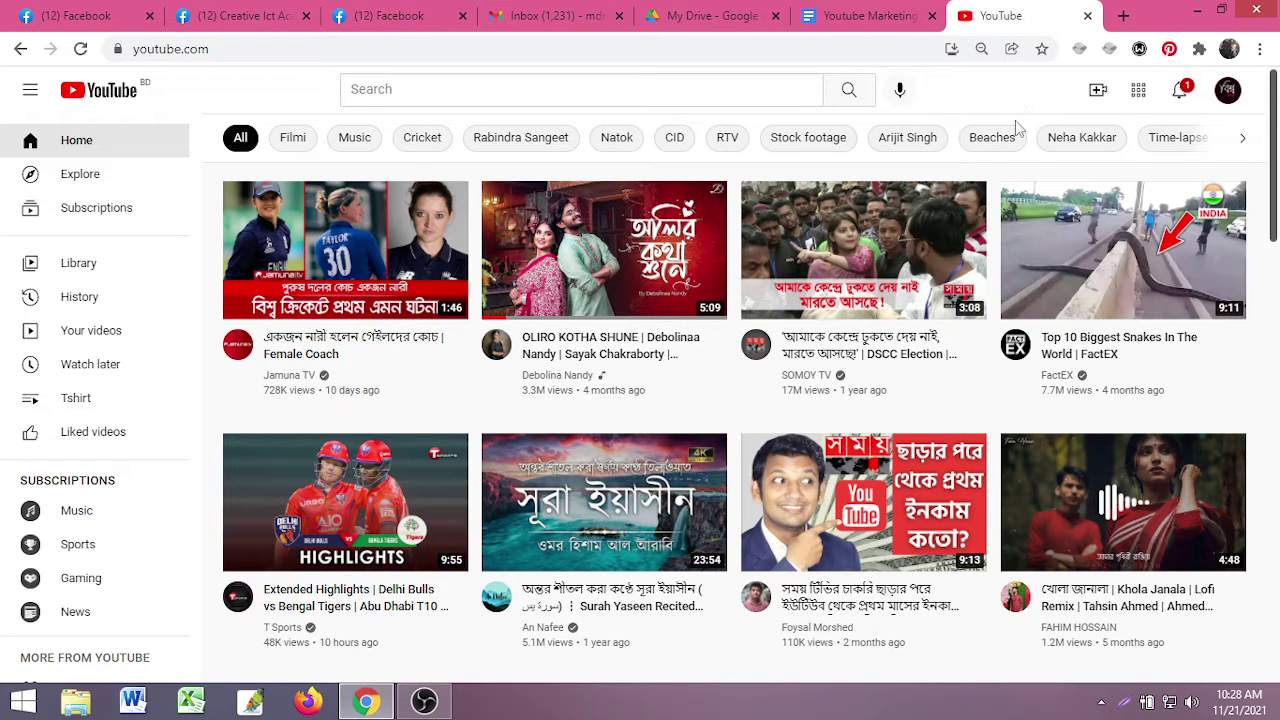
- Go from the YouTube home page to your own channel page and pause its trailer
left_click(942, 22)
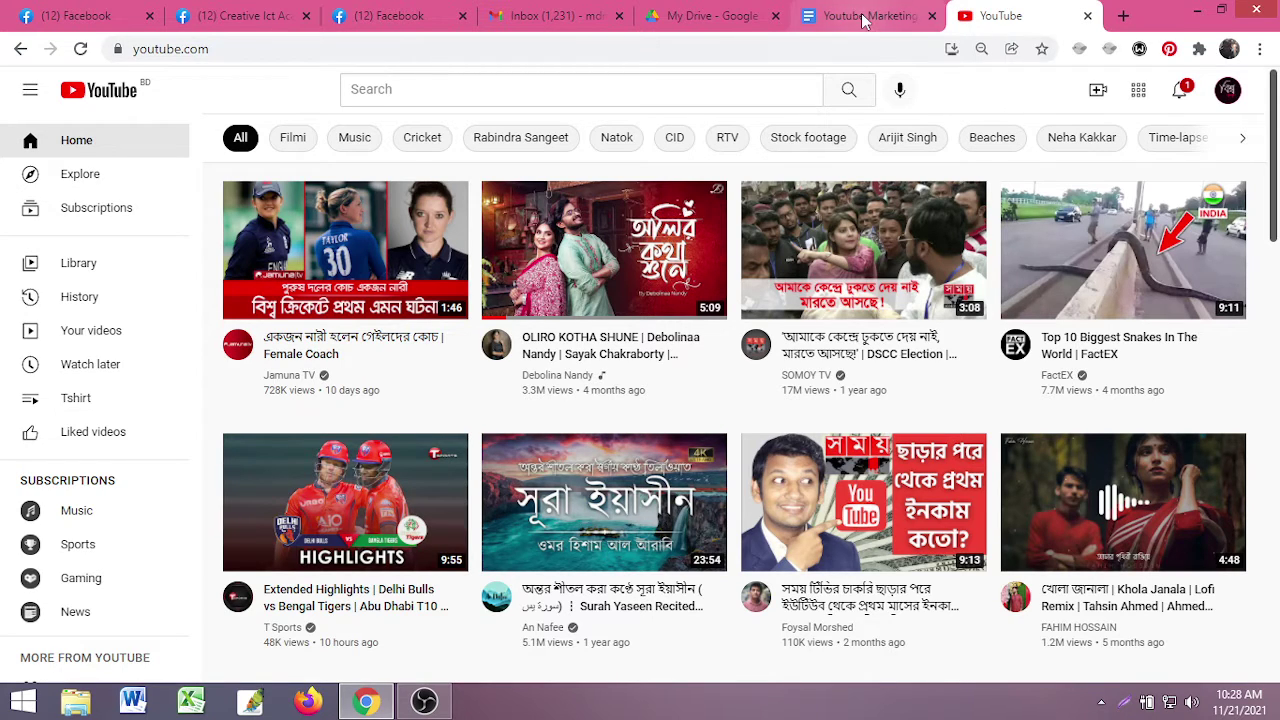
left_click(1010, 8)
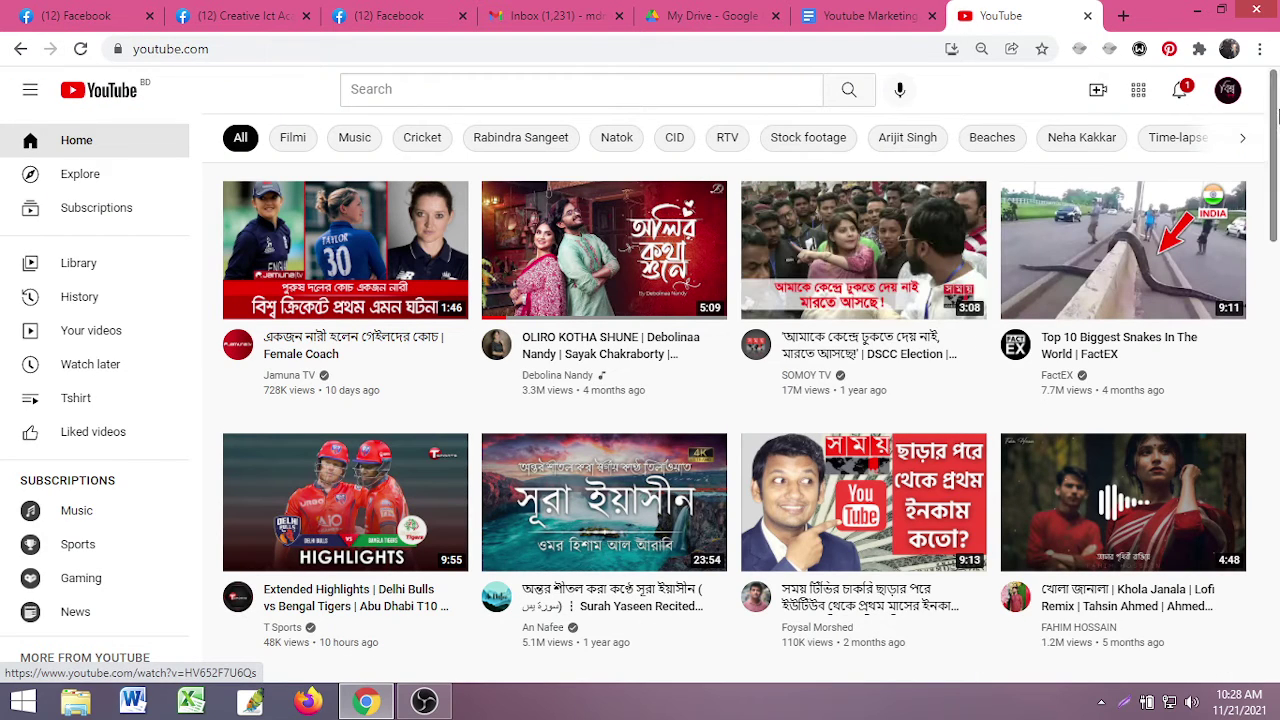
left_click(1228, 92)
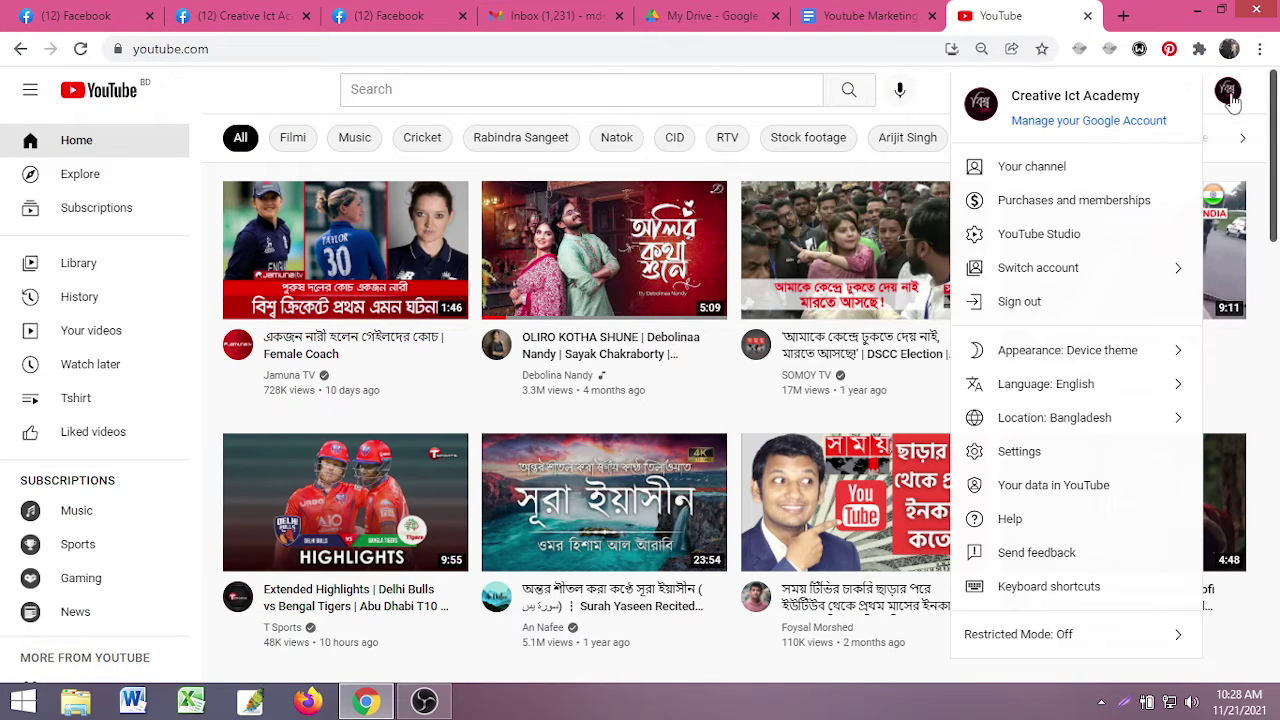
left_click(1027, 171)
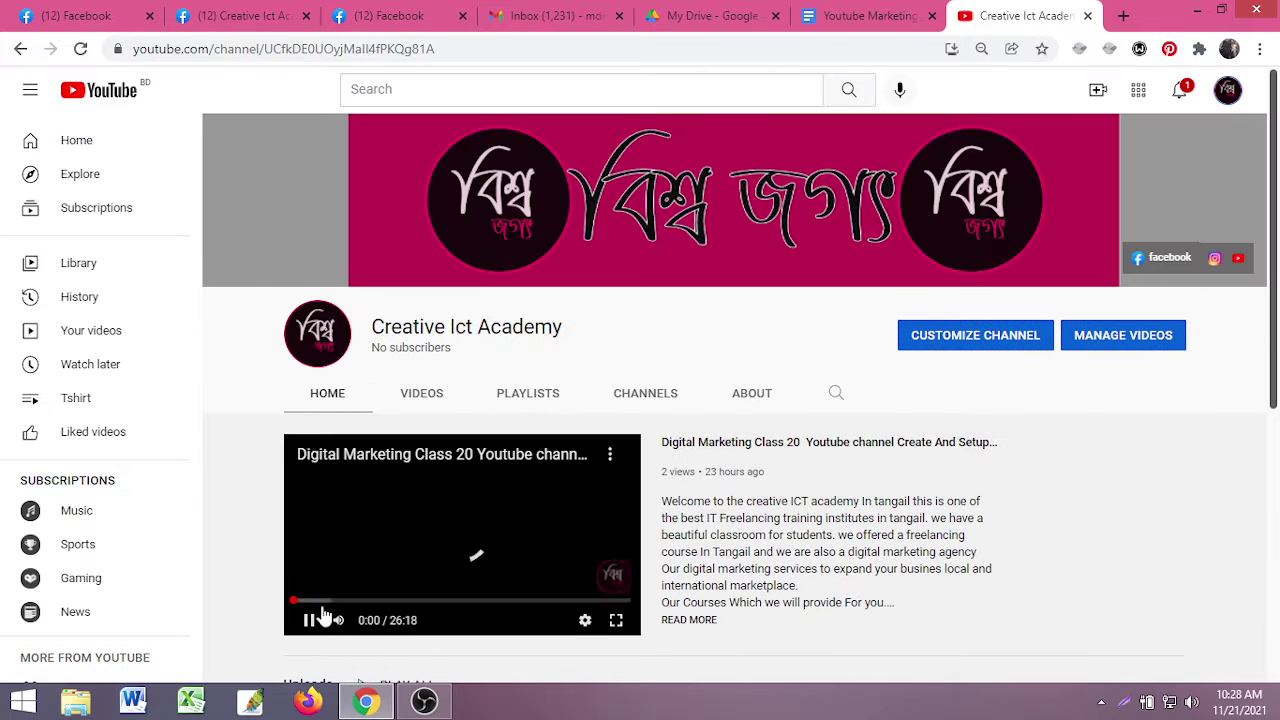
left_click(309, 620)
- Look over the channel page, then open YouTube Studio from the account menu
scroll(724, 528, "down", 2)
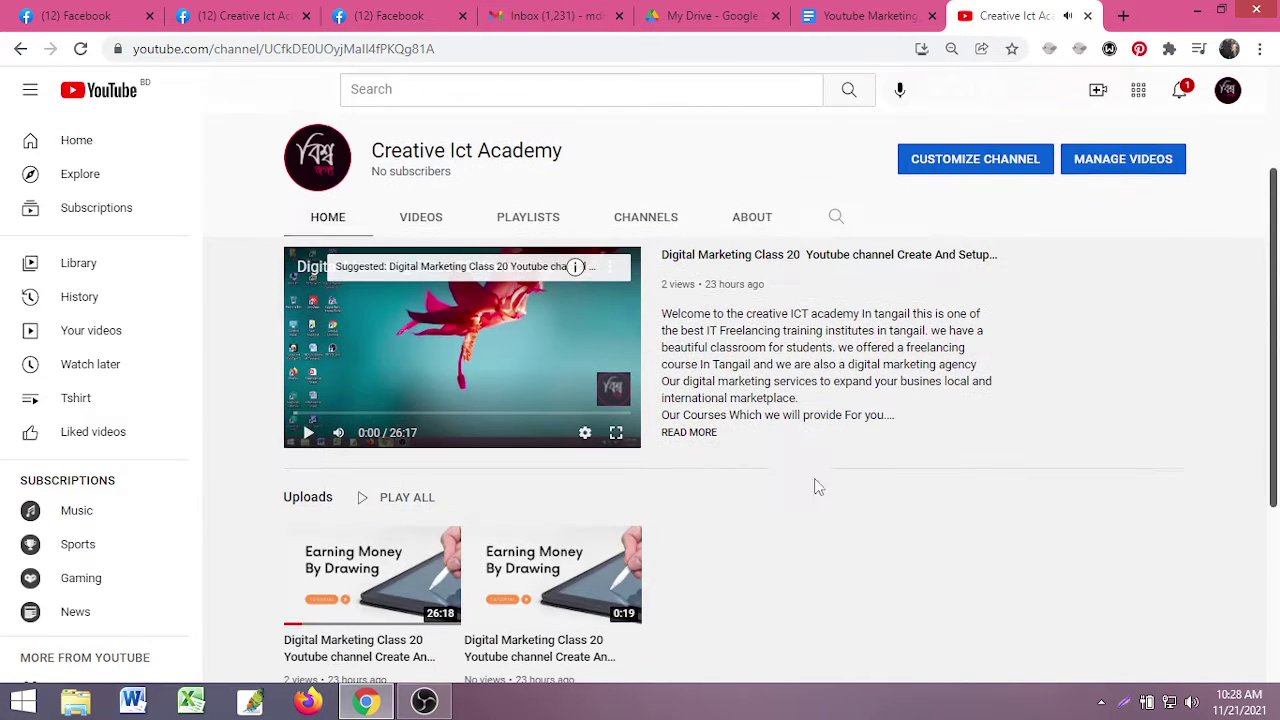
scroll(640, 425, "up", 1)
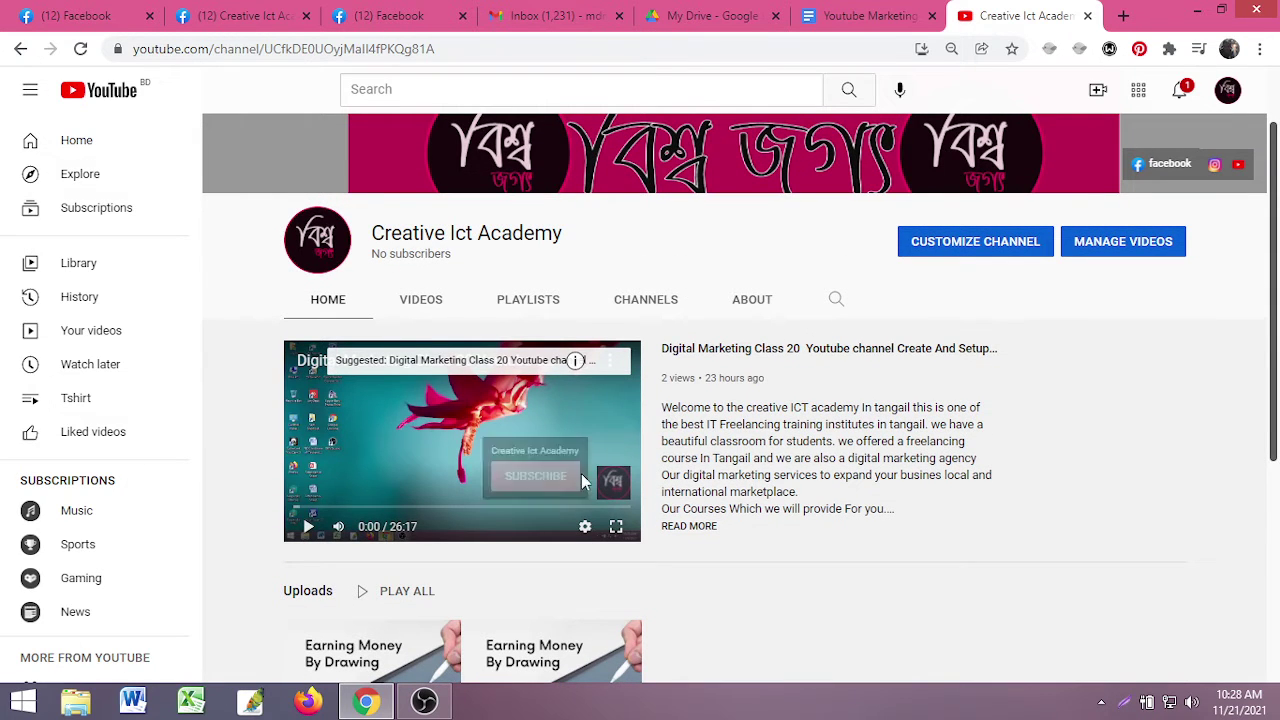
scroll(586, 470, "down", 4)
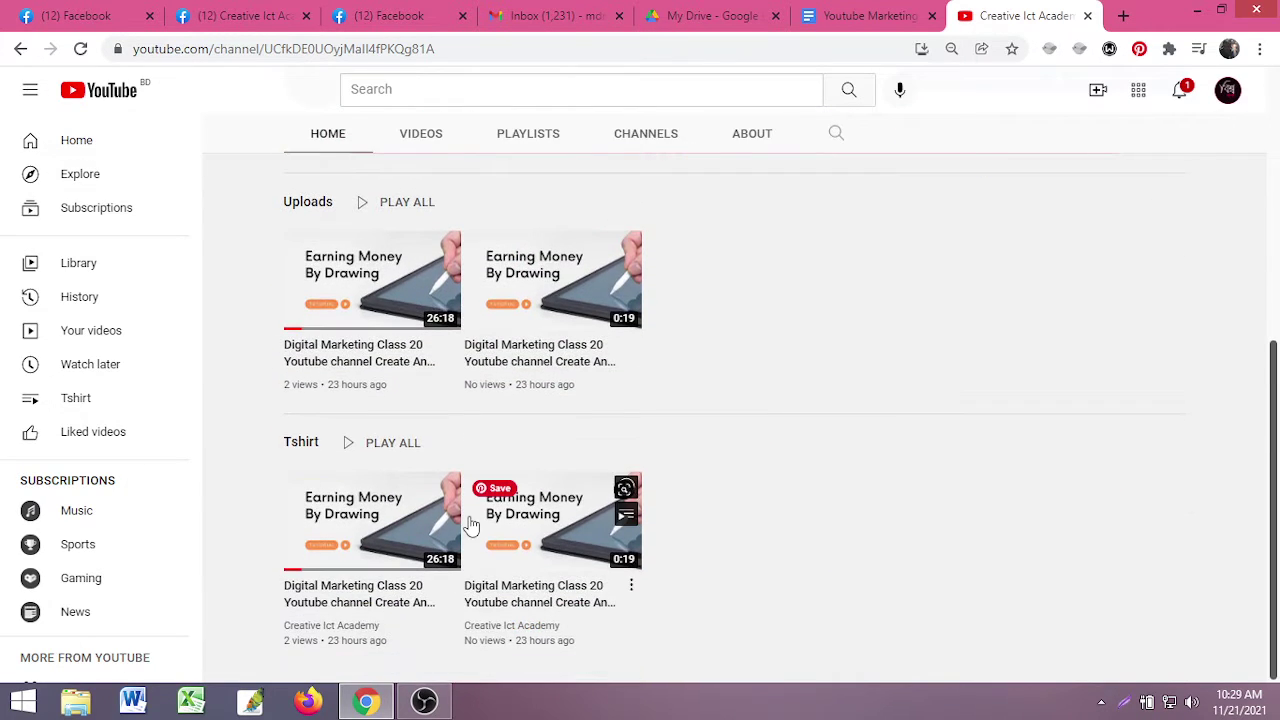
scroll(707, 470, "up", 4)
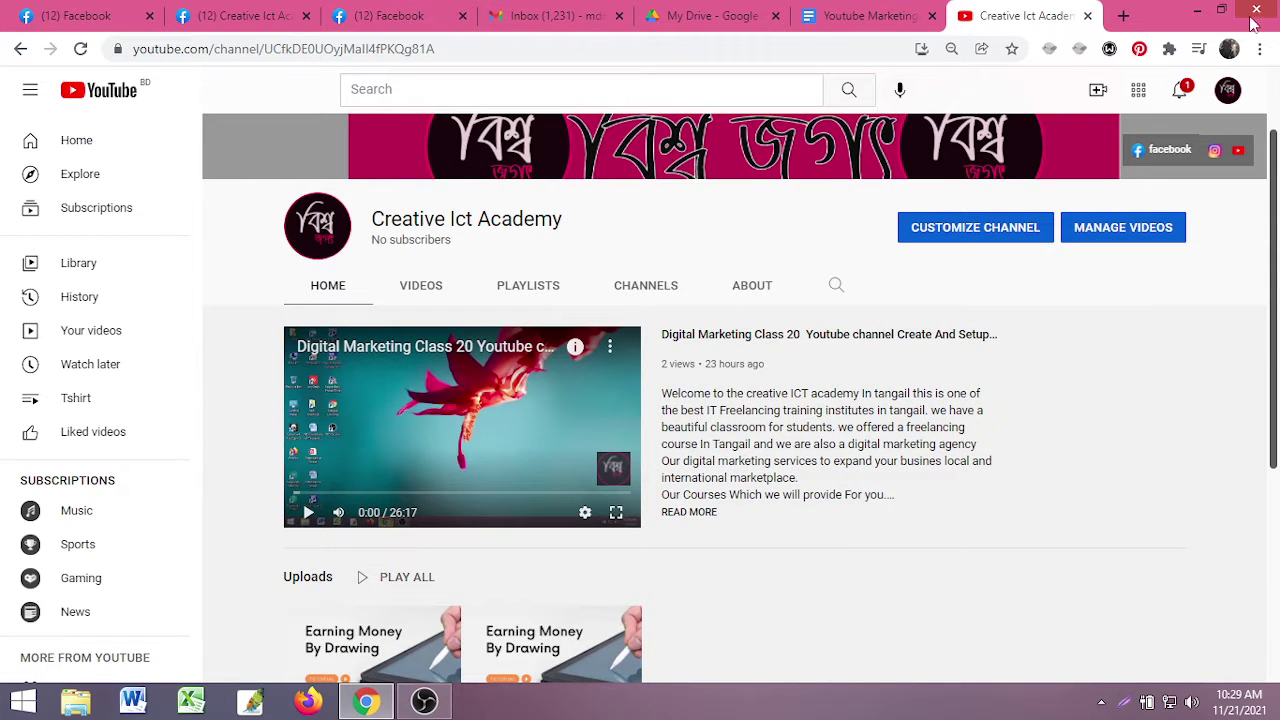
left_click(1228, 92)
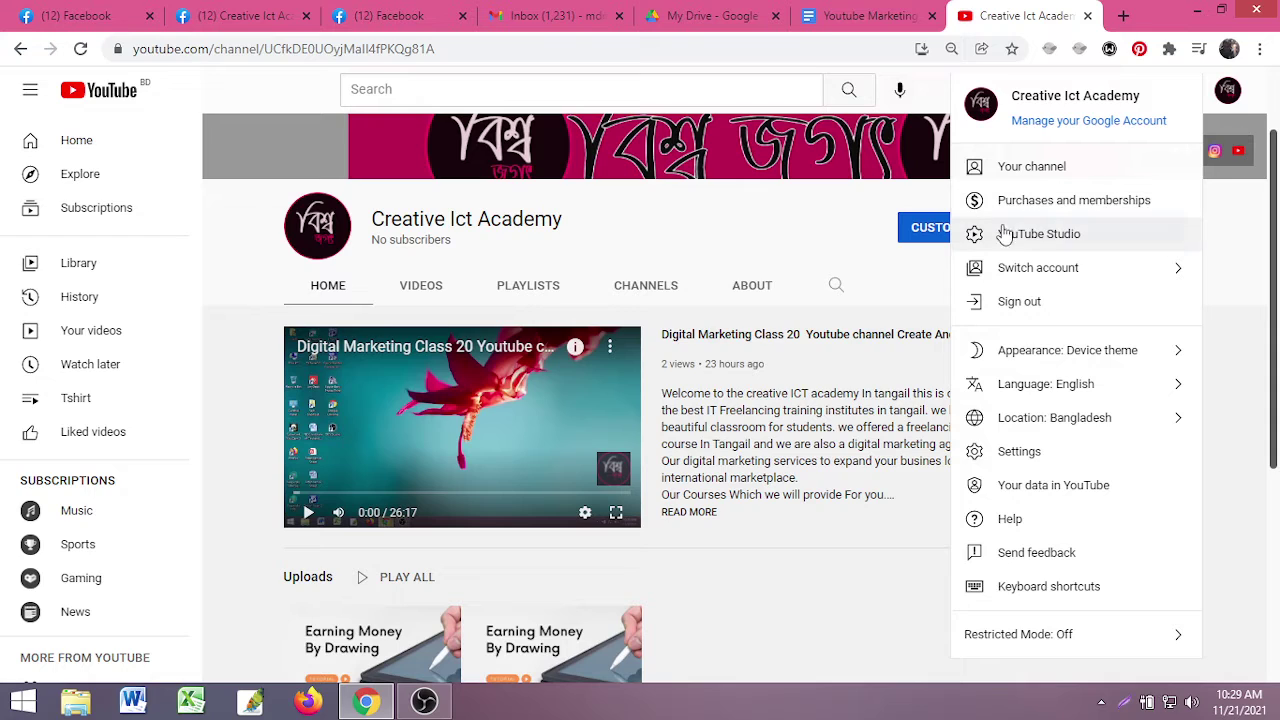
left_click(1035, 236)
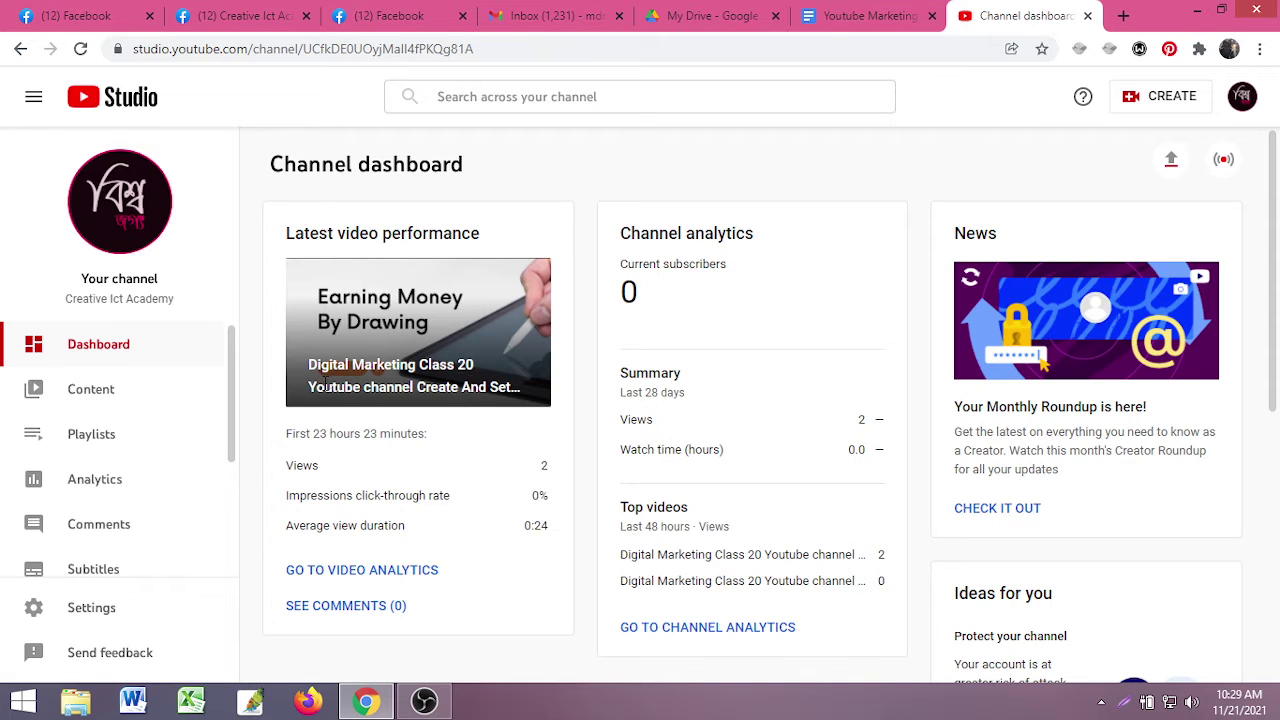
- Open the details editor for Digital Marketing Class 20 from Content, then return to the notes
left_click(107, 405)
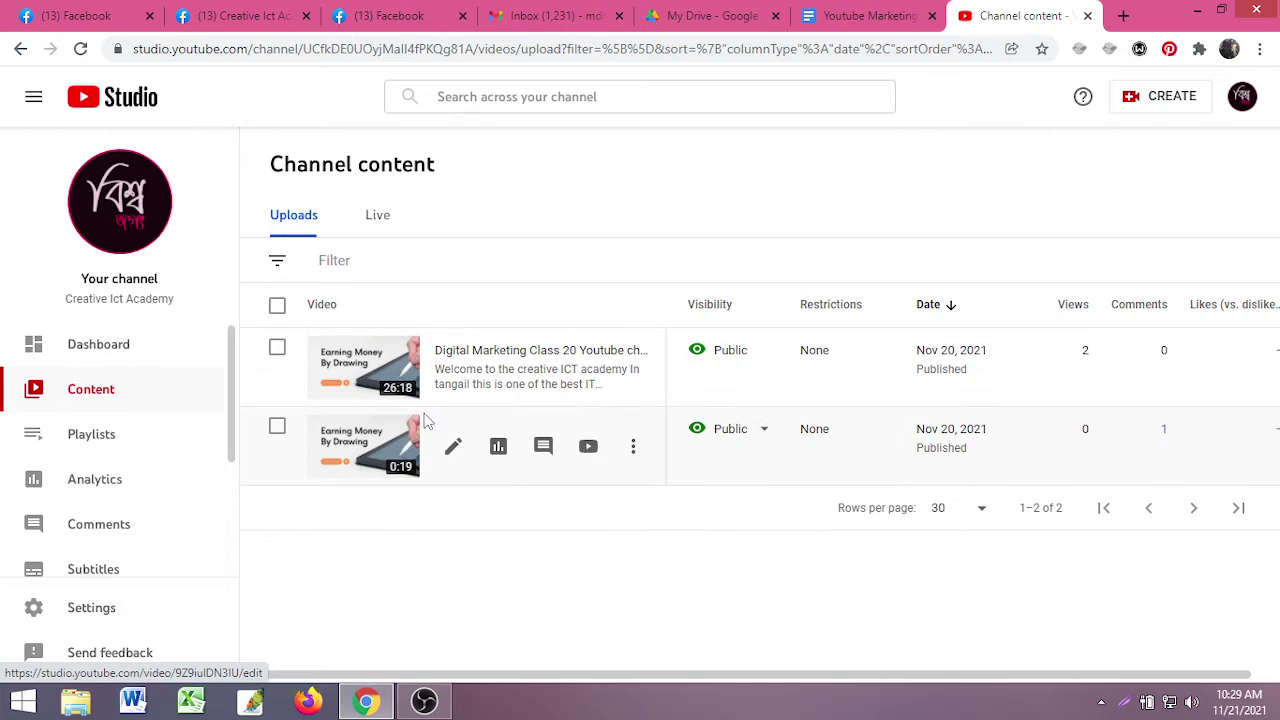
left_click(452, 366)
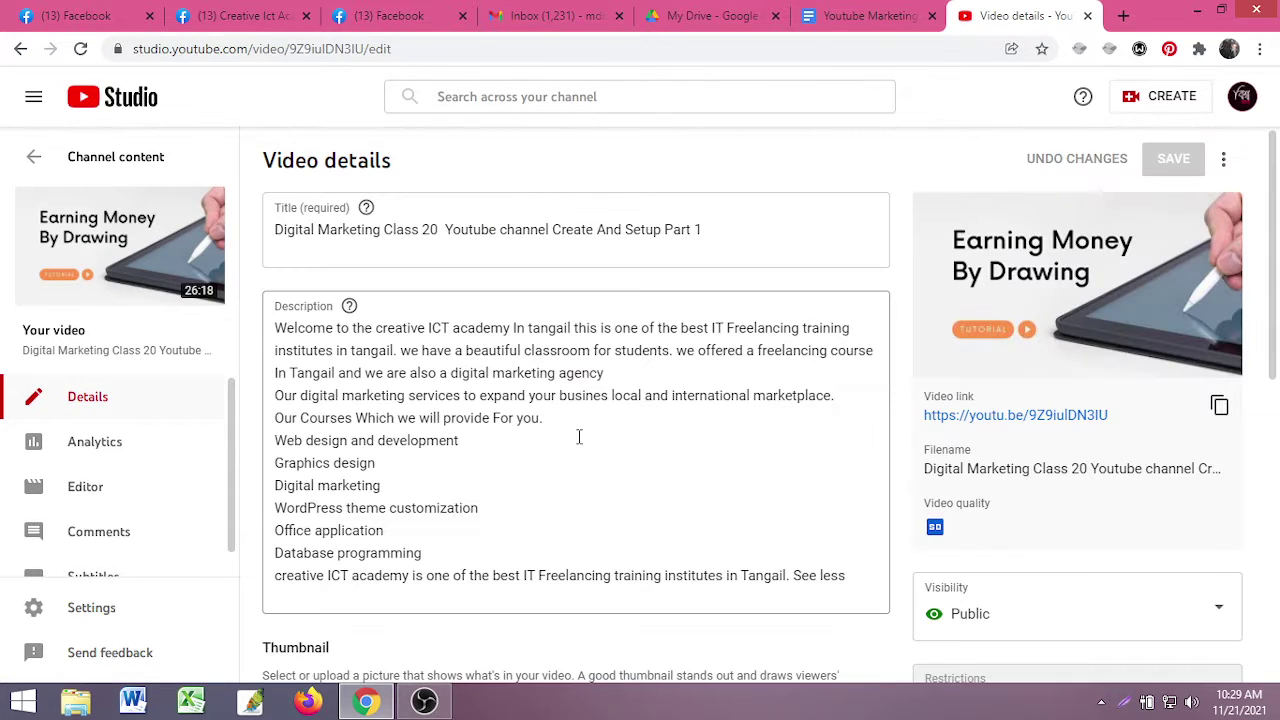
scroll(578, 437, "down", 5)
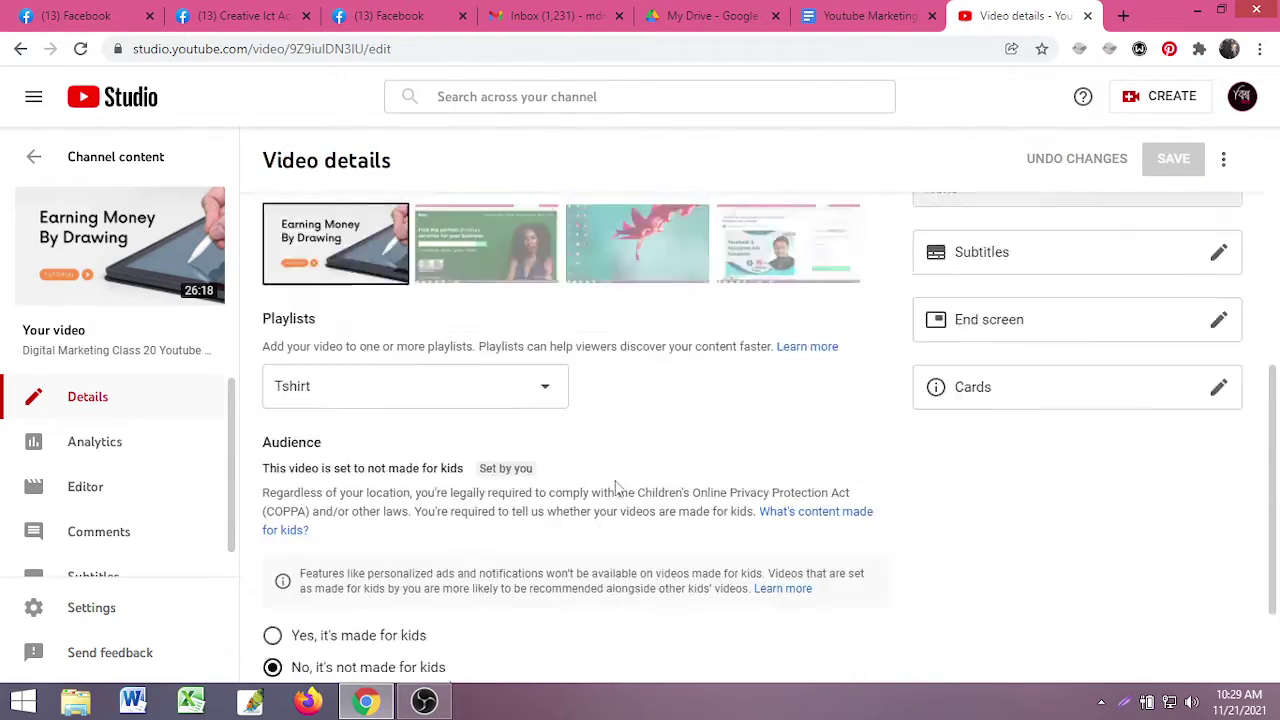
scroll(617, 487, "up", 5)
scroll(714, 491, "down", 6)
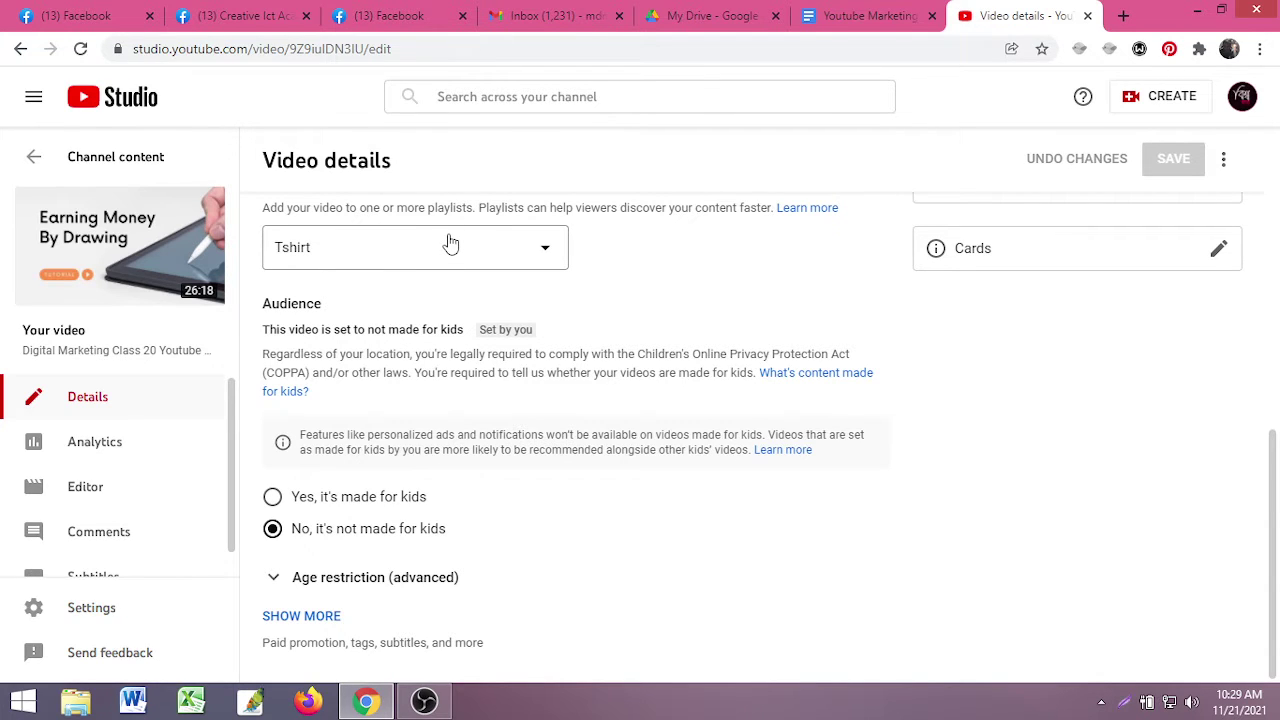
left_click(872, 16)
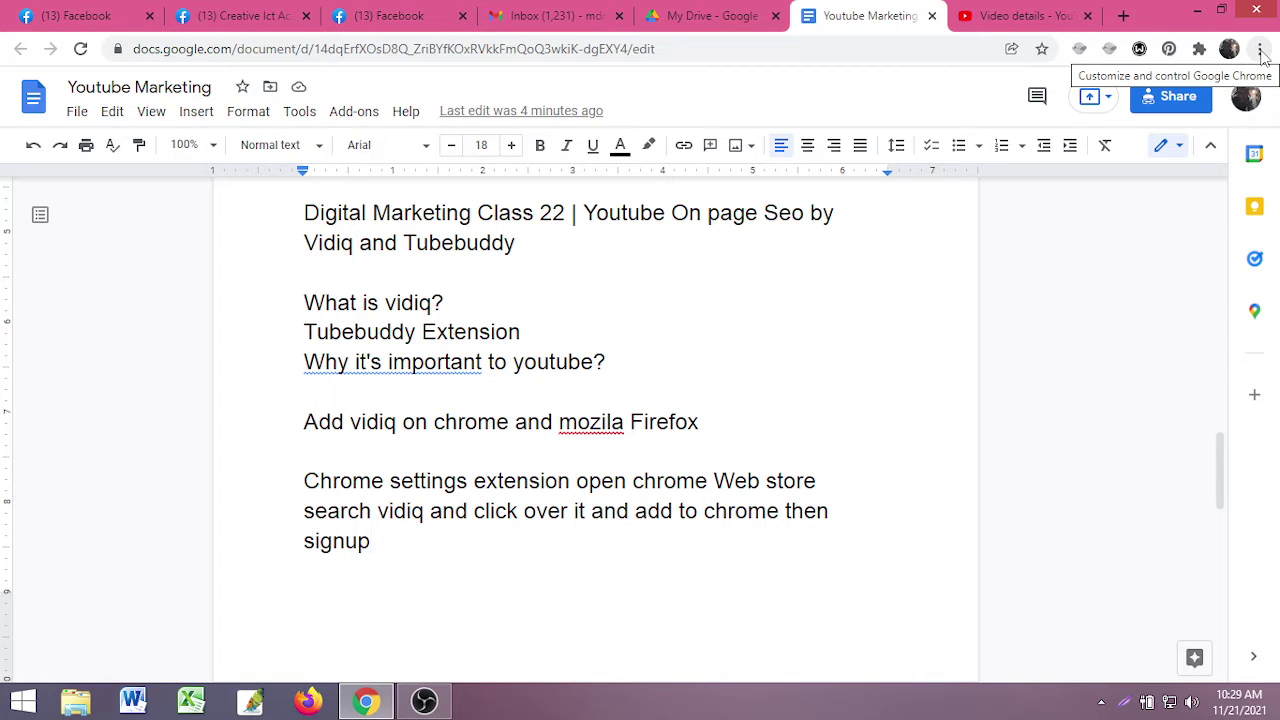
- Open Chrome's Extensions page via More tools, visit the Web Store, then close both
left_click(1260, 50)
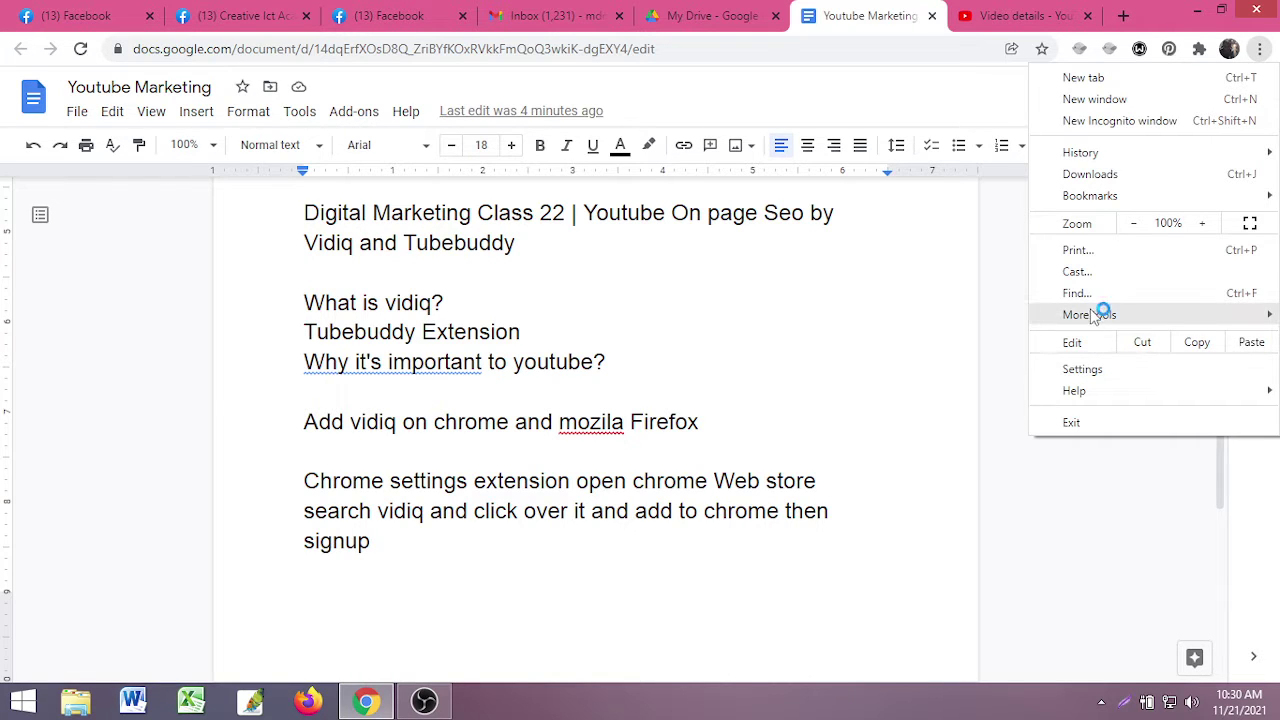
mouse_move(1064, 318)
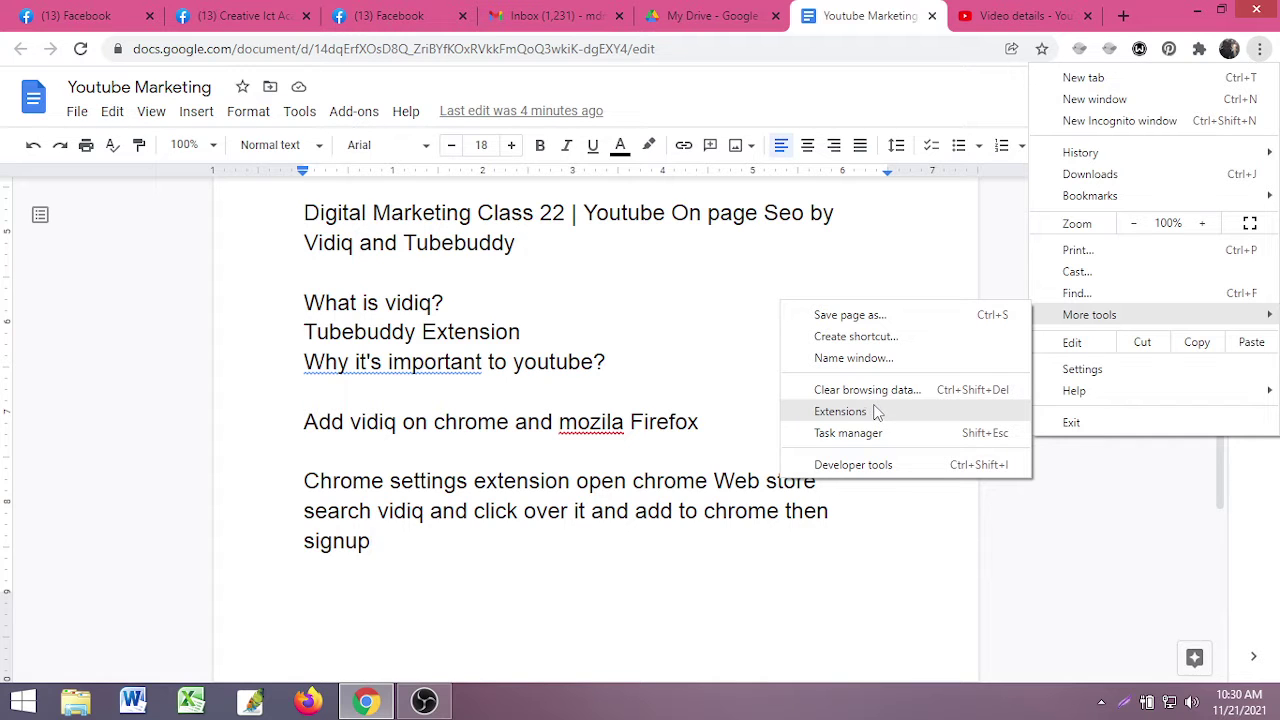
left_click(875, 412)
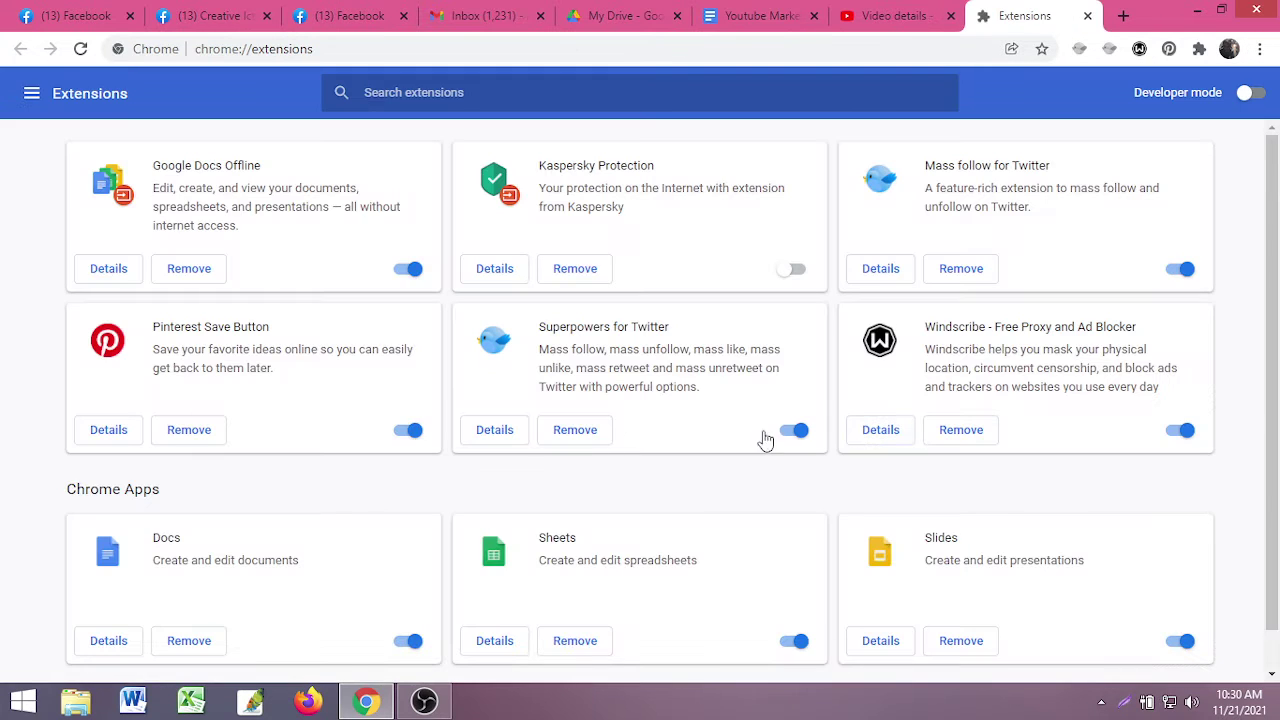
left_click(31, 93)
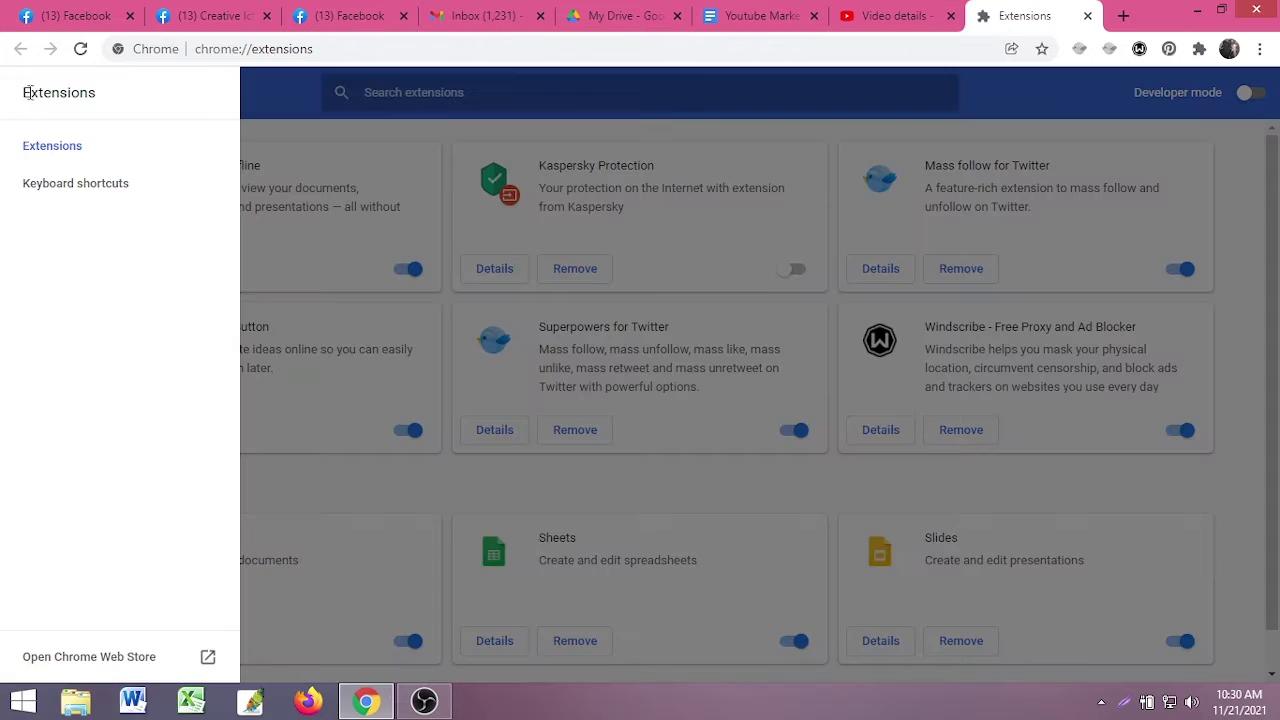
left_click(146, 662)
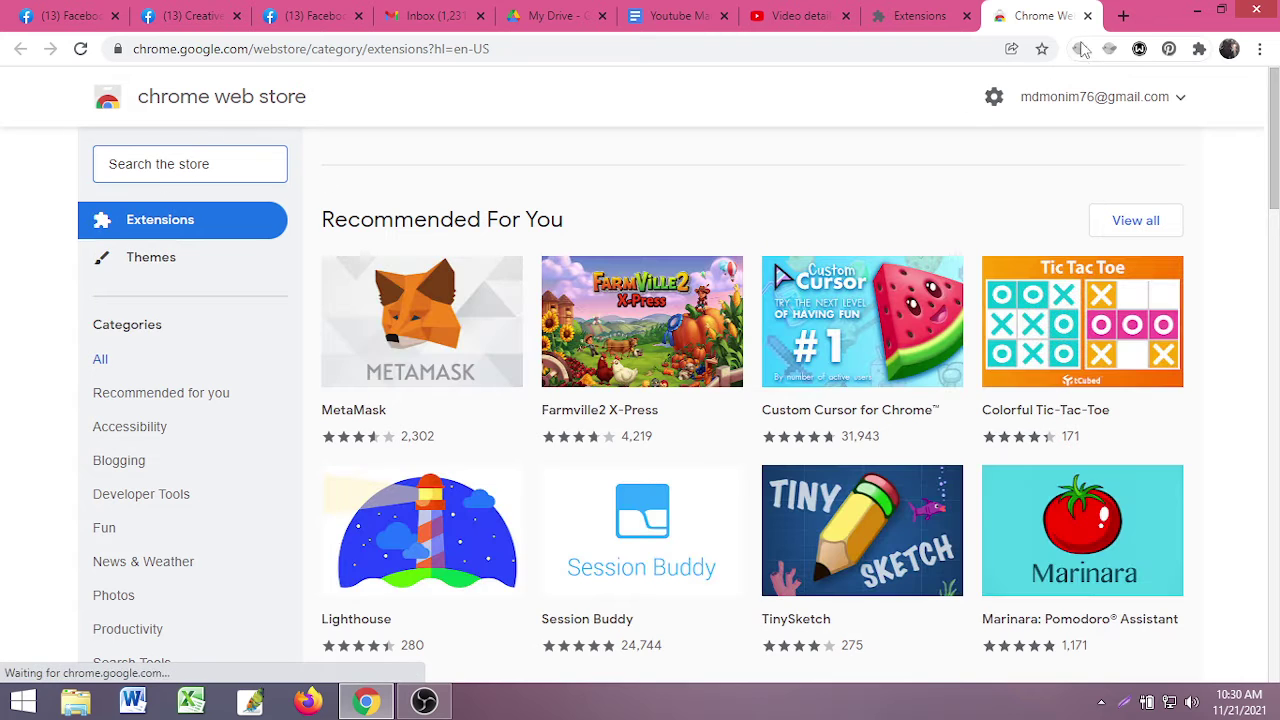
key("ctrl+w")
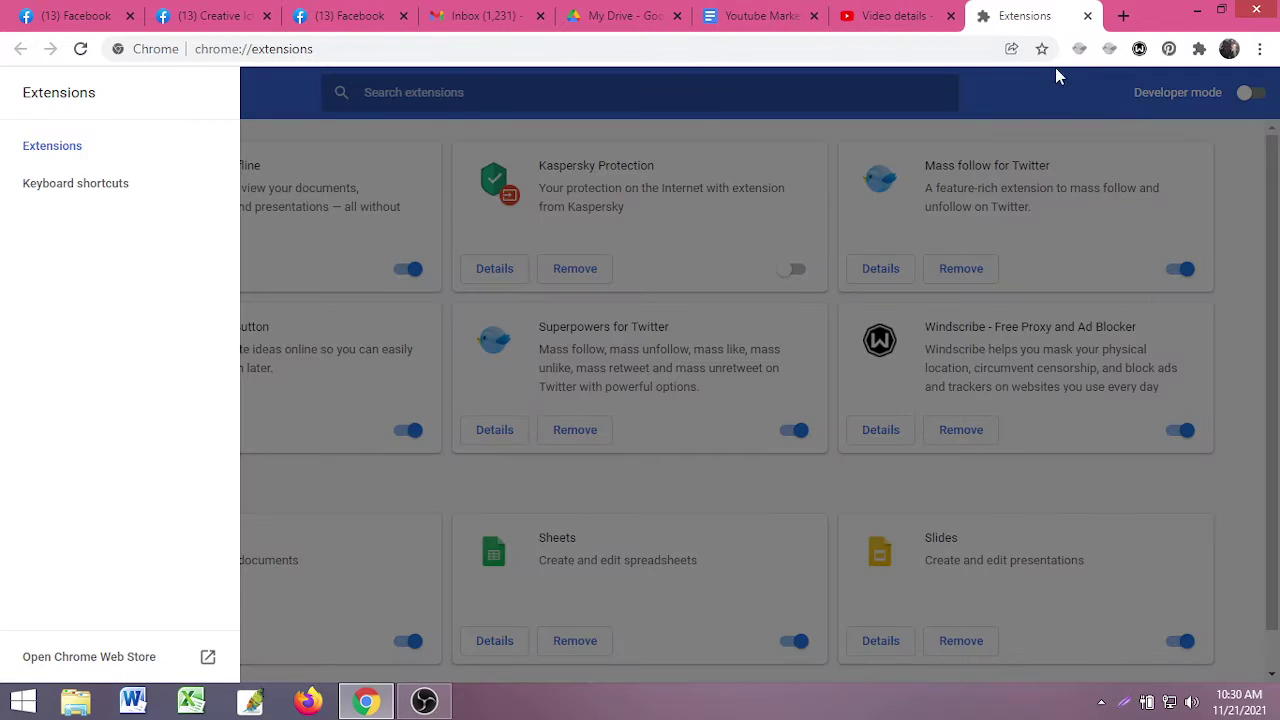
left_click(1087, 15)
- Open Chrome Settings and its Extensions page in a new tab, then return to the notes
left_click(1122, 16)
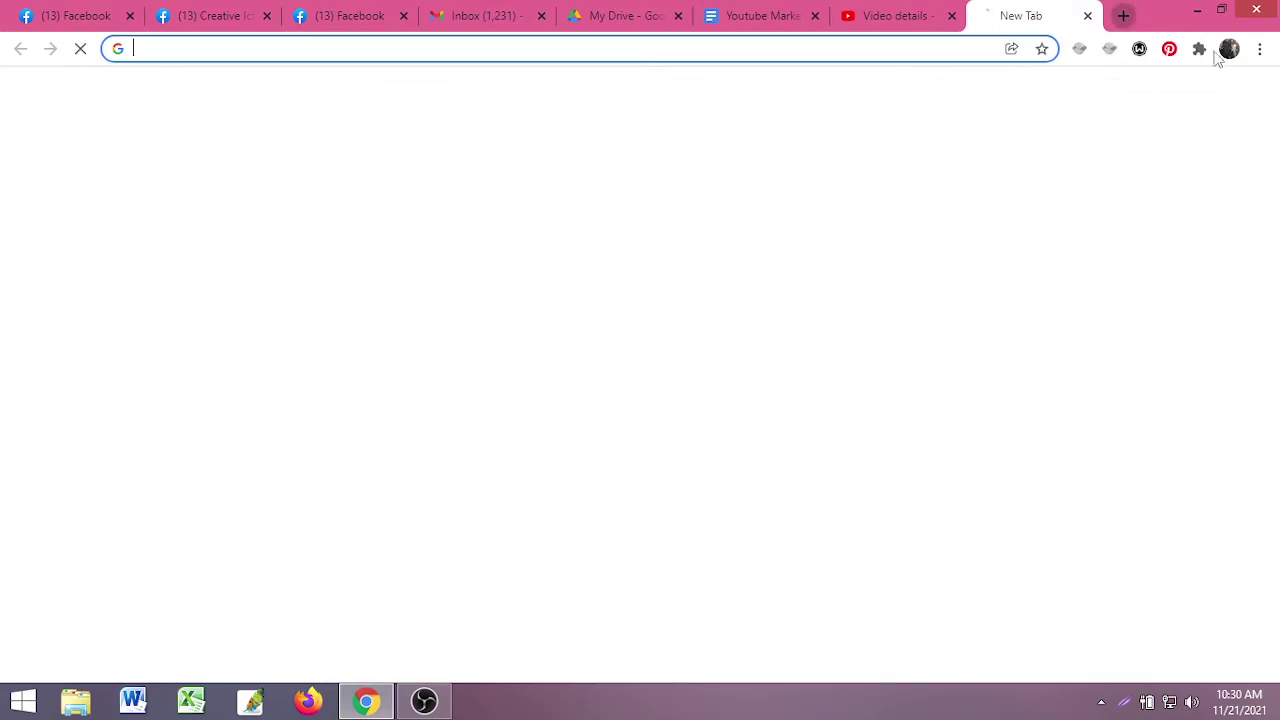
left_click(1259, 48)
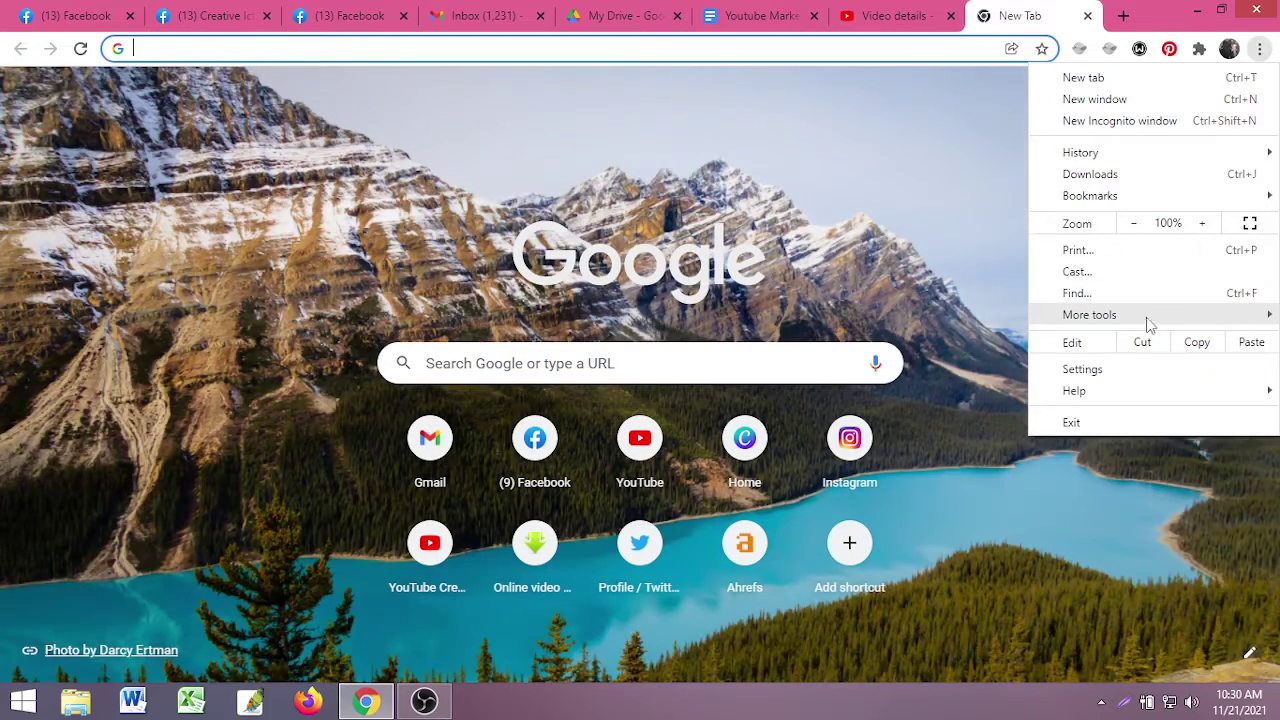
left_click(1094, 372)
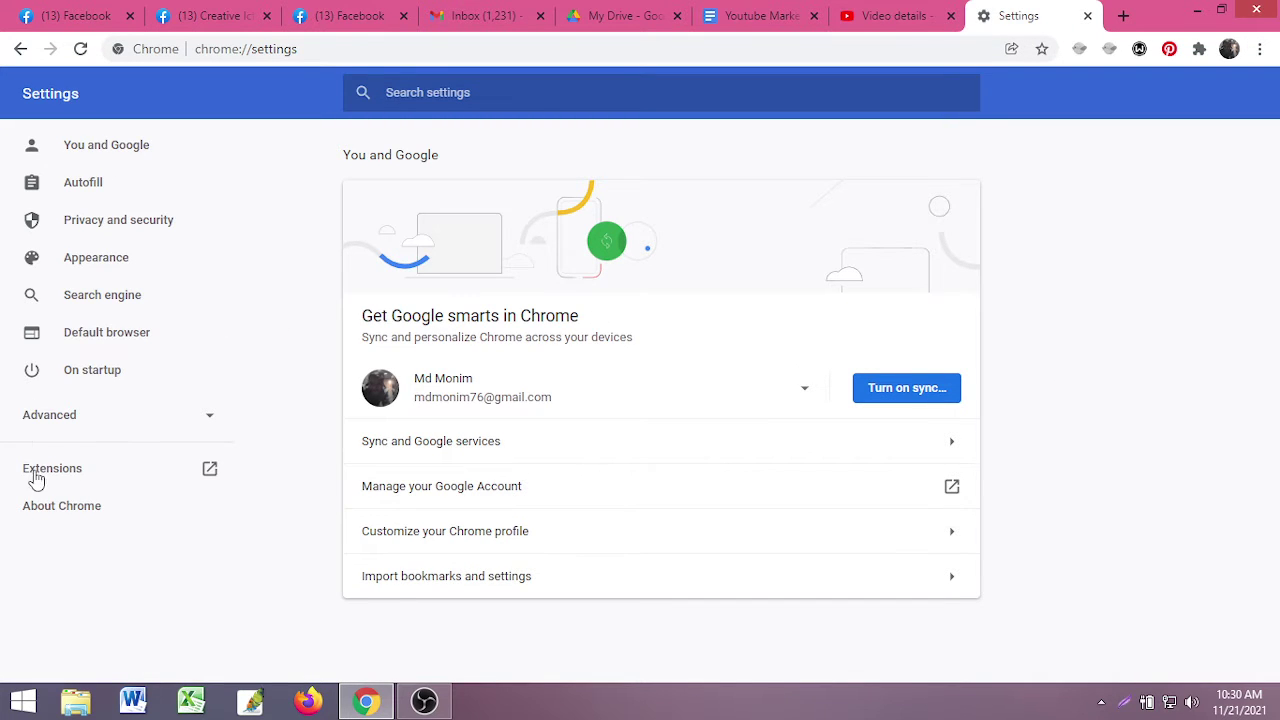
left_click(100, 476)
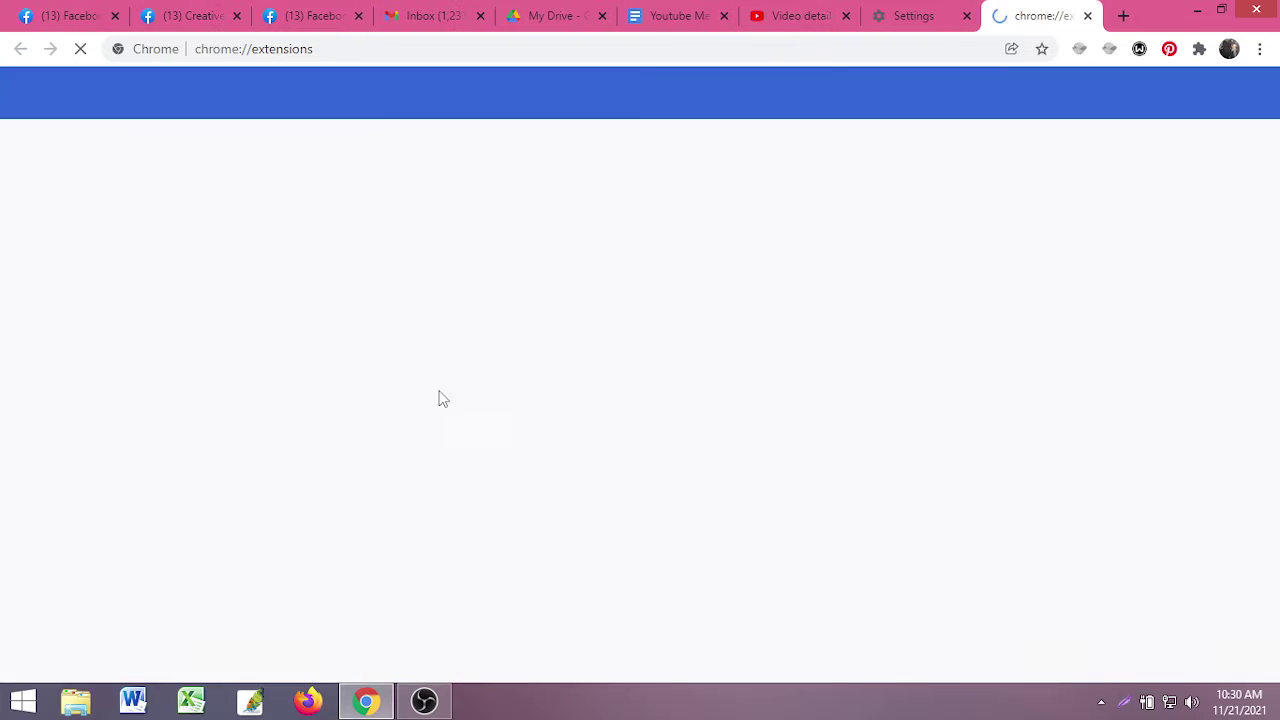
left_click(680, 15)
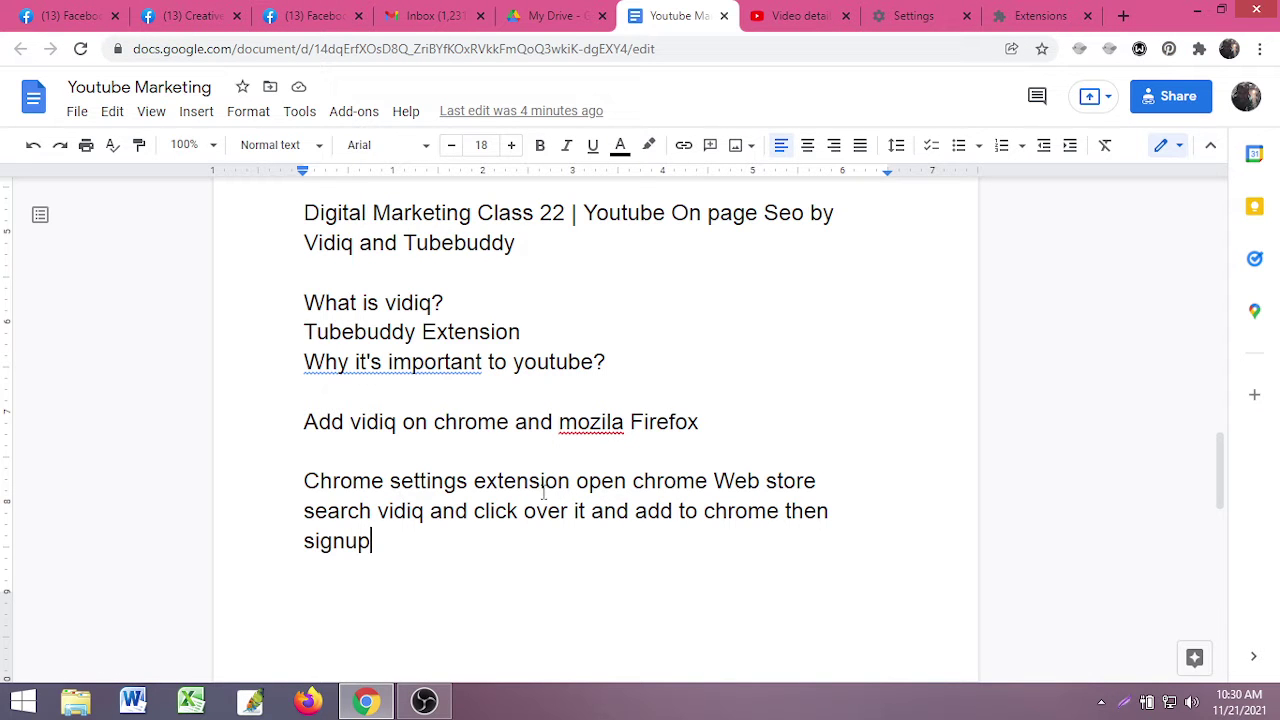
- Replace the spaces after 'settings' and 'extension' in the install steps with '>' separators
left_click(478, 470)
key("BackSpace")
type(">")
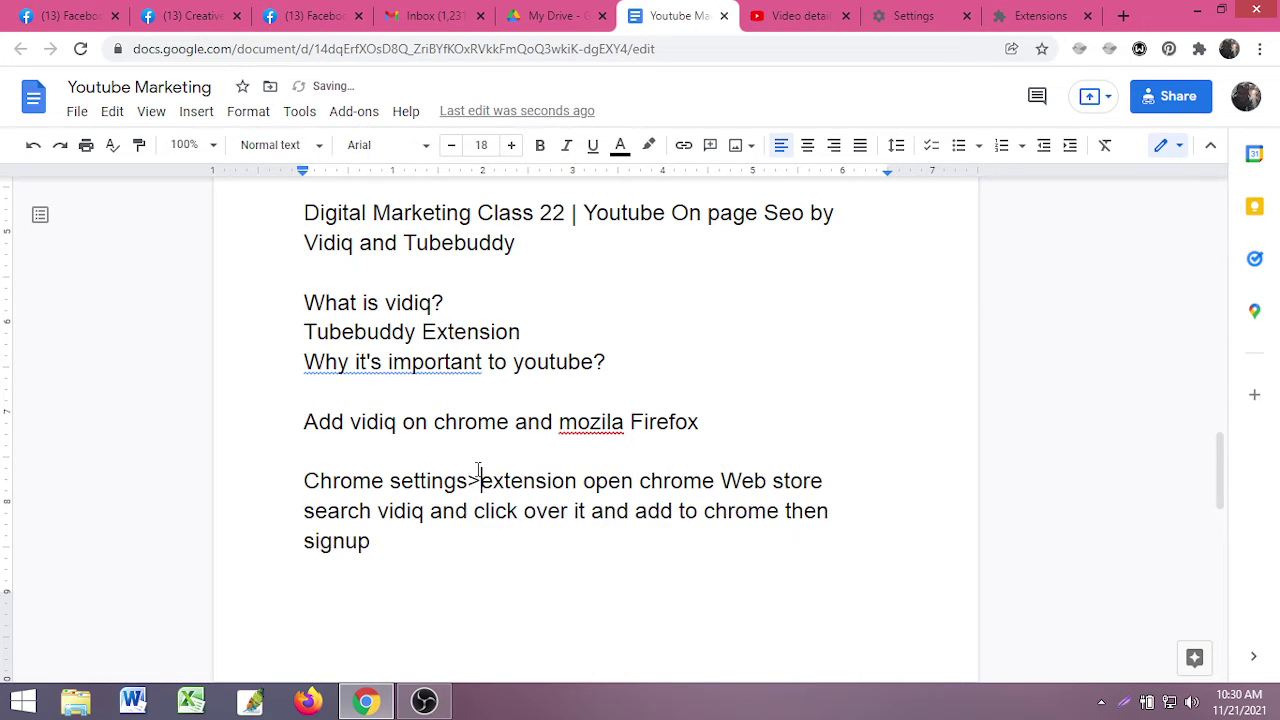
left_click(584, 481)
key("BackSpace")
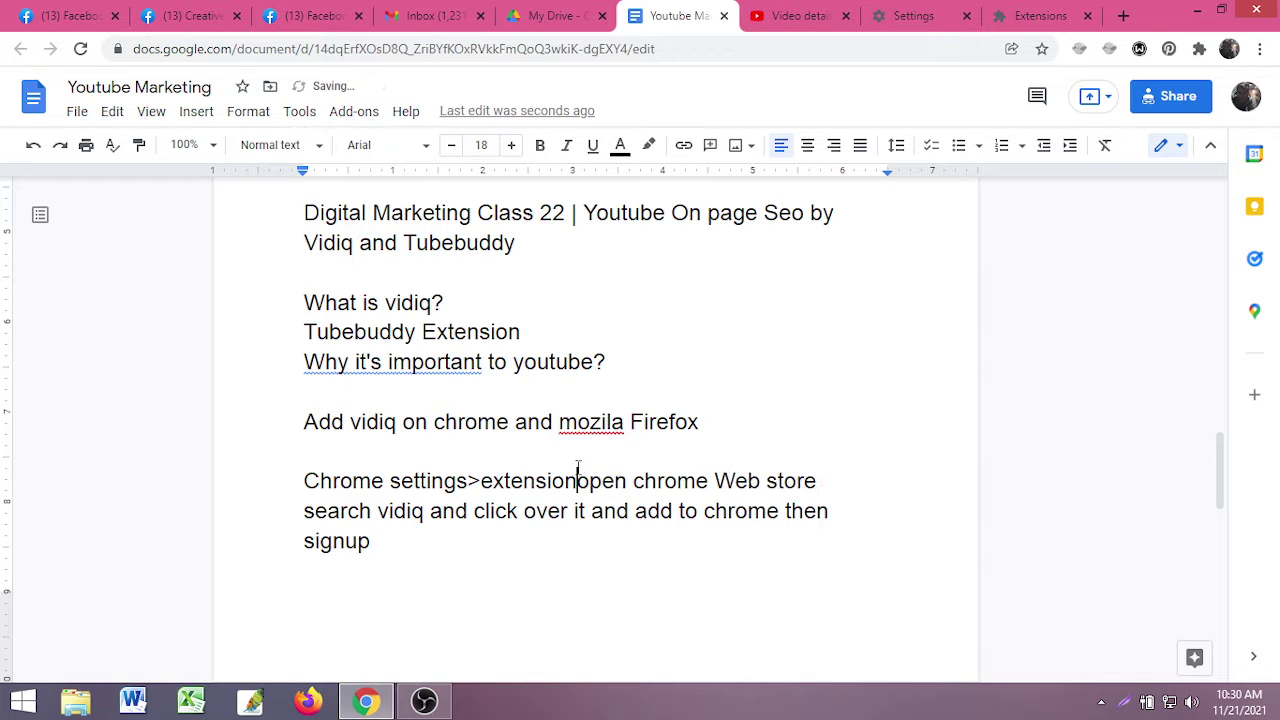
type(">")
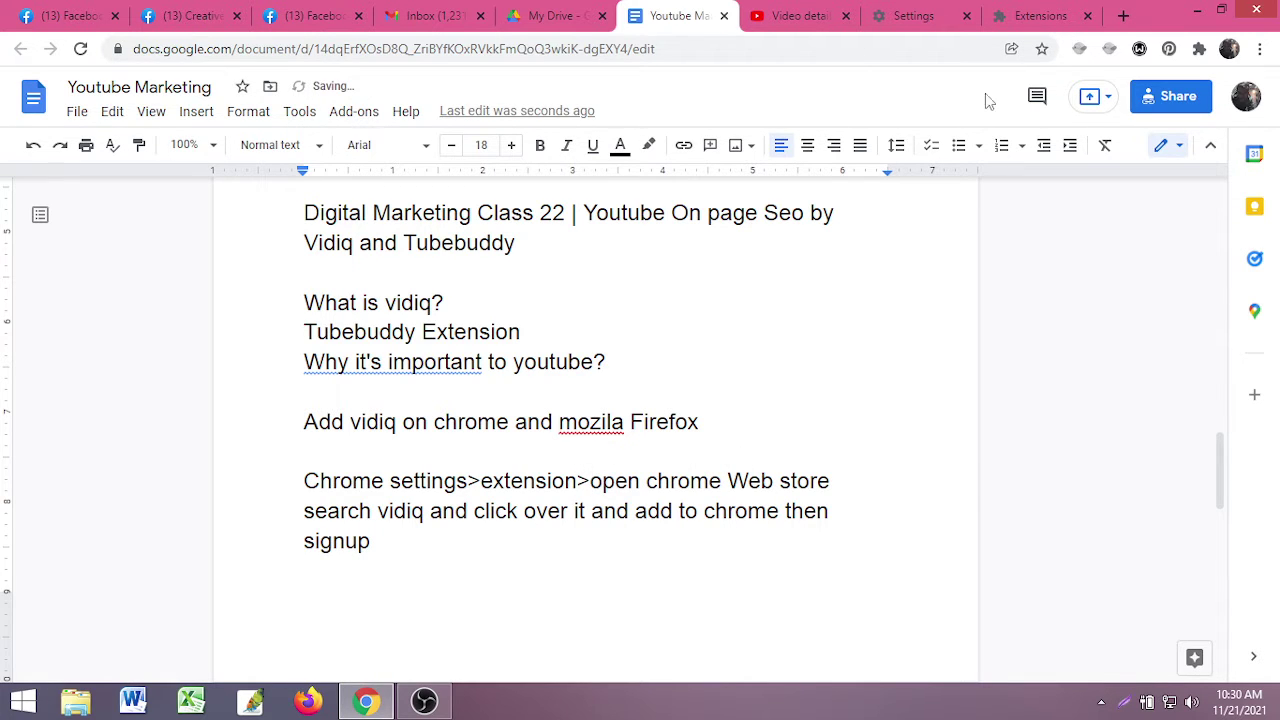
- Reopen the Chrome Web Store and add '>' separators after 'Web store' and 'vidiq' in the notes
left_click(1035, 16)
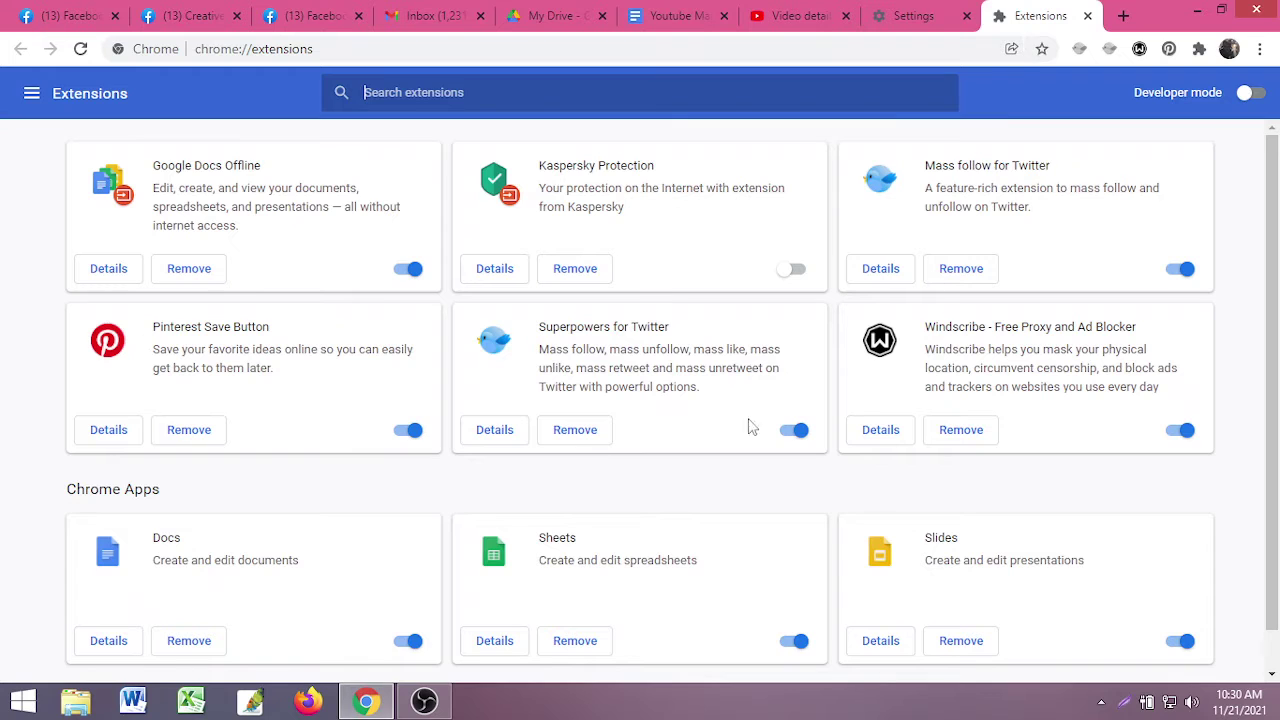
left_click(40, 93)
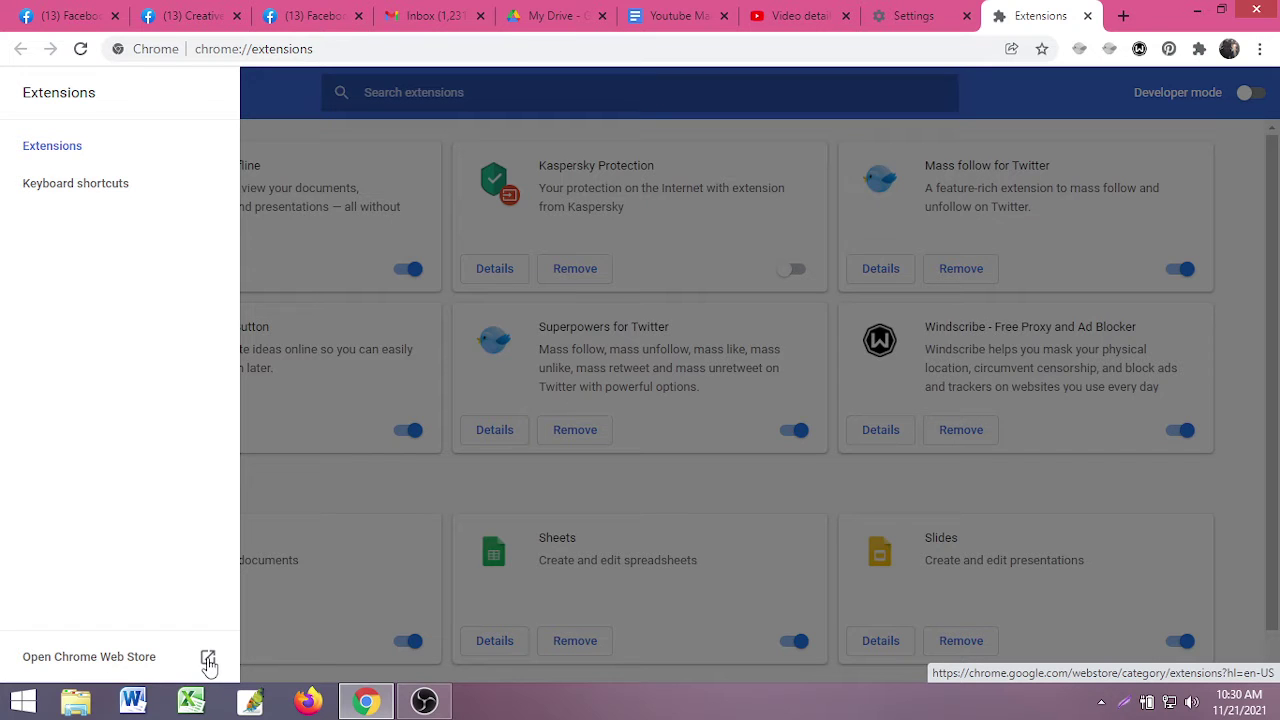
left_click(208, 663)
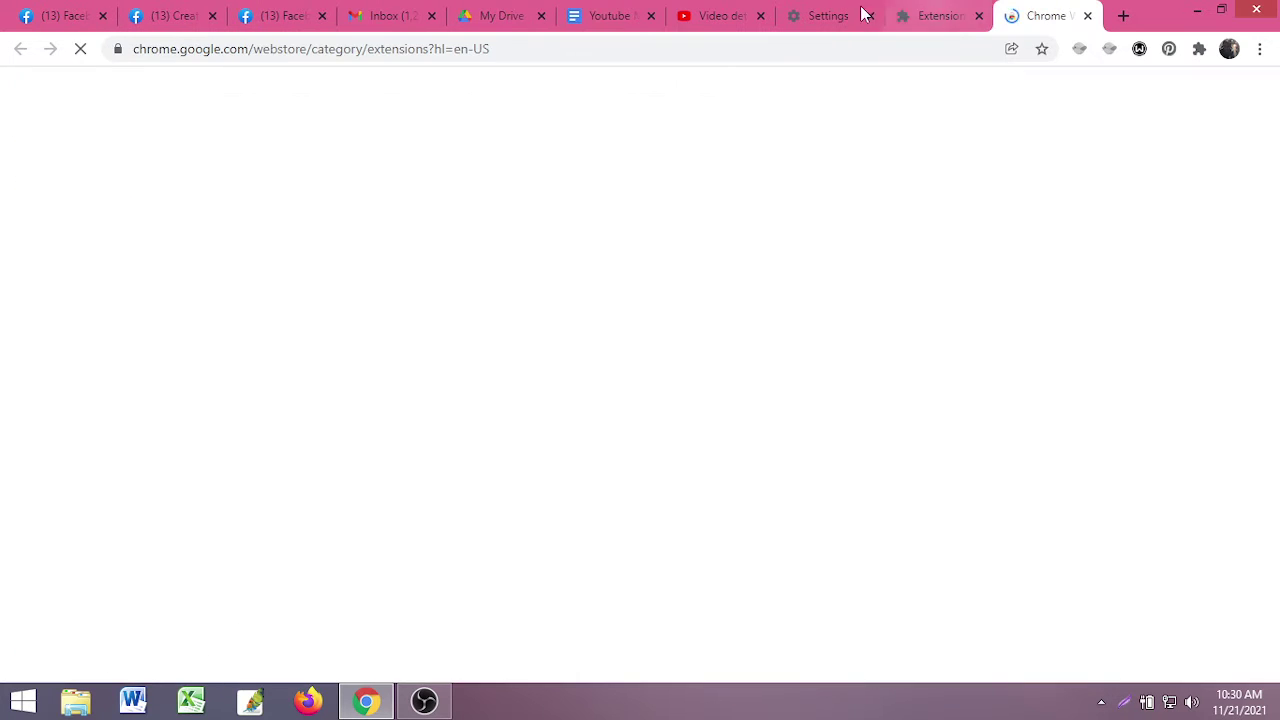
left_click(588, 10)
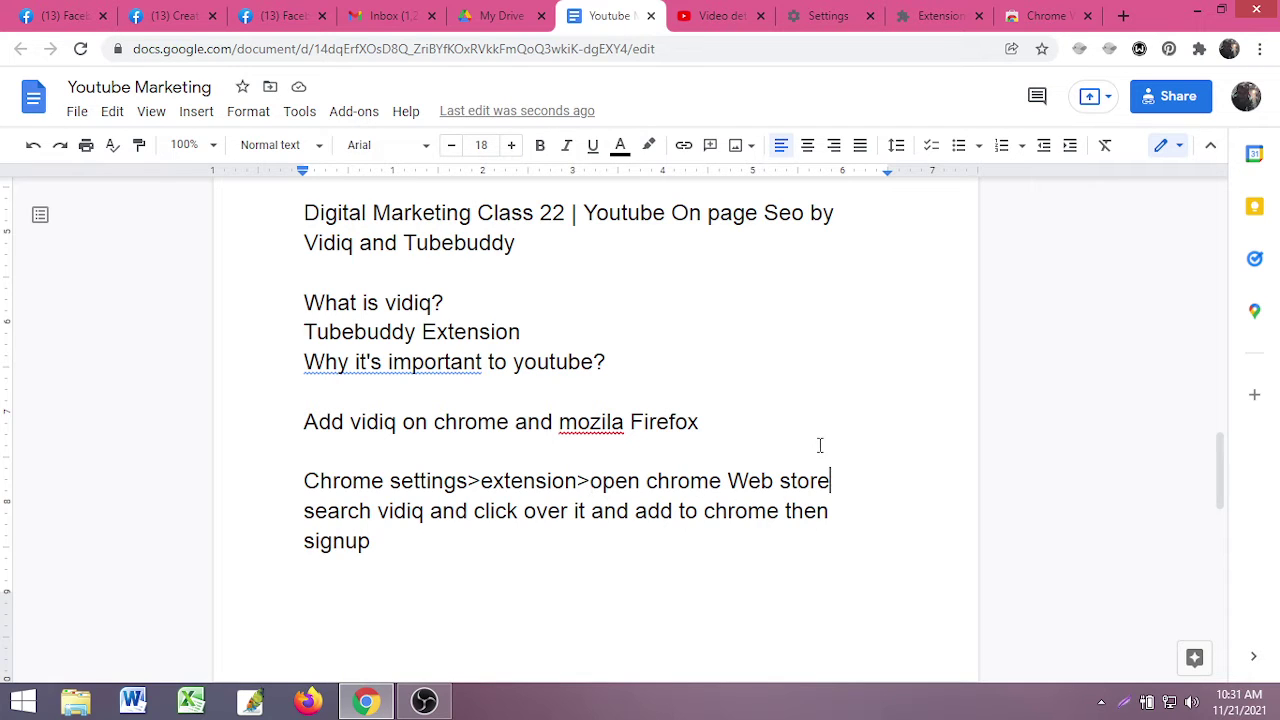
type(">")
key("BackSpace")
type(">")
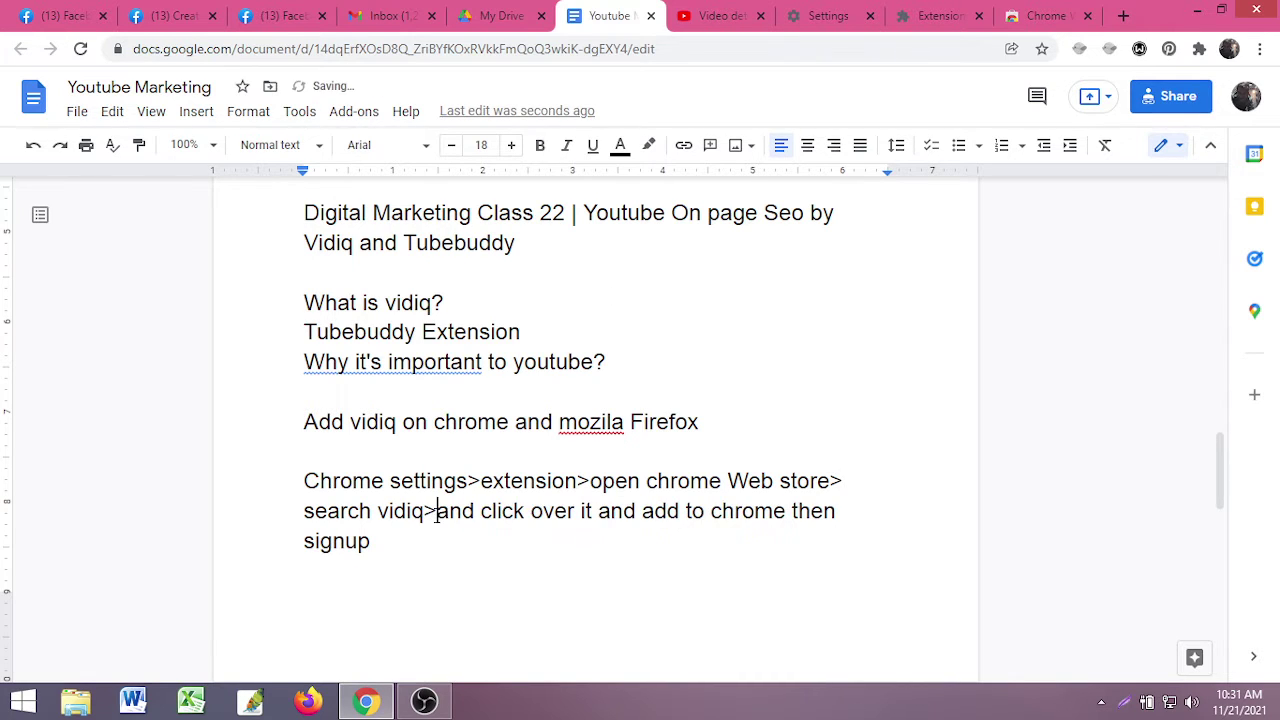
left_click(1035, 22)
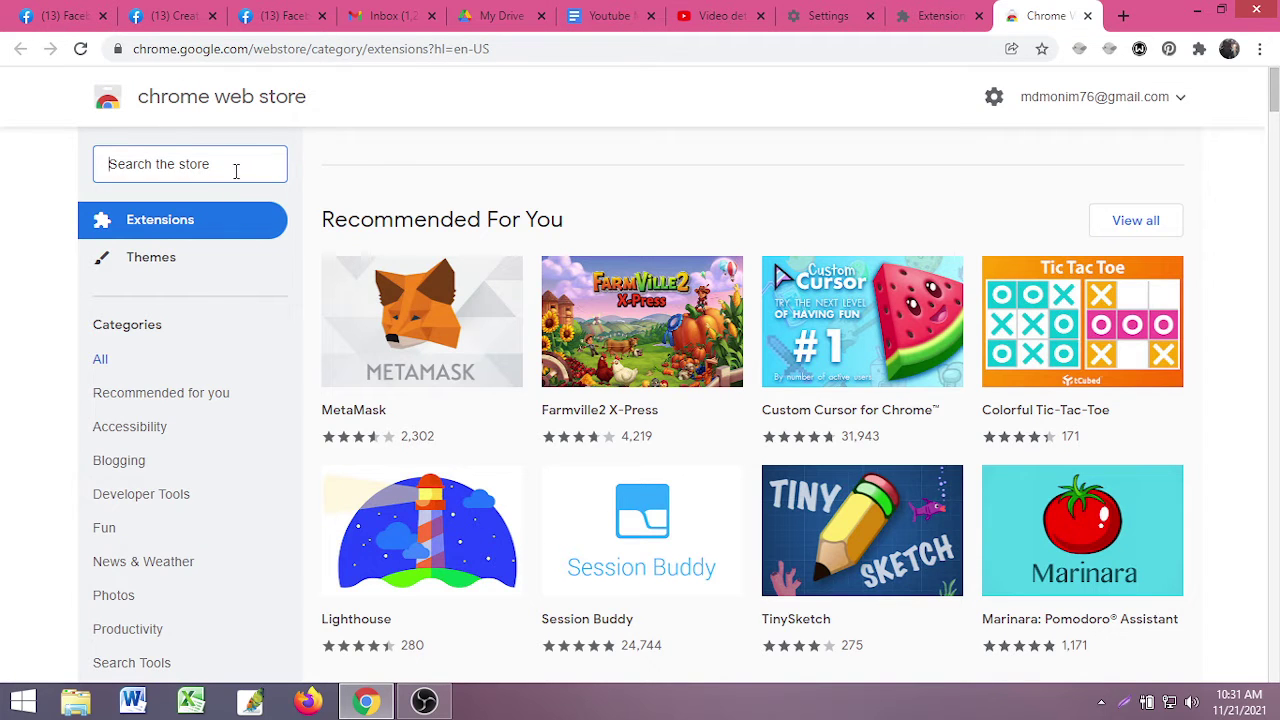
- Search the Chrome Web Store for VIDIQ and open the vidIQ Vision for YouTube listing
left_click(237, 167)
type("VI")
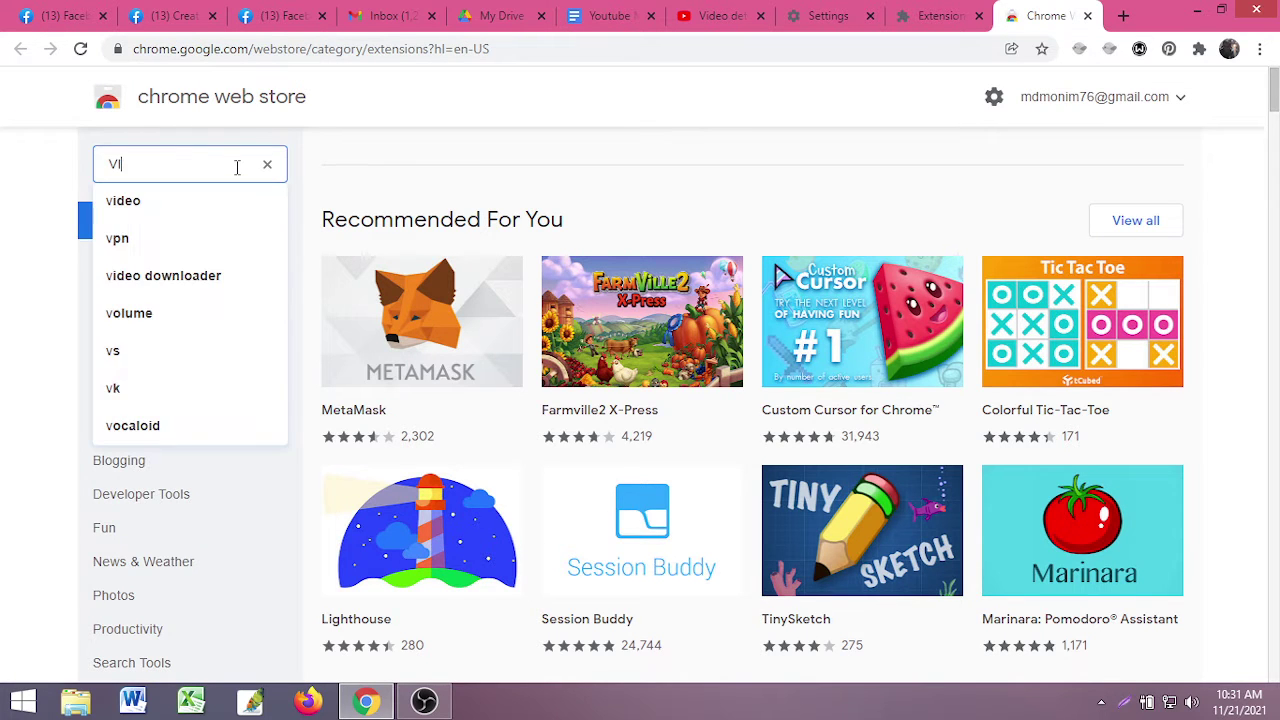
type("DIQ")
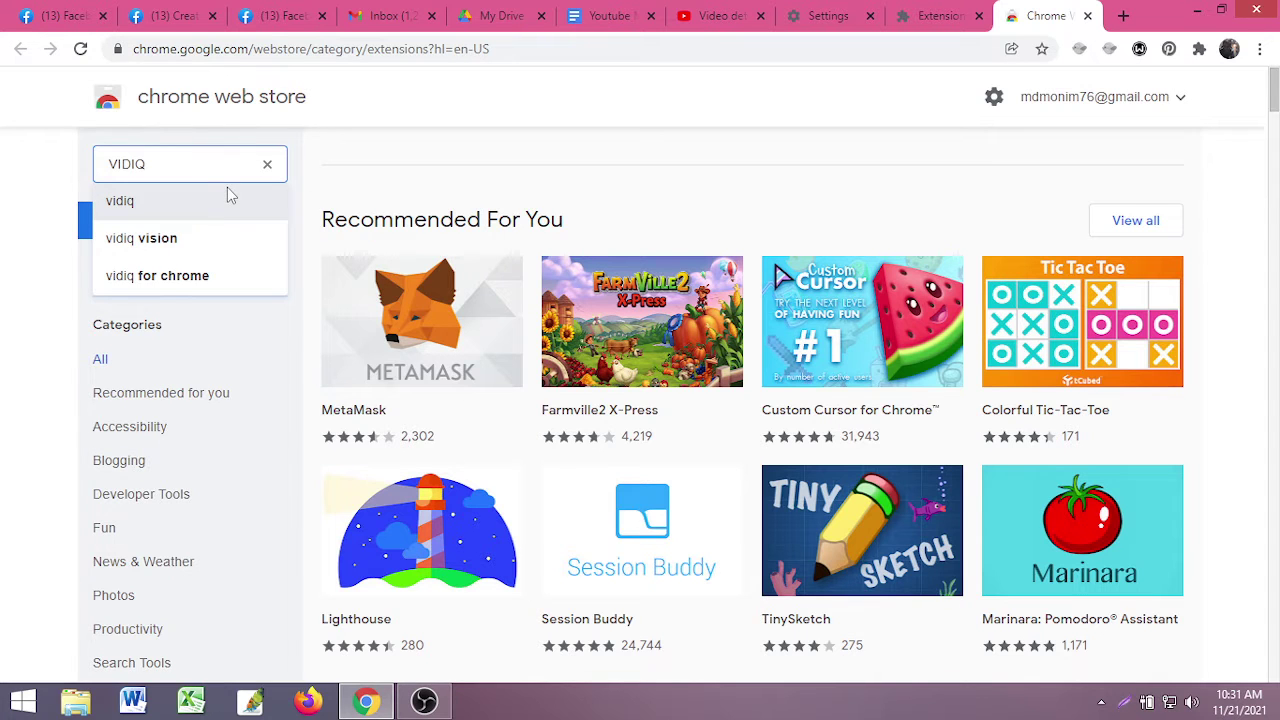
key("Return")
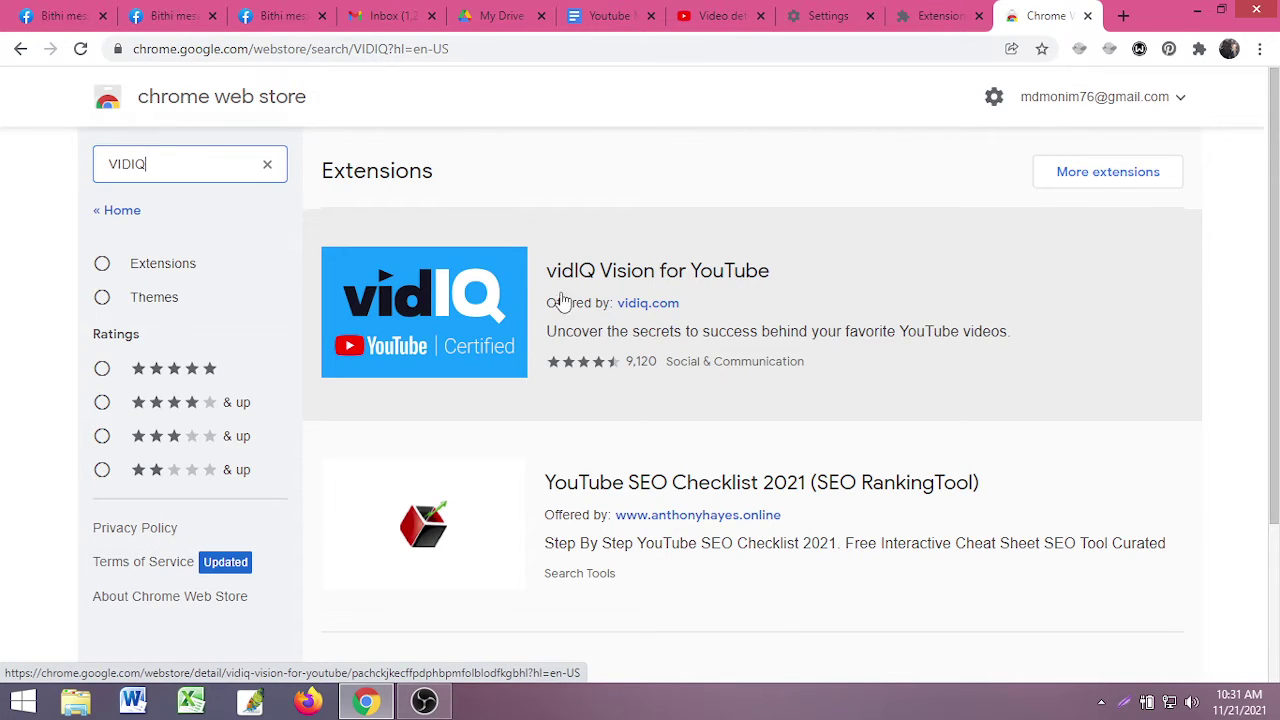
left_click(420, 325)
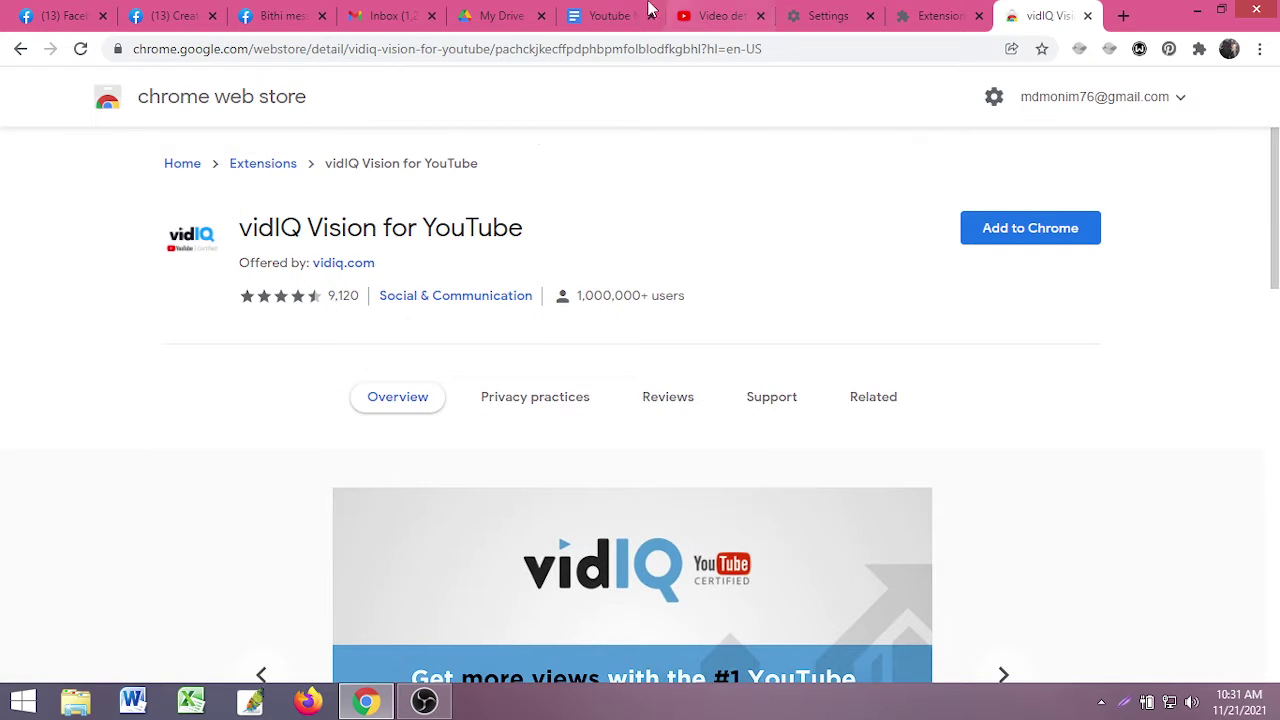
- Add '>' separators after 'over it' and 'chrome' in the notes' install steps
left_click(607, 15)
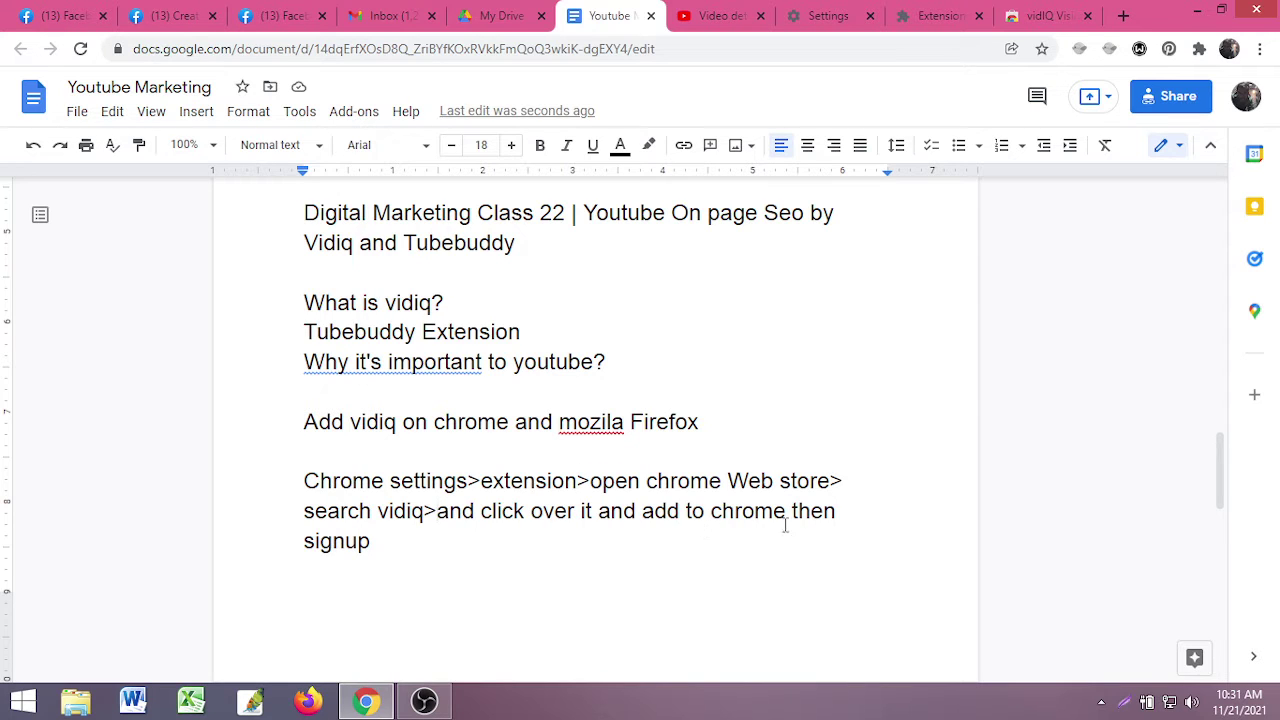
left_click(596, 517)
type(">")
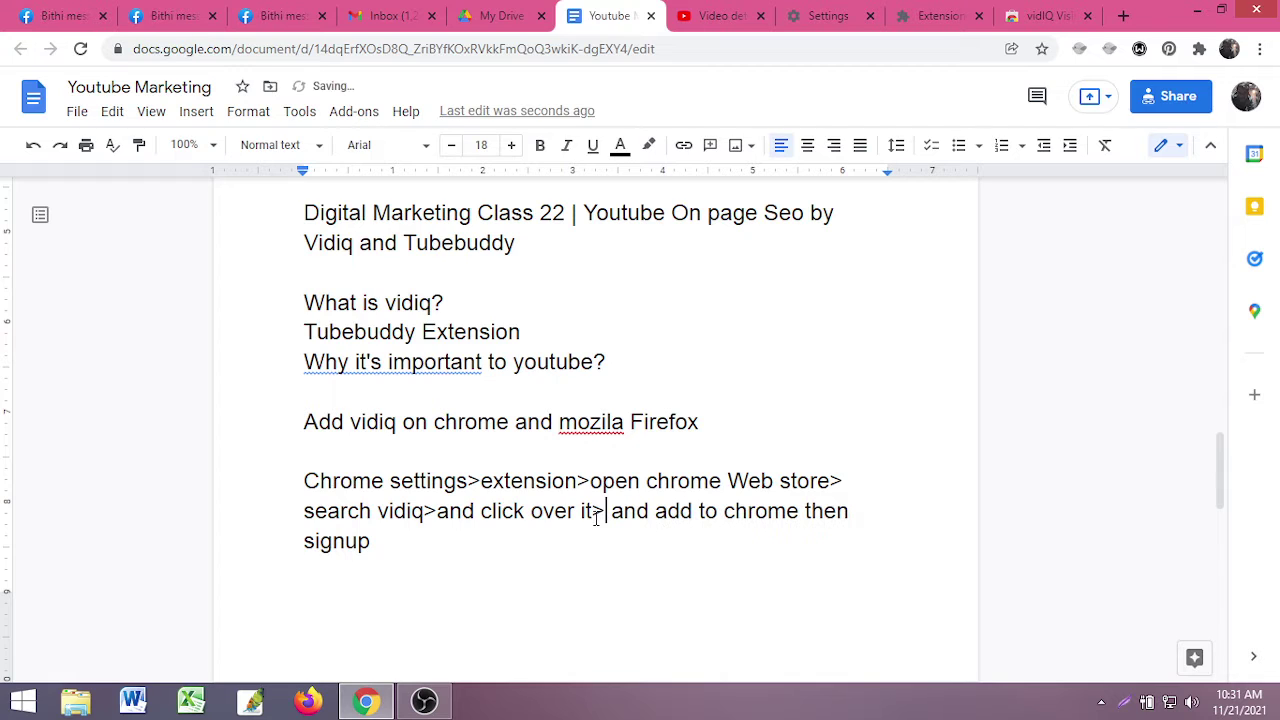
left_click(784, 512)
key("BackSpace")
type(">")
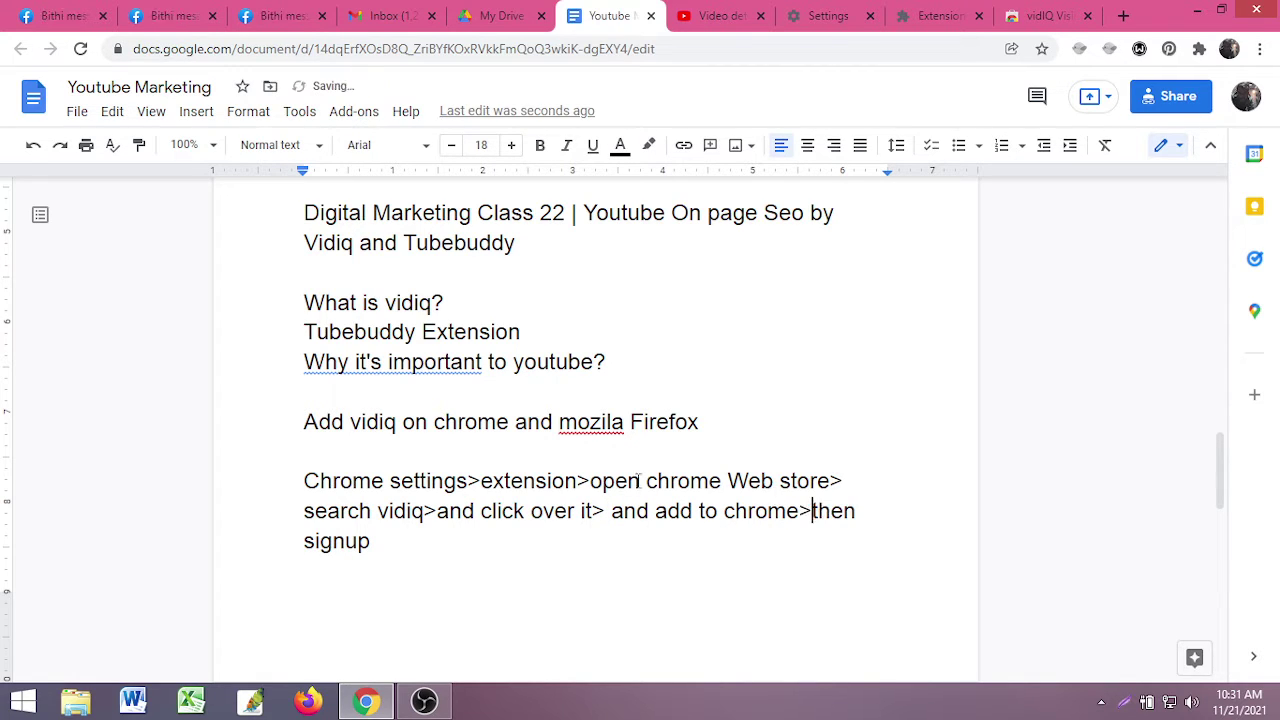
- Add the vidIQ Vision for YouTube extension to Chrome and confirm the install
left_click(1045, 16)
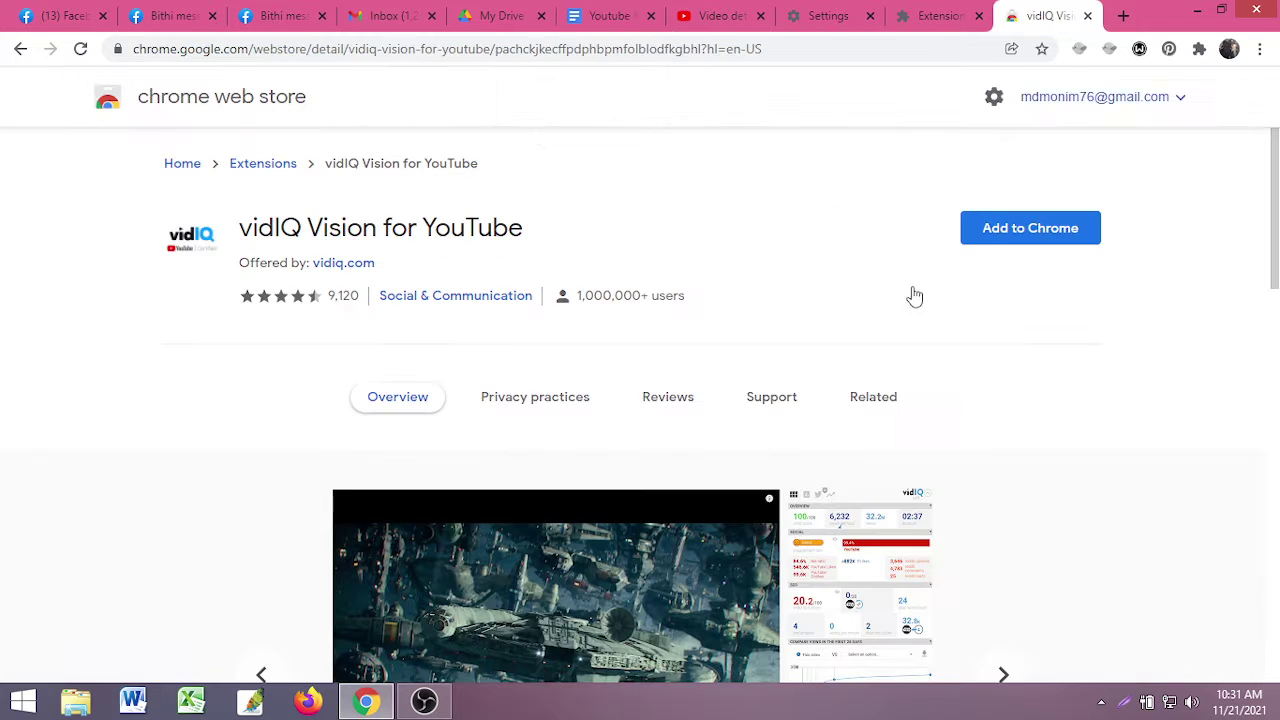
left_click(1031, 238)
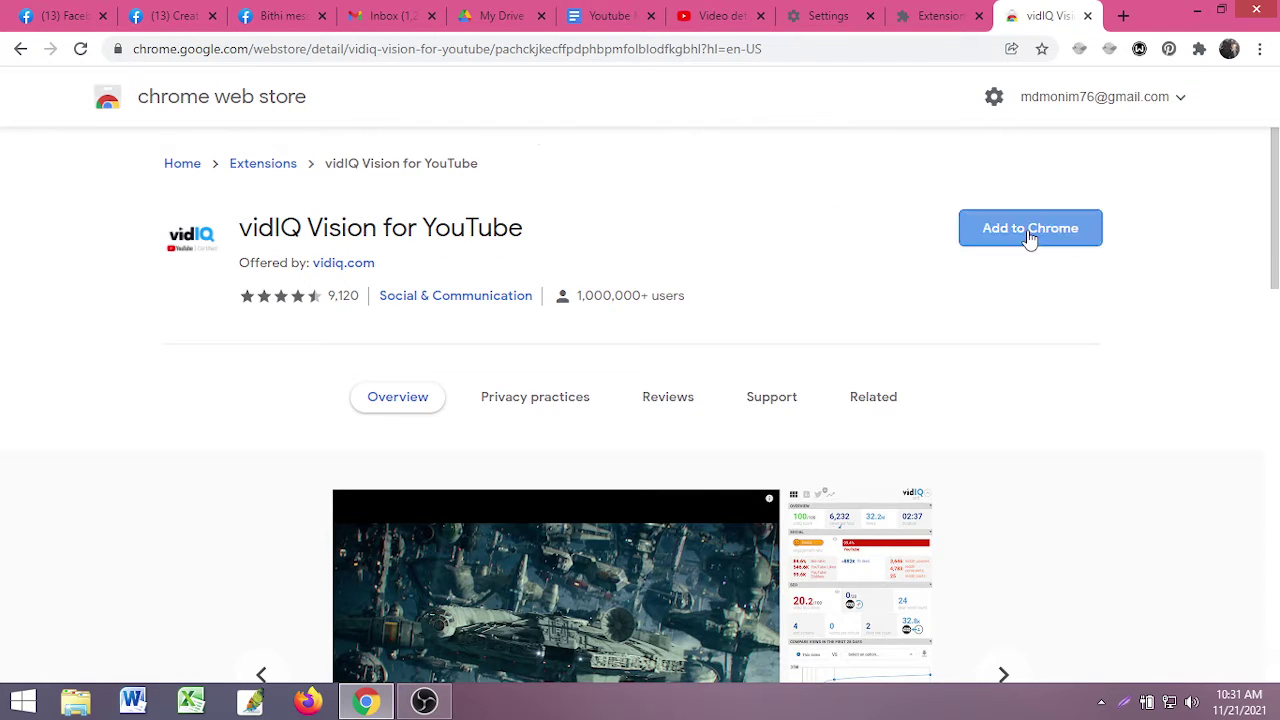
left_click(668, 238)
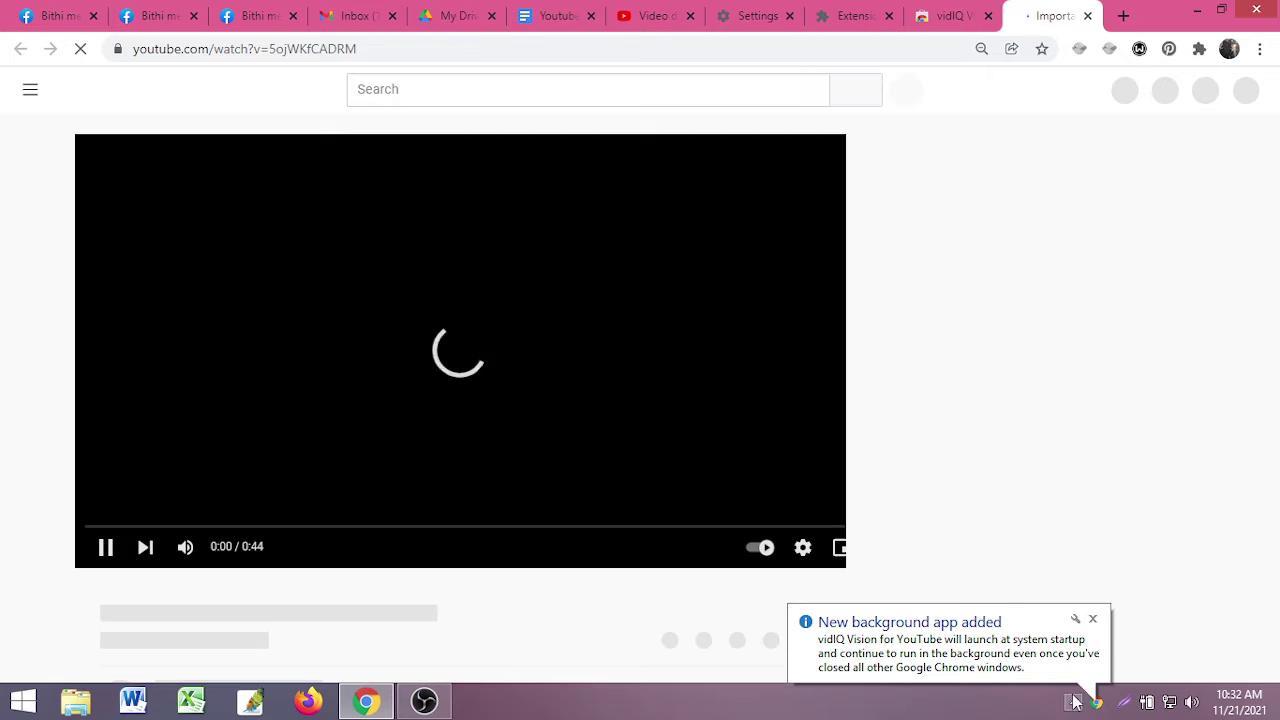
- Dismiss the background-app notification, review the vidIQ post-install video page, and copy its URL
left_click(1093, 619)
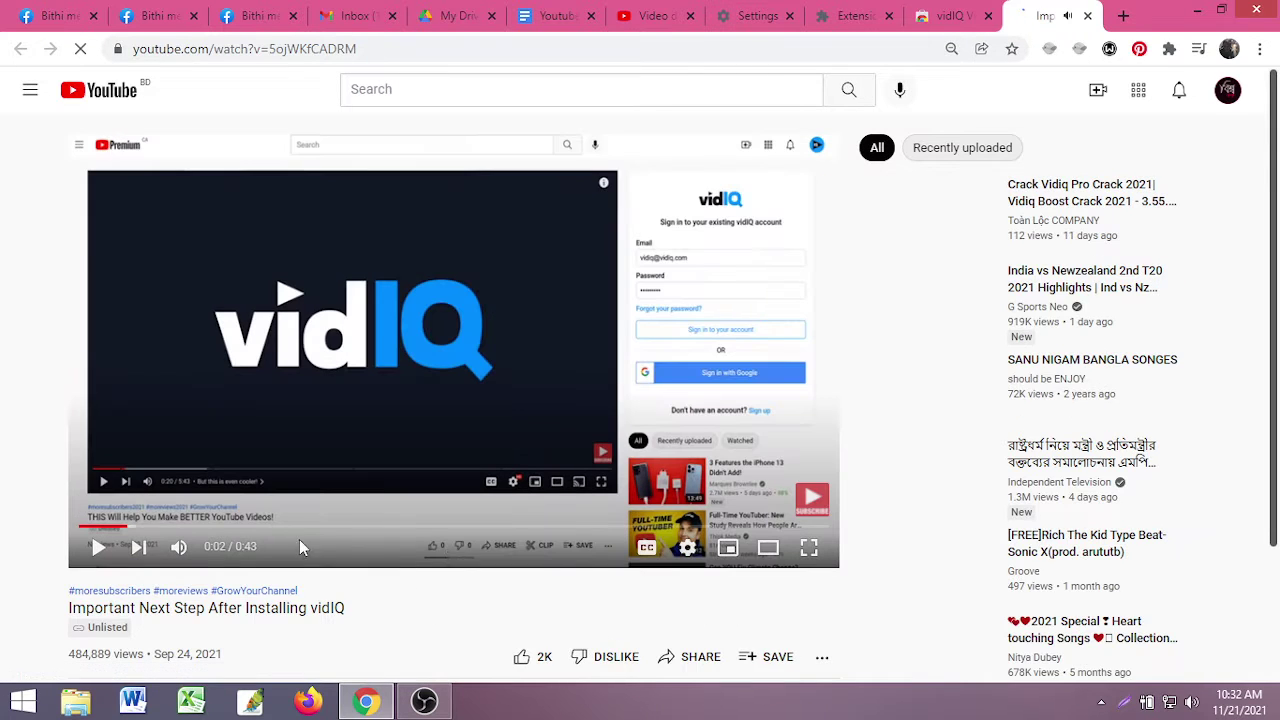
scroll(394, 603, "down", 3)
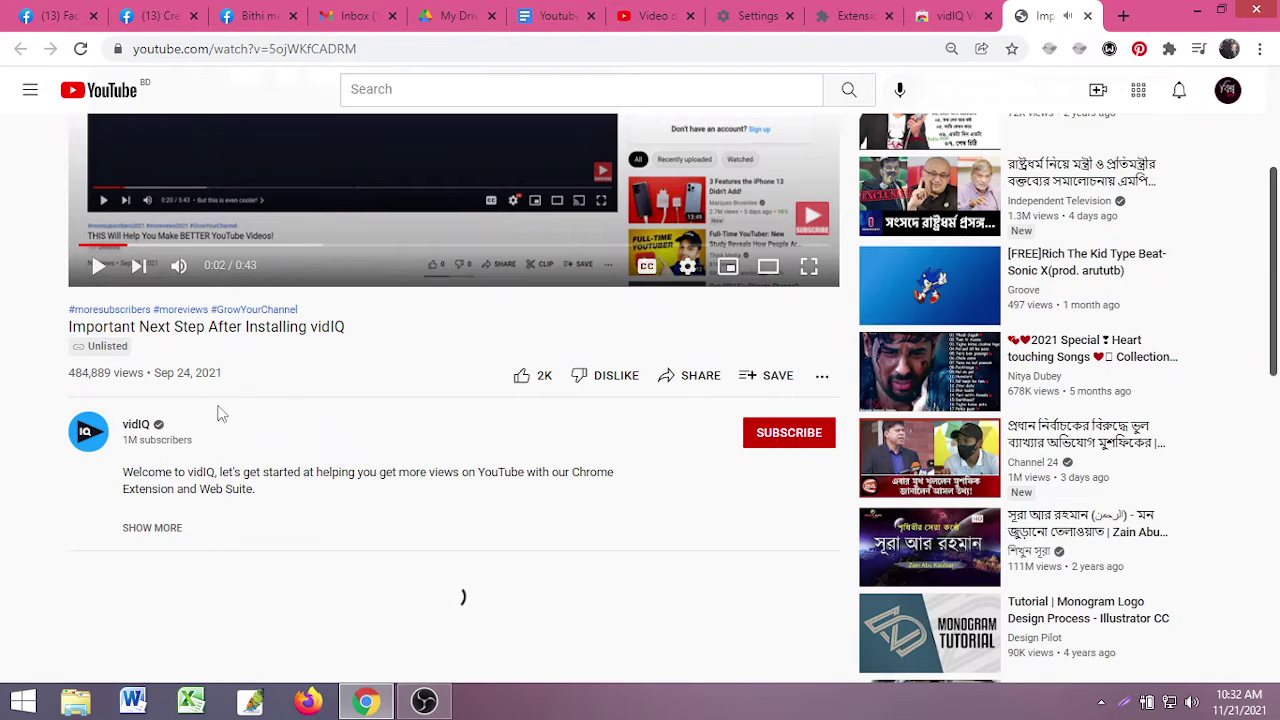
scroll(428, 418, "up", 3)
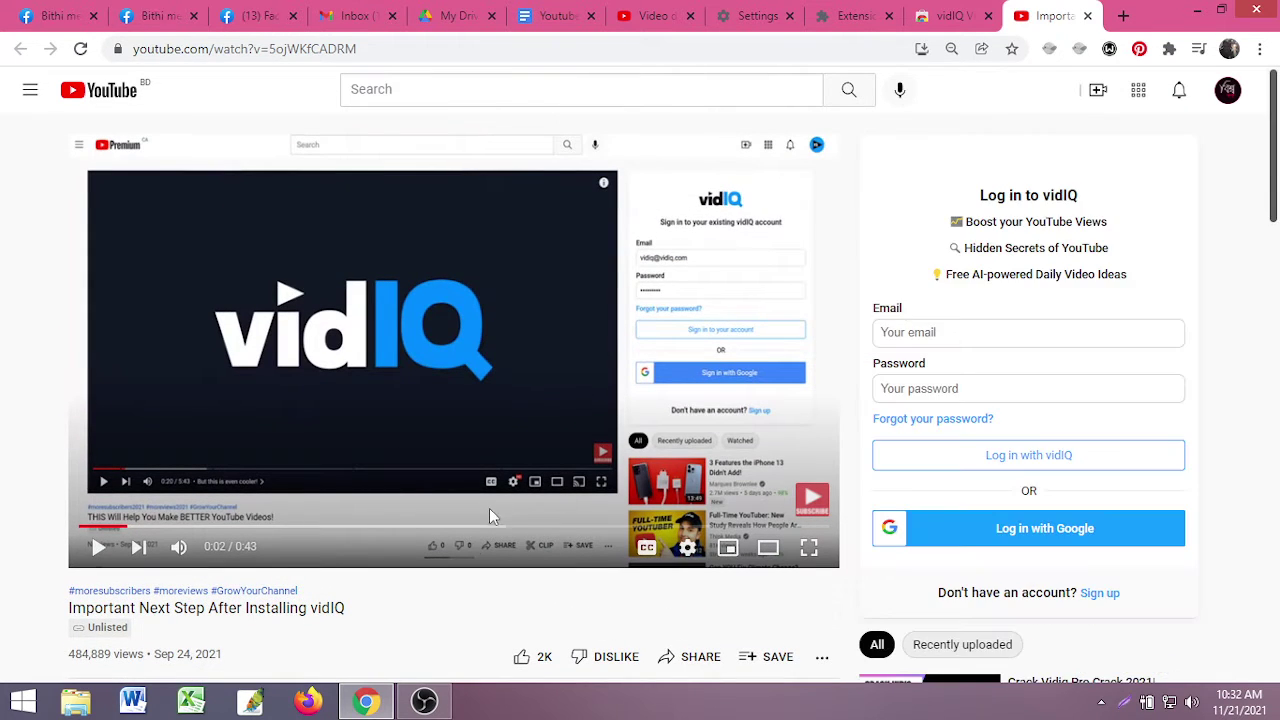
scroll(406, 538, "down", 1)
left_click(368, 48)
key("ctrl+c")
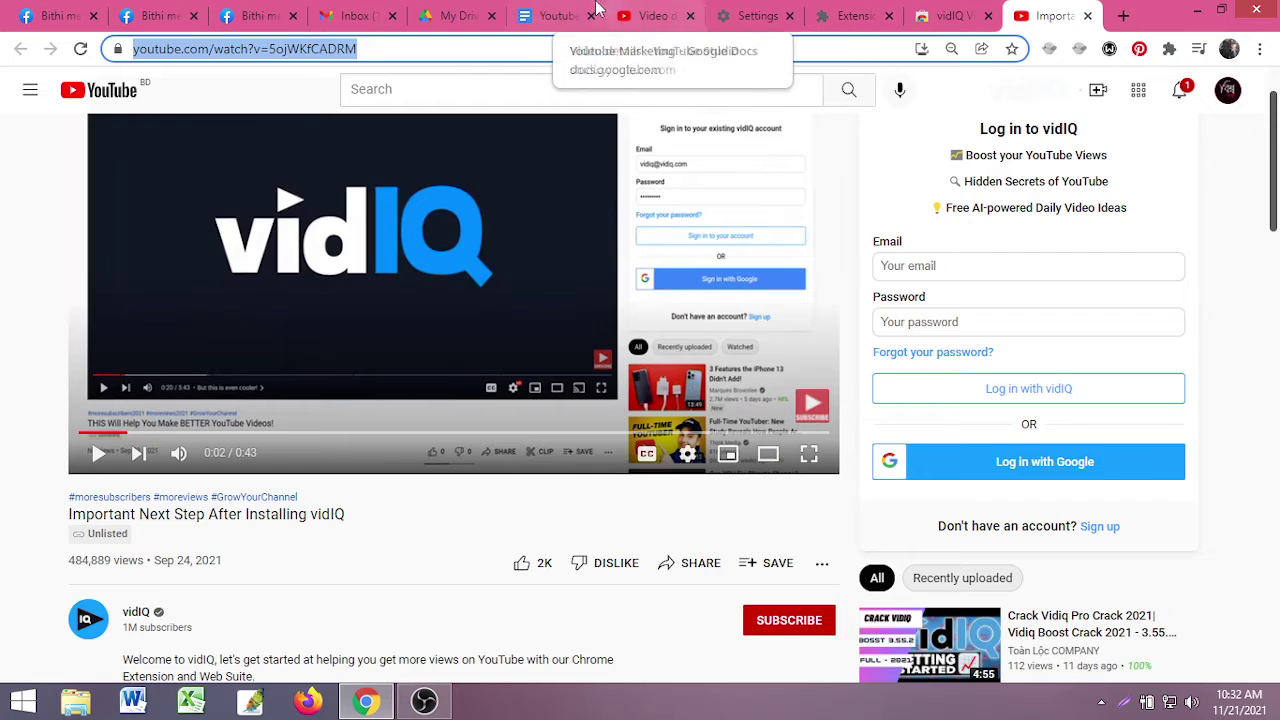
left_click(556, 15)
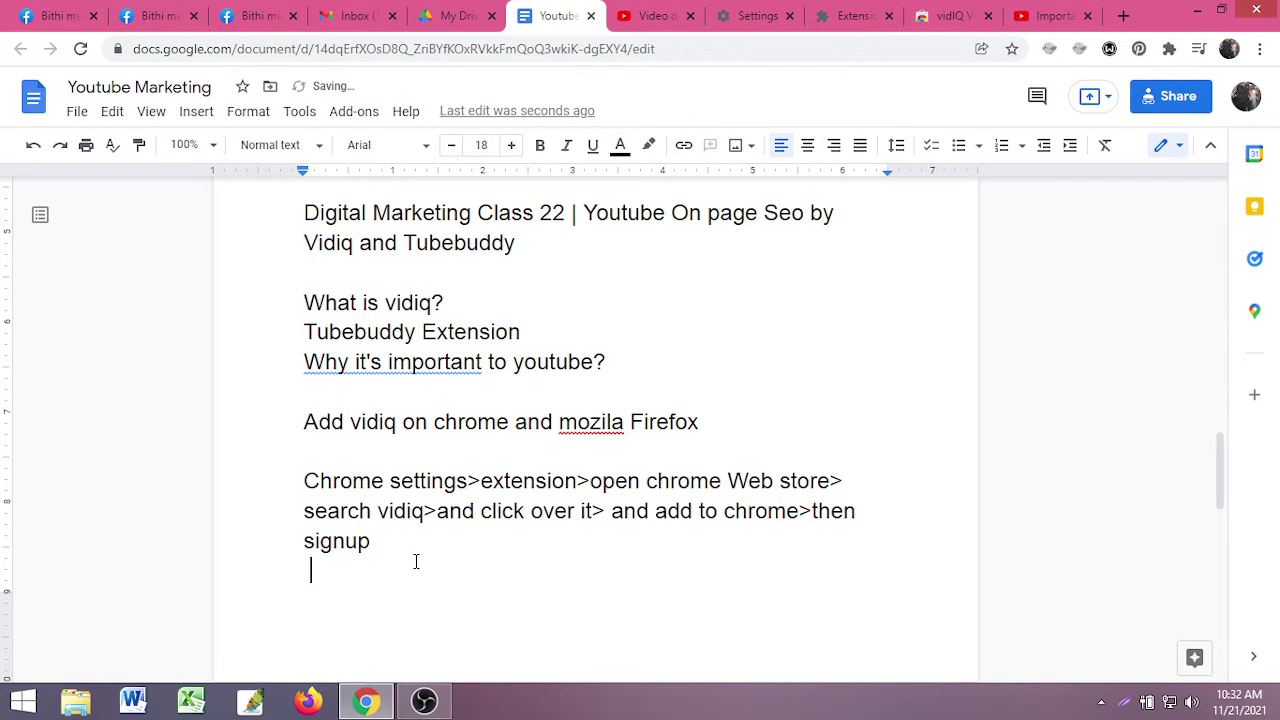
type("VID")
key("BackSpace")
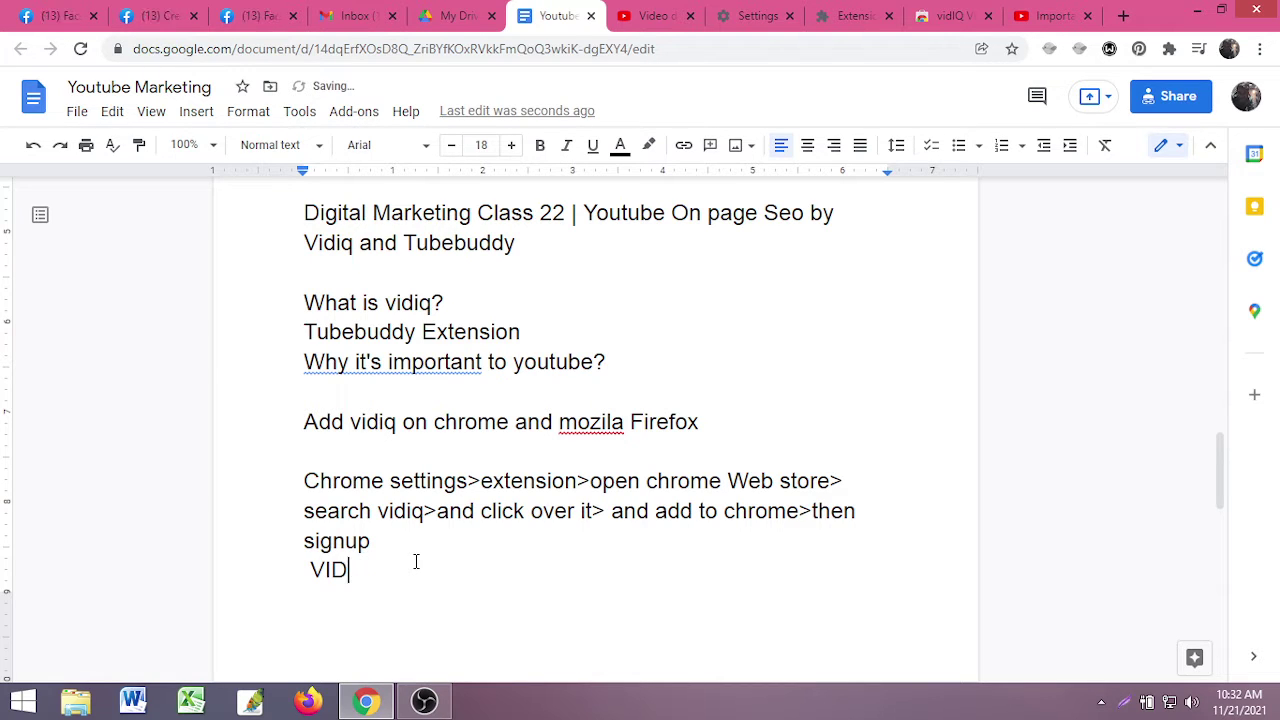
type("IQ ")
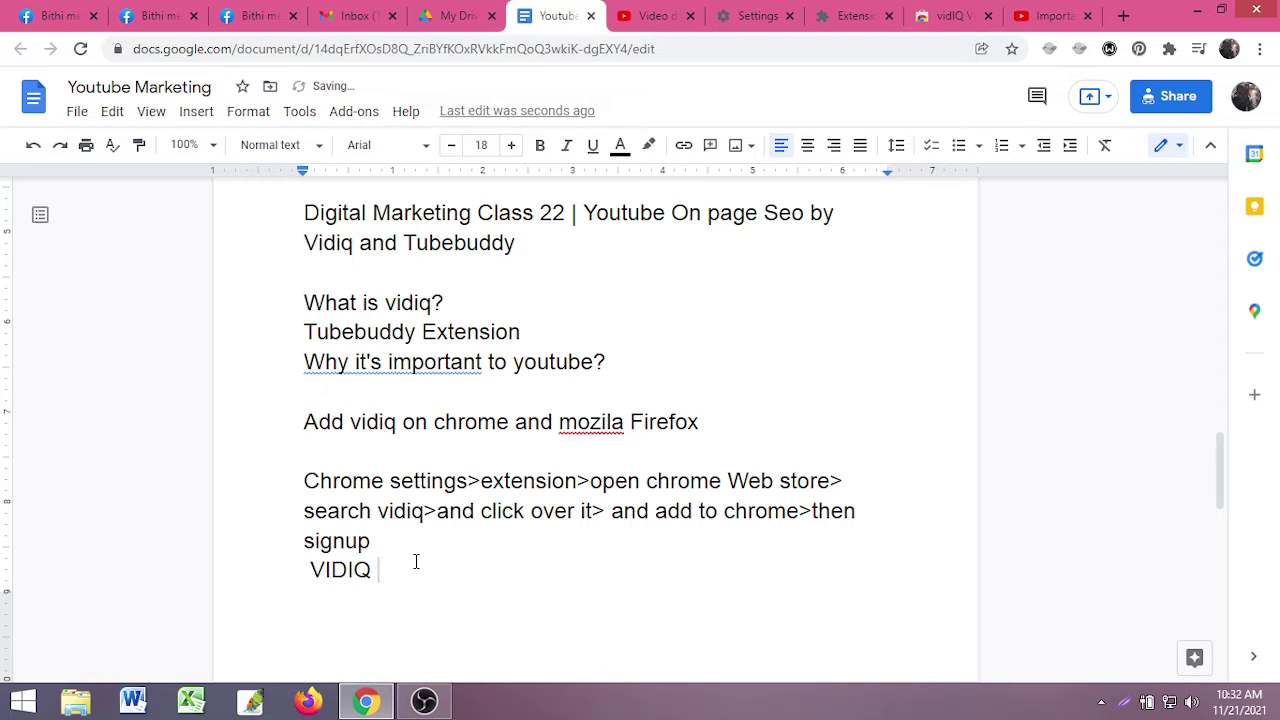
type("youtub")
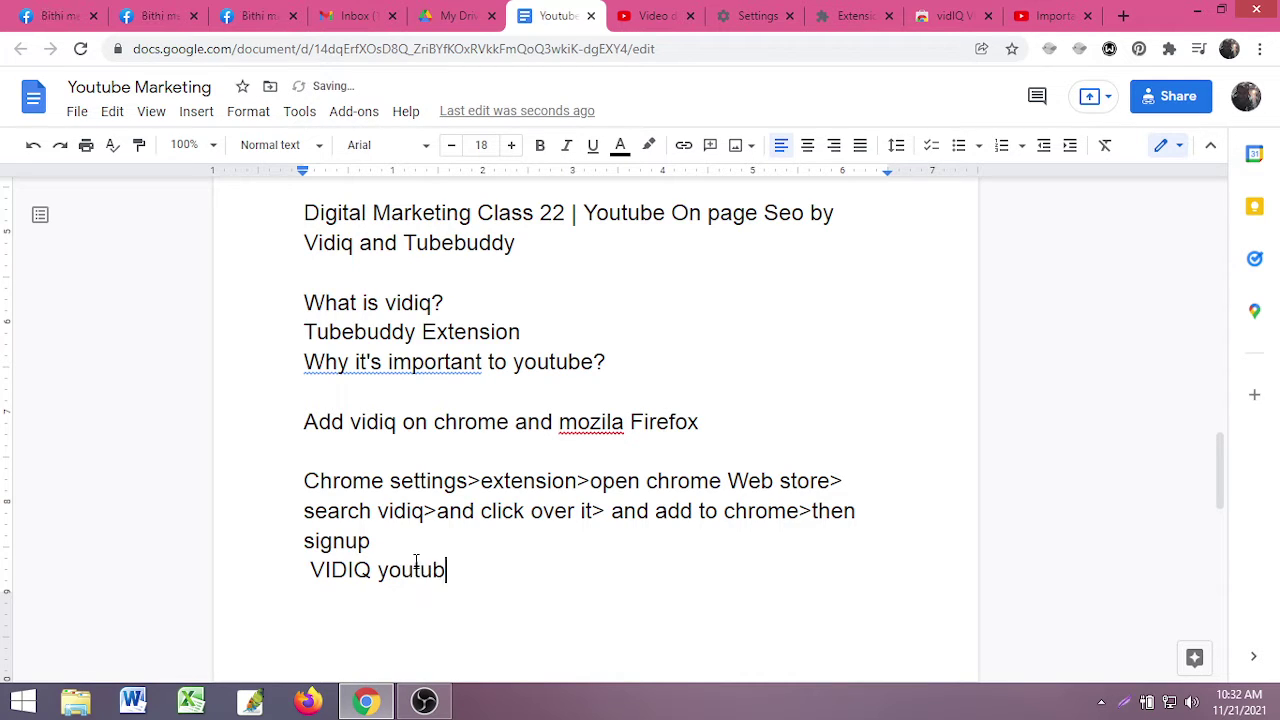
type("e>")
key("ctrl+v")
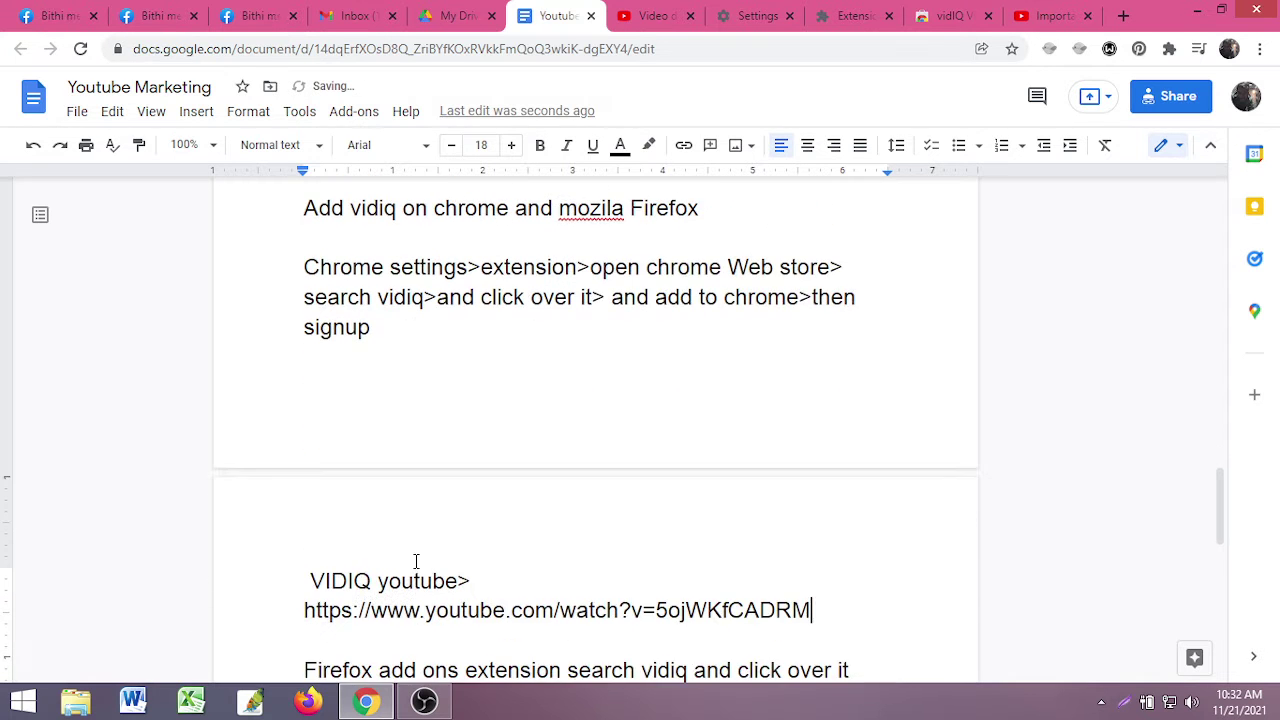
scroll(640, 463, "down", 3)
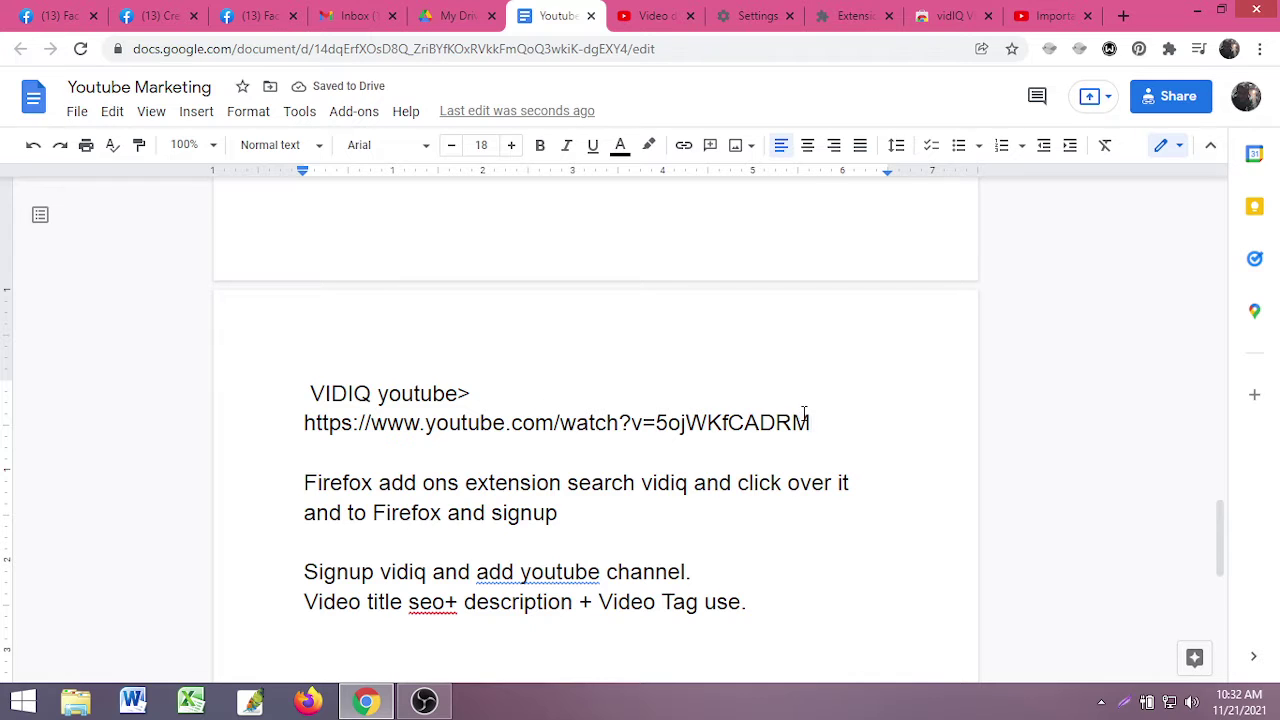
left_click_drag(808, 420, 306, 421)
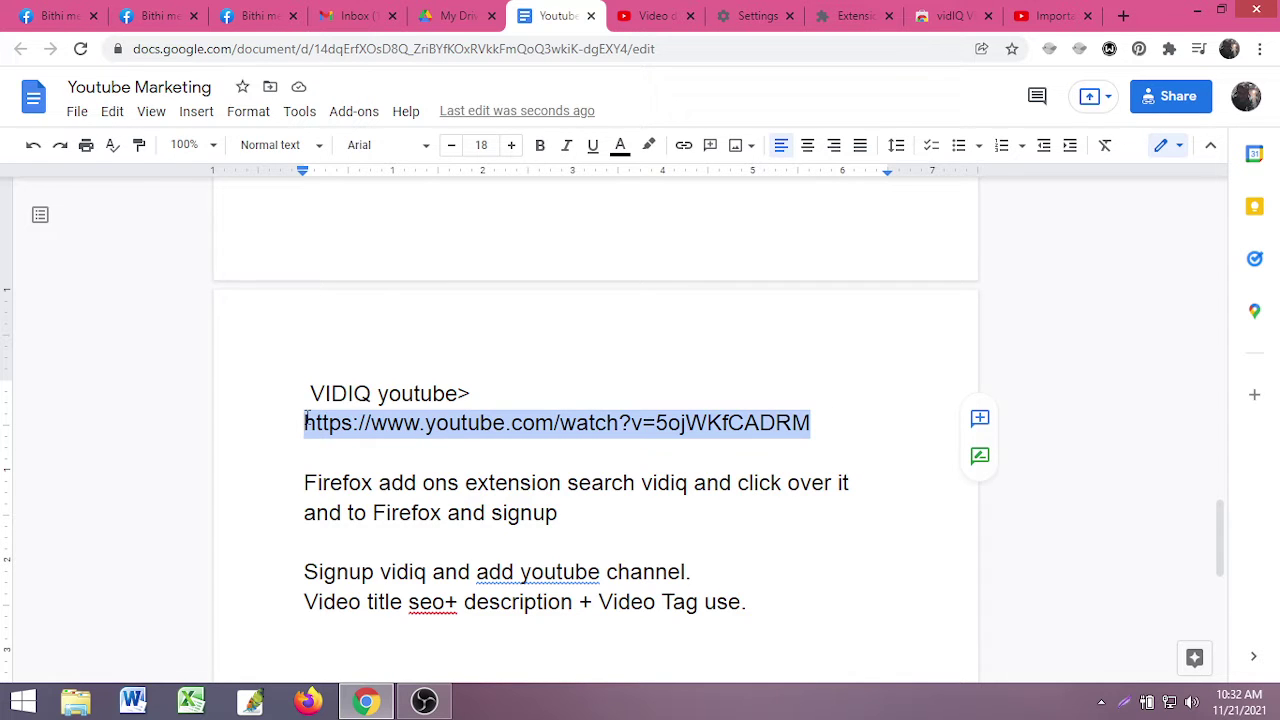
left_click(462, 423)
- Close the vidIQ store listing, Chrome Extensions and Settings tabs, leaving the vidIQ video page
left_click(948, 16)
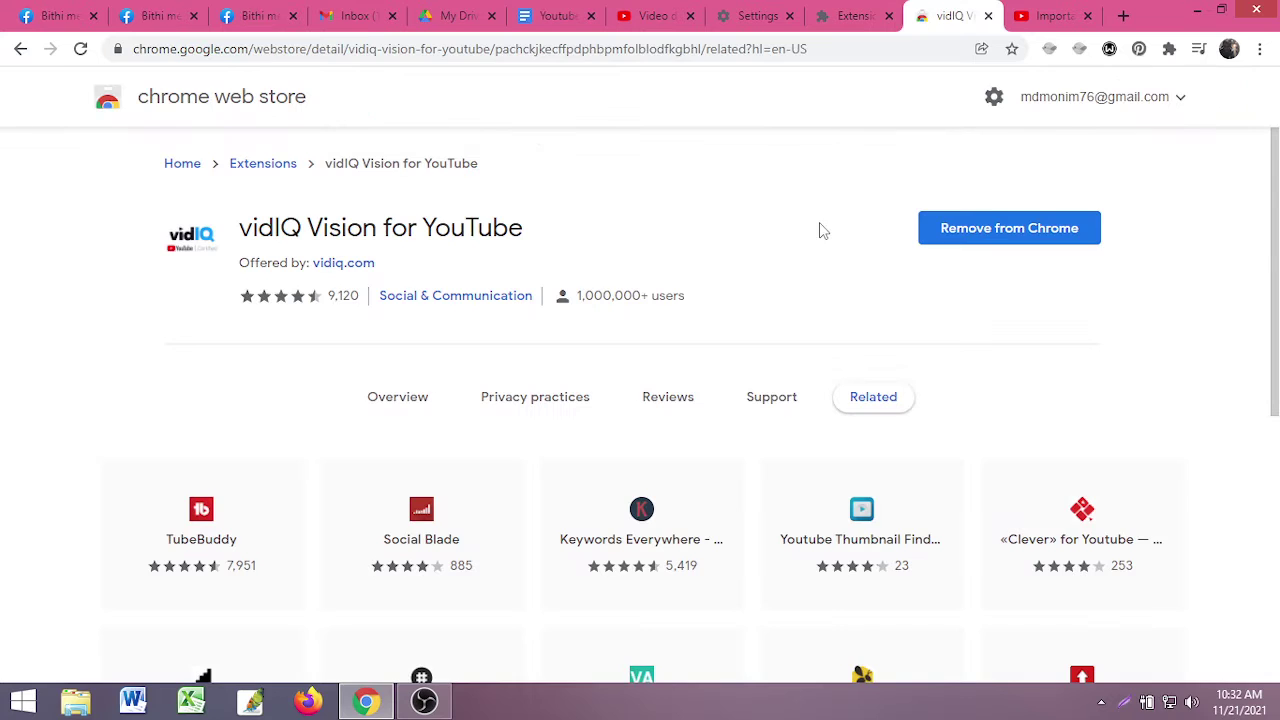
left_click(990, 17)
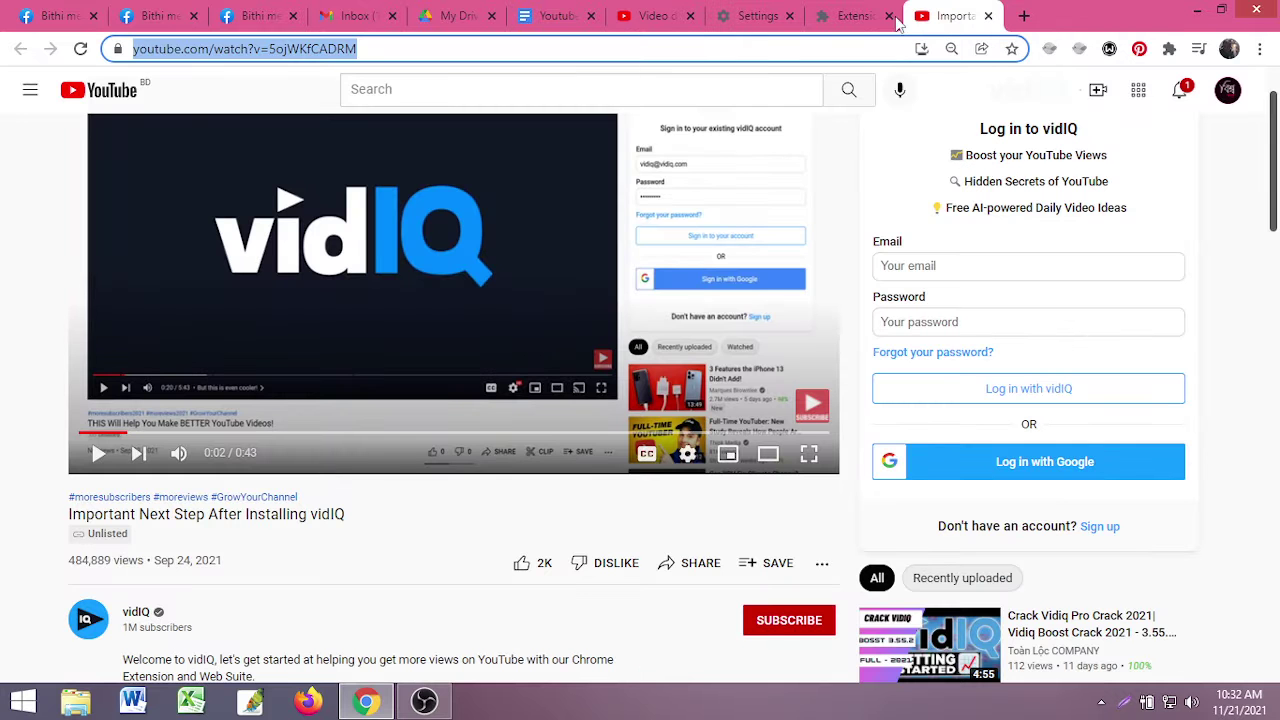
left_click(892, 22)
left_click(889, 17)
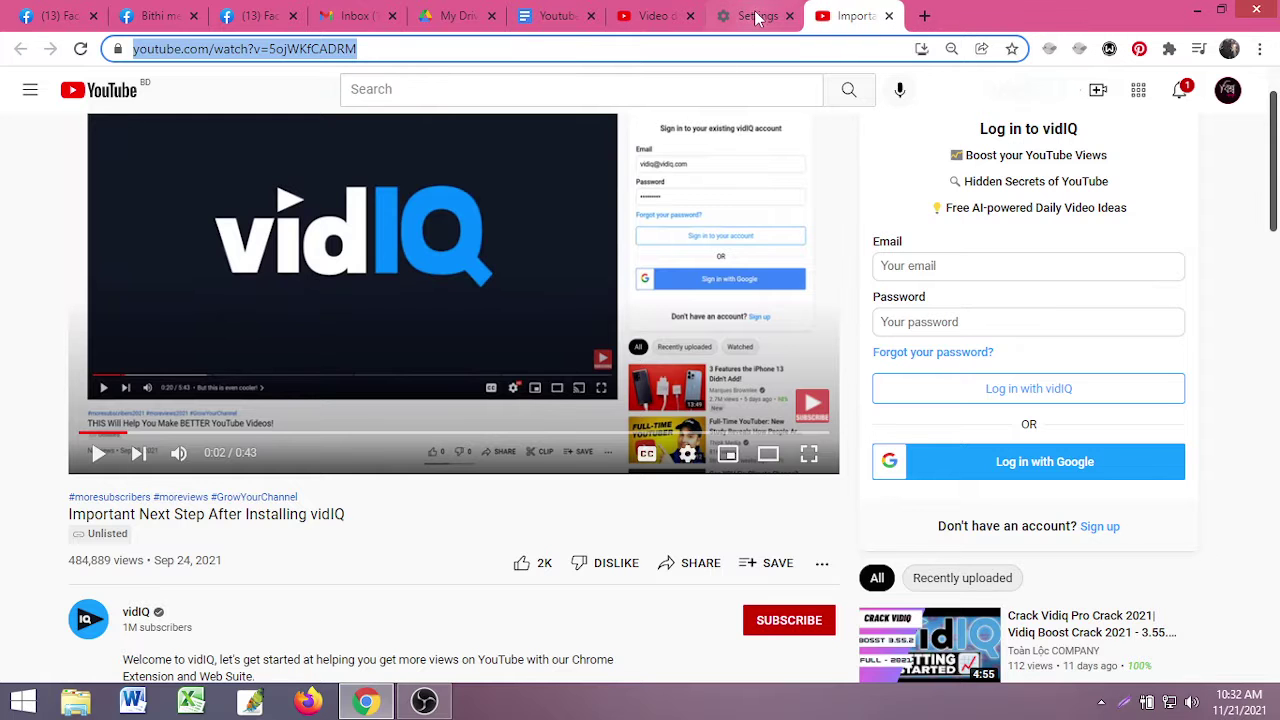
left_click(762, 18)
left_click(789, 16)
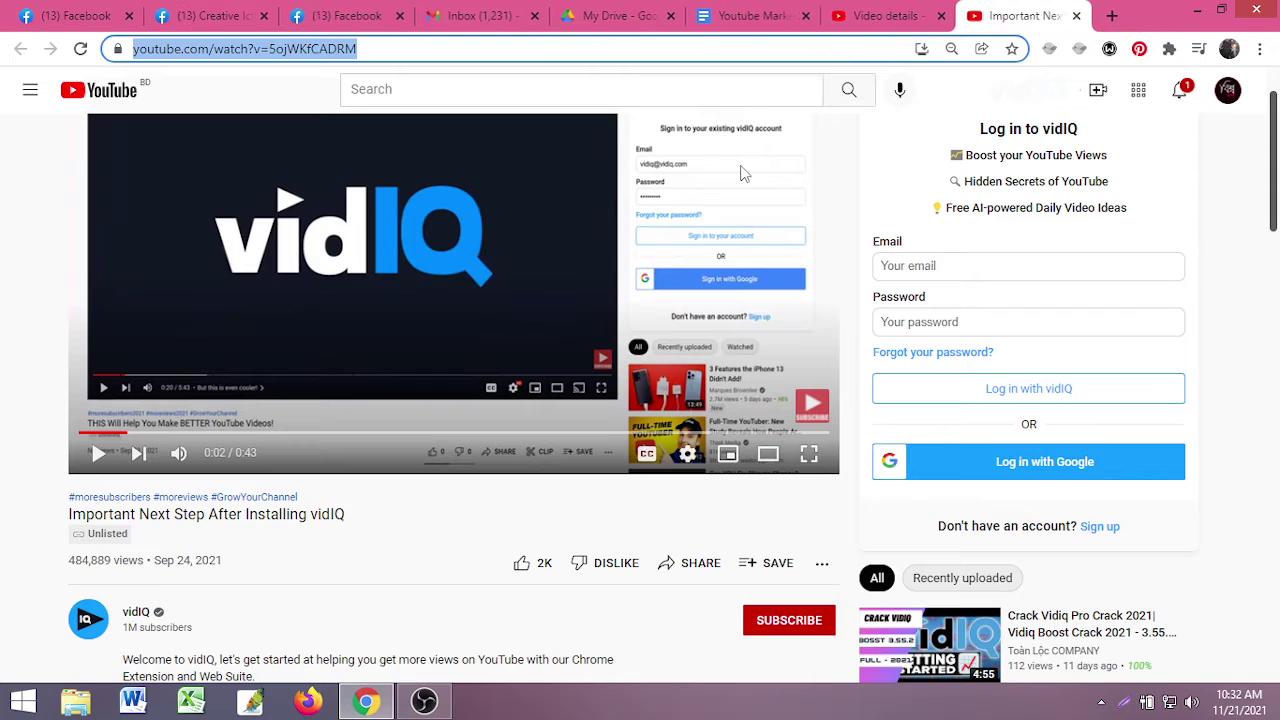
scroll(838, 334, "up", 1)
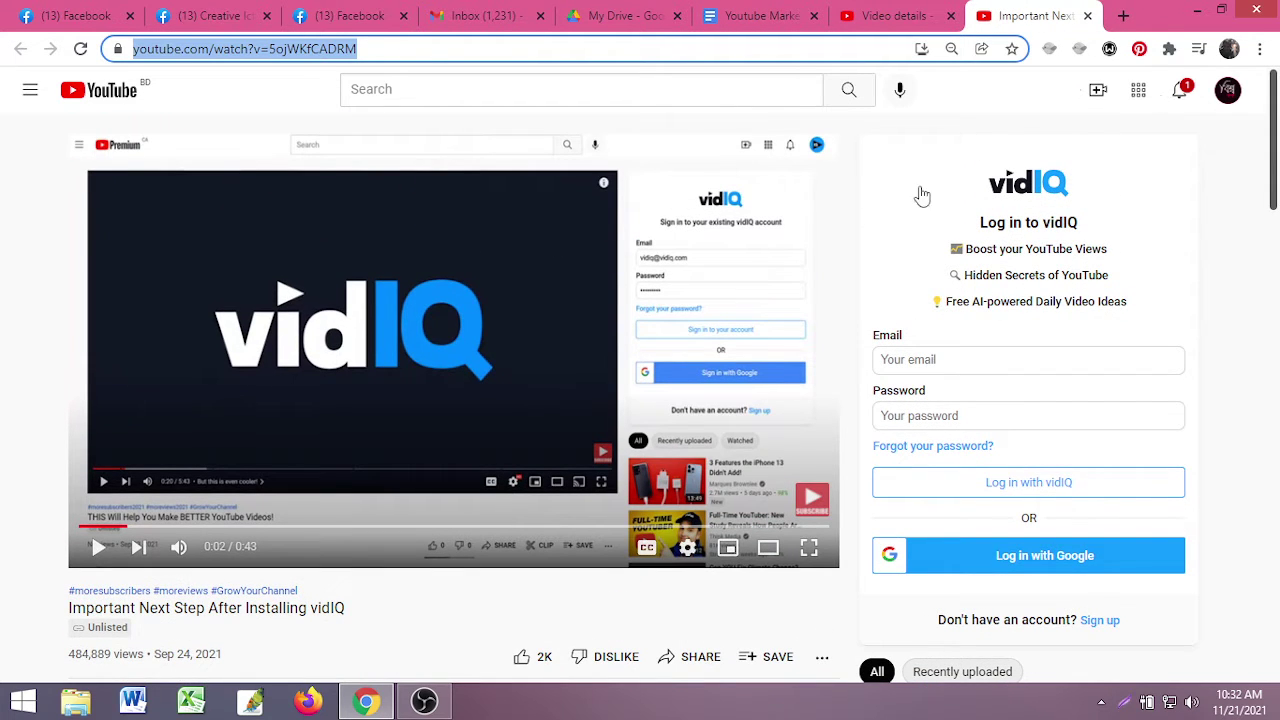
scroll(1186, 449, "down", 6)
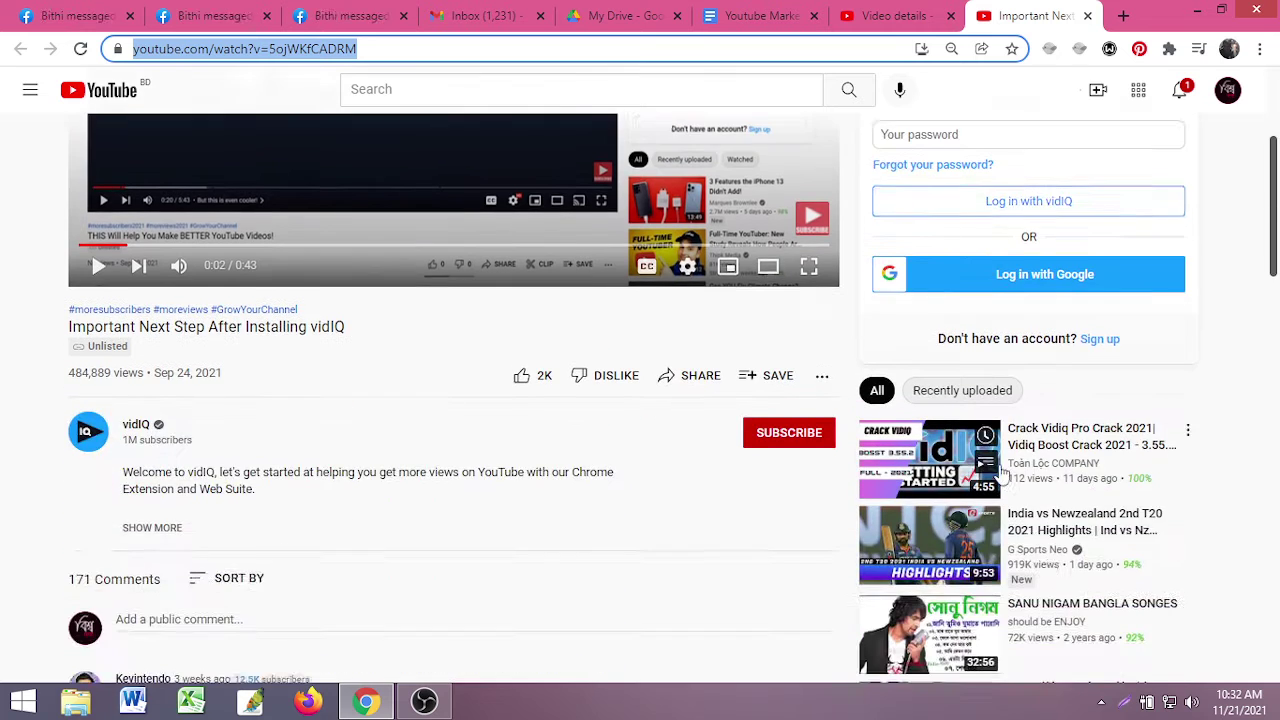
scroll(1150, 430, "up", 5)
scroll(1011, 263, "up", 1)
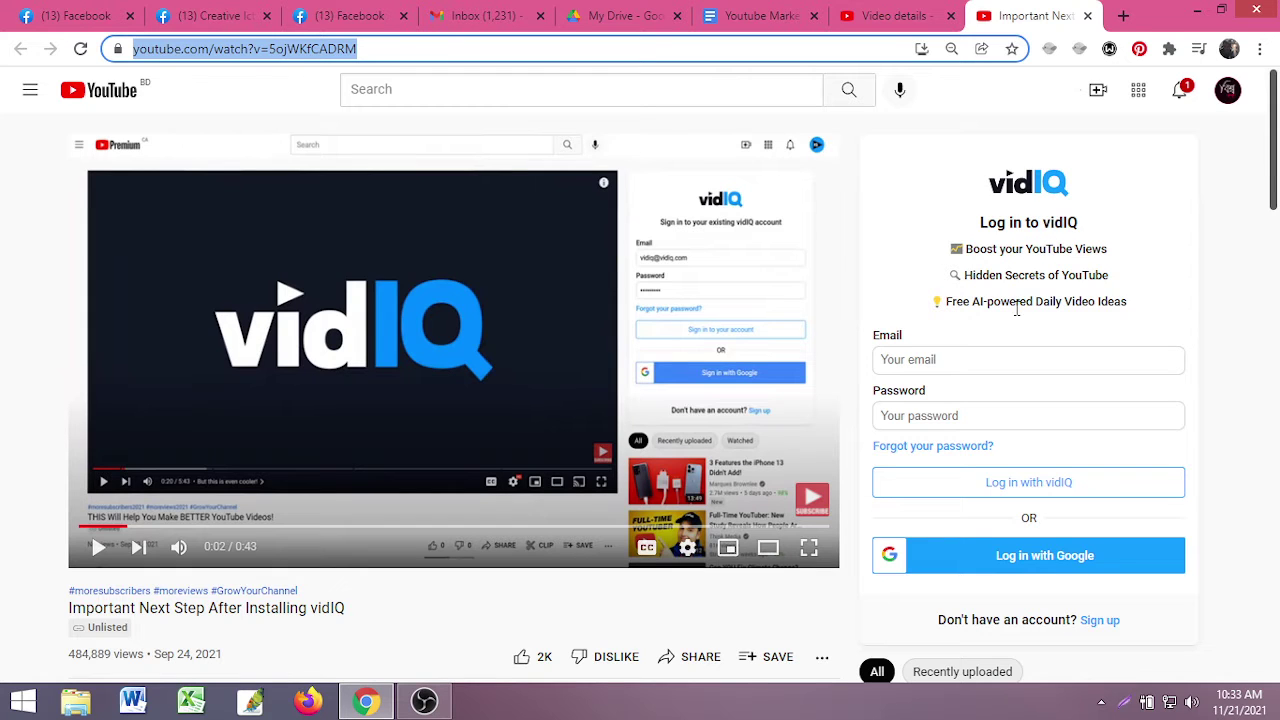
- Try the vidIQ panel's login and sign-up forms, then start signing up with Google
left_click(909, 365)
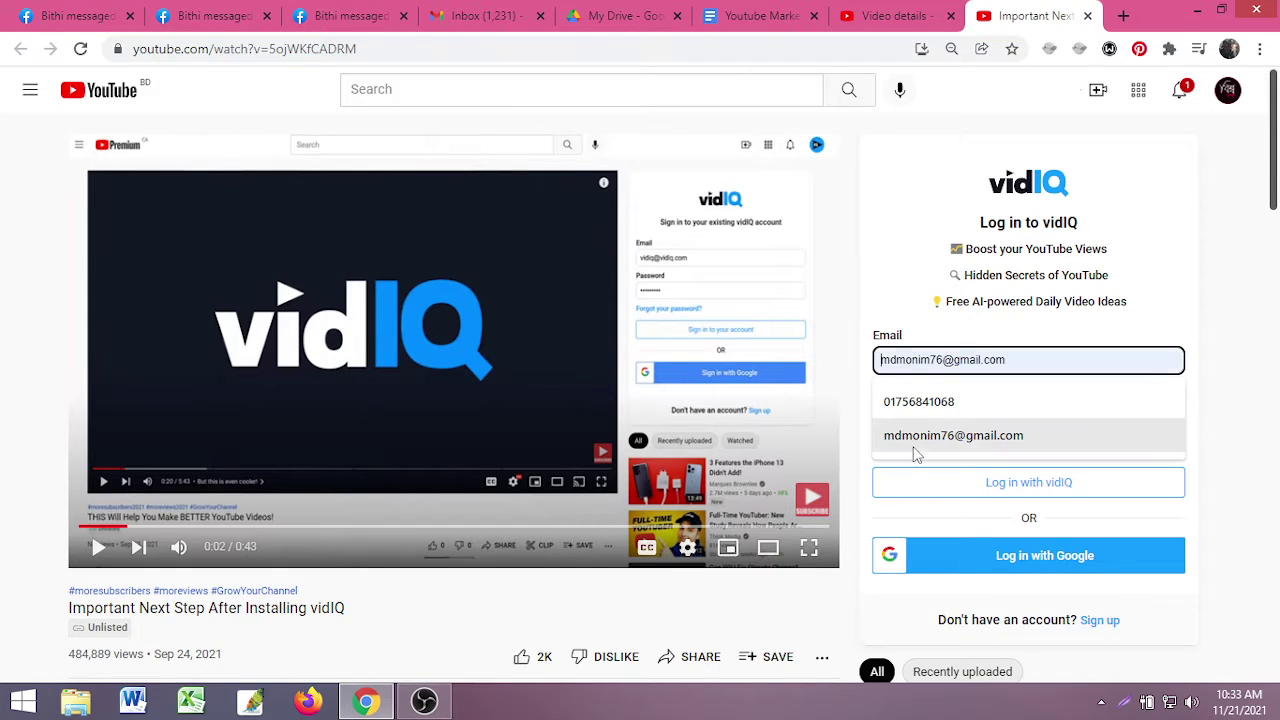
left_click(905, 521)
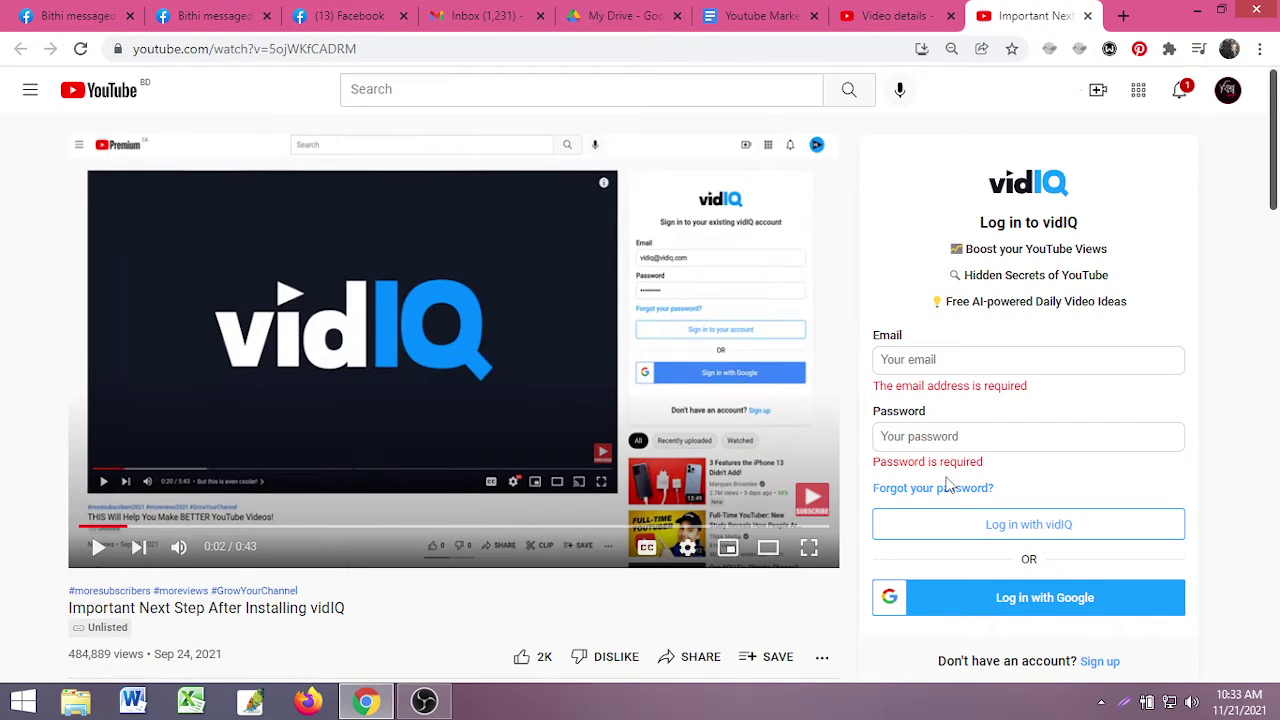
scroll(940, 480, "down", 1)
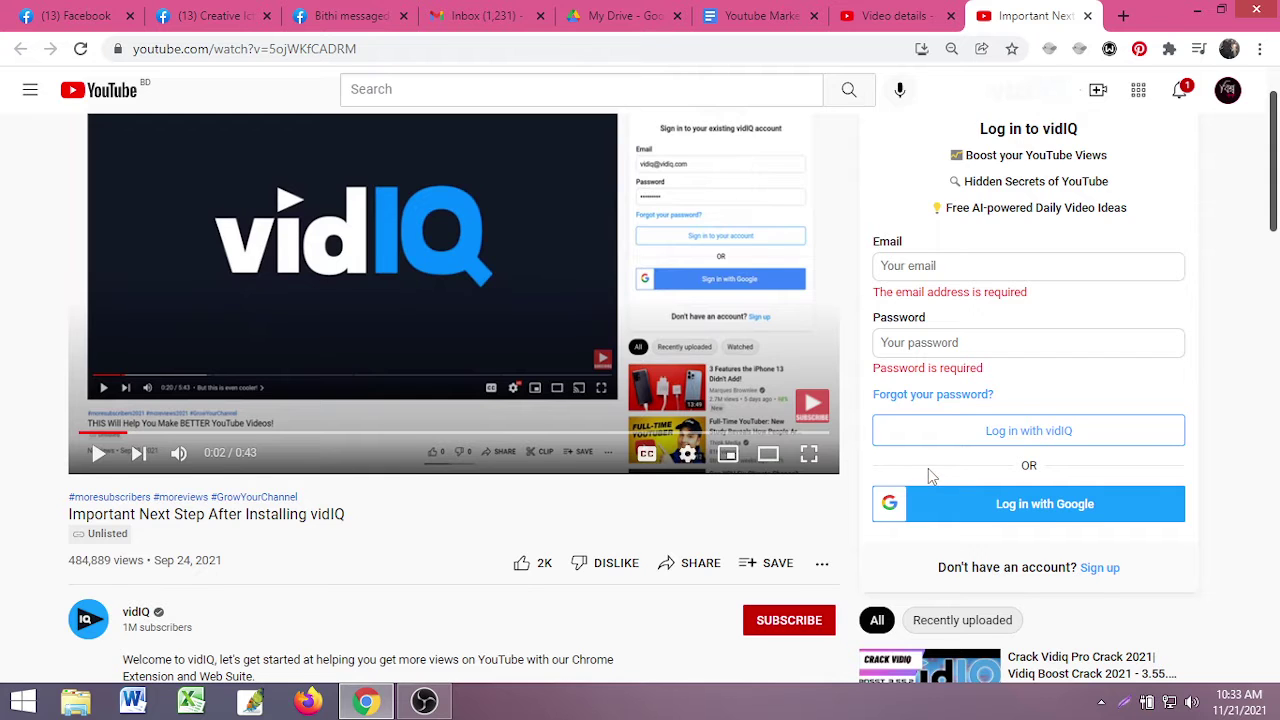
scroll(928, 468, "down", 1)
left_click(1100, 474)
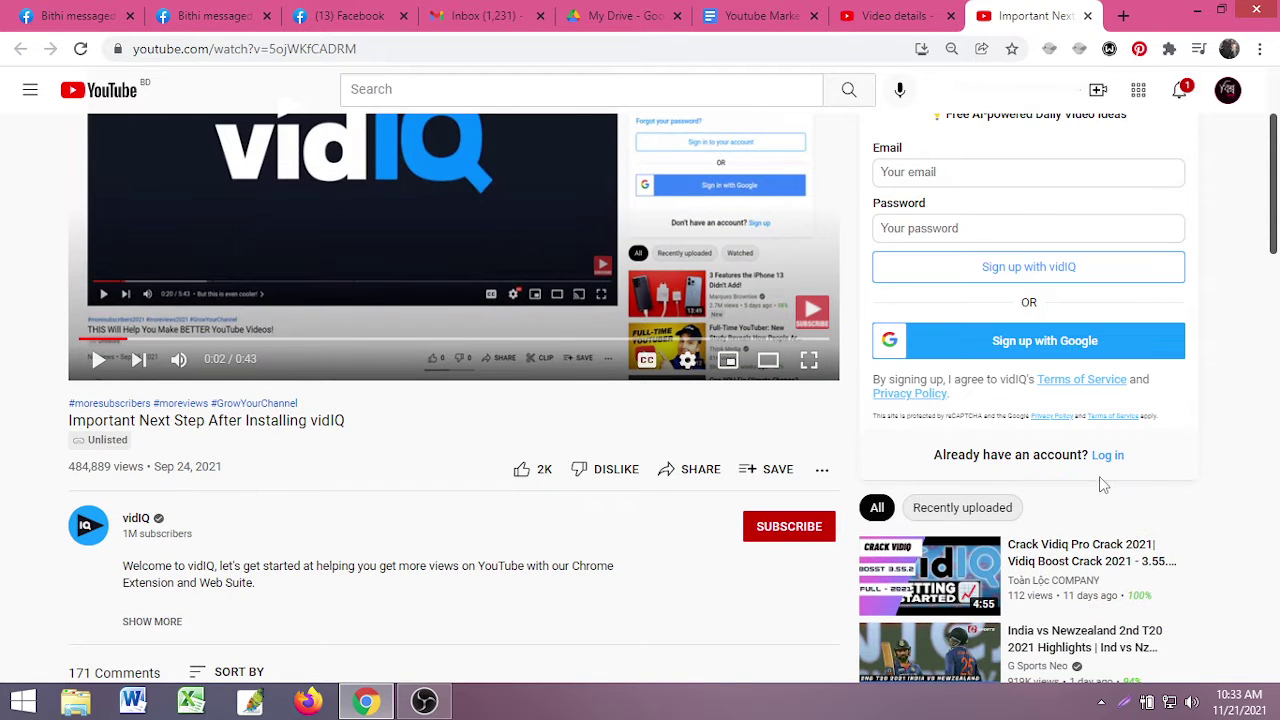
scroll(1013, 398, "down", 1)
scroll(1100, 290, "down", 1)
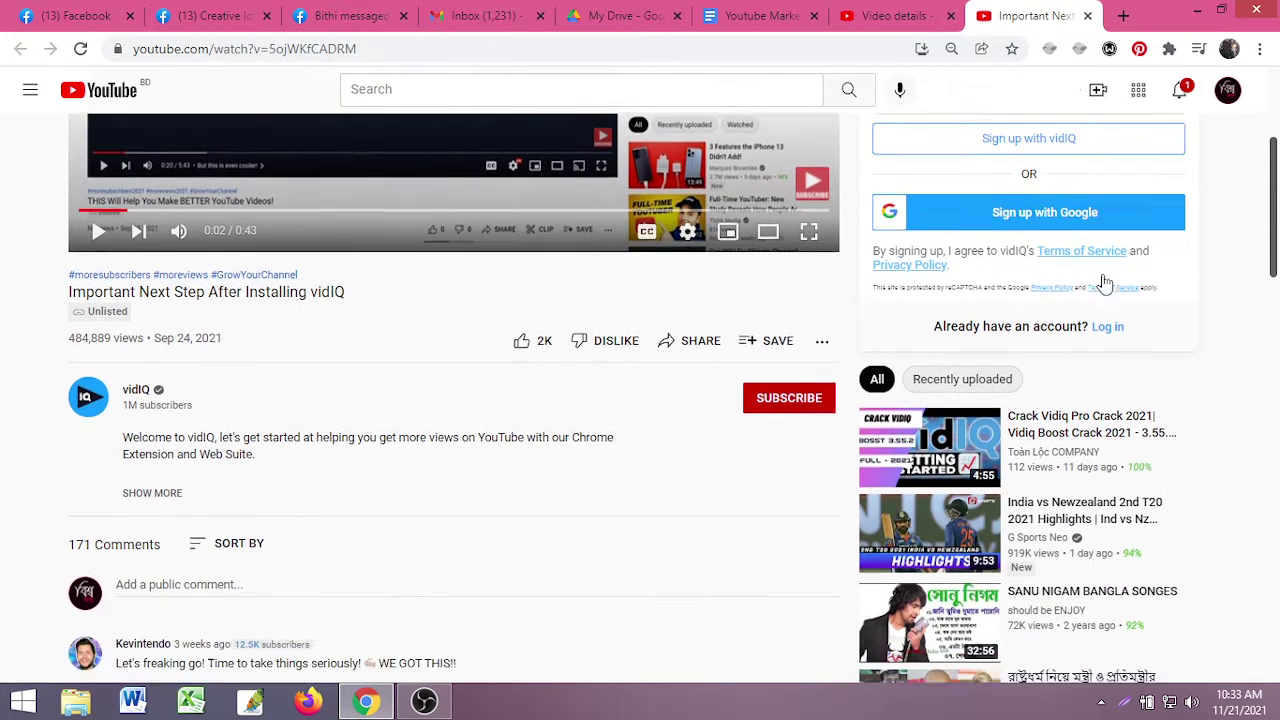
scroll(1100, 440, "up", 3)
scroll(1095, 455, "down", 1)
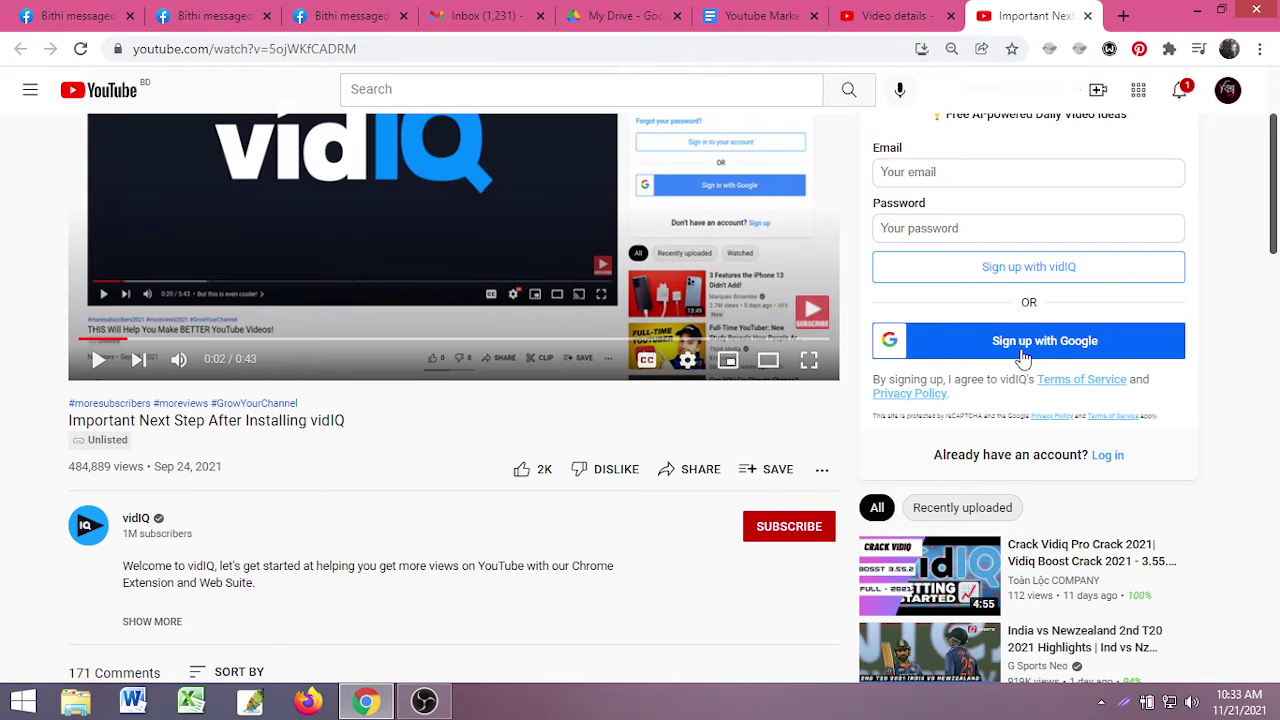
left_click(1022, 358)
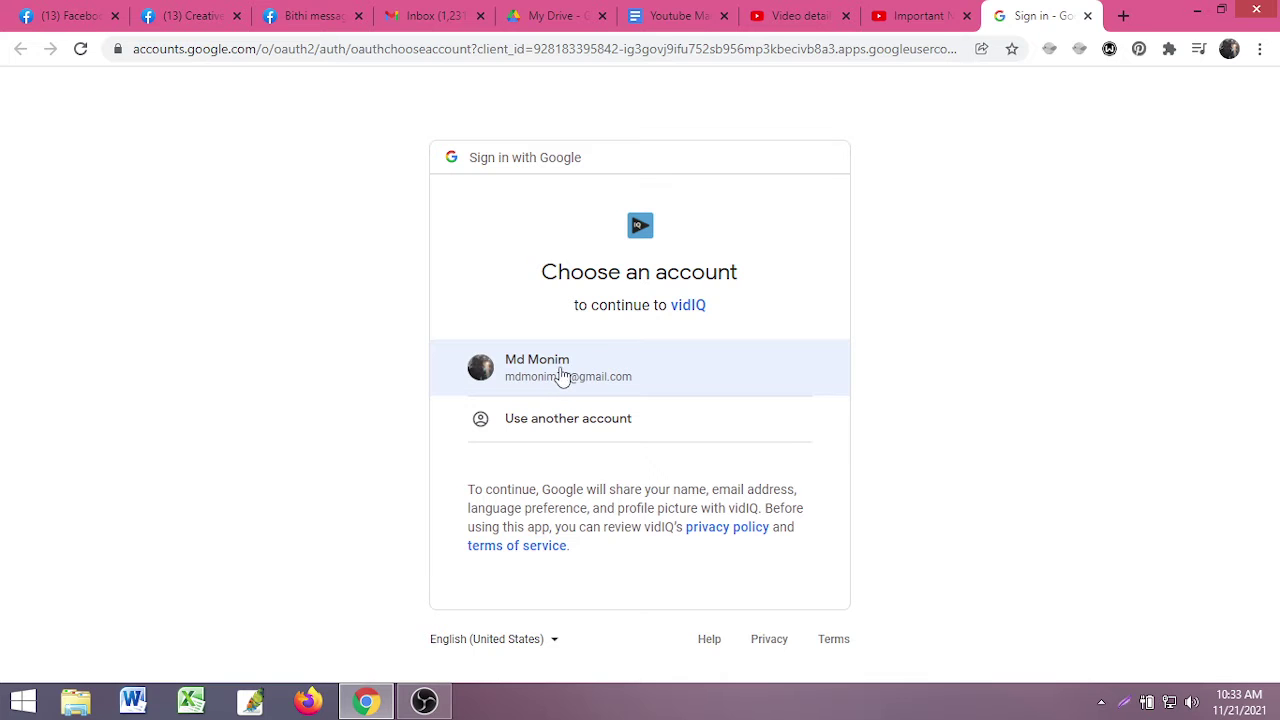
- Choose the Google account for vidIQ, then reload the video page so the login takes effect
left_click(903, 15)
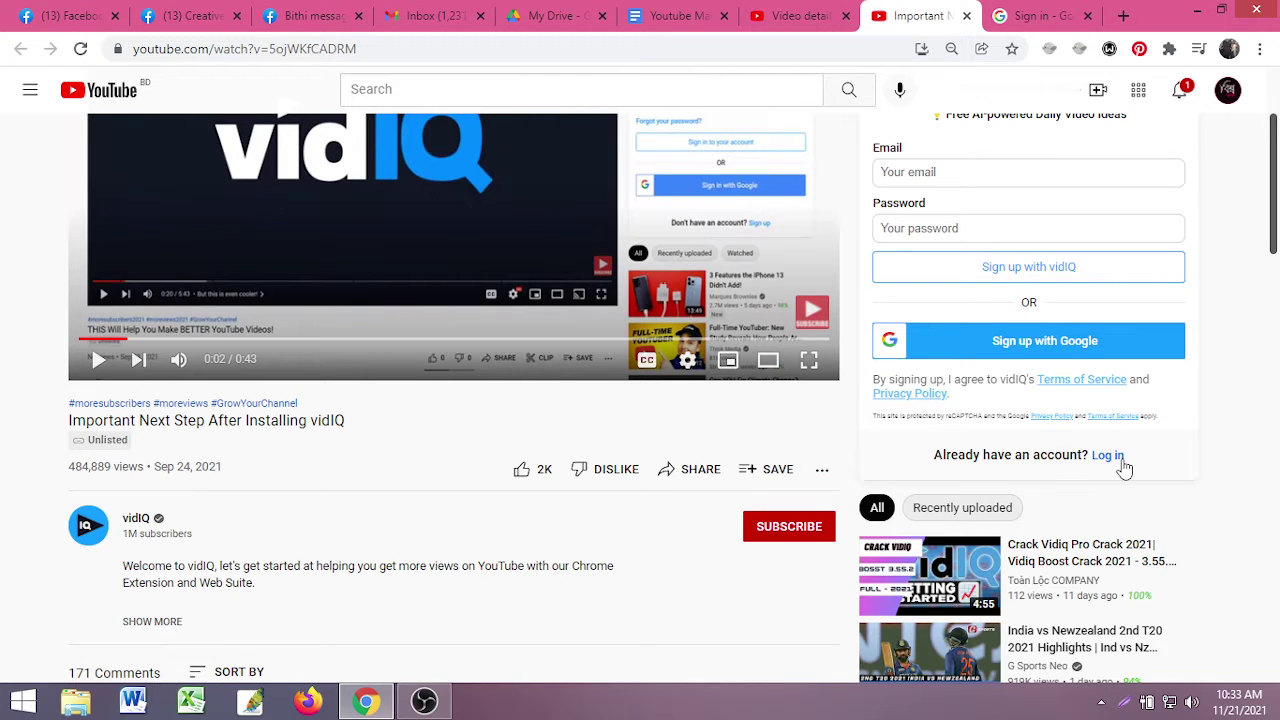
left_click(1107, 456)
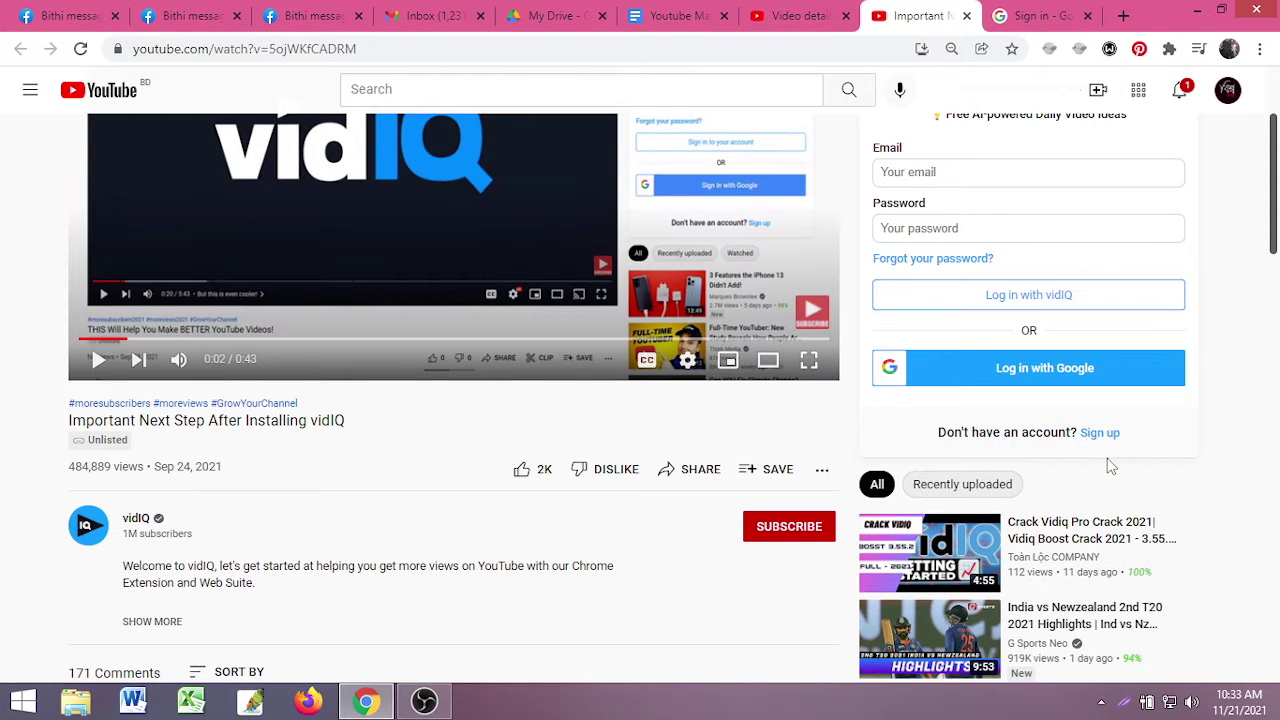
scroll(1000, 300, "up", 2)
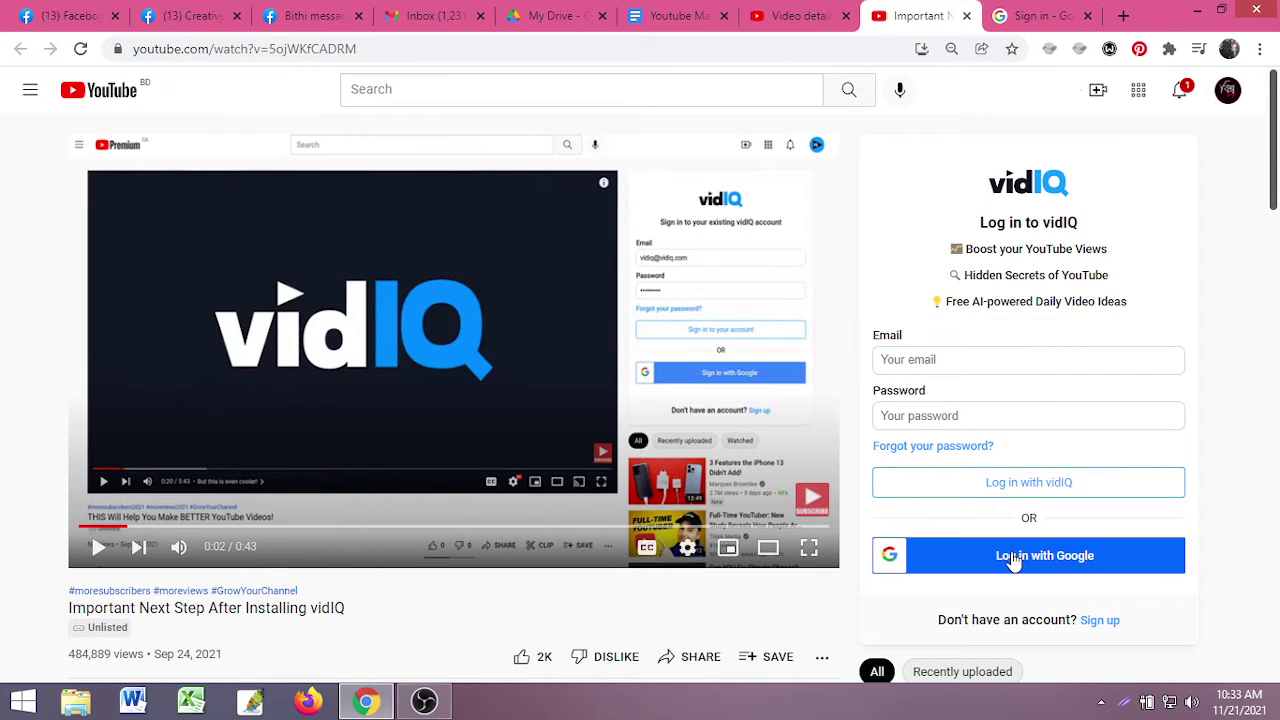
left_click(1050, 14)
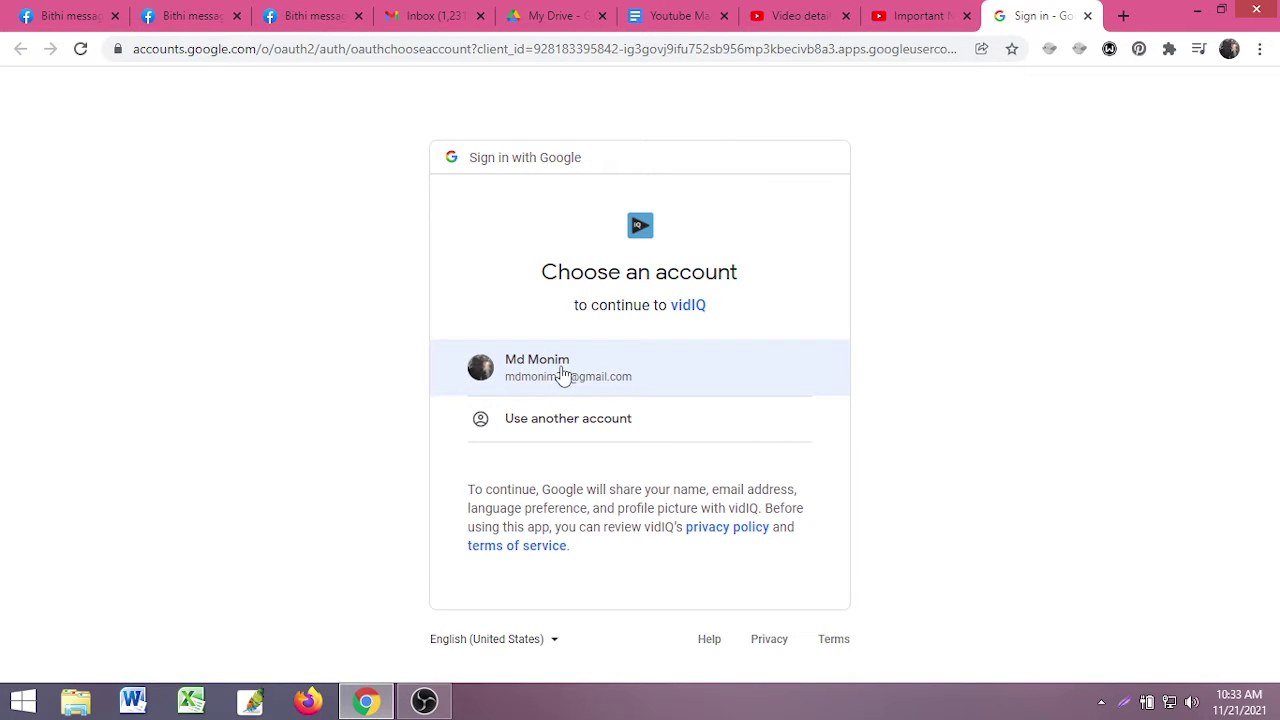
left_click(563, 372)
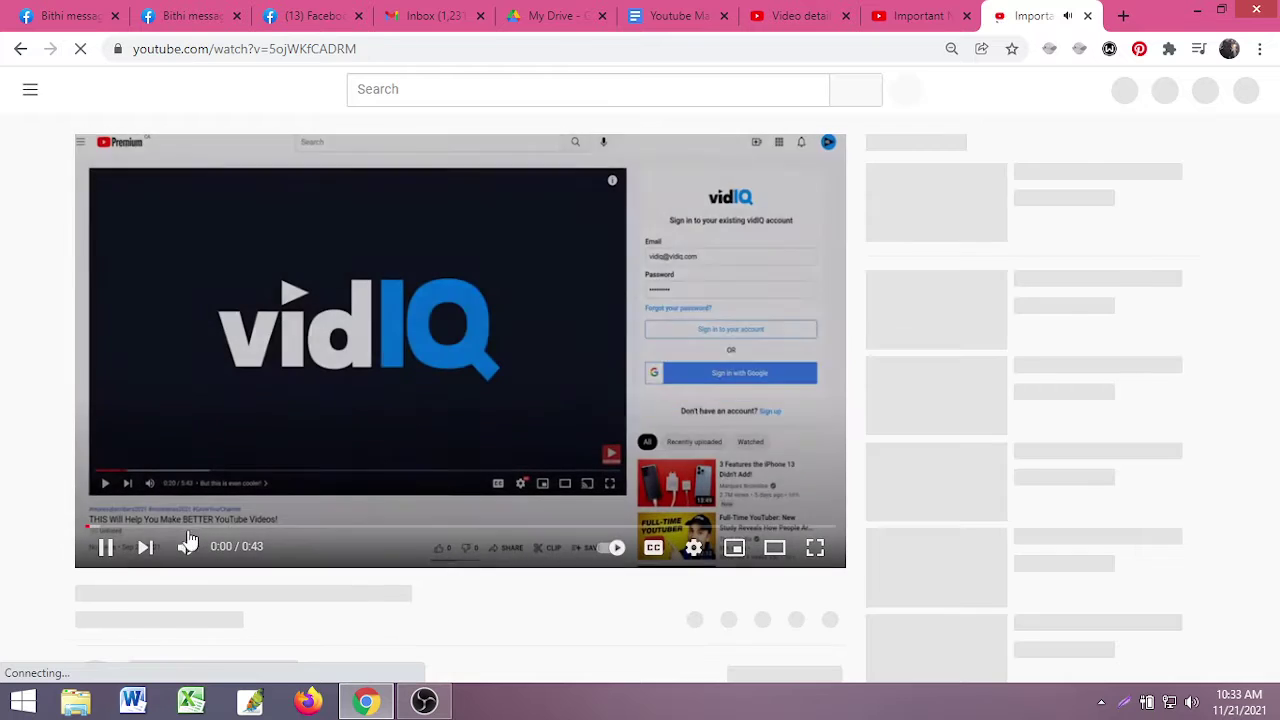
left_click(100, 549)
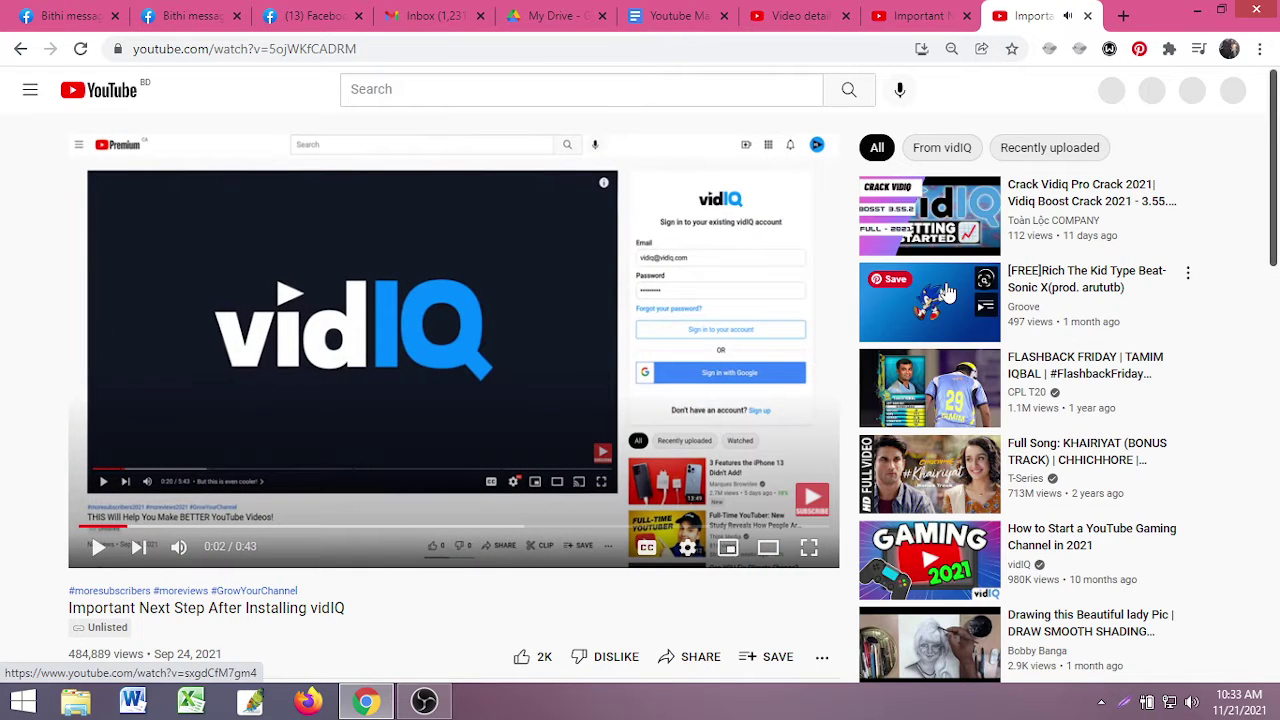
left_click(920, 16)
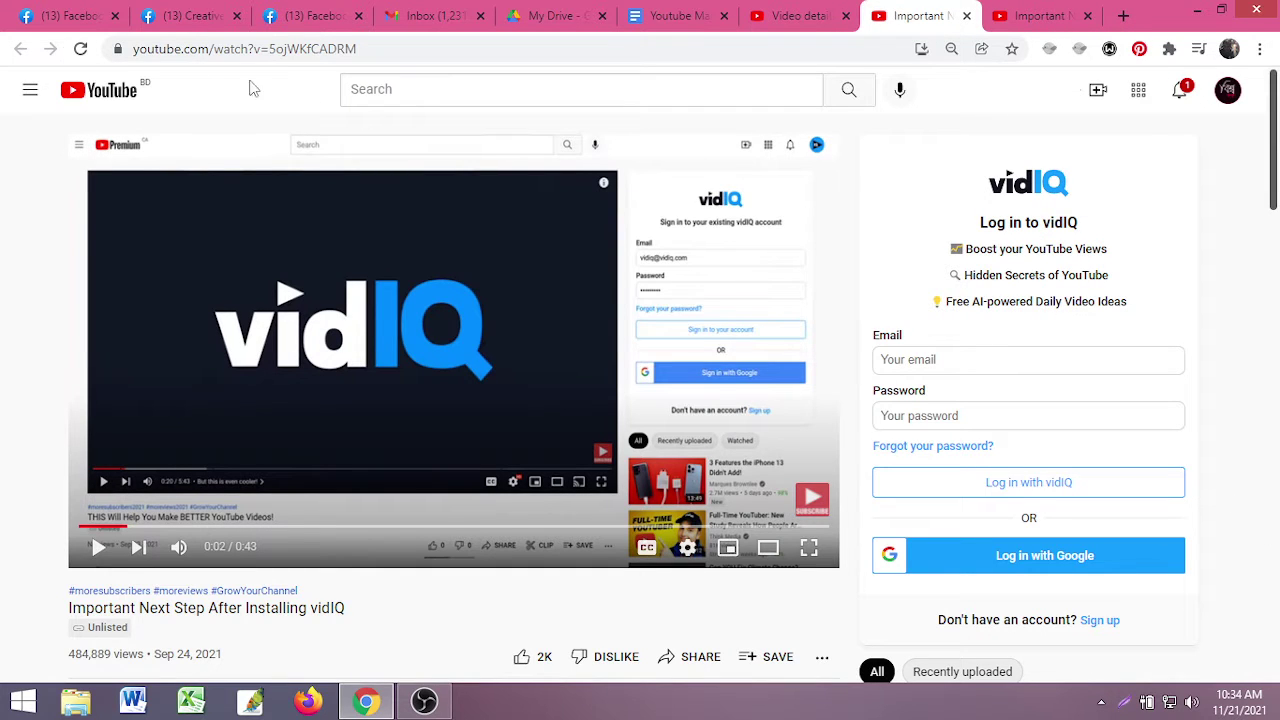
left_click(79, 49)
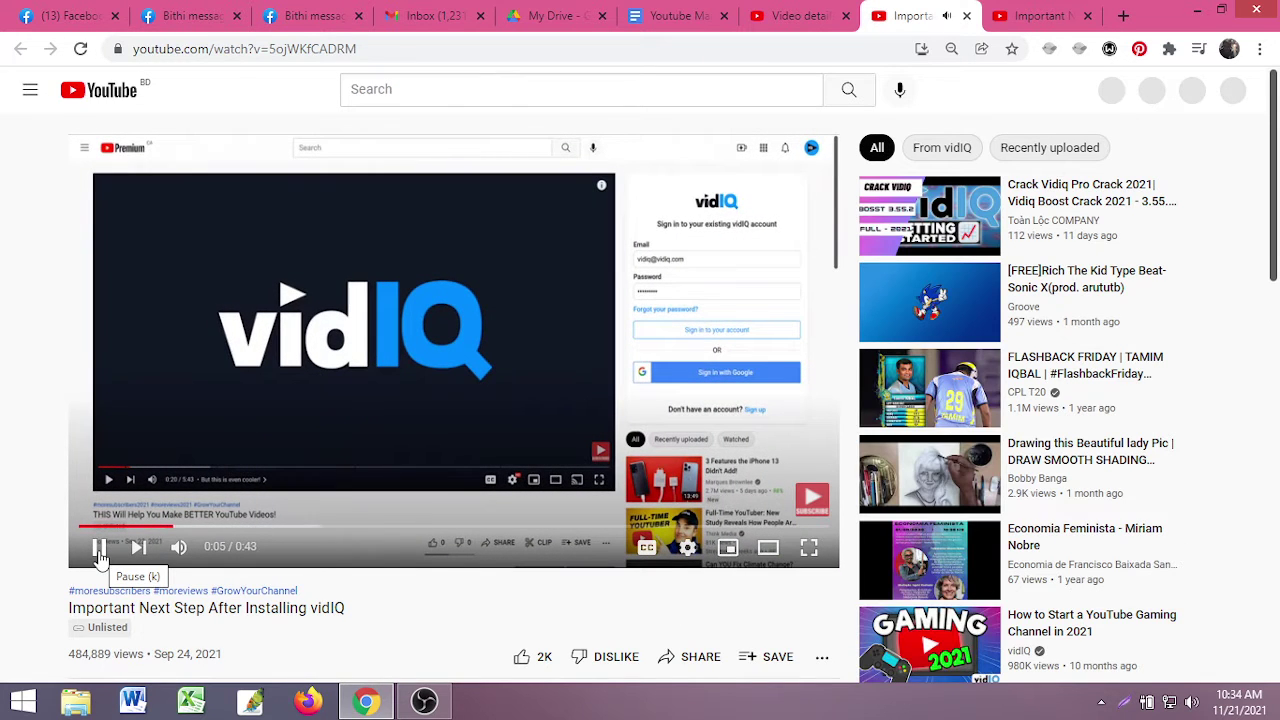
left_click(99, 552)
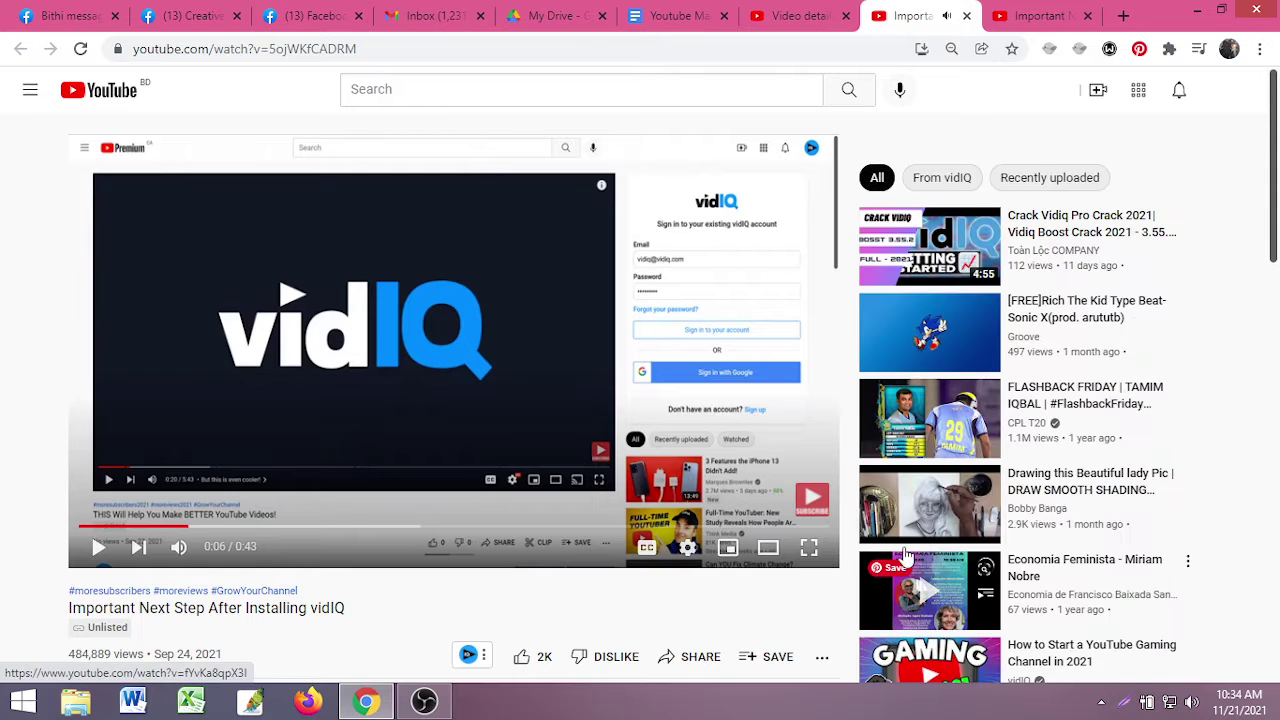
scroll(1010, 518, "down", 4)
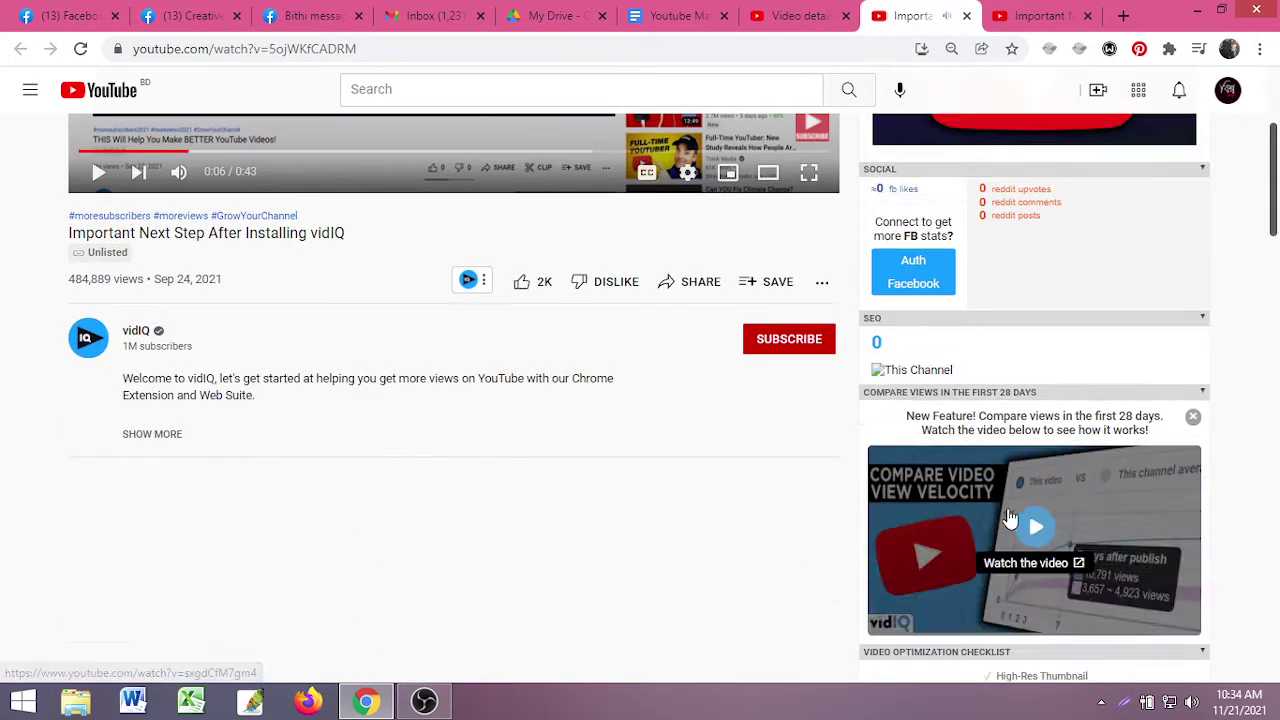
scroll(1010, 518, "up", 4)
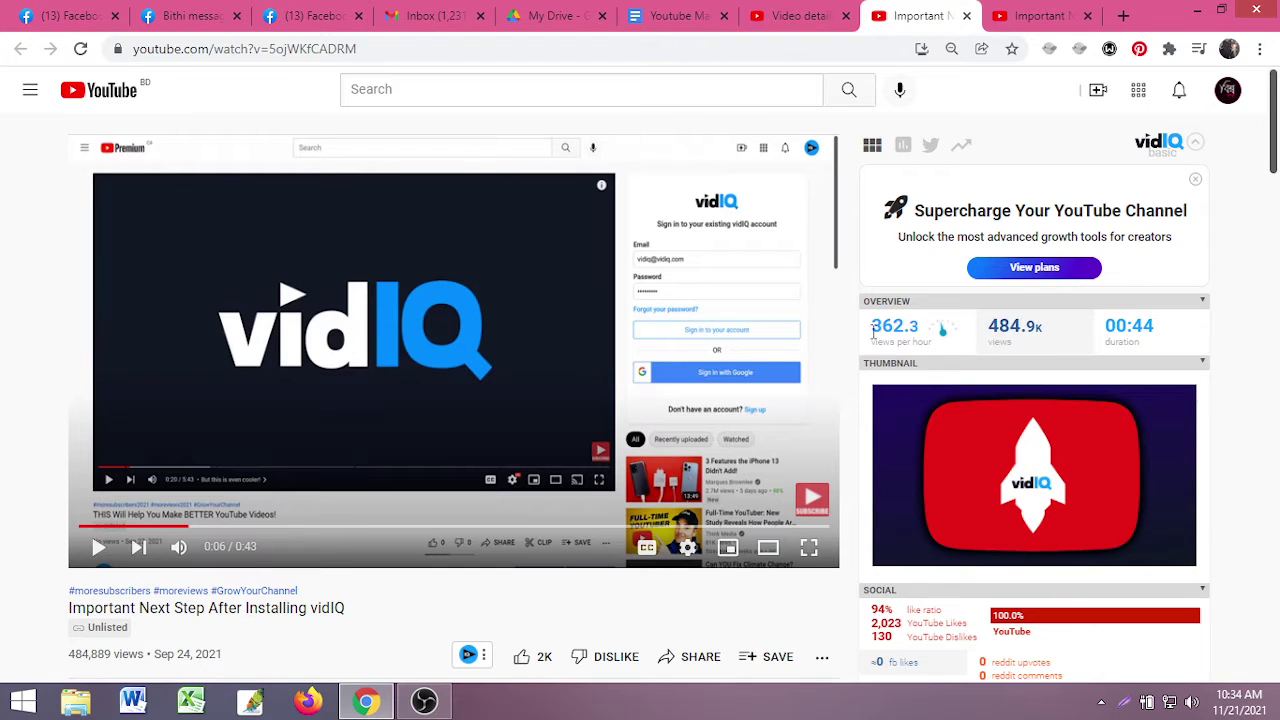
scroll(955, 425, "down", 3)
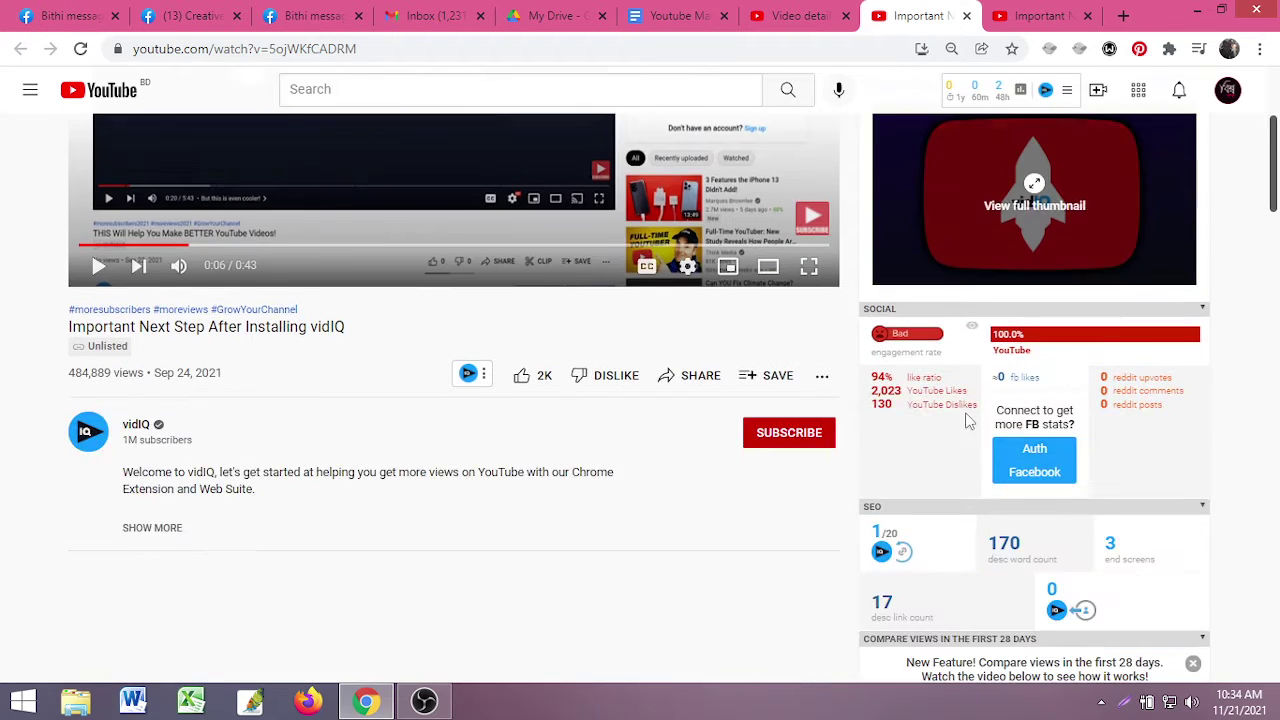
scroll(968, 422, "down", 2)
scroll(975, 380, "down", 2)
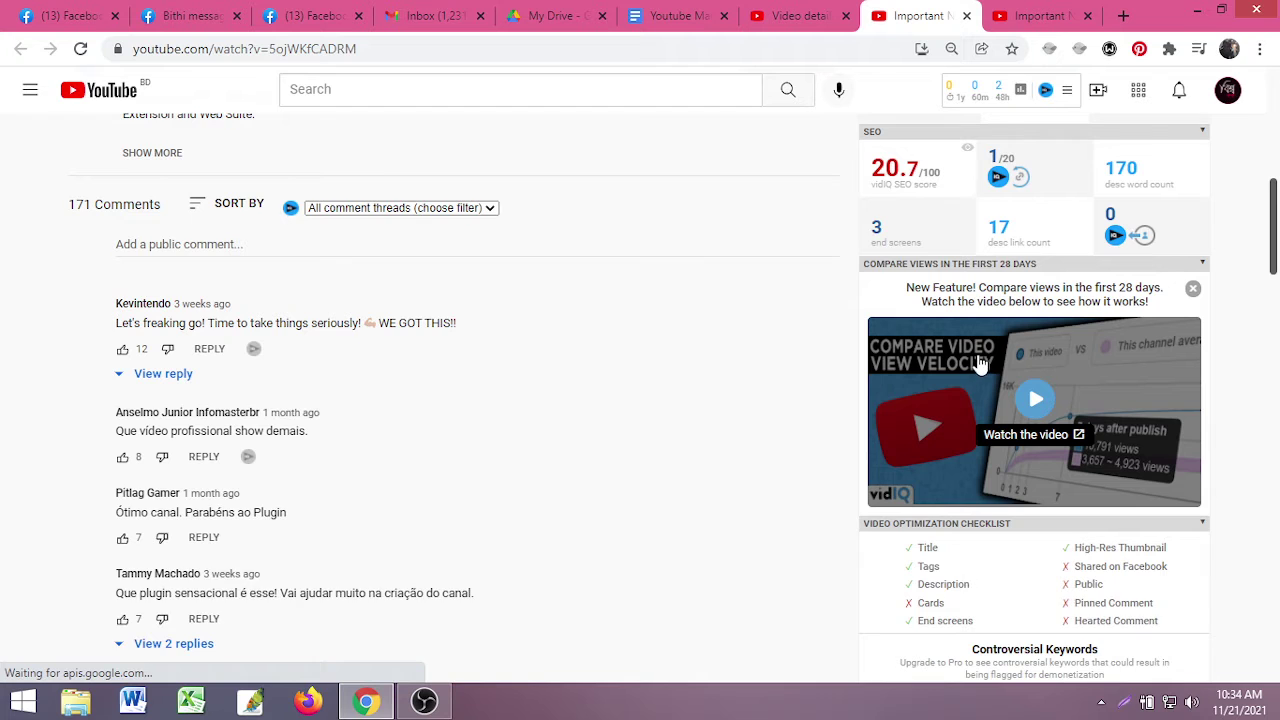
scroll(978, 368, "down", 2)
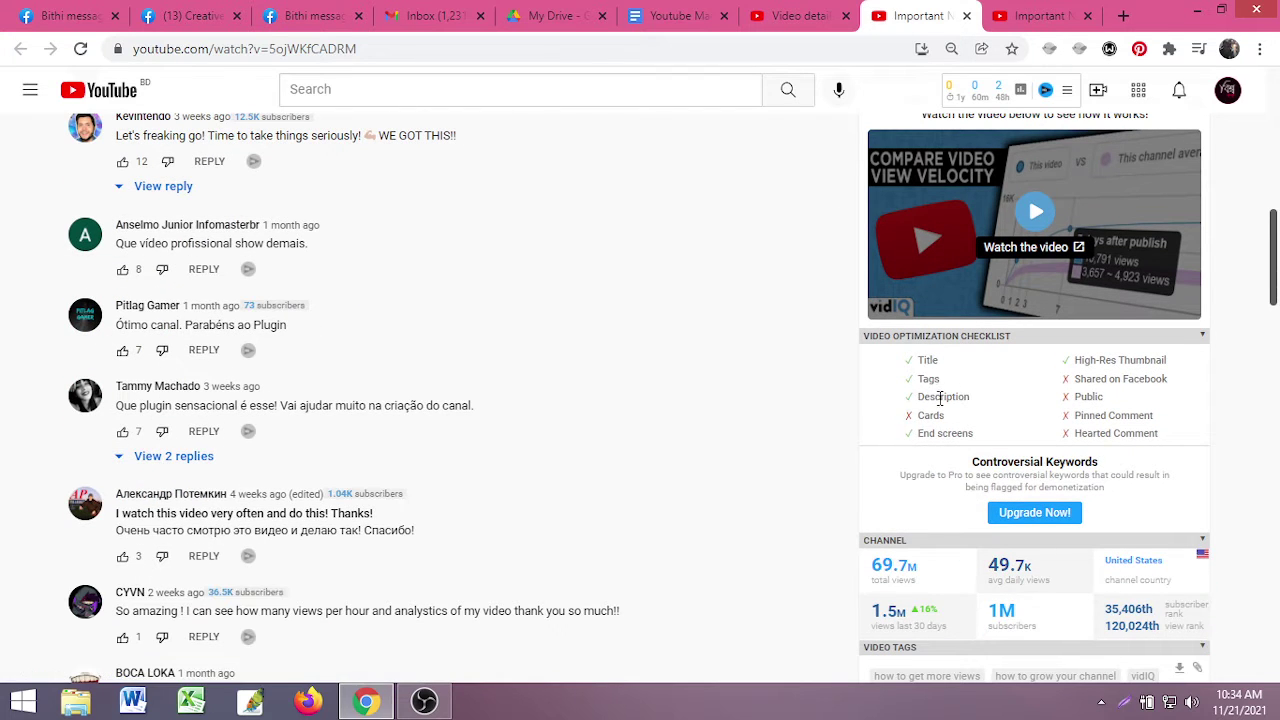
scroll(940, 397, "up", 10)
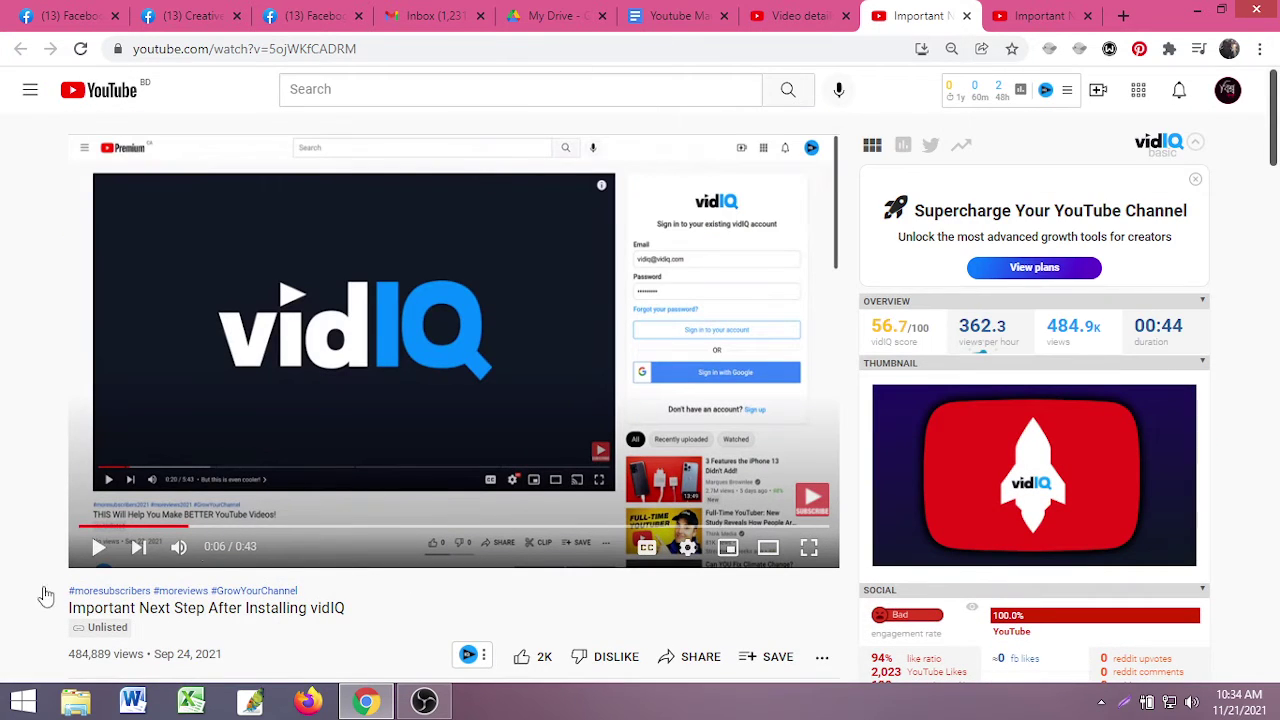
scroll(214, 534, "down", 2)
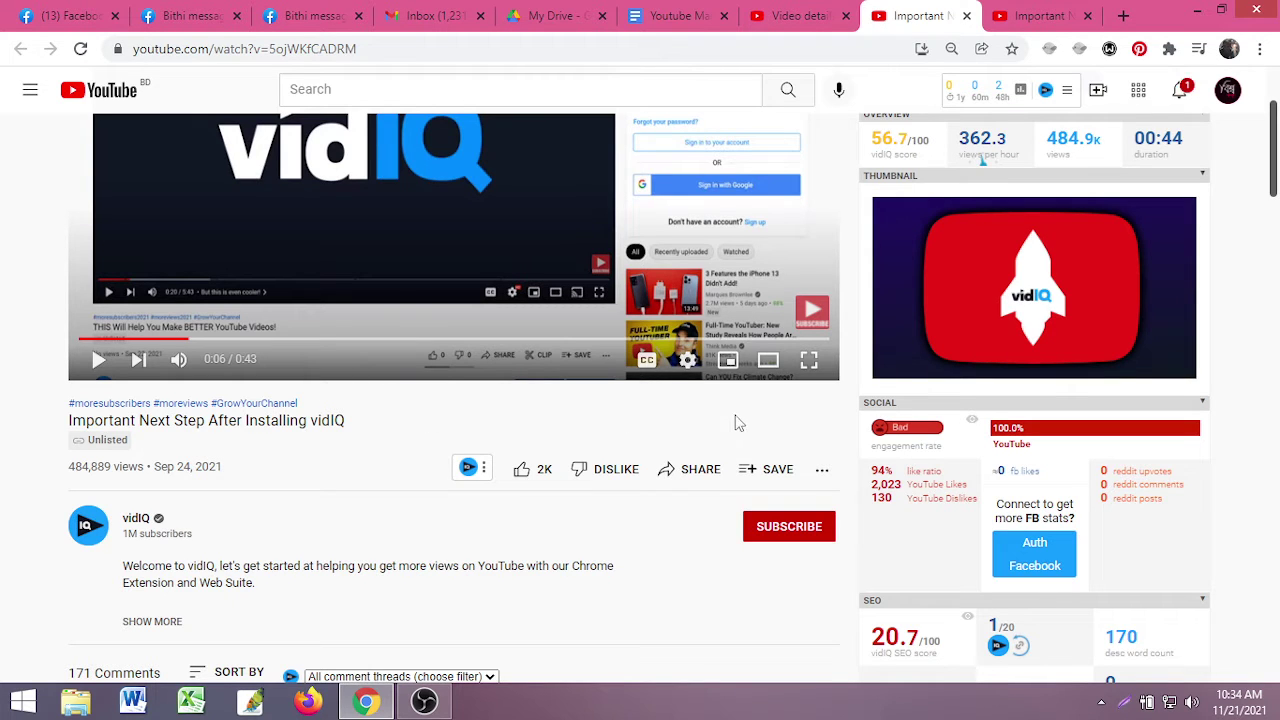
scroll(686, 418, "up", 2)
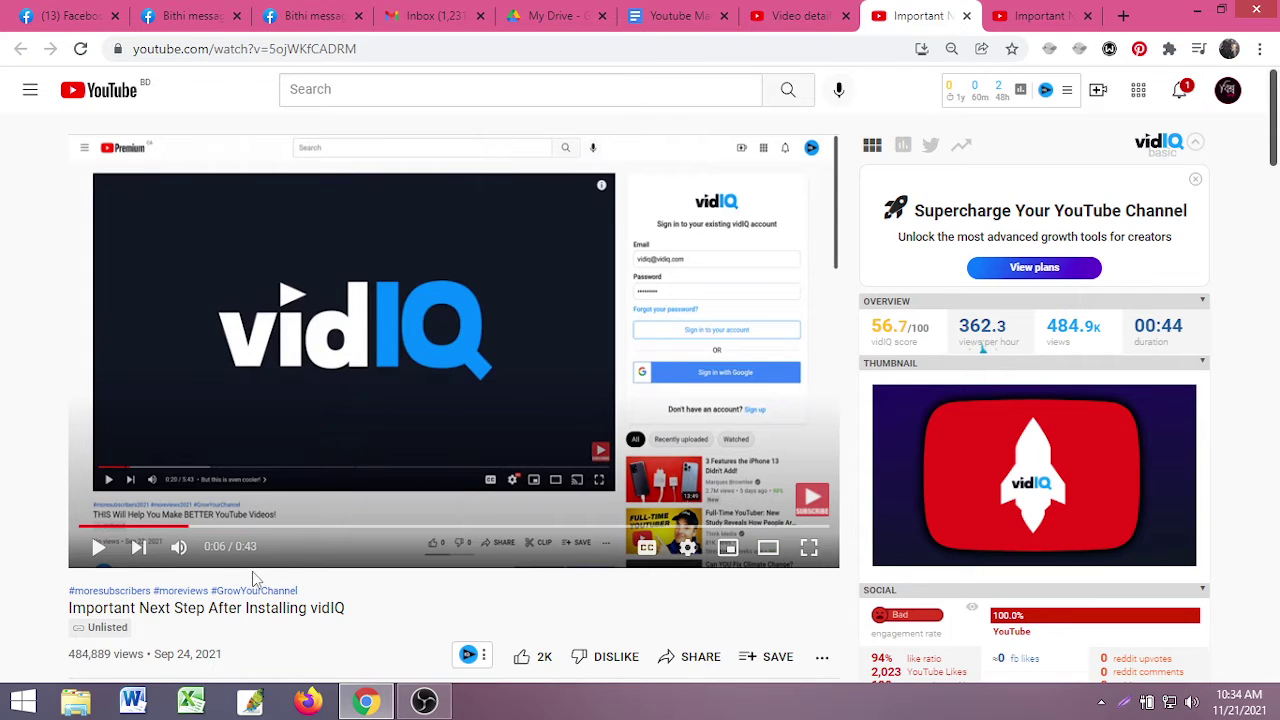
scroll(255, 578, "down", 2)
scroll(320, 521, "up", 2)
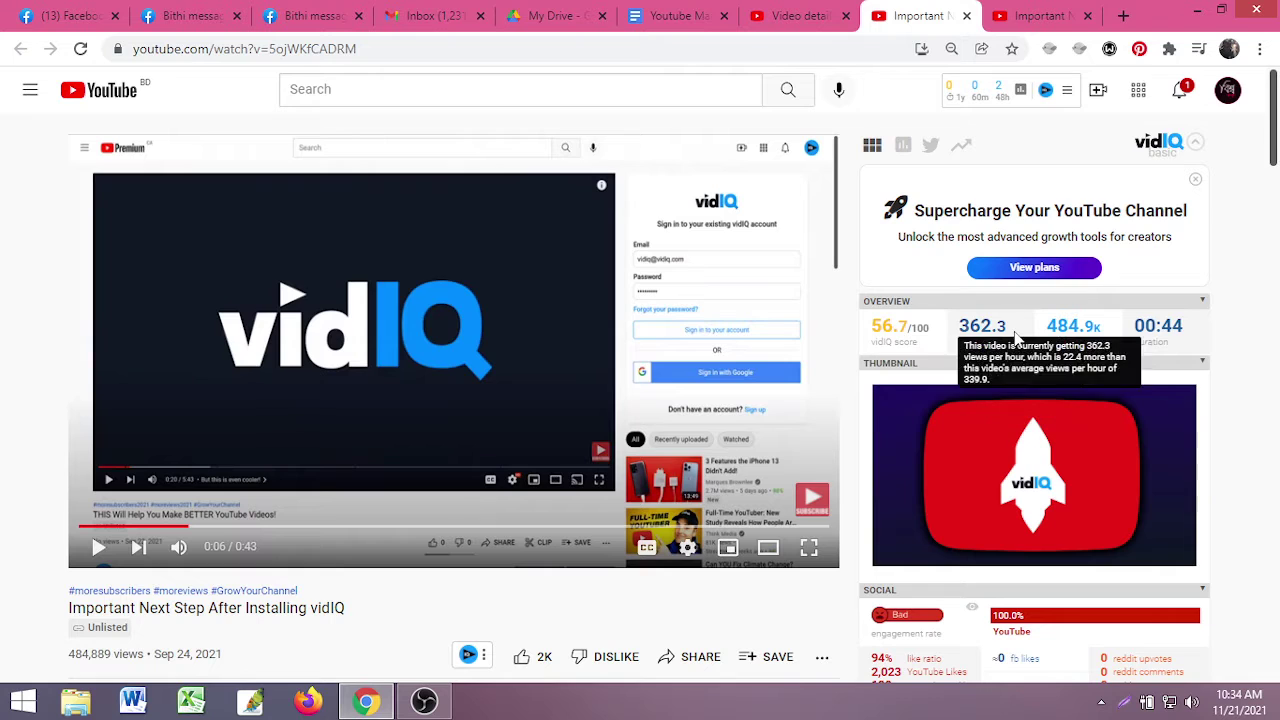
mouse_move(1008, 336)
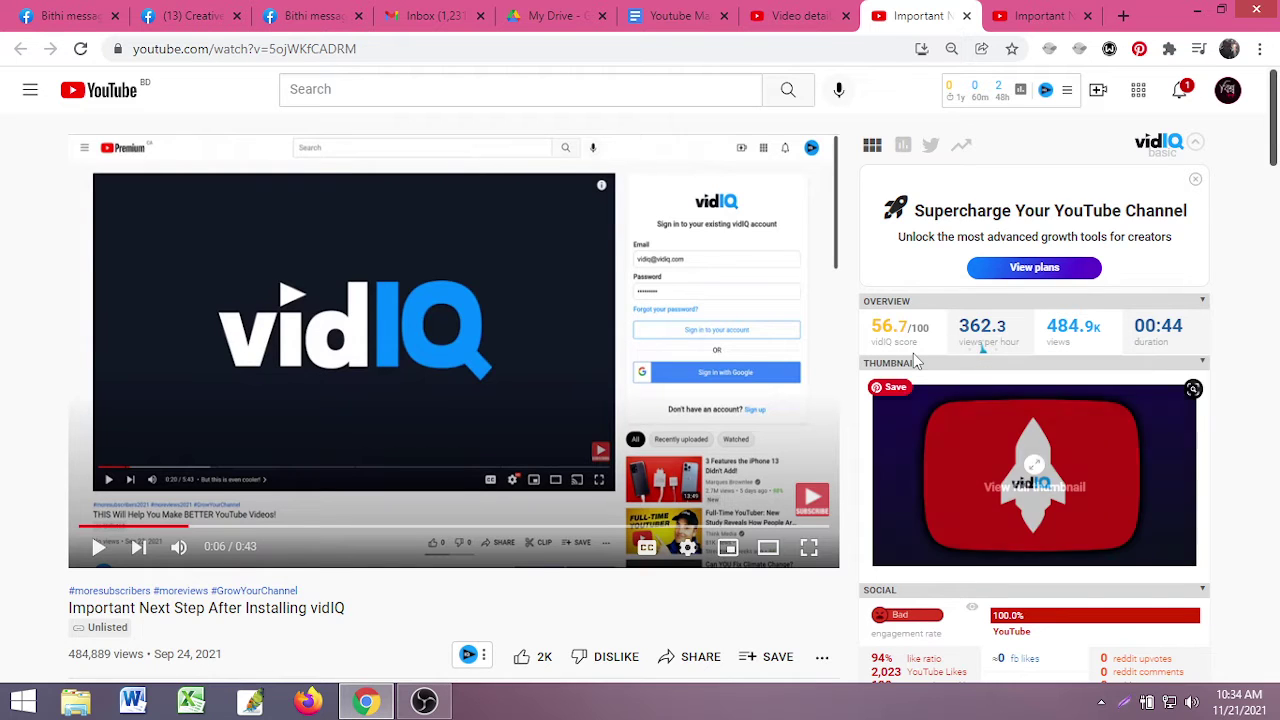
mouse_move(964, 336)
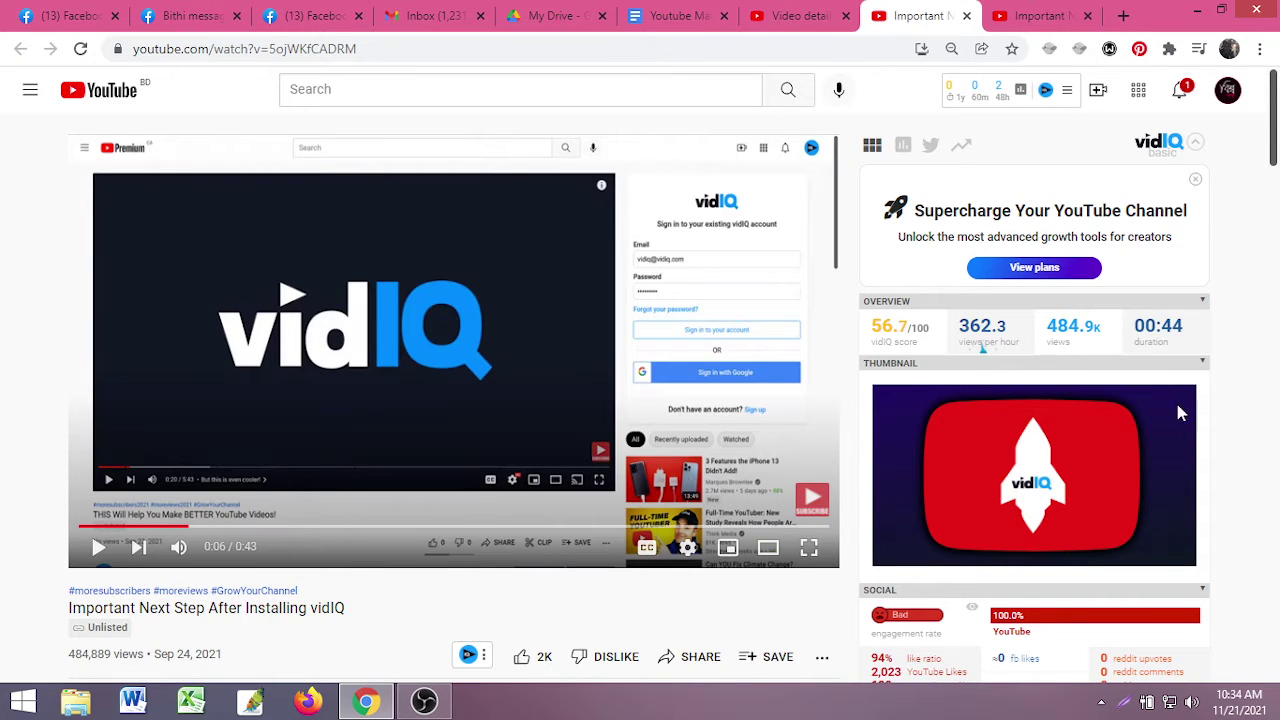
scroll(1179, 413, "down", 2)
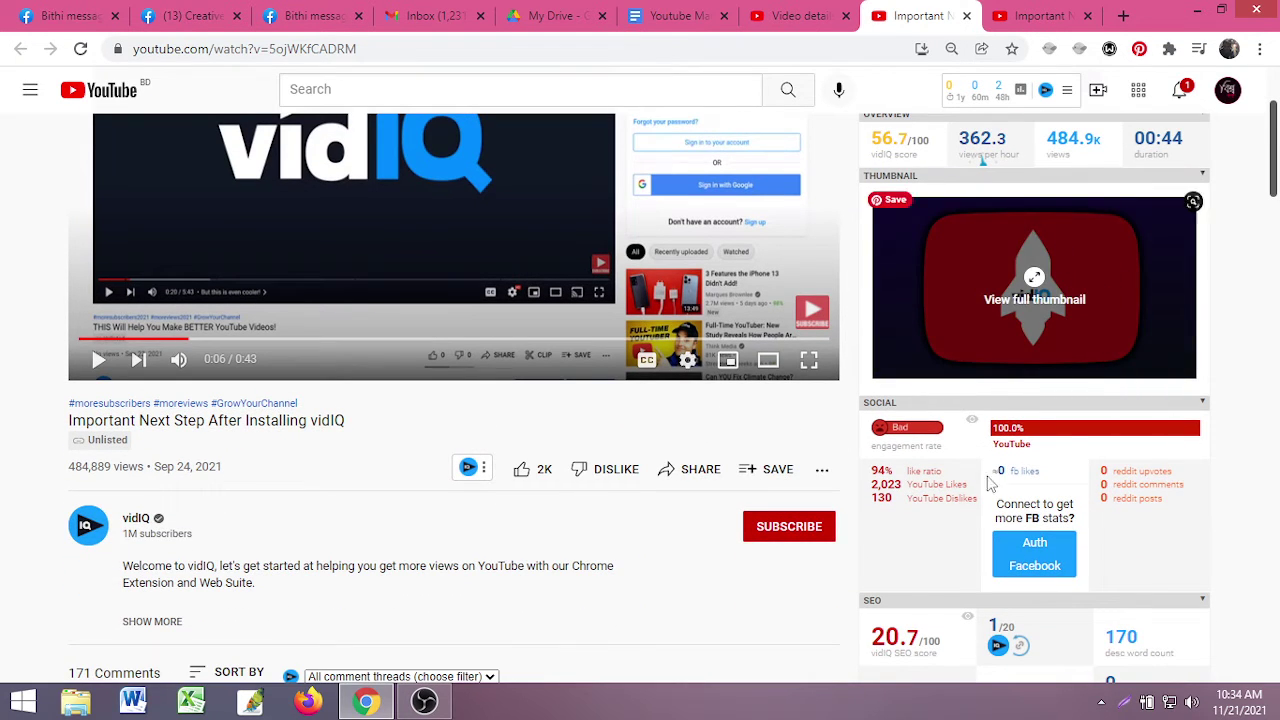
scroll(990, 483, "down", 1)
mouse_move(877, 408)
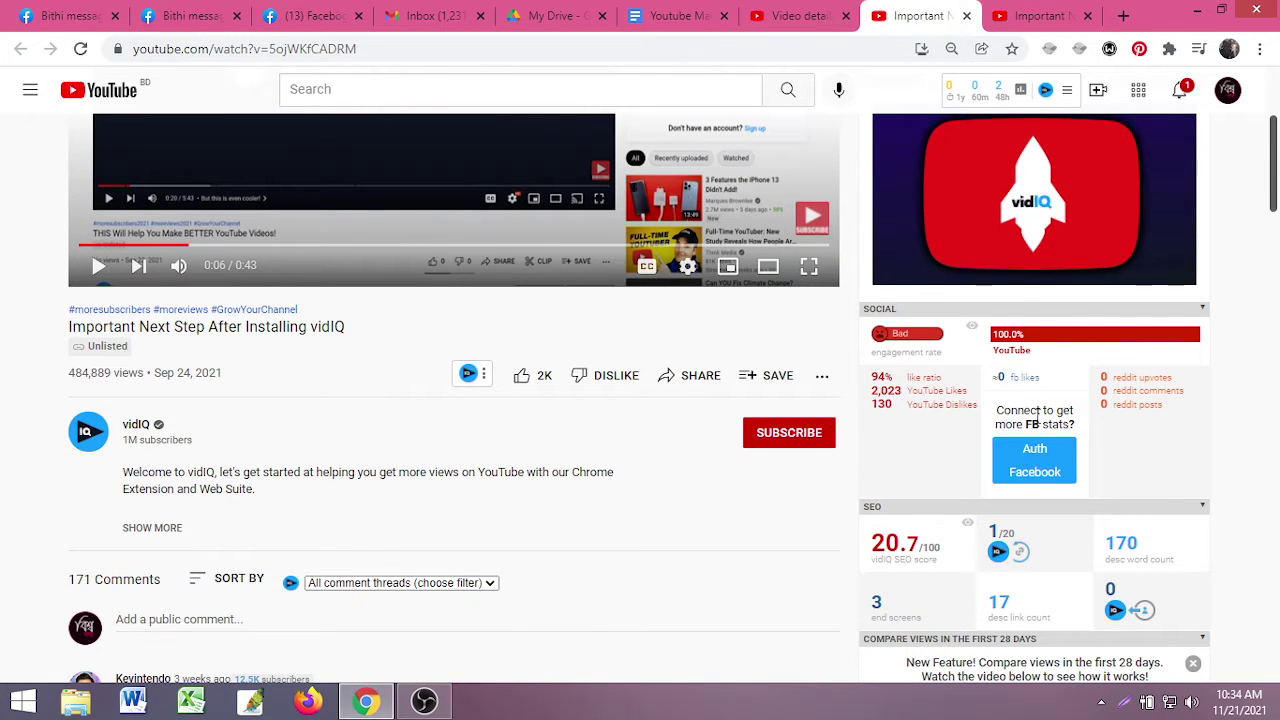
mouse_move(933, 435)
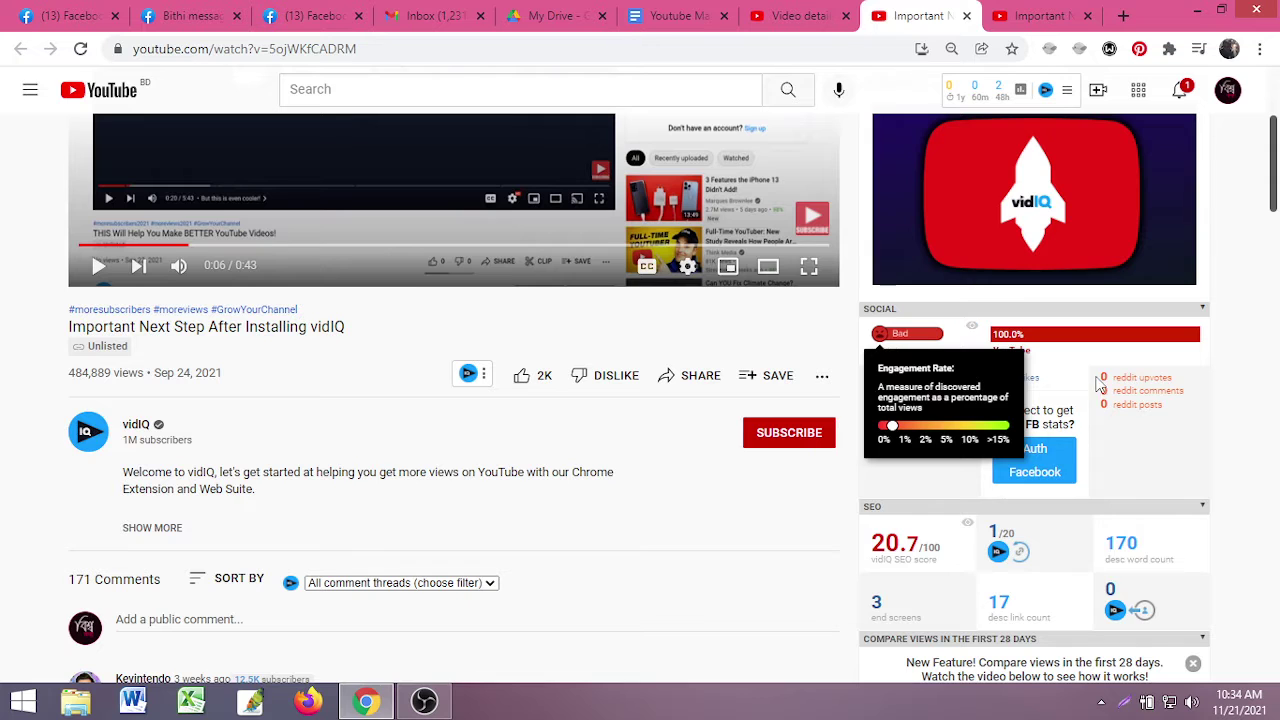
scroll(1040, 494, "down", 2)
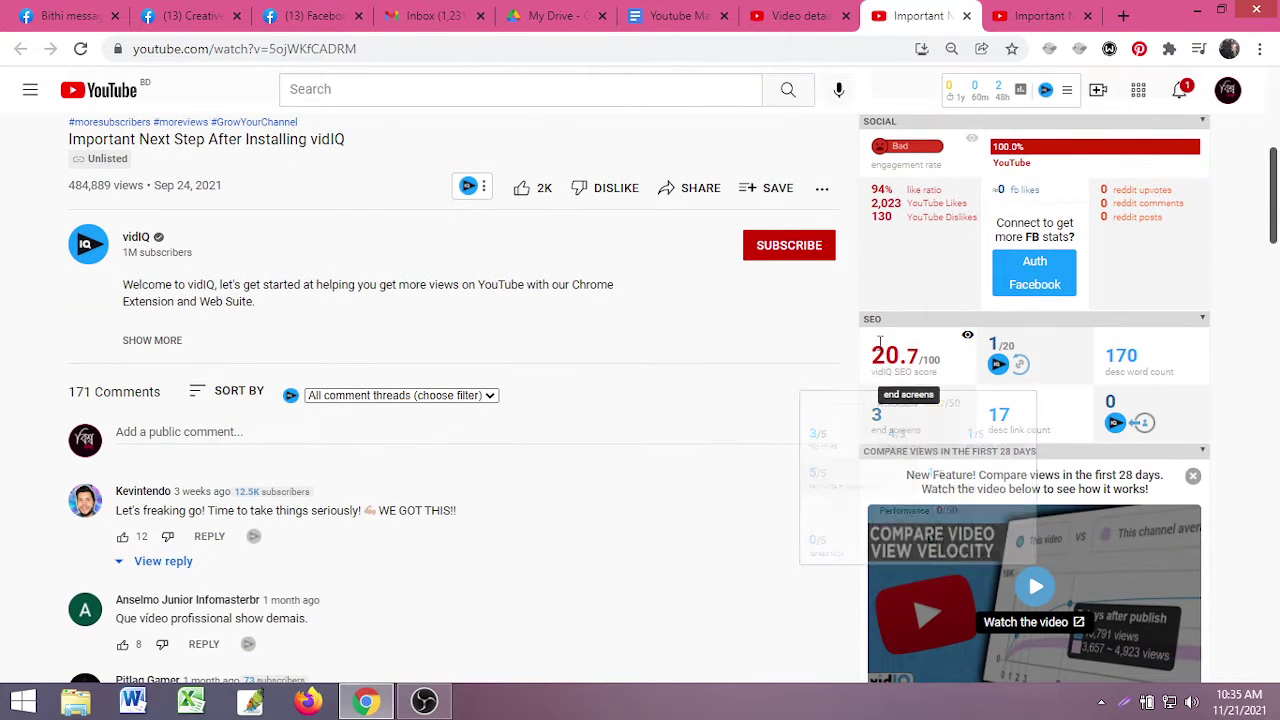
mouse_move(897, 368)
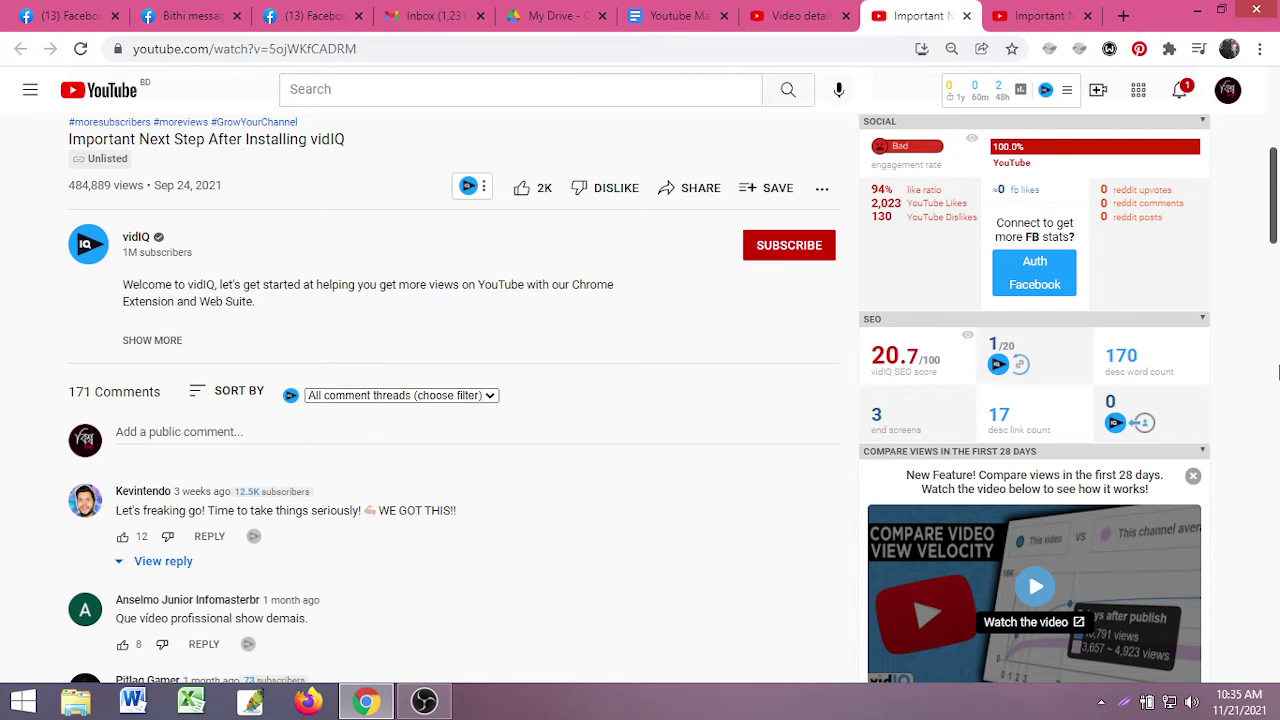
scroll(1020, 450, "down", 5)
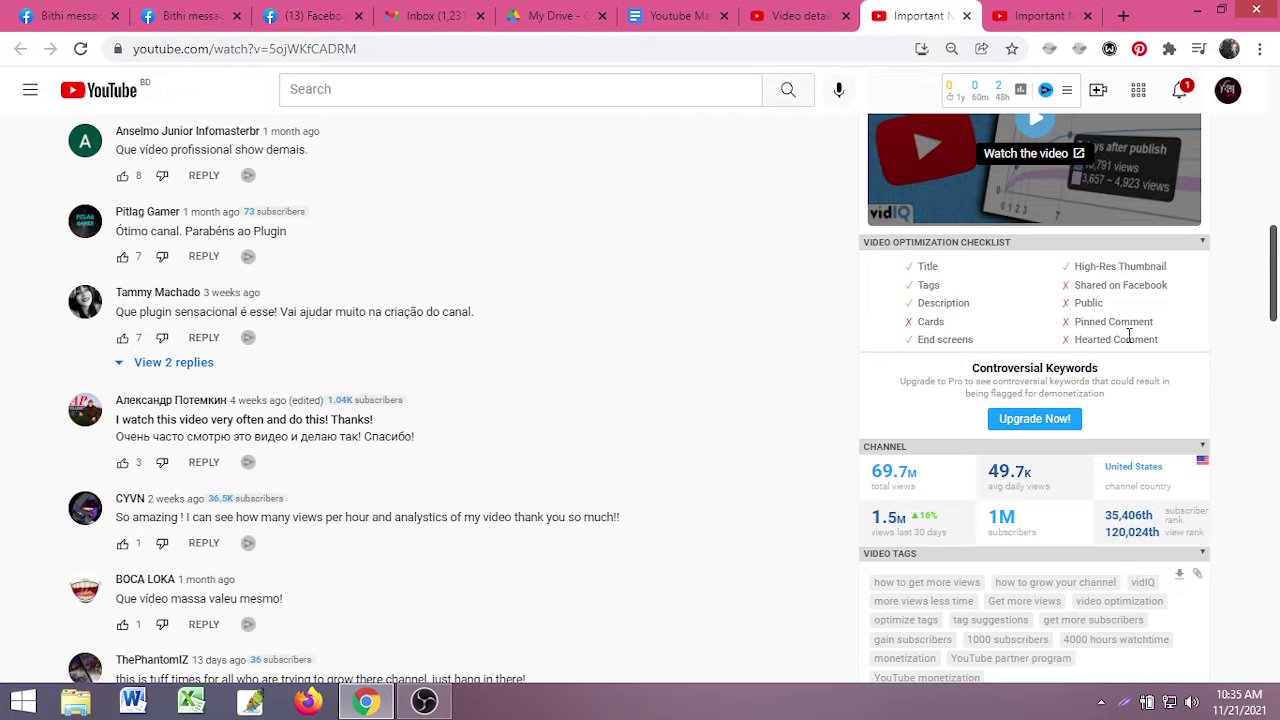
scroll(1127, 338, "down", 4)
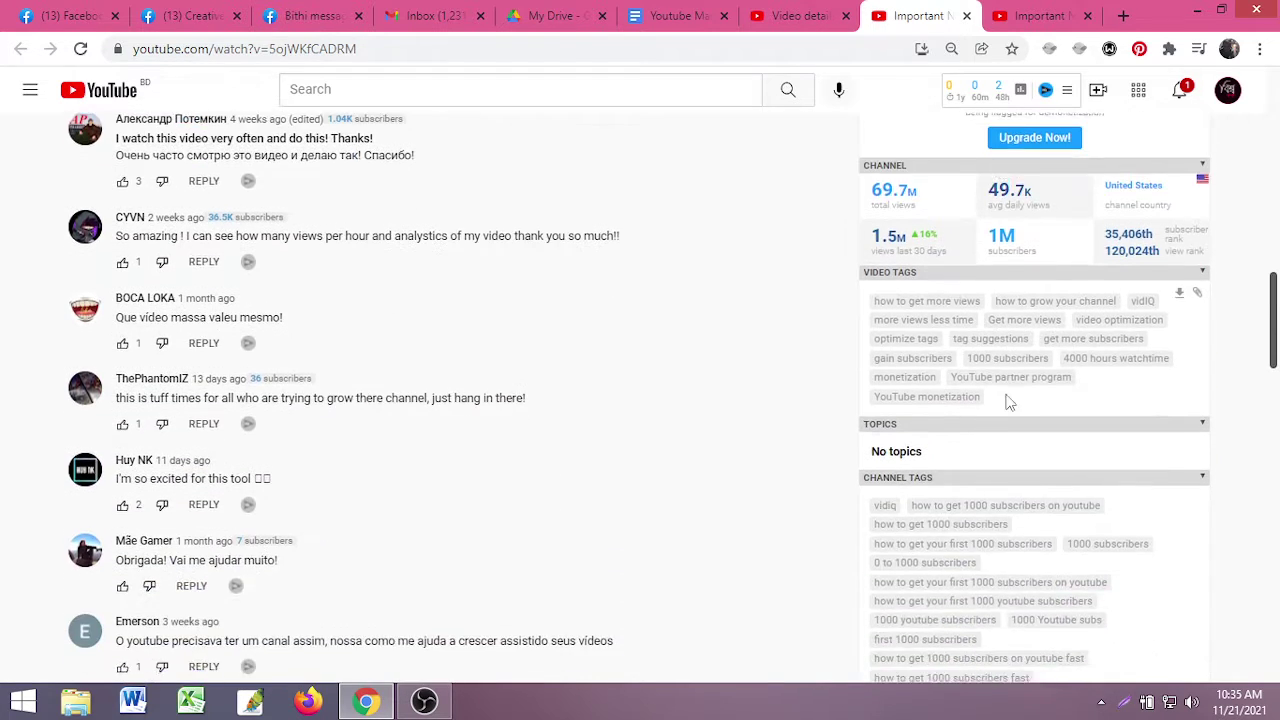
scroll(925, 283, "up", 8)
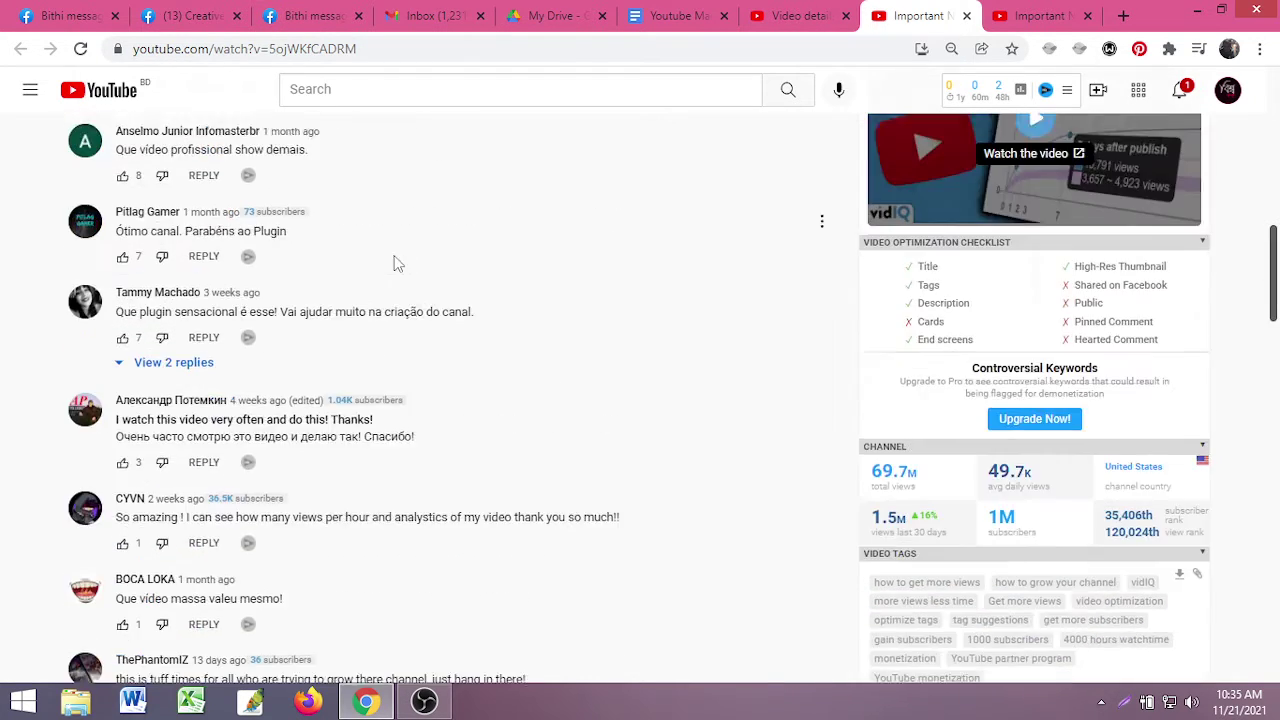
scroll(963, 510, "down", 5)
scroll(963, 510, "down", 3)
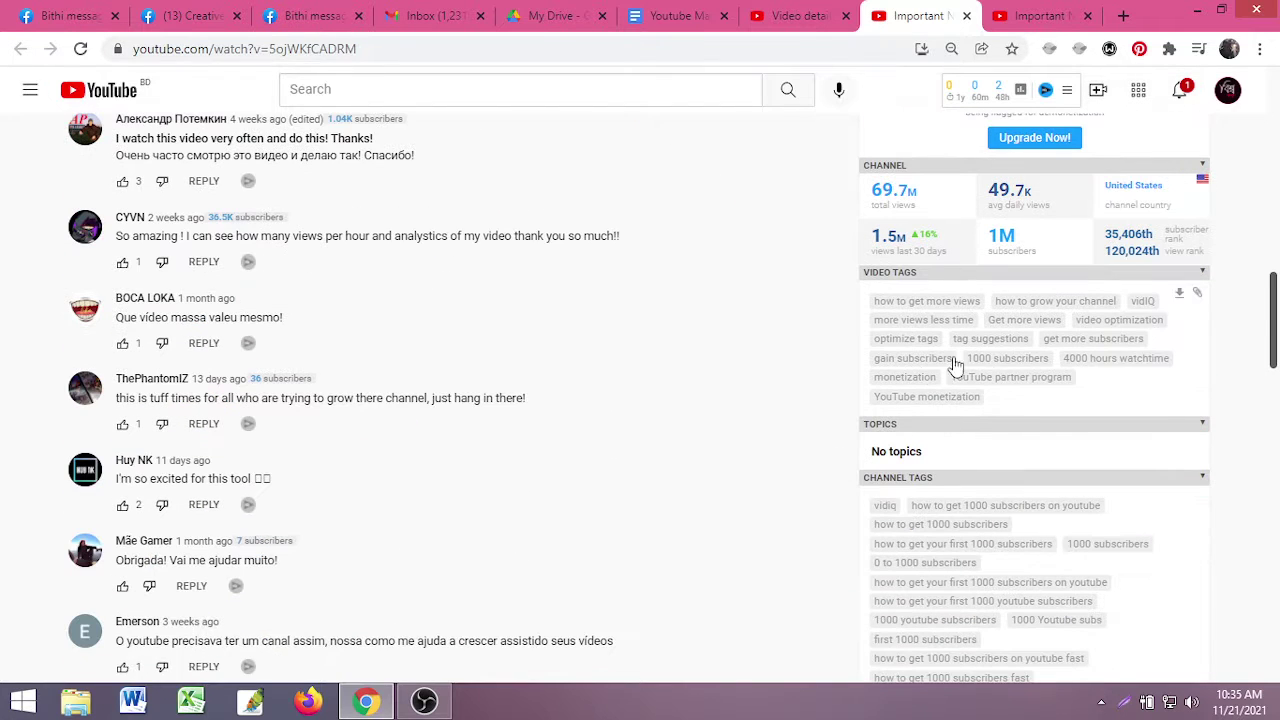
scroll(1037, 397, "down", 2)
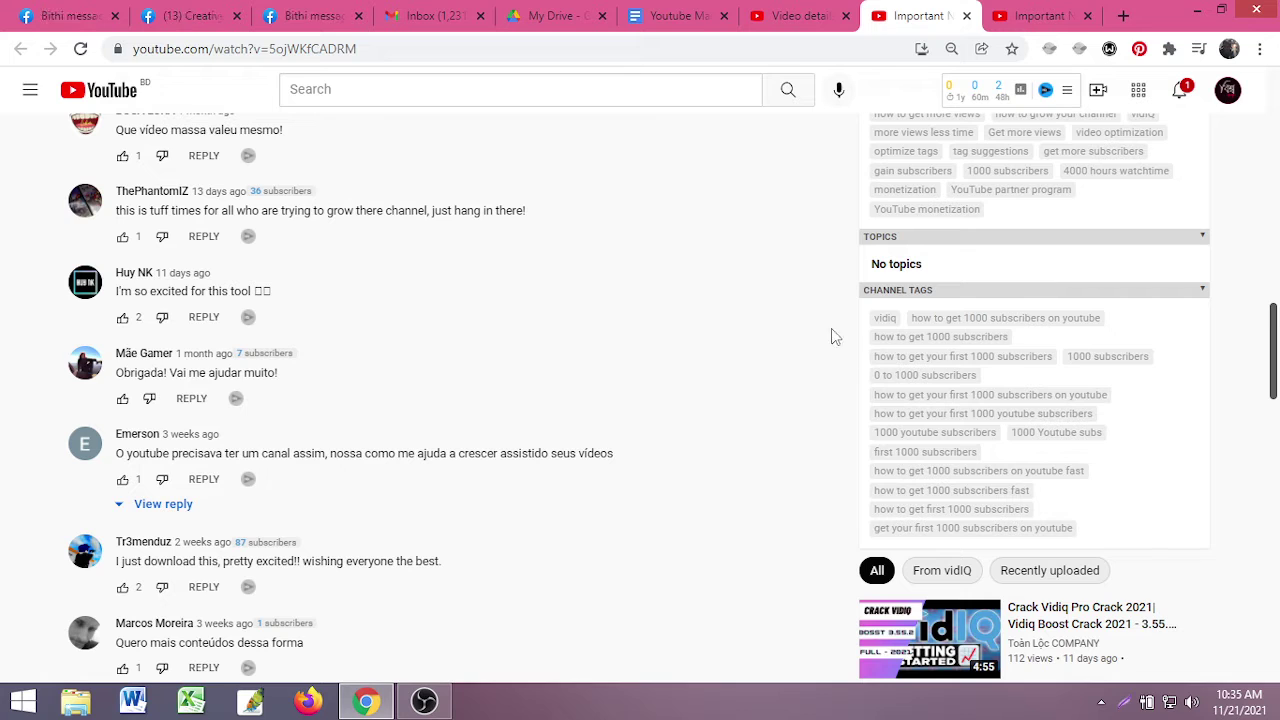
scroll(912, 330, "down", 1)
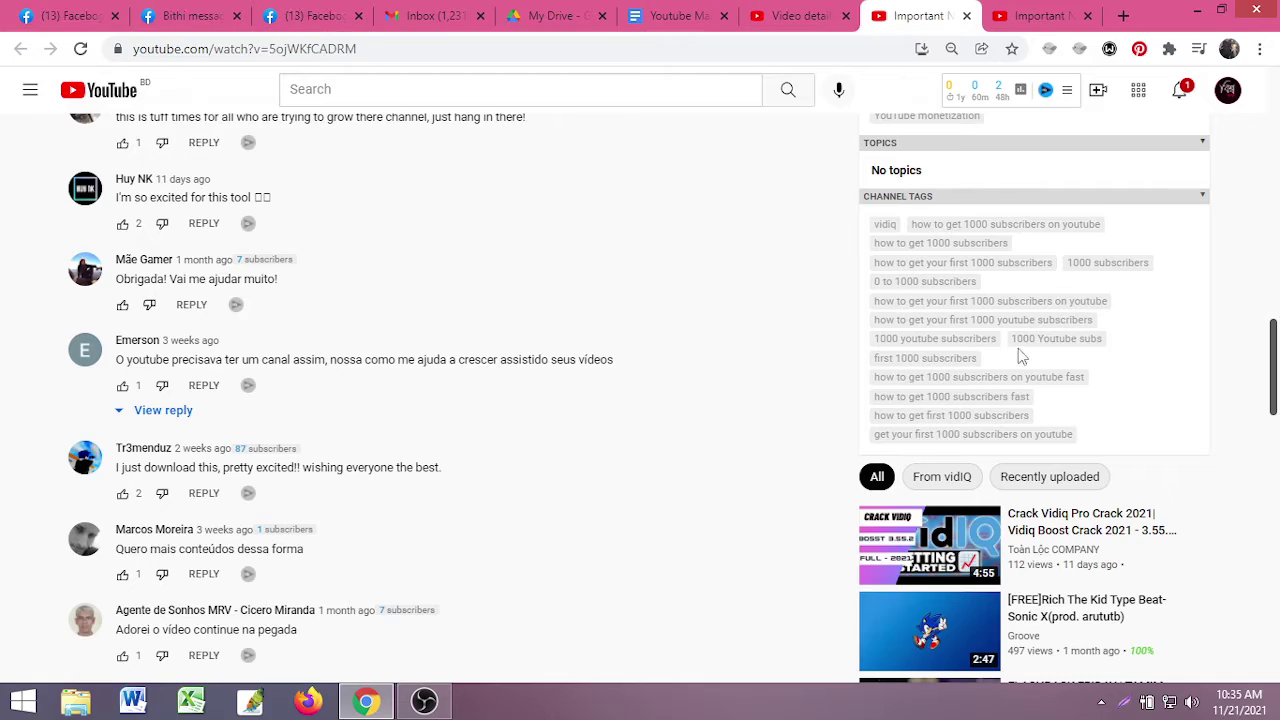
scroll(1020, 357, "down", 9)
scroll(950, 478, "up", 10)
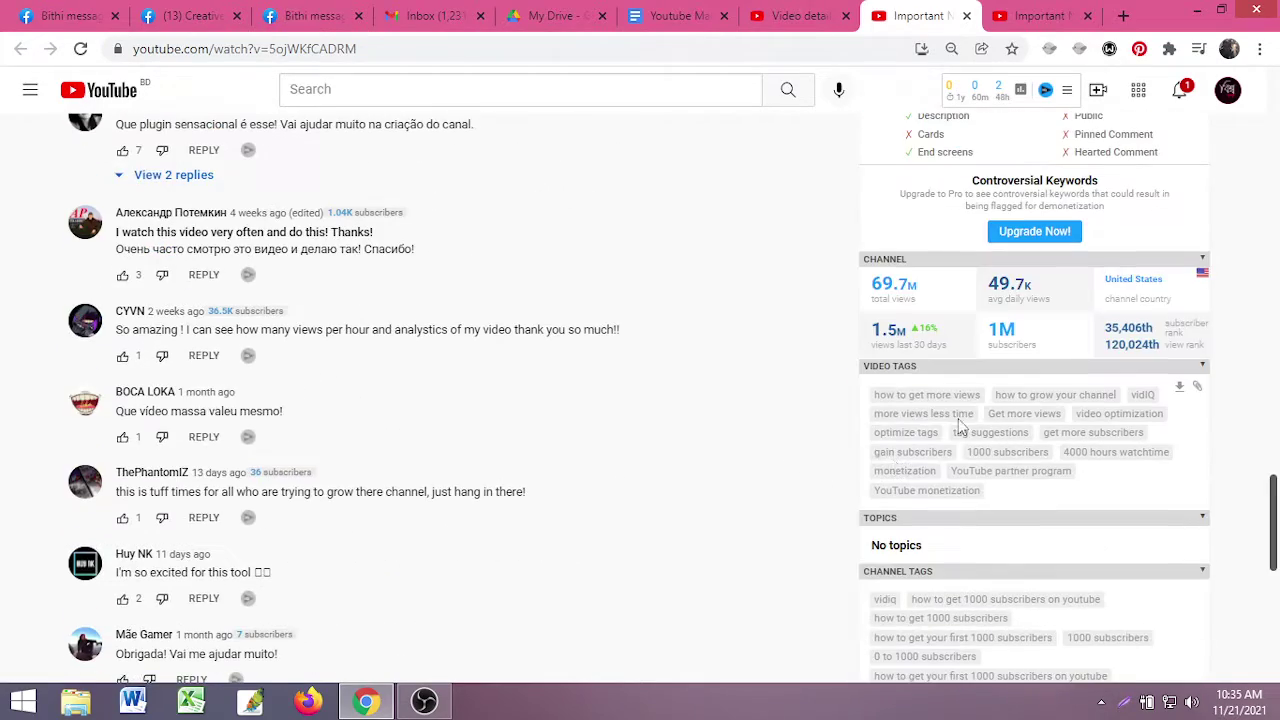
scroll(950, 478, "down", 2)
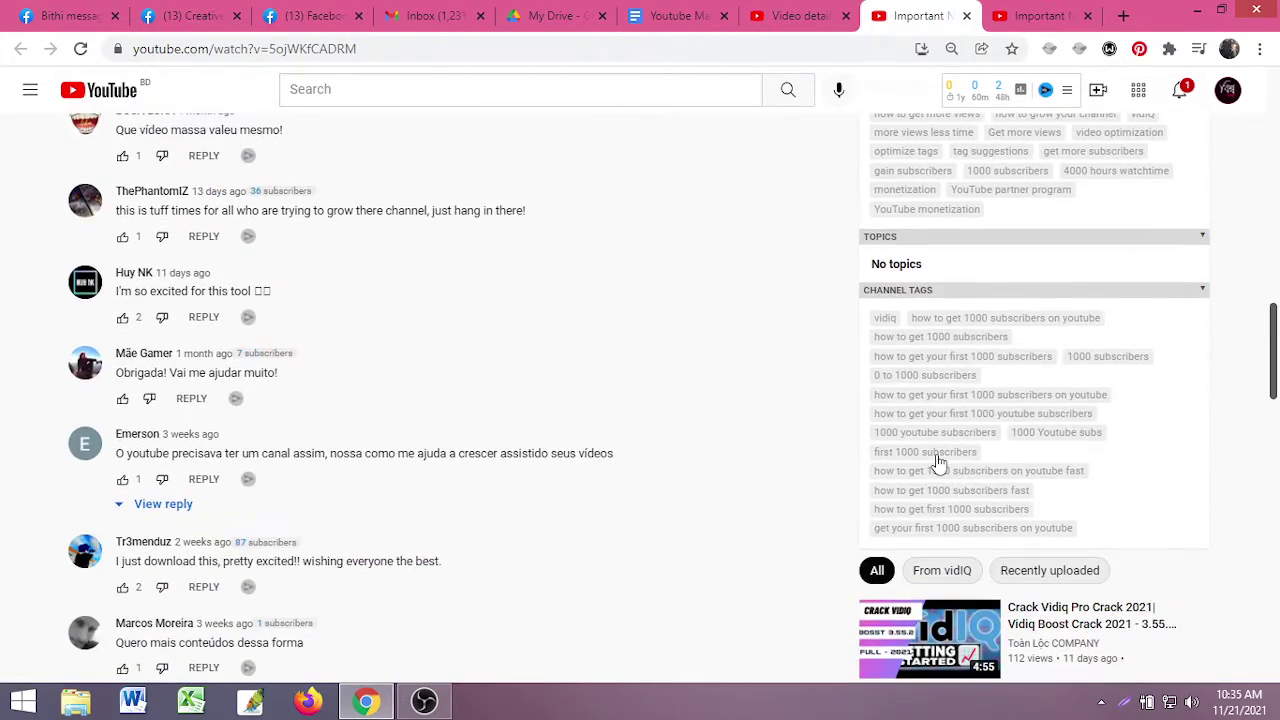
scroll(901, 462, "up", 1)
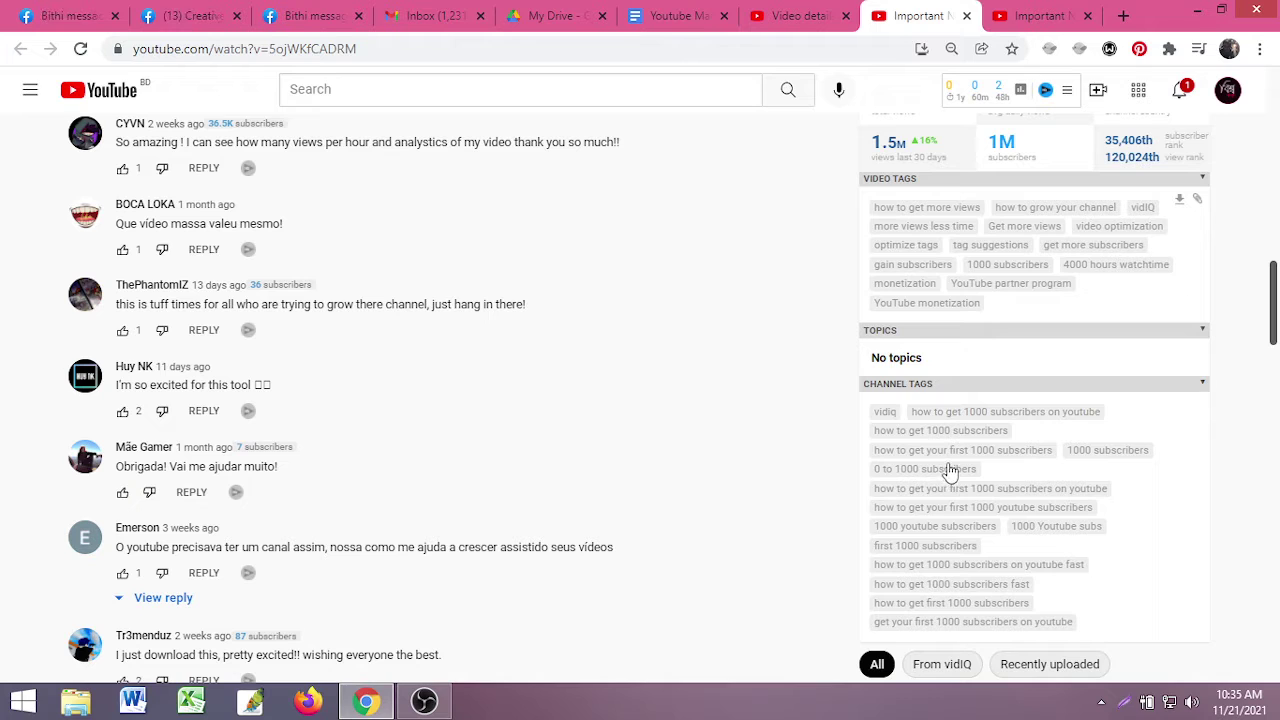
mouse_move(962, 110)
left_click(1183, 93)
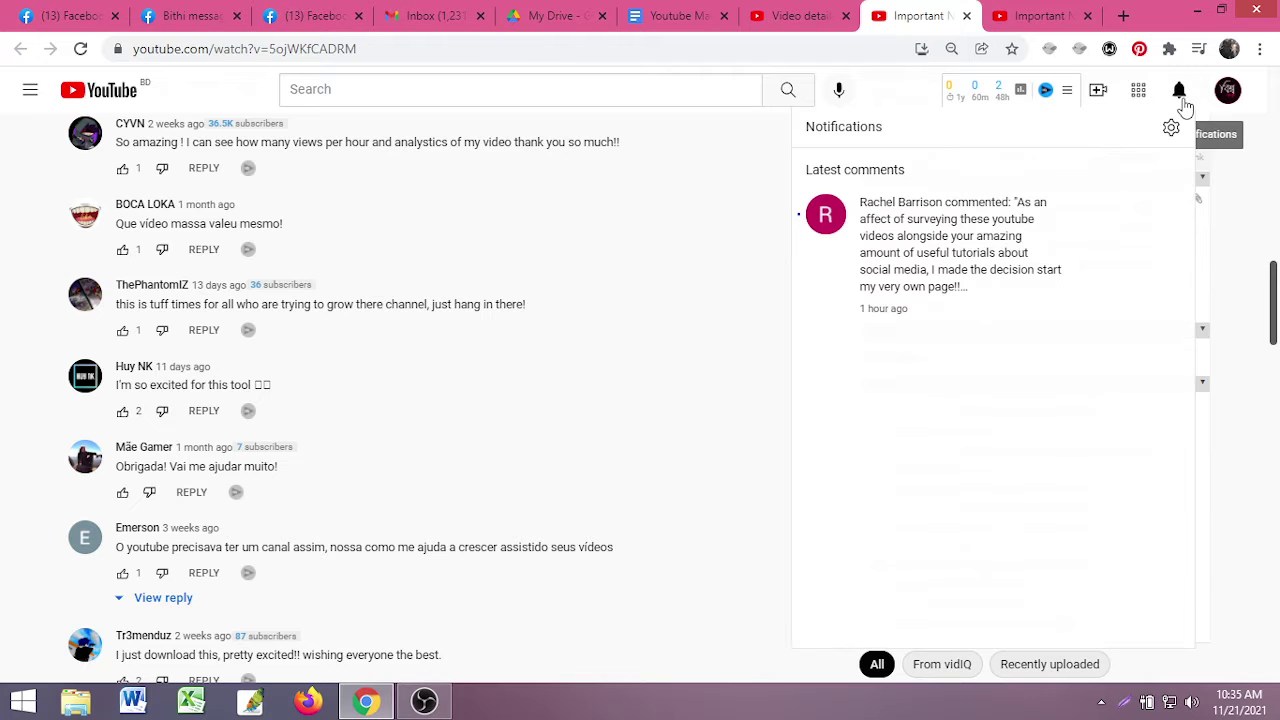
left_click(1237, 200)
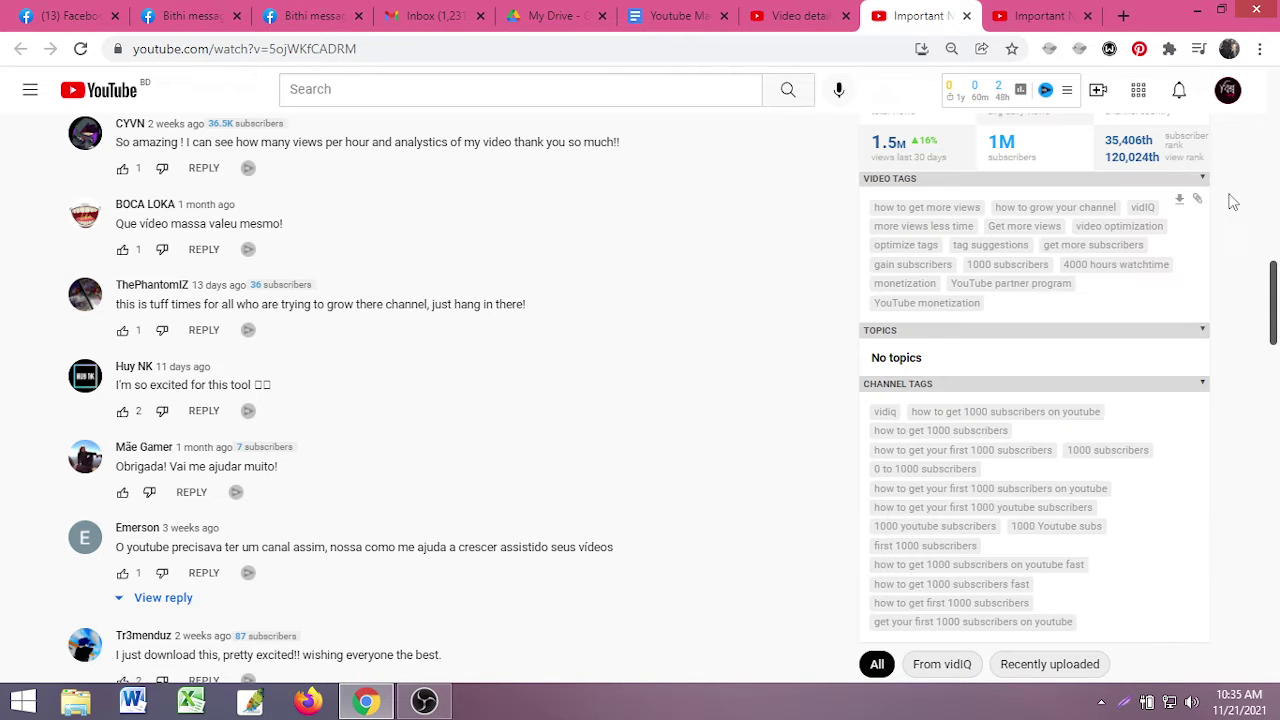
scroll(300, 465, "up", 14)
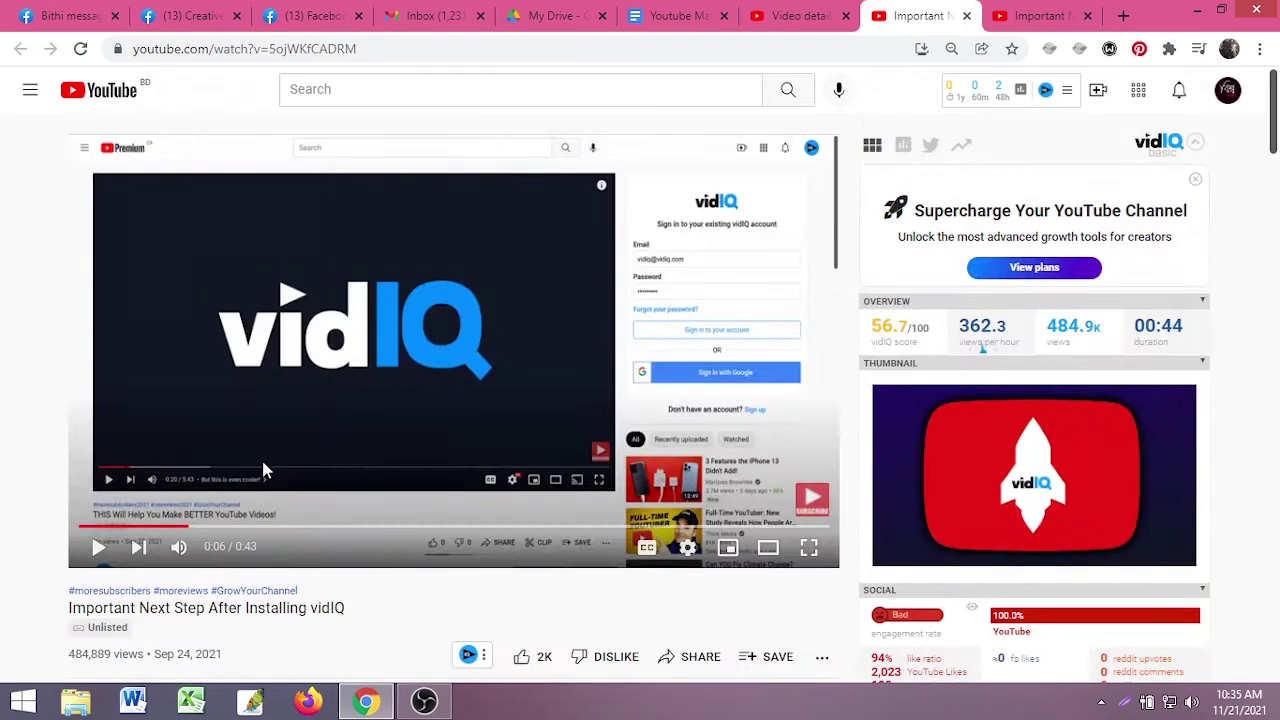
scroll(437, 466, "down", 10)
scroll(672, 458, "down", 10)
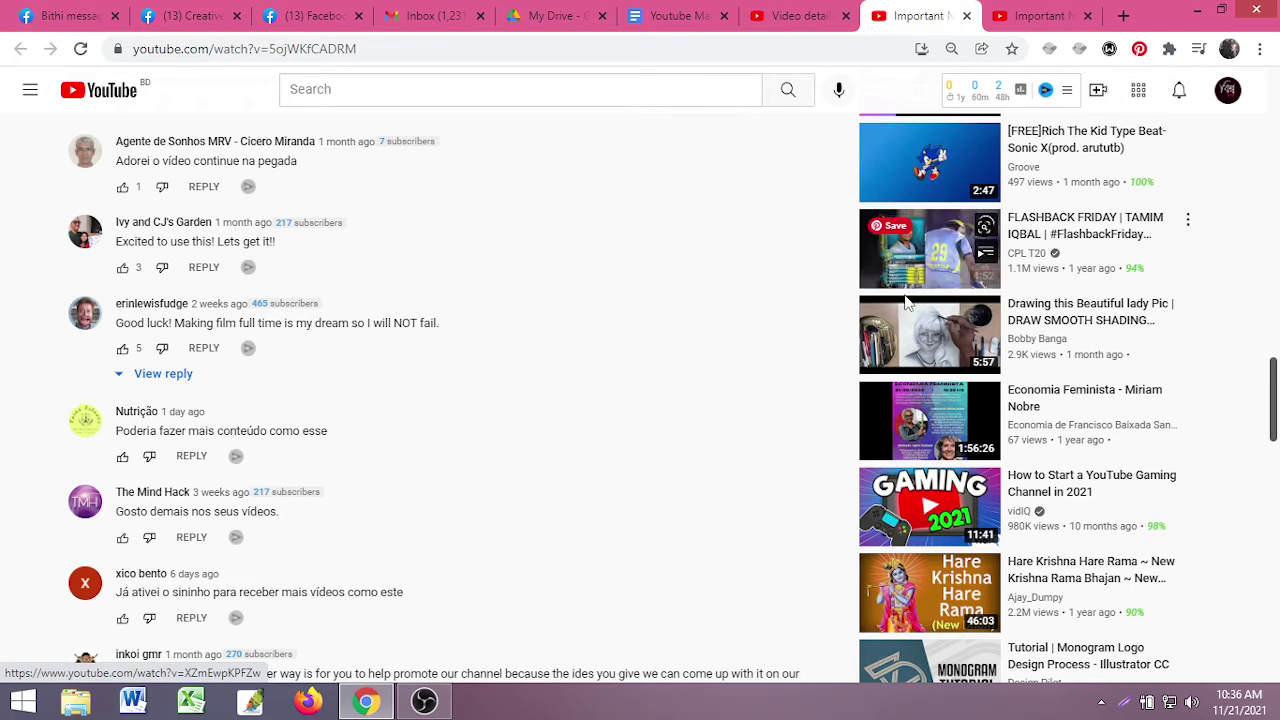
scroll(907, 312, "up", 5)
scroll(782, 320, "up", 3)
scroll(957, 382, "down", 3)
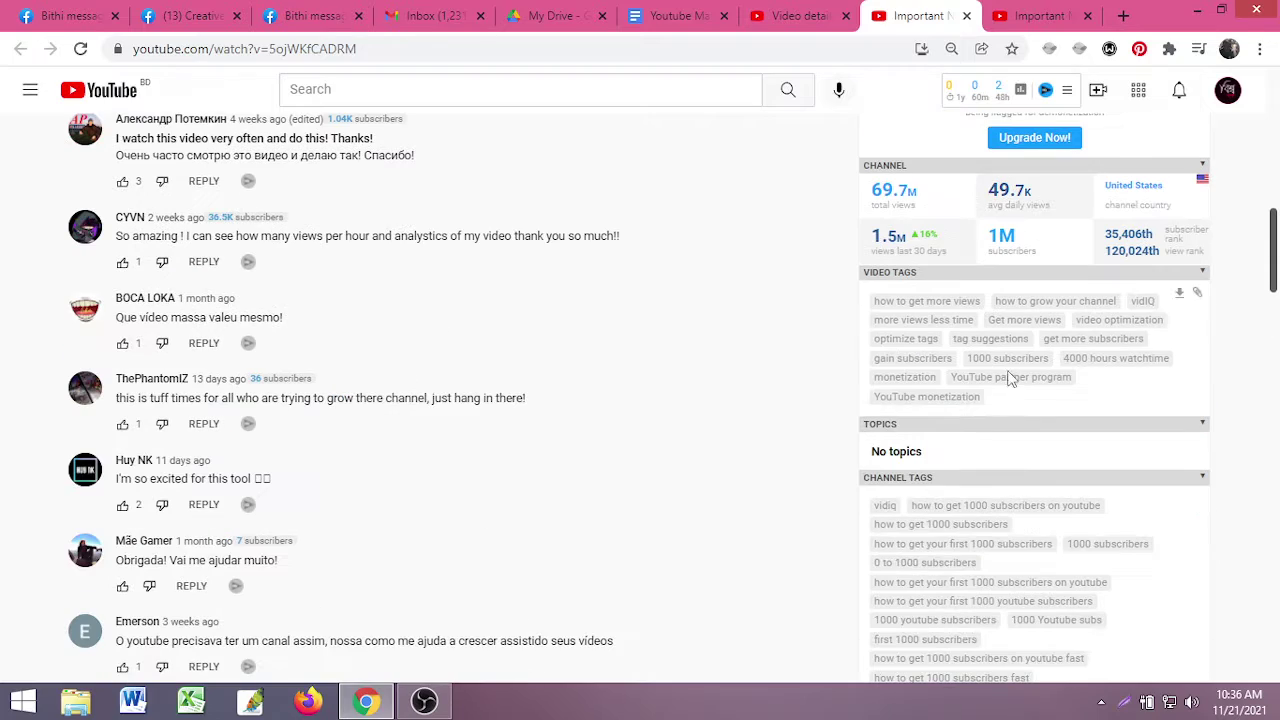
scroll(1003, 400, "down", 2)
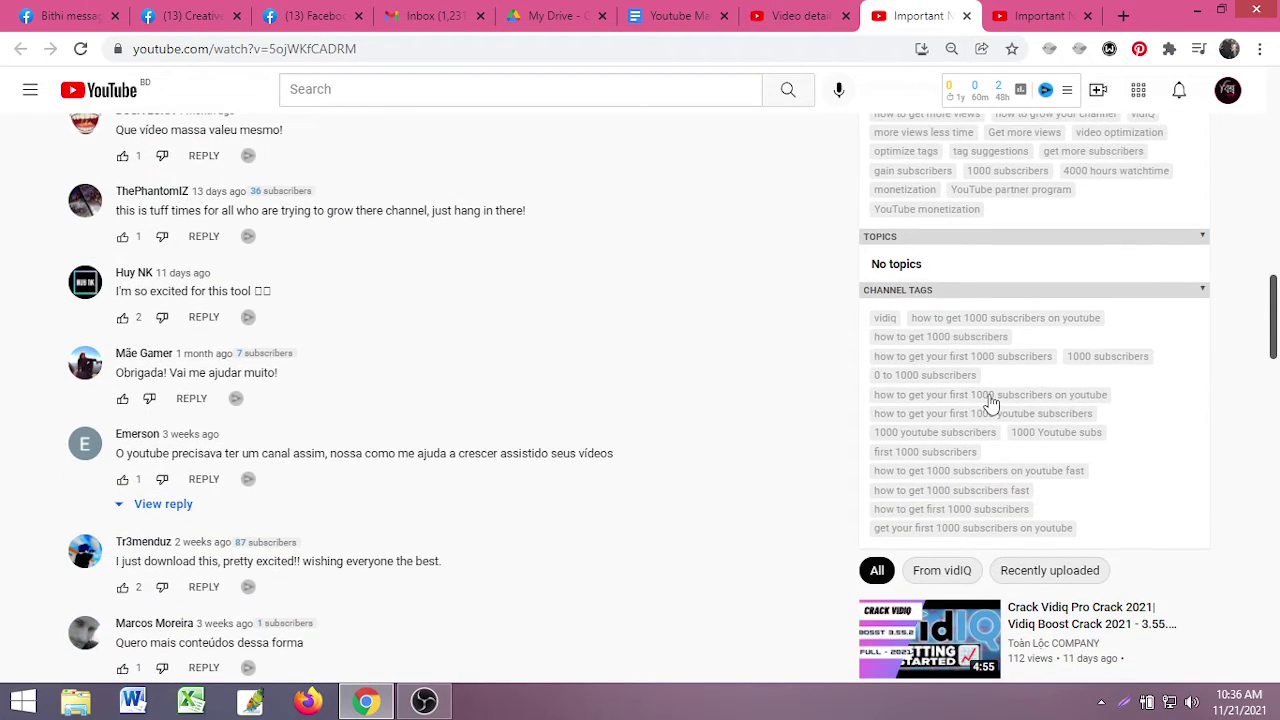
scroll(990, 400, "up", 10)
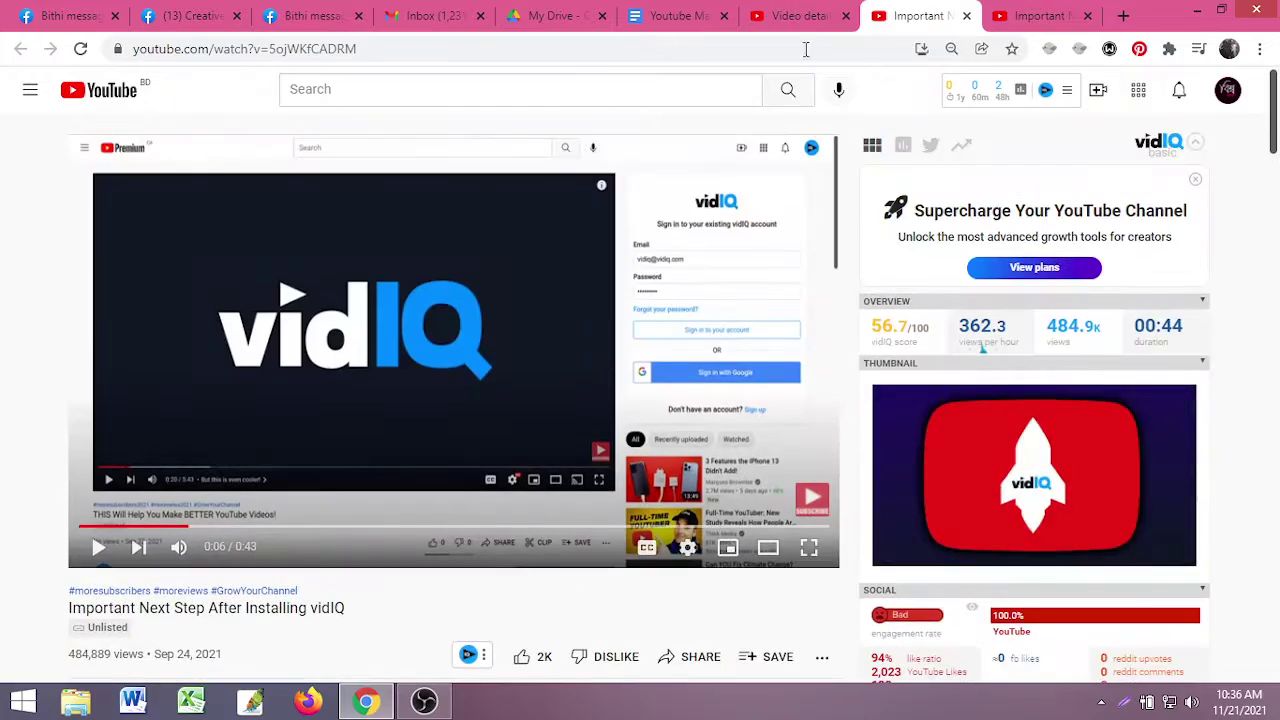
- Close both vidIQ tutorial tabs and the Studio video details tab
left_click(800, 16)
left_click(955, 18)
left_click(966, 16)
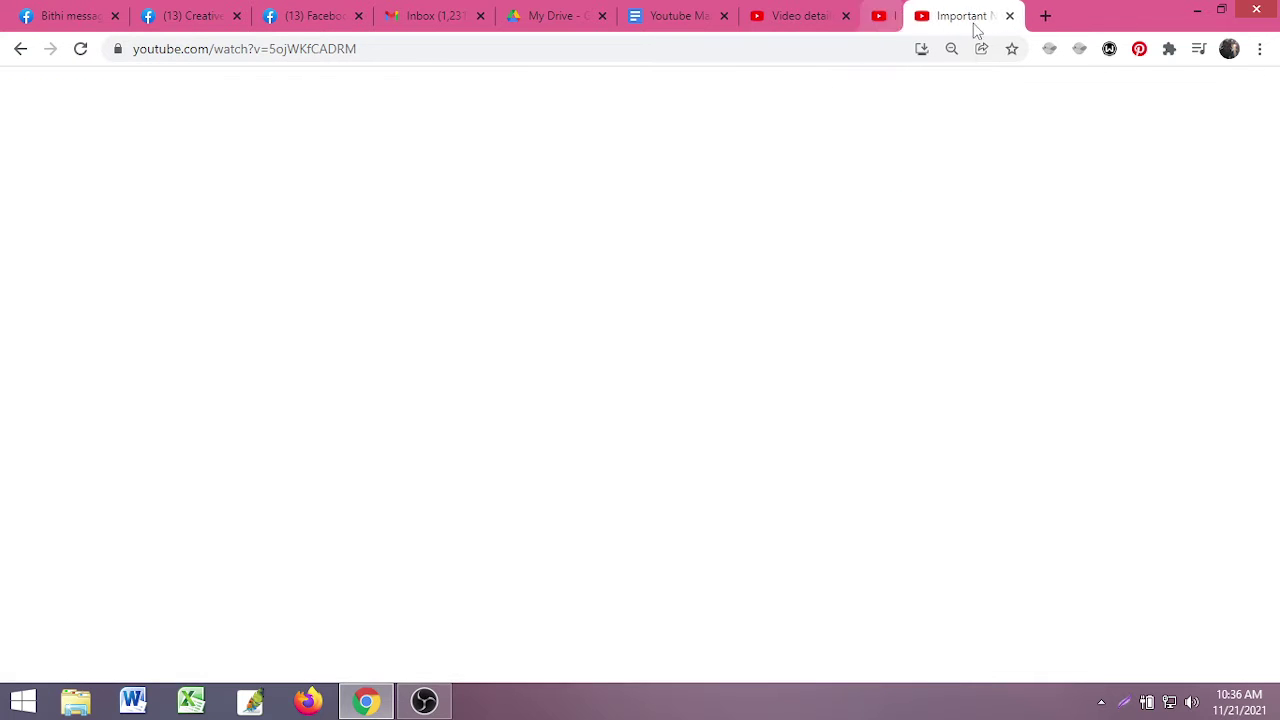
left_click(966, 16)
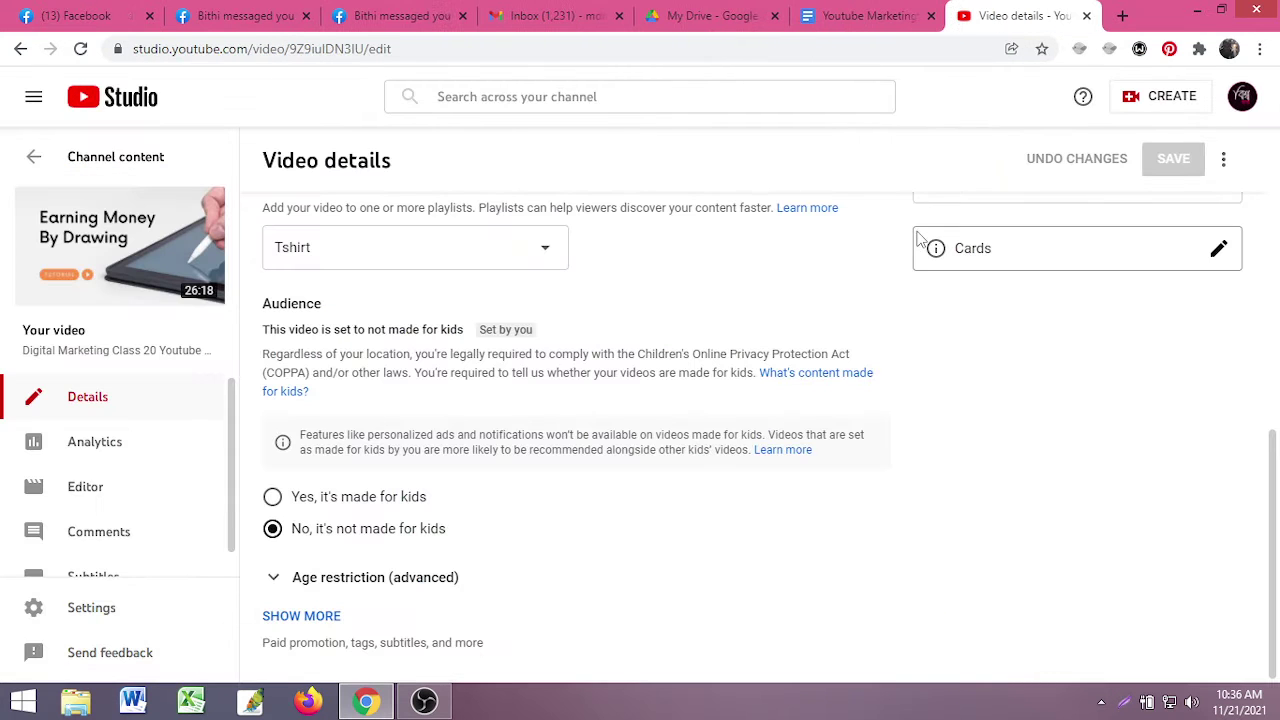
scroll(503, 378, "up", 8)
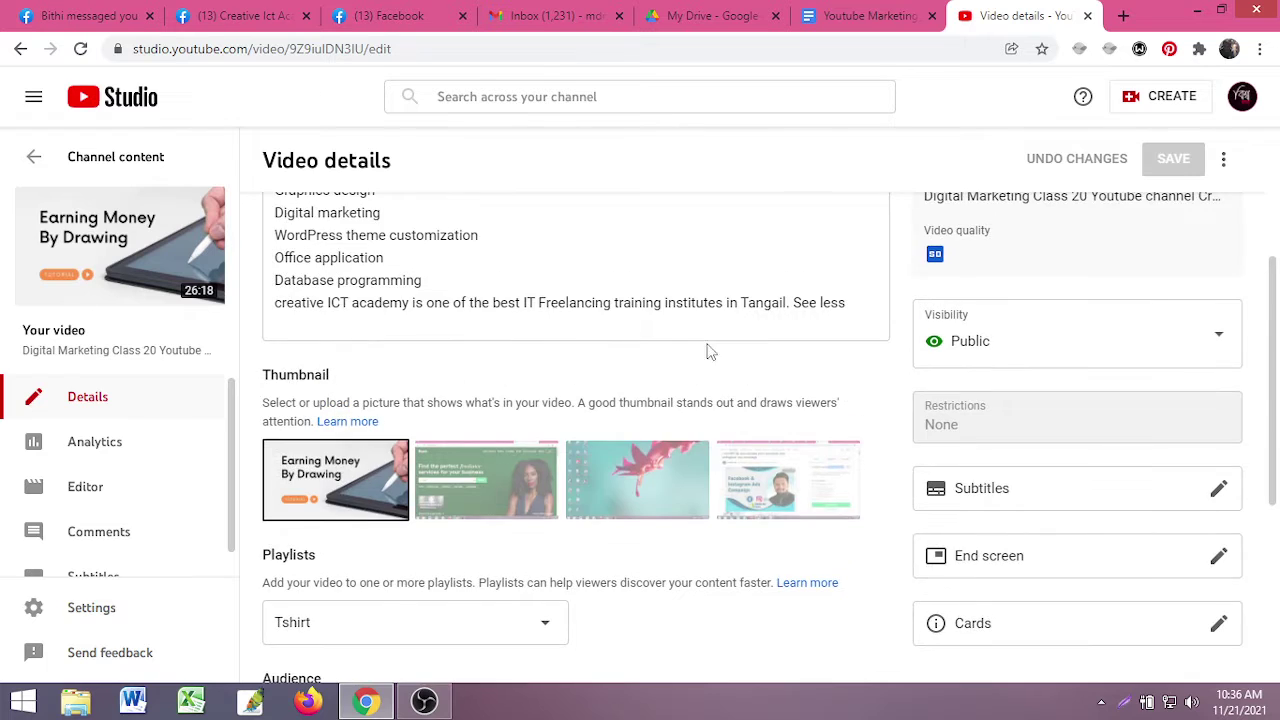
left_click(1088, 16)
- Open youtube.com in a new tab, go to YouTube Studio, and show the Content list
left_click(1123, 16)
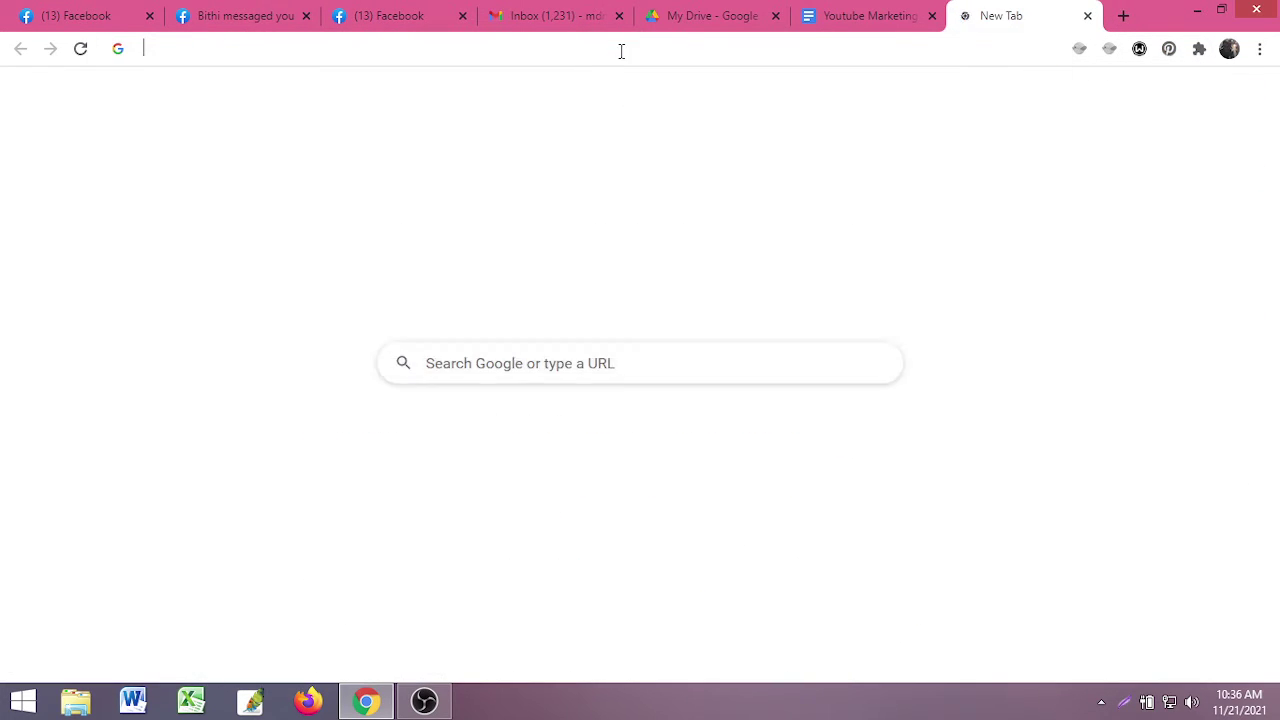
left_click(620, 50)
type("yo")
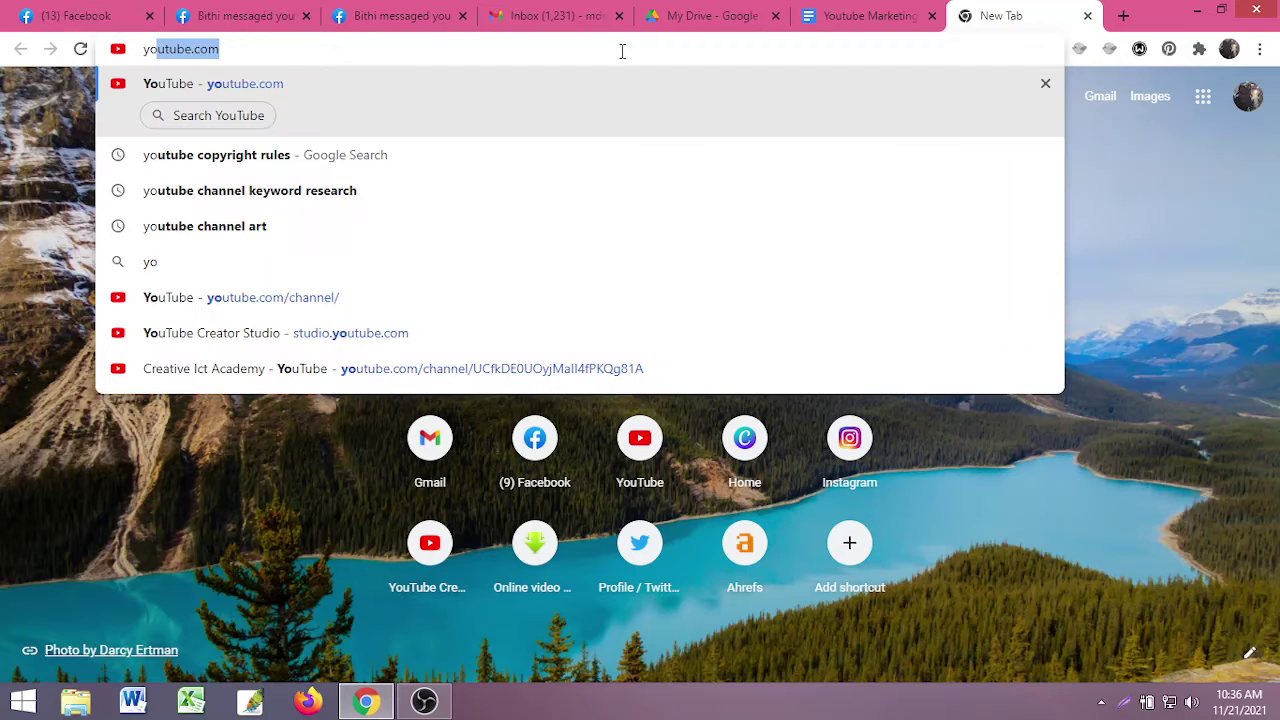
key("Return")
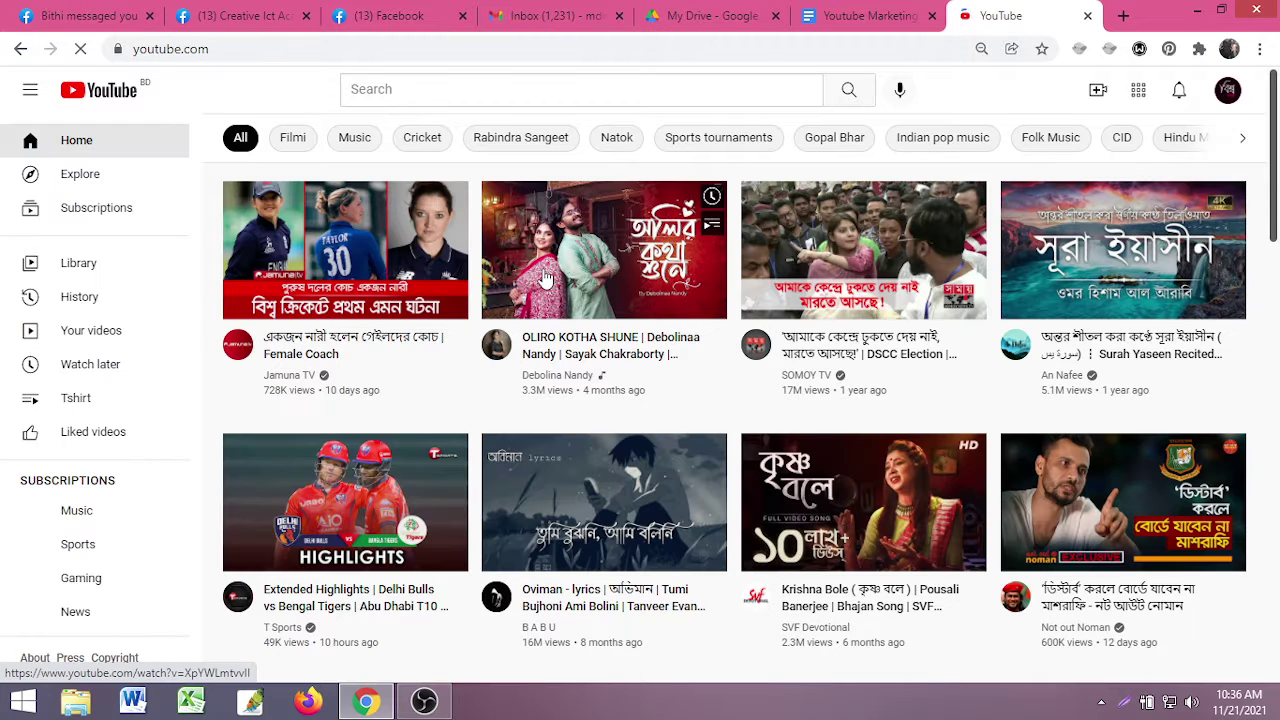
left_click(1227, 90)
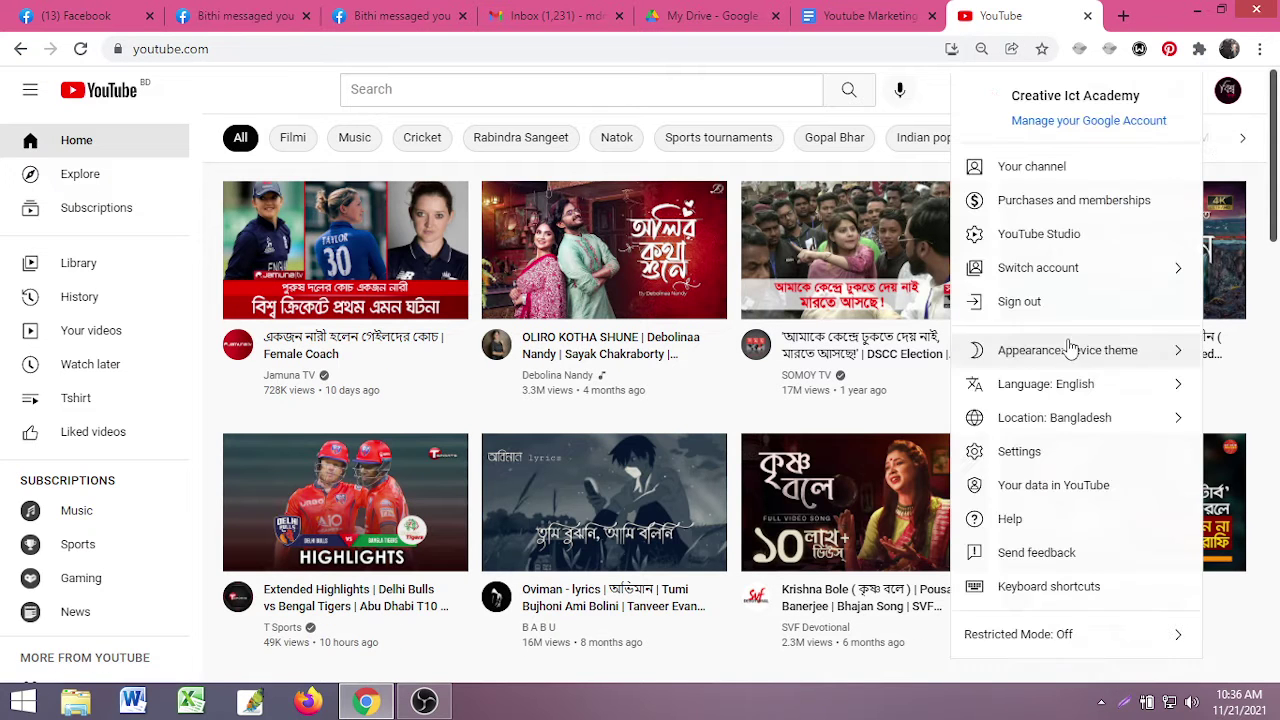
left_click(1030, 235)
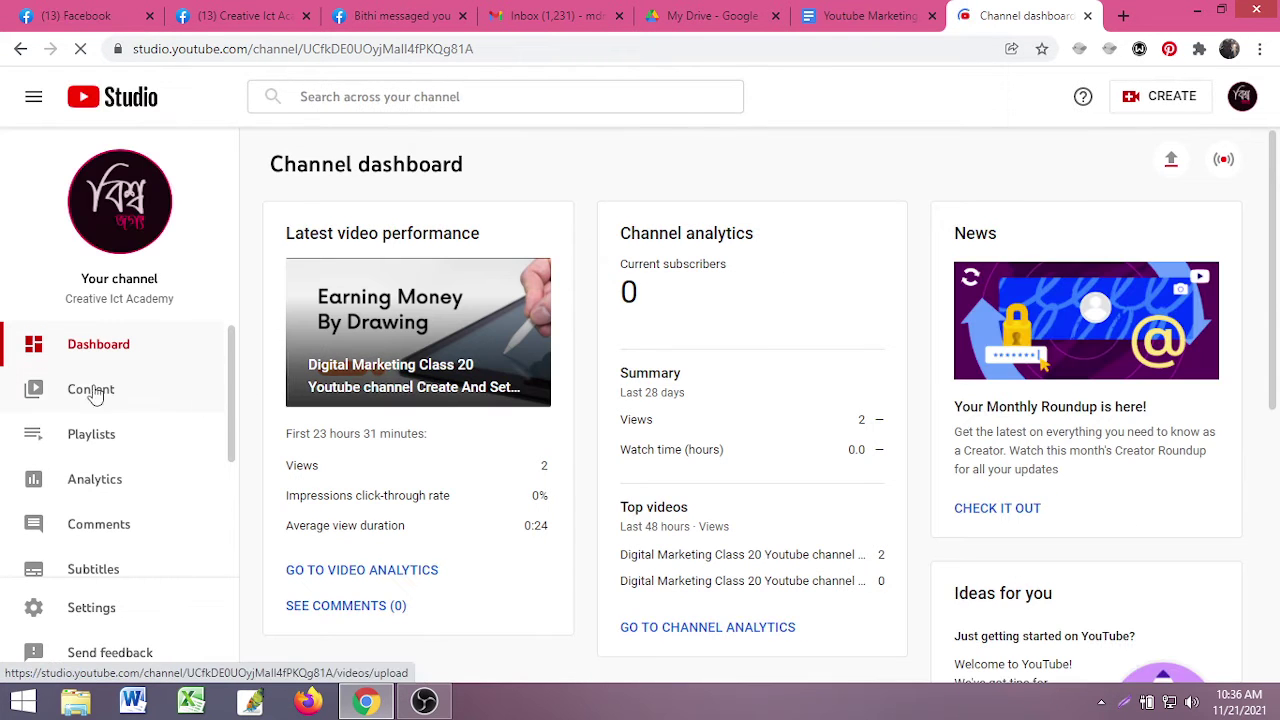
left_click(110, 392)
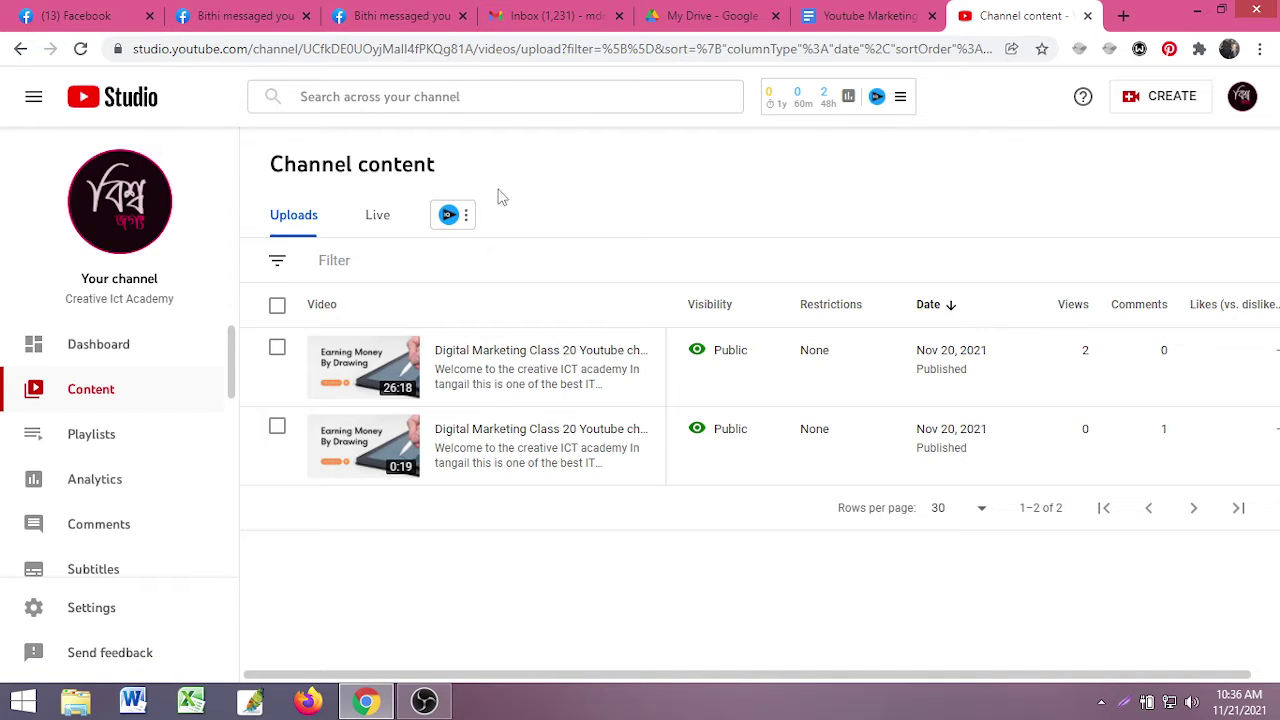
- Look through the vidIQ toolbar menus, then open Details for the 26:18 Digital Marketing Class 20 video
left_click(910, 100)
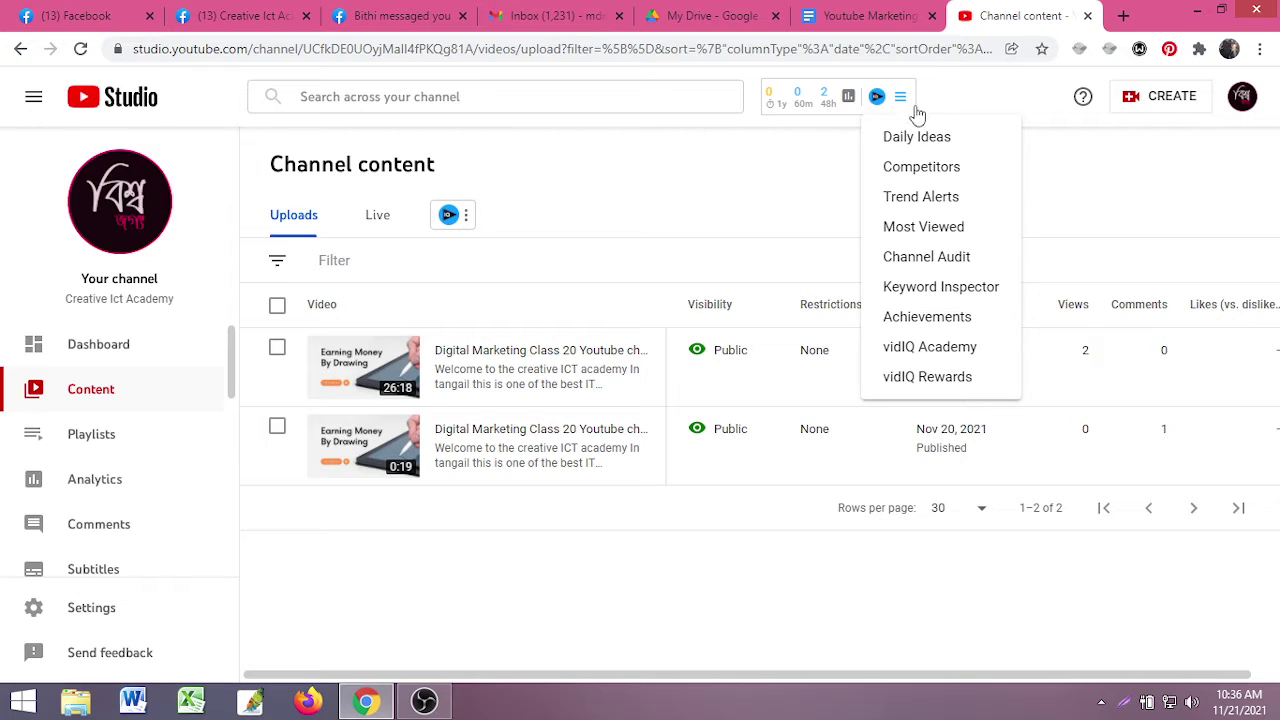
left_click(1067, 160)
left_click(846, 104)
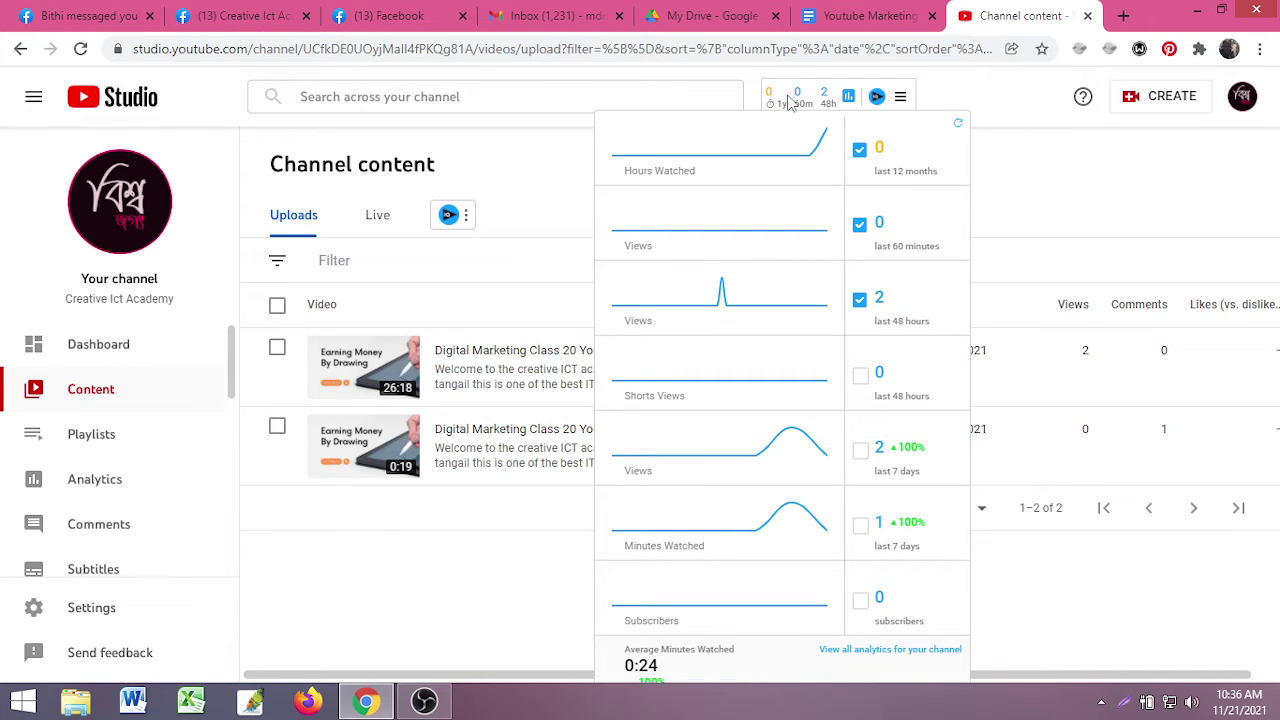
left_click(465, 218)
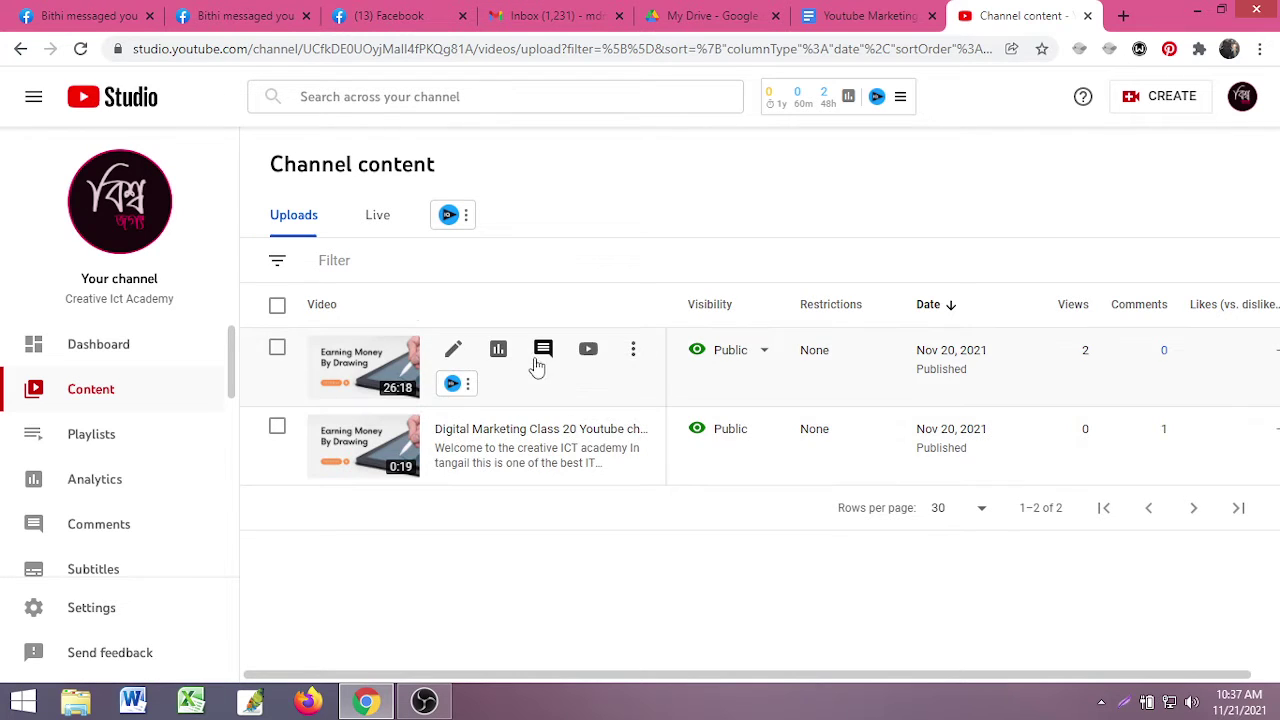
left_click(455, 351)
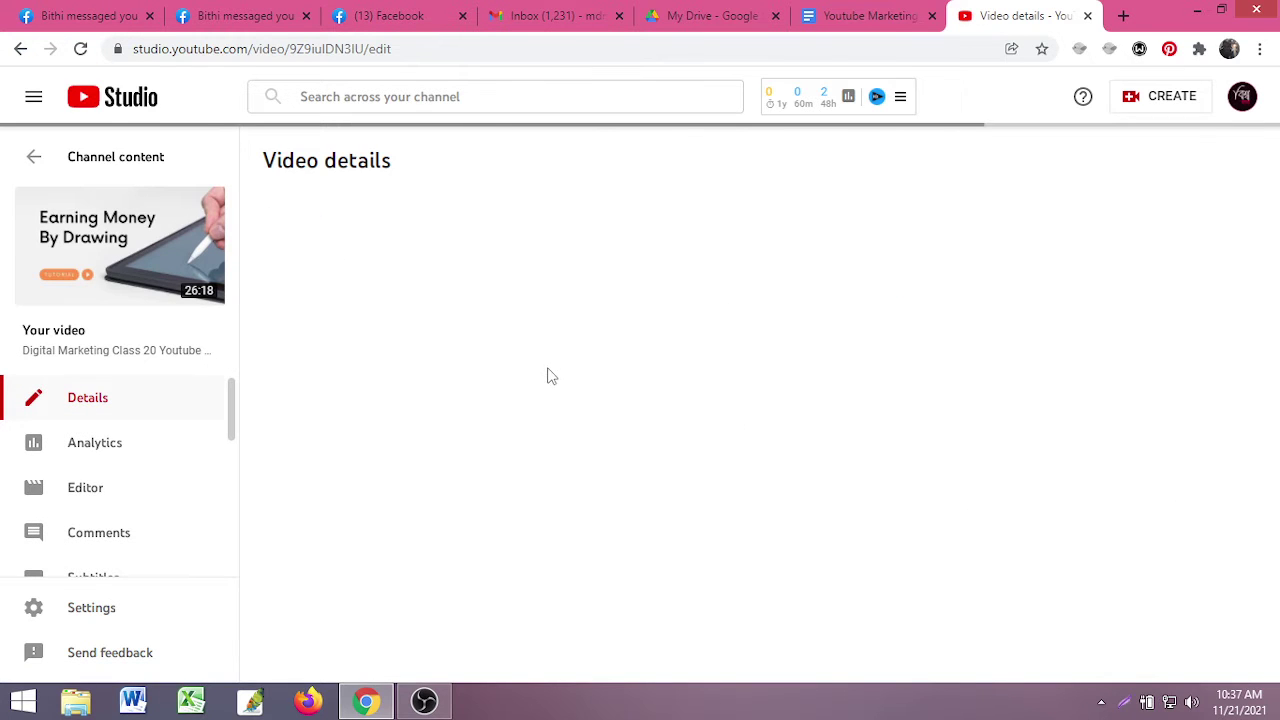
scroll(983, 367, "down", 1)
scroll(871, 394, "down", 5)
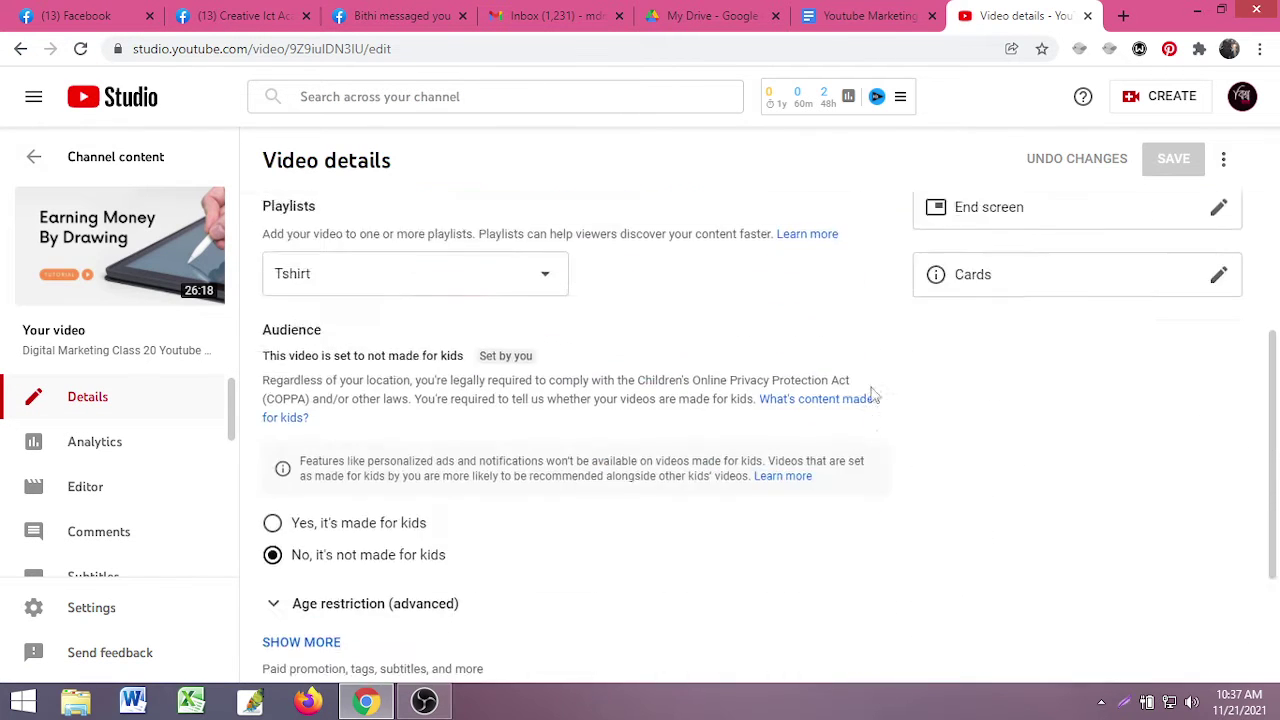
scroll(955, 415, "up", 5)
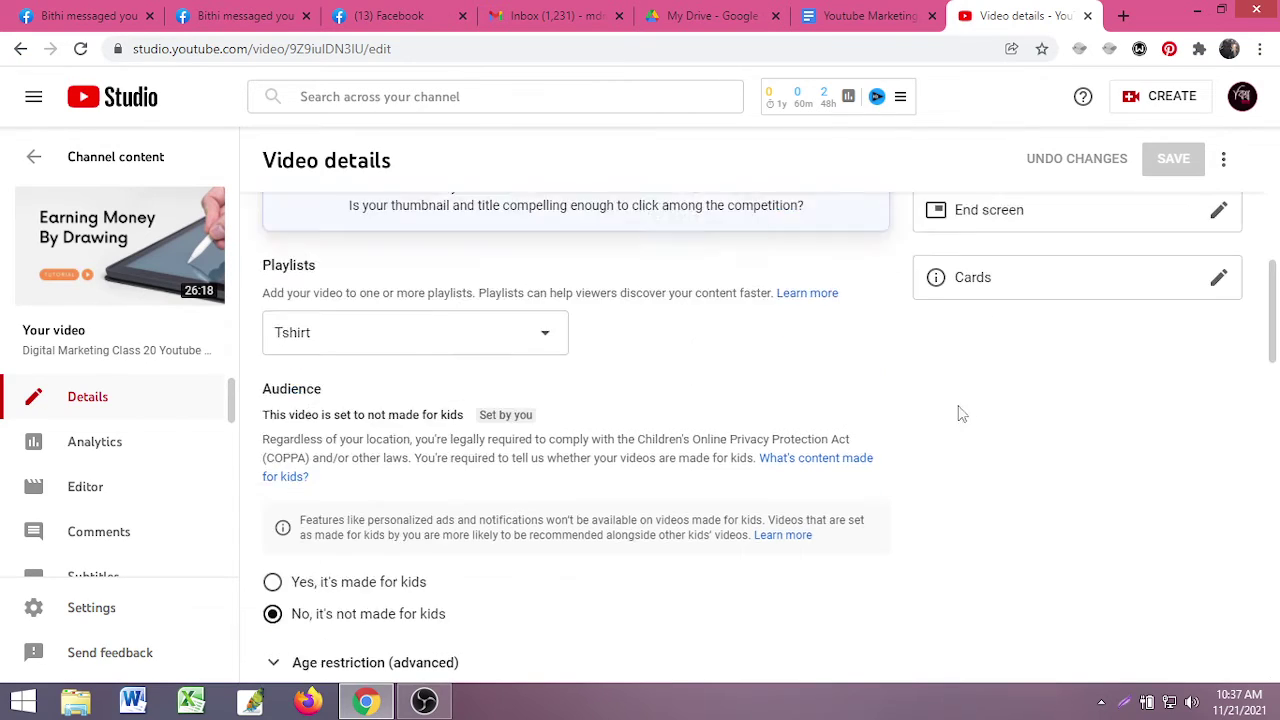
scroll(971, 412, "down", 4)
scroll(978, 410, "down", 7)
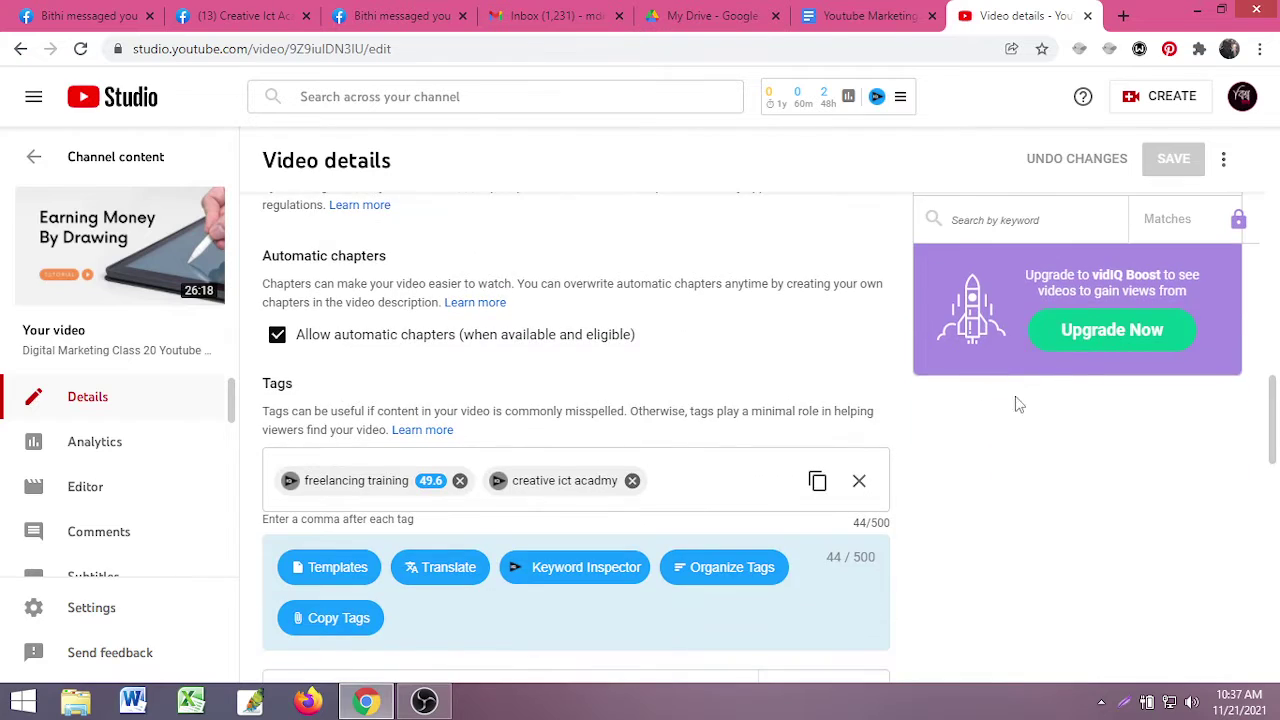
scroll(1014, 400, "up", 5)
scroll(1010, 370, "up", 1)
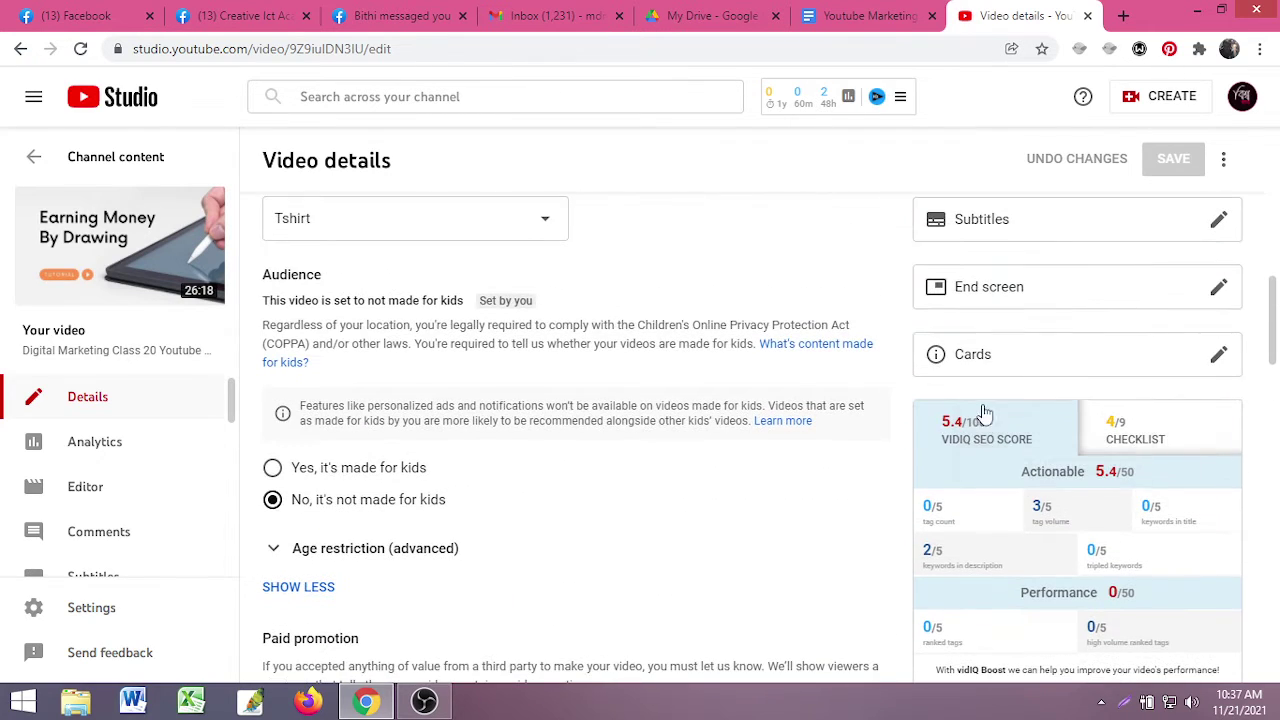
scroll(980, 423, "up", 7)
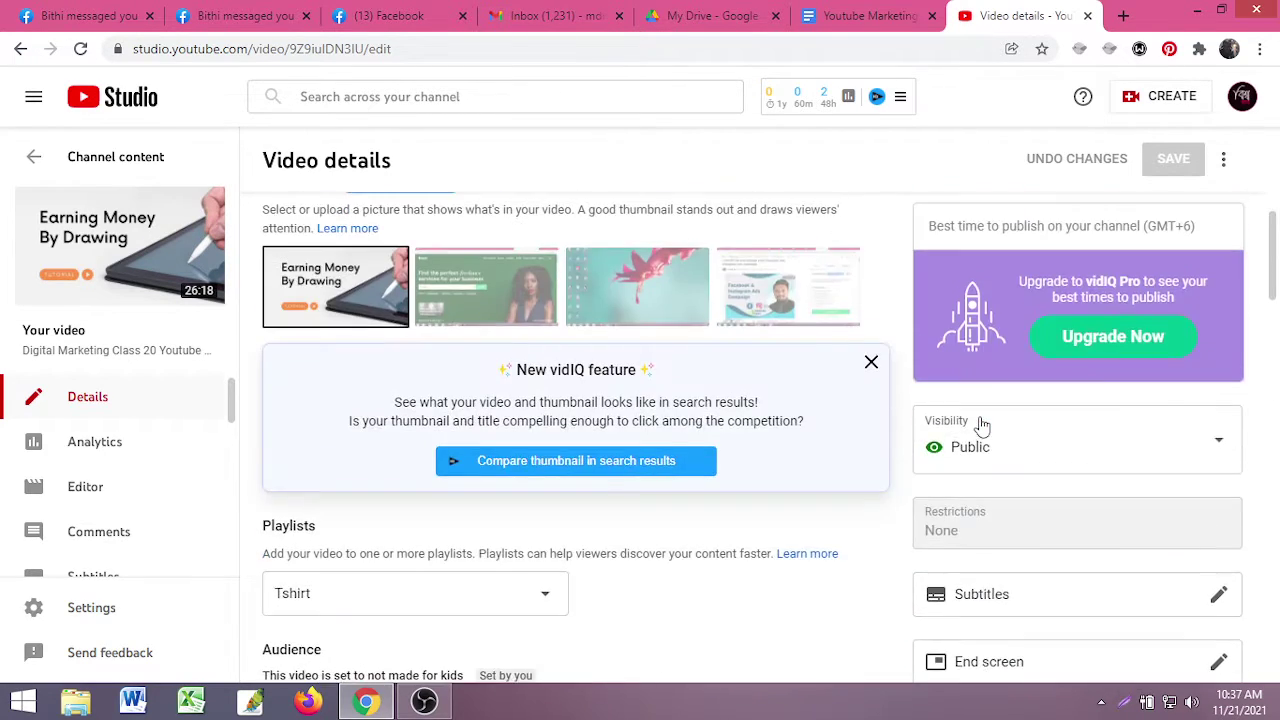
scroll(923, 322, "down", 7)
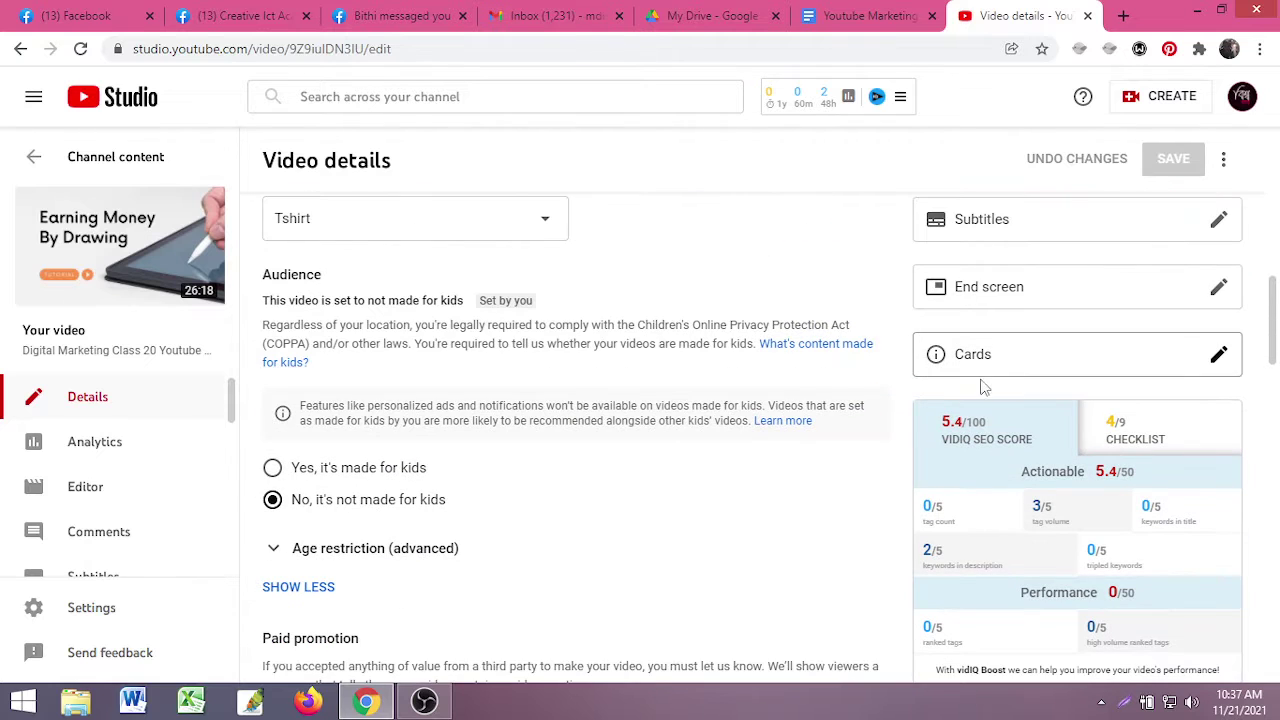
scroll(1051, 371, "down", 2)
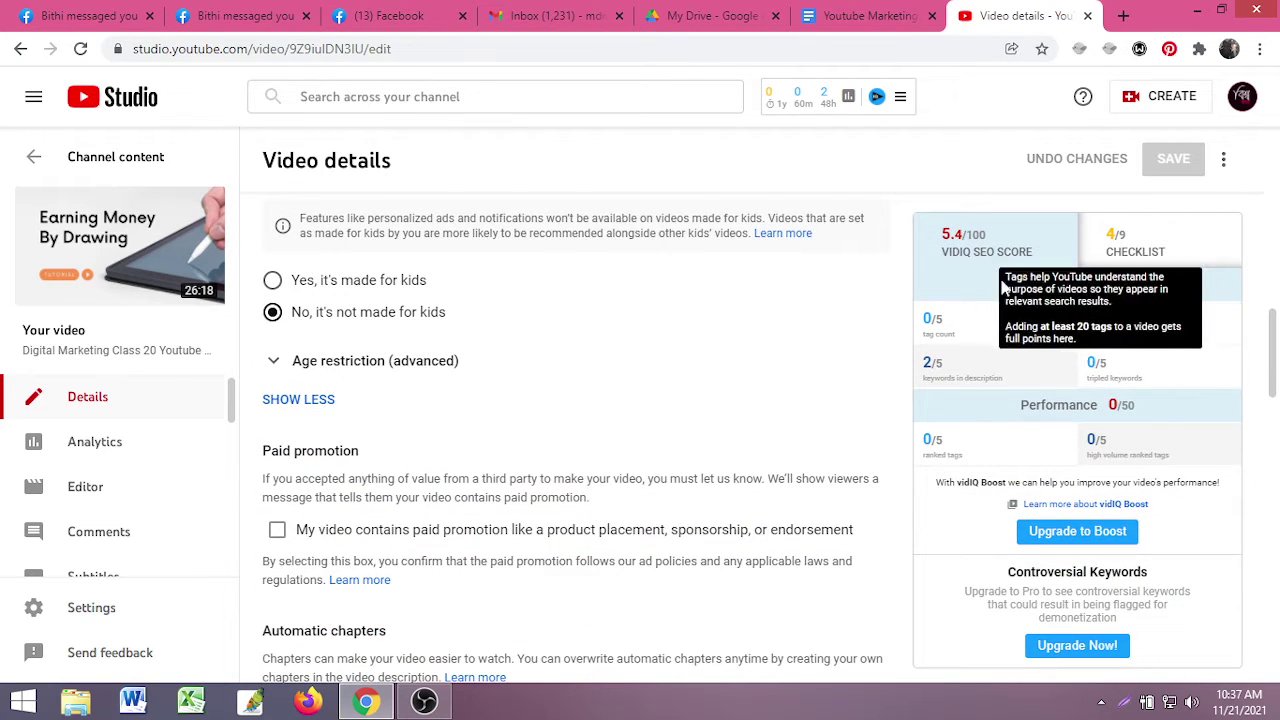
scroll(1038, 472, "down", 1)
scroll(1040, 470, "down", 5)
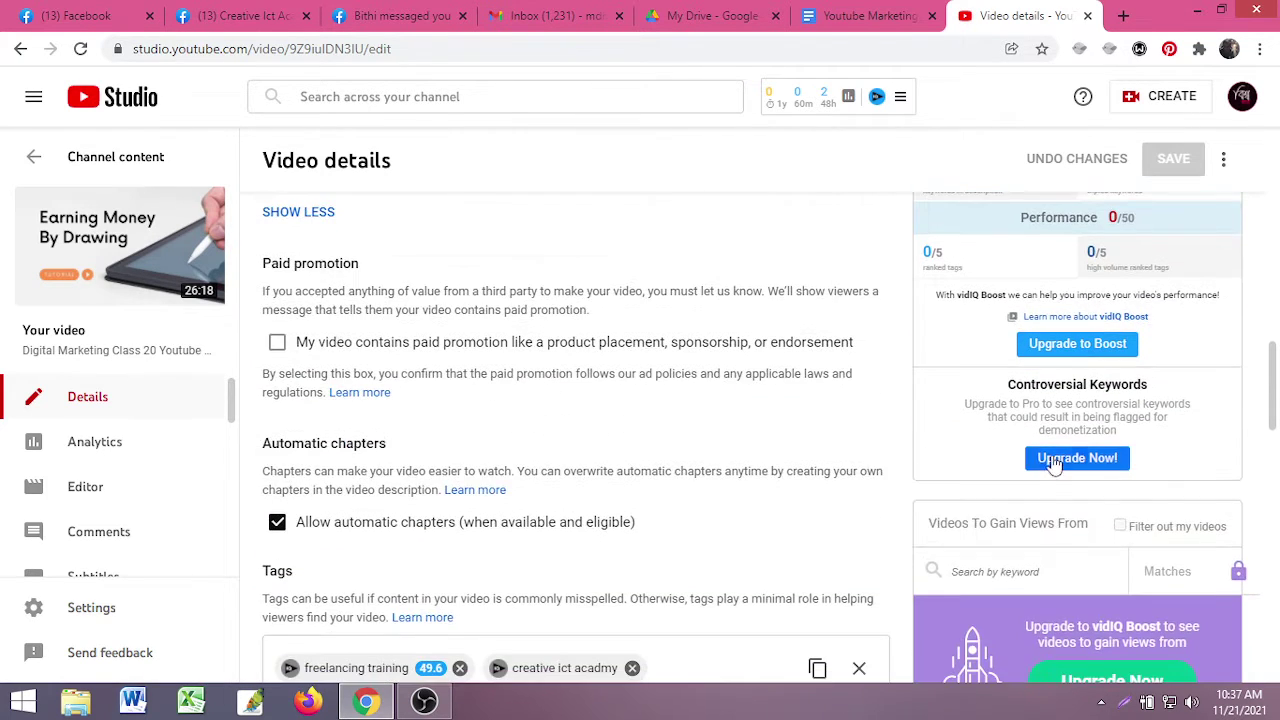
scroll(394, 376, "up", 5)
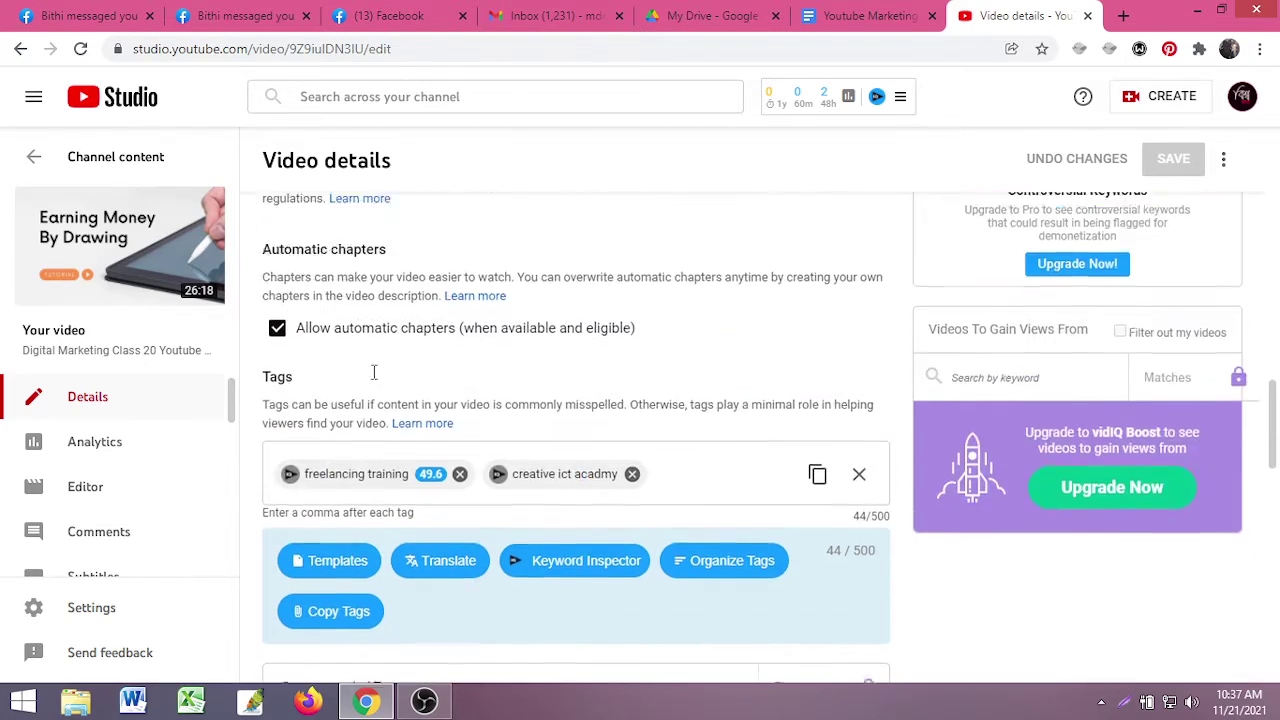
scroll(371, 403, "down", 4)
scroll(405, 408, "down", 6)
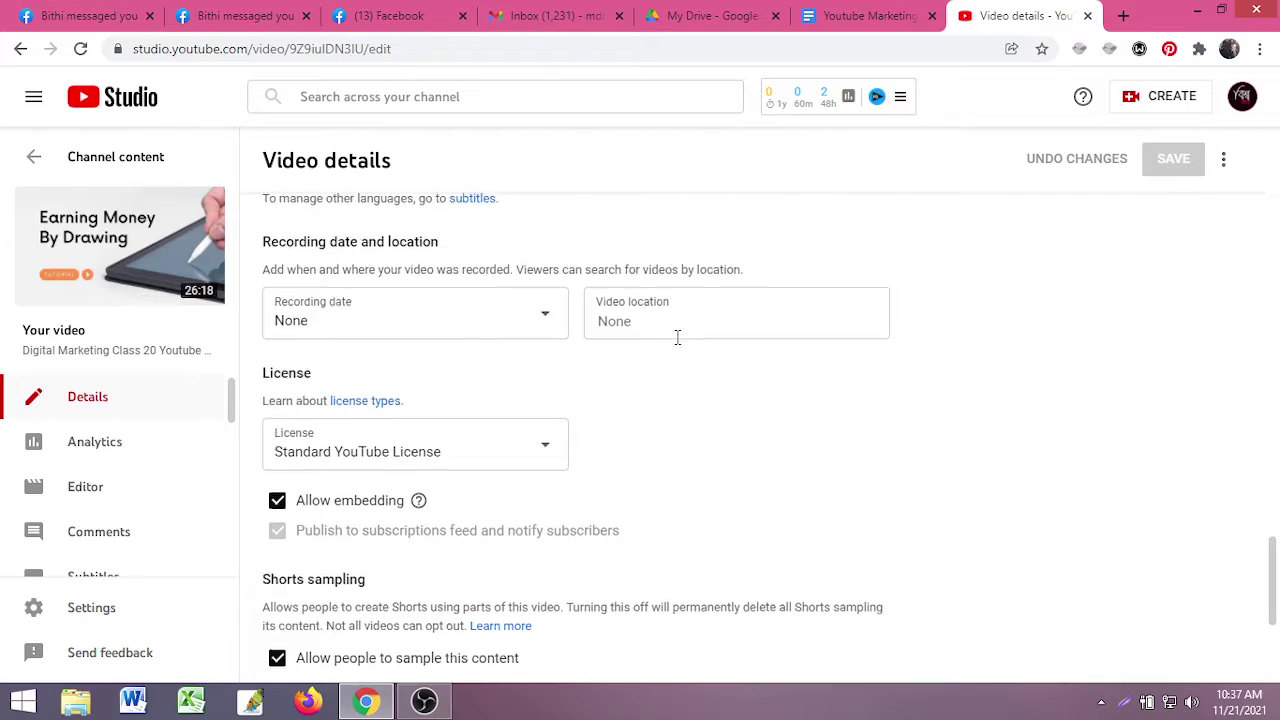
scroll(670, 336, "up", 9)
scroll(716, 346, "up", 10)
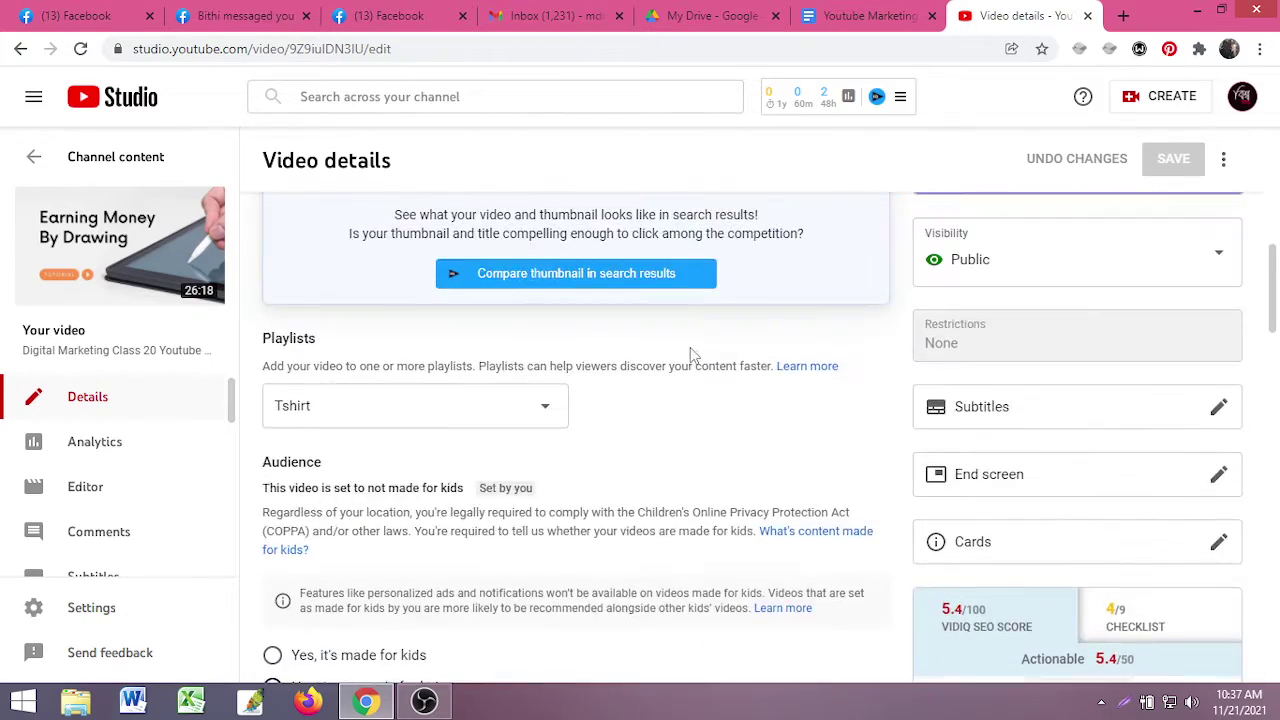
scroll(445, 487, "up", 3)
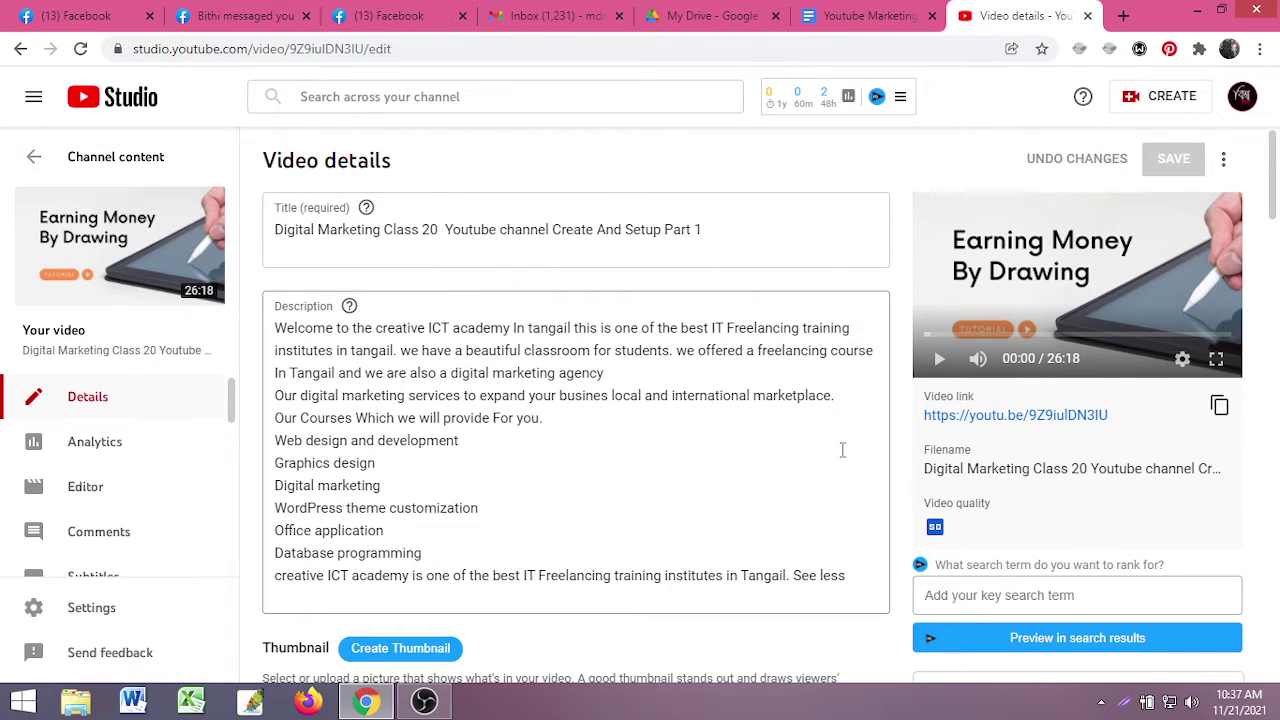
scroll(900, 470, "down", 3)
scroll(925, 472, "down", 5)
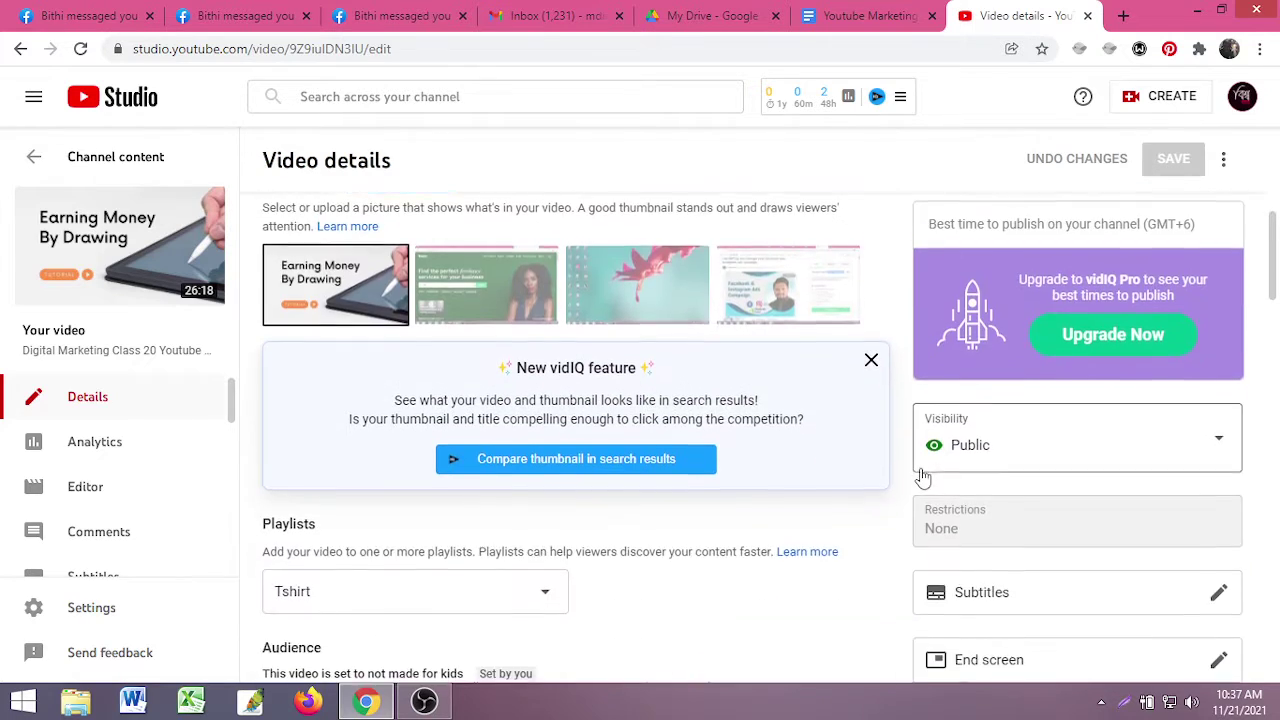
scroll(922, 476, "down", 2)
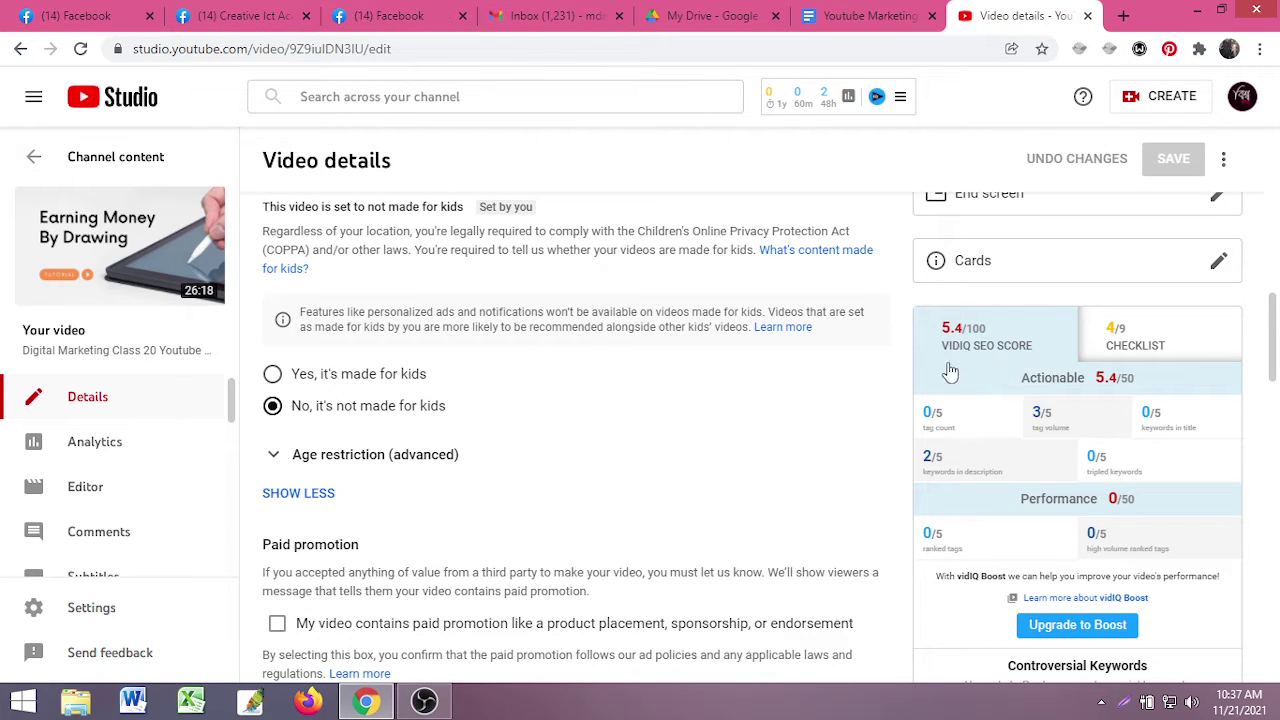
left_click(1145, 346)
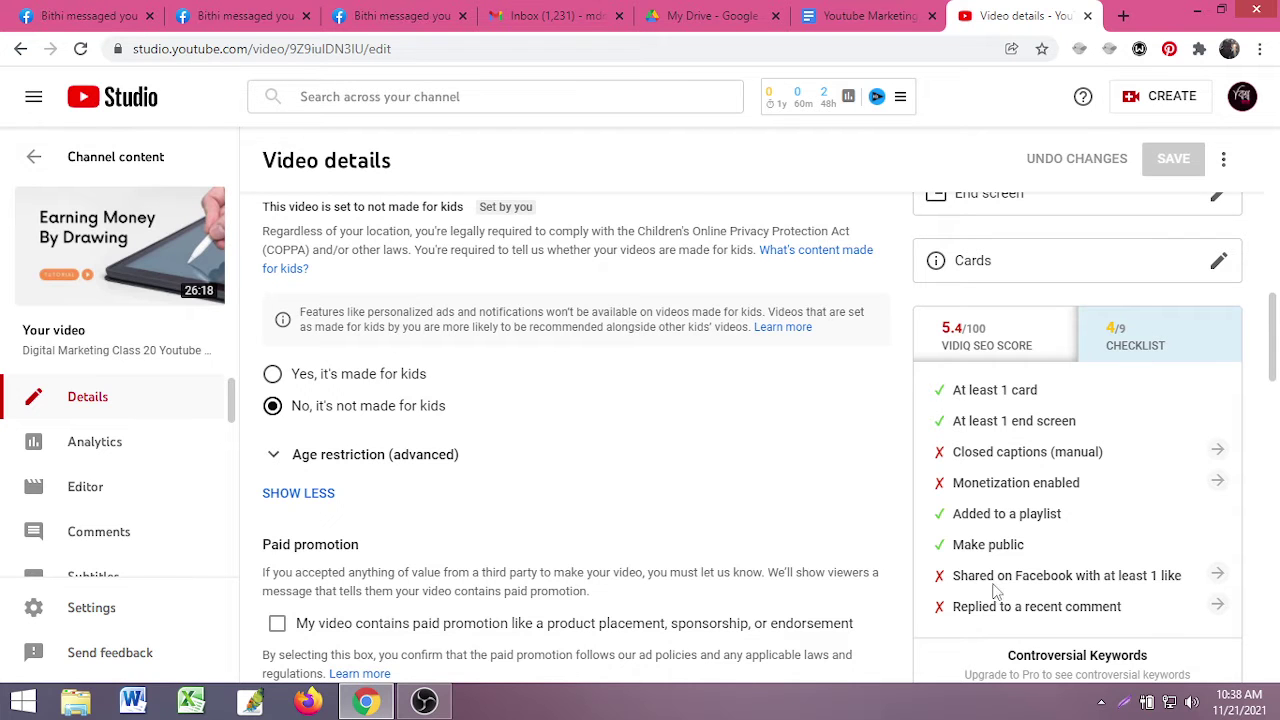
scroll(1040, 563, "down", 3)
scroll(1020, 450, "up", 3)
left_click(1005, 345)
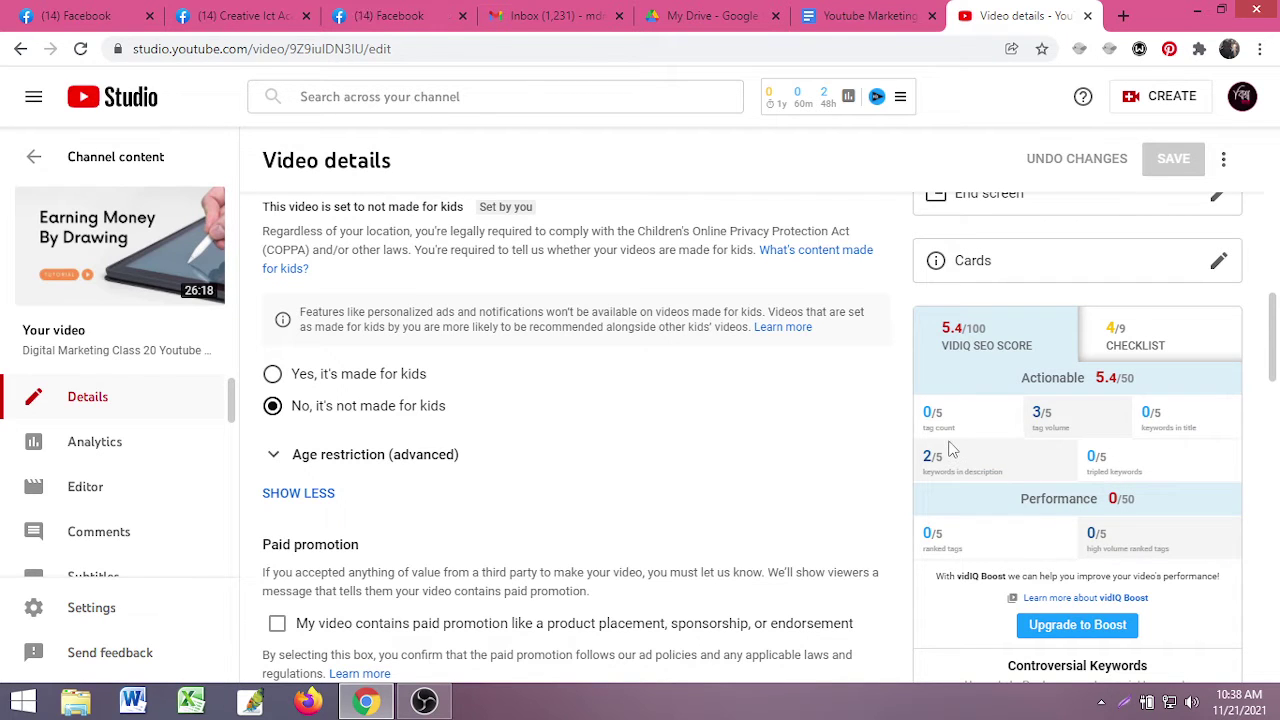
mouse_move(945, 425)
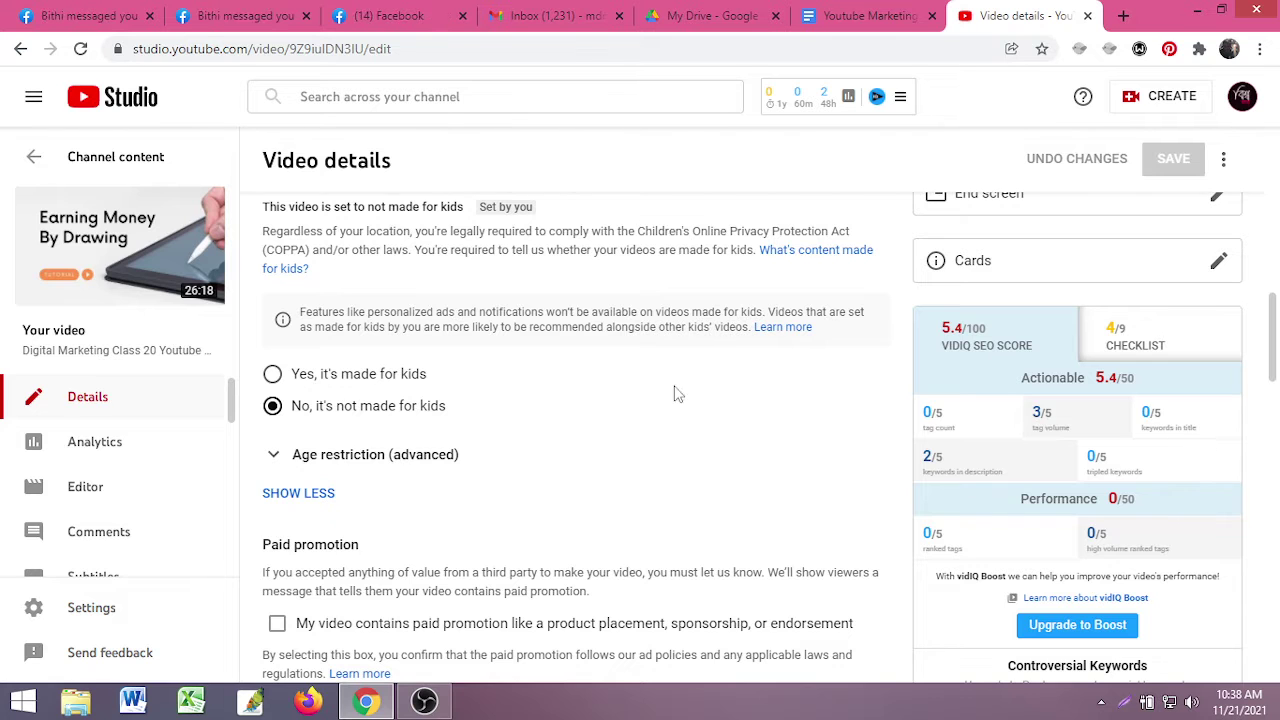
scroll(449, 320, "up", 5)
scroll(1097, 527, "down", 5)
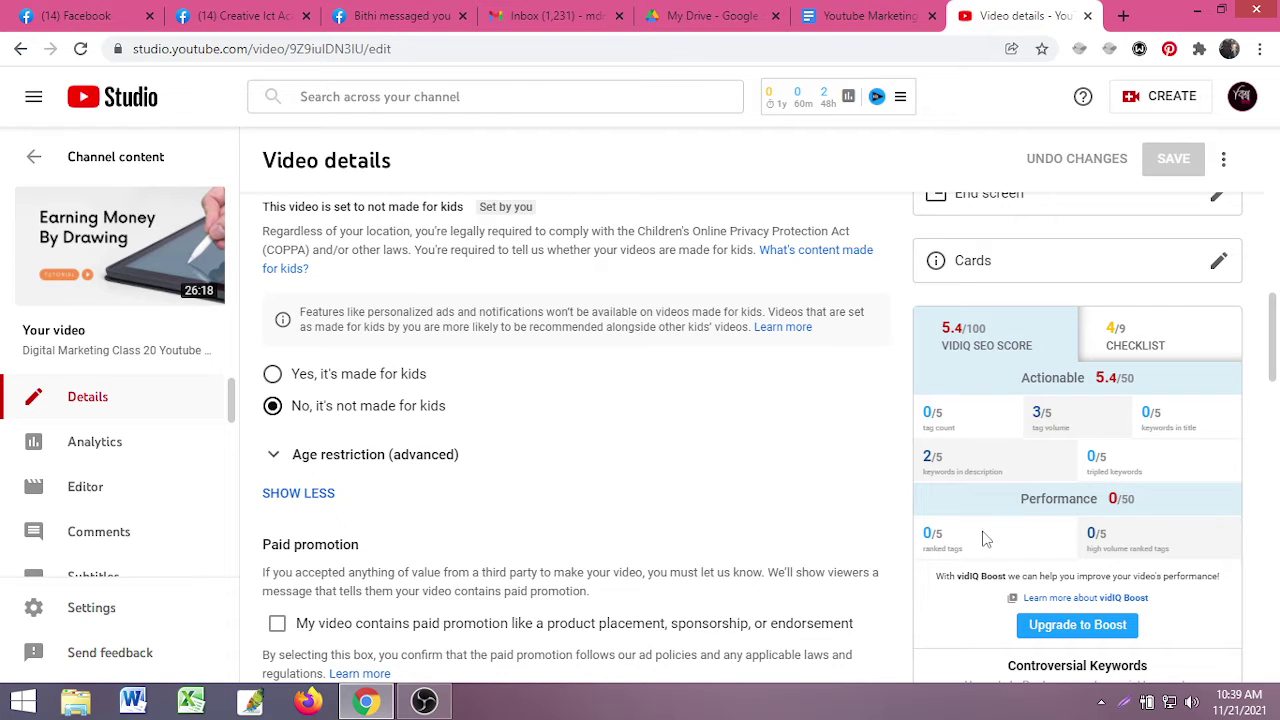
scroll(1050, 548, "down", 1)
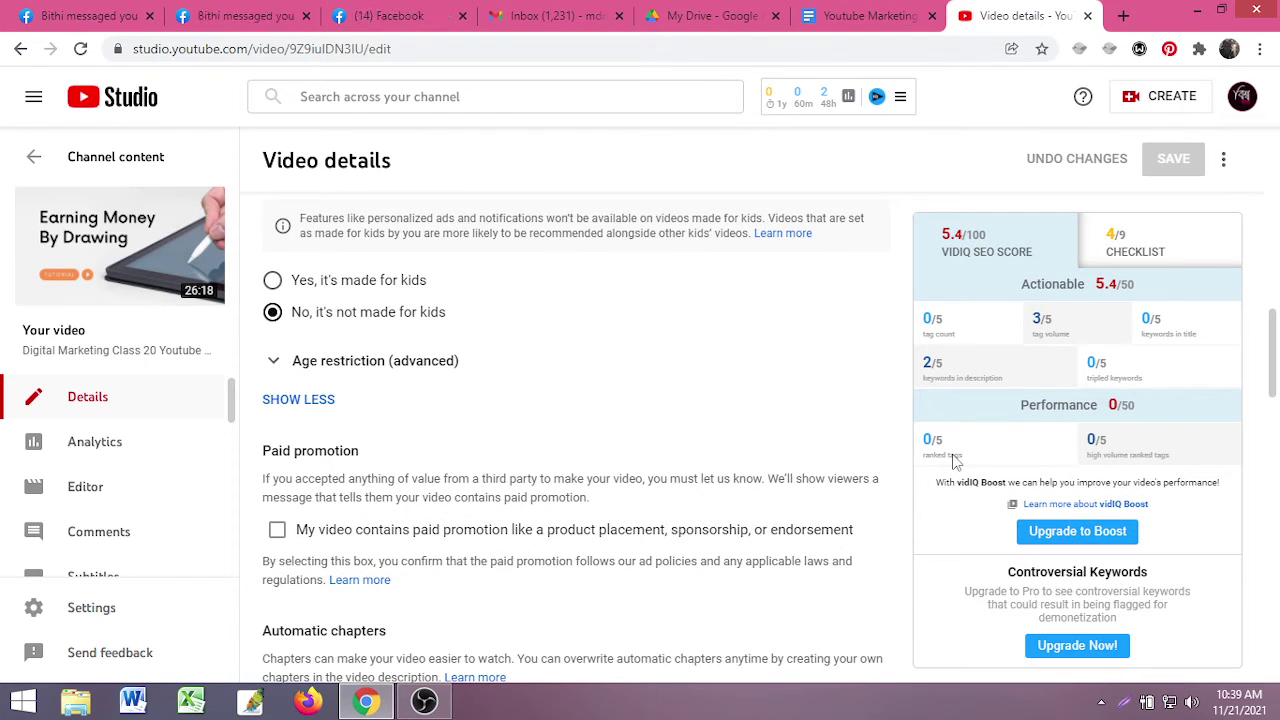
scroll(666, 534, "up", 10)
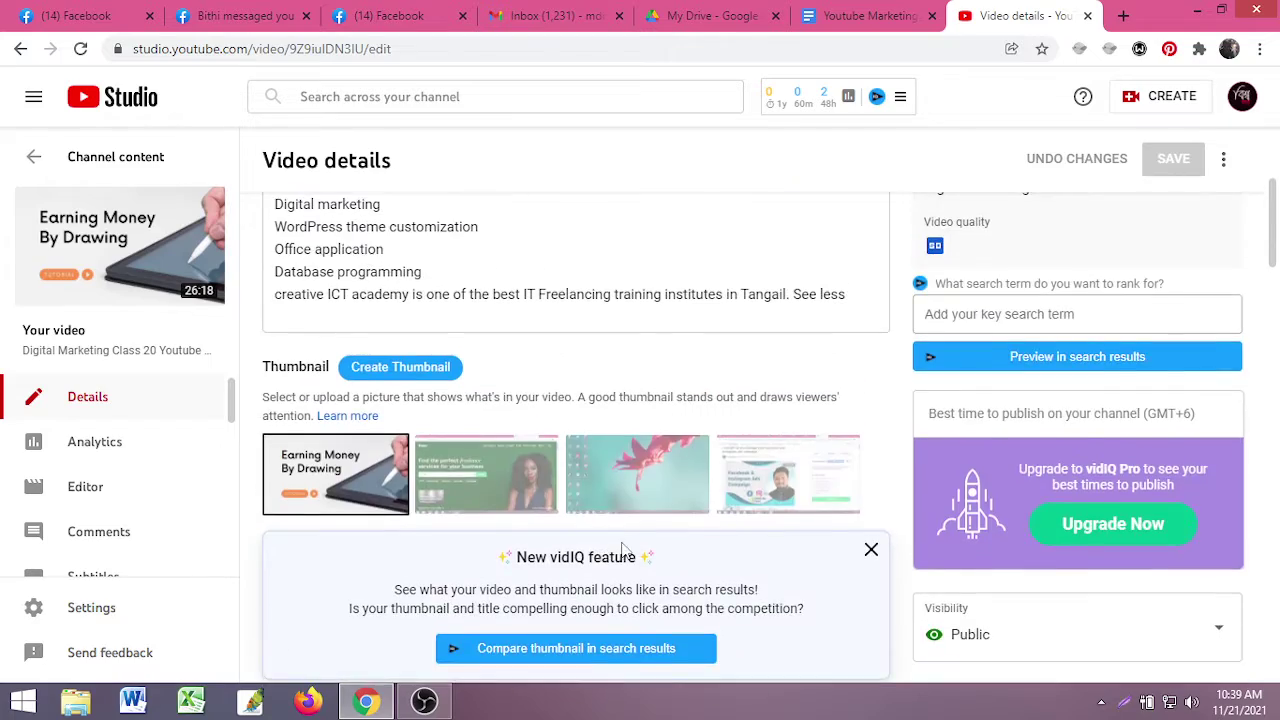
scroll(432, 492, "down", 7)
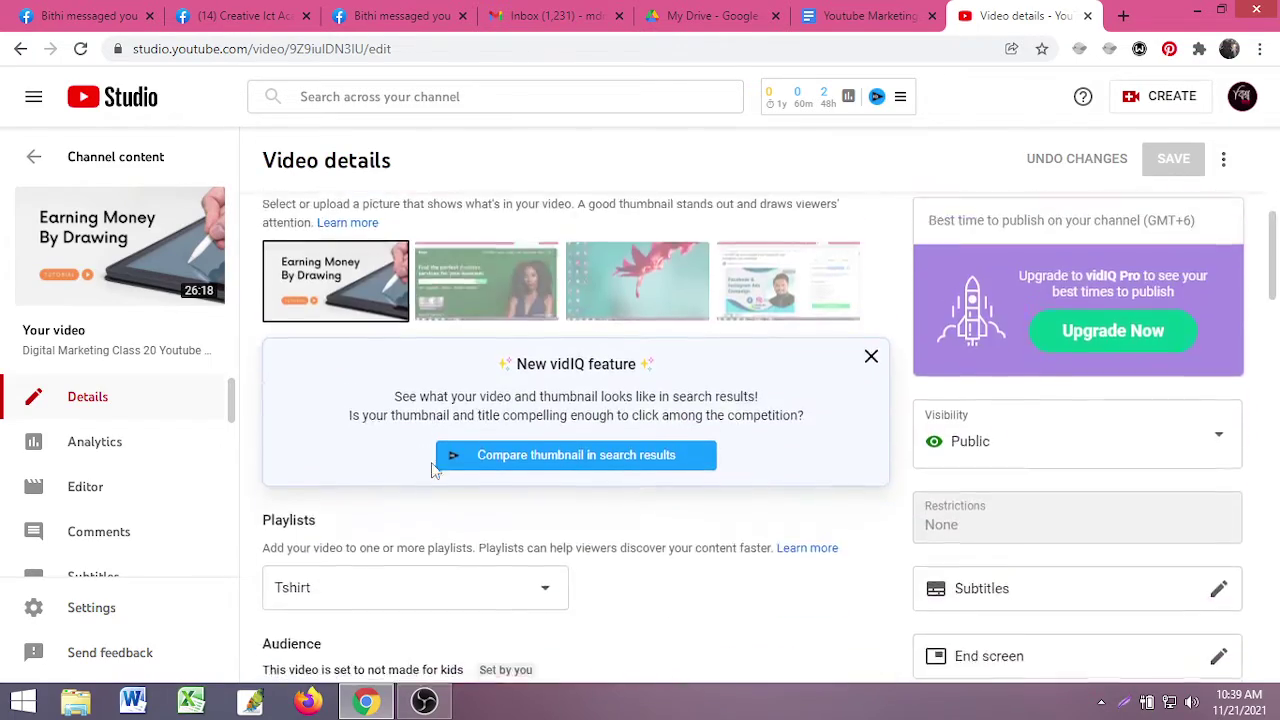
scroll(432, 467, "down", 8)
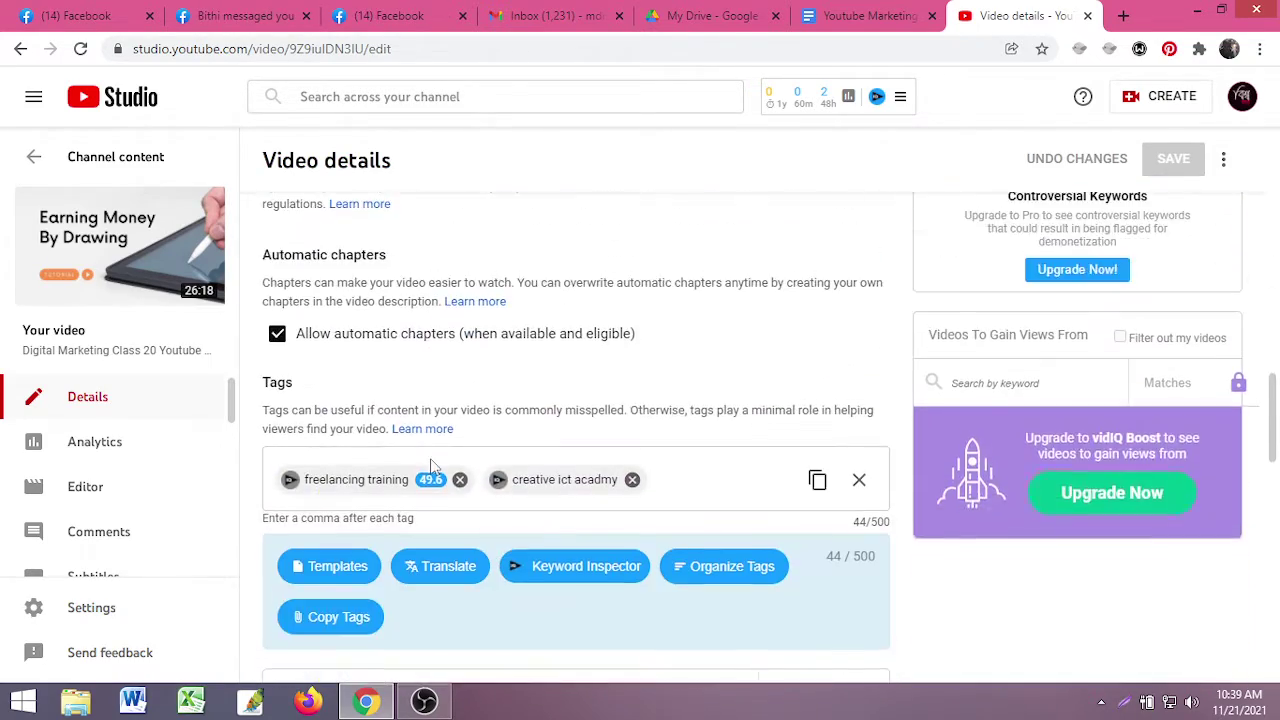
scroll(432, 467, "up", 2)
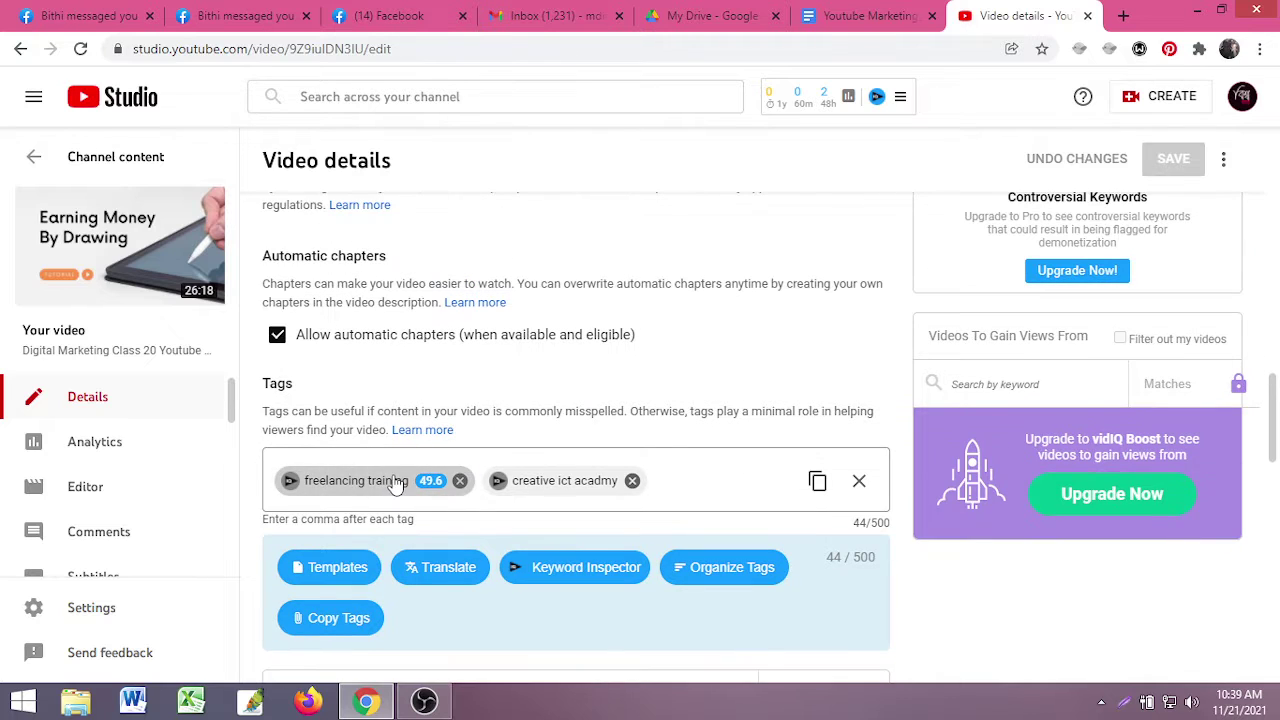
mouse_move(430, 481)
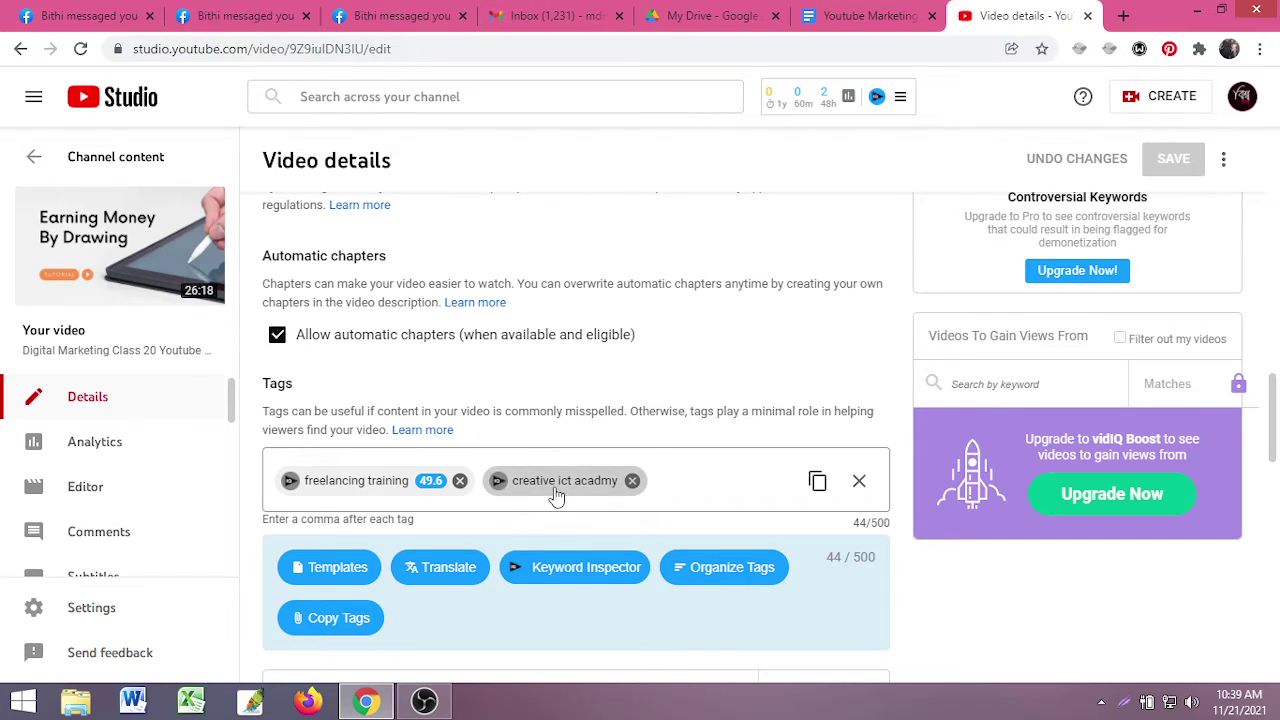
- Delete the 'freelancing training' and 'creative ict acadmy' tag chips, leaving the Tags box at 0/500
left_click(460, 480)
left_click(424, 481)
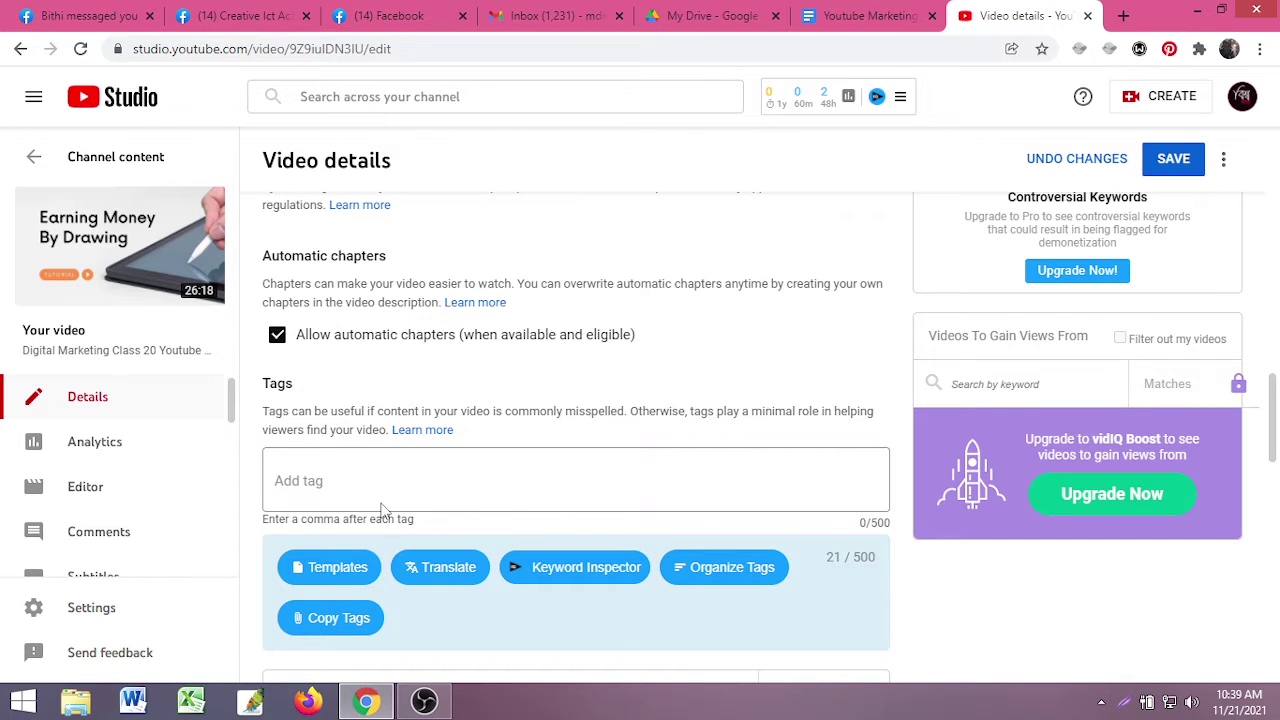
scroll(430, 530, "up", 10)
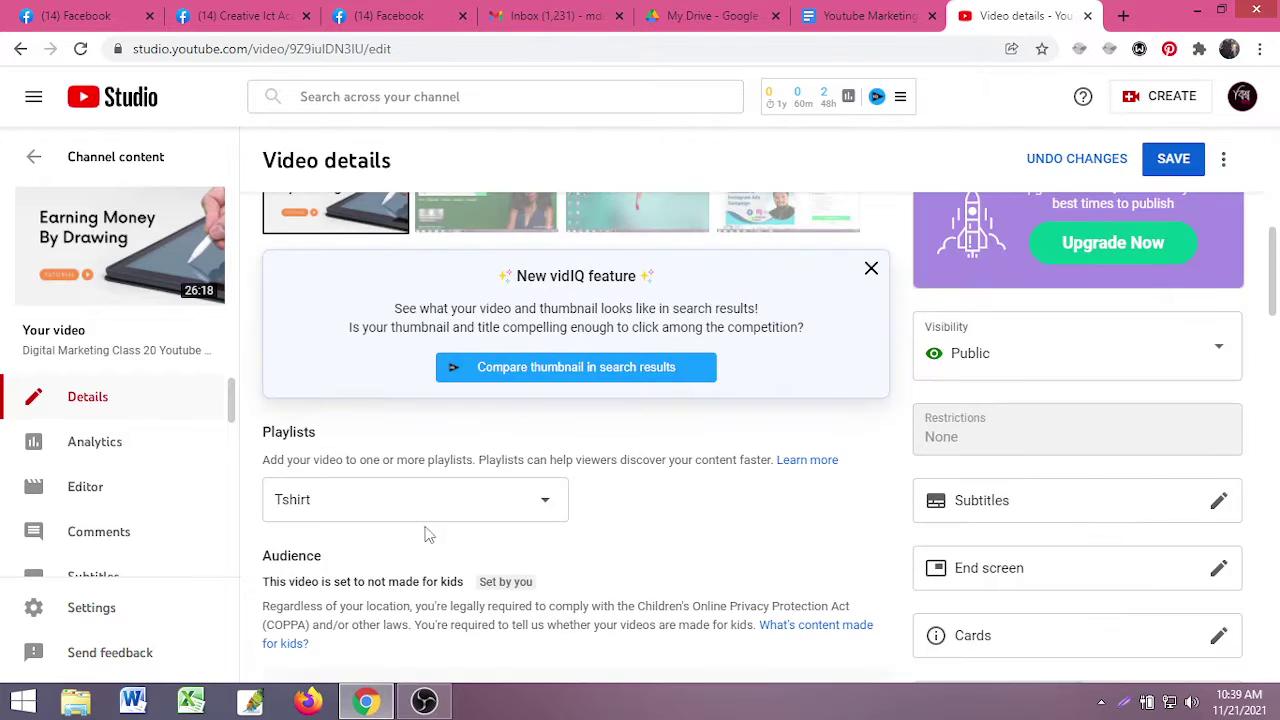
scroll(430, 510, "down", 10)
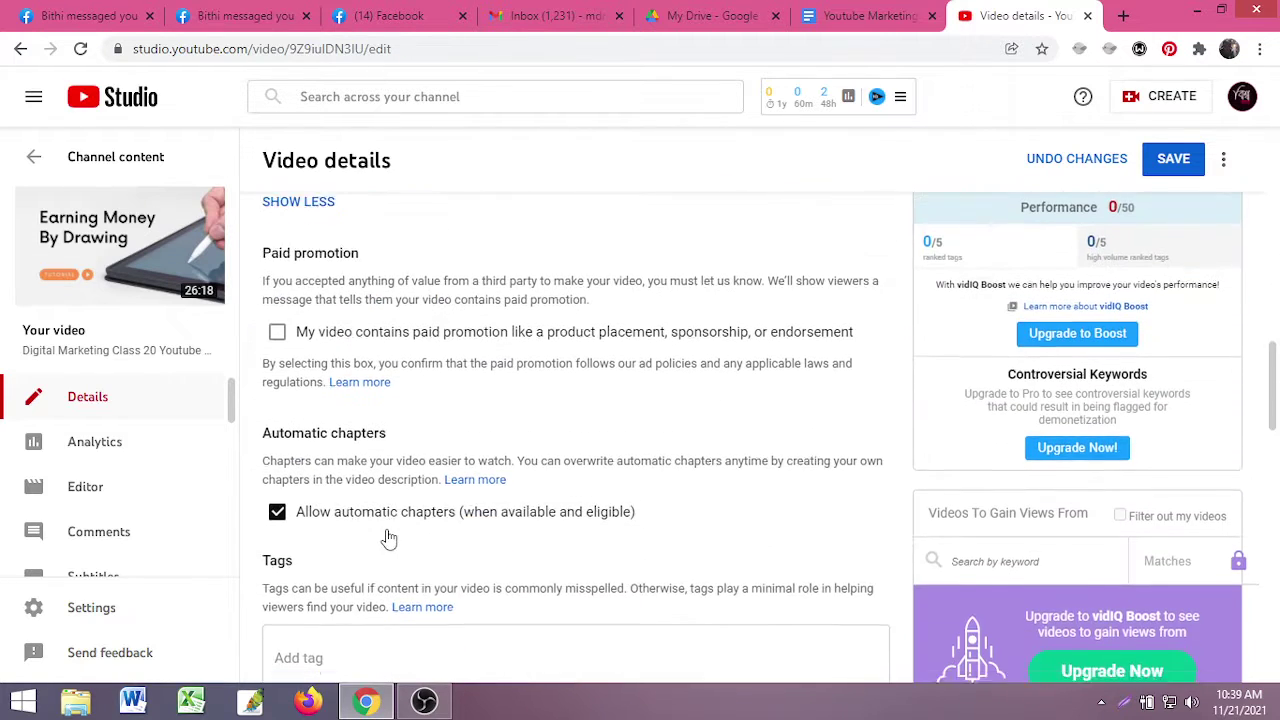
left_click(365, 393)
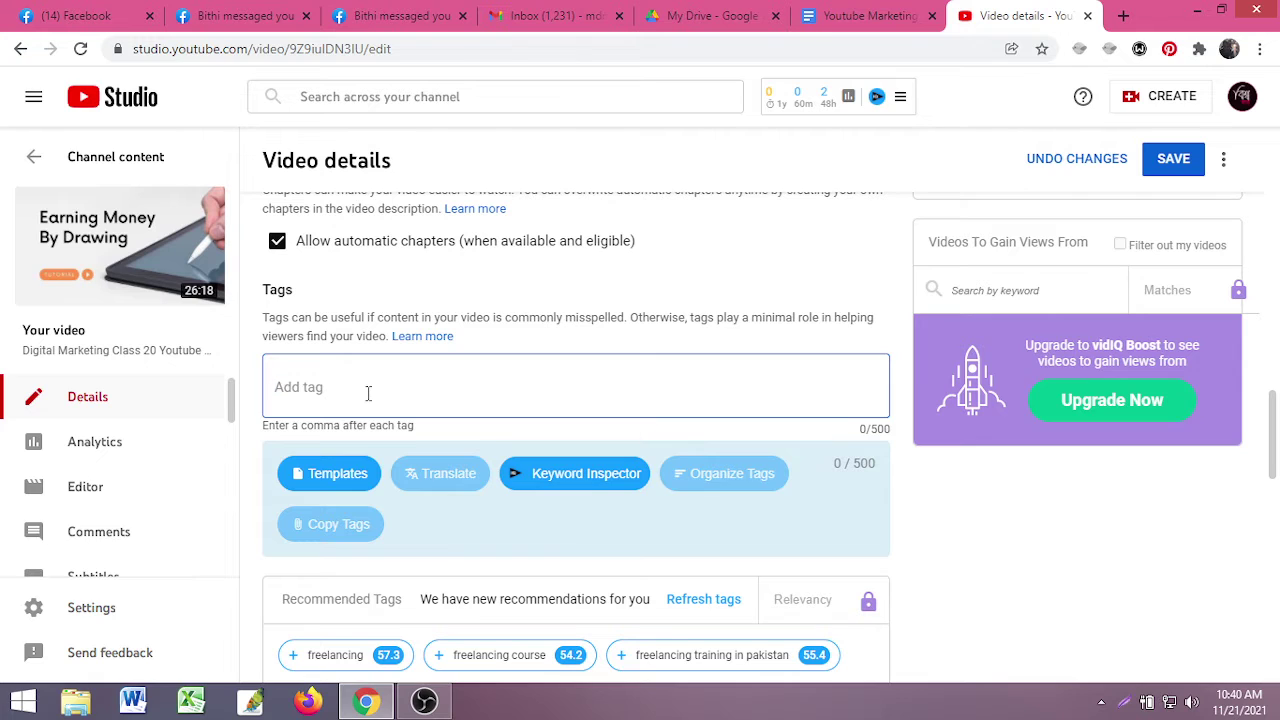
type("Digital")
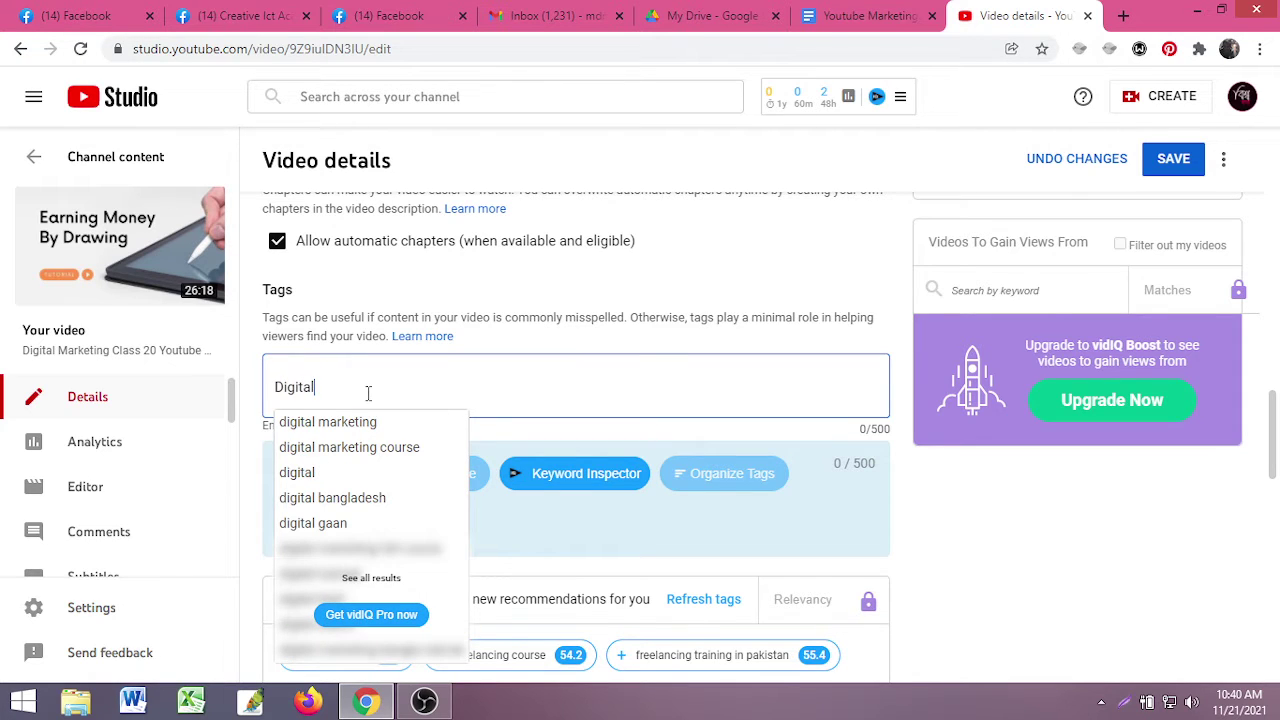
key("Down")
key("Down")
key("Up")
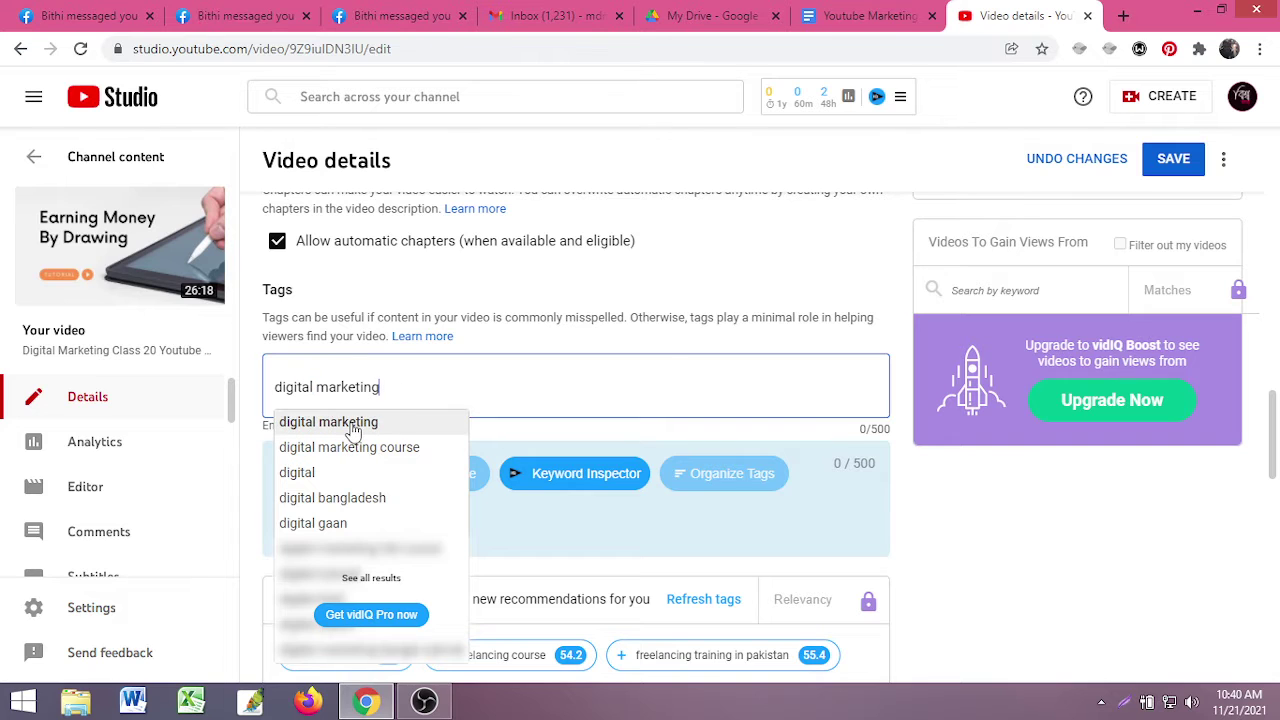
left_click(352, 426)
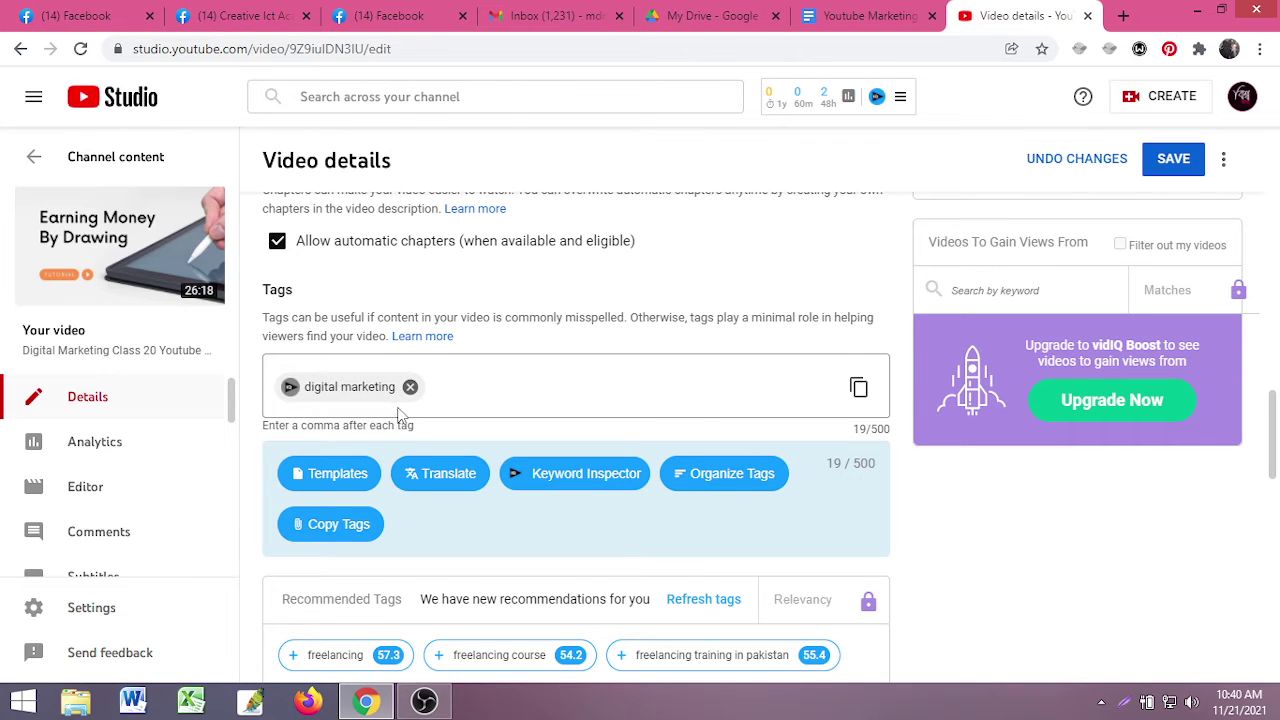
scroll(390, 429, "down", 2)
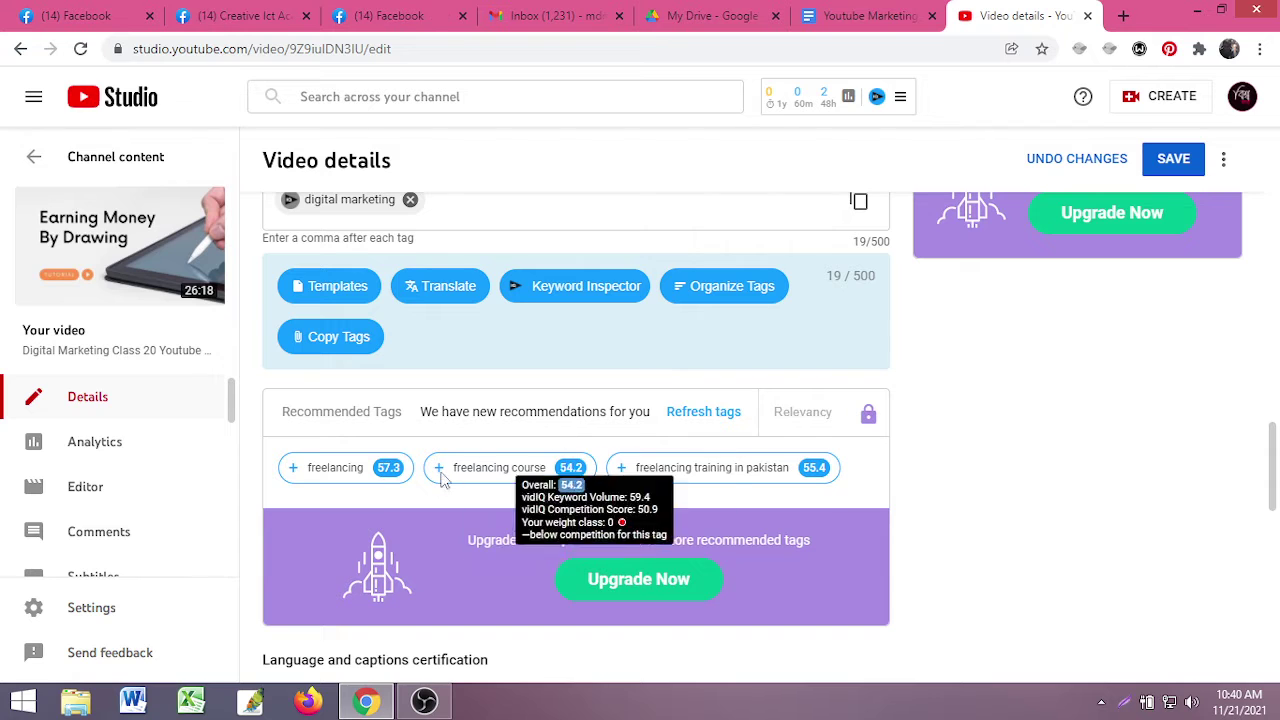
mouse_move(511, 478)
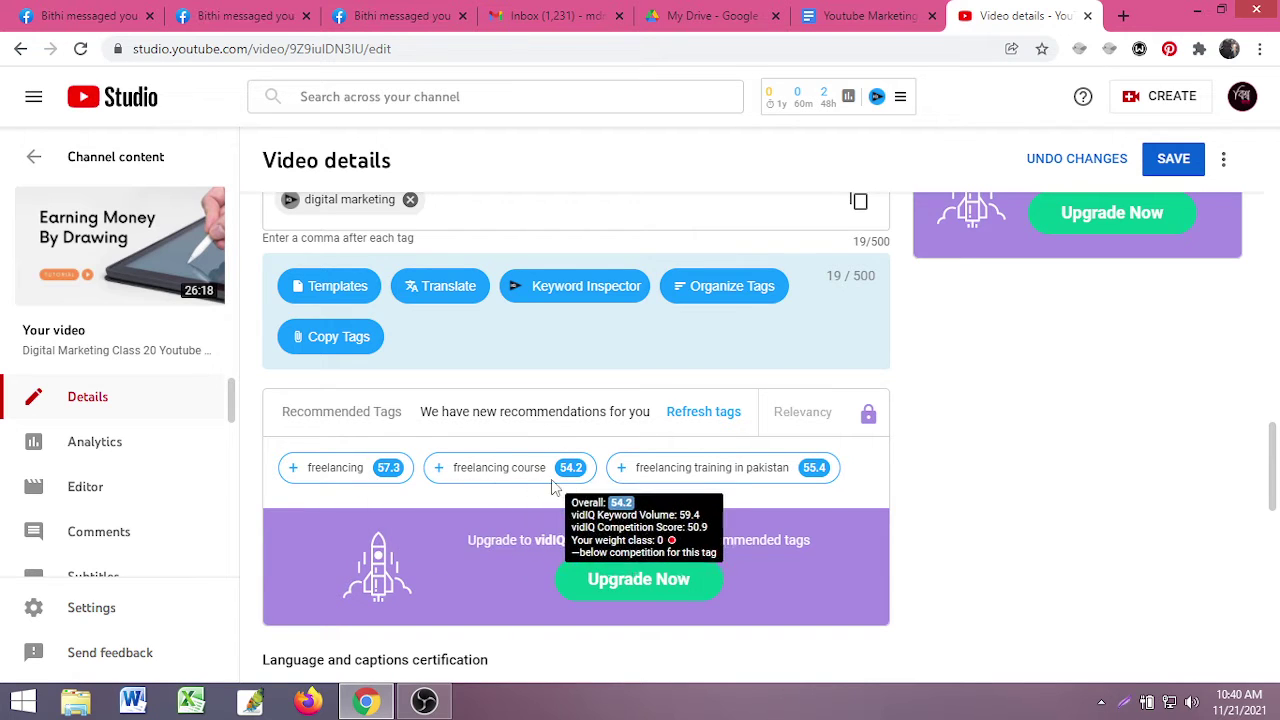
mouse_move(730, 481)
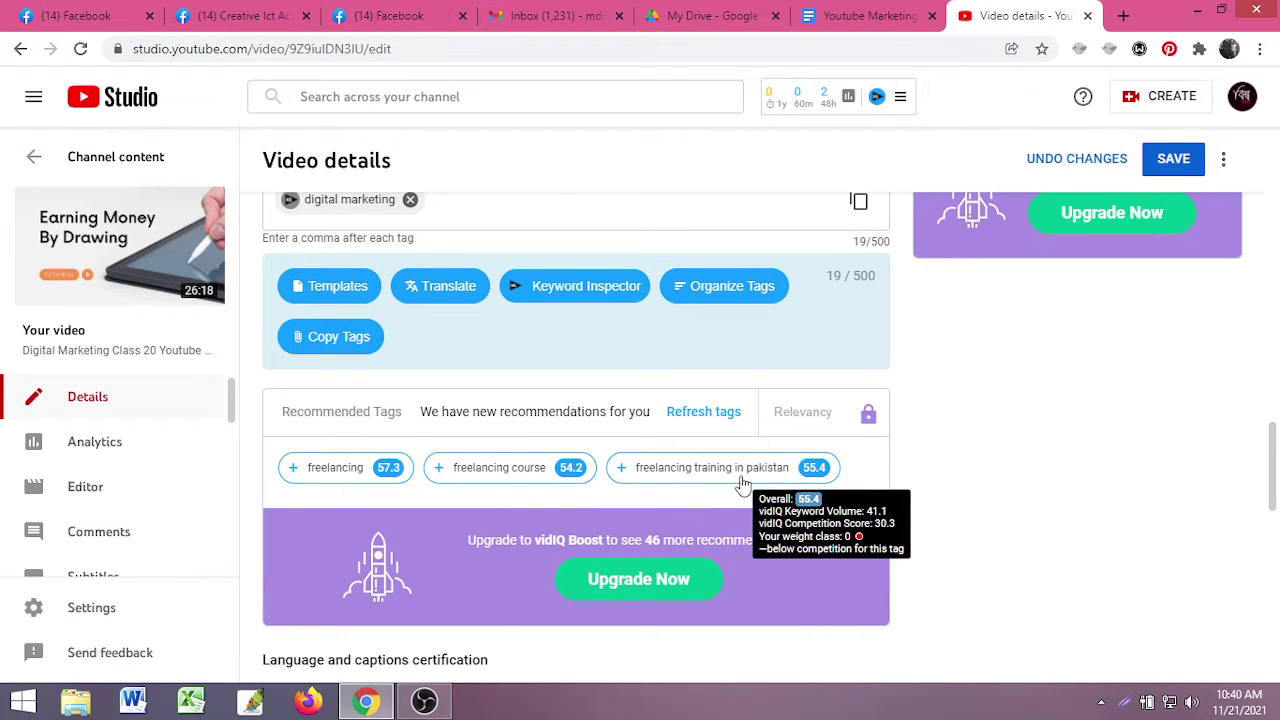
scroll(513, 568, "up", 4)
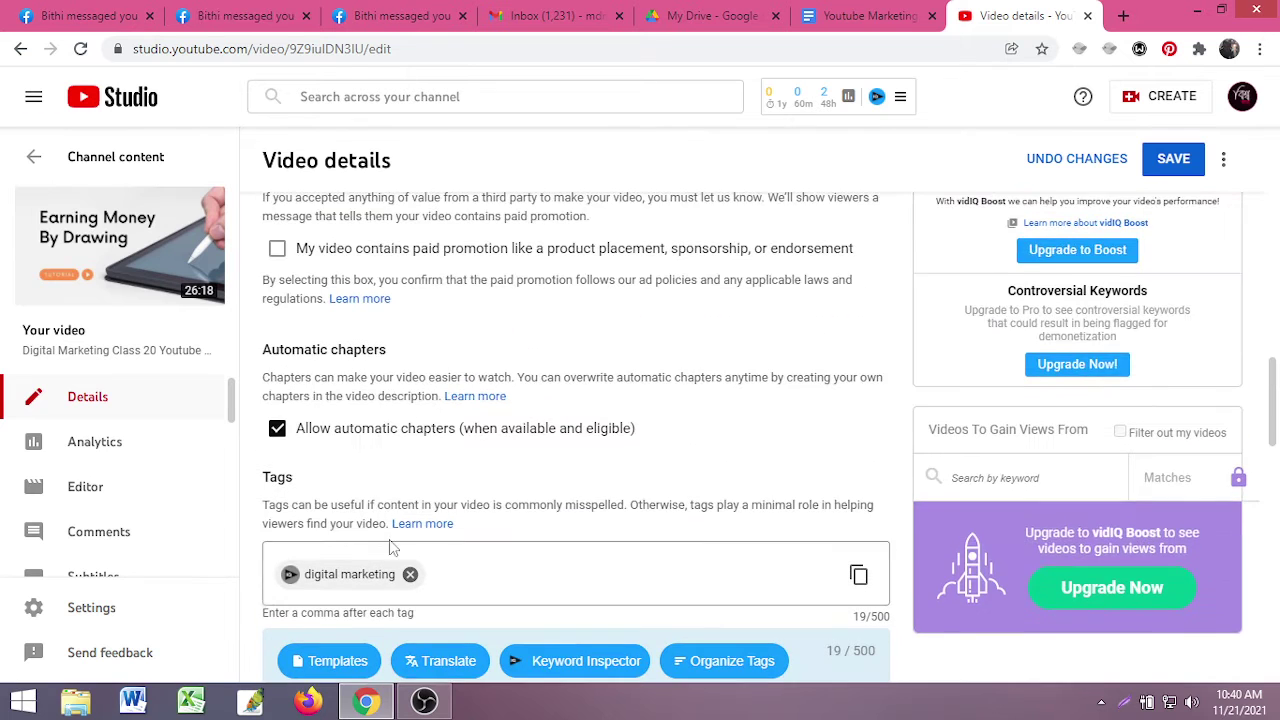
scroll(513, 568, "down", 4)
mouse_move(328, 478)
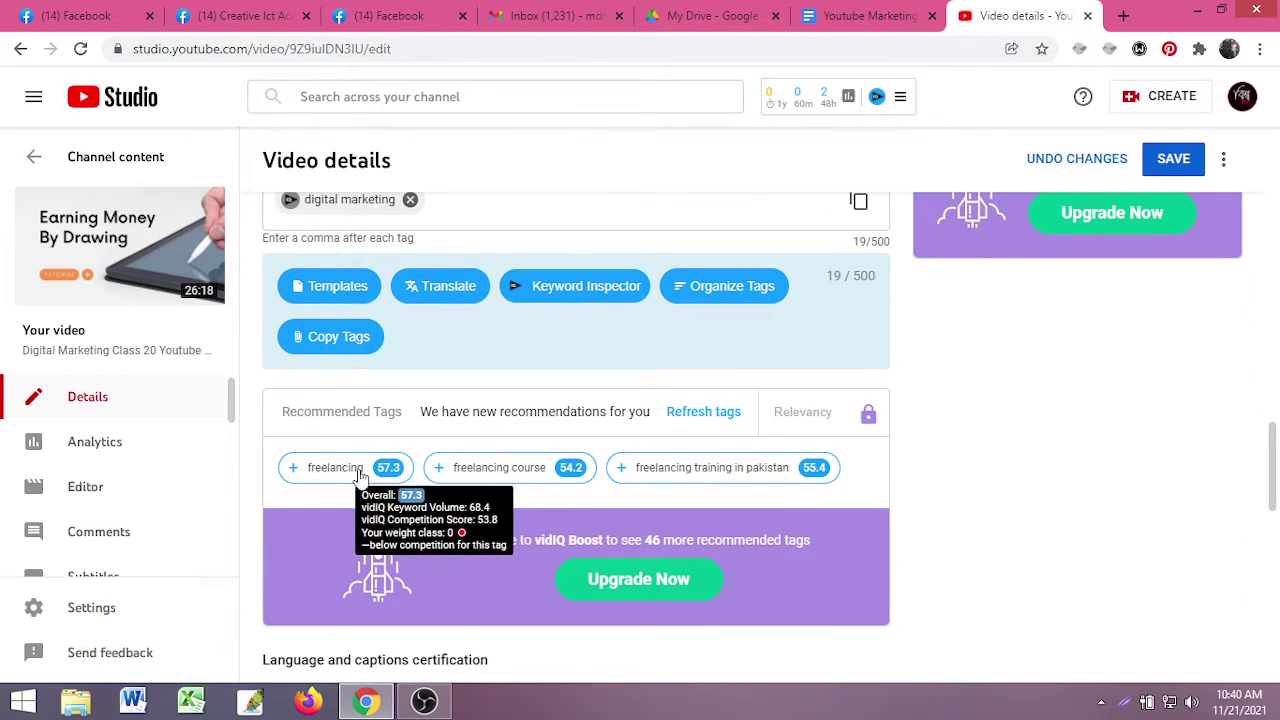
scroll(328, 478, "up", 2)
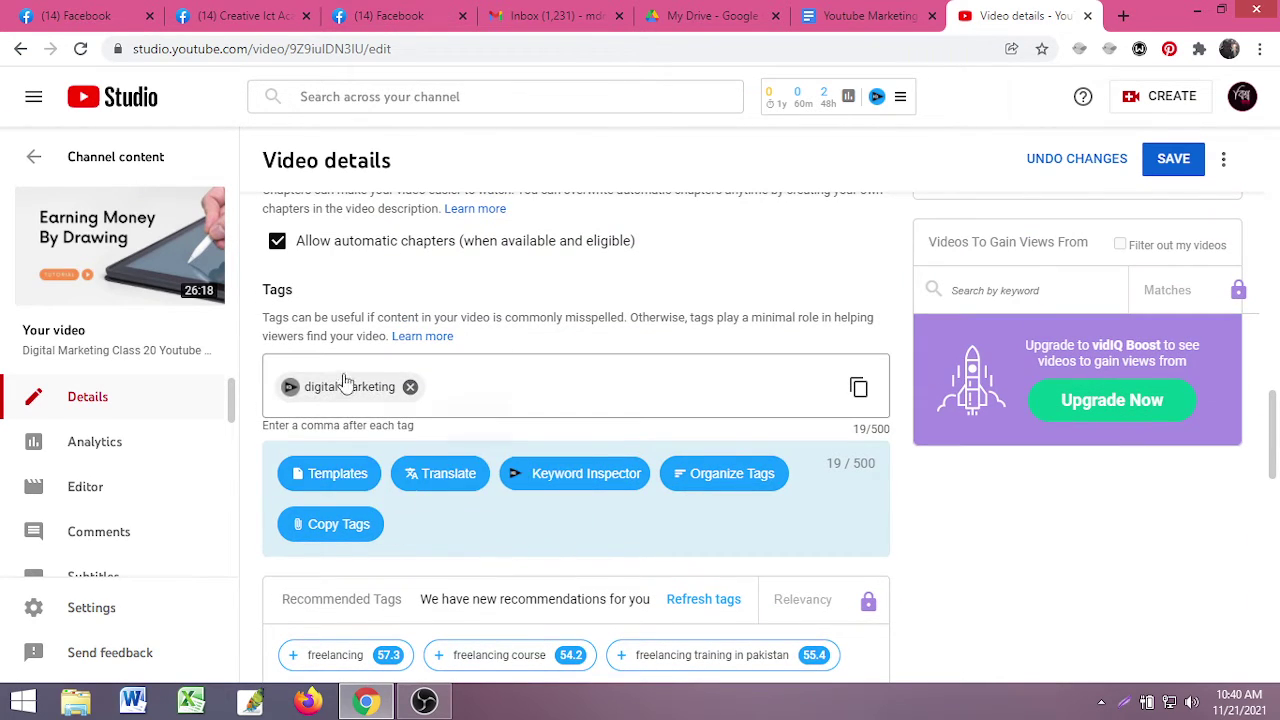
- Review vidIQ Keyword Inspector for 'digital marketing': score 68/100, 1,174,493 volume, Medium competition
left_click(290, 387)
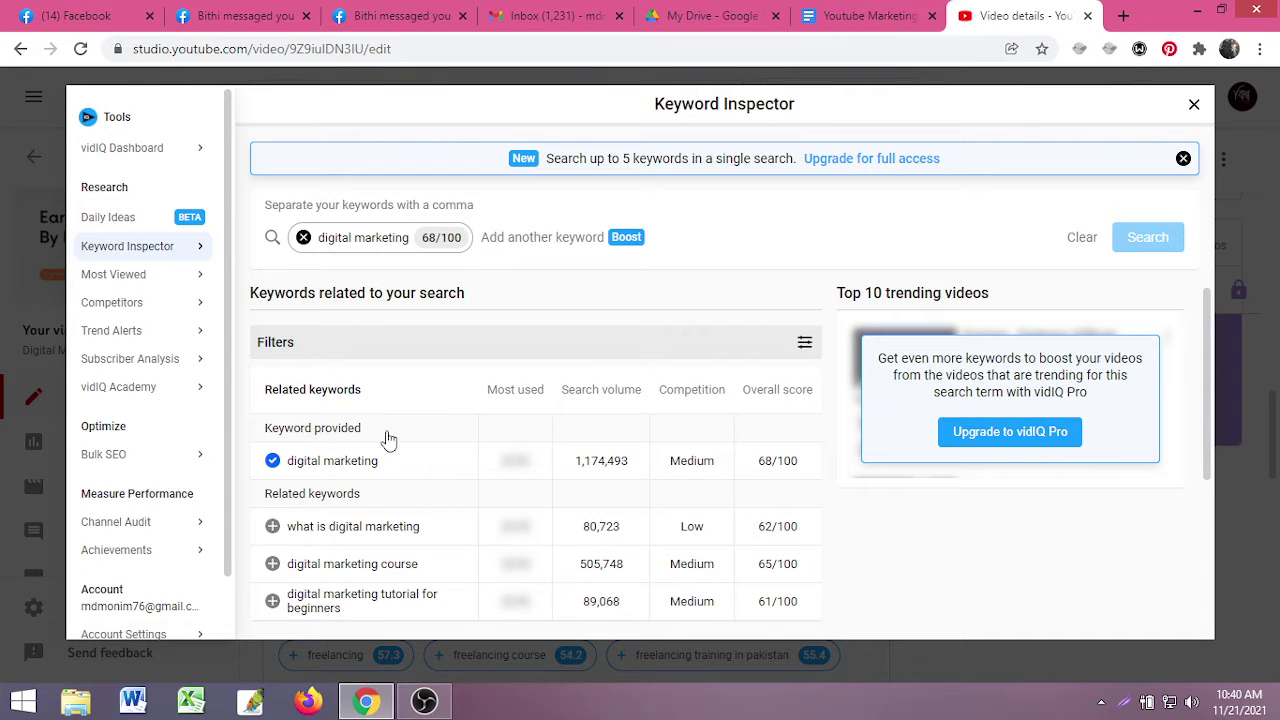
scroll(334, 531, "down", 1)
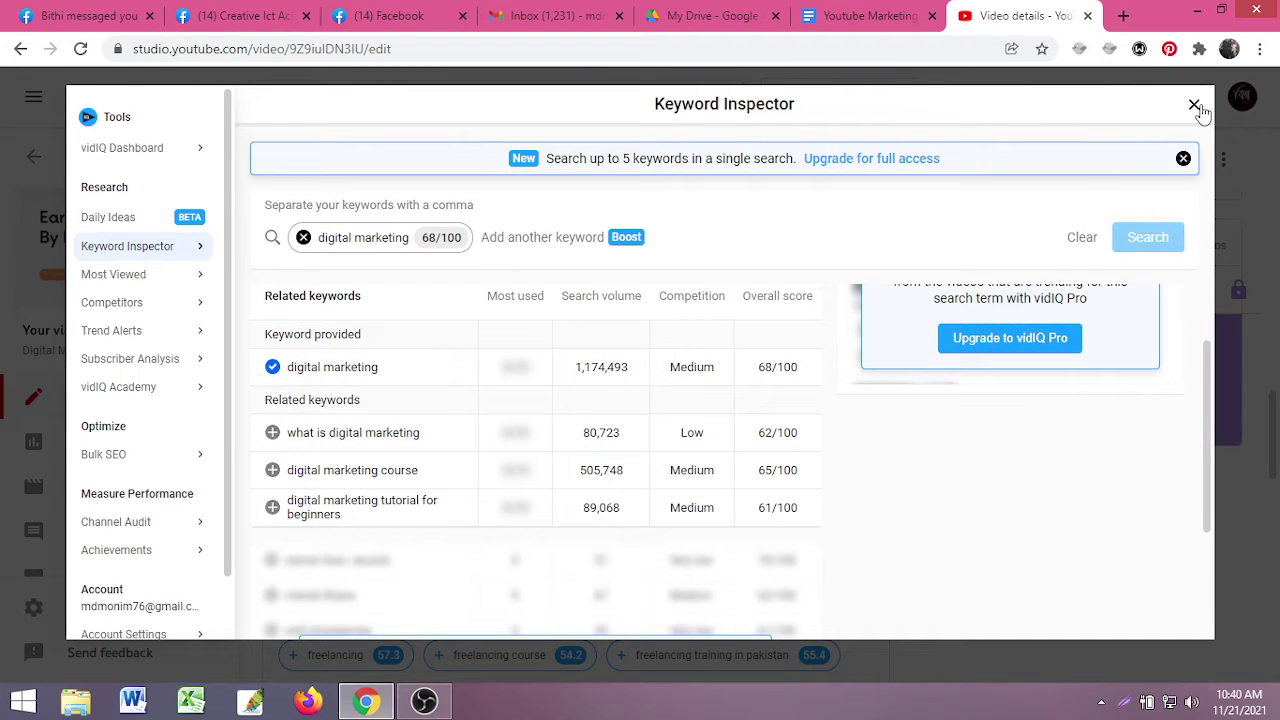
left_click(1194, 104)
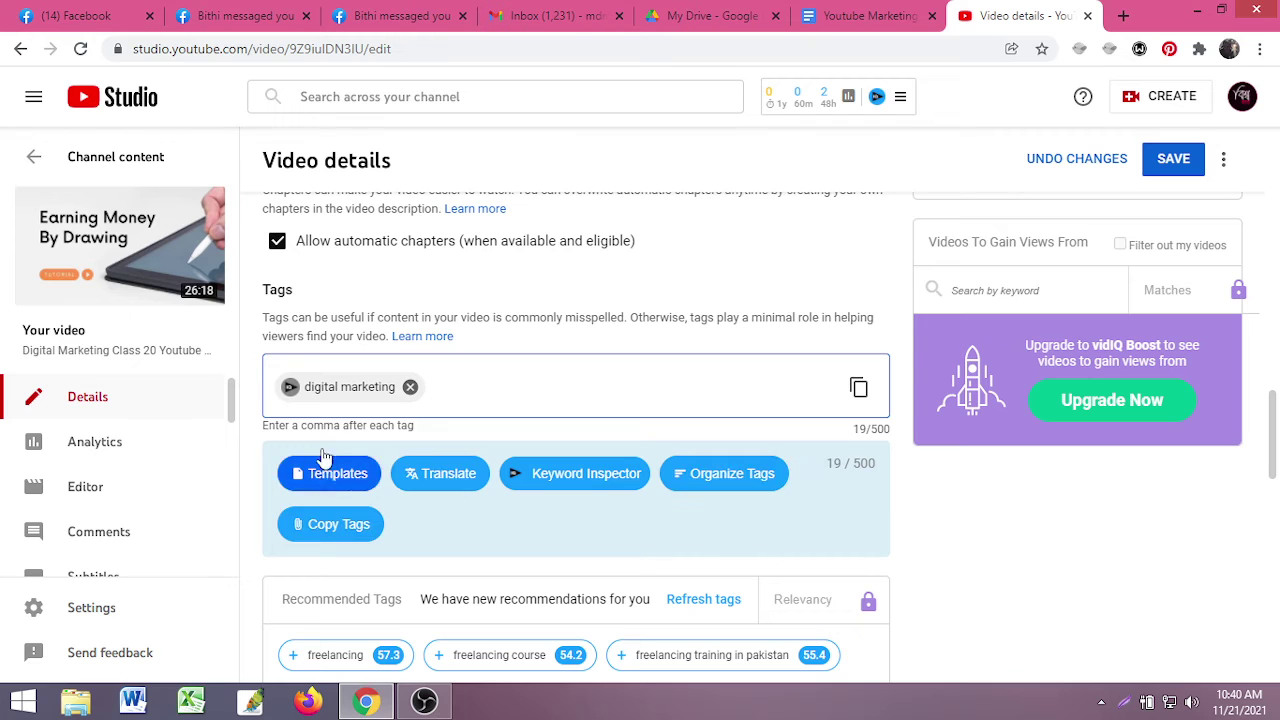
left_click(290, 388)
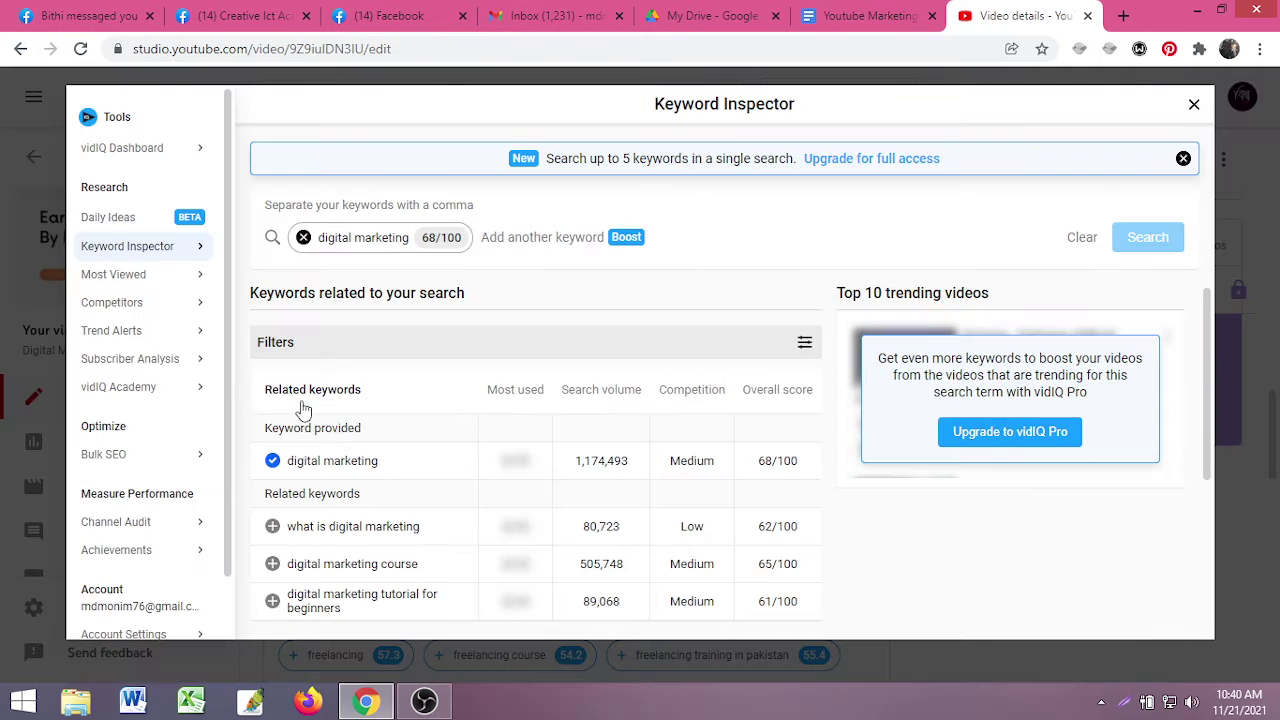
scroll(376, 468, "down", 1)
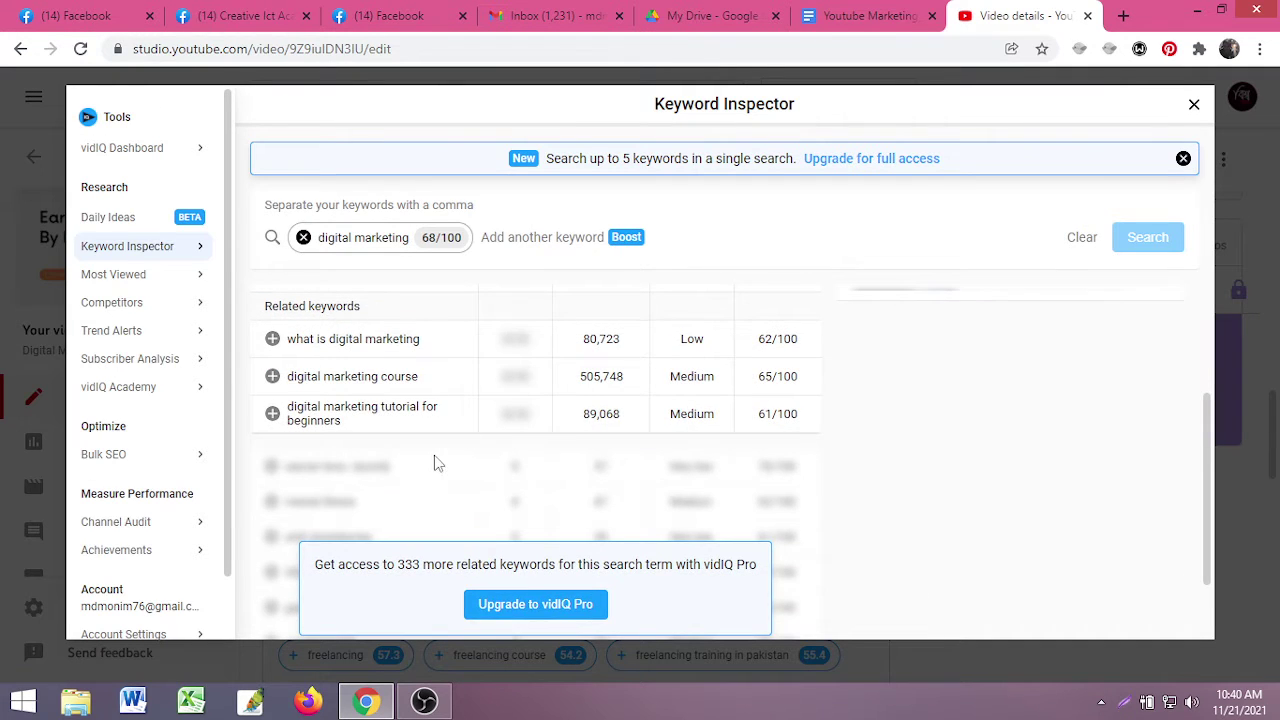
scroll(434, 463, "down", 1)
scroll(410, 458, "up", 2)
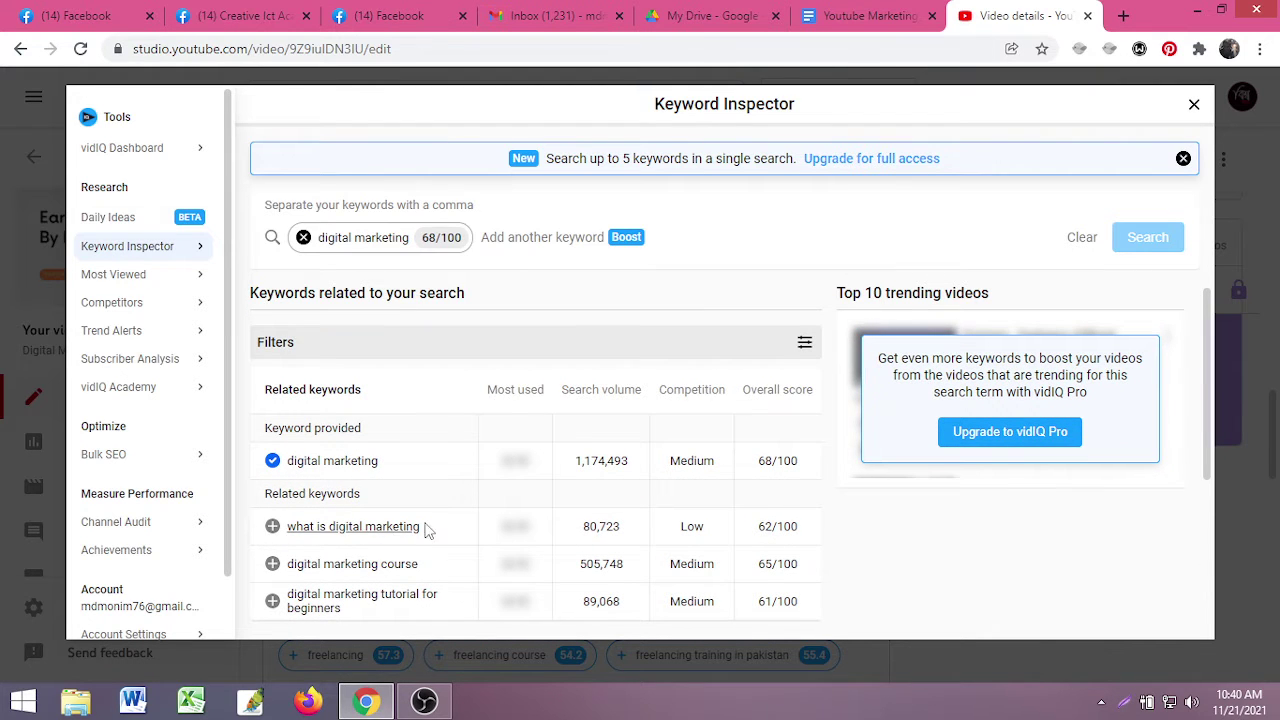
scroll(388, 541, "down", 2)
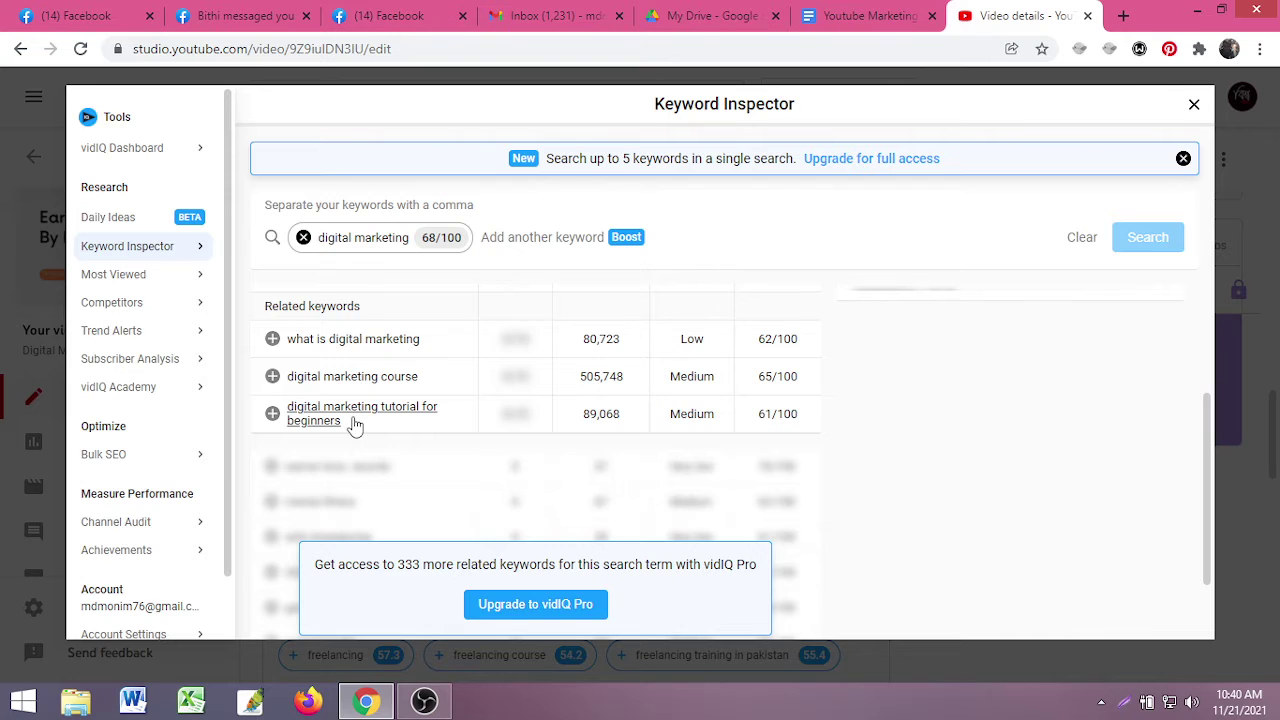
scroll(355, 427, "up", 2)
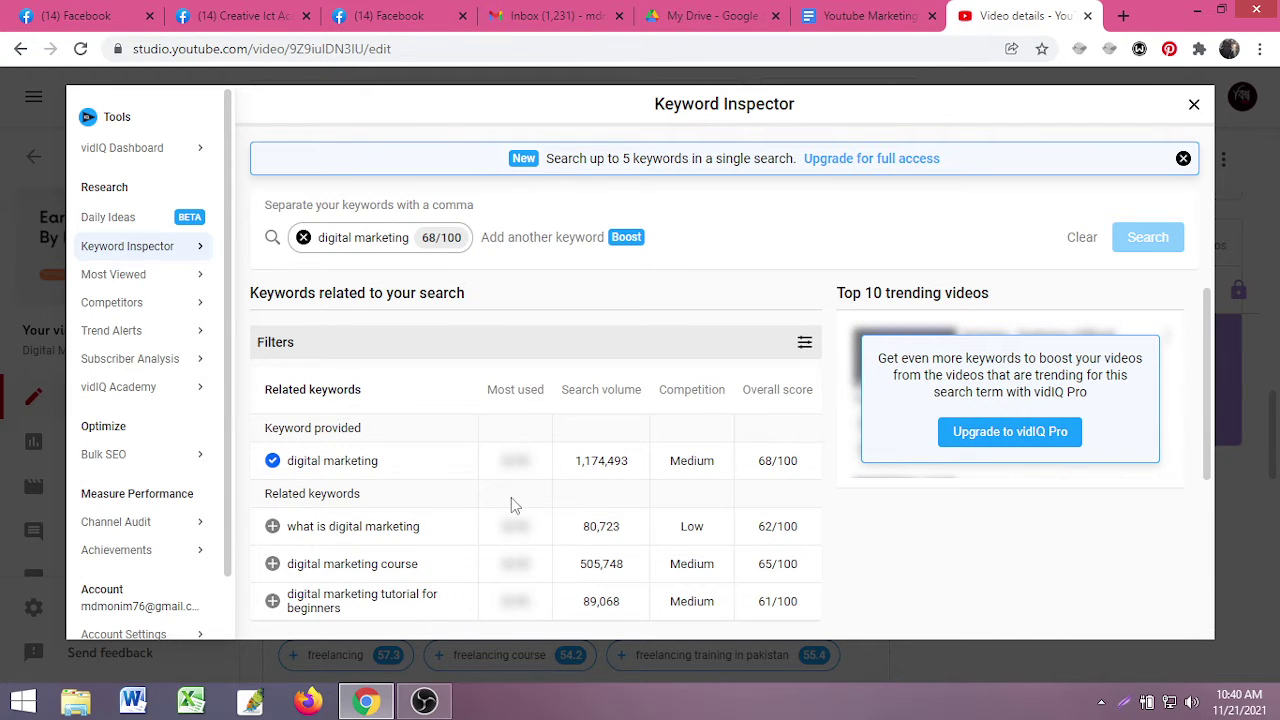
scroll(511, 497, "down", 3)
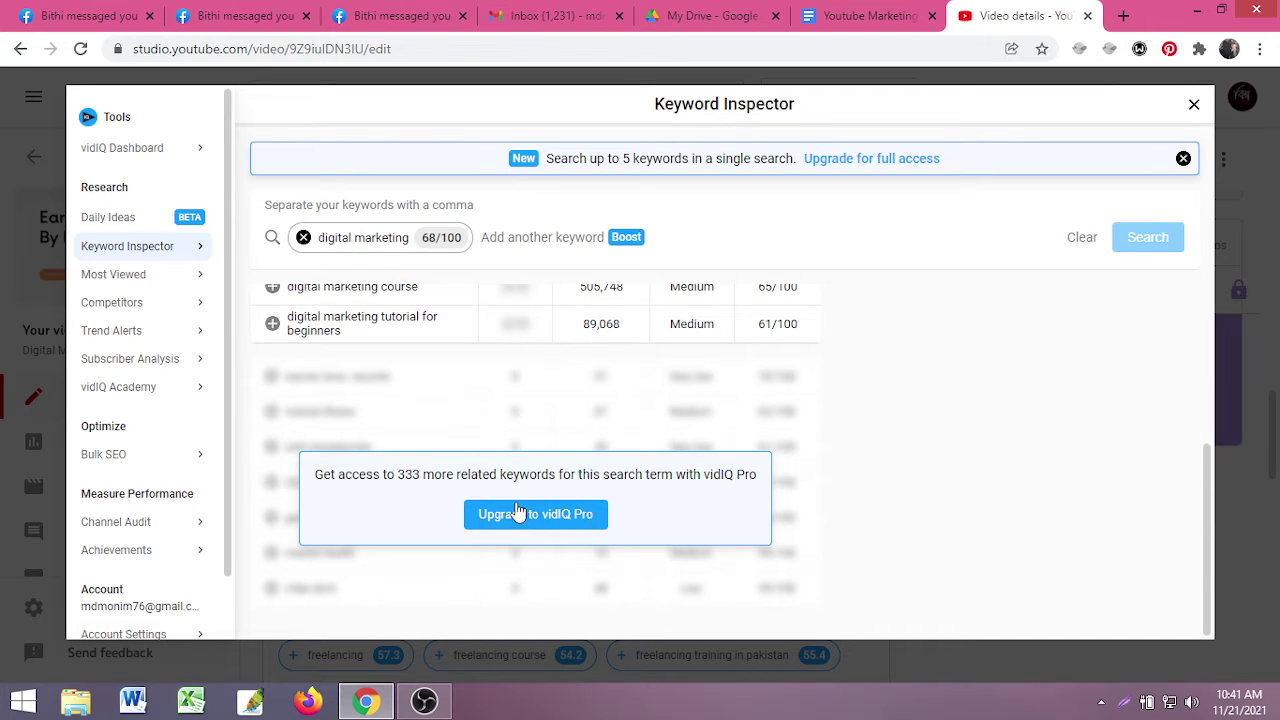
scroll(660, 452, "up", 2)
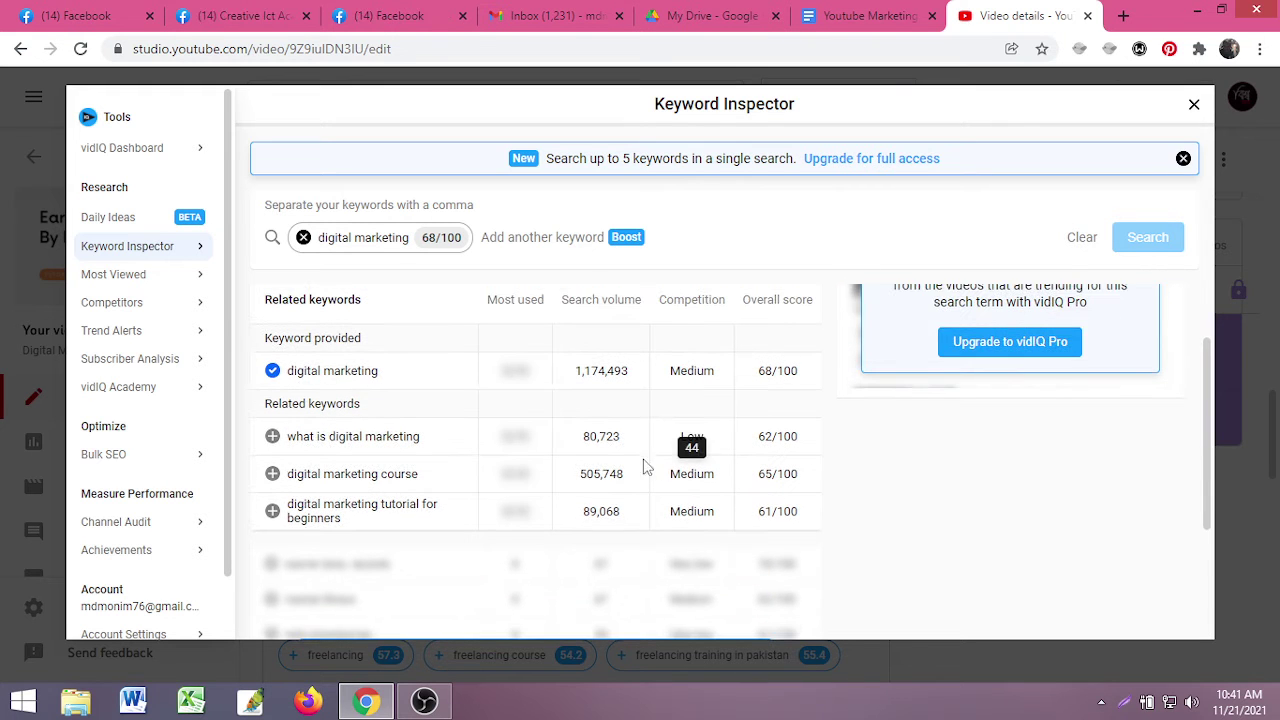
mouse_move(652, 452)
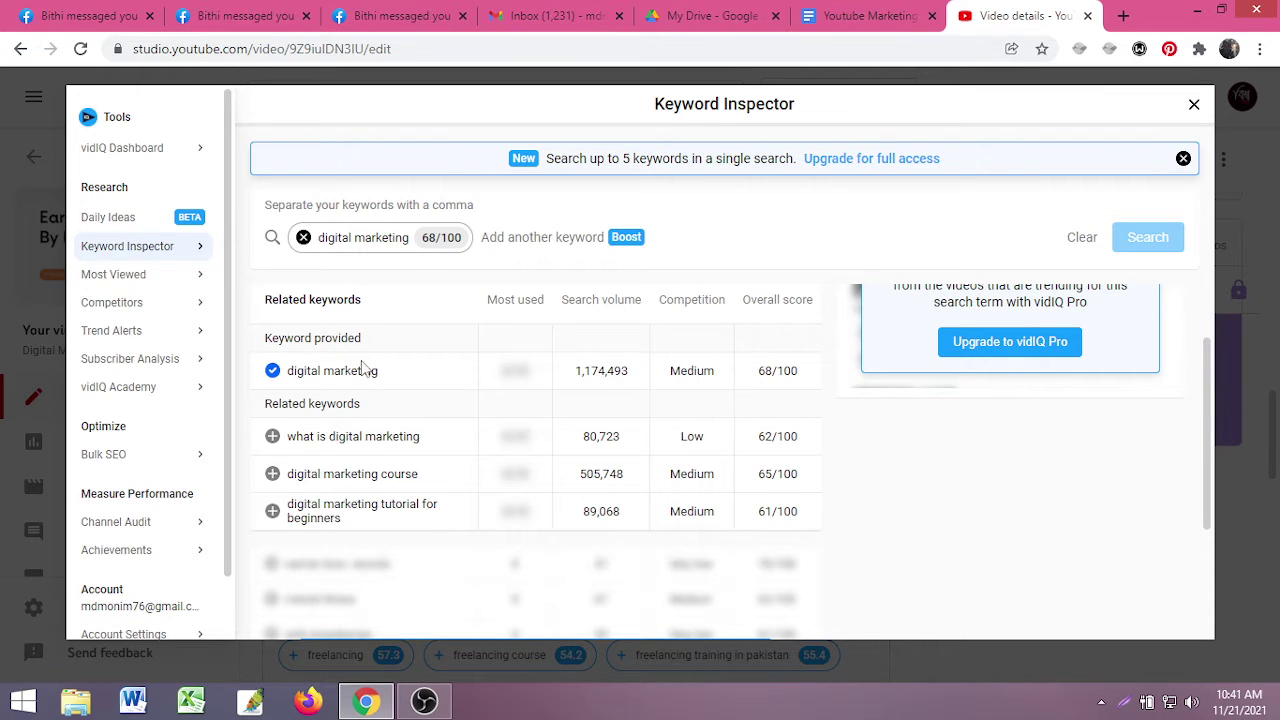
scroll(314, 407, "down", 1)
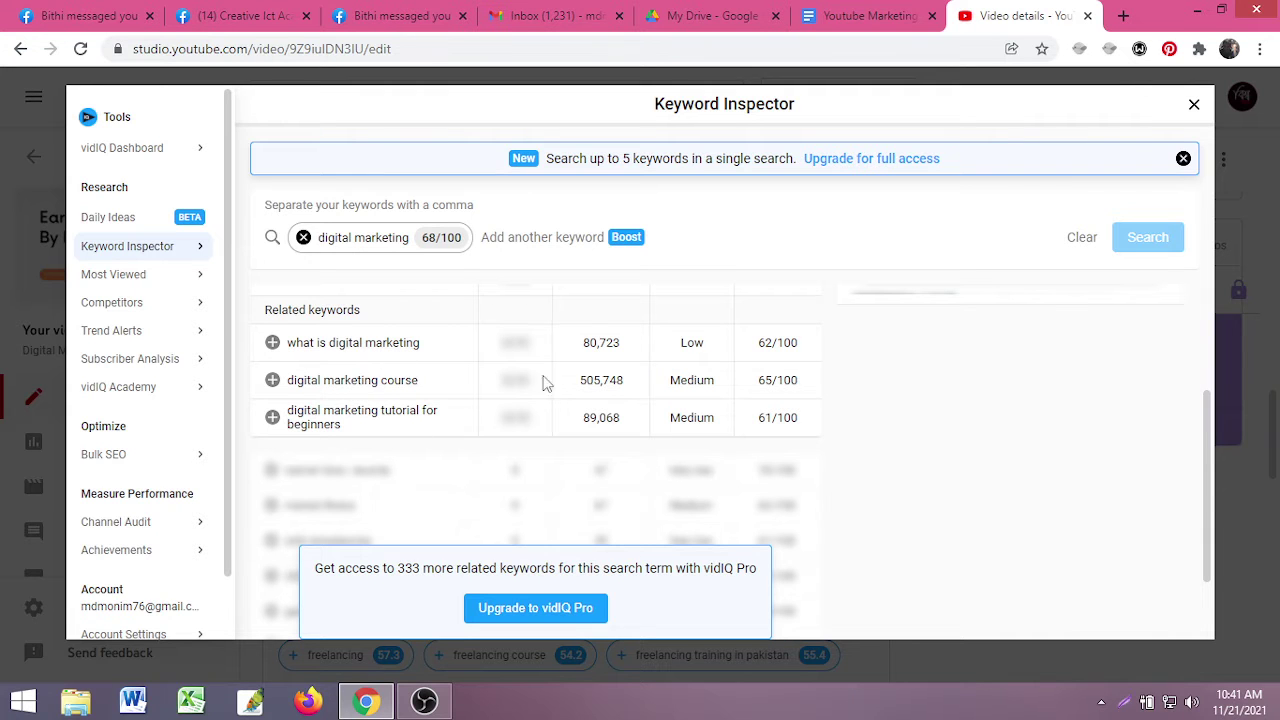
scroll(546, 383, "up", 2)
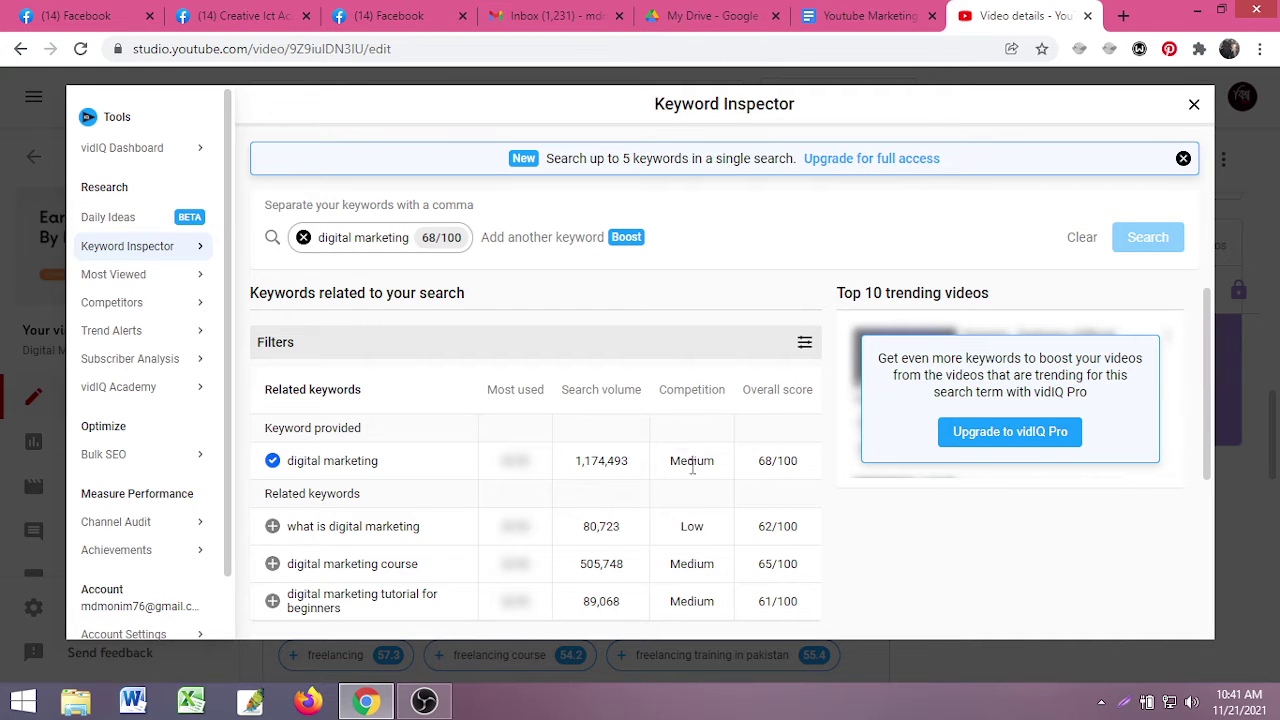
mouse_move(690, 471)
scroll(689, 498, "down", 1)
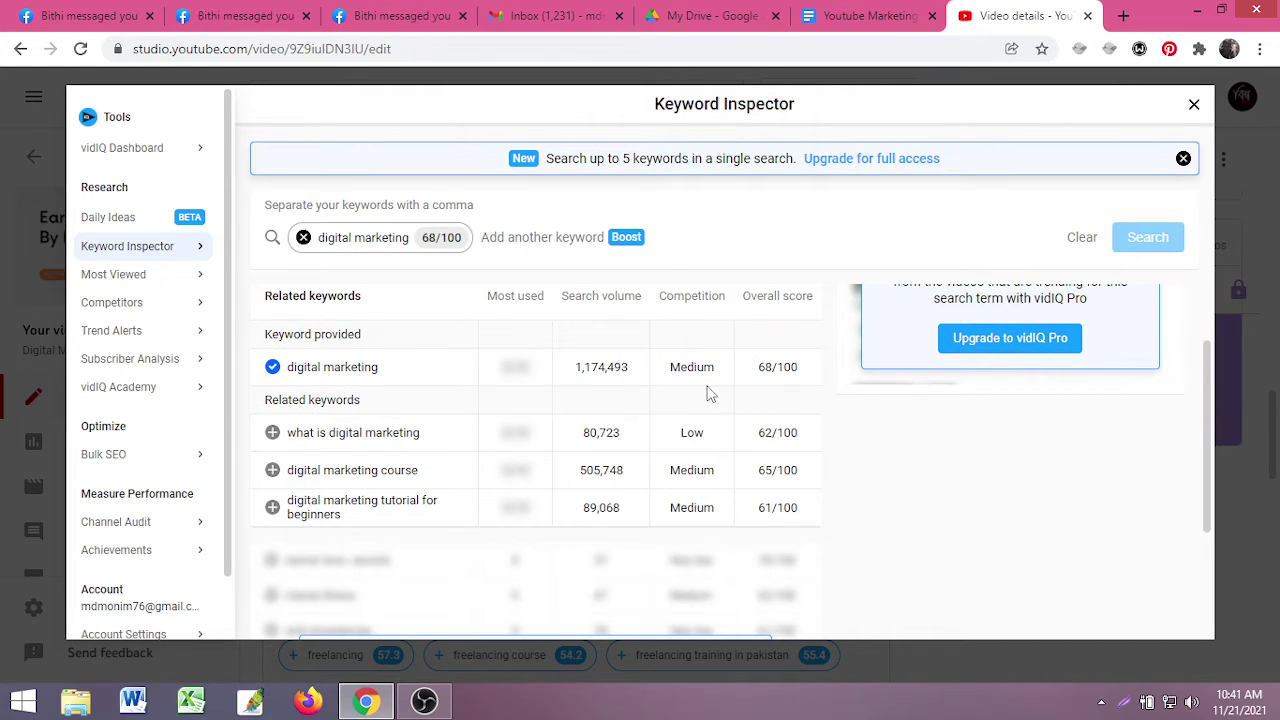
mouse_move(707, 392)
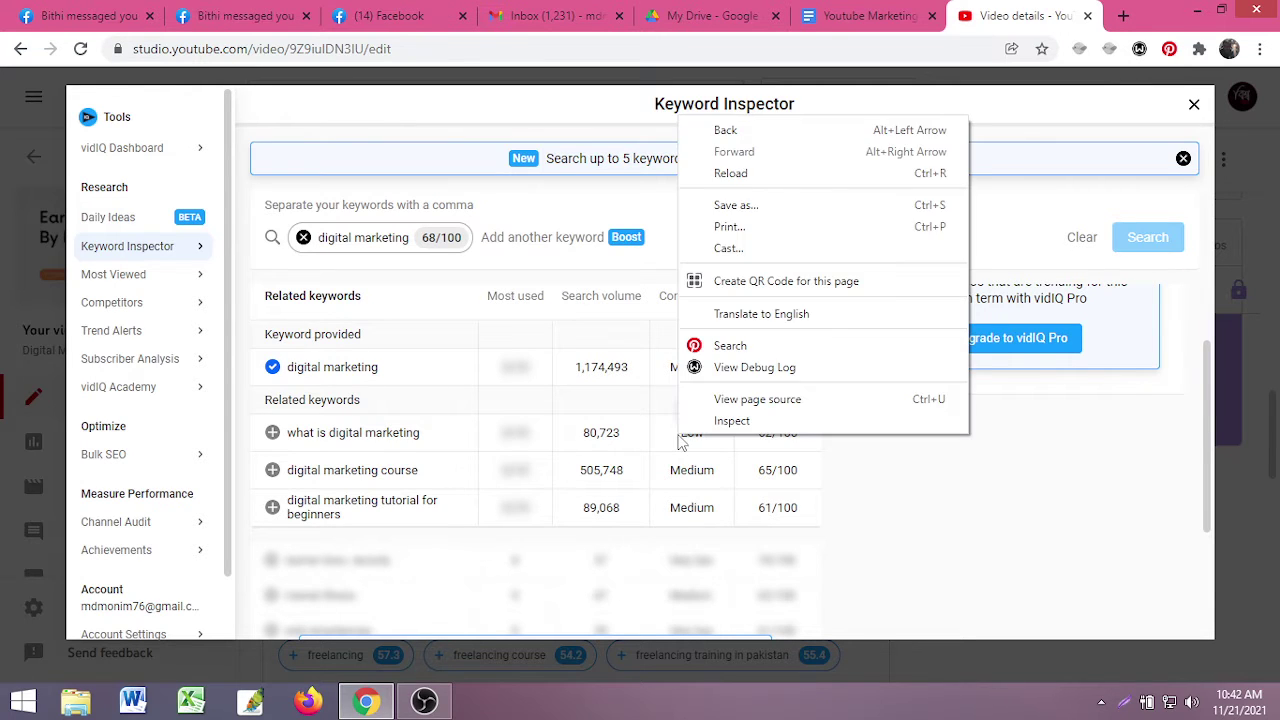
- Add 'digital marketing course', 'what is digital marketing' and 'digital marketing tutorial for beginners' from Keyword Inspector
left_click(676, 441)
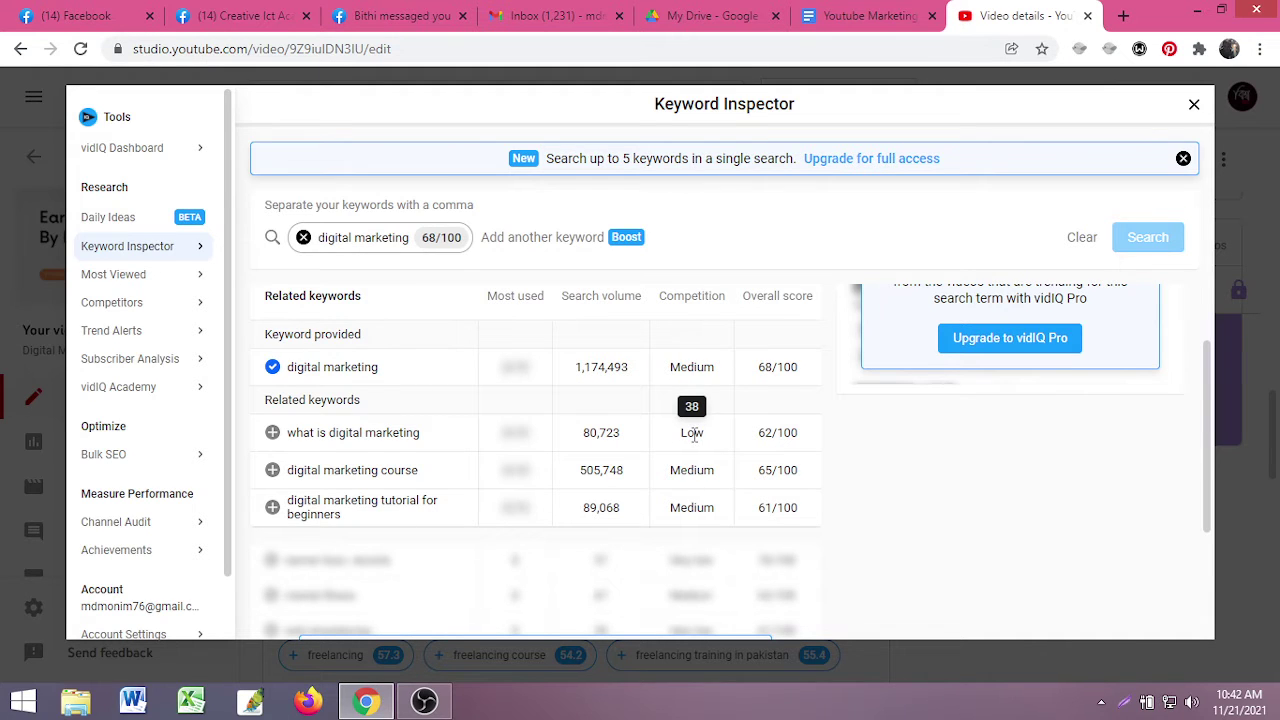
scroll(295, 445, "down", 1)
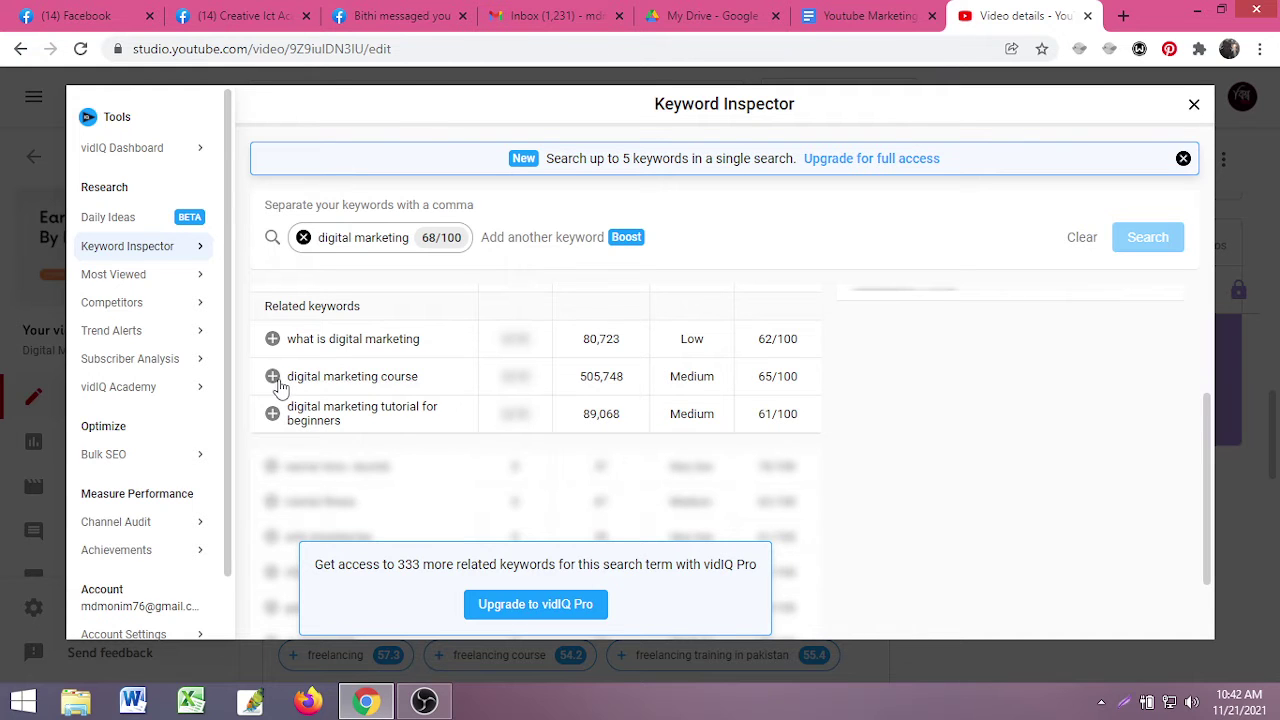
left_click(272, 376)
left_click(272, 340)
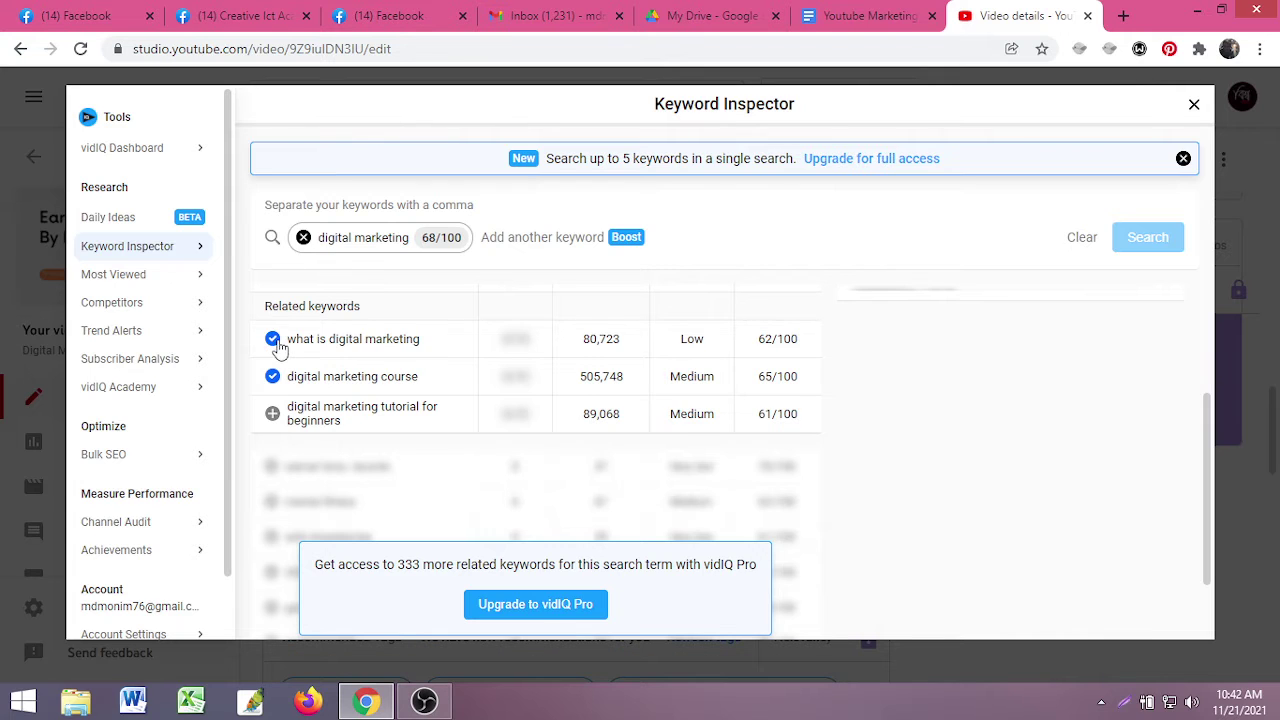
left_click(272, 414)
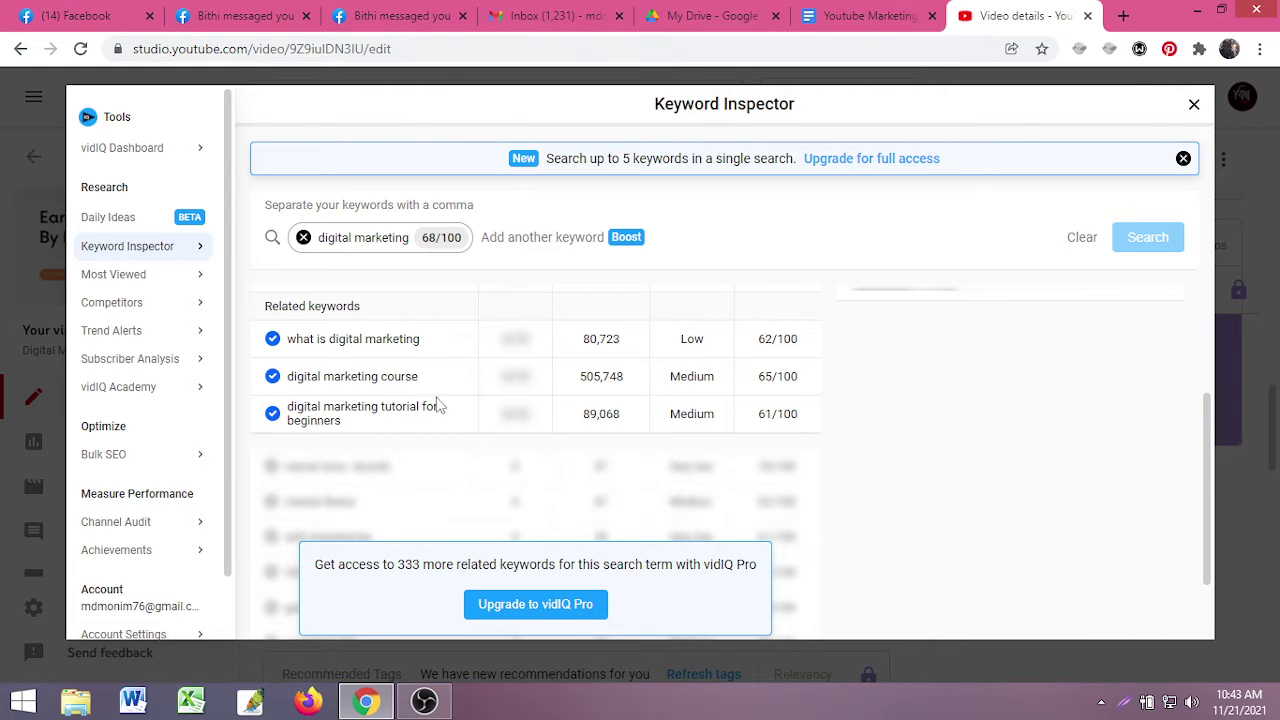
scroll(403, 467, "up", 3)
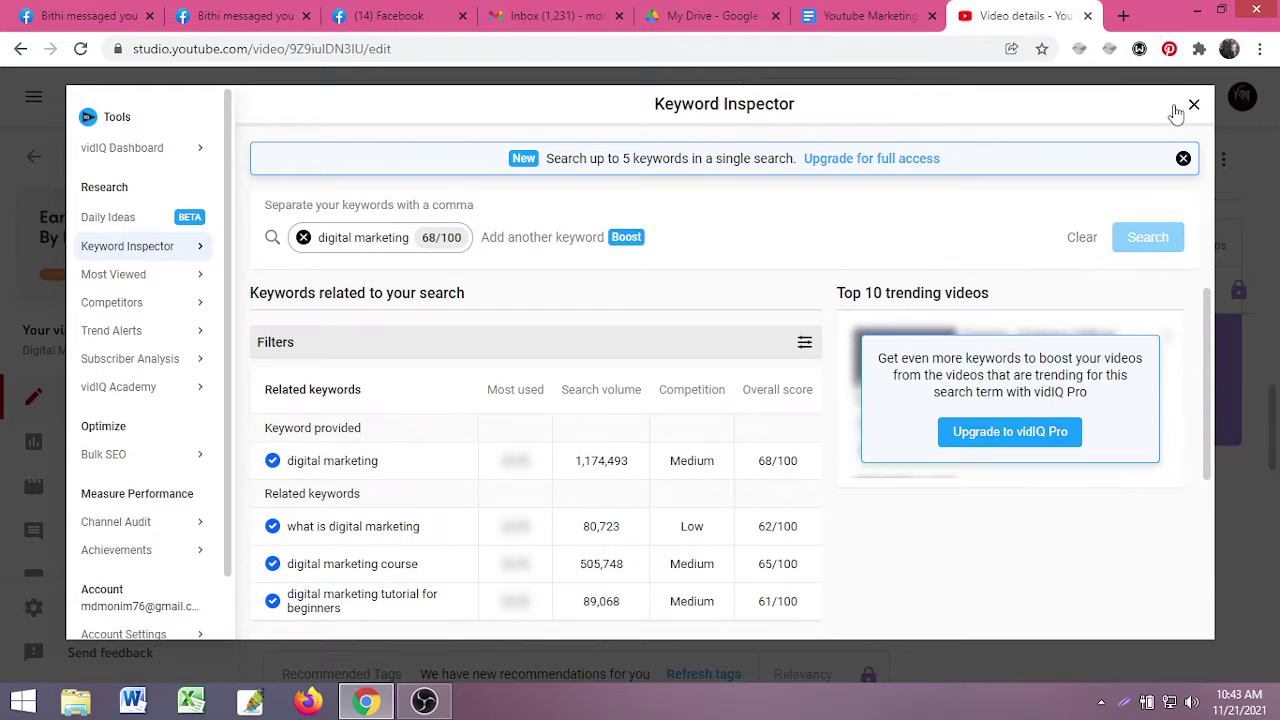
left_click(1193, 105)
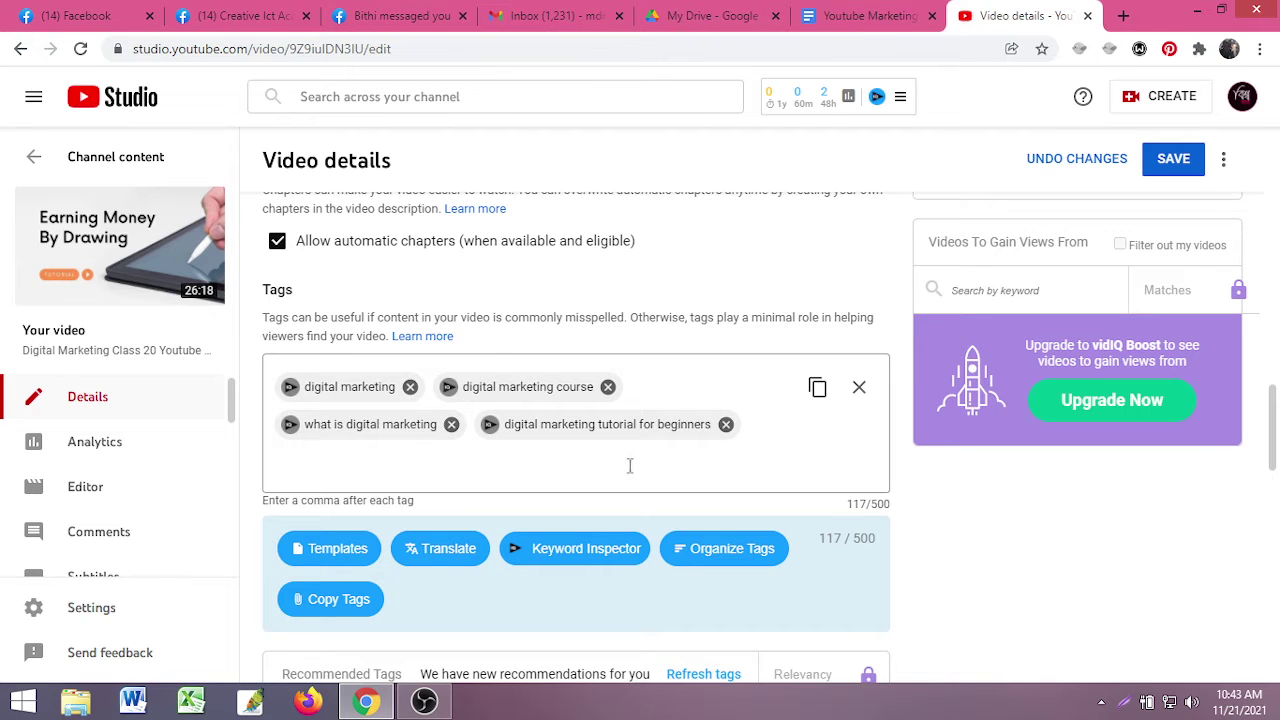
scroll(968, 506, "down", 5)
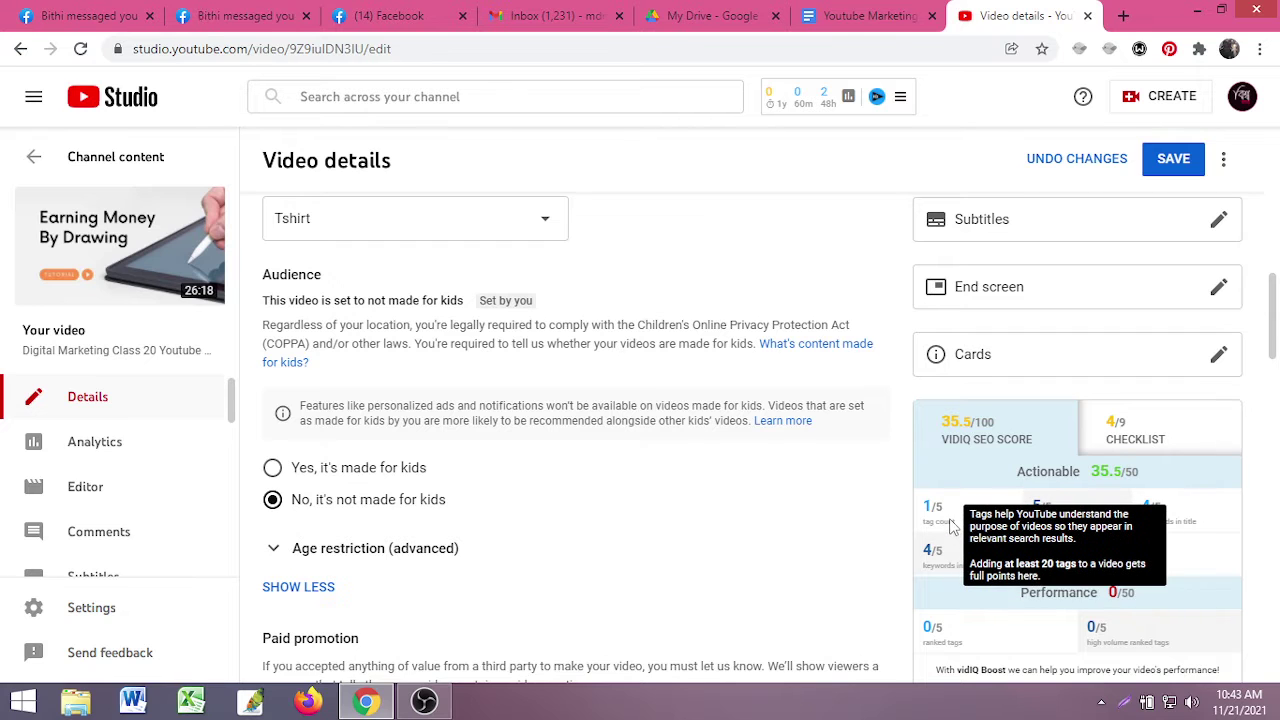
scroll(953, 530, "down", 8)
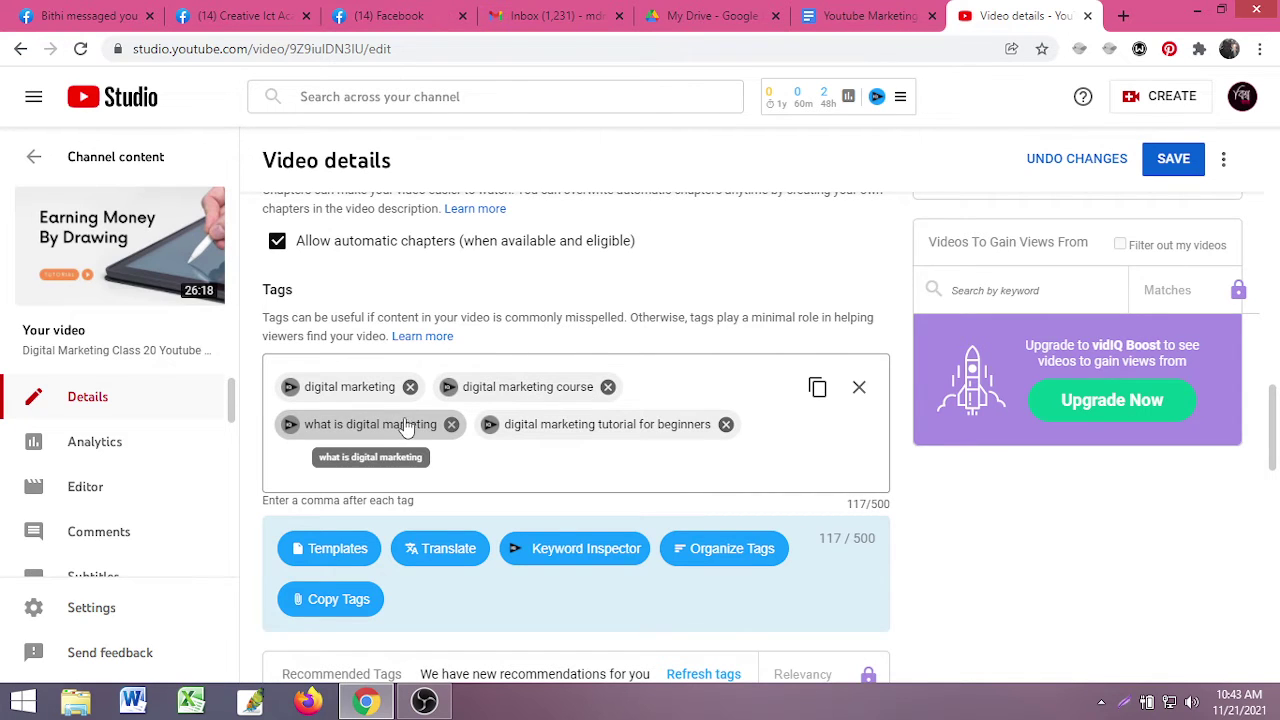
scroll(405, 455, "down", 3)
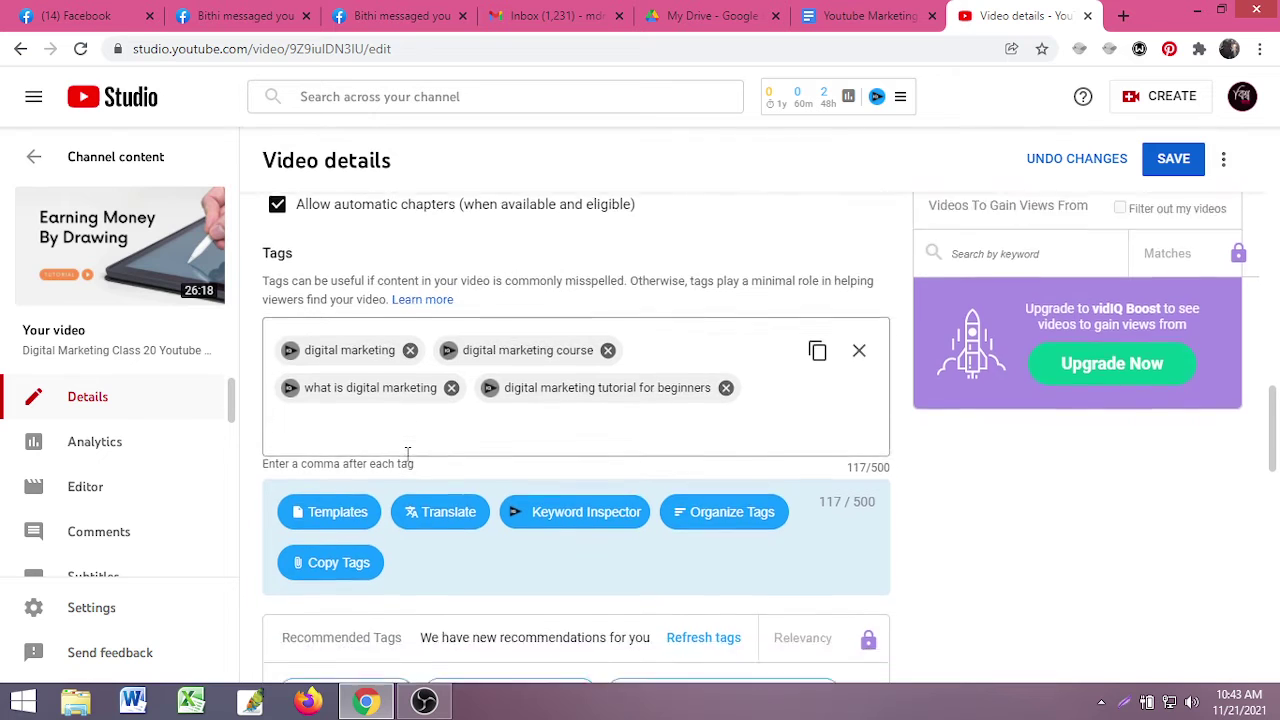
scroll(405, 455, "up", 2)
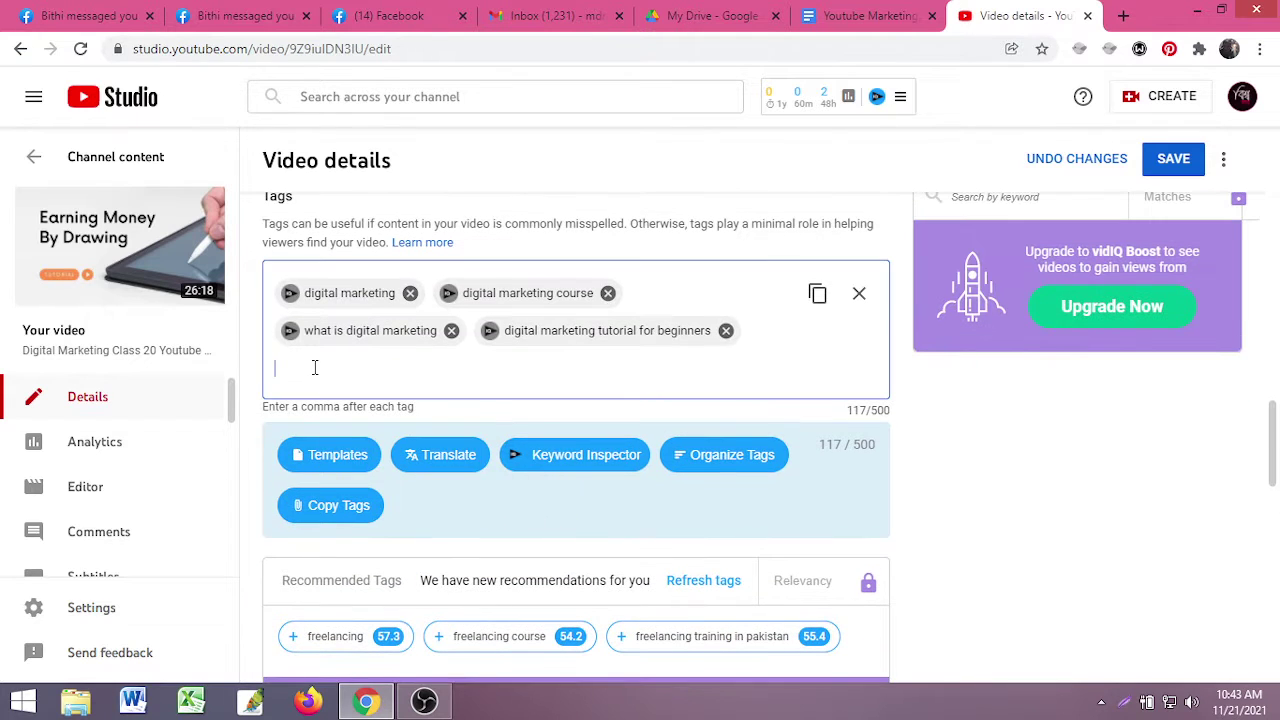
- Add 'freelancing' as a tag and confirm the vidIQ SEO score rises to 36.3/100
left_click(317, 371)
type("free")
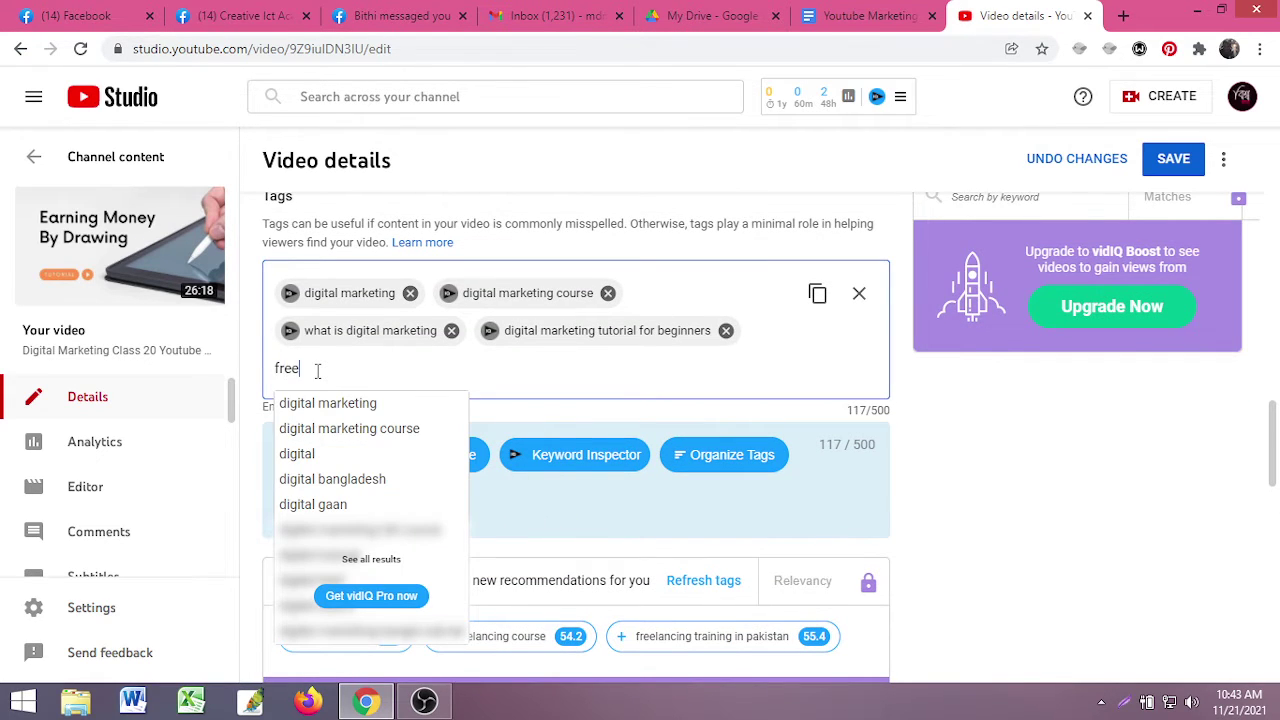
type("lancing")
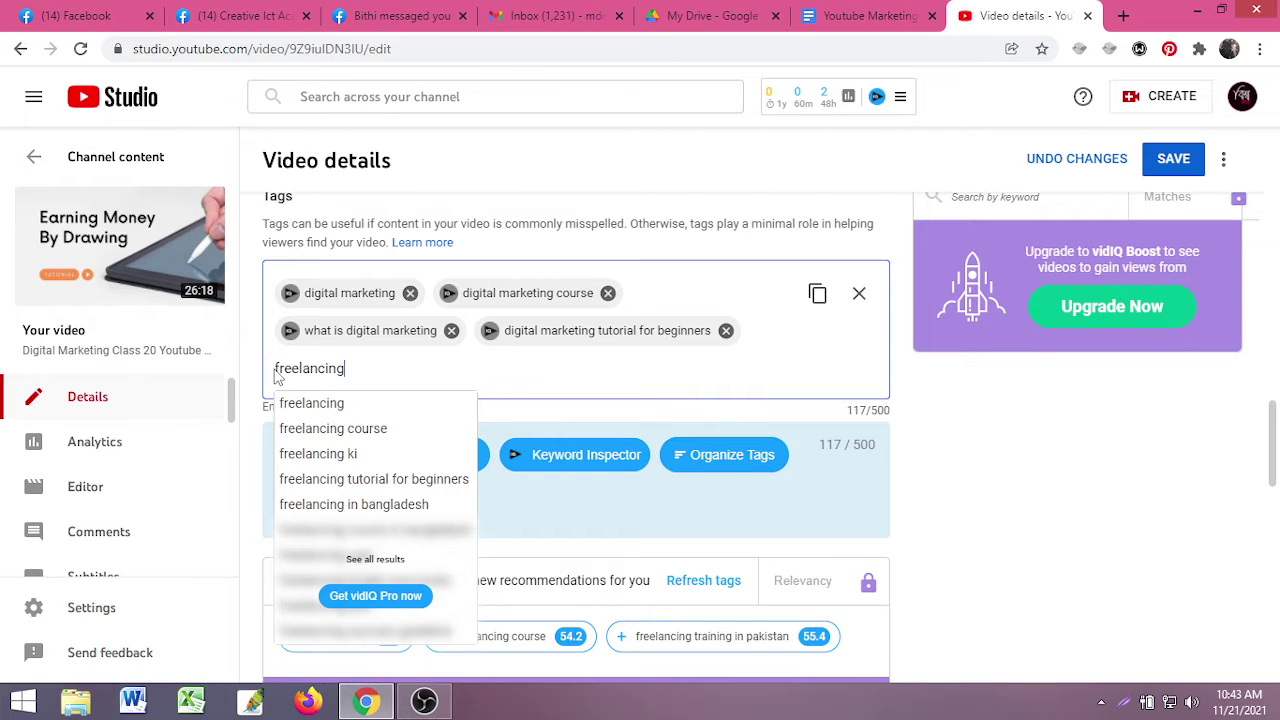
key("Return")
scroll(536, 410, "up", 7)
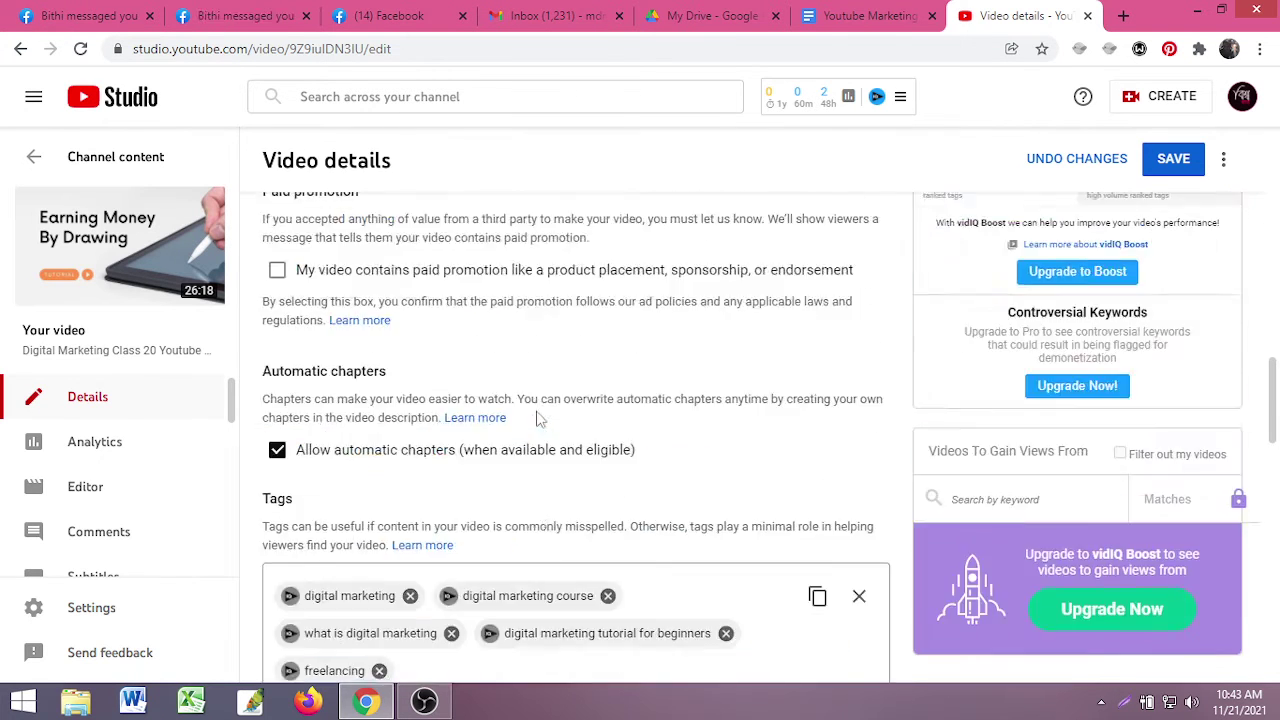
scroll(560, 405, "down", 2)
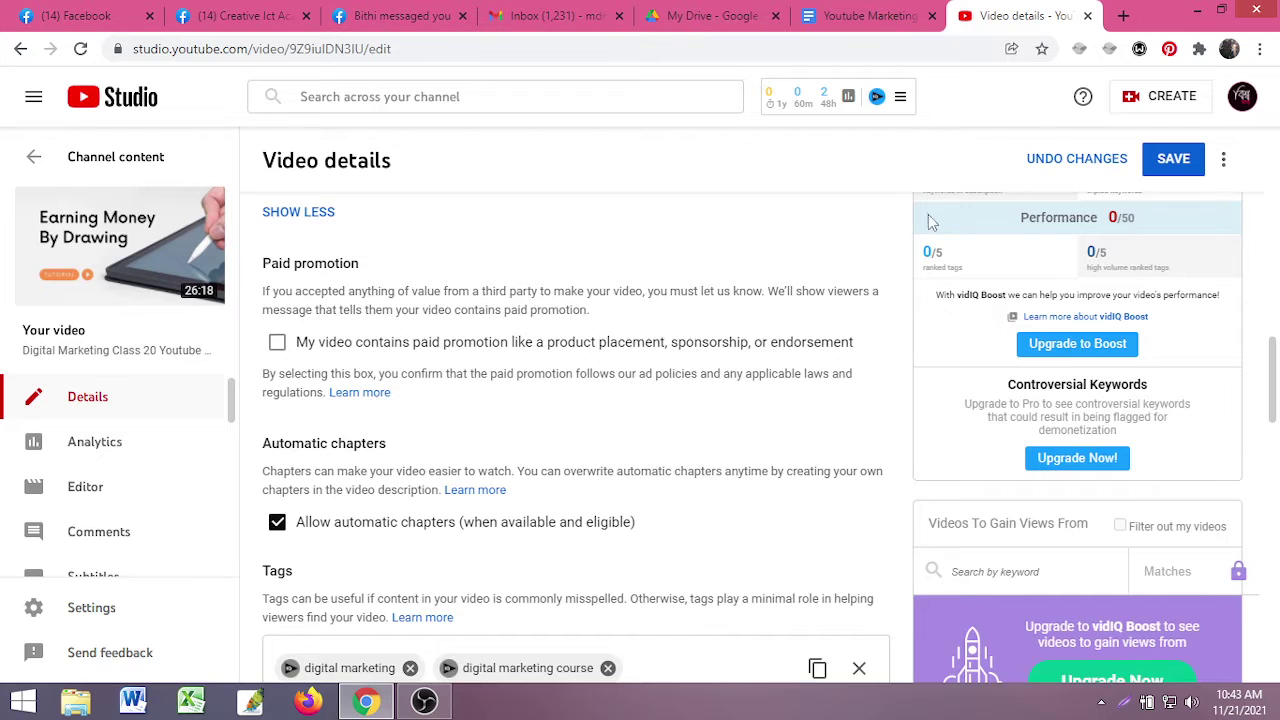
scroll(882, 334, "up", 3)
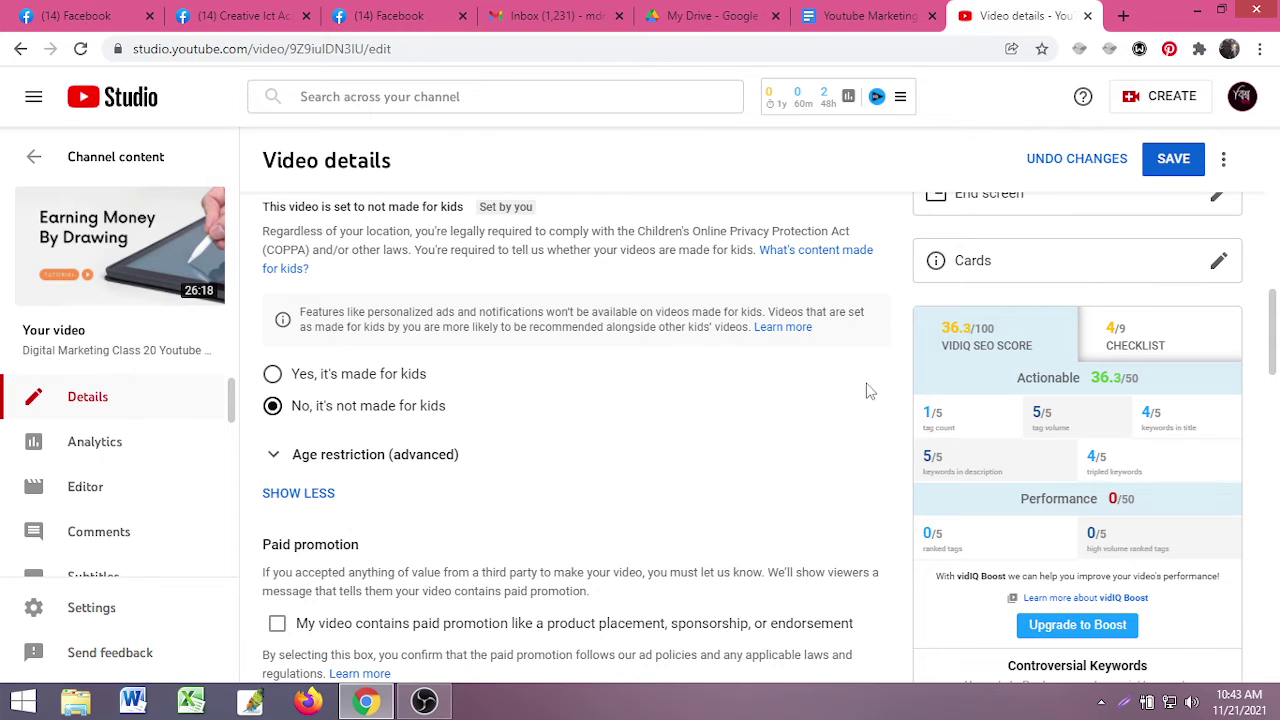
scroll(458, 460, "down", 5)
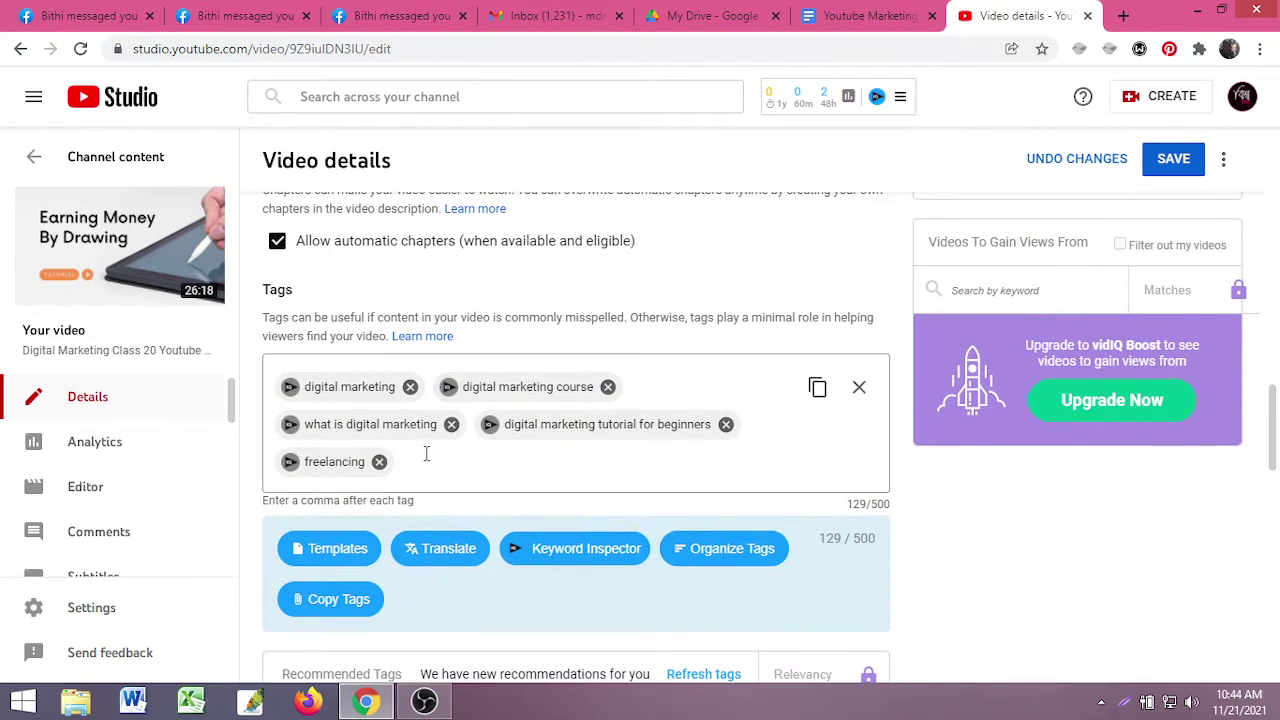
- Open vidIQ Keyword Inspector for the 'freelancing' tag and review its related keywords
left_click(405, 460)
scroll(420, 475, "down", 2)
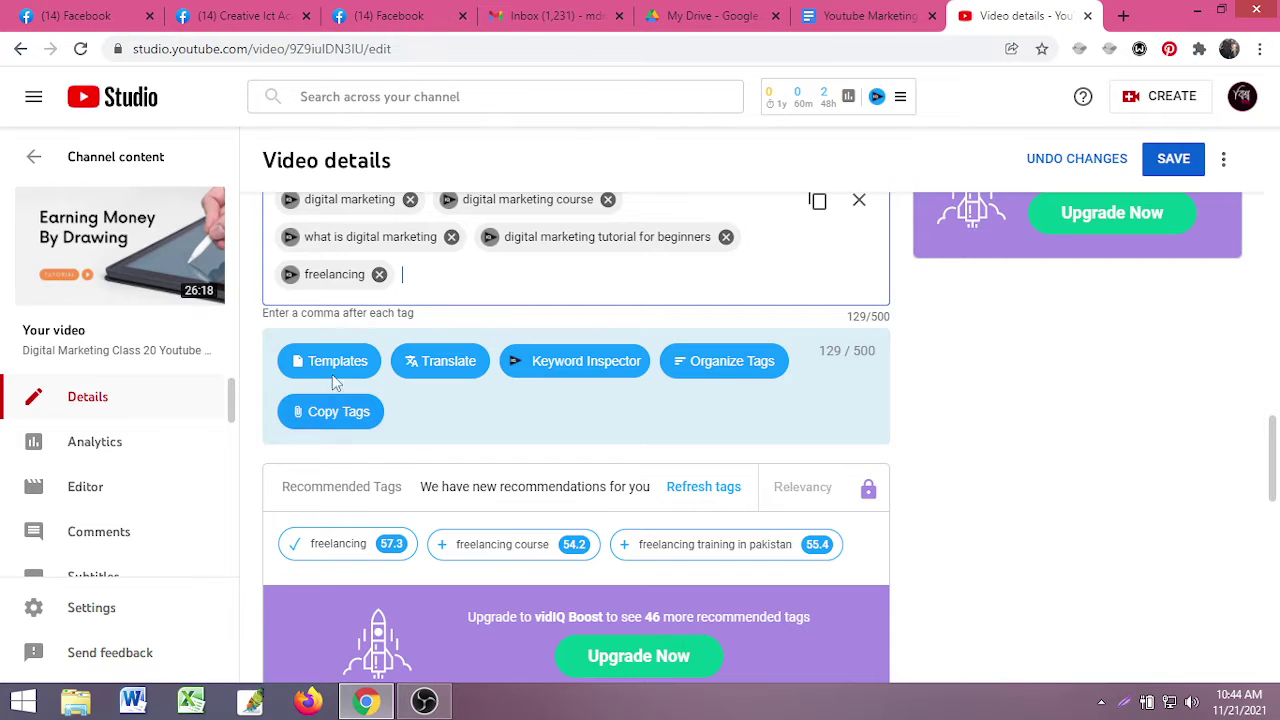
left_click(289, 275)
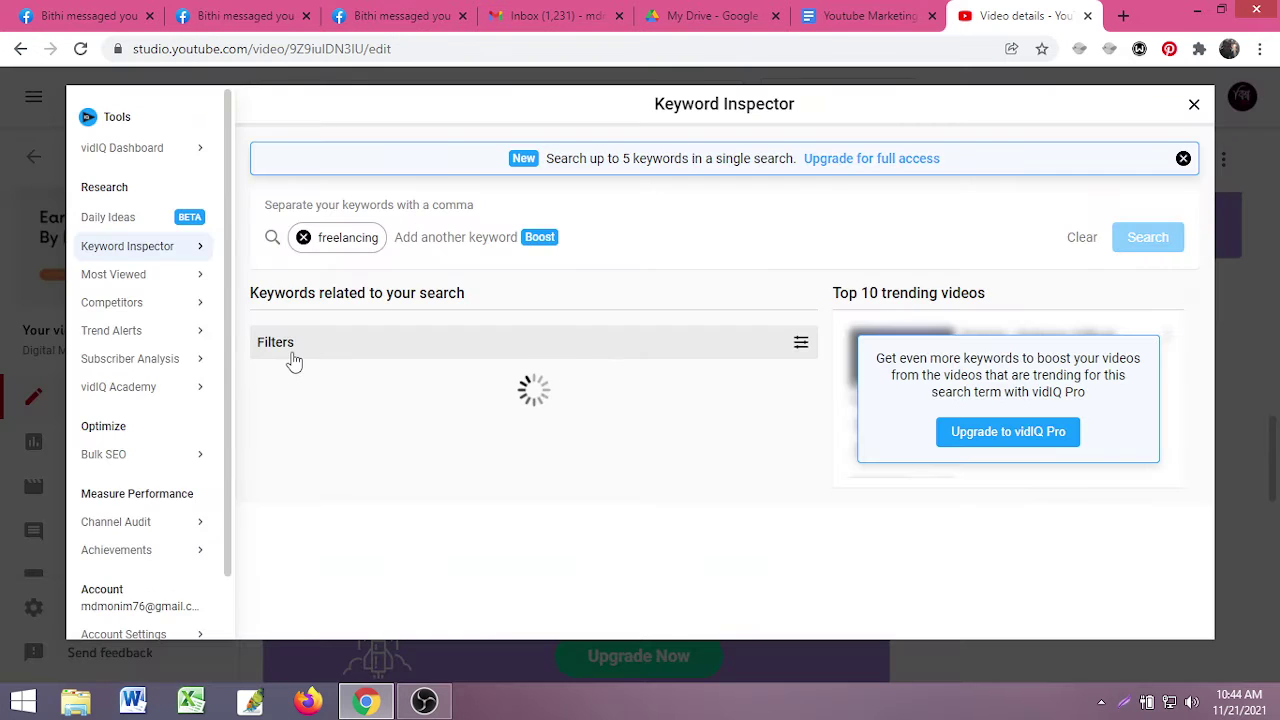
scroll(425, 375, "down", 2)
scroll(445, 405, "up", 2)
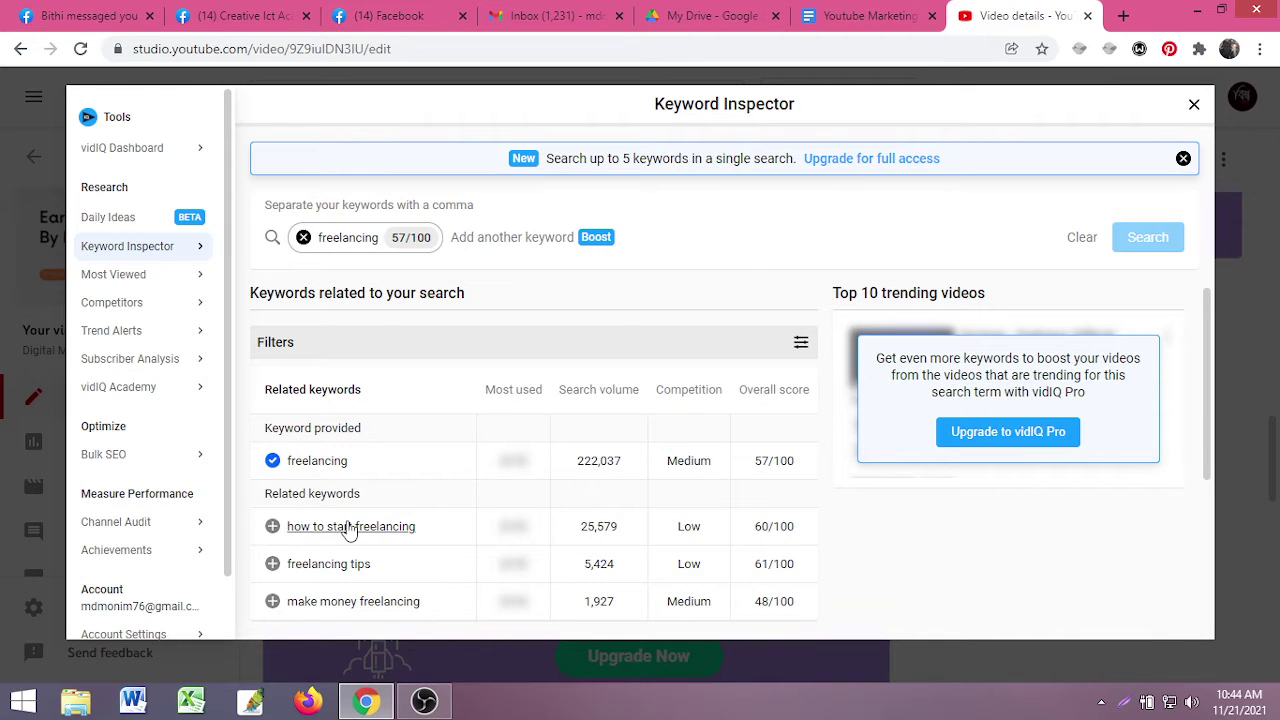
scroll(349, 530, "down", 1)
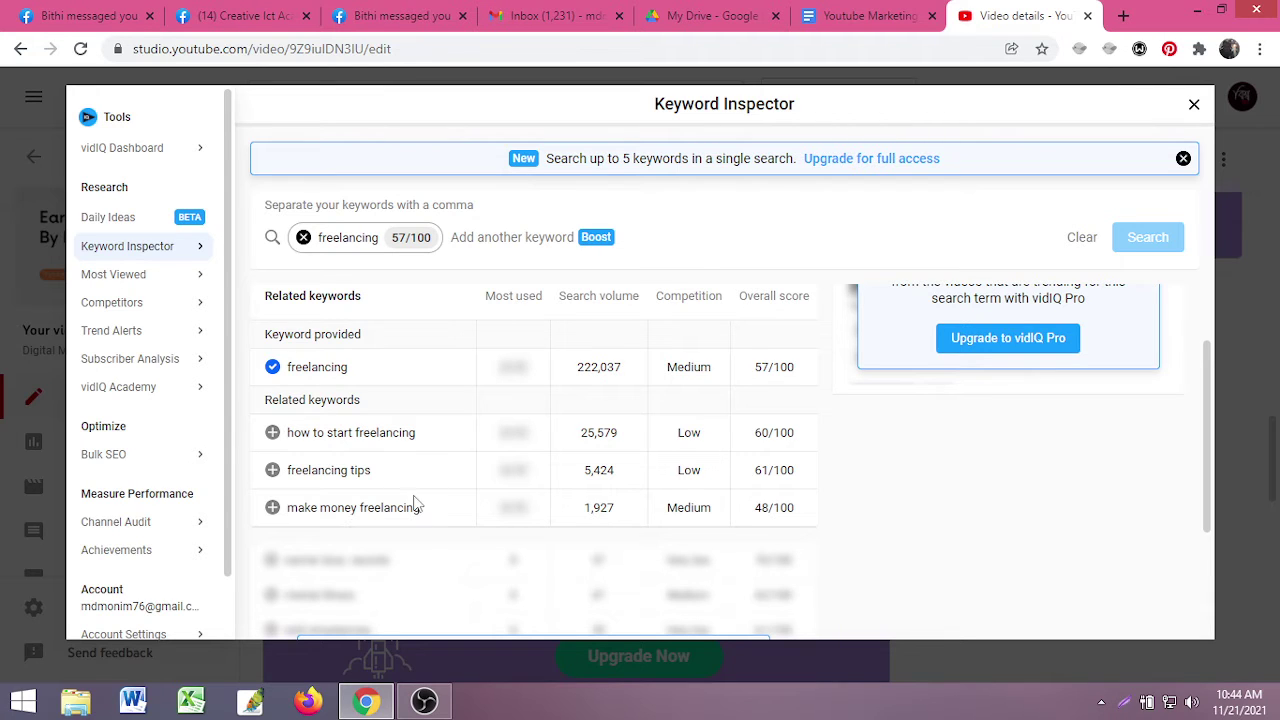
- Add 'how to start freelancing', 'freelancing tips' and 'make money freelancing' as tags
left_click(273, 433)
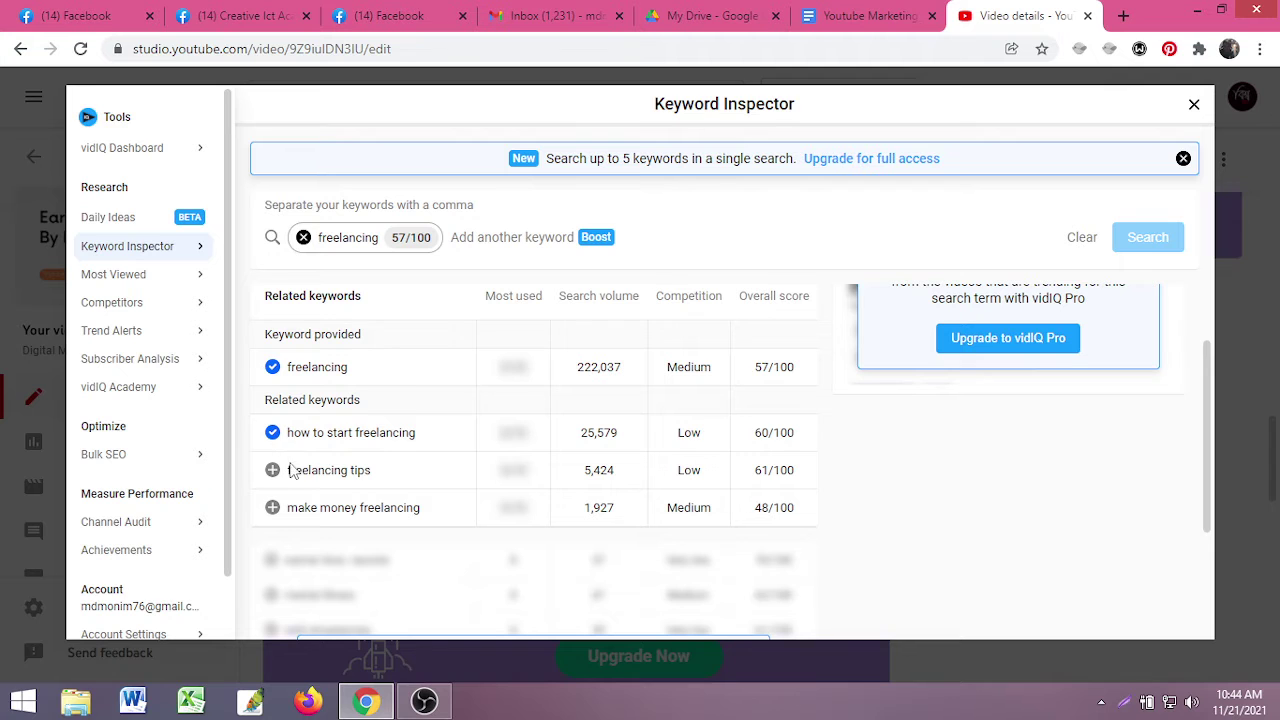
left_click(273, 470)
left_click(272, 507)
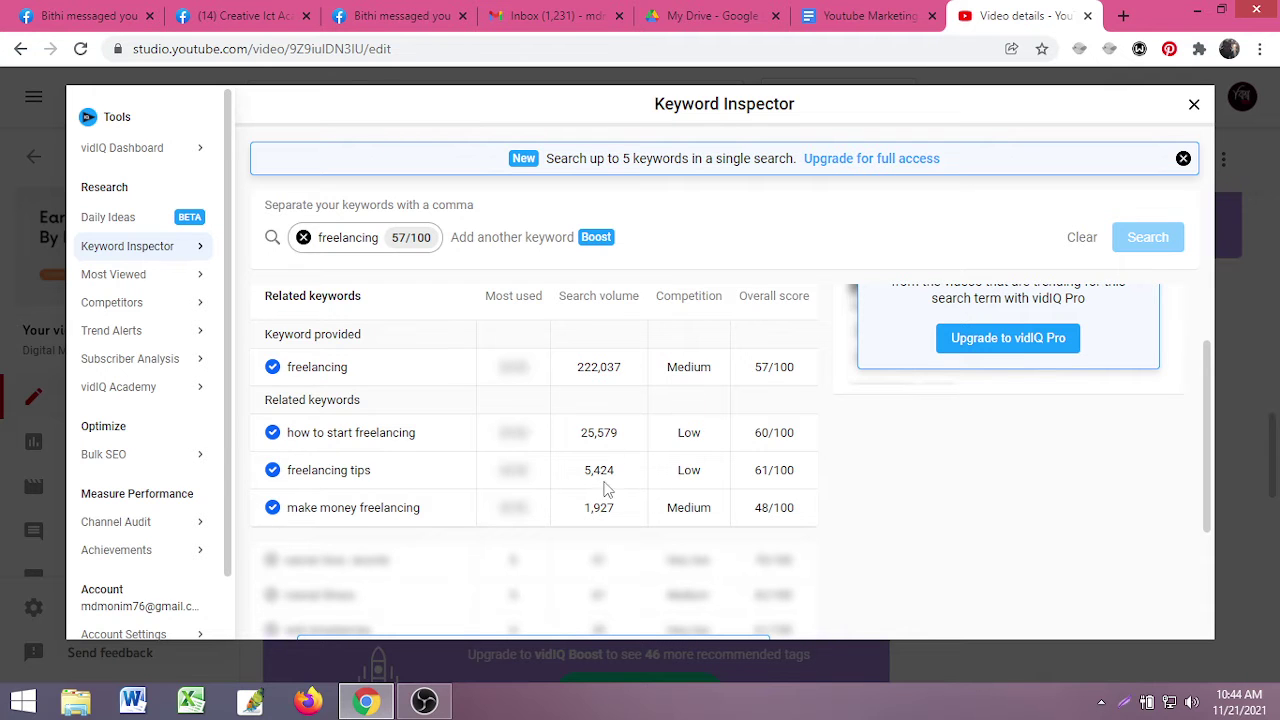
left_click(1193, 104)
scroll(533, 541, "up", 5)
scroll(534, 538, "up", 4)
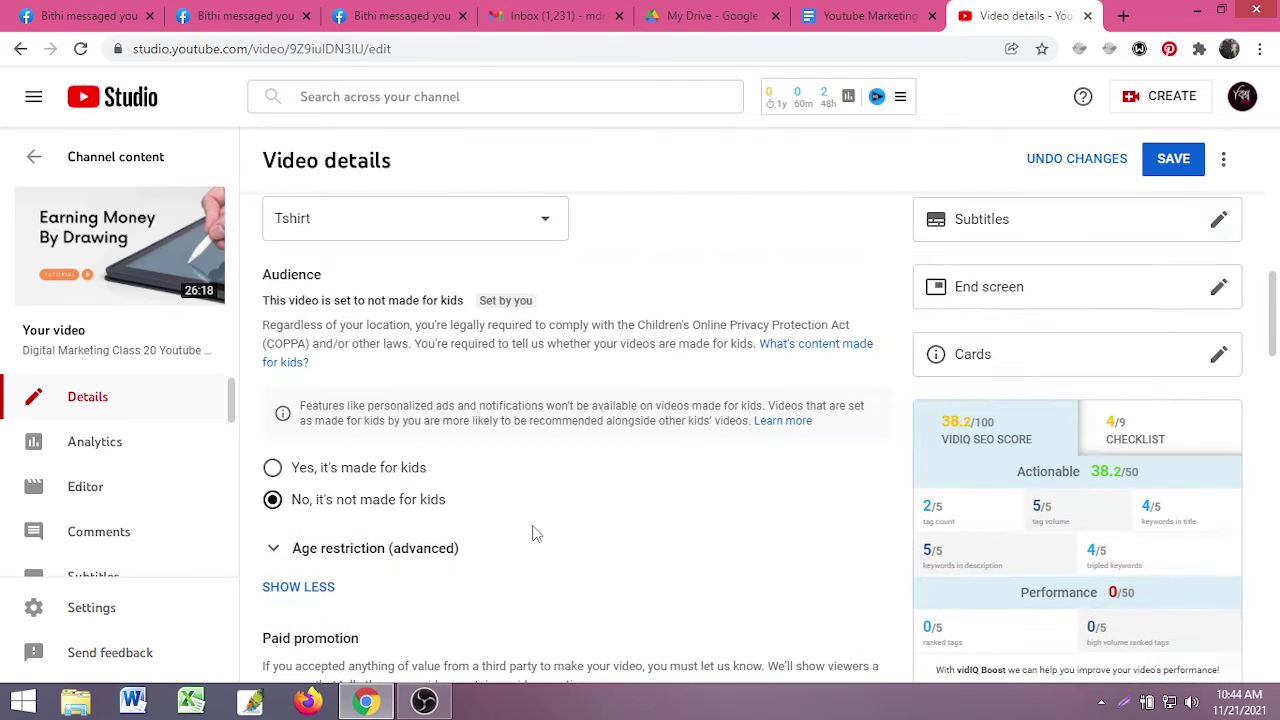
- Remove the 'make money freelancing', 'freelancing tips' and 'how to start freelancing' tags
mouse_move(933, 522)
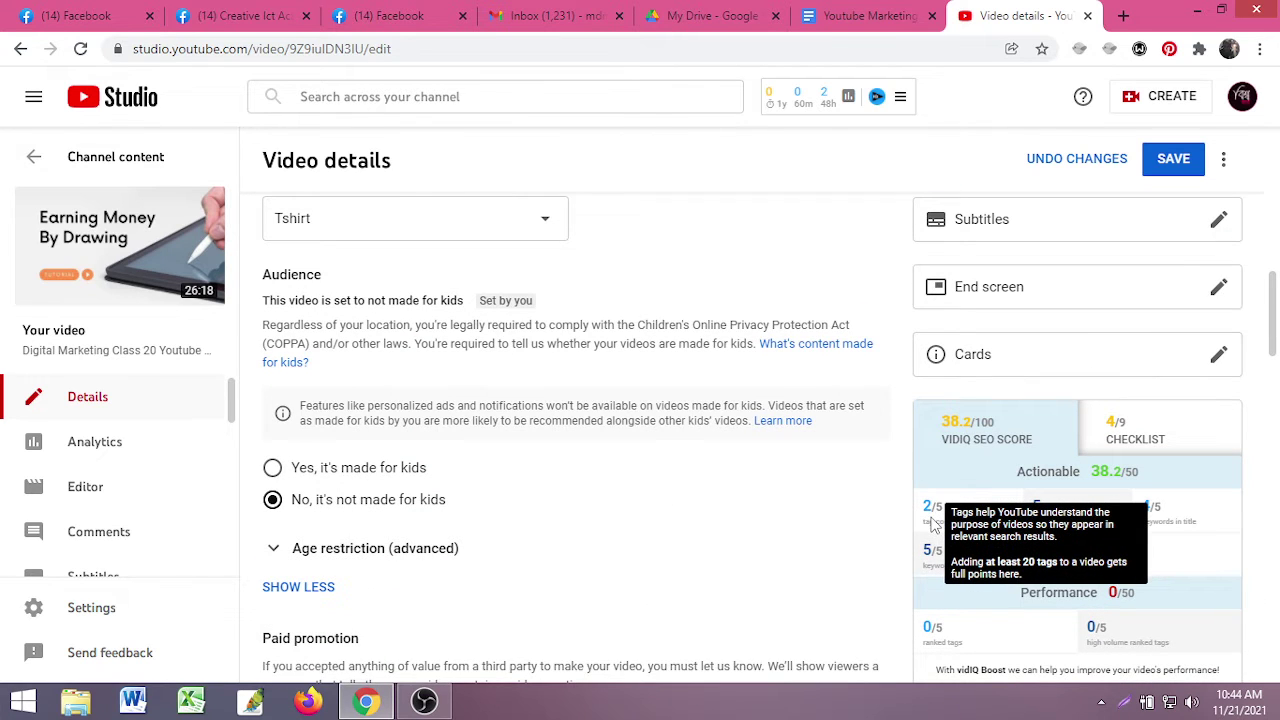
scroll(457, 600, "down", 6)
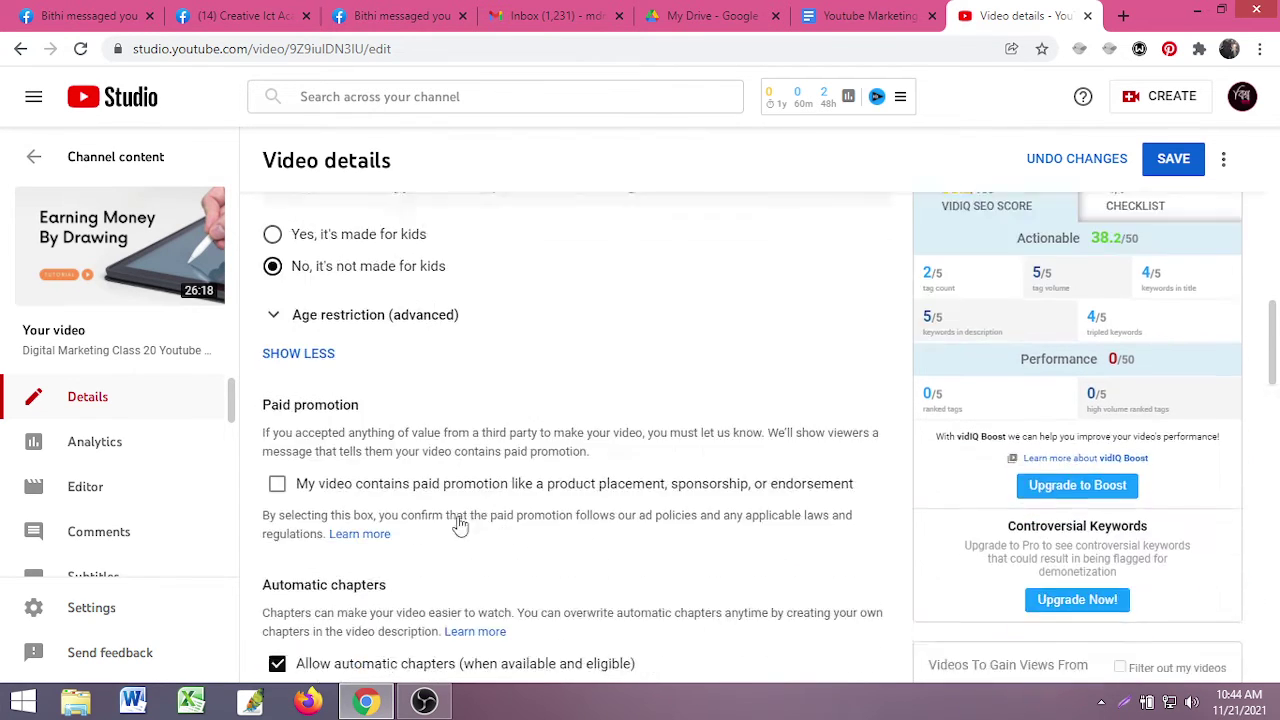
scroll(465, 525, "down", 1)
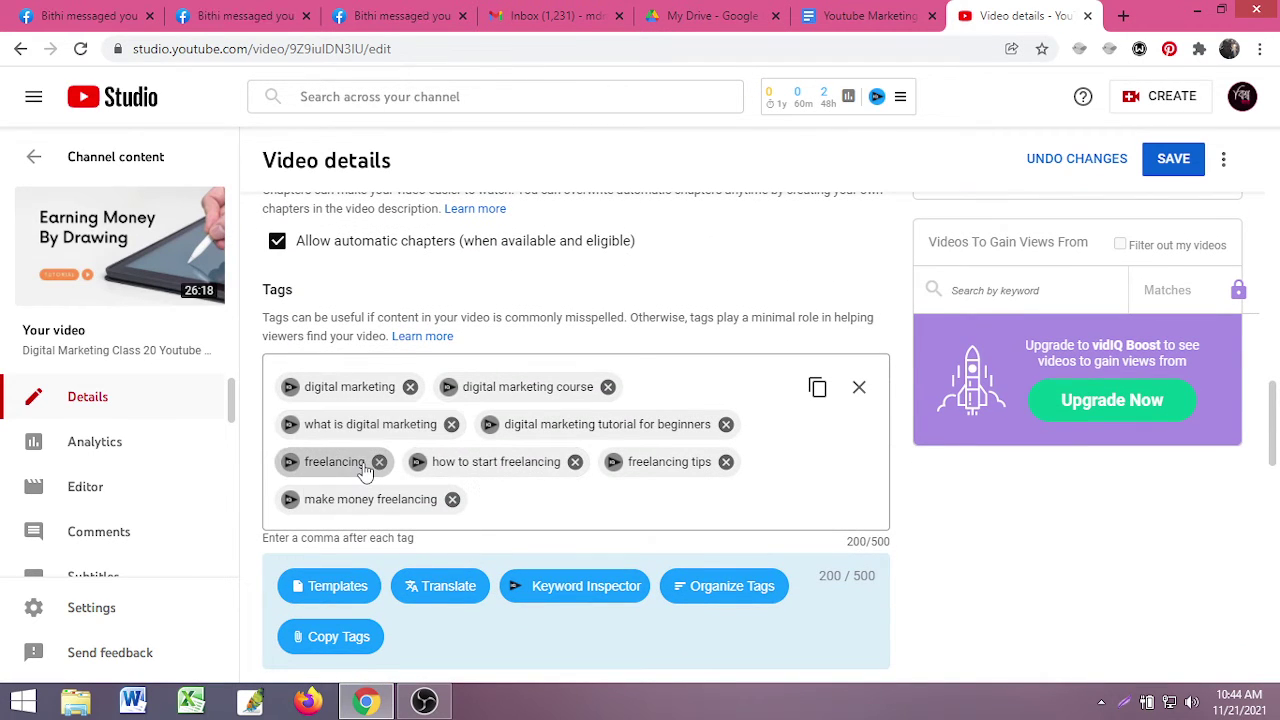
left_click(450, 499)
left_click(726, 462)
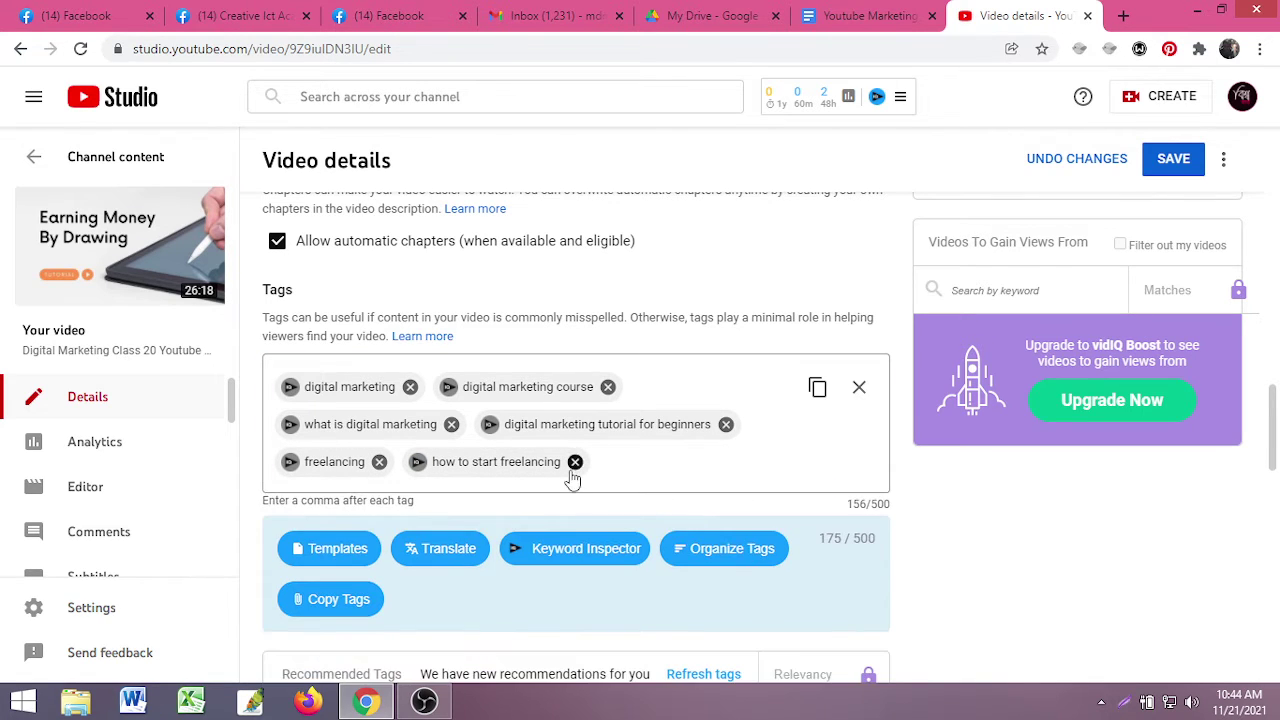
left_click(575, 461)
- Re-add only 'how to start freelancing' and 'freelancing tips' from the freelancing Keyword Inspector
left_click(318, 474)
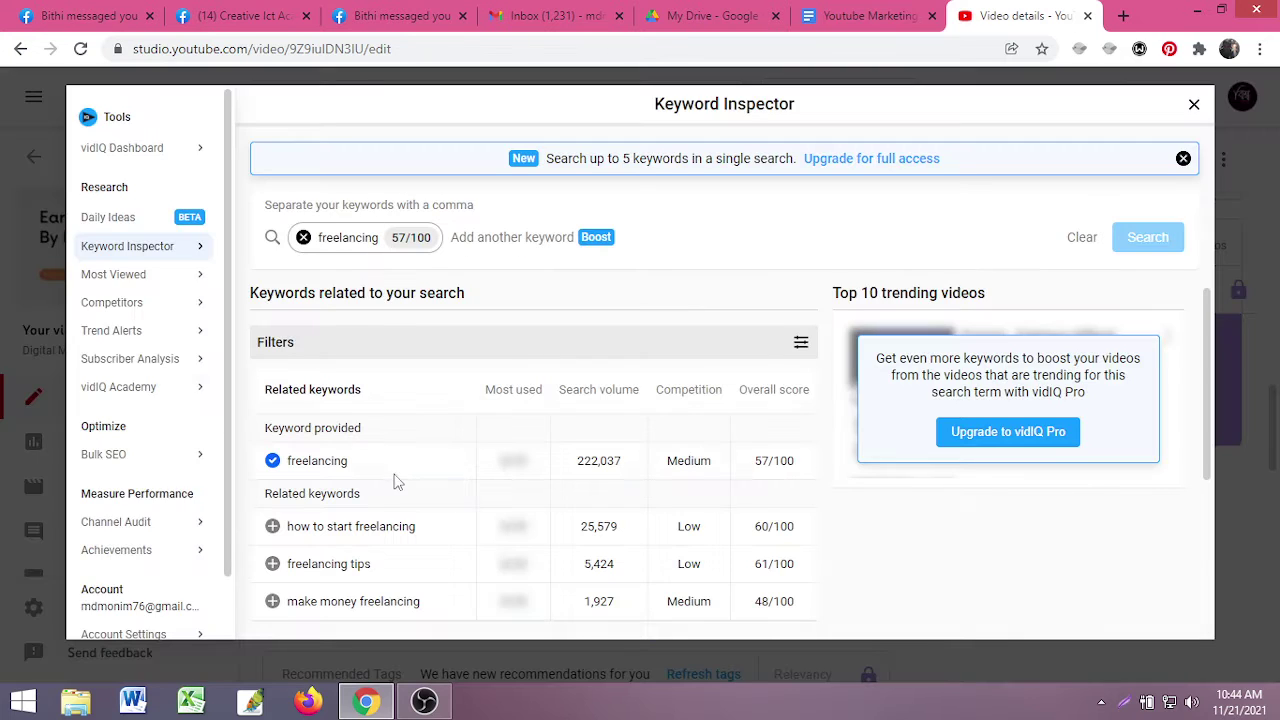
scroll(346, 478, "down", 3)
scroll(500, 432, "up", 1)
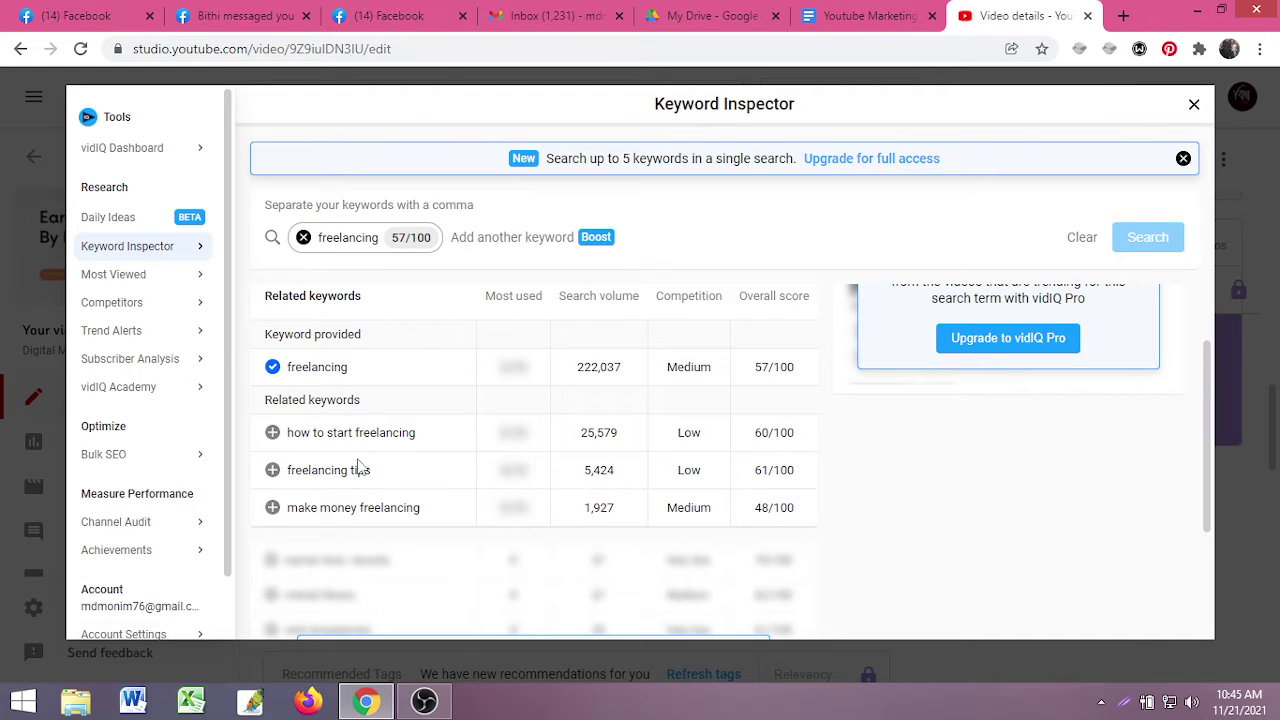
left_click(272, 432)
scroll(465, 480, "down", 1)
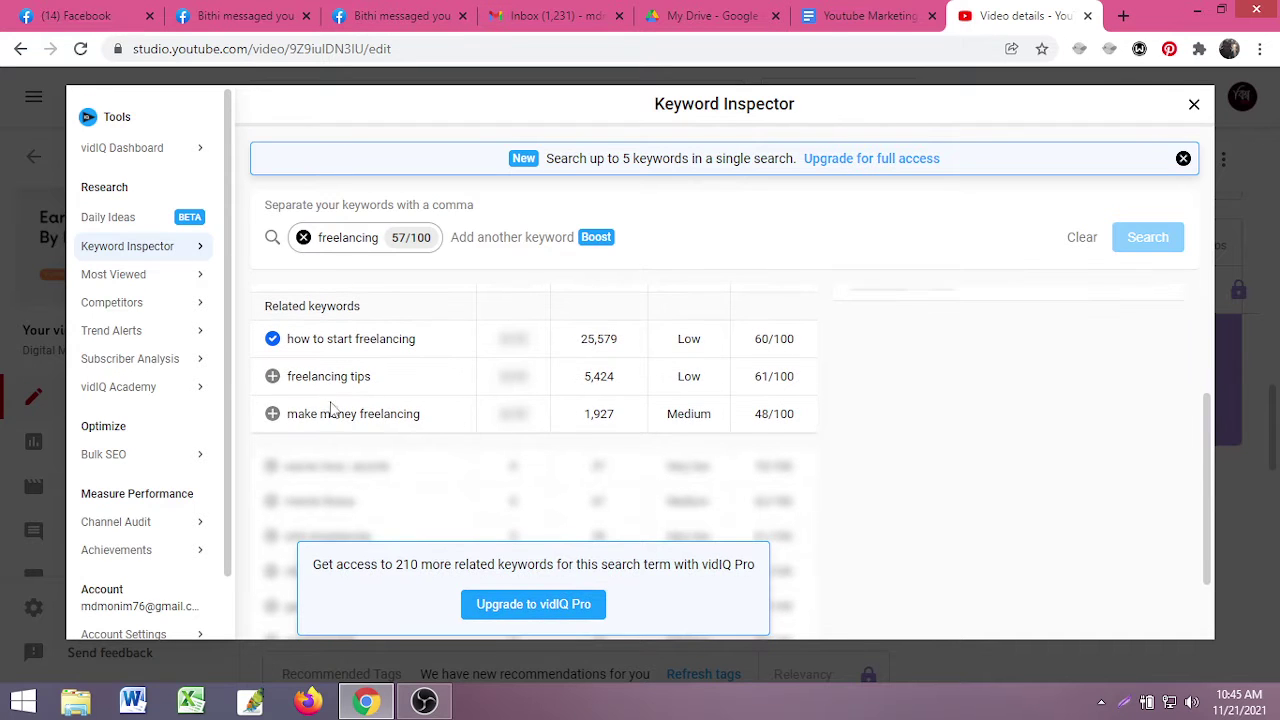
left_click(273, 380)
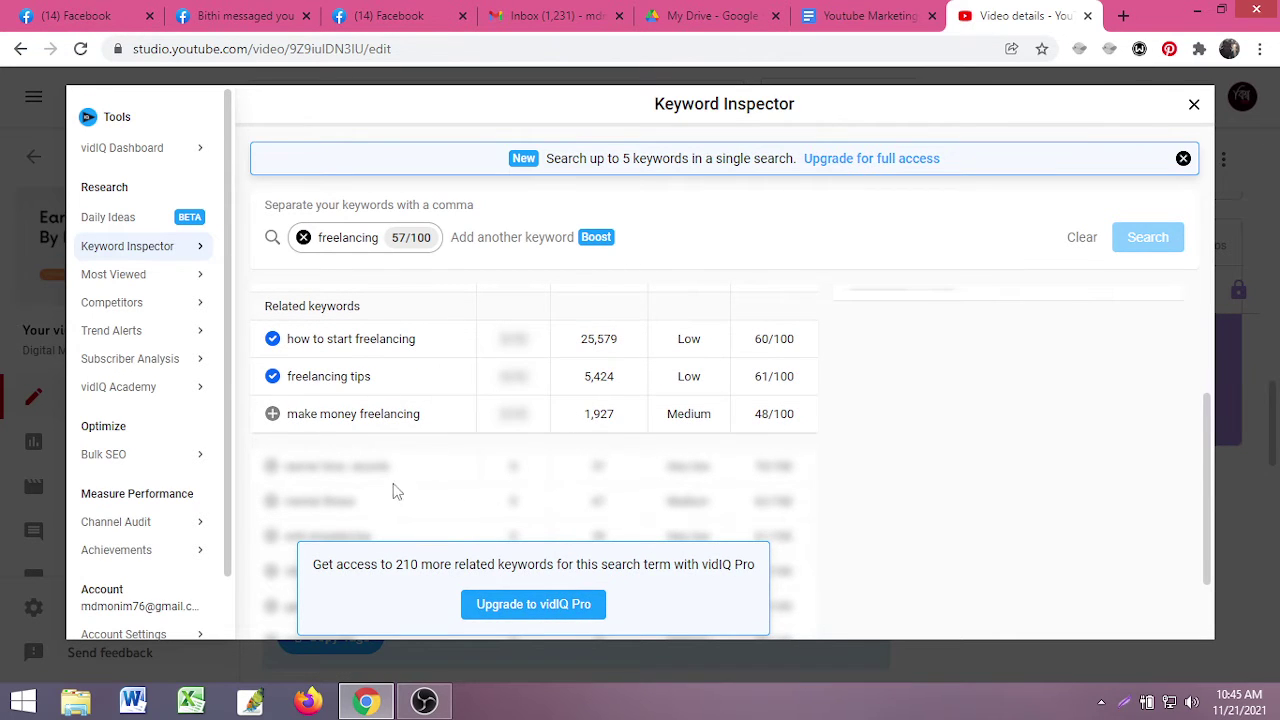
scroll(640, 466, "up", 3)
left_click(1193, 104)
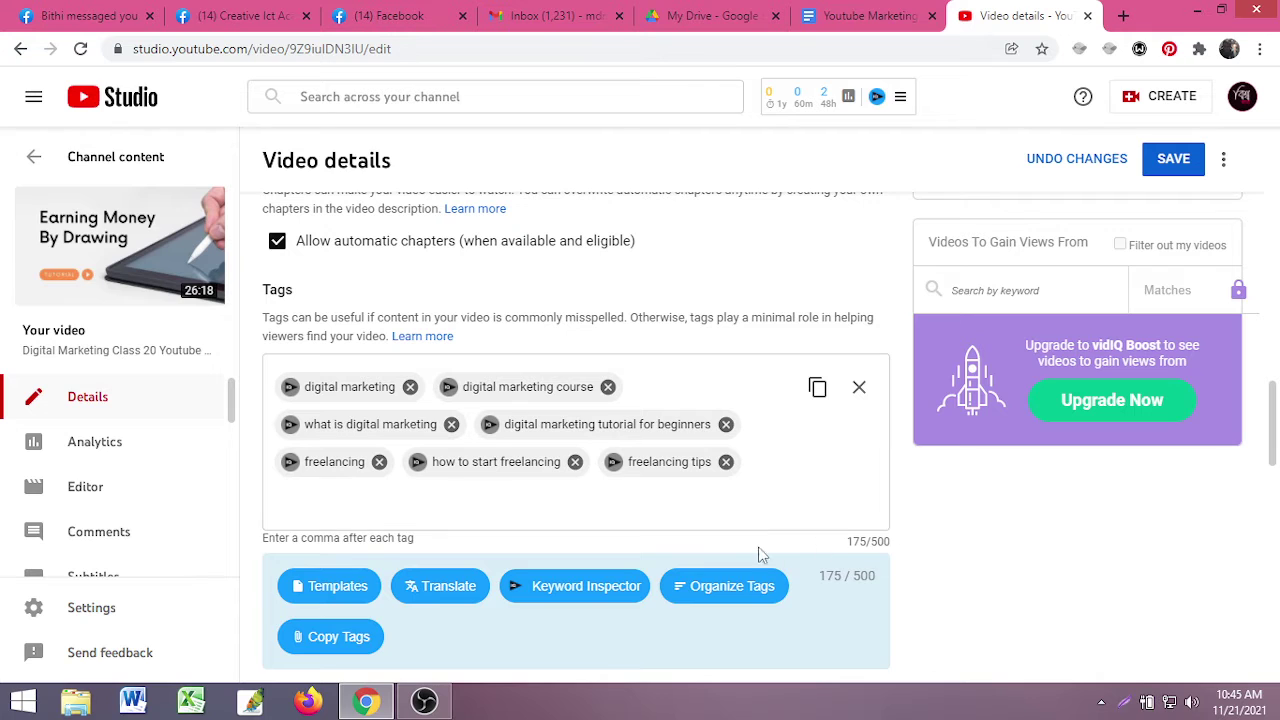
- Add 'freelancing course' and 'freelancing tutorial for beginners' via Keyword Inspector, reaching 233/500 characters
scroll(716, 451, "up", 6)
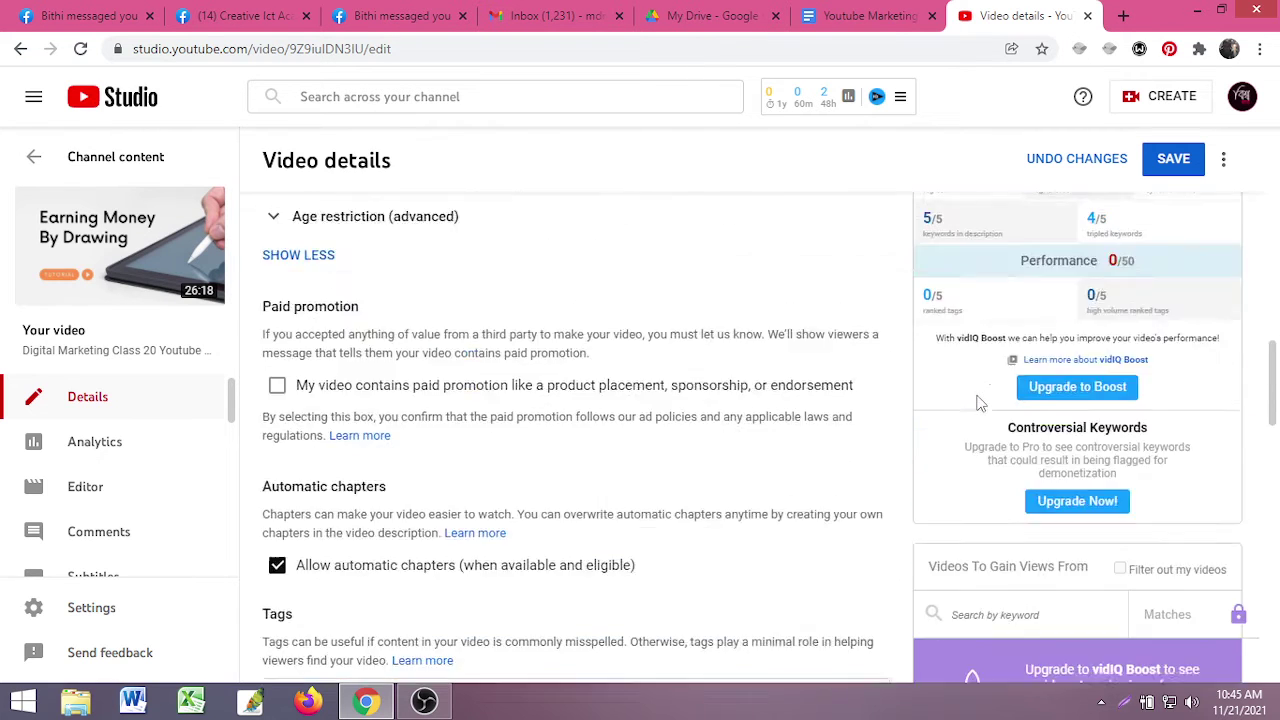
mouse_move(932, 432)
scroll(932, 432, "down", 8)
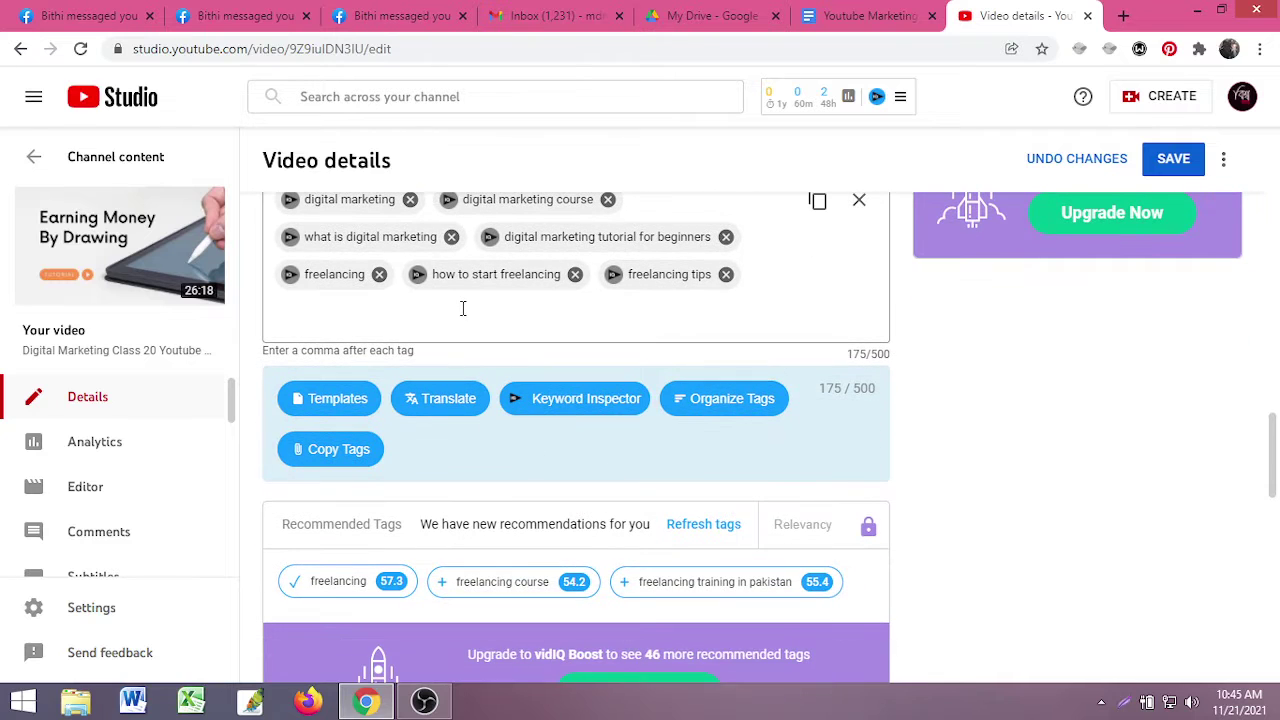
left_click(428, 317)
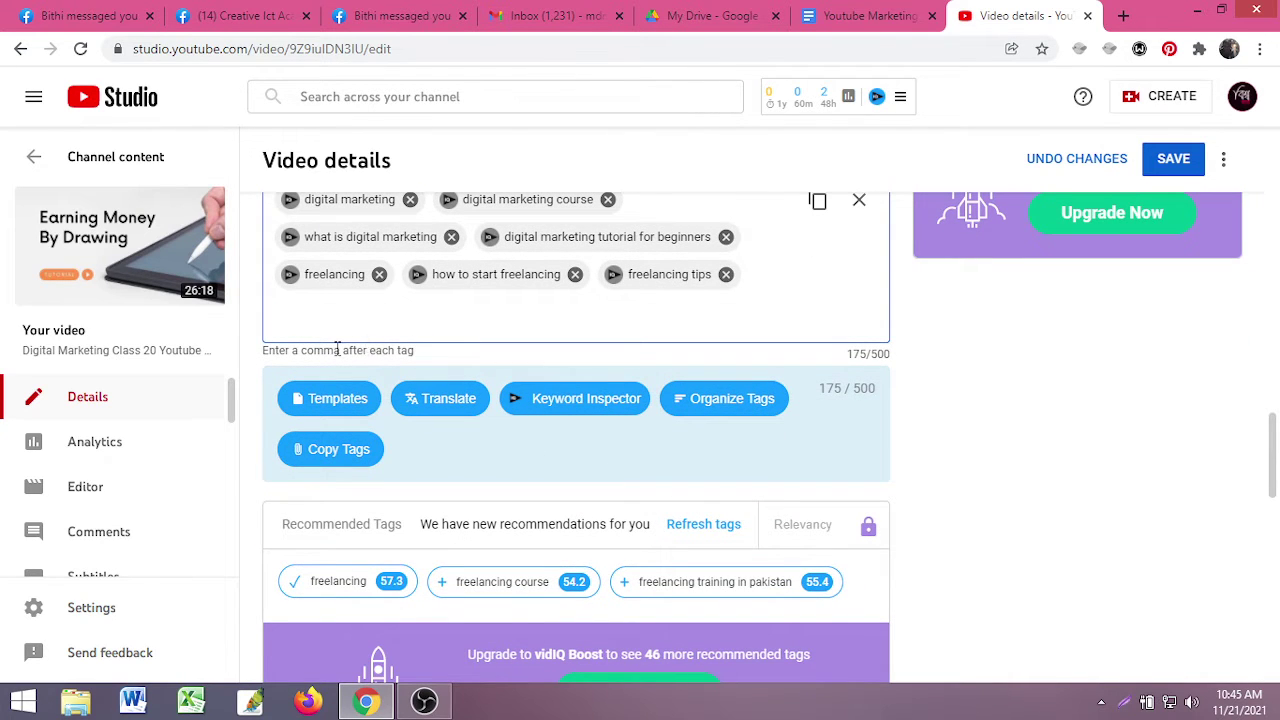
scroll(337, 349, "up", 1)
scroll(420, 518, "down", 2)
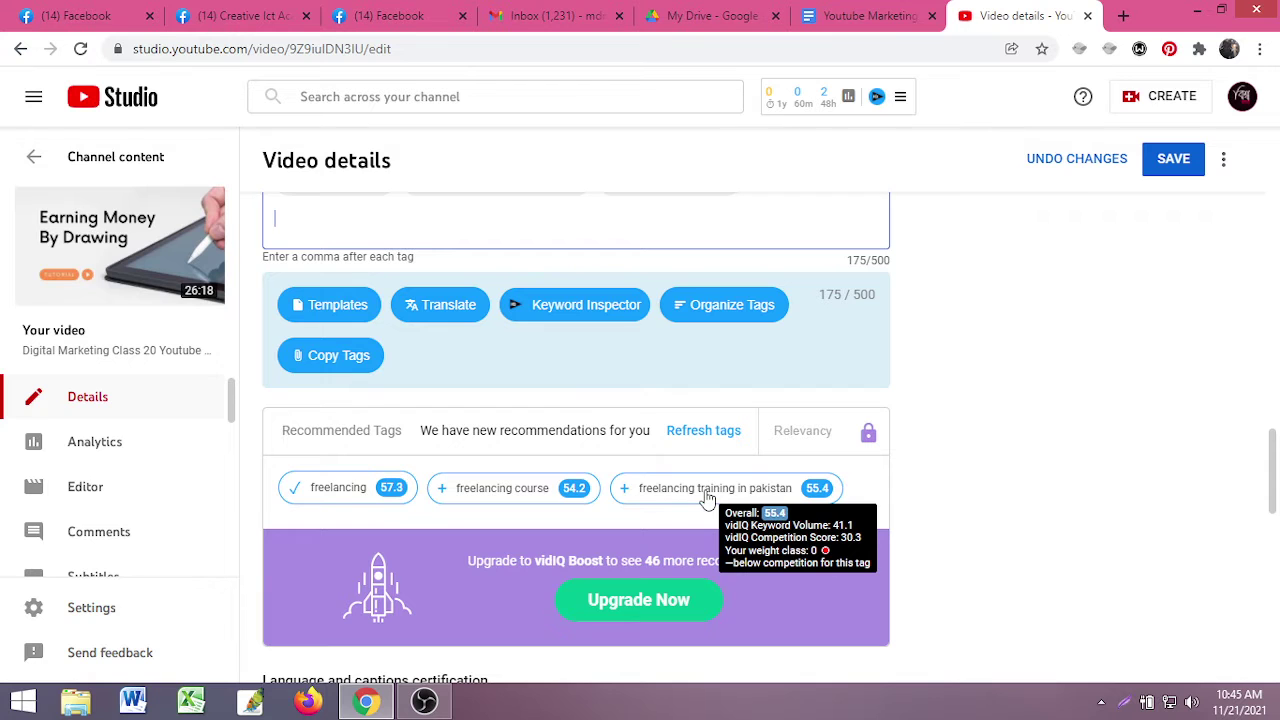
left_click(520, 492)
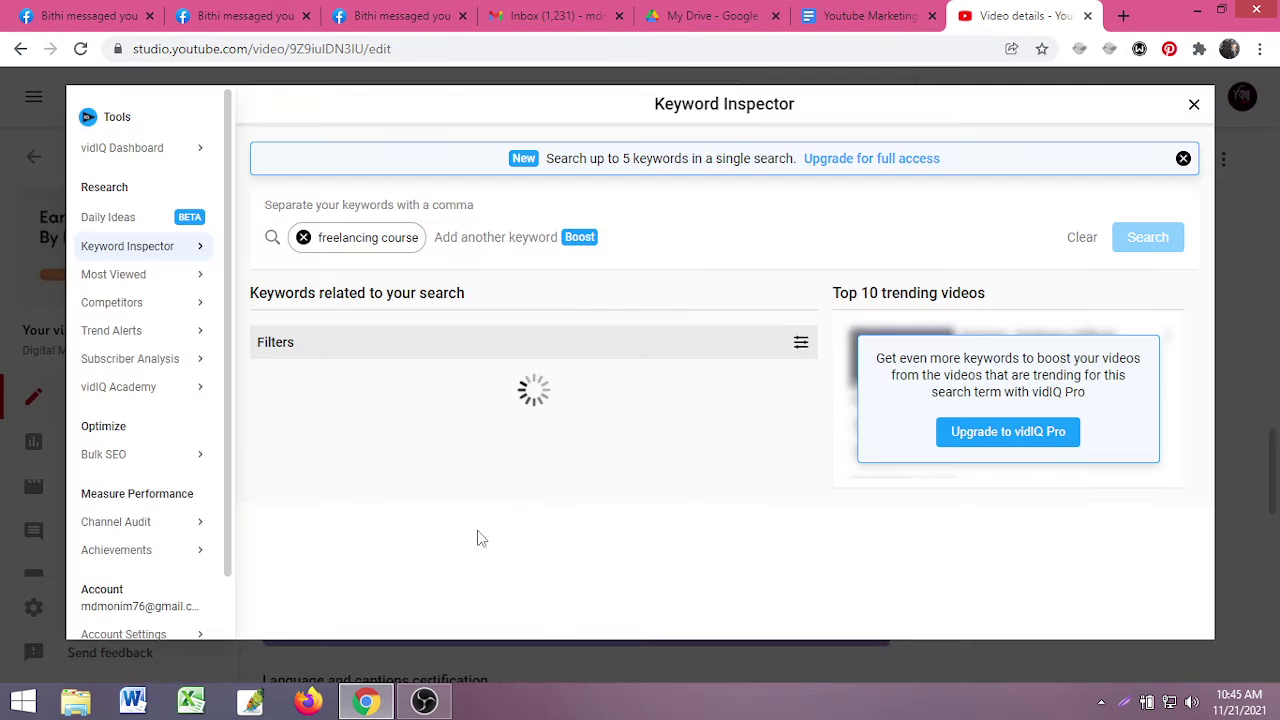
scroll(466, 466, "down", 2)
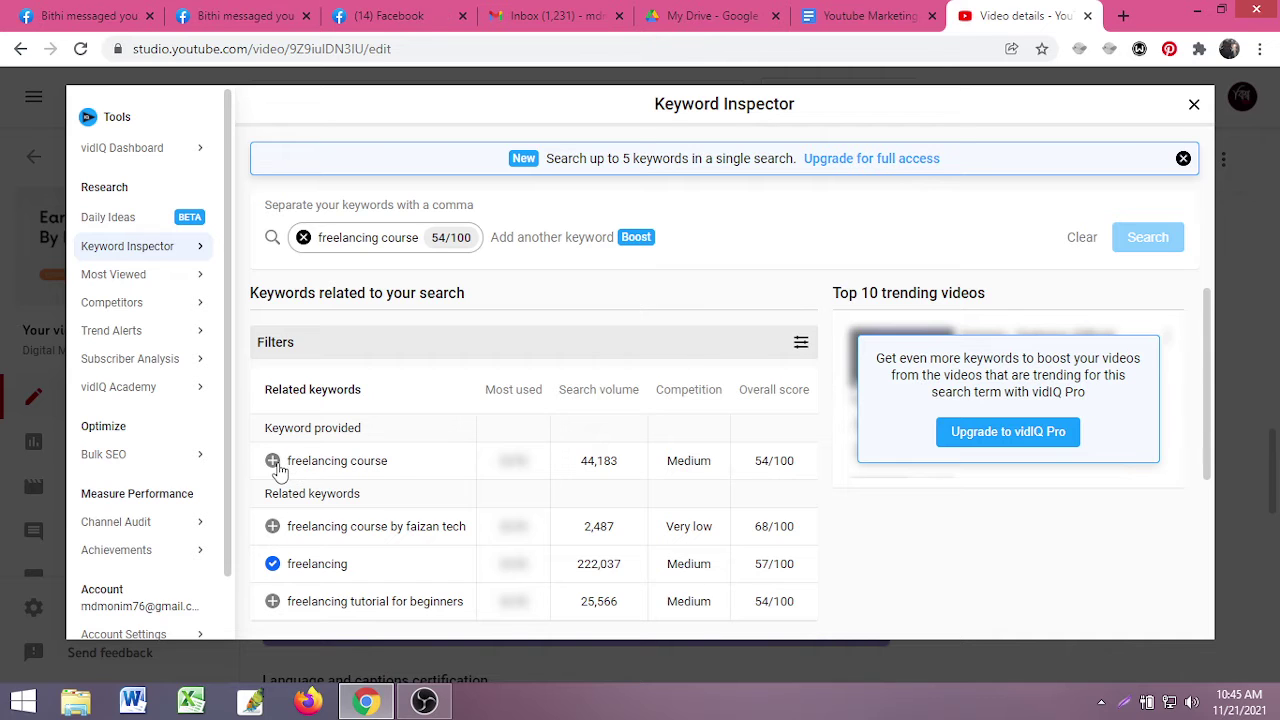
left_click(273, 462)
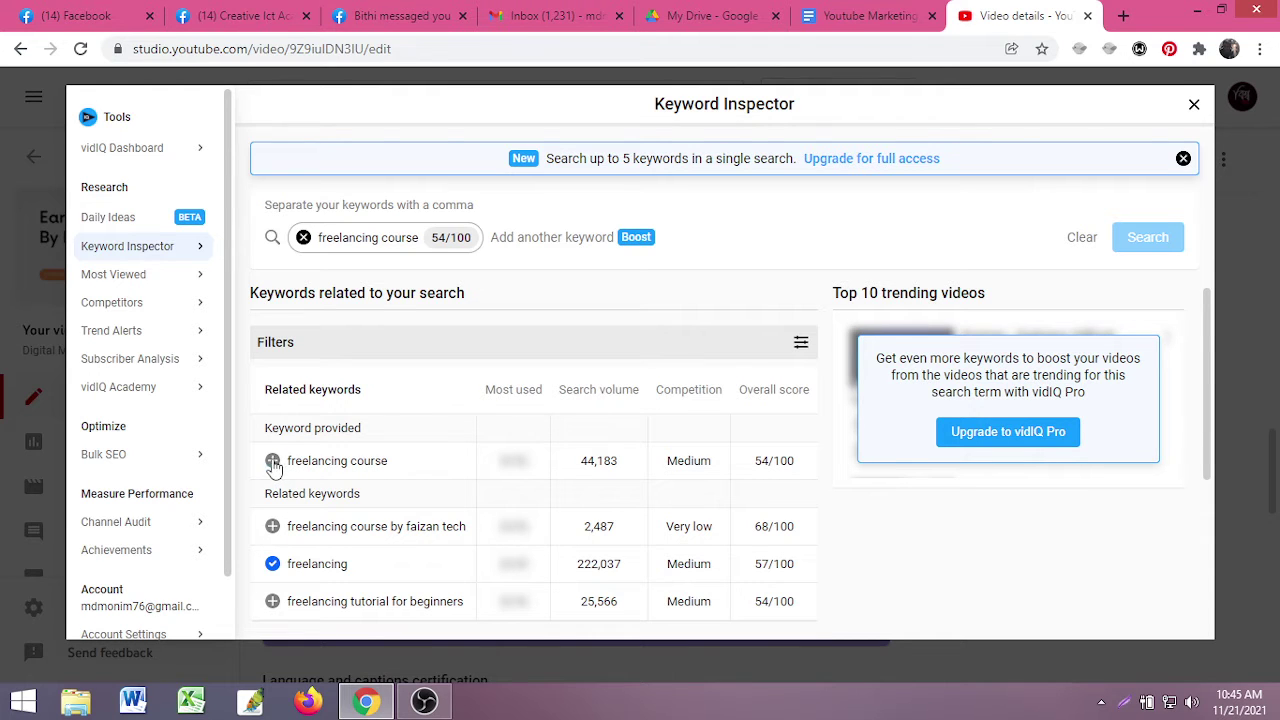
scroll(380, 503, "down", 1)
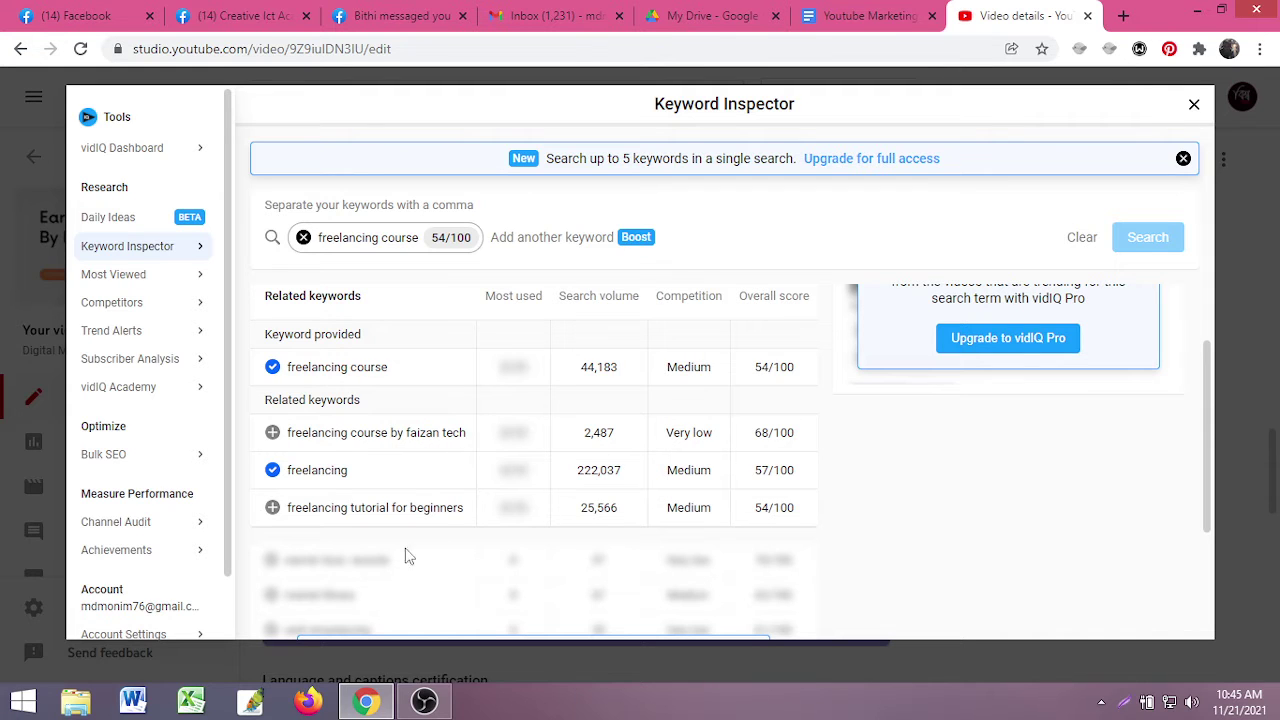
left_click(272, 510)
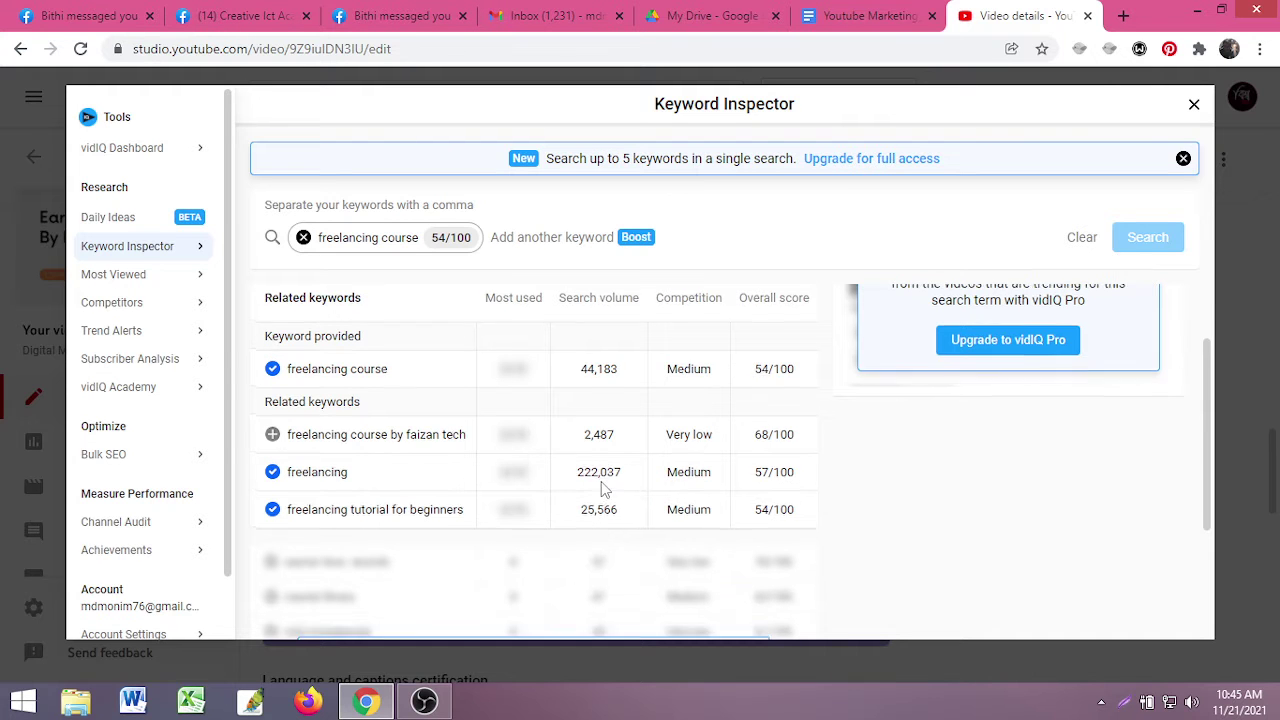
left_click(1194, 104)
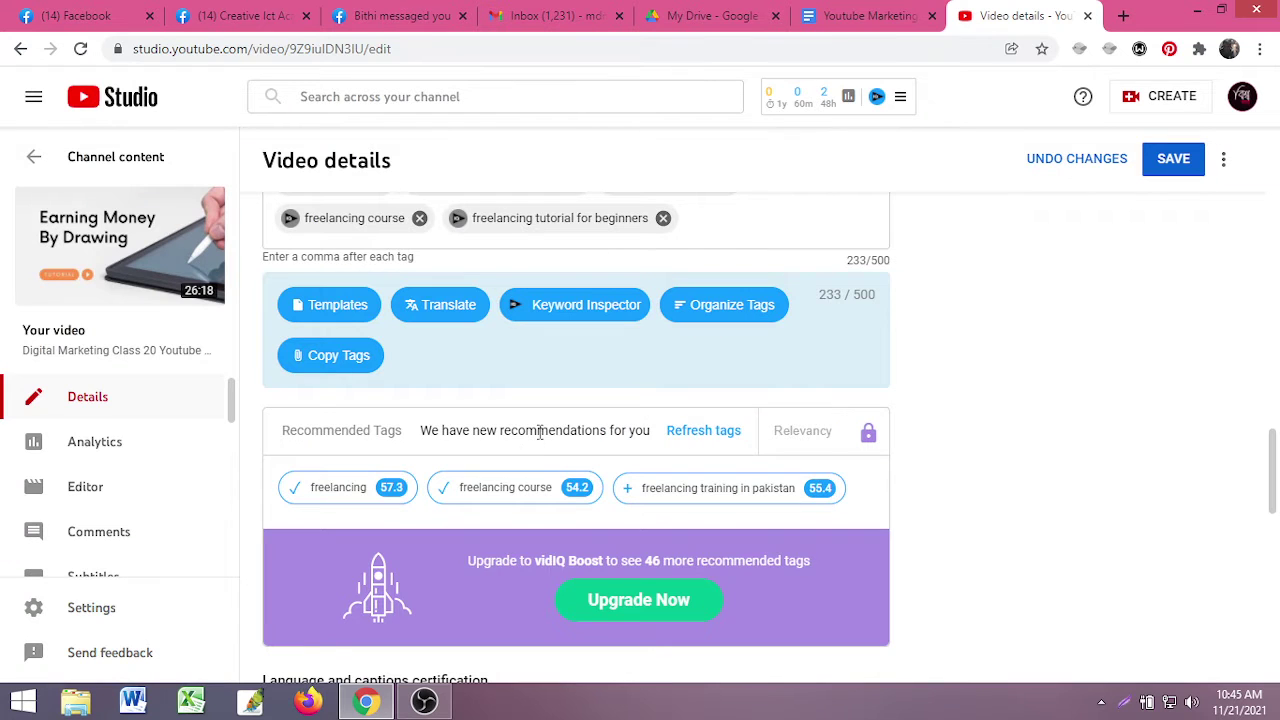
- Type 'earn' and add the 'earn money online' suggestion as a tag
scroll(487, 467, "up", 10)
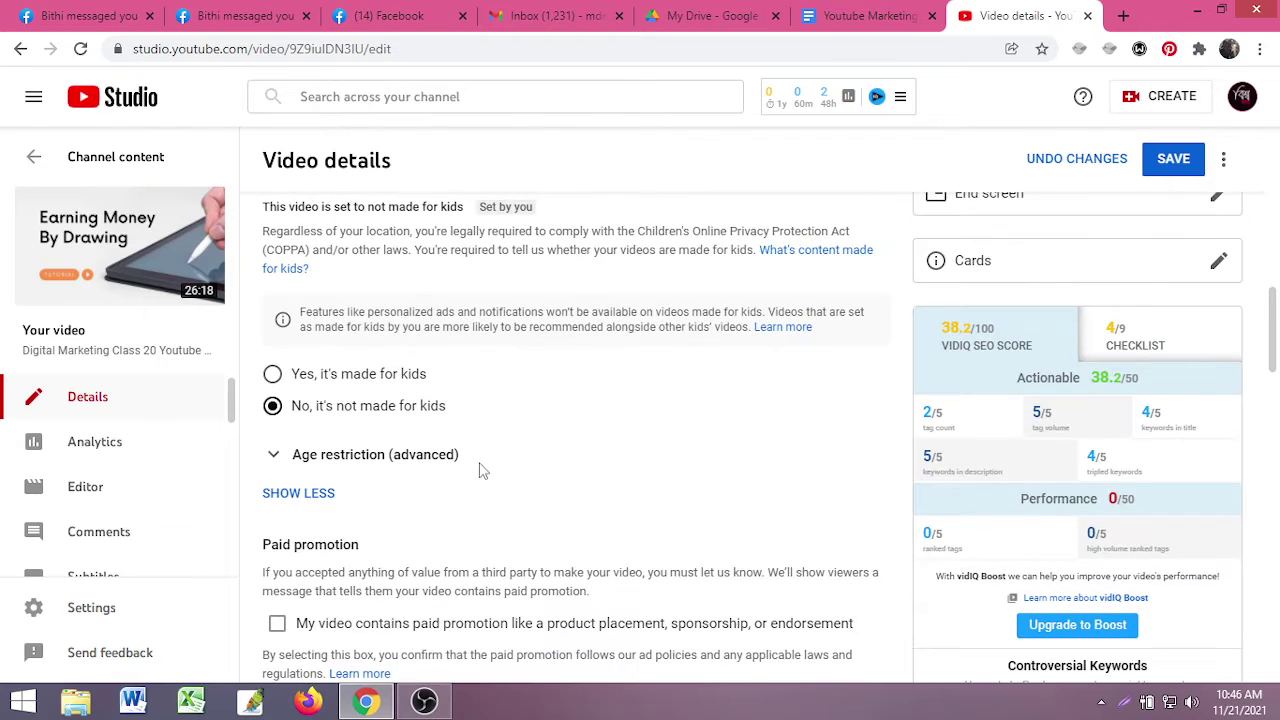
scroll(1024, 411, "down", 3)
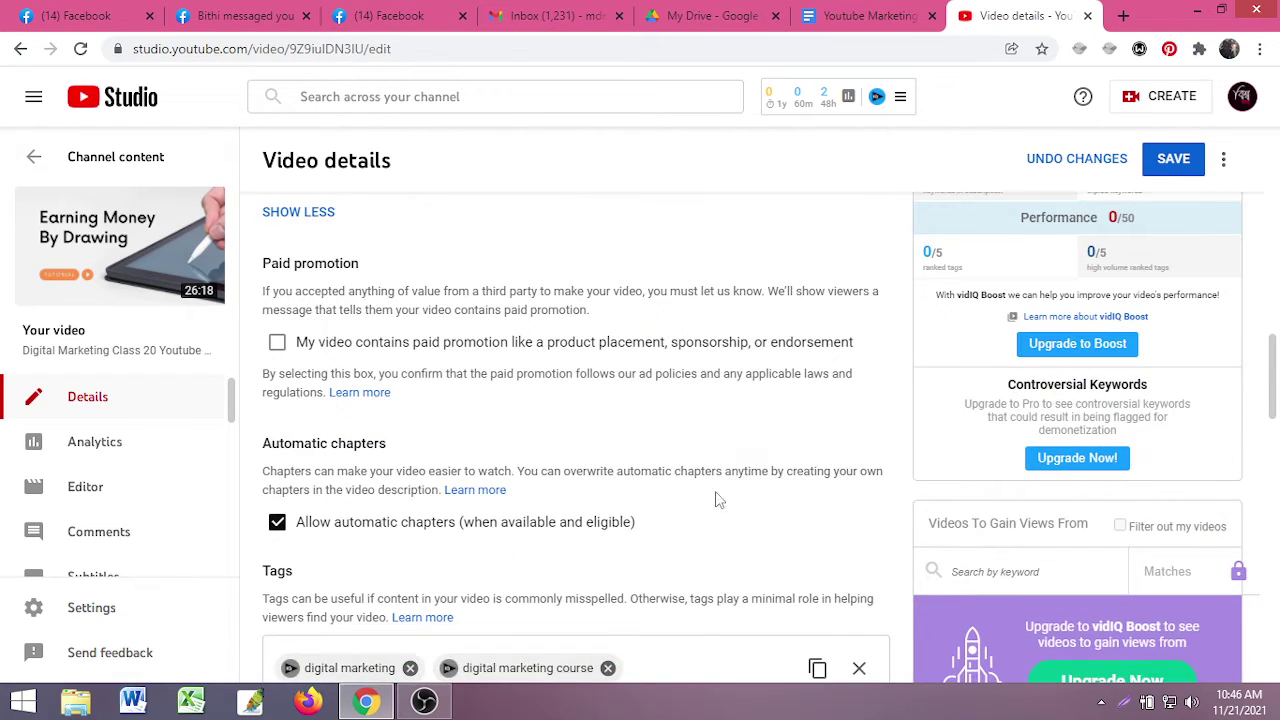
scroll(714, 500, "down", 4)
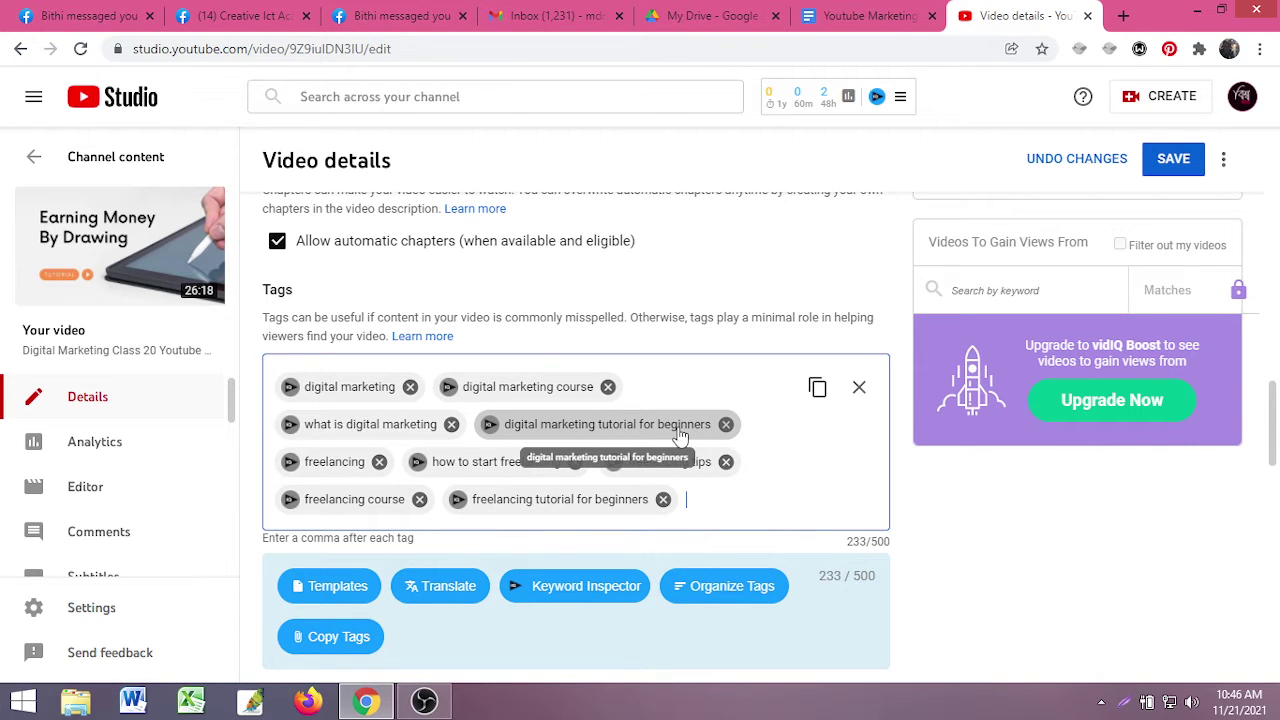
type("ear")
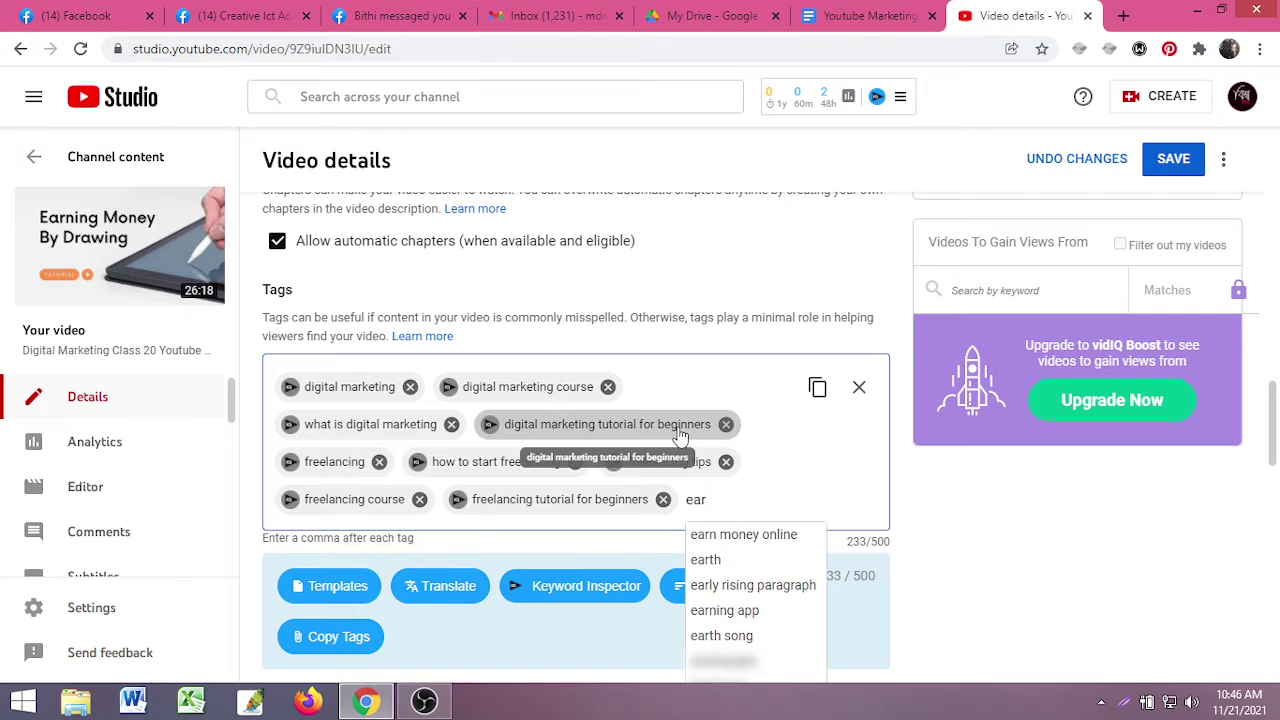
type("n money onl")
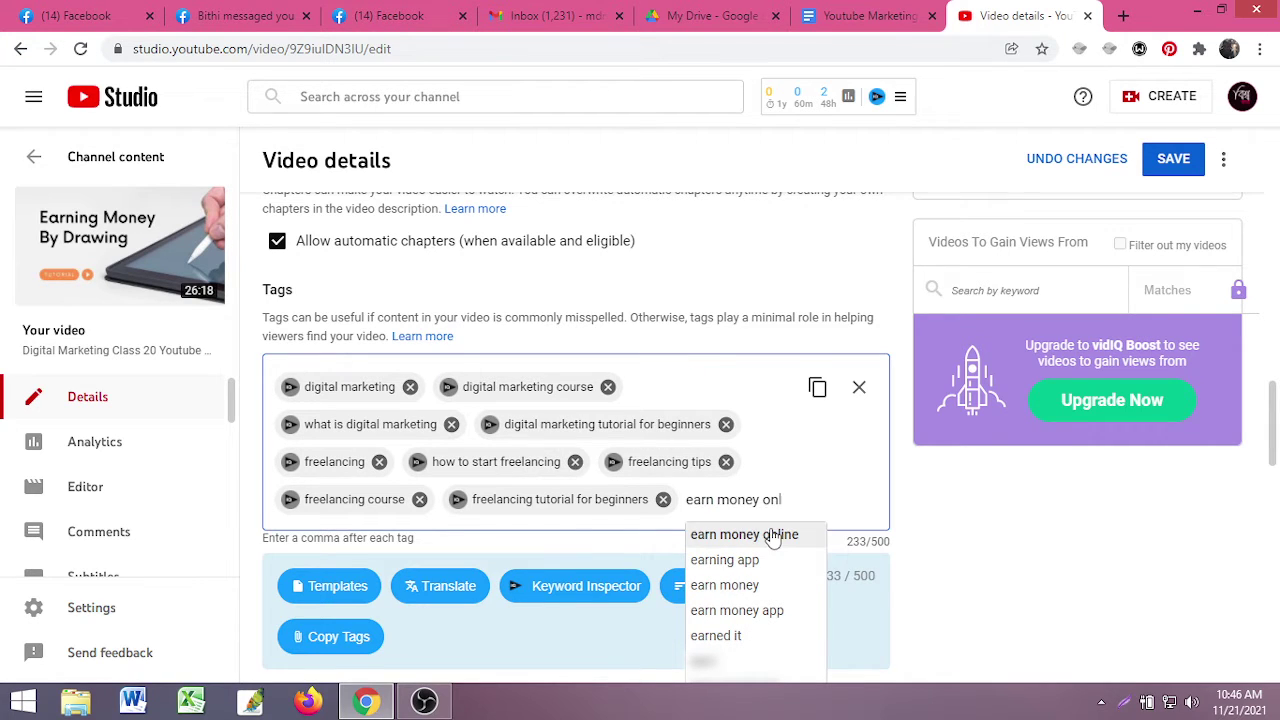
left_click(750, 535)
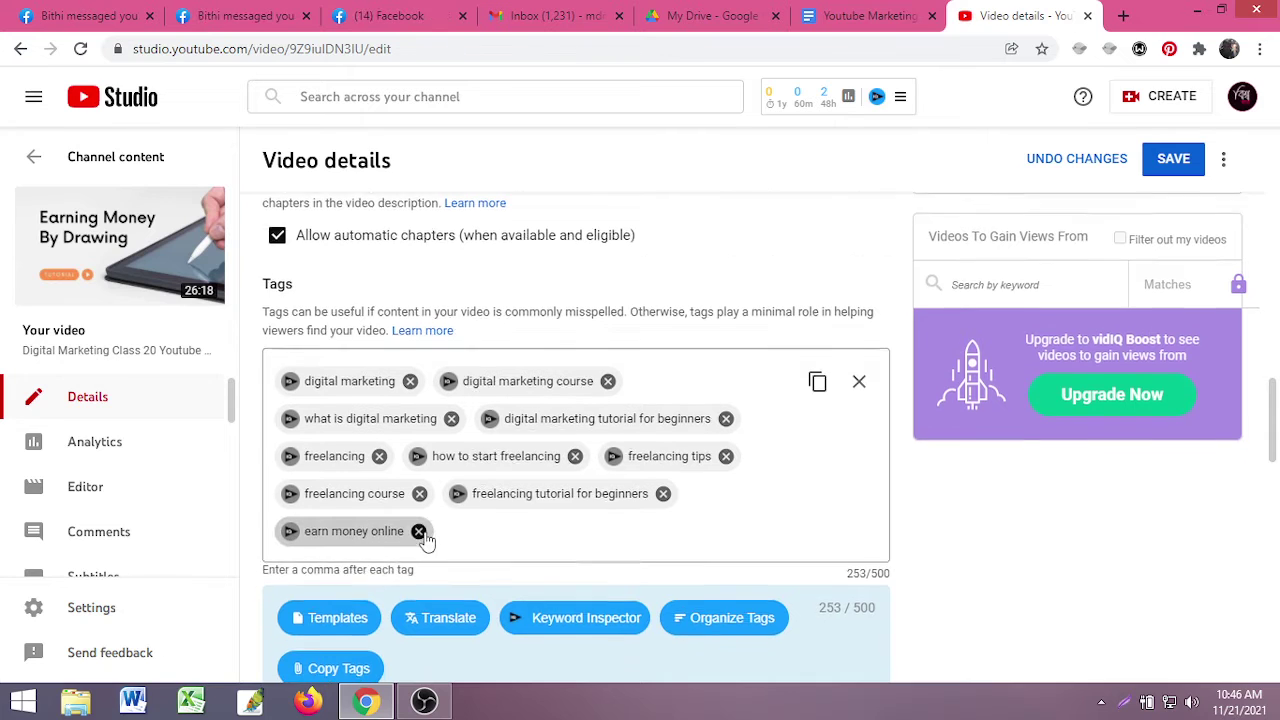
- Check 'earn money online' in Keyword Inspector (57/100), then delete that tag
scroll(350, 370, "down", 2)
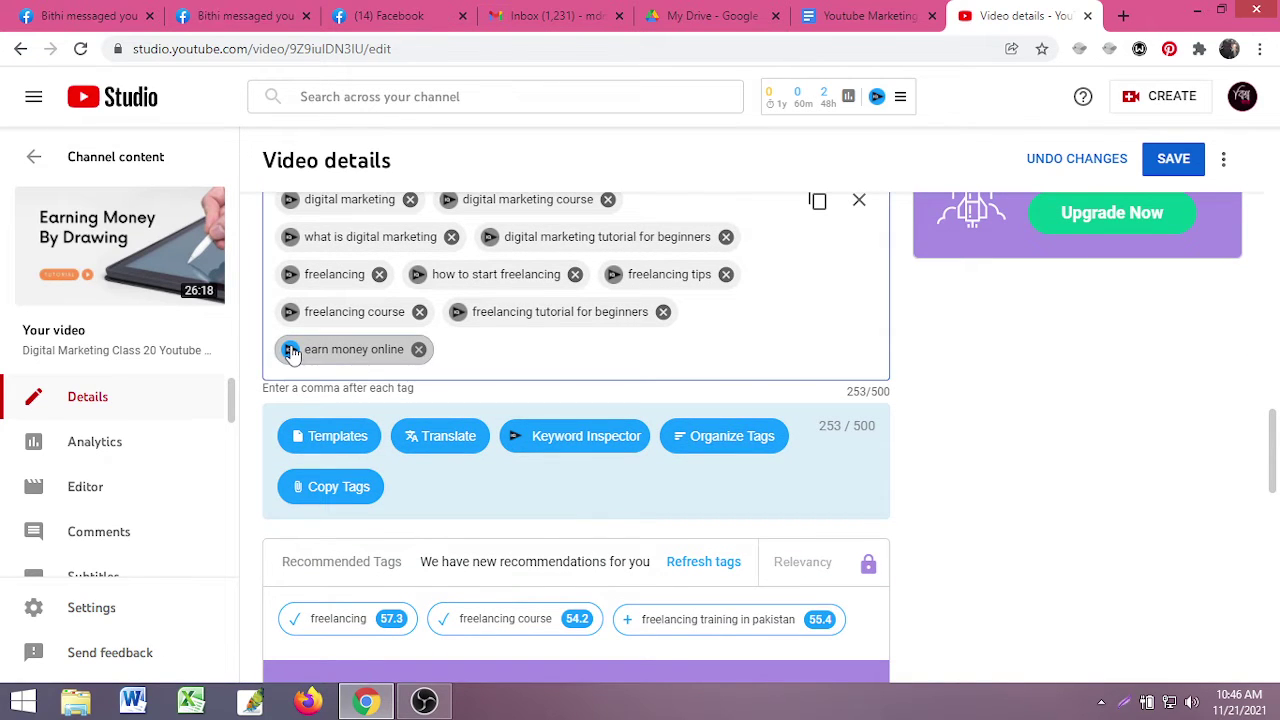
left_click(290, 350)
scroll(591, 472, "down", 1)
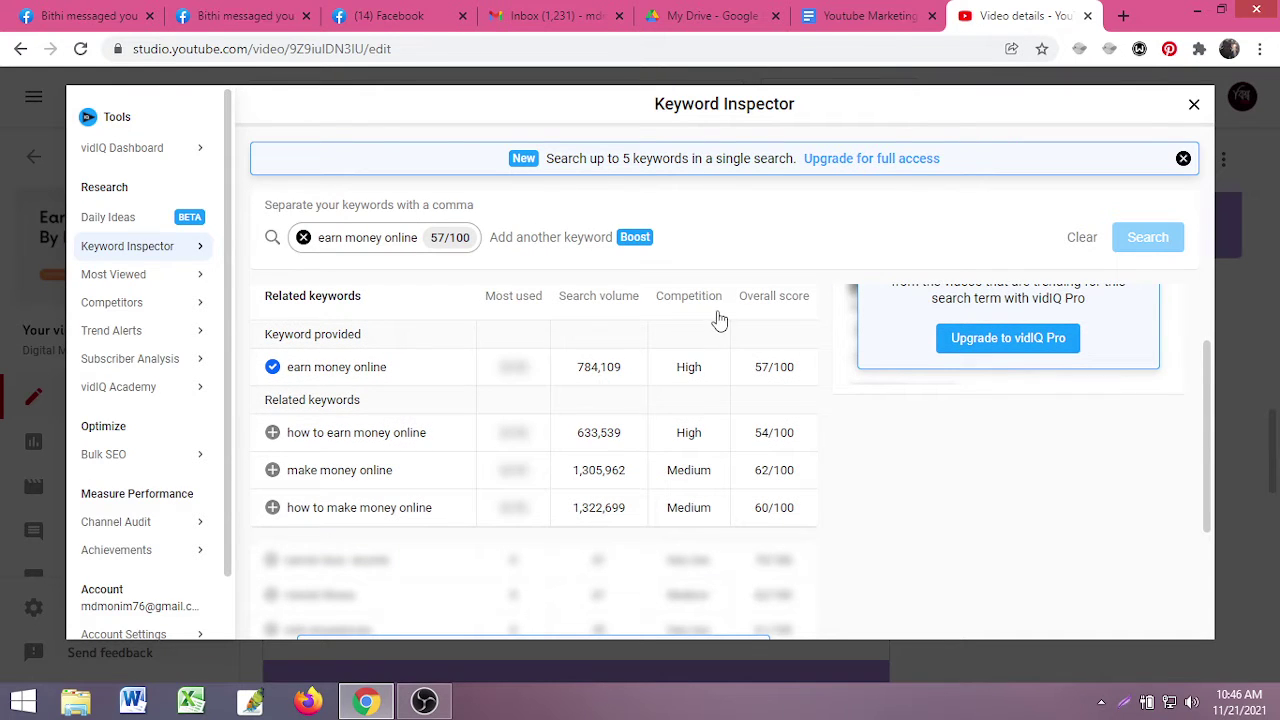
mouse_move(688, 366)
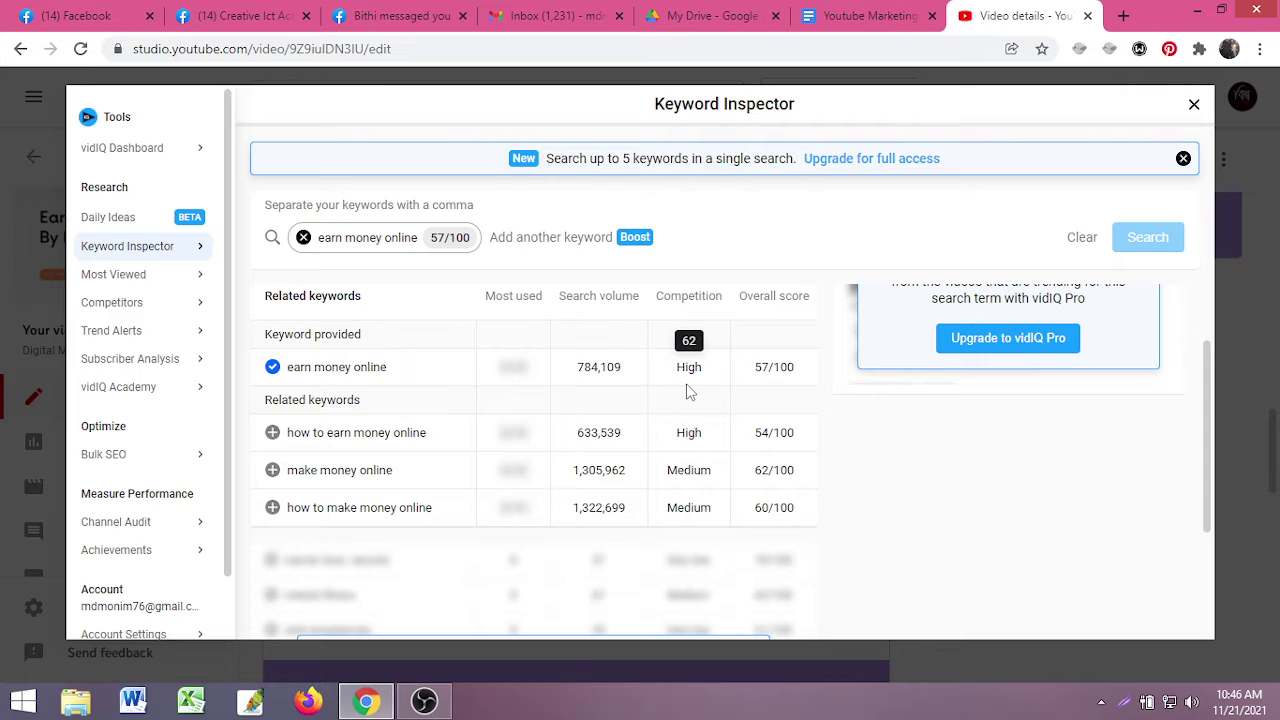
left_click(1194, 104)
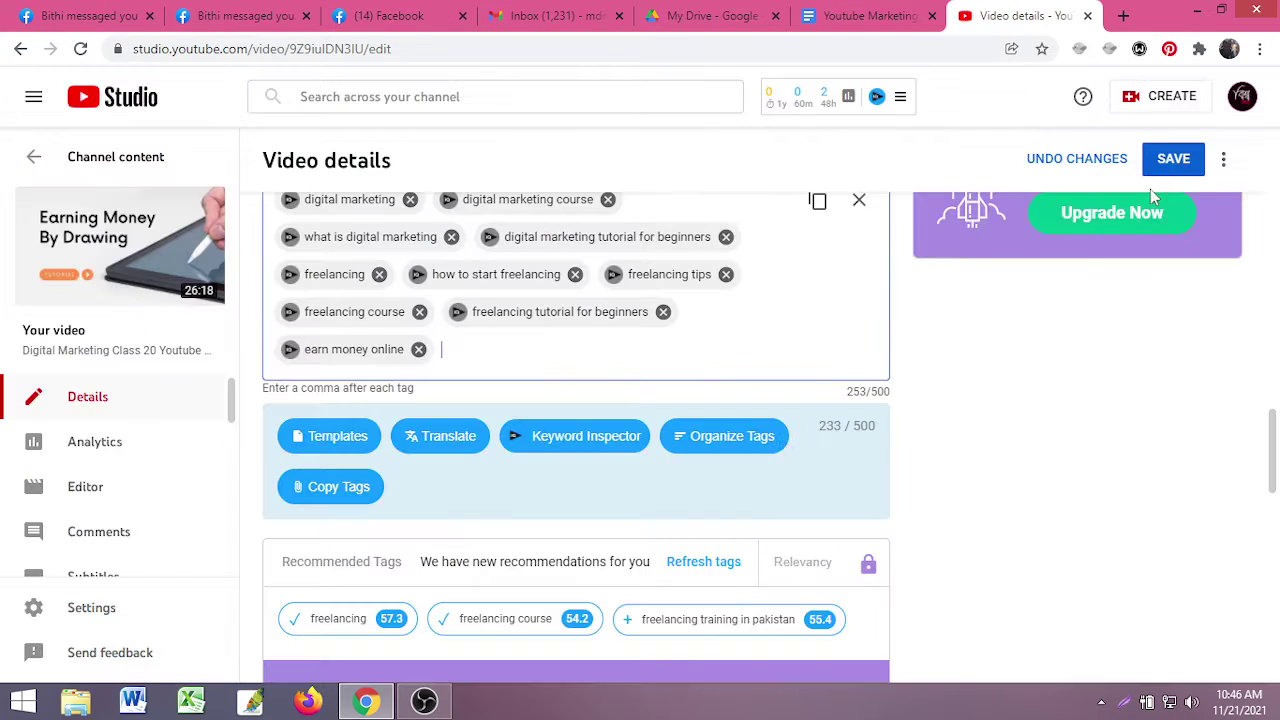
left_click(418, 349)
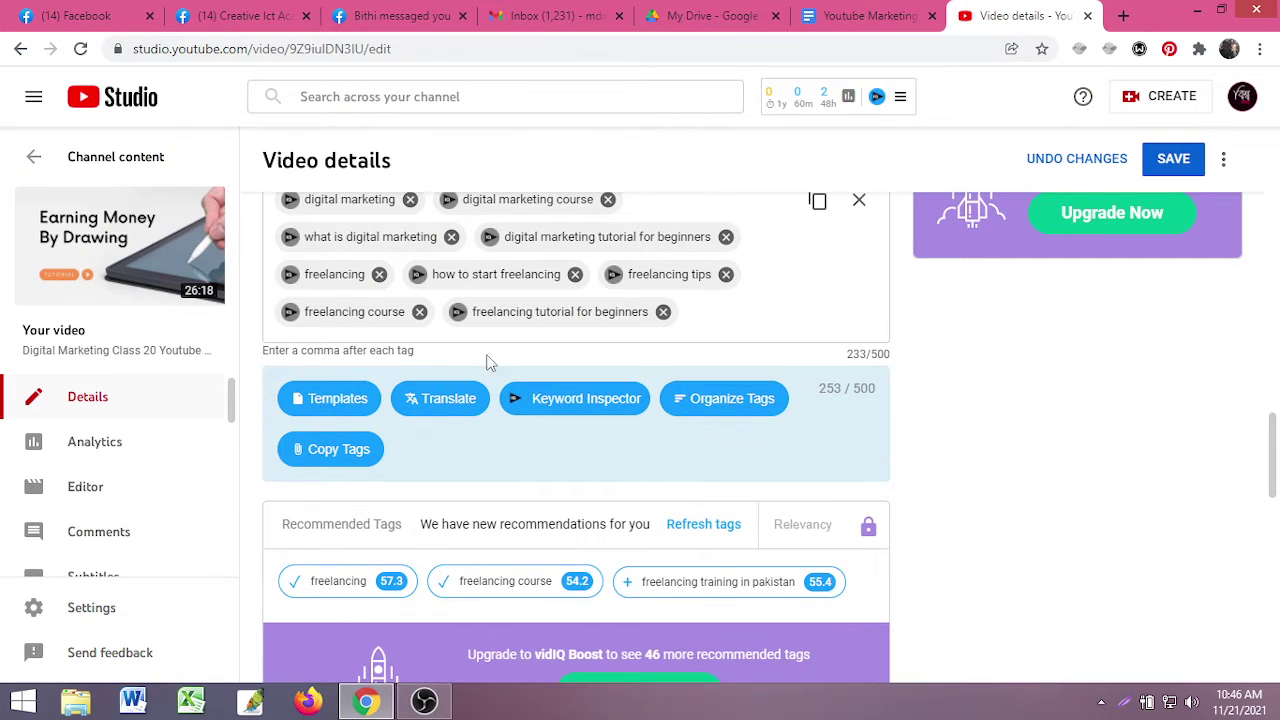
- Type 'make money o' in Tags and add the 'make money' suggestion as a tag
left_click(713, 317)
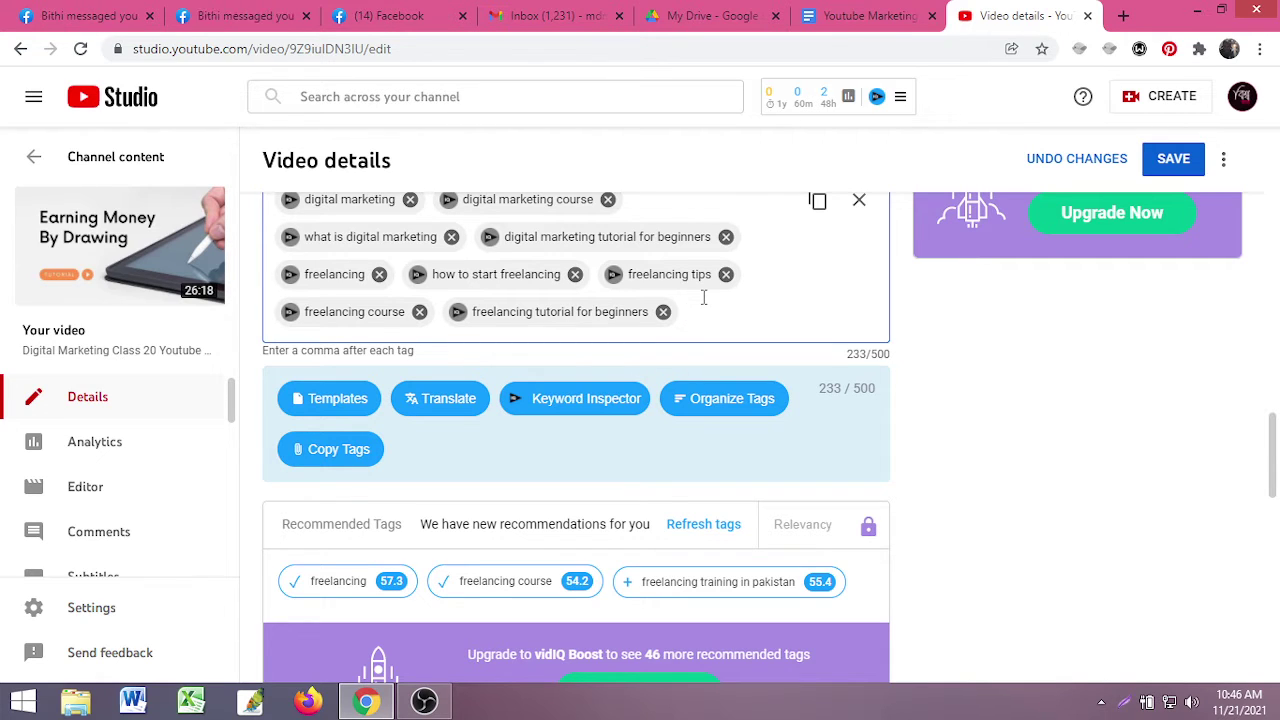
type("make")
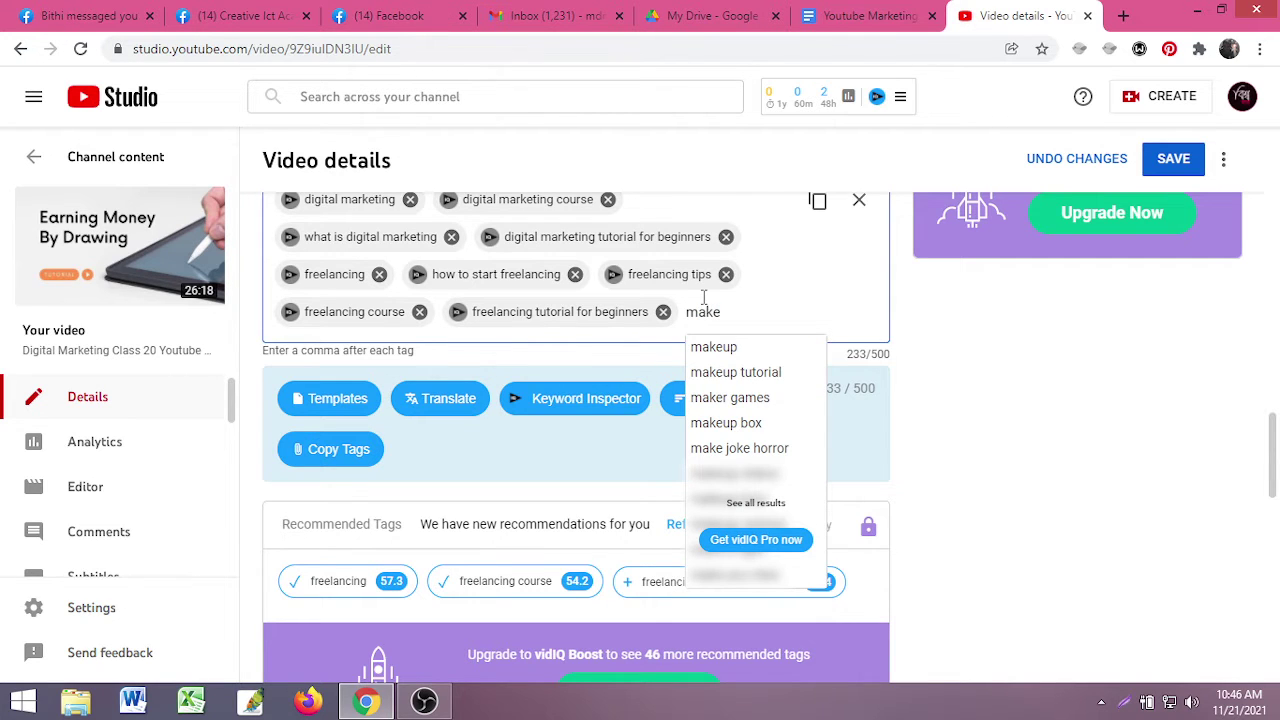
type(" m")
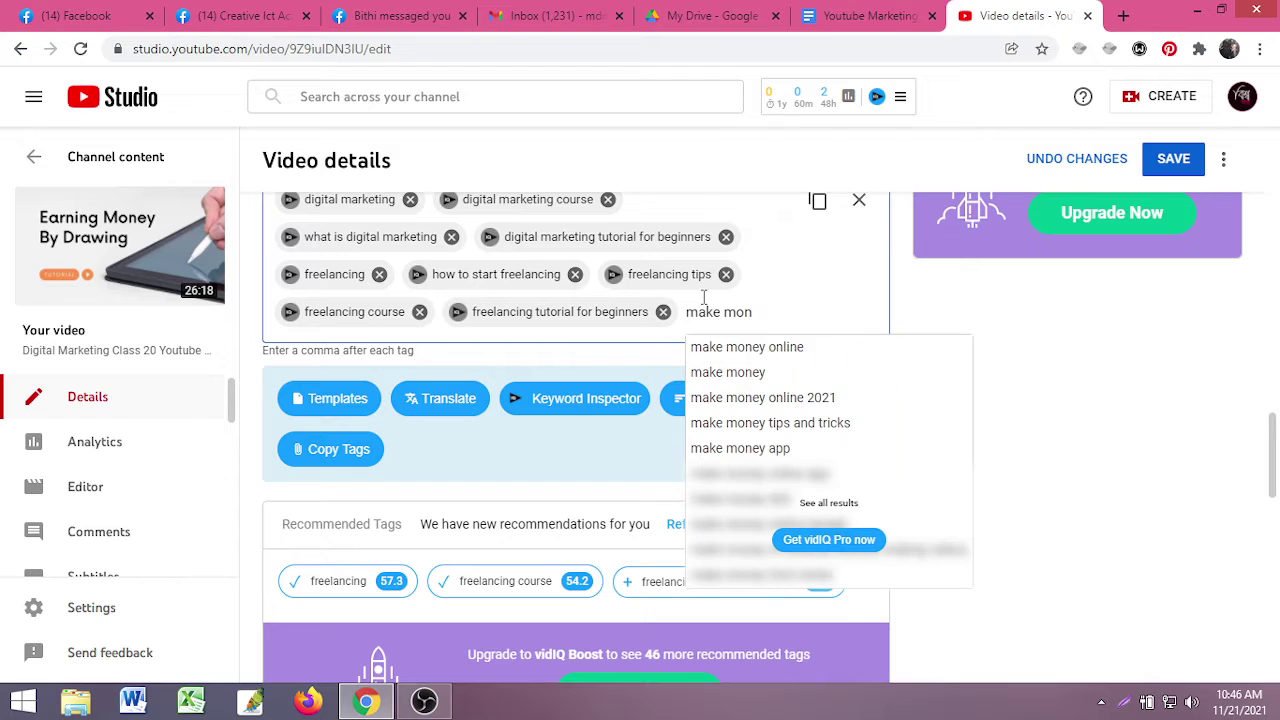
type("oney")
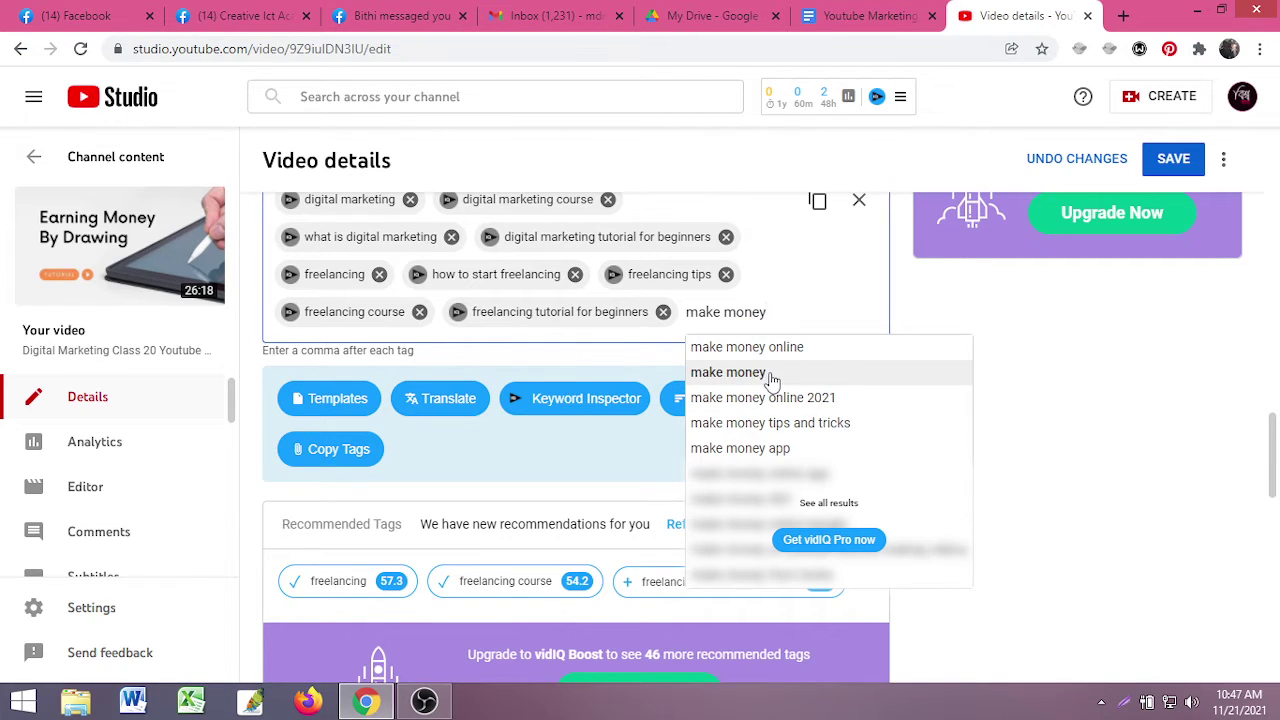
type(" o")
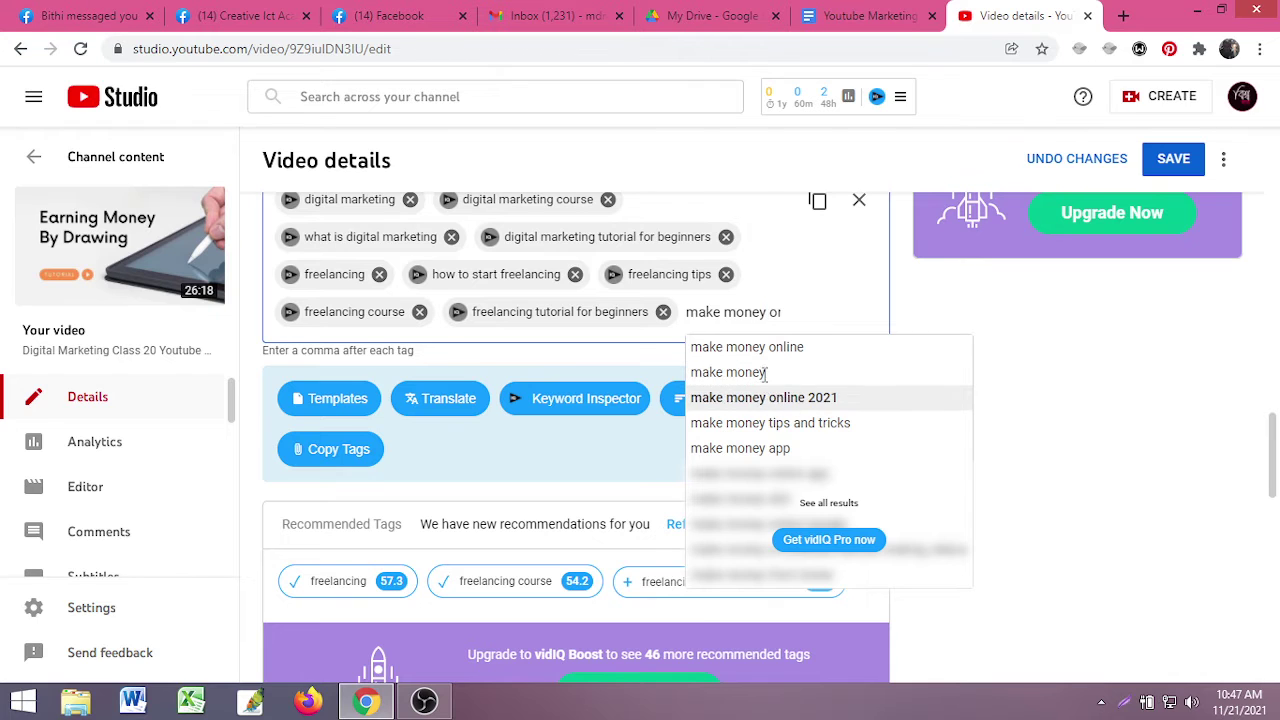
left_click(765, 372)
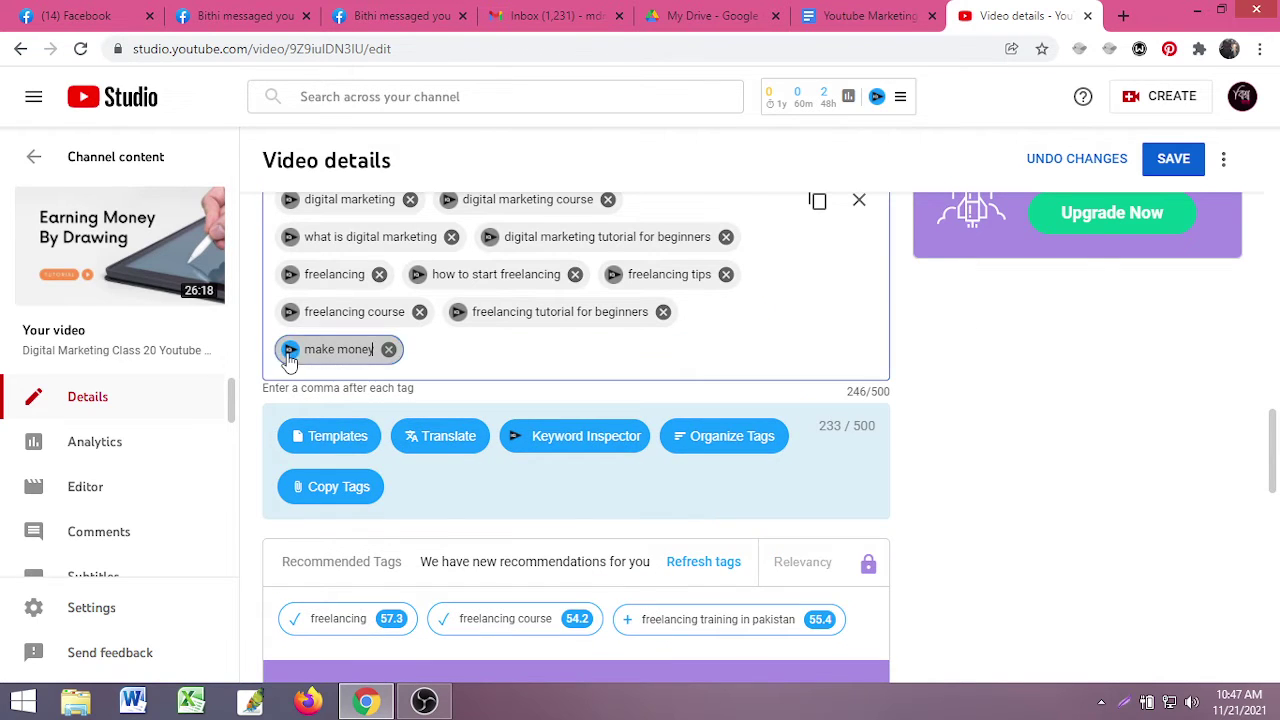
- Check 'make money' in Keyword Inspector (41/100), delete it, and type 'how to earn money'
left_click(288, 352)
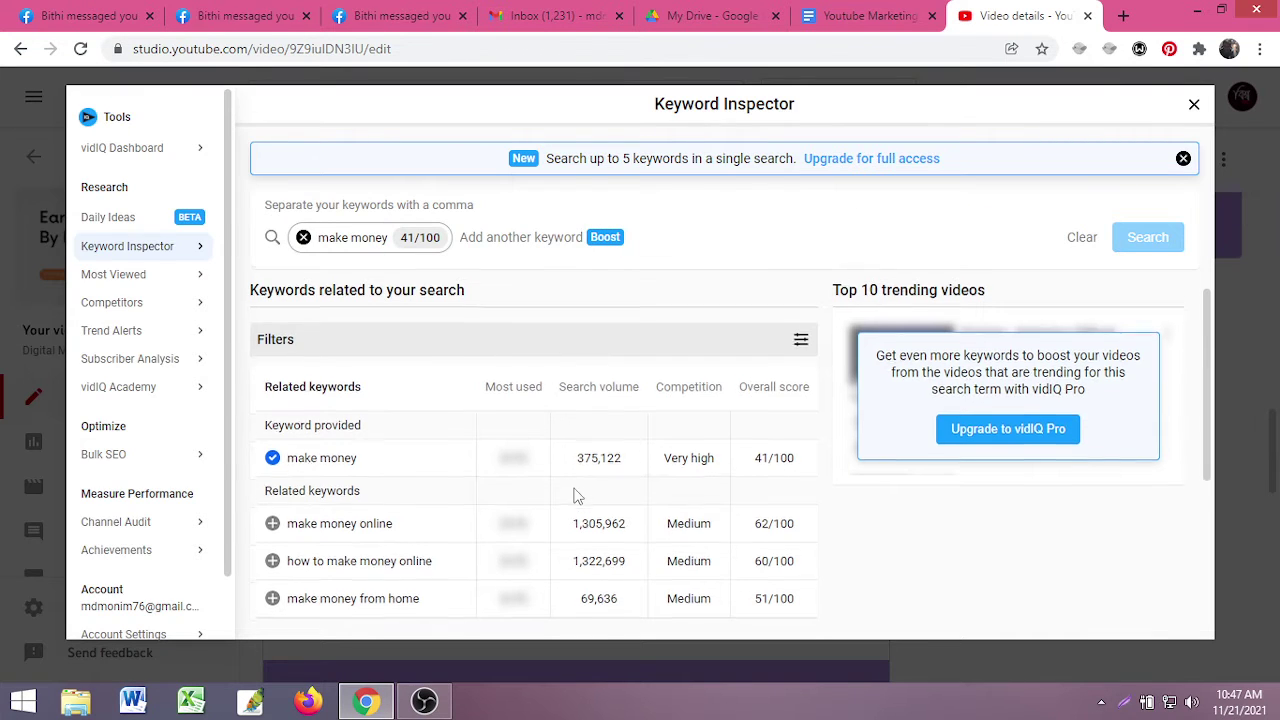
scroll(575, 495, "down", 1)
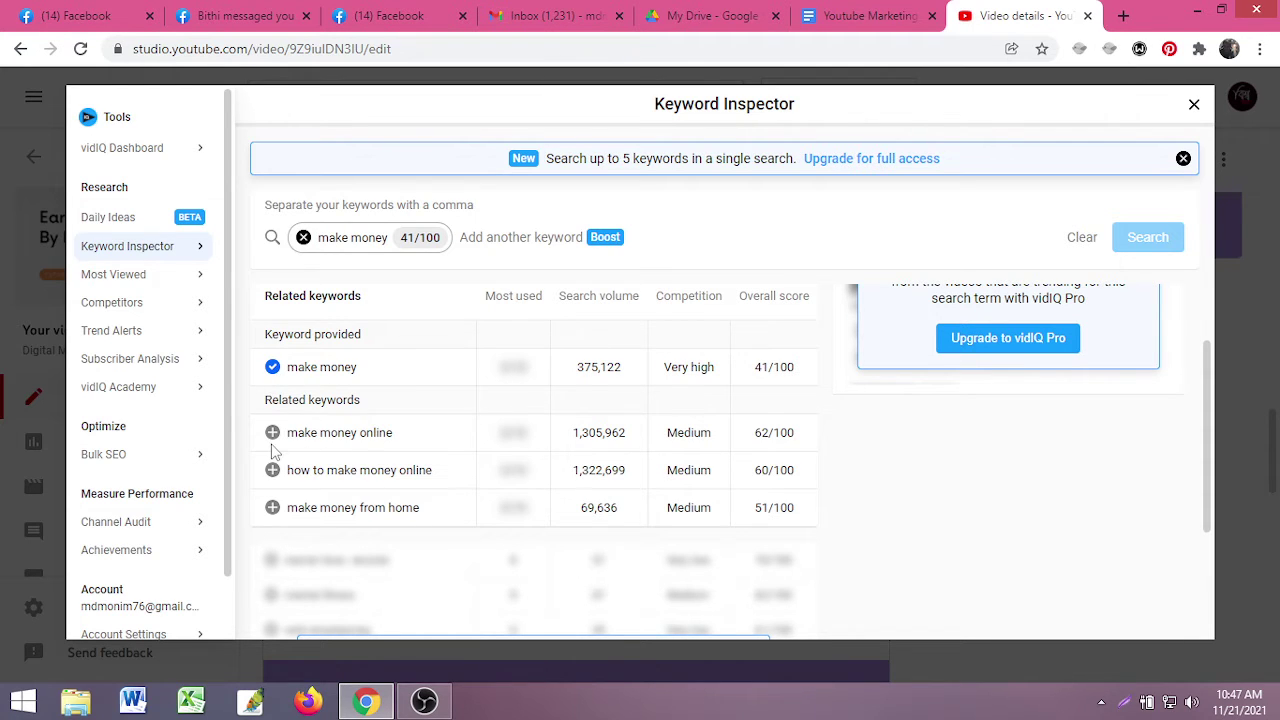
scroll(280, 435, "down", 1)
scroll(280, 435, "up", 1)
left_click(1193, 105)
left_click(388, 349)
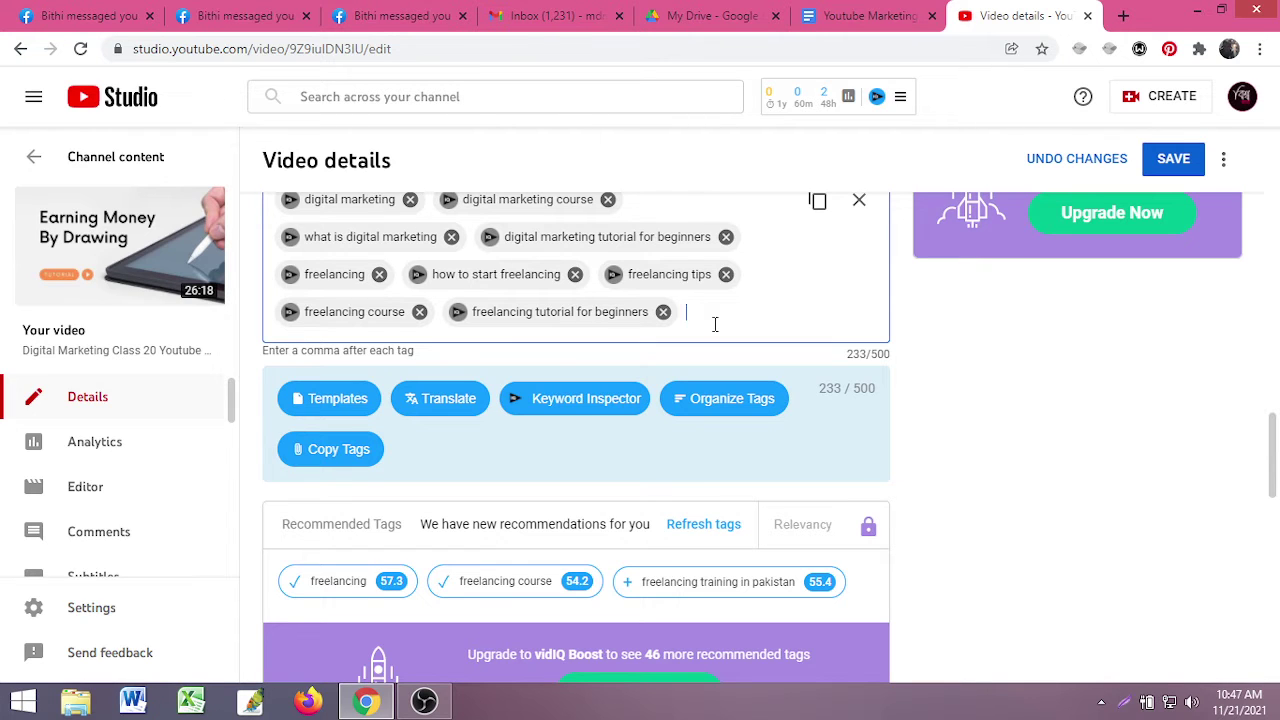
type("how to")
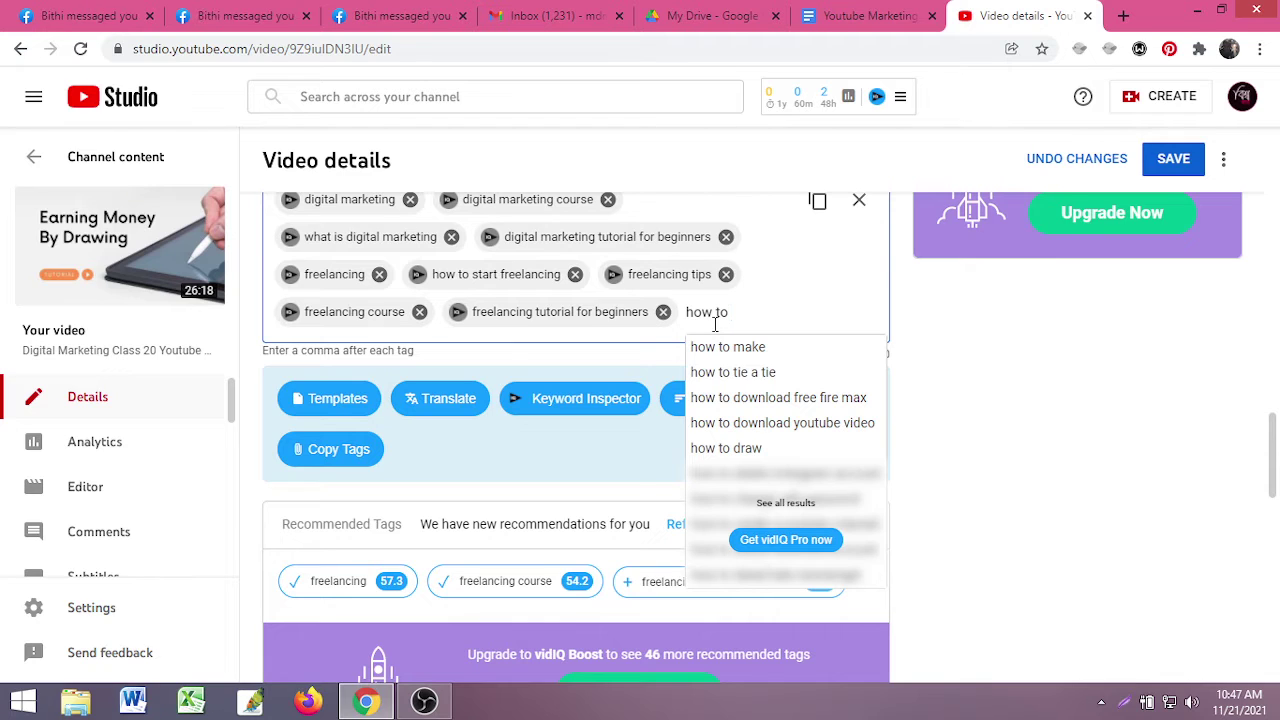
type(" earn")
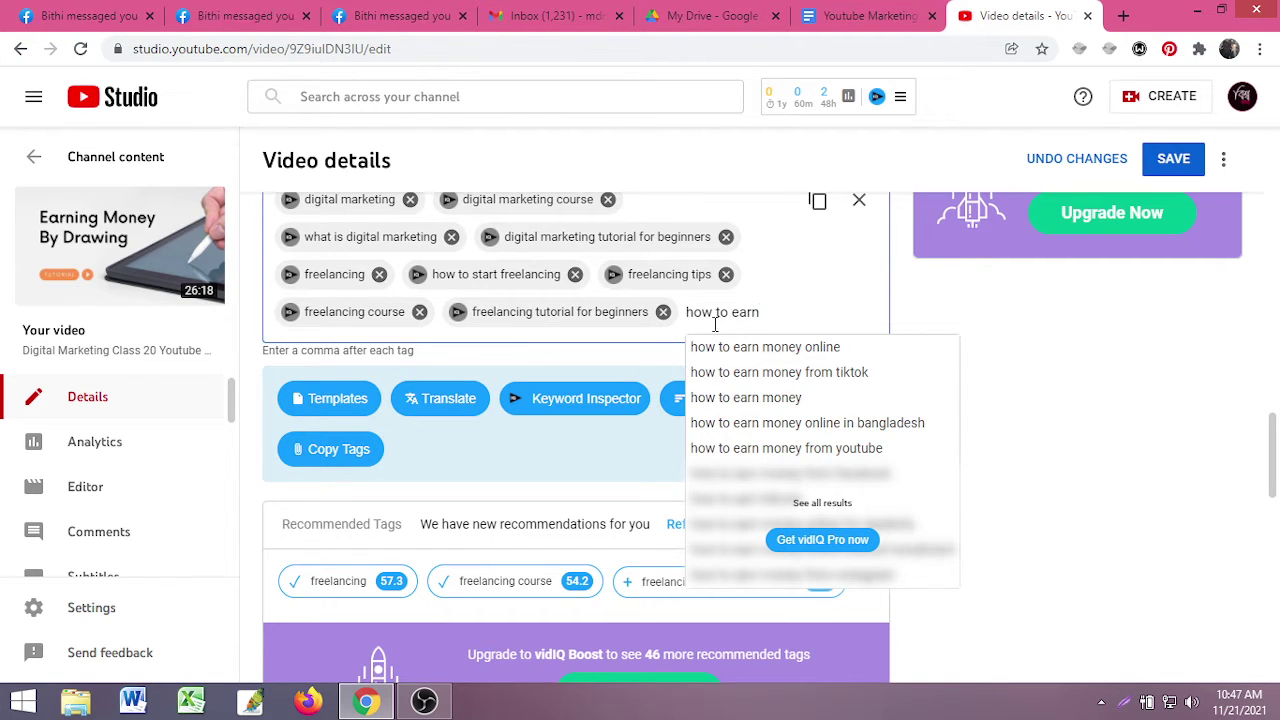
type(" money")
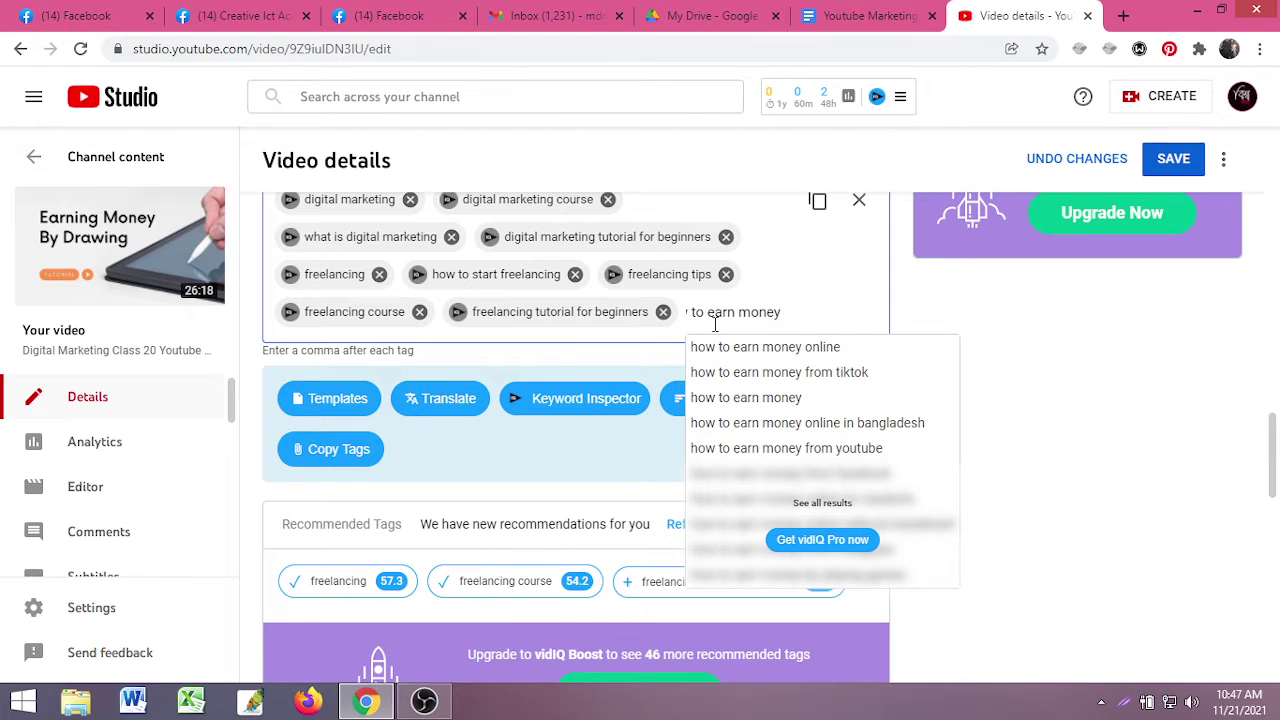
- Add the 'how to earn money' tag and review its 42/100, Very high competition vidIQ rating
key("Return")
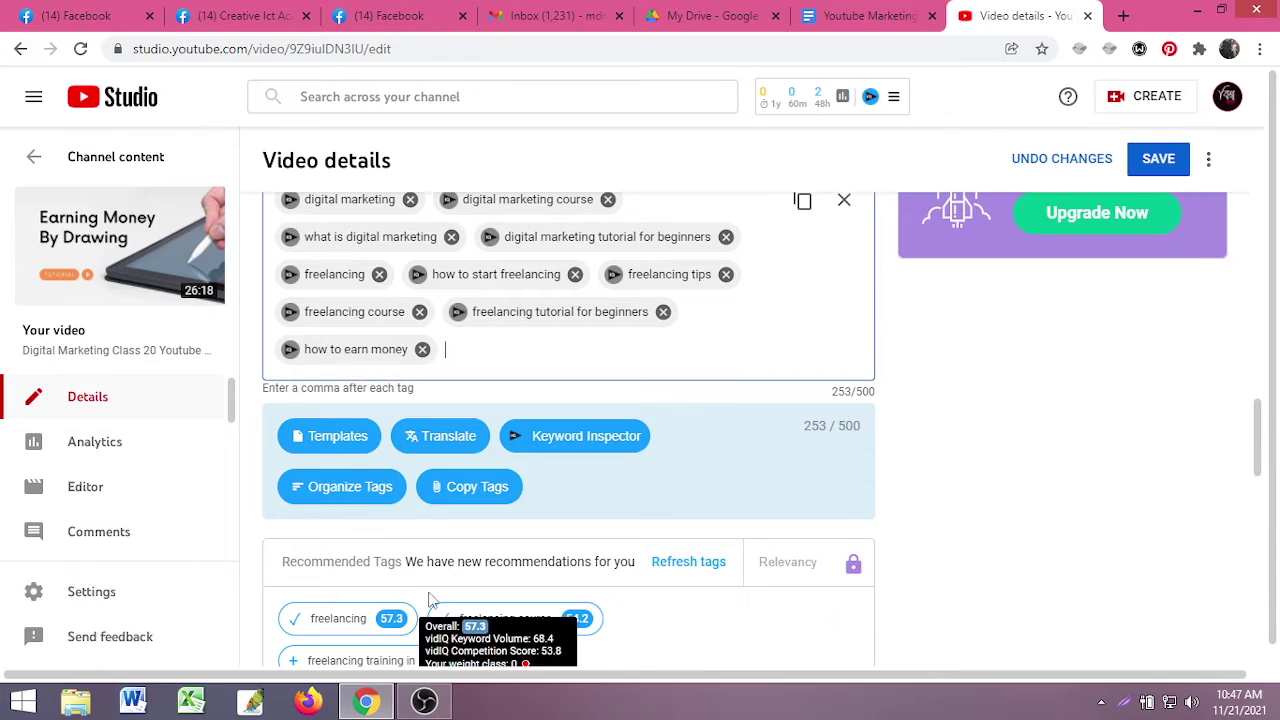
scroll(509, 597, "down", 1)
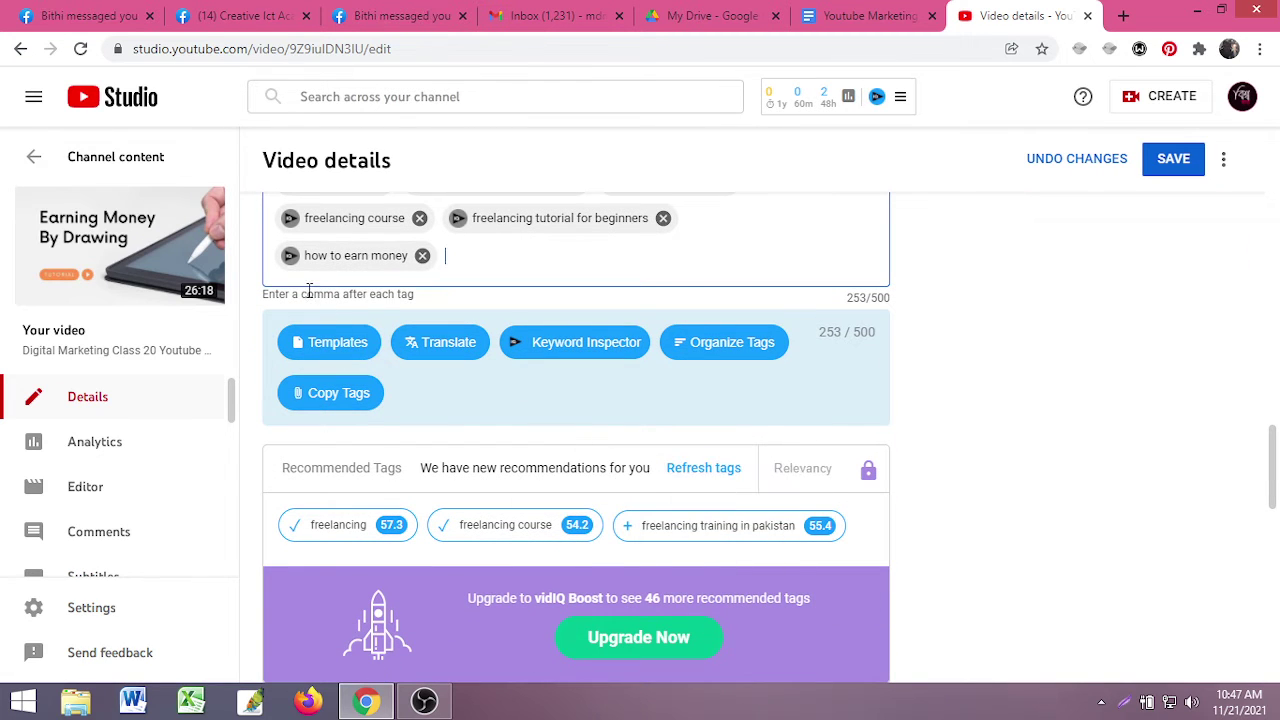
left_click(291, 256)
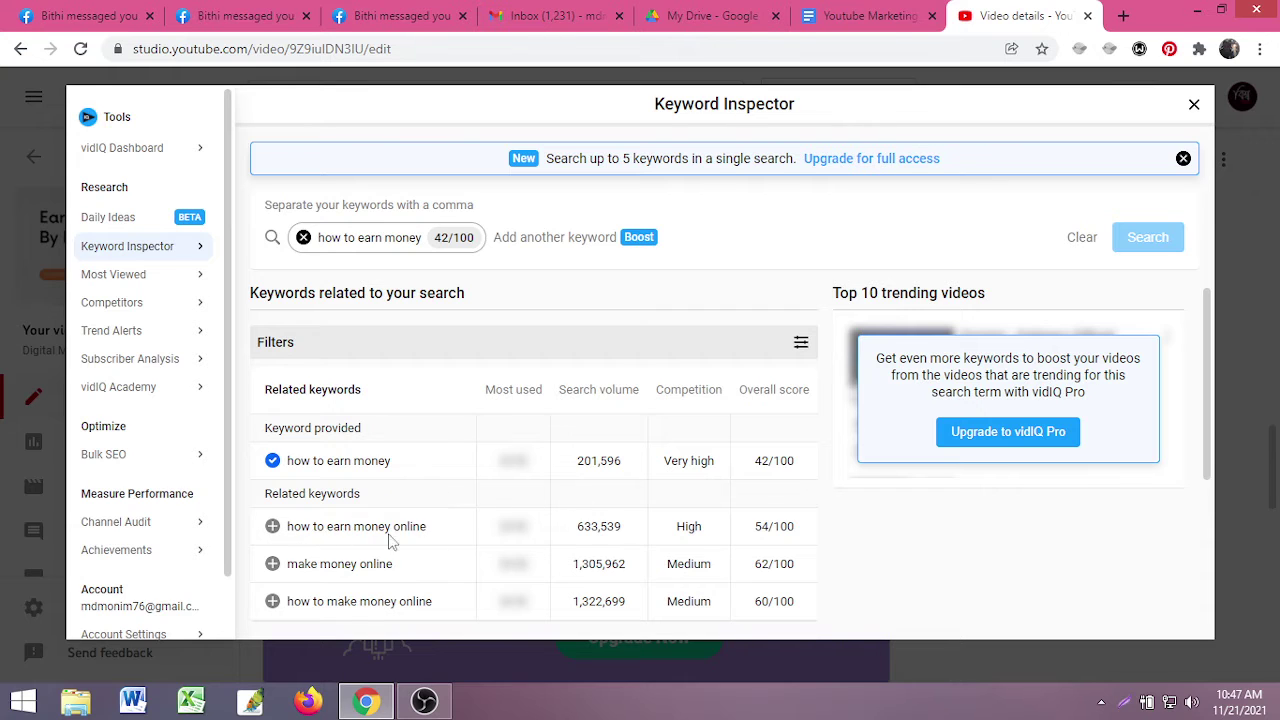
scroll(390, 540, "down", 1)
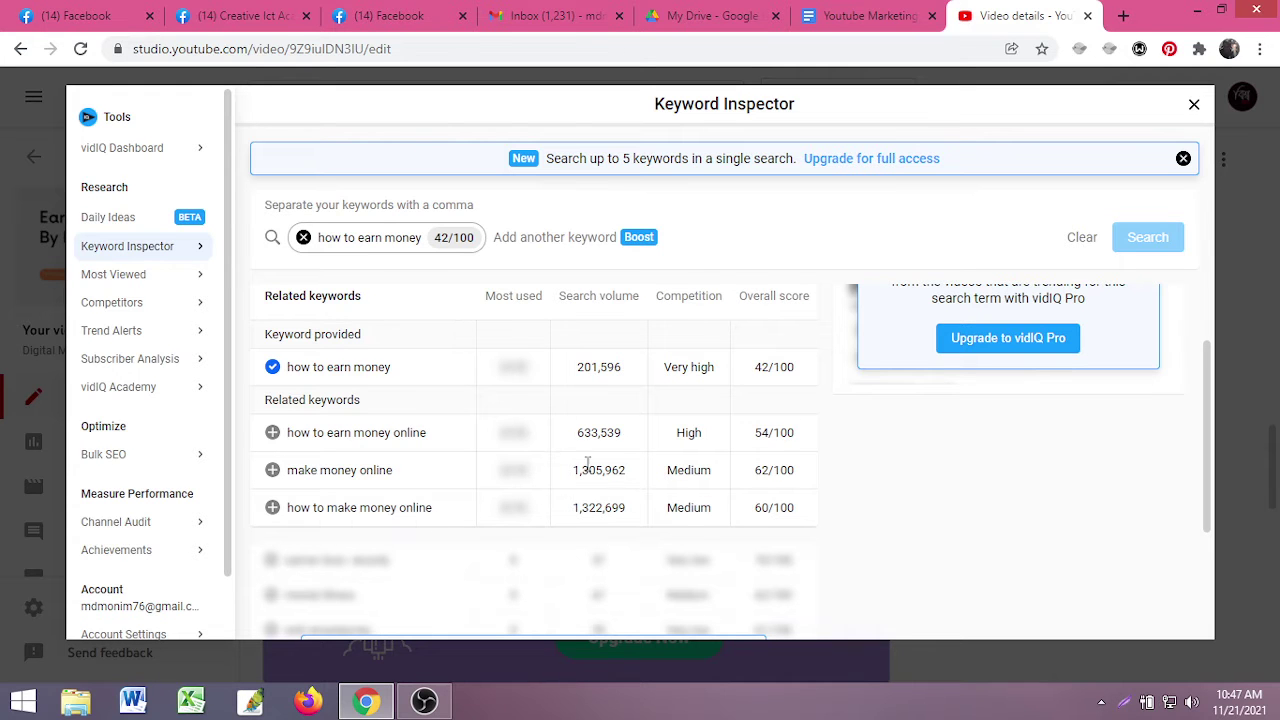
left_click(1194, 104)
scroll(486, 437, "up", 3)
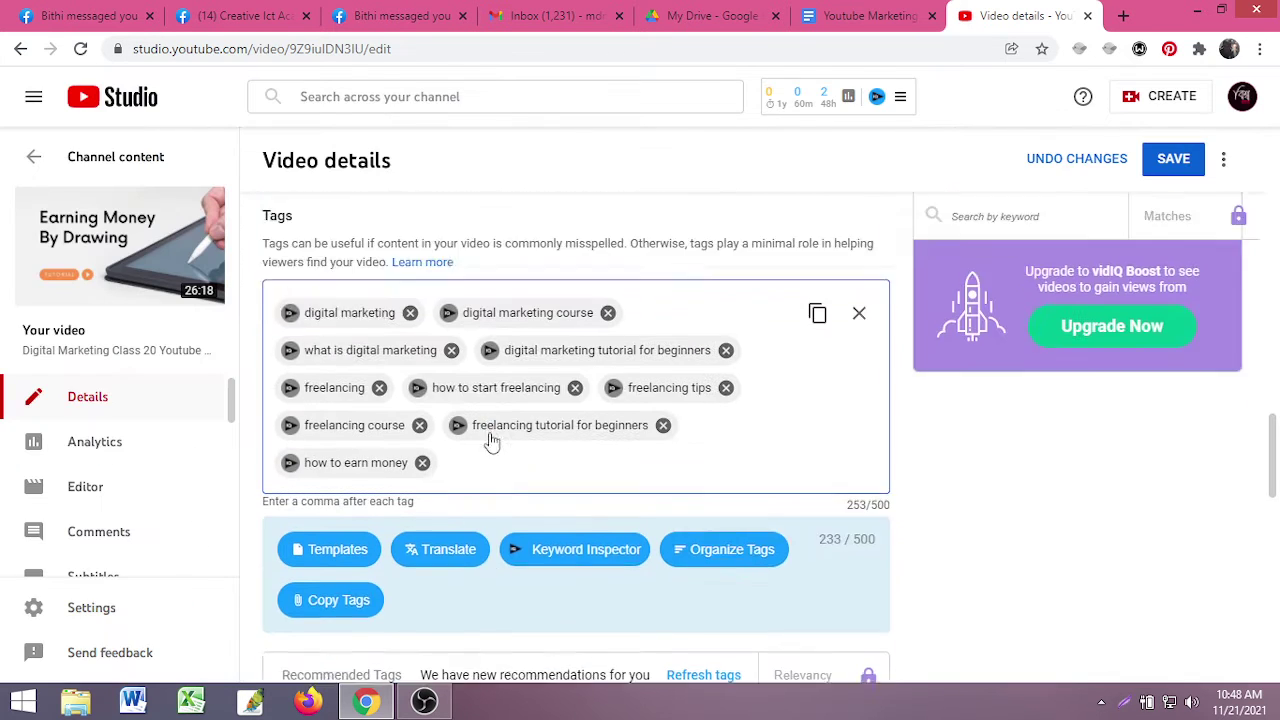
- Replace the 'how to earn money' tag with a 'how to' tag
left_click(422, 537)
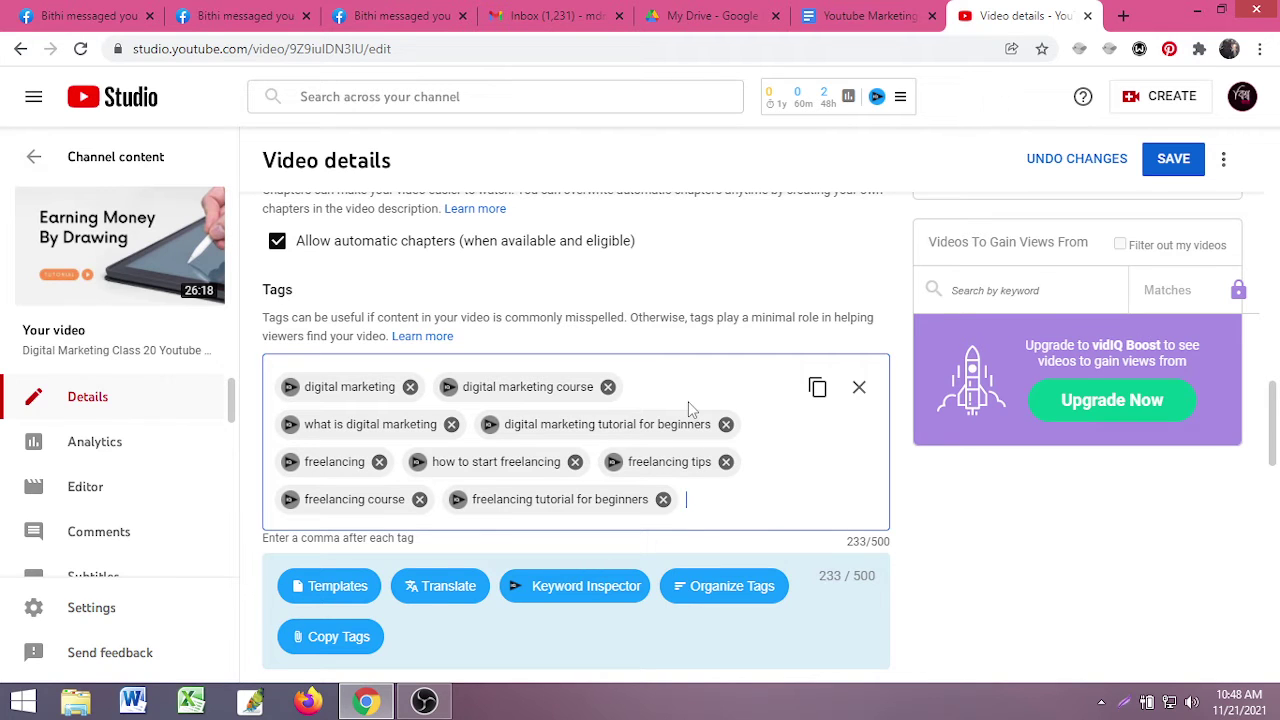
type("how")
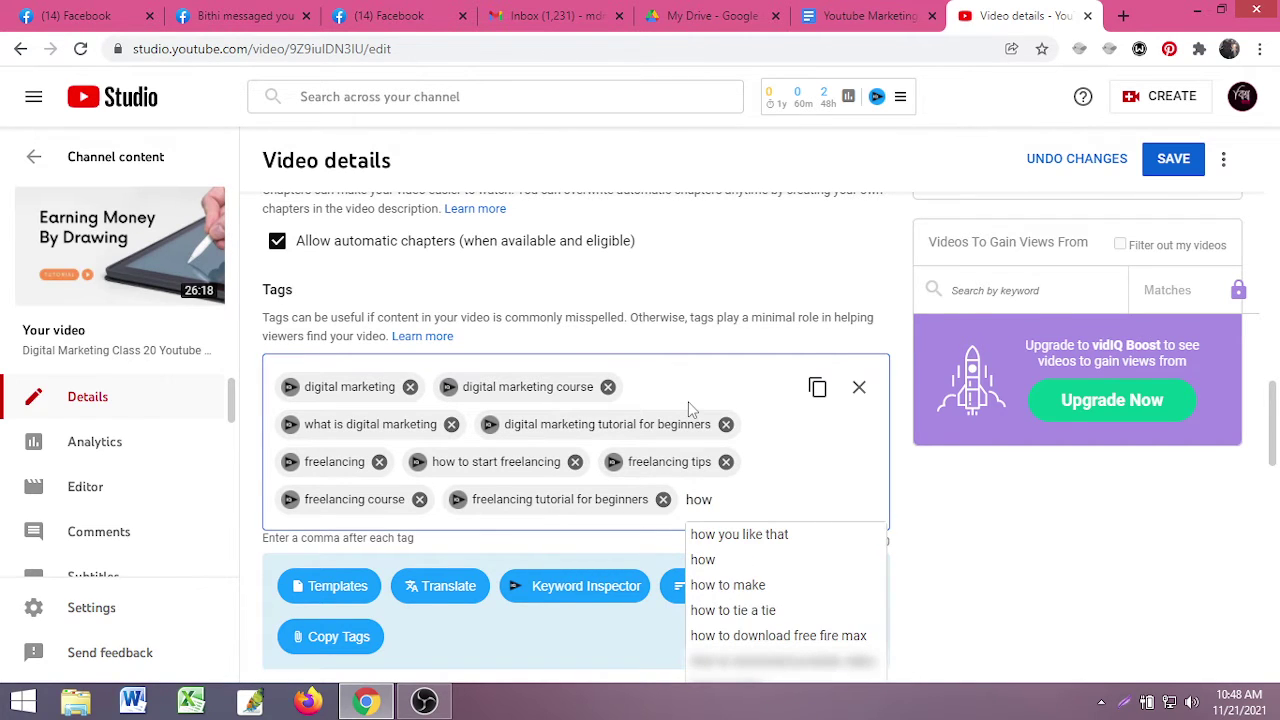
type(" to")
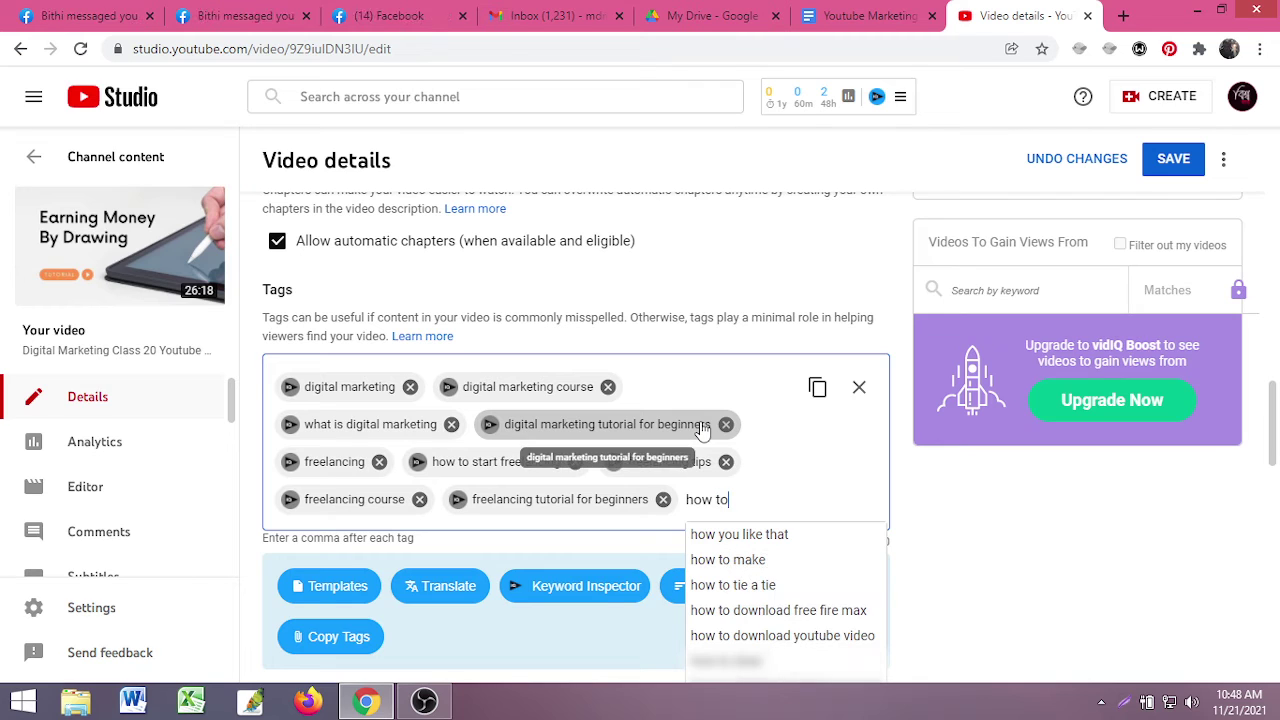
key("Return")
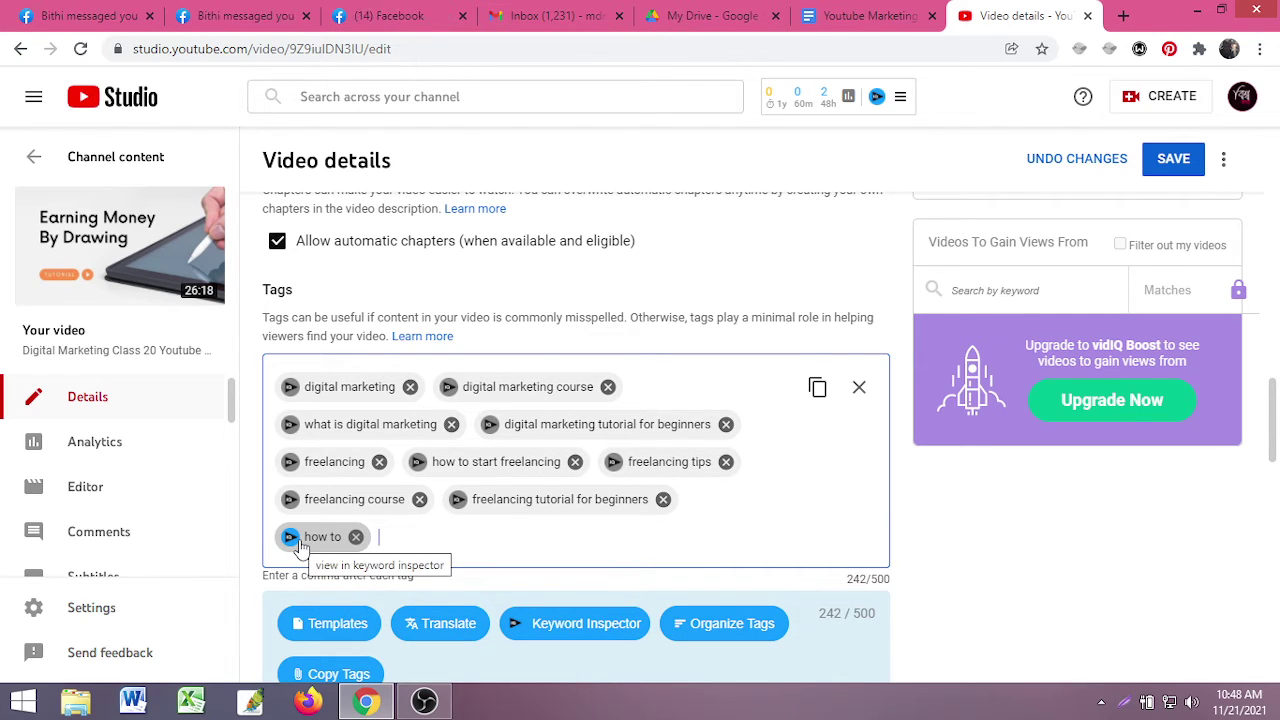
- Check that 'how to' scores 43/100 with Very high competition, then remove that tag
left_click(292, 540)
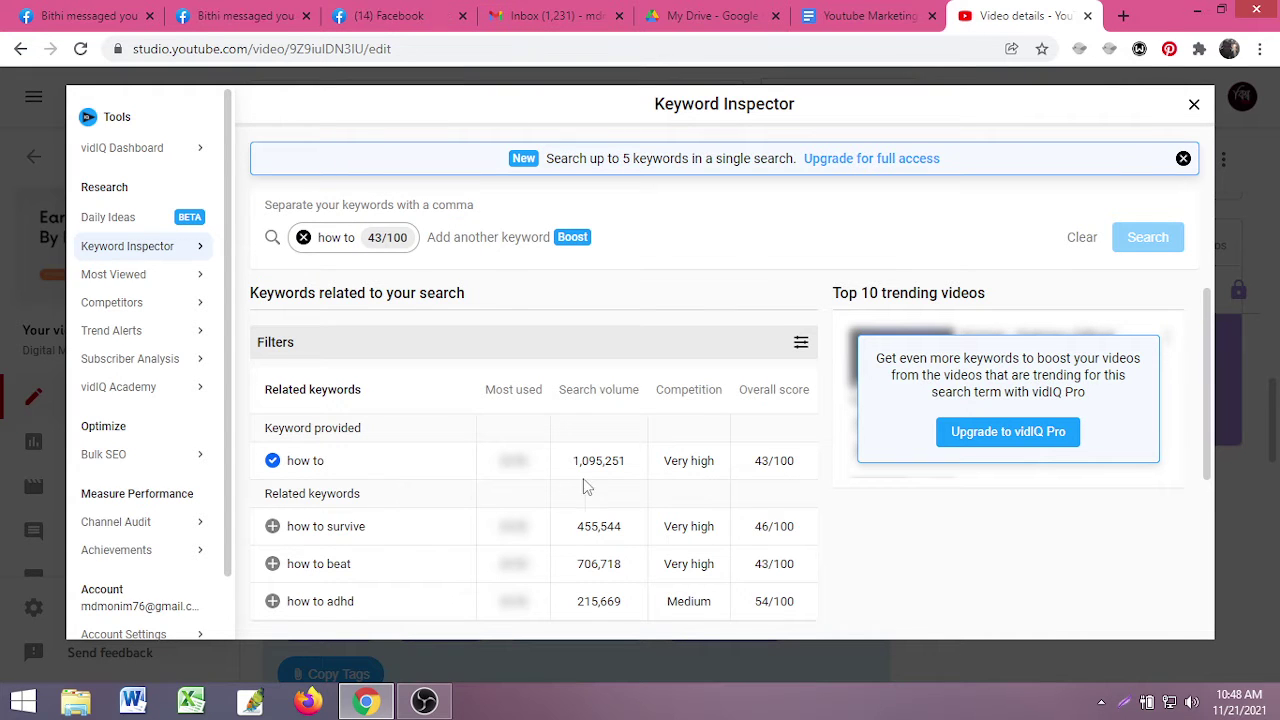
scroll(620, 490, "down", 2)
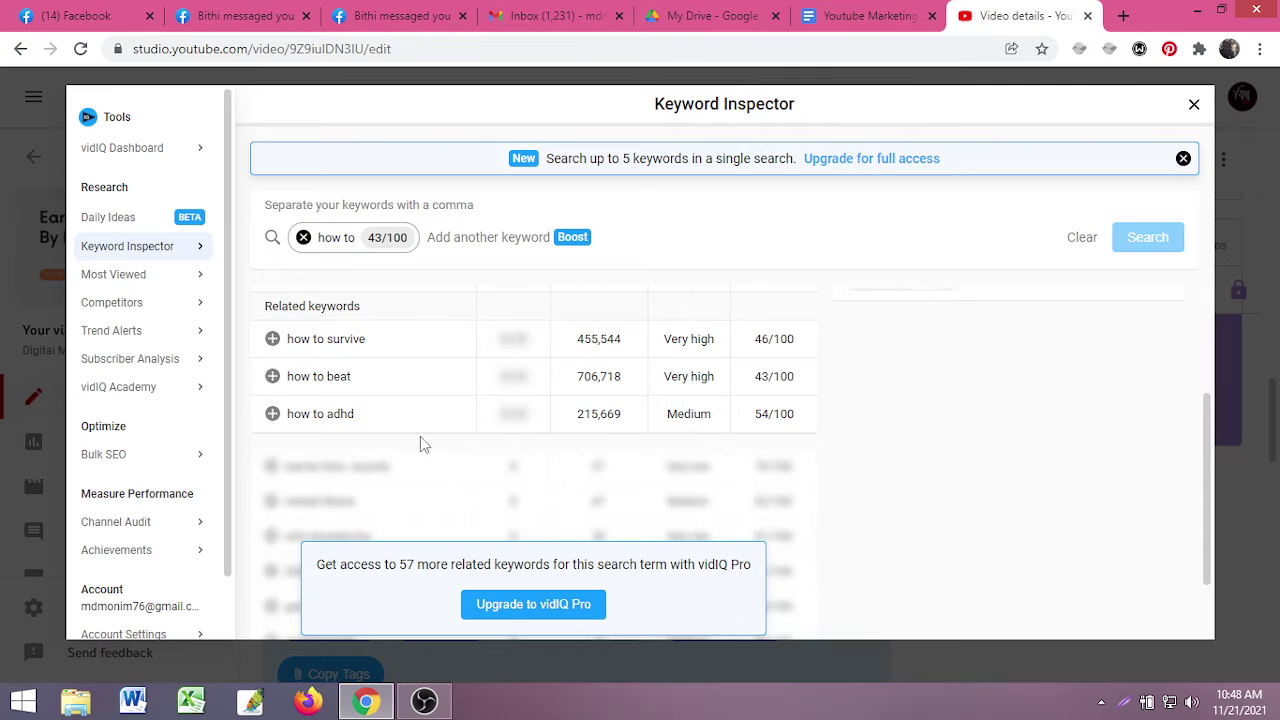
scroll(430, 440, "up", 2)
left_click(1195, 106)
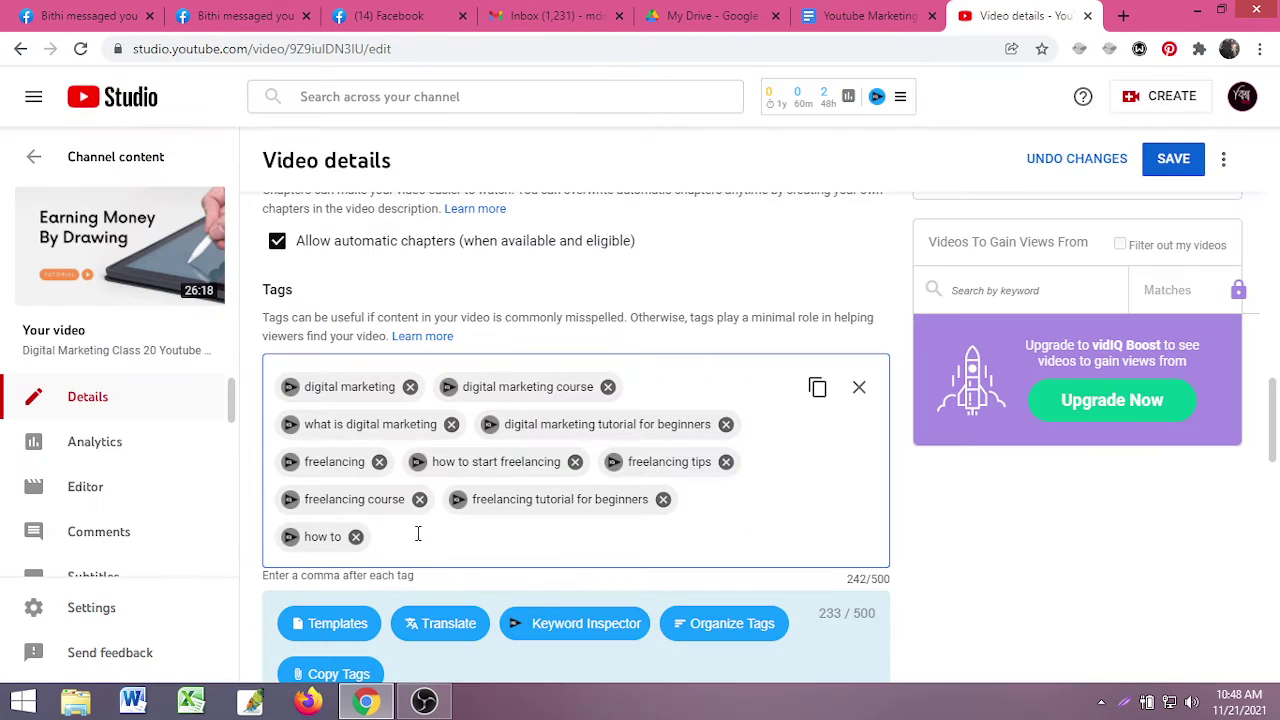
left_click(351, 534)
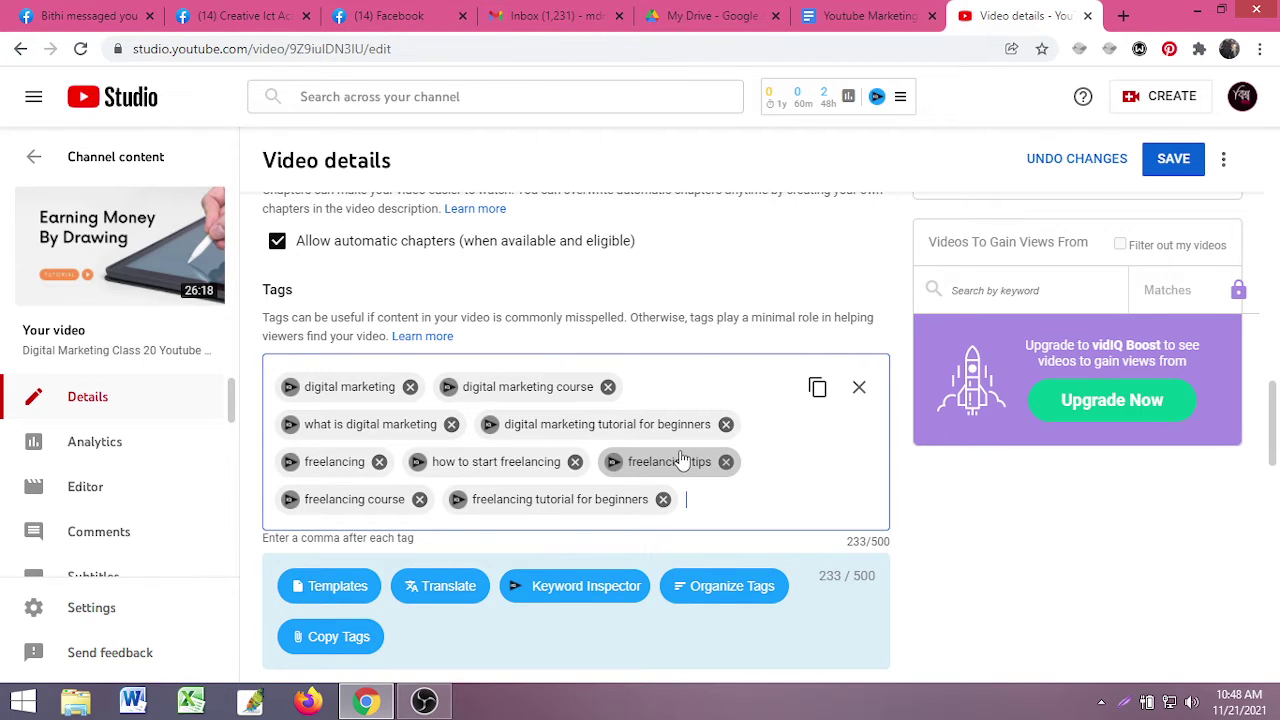
- Try out freelancing tag text and erase the partial entries (tuto, in b, cou)
type("fre")
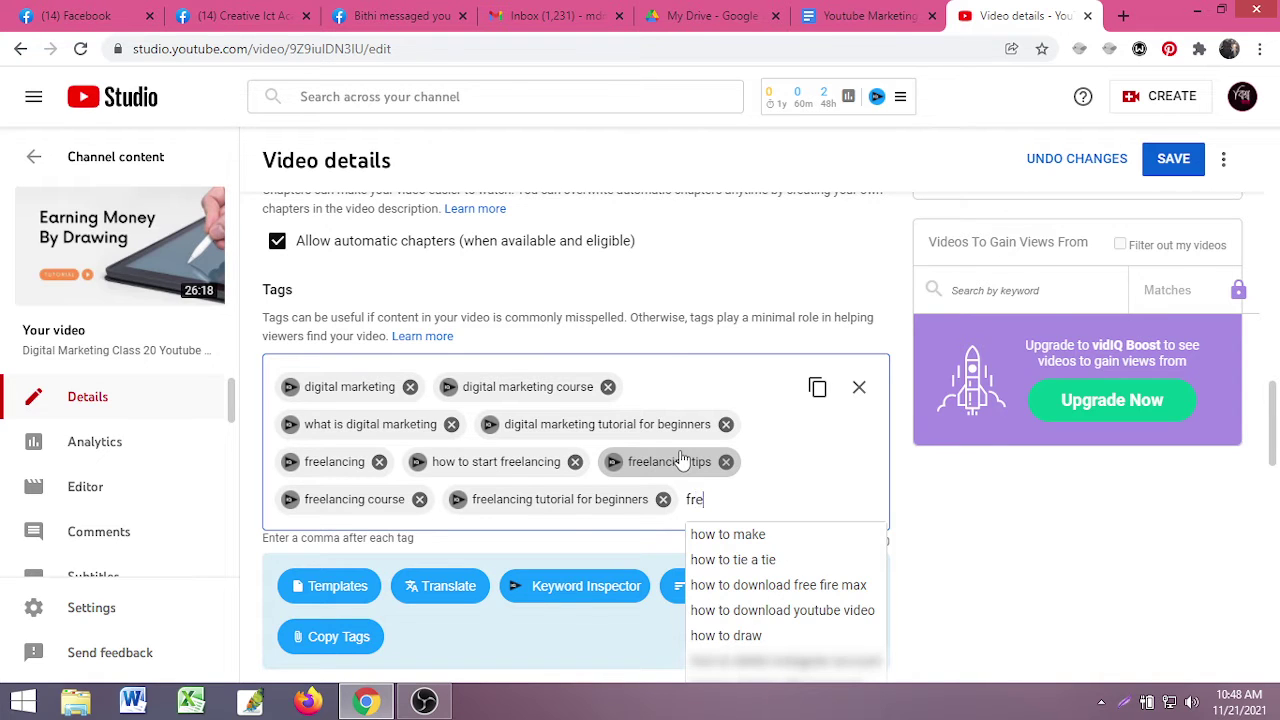
type("ela")
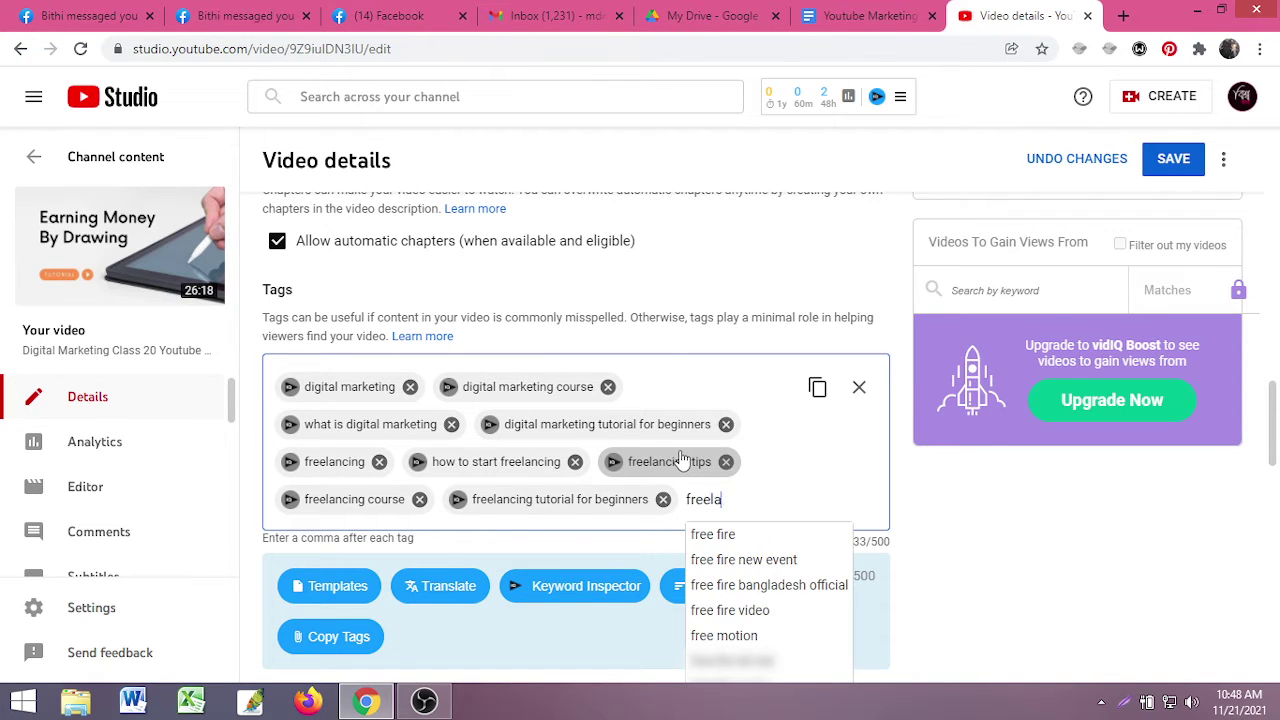
type("ncing")
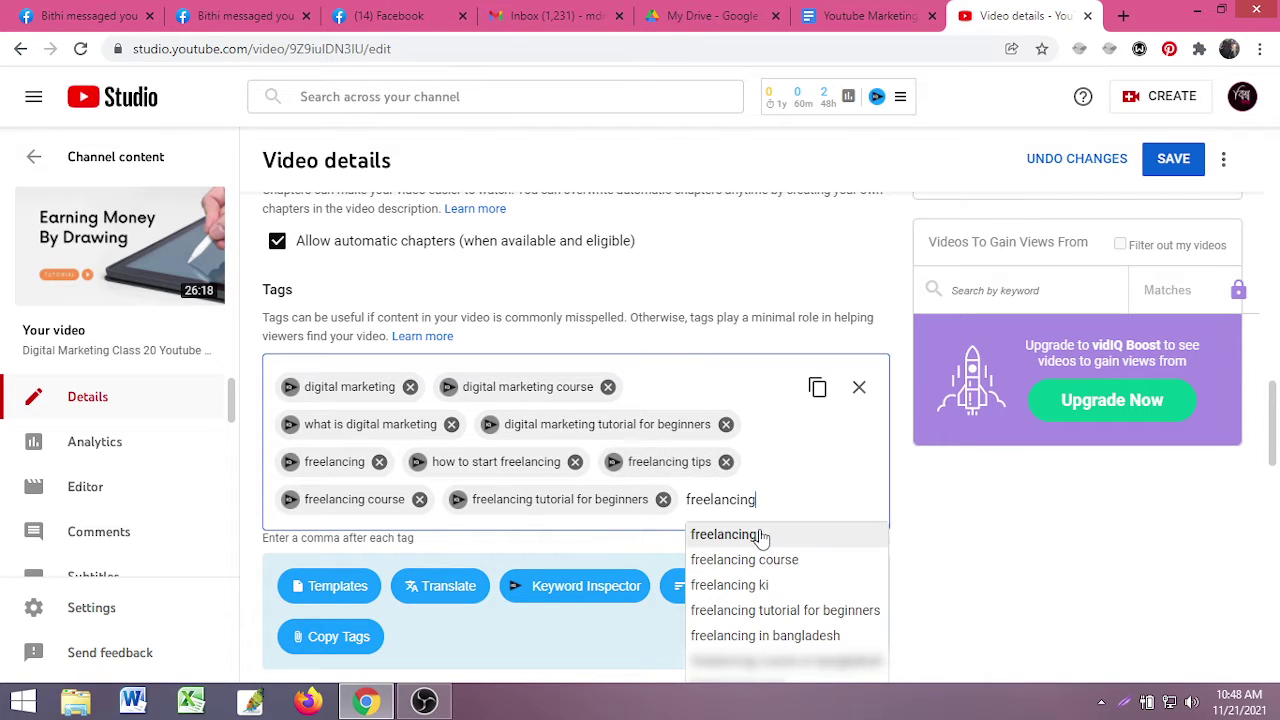
type(" cou")
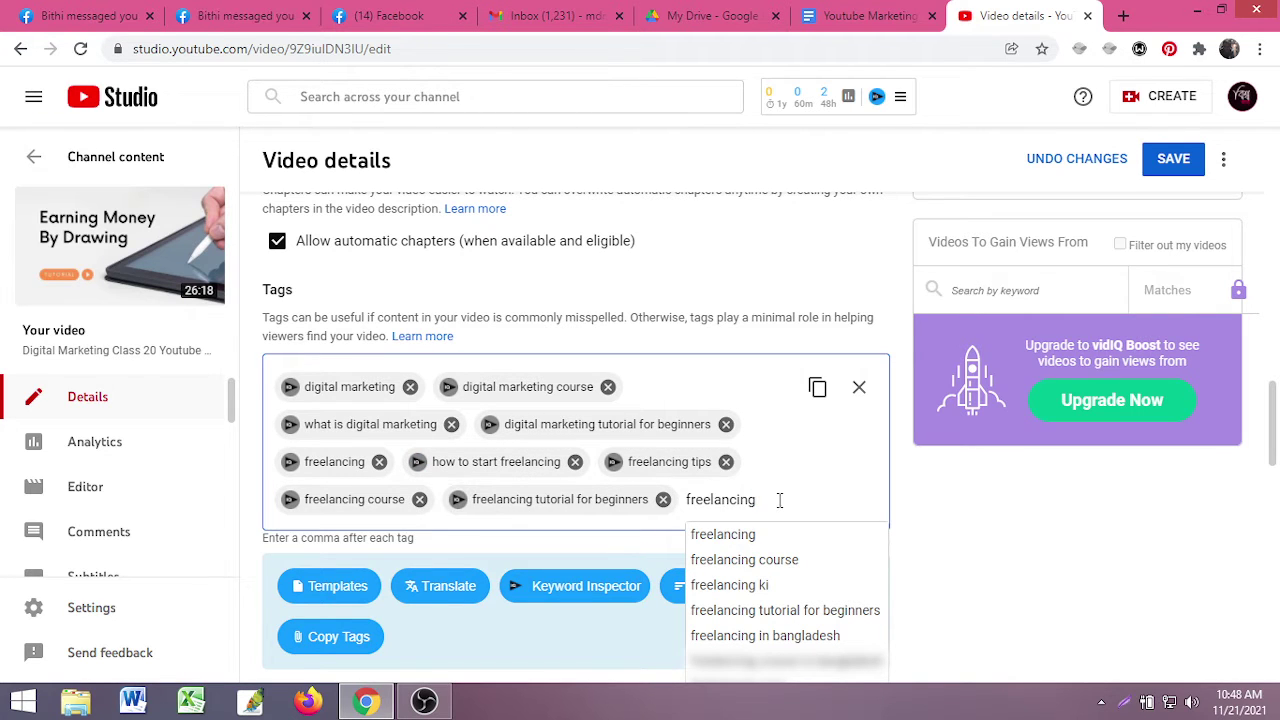
type("tuto")
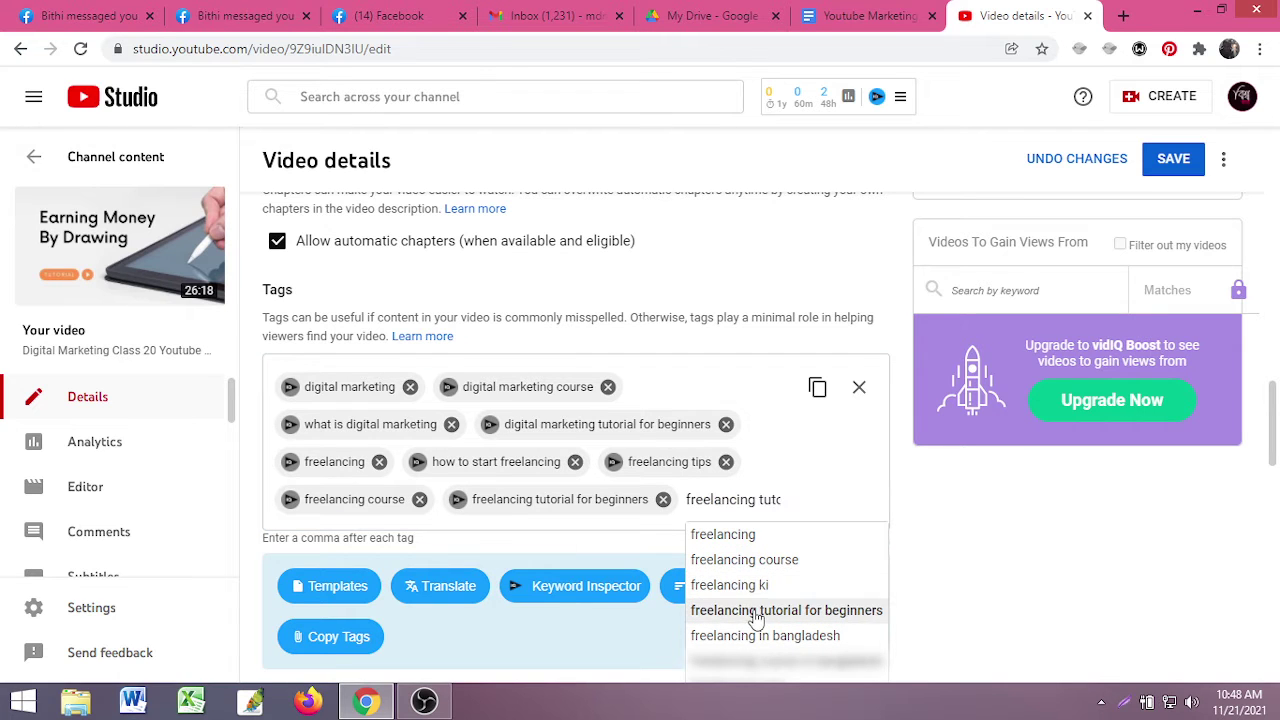
key("BackSpace")
key("BackSpace")
key("BackSpace")
key("BackSpace")
key("BackSpace")
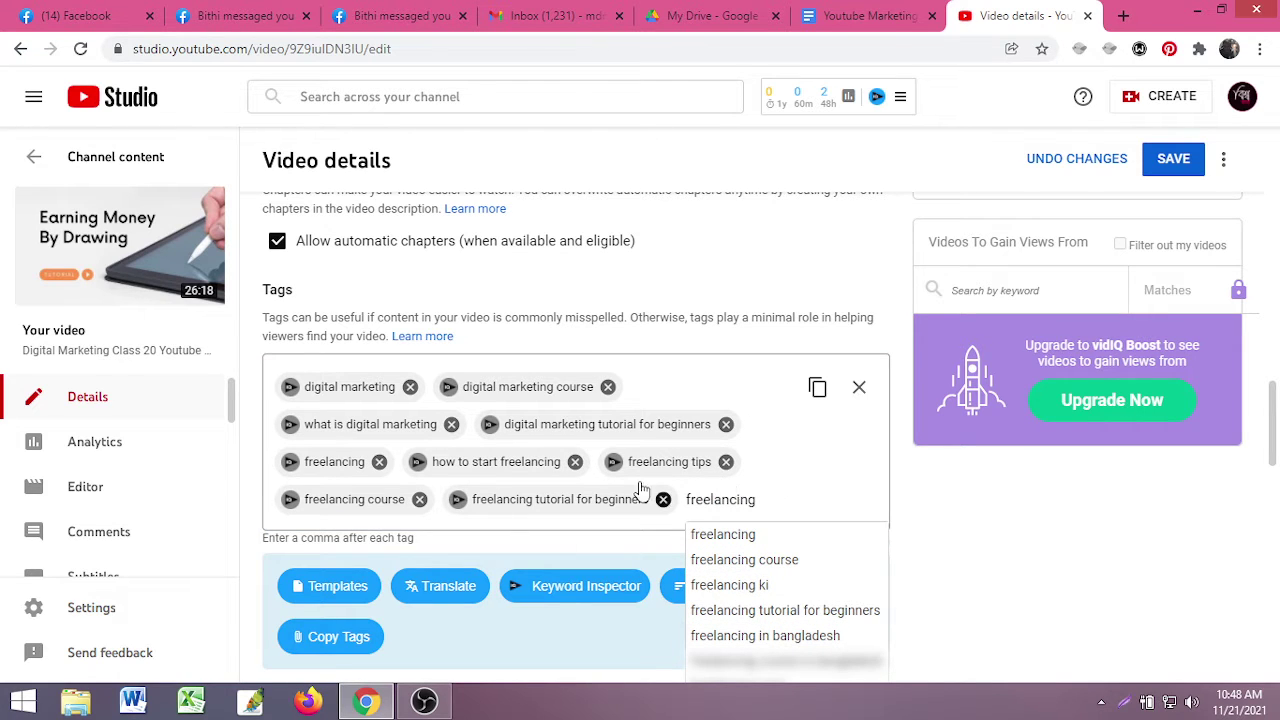
scroll(402, 480, "up", 2)
scroll(402, 480, "down", 2)
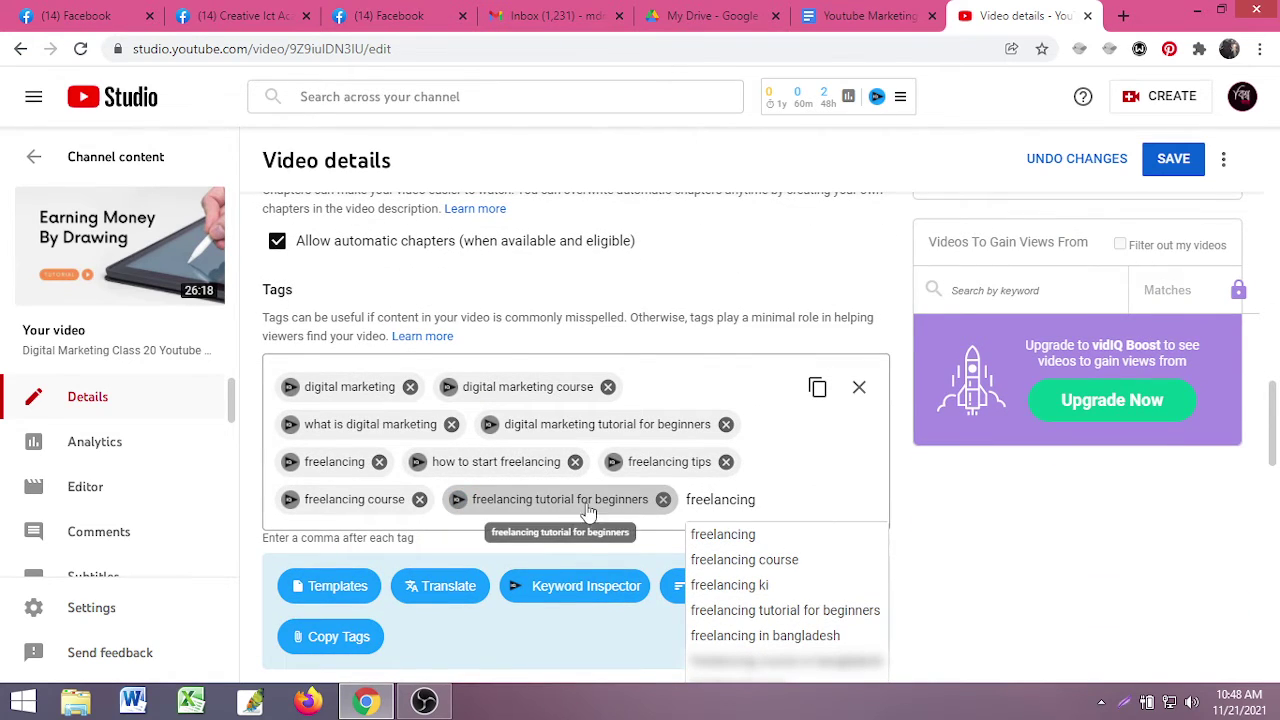
type("in b")
scroll(720, 535, "down", 1)
key("BackSpace")
key("BackSpace")
key("BackSpace")
key("BackSpace")
type("cou")
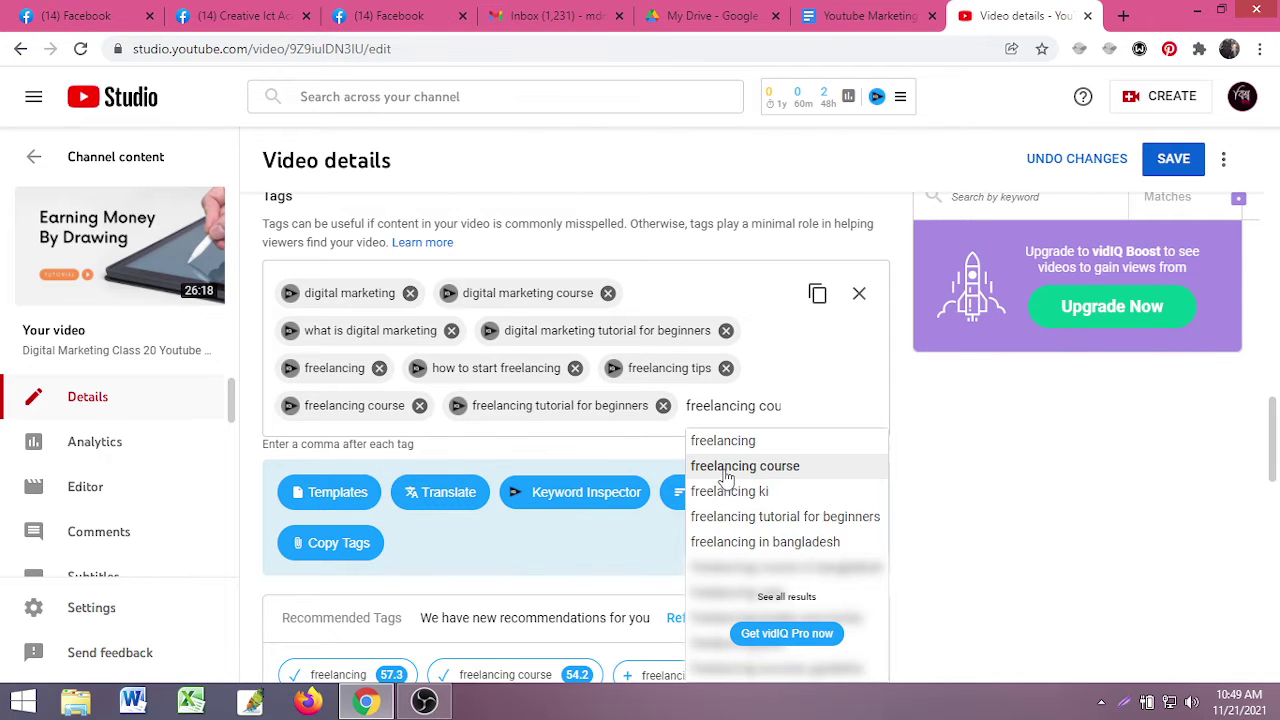
key("BackSpace")
key("BackSpace")
key("BackSpace")
key("BackSpace")
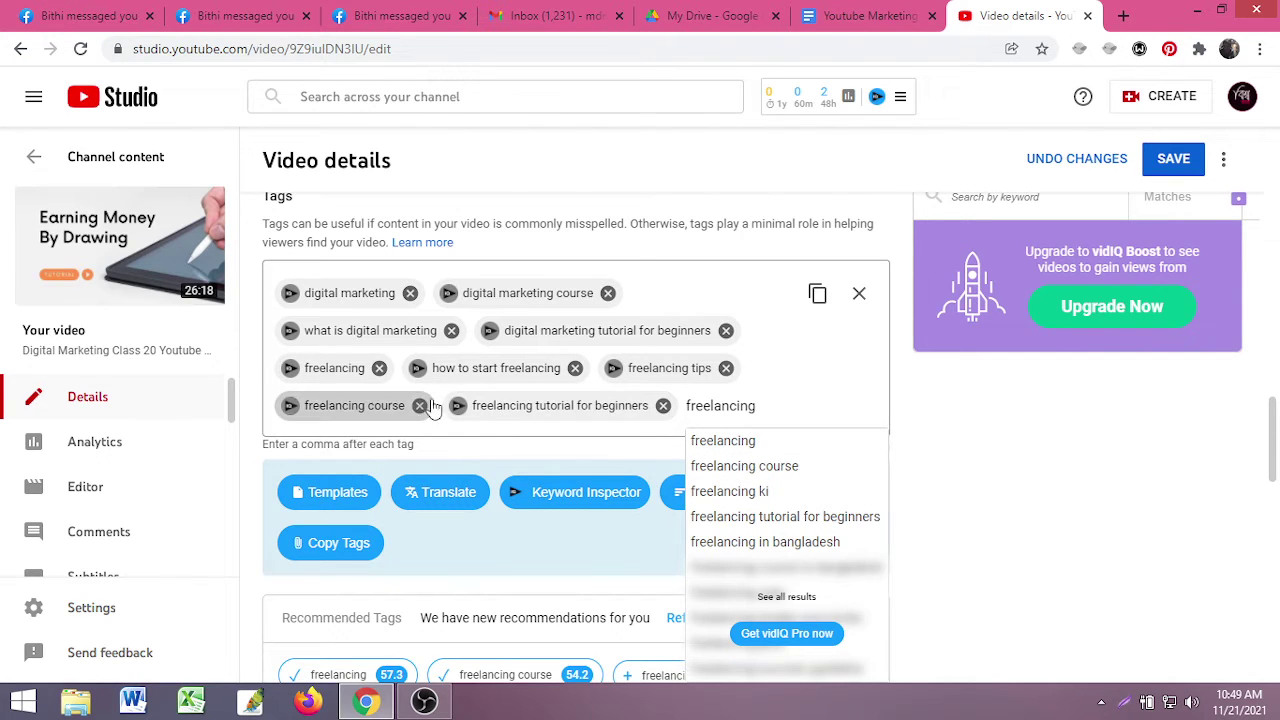
type("cou")
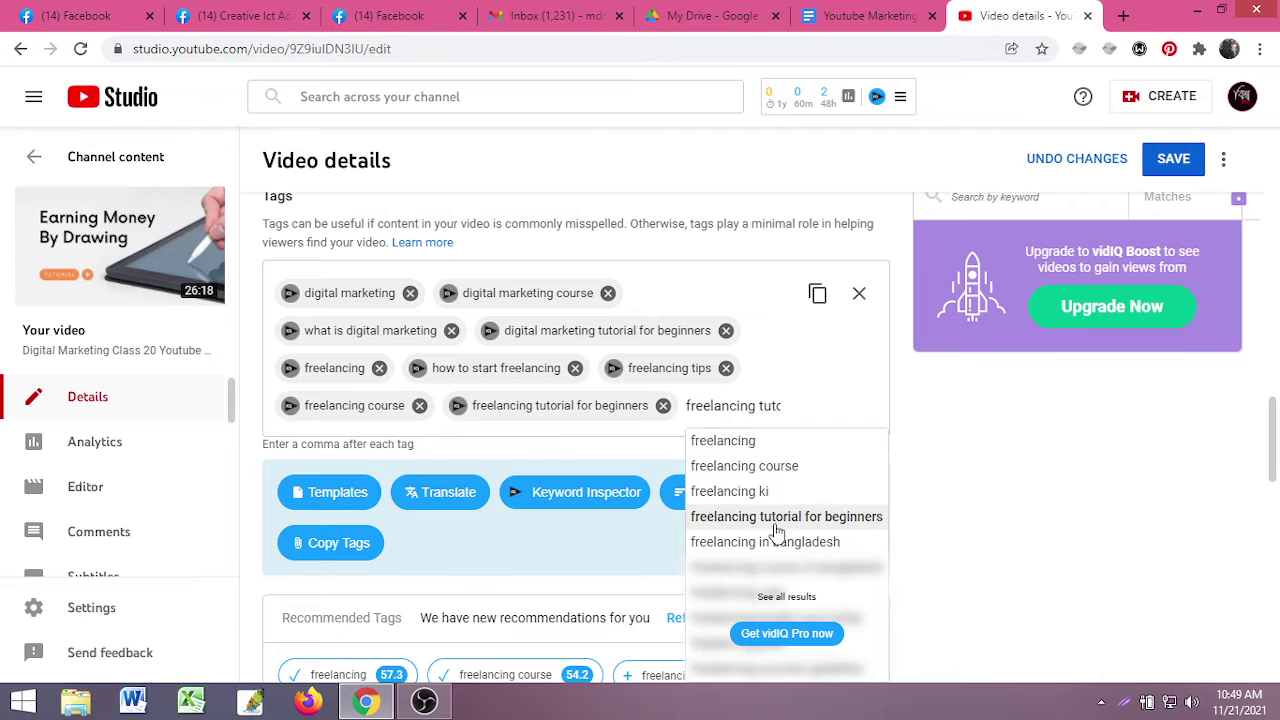
key("BackSpace")
key("BackSpace")
key("BackSpace")
key("BackSpace")
scroll(795, 575, "down", 1)
scroll(760, 555, "up", 1)
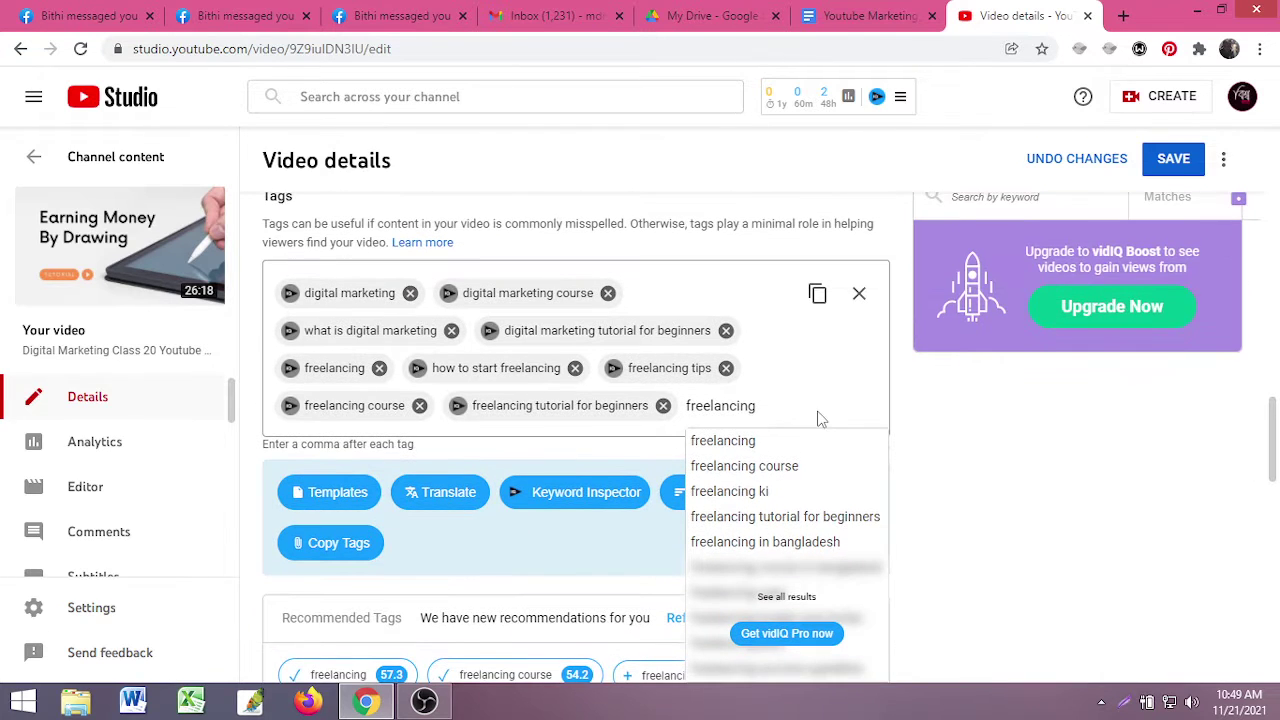
key("BackSpace")
key("BackSpace")
key("BackSpace")
key("BackSpace")
key("BackSpace")
key("BackSpace")
key("BackSpace")
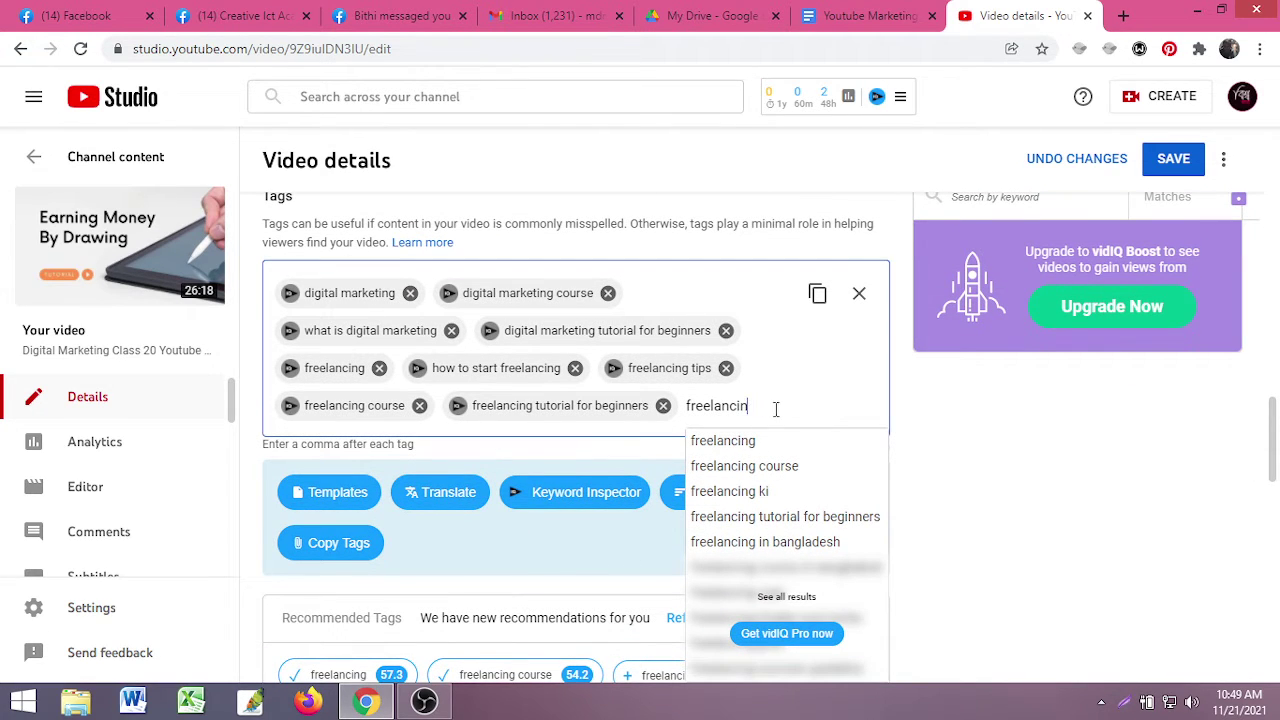
- Restore the 'freelancing tutorial for beginners' tag and add 'freelancing ki' from the suggestions
key("BackSpace")
key("BackSpace")
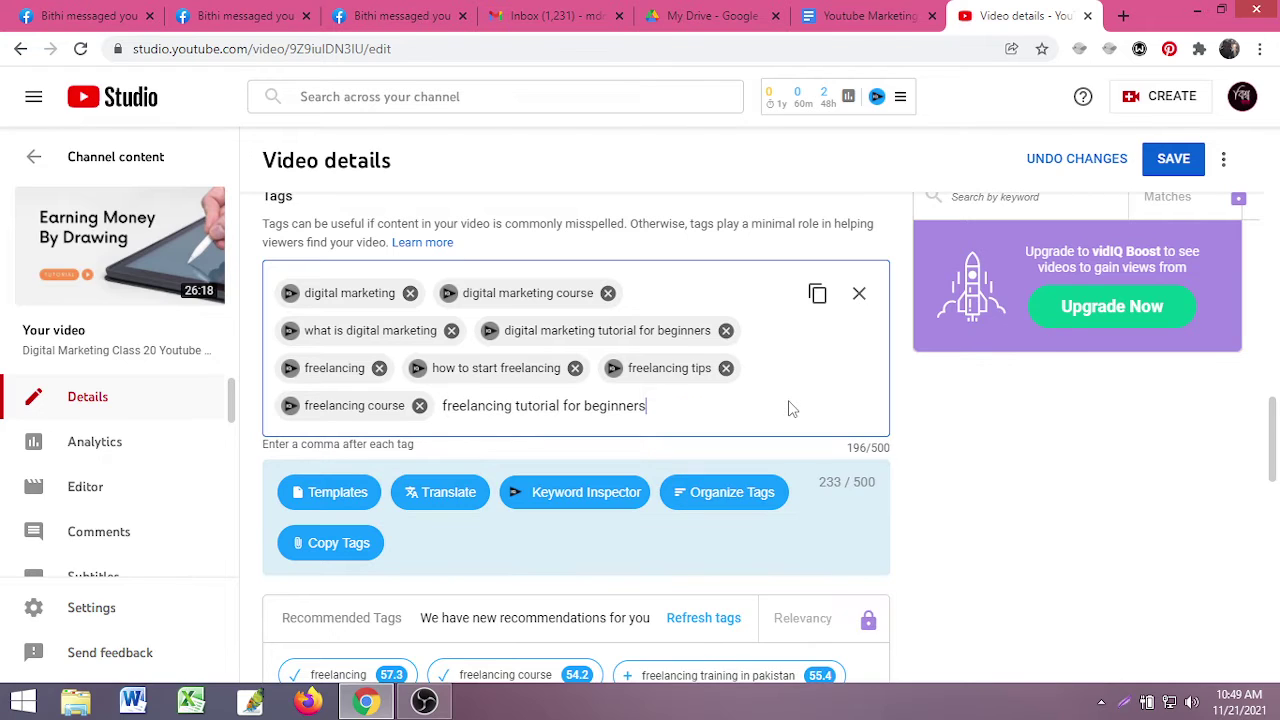
key("Return")
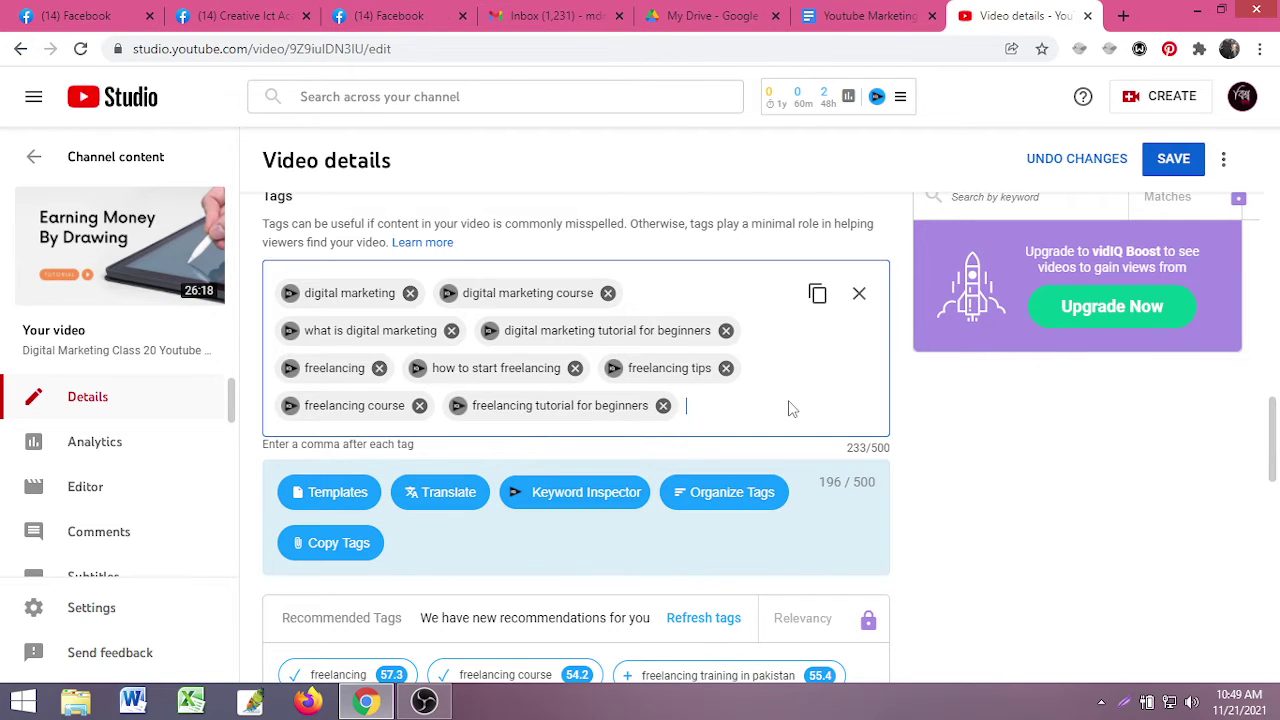
type("free")
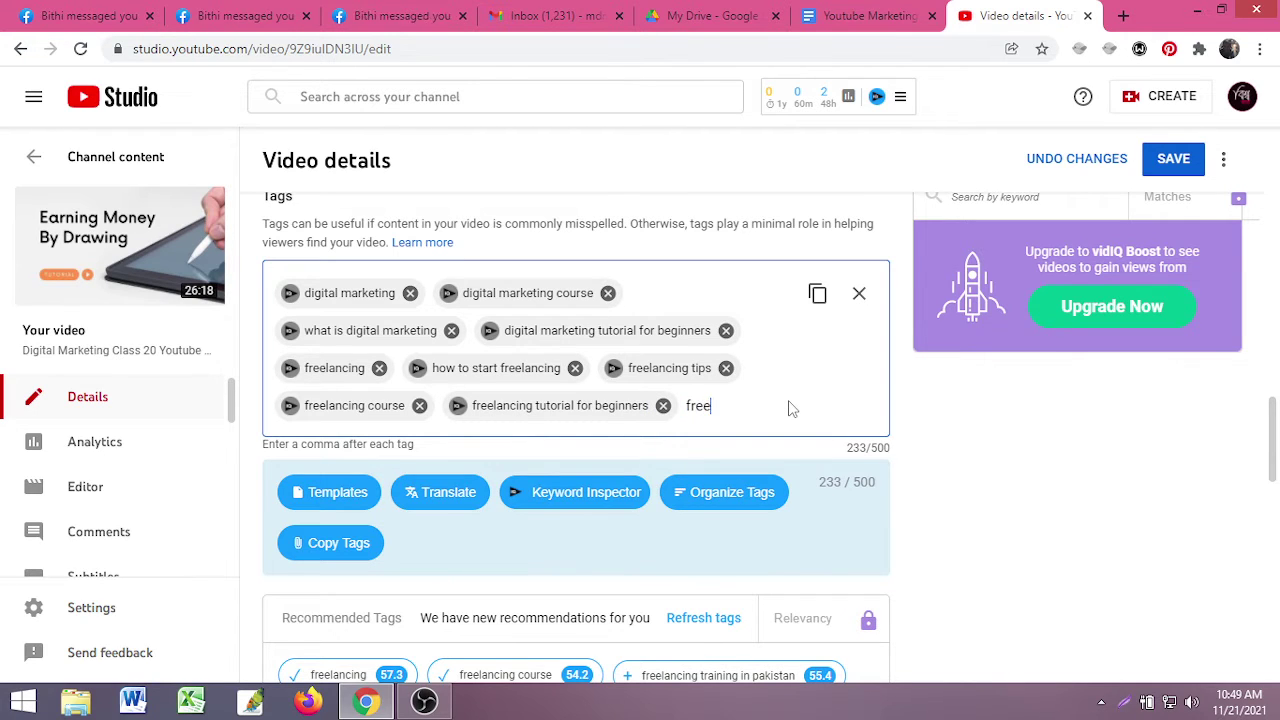
type("lancing ki")
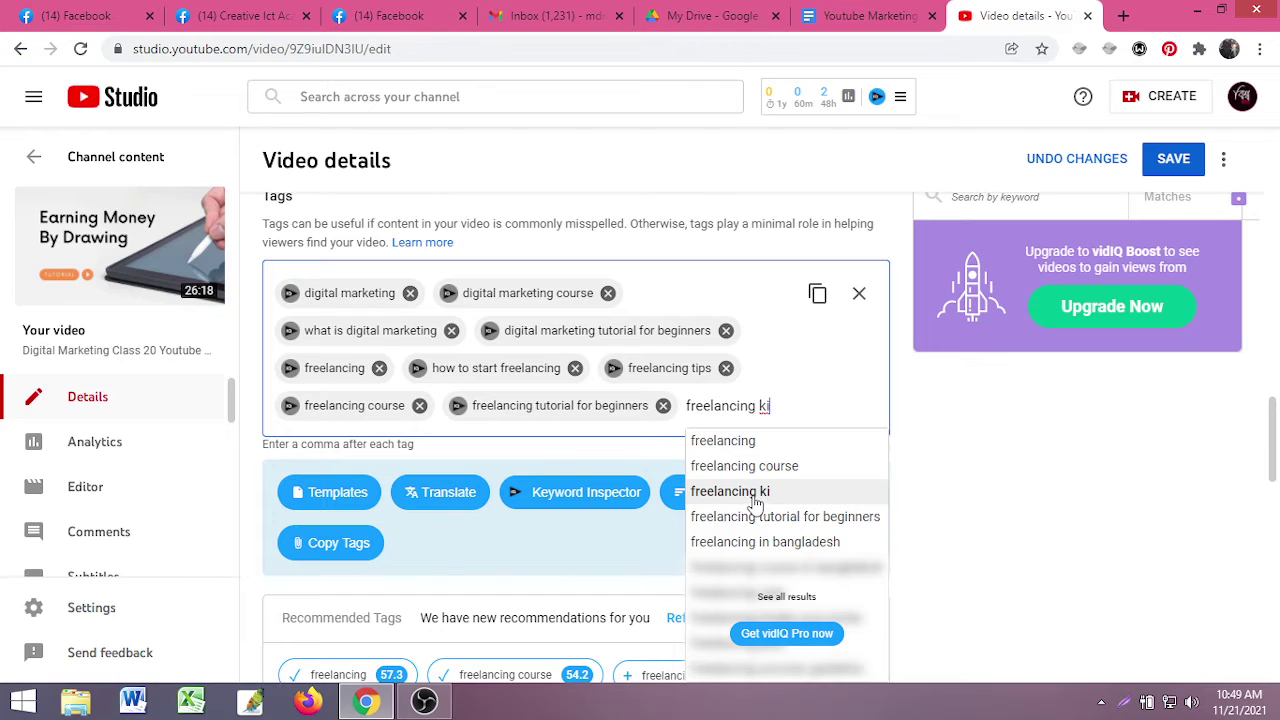
left_click(757, 500)
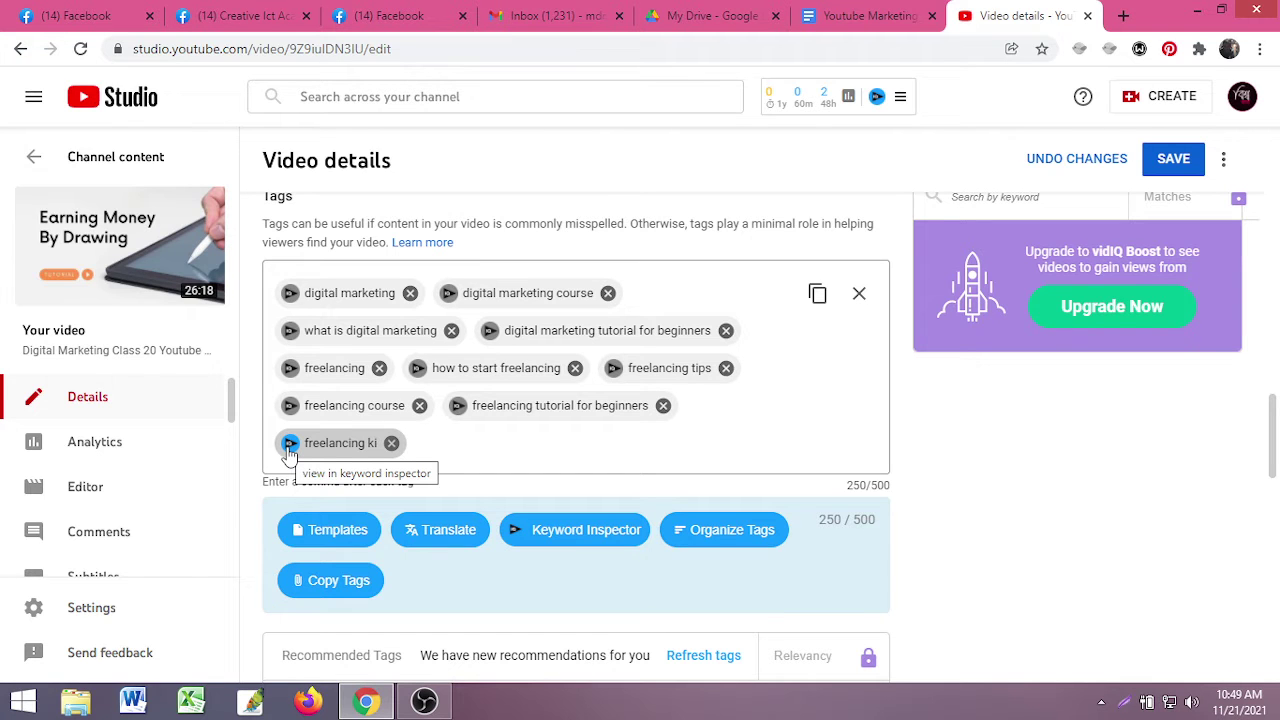
- Bring up vidIQ's related keywords for the 'freelancing ki' tag
left_click(289, 446)
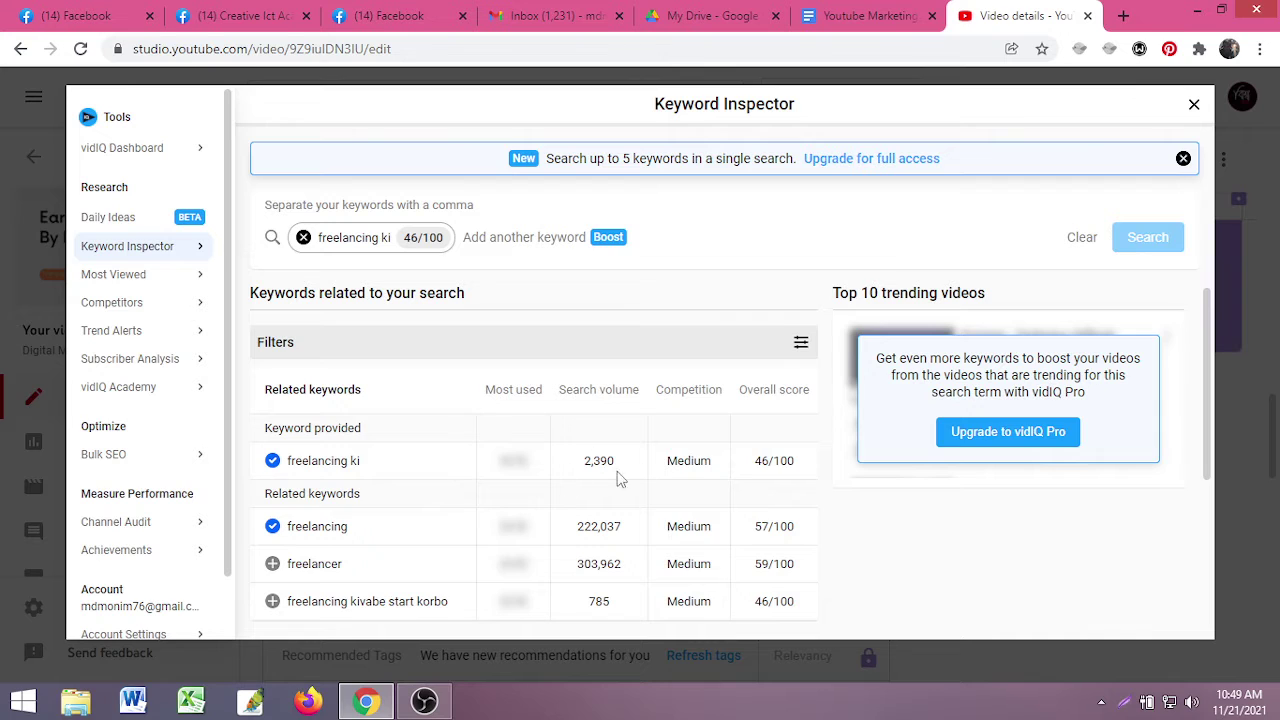
scroll(618, 478, "down", 1)
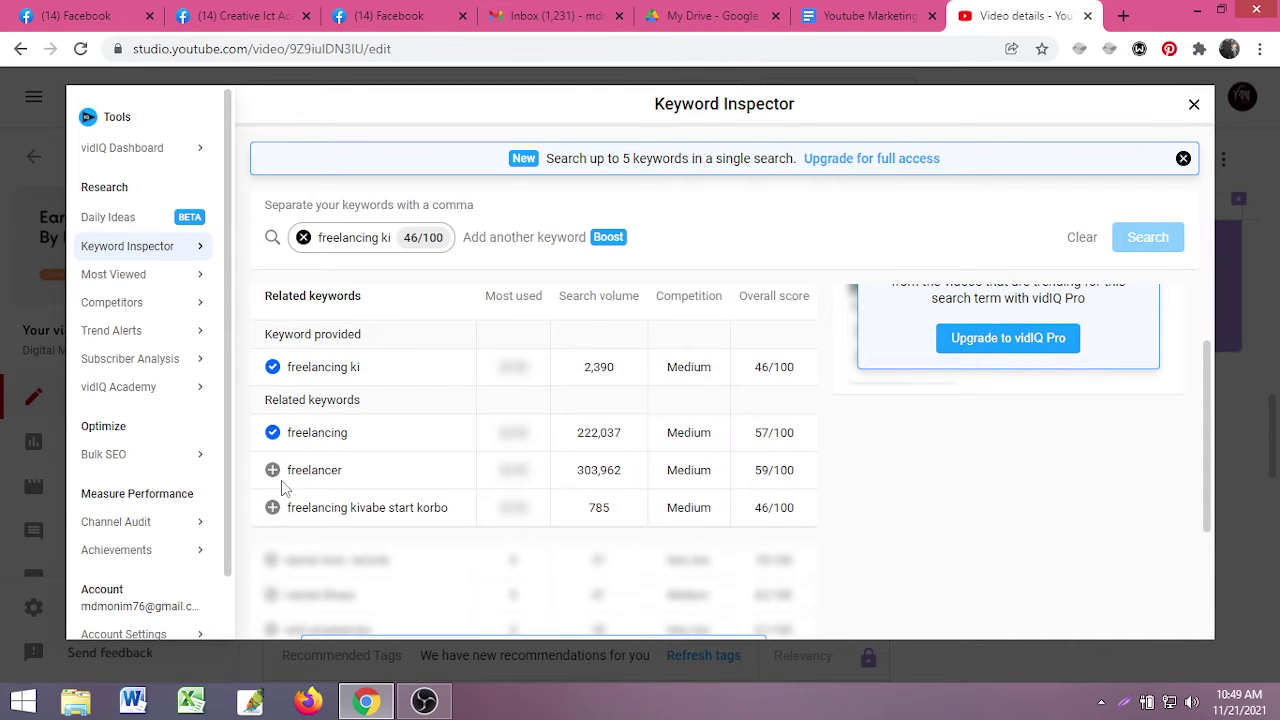
scroll(352, 432, "down", 1)
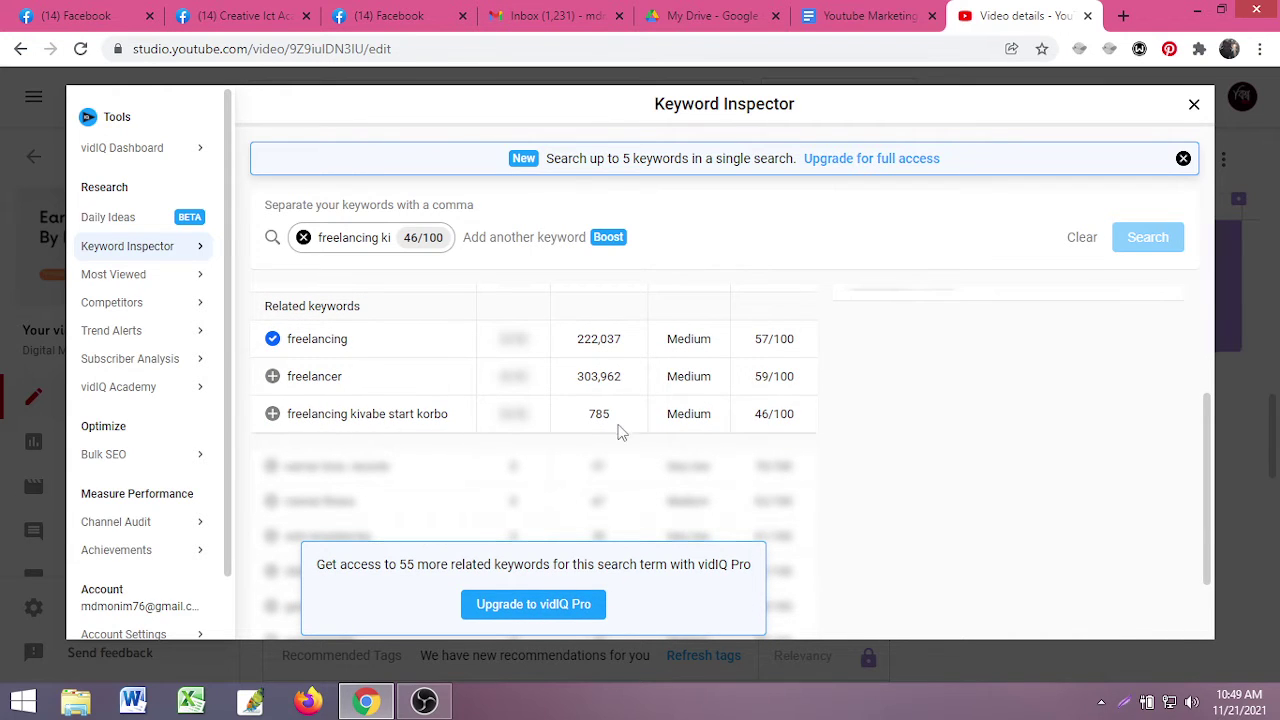
scroll(618, 431, "up", 1)
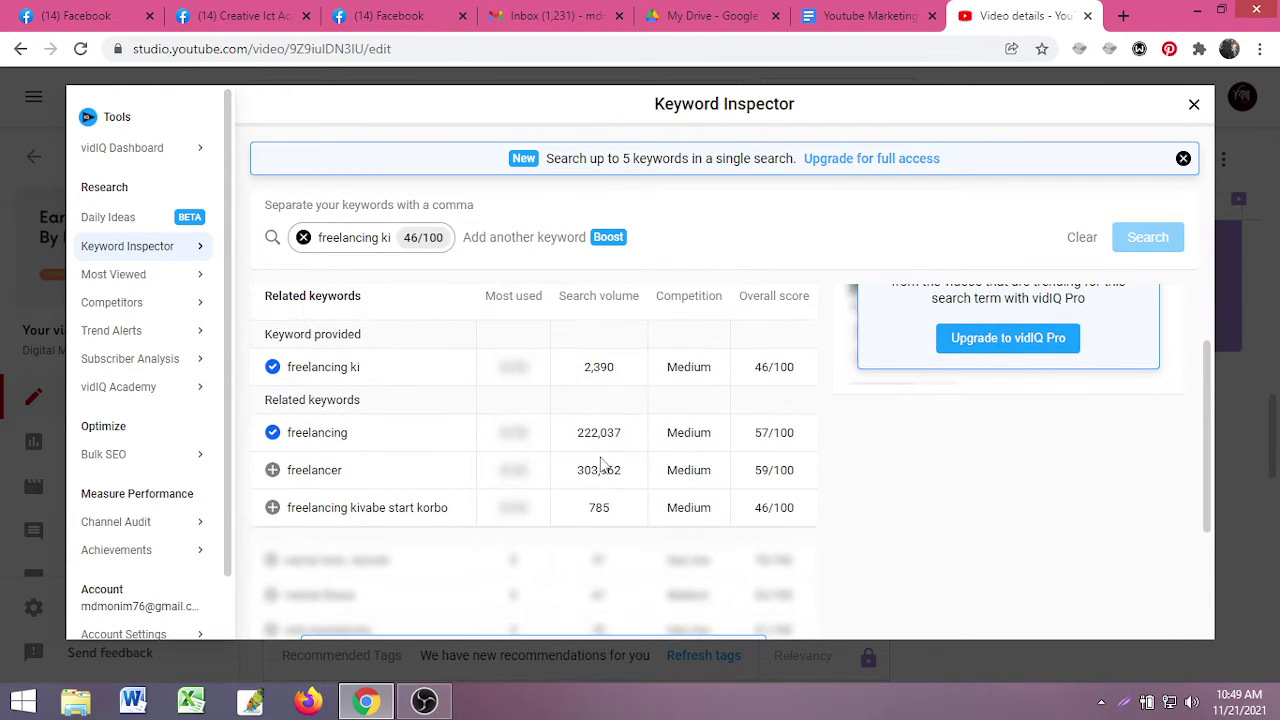
- Add 'freelancing kivabe start korbo' and 'freelancer' as tags, bringing twelve tags to 294/500
left_click(272, 508)
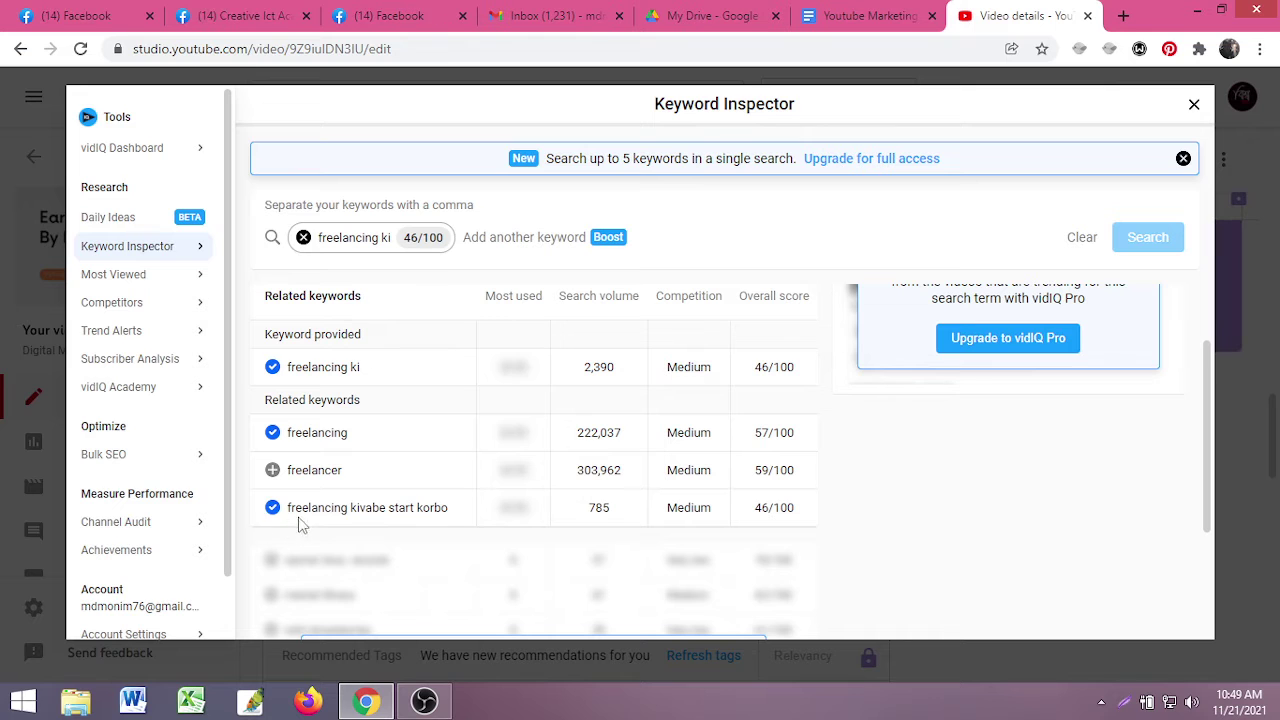
left_click(272, 470)
scroll(630, 435, "up", 1)
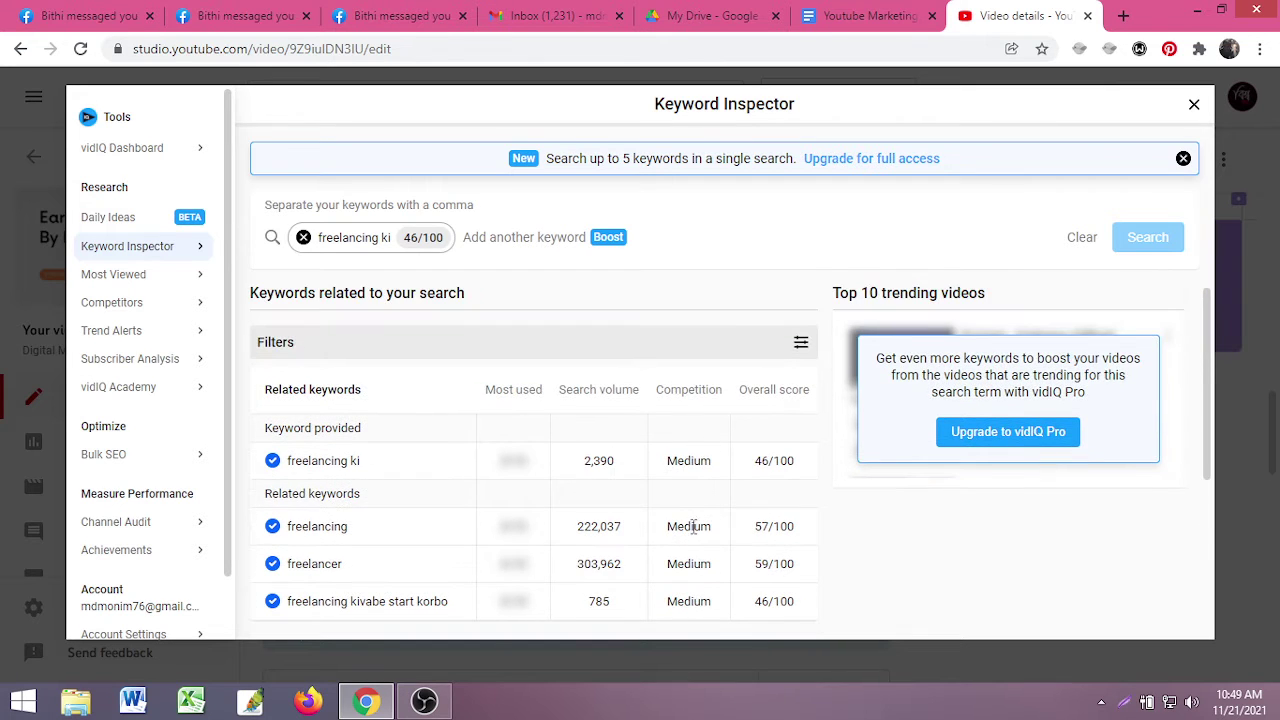
left_click(1194, 104)
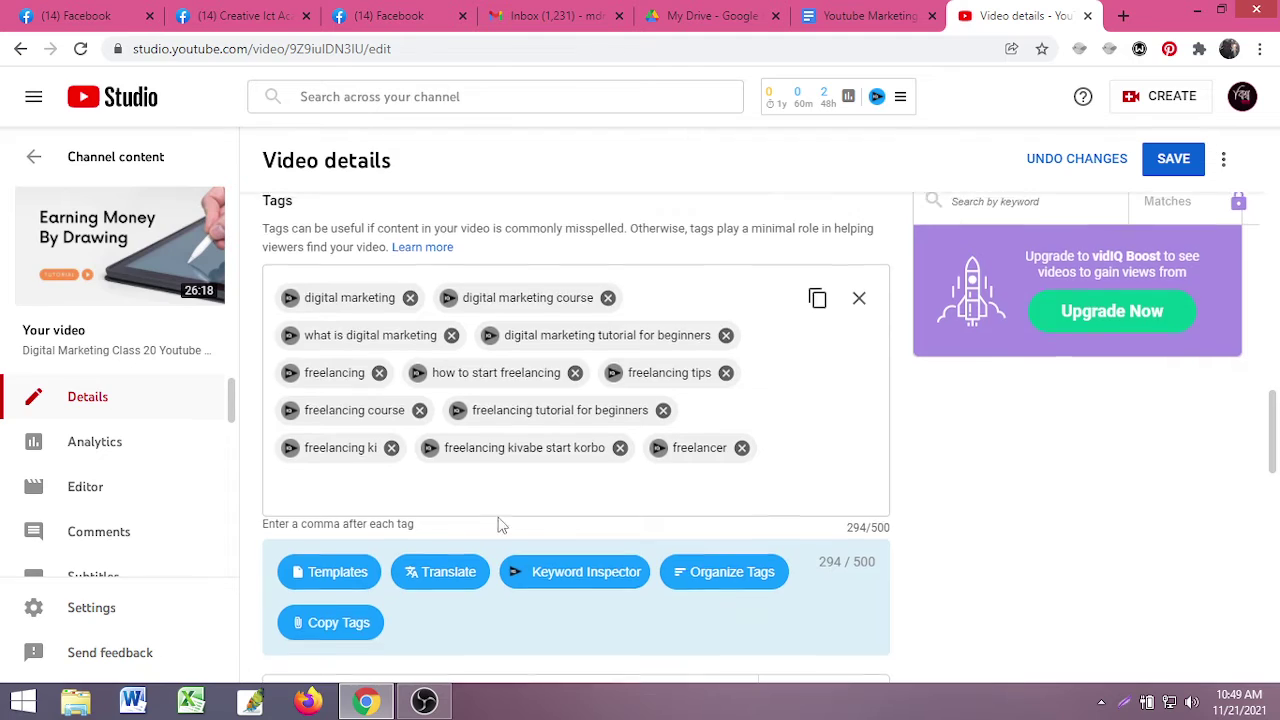
scroll(515, 524, "up", 5)
scroll(528, 524, "up", 3)
scroll(526, 523, "down", 3)
mouse_move(930, 508)
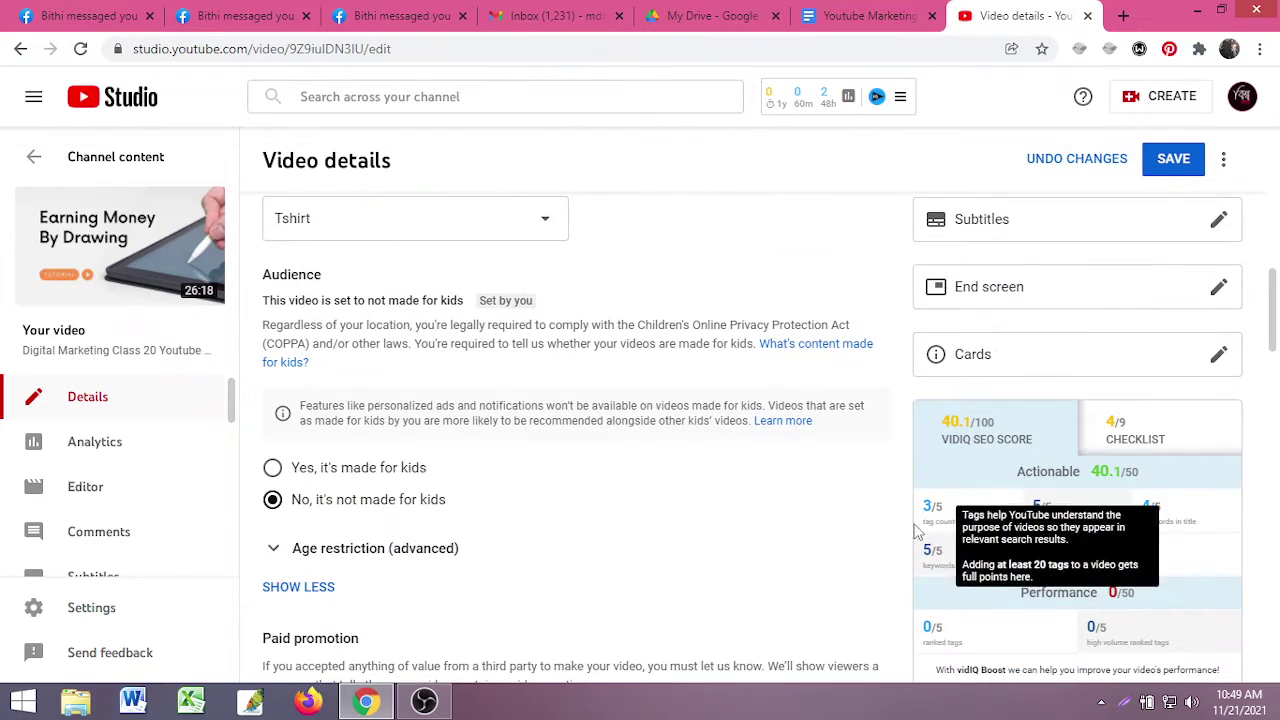
scroll(932, 340, "down", 2)
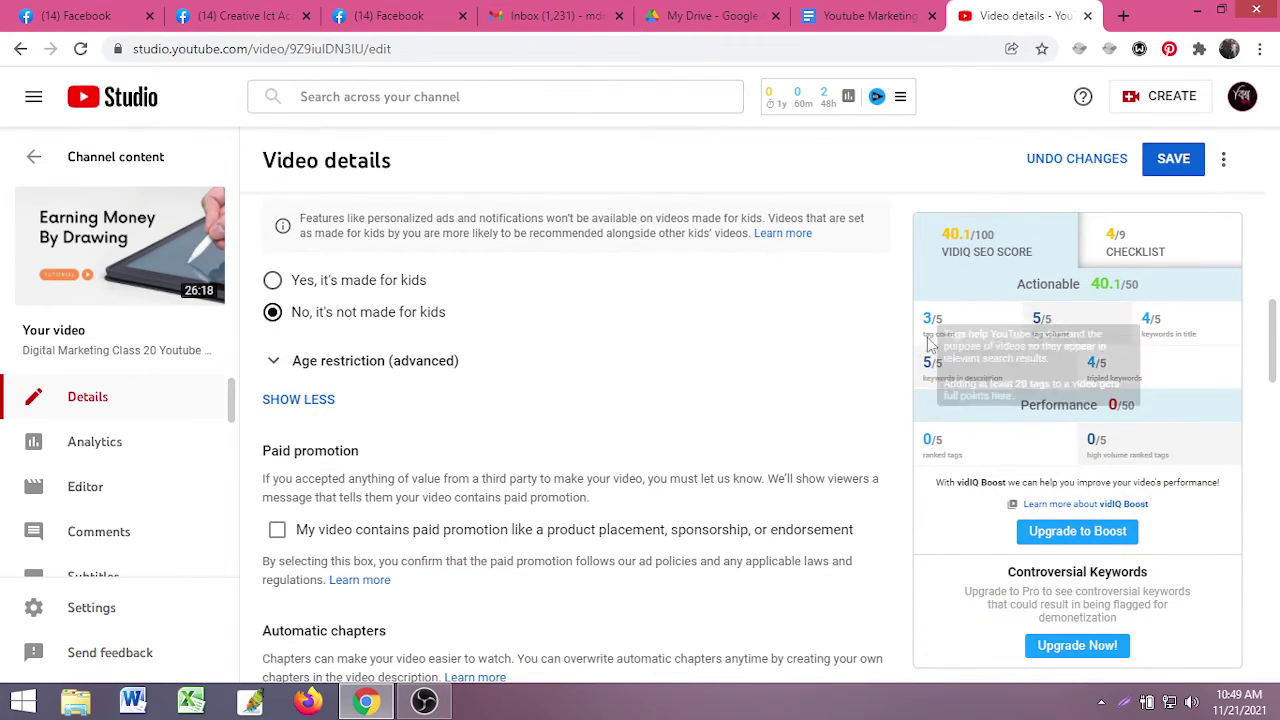
scroll(570, 520, "down", 6)
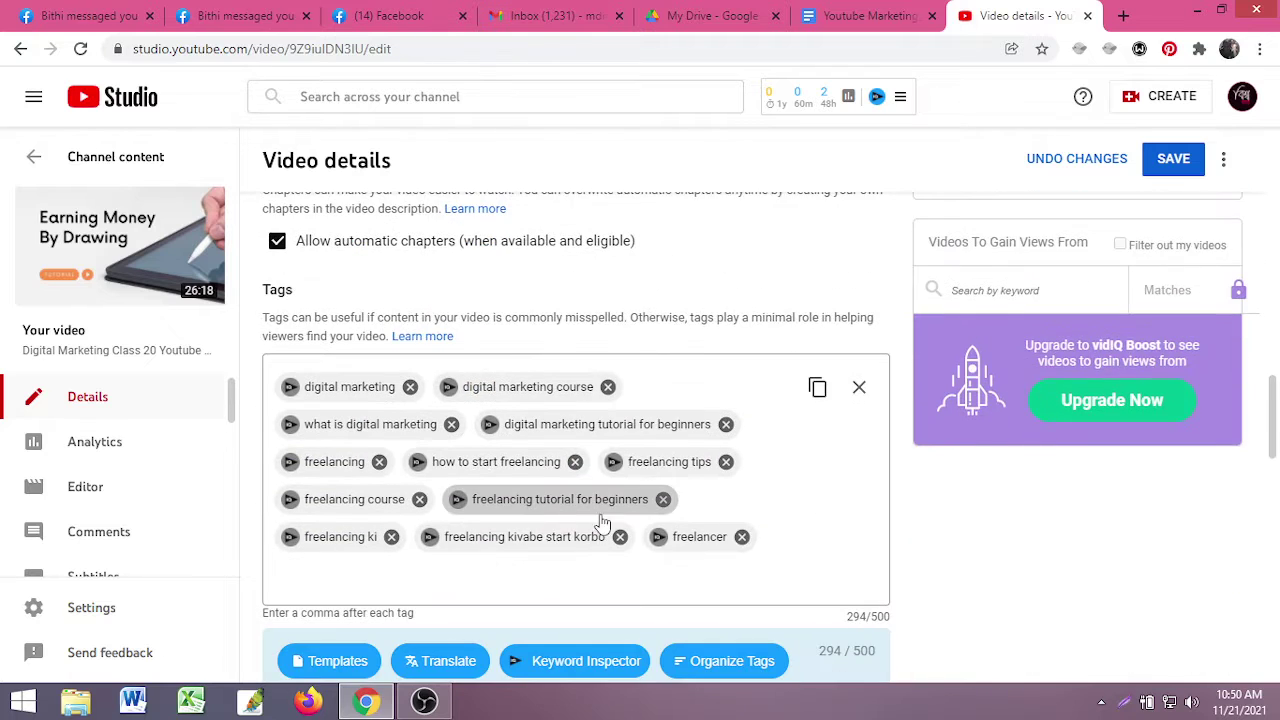
- Add the 'twitter marketing' tag and inspect it: 73/100, 22,770 search volume, Very low competition
left_click(369, 492)
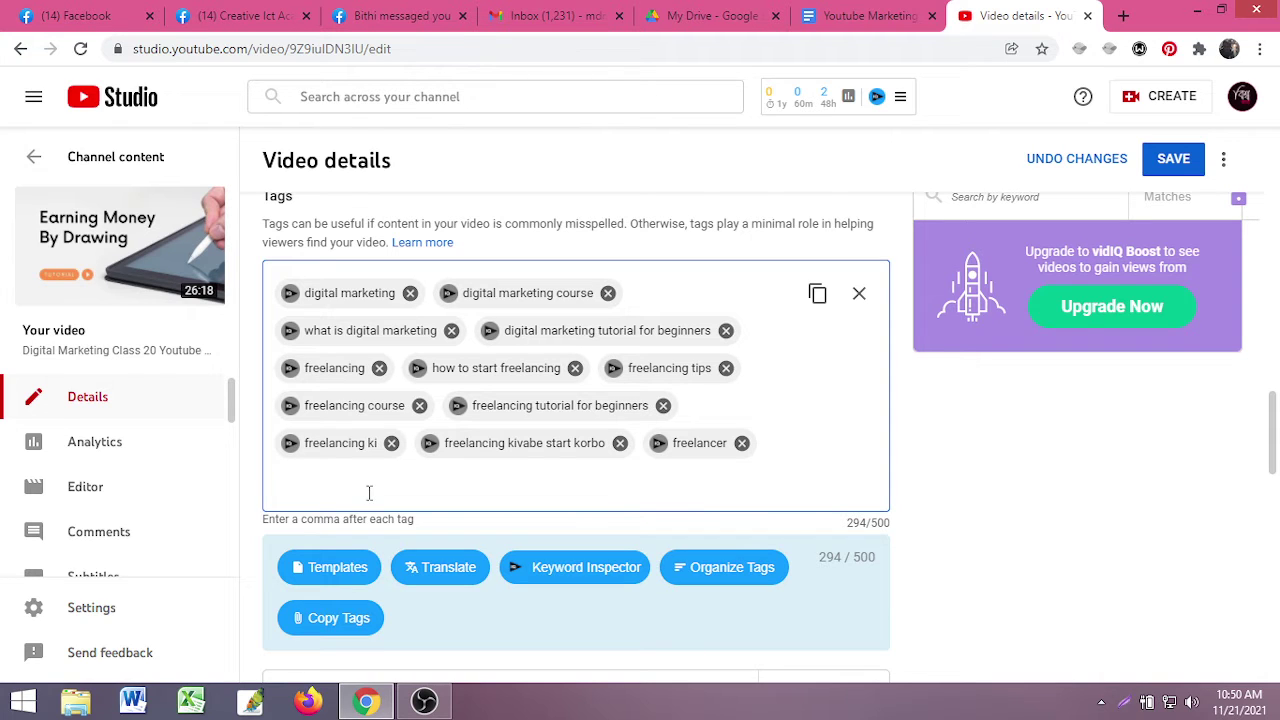
type("twitte")
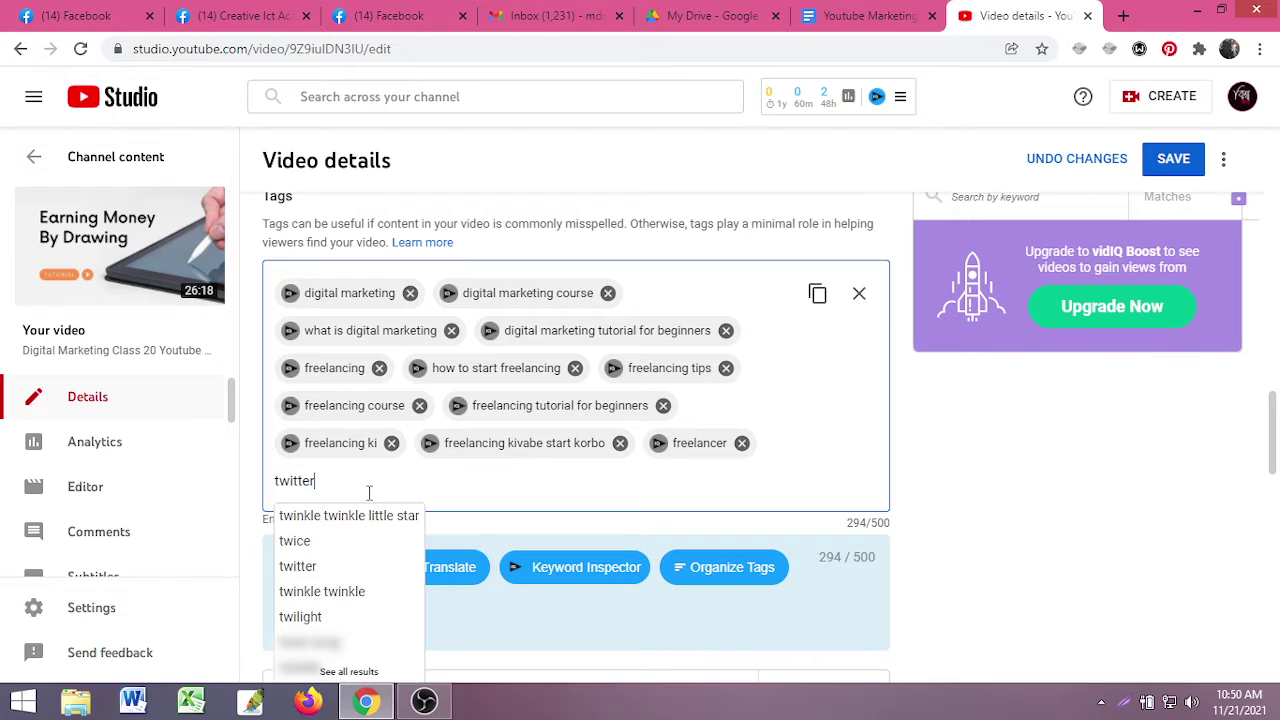
type("rketing")
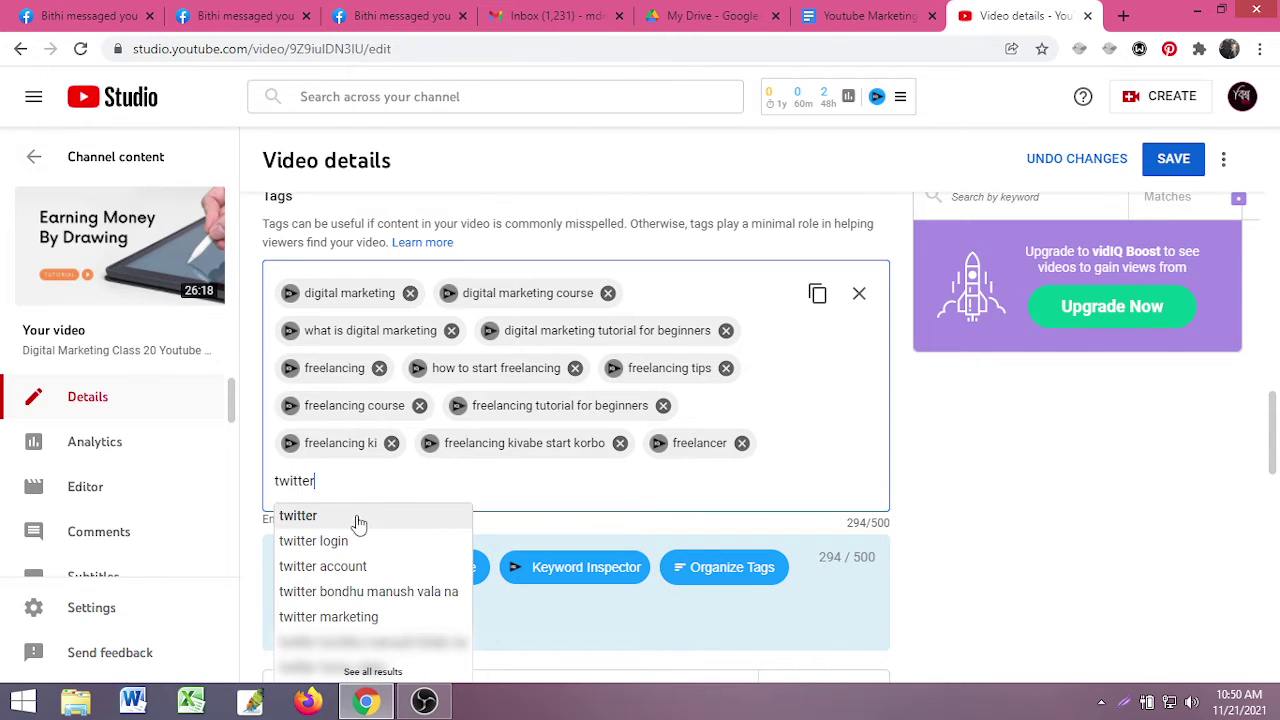
left_click(350, 626)
left_click(291, 484)
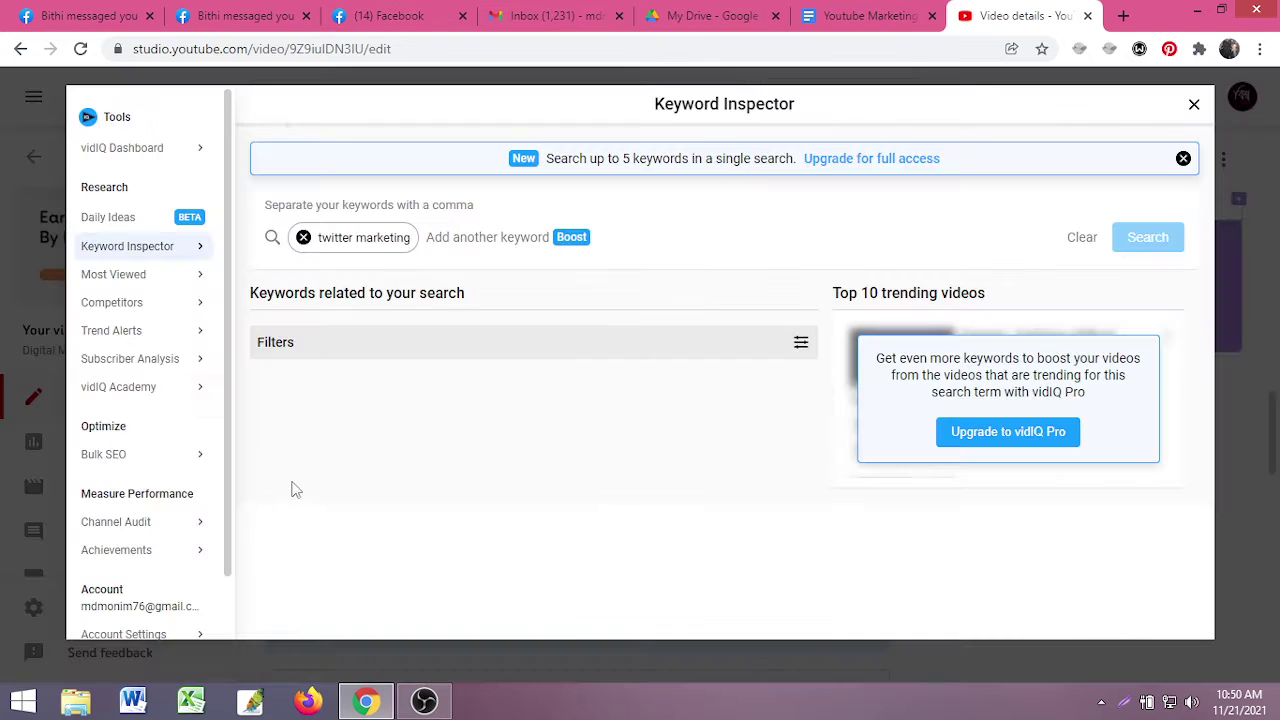
scroll(365, 553, "down", 1)
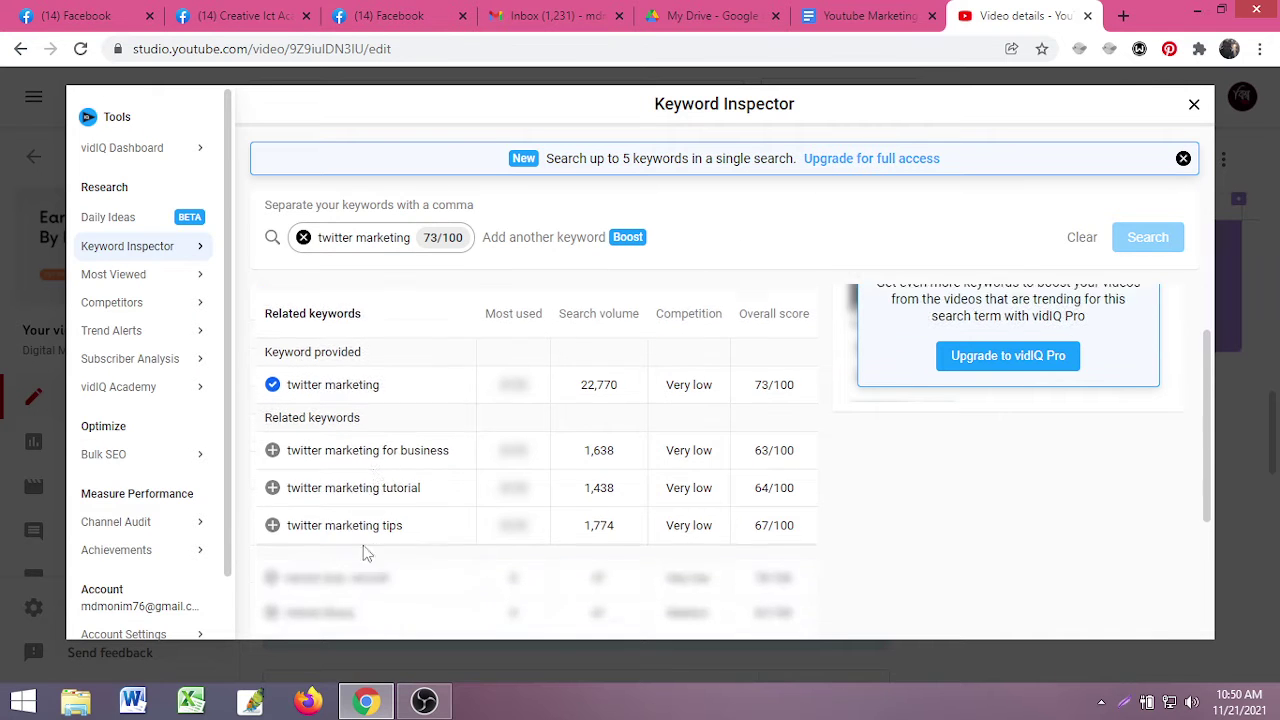
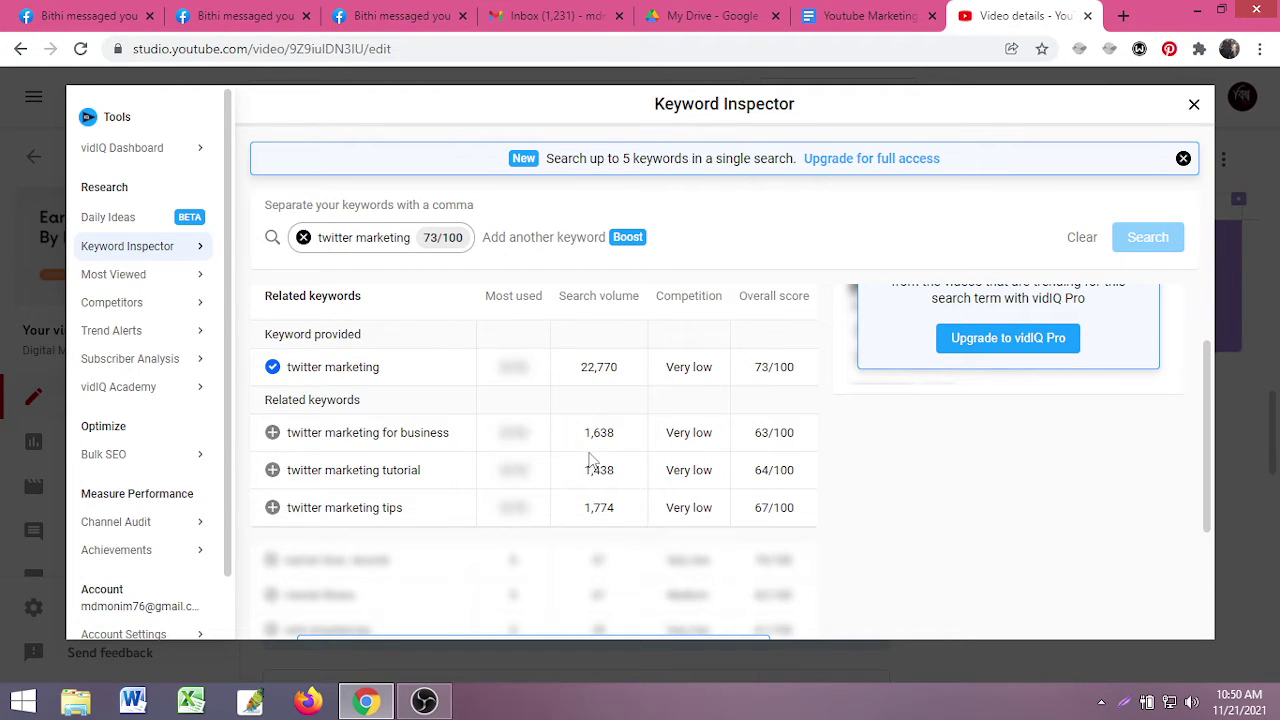
- Add 'twitter marketing for business' as a tag from the Keyword Inspector and return to the Tags box
left_click(273, 433)
left_click(1194, 104)
scroll(766, 440, "down", 5)
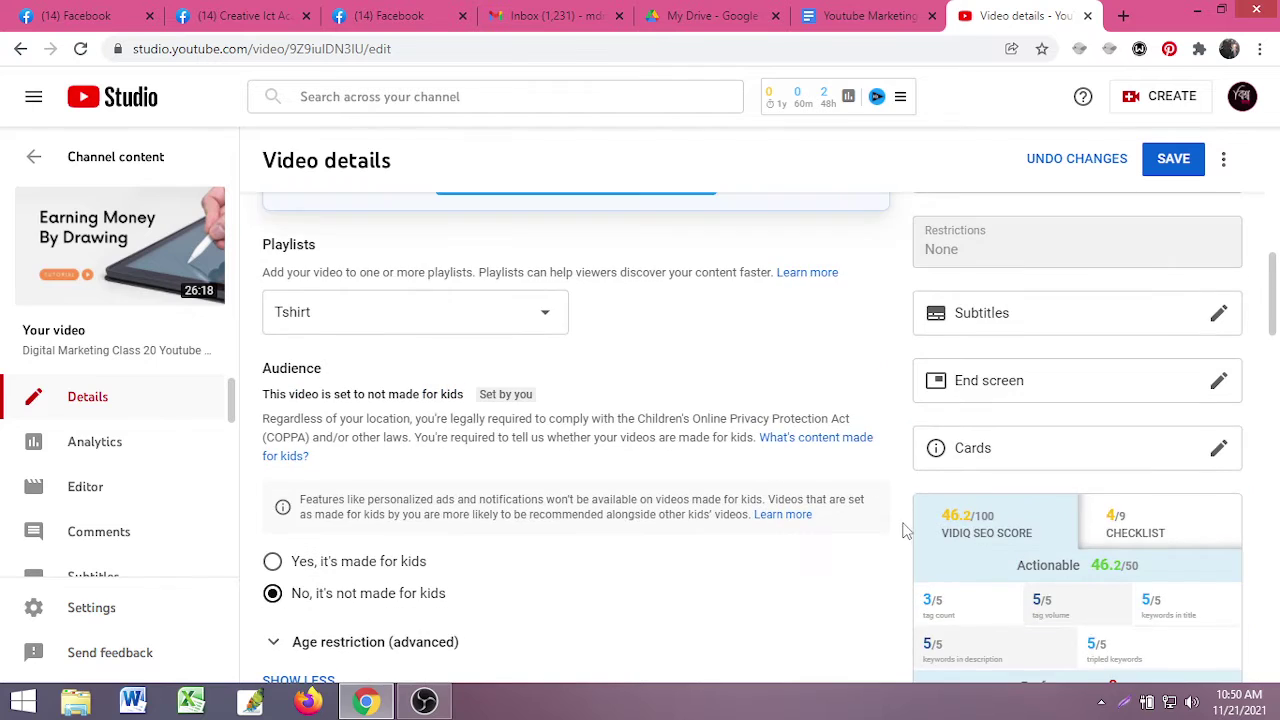
scroll(903, 530, "down", 3)
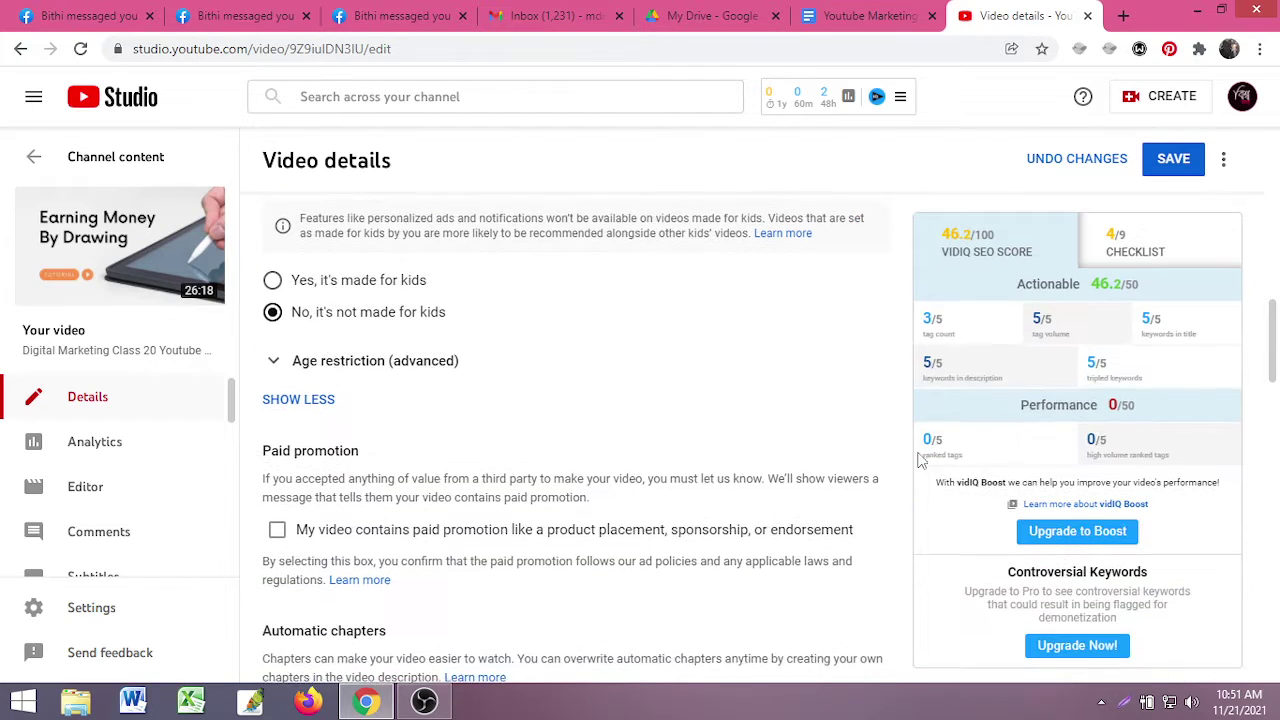
scroll(786, 457, "down", 4)
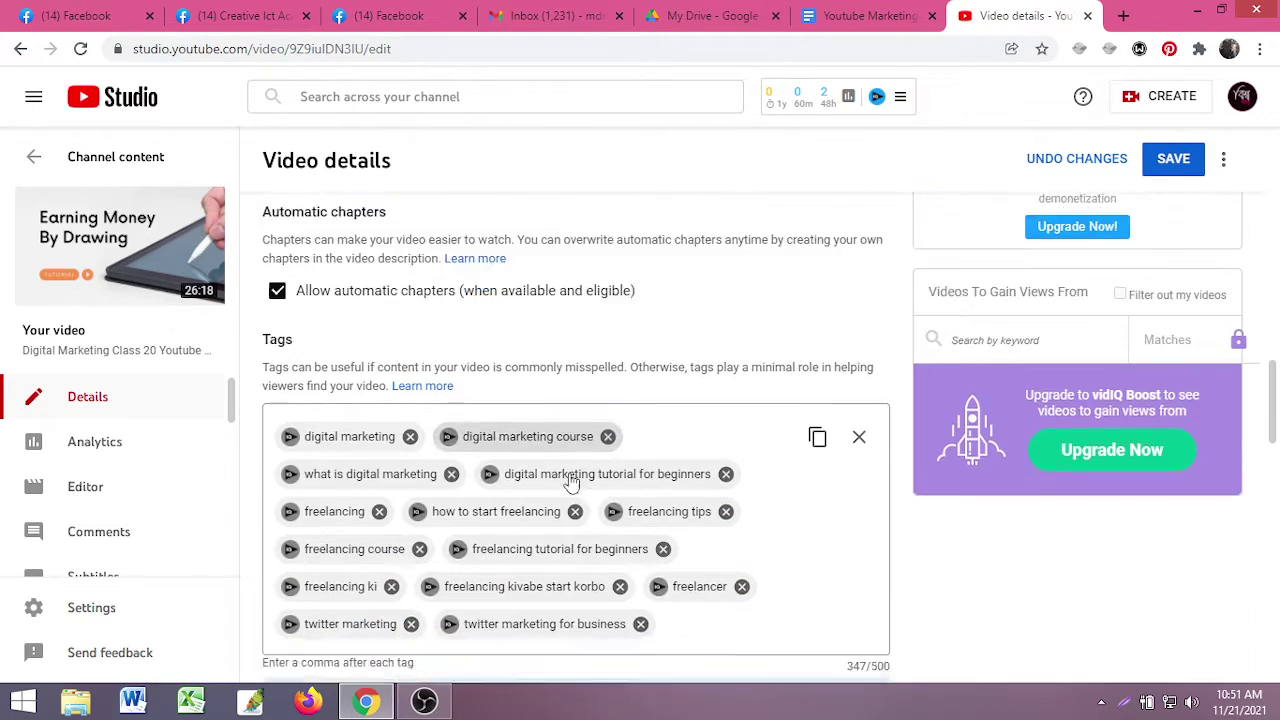
scroll(568, 484, "down", 2)
left_click(690, 480)
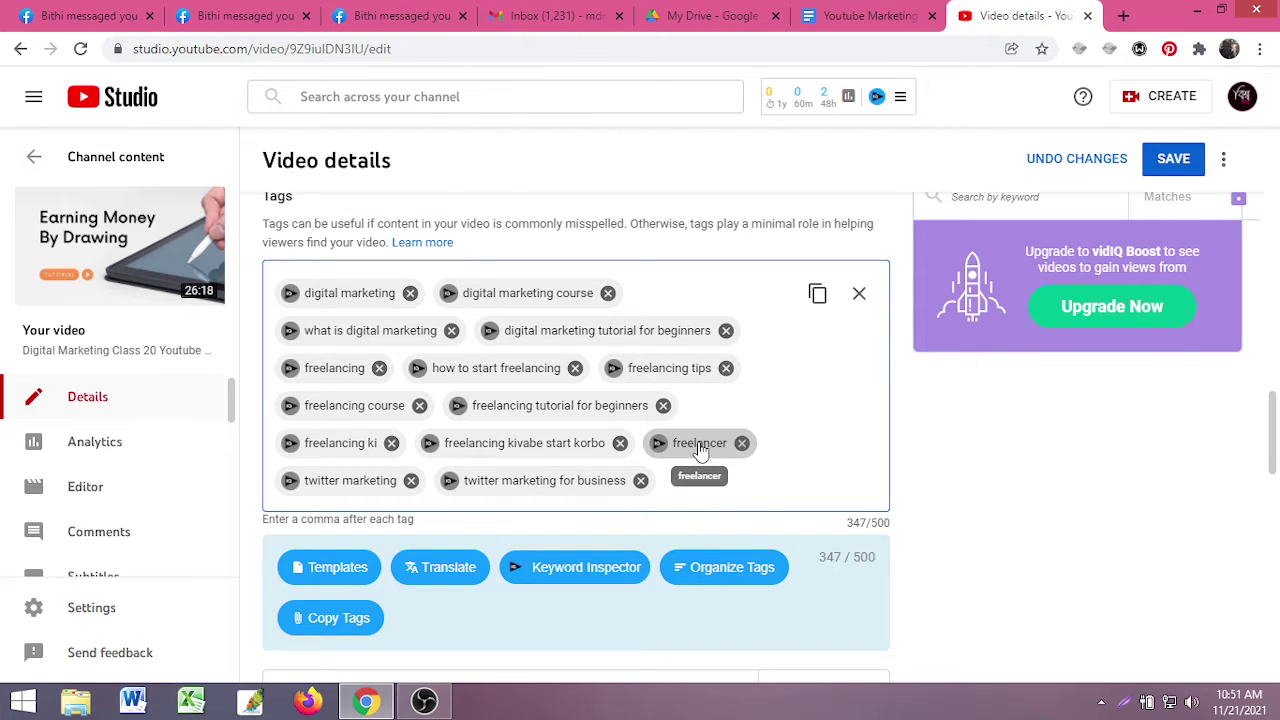
scroll(712, 475, "up", 8)
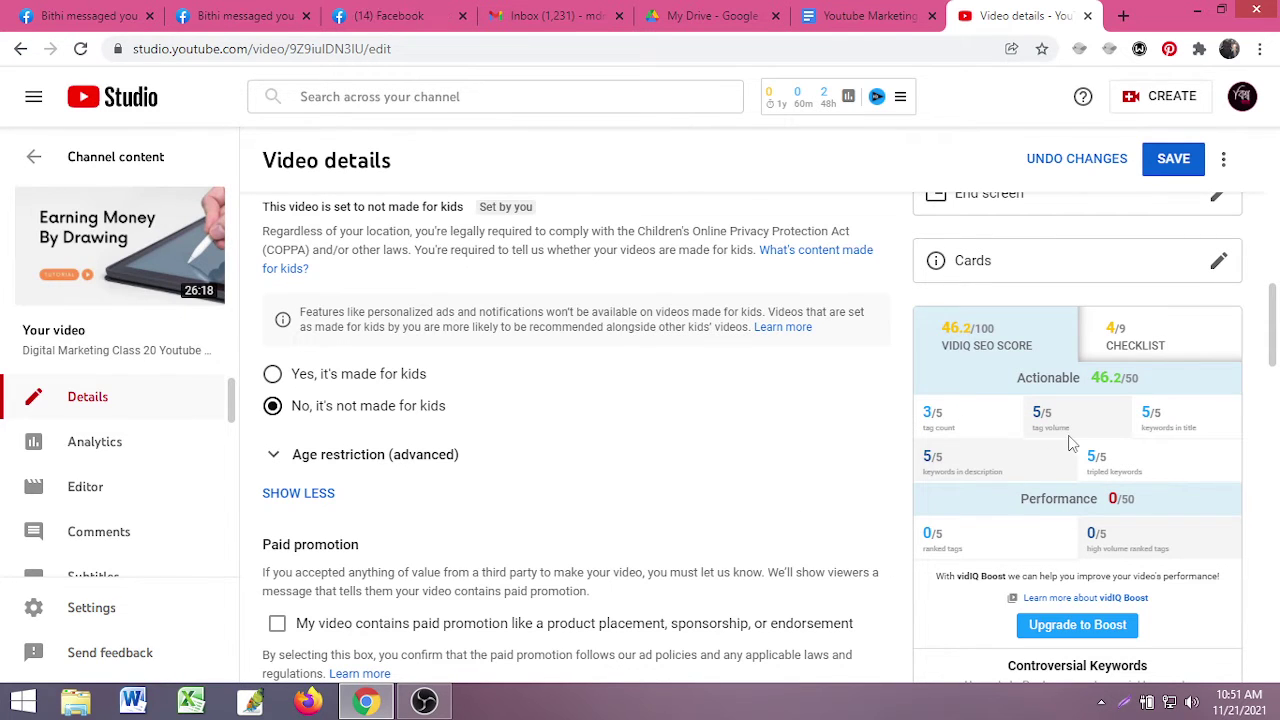
scroll(680, 540, "down", 6)
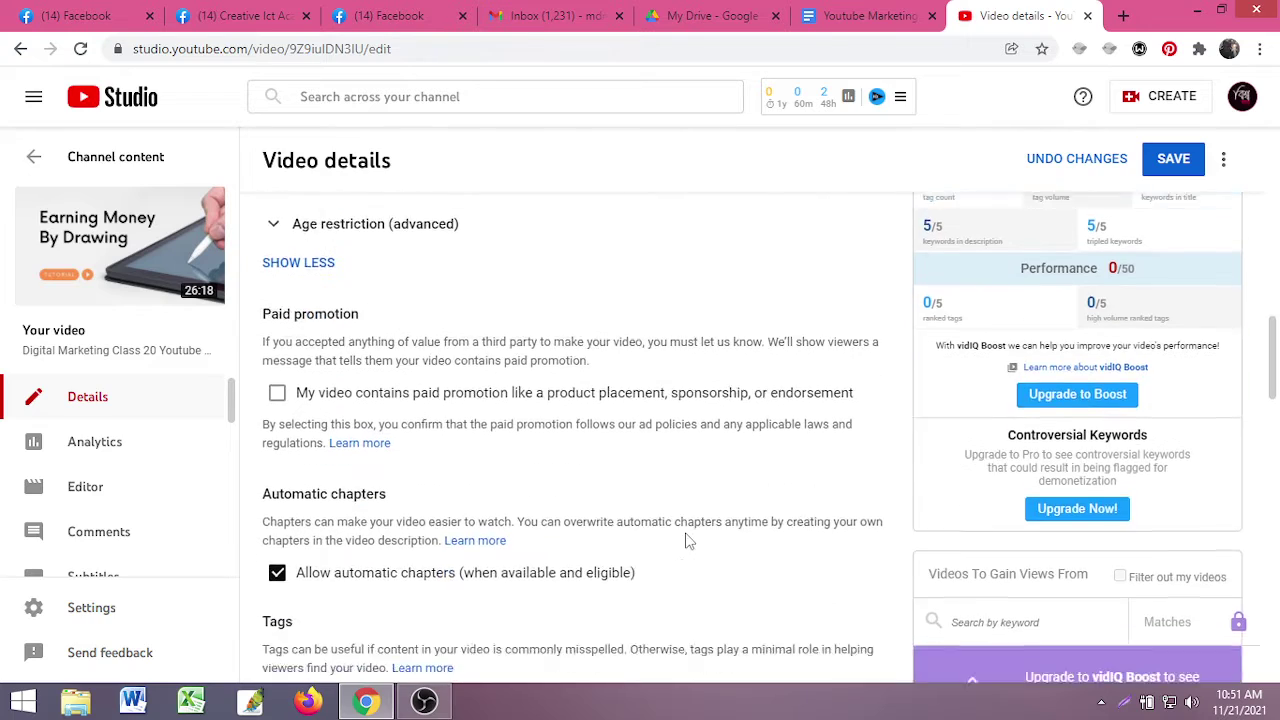
scroll(686, 540, "down", 1)
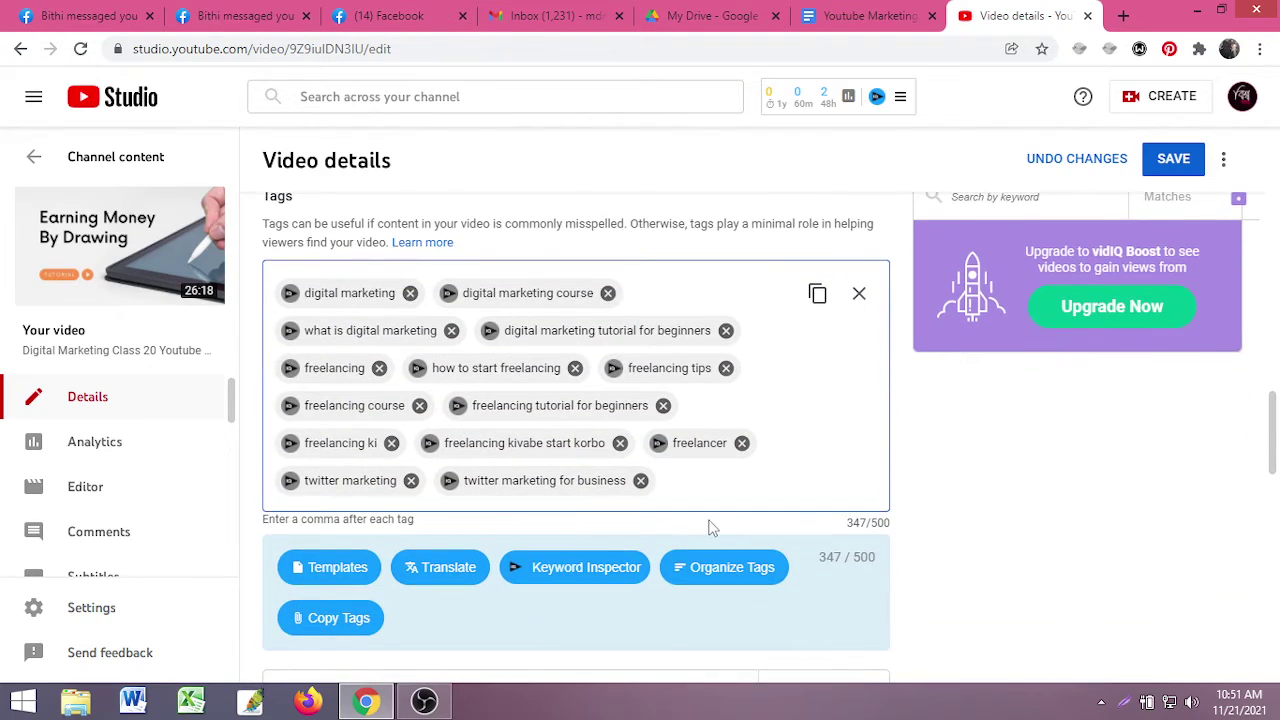
scroll(716, 528, "up", 4)
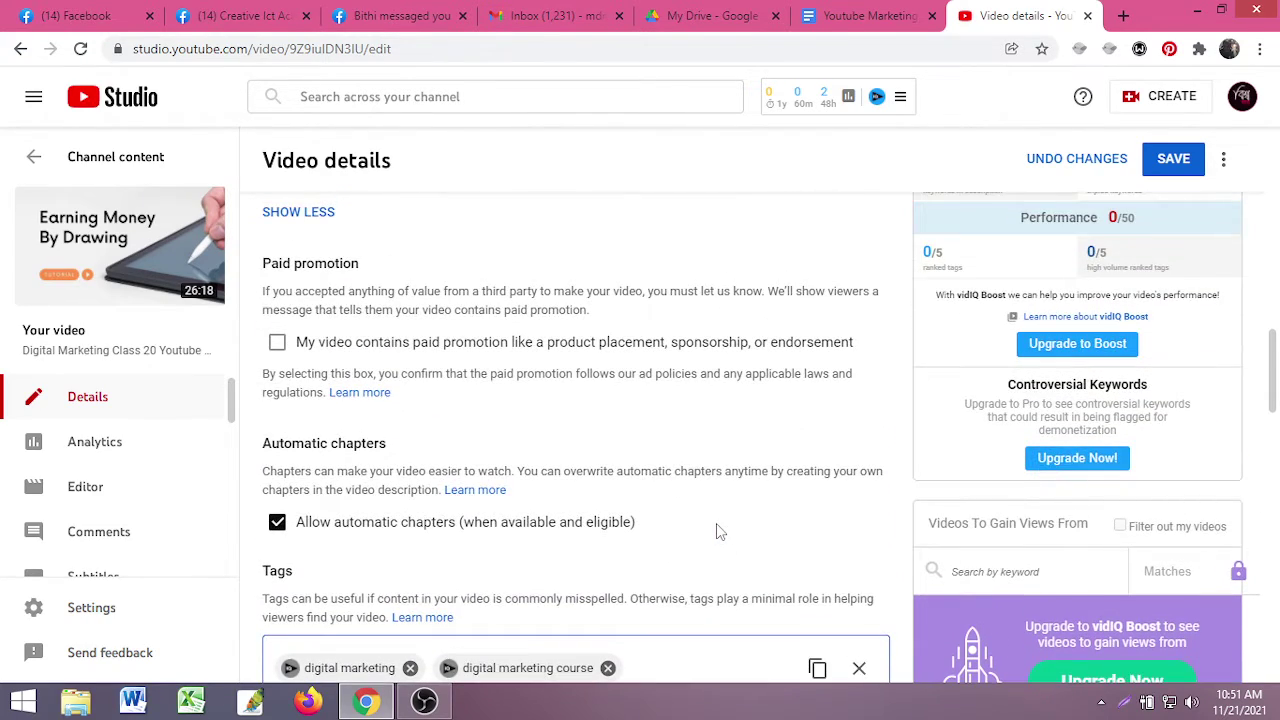
scroll(716, 524, "up", 4)
scroll(716, 524, "up", 4)
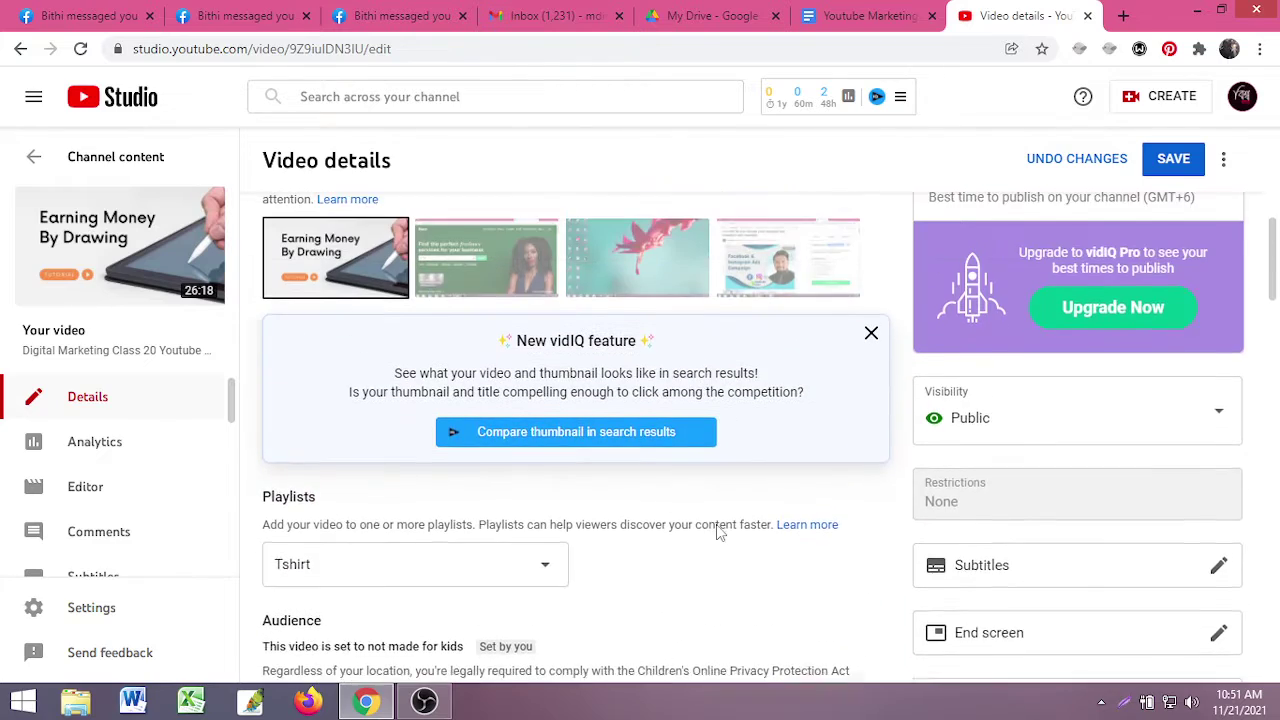
scroll(717, 537, "down", 6)
scroll(717, 537, "up", 3)
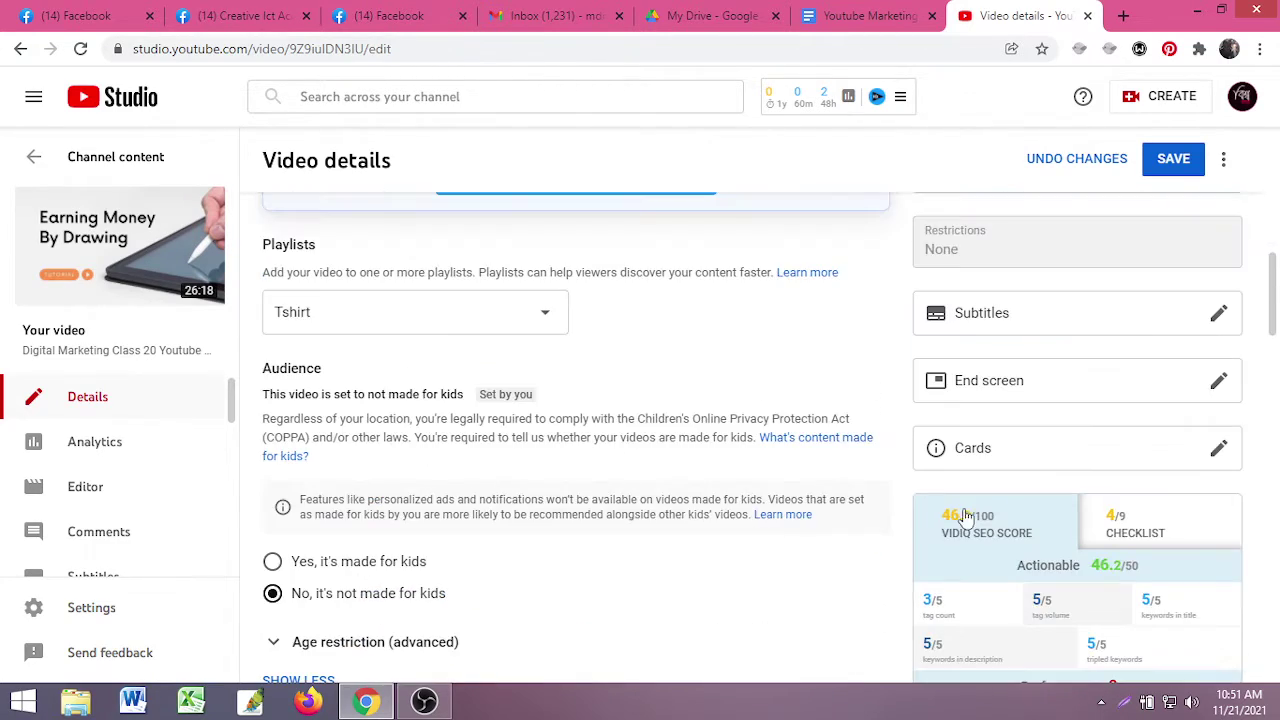
scroll(948, 594, "down", 1)
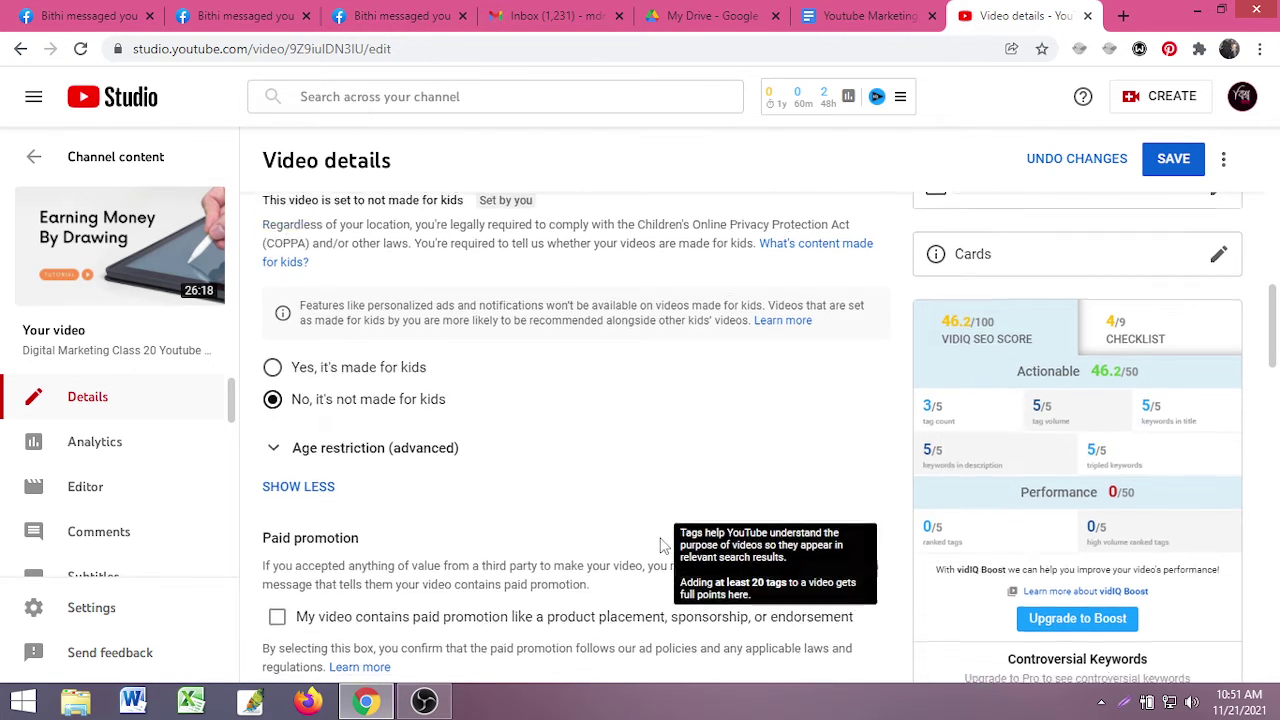
scroll(310, 533, "down", 3)
scroll(310, 533, "down", 3)
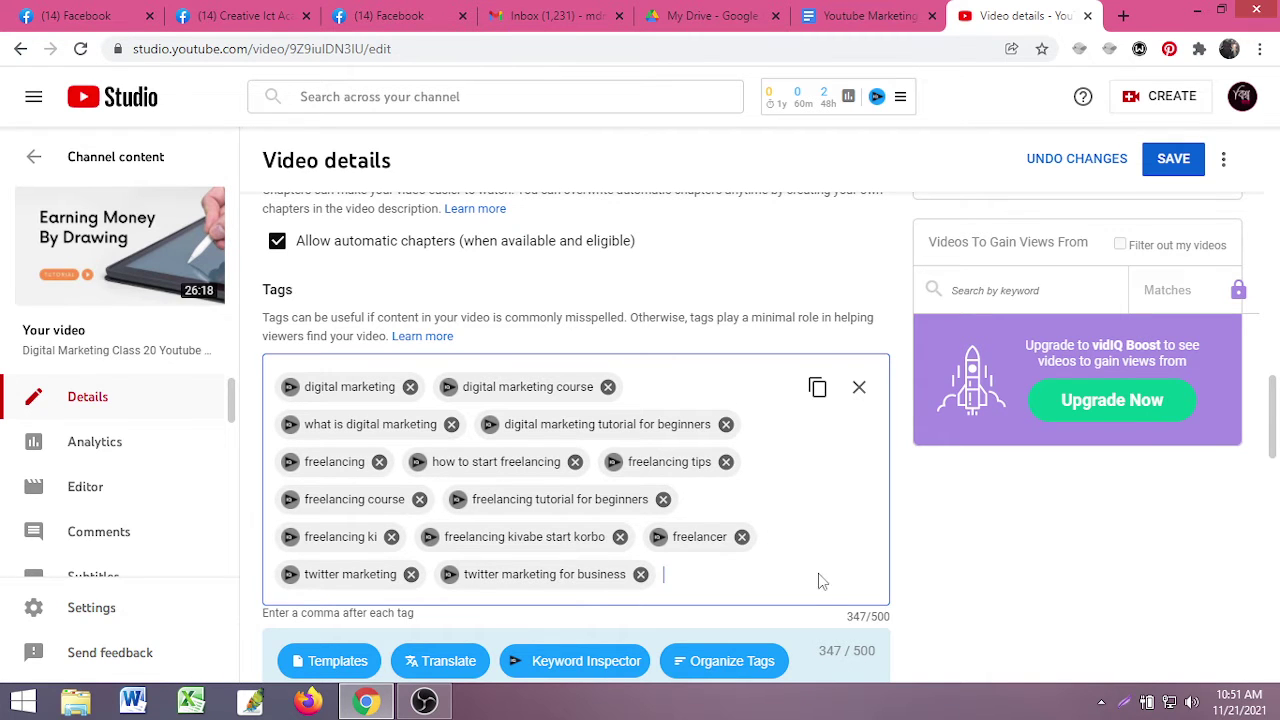
scroll(1223, 529, "up", 9)
scroll(950, 558, "down", 2)
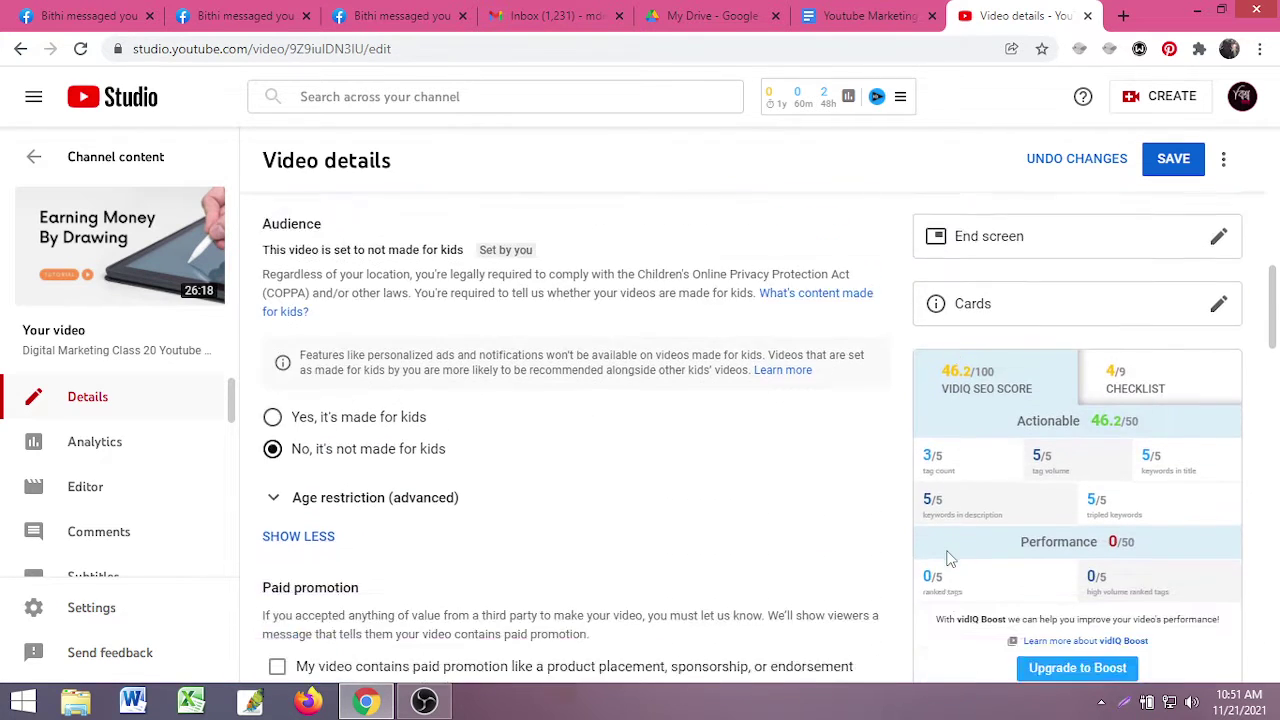
scroll(950, 558, "down", 1)
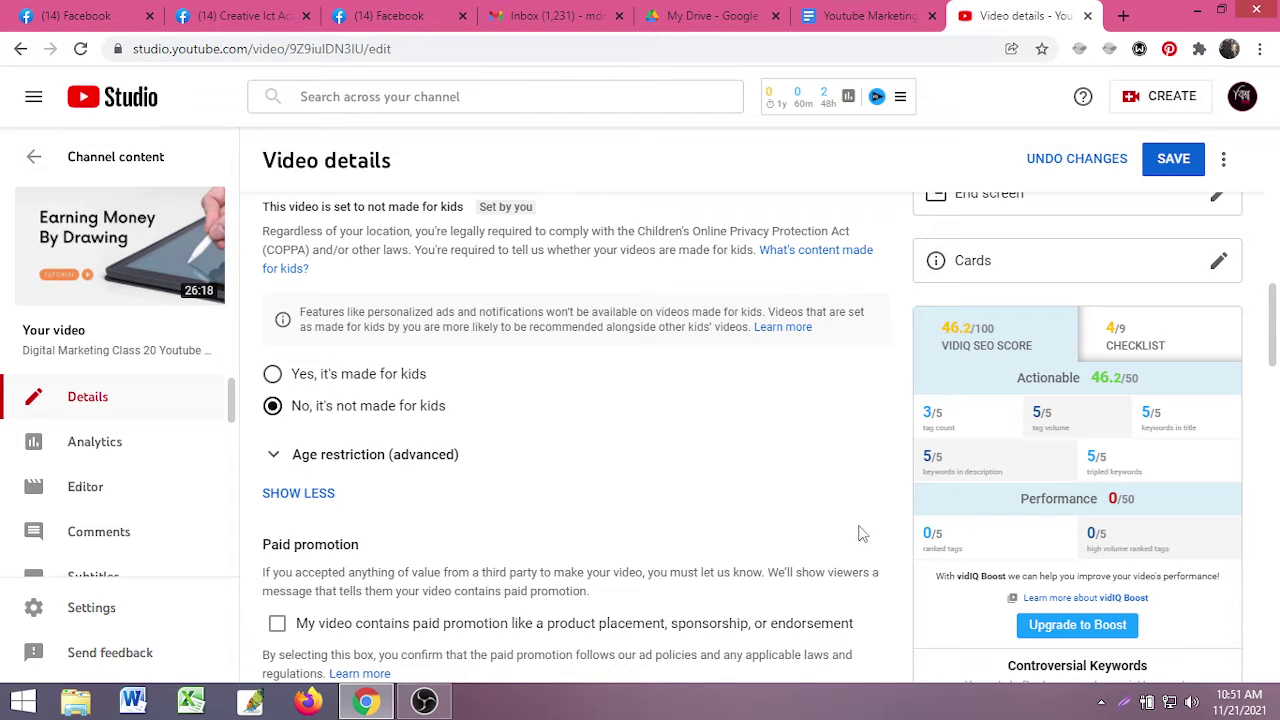
scroll(660, 575, "down", 5)
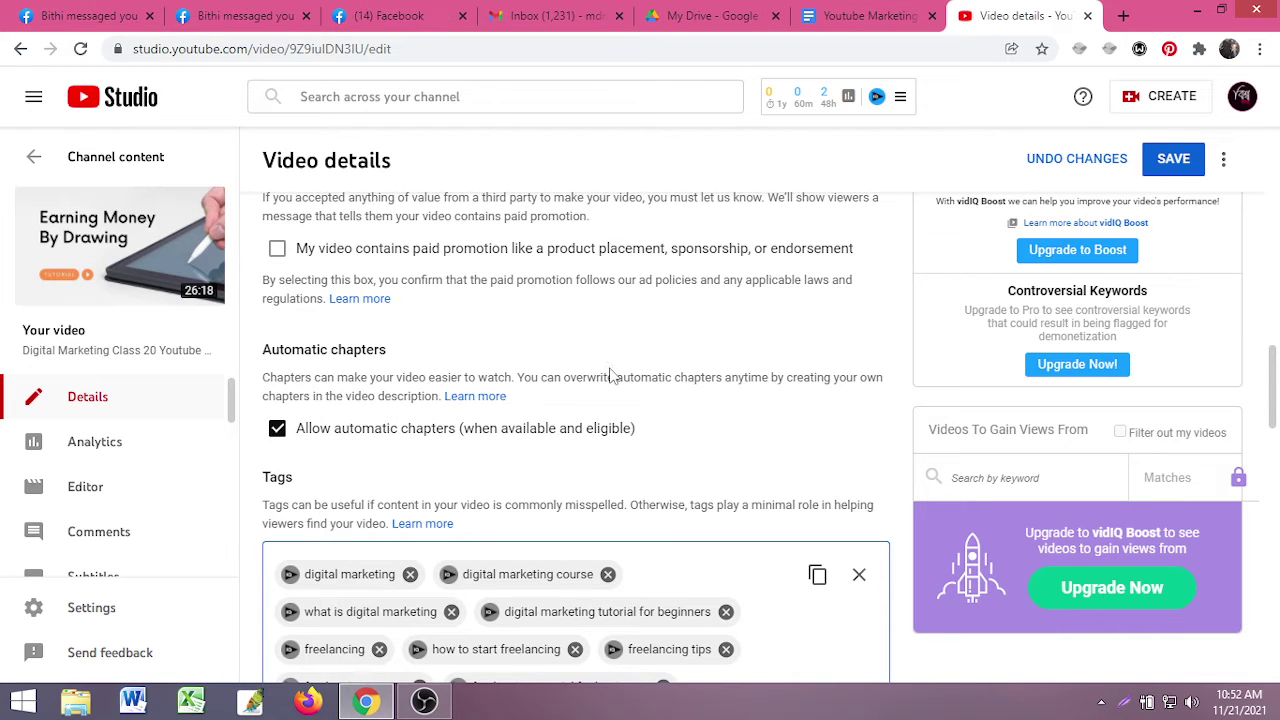
scroll(607, 600, "down", 3)
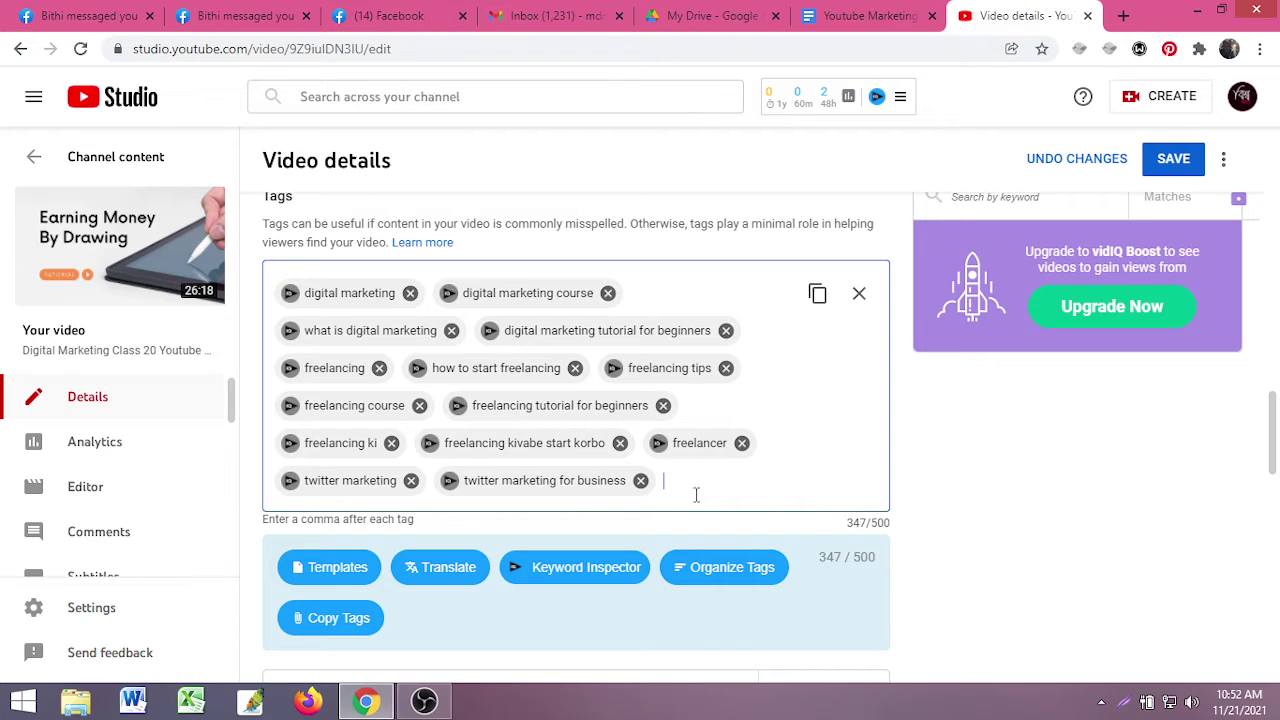
scroll(697, 505, "up", 2)
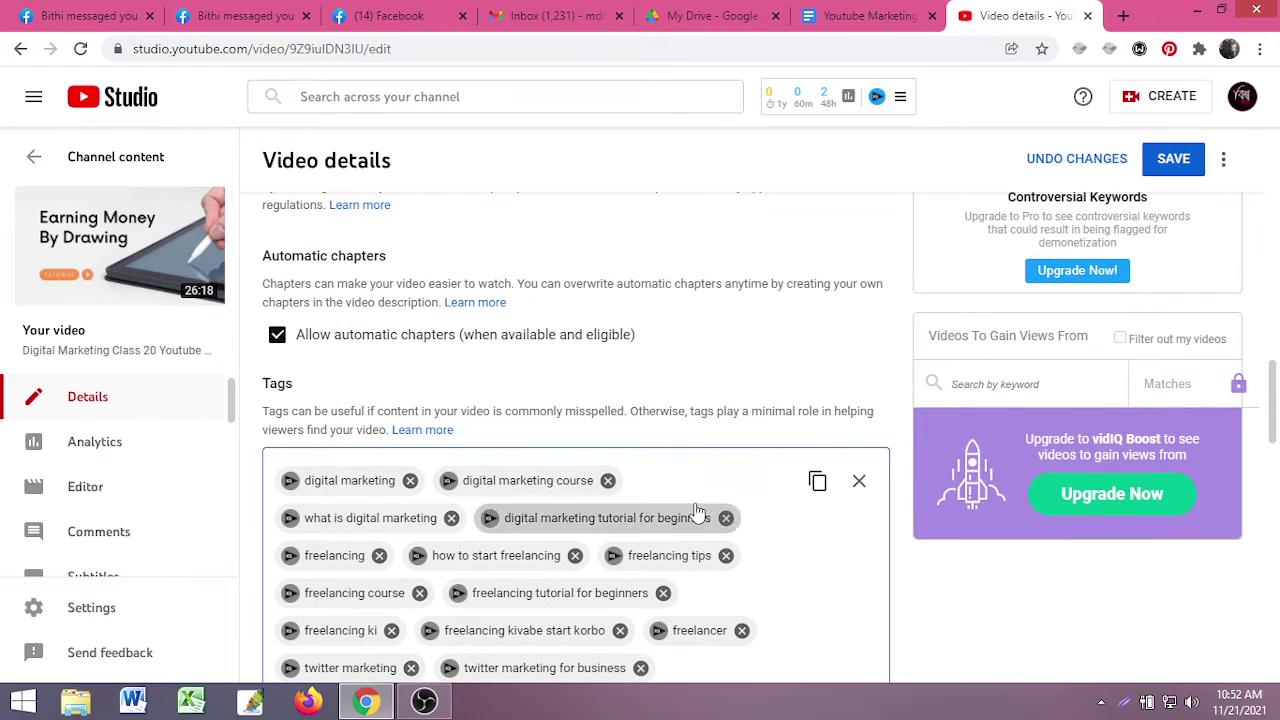
scroll(697, 510, "up", 1)
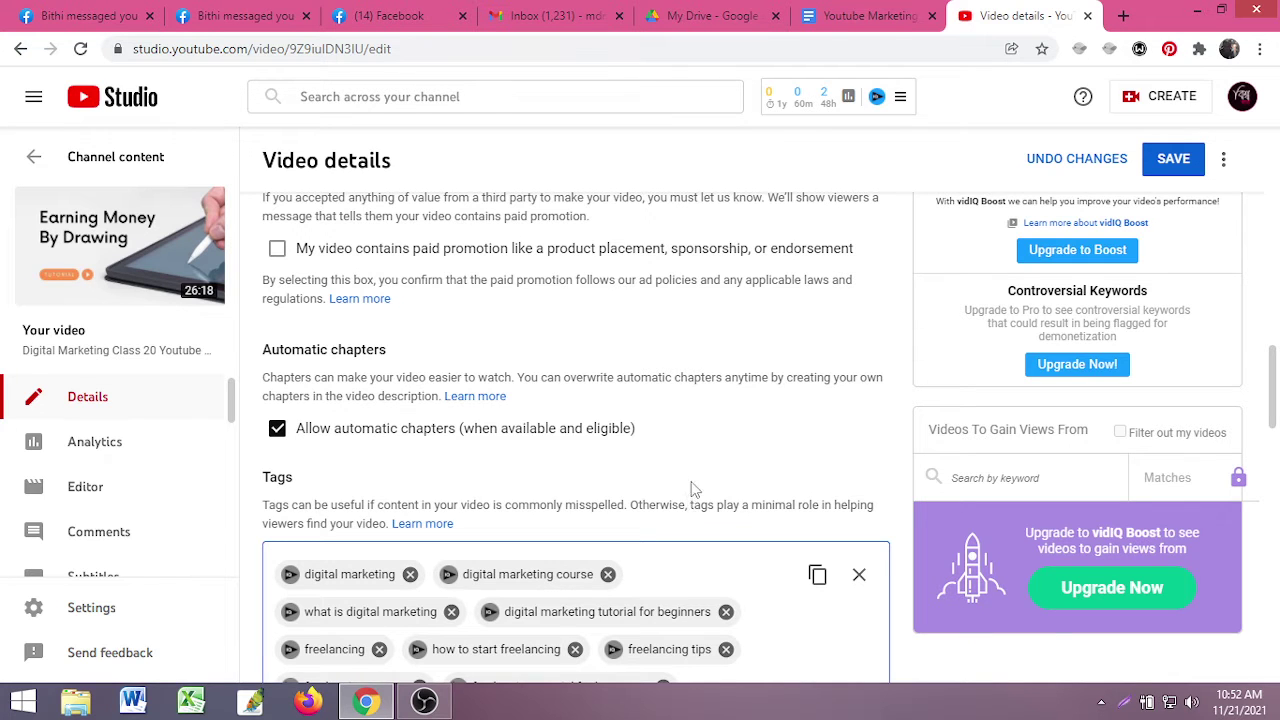
scroll(1004, 428, "up", 4)
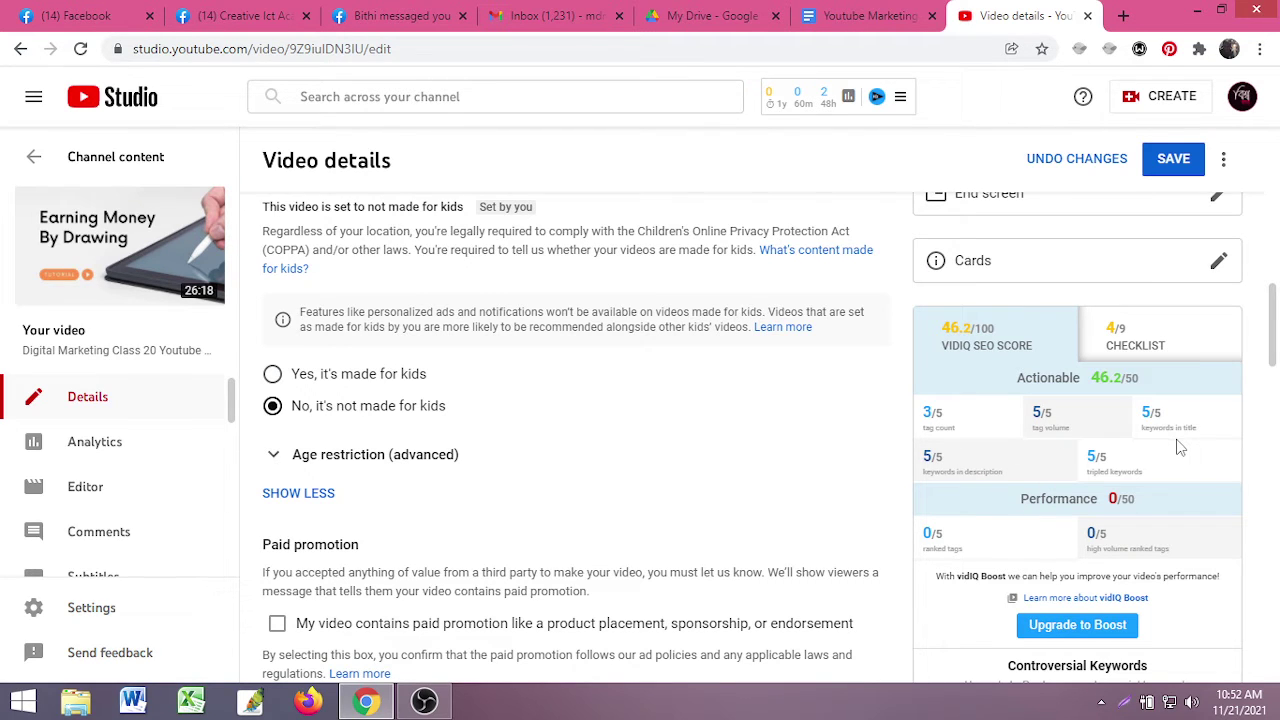
scroll(643, 451, "up", 4)
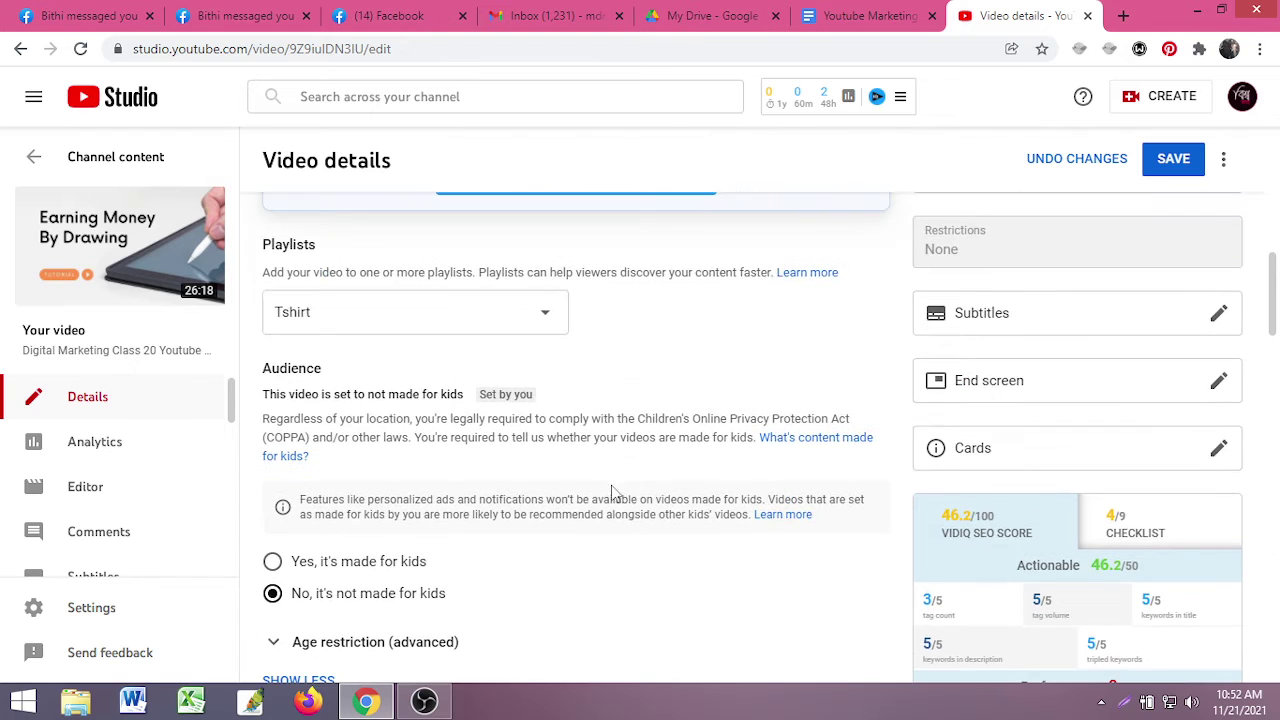
scroll(613, 492, "up", 5)
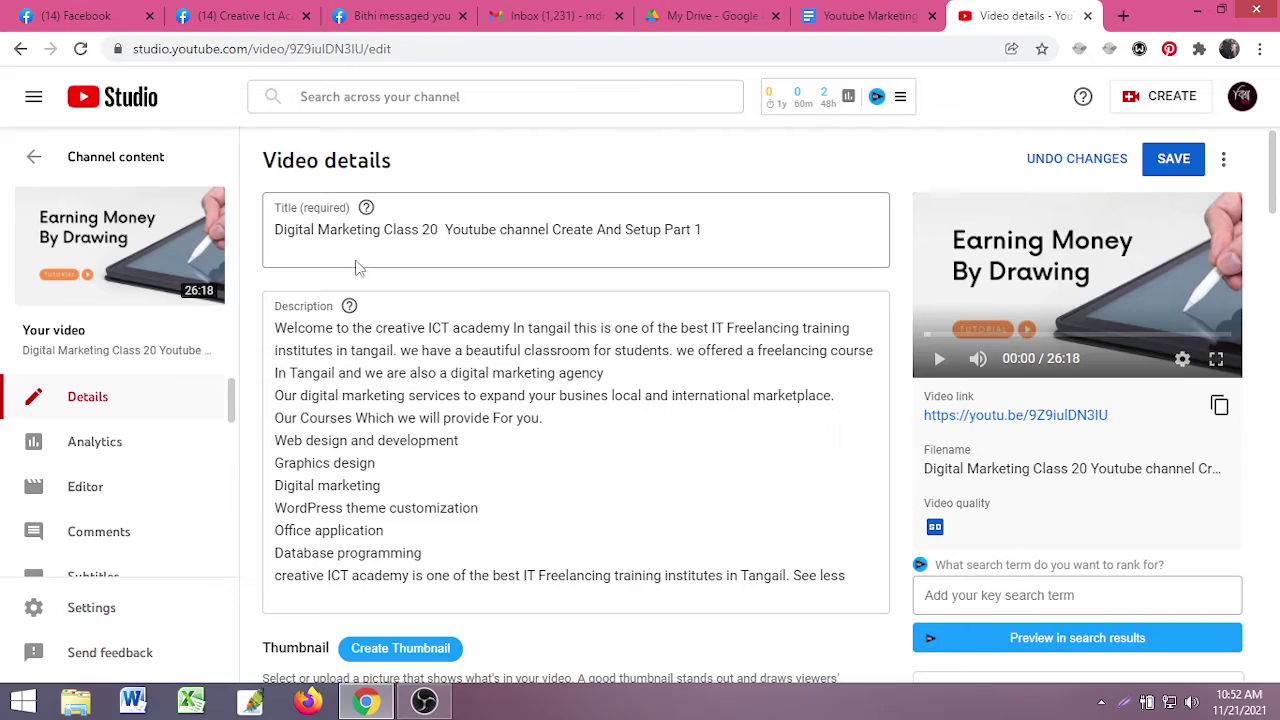
scroll(290, 280, "down", 6)
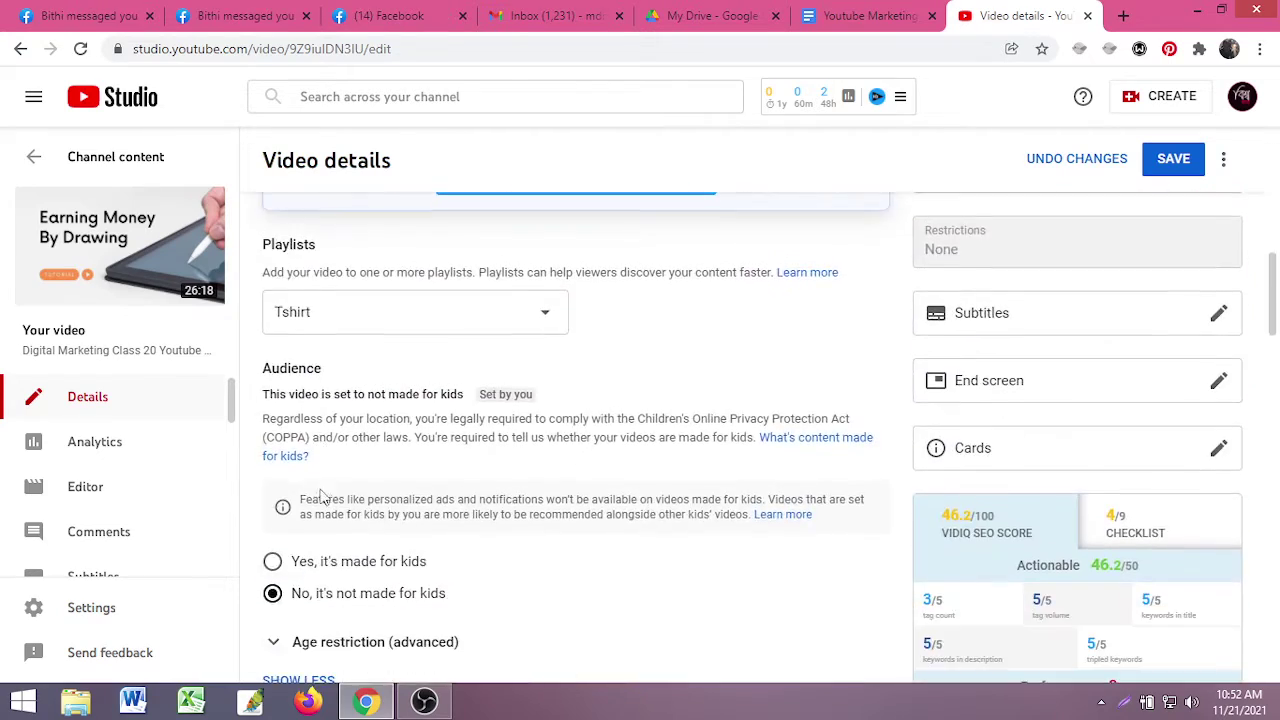
scroll(325, 496, "up", 7)
scroll(340, 493, "down", 5)
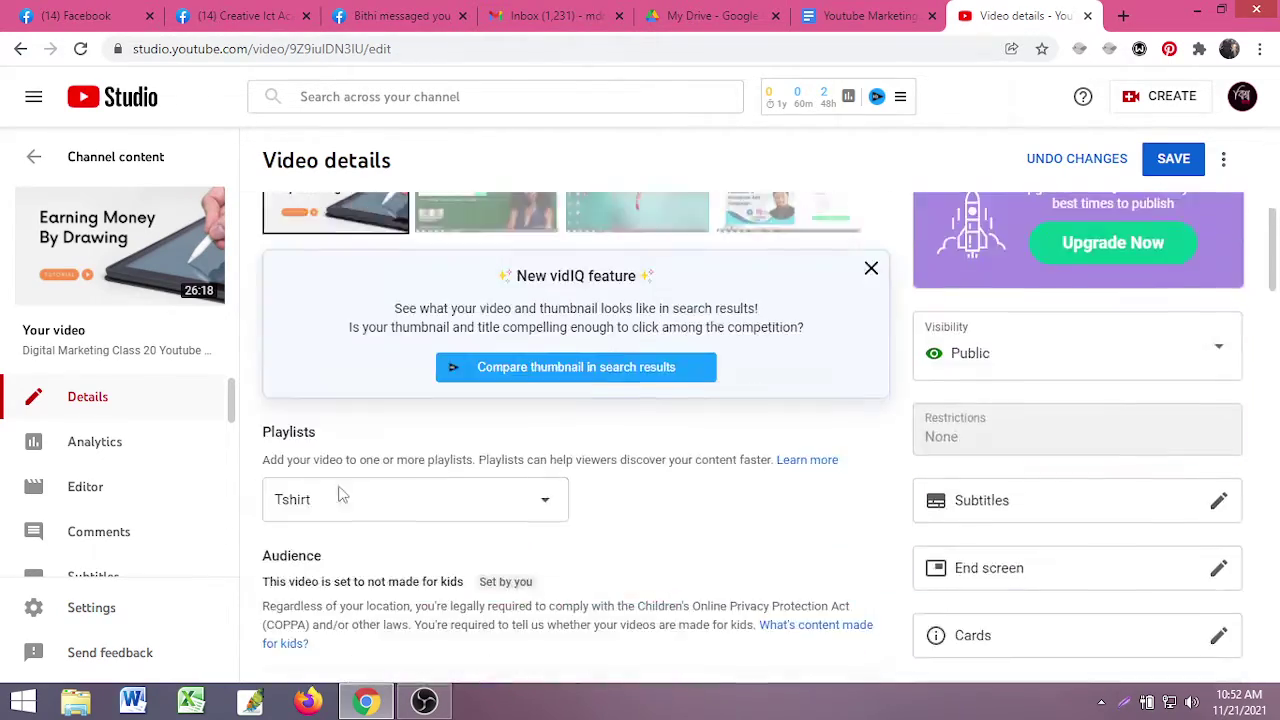
scroll(340, 493, "down", 9)
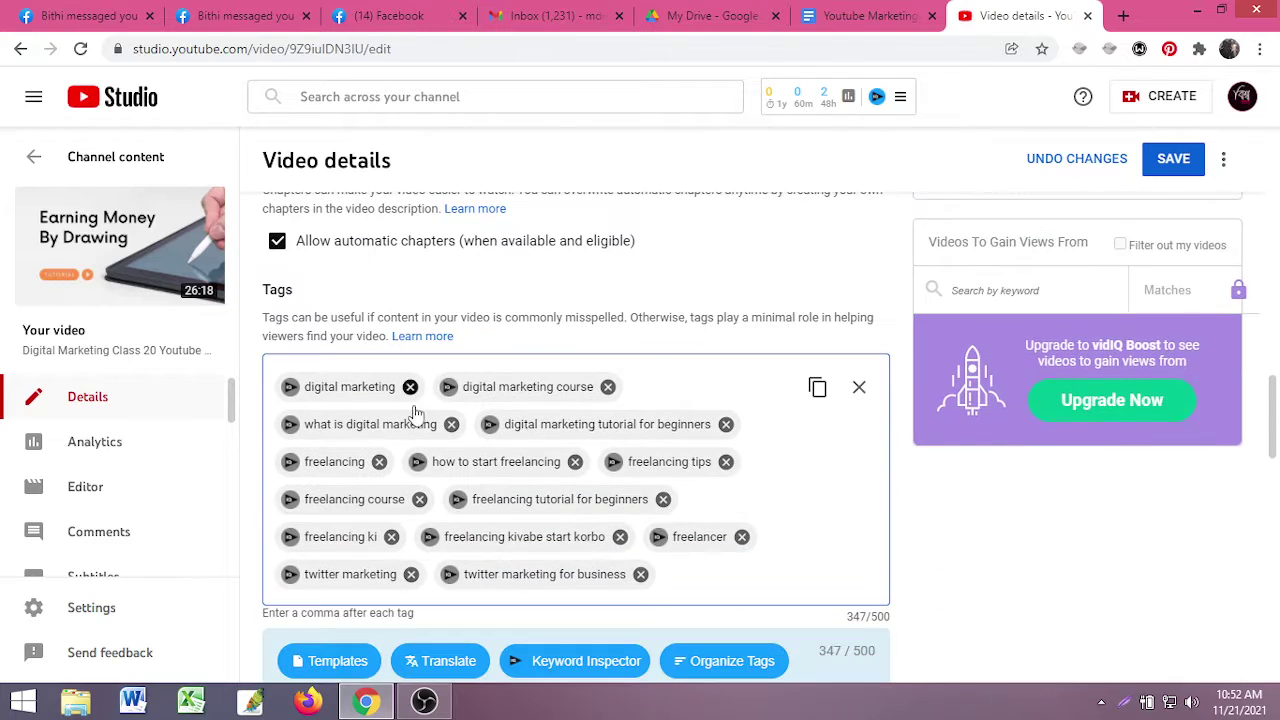
scroll(1200, 485, "up", 6)
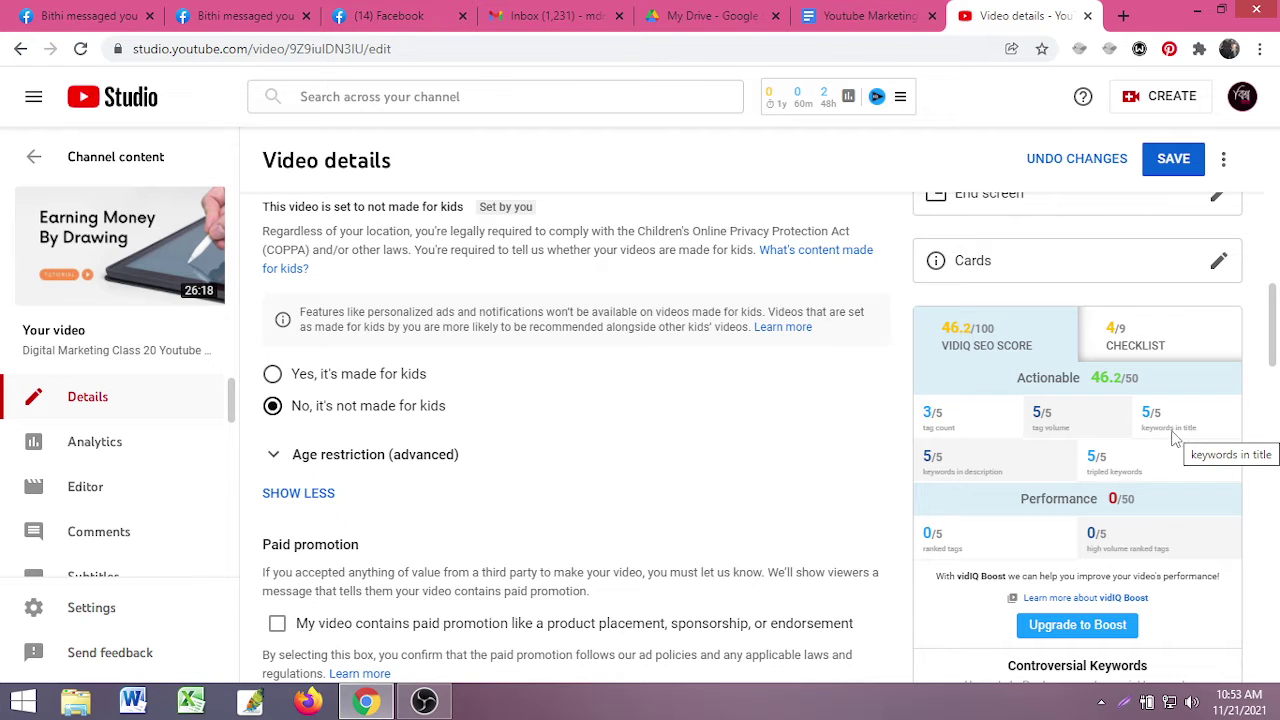
scroll(790, 450, "up", 4)
scroll(826, 428, "down", 3)
scroll(826, 428, "down", 2)
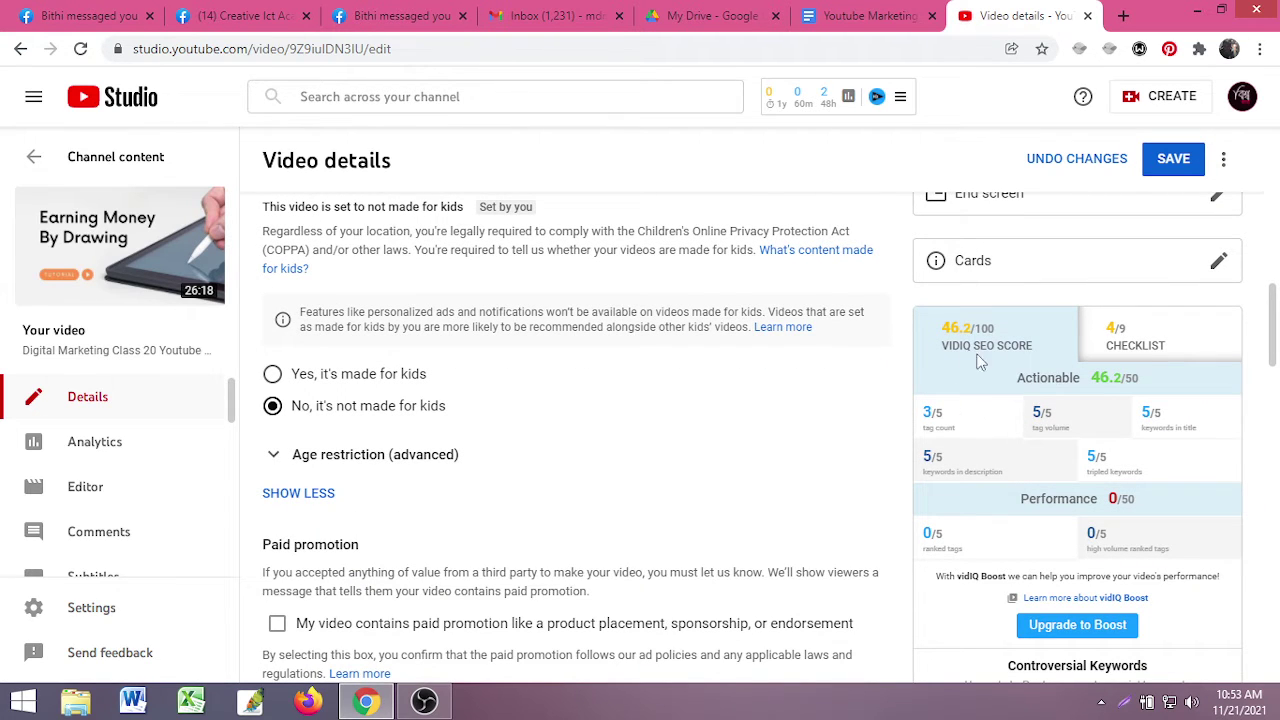
mouse_move(996, 452)
scroll(478, 476, "up", 8)
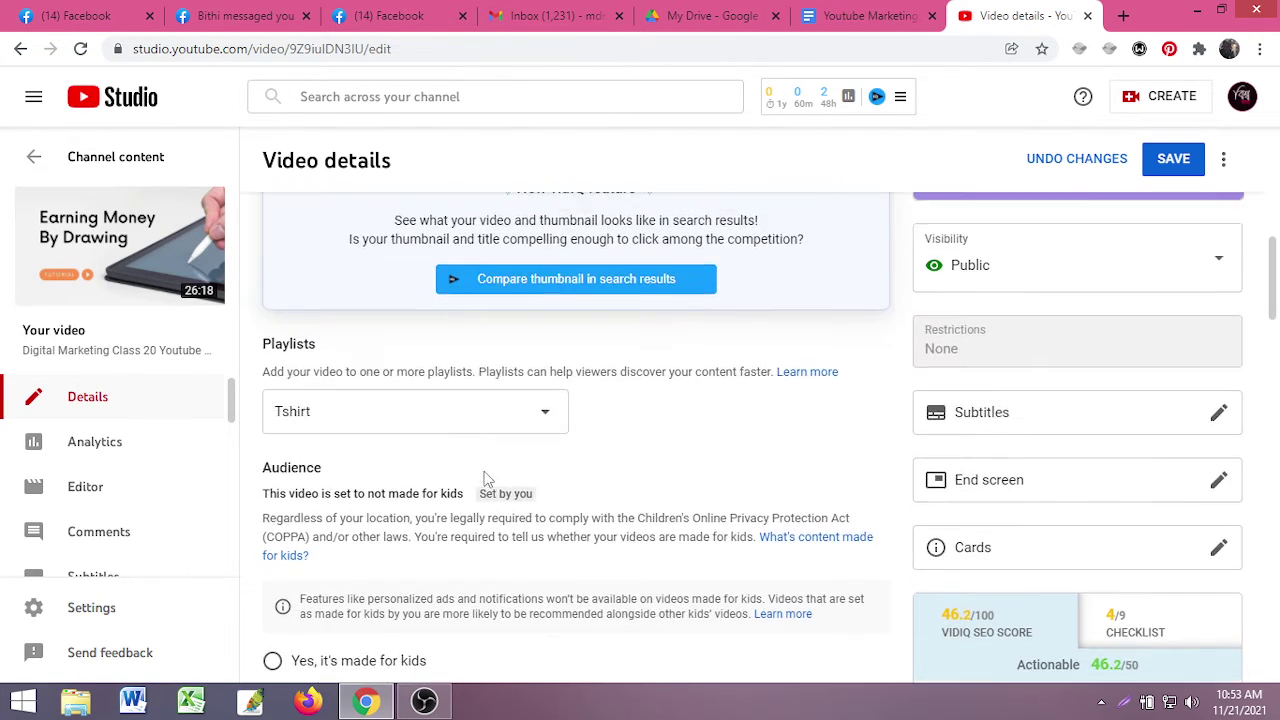
scroll(663, 457, "up", 3)
scroll(843, 471, "down", 15)
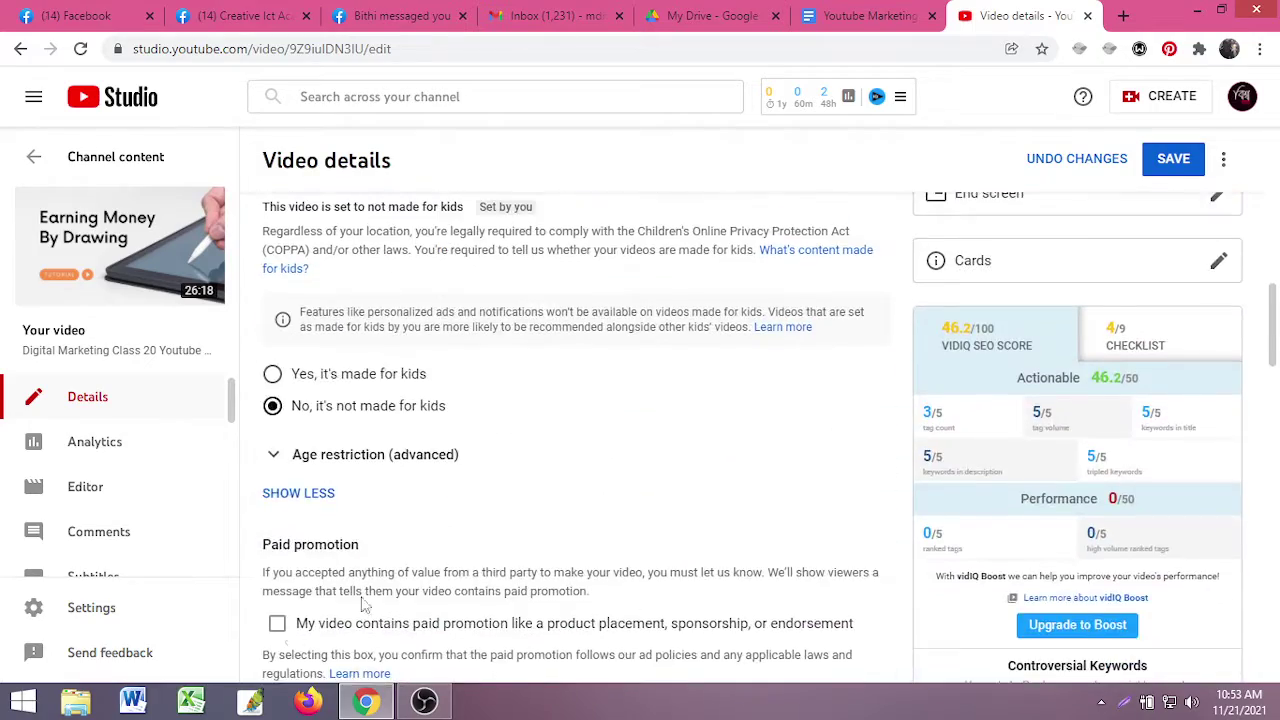
scroll(435, 541, "down", 2)
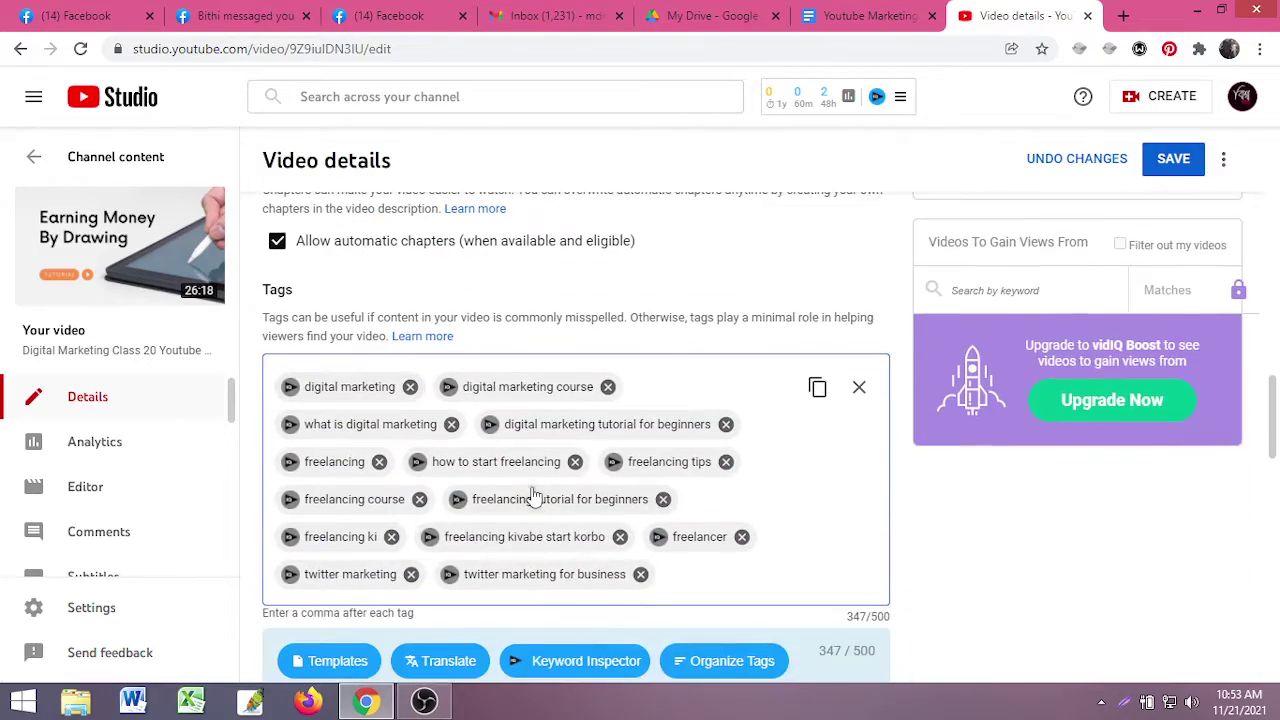
scroll(533, 496, "up", 3)
scroll(533, 496, "up", 10)
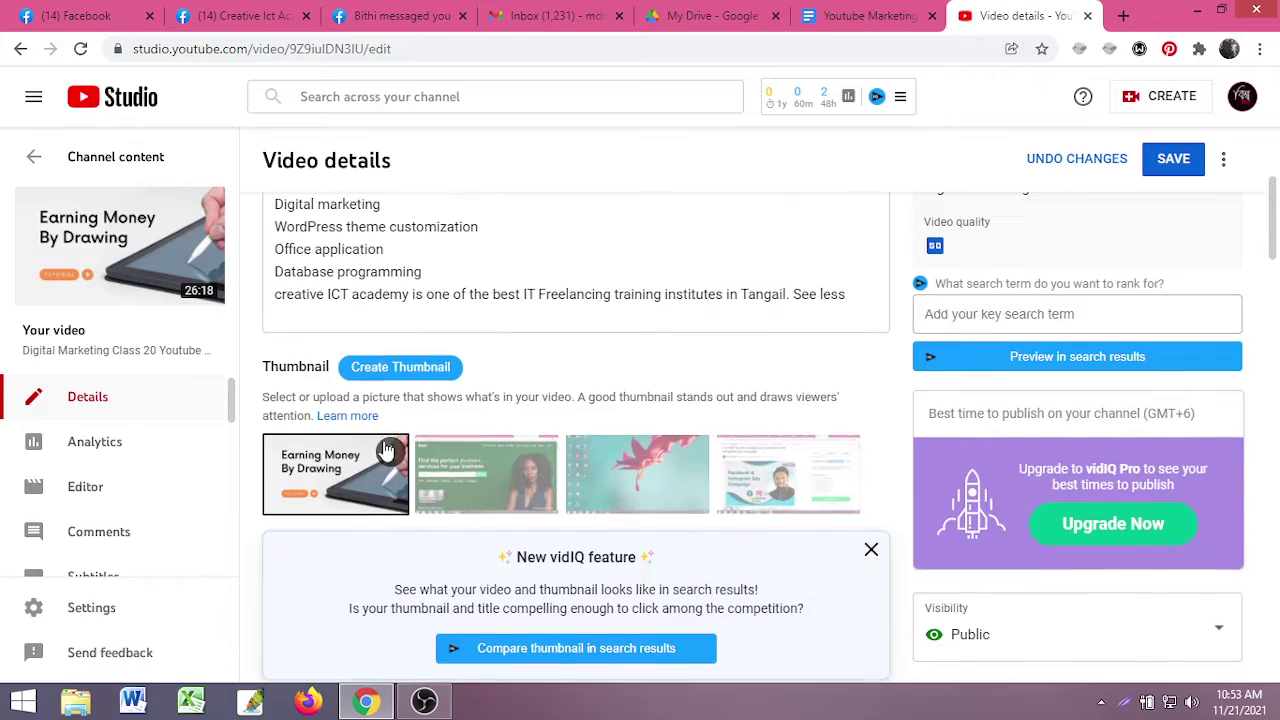
scroll(374, 403, "down", 12)
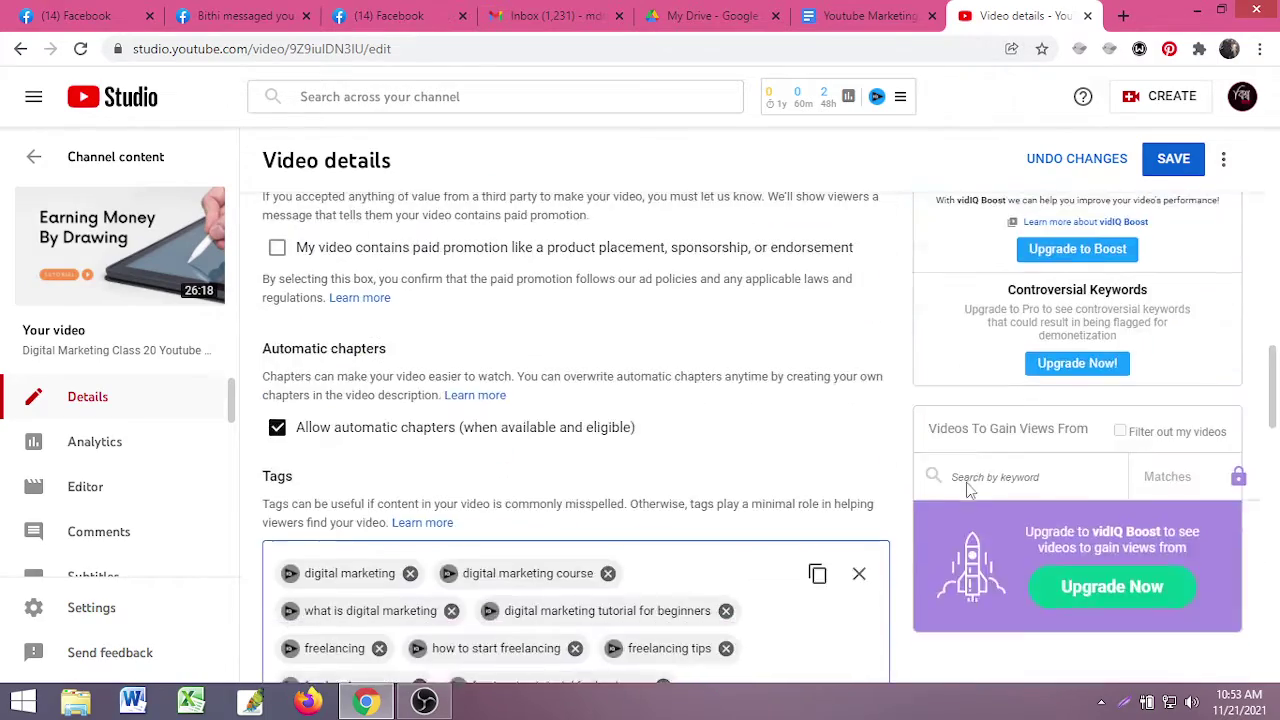
scroll(966, 486, "up", 2)
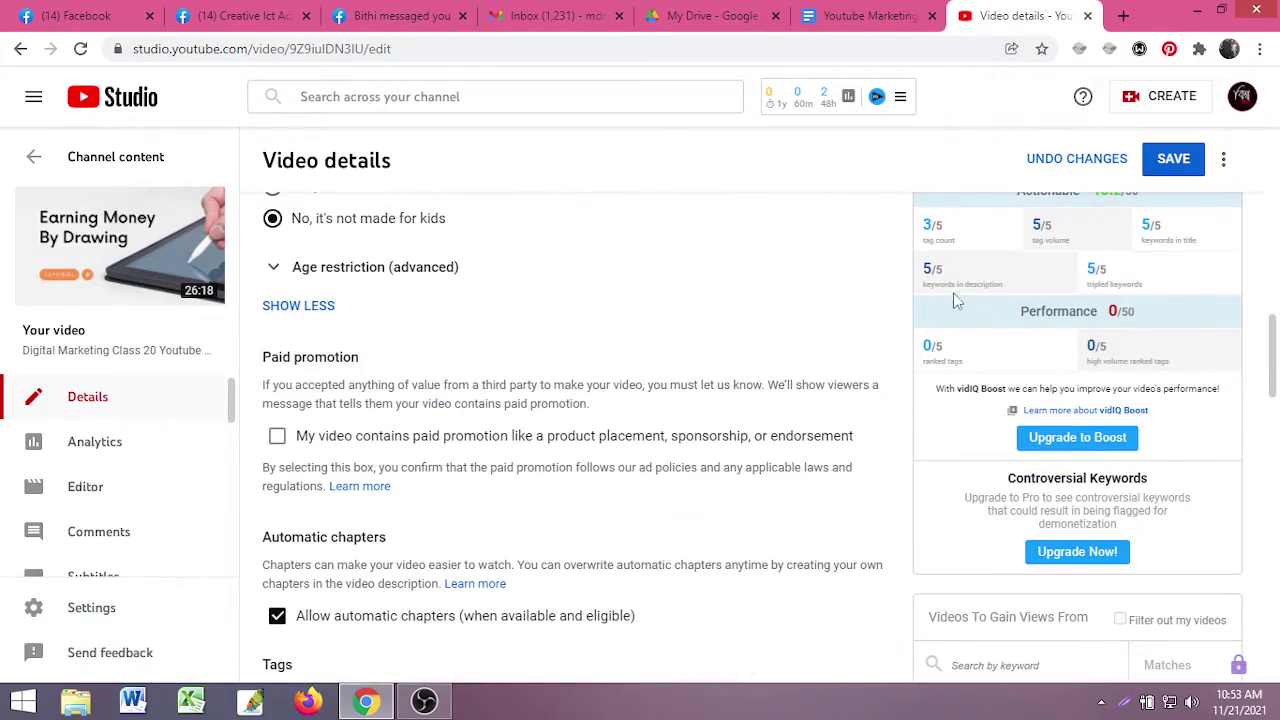
scroll(583, 453, "up", 5)
scroll(583, 453, "up", 5)
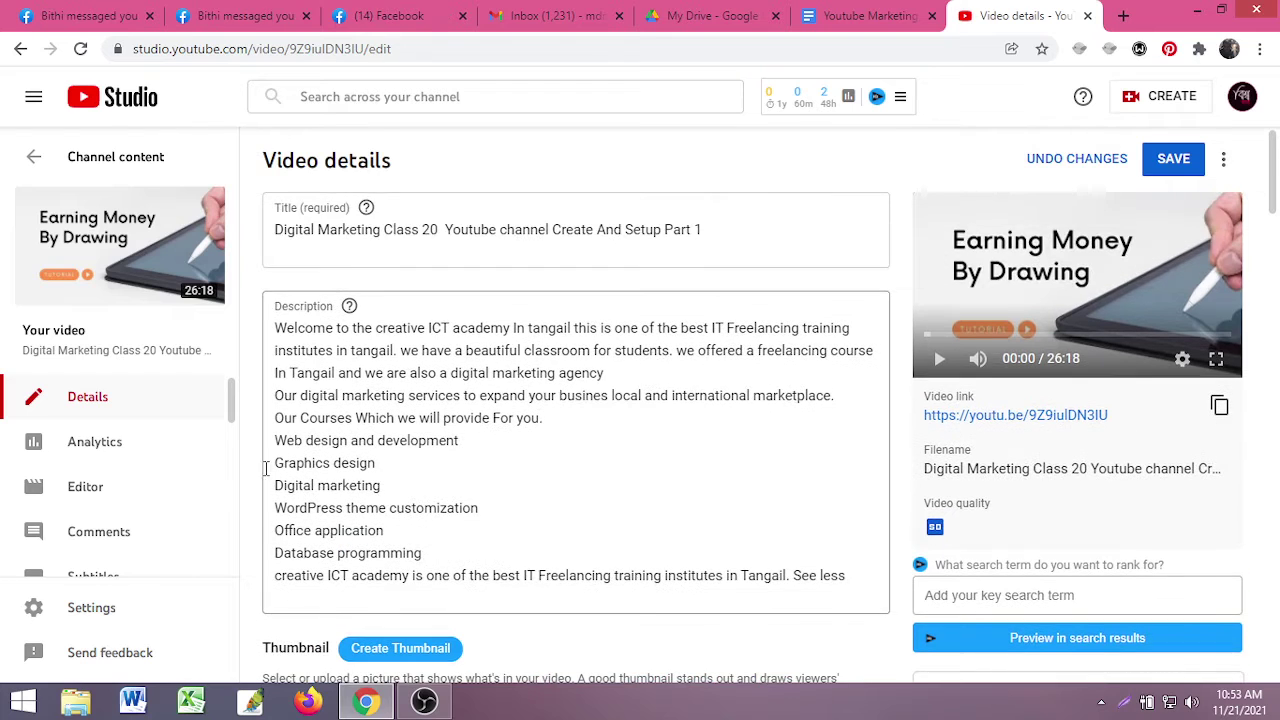
- Highlight the 'Digital marketing' and 'Freelancing' lines in the description to point them out
left_click_drag(276, 485, 396, 484)
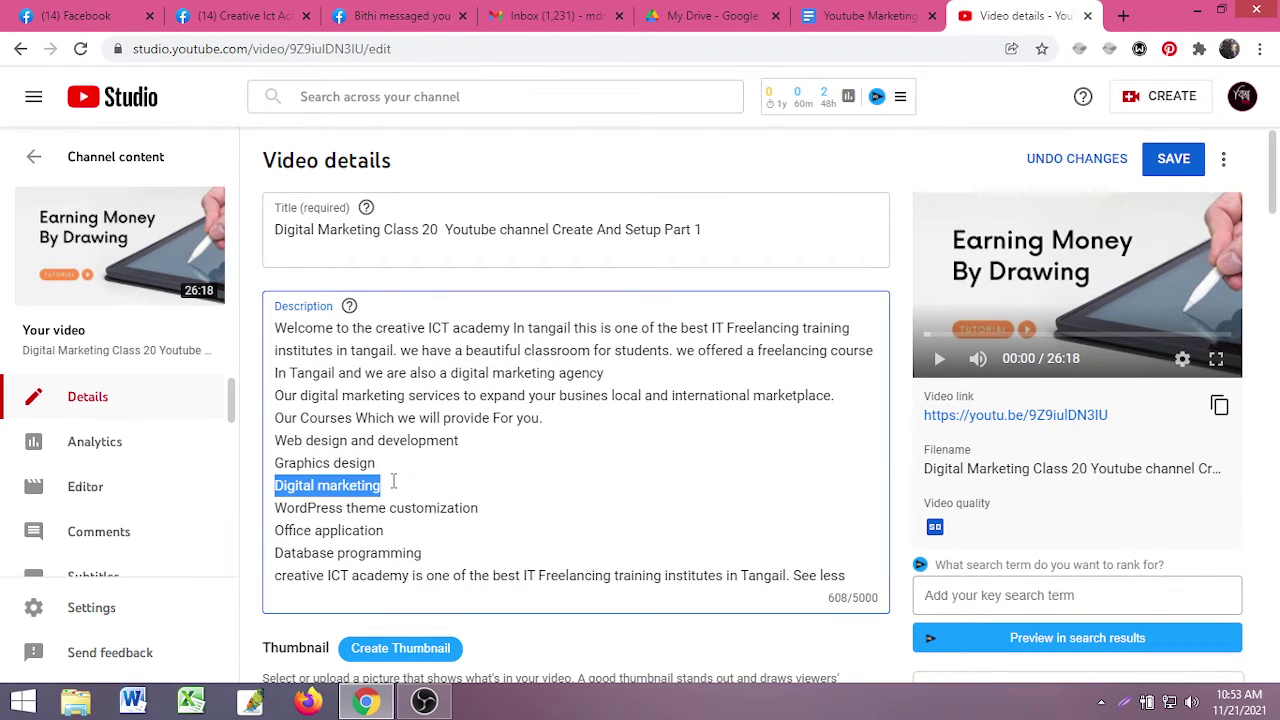
left_click(396, 482)
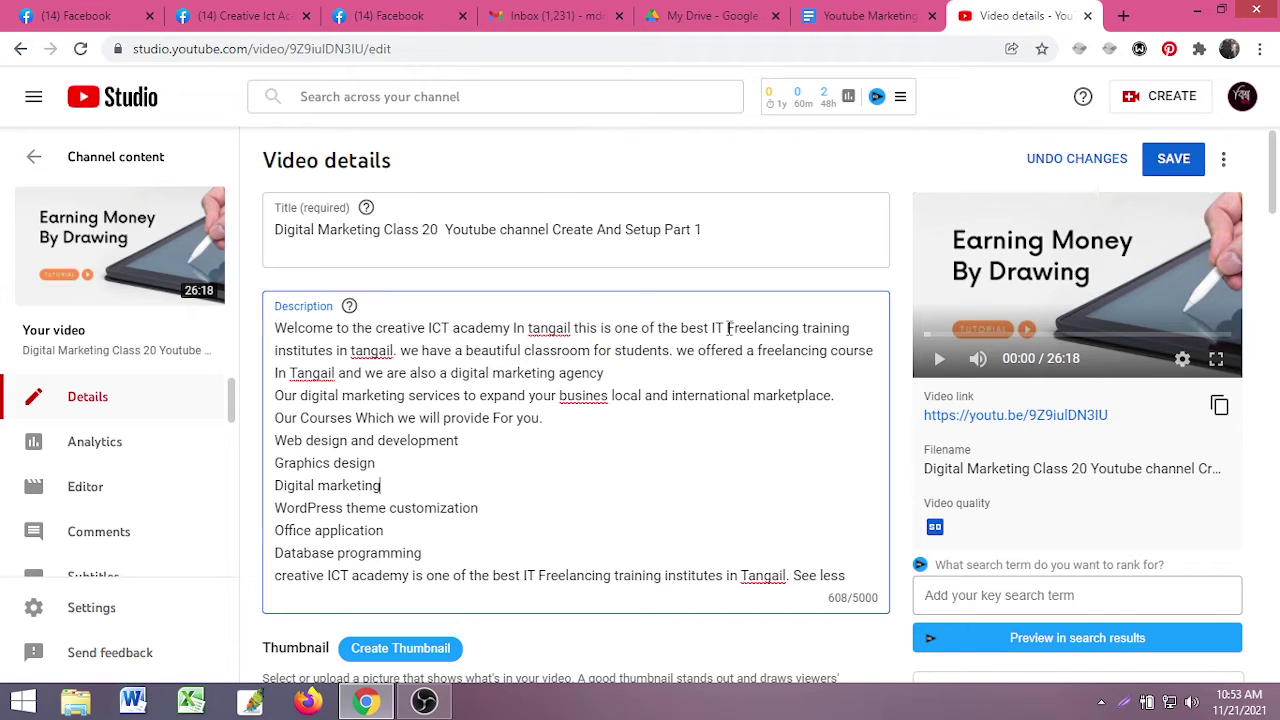
left_click_drag(727, 327, 852, 327)
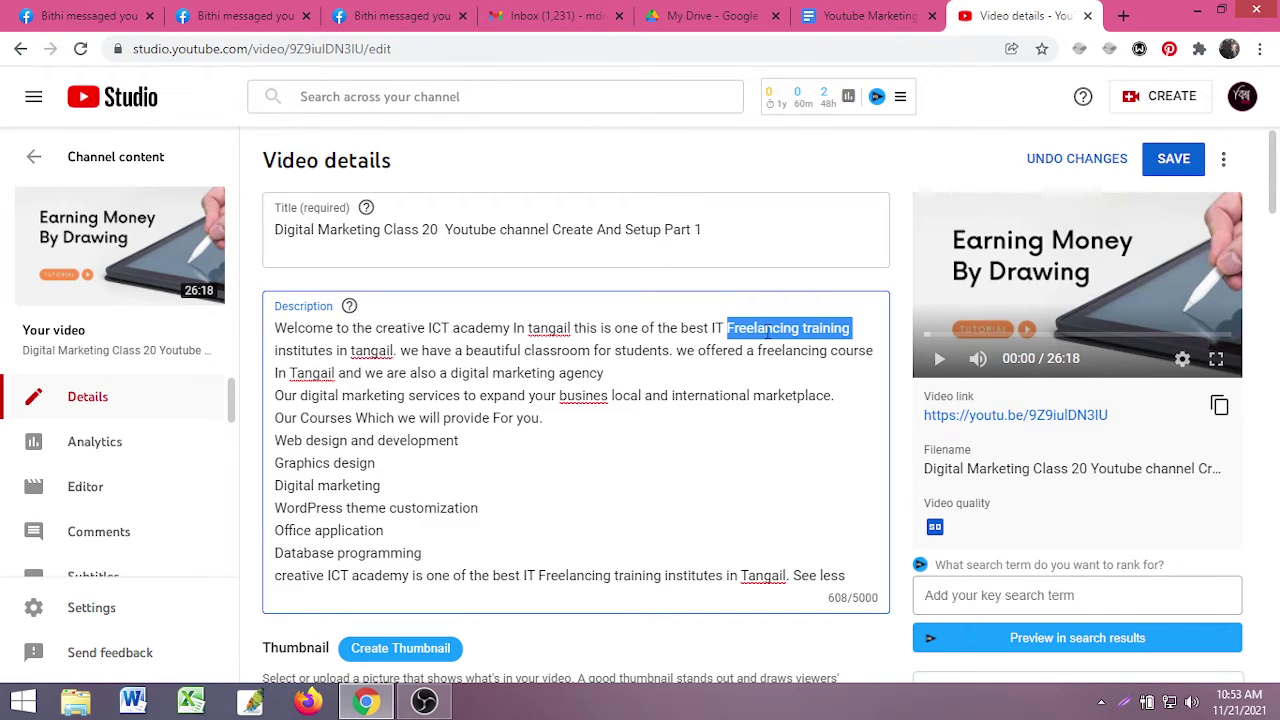
left_click_drag(727, 328, 803, 328)
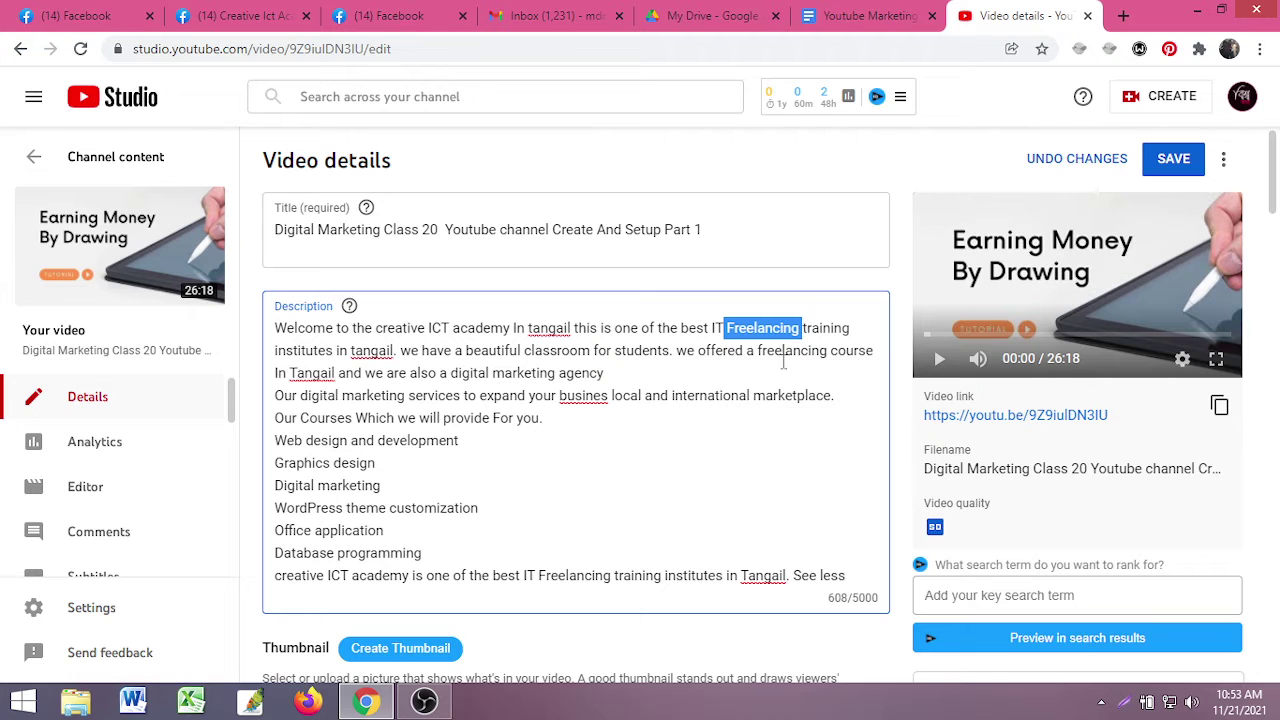
left_click(800, 332)
- Correct 'busines' to 'business' in the description
scroll(663, 491, "down", 10)
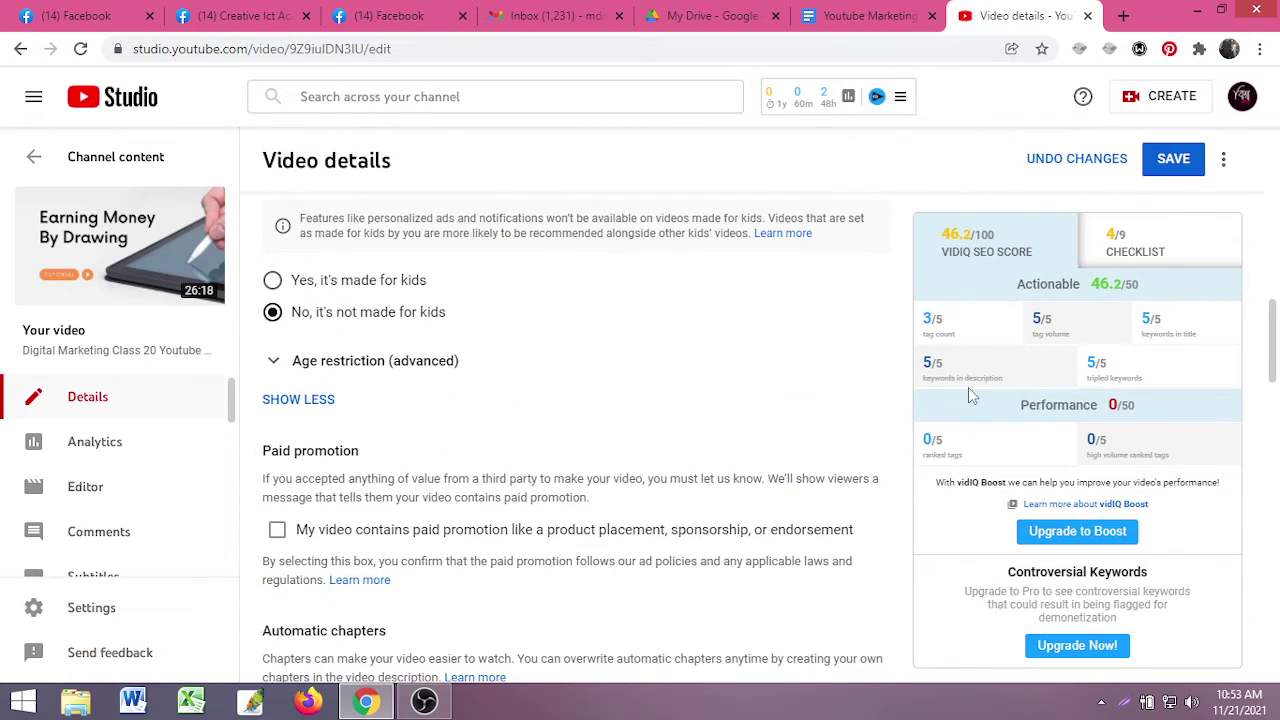
scroll(358, 455, "down", 3)
scroll(400, 600, "down", 3)
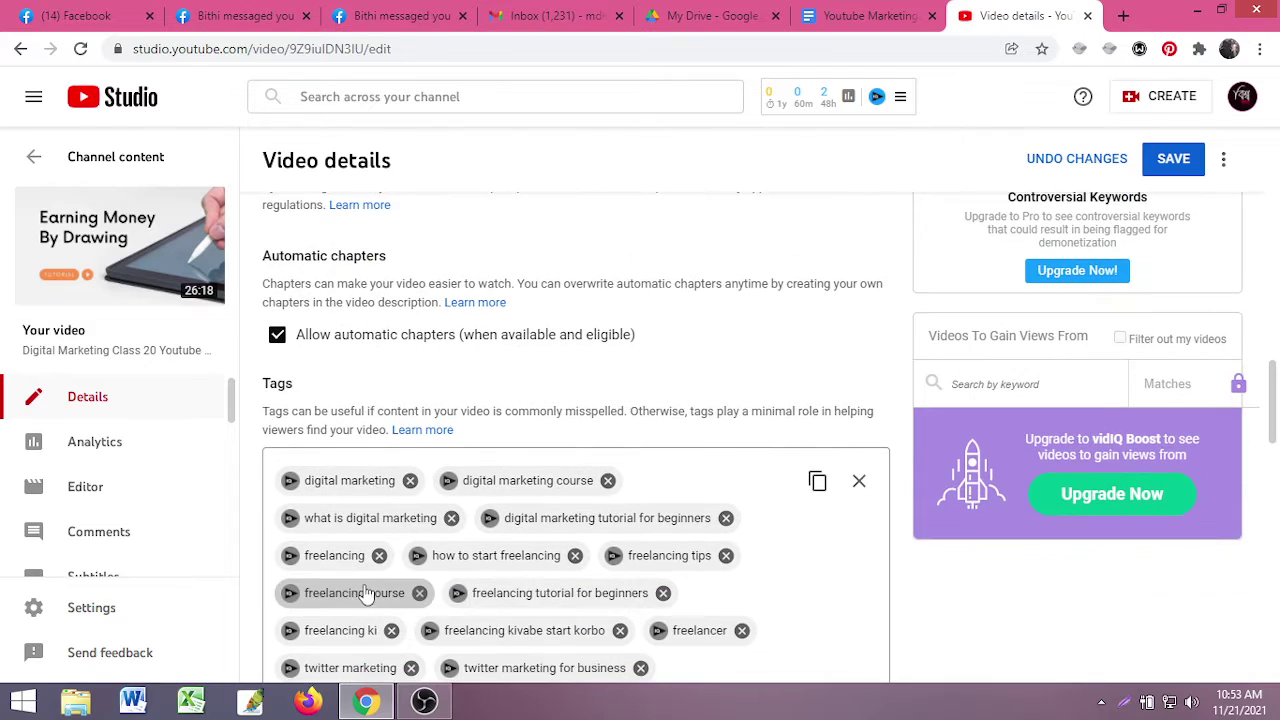
scroll(406, 577, "up", 10)
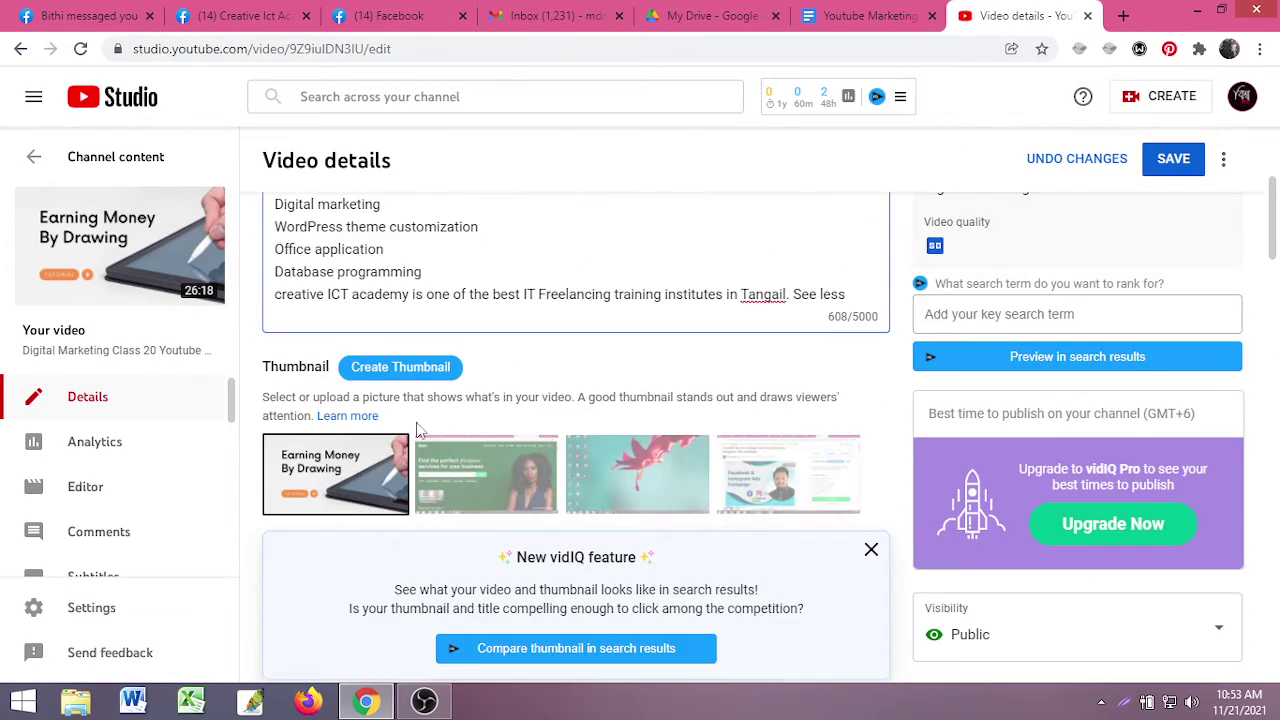
scroll(420, 430, "up", 3)
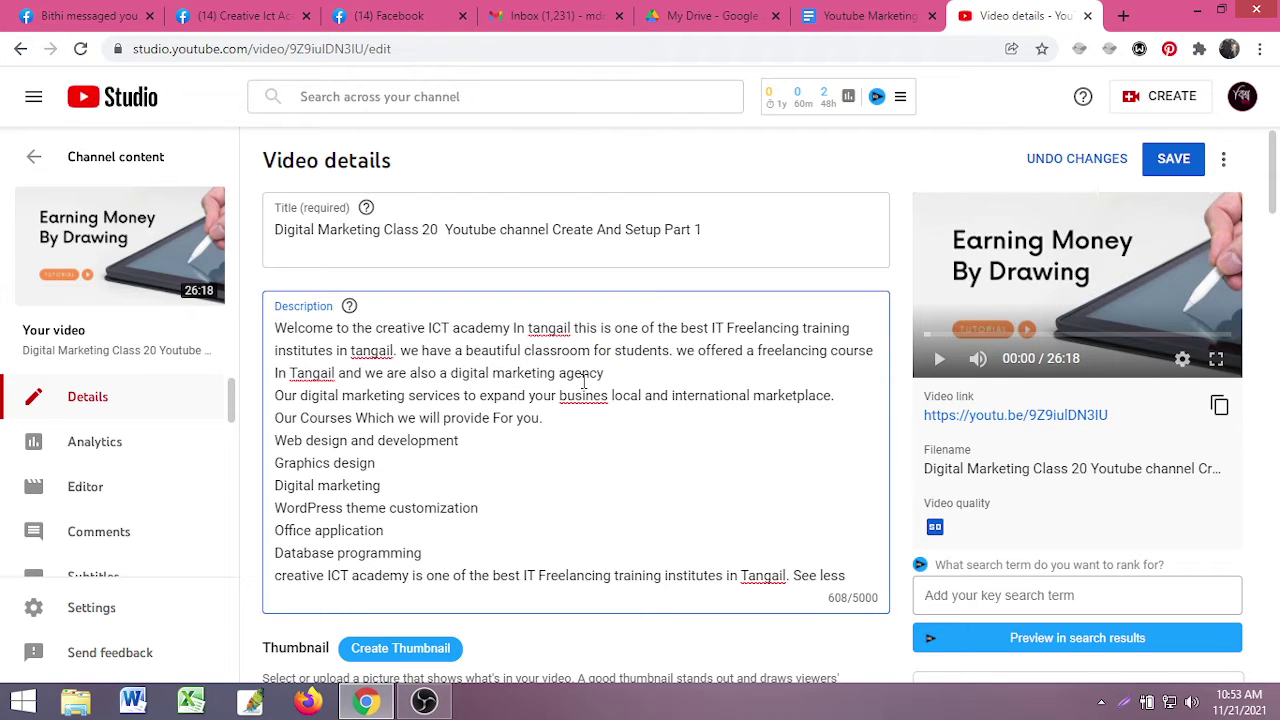
type("s")
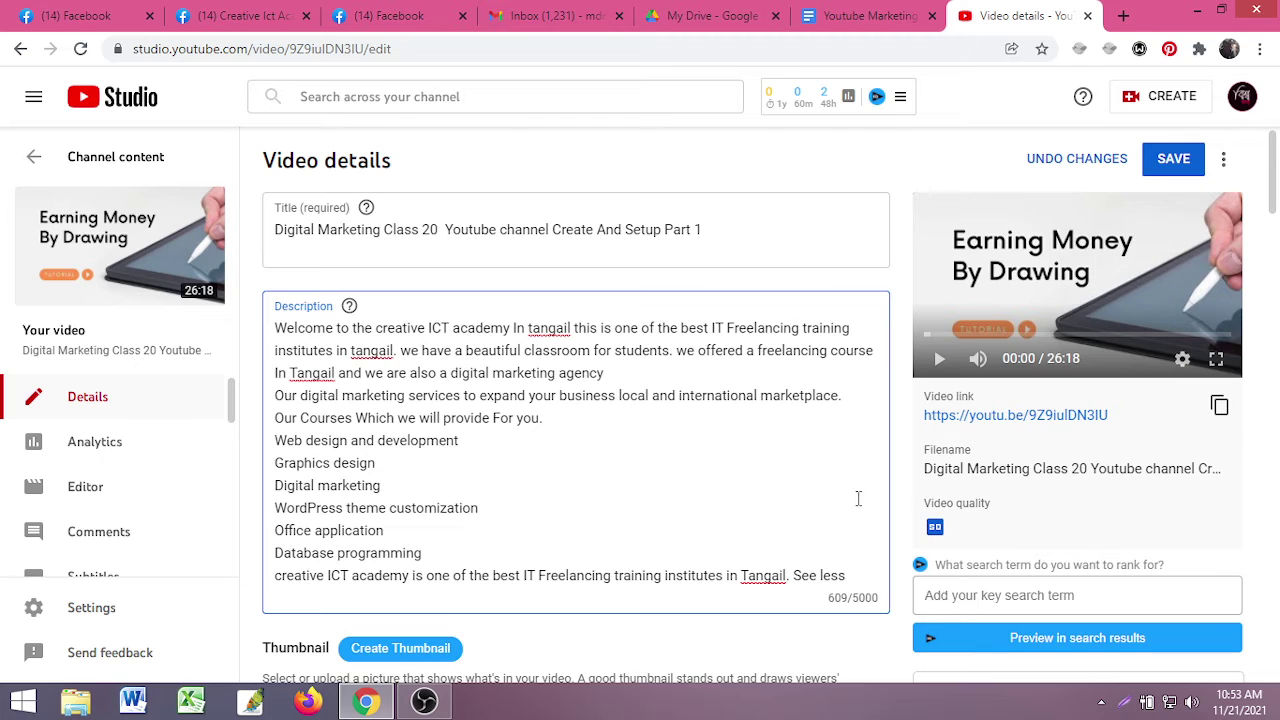
- Highlight the 'Digital Marketing Class' title and the description text to review them
scroll(1030, 447, "down", 10)
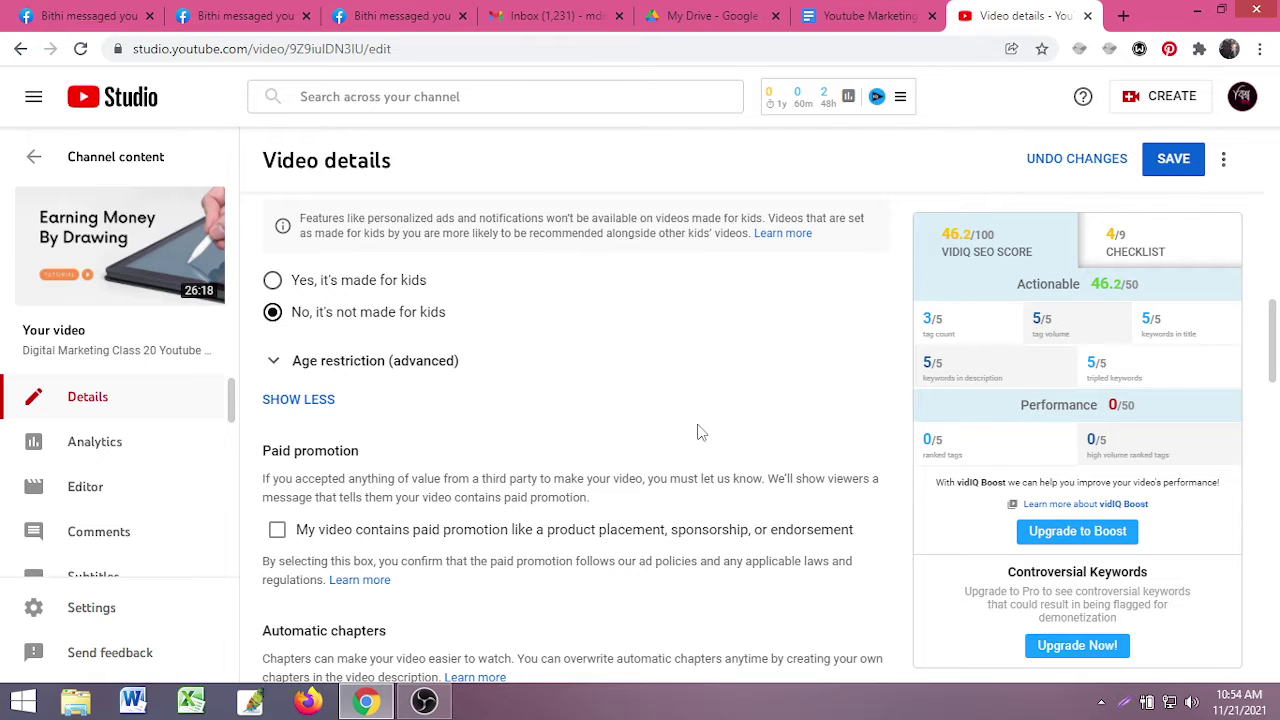
scroll(443, 429, "up", 10)
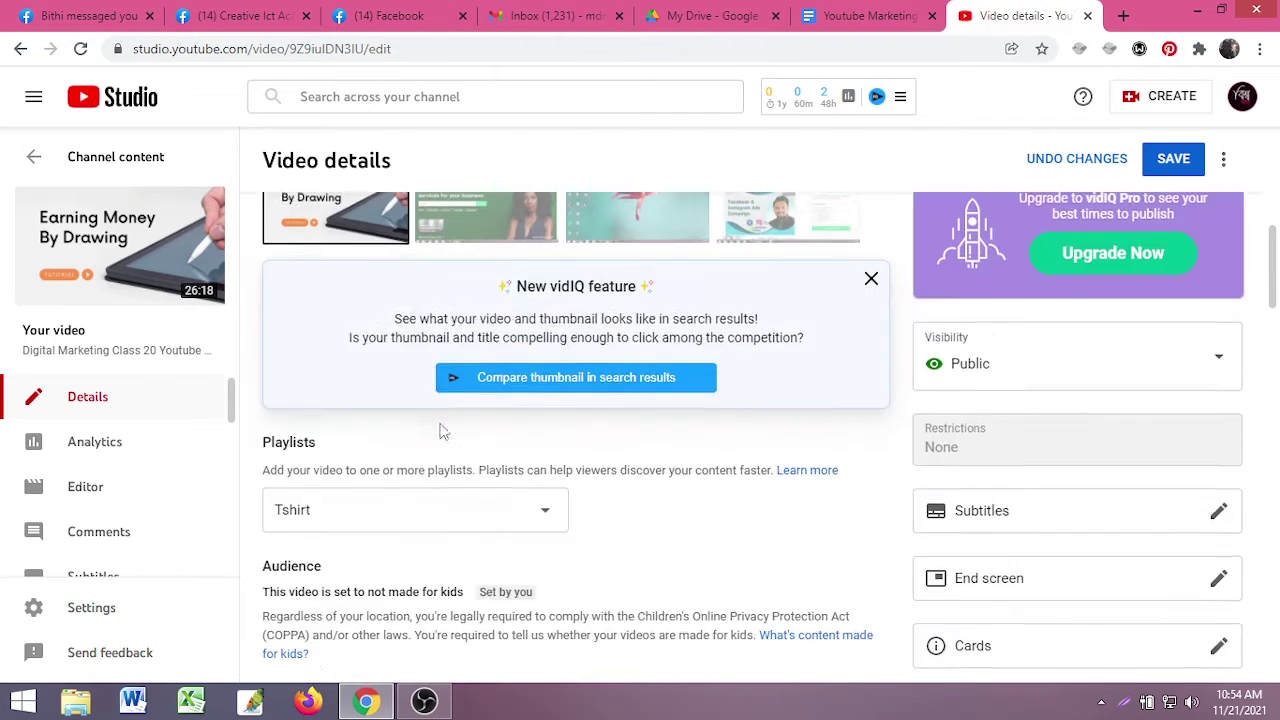
scroll(398, 440, "up", 3)
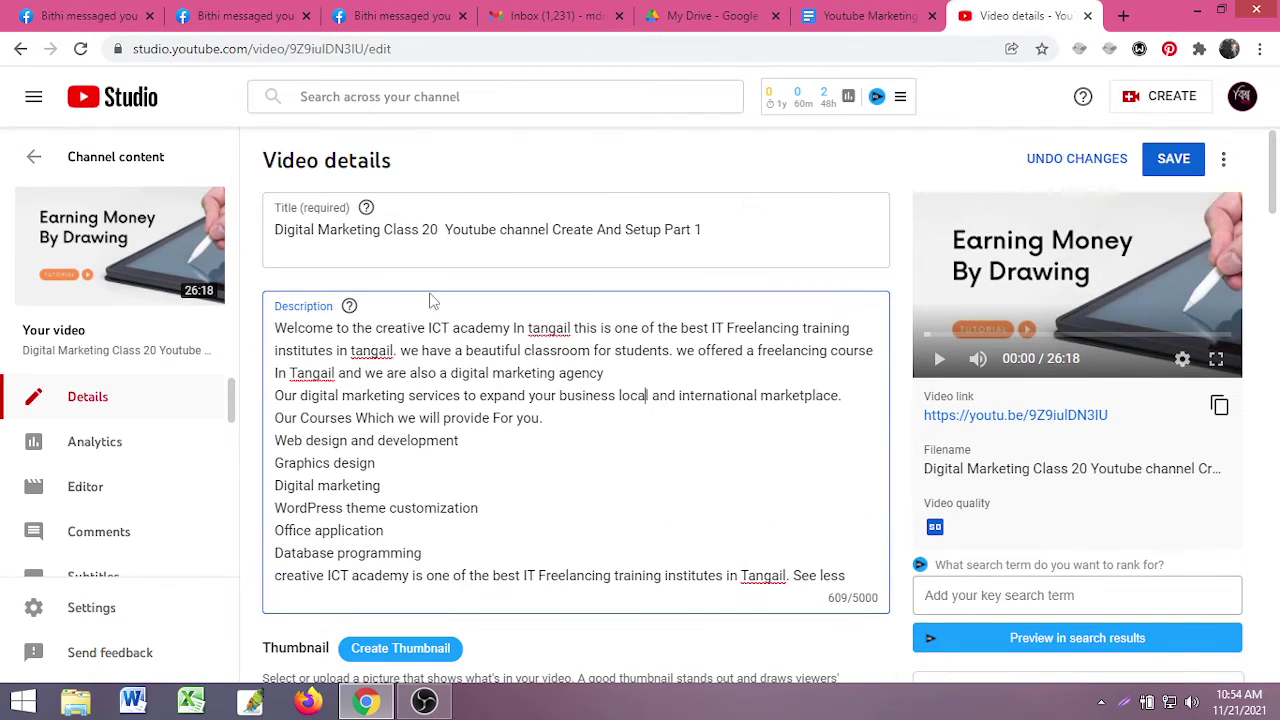
left_click_drag(276, 229, 419, 230)
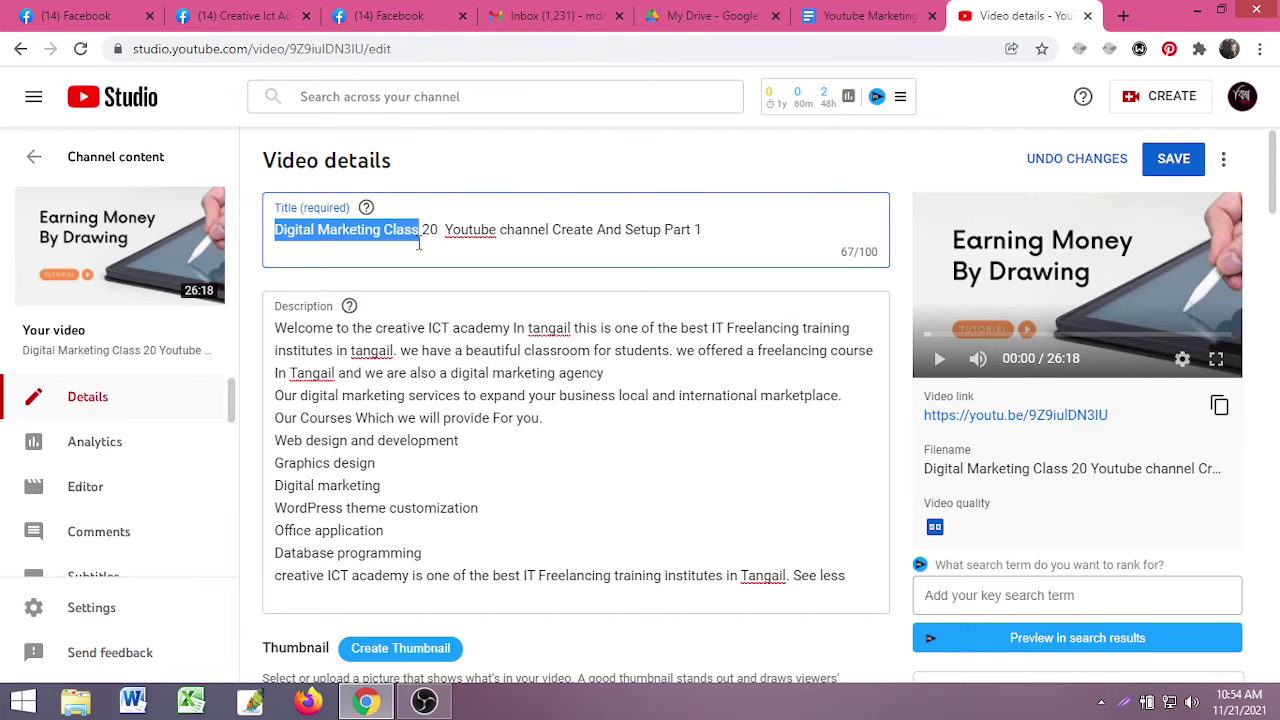
left_click(419, 230)
left_click_drag(275, 328, 517, 560)
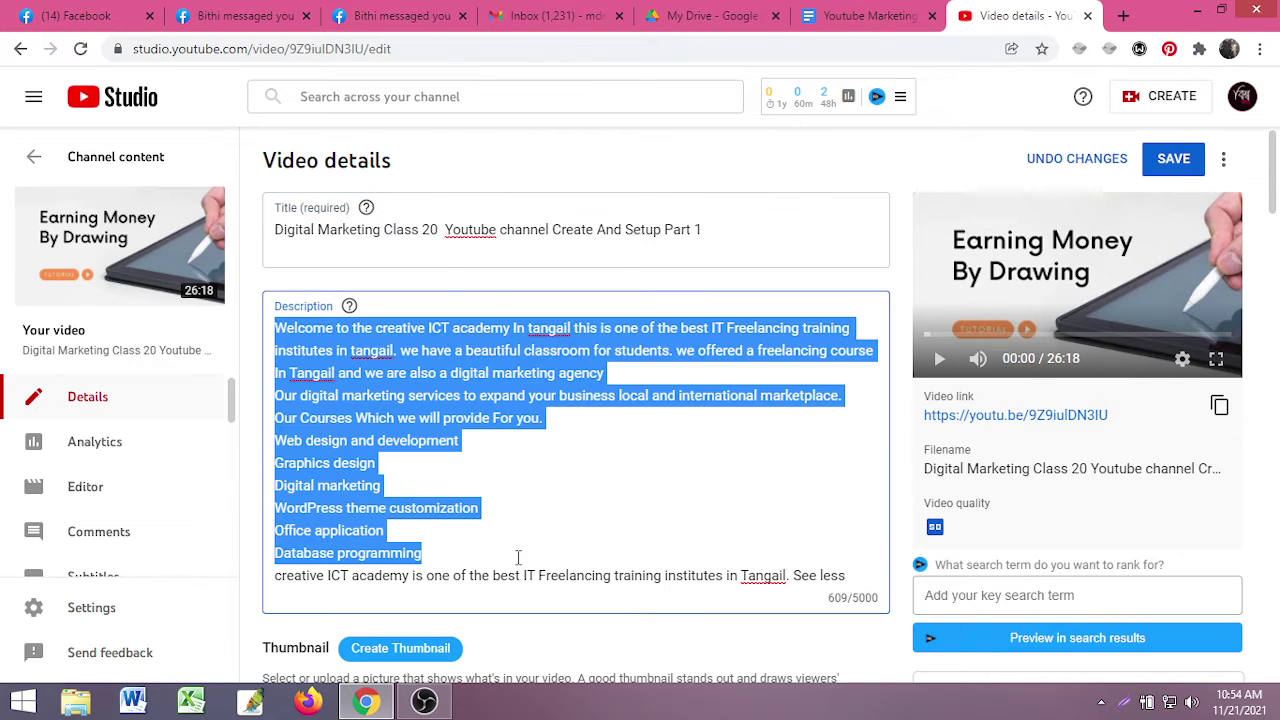
left_click(565, 434)
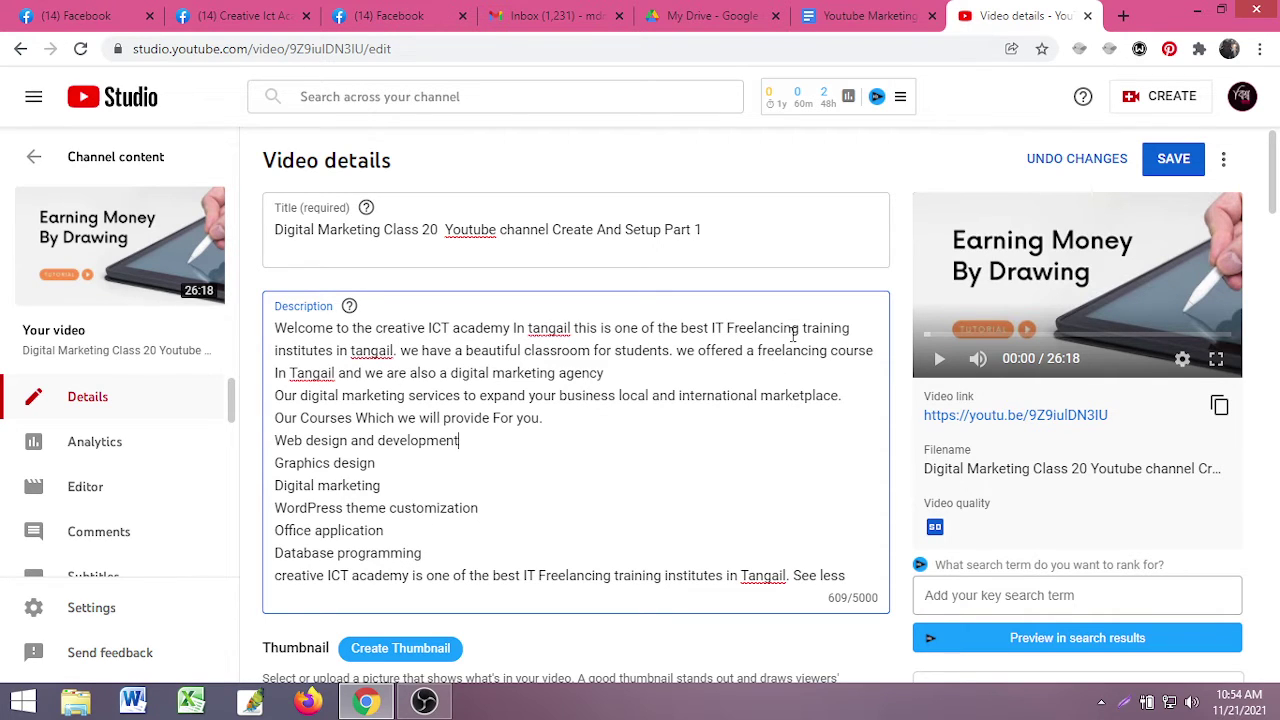
scroll(713, 390, "down", 10)
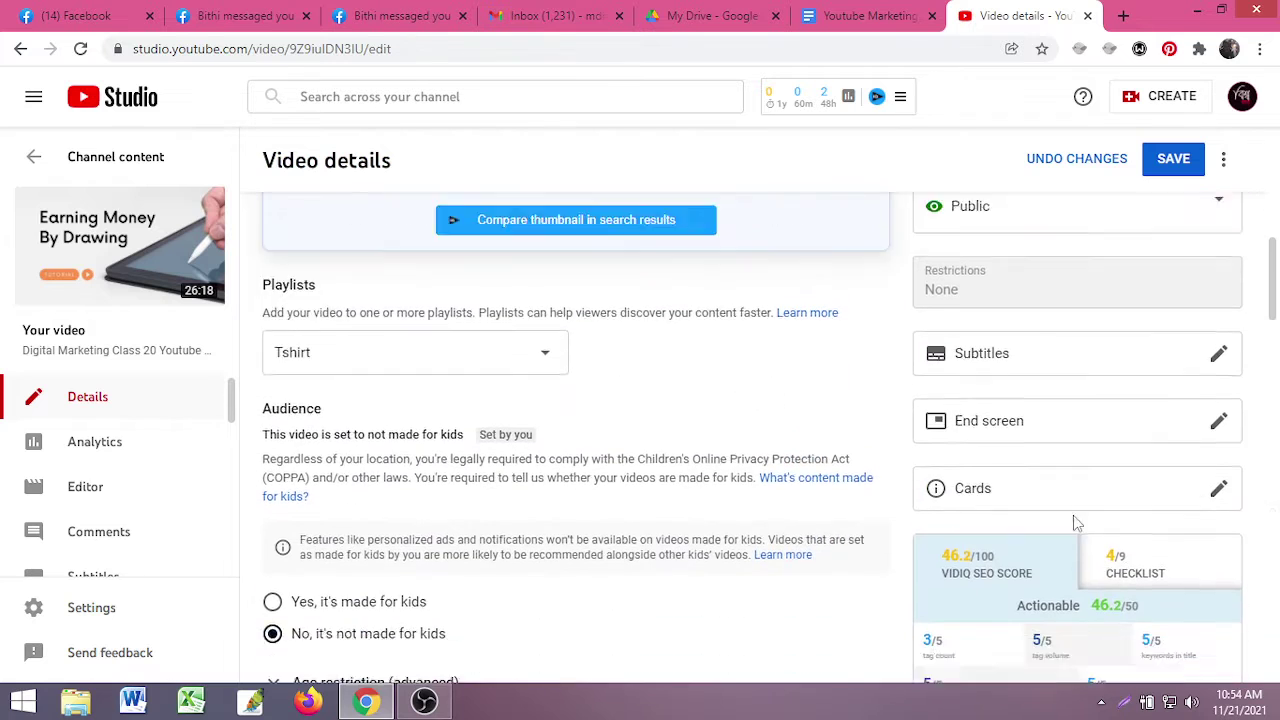
- Point out vidIQ's Actionable label and its 46.2/50 score
scroll(1000, 499, "down", 1)
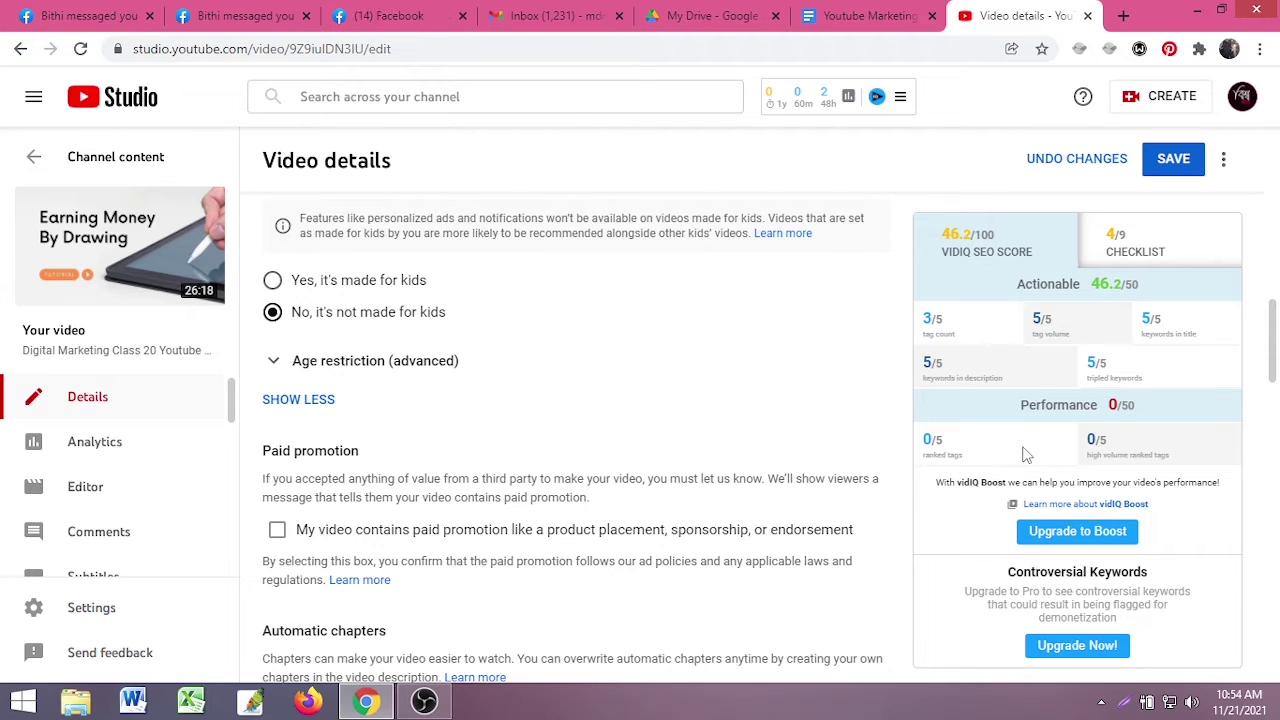
left_click_drag(1024, 284, 1093, 292)
left_click(1092, 288)
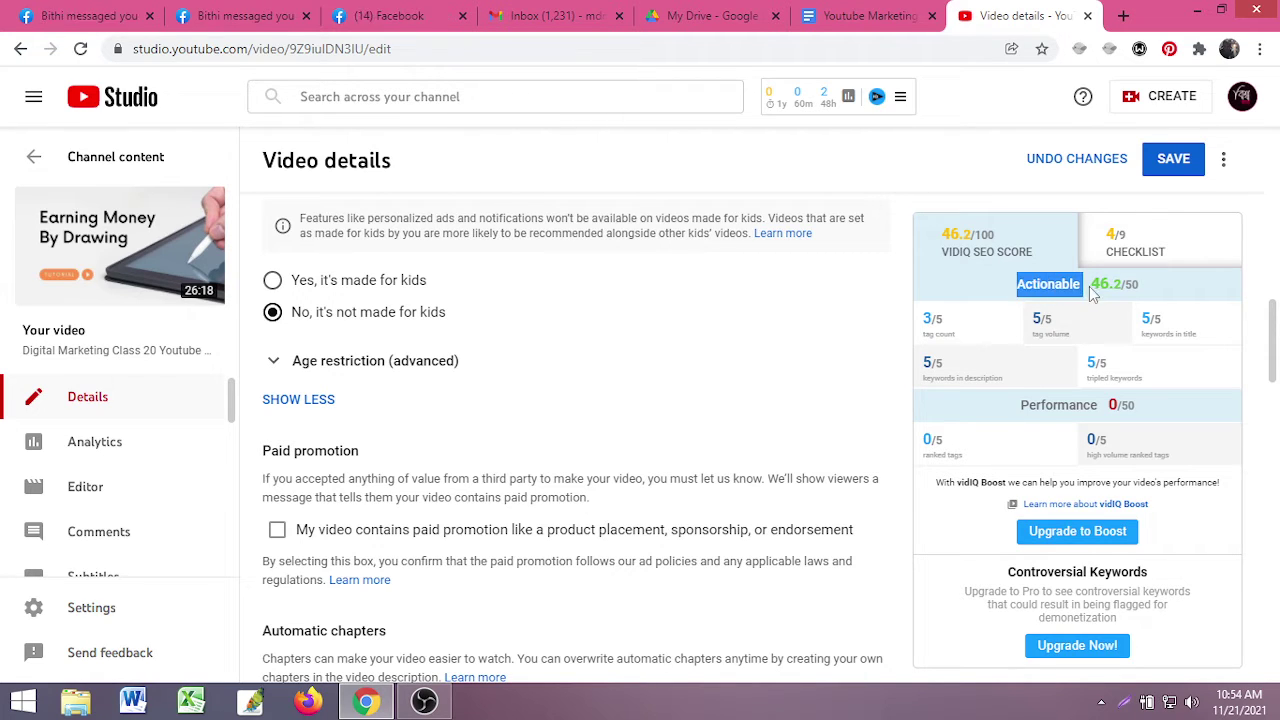
left_click_drag(1008, 286, 1084, 288)
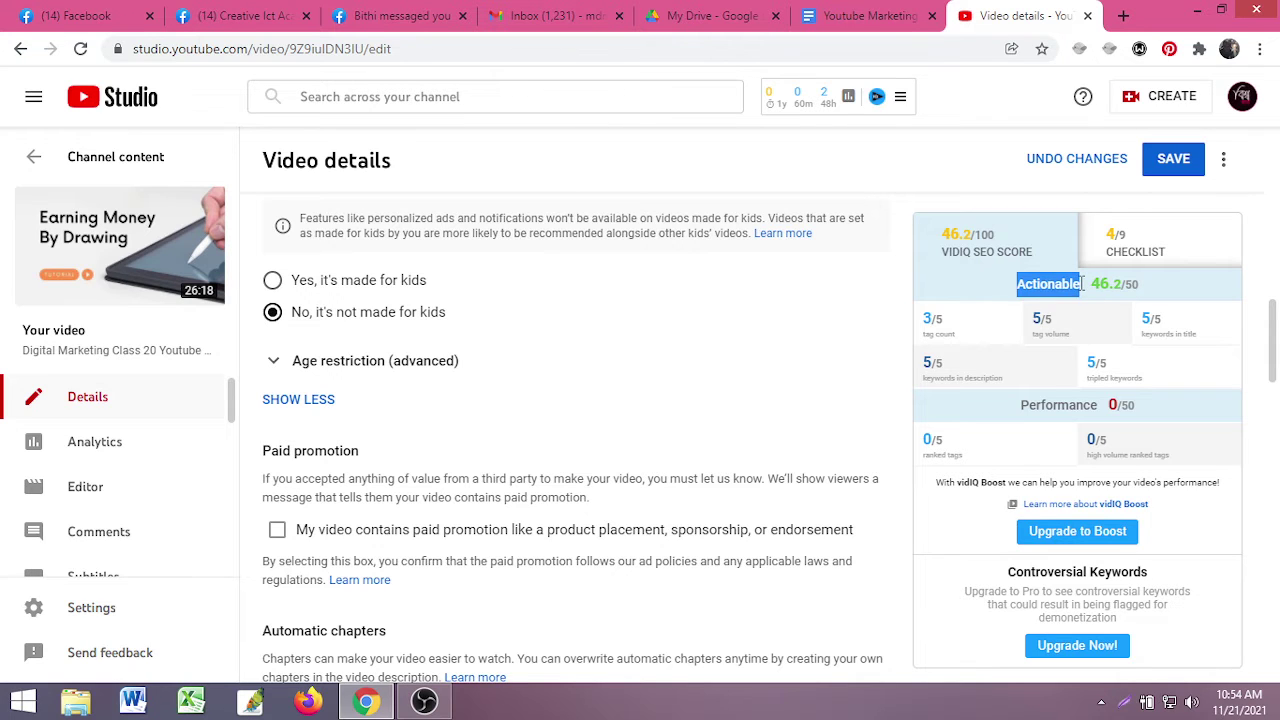
left_click(996, 284)
left_click_drag(996, 284, 1068, 288)
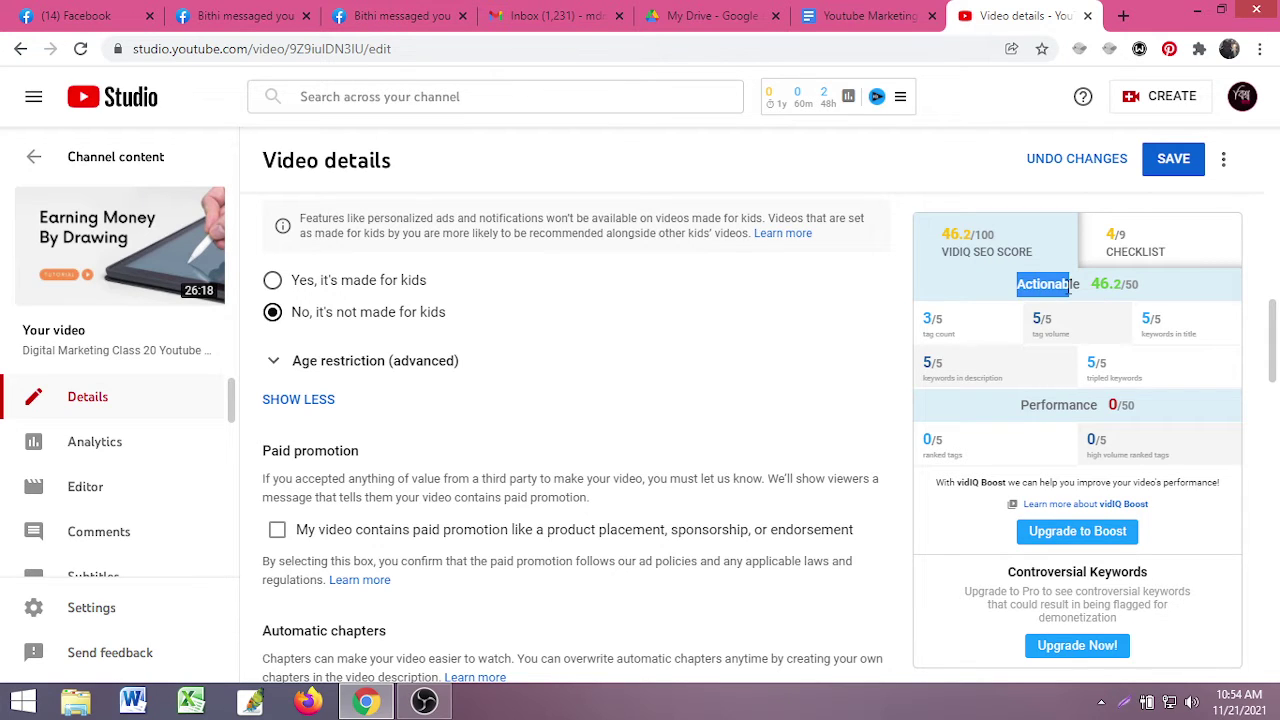
left_click(1063, 288)
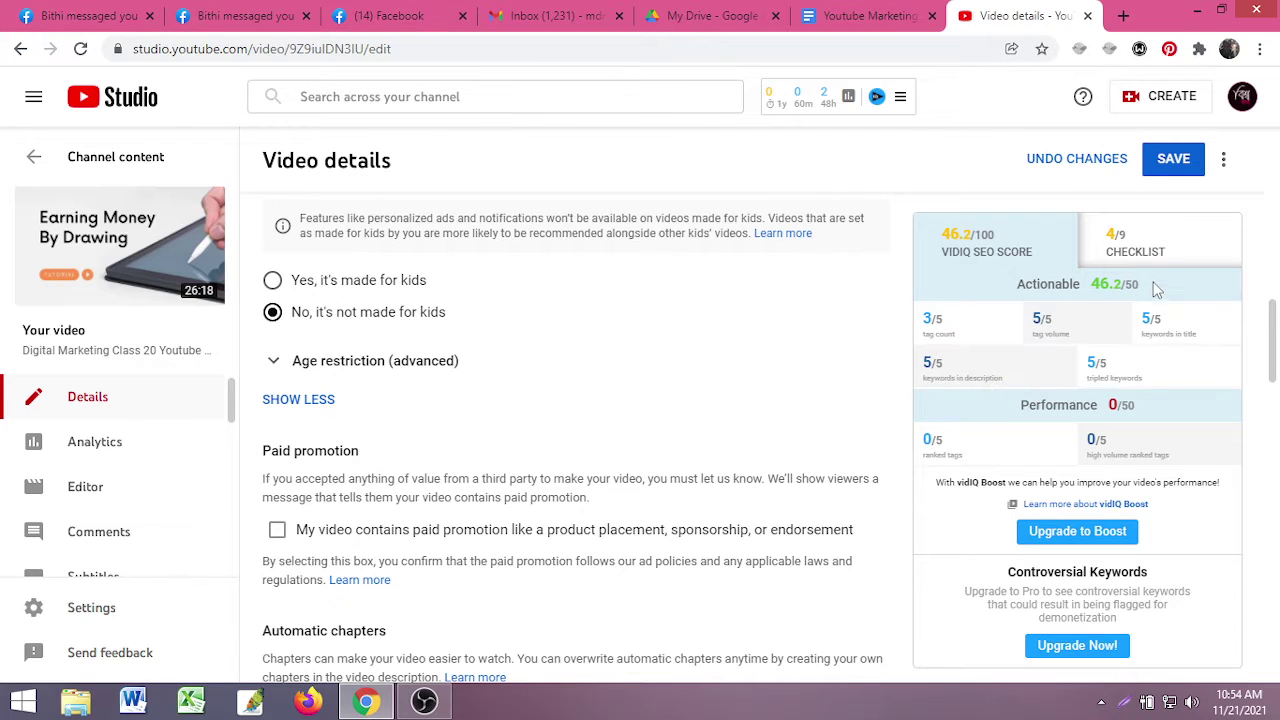
left_click_drag(1140, 285, 1086, 288)
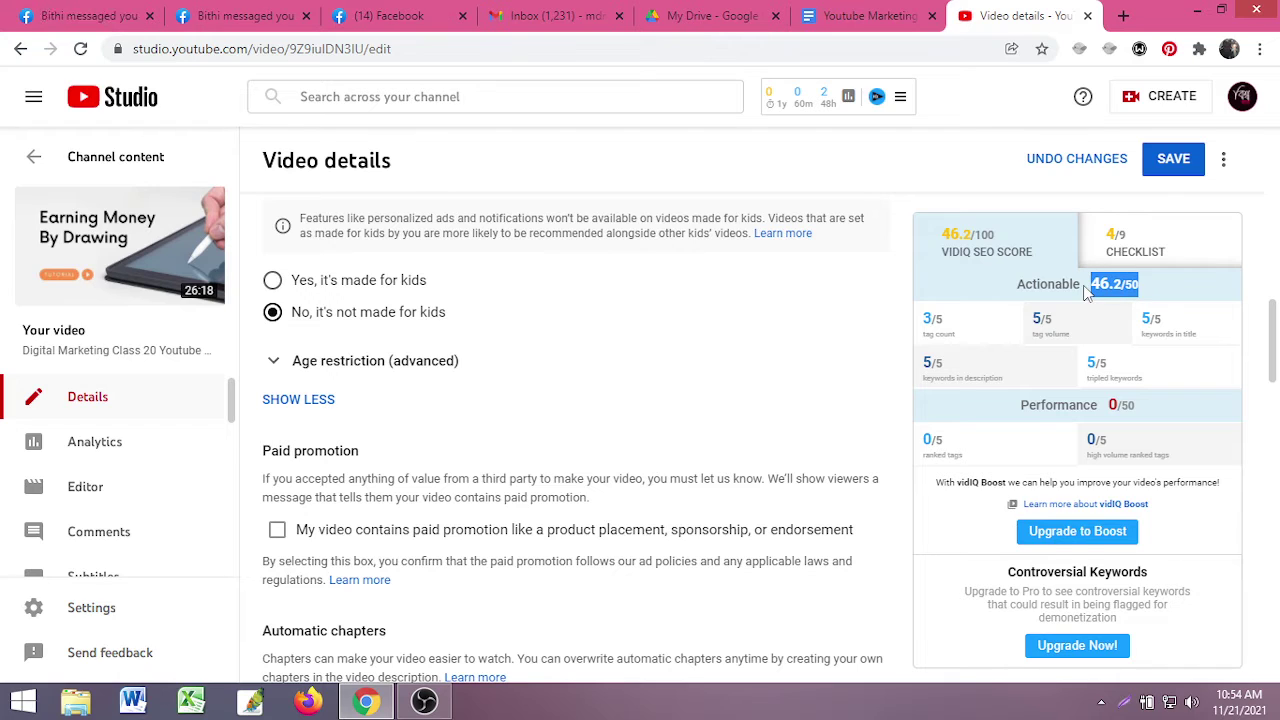
left_click(1091, 287)
triple_click(1096, 287)
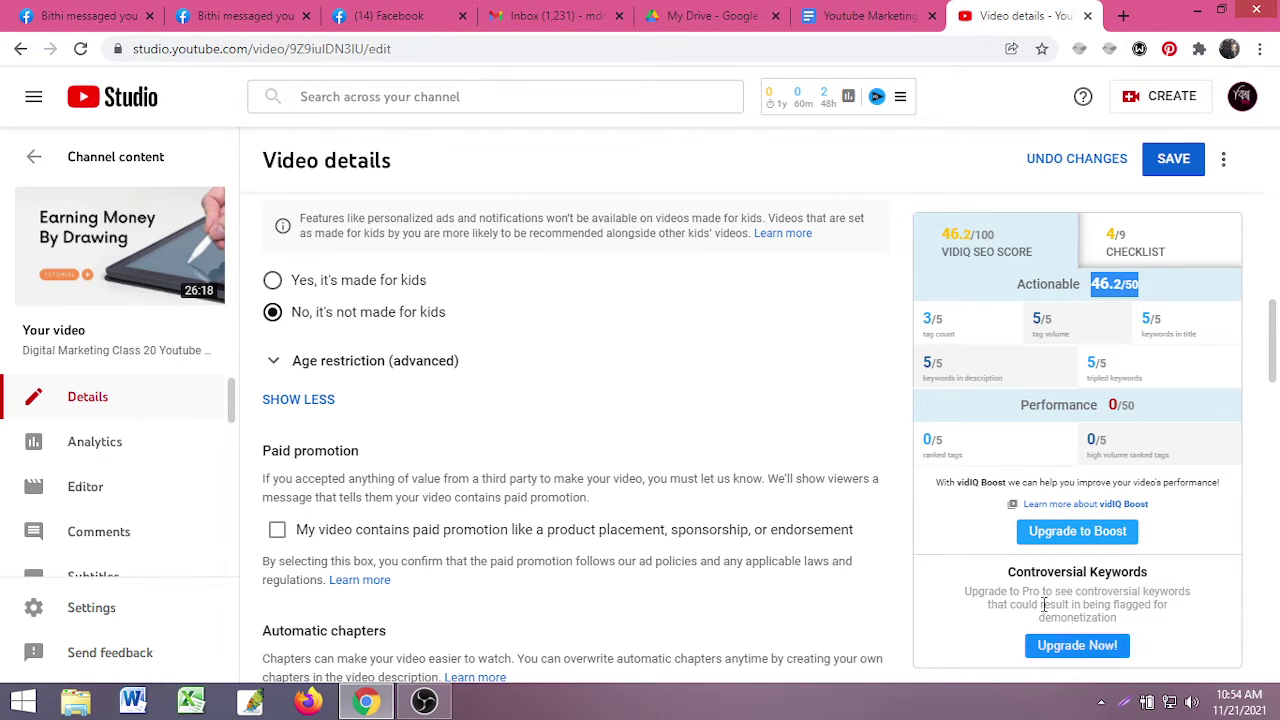
left_click(1080, 303)
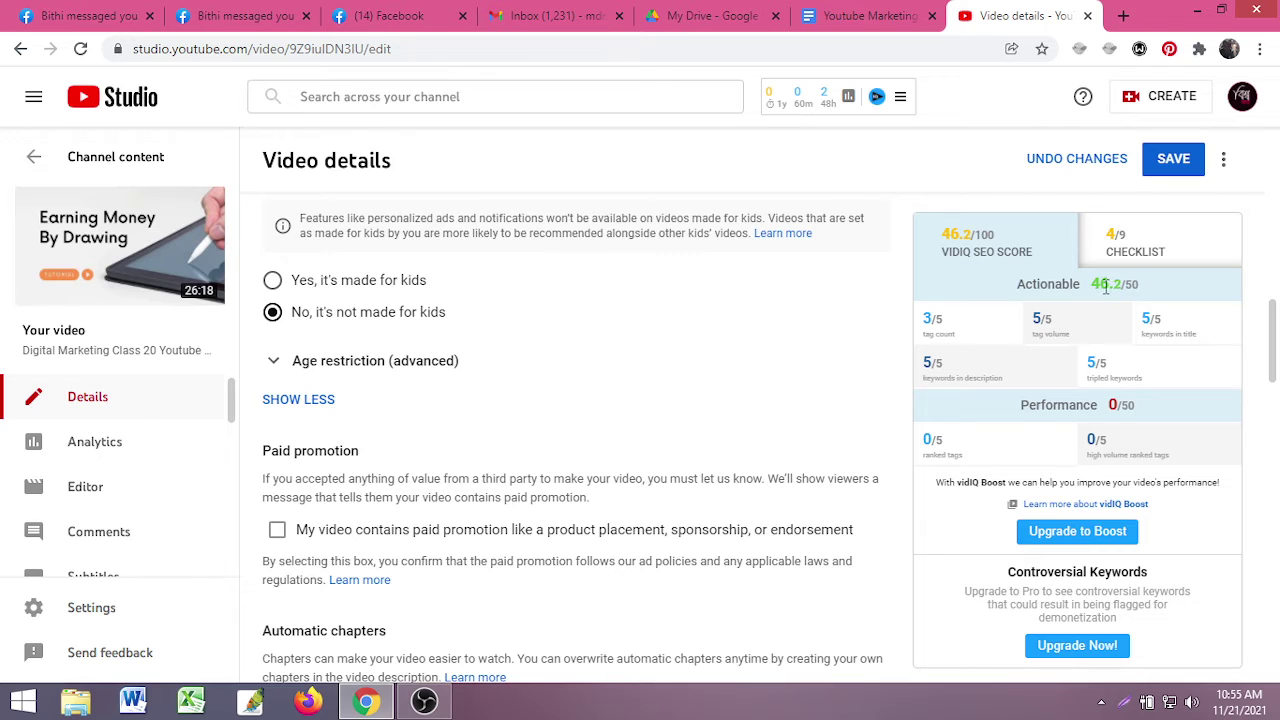
left_click_drag(1140, 286, 1090, 286)
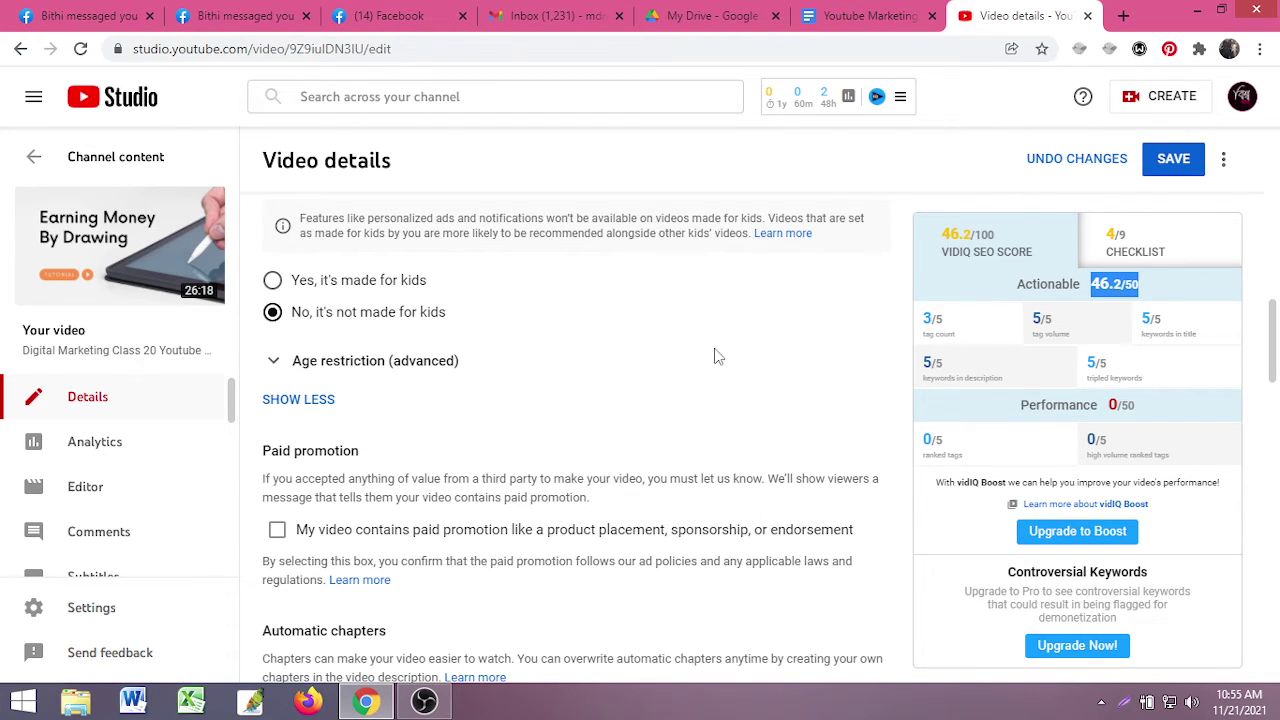
left_click(1150, 307)
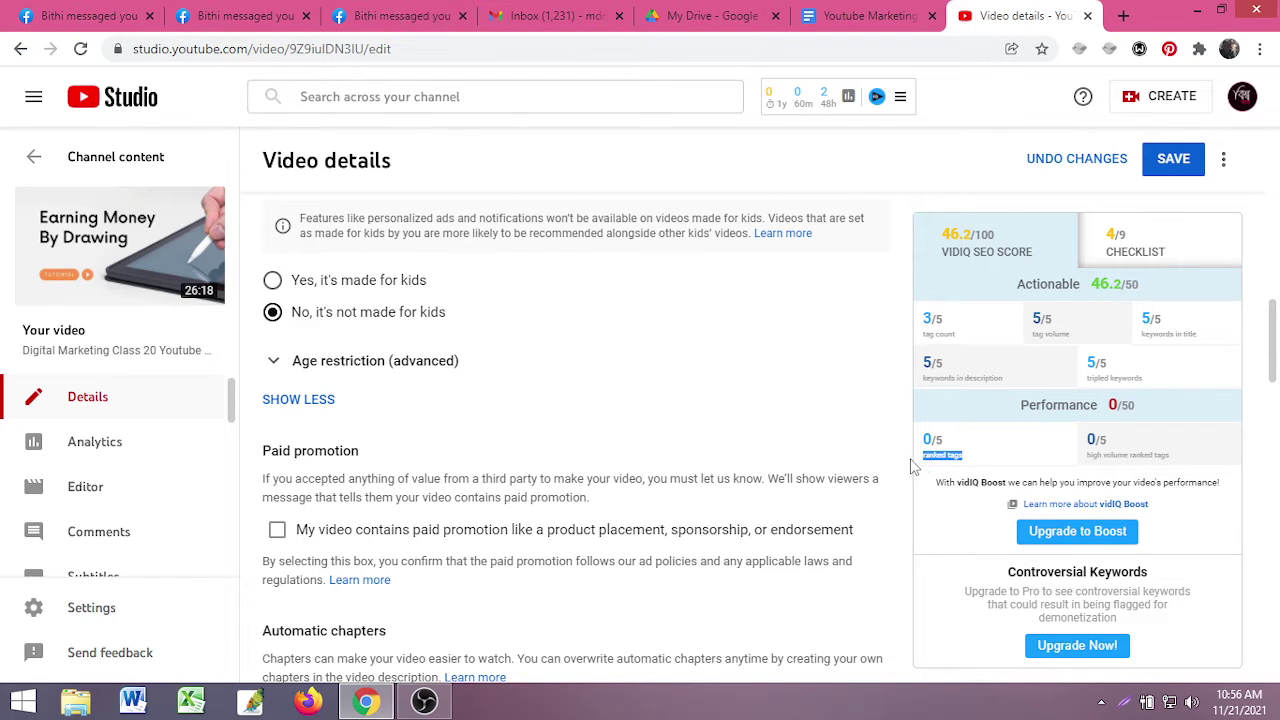
- Point out the 0/5 ranked tags and 0/5 high-volume ranked tags scores
left_click_drag(972, 454, 924, 432)
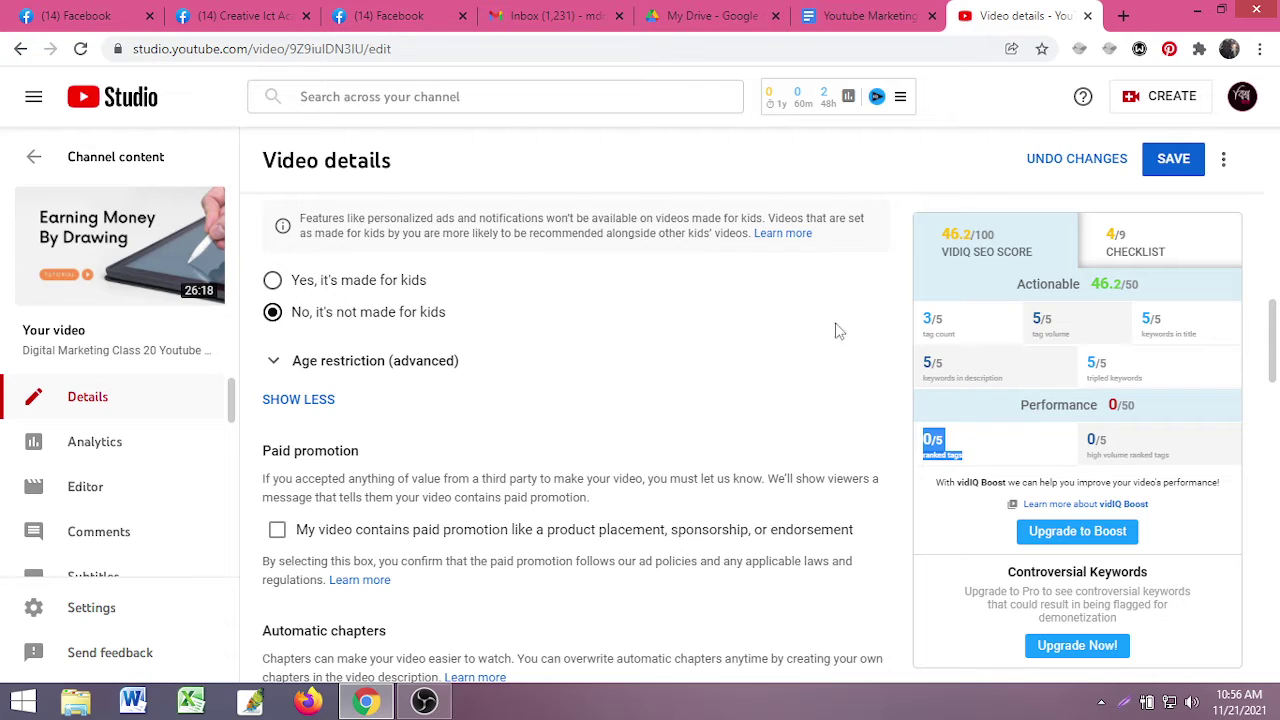
left_click_drag(1053, 454, 1215, 465)
left_click(1215, 465)
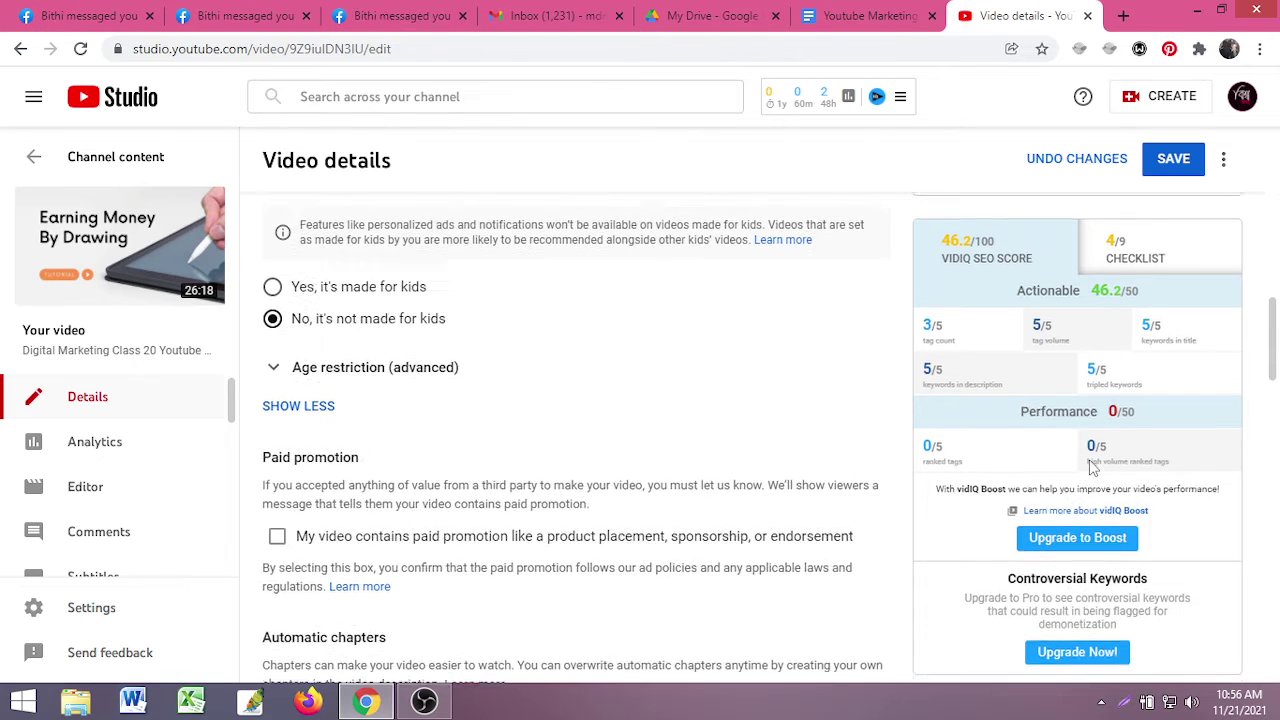
scroll(1090, 480, "up", 4)
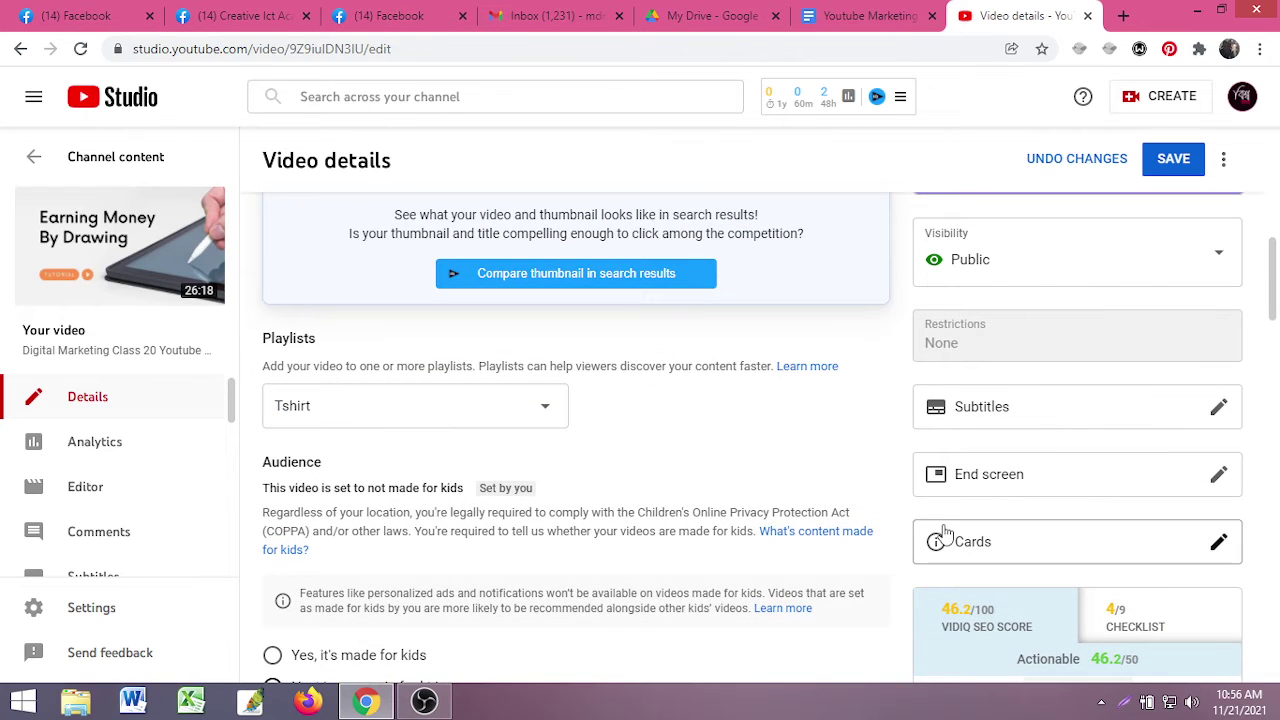
scroll(925, 534, "down", 3)
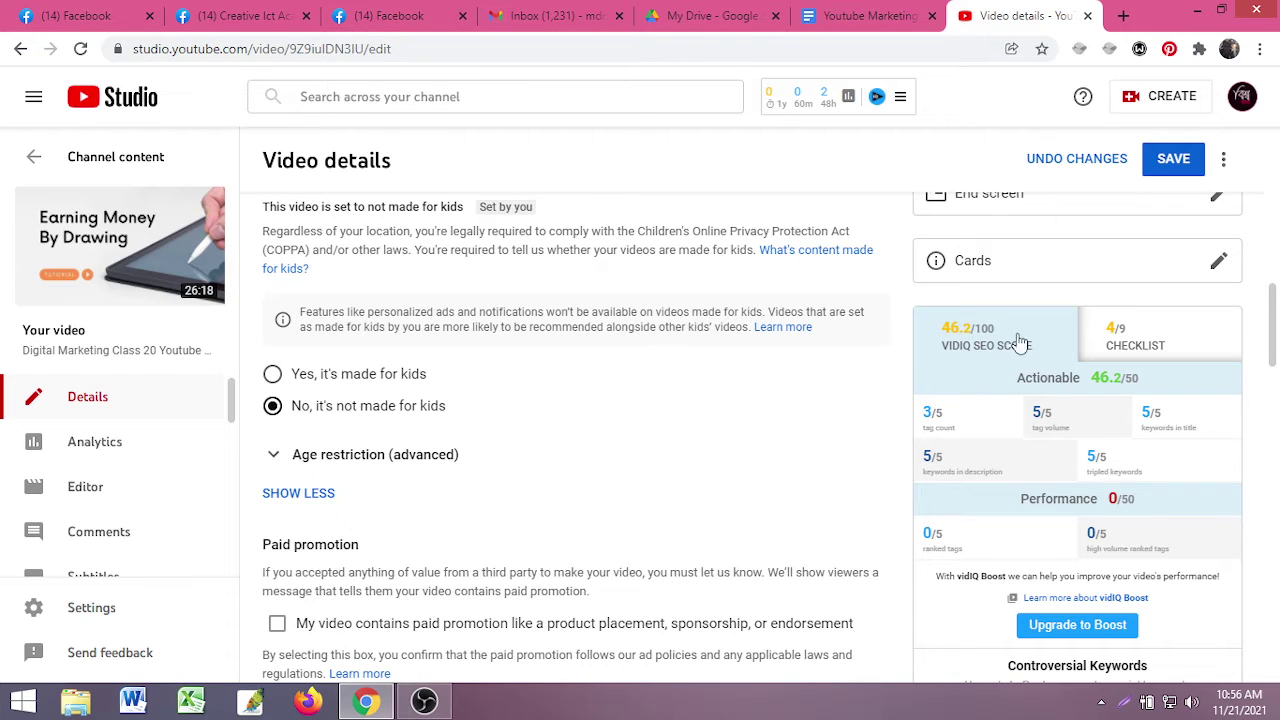
- Review the vidIQ checklist's 4/9 items and open the Closed captions (manual) fix in a new tab
left_click(1140, 345)
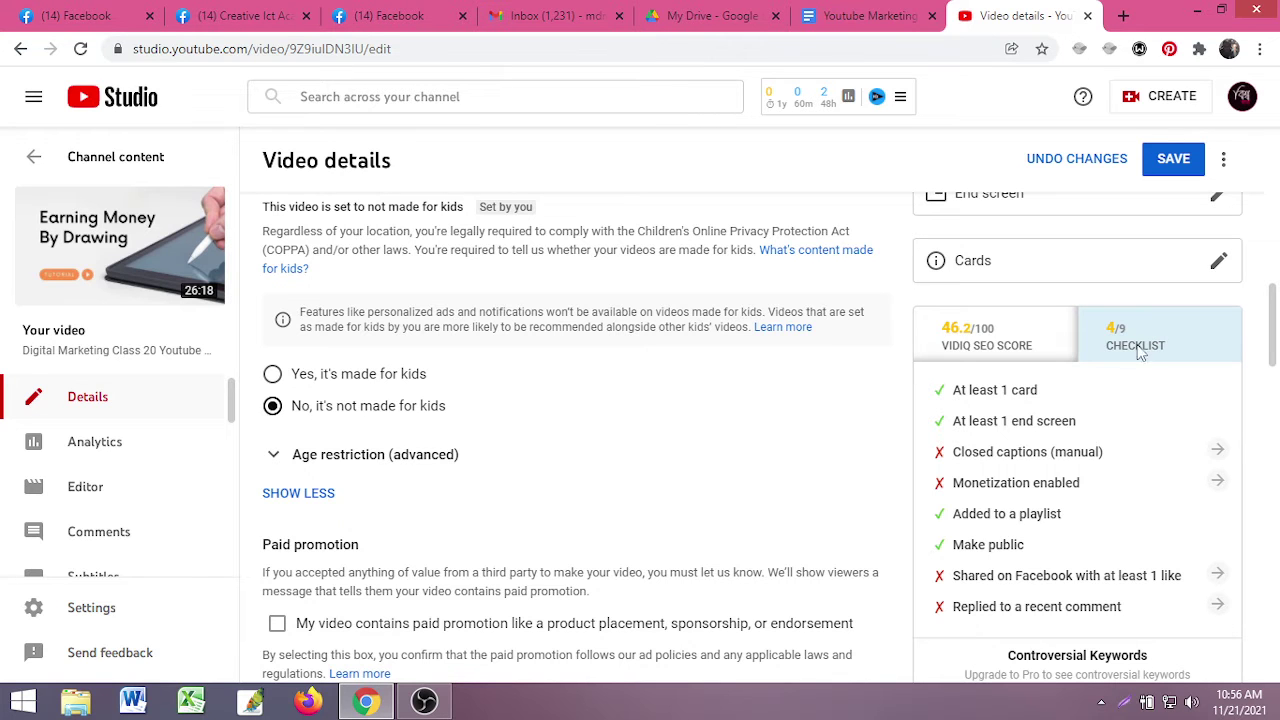
scroll(934, 483, "down", 2)
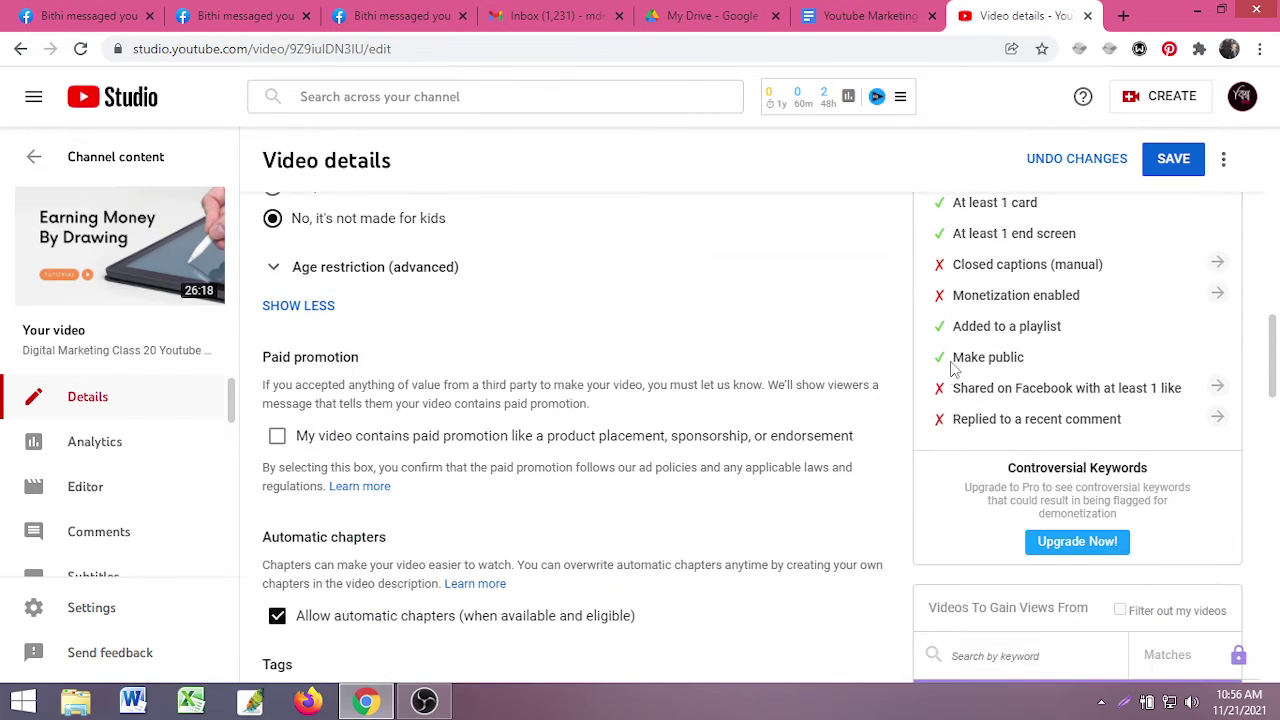
scroll(932, 392, "up", 1)
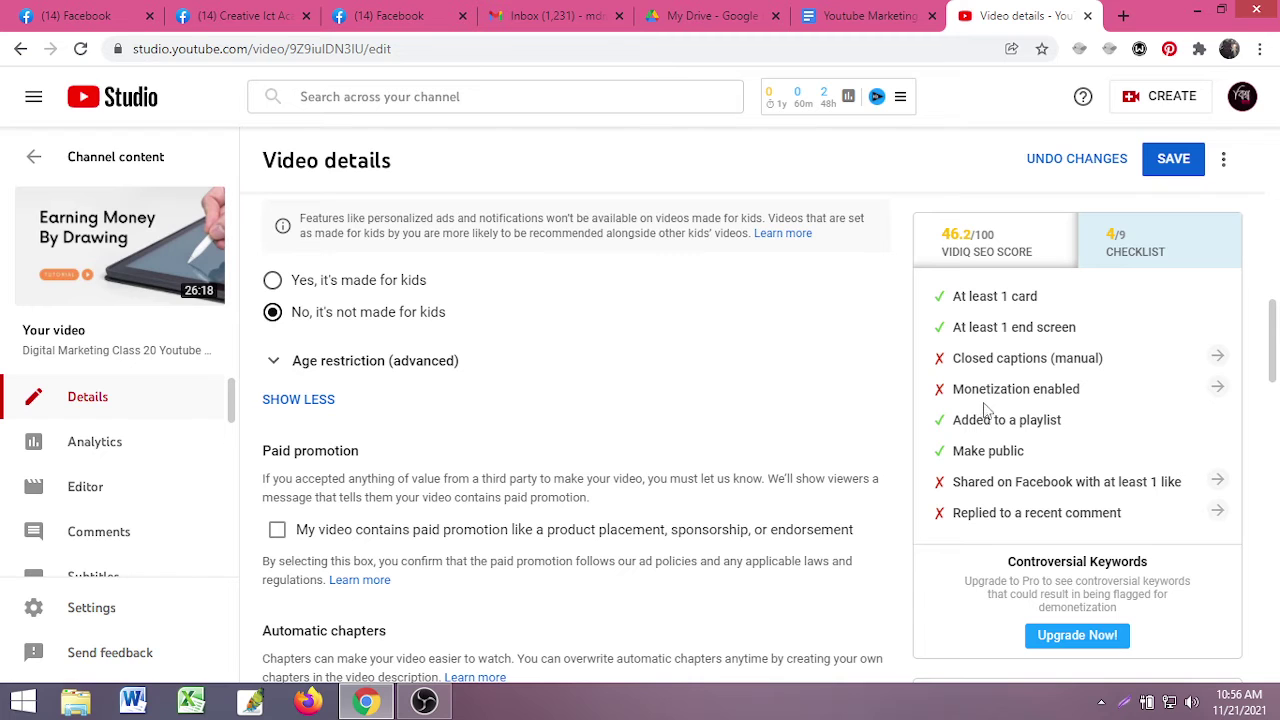
scroll(988, 451, "up", 2)
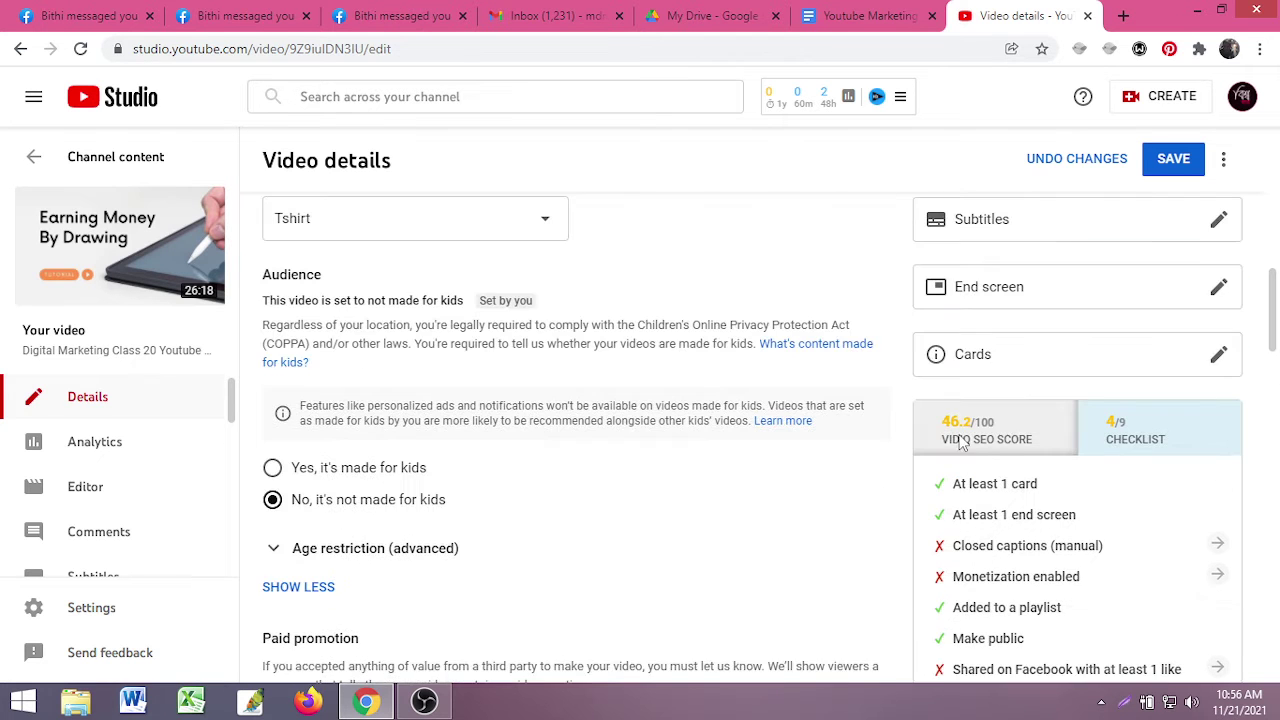
scroll(1010, 400, "down", 2)
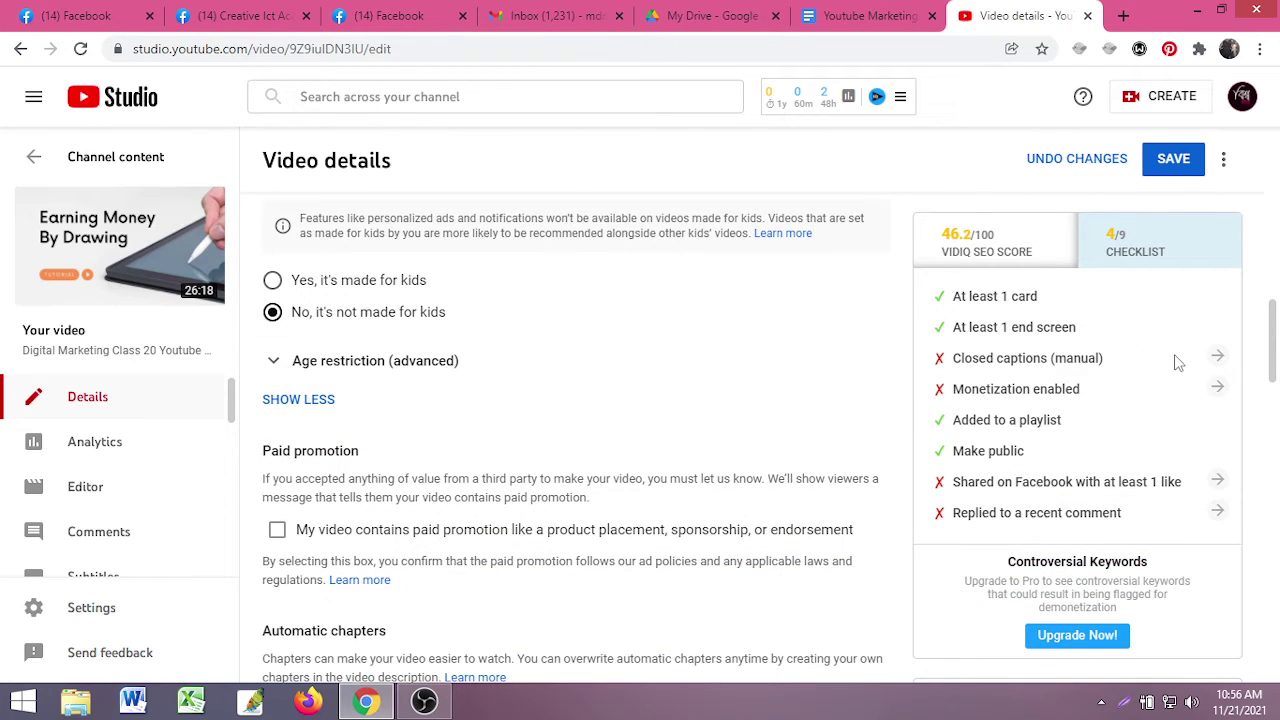
left_click(1216, 359)
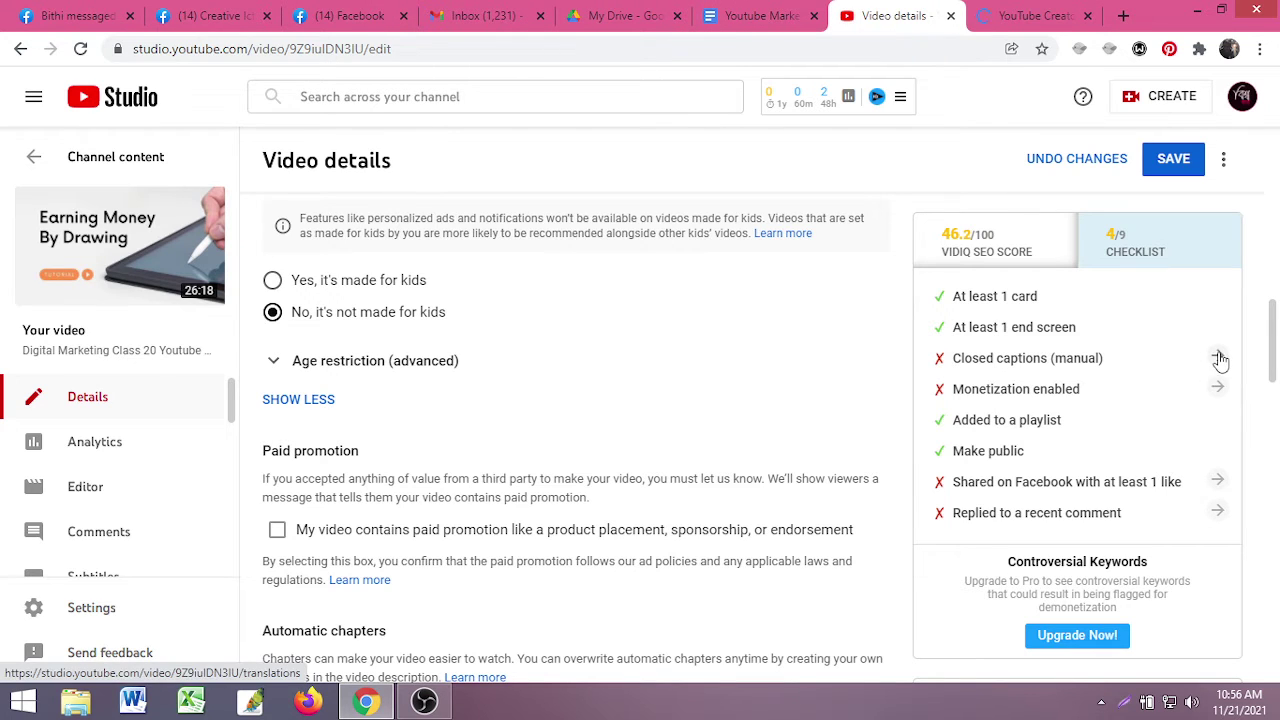
left_click(1040, 16)
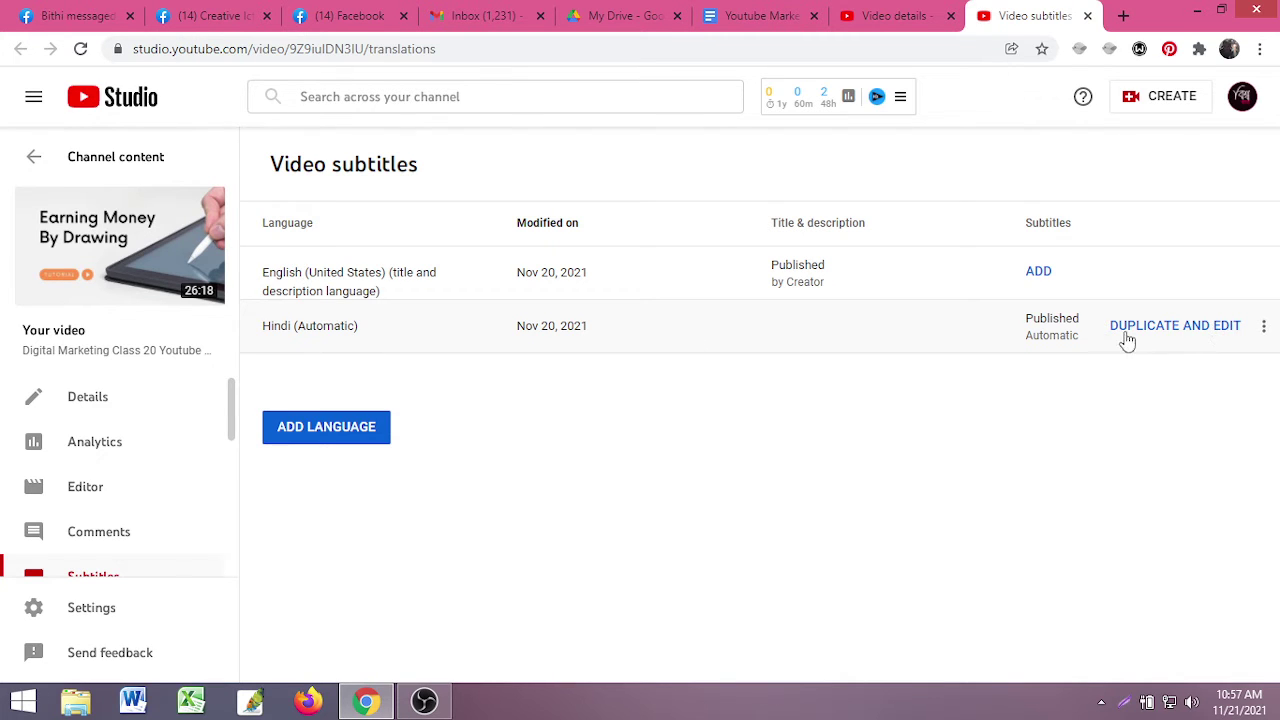
- Start adding captions to the English (United States) subtitle track
left_click(1036, 280)
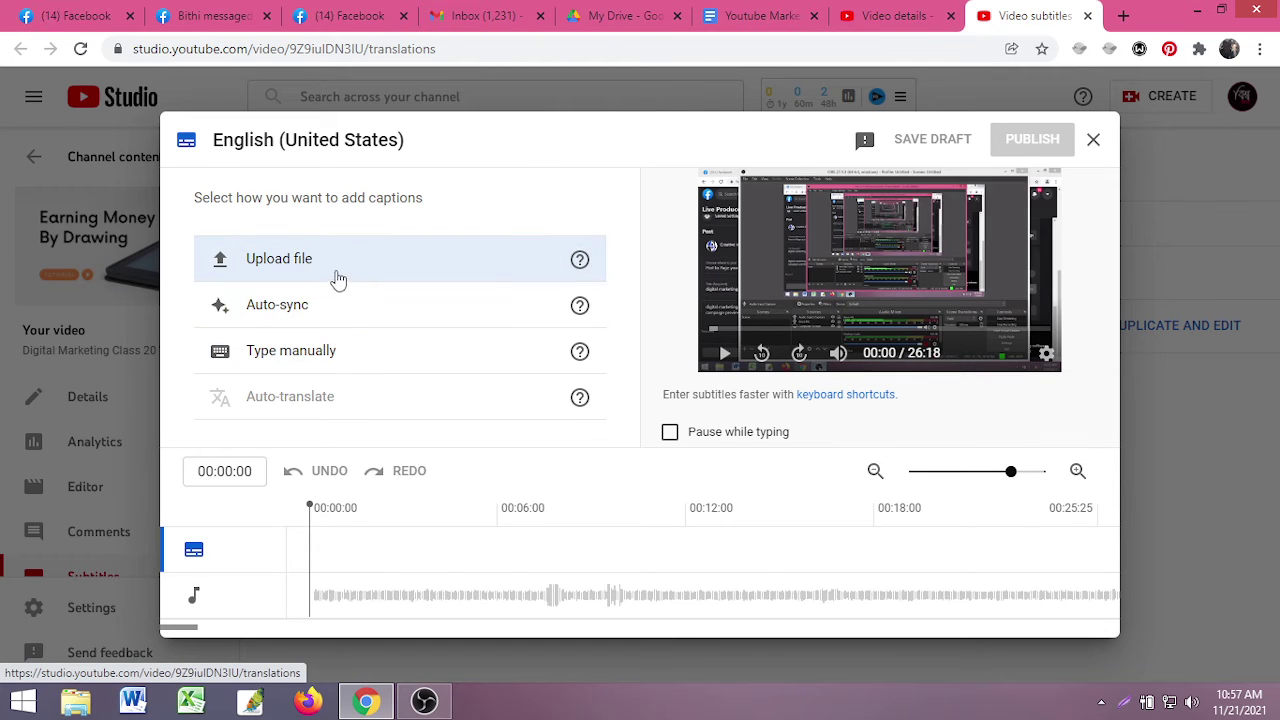
left_click(394, 306)
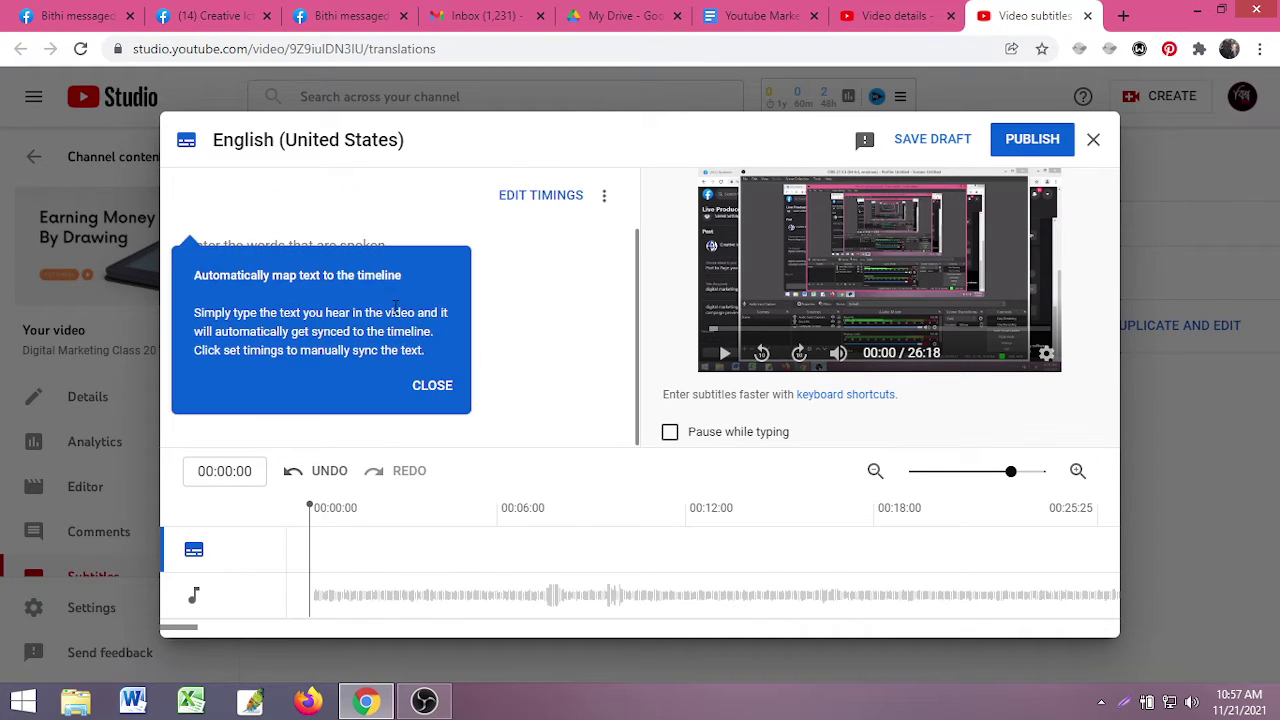
left_click(432, 386)
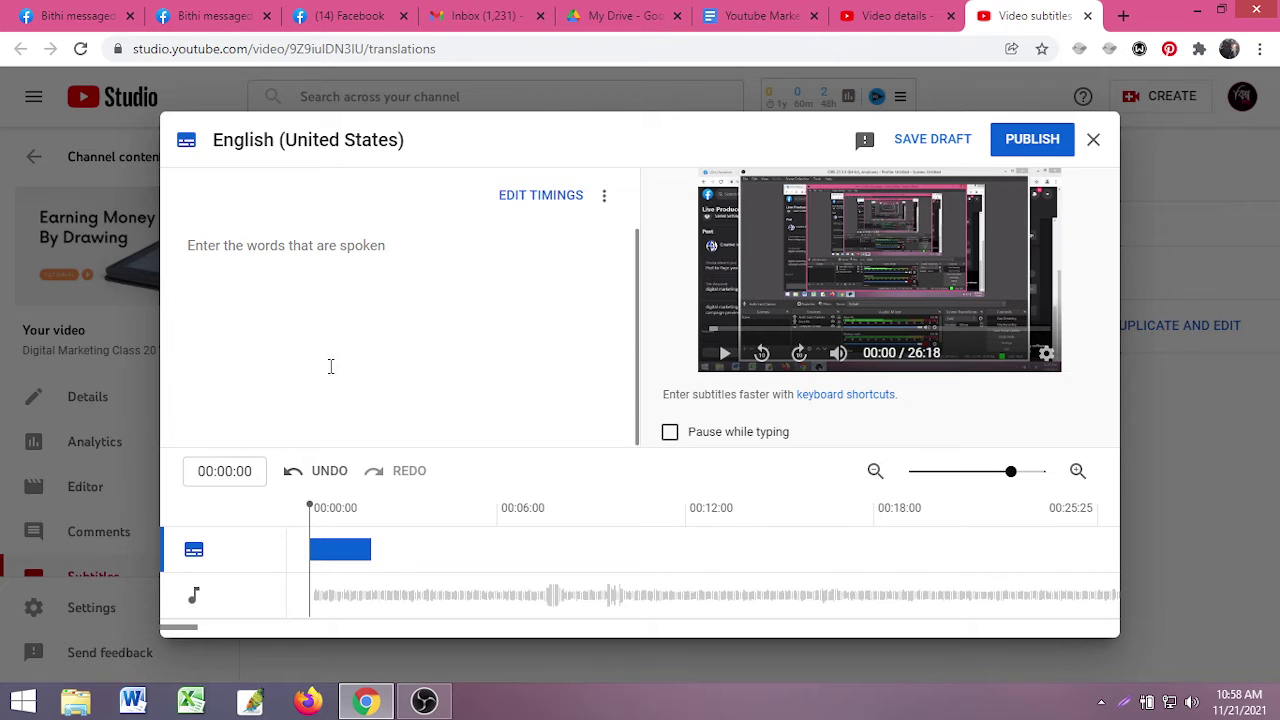
left_click(1095, 141)
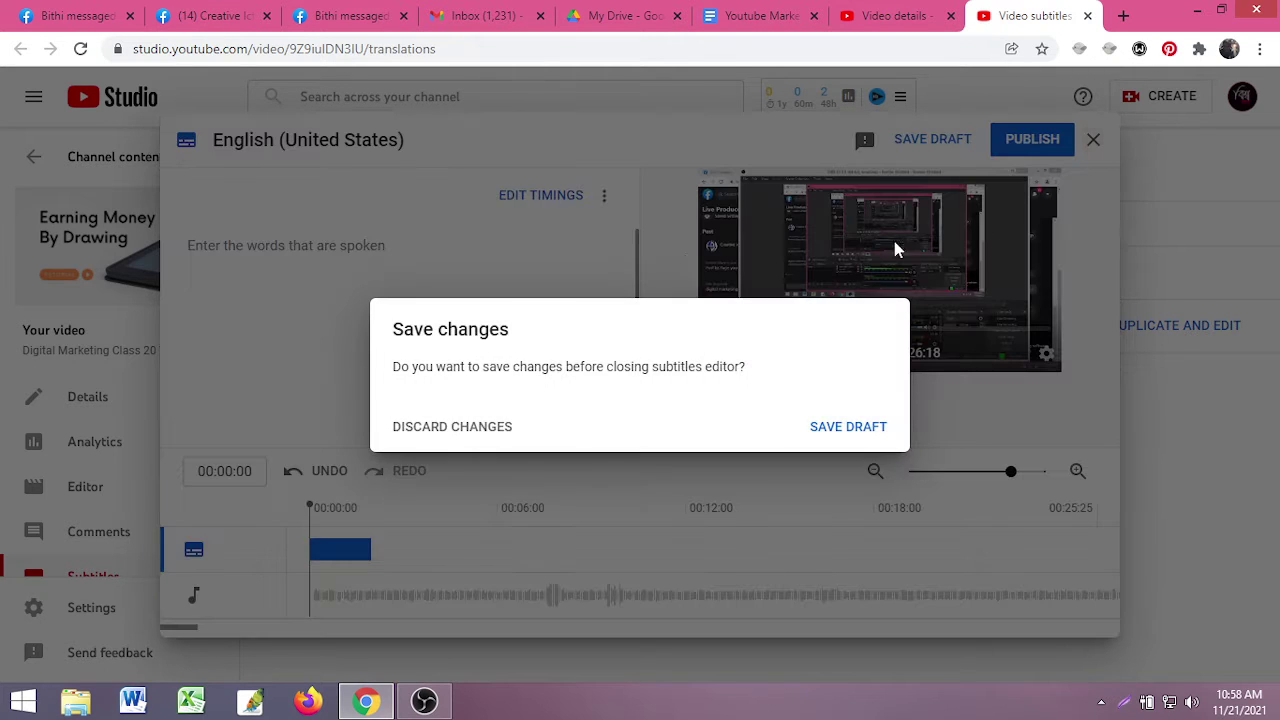
left_click(452, 430)
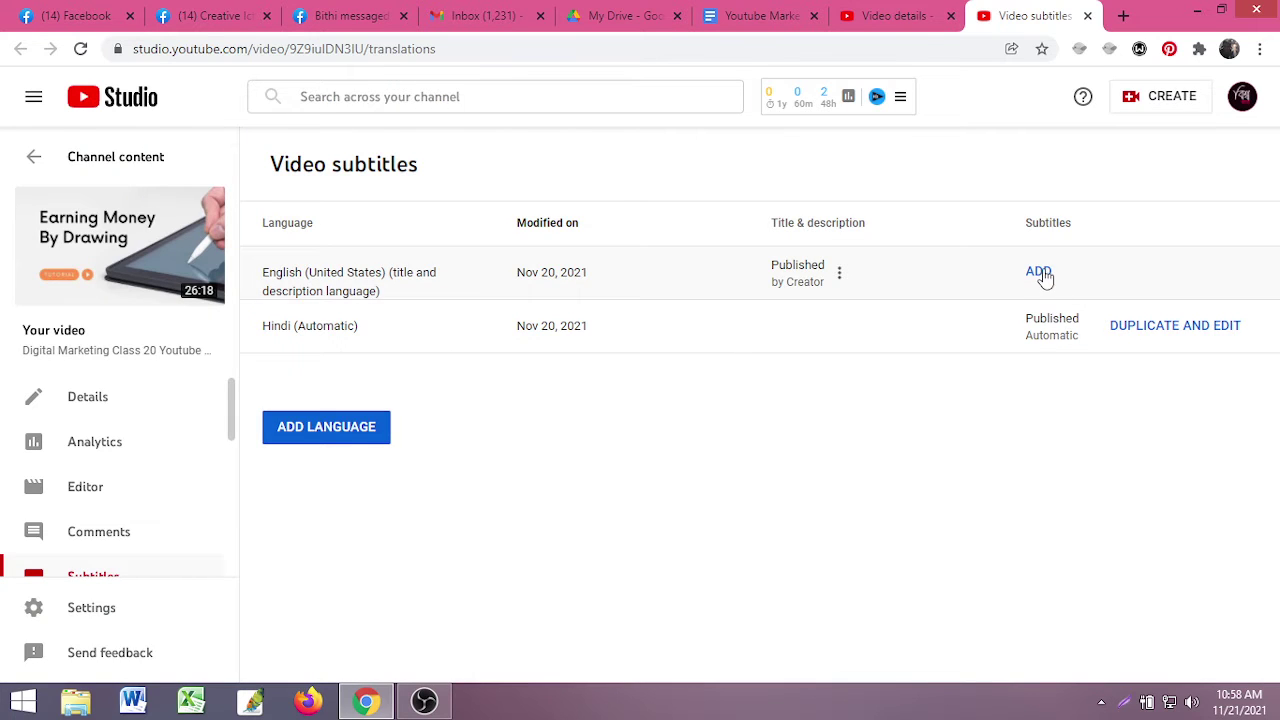
left_click(1039, 273)
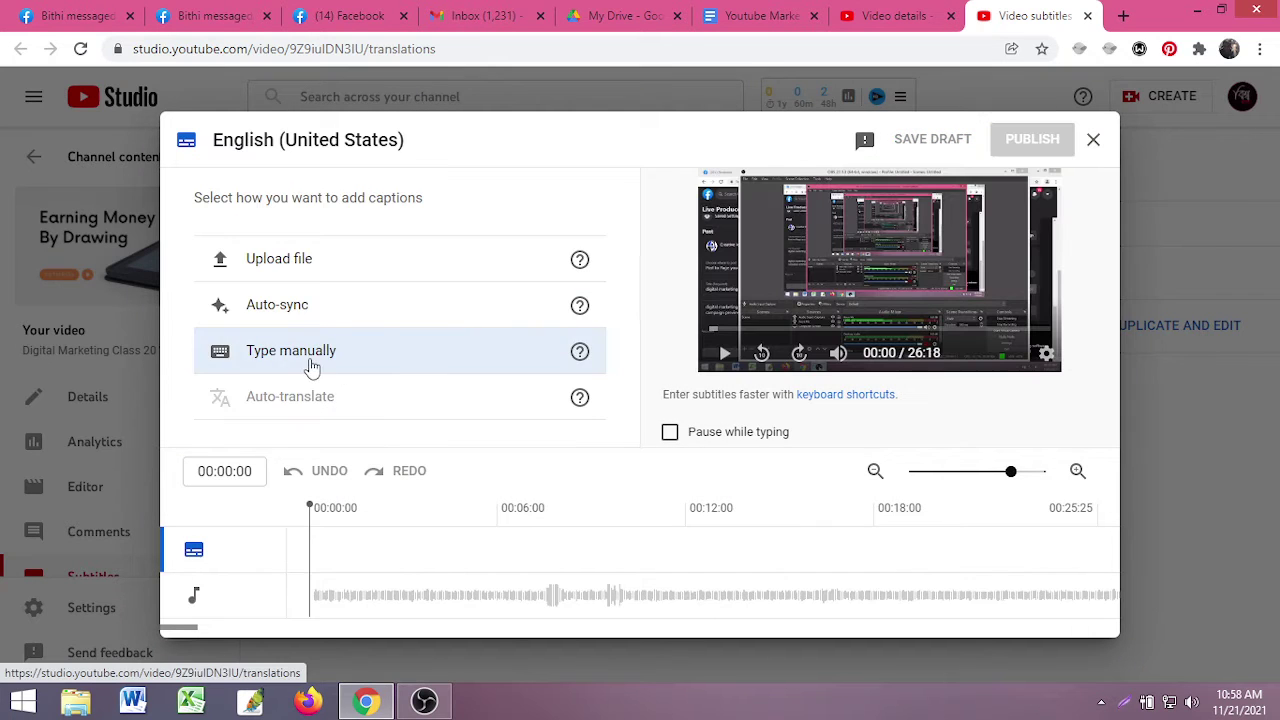
- Write the first caption manually as 'HEIloo How are?' and preview it
left_click(311, 368)
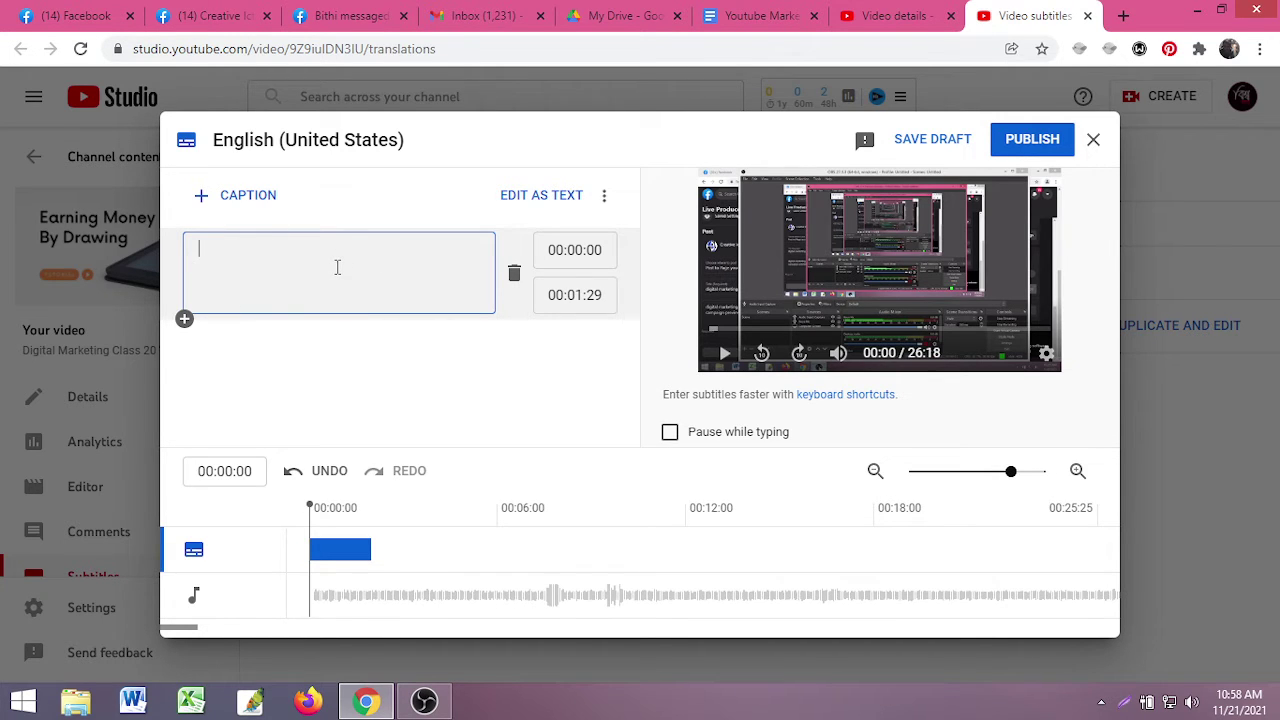
type("HEI")
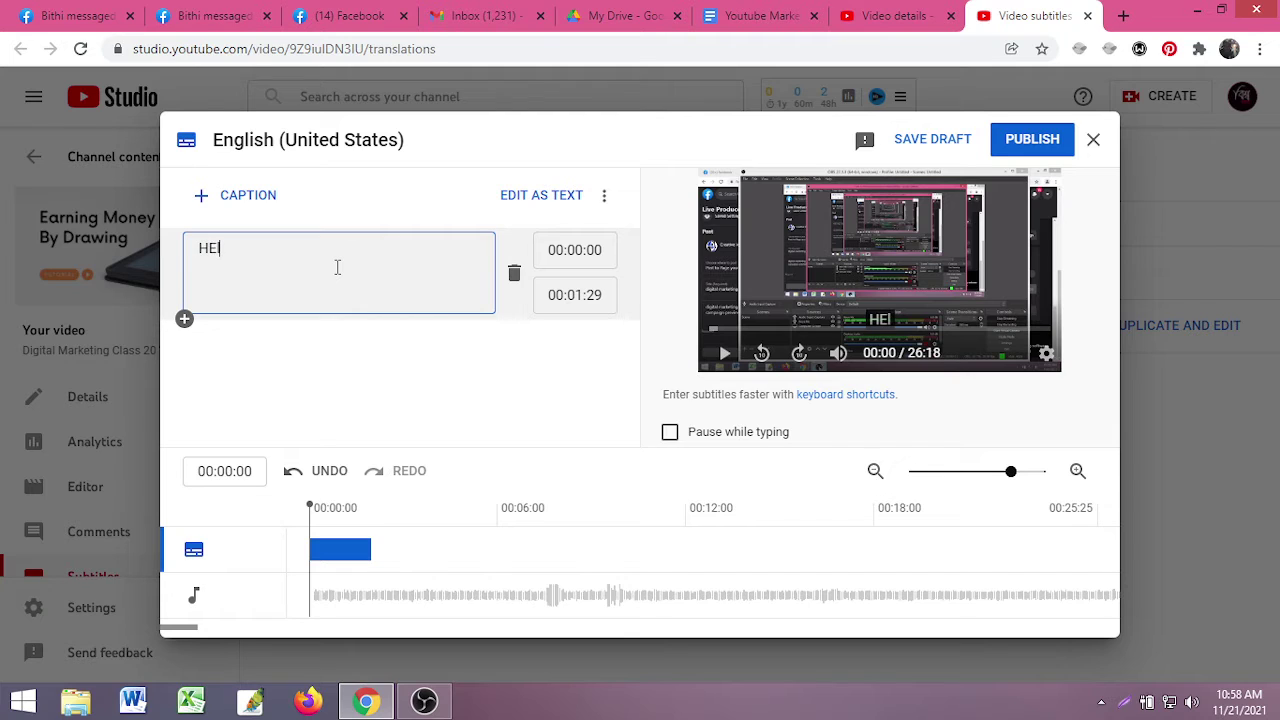
type("lo")
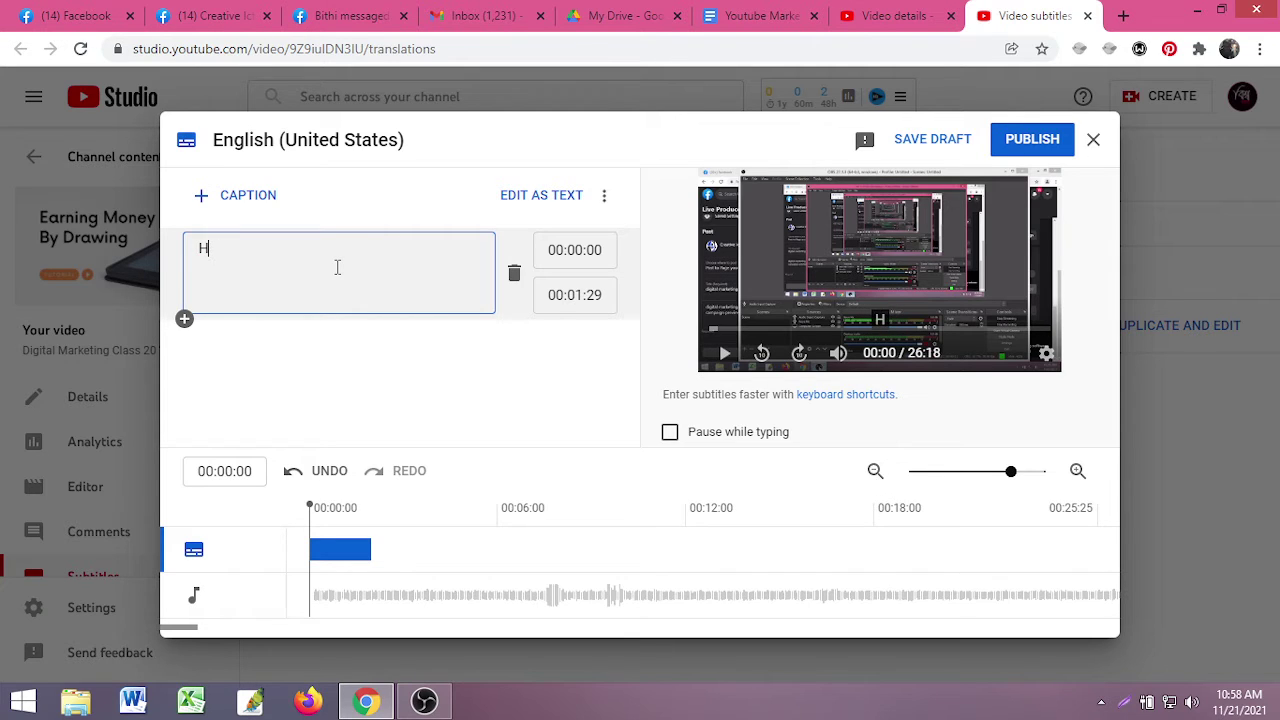
type("o H")
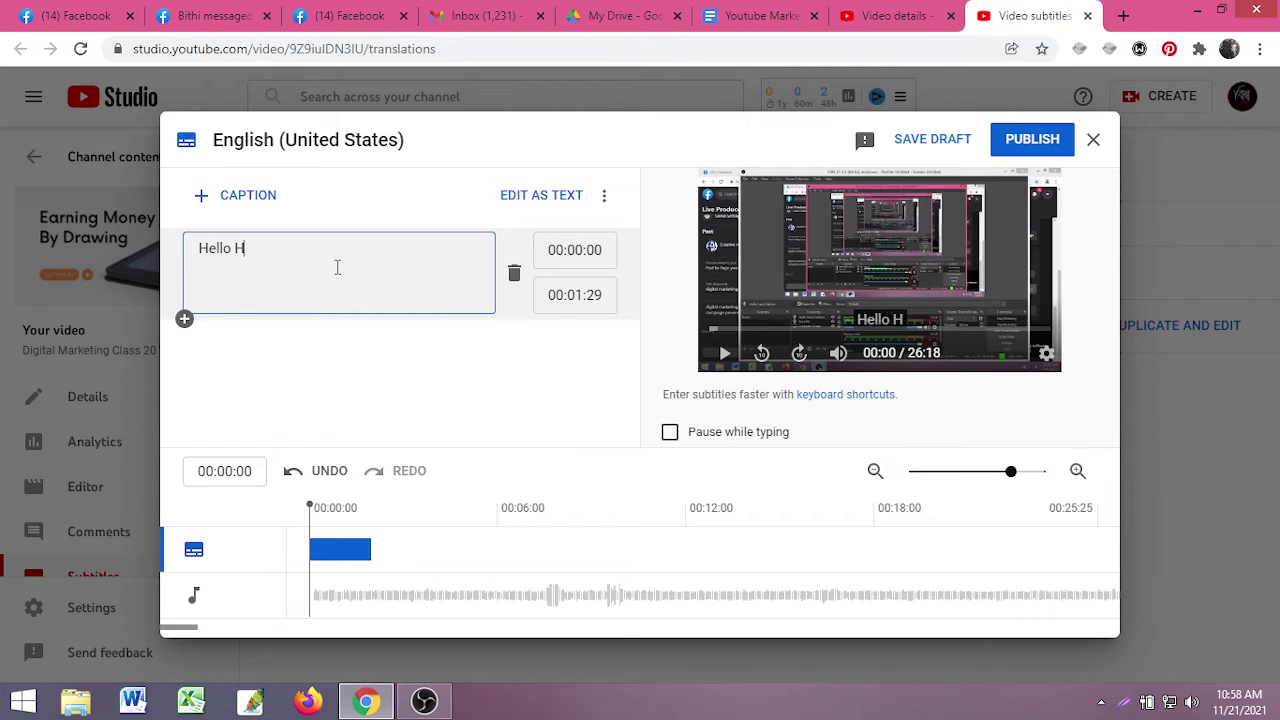
type("ow are")
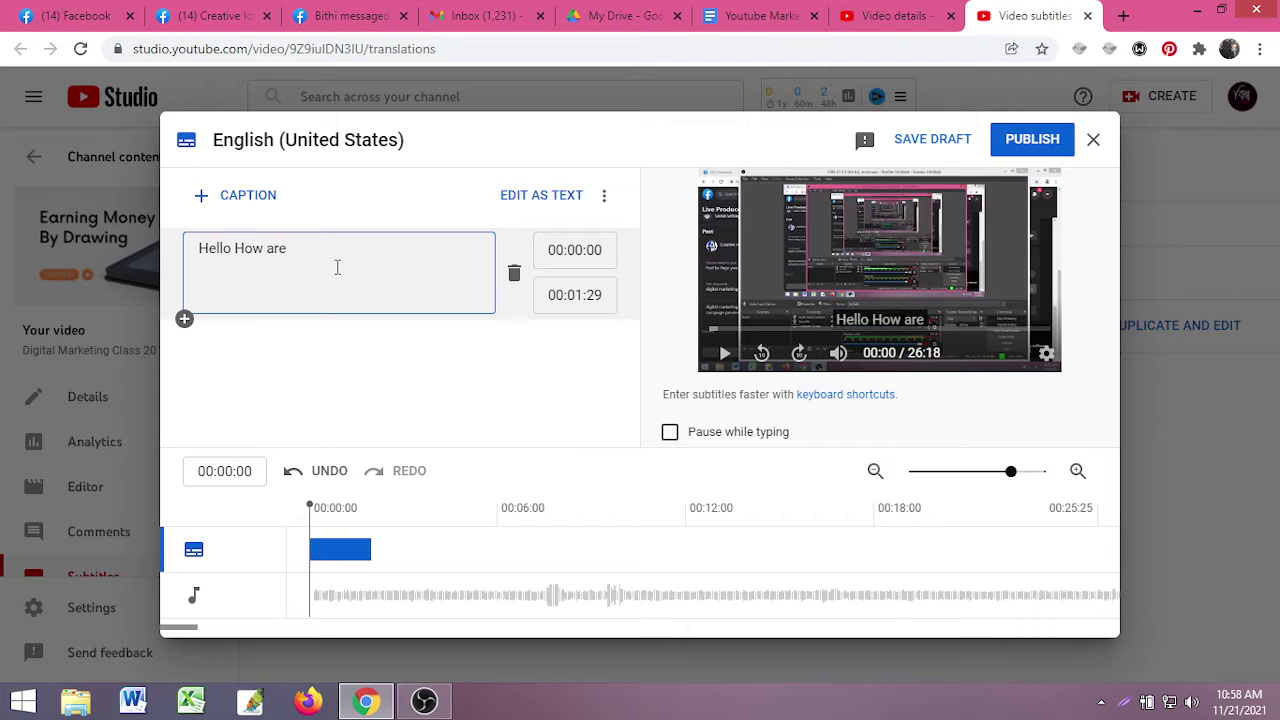
type("?")
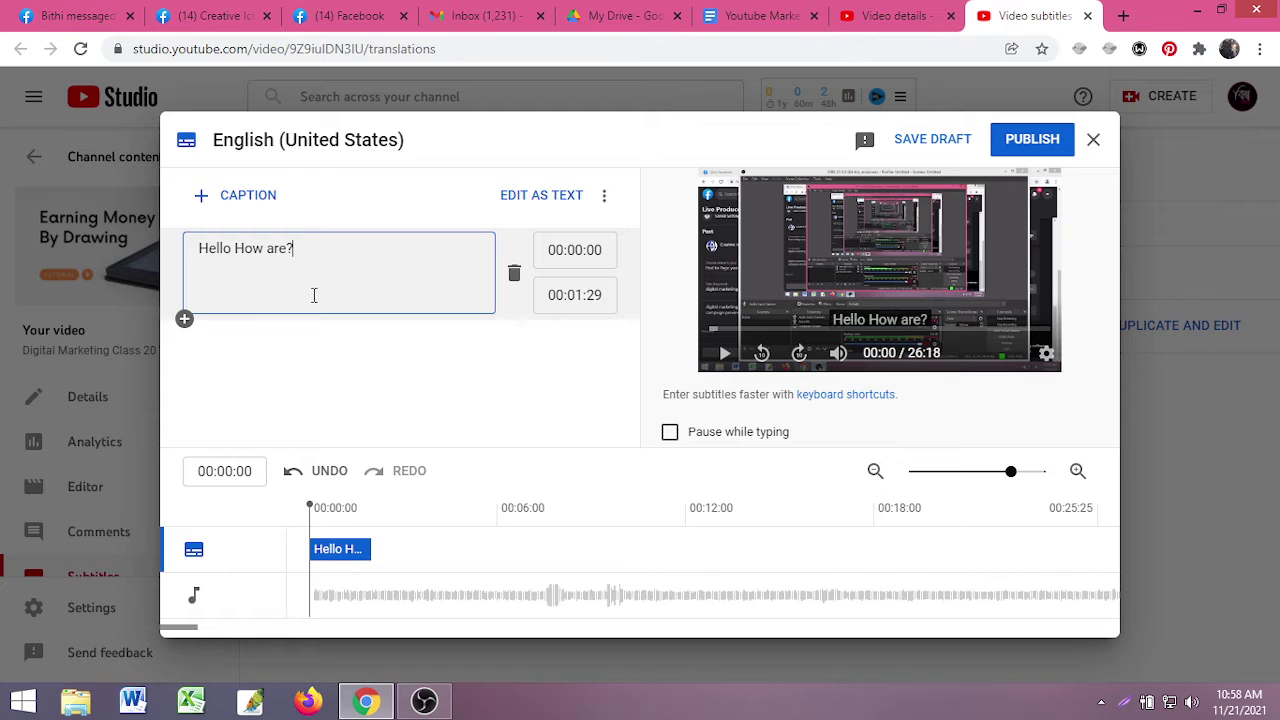
left_click(724, 358)
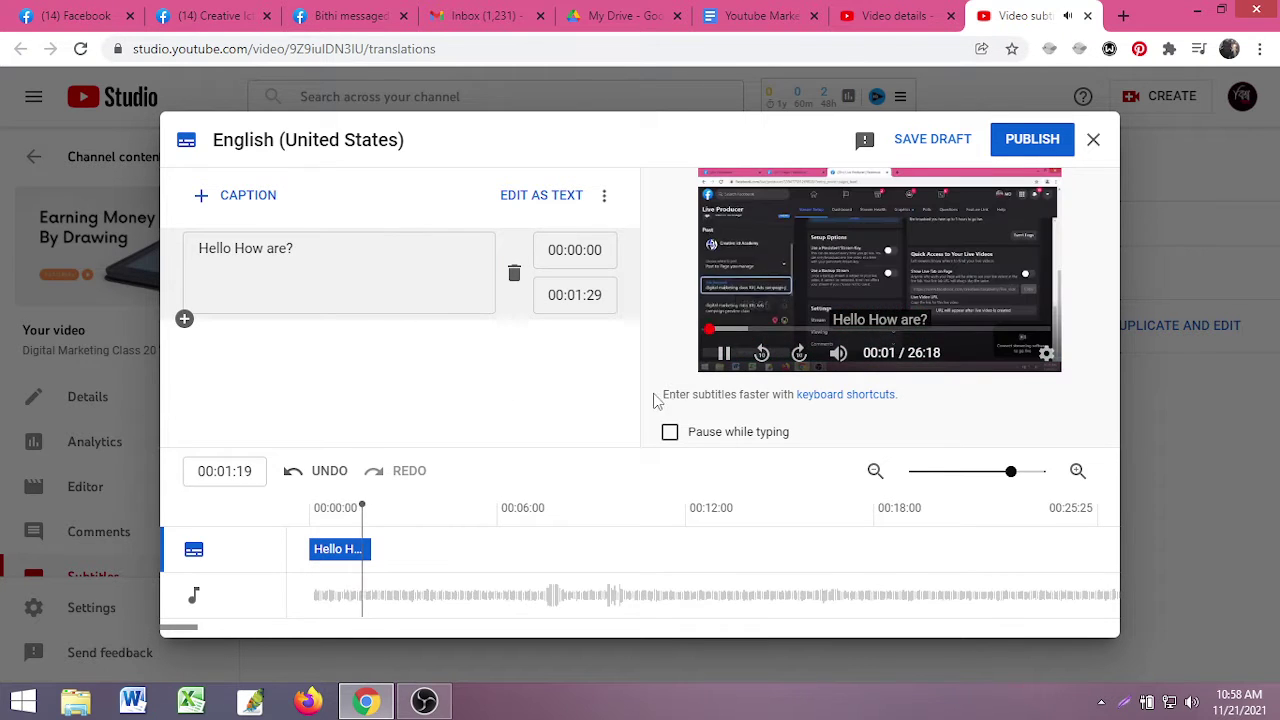
left_click(724, 353)
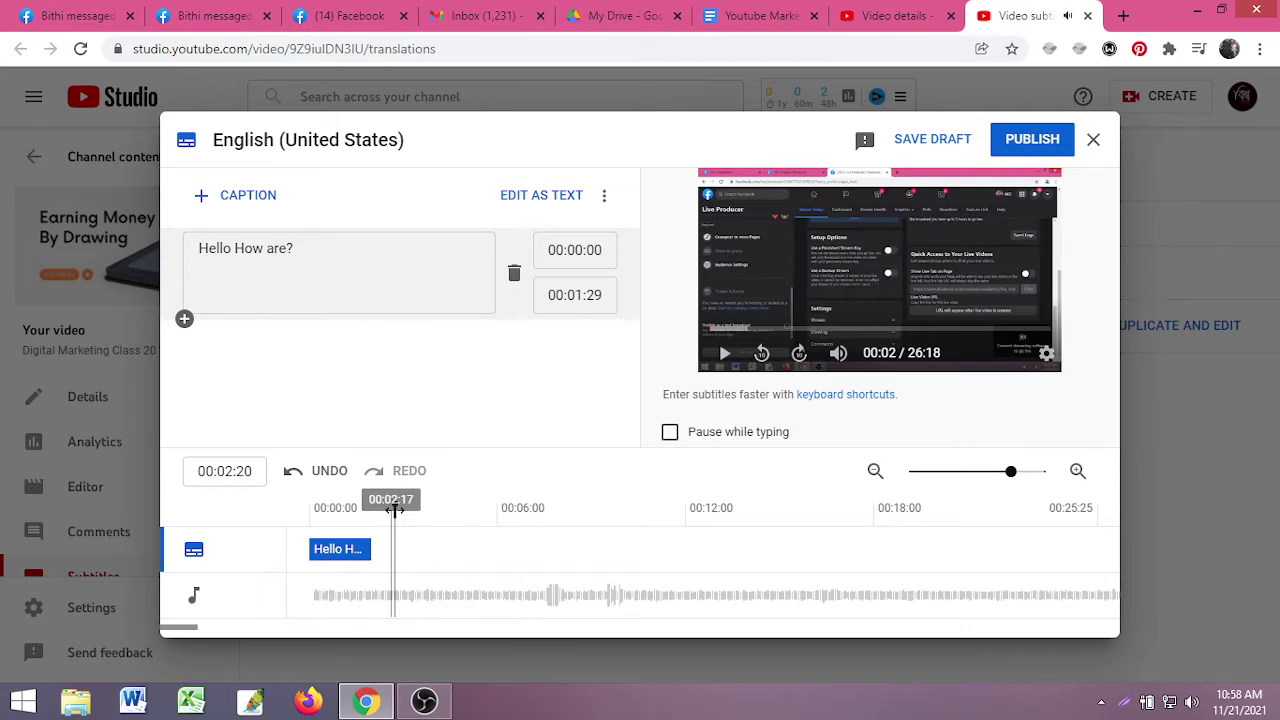
left_click_drag(395, 505, 372, 505)
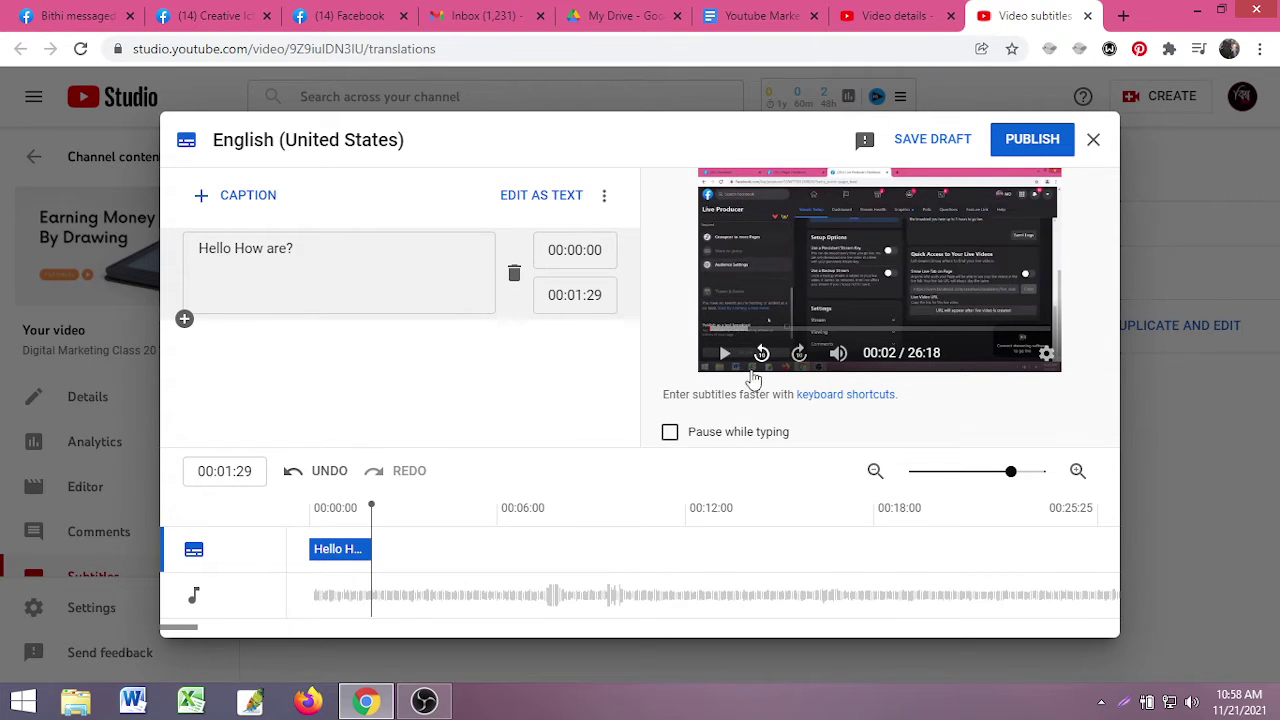
- Add a second caption 'Today I Am Gonna Show You How To Seo Youtube Video', fixing 'SEo'
left_click(184, 318)
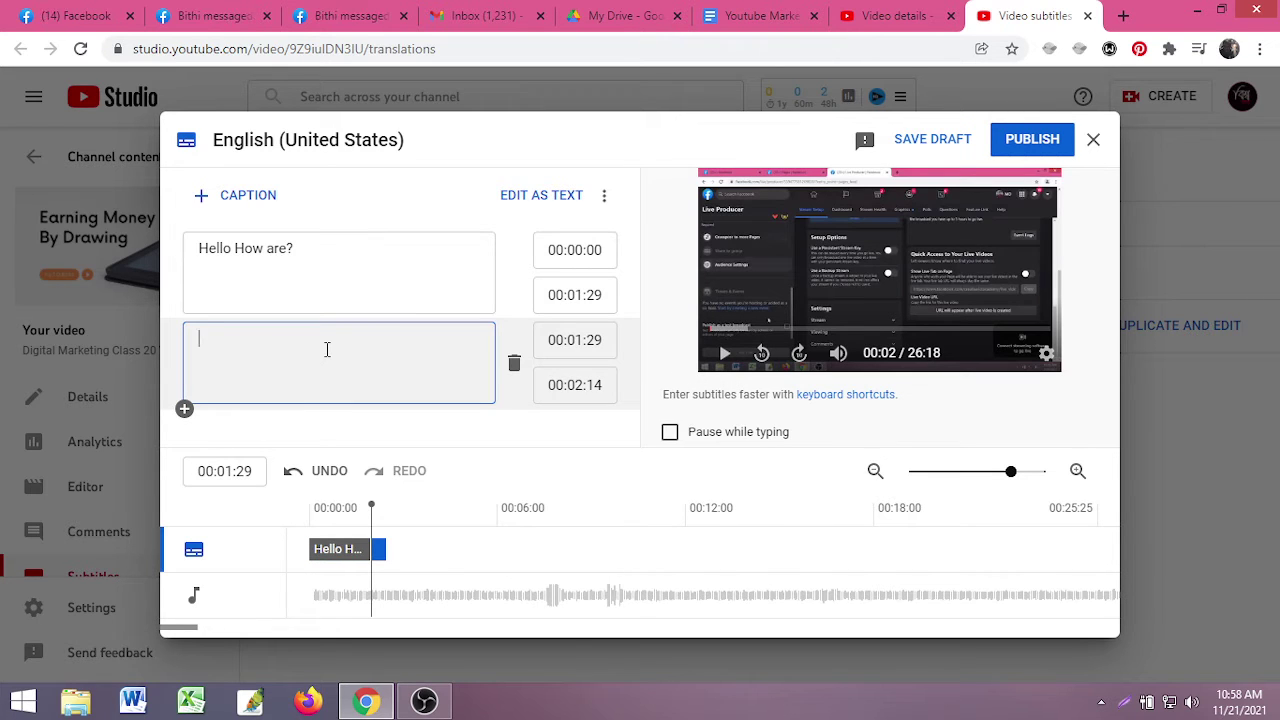
type("Tod")
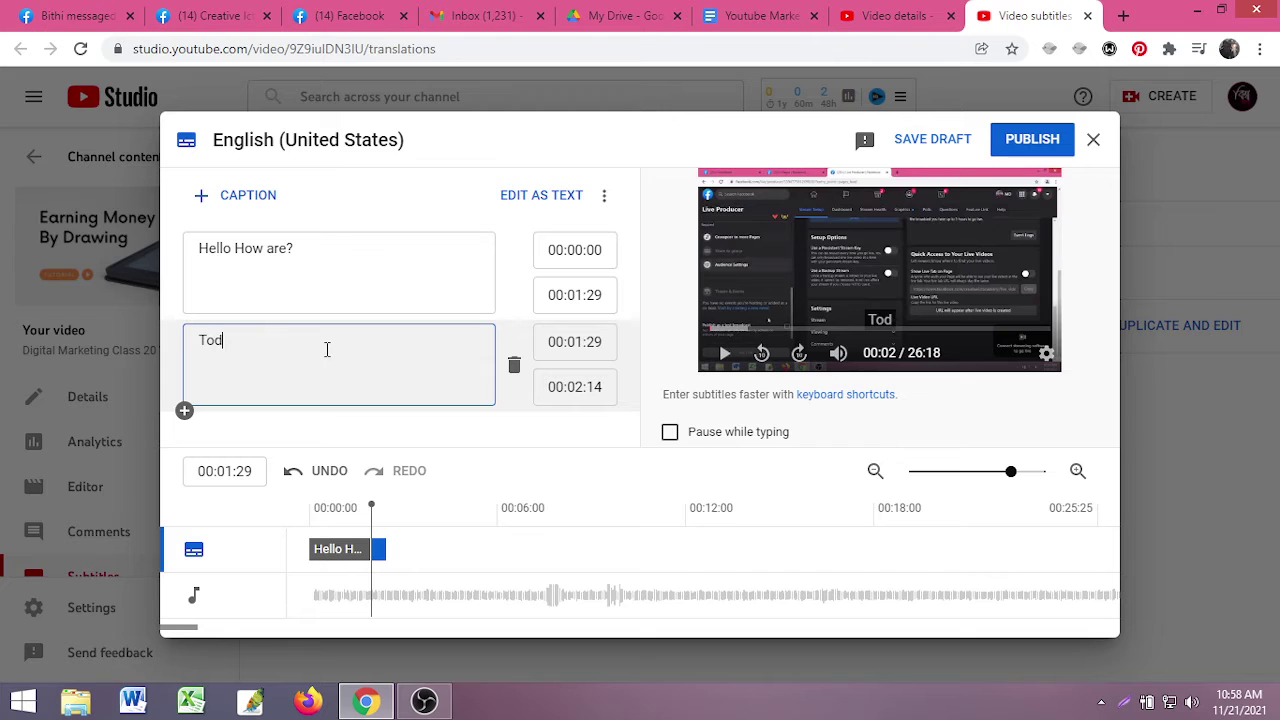
type("ay I ")
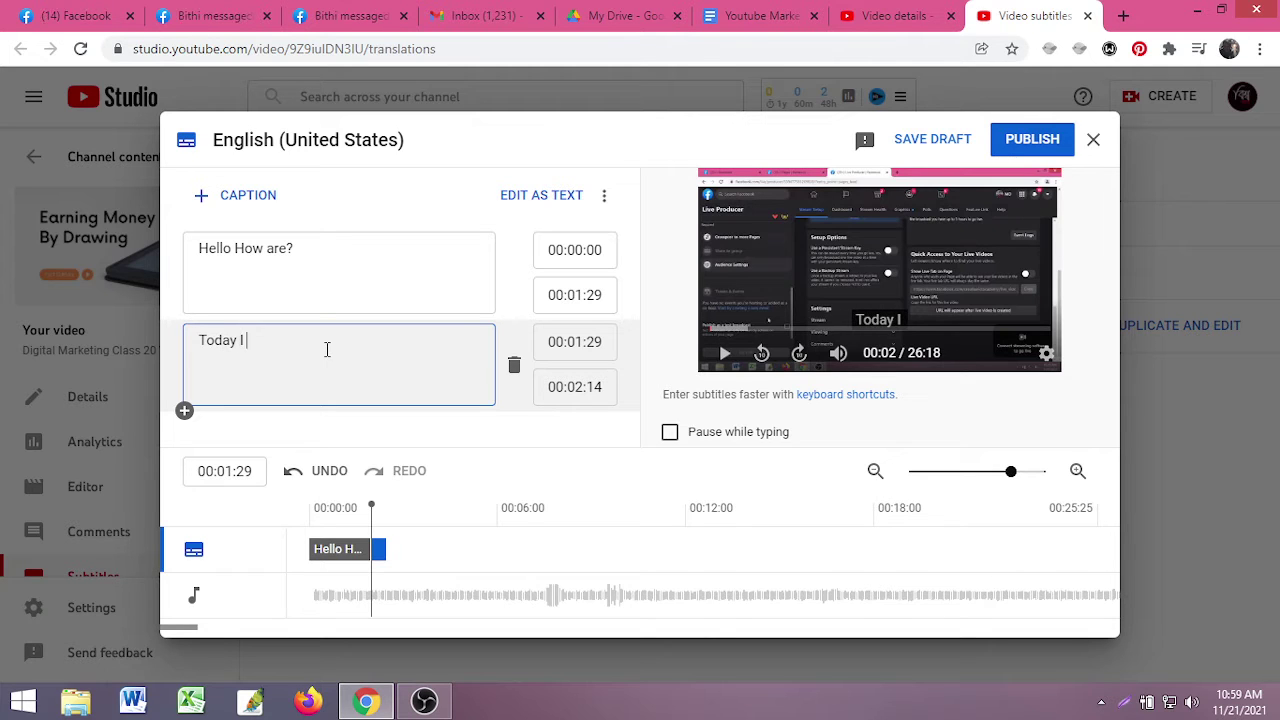
type("Am")
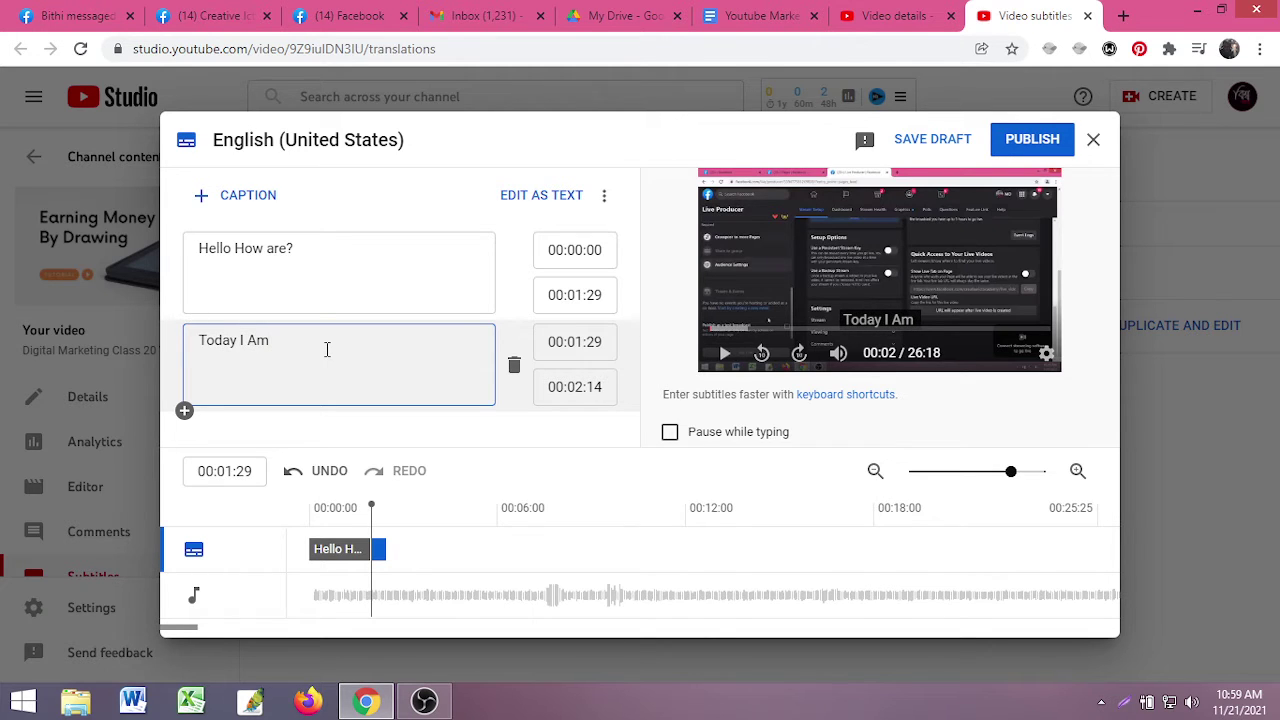
type(" Gonna ")
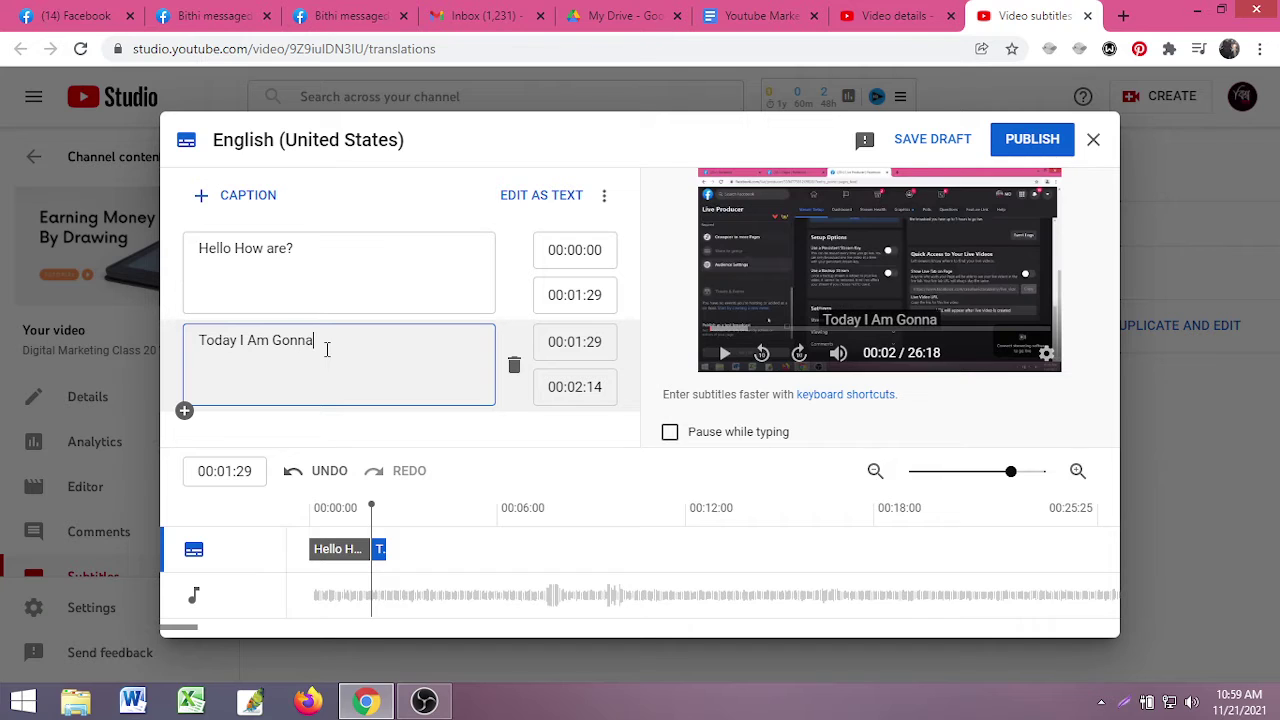
type("Show")
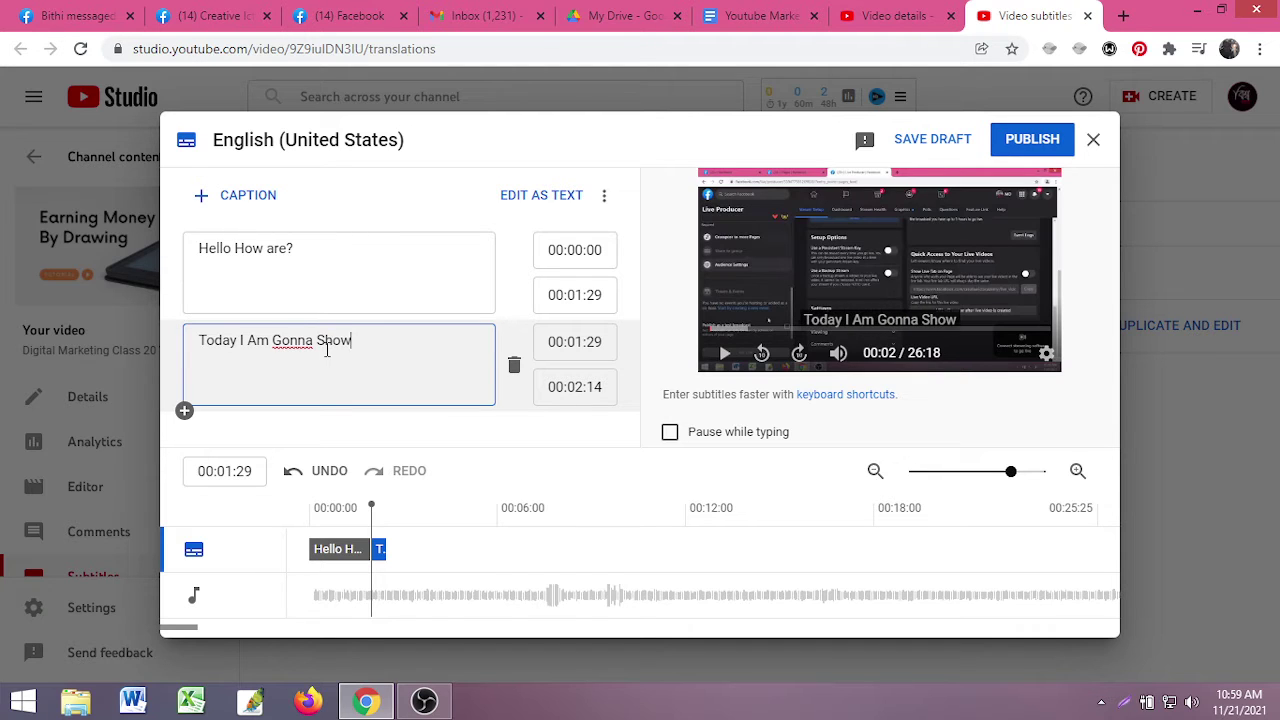
type(" You")
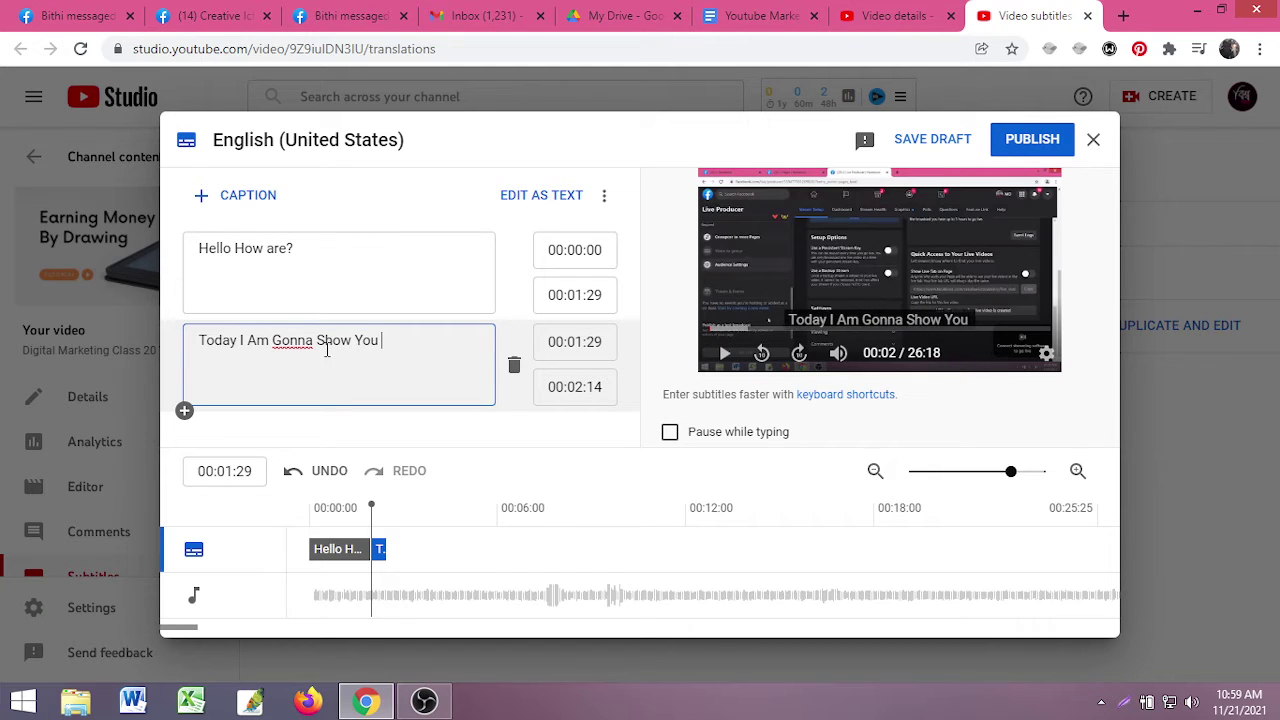
type(" How To ")
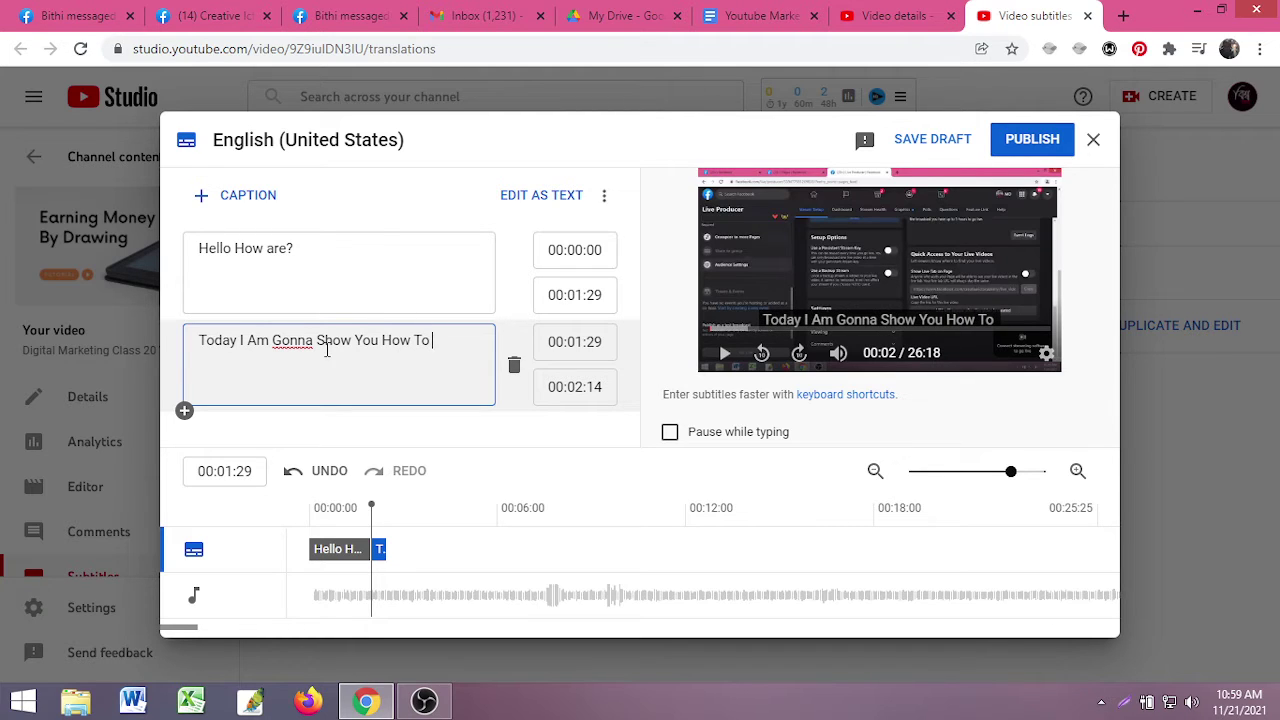
type("SEo ")
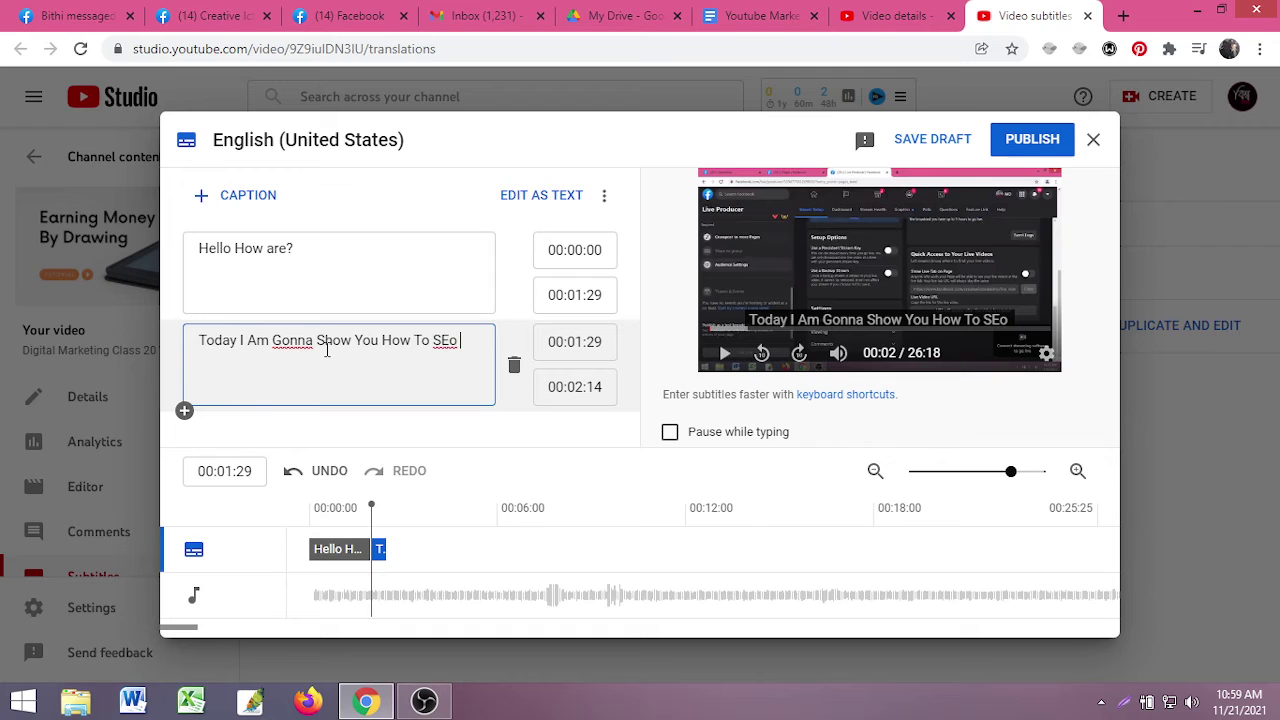
type("Youtub")
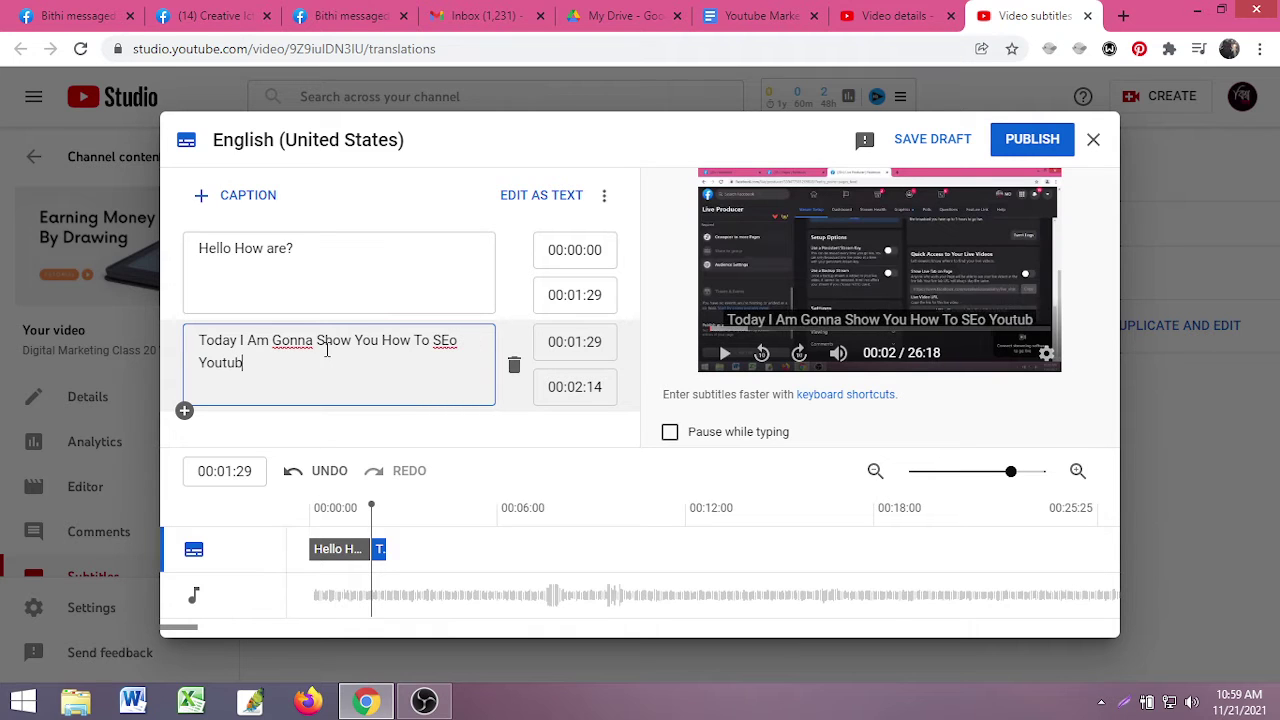
type("e Video")
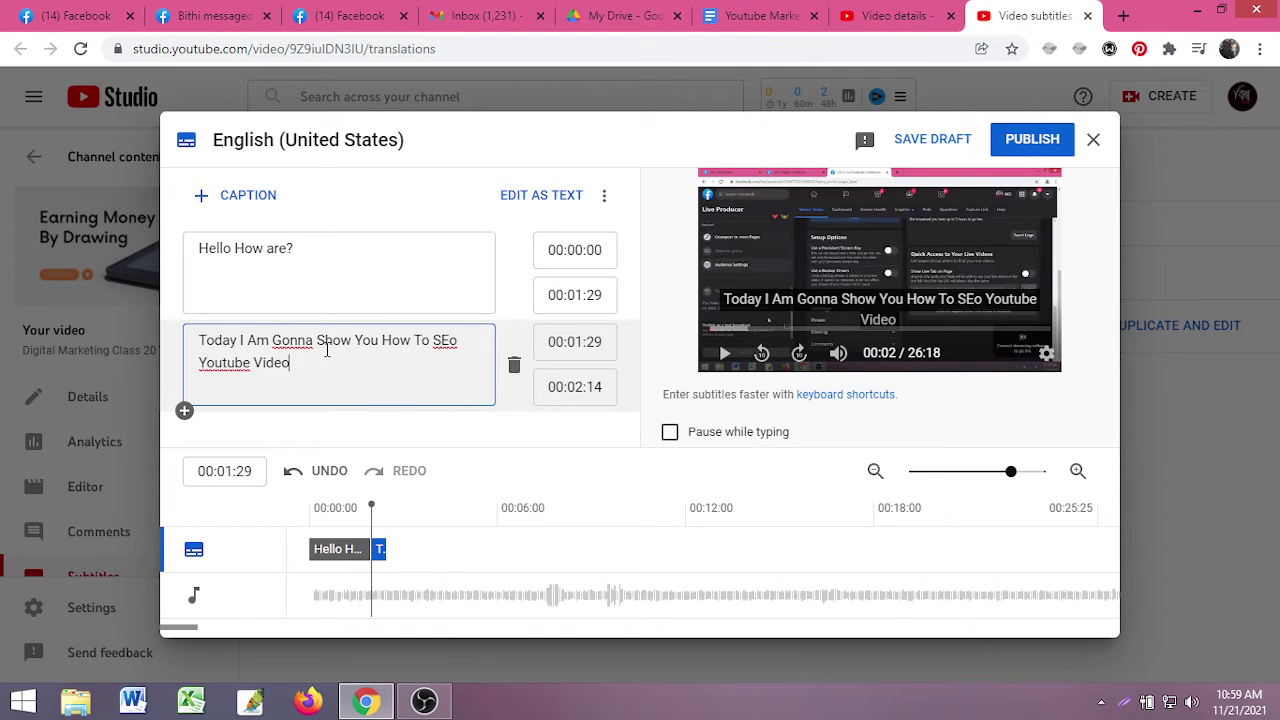
left_click(449, 340)
key("BackSpace")
type("e")
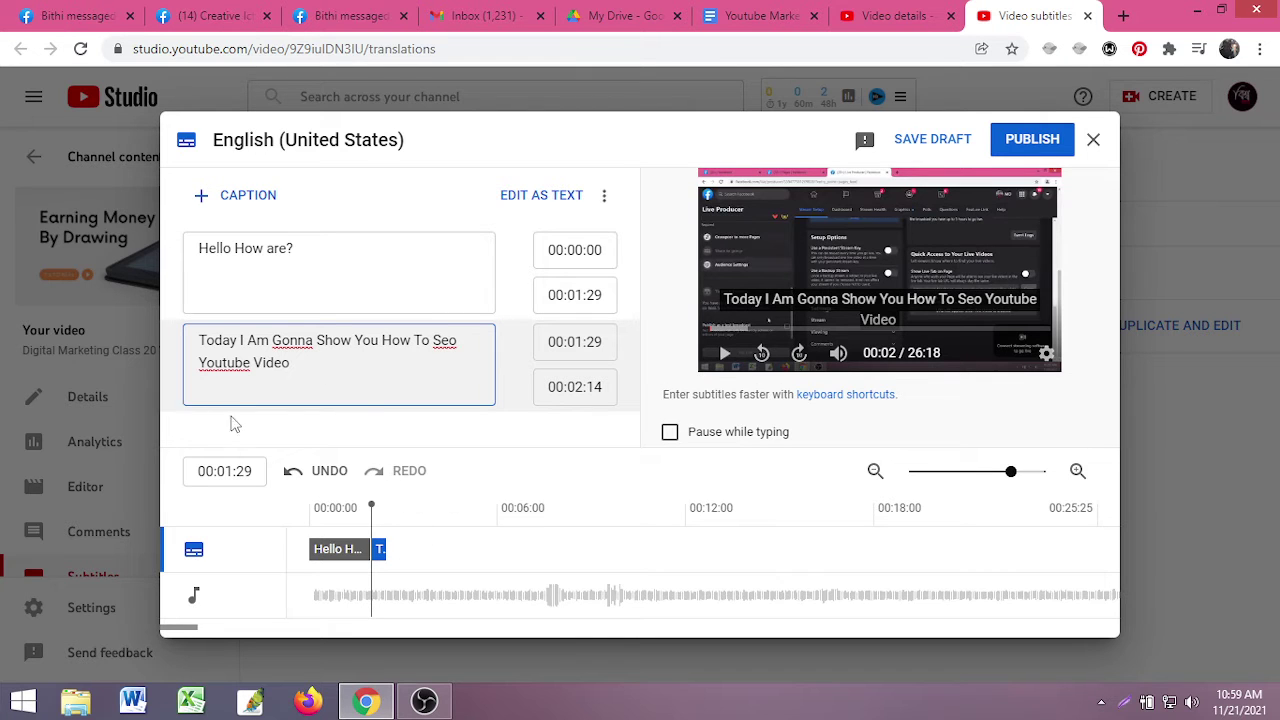
left_click(303, 434)
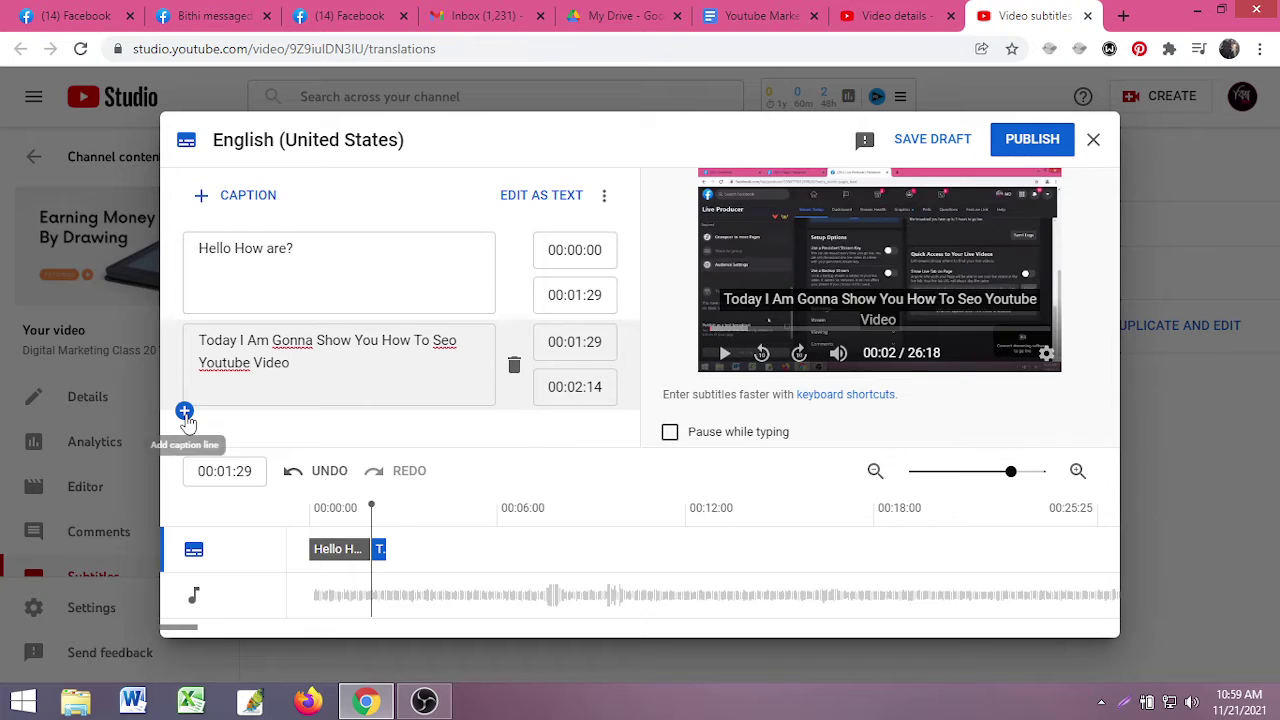
- Add a third caption line and play the preview around 00:04:14
left_click(184, 410)
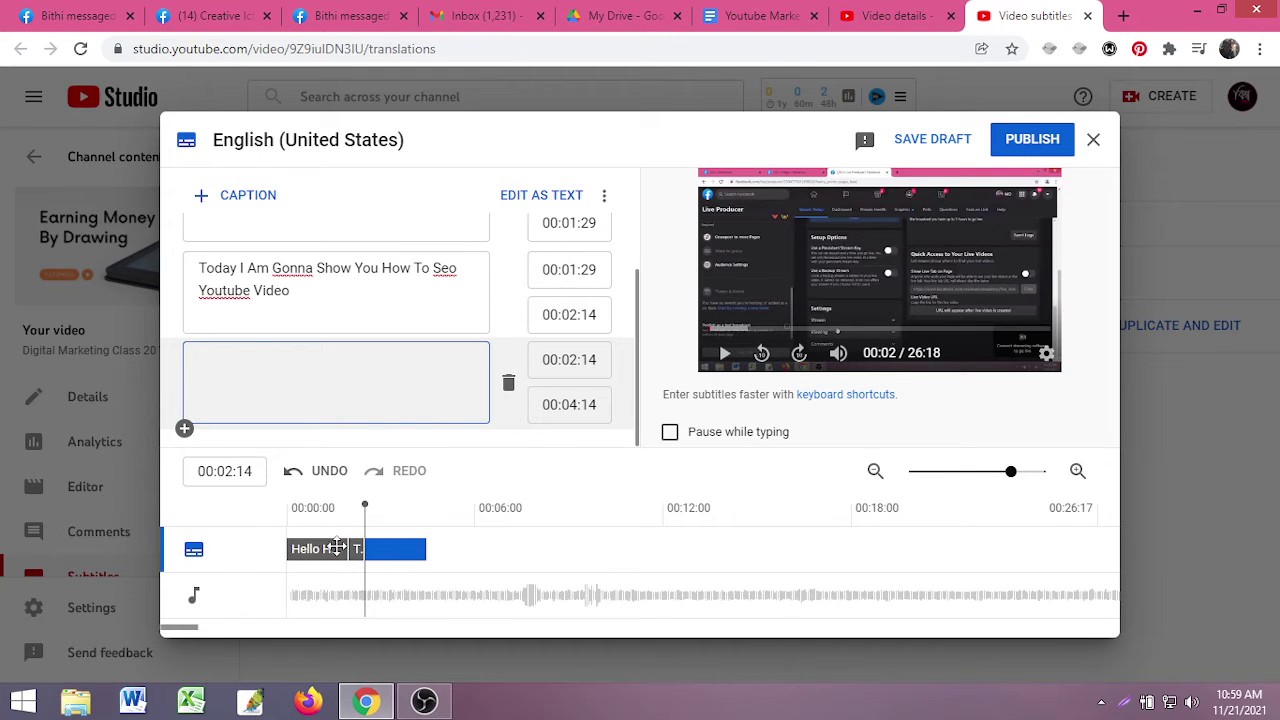
left_click_drag(367, 510, 428, 508)
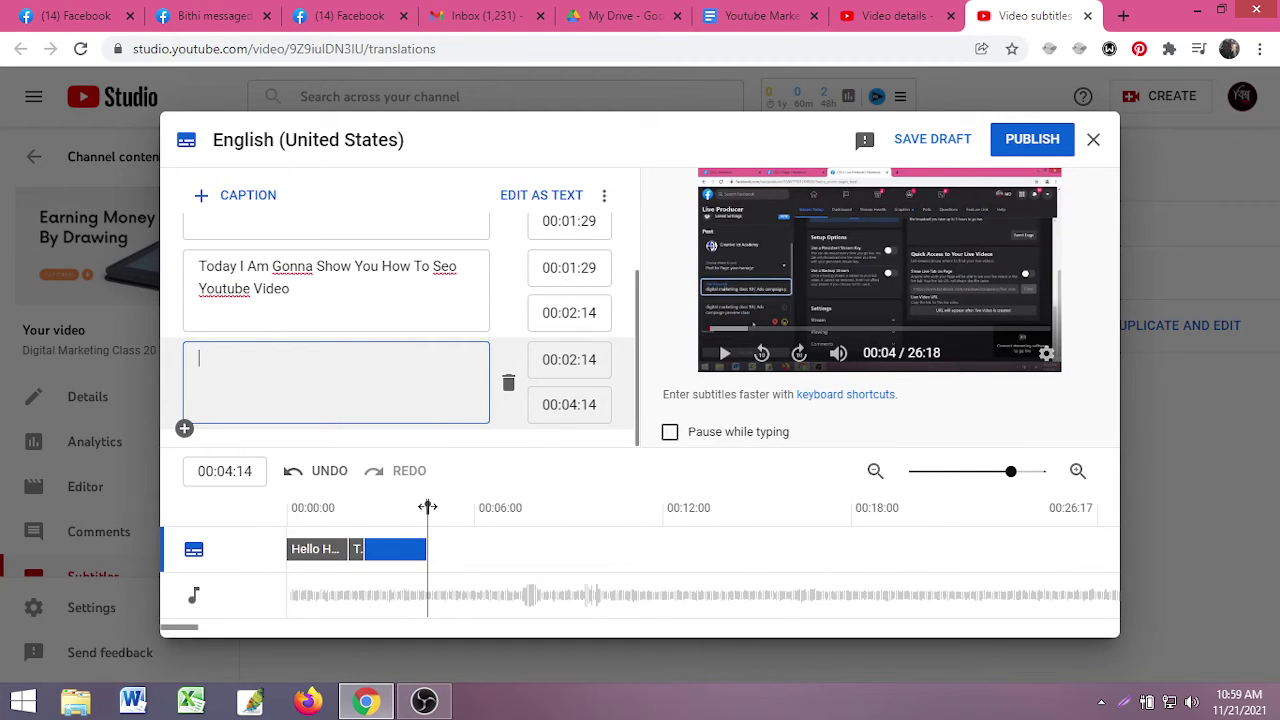
left_click(725, 355)
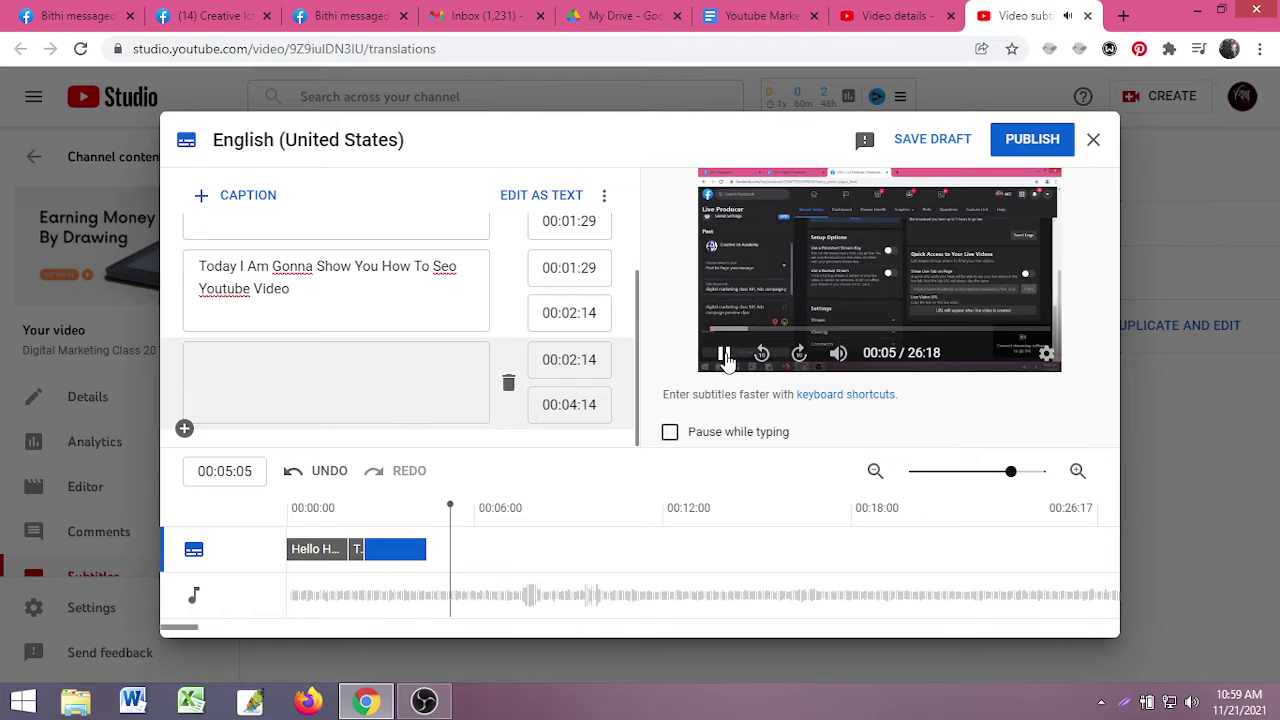
left_click(725, 355)
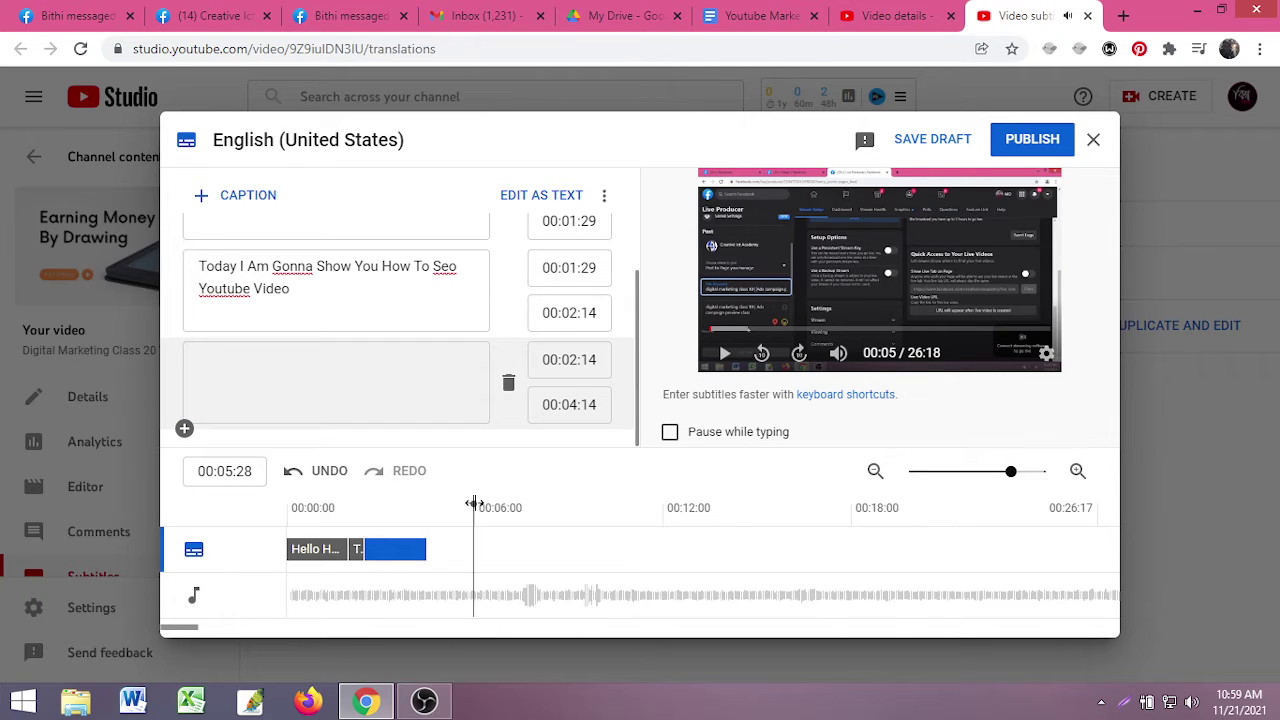
left_click_drag(473, 505, 428, 501)
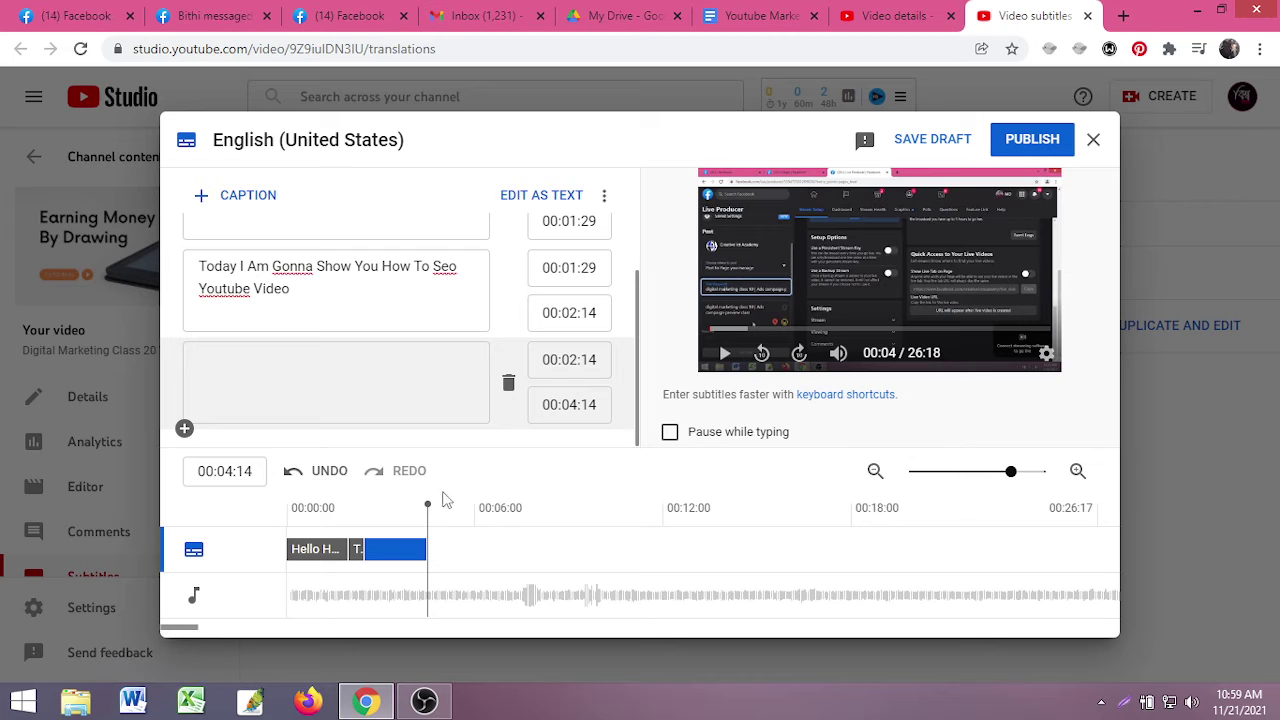
left_click_drag(425, 504, 283, 507)
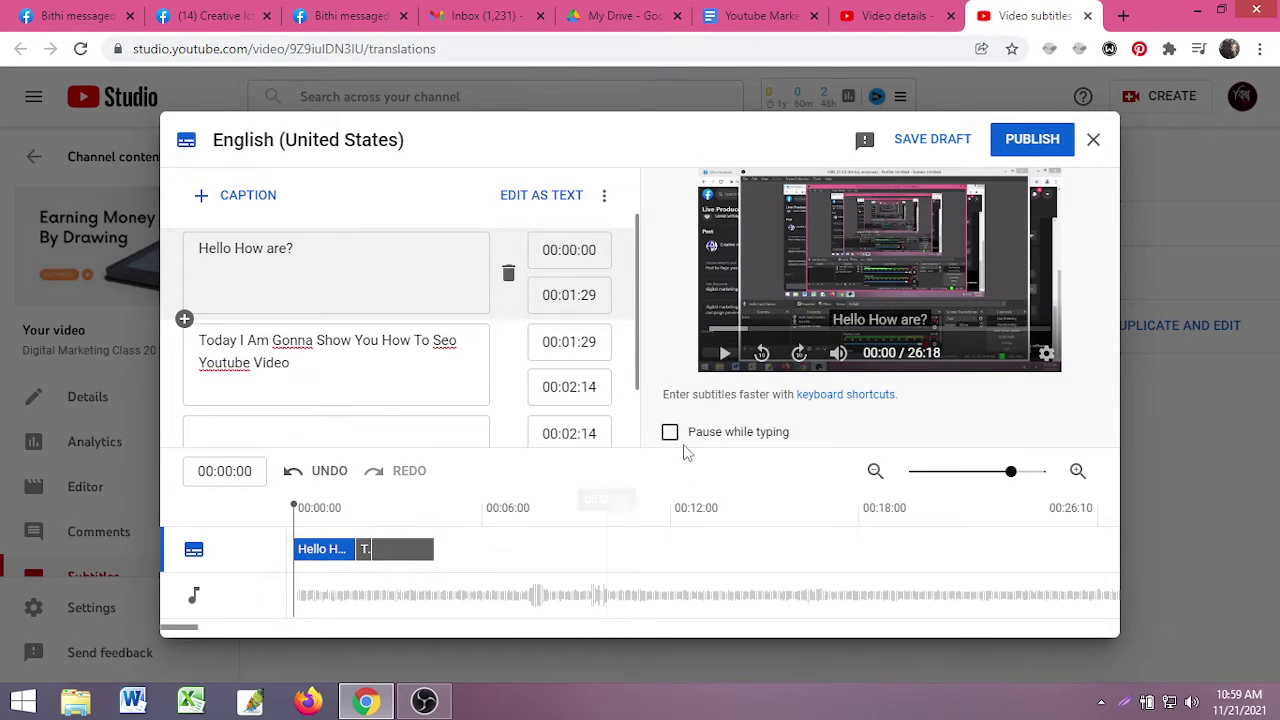
left_click(724, 352)
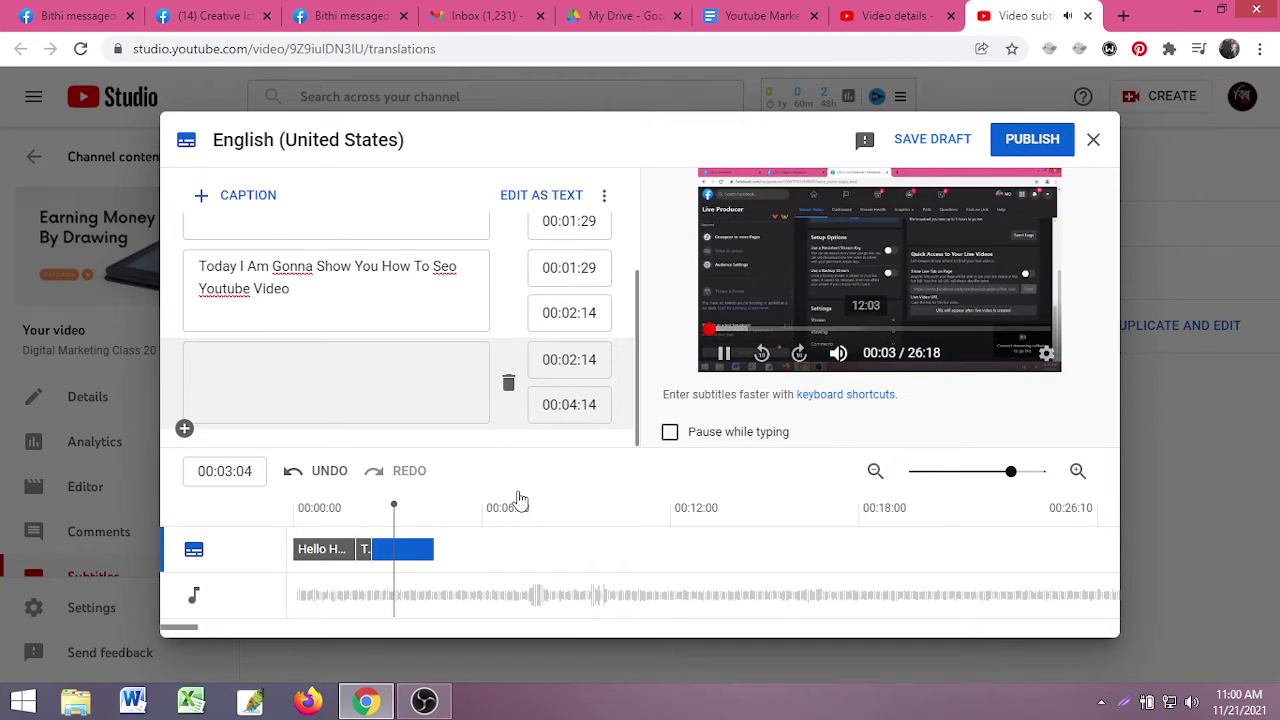
left_click_drag(432, 511, 435, 510)
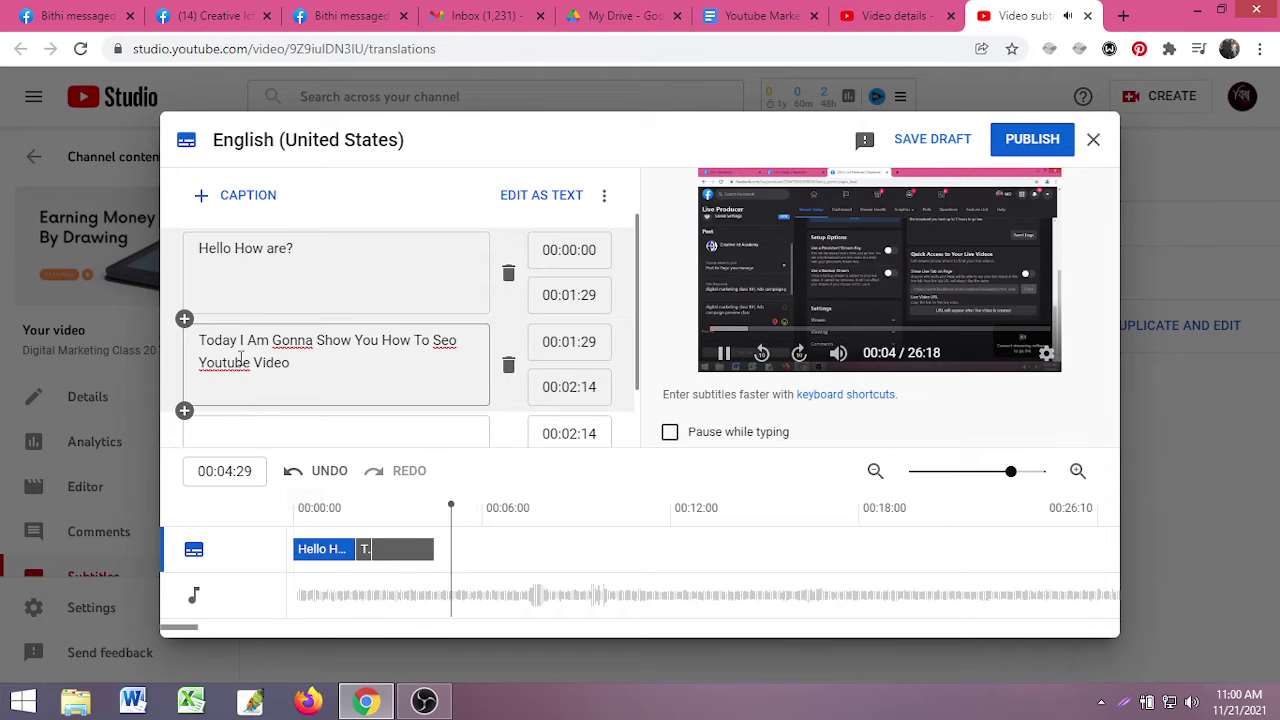
- Verify the third caption's 0:02:14–0:04:14 span on the timeline and select its empty text box
left_click(207, 362)
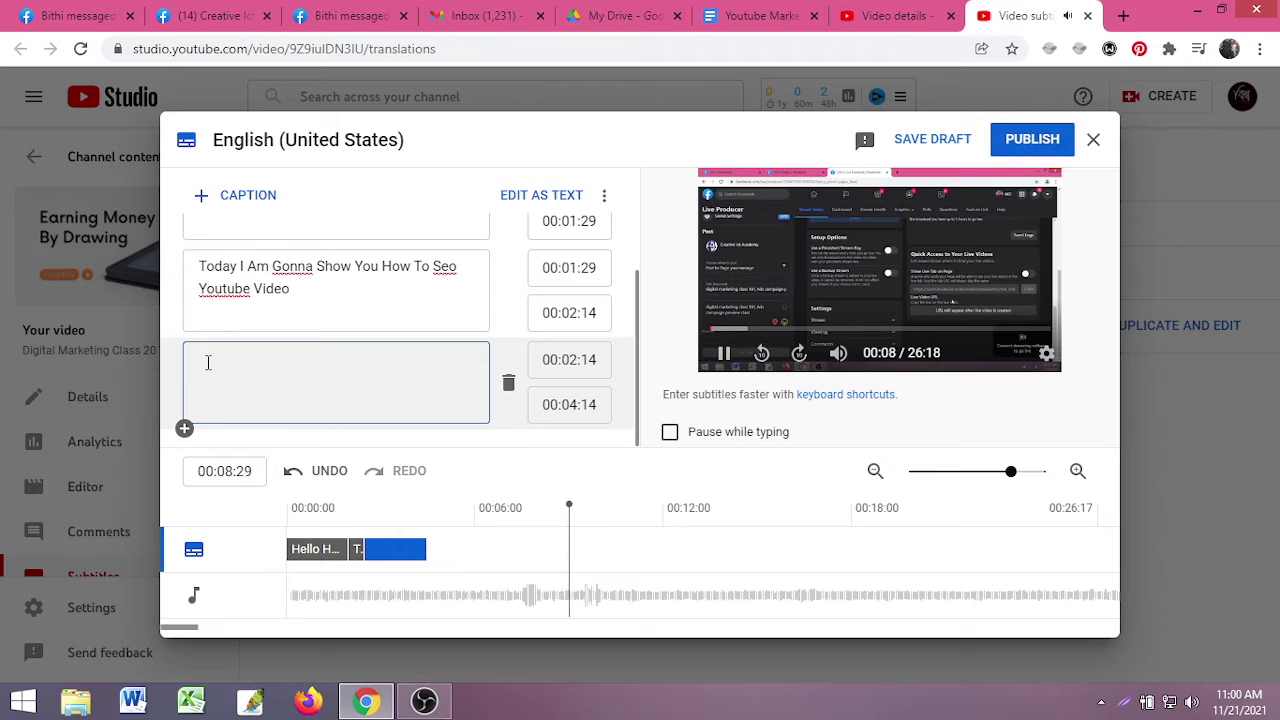
left_click(724, 353)
left_click_drag(648, 503, 428, 525)
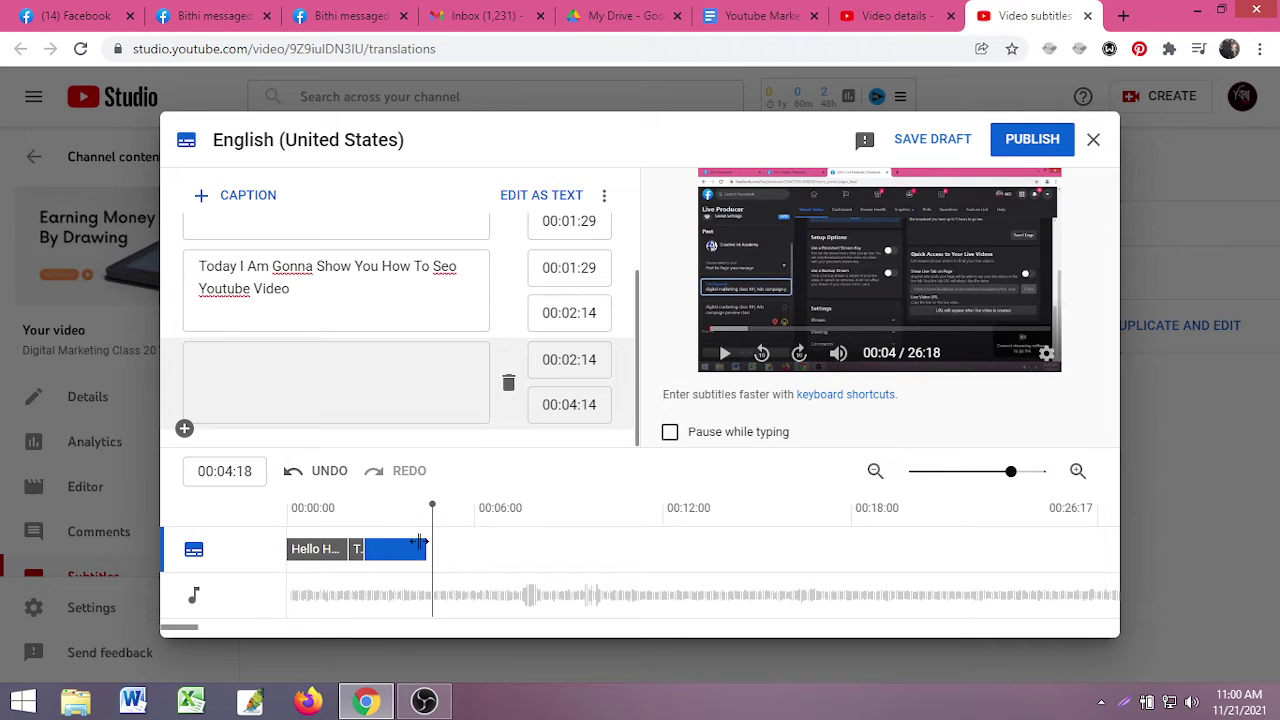
left_click(415, 548)
left_click_drag(367, 503, 428, 505)
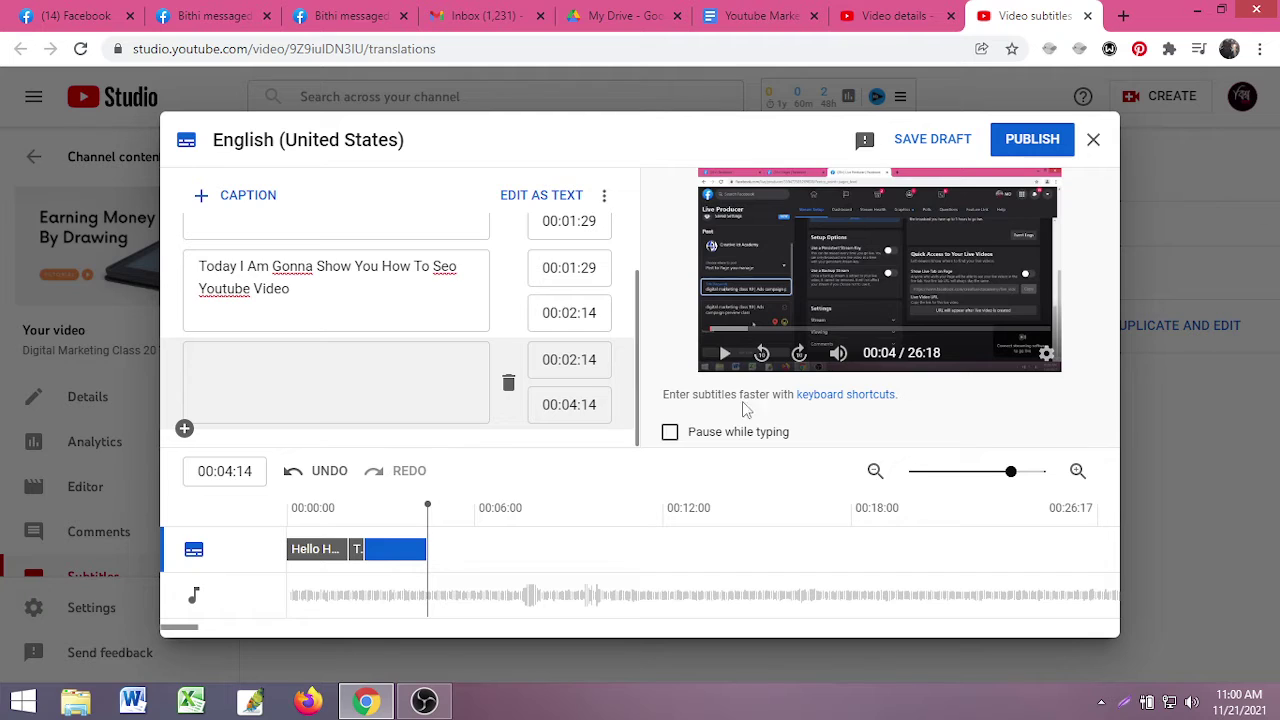
left_click(309, 388)
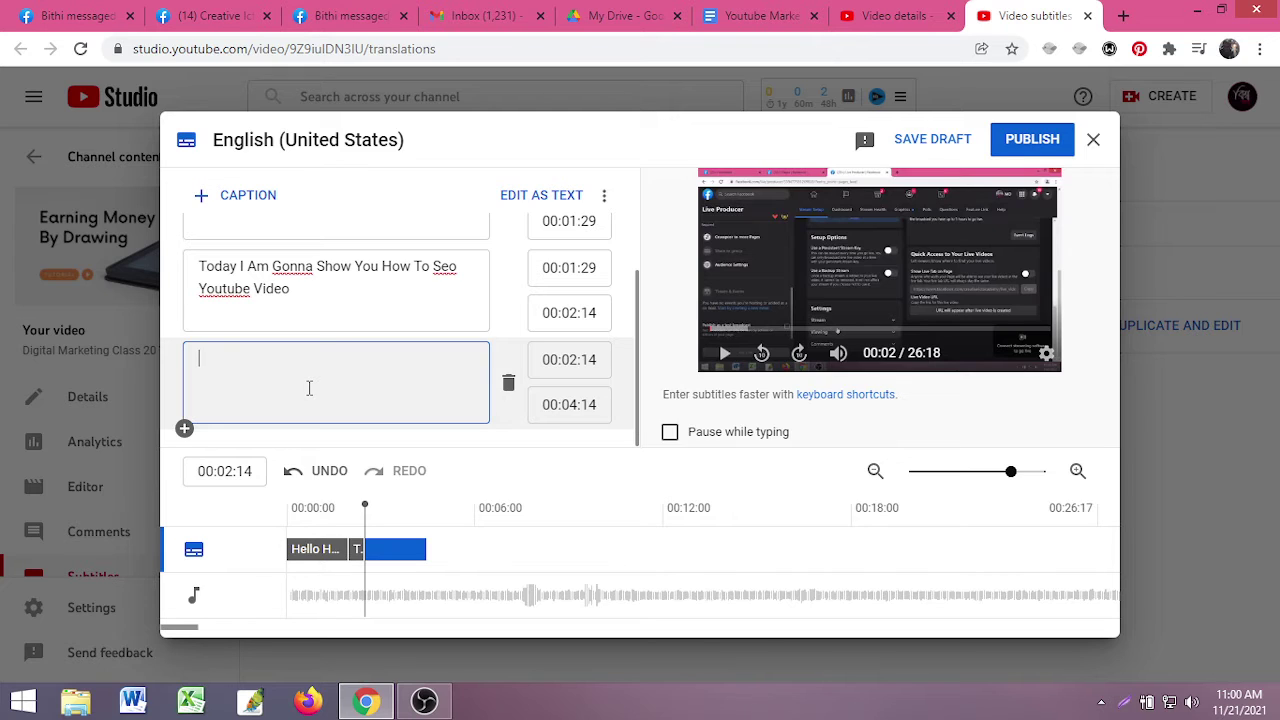
- Type the third caption text, ending 'First We Have To Add One Extension'
type("If I Wan")
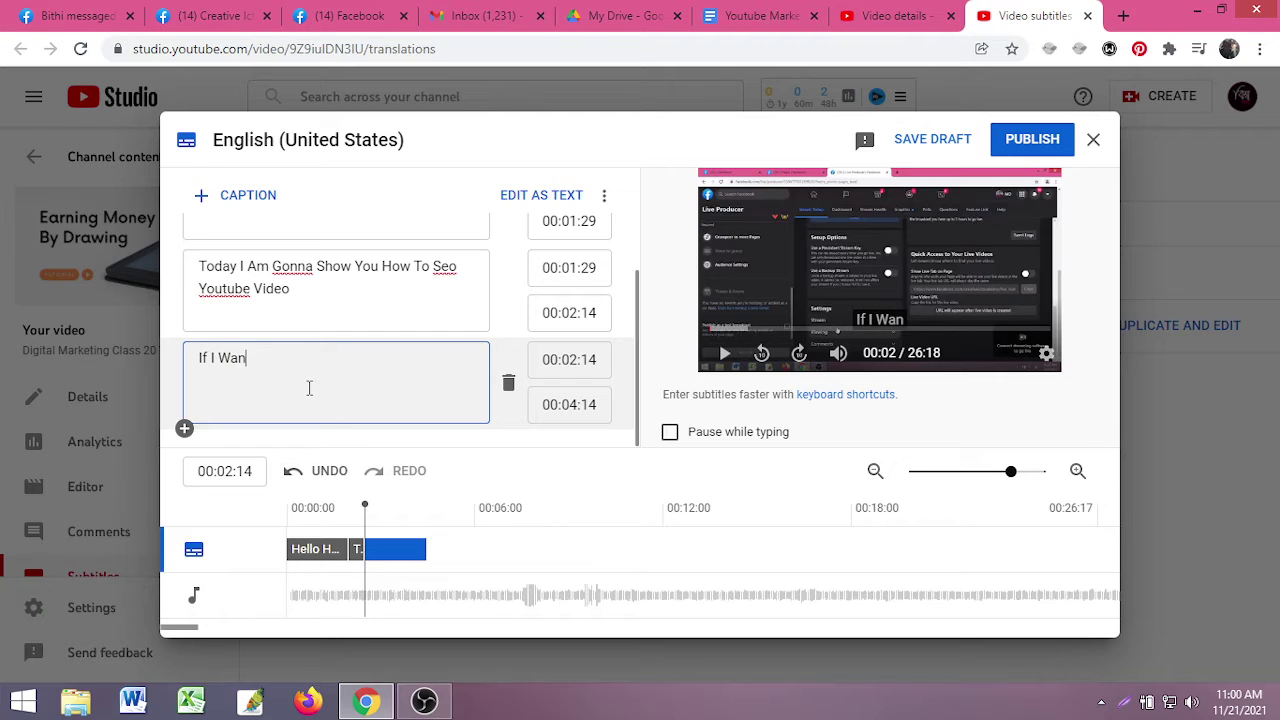
key("BackSpace")
key("BackSpace")
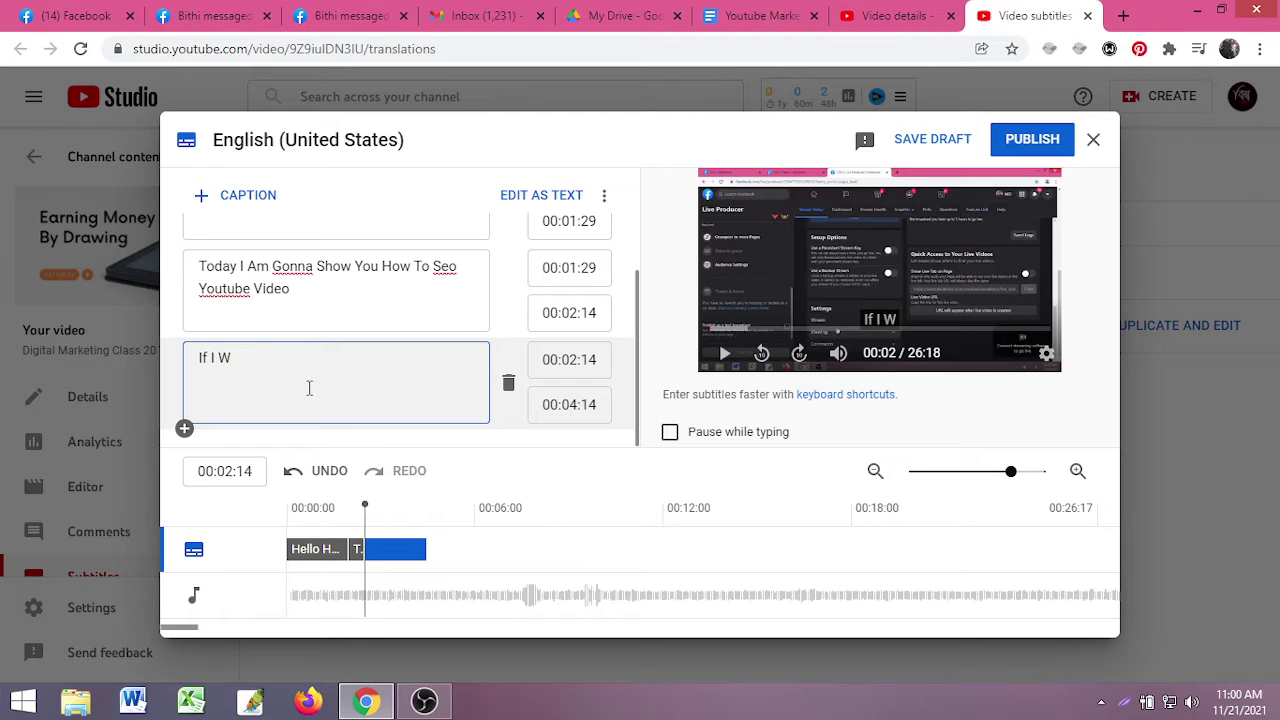
type("anna")
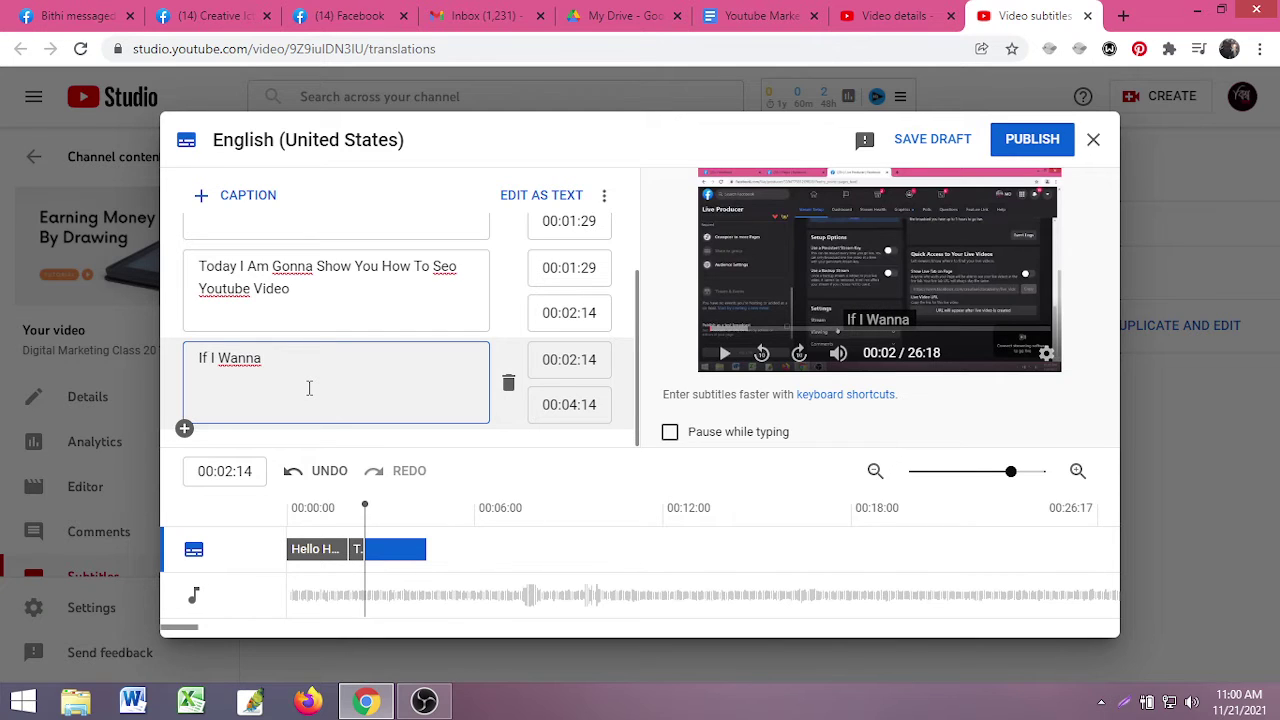
type("  Se")
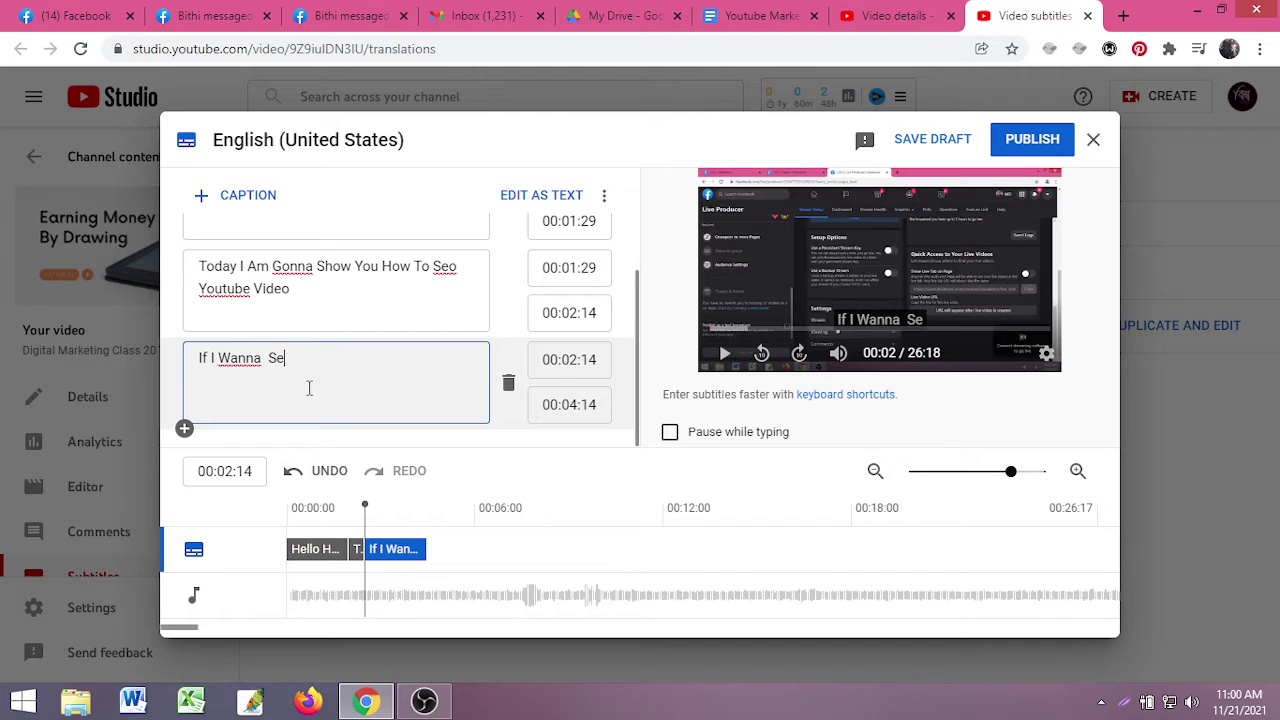
type("o You")
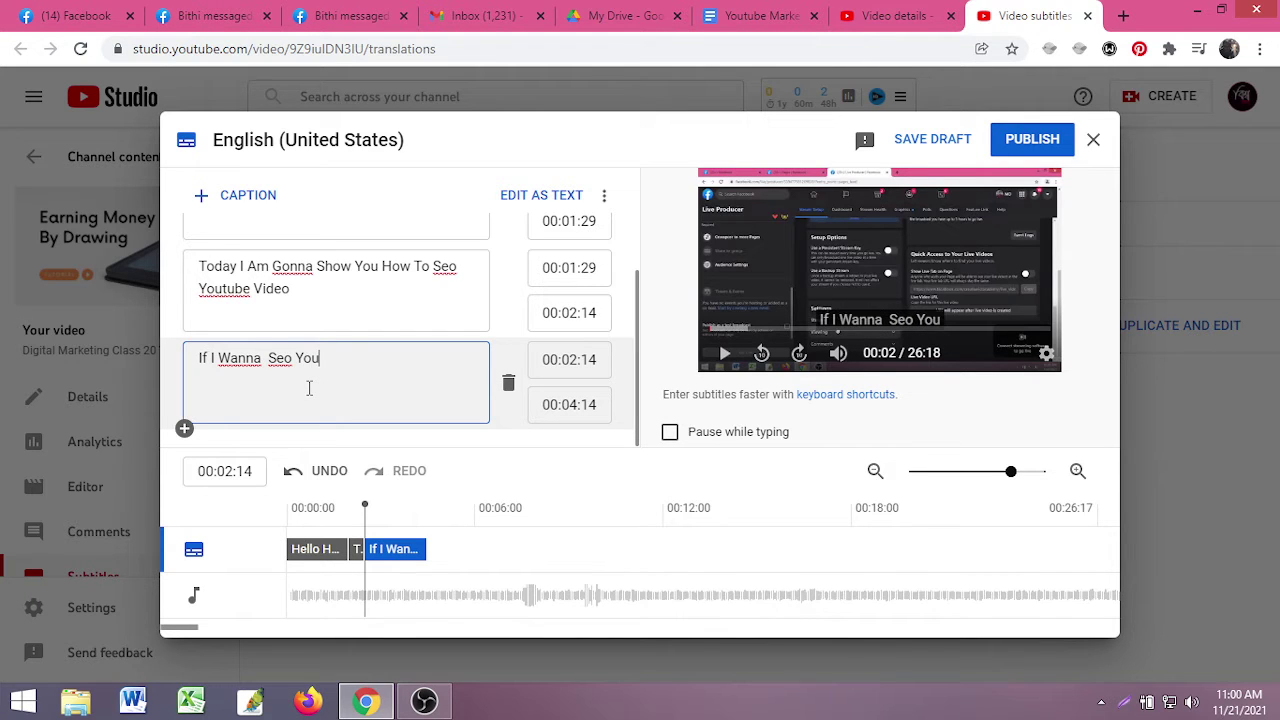
type("tube Video ")
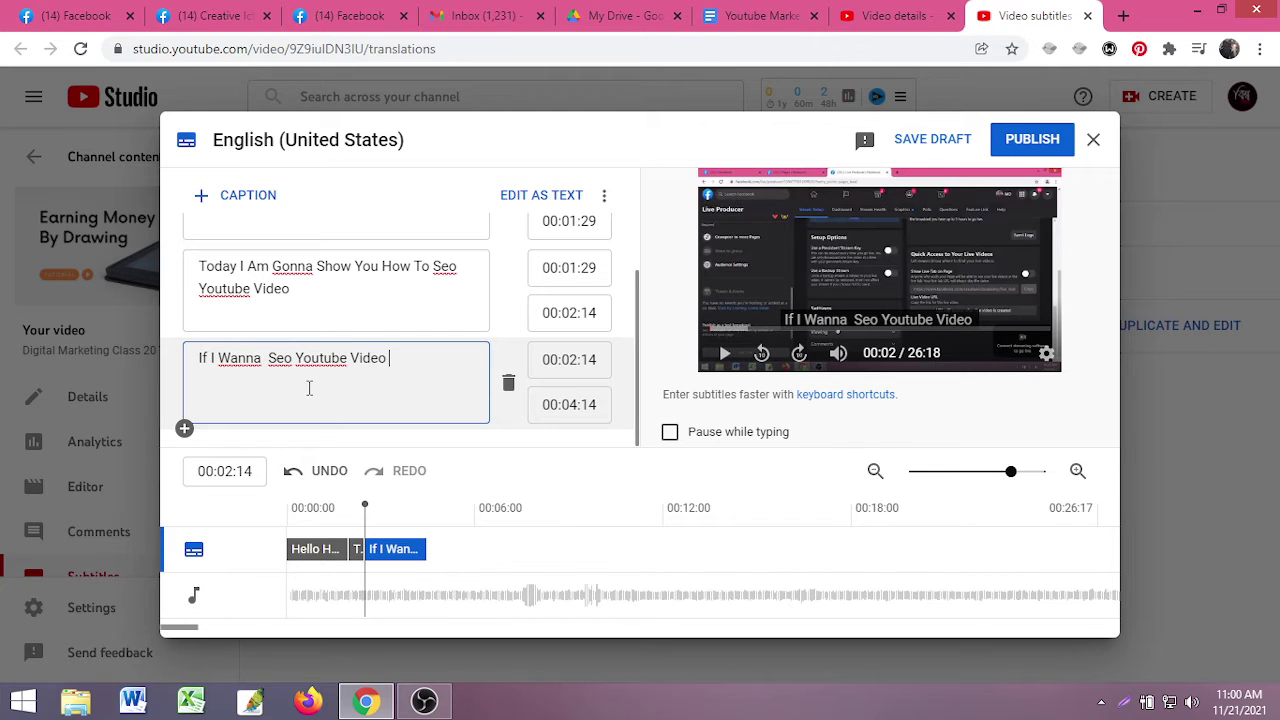
type("Firt")
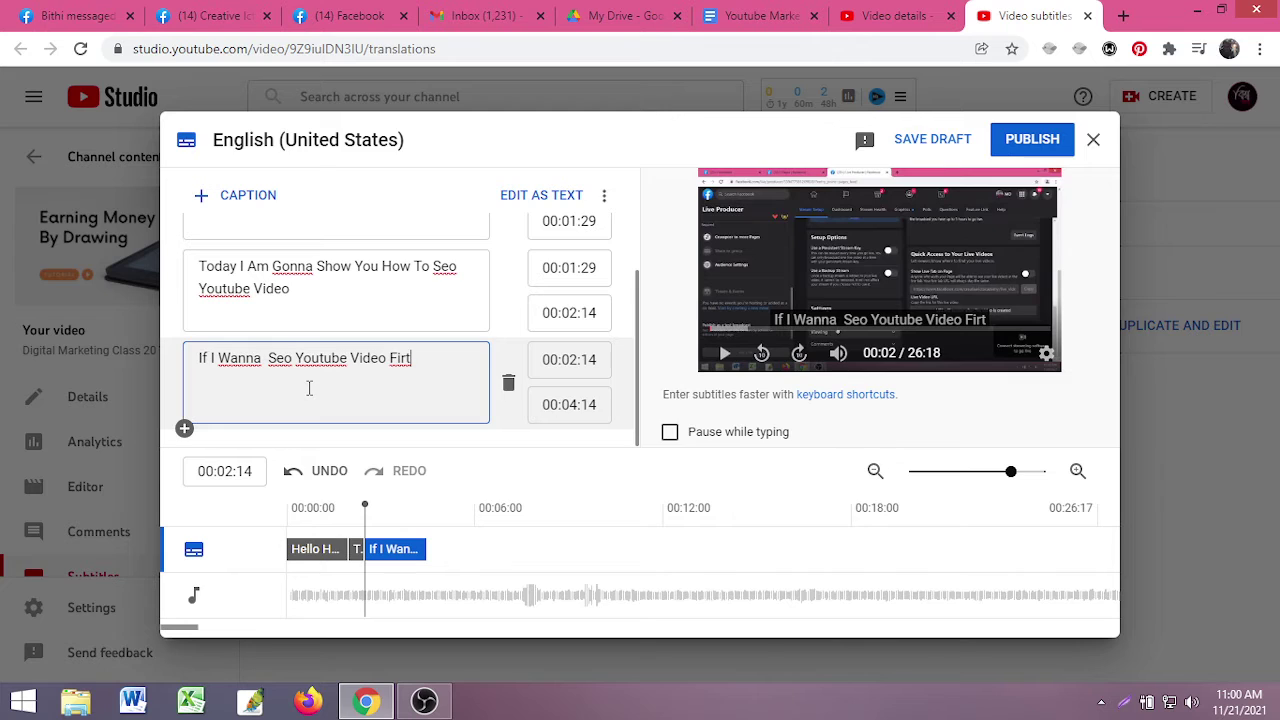
key("BackSpace")
key("BackSpace")
type("rst ")
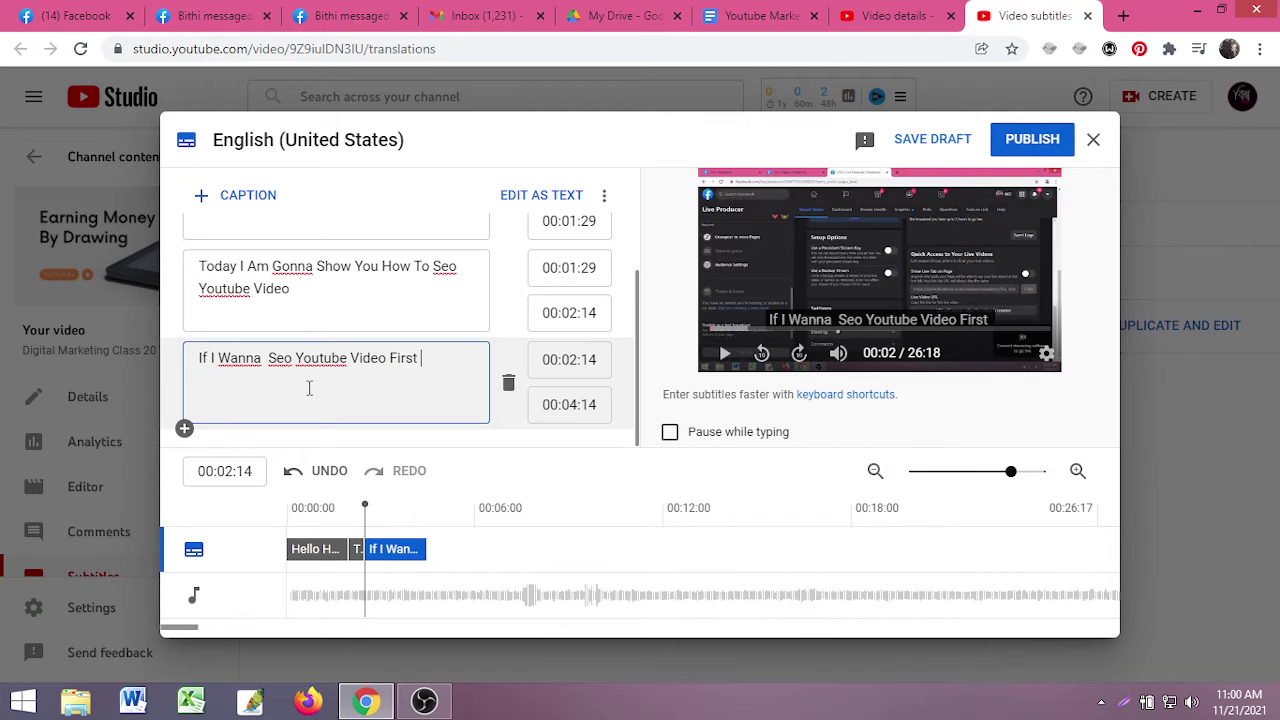
type("W")
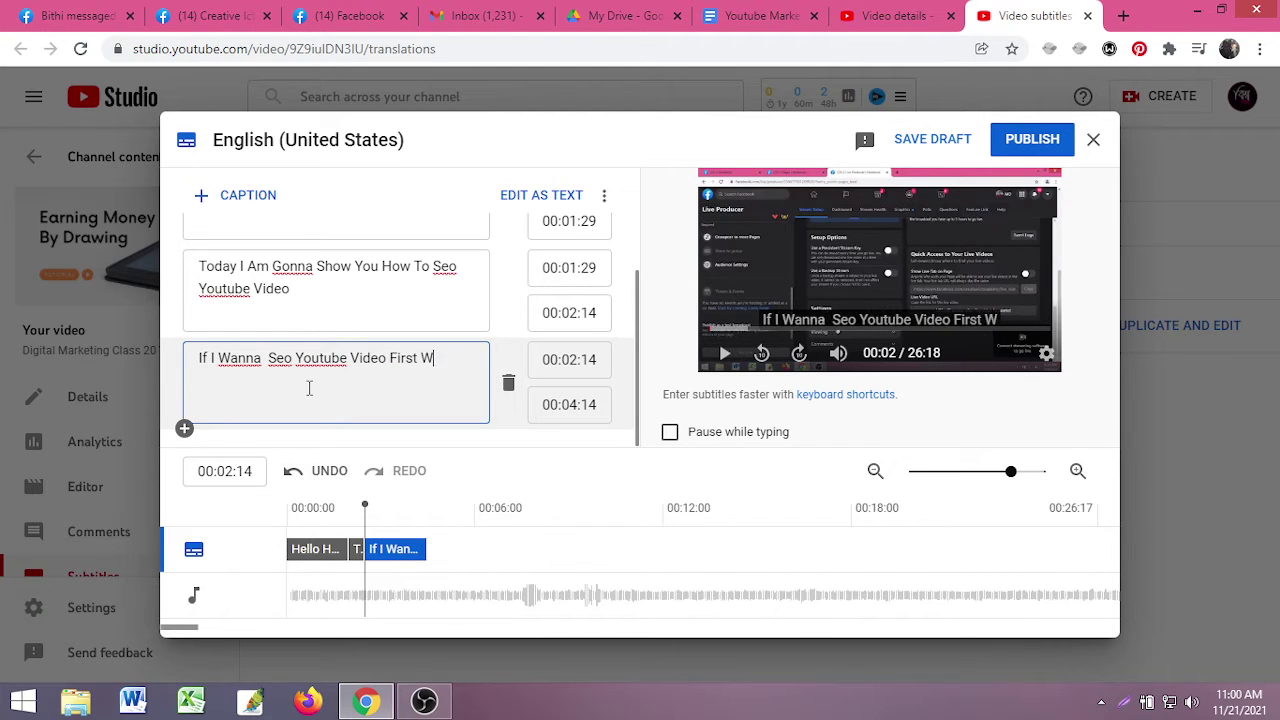
type("e HA")
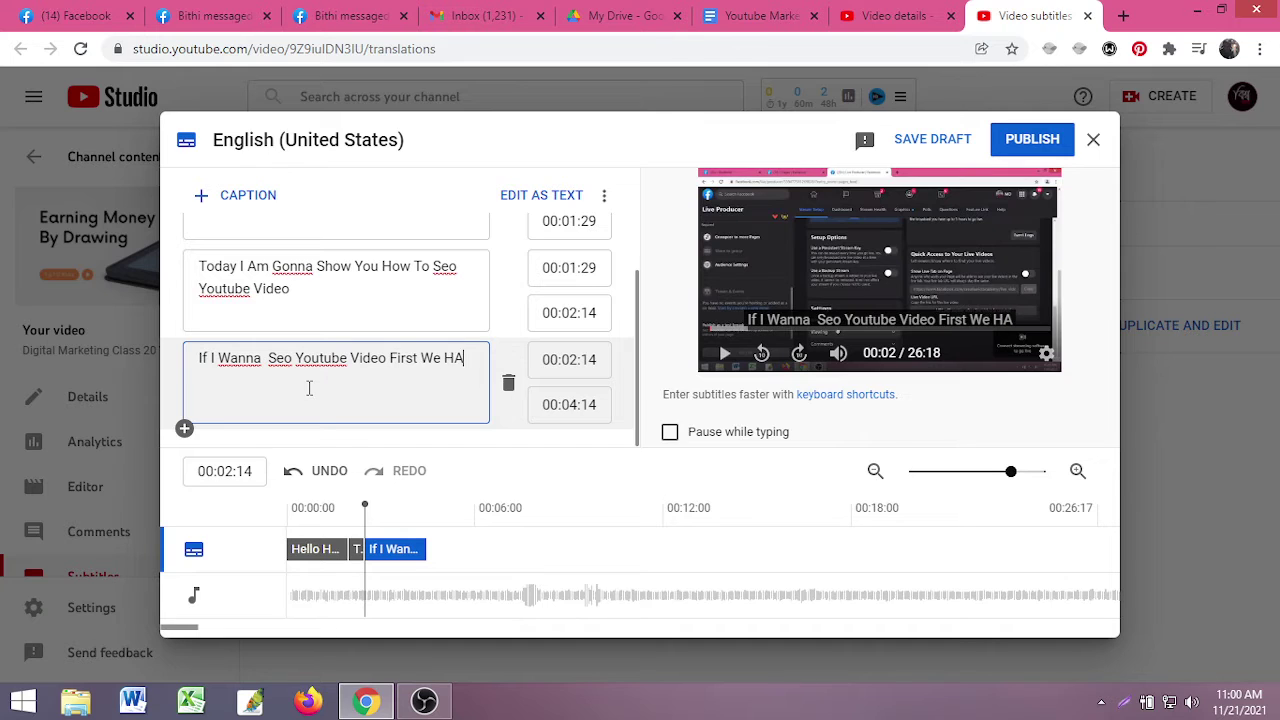
type("ve To ")
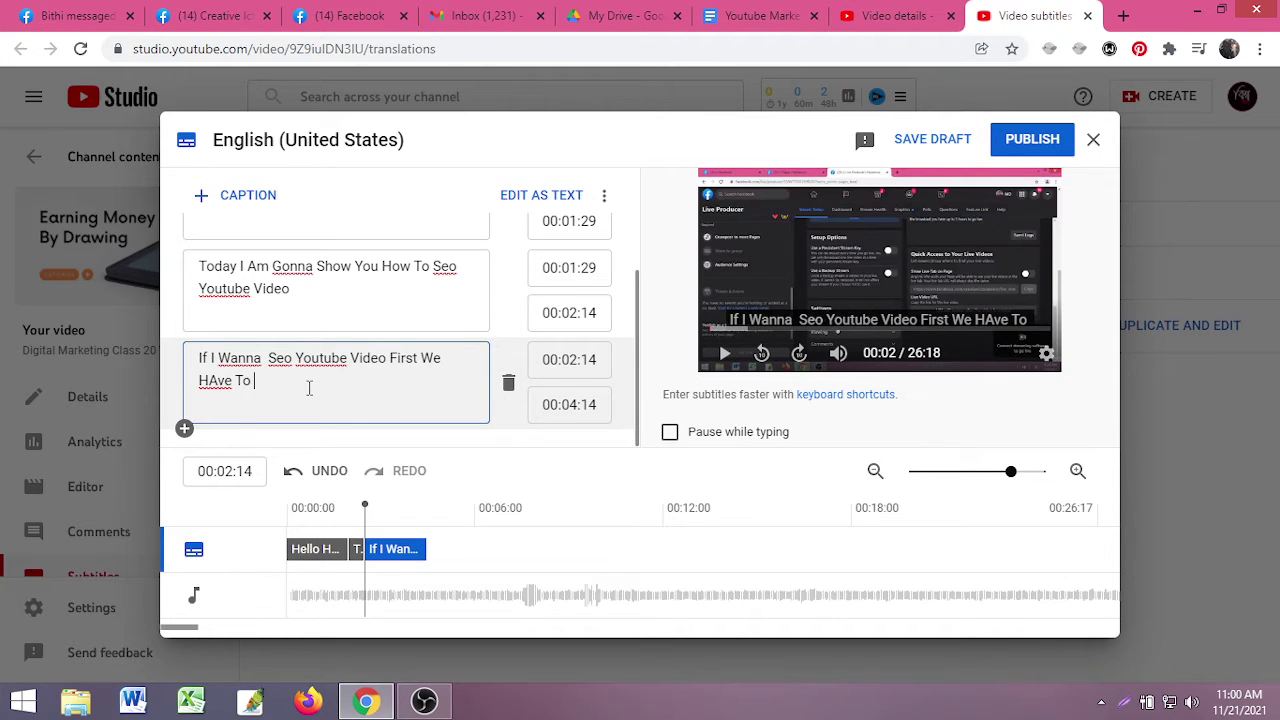
type("Add ")
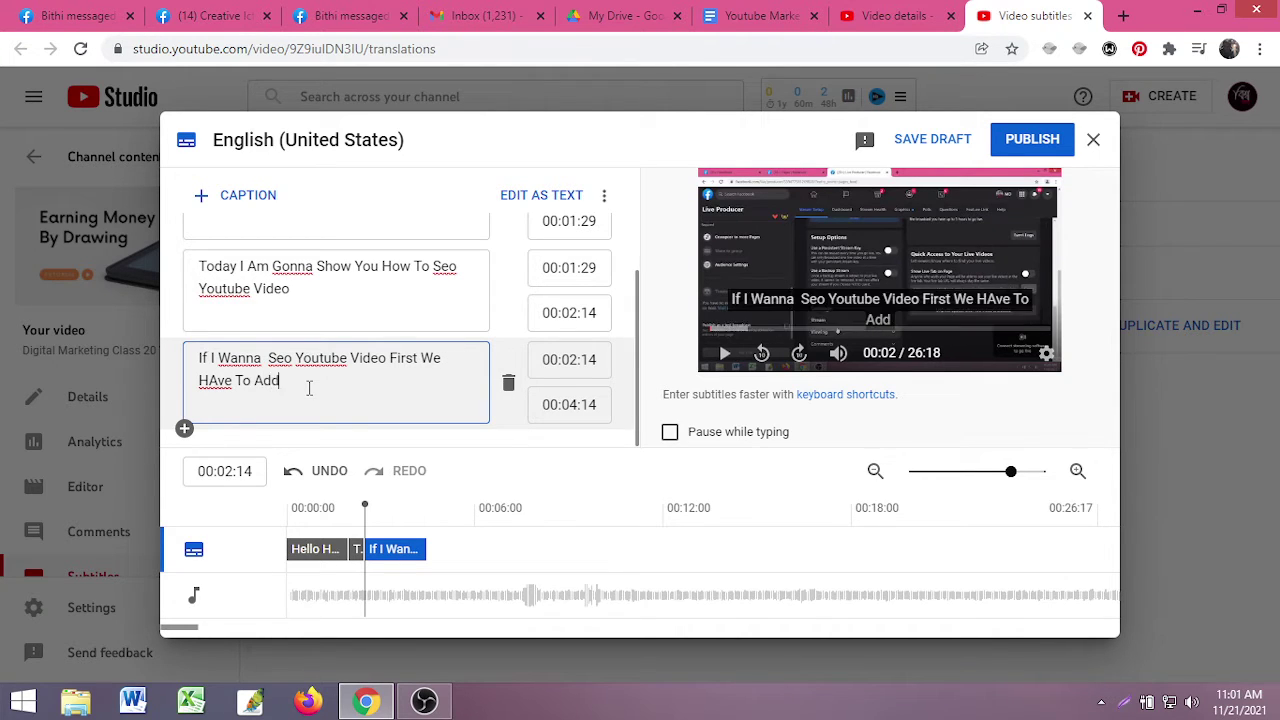
type("One")
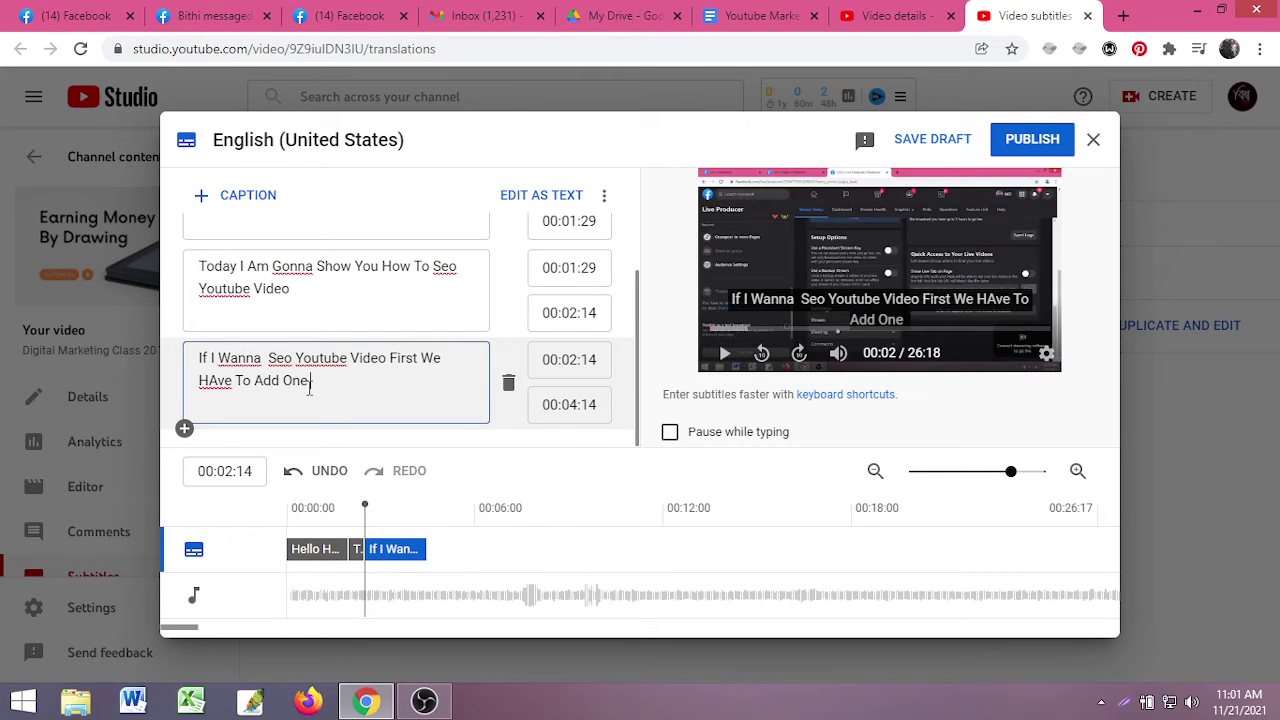
type(" Exte")
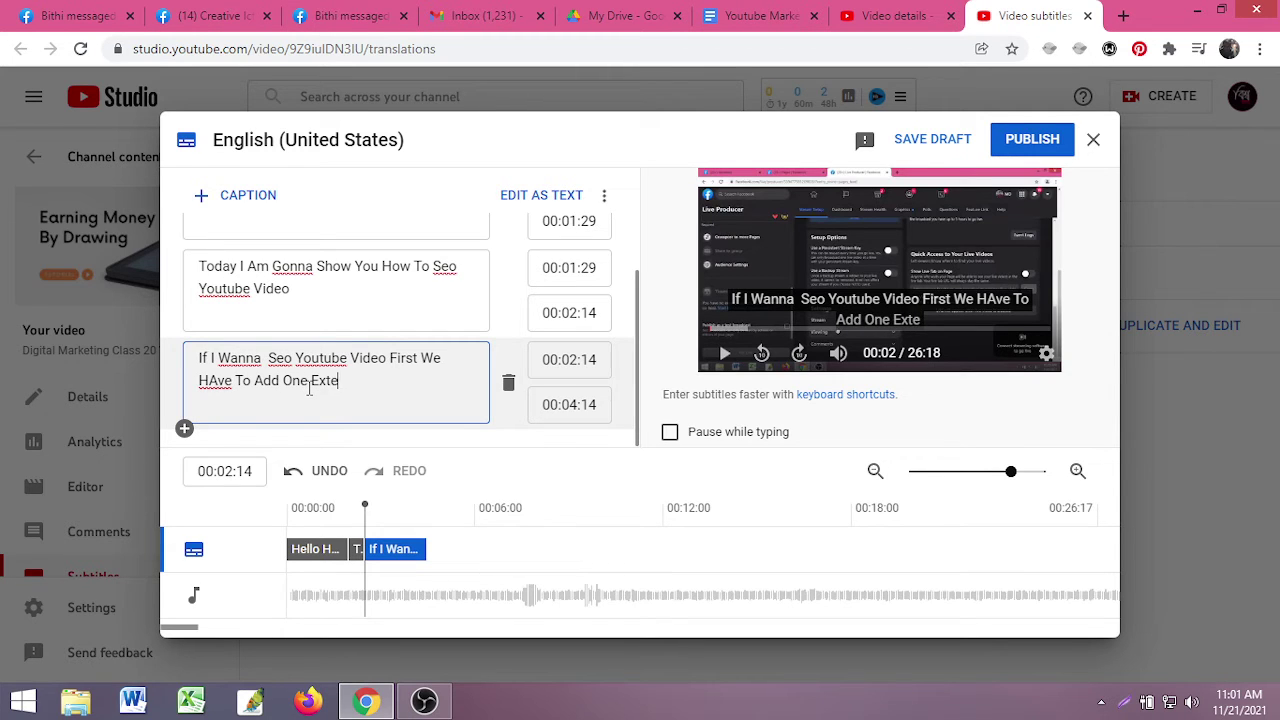
type("n")
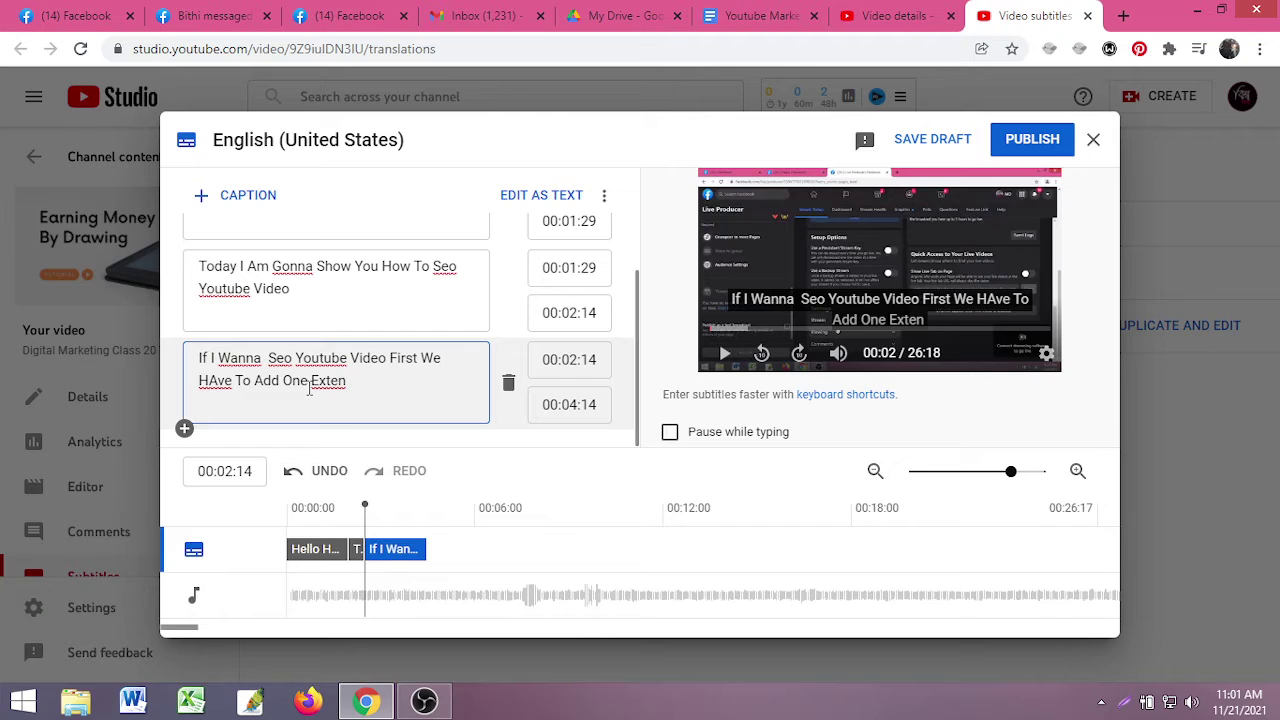
type("sion")
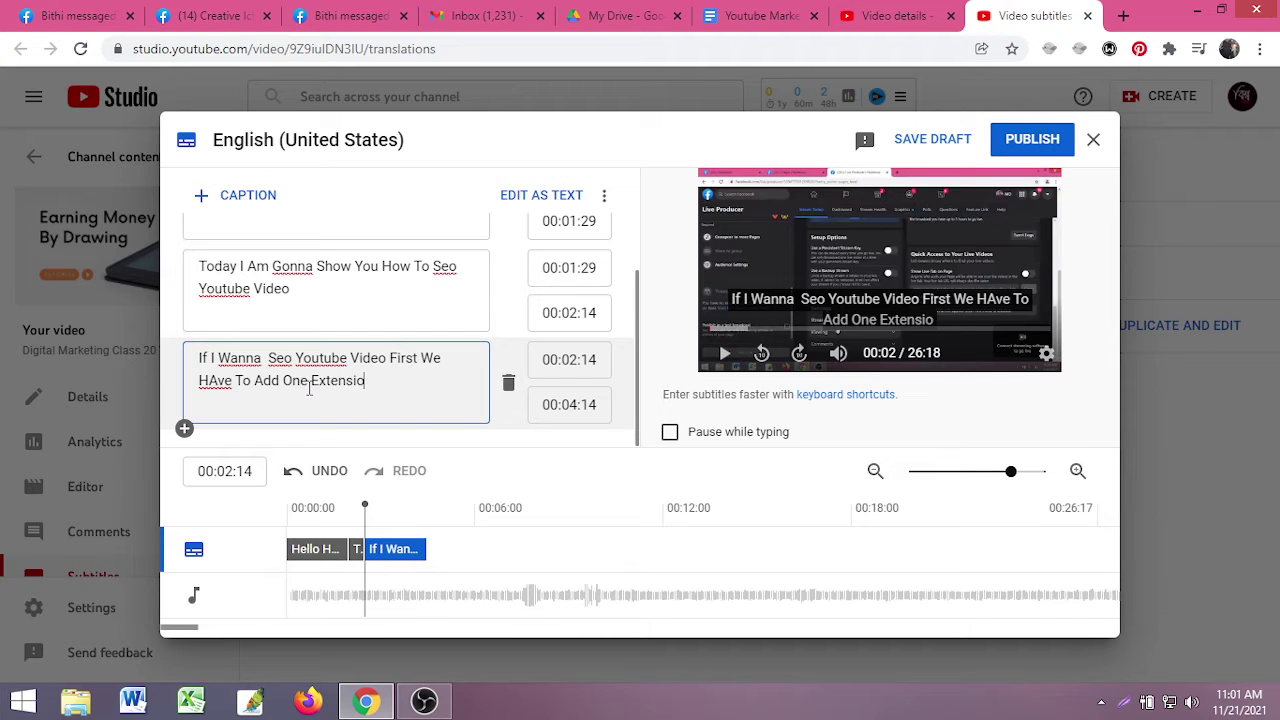
- Correct 'HAve' to 'Have', publish the English subtitles, and return to video details
left_click(218, 390)
key("BackSpace")
type("a")
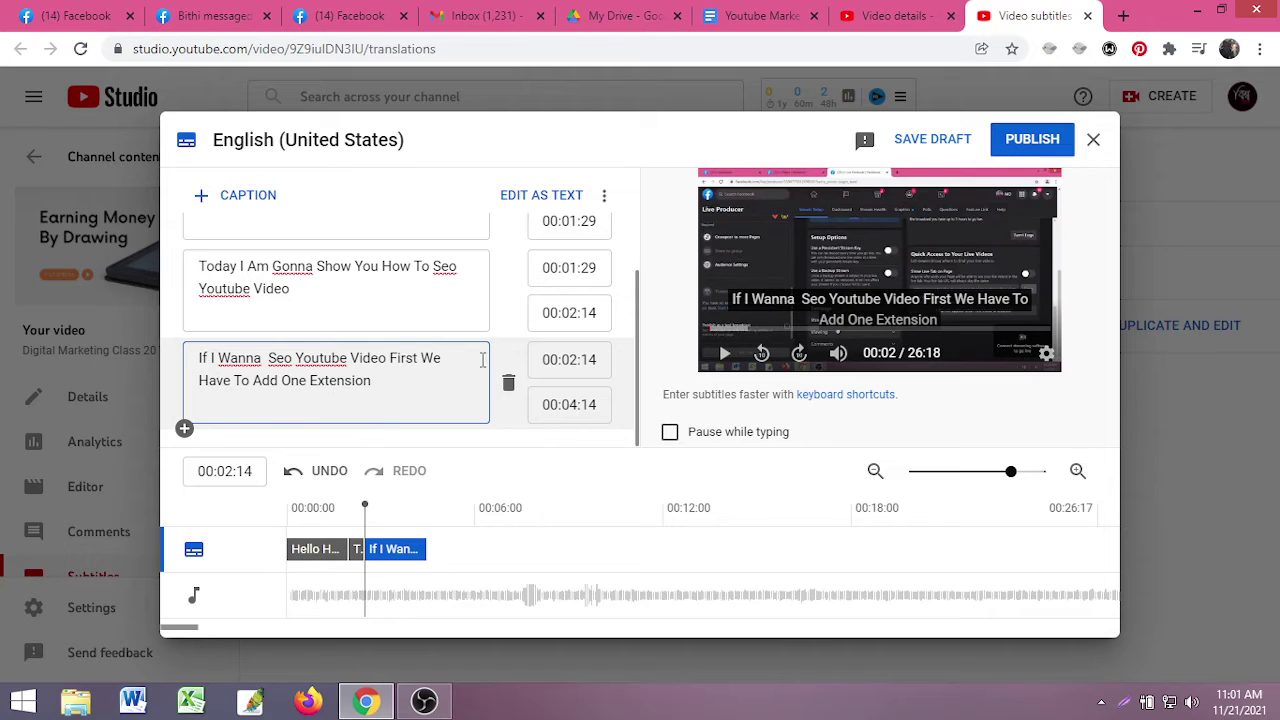
left_click(1049, 146)
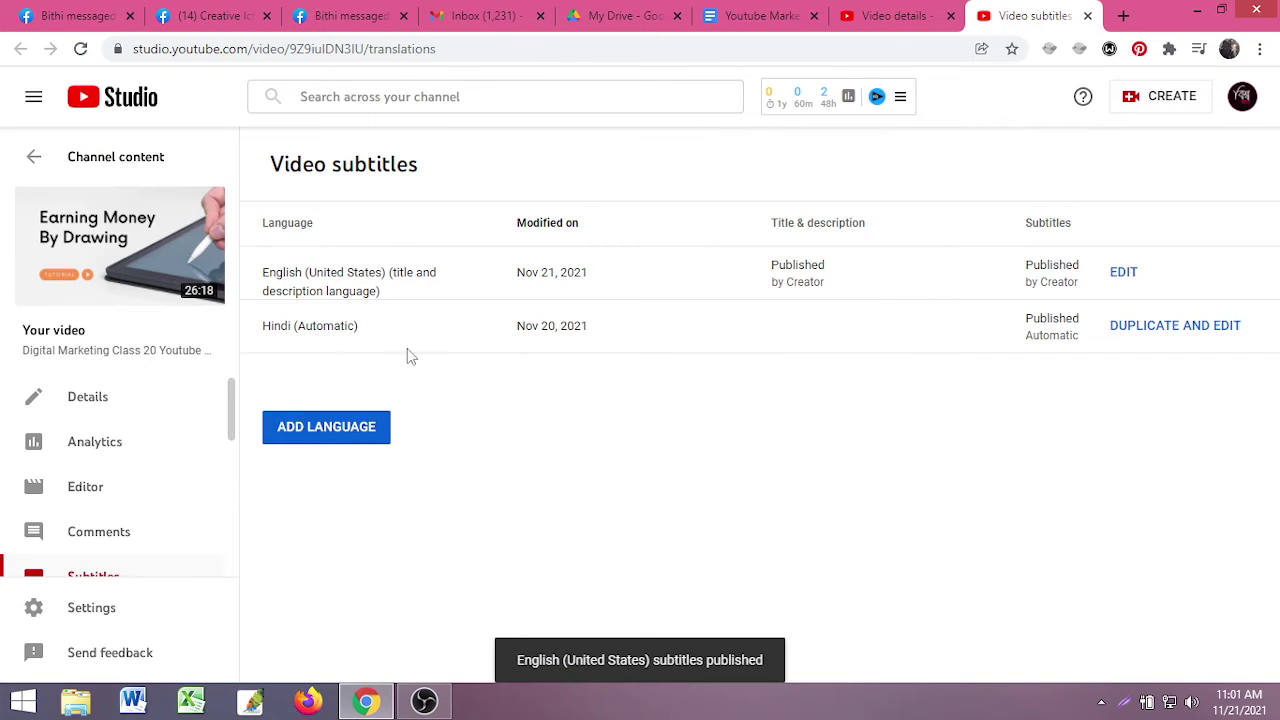
left_click(888, 12)
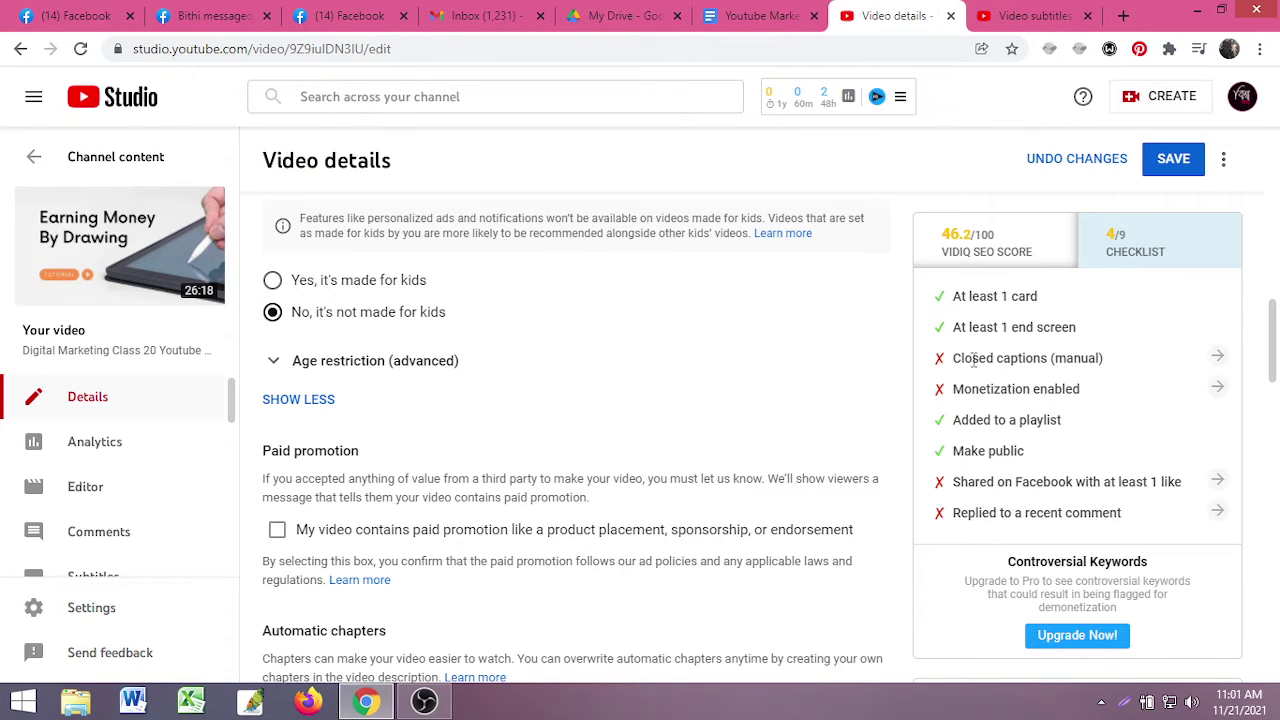
- Reload the video details page and scroll through it
left_click(80, 48)
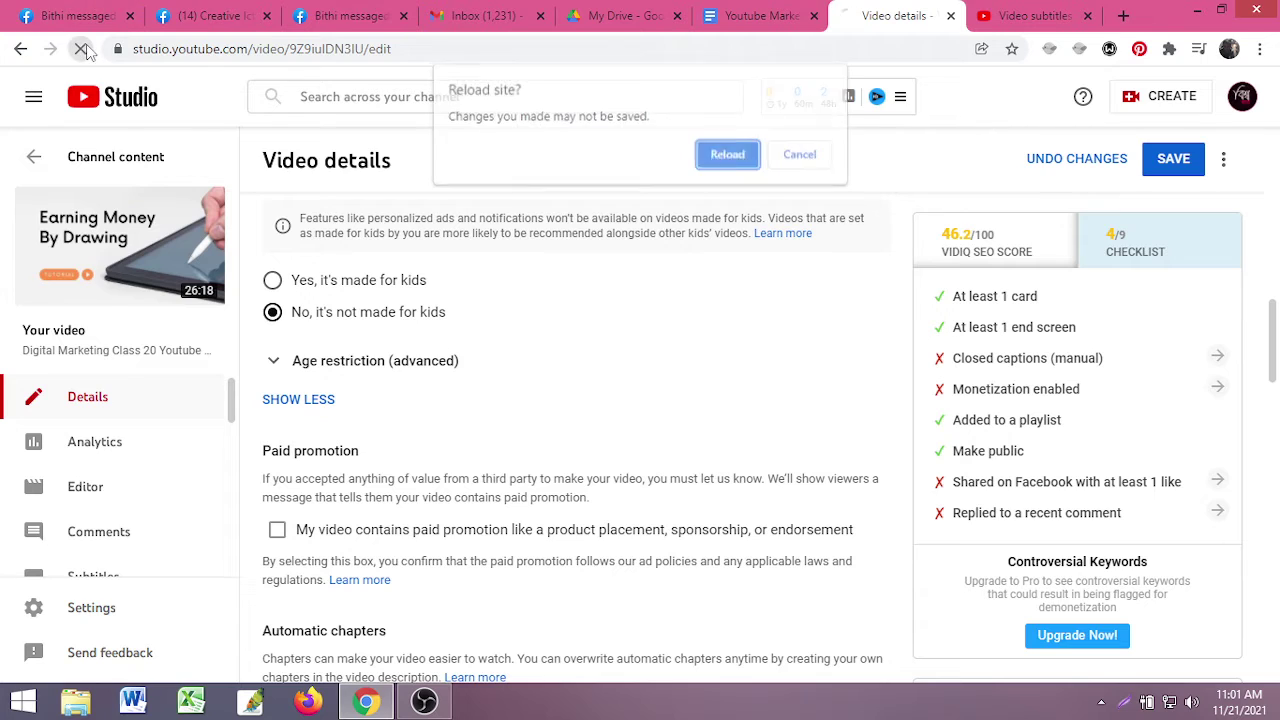
left_click(729, 155)
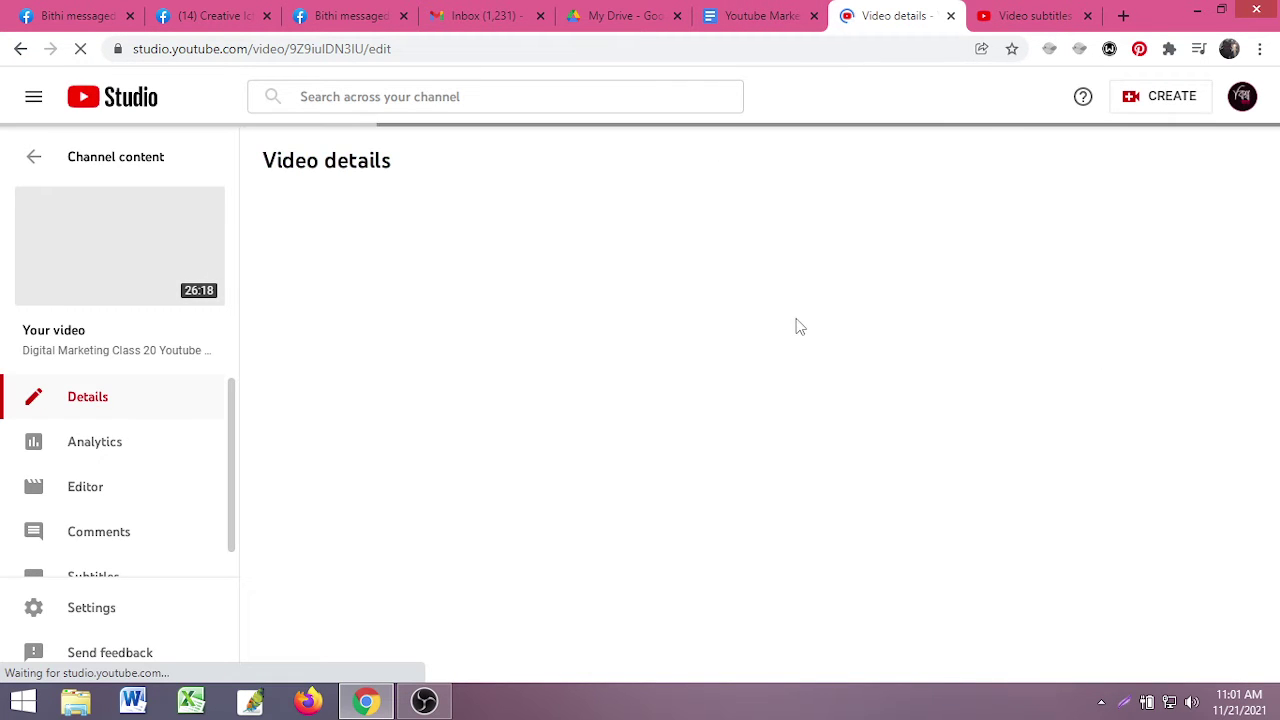
scroll(545, 425, "down", 1)
scroll(545, 425, "down", 6)
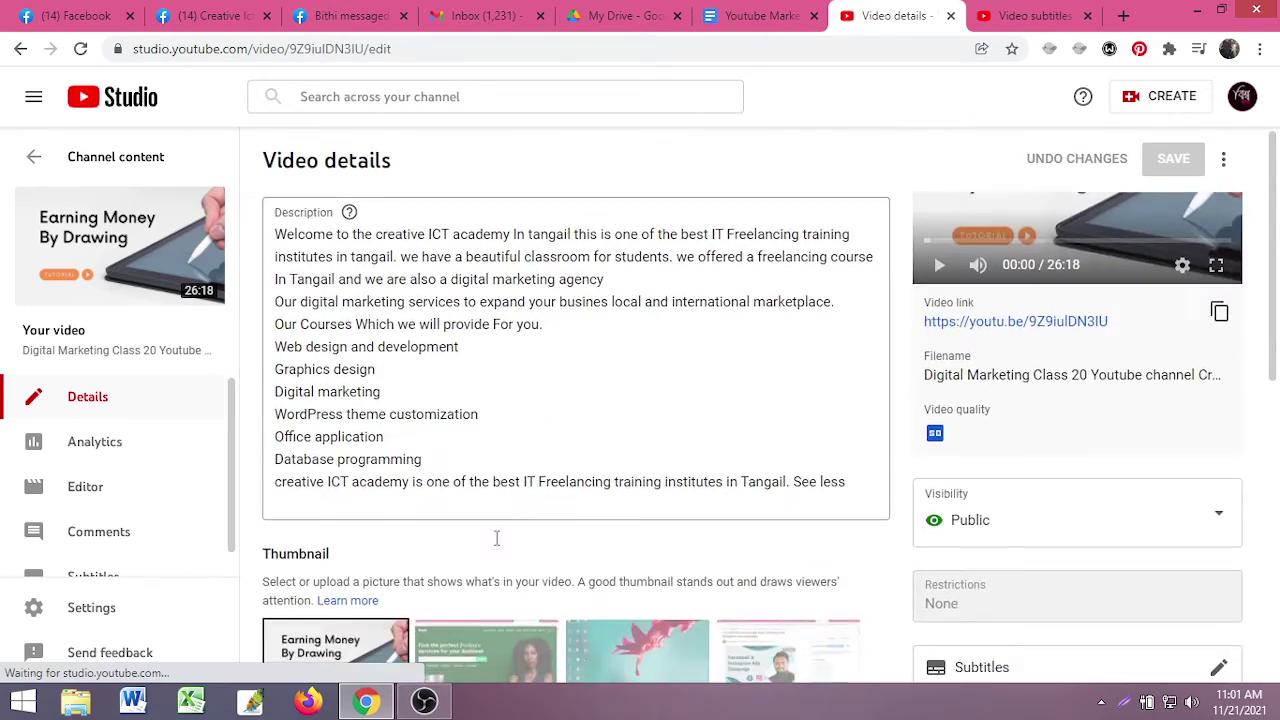
scroll(543, 508, "up", 7)
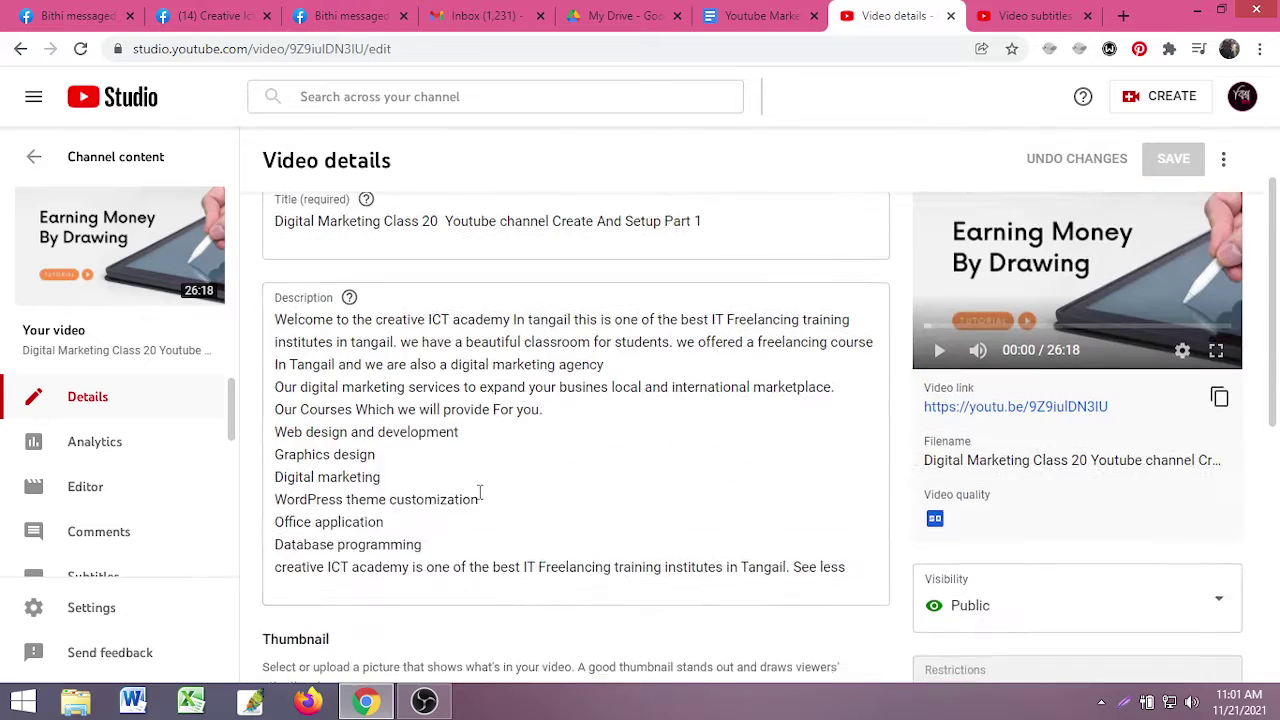
scroll(843, 463, "down", 7)
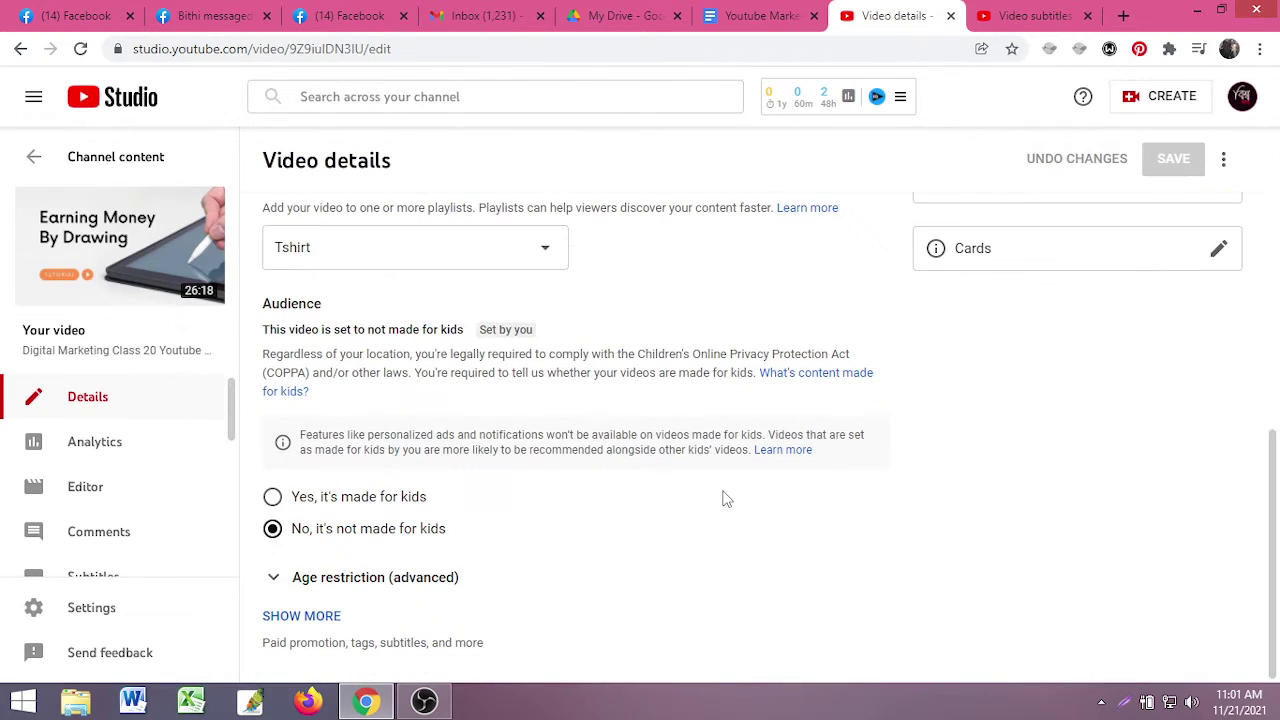
scroll(726, 499, "down", 7)
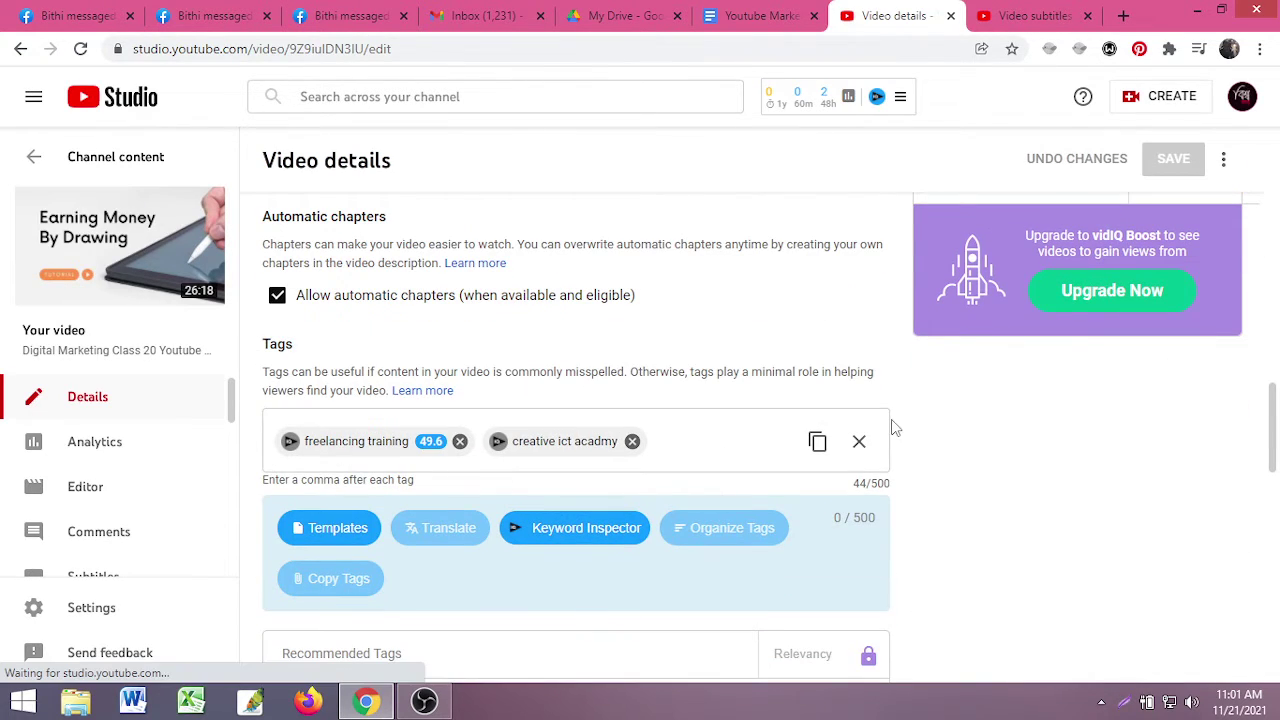
scroll(890, 440, "up", 5)
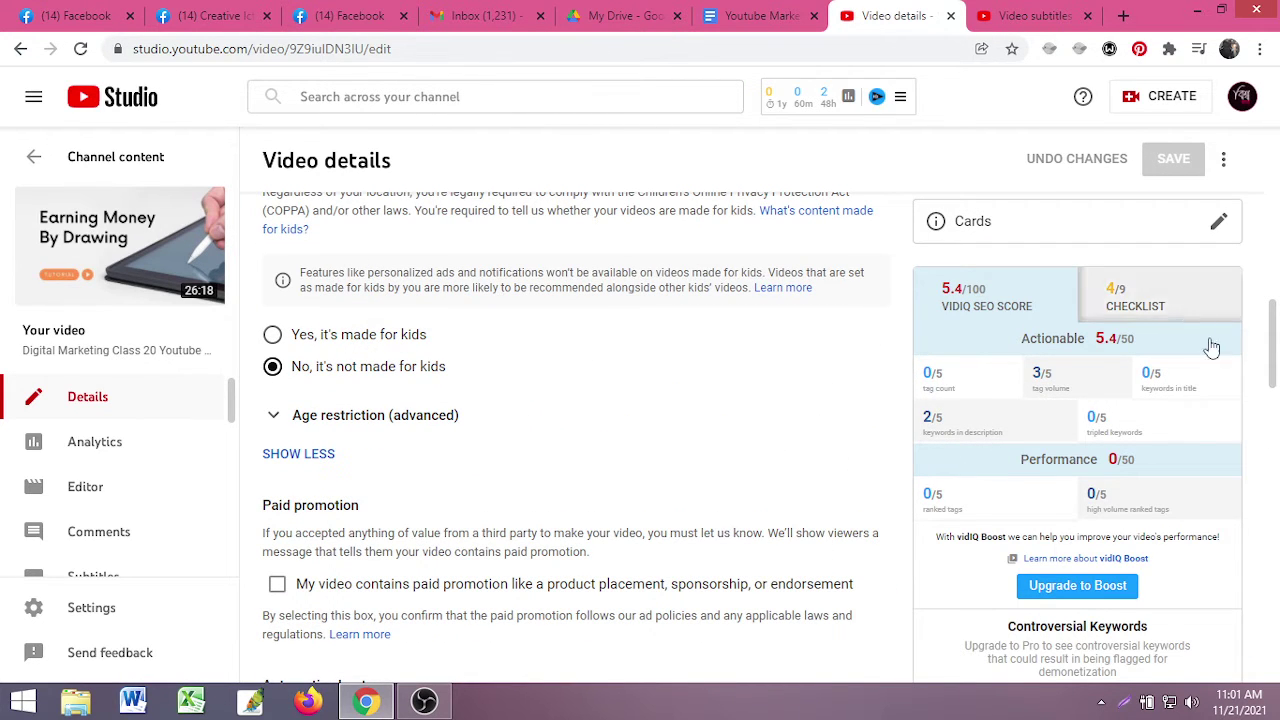
- Check the vidIQ checklist and SEO score, then remove the 'freelancing training' tag
left_click(1030, 15)
left_click(897, 14)
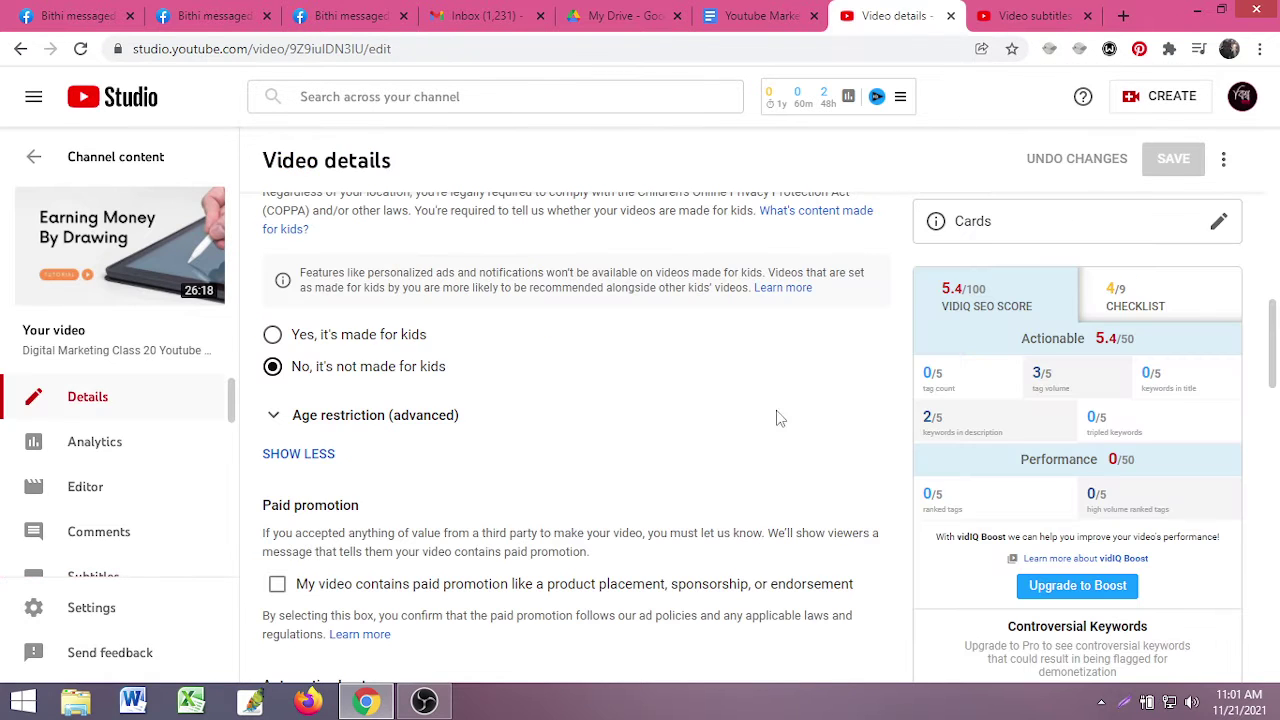
scroll(720, 486, "down", 6)
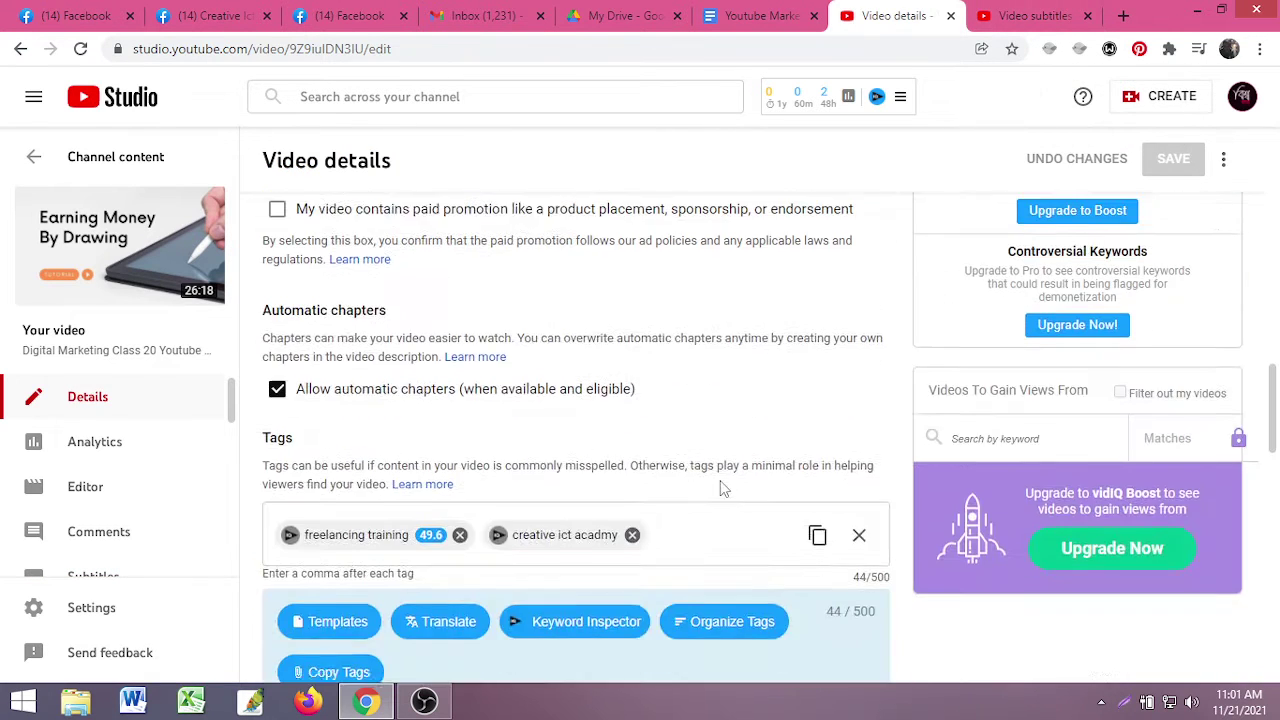
scroll(723, 487, "down", 1)
scroll(720, 483, "up", 3)
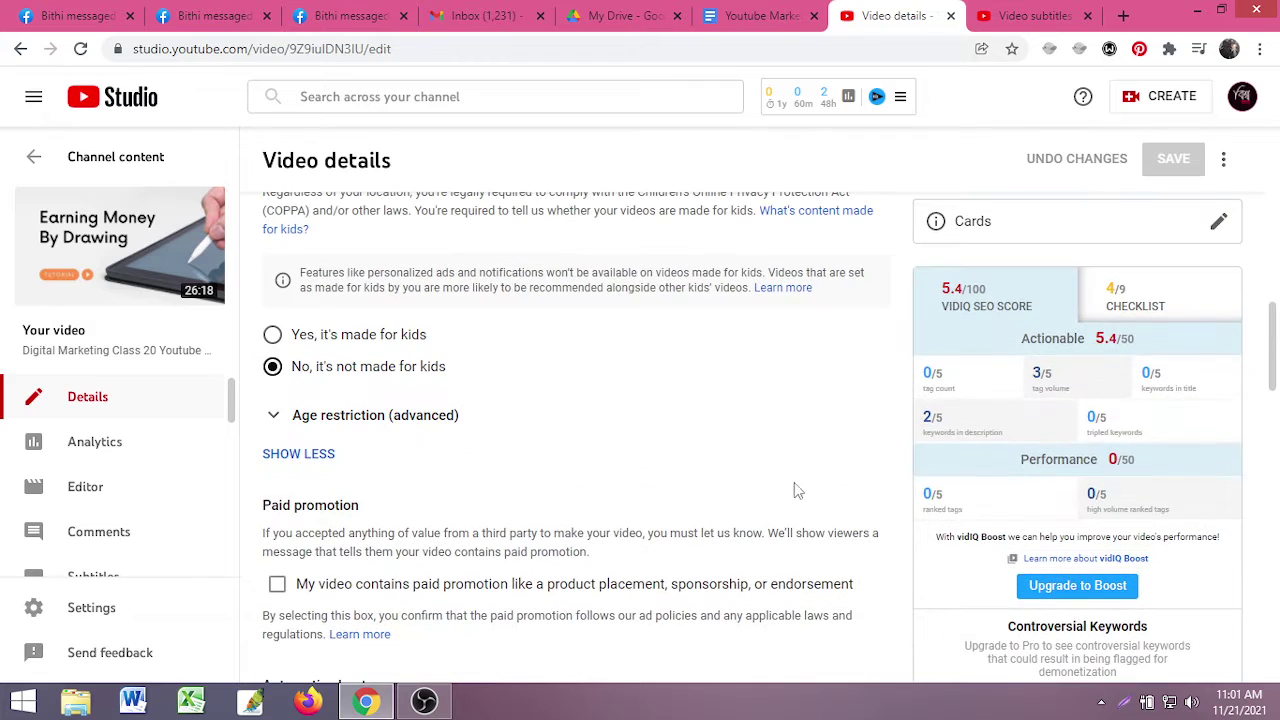
left_click(1135, 303)
left_click(990, 298)
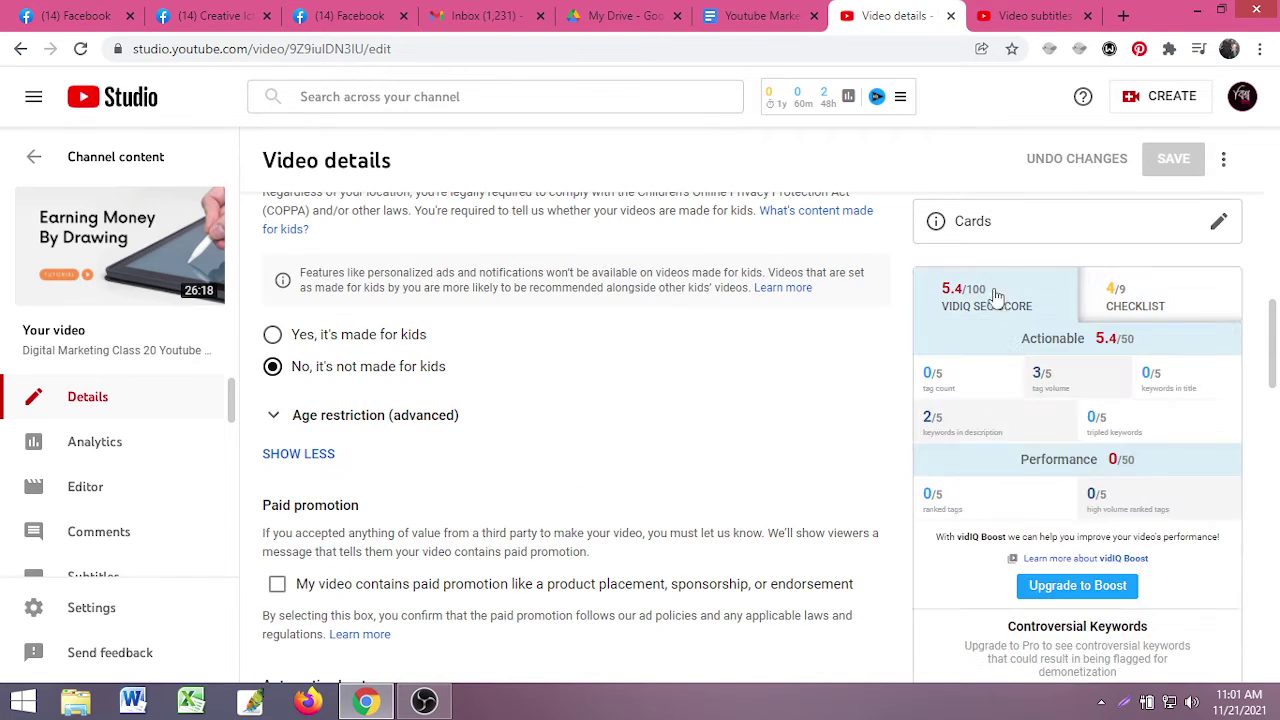
scroll(352, 452, "down", 6)
scroll(352, 452, "down", 3)
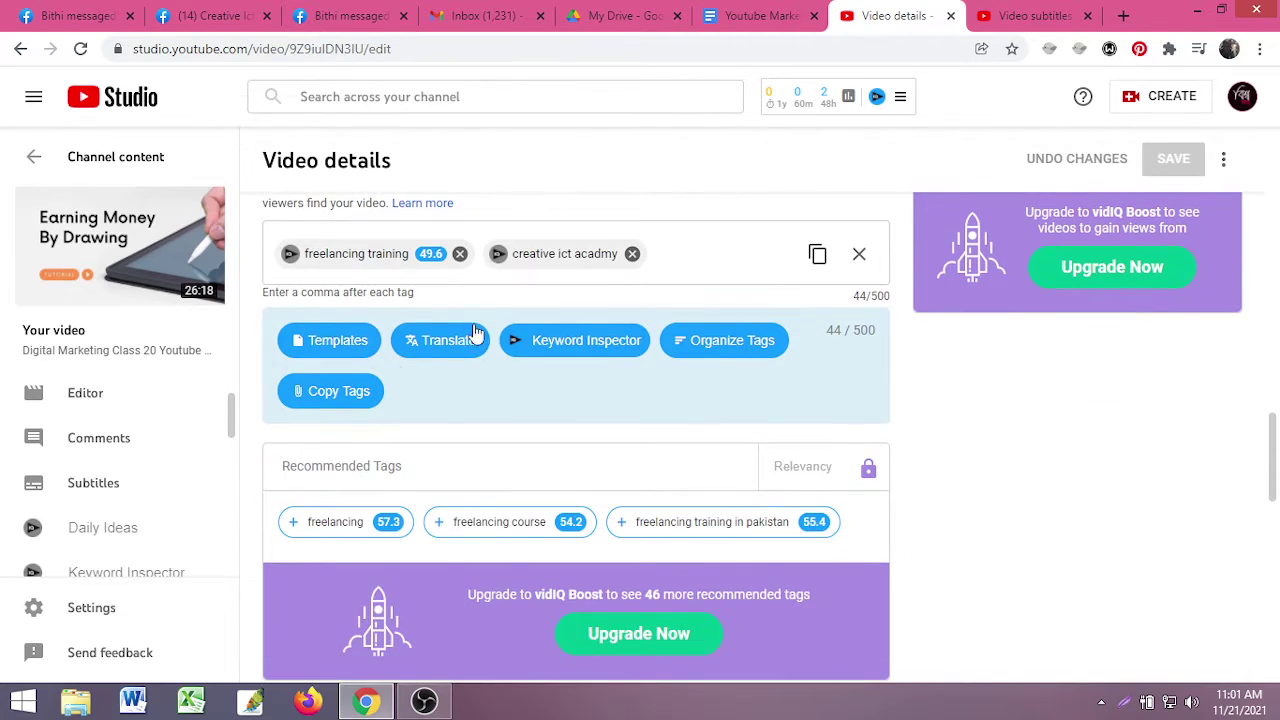
left_click(460, 253)
- Remove the 'creative ict acadmy' tag and add 'digital marketing' as a tag
left_click(424, 254)
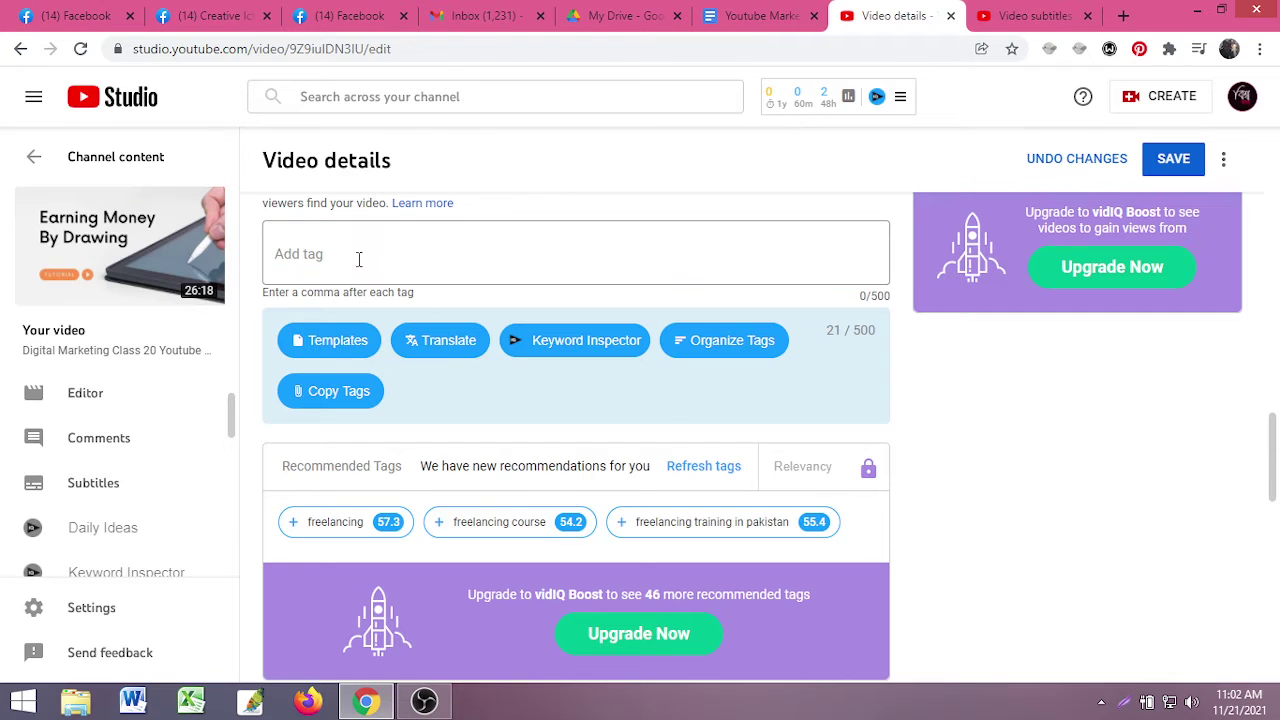
type("freela")
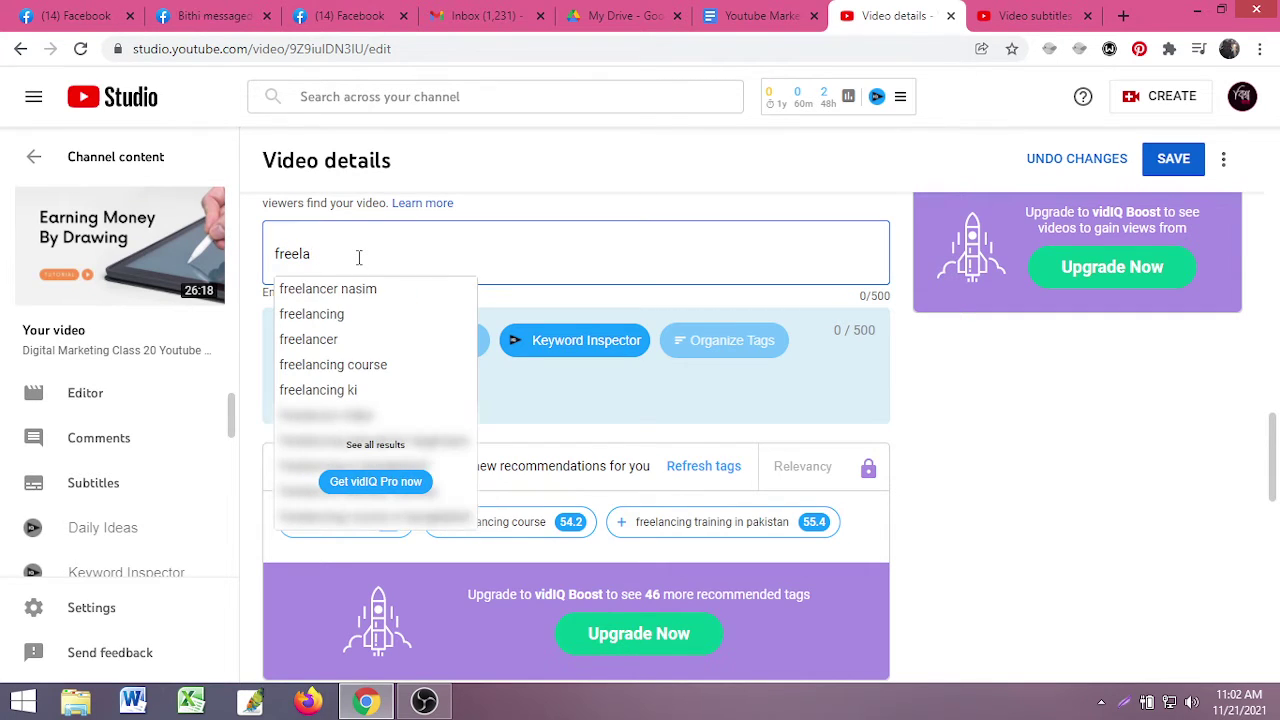
key("BackSpace")
key("BackSpace")
key("BackSpace")
type("digita")
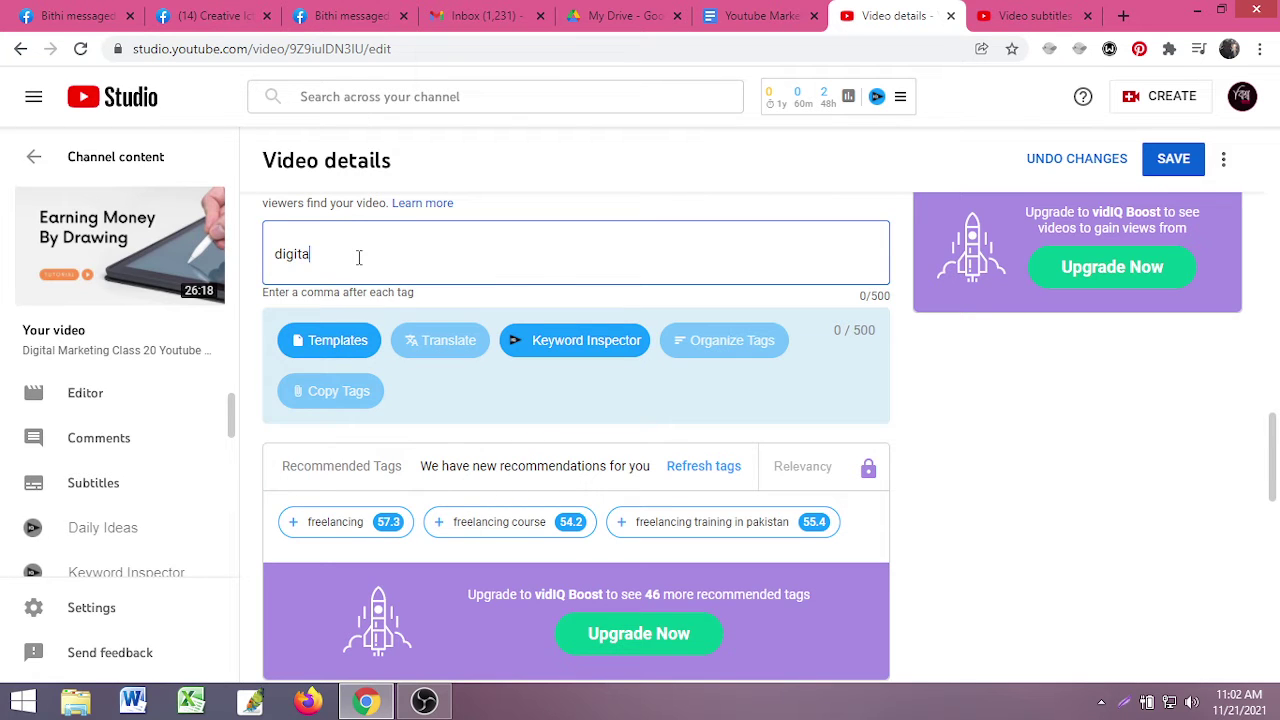
type("l marketing")
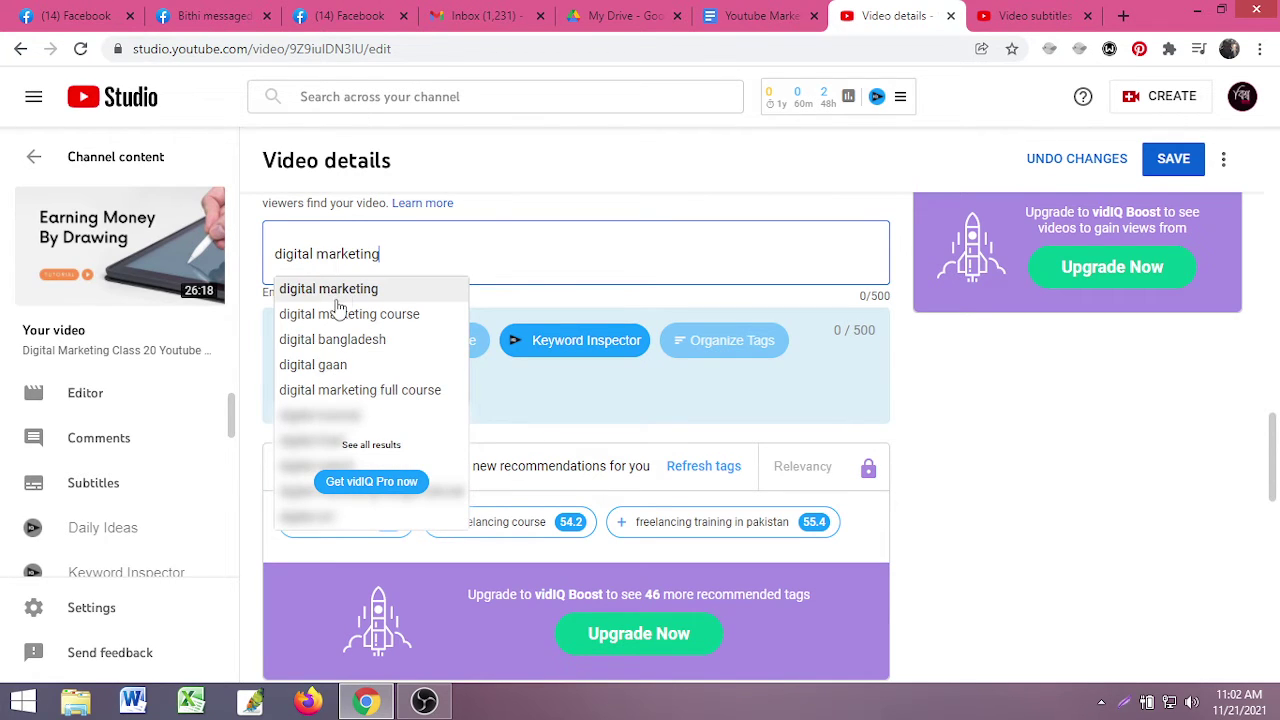
left_click(337, 292)
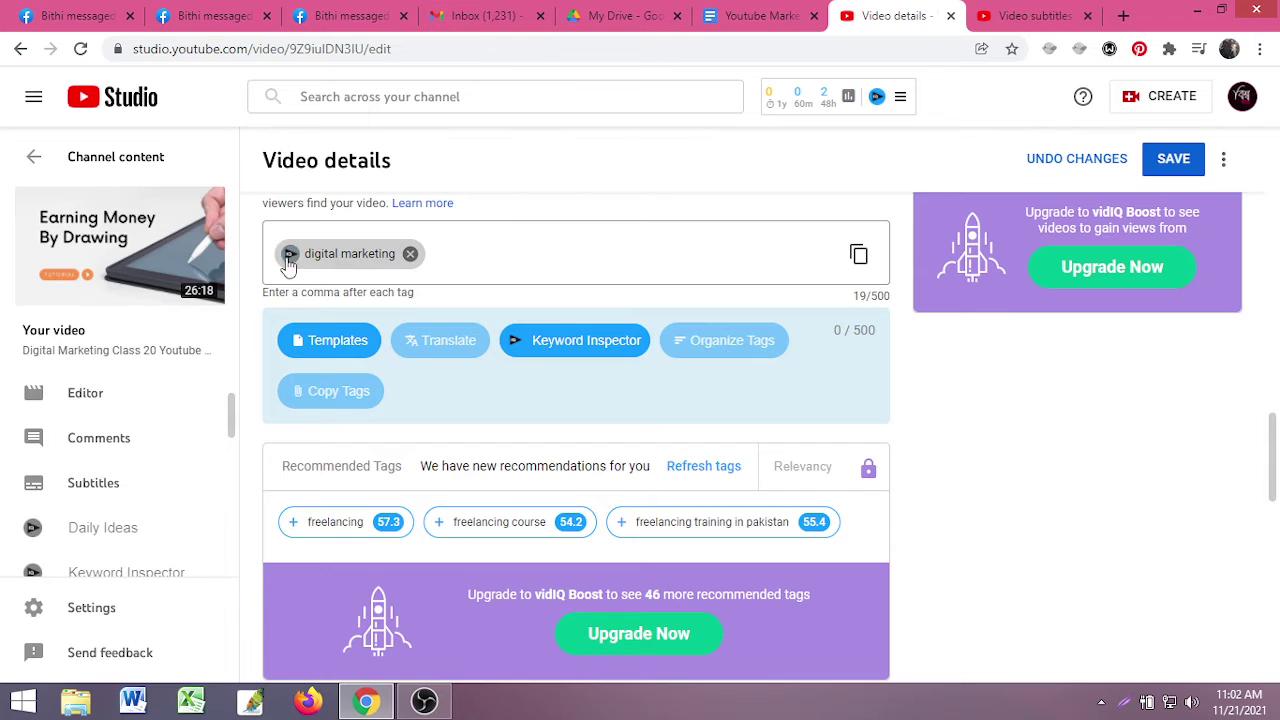
- Add 'what is digital marketing', 'digital marketing course' and 'digital marketing tutorial for beginners' tags
left_click(360, 255)
scroll(526, 415, "down", 3)
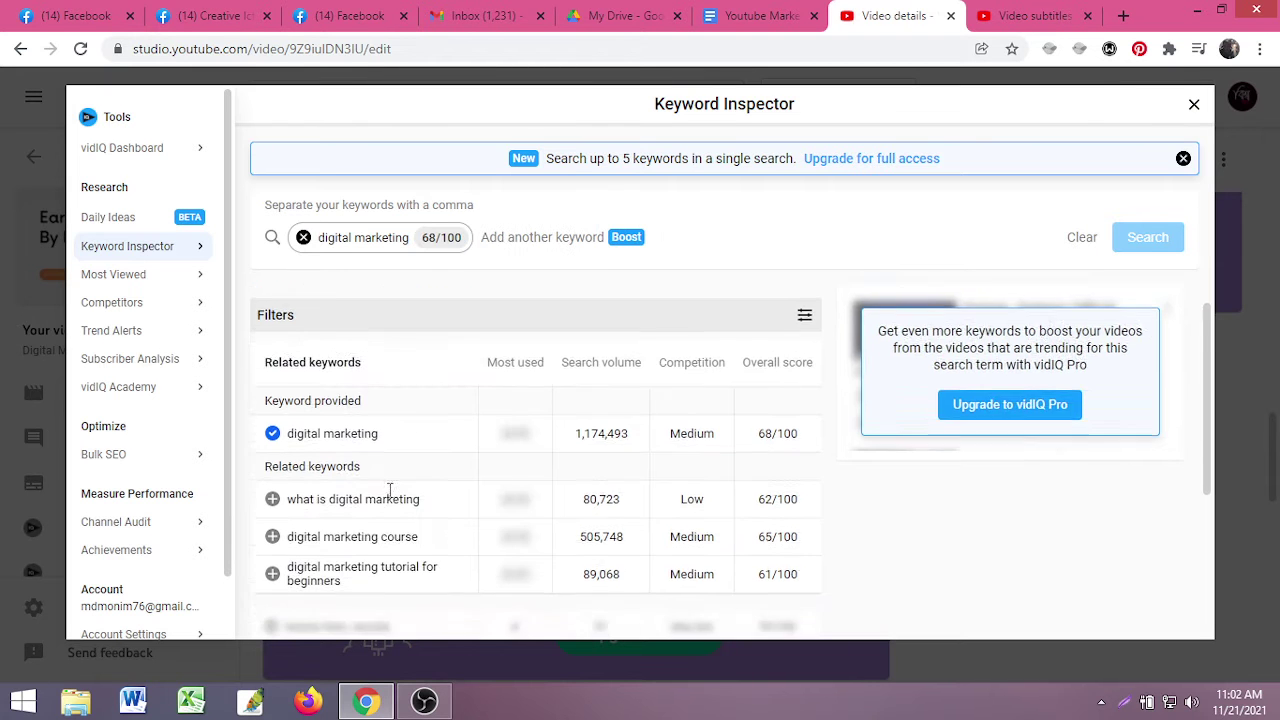
left_click(273, 340)
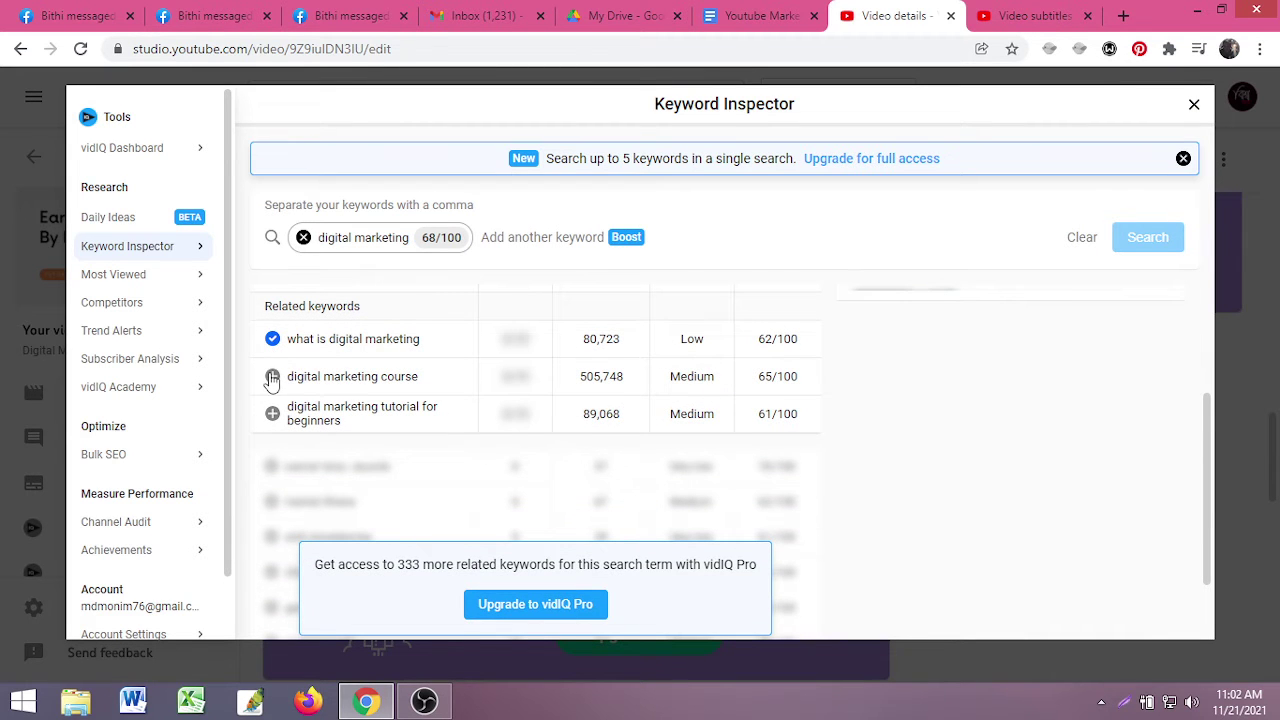
left_click(272, 377)
left_click(272, 413)
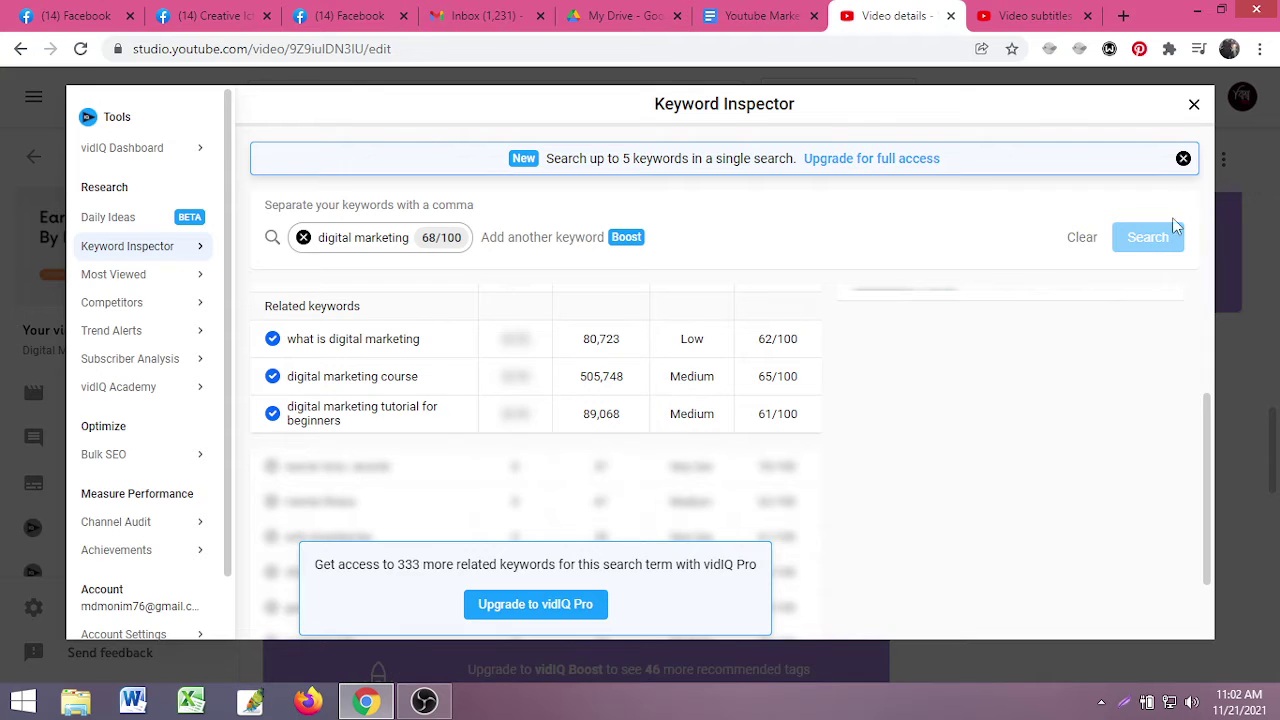
left_click(1193, 105)
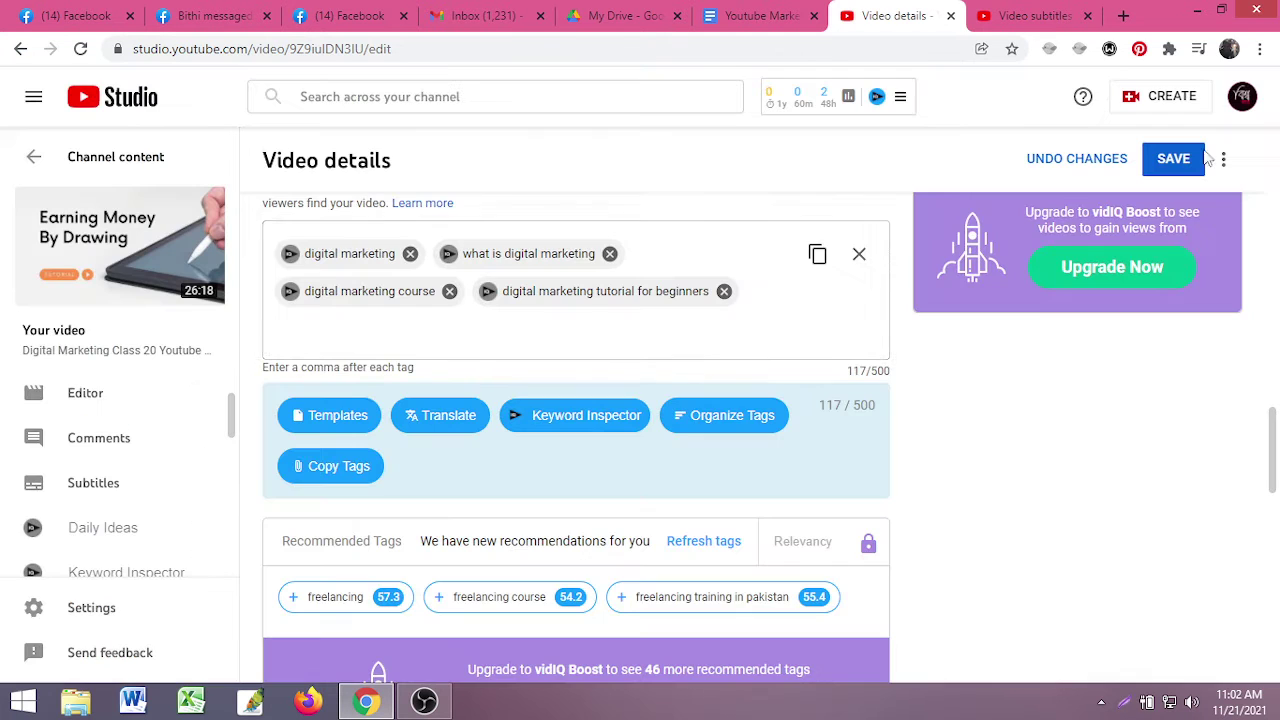
- Add 'freelancing' plus 'how to start freelancing', 'freelancing tips' and 'make money freelancing' tags
left_click(379, 327)
type("Fre")
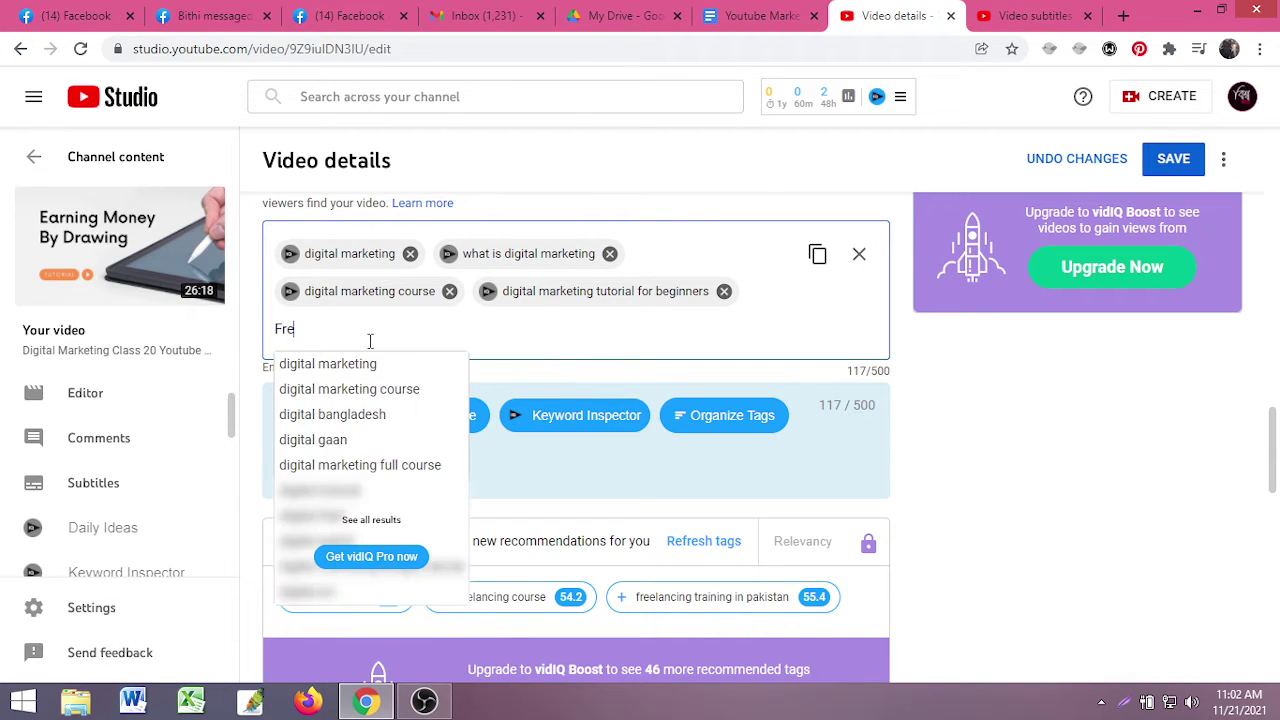
type("ela")
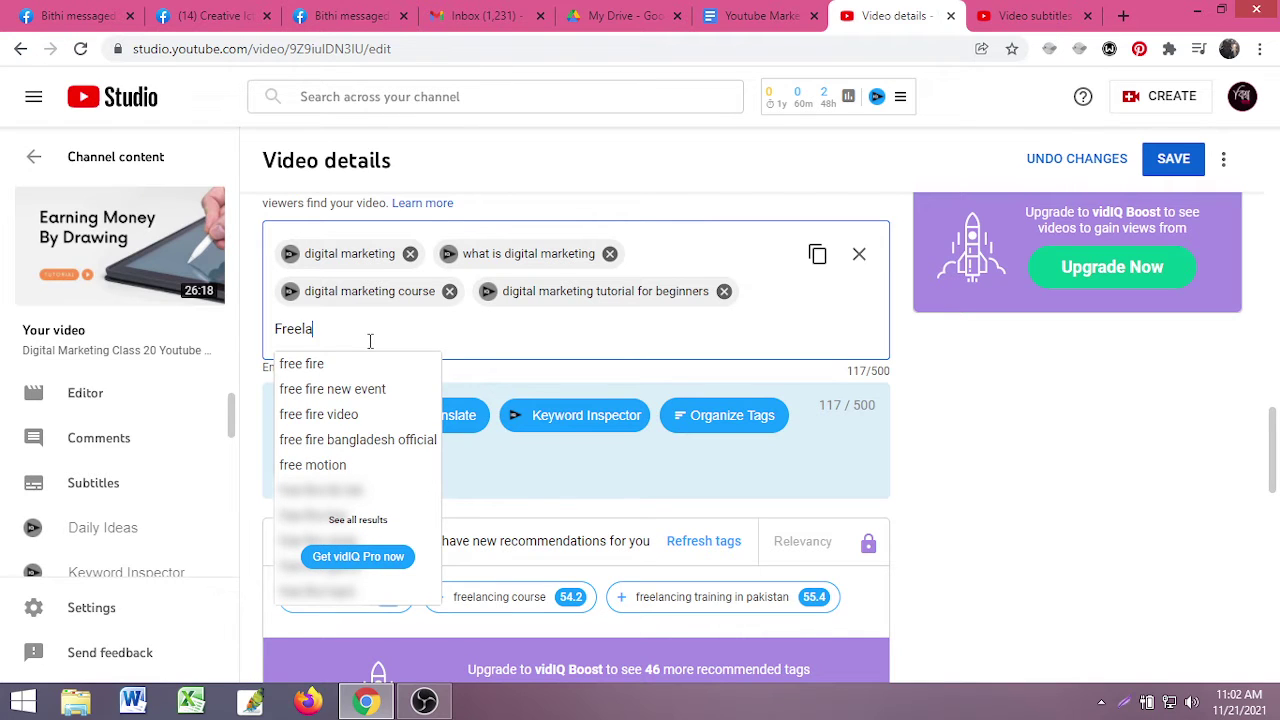
type("ncing")
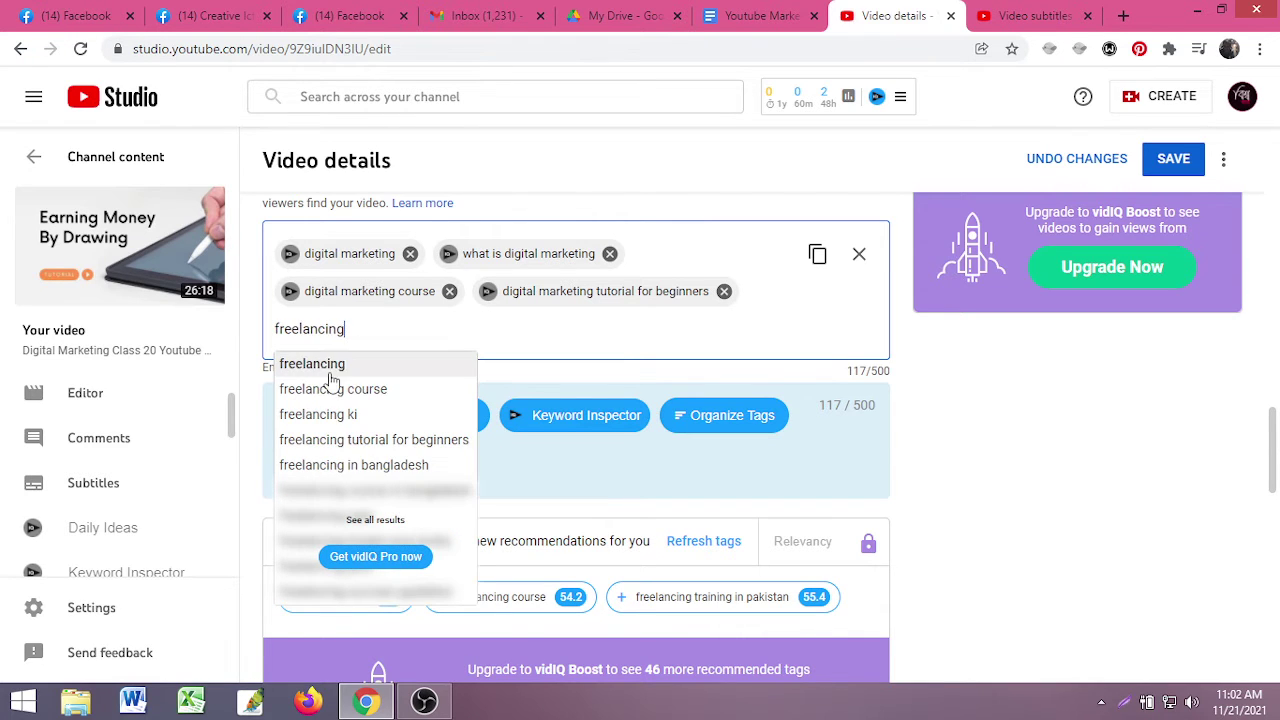
left_click(305, 363)
left_click(291, 331)
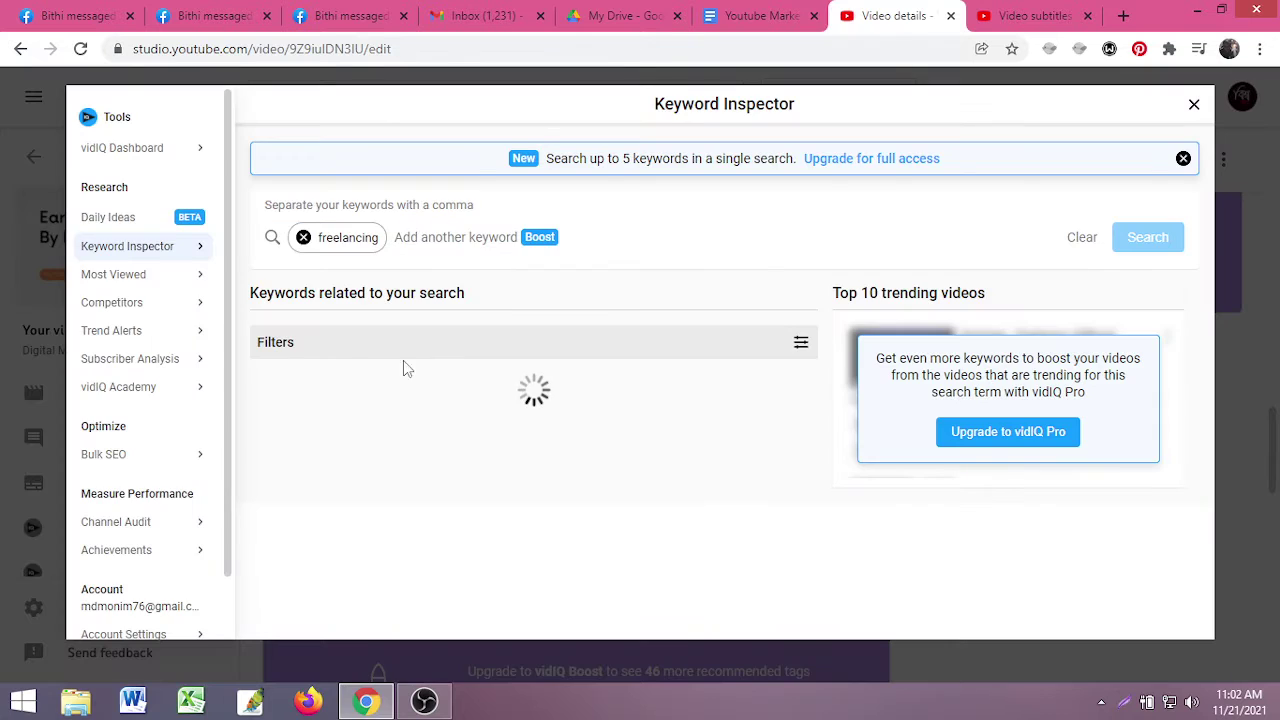
scroll(357, 478, "down", 1)
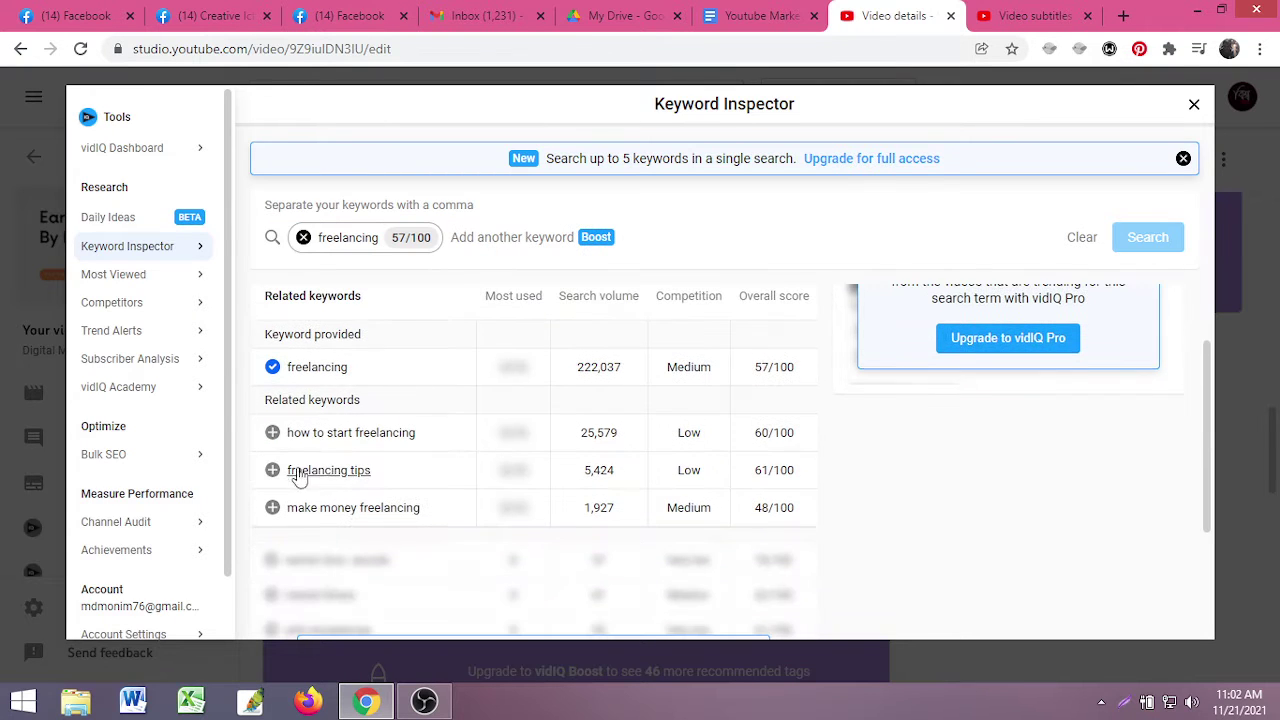
left_click(272, 432)
left_click(273, 471)
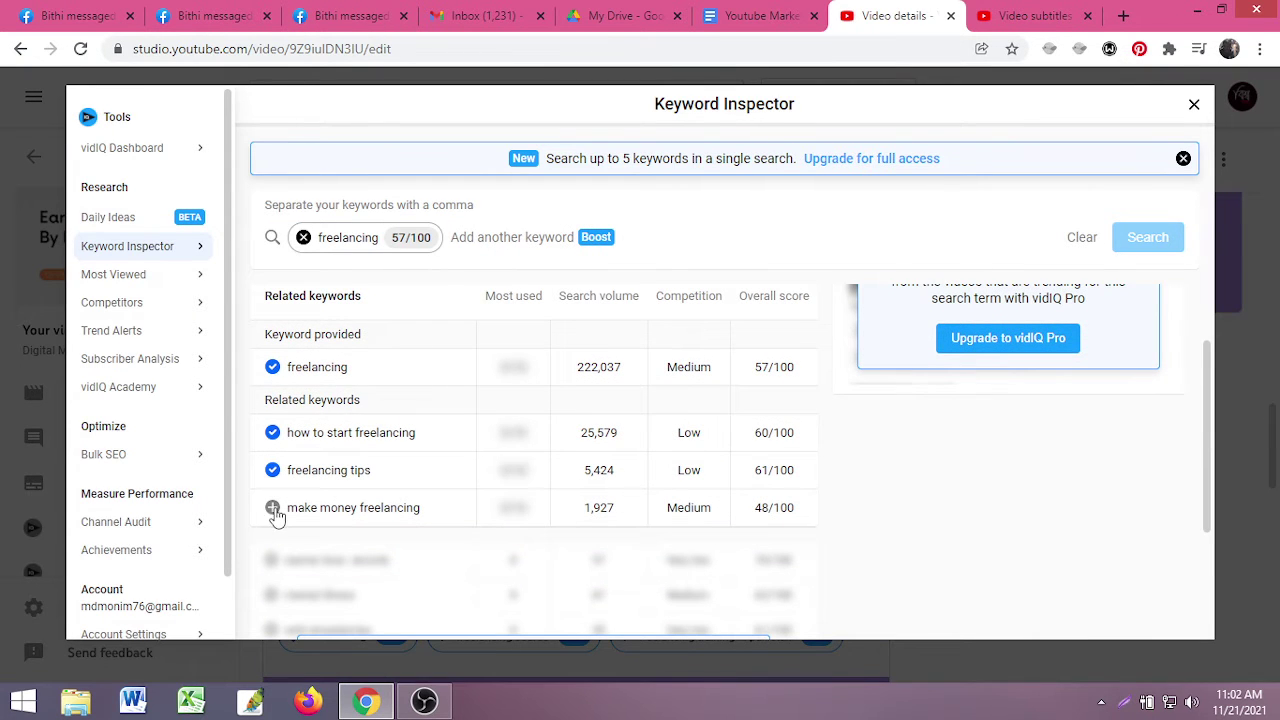
left_click(273, 508)
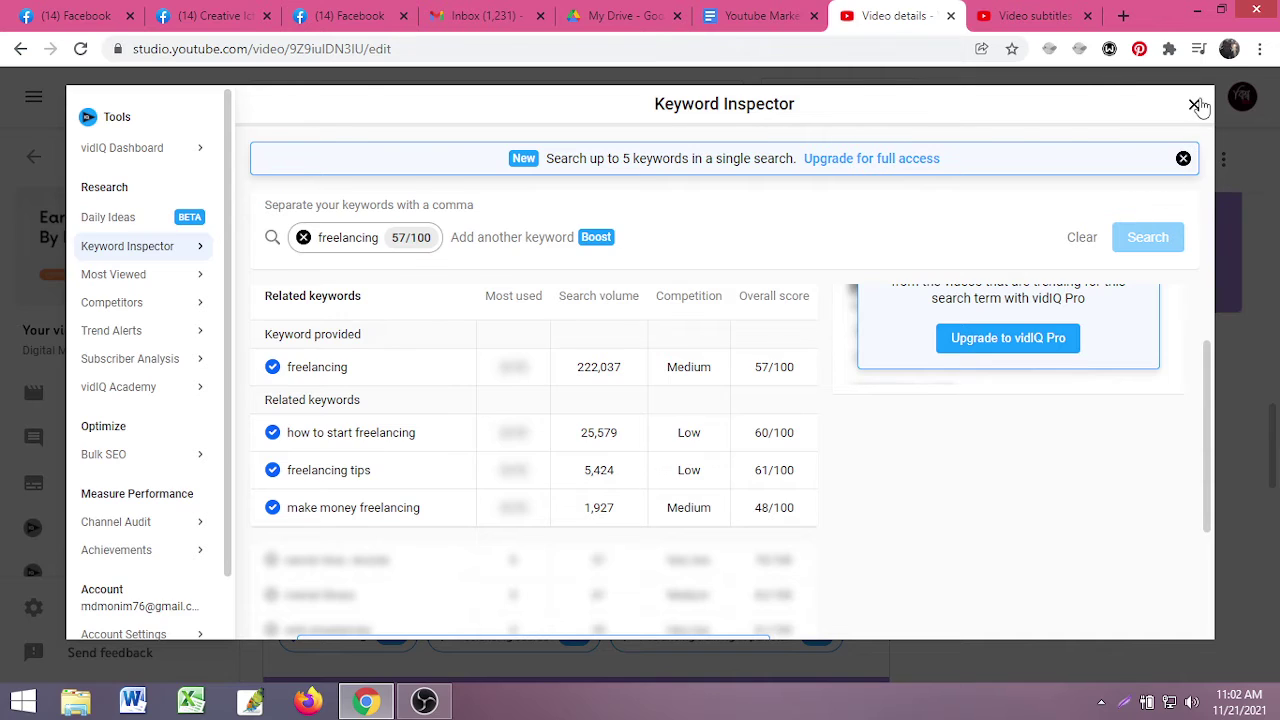
left_click(1194, 104)
scroll(600, 480, "up", 10)
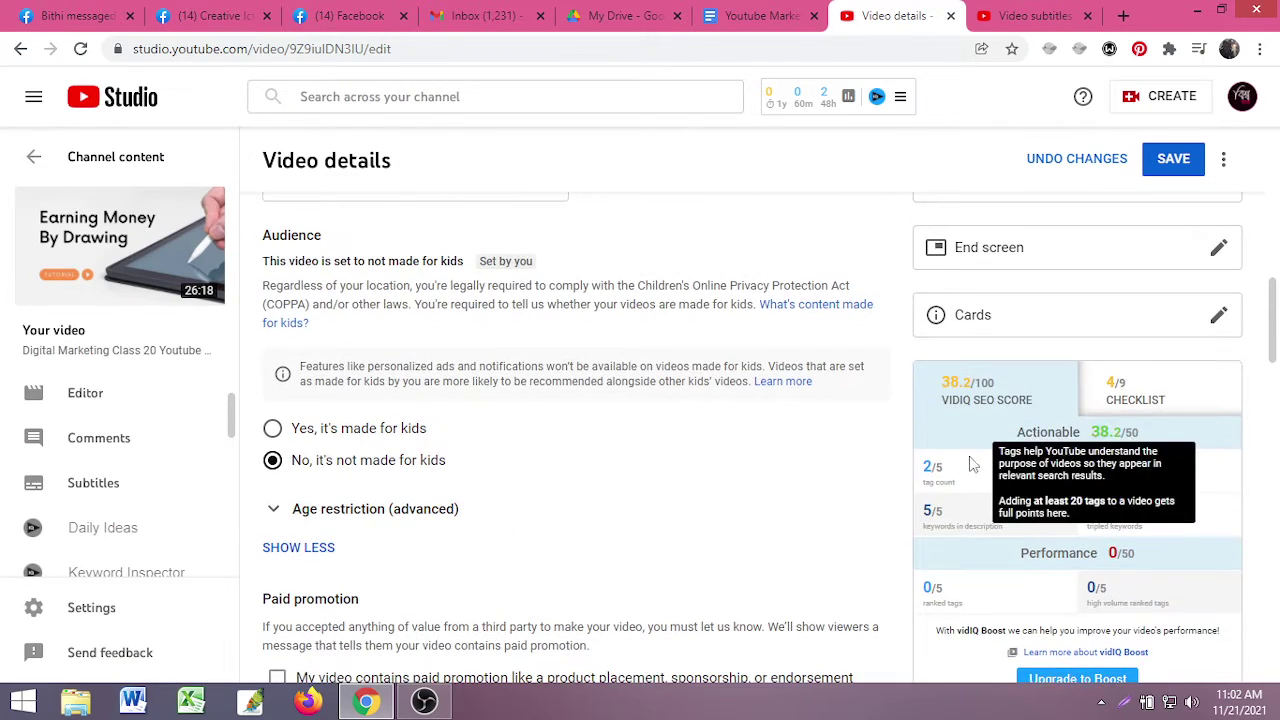
- Add 'freelancing ki' as a tag from the suggestions for 'Free lanc'
scroll(449, 532, "down", 3)
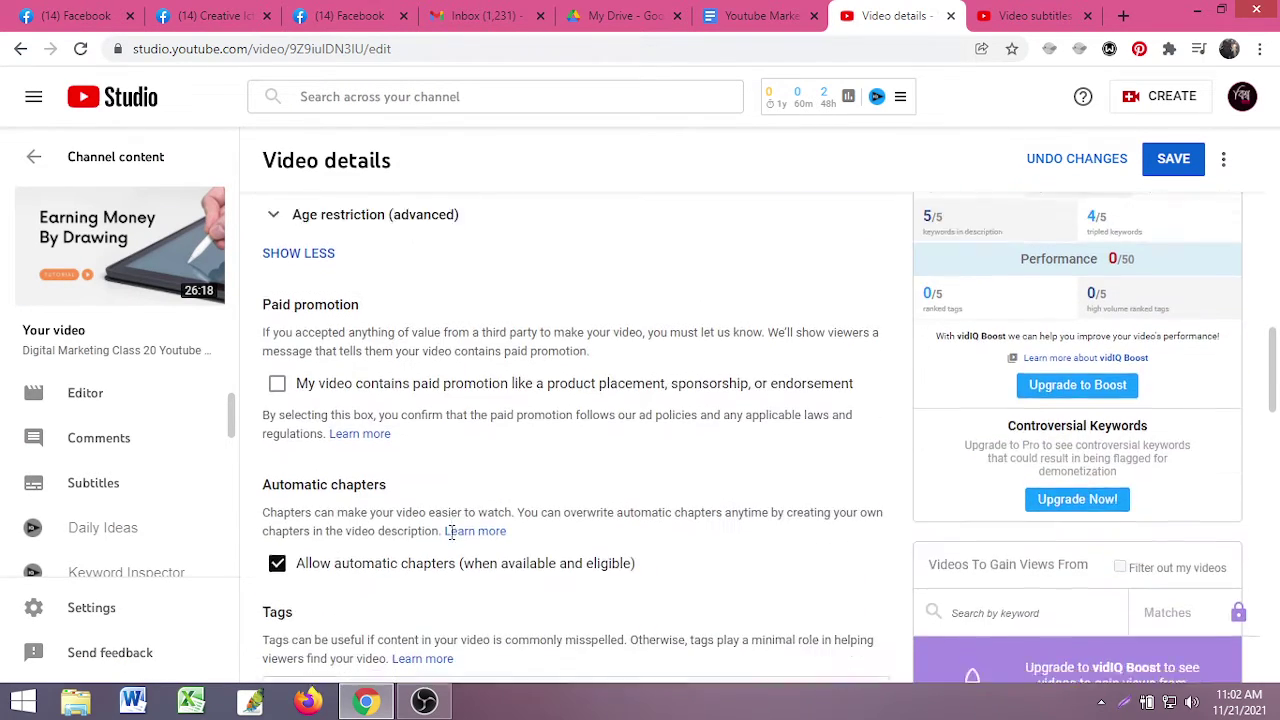
scroll(449, 532, "down", 4)
left_click(507, 459)
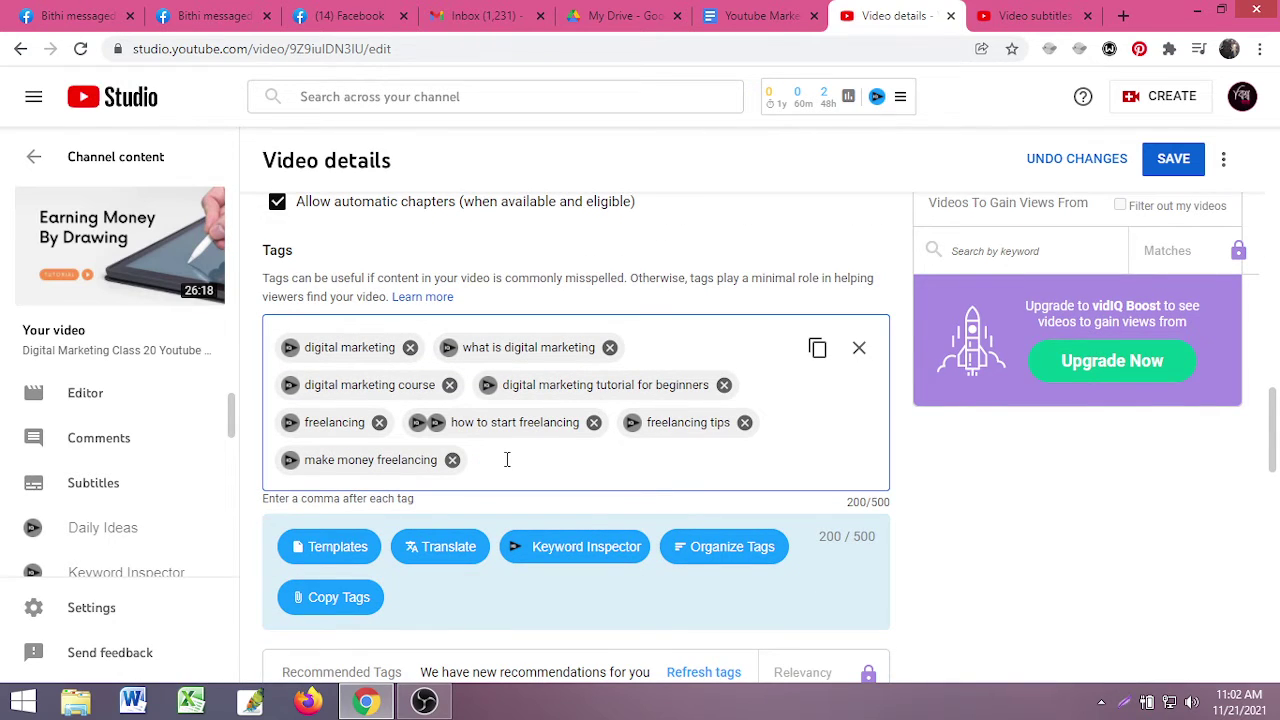
type("Free ")
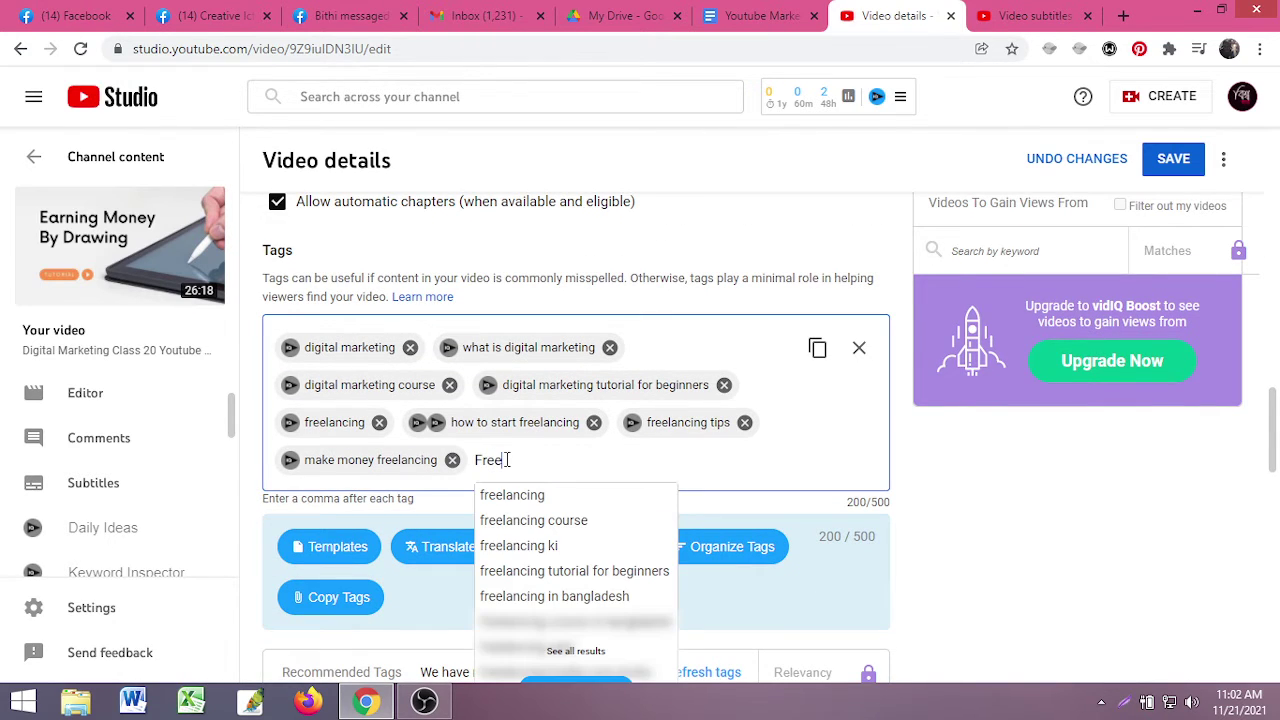
type("l")
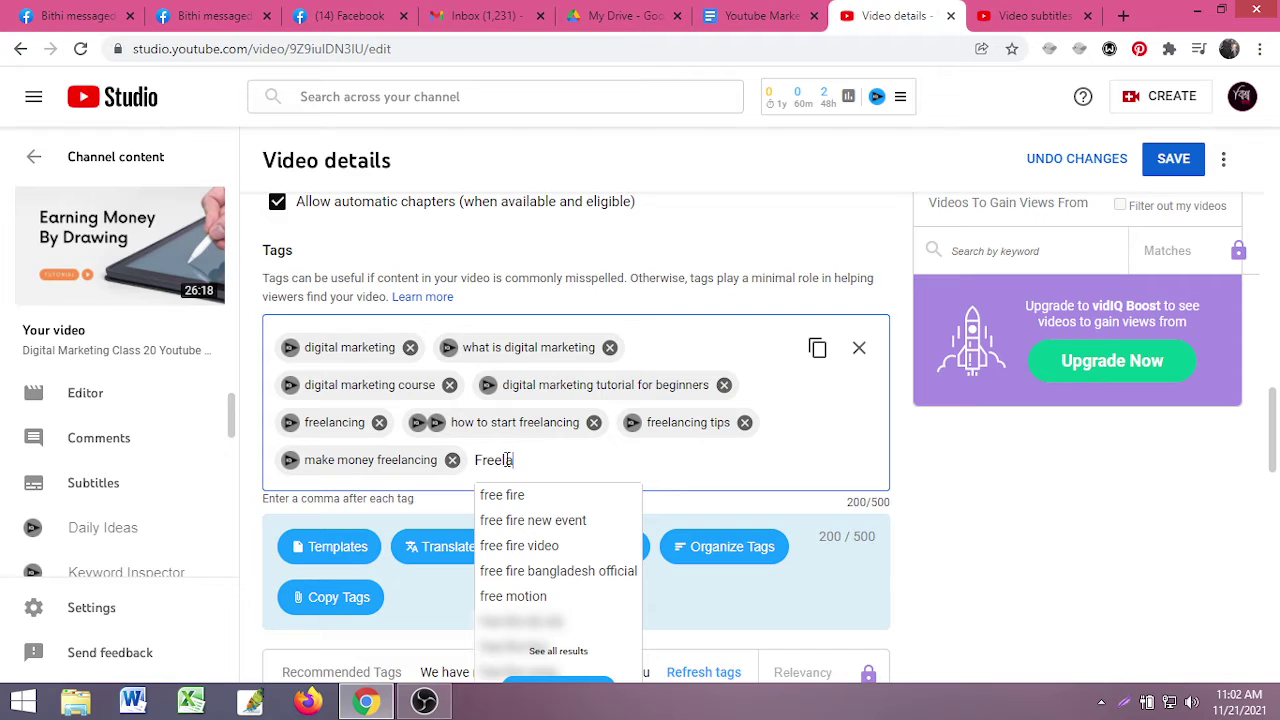
type("ancing")
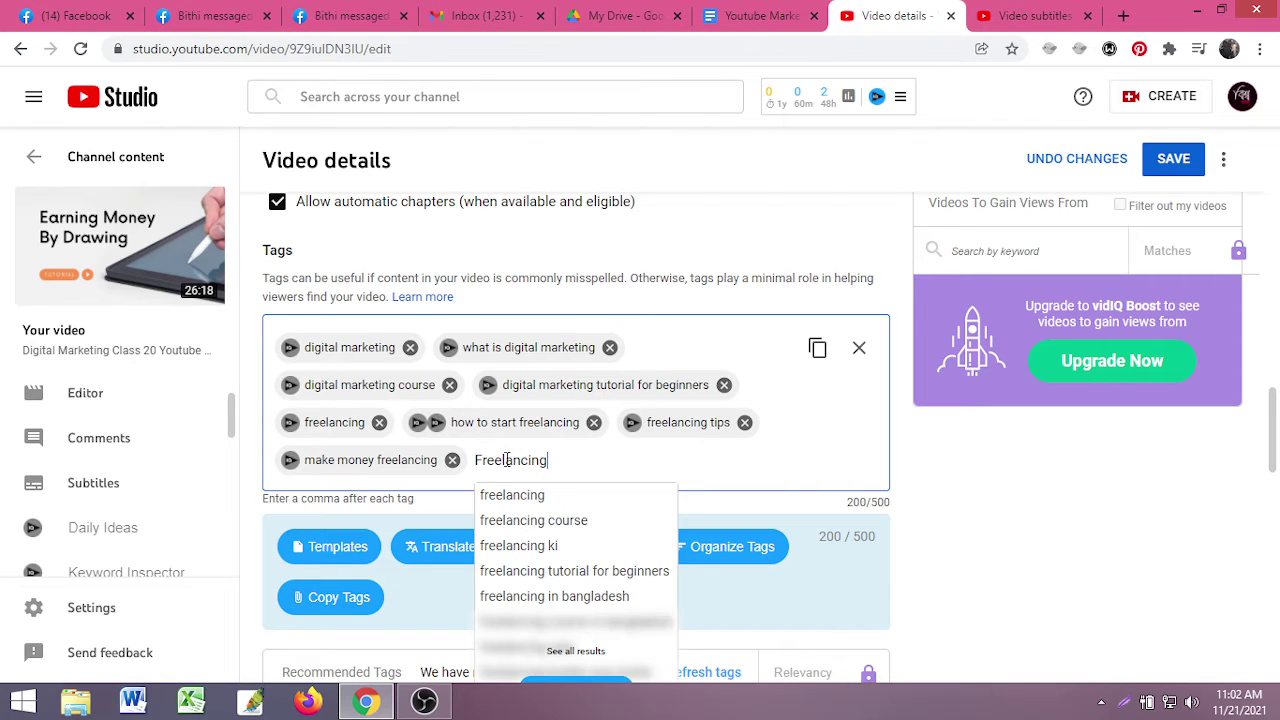
key("Down")
key("Down")
key("Down")
key("Return")
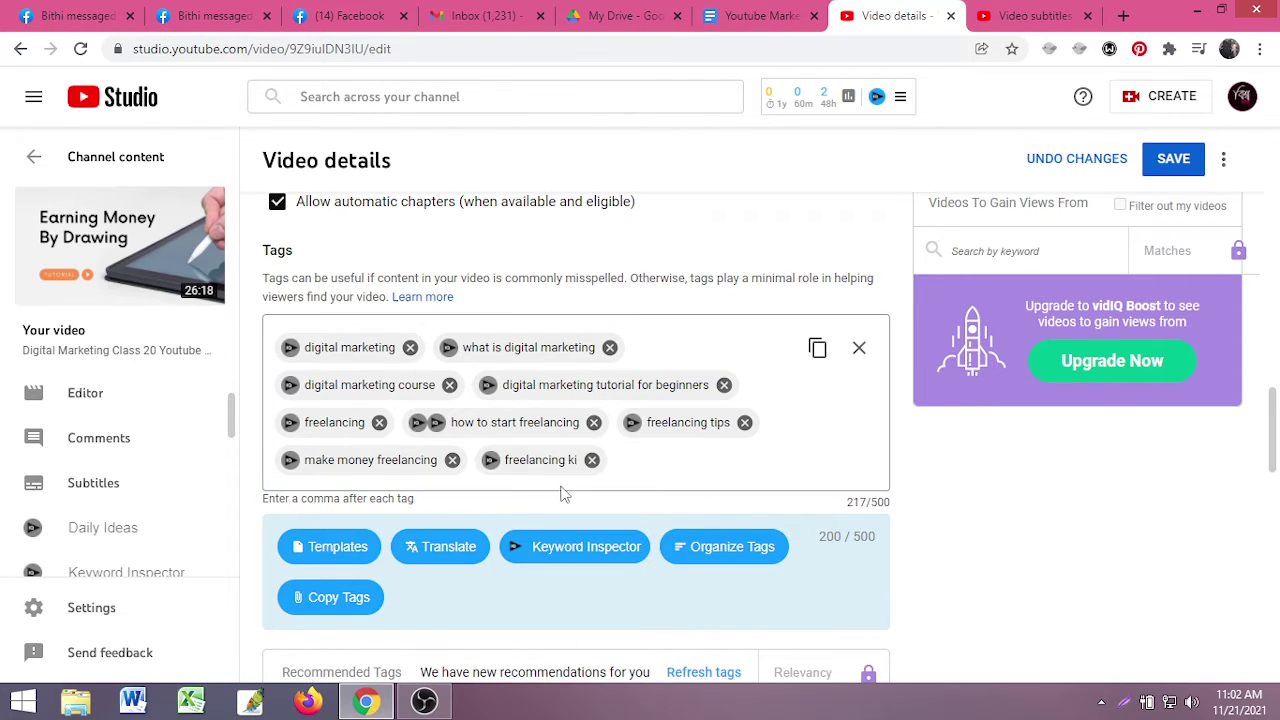
- In Keyword Inspector, add 'freelancer' and 'freelancing kivabe suru korbo' as tags
left_click(491, 460)
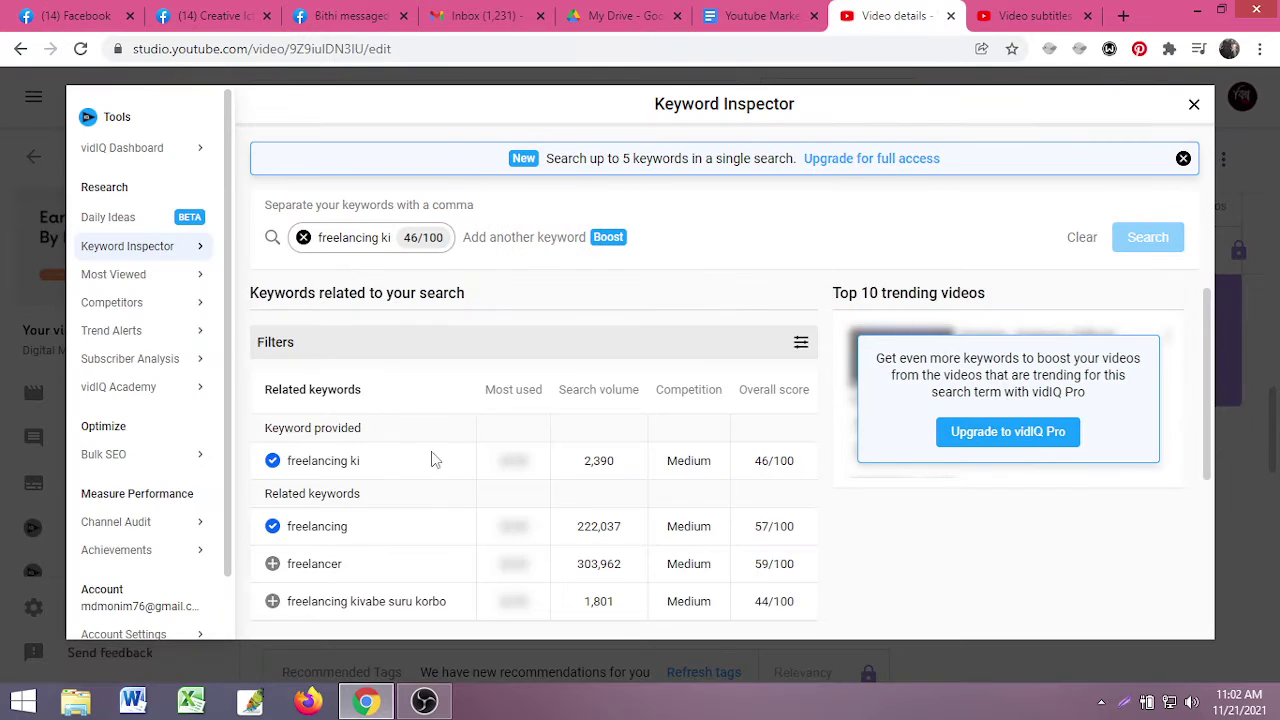
scroll(316, 497, "down", 2)
scroll(558, 437, "up", 1)
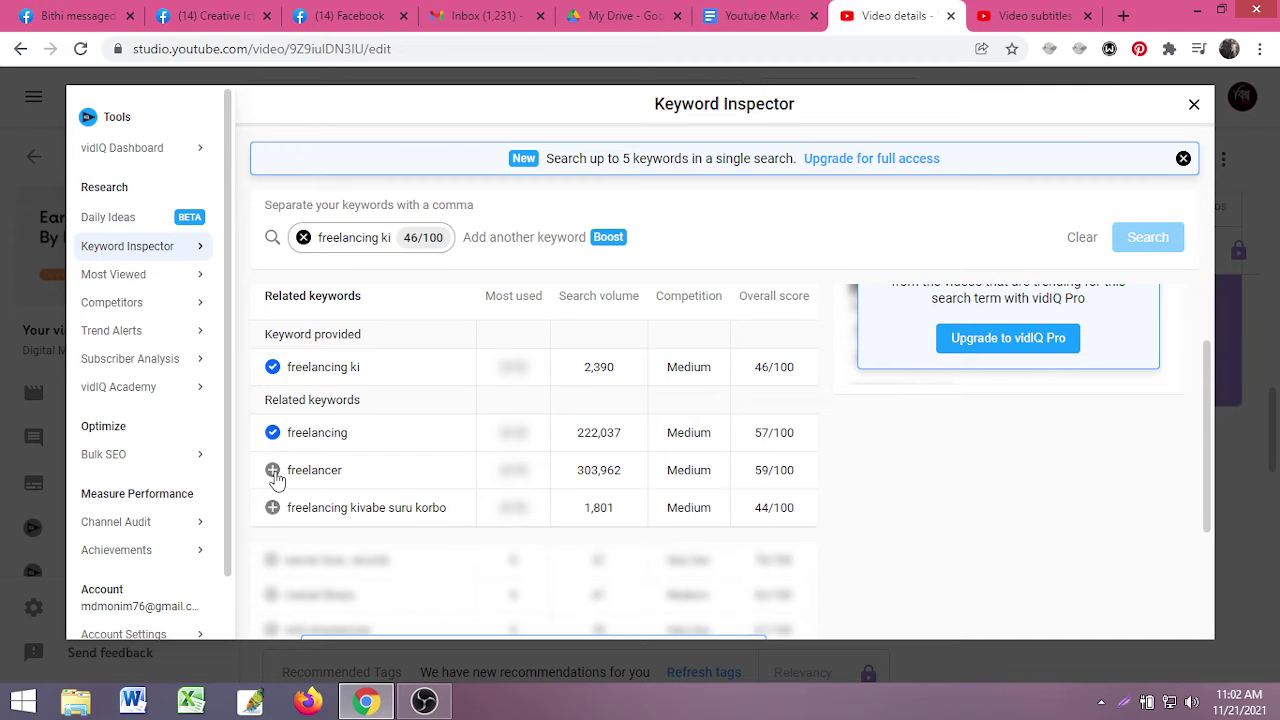
left_click(273, 508)
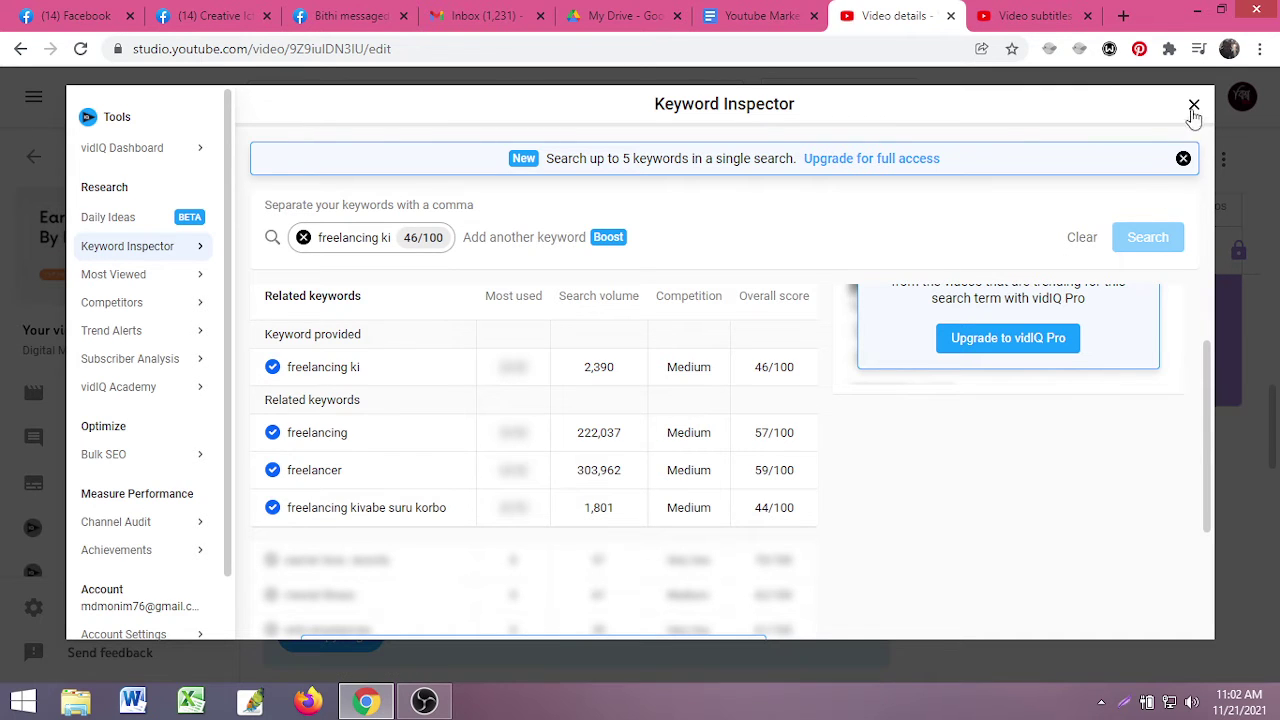
left_click(1193, 106)
scroll(735, 420, "up", 5)
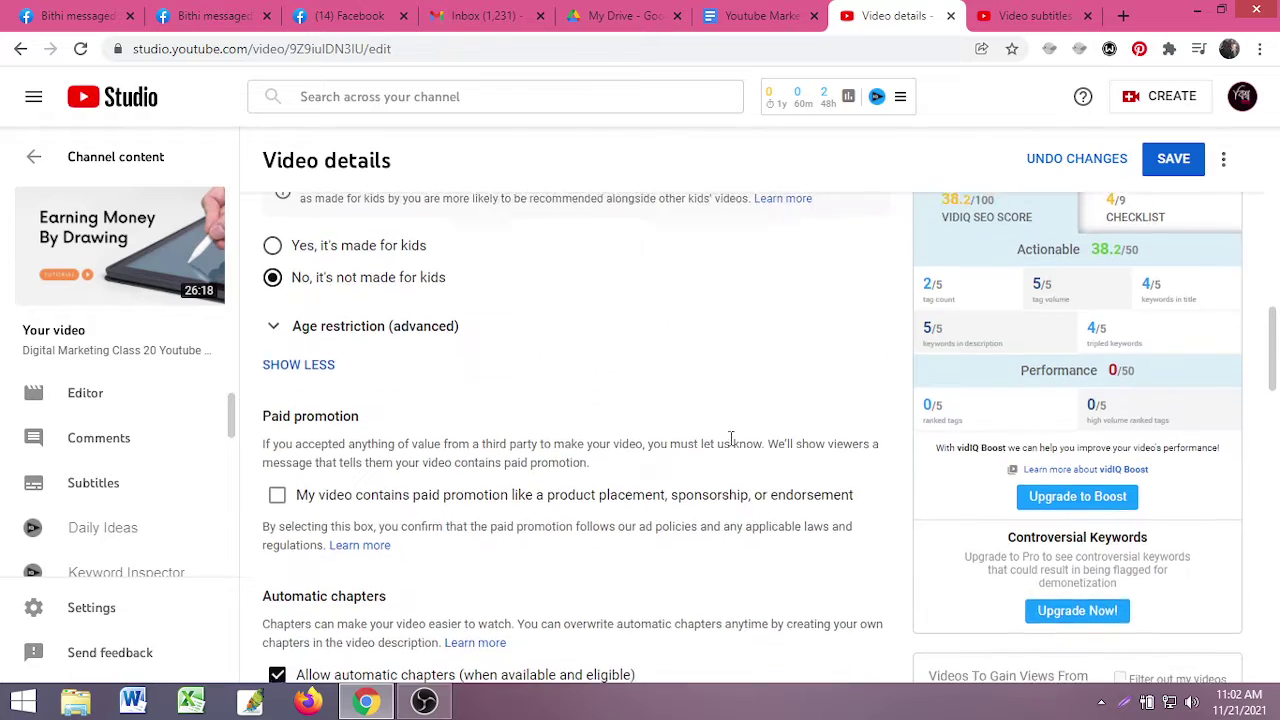
scroll(960, 443, "up", 4)
scroll(968, 512, "down", 6)
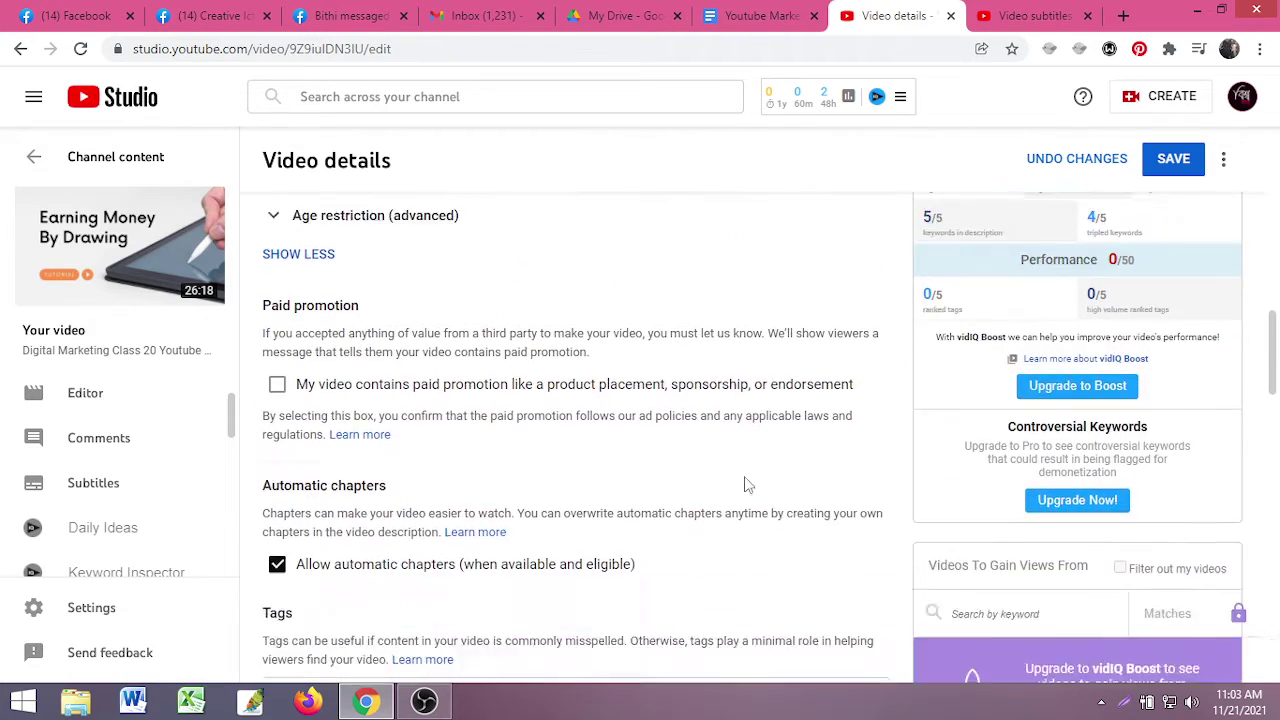
scroll(744, 485, "down", 3)
- Add tags 'twitter marketing', 'twitter marketing tutorial' and 'twitter marketing for business'
left_click(537, 497)
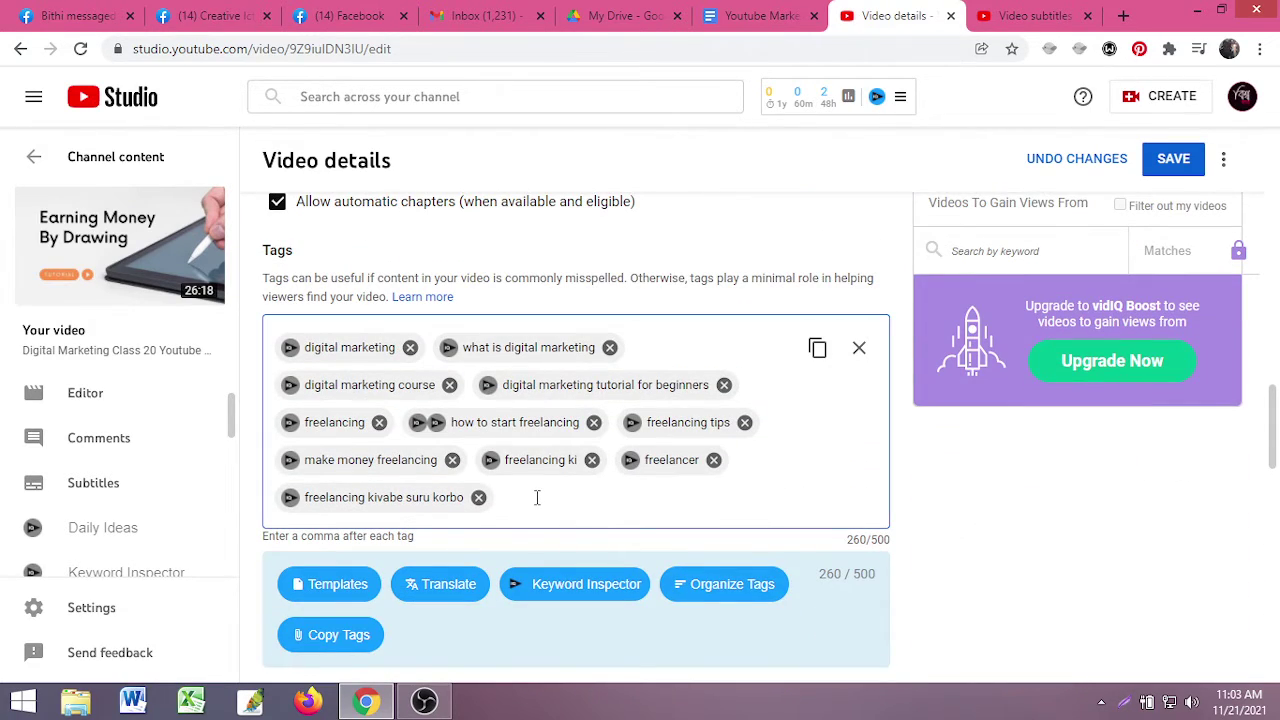
type("twitter marketing")
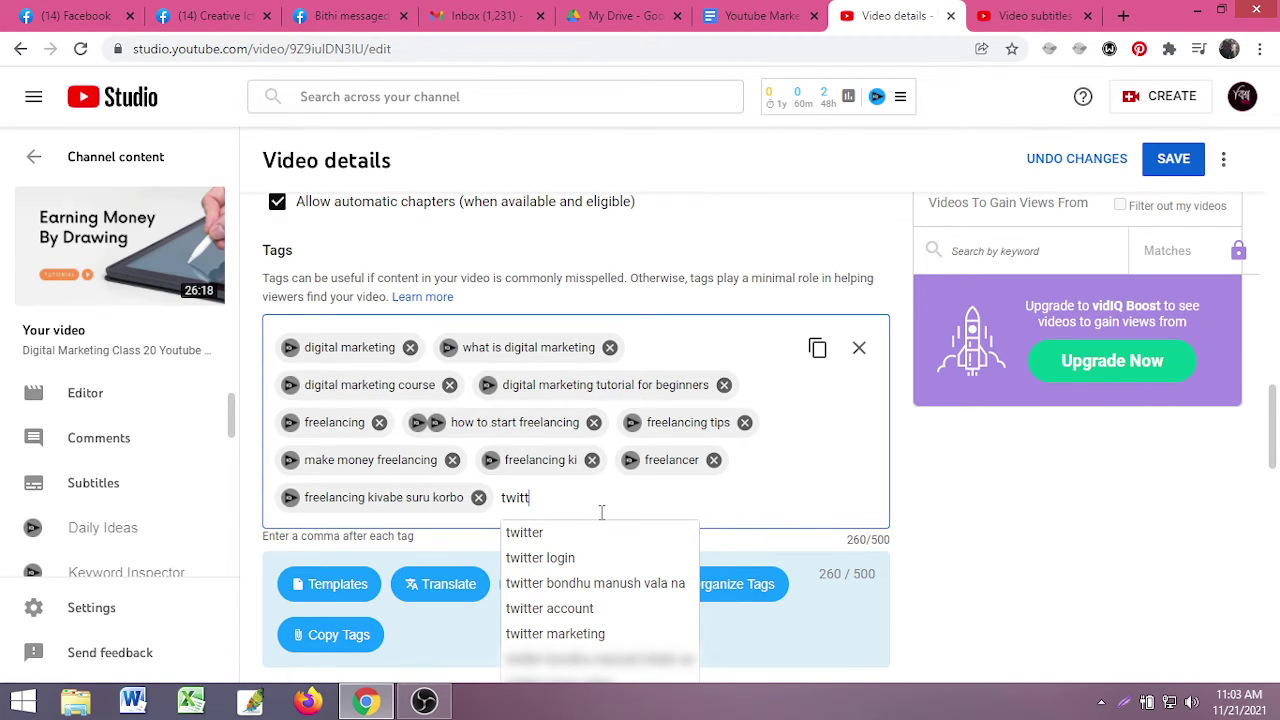
left_click(556, 634)
left_click(525, 510)
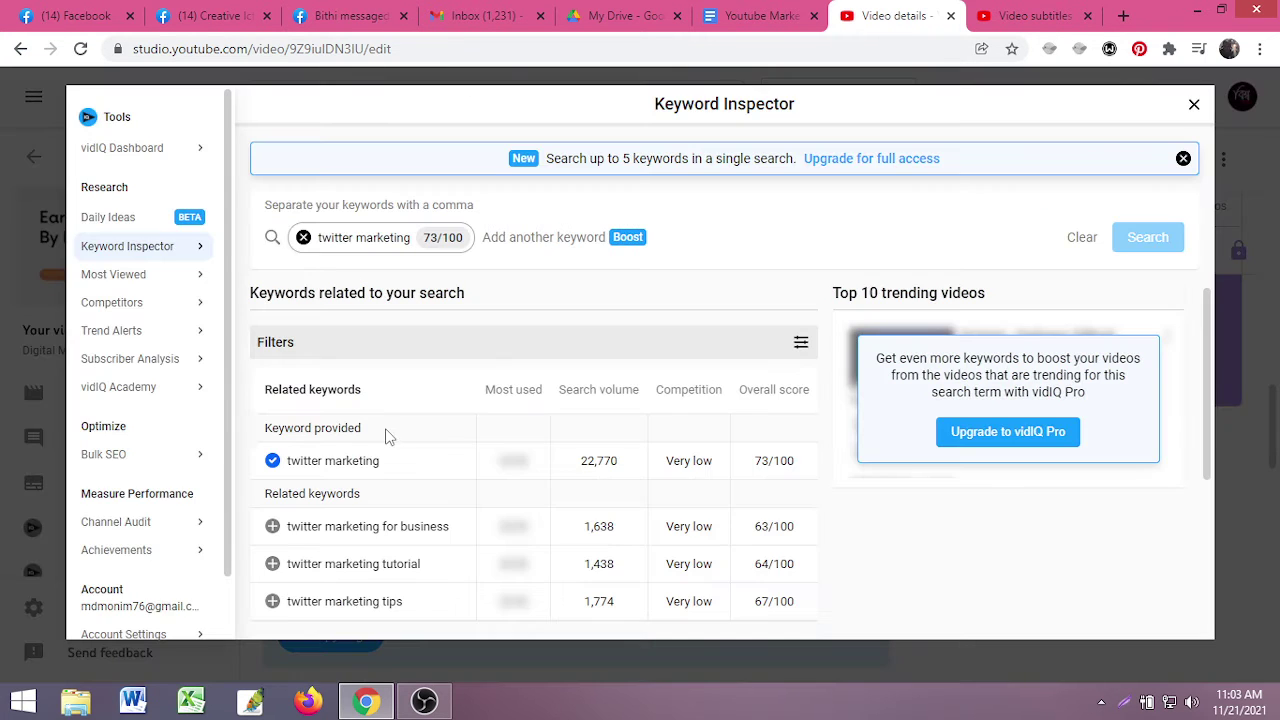
scroll(298, 540, "down", 1)
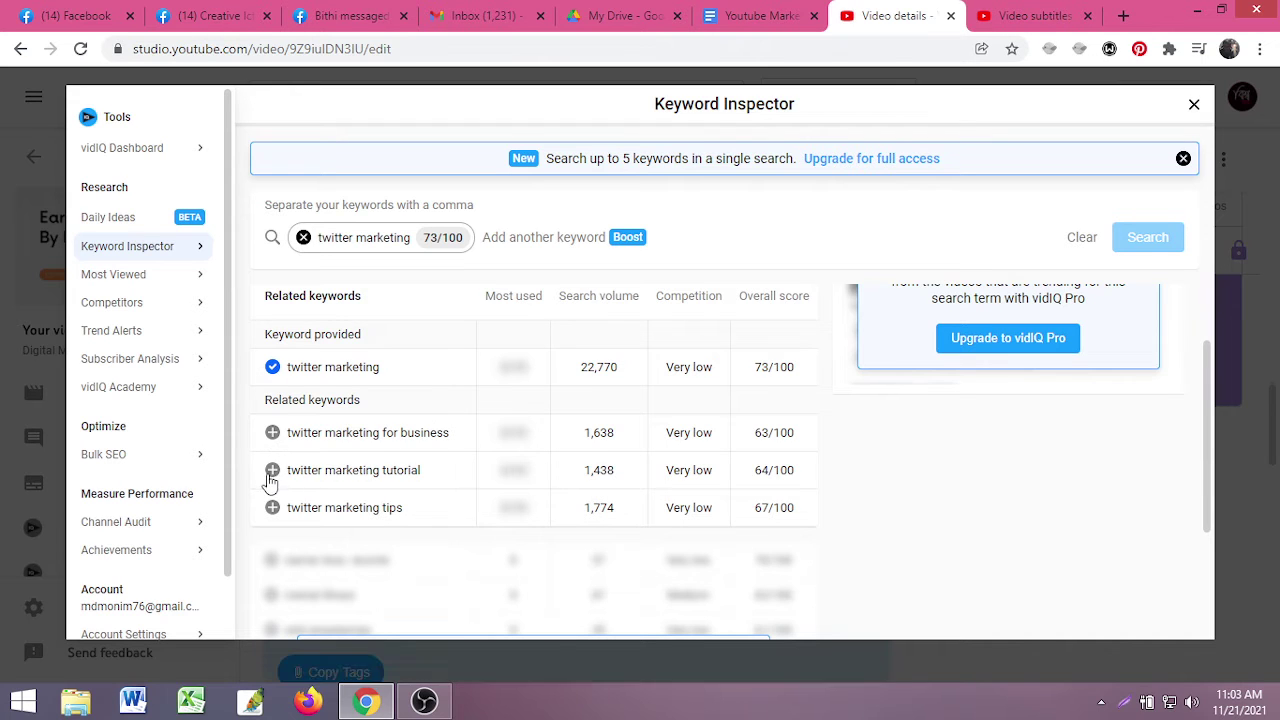
left_click(272, 470)
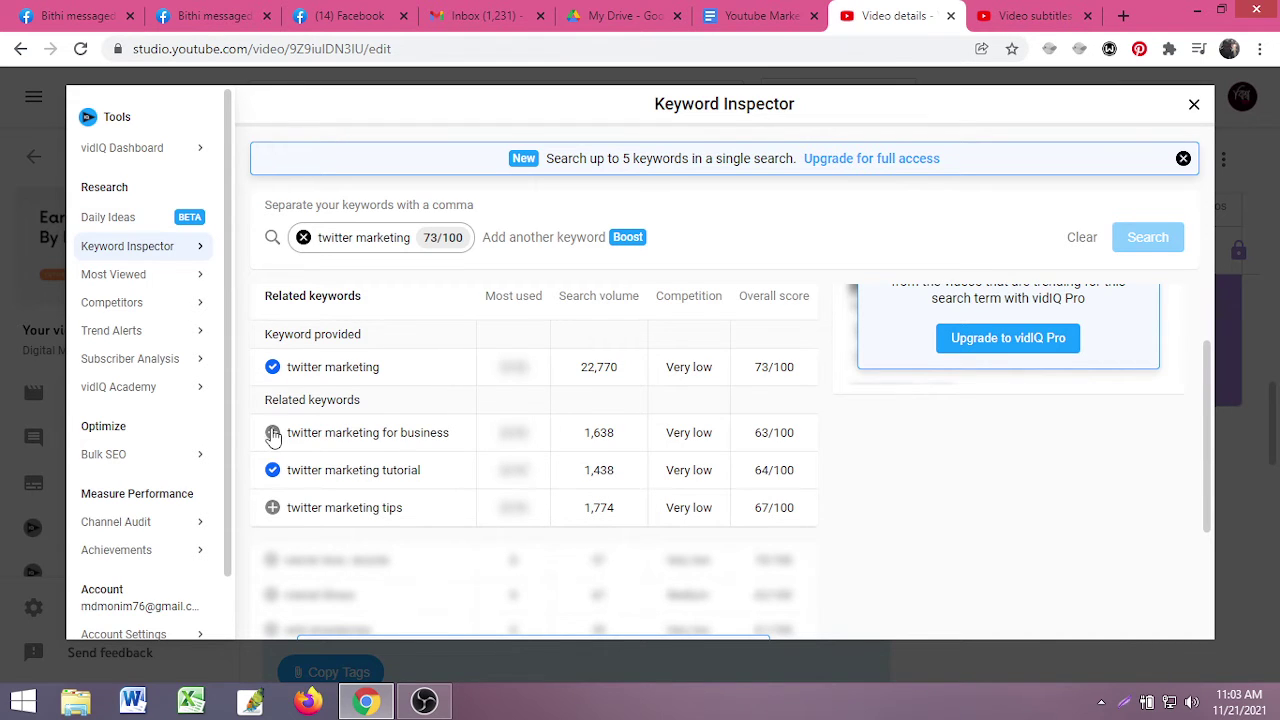
left_click(272, 432)
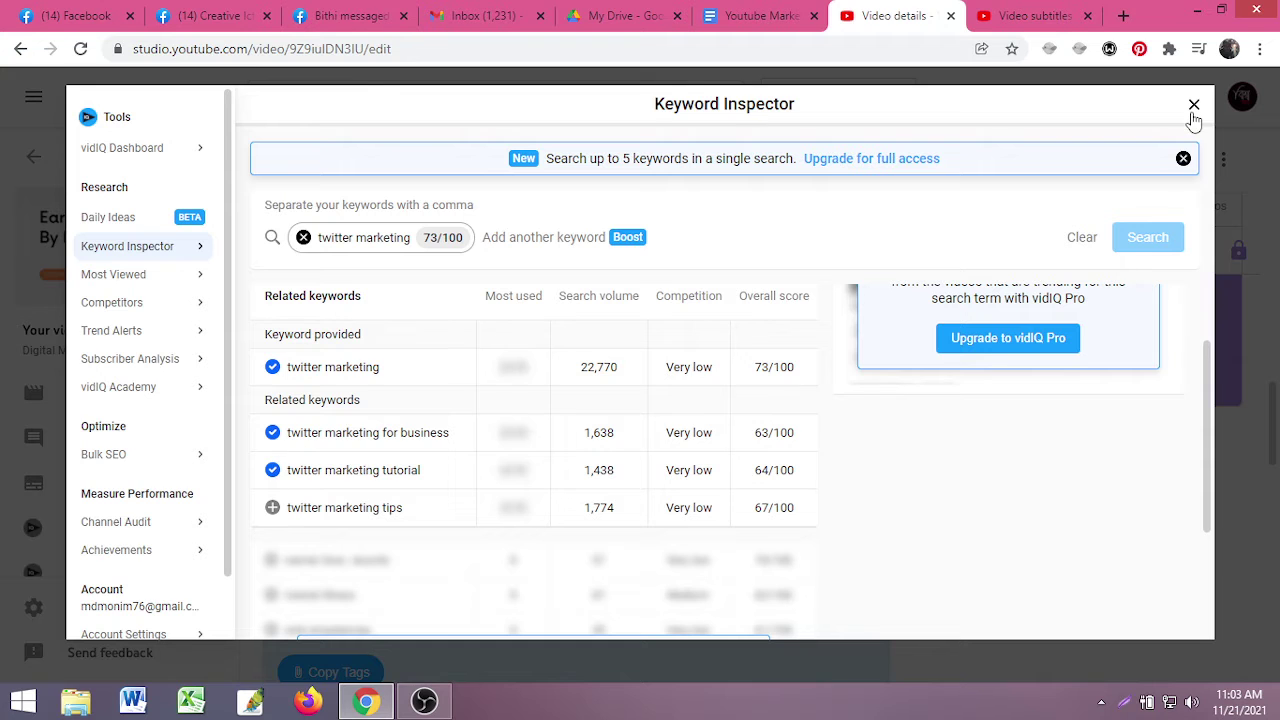
left_click(1193, 106)
- Check the vidIQ SEO score, now 46.2, and show the video's vidIQ checklist
scroll(794, 491, "down", 5)
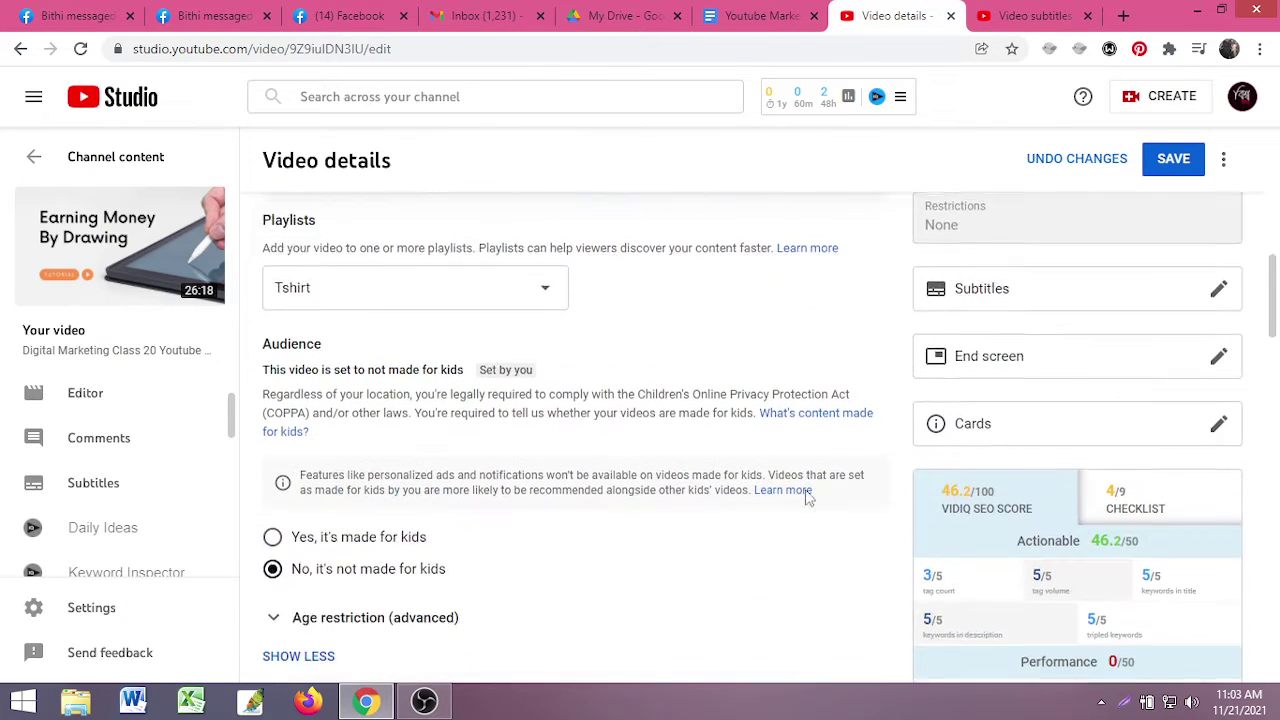
scroll(808, 497, "down", 1)
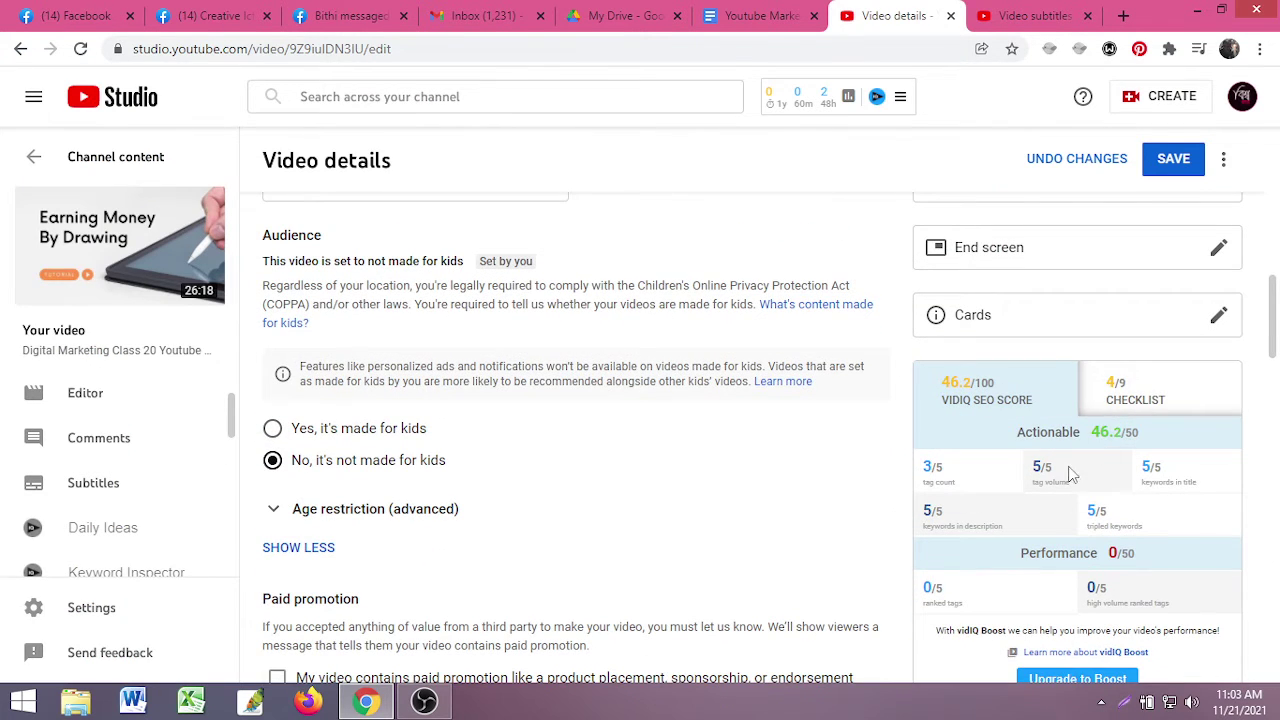
scroll(986, 496, "down", 1)
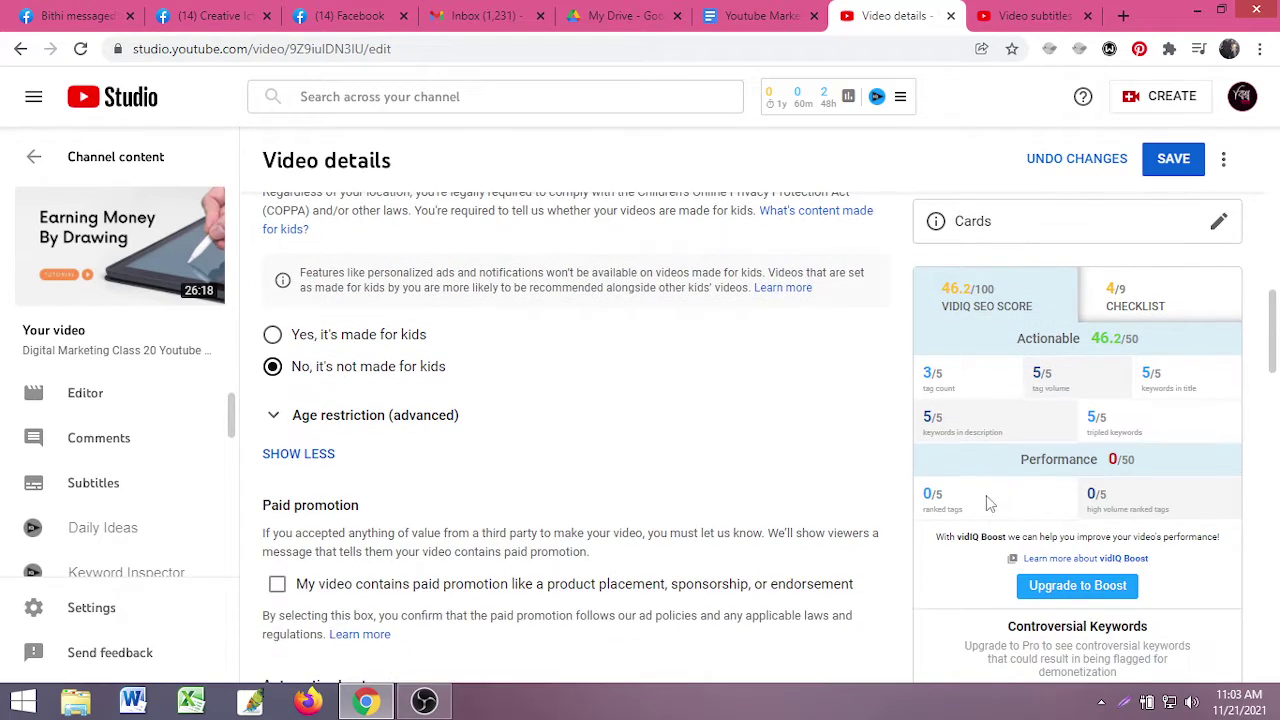
scroll(409, 550, "up", 3)
scroll(405, 545, "down", 8)
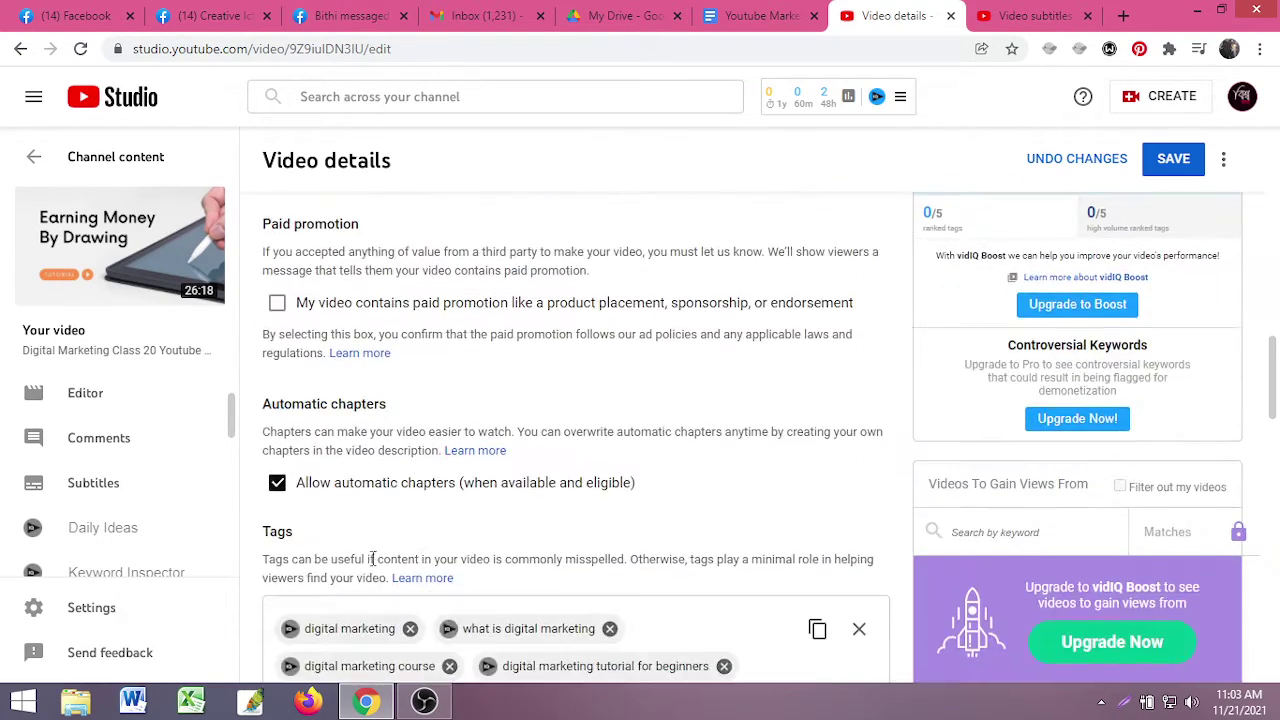
scroll(404, 543, "up", 10)
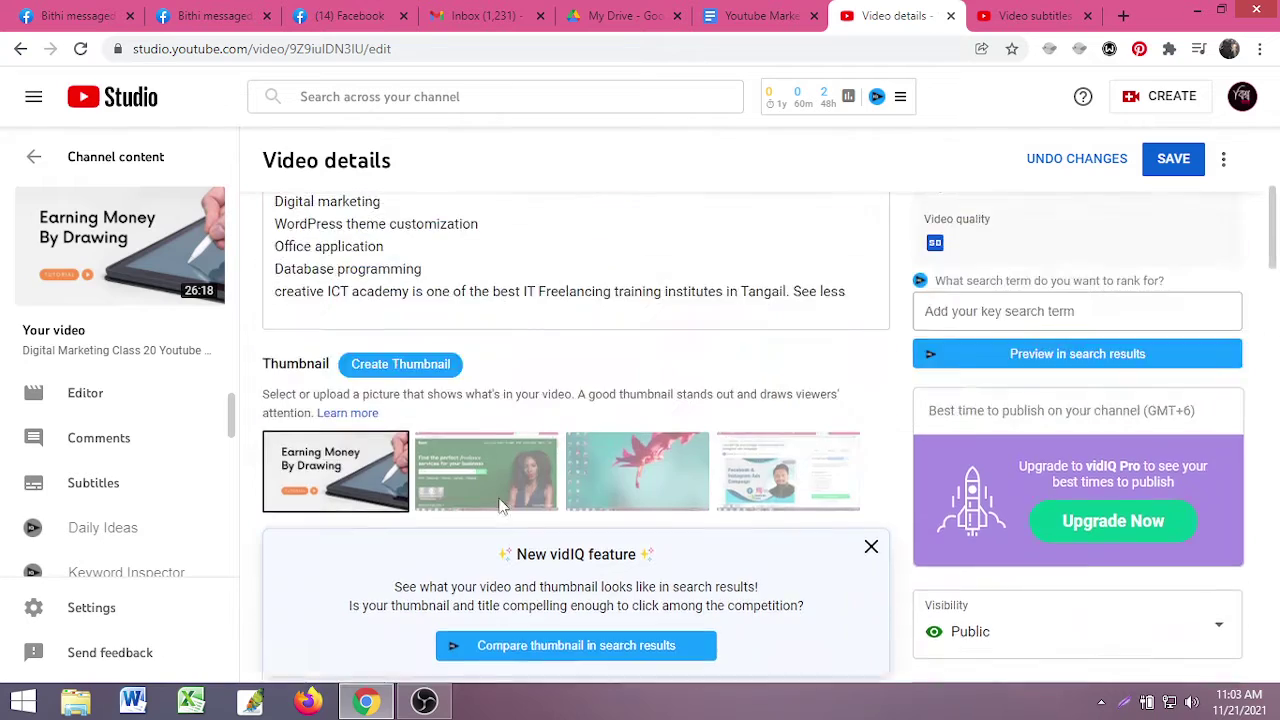
scroll(1071, 531, "down", 8)
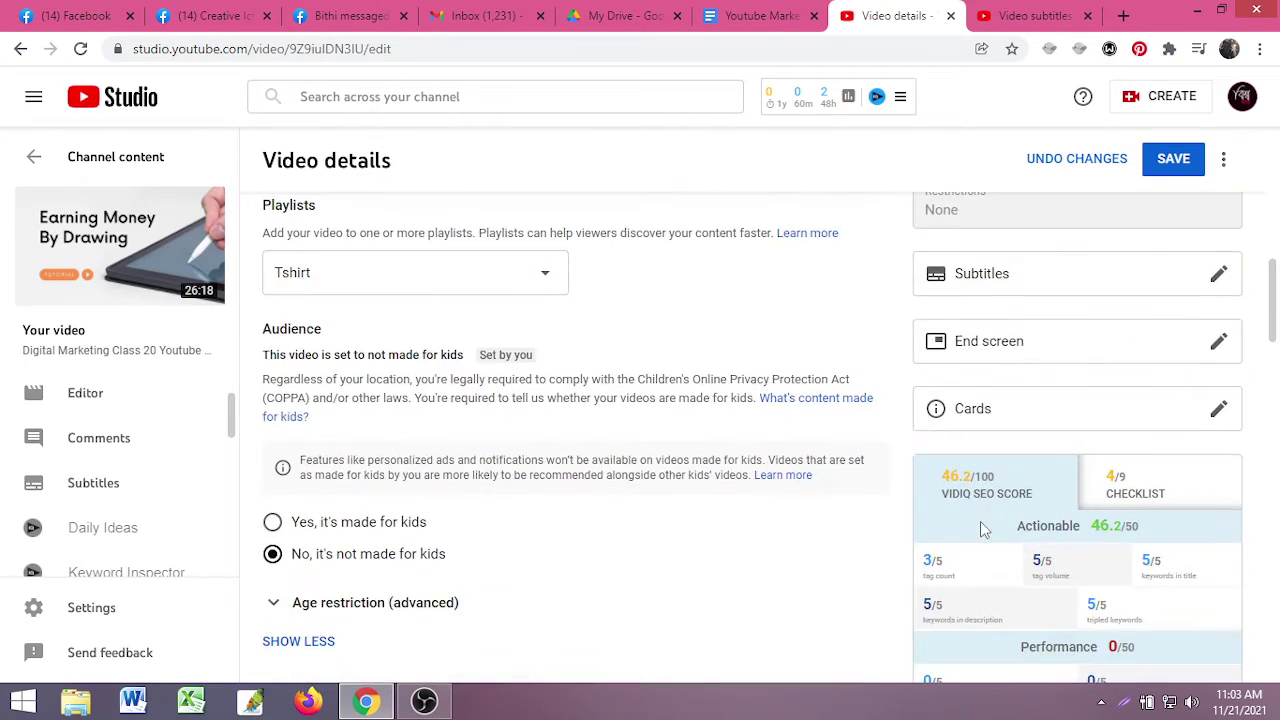
scroll(983, 527, "up", 4)
scroll(1048, 482, "down", 5)
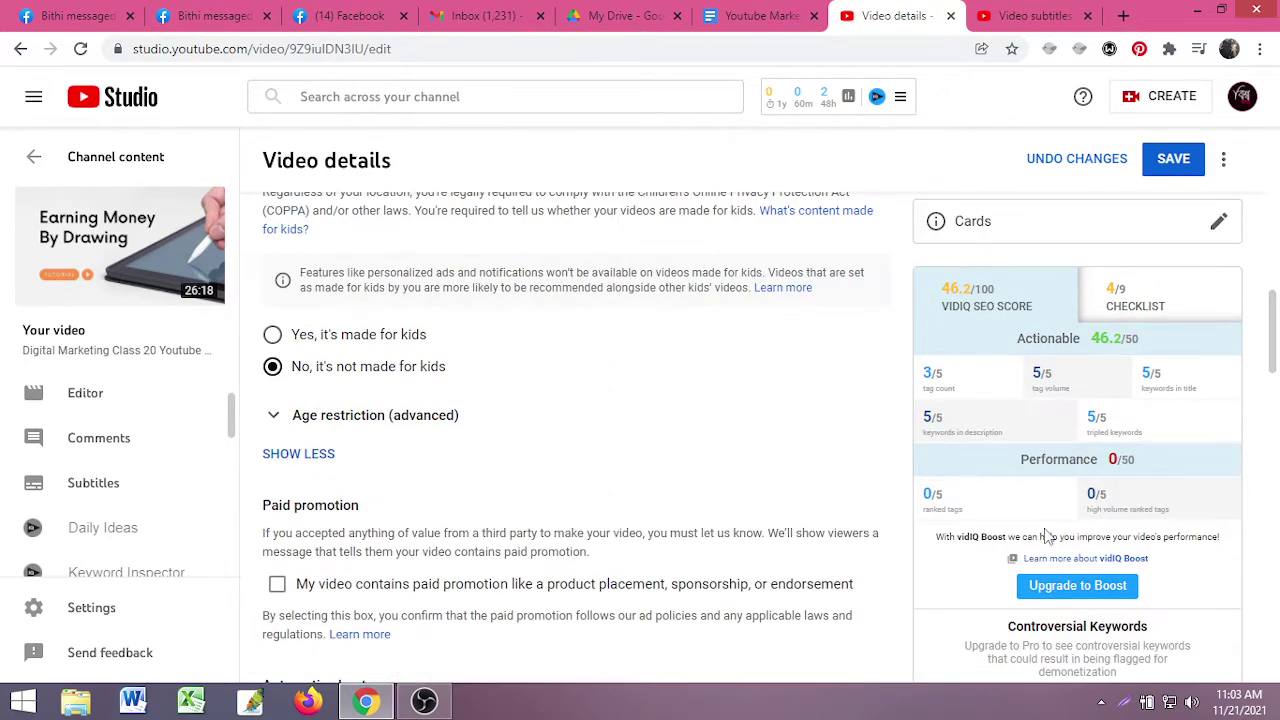
scroll(1090, 455, "down", 1)
scroll(1090, 455, "up", 3)
left_click(1120, 402)
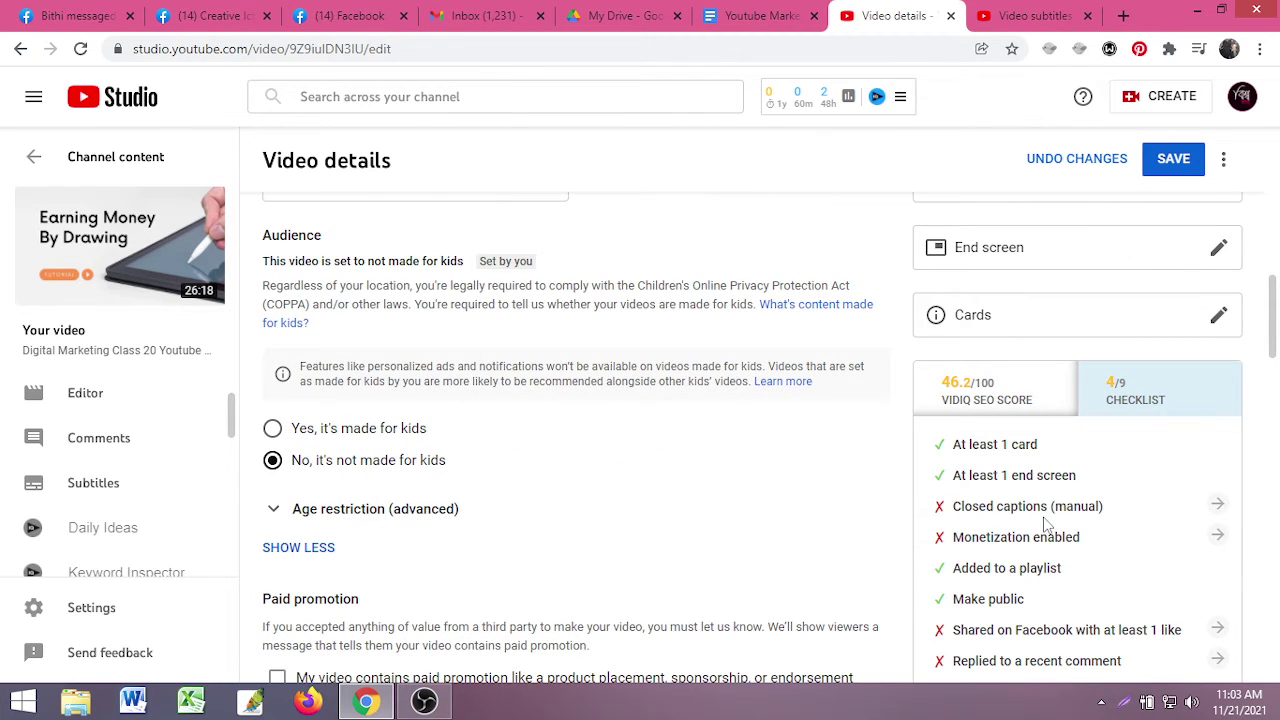
- Open the Channel monetization page from the checklist's 'Monetization enabled' item
left_click(1030, 16)
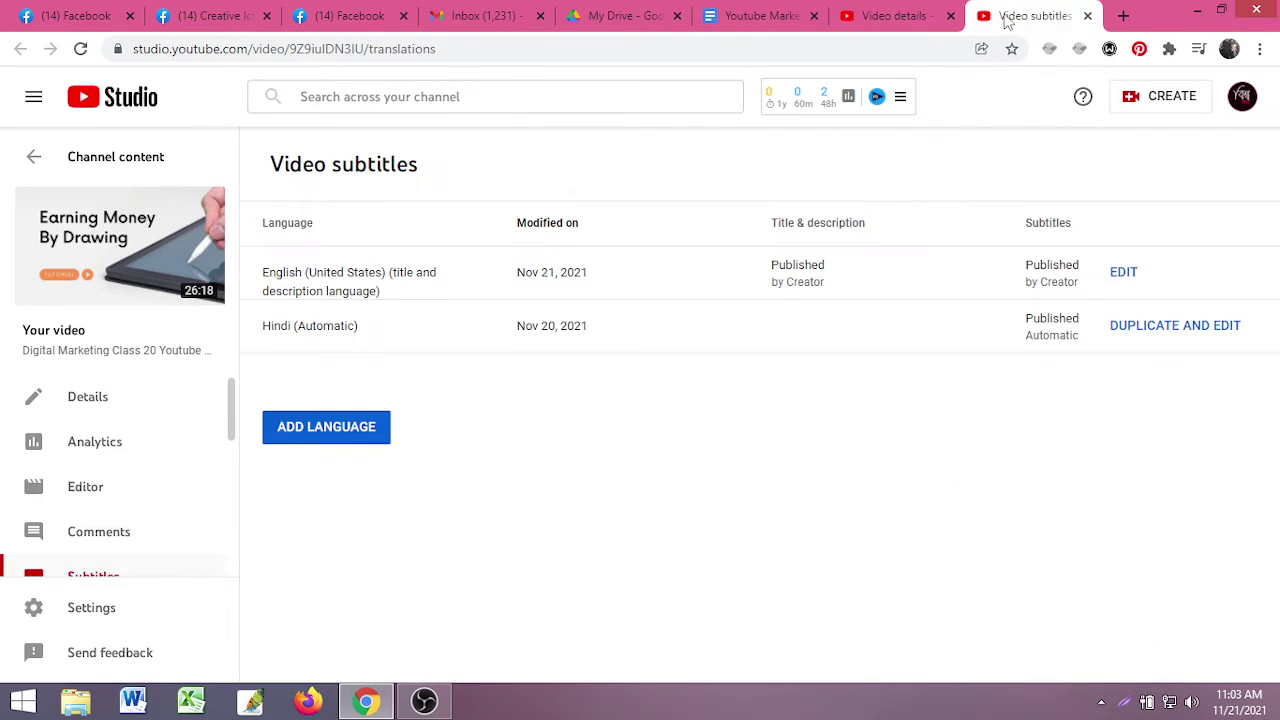
left_click(912, 10)
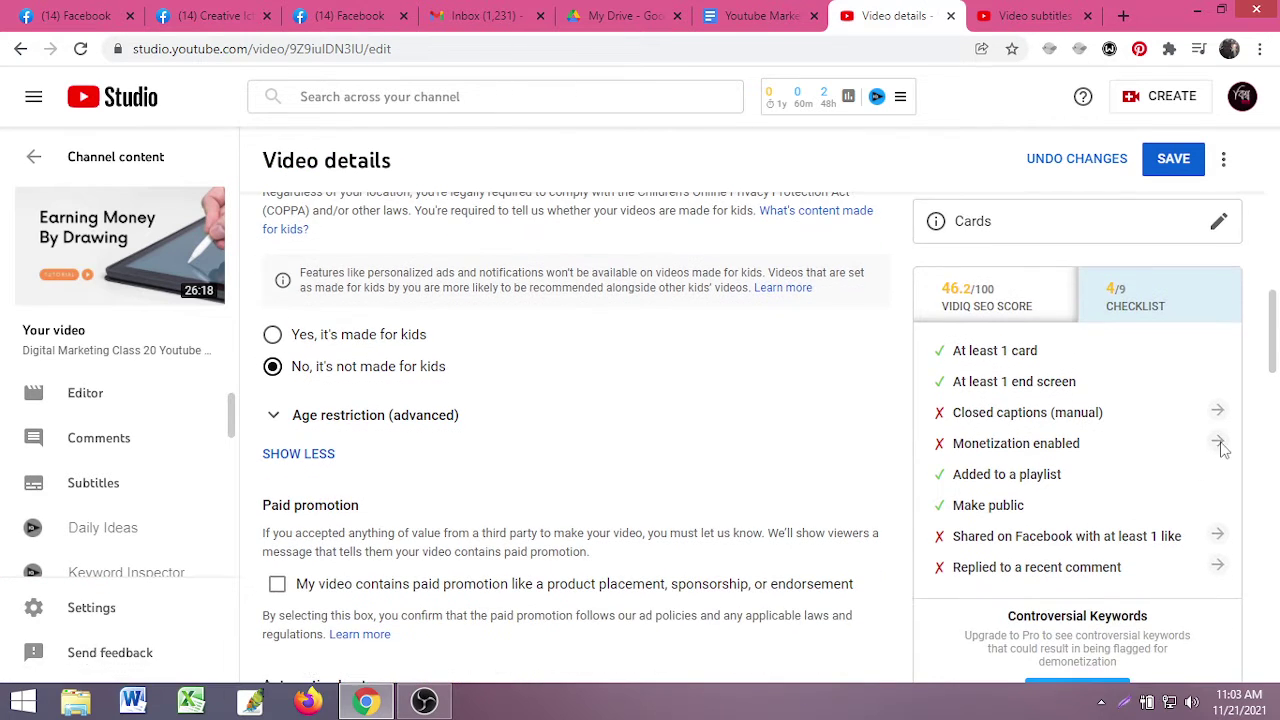
left_click(1217, 536)
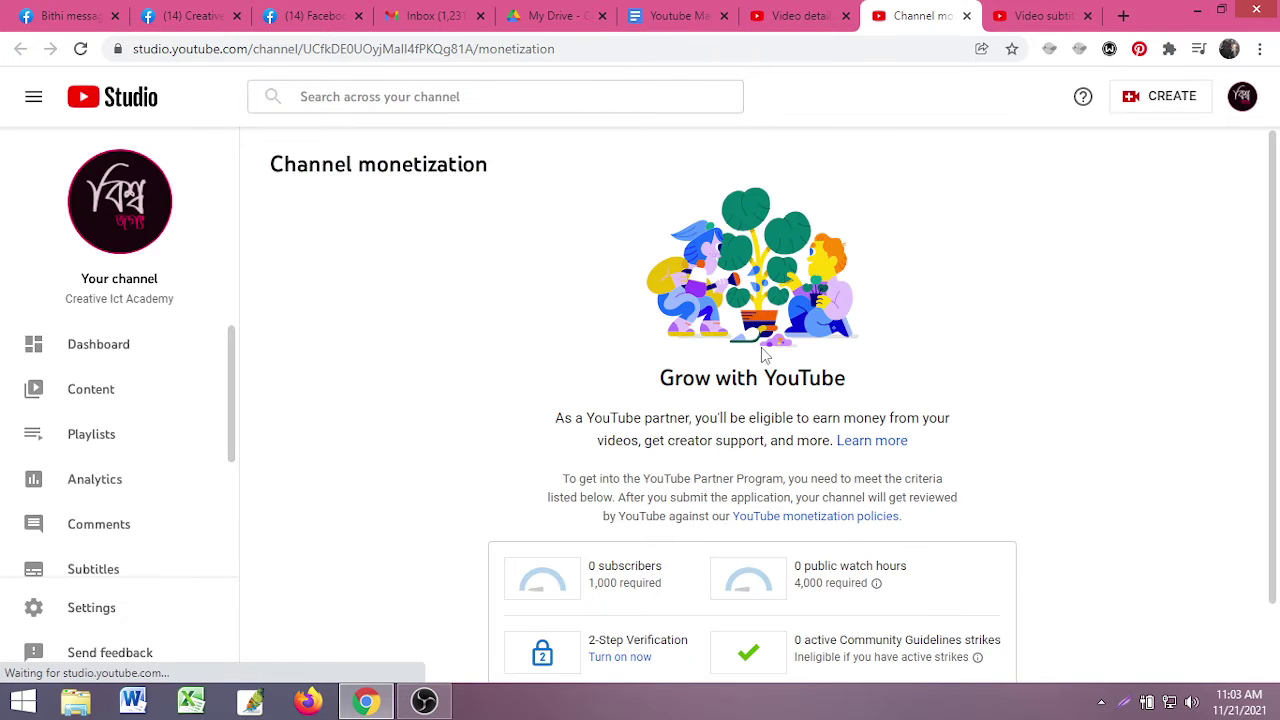
- Look over the Partner Program criteria, then go back to the Video details tab
scroll(737, 471, "down", 1)
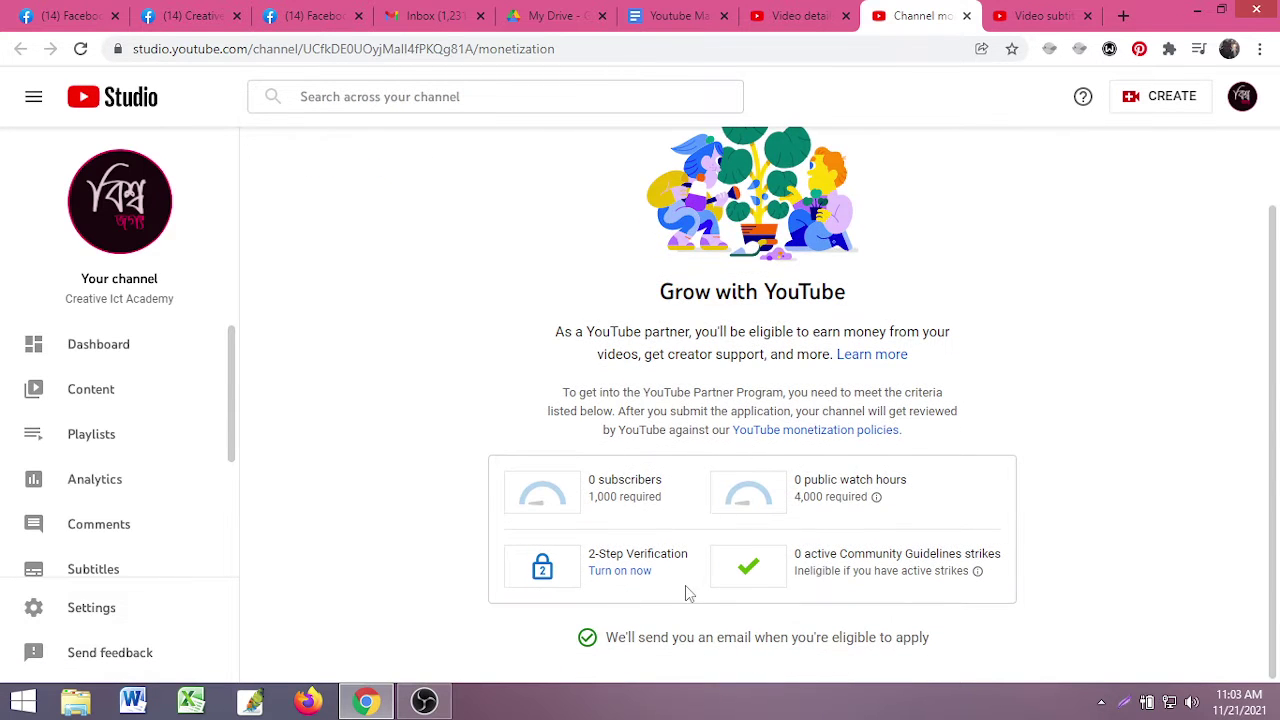
right_click(602, 578)
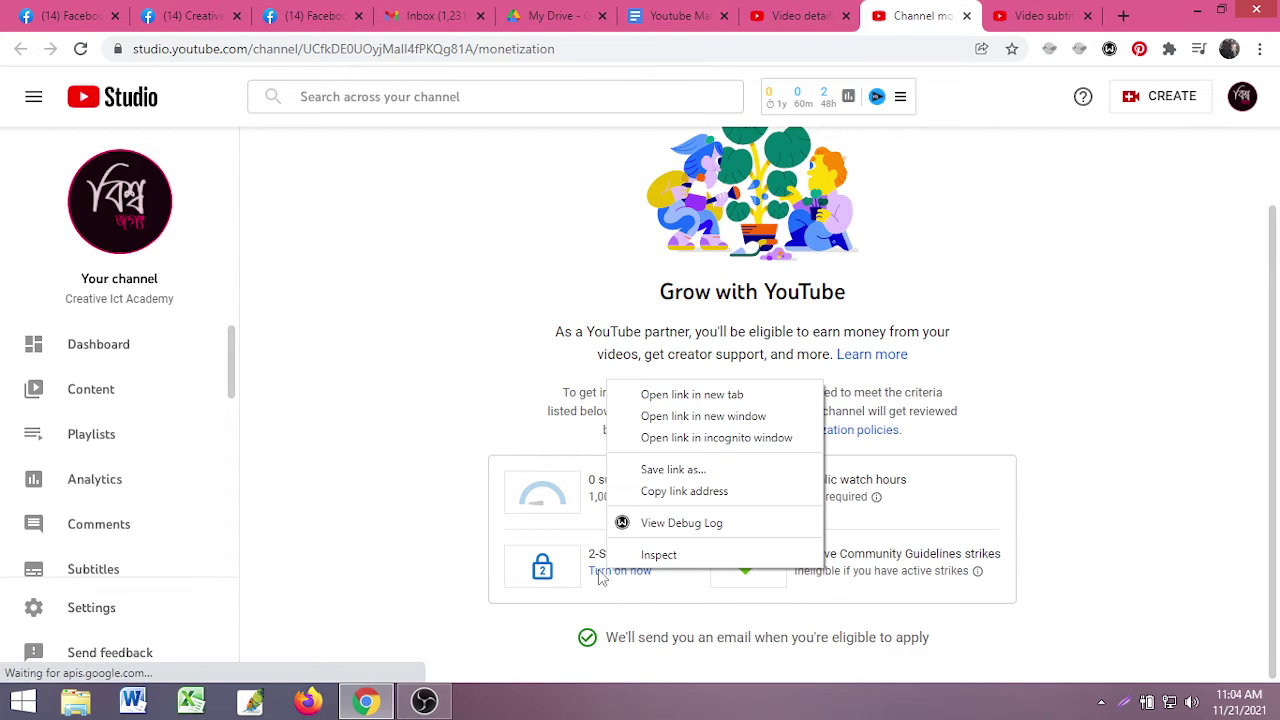
left_click(498, 402)
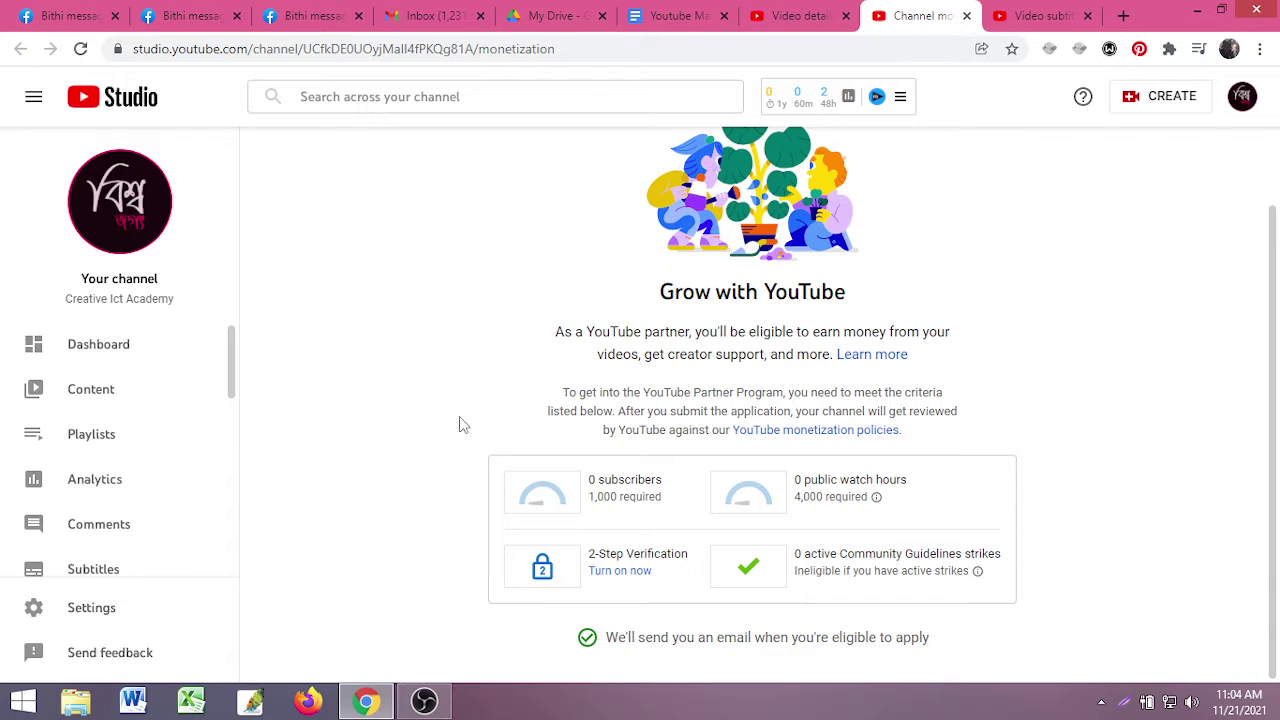
left_click(798, 16)
mouse_move(848, 96)
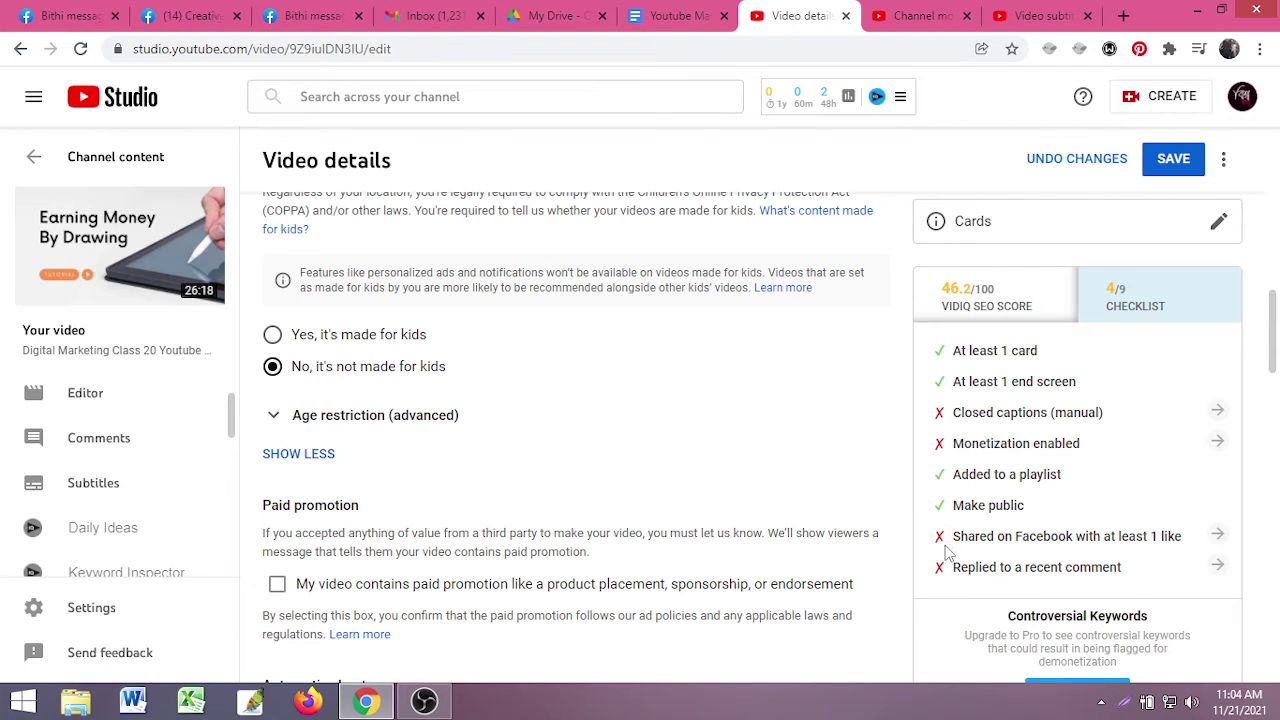
left_click(1217, 537)
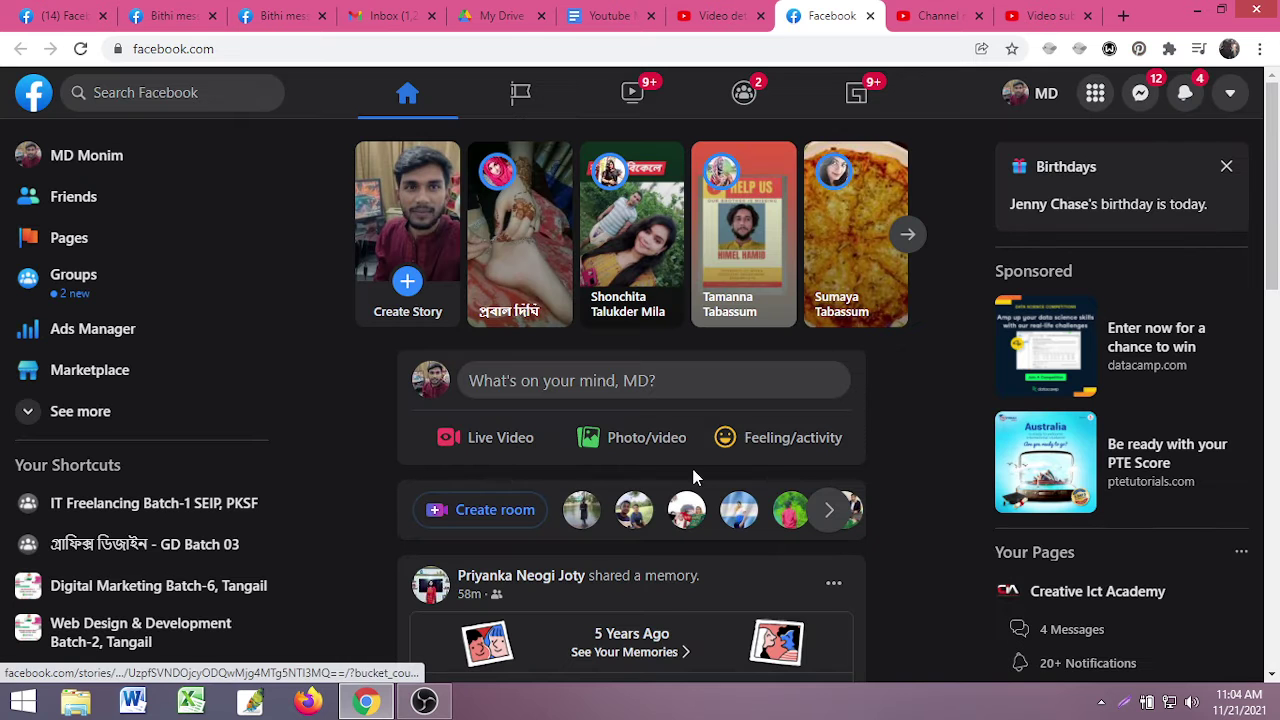
scroll(712, 545, "down", 2)
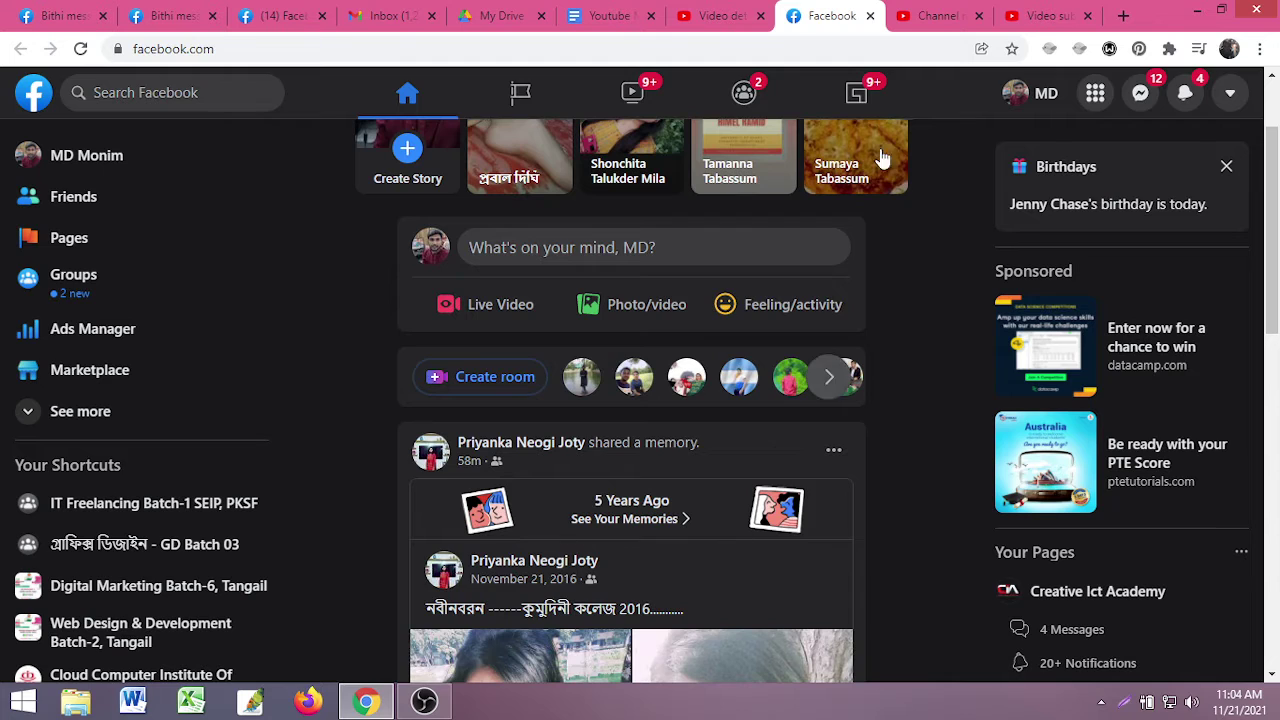
left_click(603, 247)
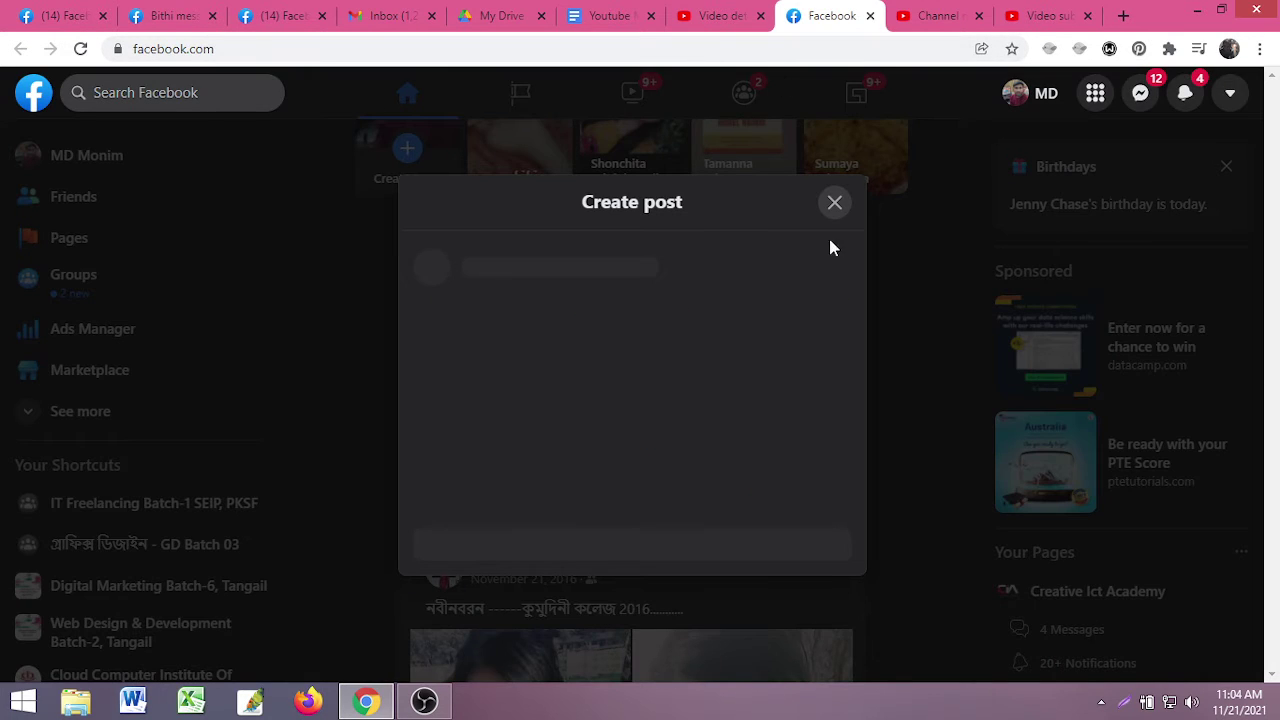
left_click(853, 150)
left_click(870, 15)
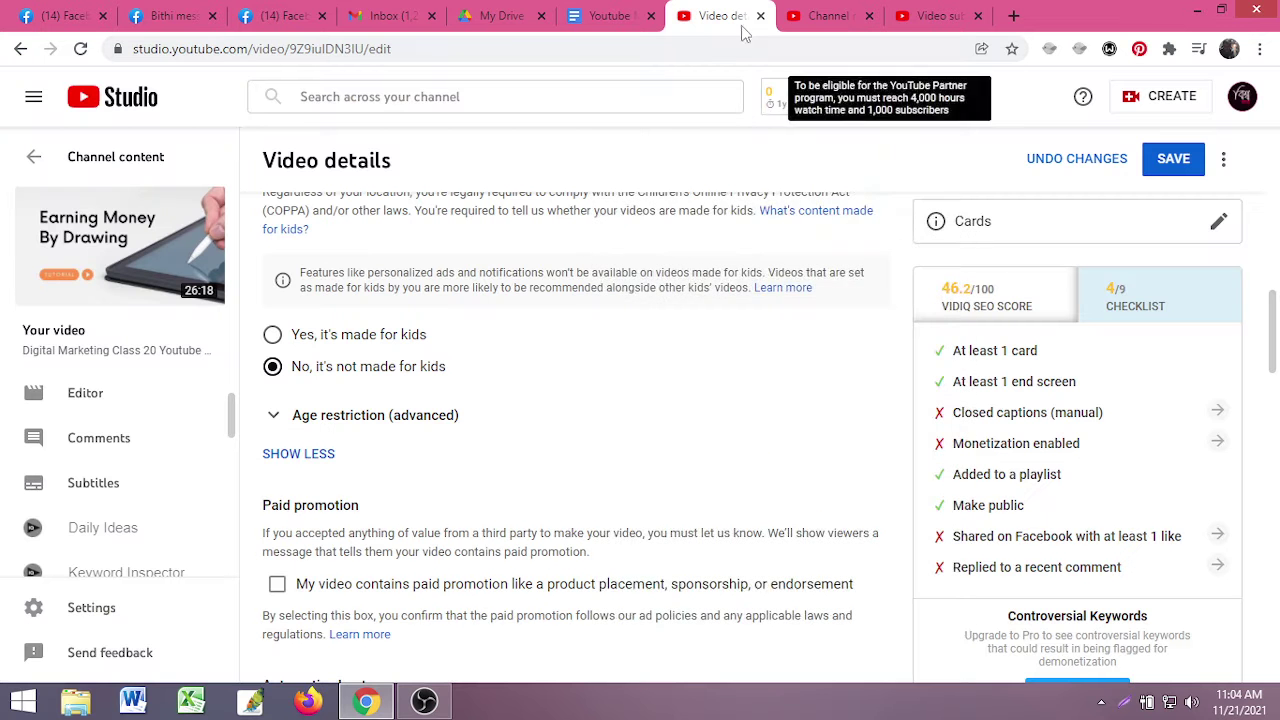
- Open Creative Ict Academy's public channel page via the profile menu's 'Your channel'
left_click(835, 15)
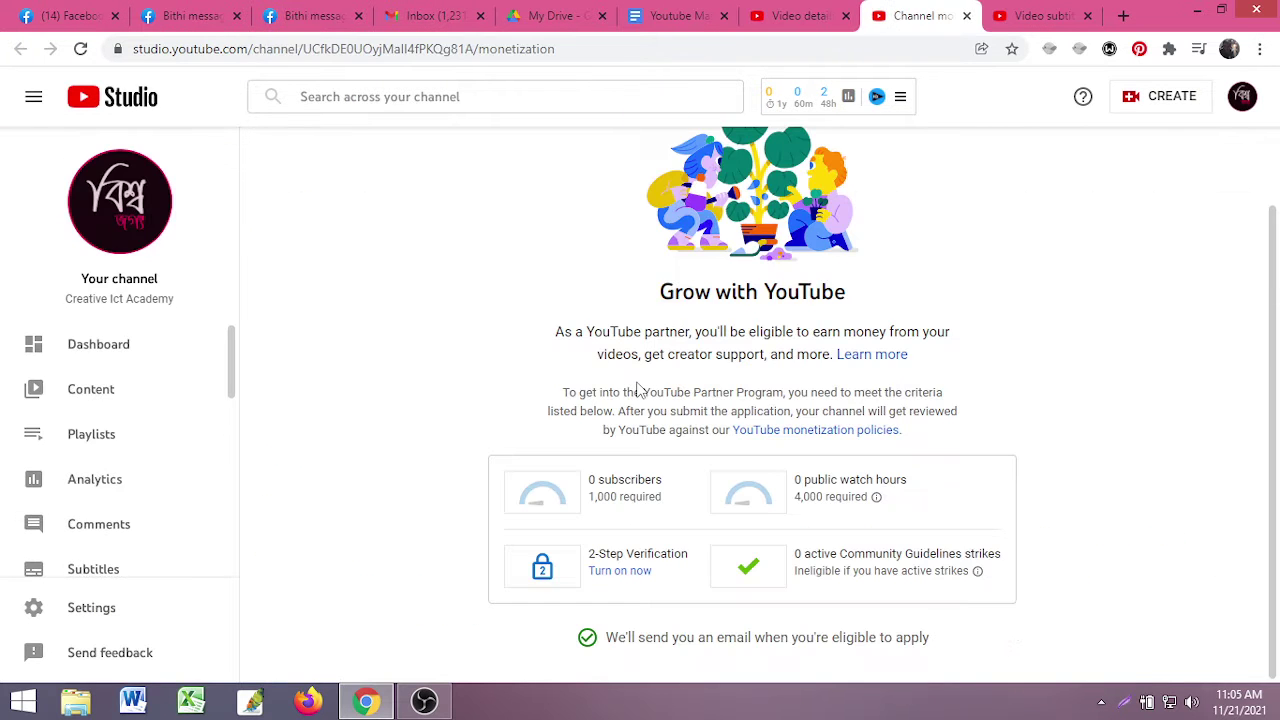
left_click(1038, 15)
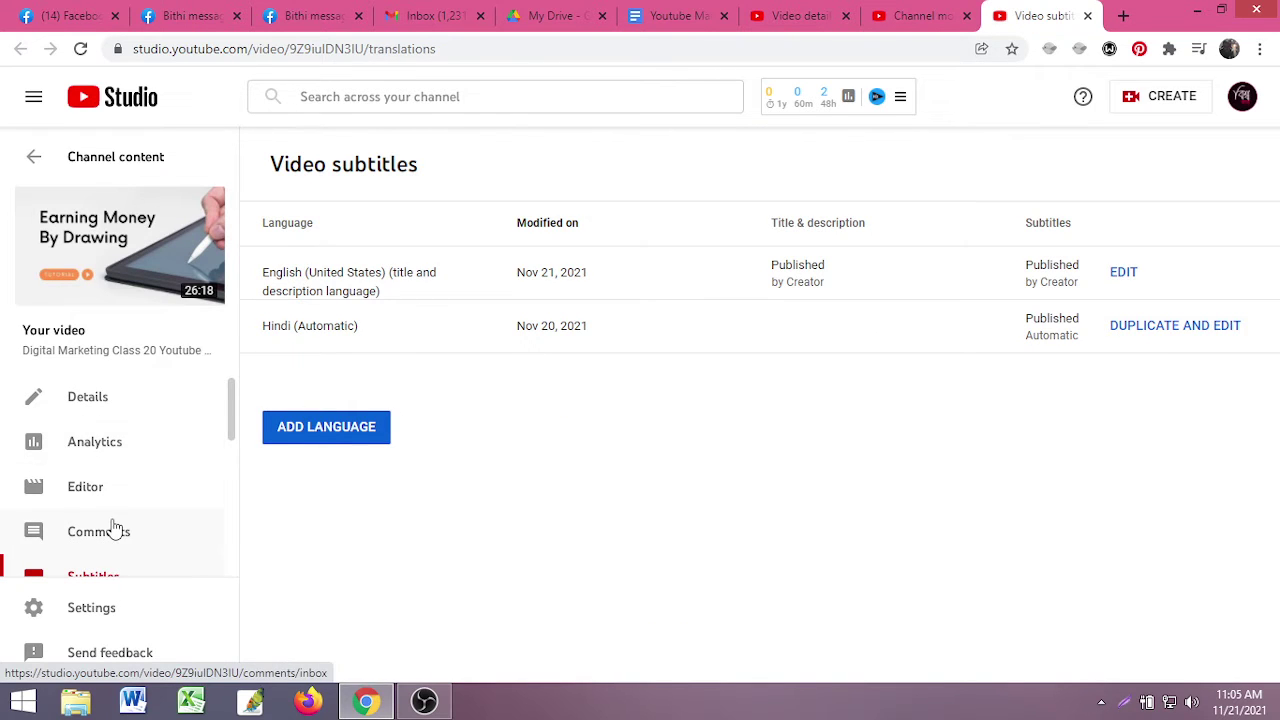
scroll(115, 528, "down", 5)
scroll(110, 515, "up", 3)
scroll(110, 515, "down", 3)
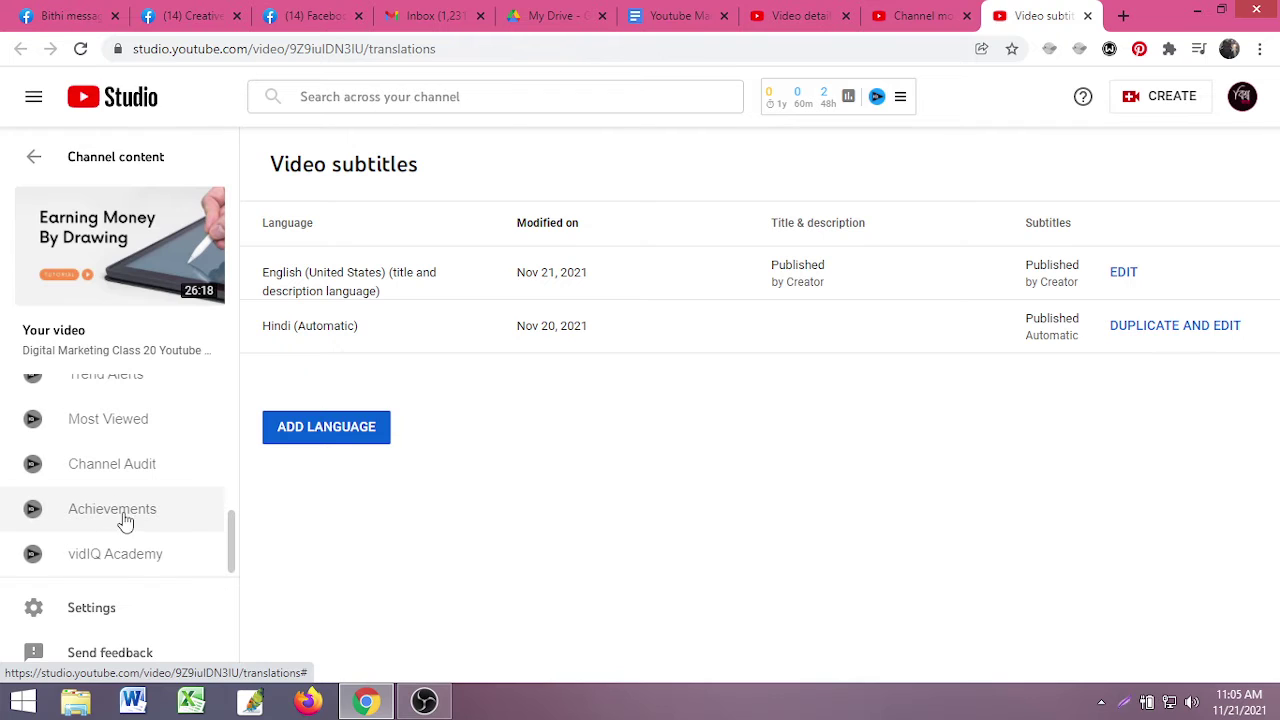
scroll(122, 521, "up", 3)
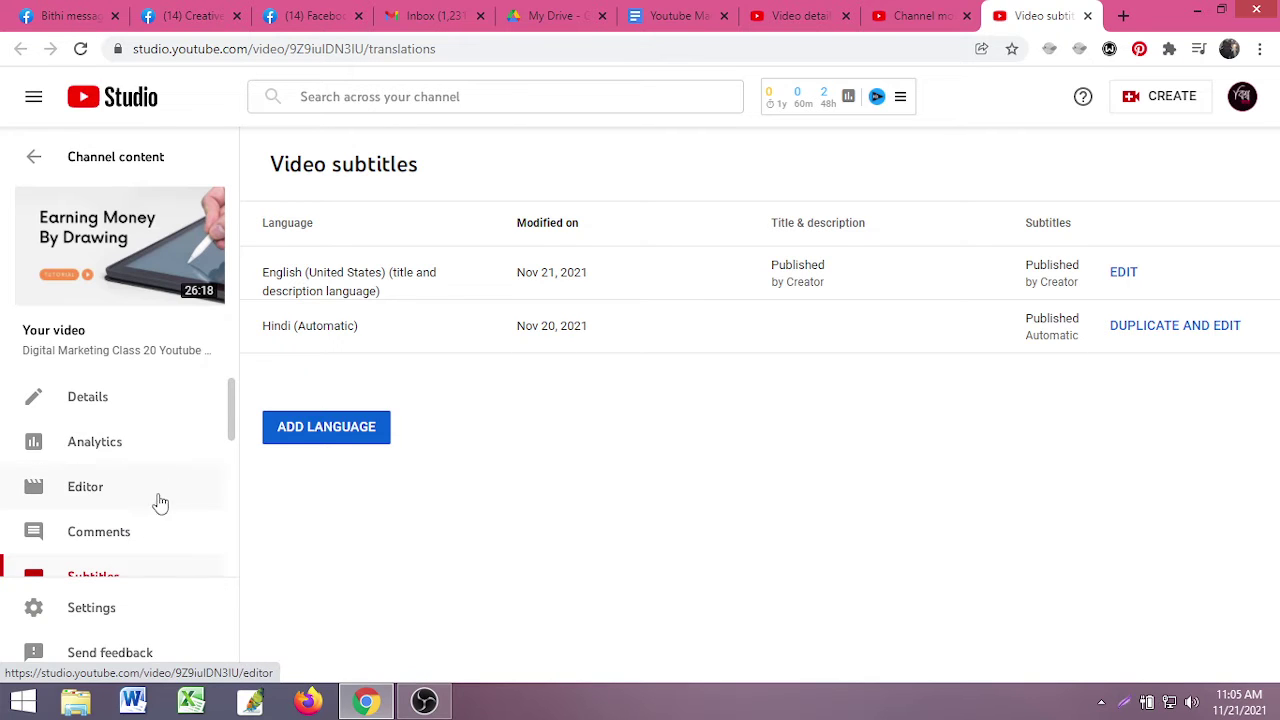
left_click(1240, 102)
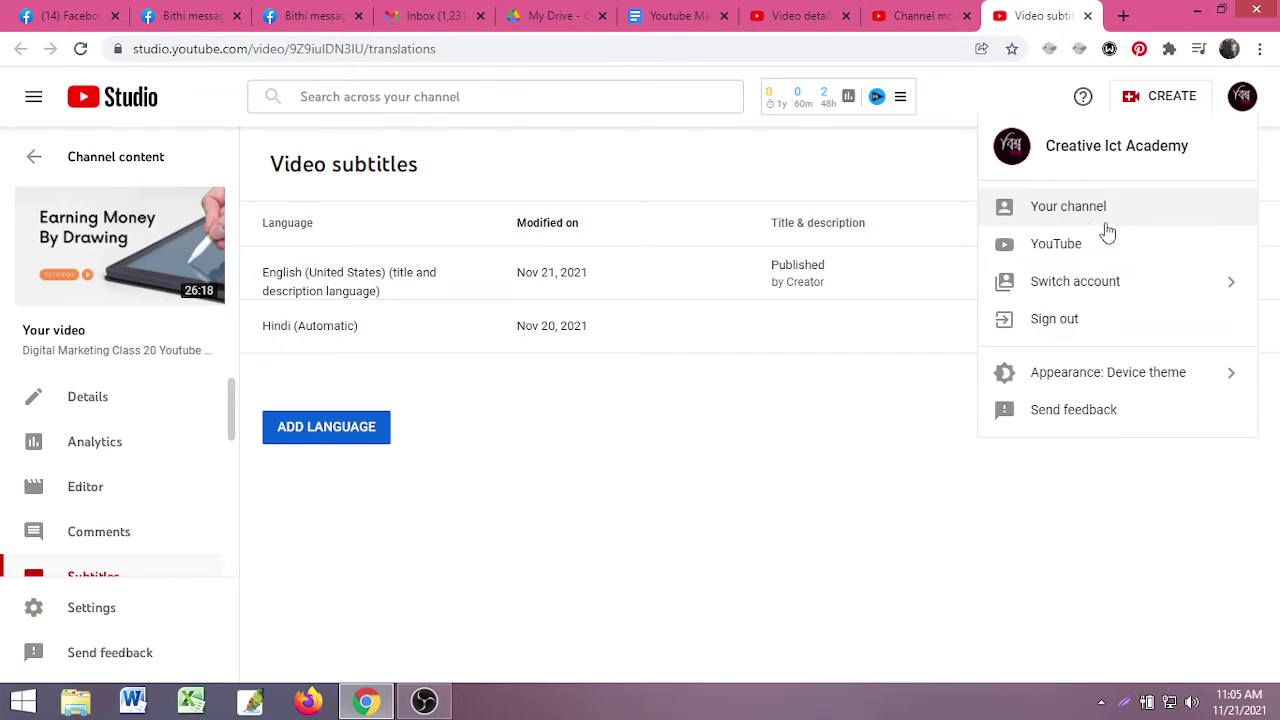
left_click(1063, 209)
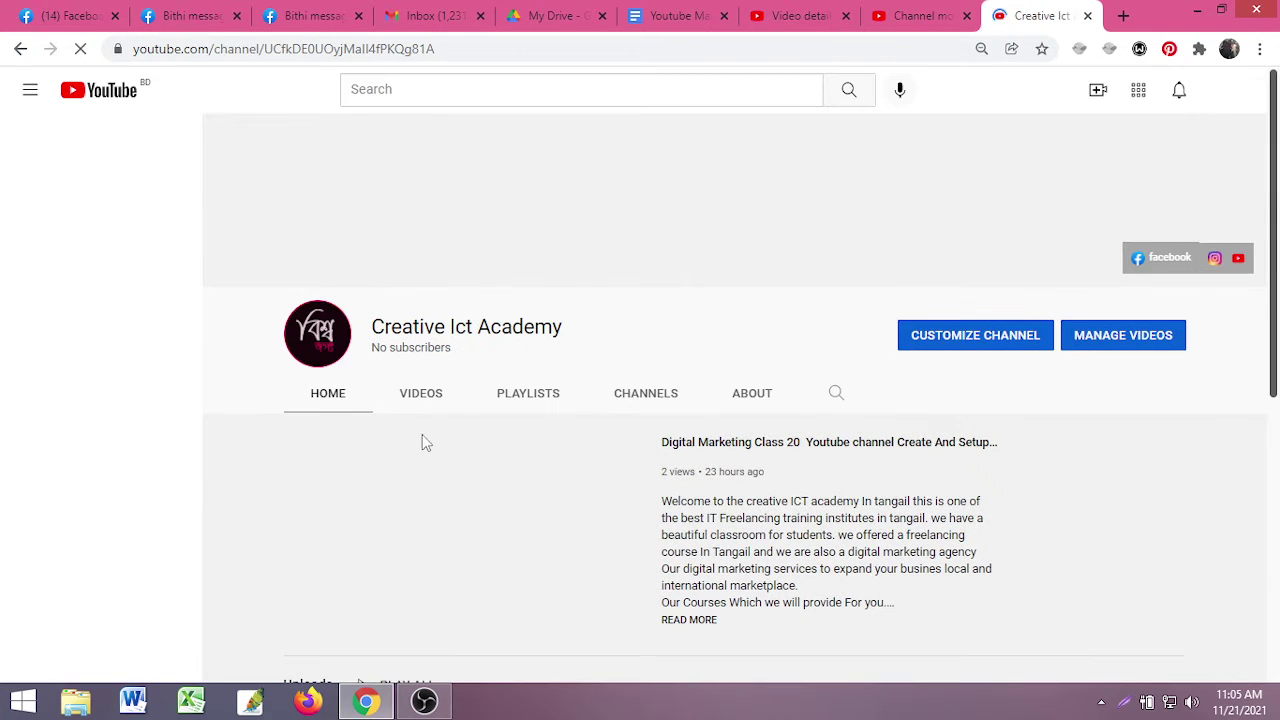
- Pause the featured video on the Creative Ict Academy channel page
scroll(407, 454, "down", 2)
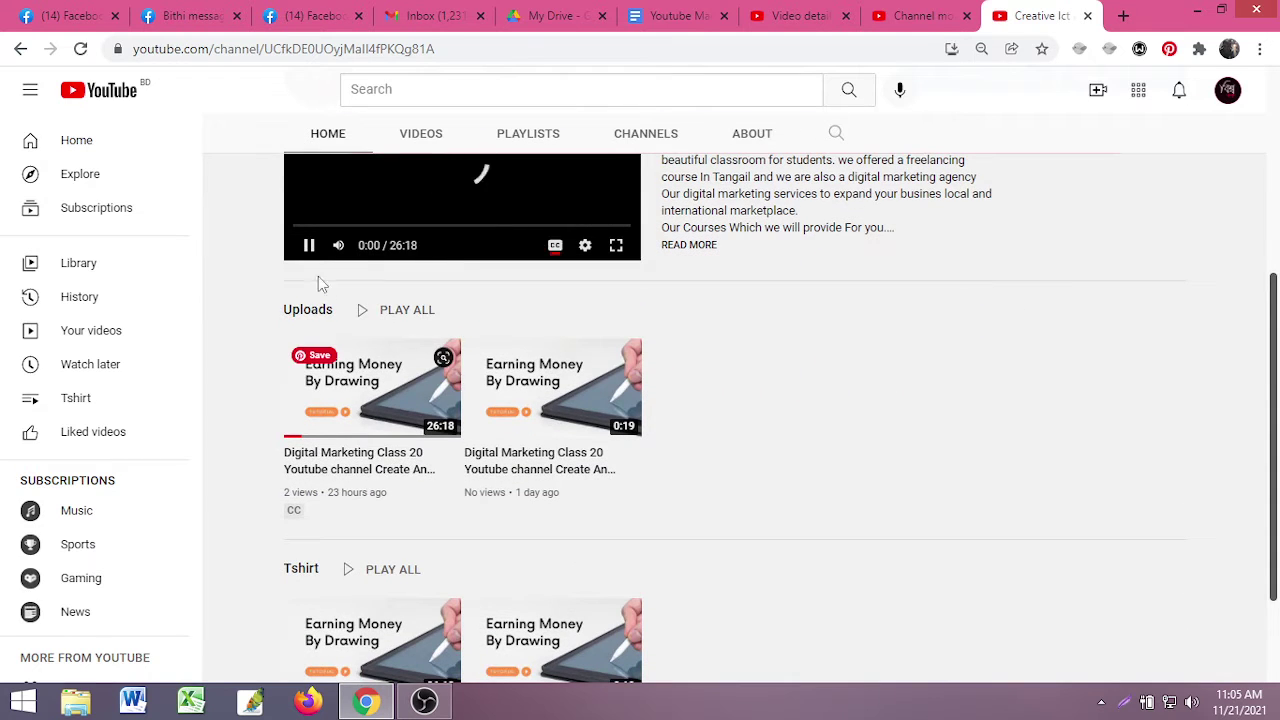
left_click(309, 245)
scroll(486, 363, "up", 3)
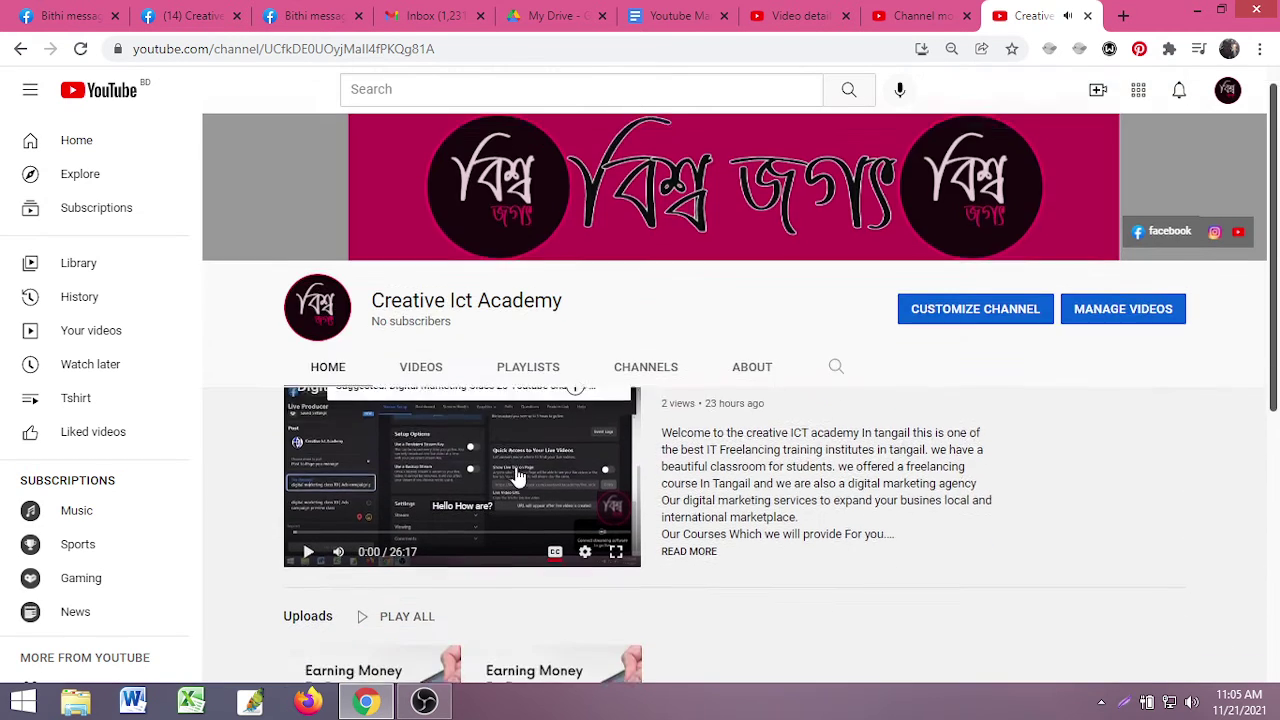
left_click(795, 16)
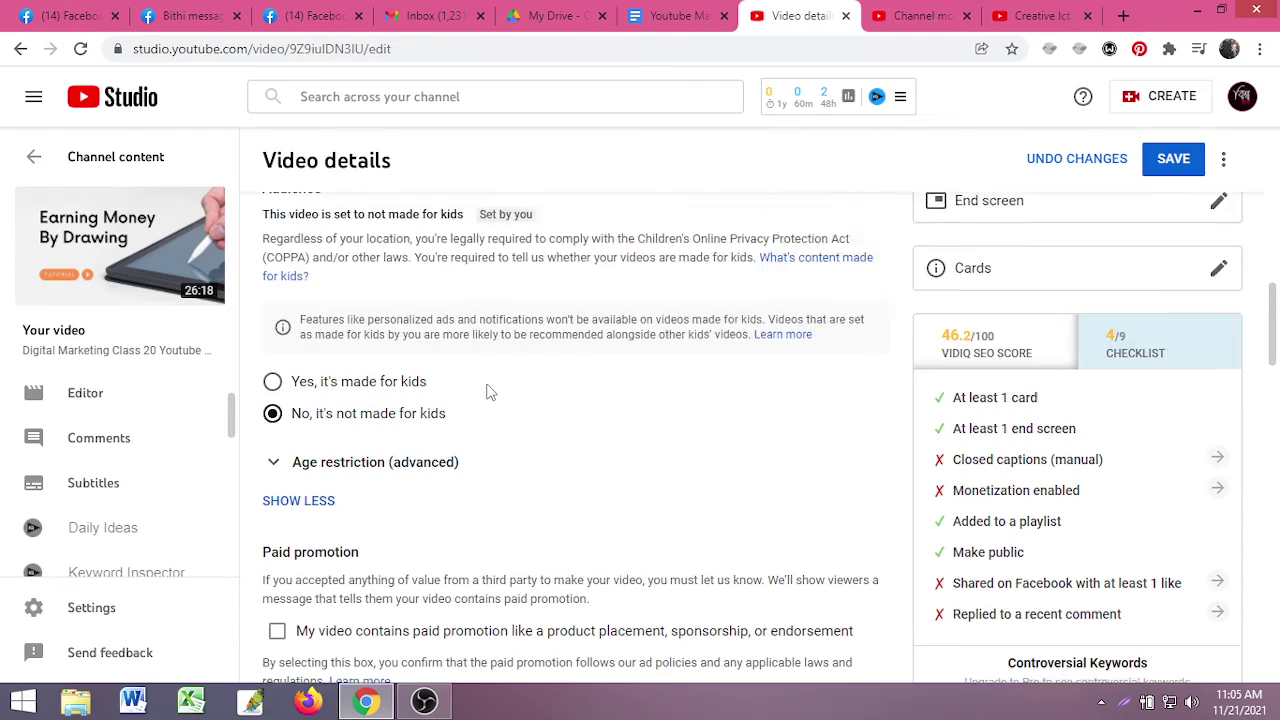
scroll(490, 390, "up", 5)
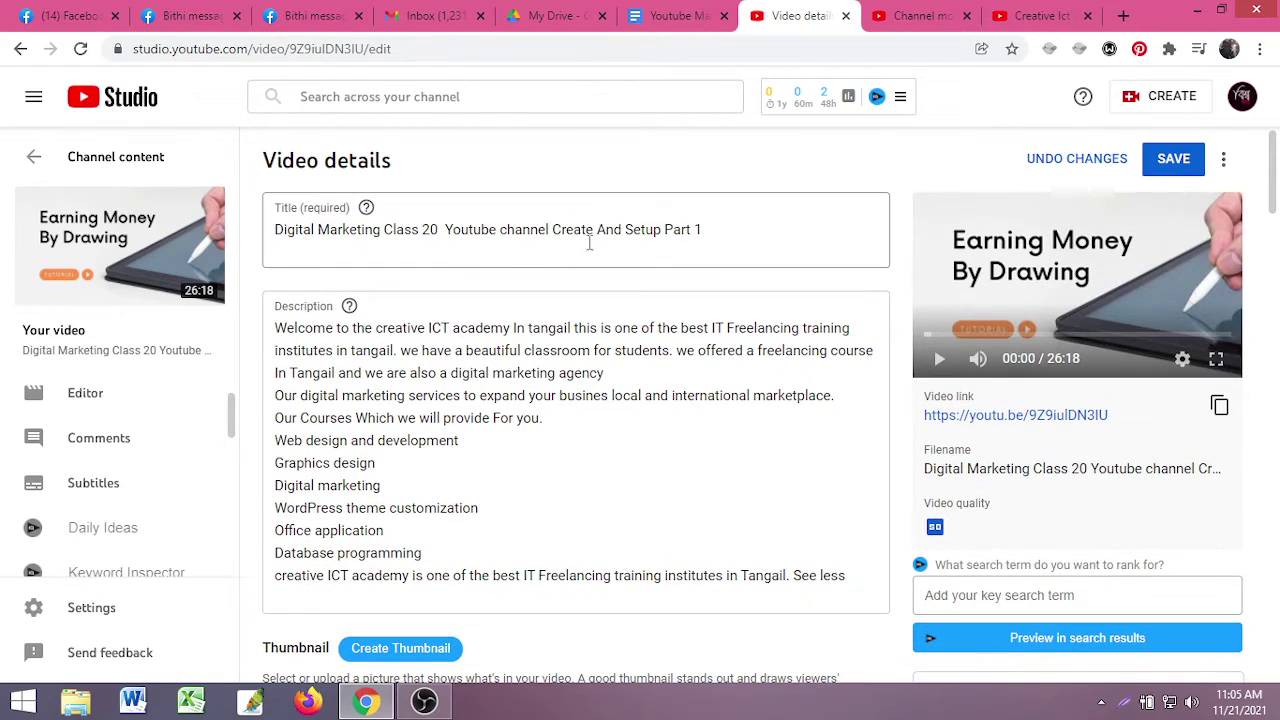
left_click(1040, 16)
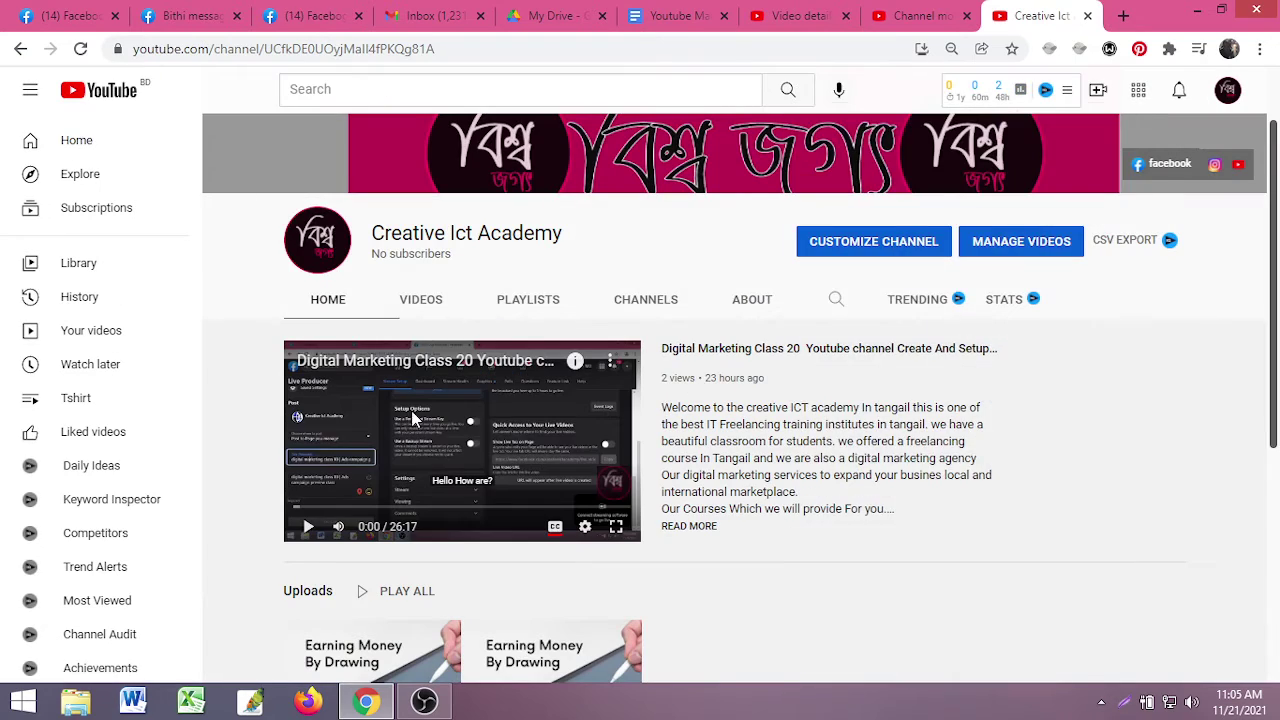
scroll(410, 425, "down", 1)
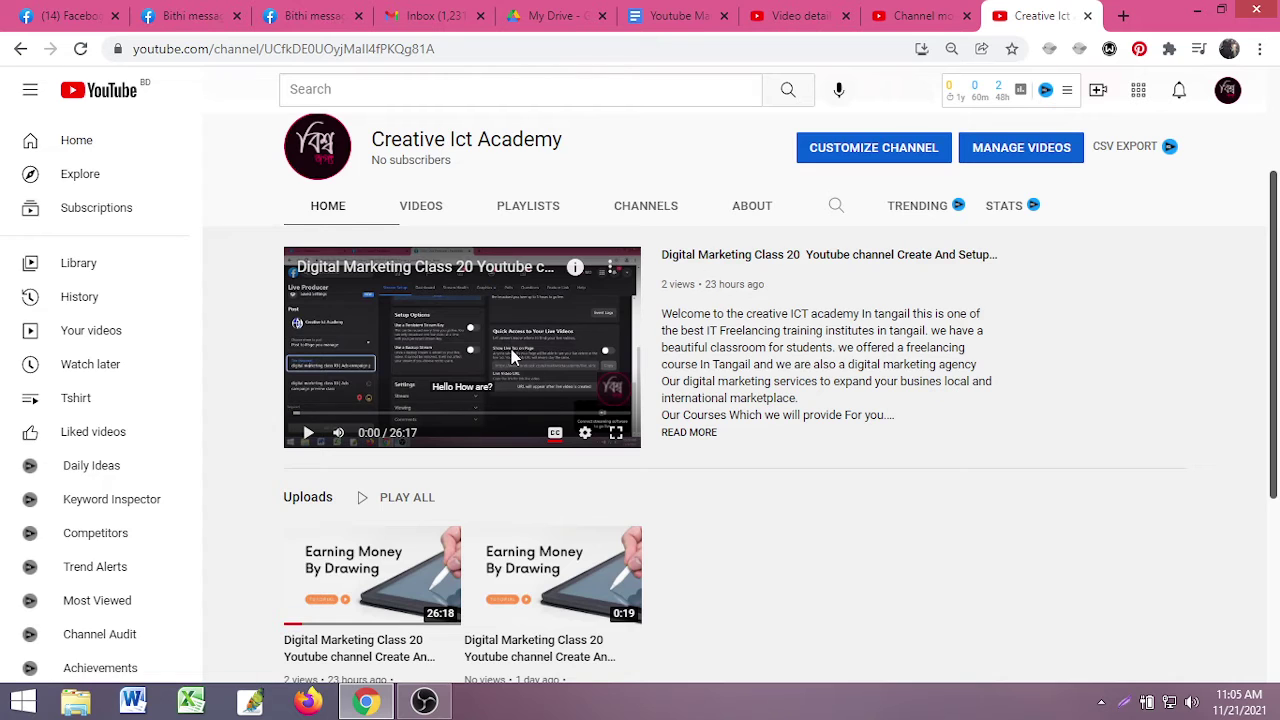
- Copy the featured video's URL from the player's right-click menu
right_click(518, 330)
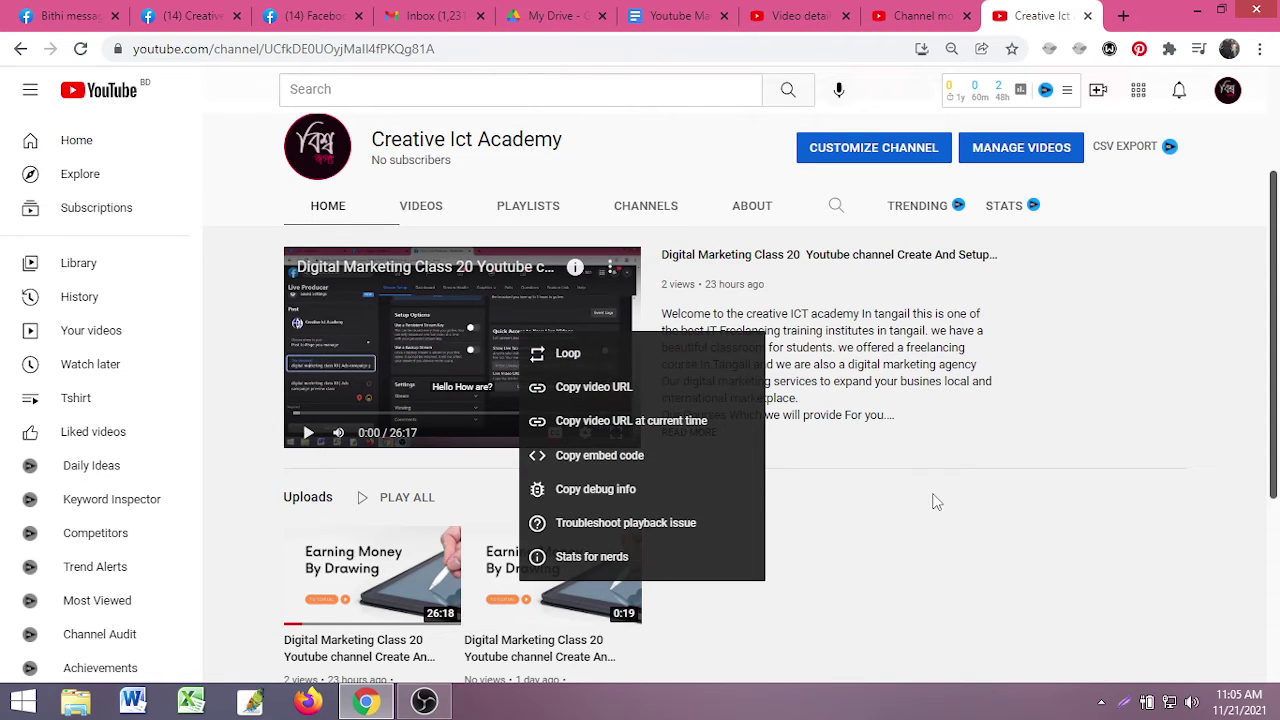
left_click(900, 498)
scroll(523, 480, "down", 3)
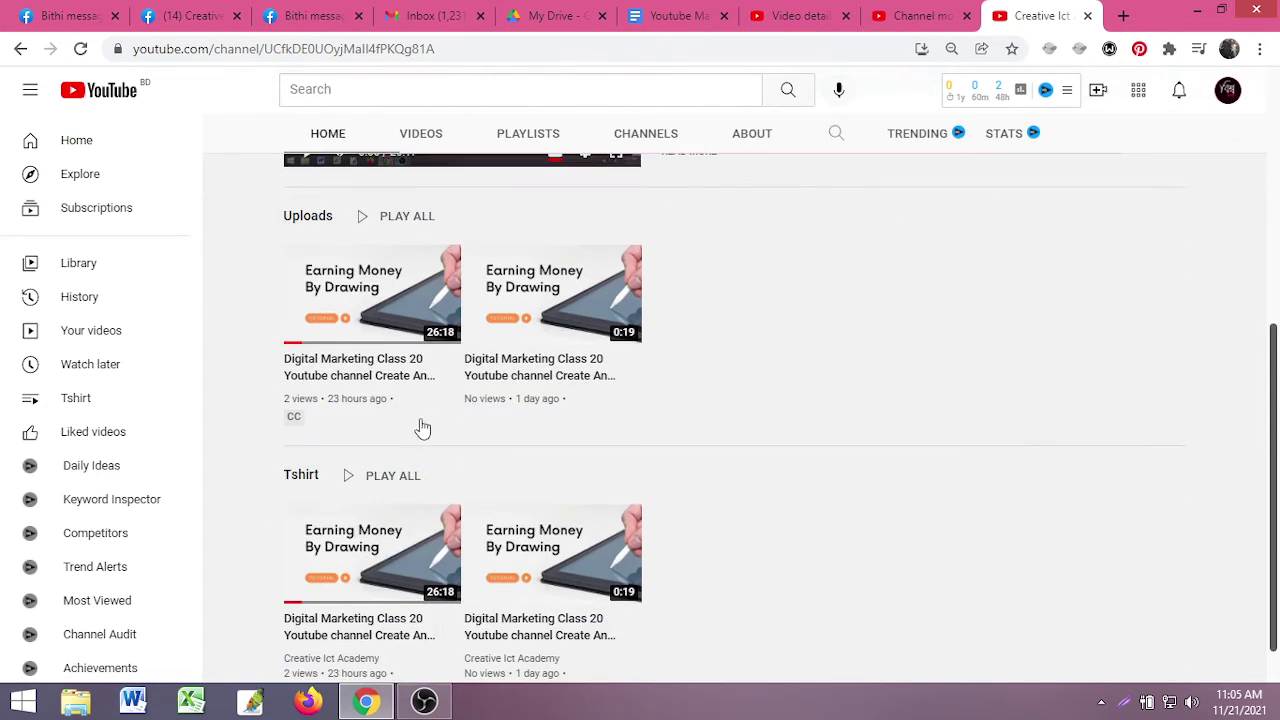
scroll(443, 280, "up", 5)
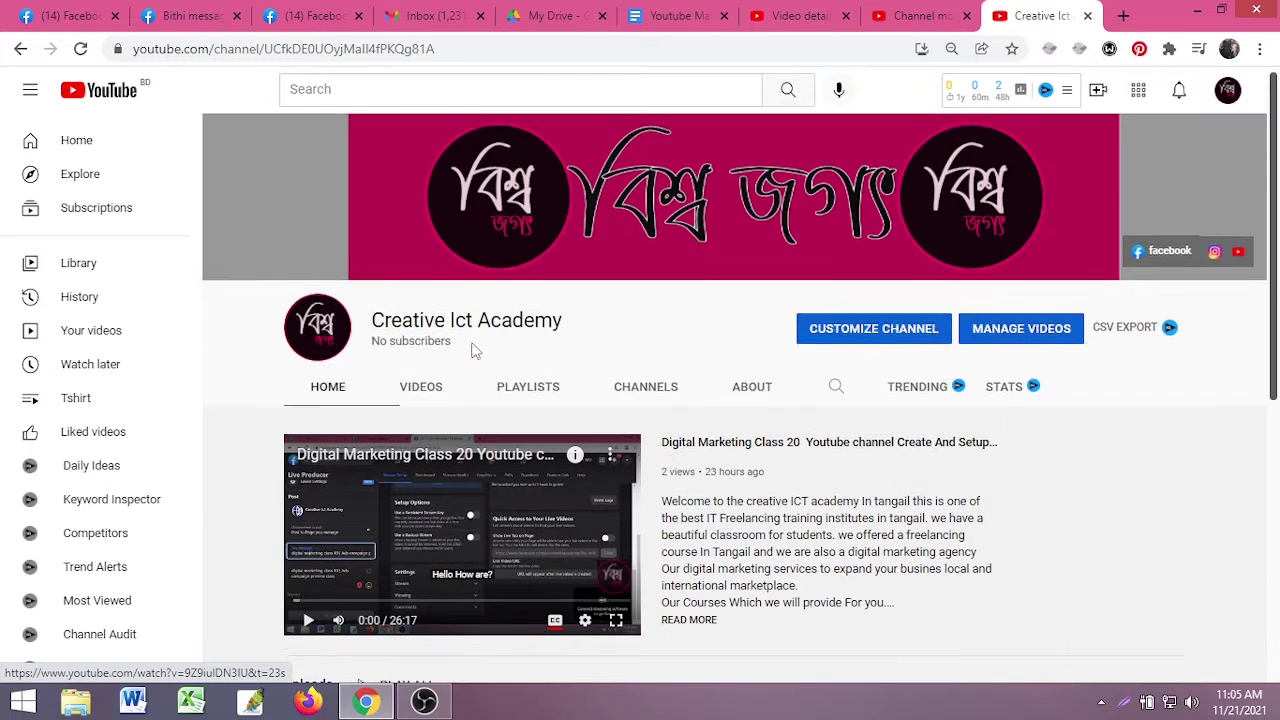
scroll(517, 484, "down", 1)
right_click(521, 389)
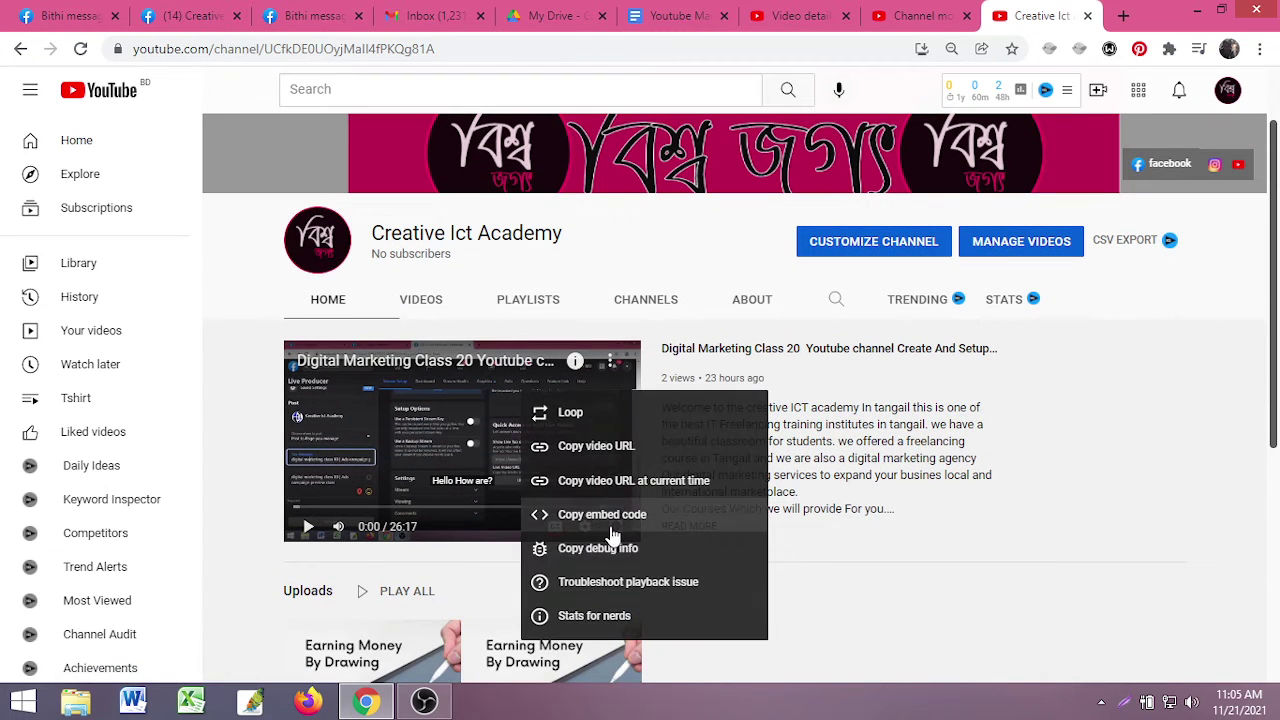
left_click(605, 453)
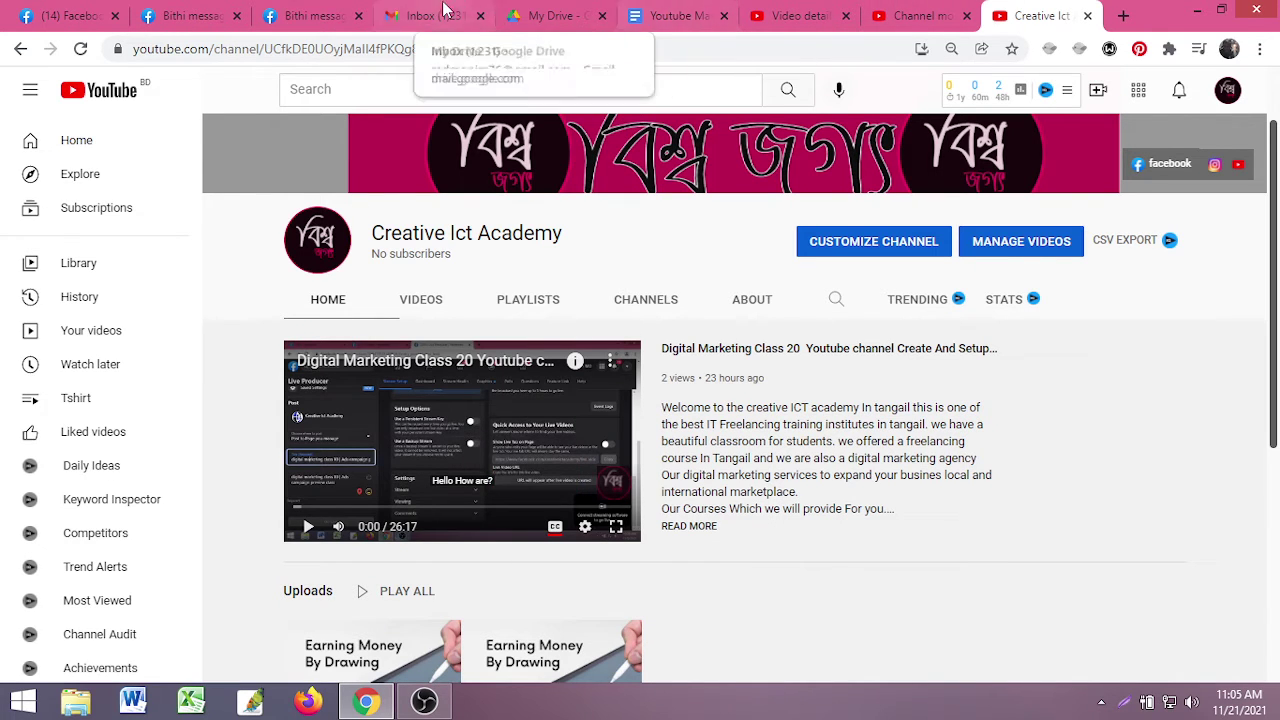
- Go to the Creative Ict Academy Facebook page and close the Messenger chat
left_click(221, 12)
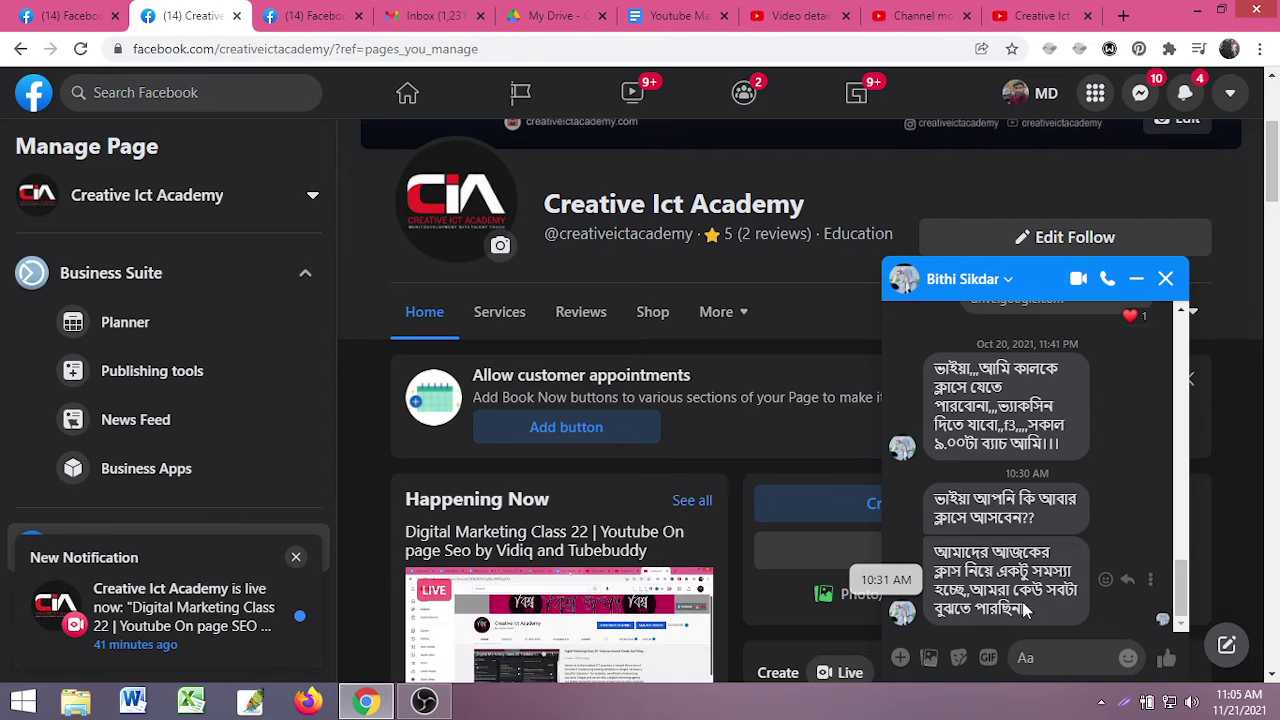
left_click(1166, 279)
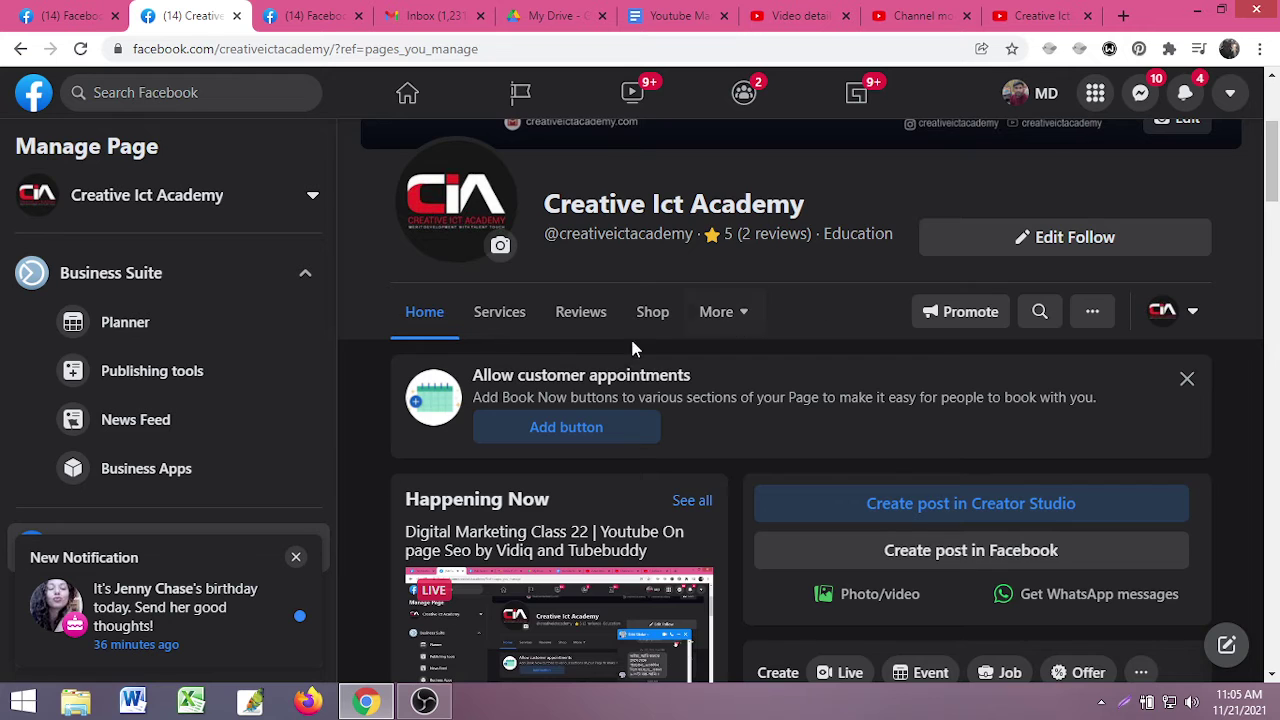
scroll(630, 336, "up", 3)
scroll(915, 494, "down", 1)
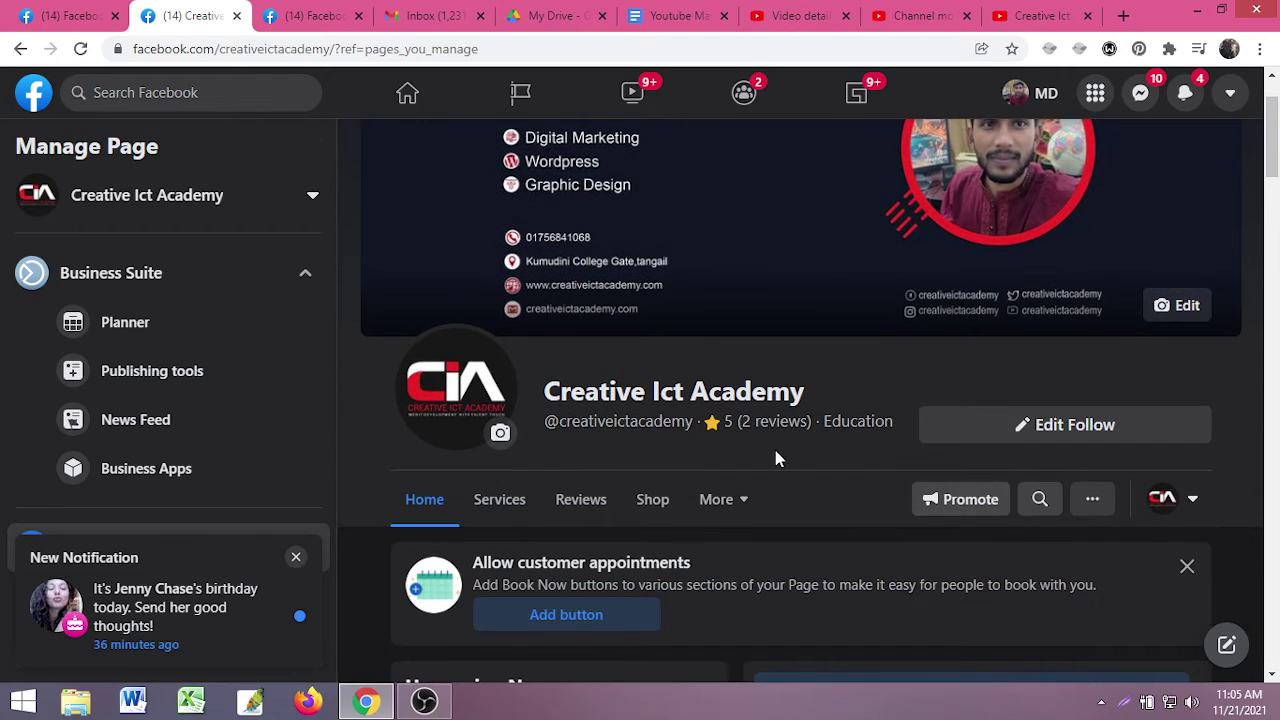
scroll(752, 462, "up", 1)
scroll(760, 462, "down", 2)
scroll(762, 468, "down", 4)
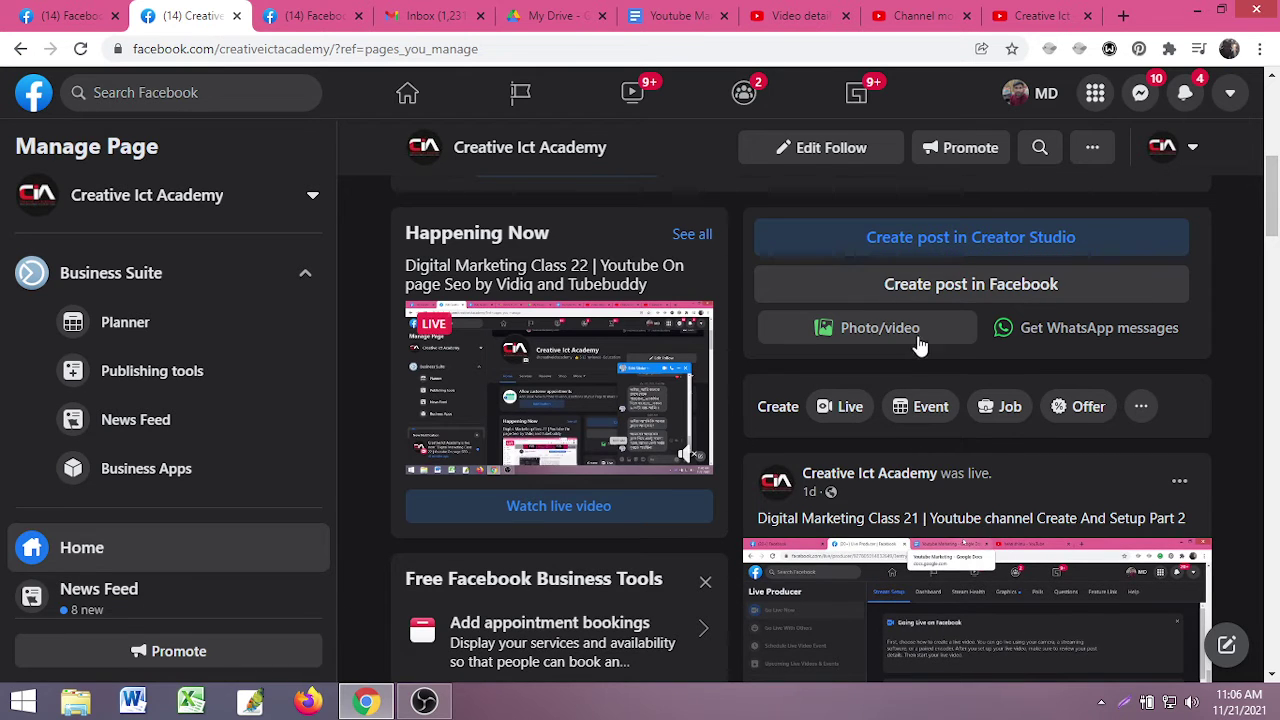
scroll(905, 380, "up", 1)
- Cancel the photo/video file picker and open 'Create post in Creator Studio'
left_click(905, 430)
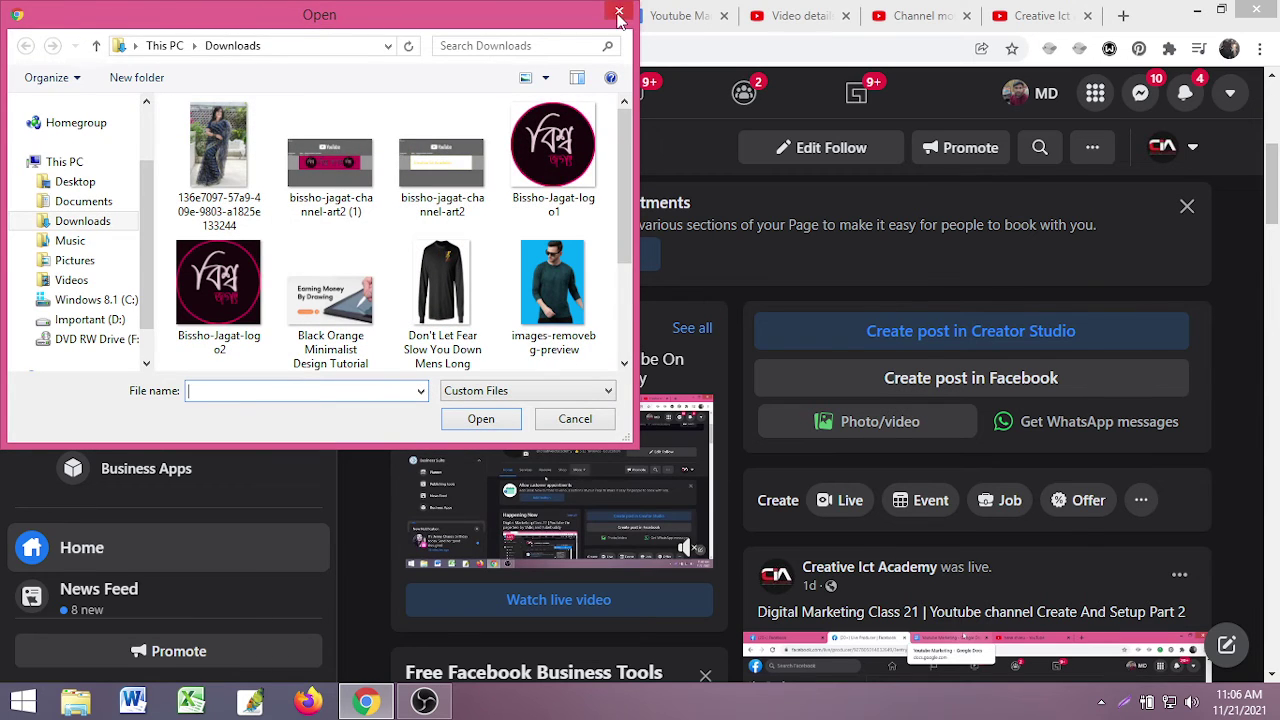
left_click(619, 12)
scroll(890, 410, "up", 1)
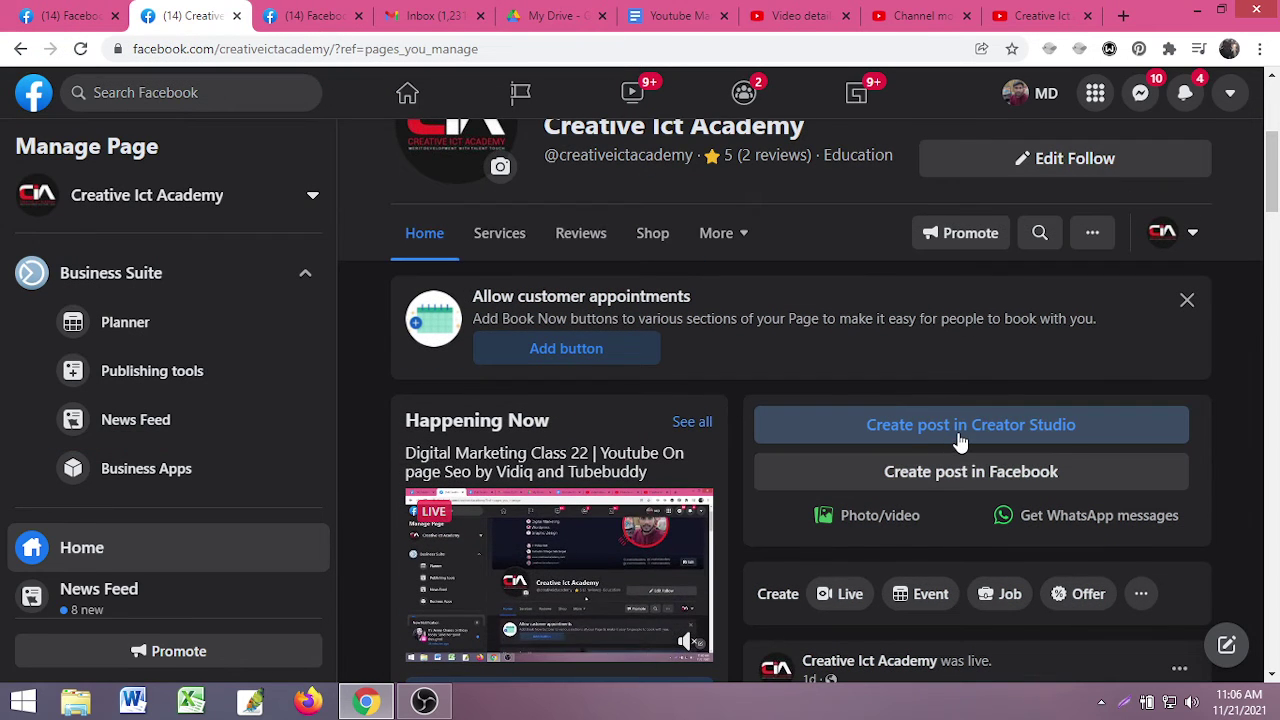
left_click(942, 434)
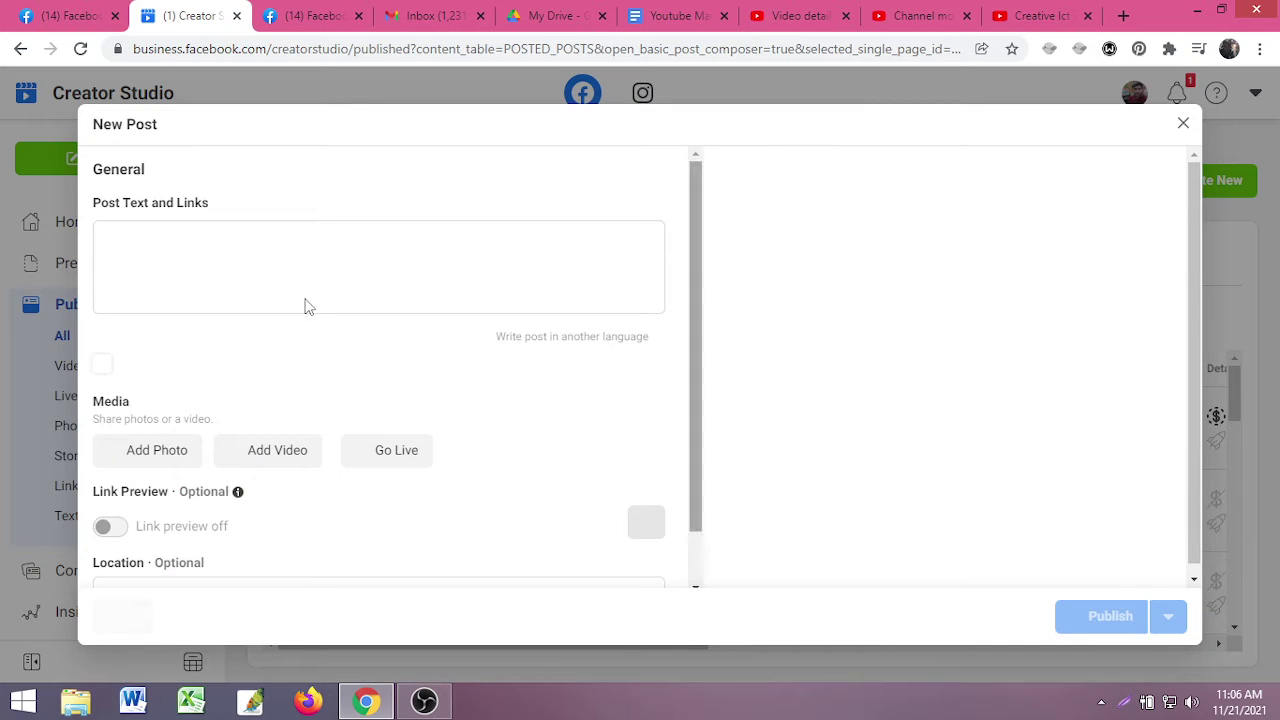
- Paste the YouTube video link into the post text with placeholder text above it
left_click(181, 264)
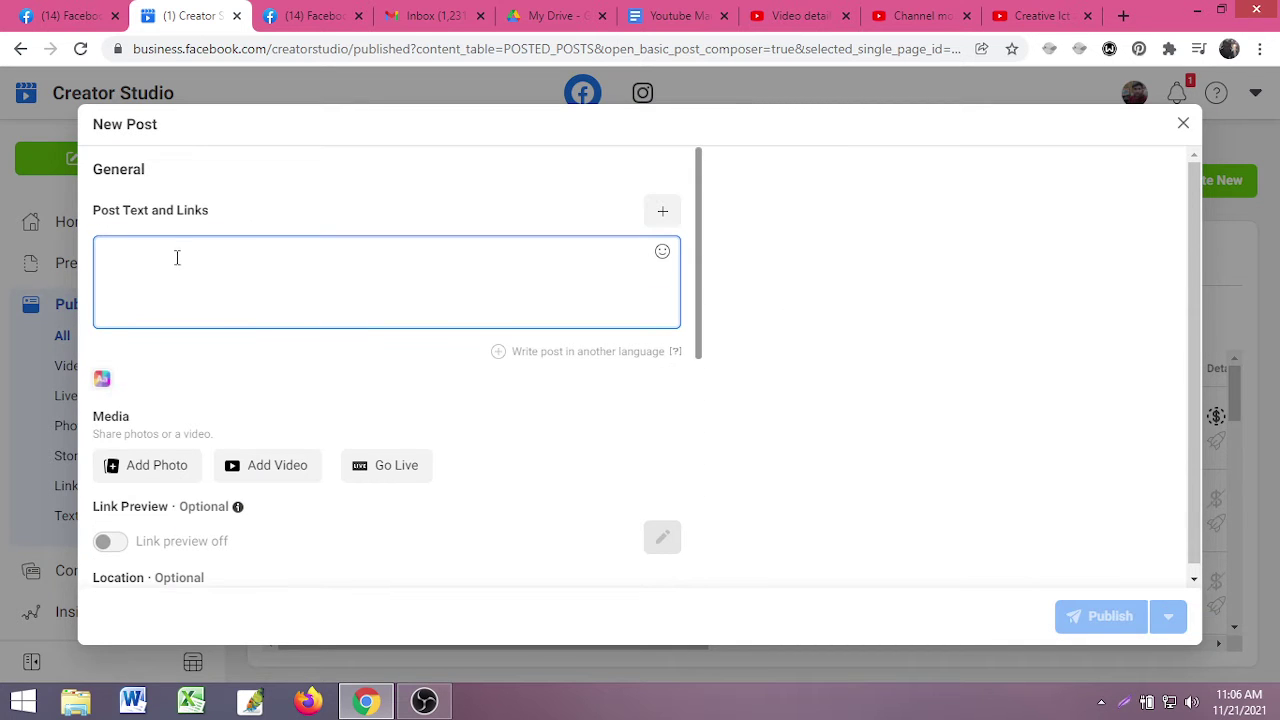
key("ctrl+v")
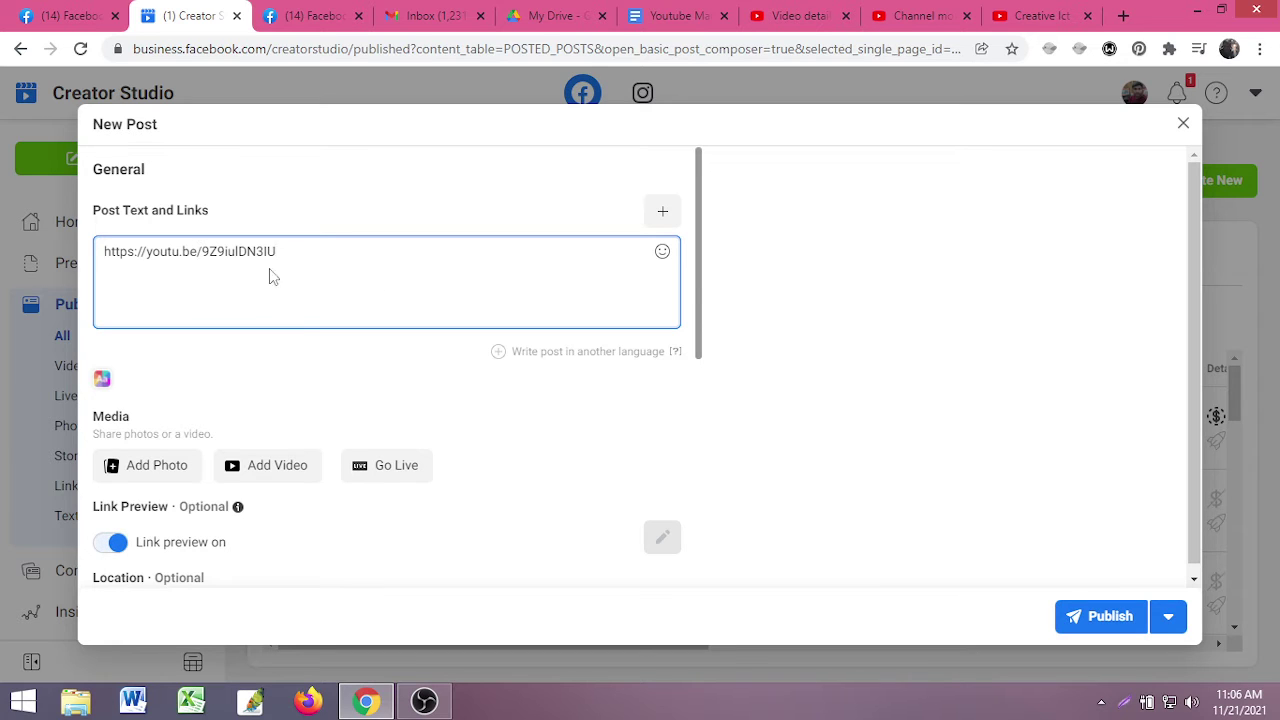
left_click(106, 250)
key("Return")
key("Return")
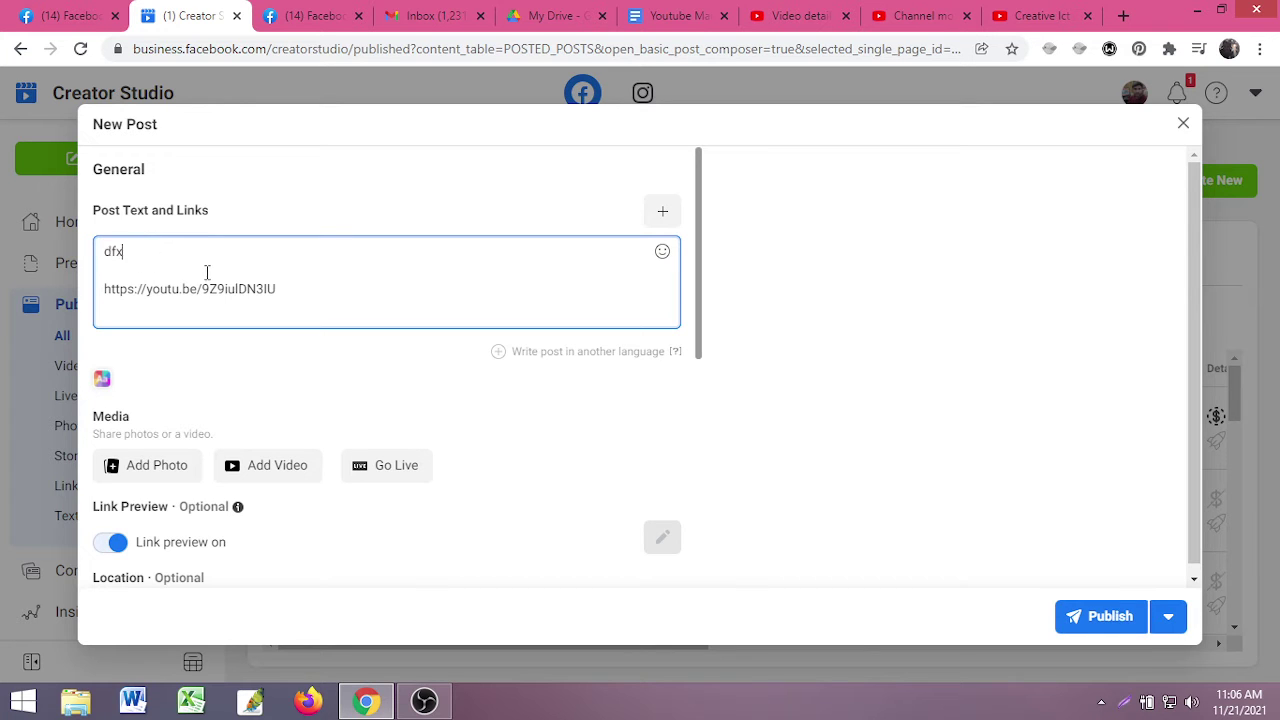
type("dfxgxhfghxhgxdfghxhg")
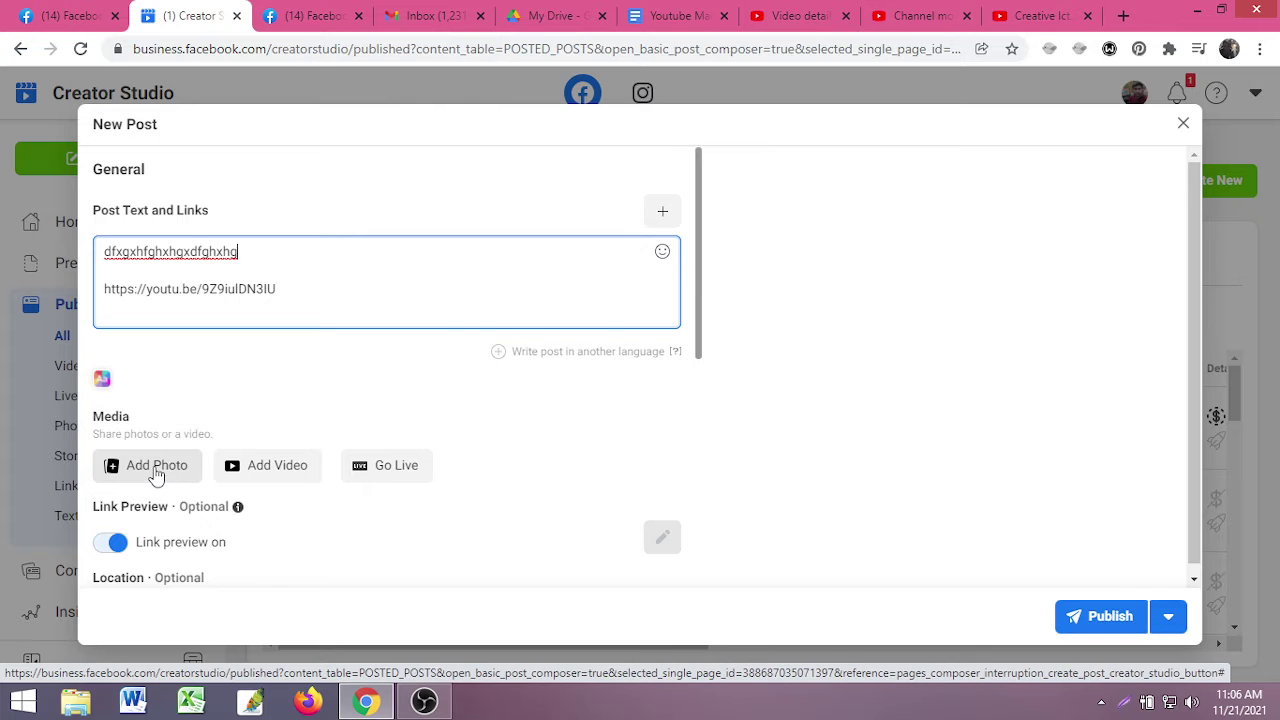
- Attach the Black Orange Minimalist Design Tutorial image to the post
left_click(156, 475)
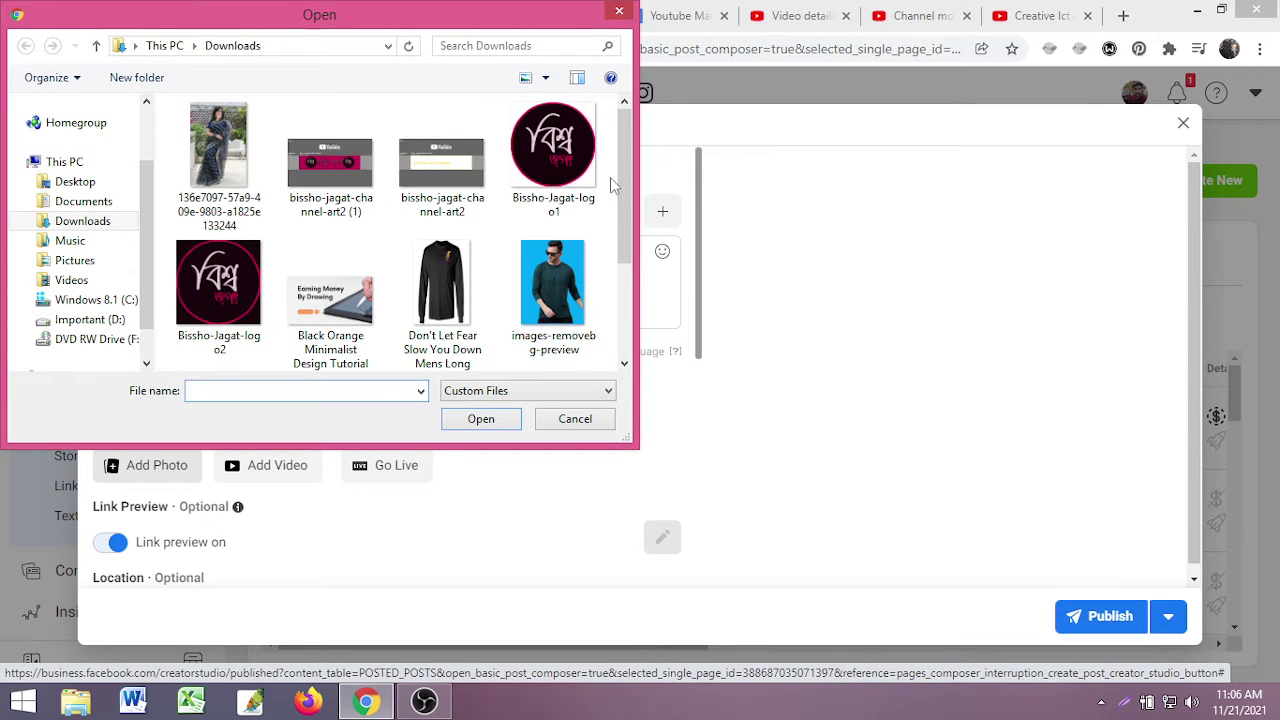
left_click(330, 300)
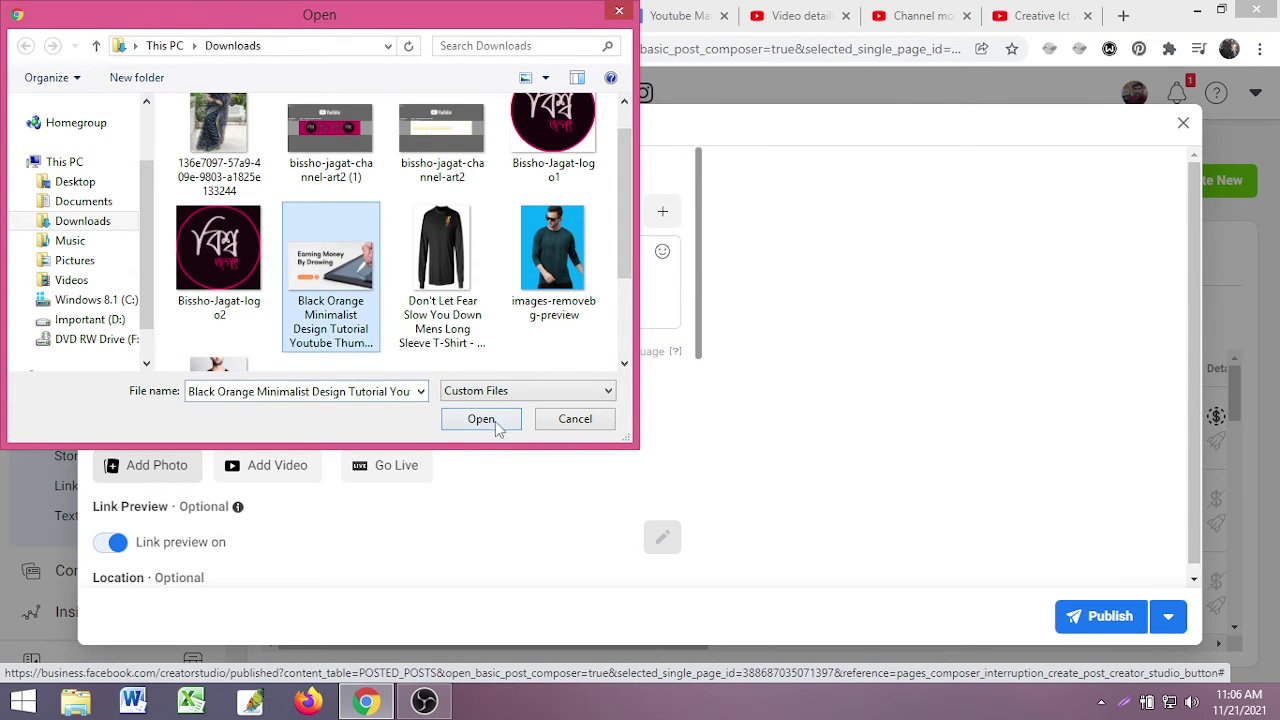
left_click(497, 424)
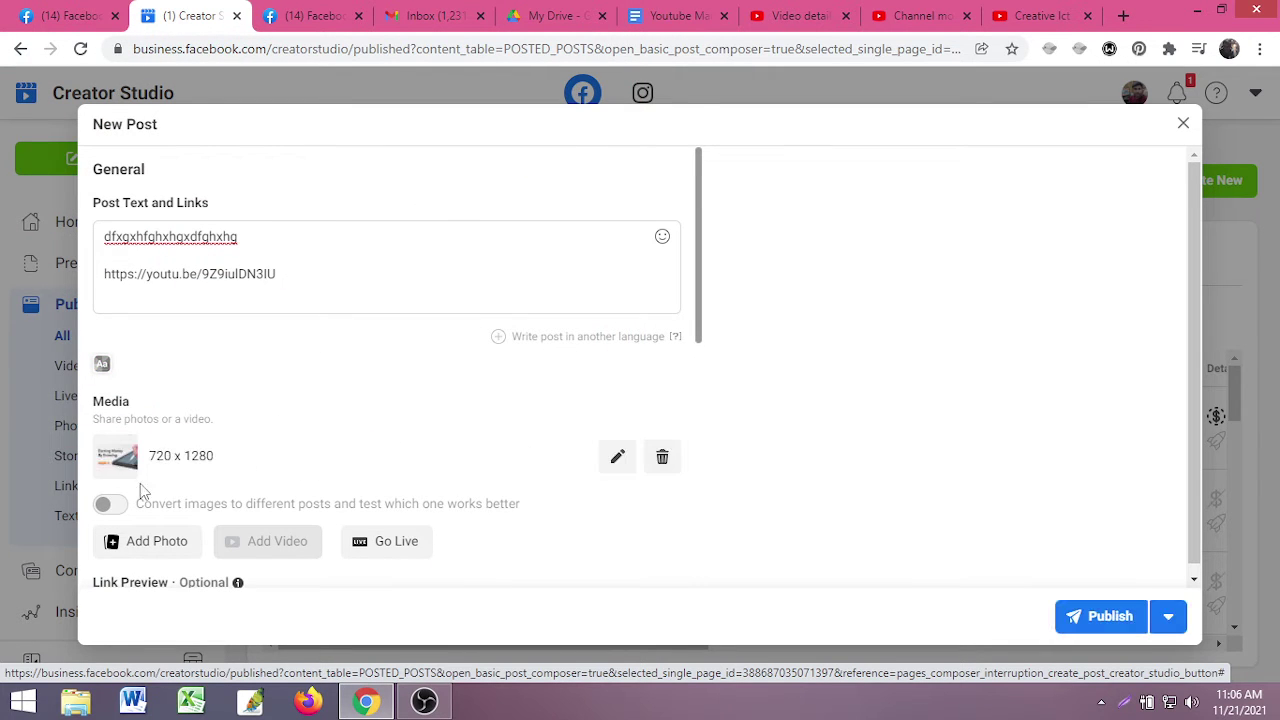
- Close the New Post draft and discard the changes
scroll(766, 583, "down", 3)
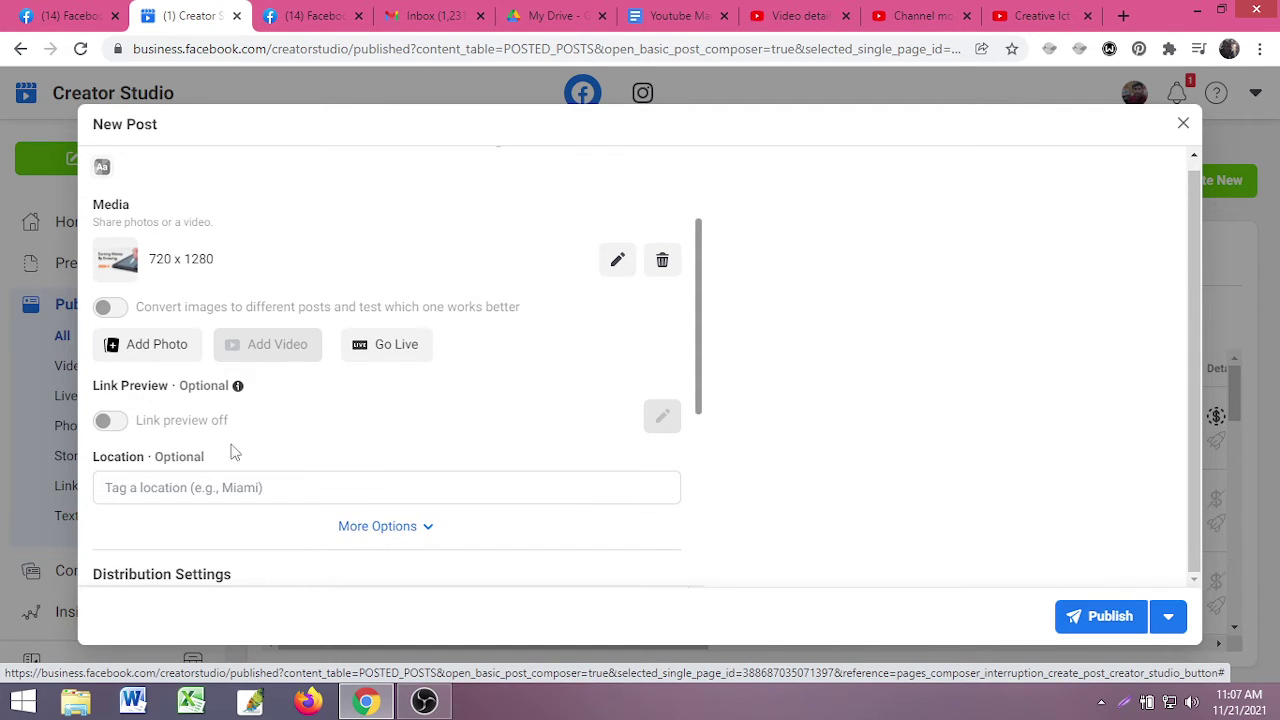
scroll(231, 449, "up", 3)
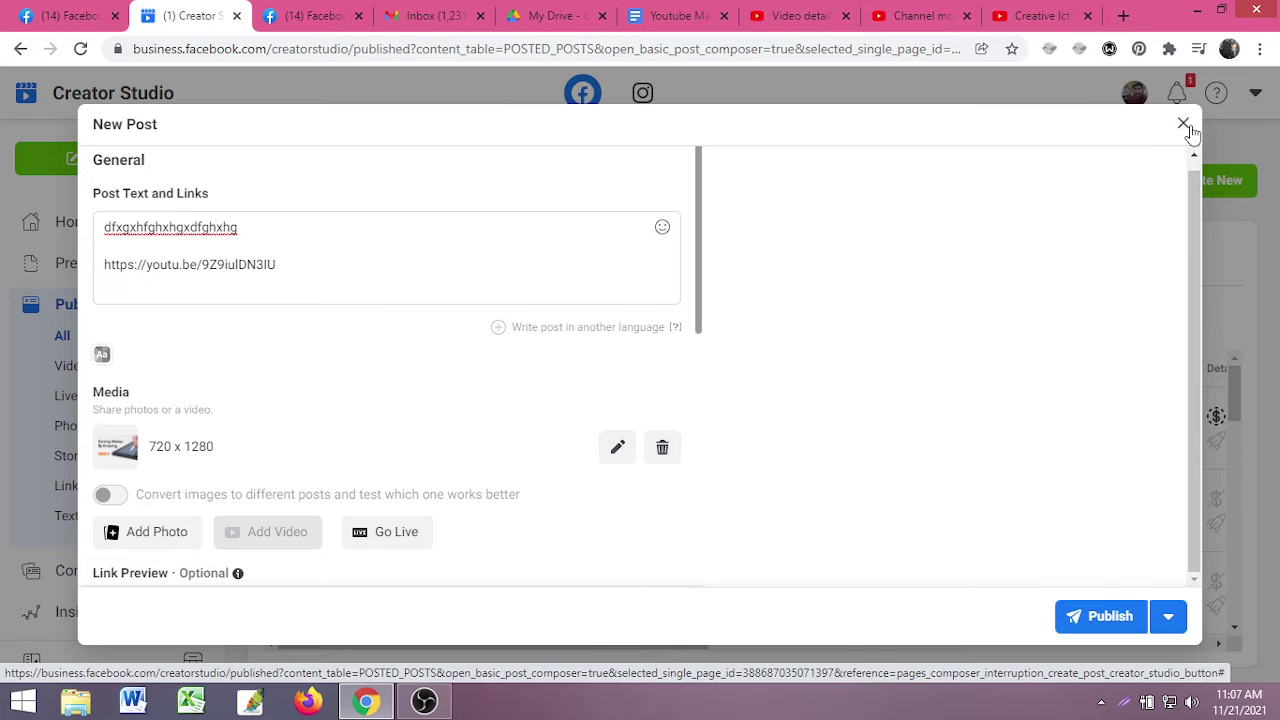
left_click(1186, 125)
left_click(846, 412)
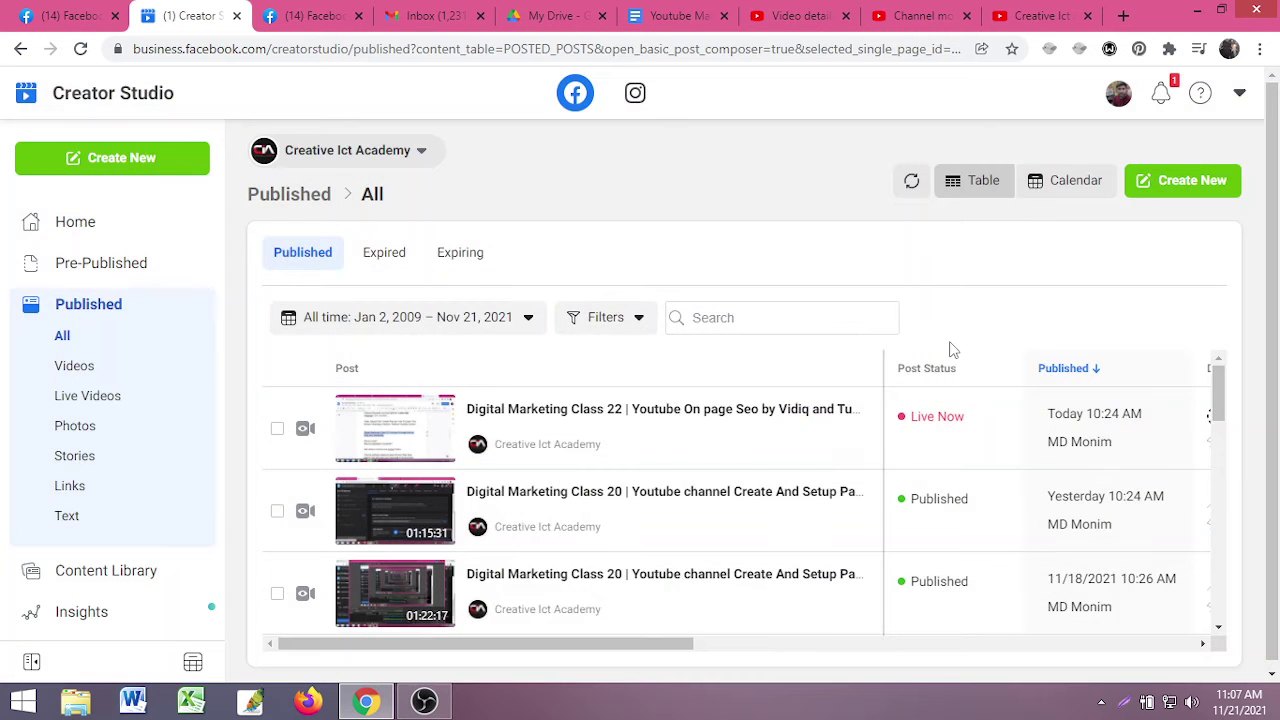
- Review the vidIQ checklist on the Video details page
left_click(1040, 15)
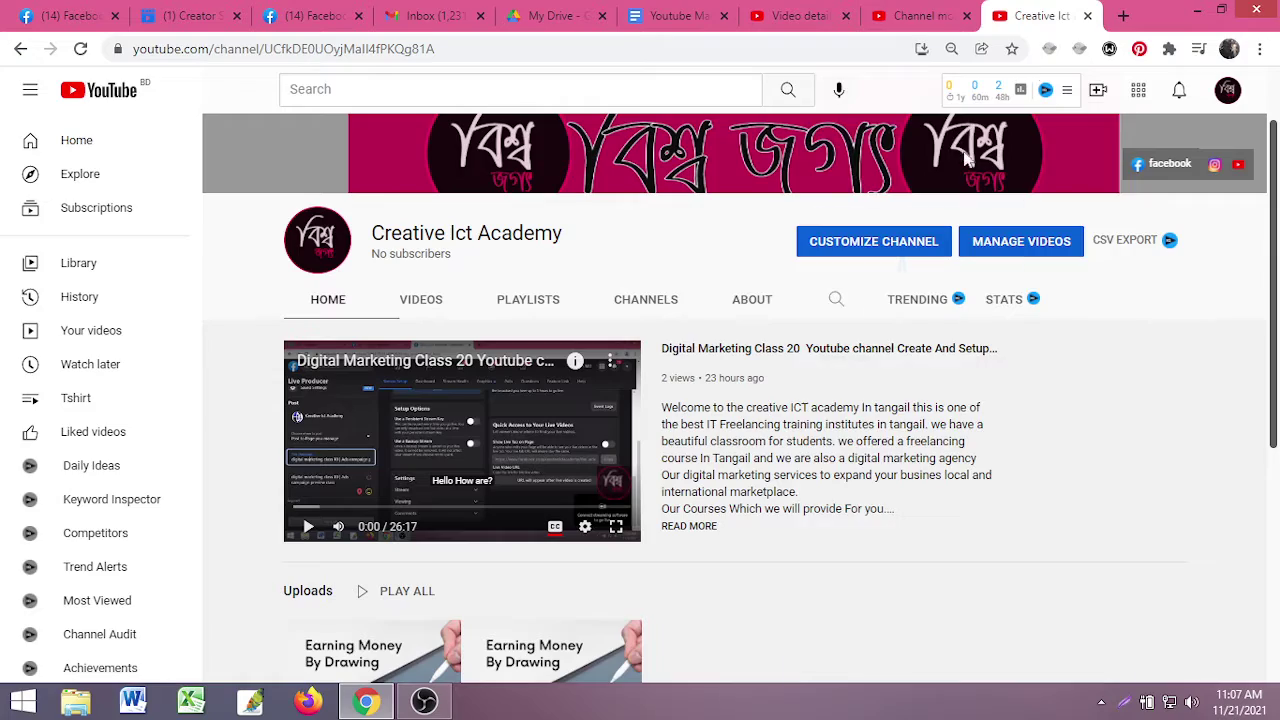
left_click(920, 15)
left_click(800, 15)
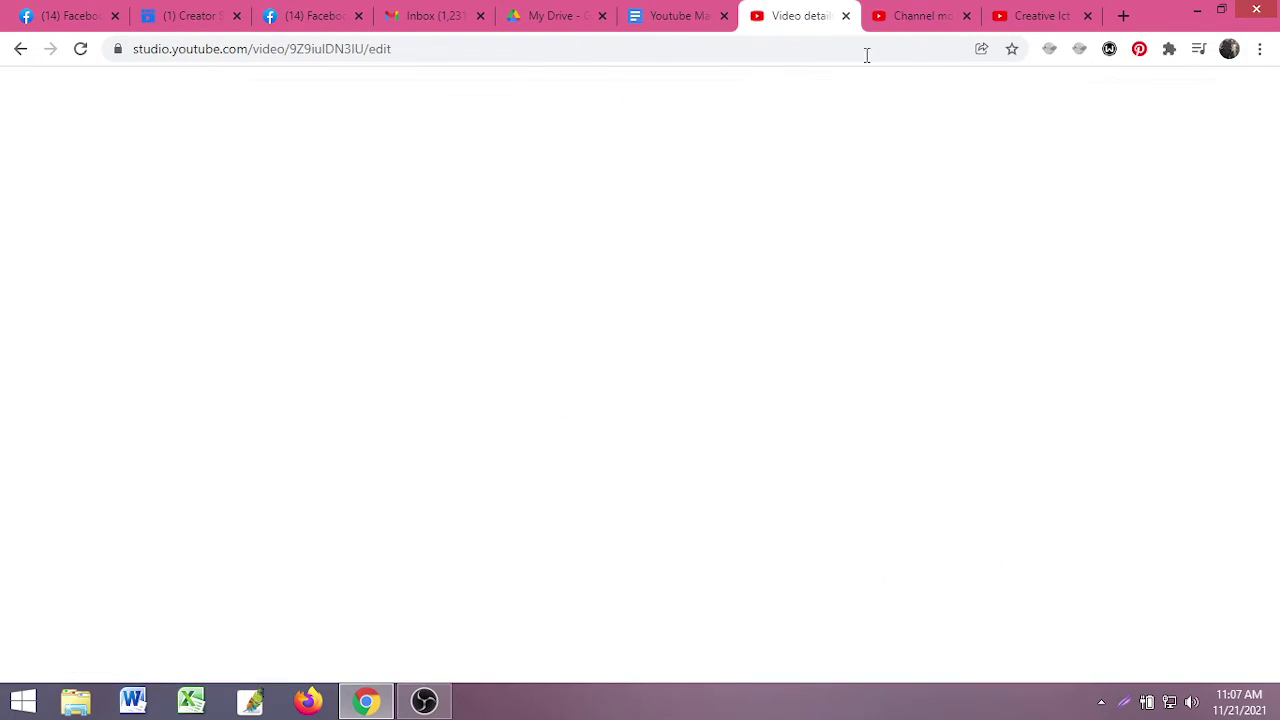
scroll(1008, 488, "down", 10)
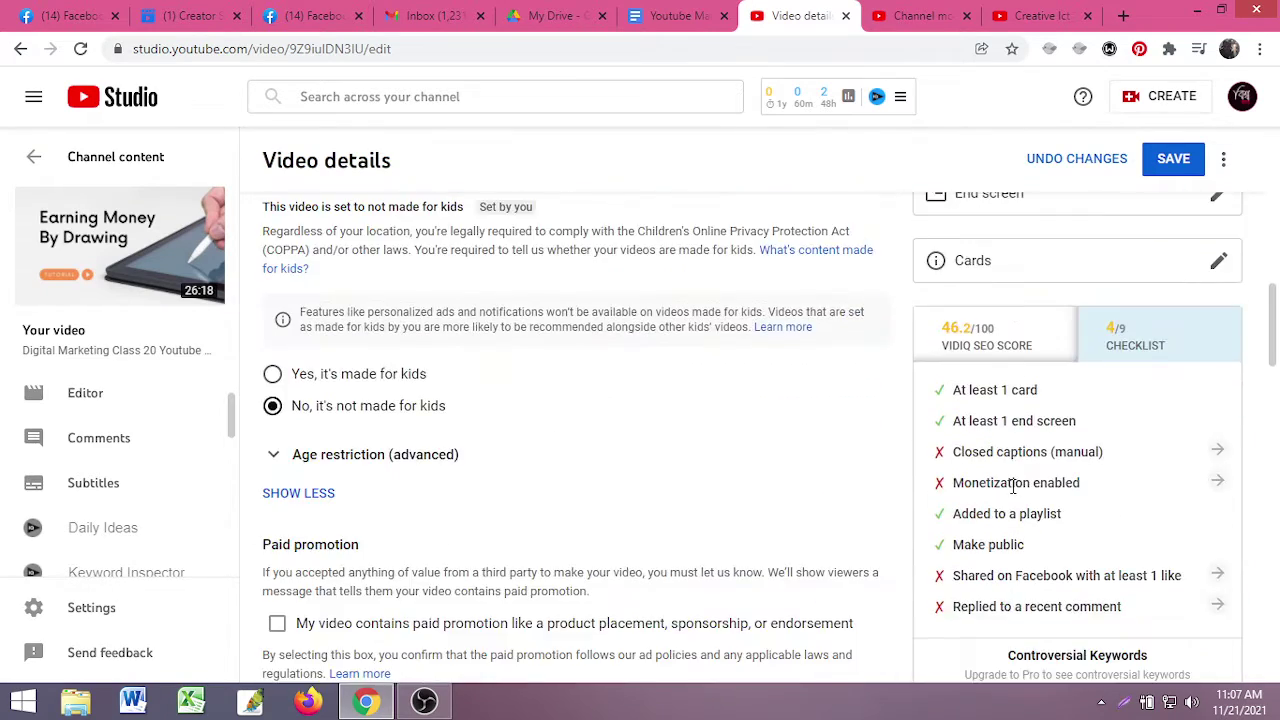
scroll(1013, 487, "down", 3)
scroll(1040, 485, "up", 2)
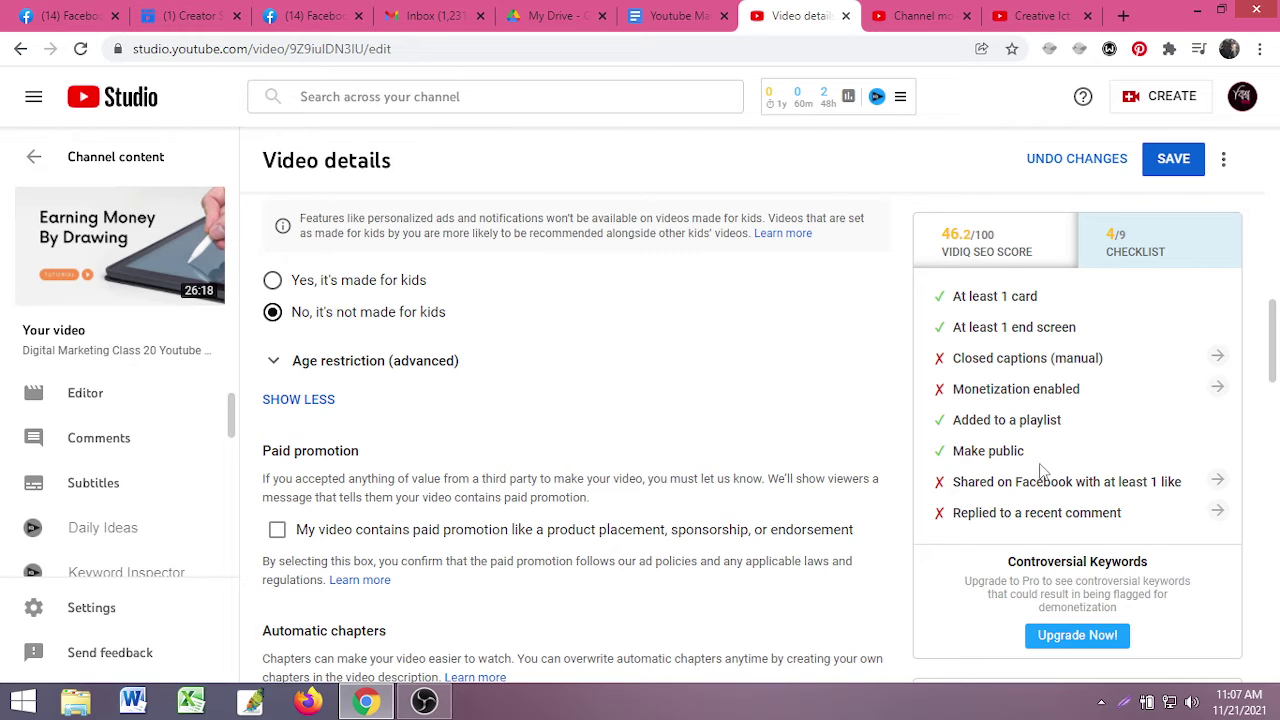
- Copy the Digital Marketing Class 20 video URL from the channel page, then return to Creator Studio
key("ctrl+Tab")
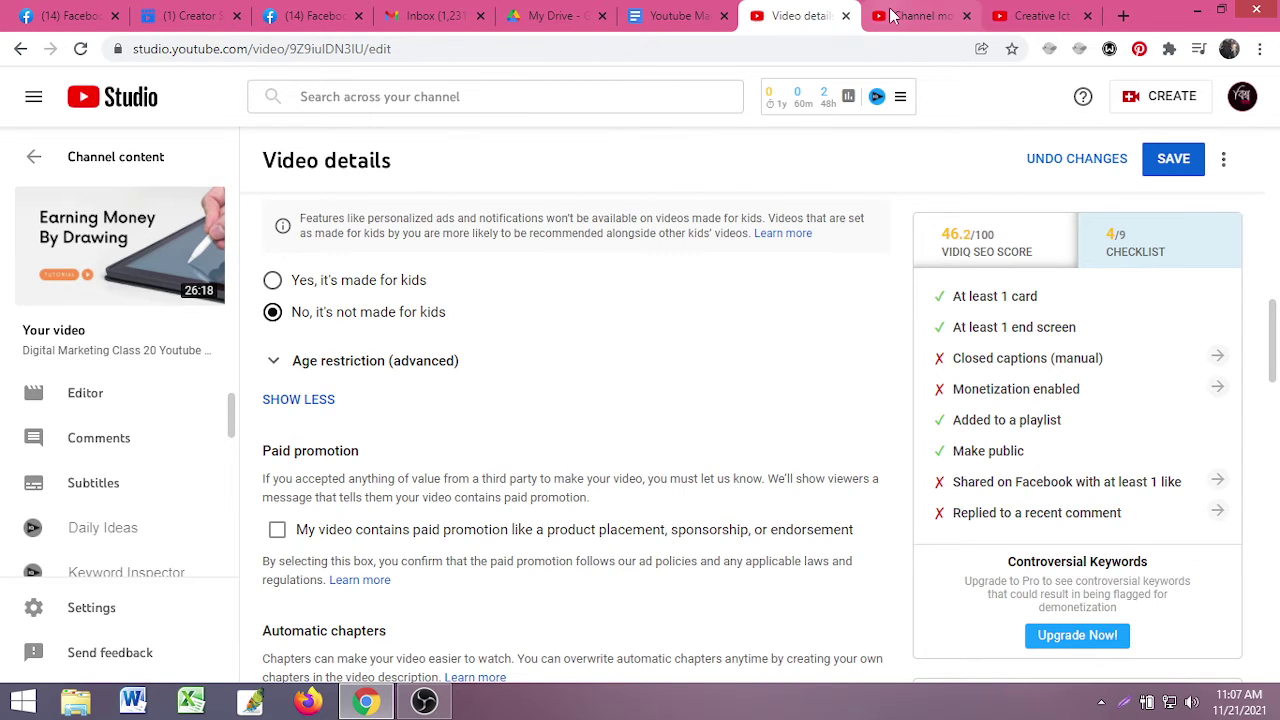
key("ctrl+Tab")
right_click(401, 423)
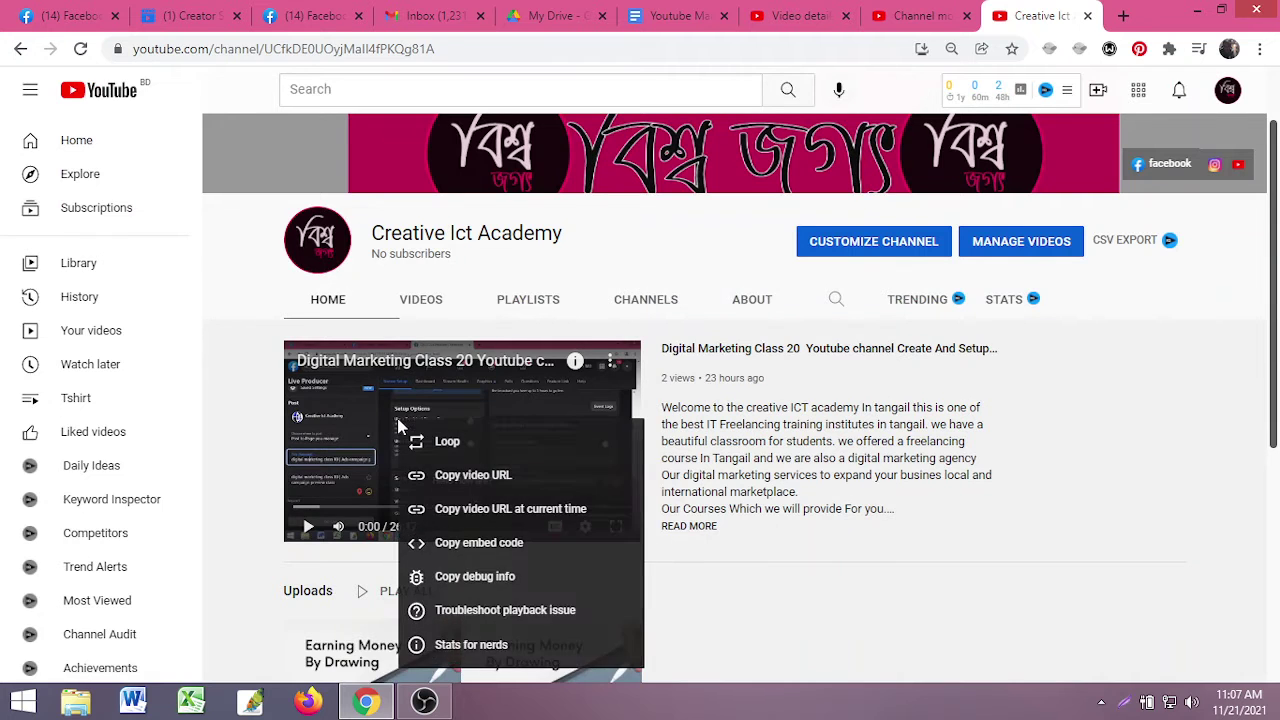
left_click(464, 484)
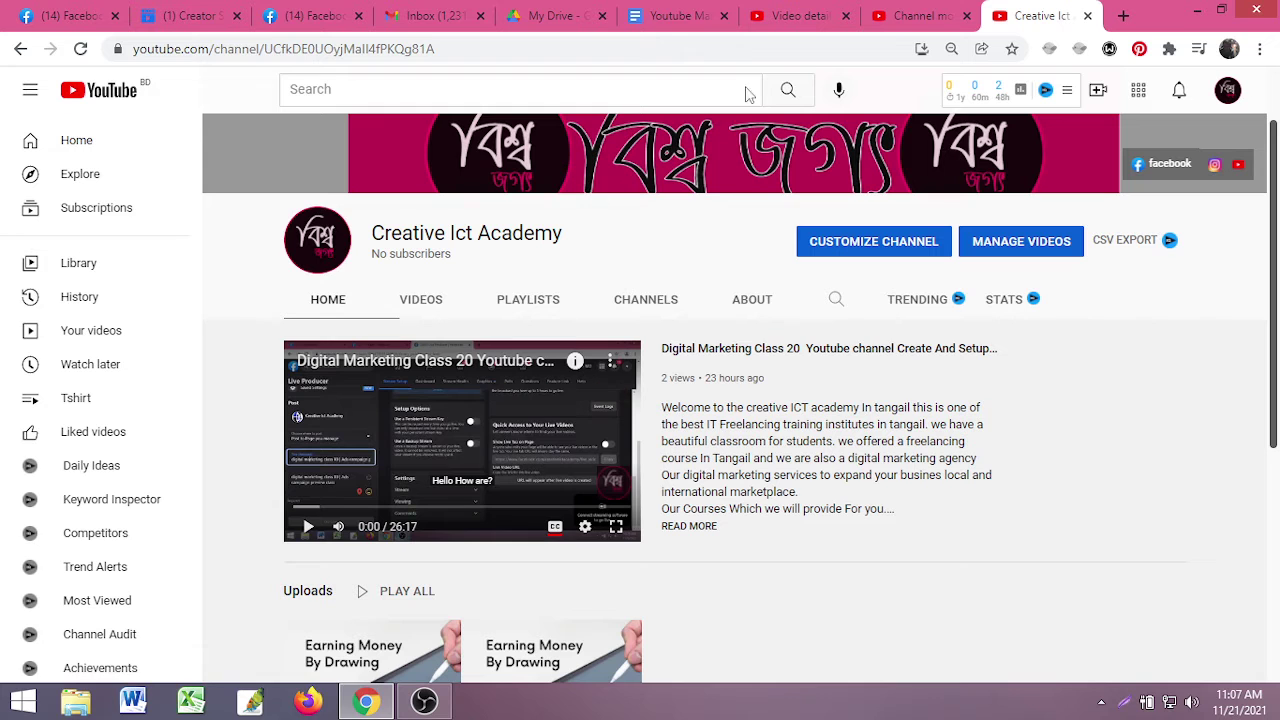
left_click(228, 10)
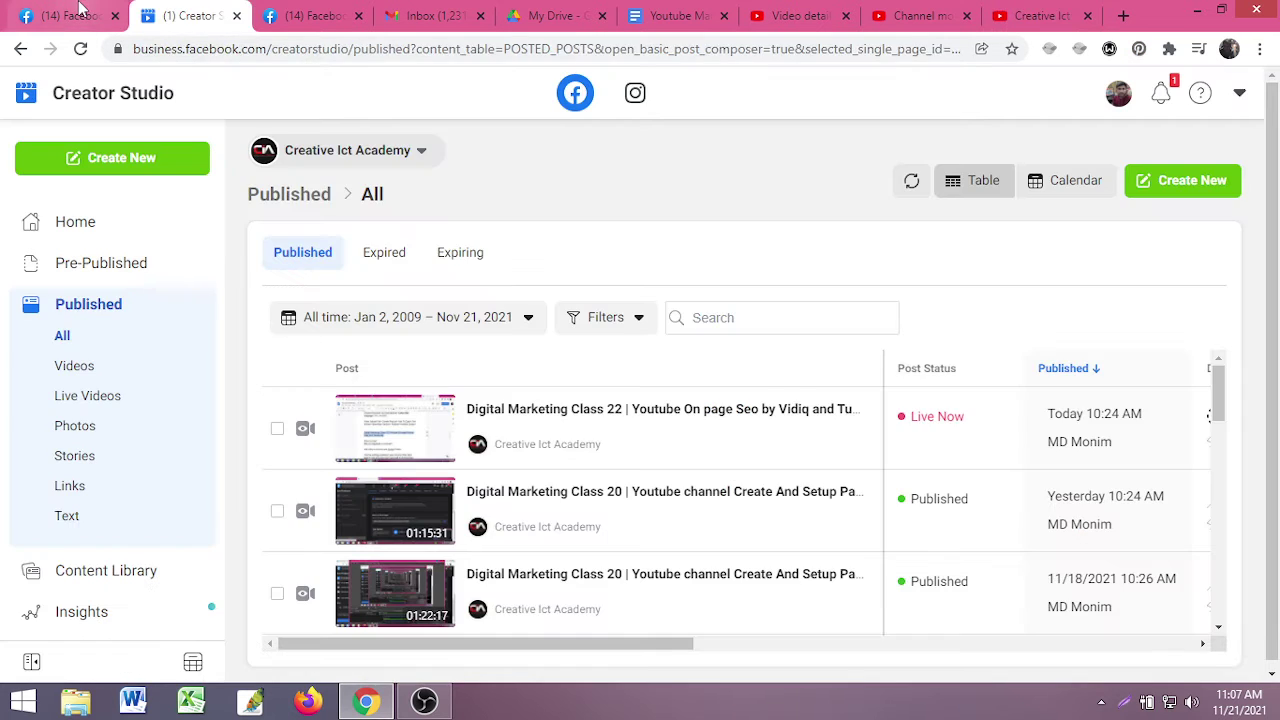
- Start a news feed post with the pasted video link and placeholder text above it
left_click(65, 15)
left_click(1165, 279)
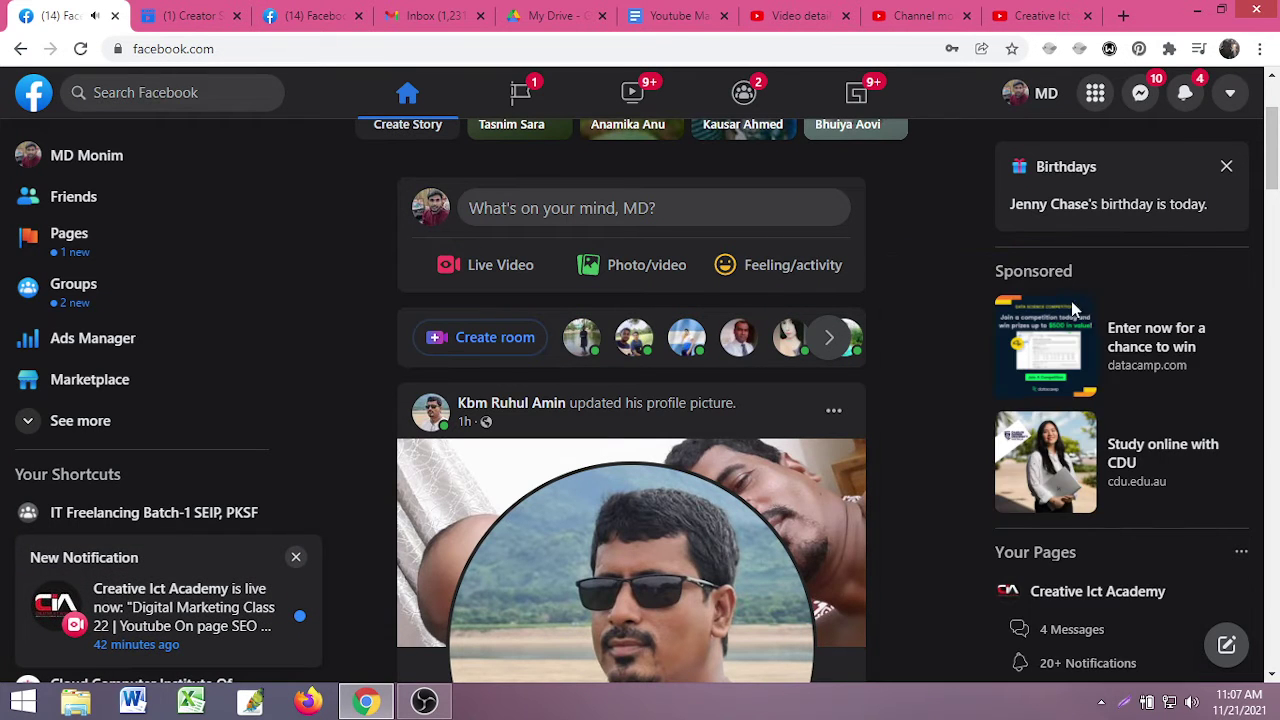
left_click(600, 210)
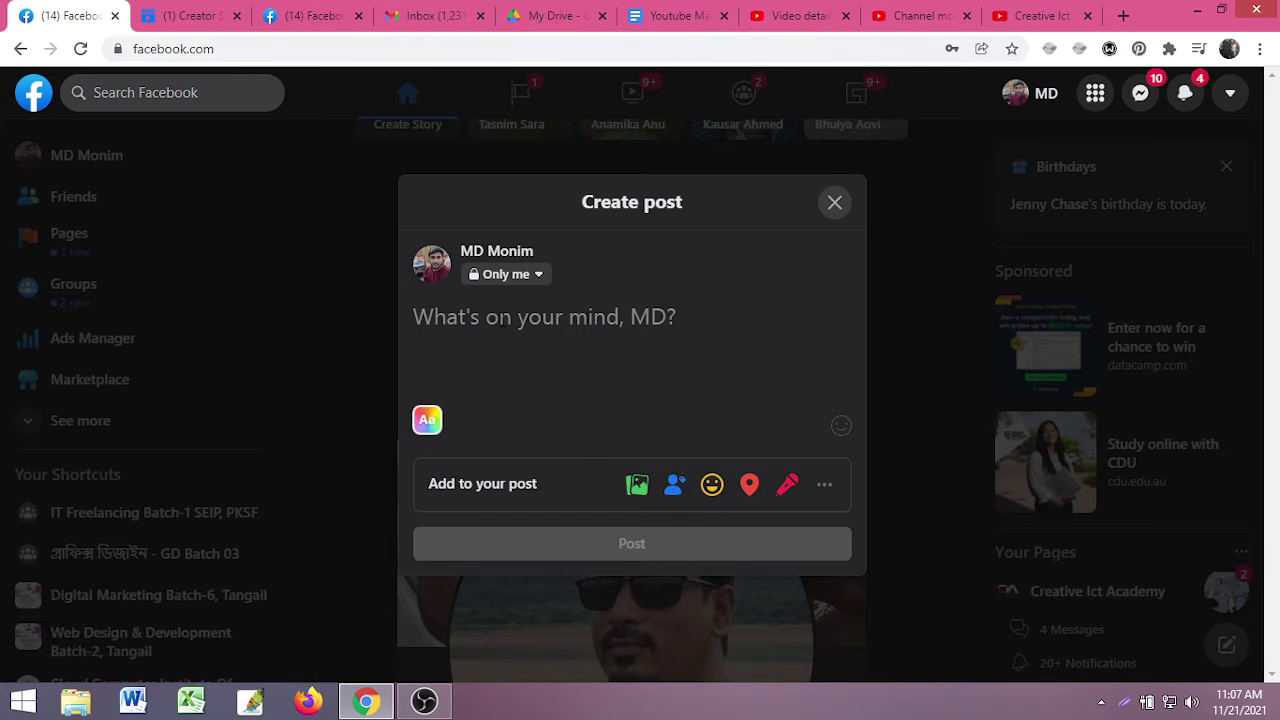
key("ctrl+v")
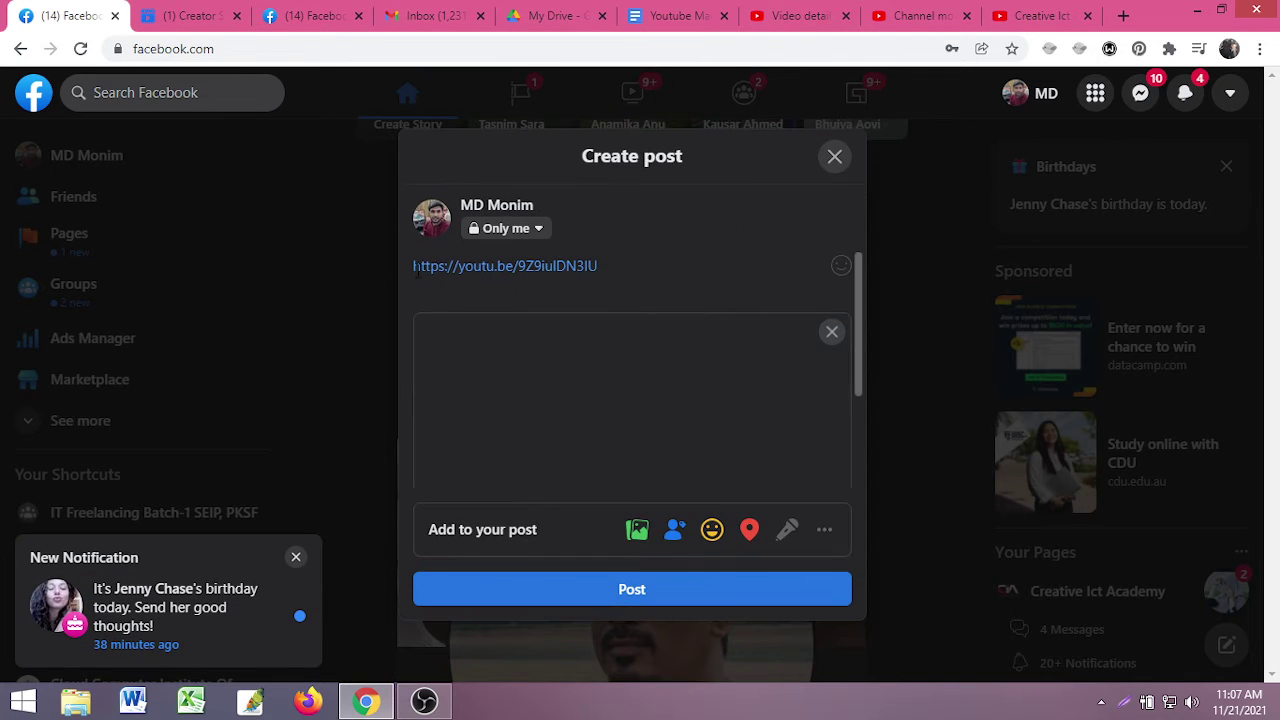
left_click(414, 267)
key("Return")
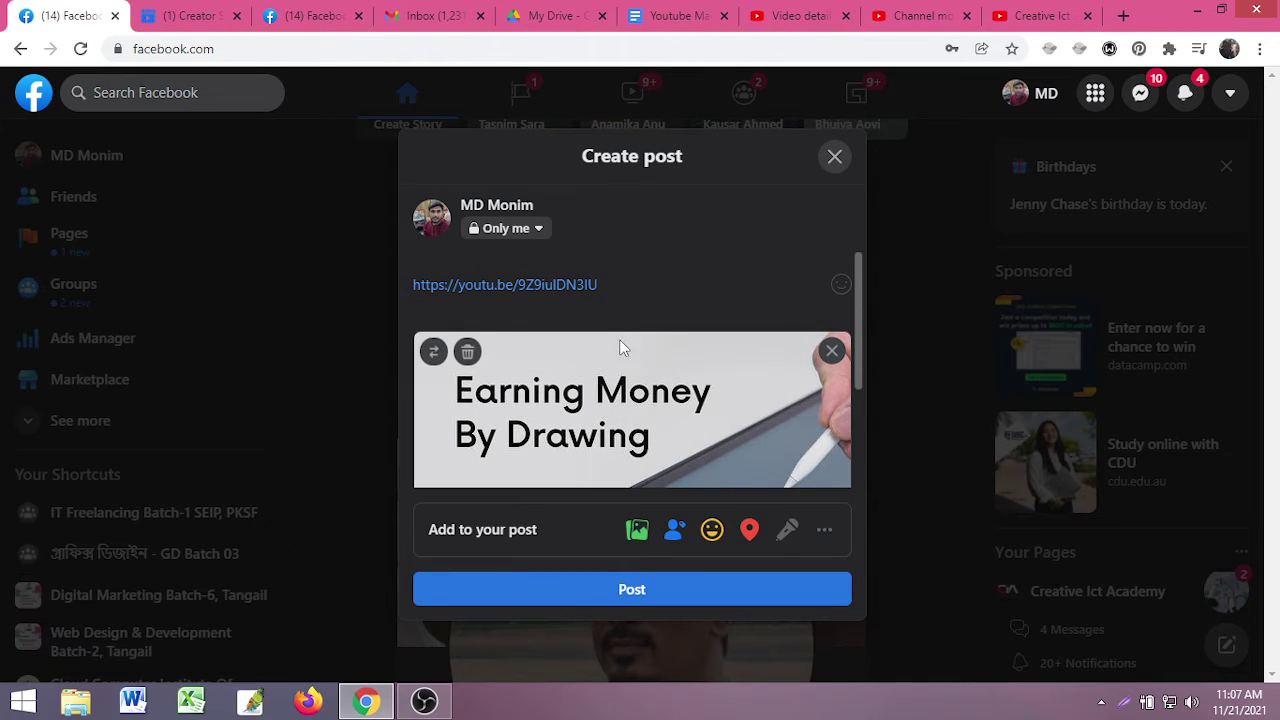
type("sfdfgzfzdzfsfsf")
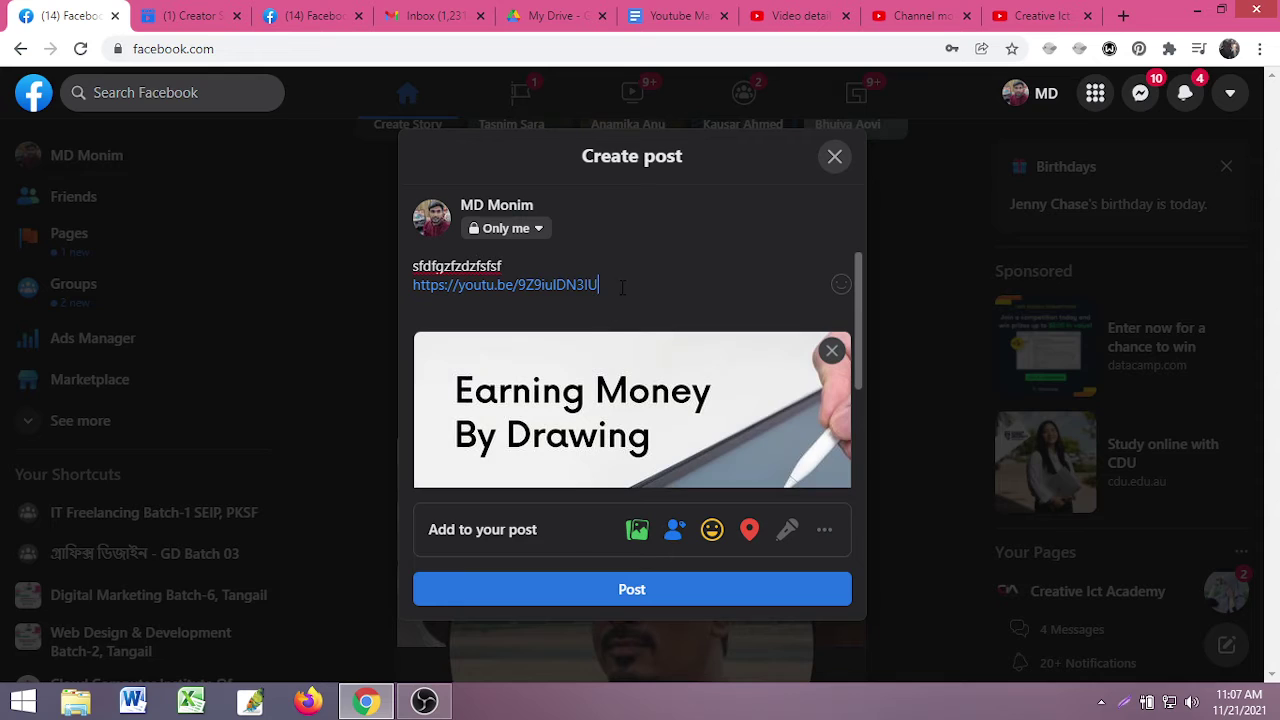
- Delete the link text, keeping its preview, and add an empty line
left_click_drag(622, 287, 421, 286)
key("BackSpace")
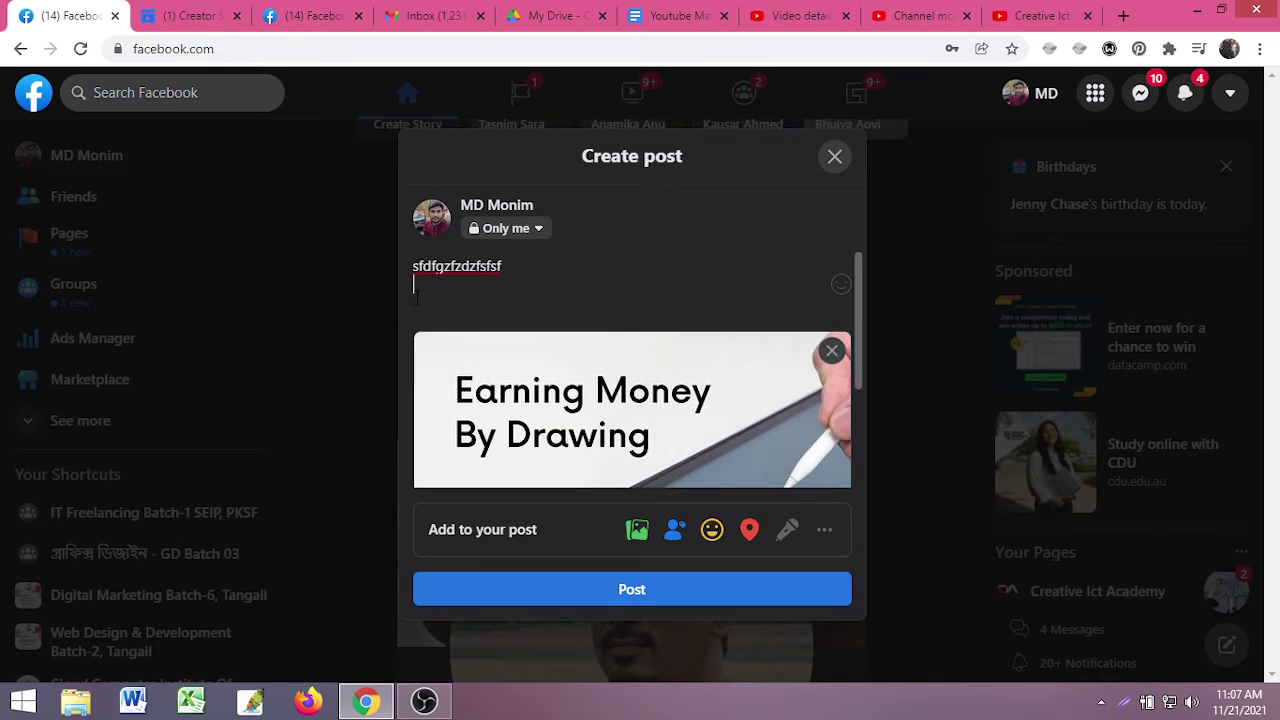
key("Return")
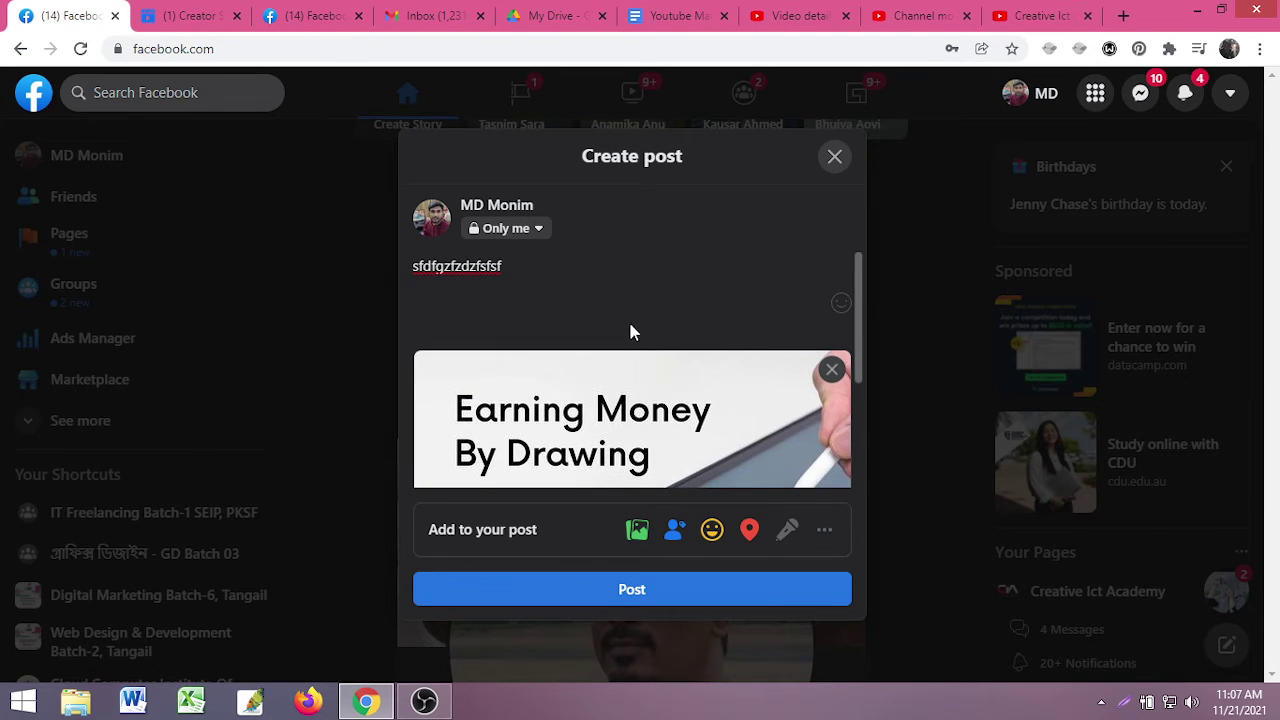
scroll(630, 332, "down", 2)
scroll(611, 440, "up", 2)
scroll(658, 403, "down", 2)
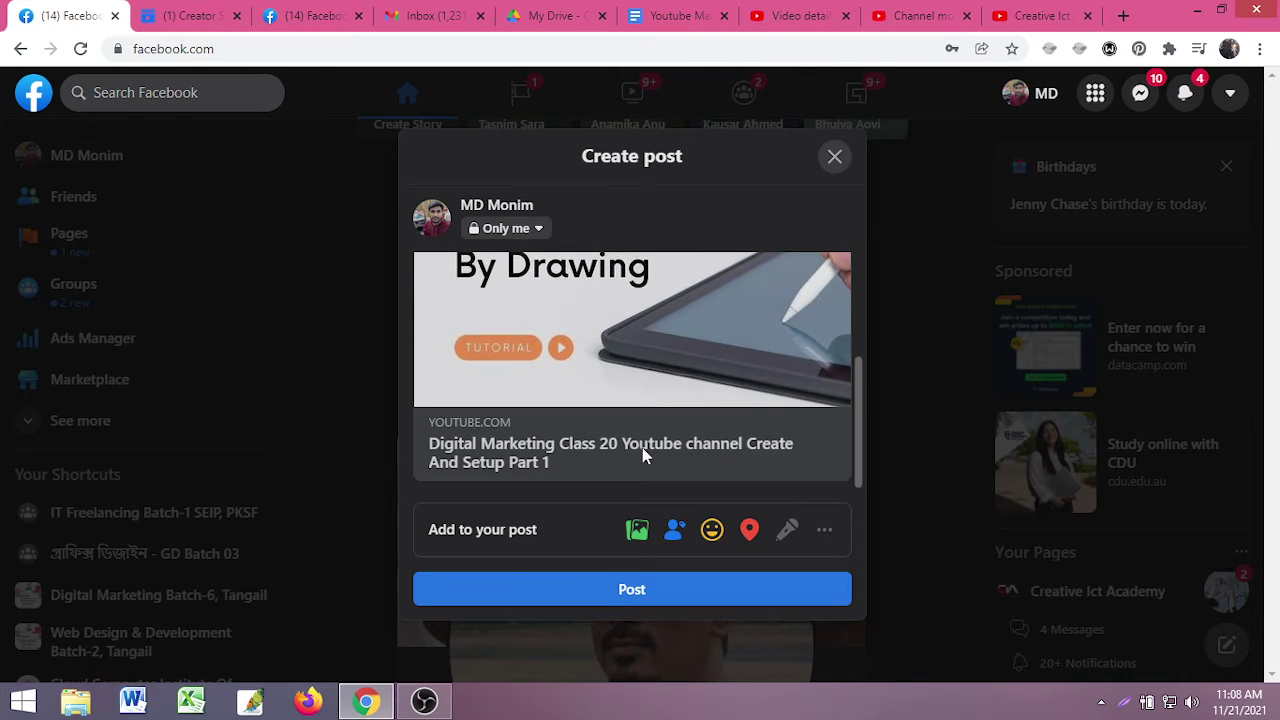
scroll(600, 447, "up", 2)
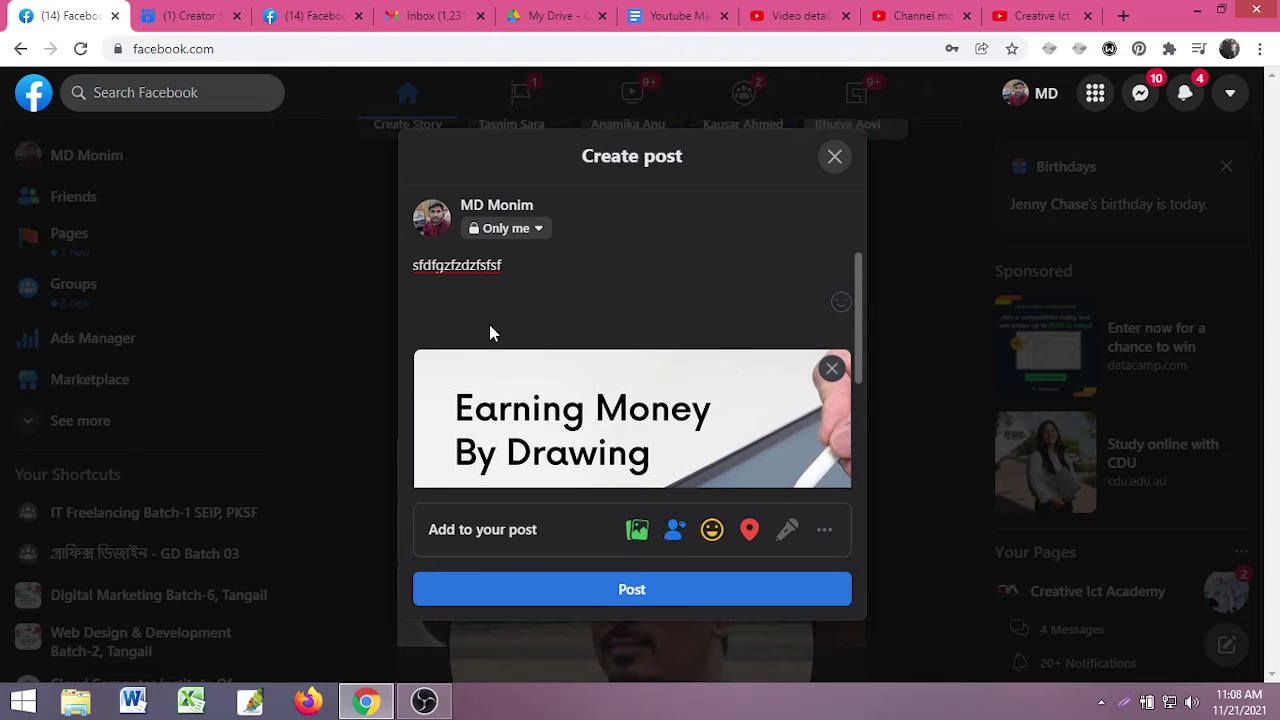
- Type more text, delete all the post text, and close the composer without posting
type("gthgttrgste")
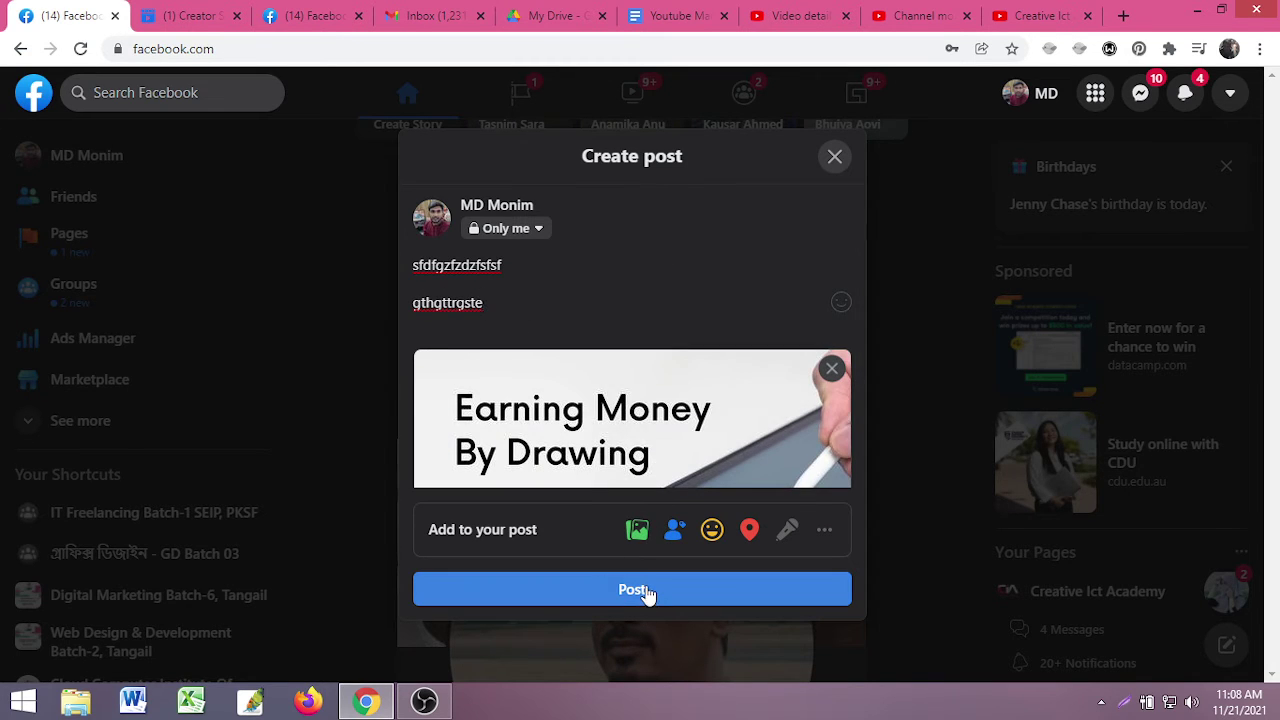
left_click_drag(505, 304, 338, 275)
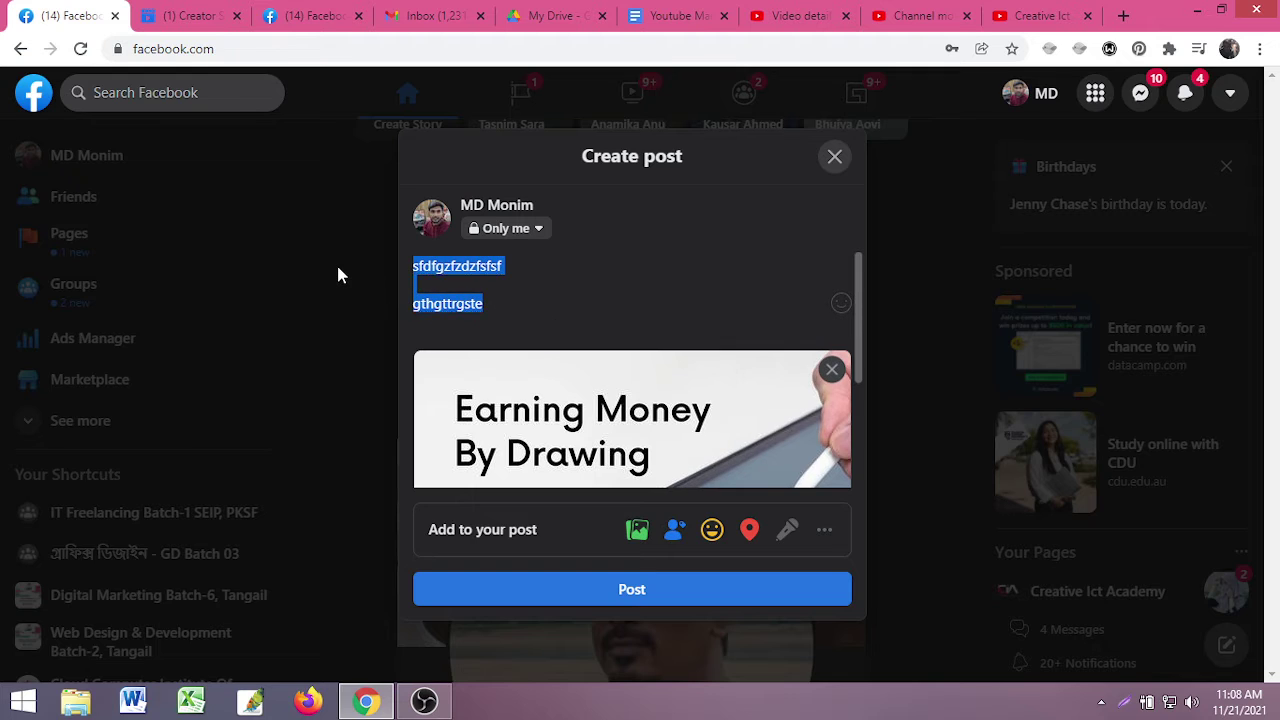
key("BackSpace")
scroll(630, 415, "down", 2)
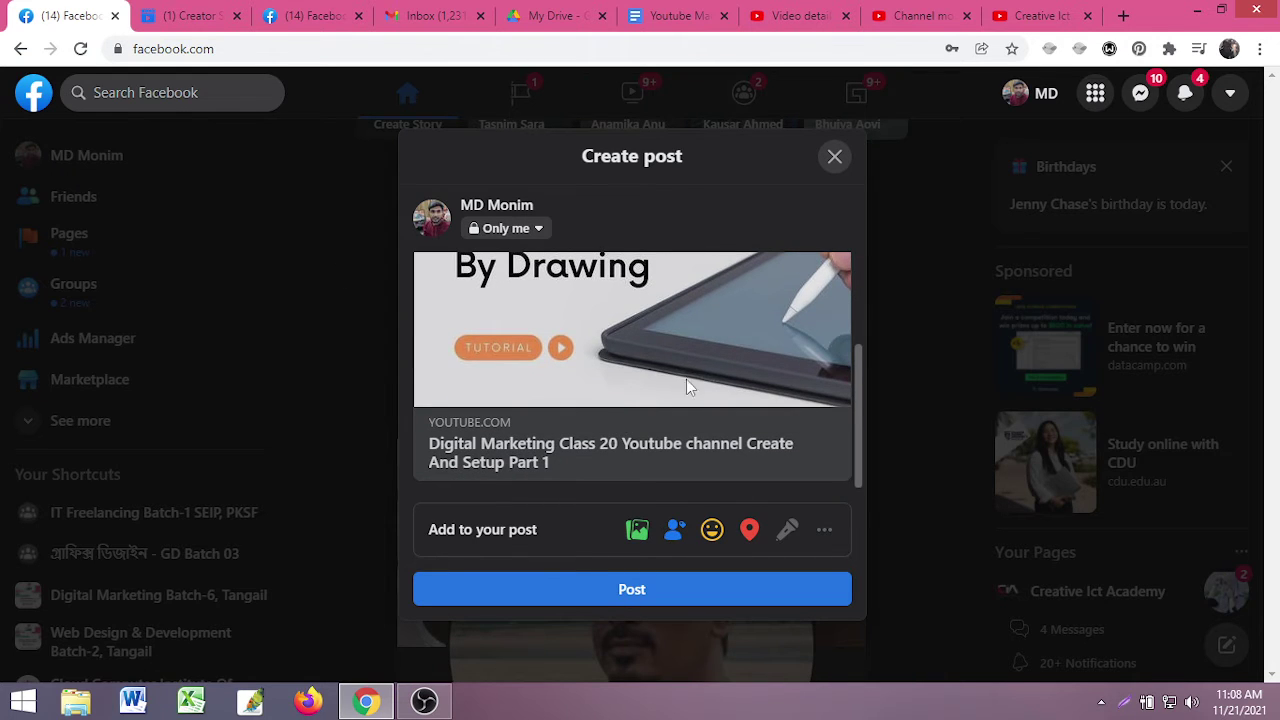
scroll(816, 294, "up", 3)
left_click(872, 292)
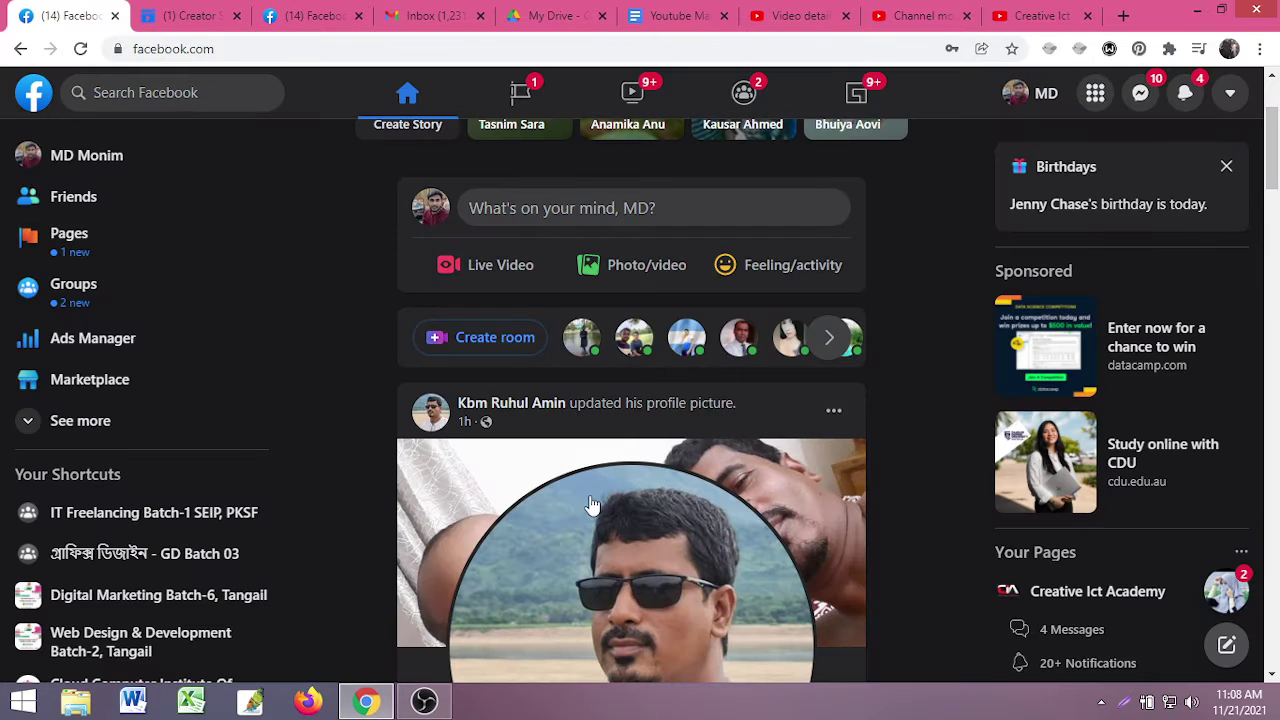
- Look over the video details, channel monetization and Creative Ict Academy channel pages
left_click(805, 14)
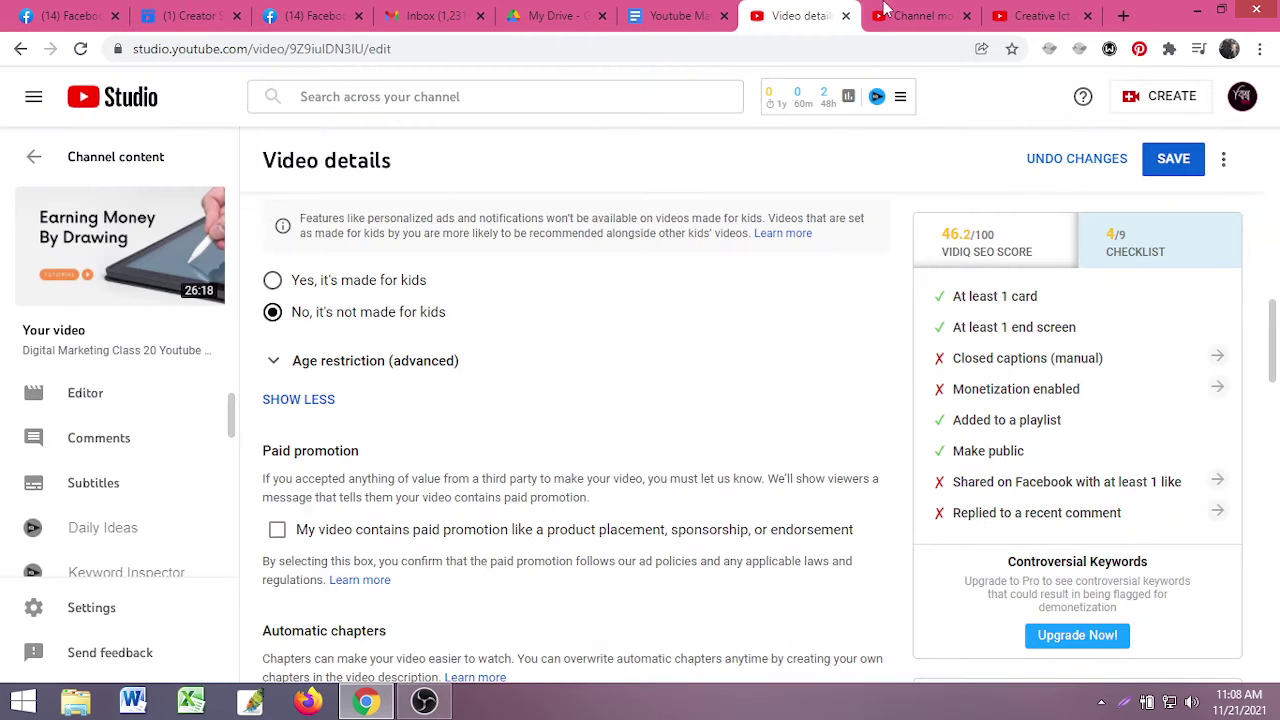
left_click(888, 14)
left_click(800, 15)
scroll(987, 443, "down", 2)
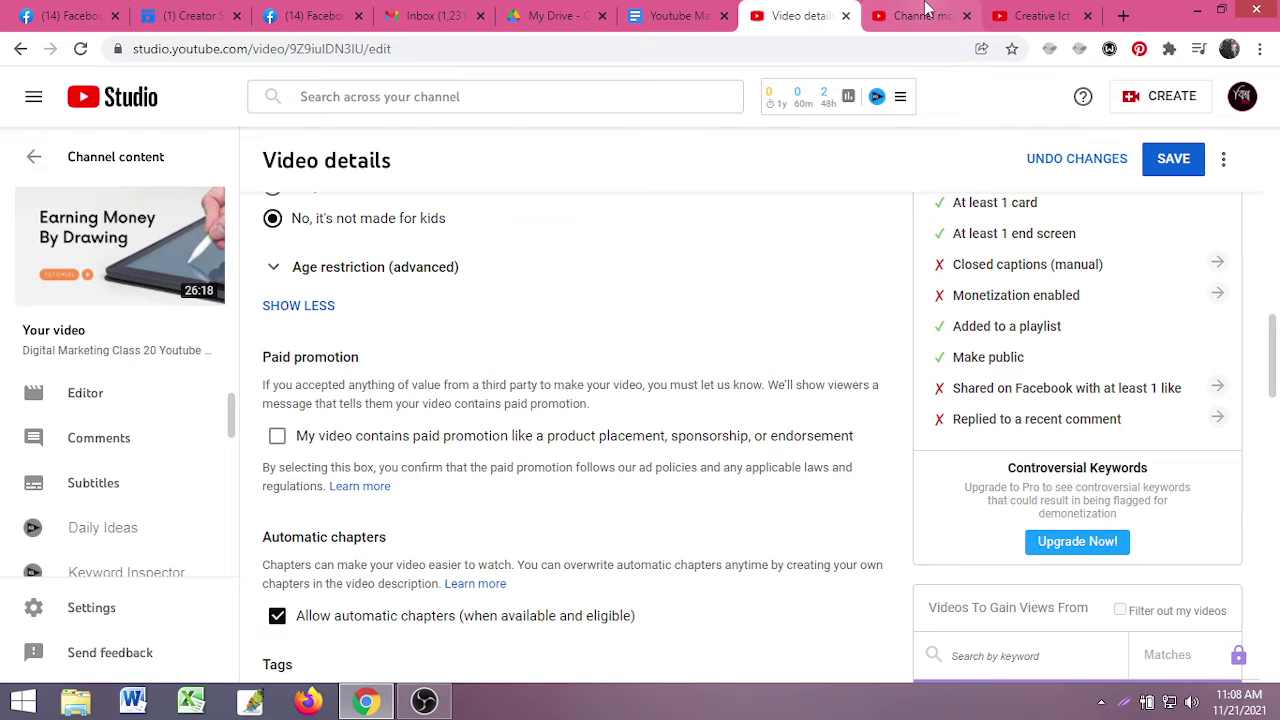
left_click(926, 14)
left_click(1035, 15)
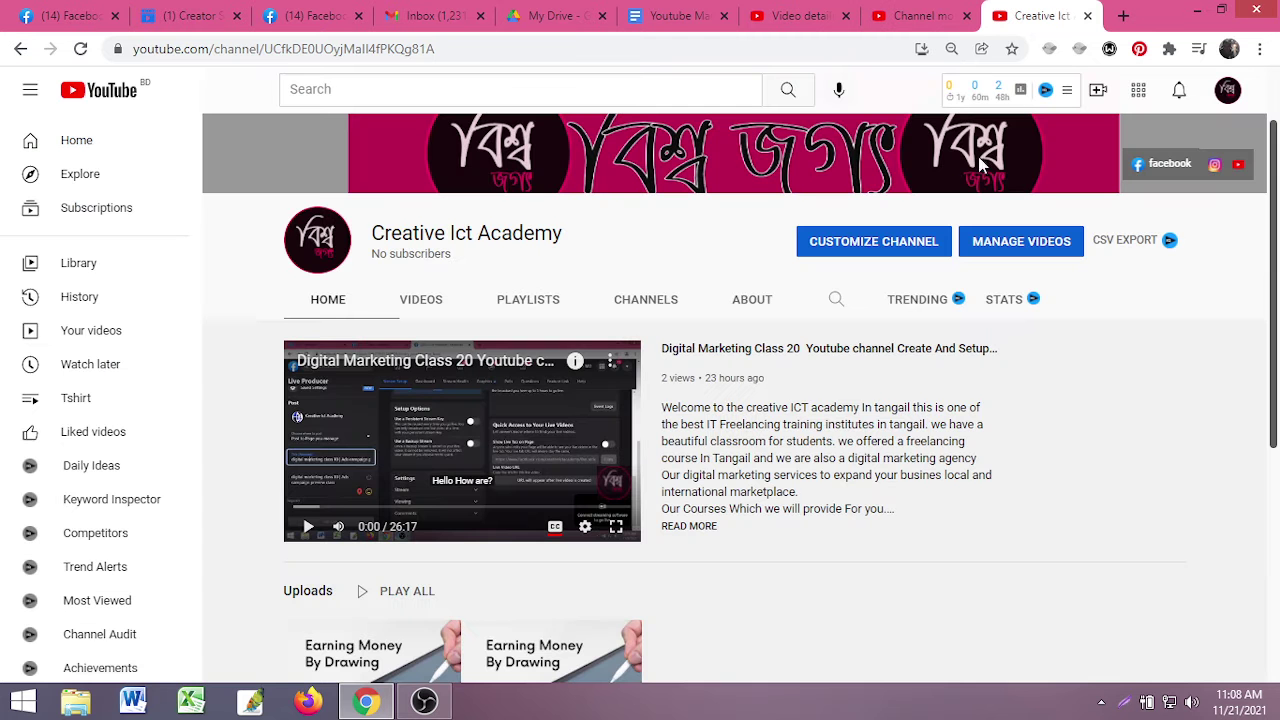
scroll(748, 478, "down", 4)
scroll(748, 478, "up", 4)
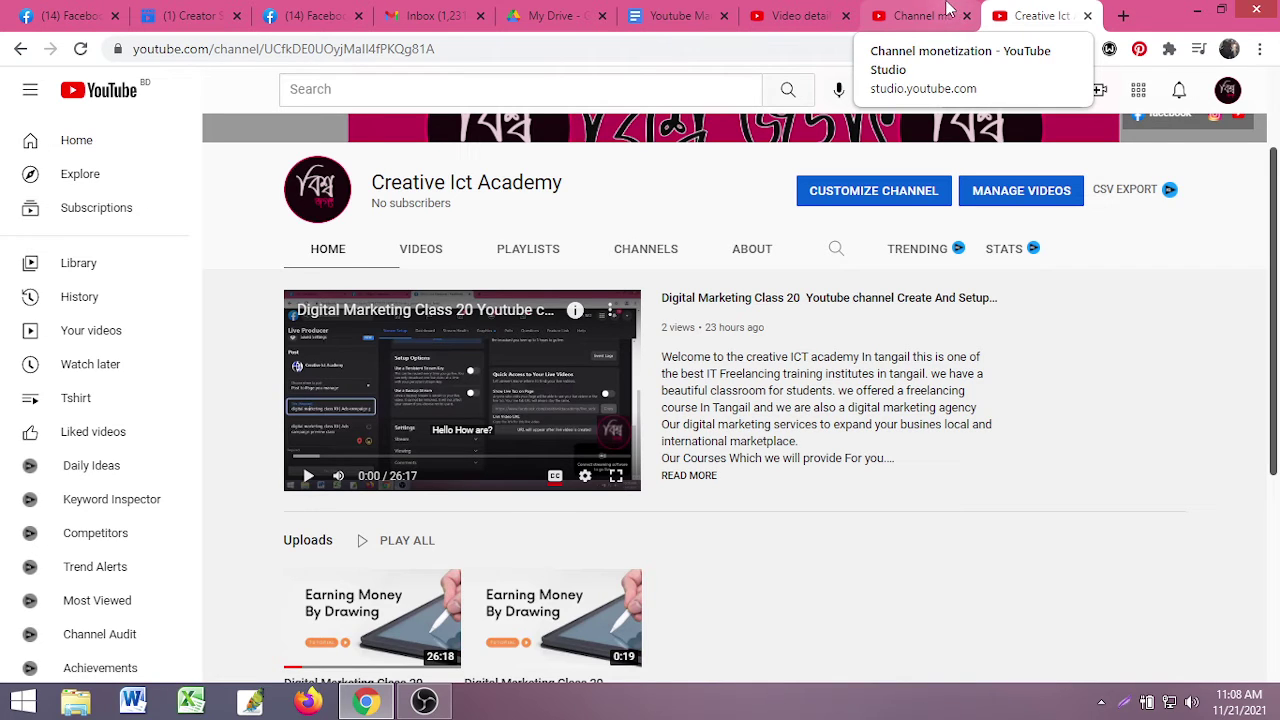
- Check the Youtube Marketing notes document against the channel monetization page
left_click(935, 12)
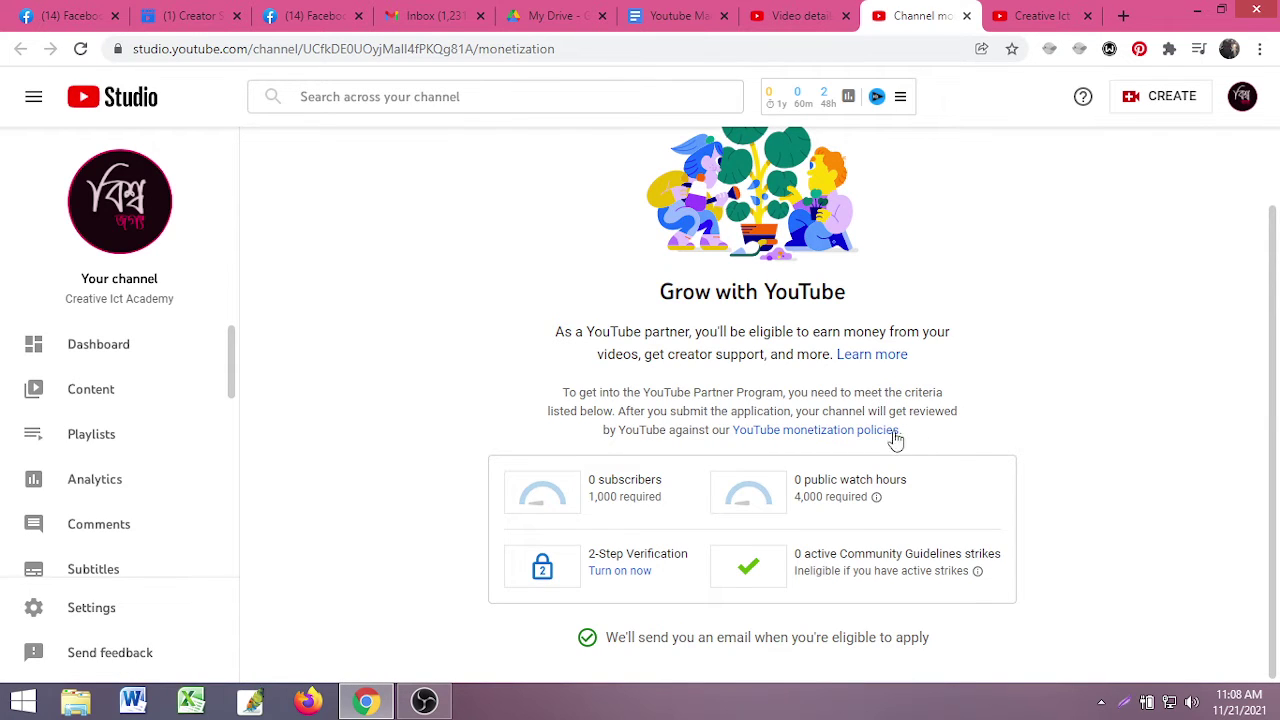
left_click(676, 12)
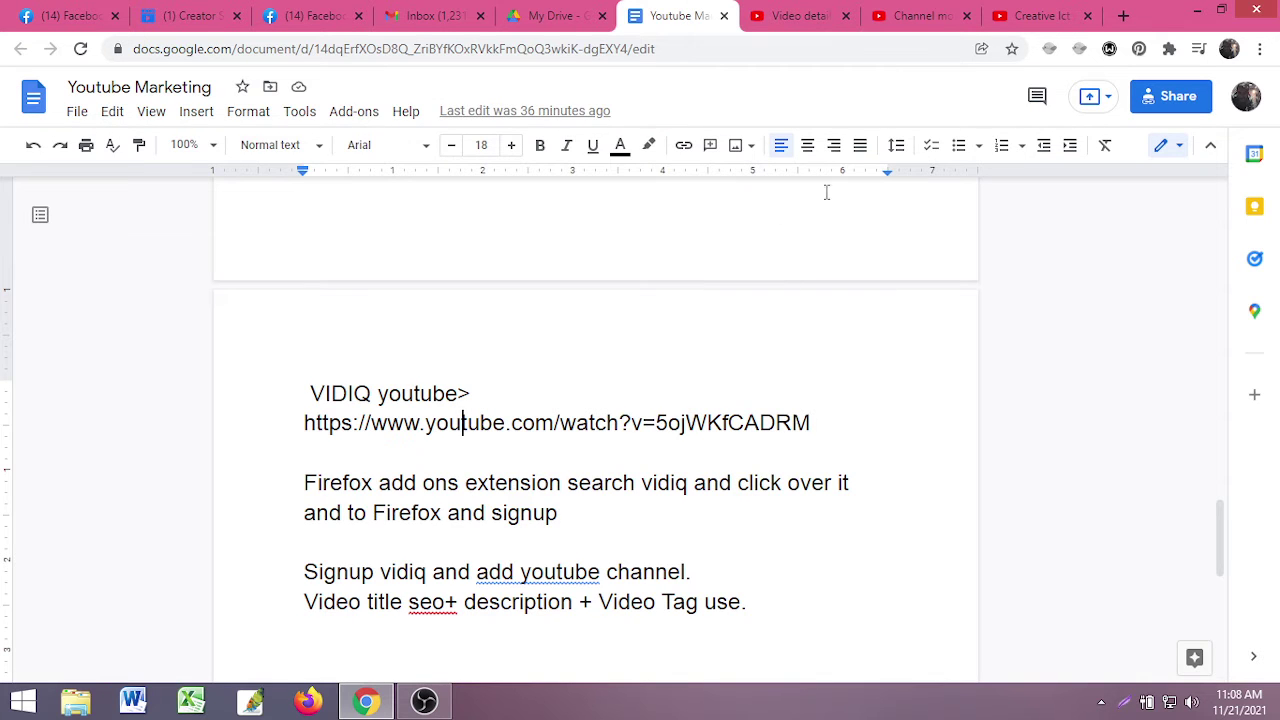
left_click(914, 15)
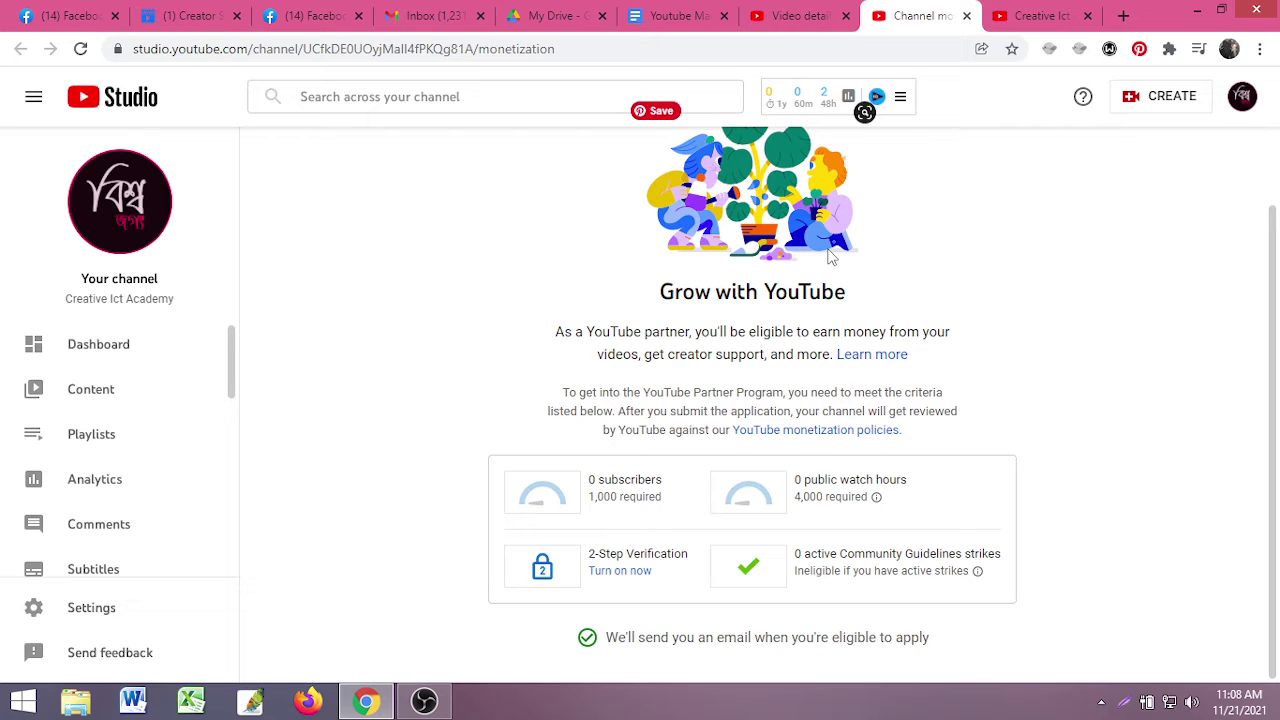
- Save the video details after reviewing tags and the vidIQ checklist, then return to the Creative Ict Academy channel
left_click(800, 15)
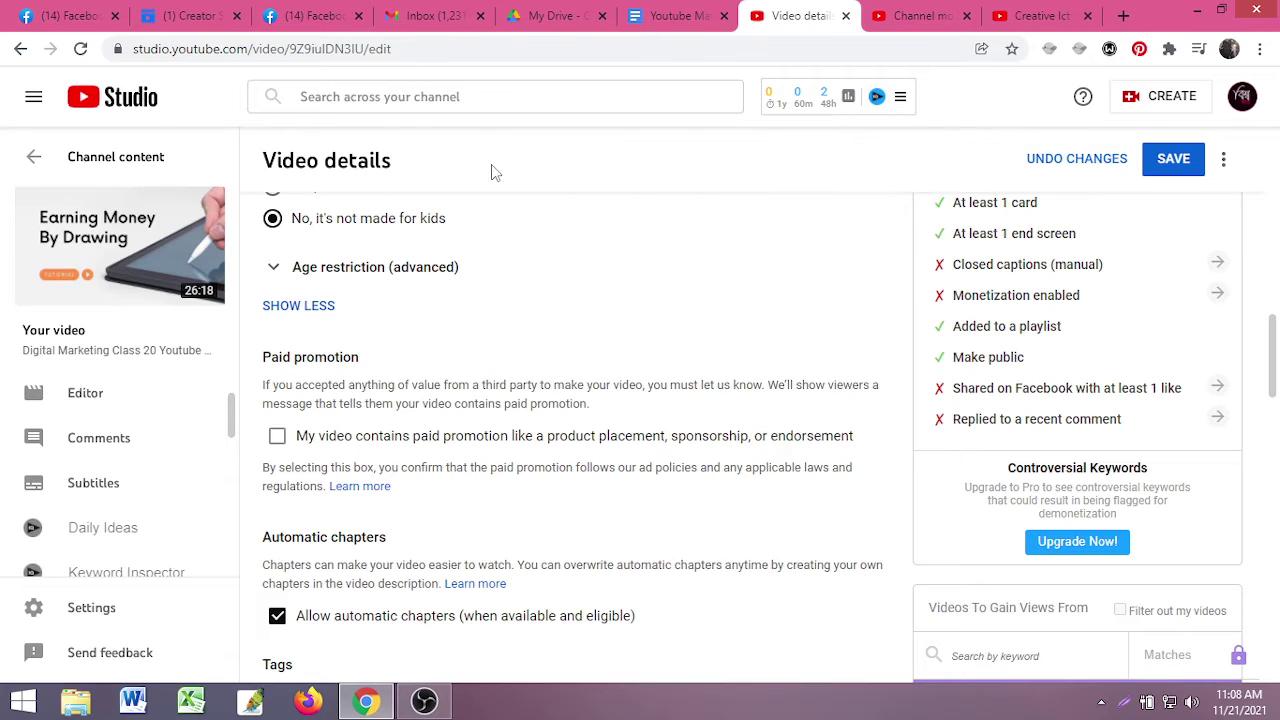
scroll(530, 428, "down", 12)
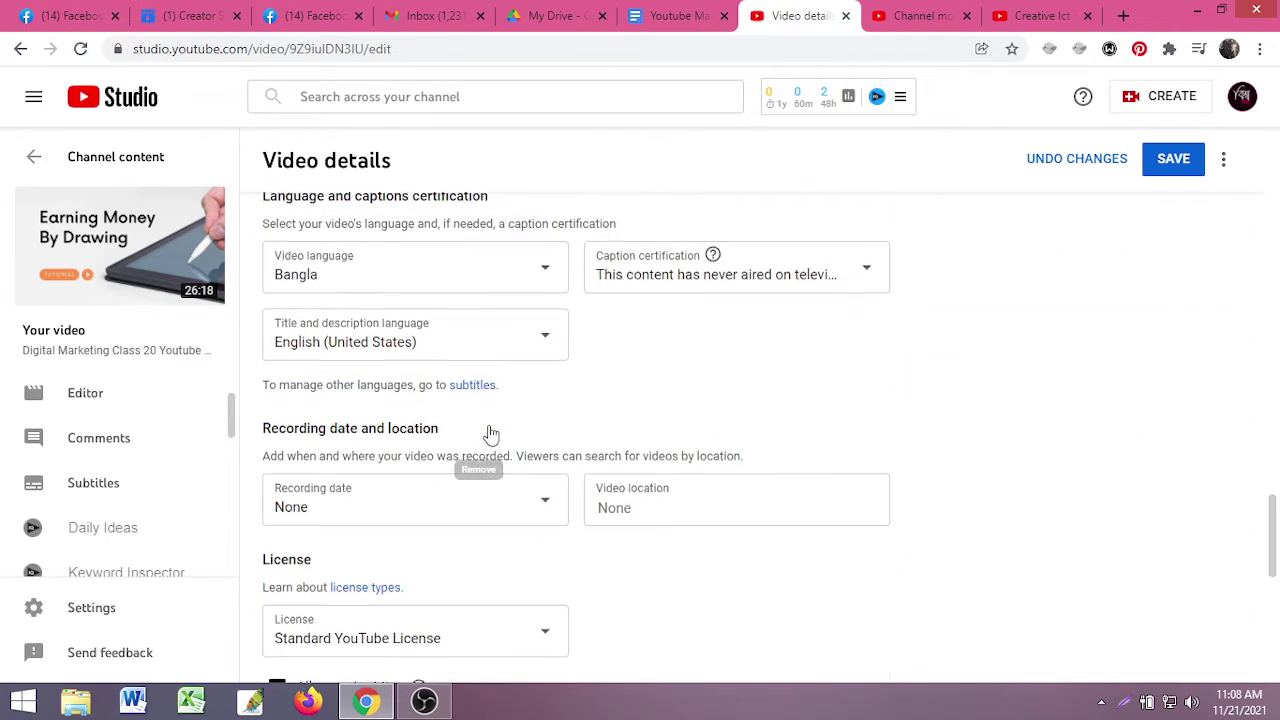
scroll(484, 432, "up", 5)
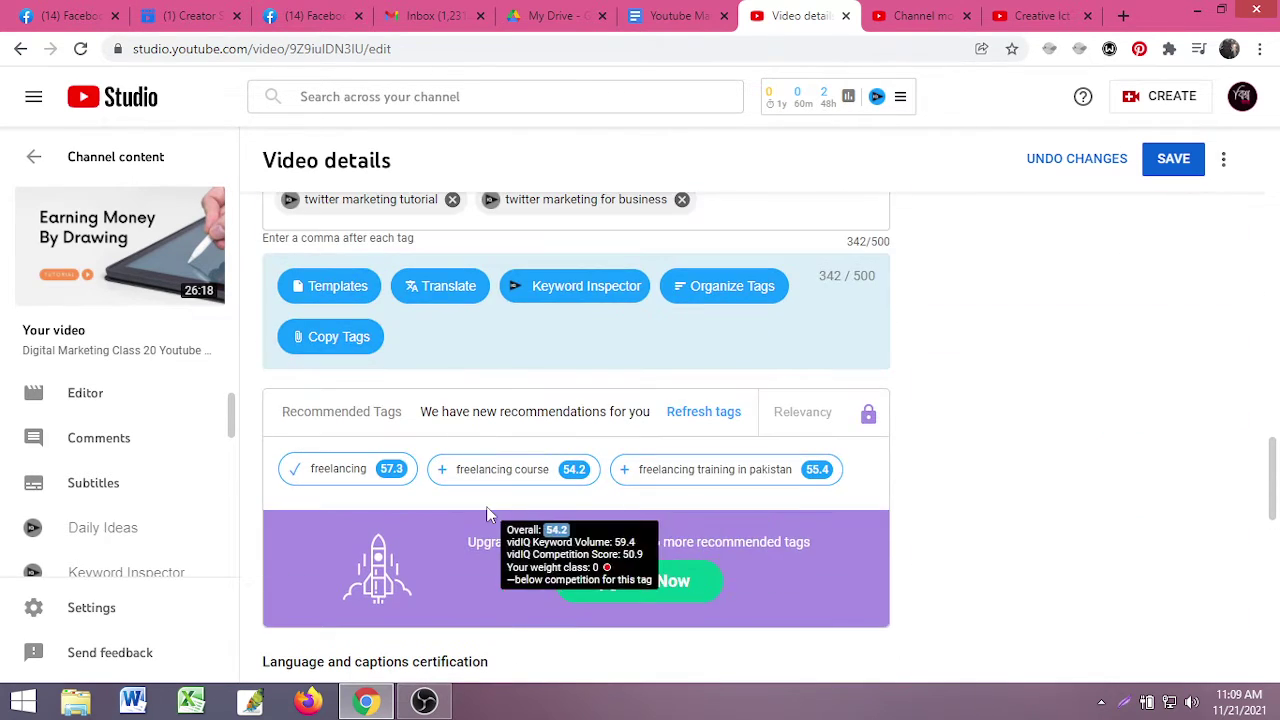
scroll(462, 505, "up", 1)
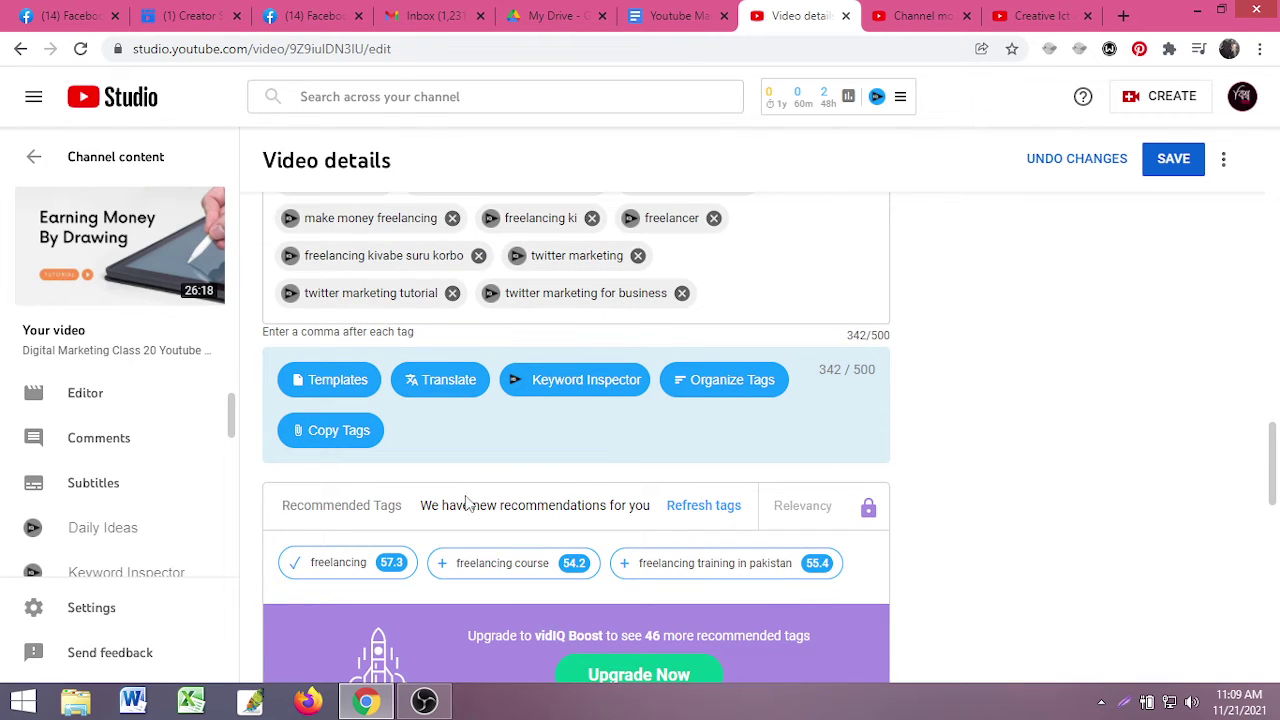
scroll(464, 503, "down", 4)
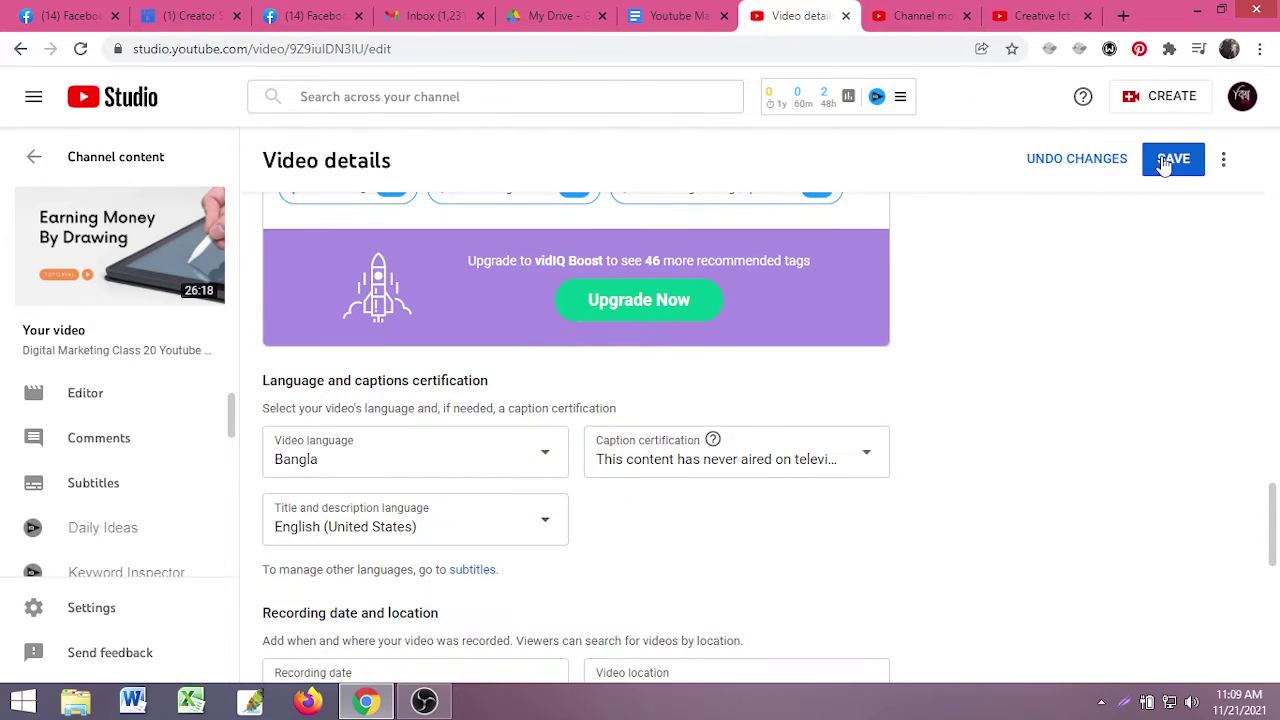
left_click(1171, 158)
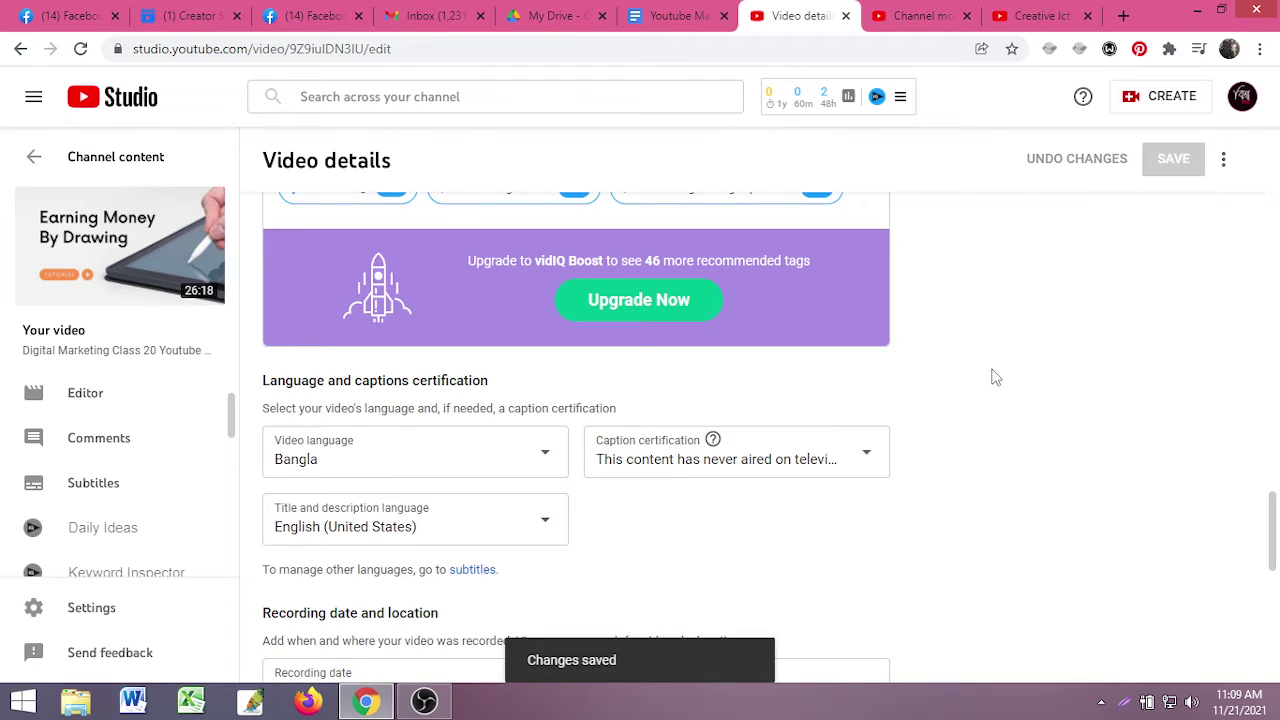
scroll(994, 374, "up", 12)
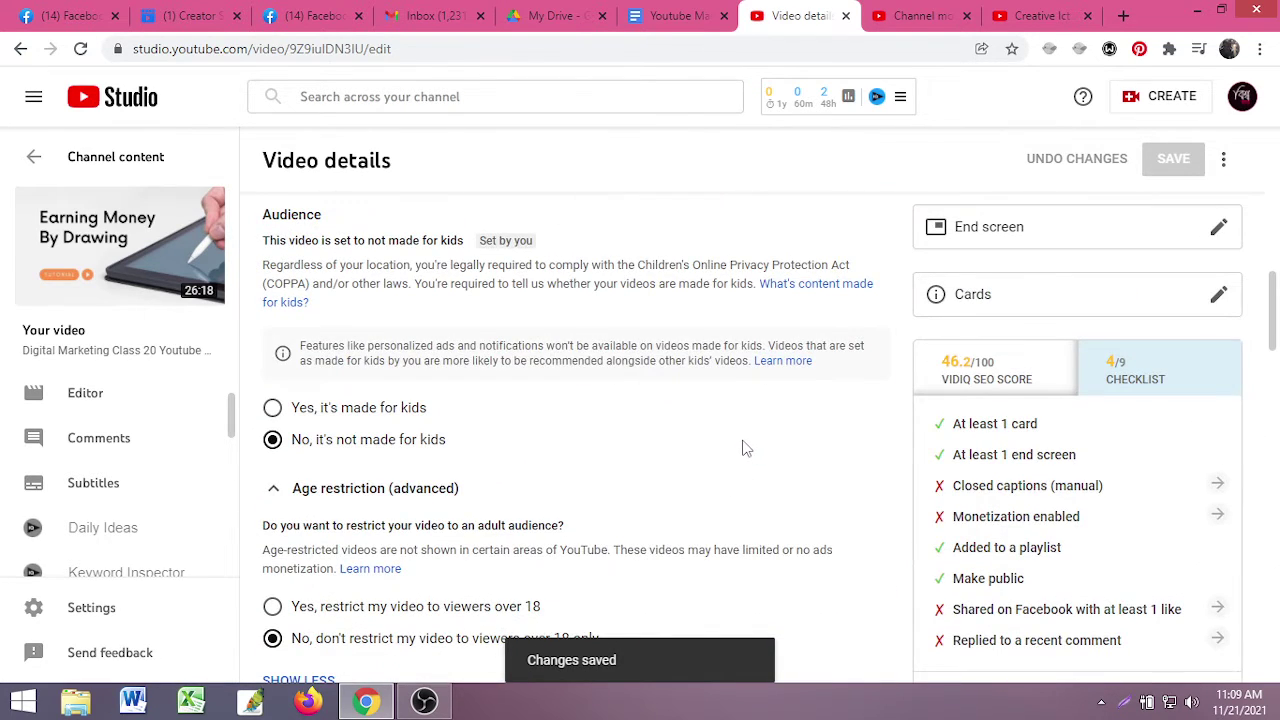
scroll(743, 448, "up", 6)
left_click(1054, 14)
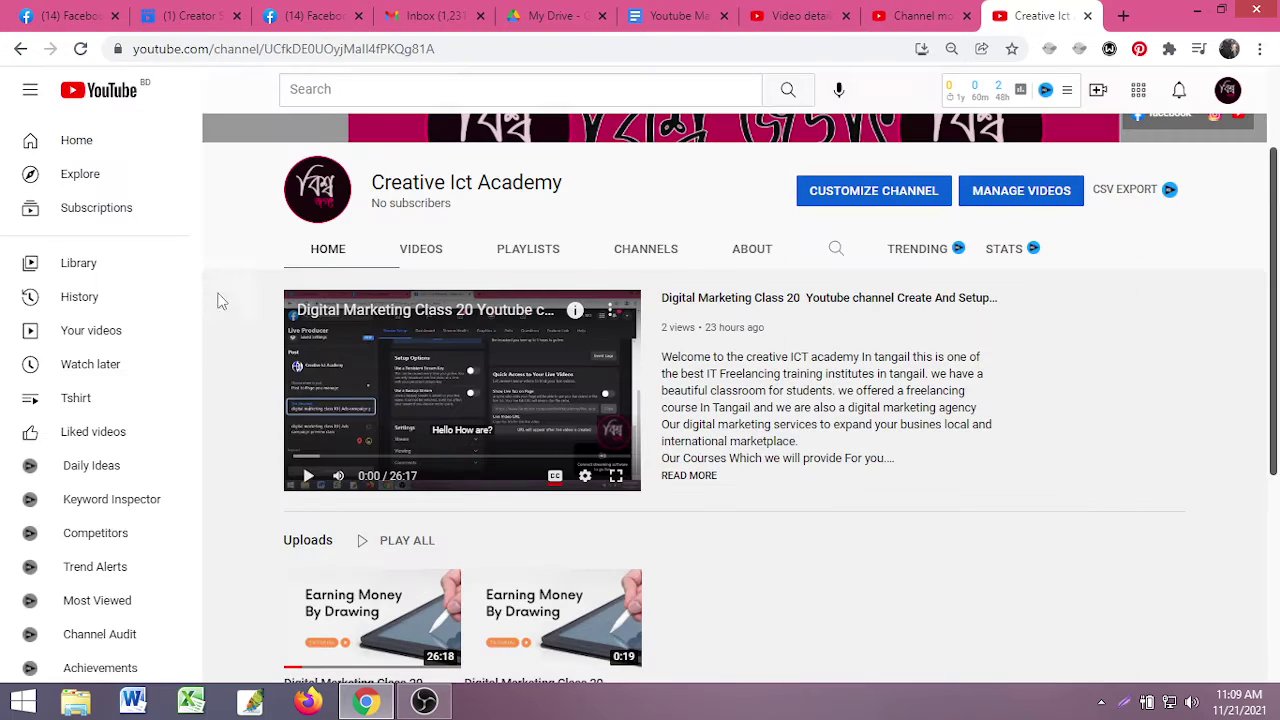
- Reload the channel page, then open and pause the first upload, Digital Marketing Class 20
left_click(81, 48)
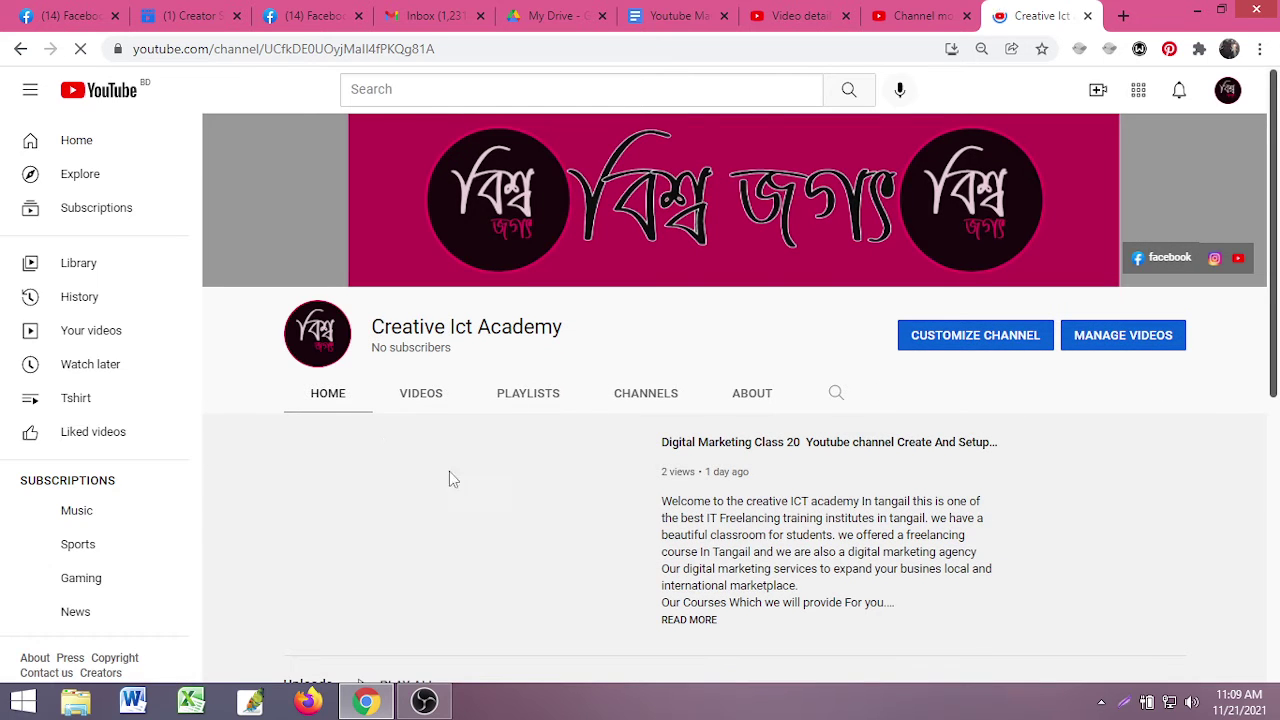
scroll(520, 430, "down", 2)
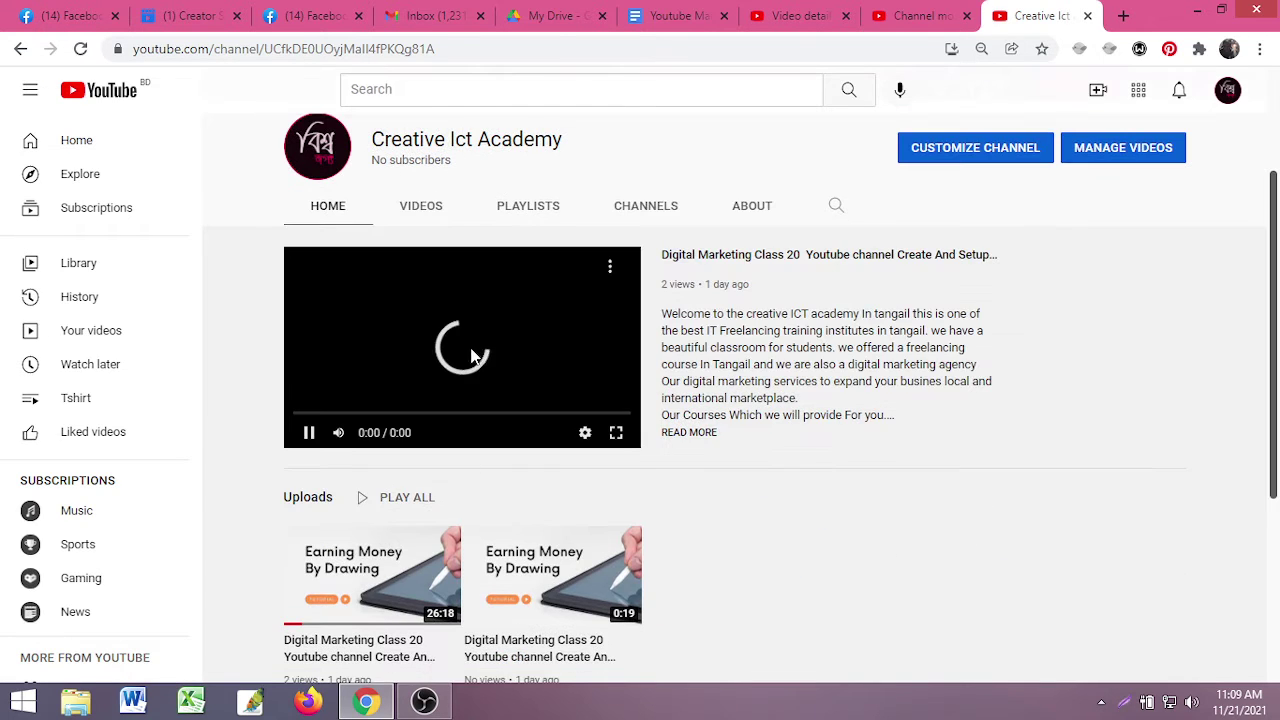
scroll(470, 532, "down", 3)
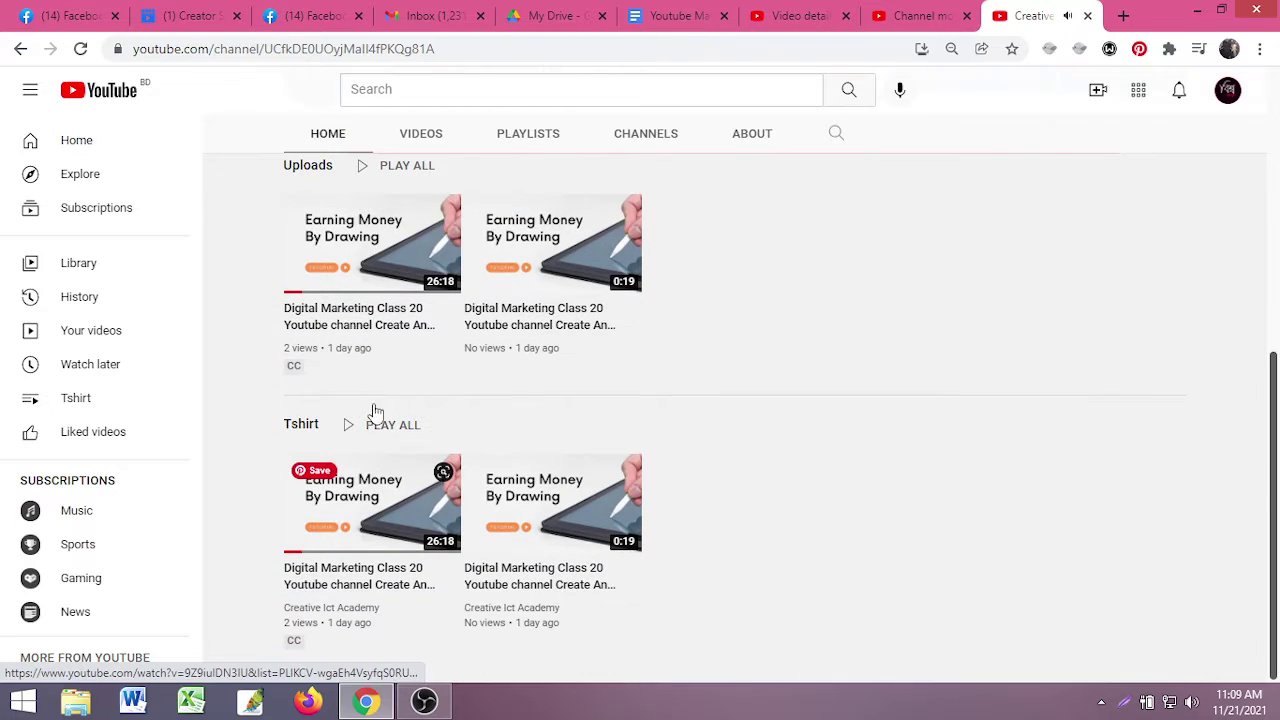
left_click(347, 263)
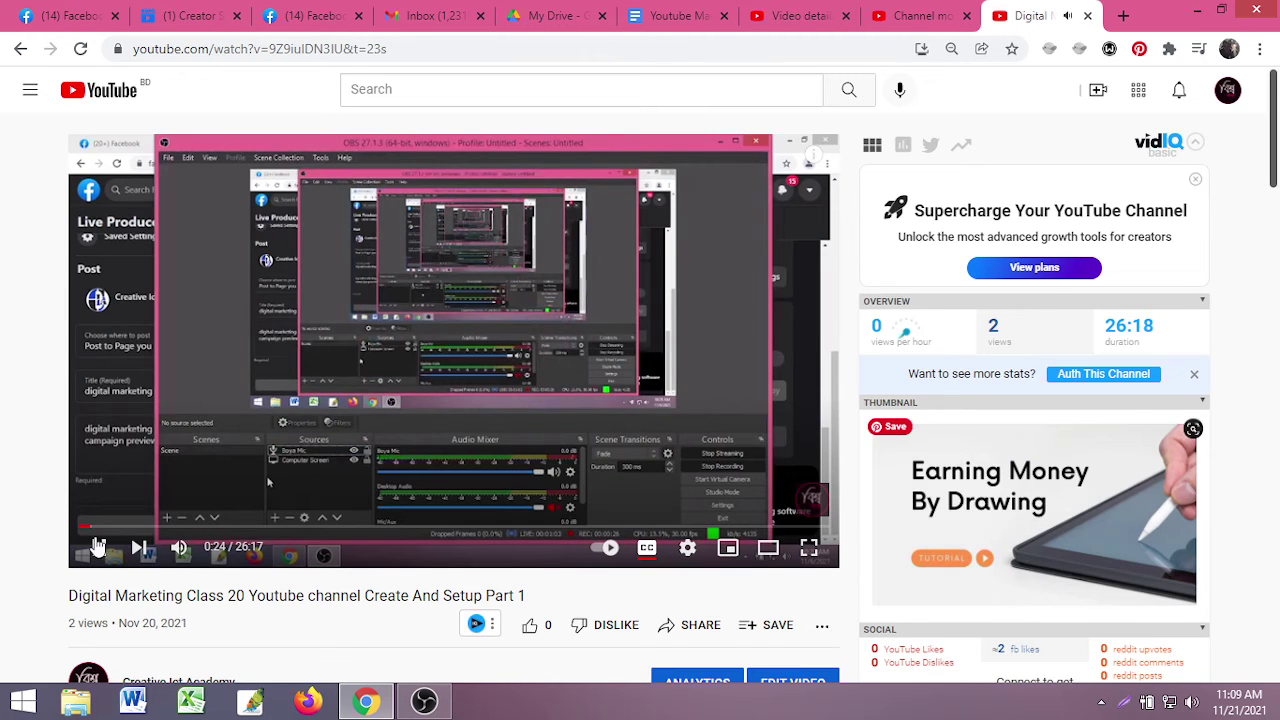
key("space")
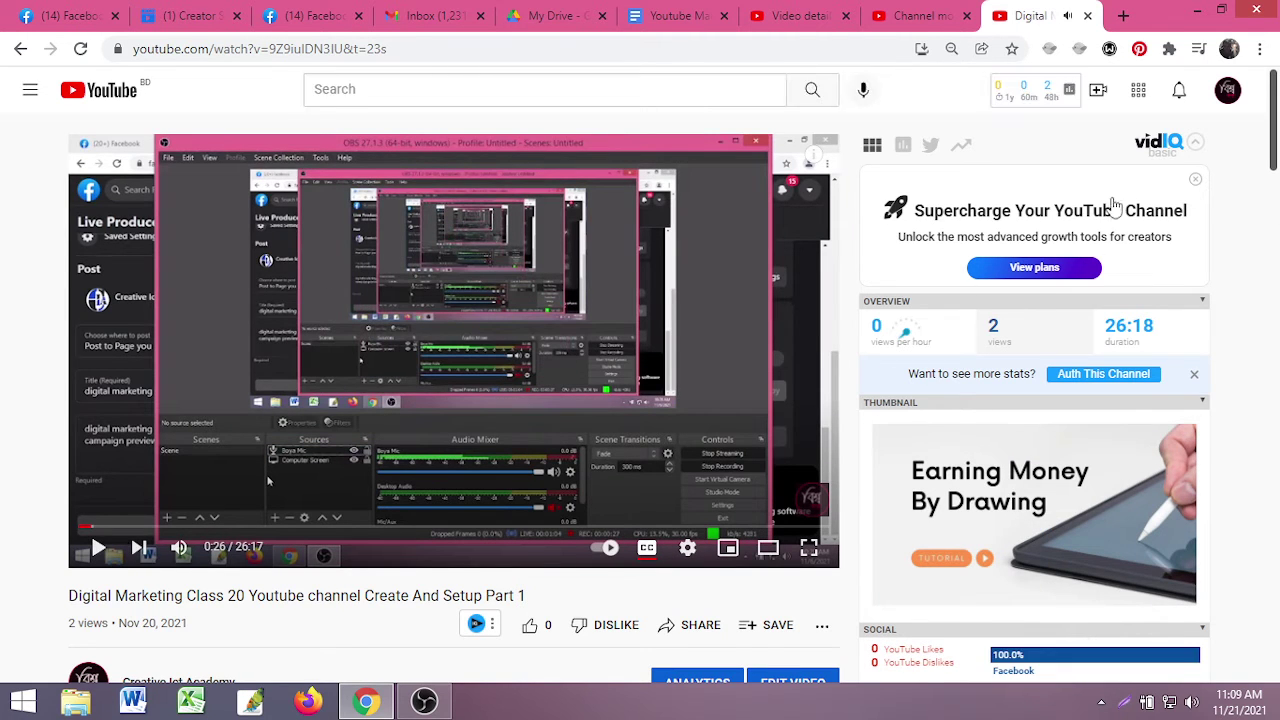
- Show the vidIQ stats: Incredible engagement and an SEO score of 46.2/100
scroll(1050, 400, "down", 4)
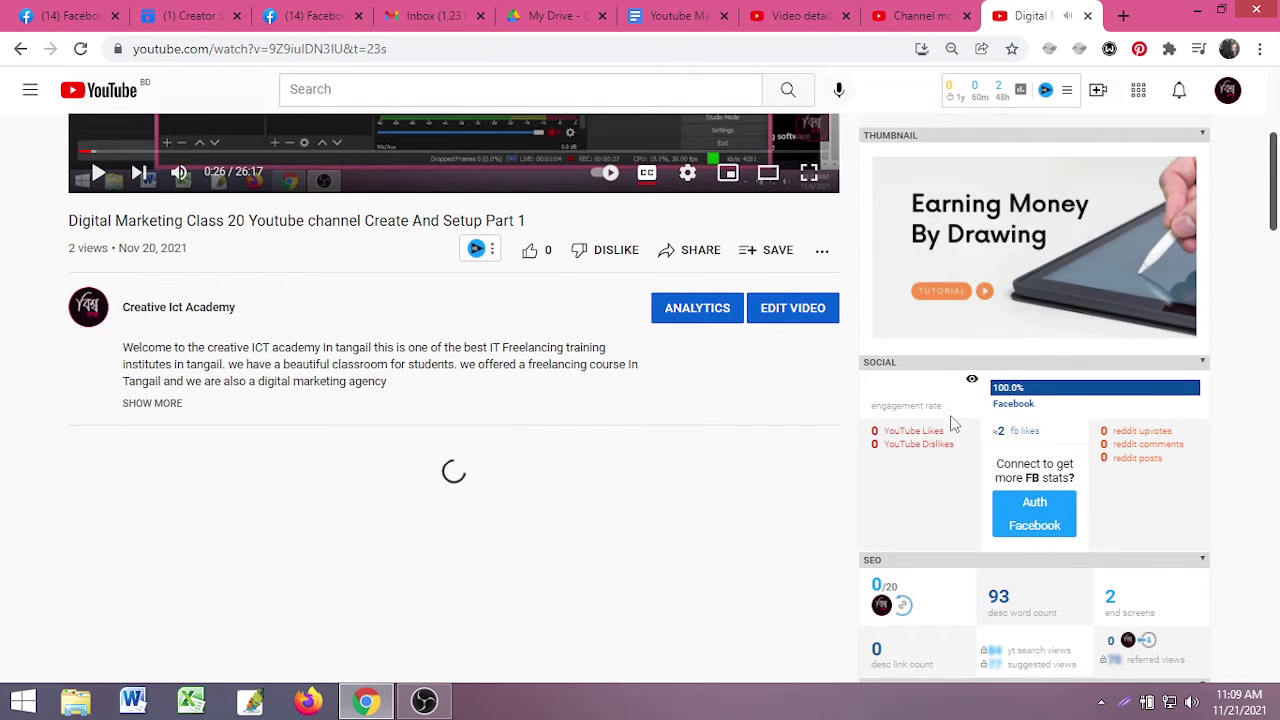
scroll(1033, 401, "down", 1)
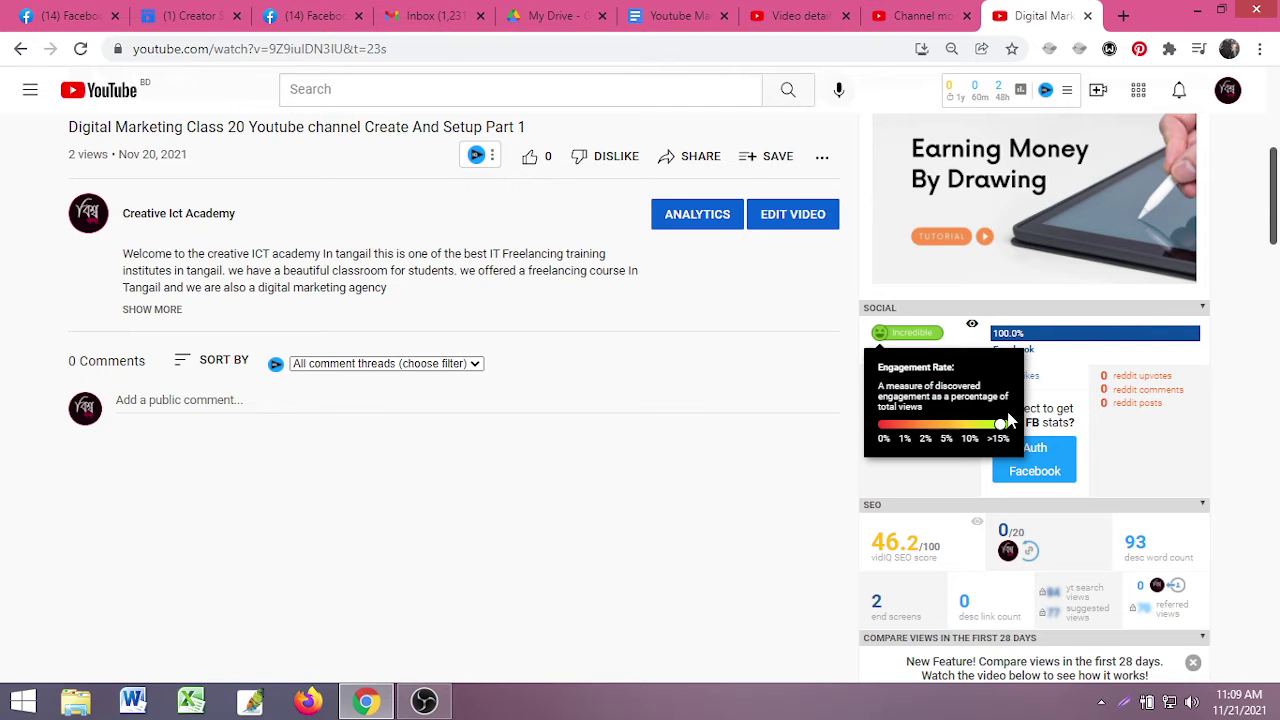
scroll(1125, 420, "down", 2)
mouse_move(910, 388)
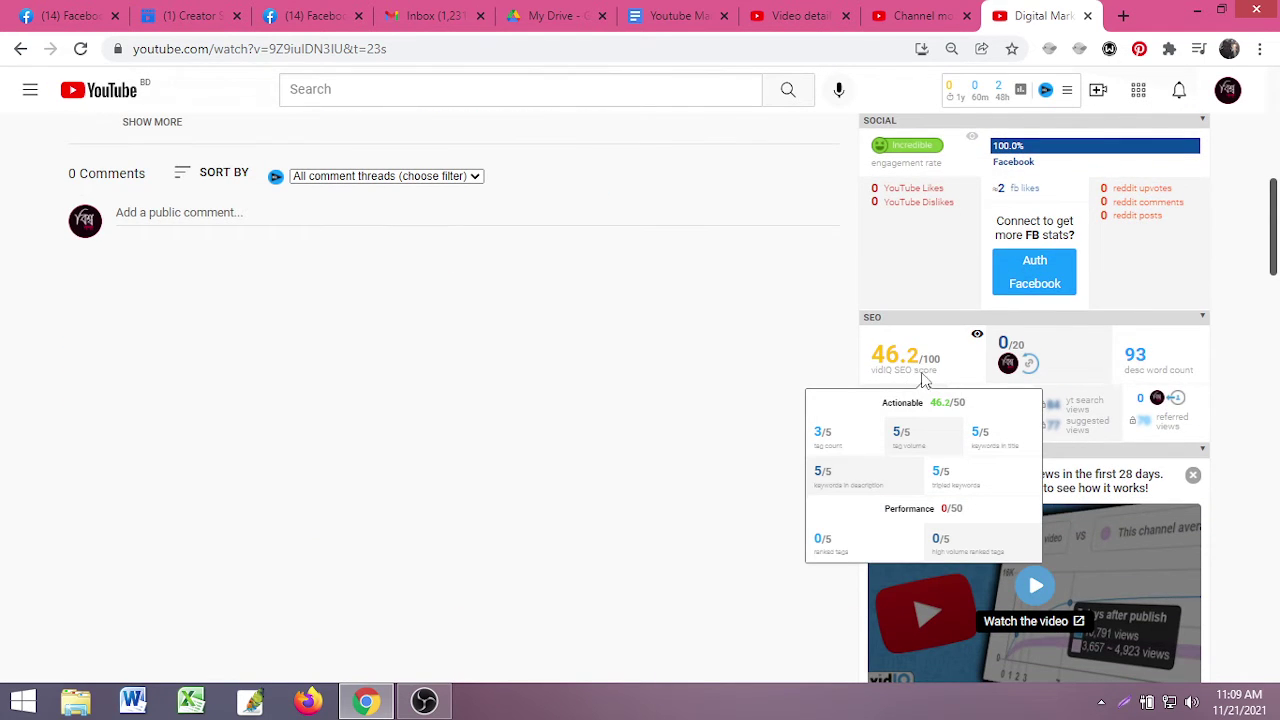
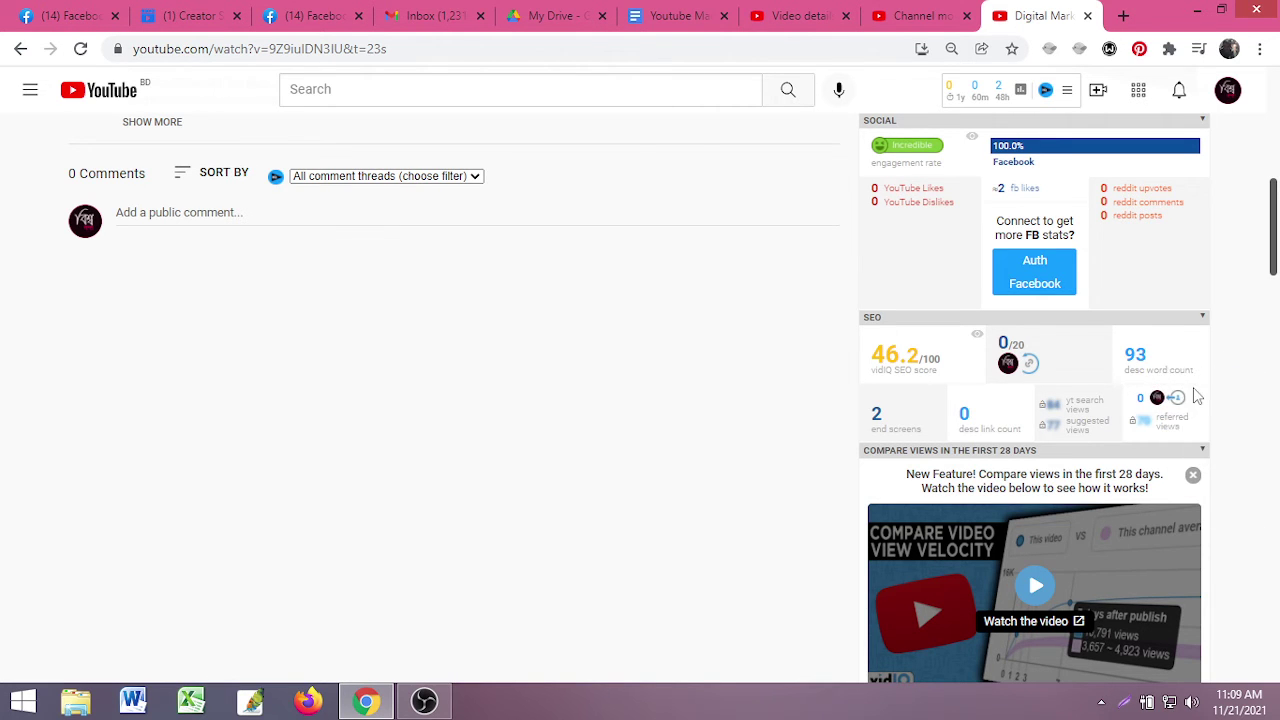
- Check vidIQ's description word count of 93 and review the video optimization checklist
double_click(1136, 356)
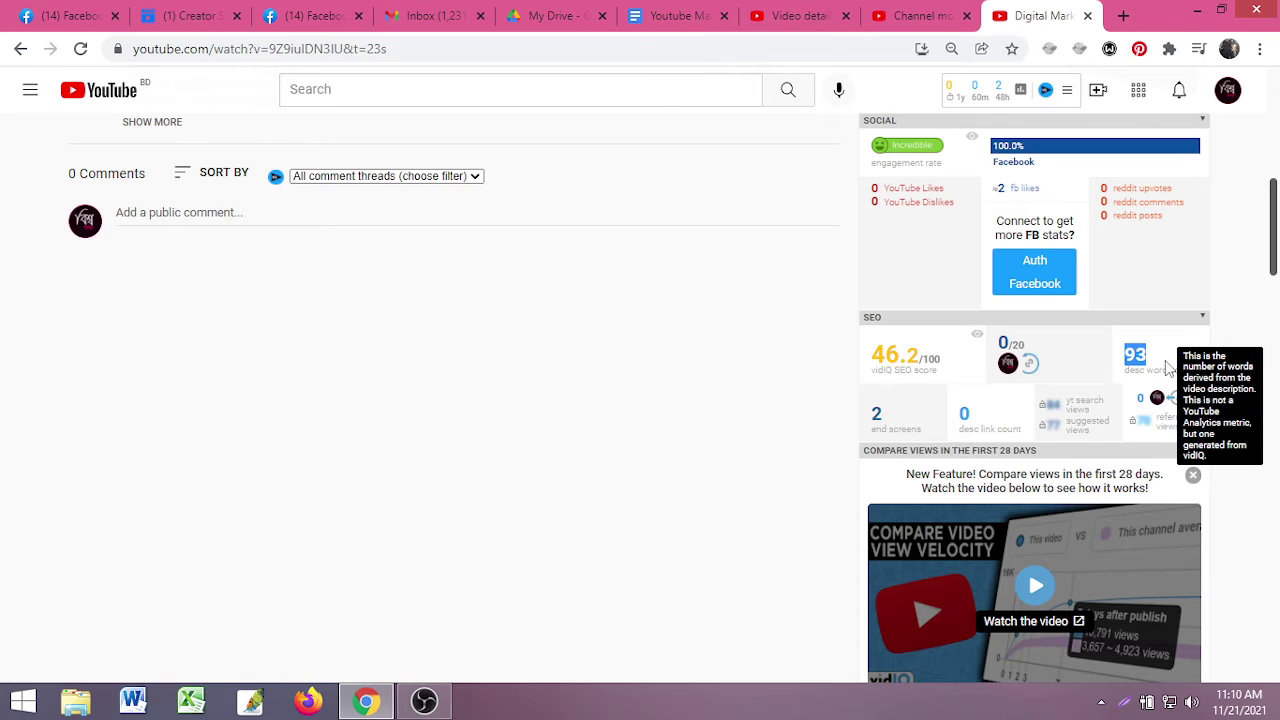
left_click_drag(1140, 355, 1146, 369)
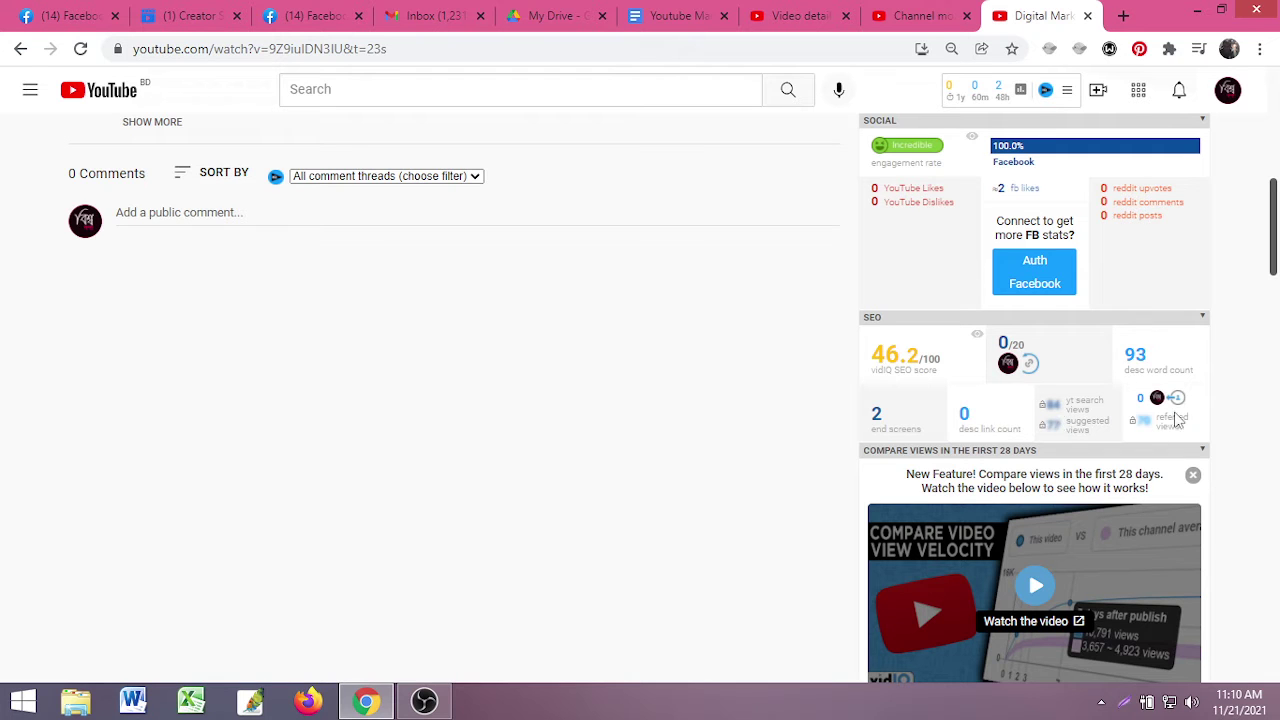
scroll(1150, 432, "down", 4)
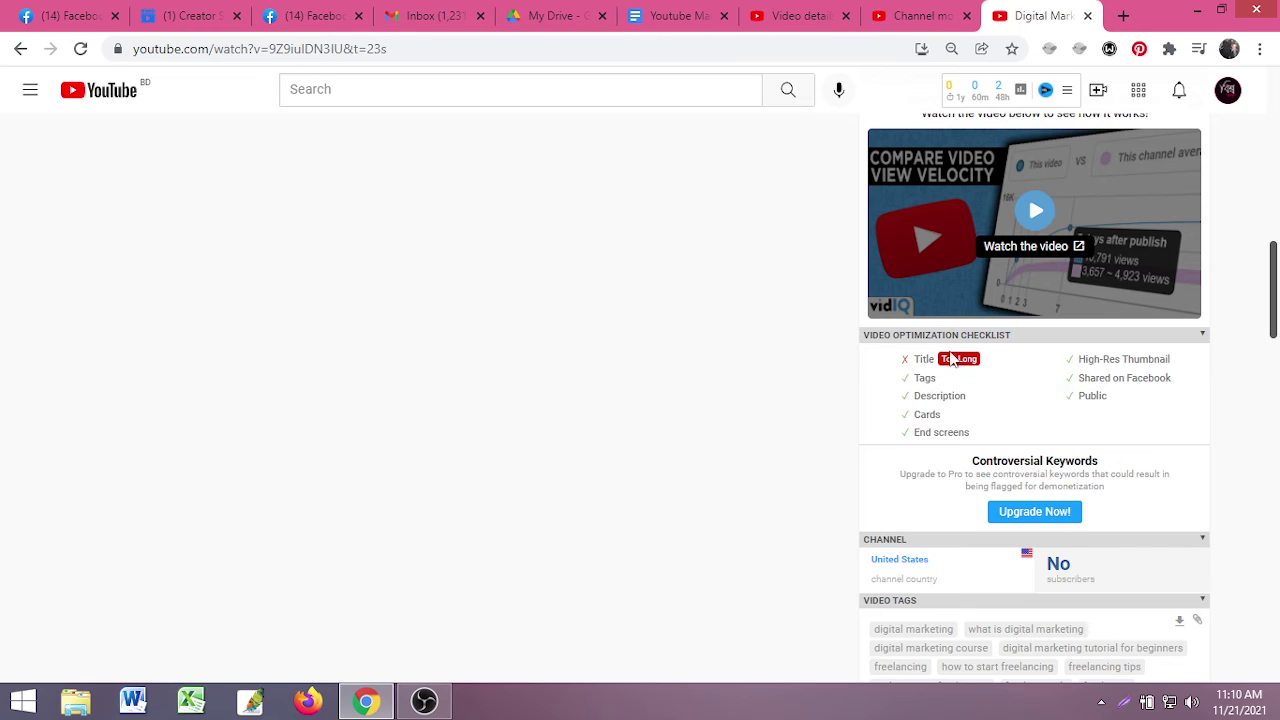
mouse_move(1037, 370)
left_click(1196, 336)
left_click(1202, 337)
- Delete 'Part 1' from the Class 20 title in Video details, save, and return to the watch page
left_click(771, 12)
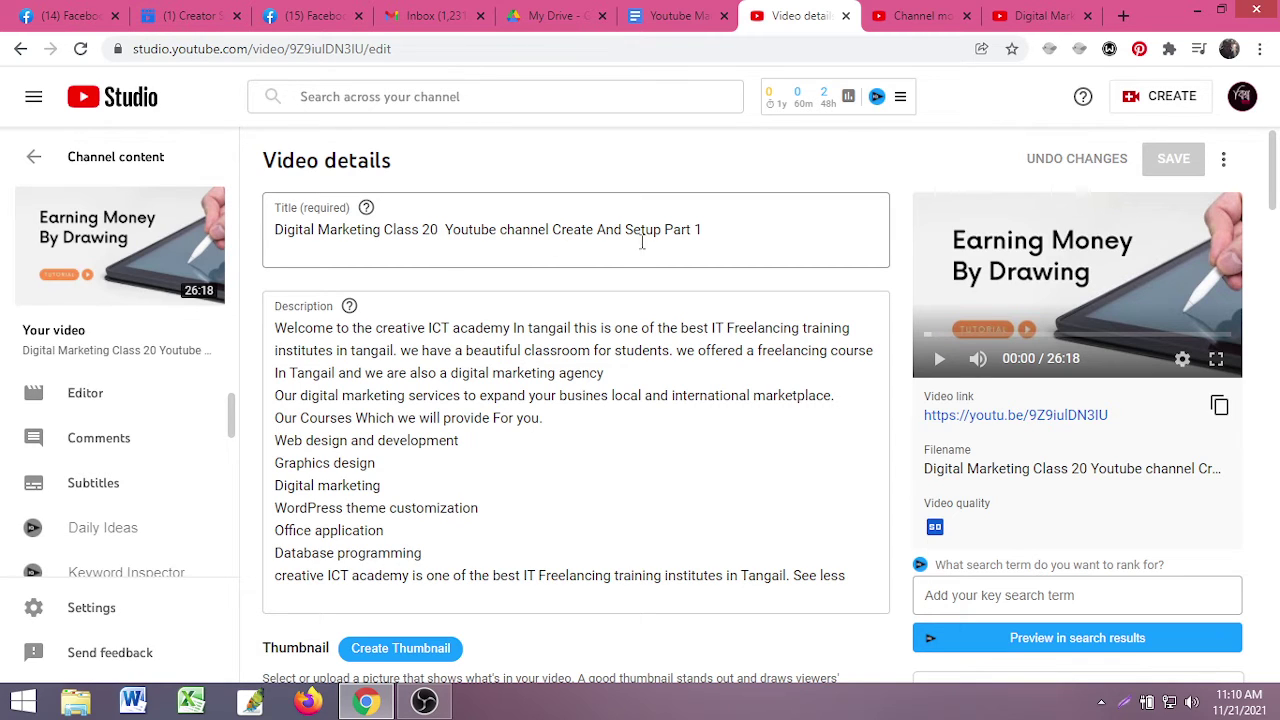
left_click_drag(717, 229, 662, 230)
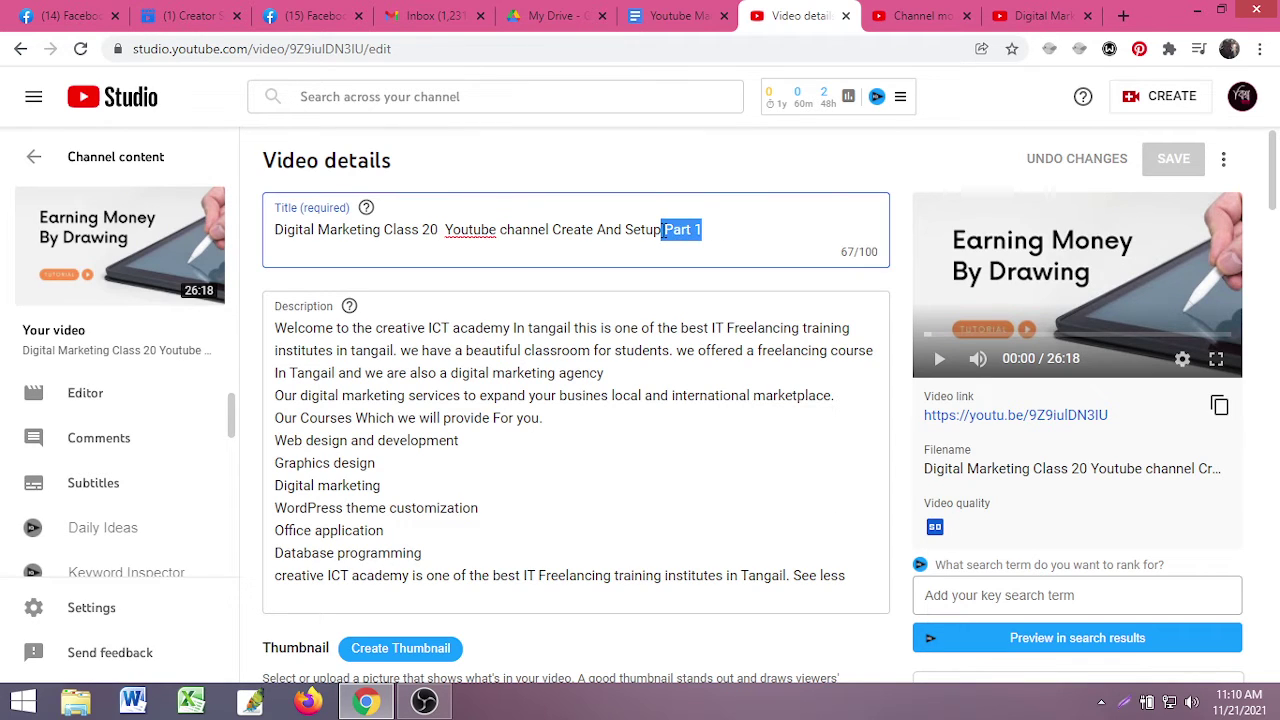
key("BackSpace")
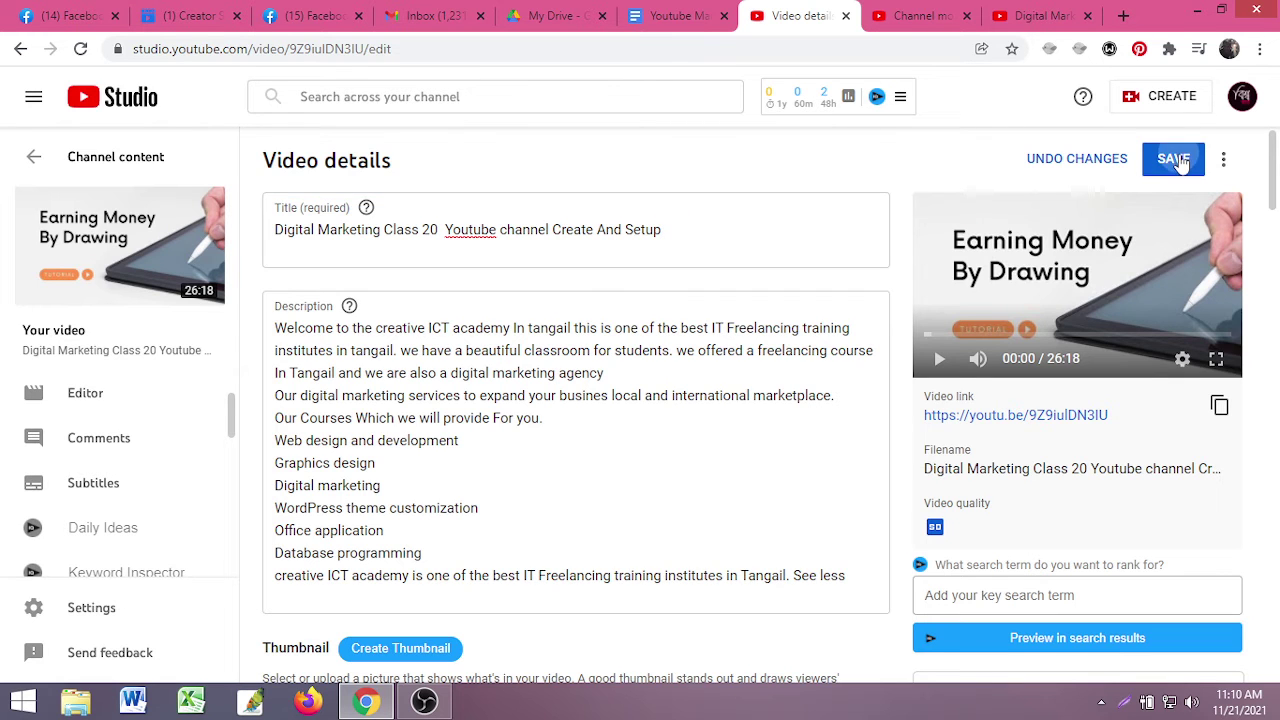
left_click(1172, 158)
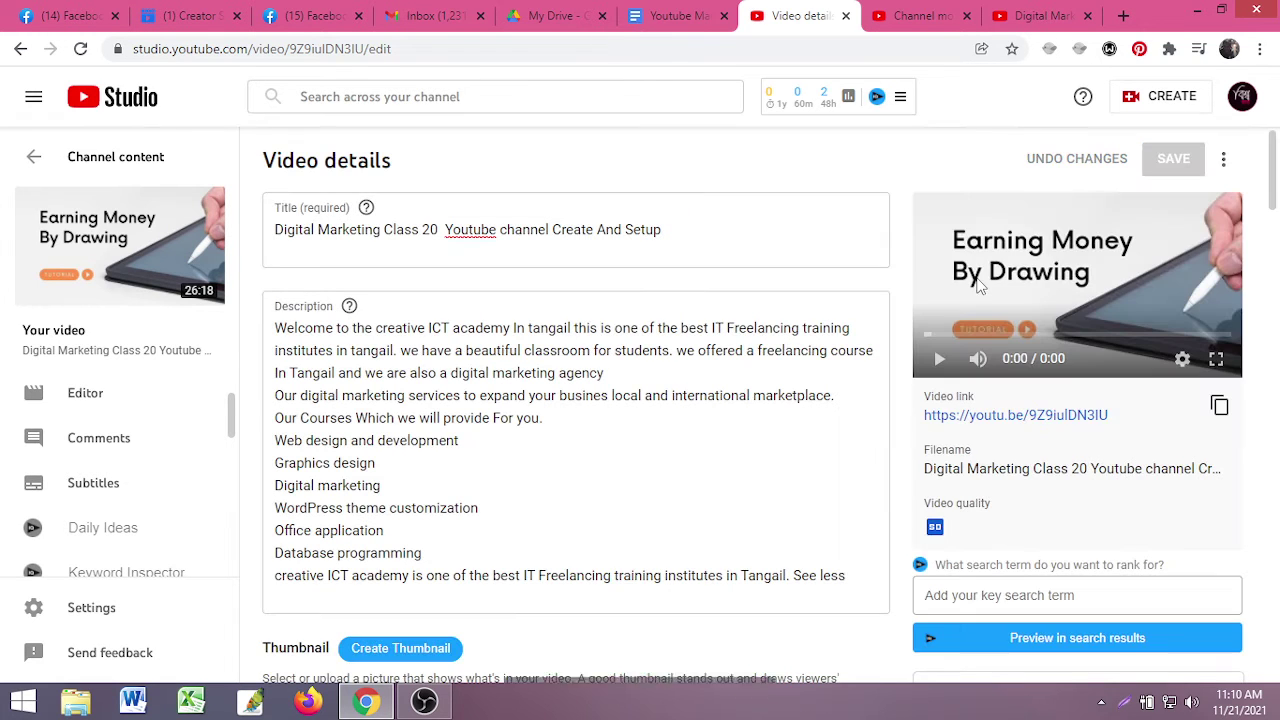
left_click(1040, 15)
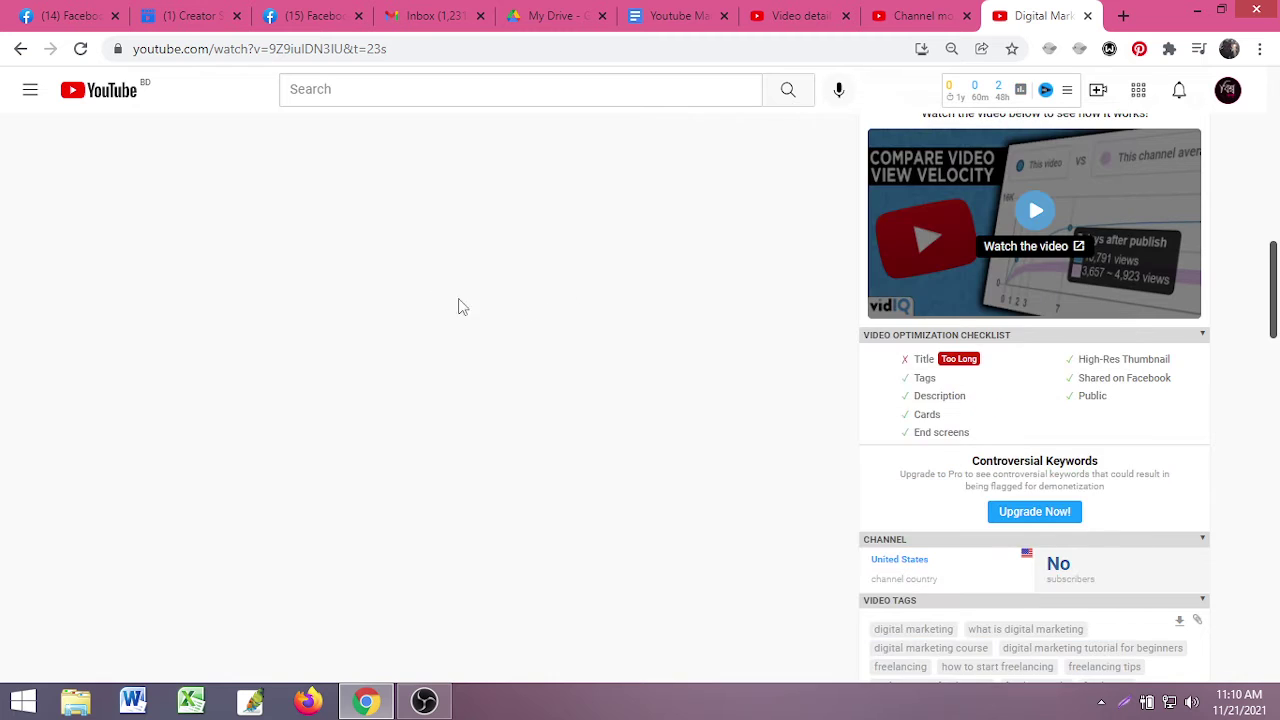
- Reload the watch page, pause the video, and confirm vidIQ's checklist now passes the Class 20 title
left_click(81, 48)
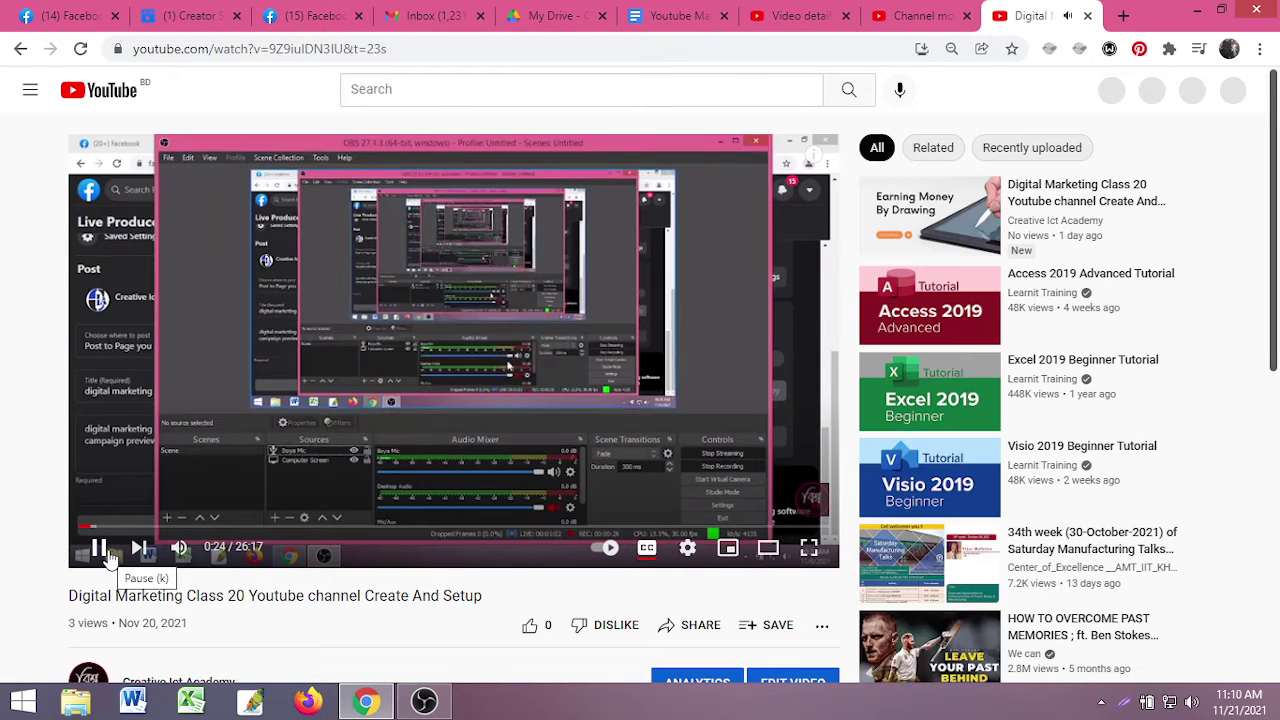
left_click(100, 549)
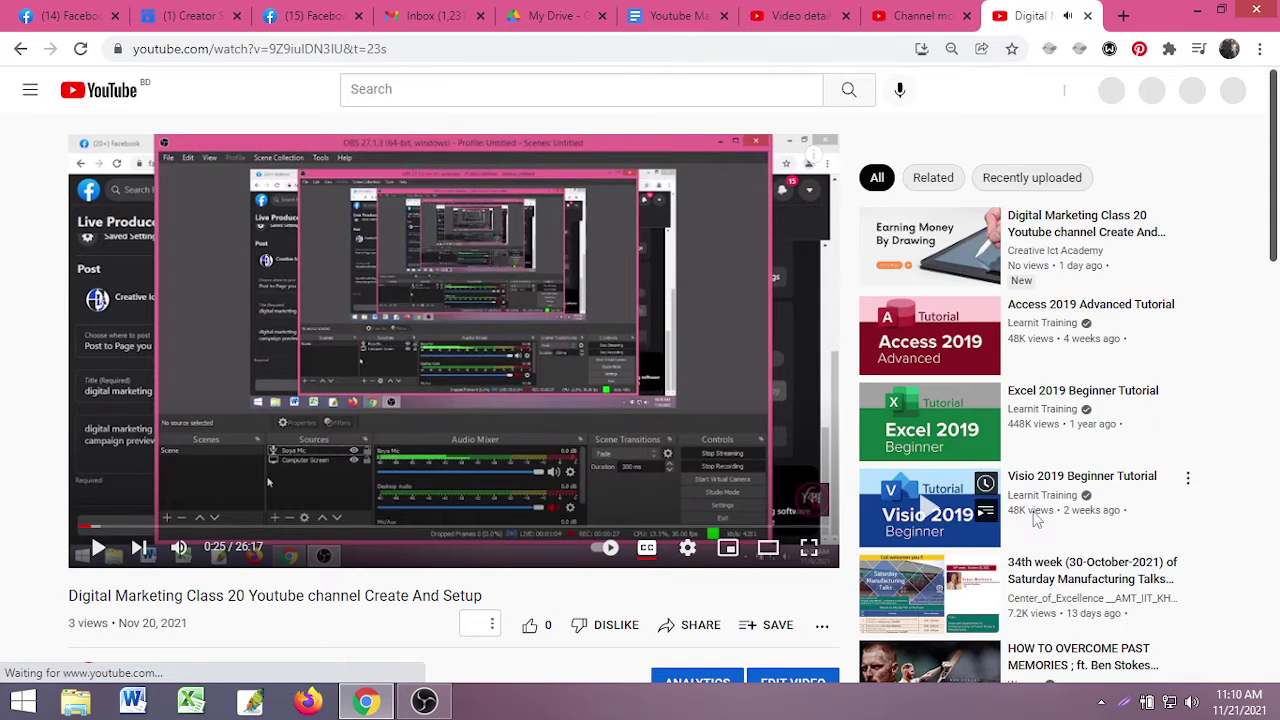
scroll(1050, 553, "down", 7)
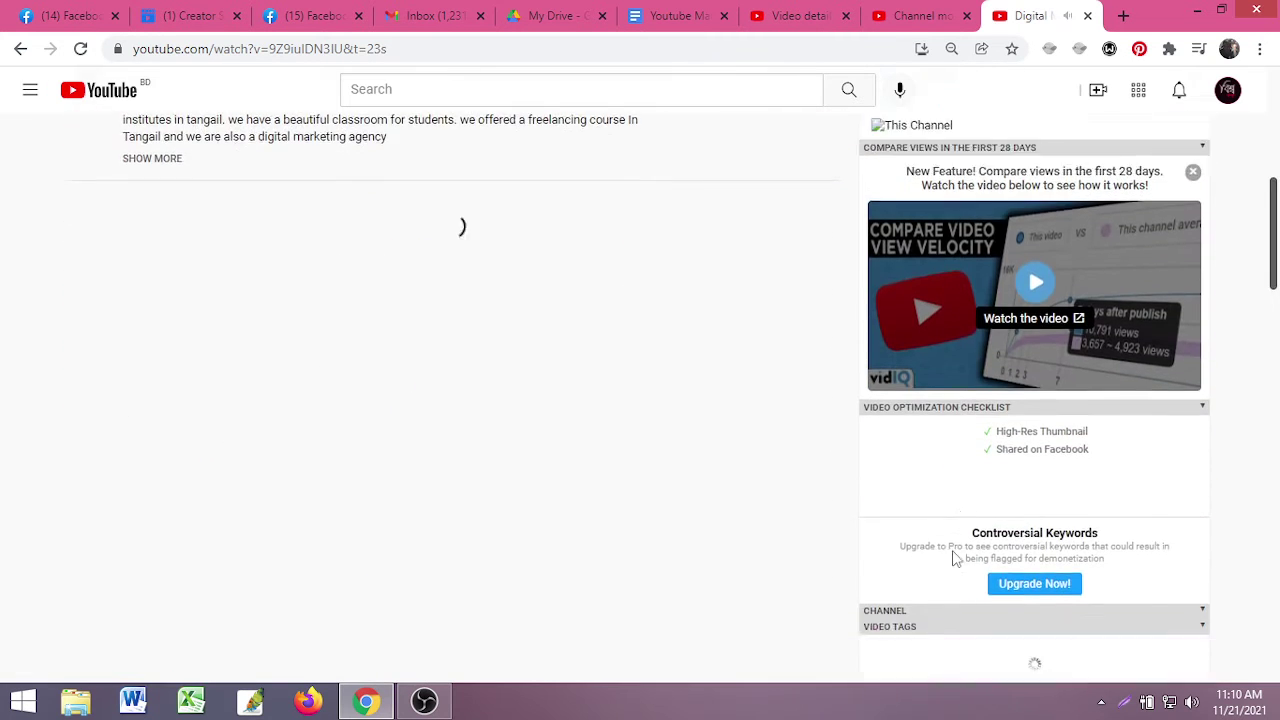
scroll(985, 400, "up", 2)
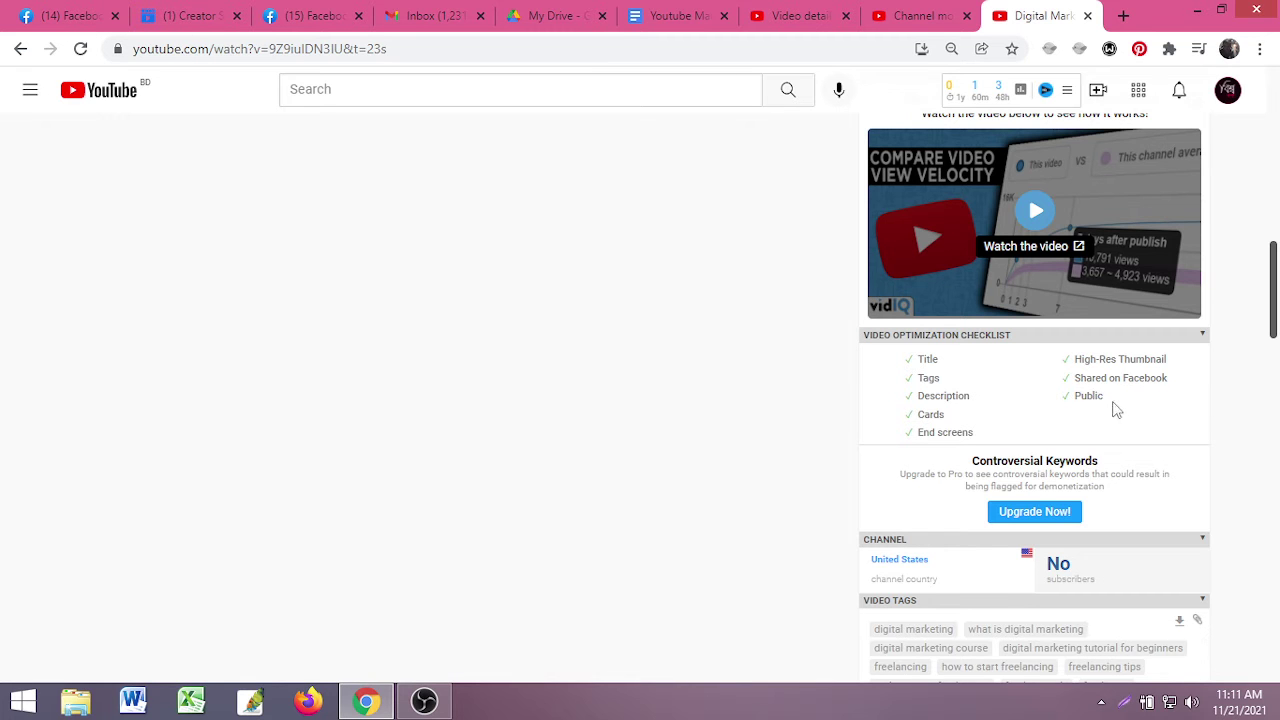
scroll(1070, 427, "up", 10)
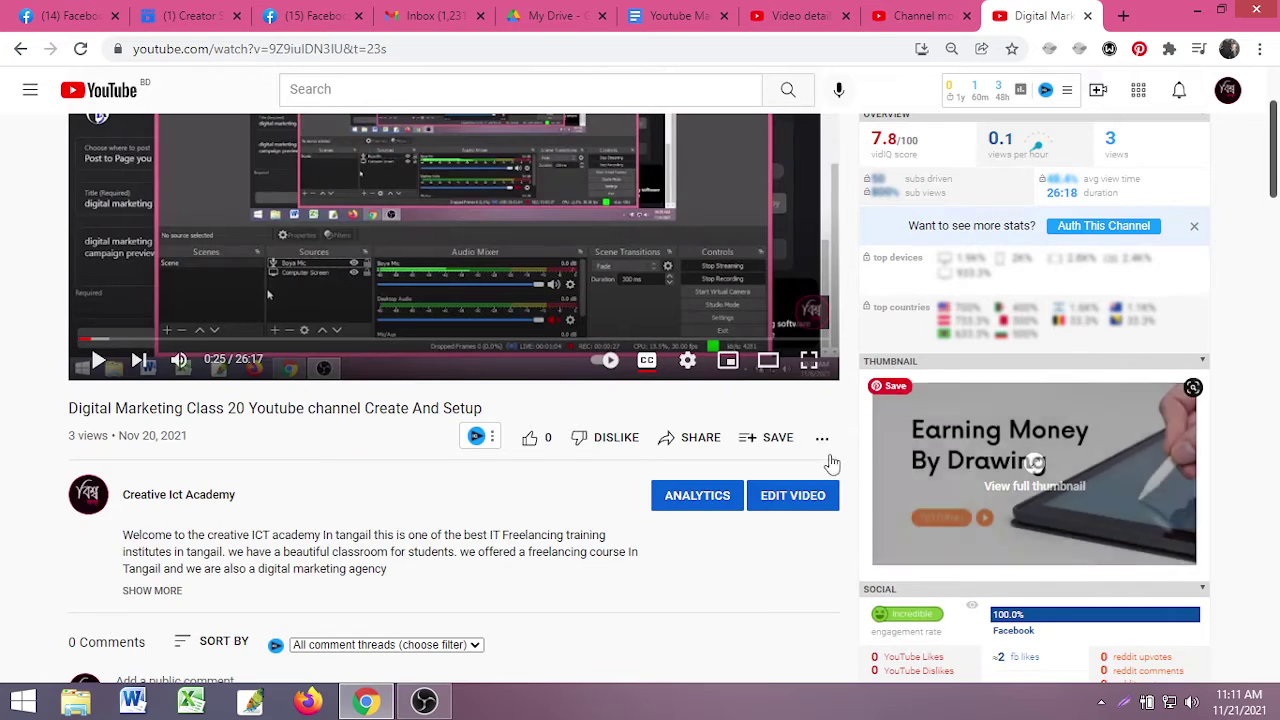
scroll(987, 440, "down", 12)
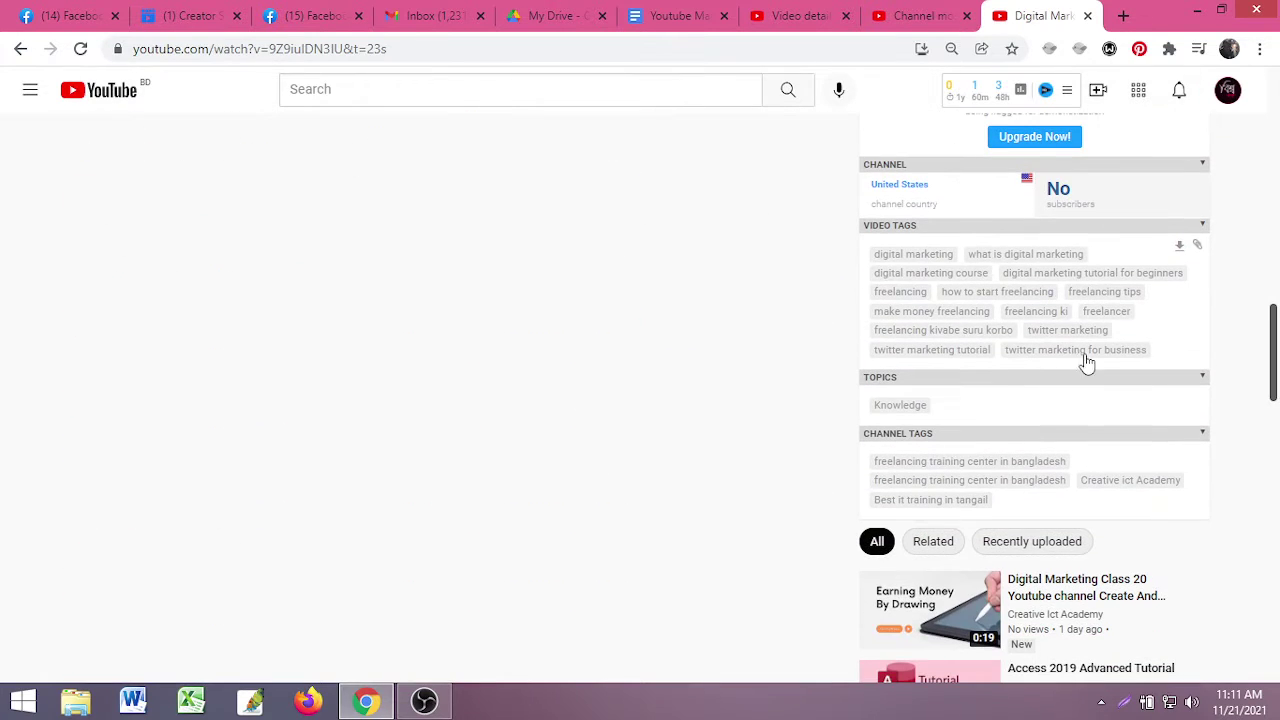
scroll(1048, 500, "down", 3)
scroll(1090, 420, "up", 5)
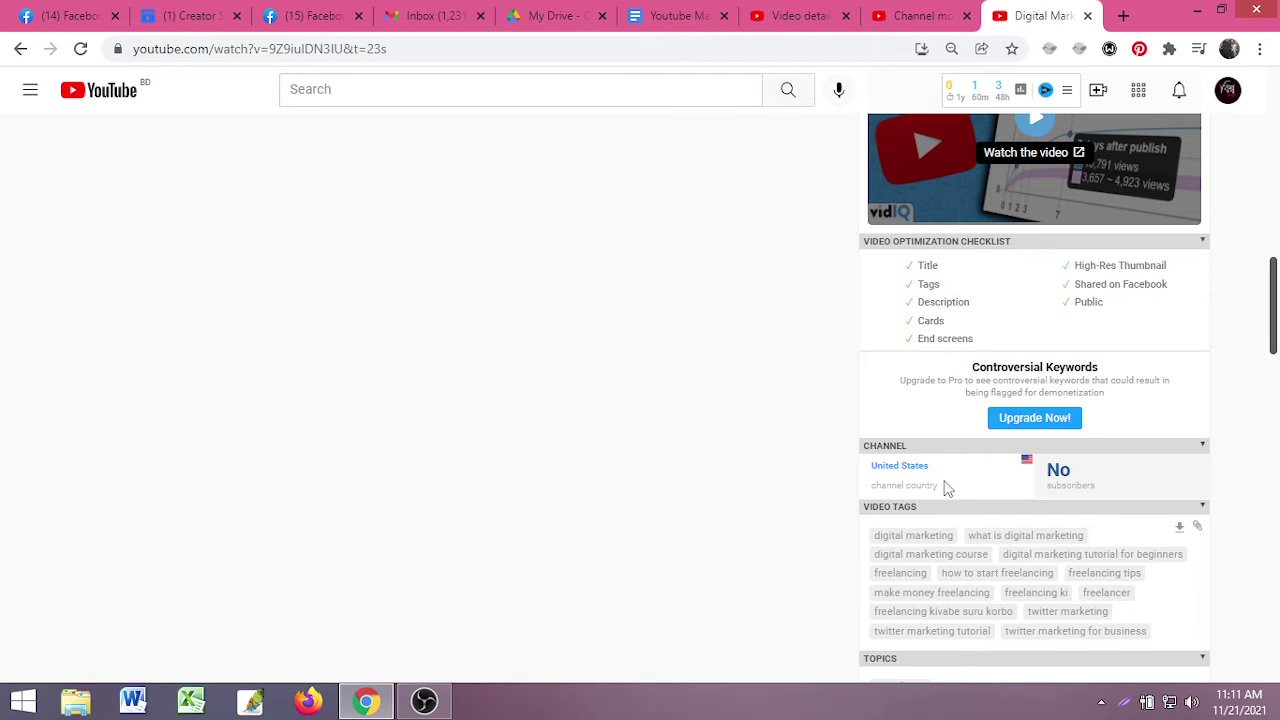
left_click_drag(948, 477, 863, 471)
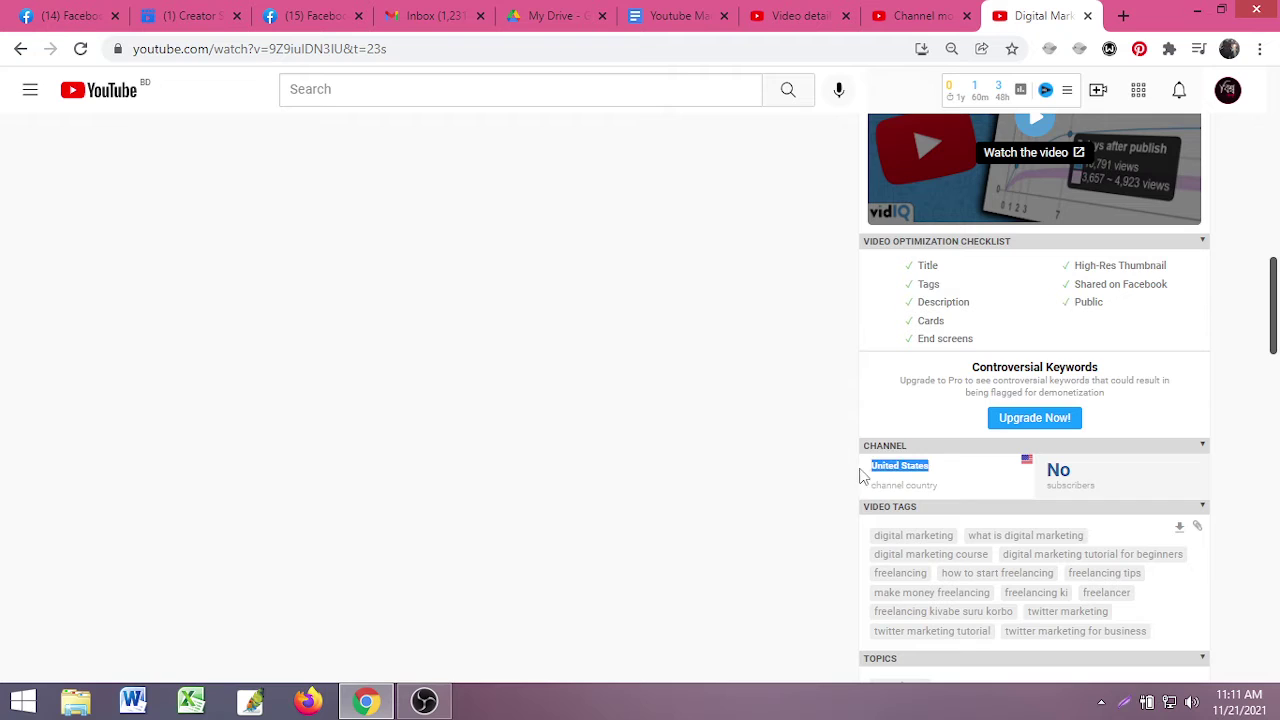
left_click(858, 485)
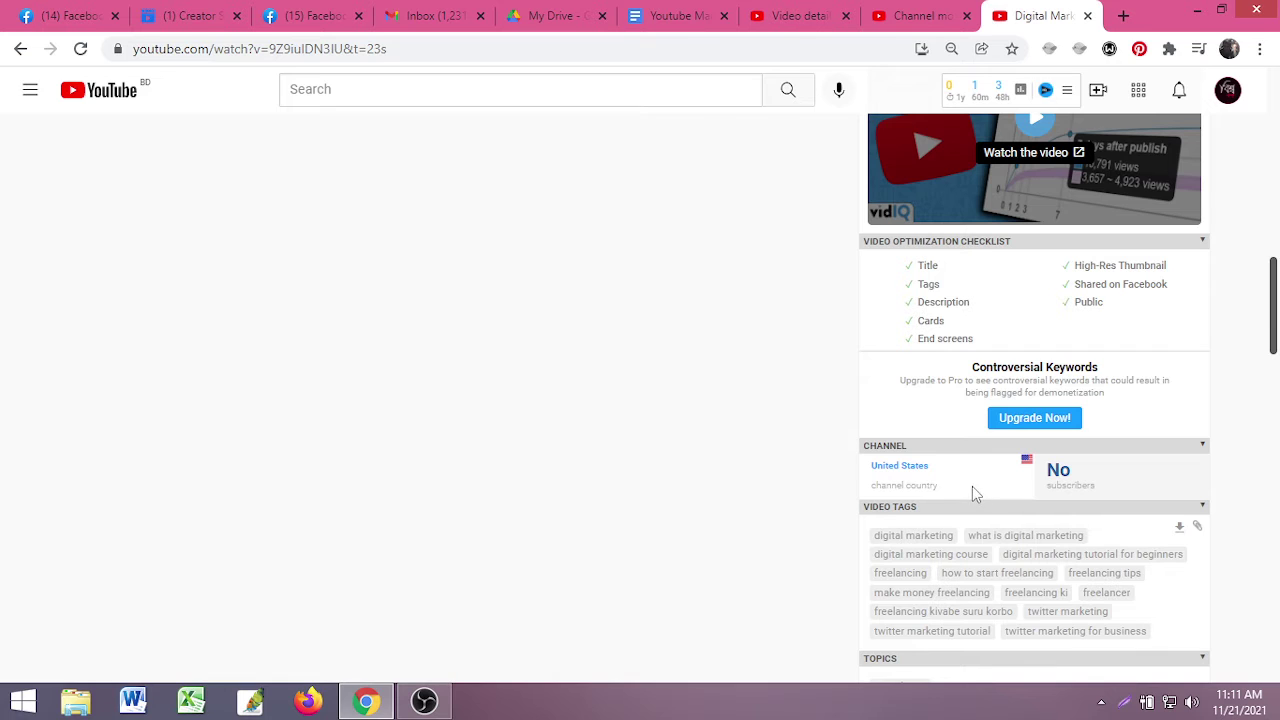
scroll(943, 508, "down", 2)
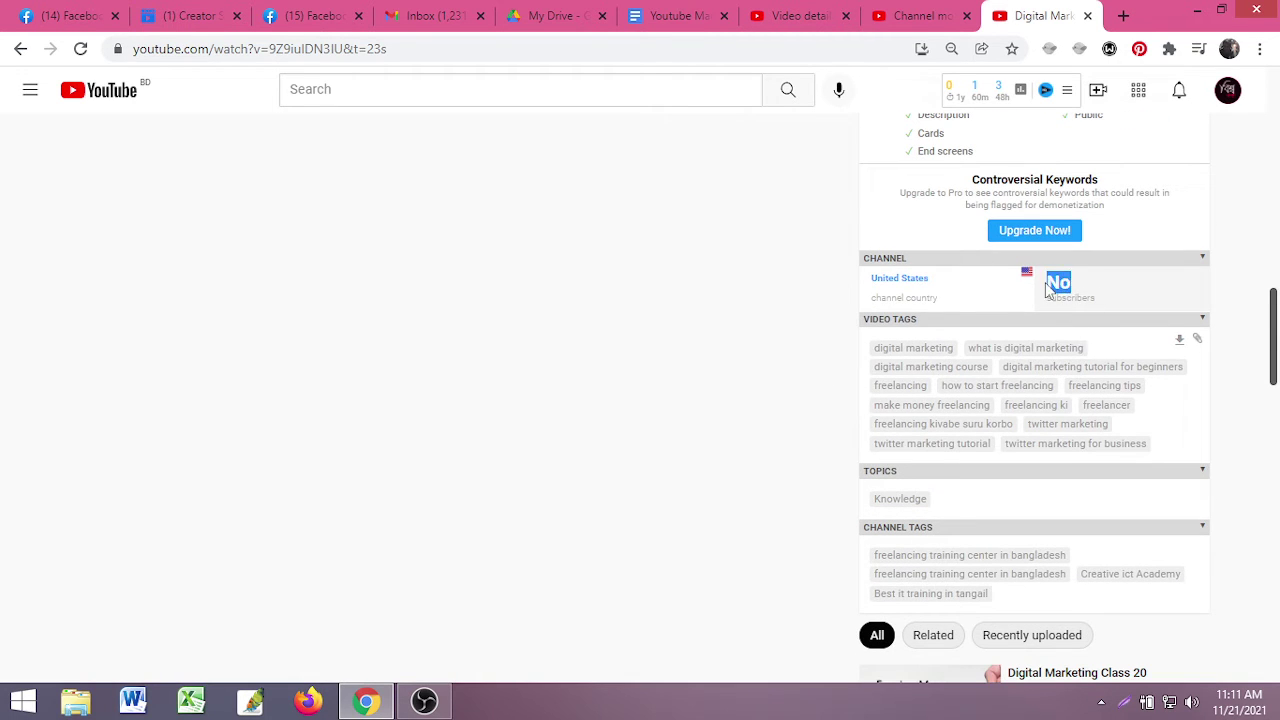
left_click_drag(1047, 288, 1124, 306)
left_click(1078, 290)
left_click_drag(1050, 285, 1091, 297)
left_click(1112, 310)
left_click_drag(1053, 289, 1114, 304)
left_click(1117, 304)
left_click(1003, 352)
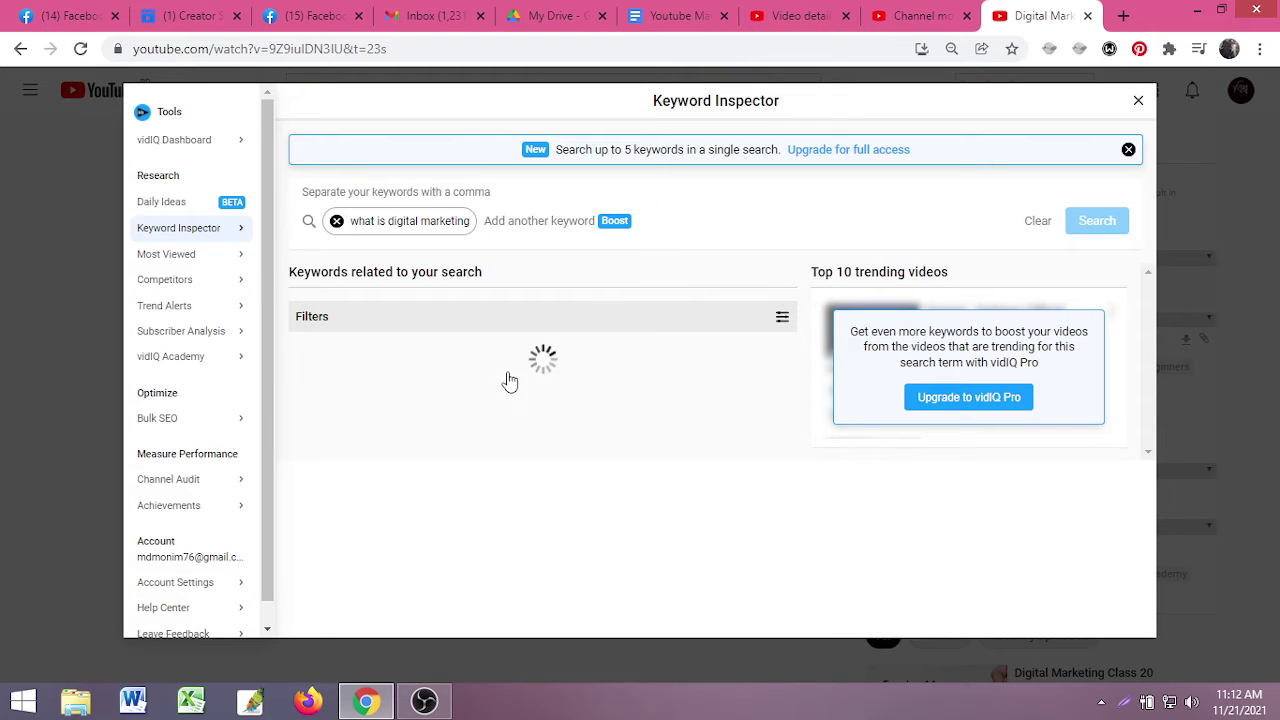
scroll(437, 471, "down", 2)
scroll(517, 400, "up", 3)
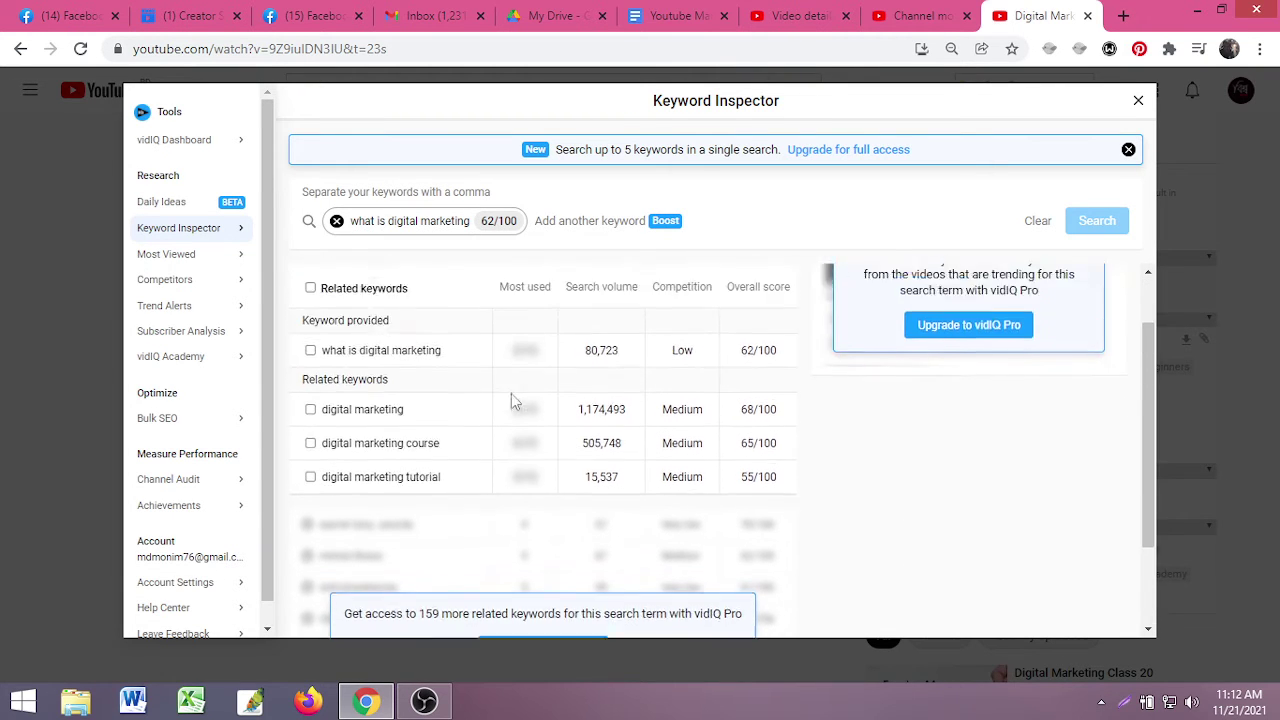
scroll(545, 490, "down", 1)
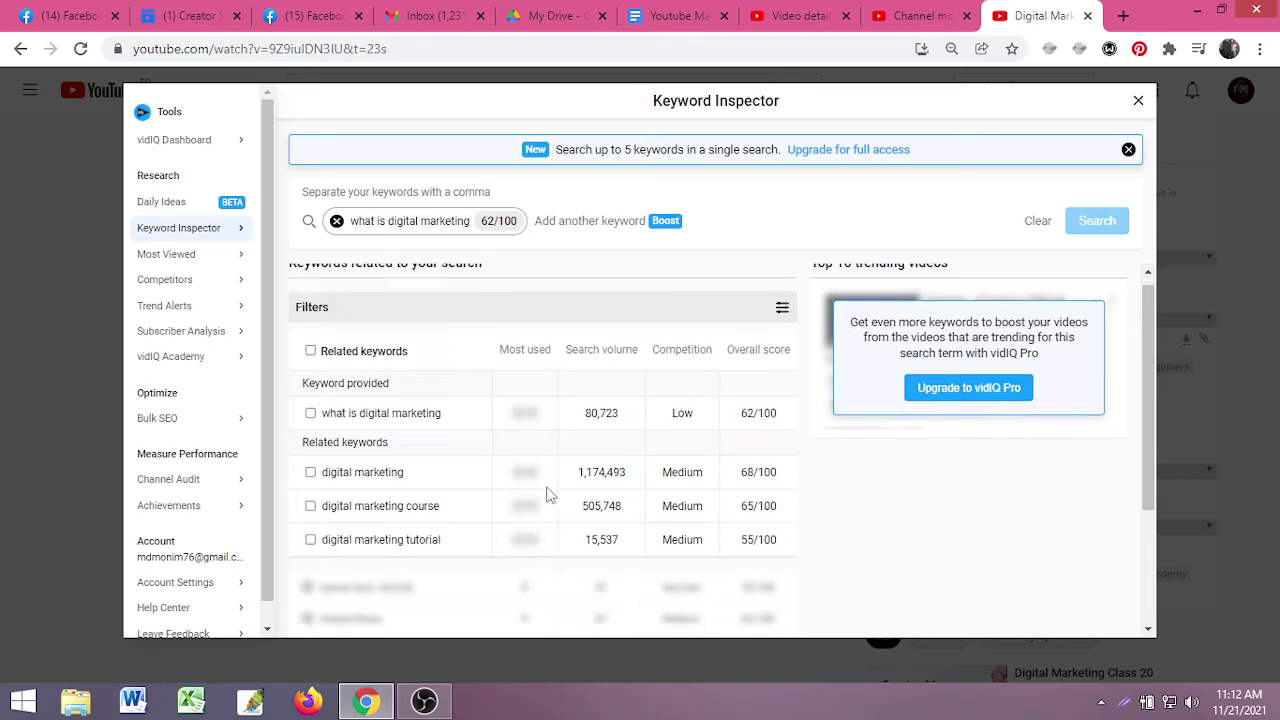
left_click(1138, 100)
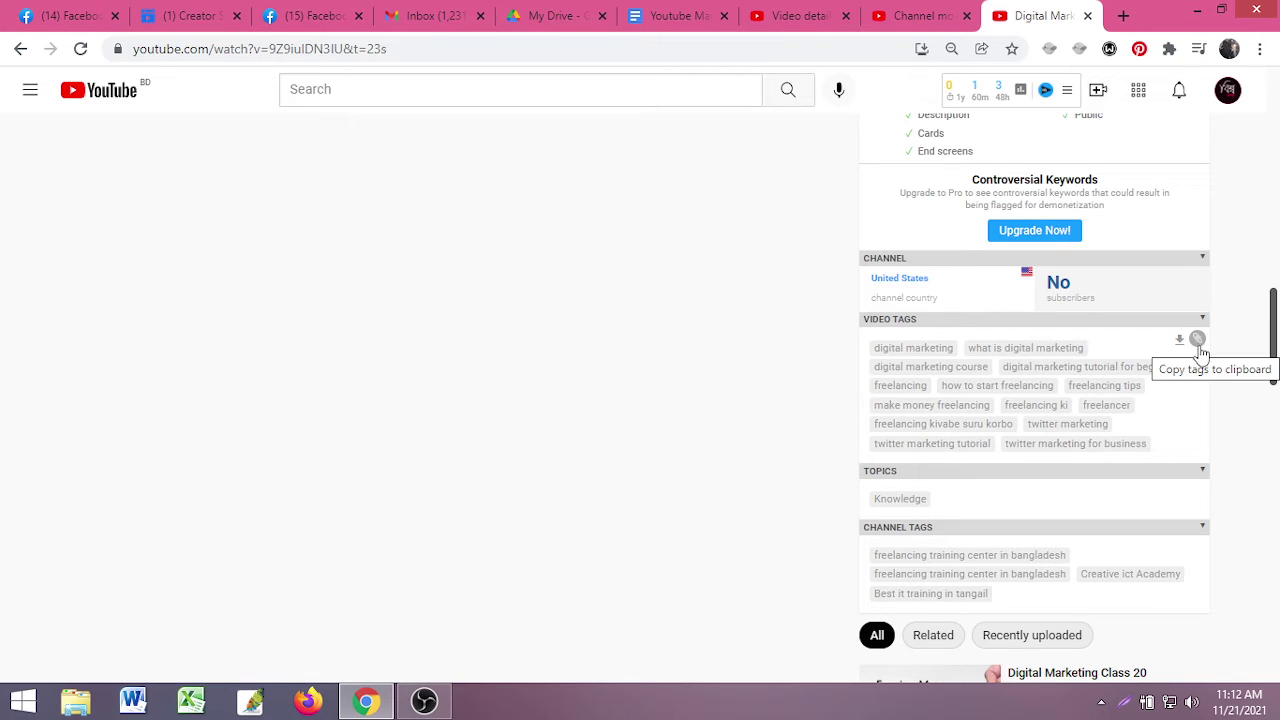
- Copy all vidIQ video tags to the clipboard, then highlight the Knowledge topic and four channel tags
left_click(1198, 343)
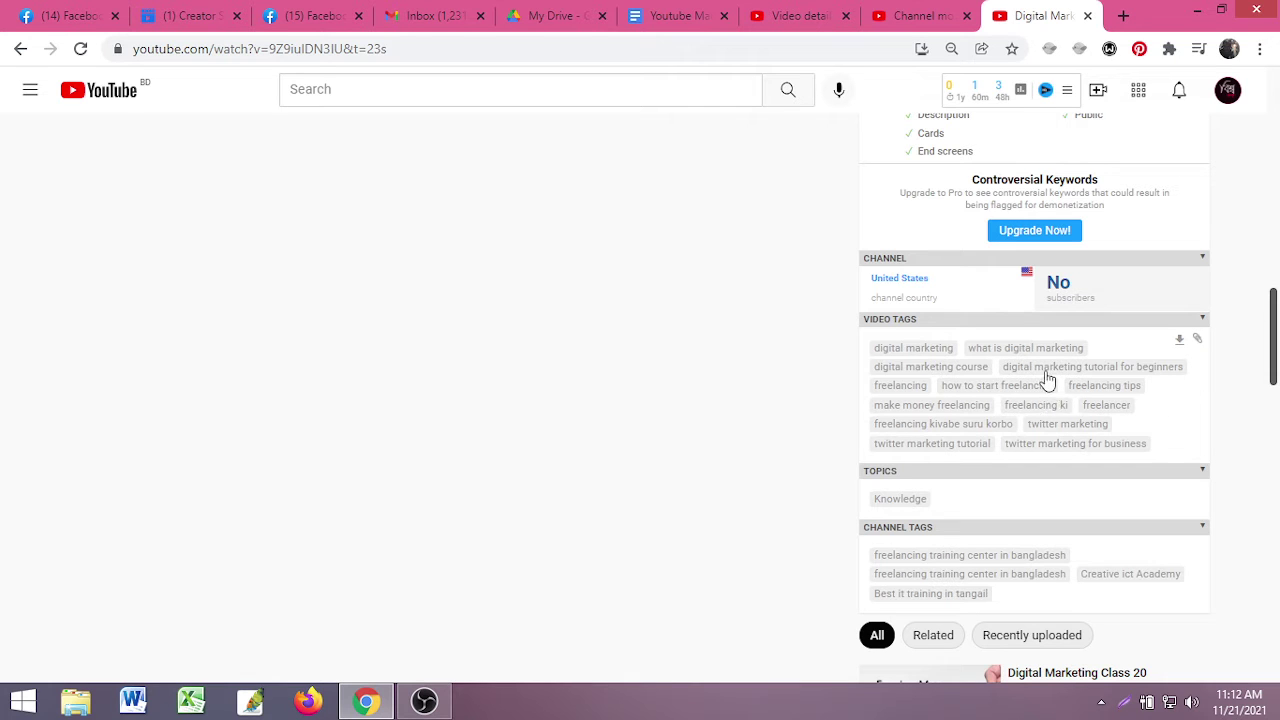
scroll(1043, 413, "down", 2)
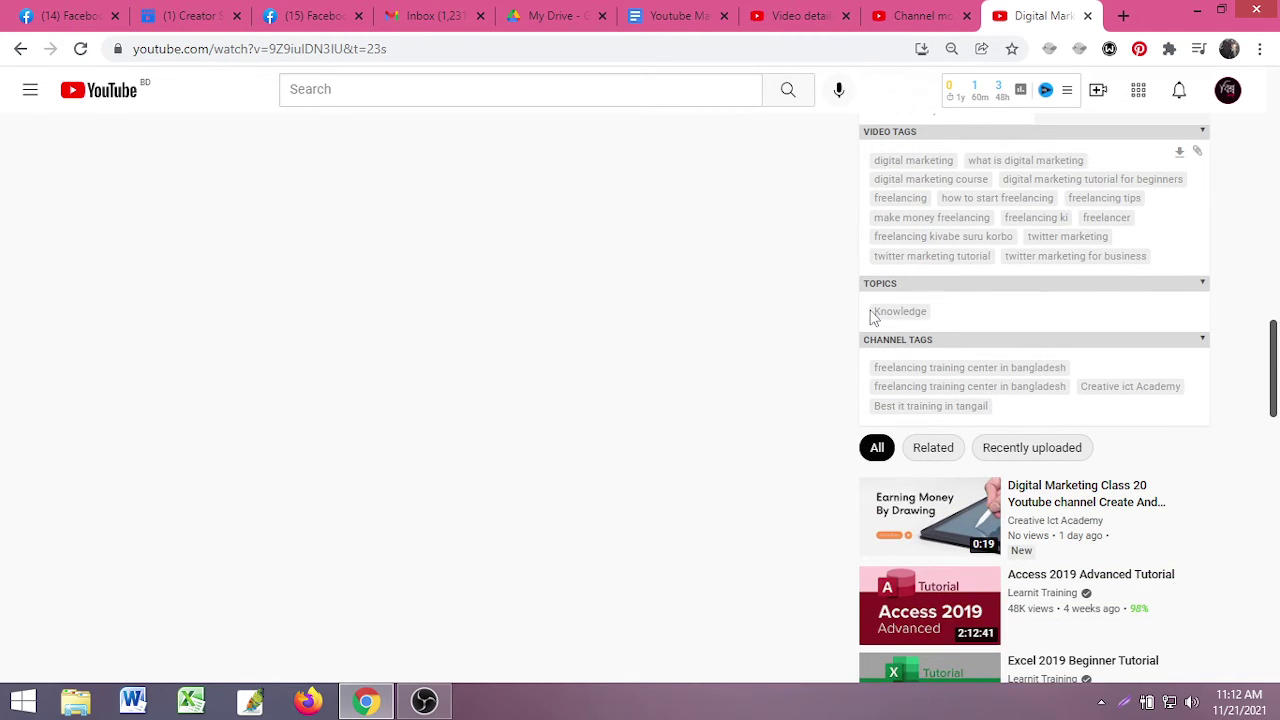
left_click_drag(940, 313, 874, 312)
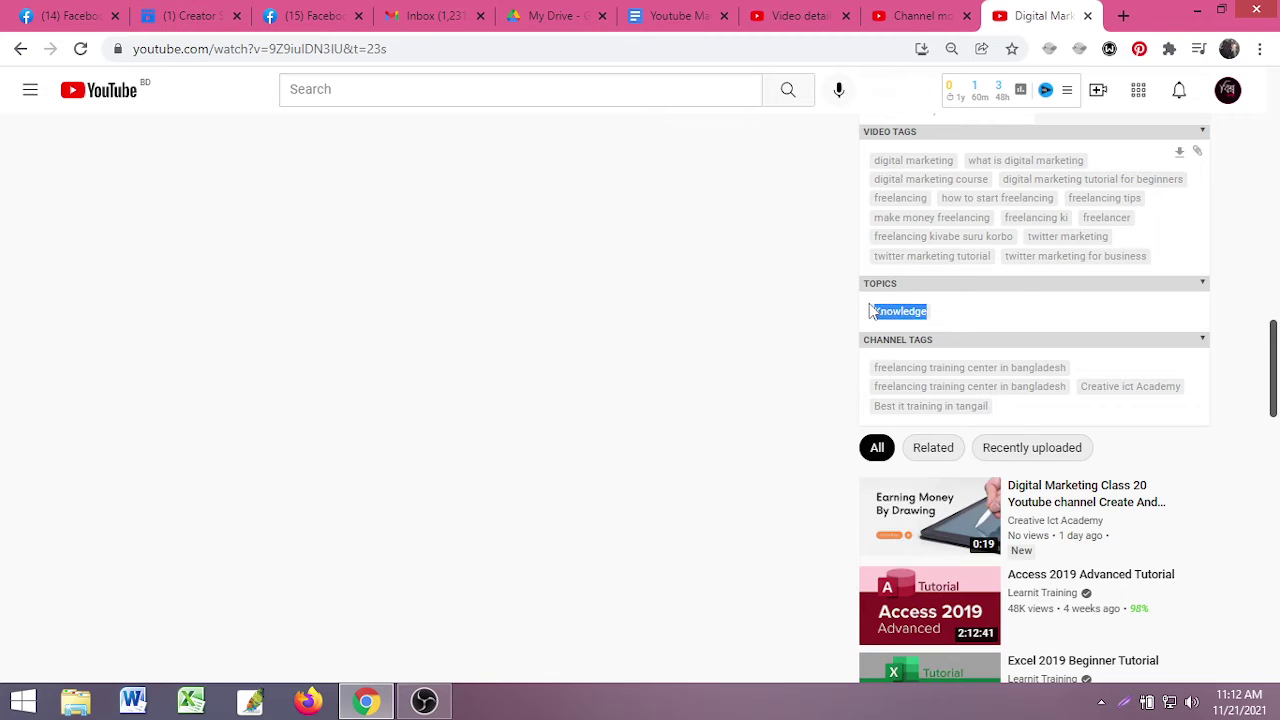
left_click(983, 319)
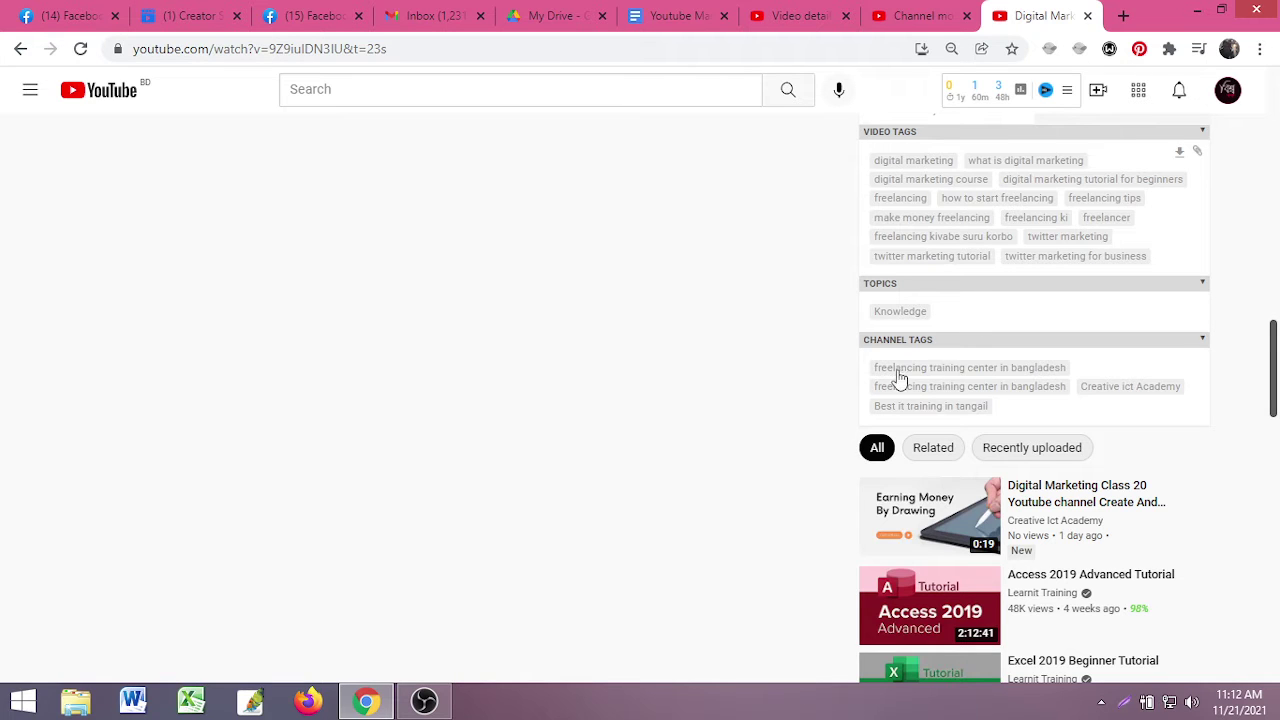
scroll(932, 368, "down", 1)
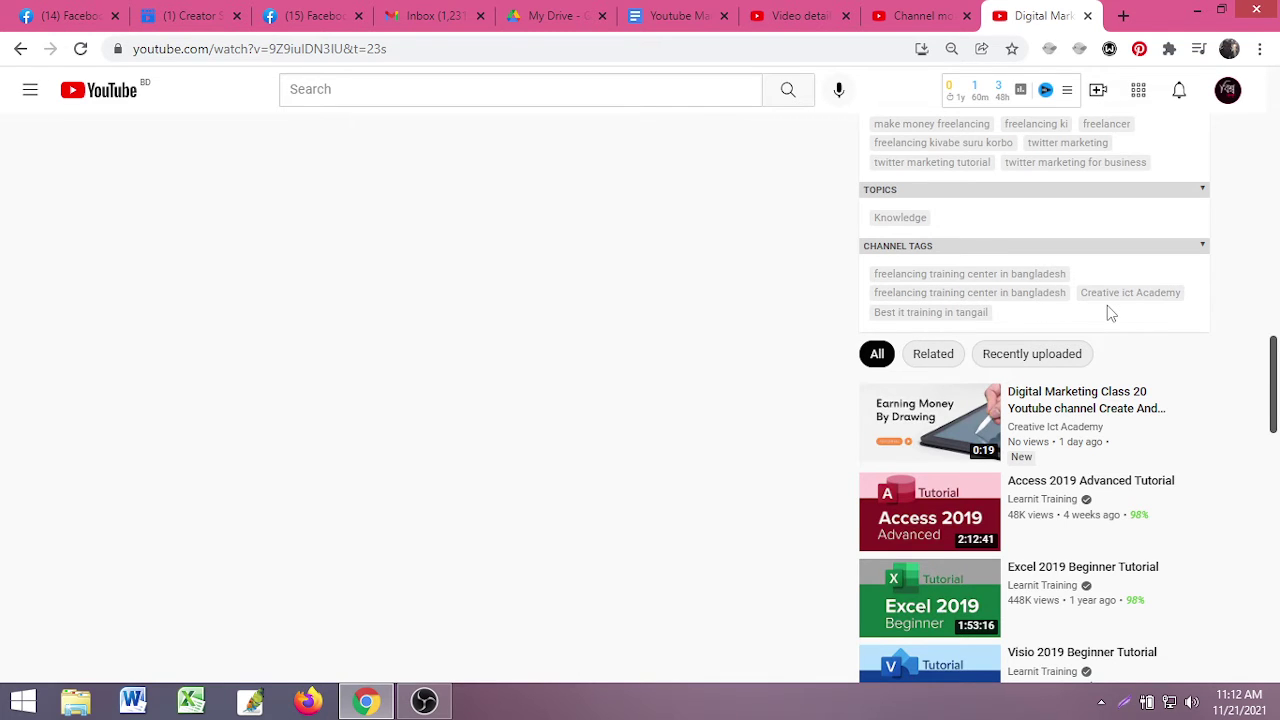
left_click_drag(995, 315, 848, 268)
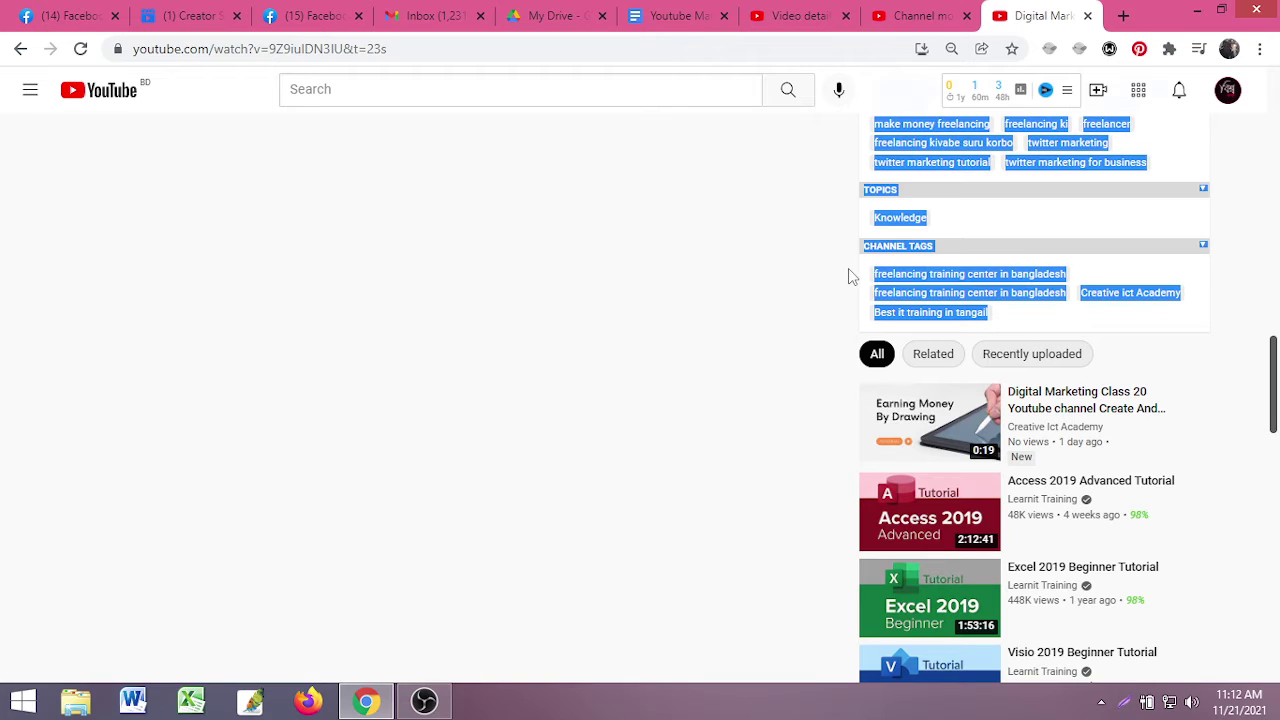
left_click(1048, 310)
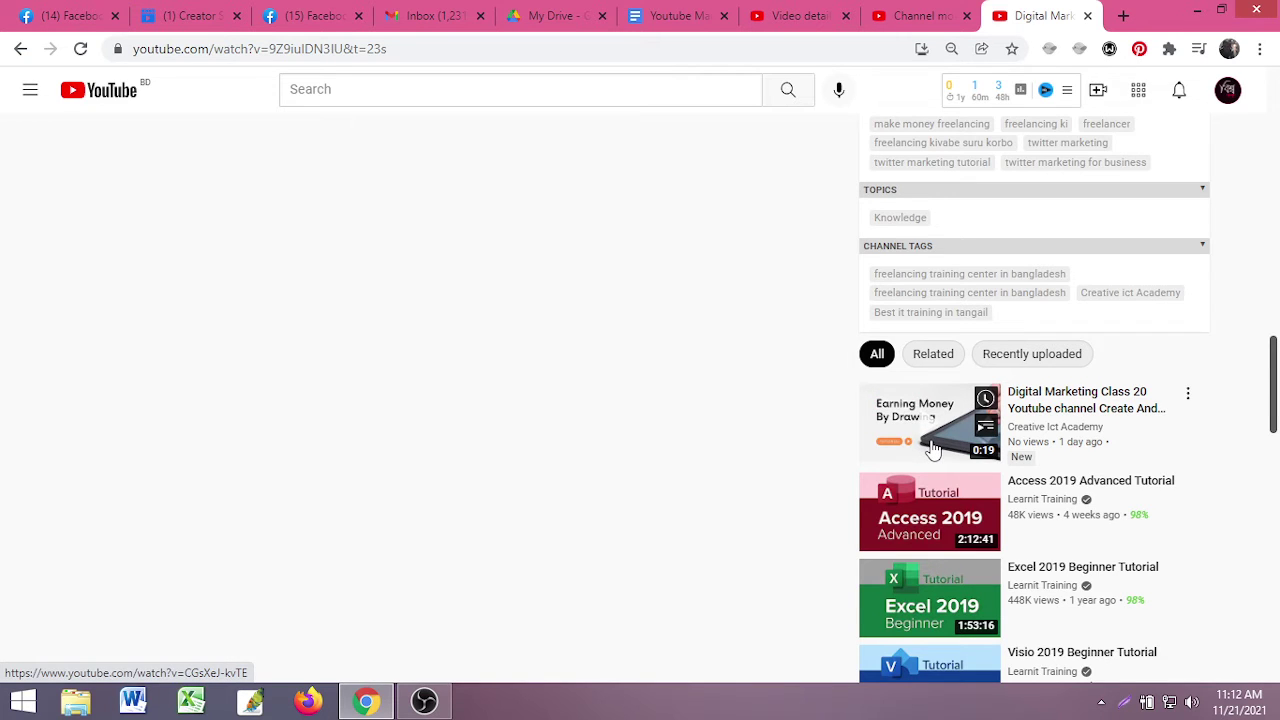
left_click(930, 447)
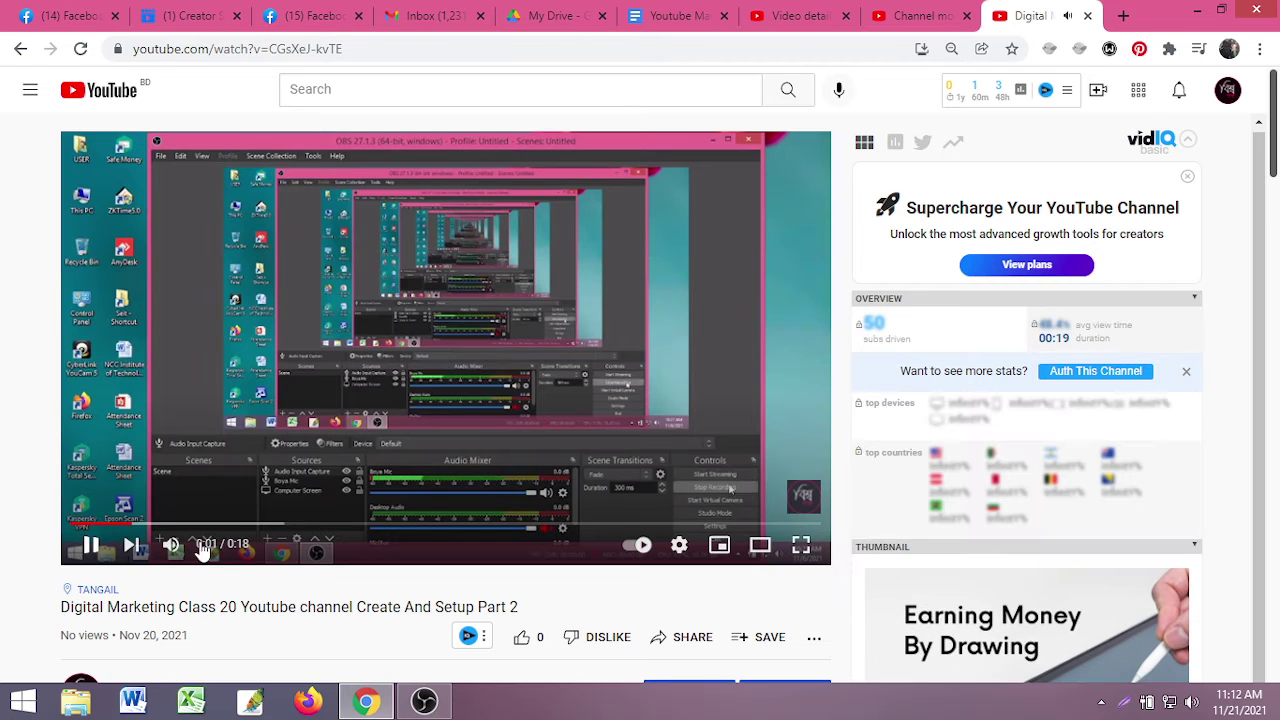
left_click(90, 545)
scroll(696, 486, "down", 2)
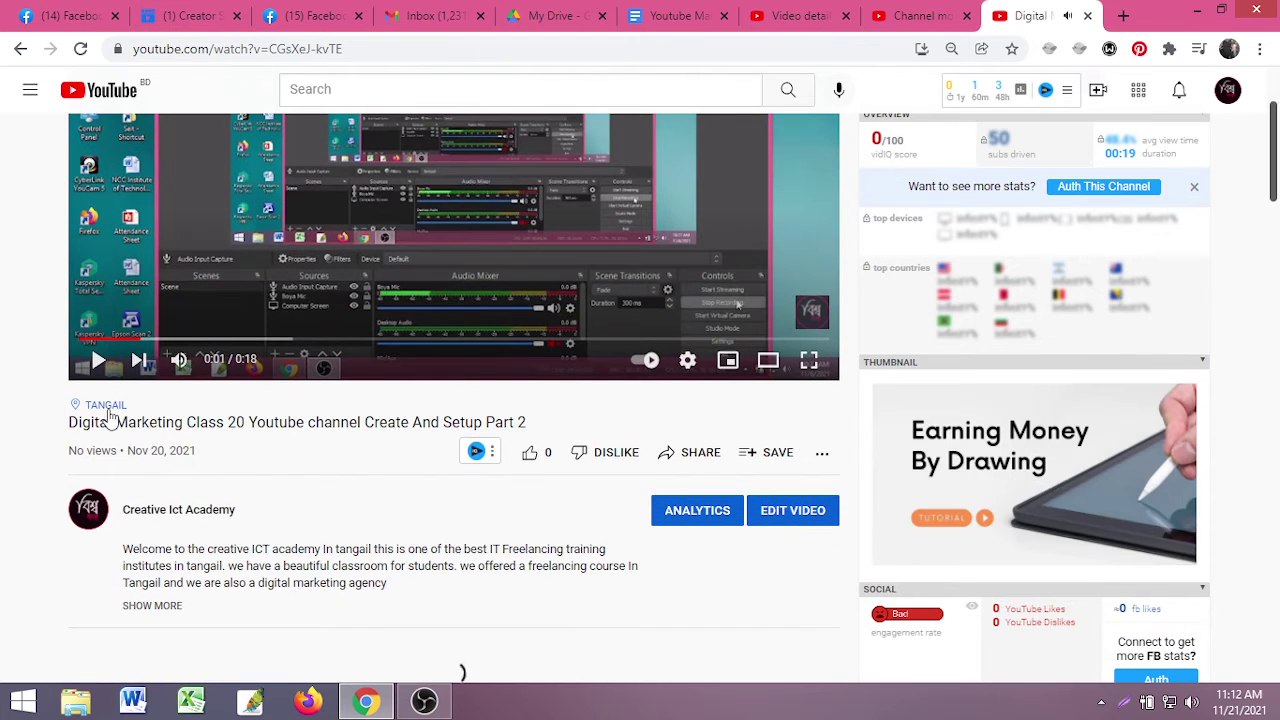
scroll(954, 400, "up", 2)
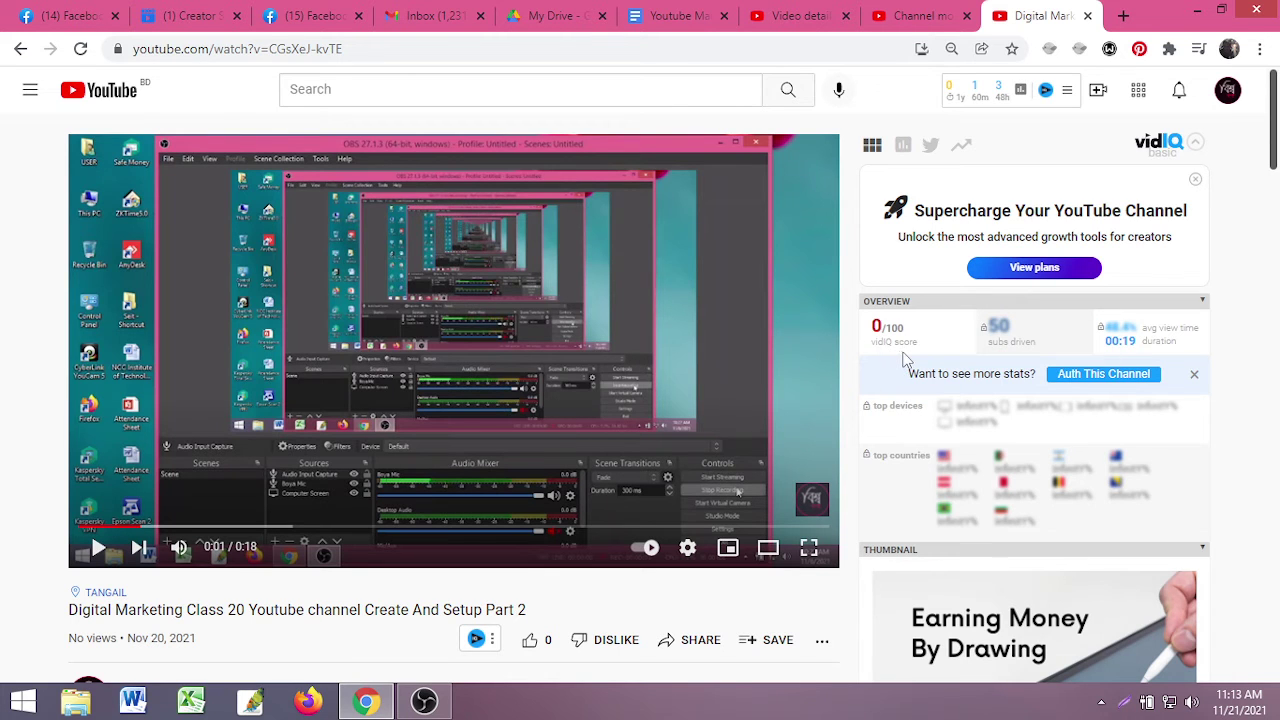
scroll(905, 360, "down", 7)
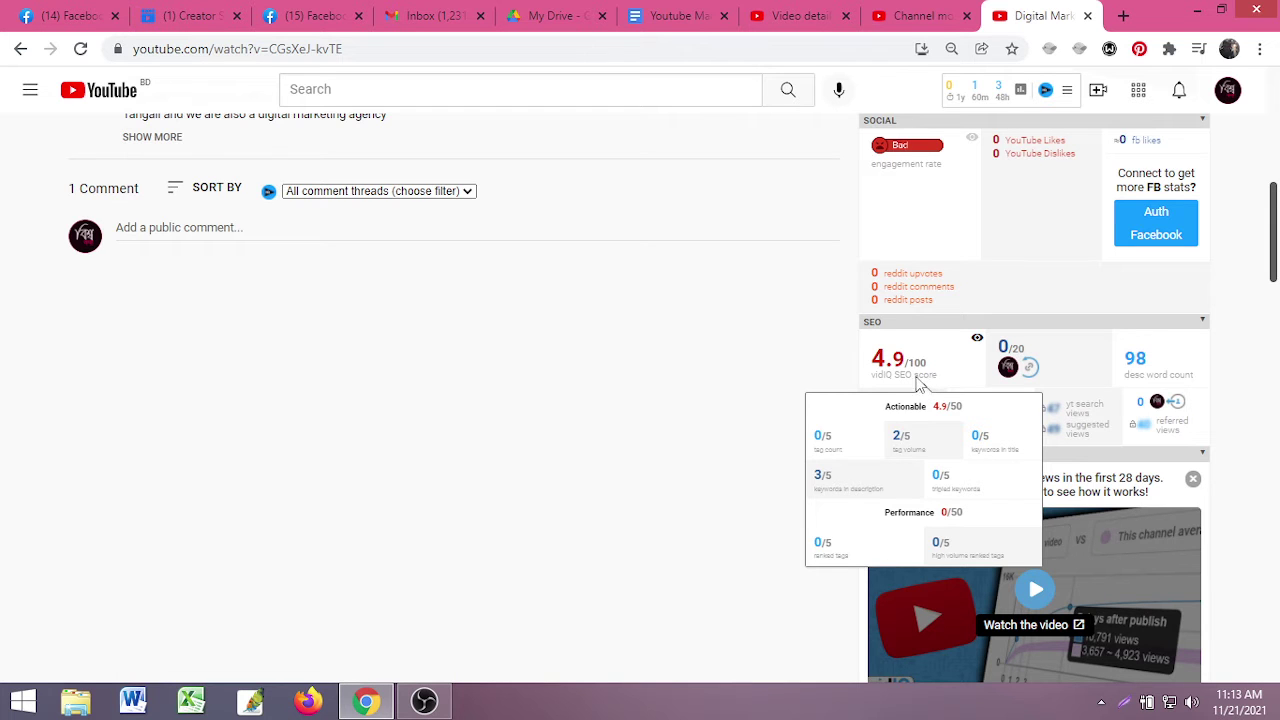
scroll(1000, 430, "down", 3)
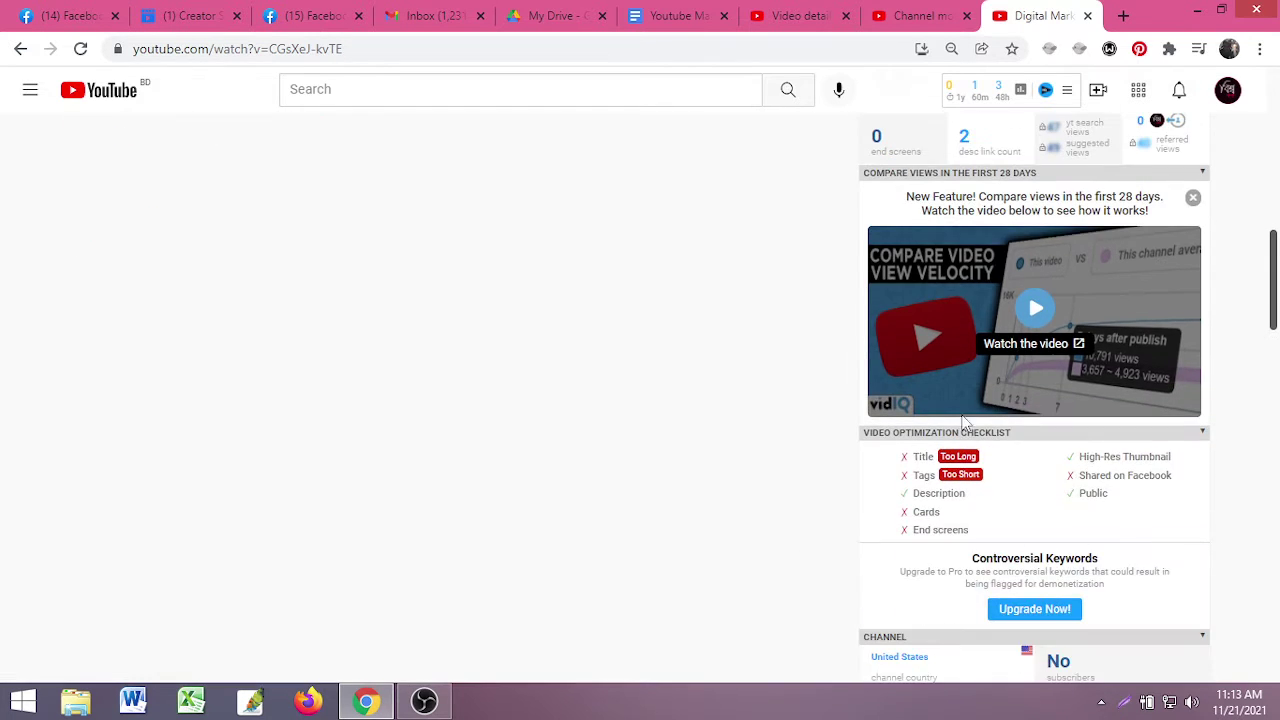
scroll(965, 422, "down", 3)
scroll(991, 449, "up", 2)
mouse_move(995, 378)
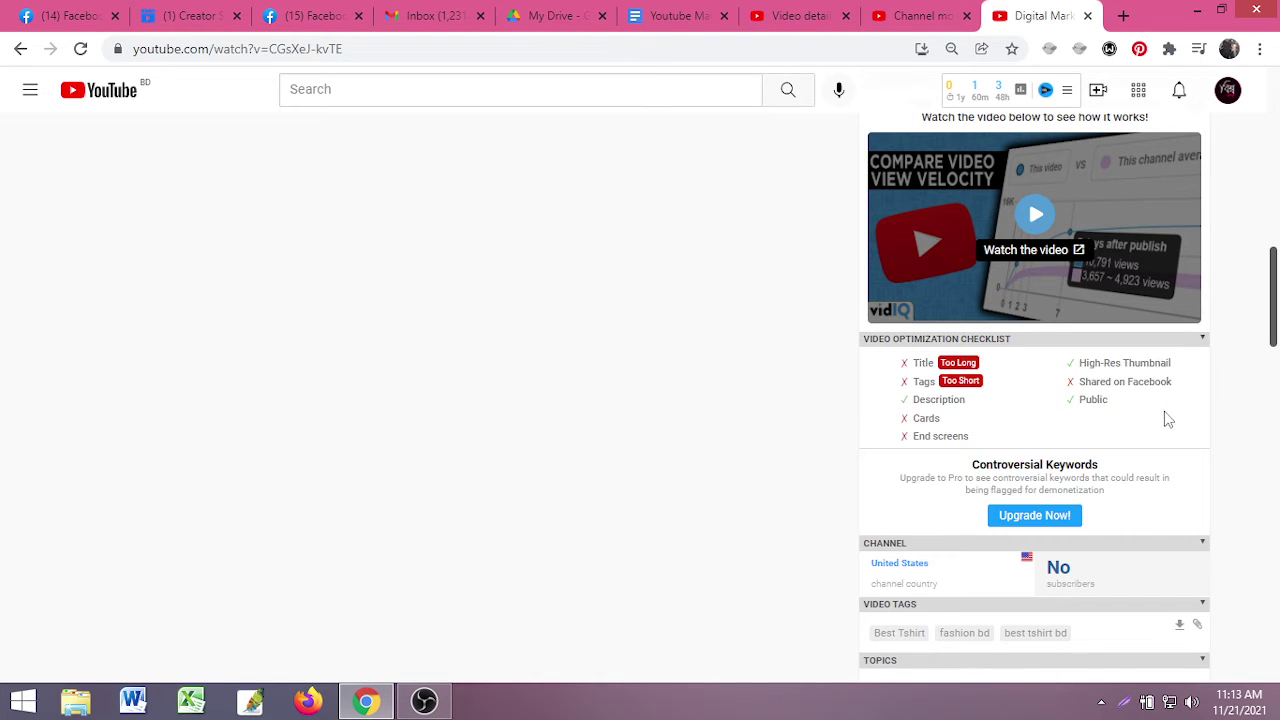
scroll(1163, 417, "down", 2)
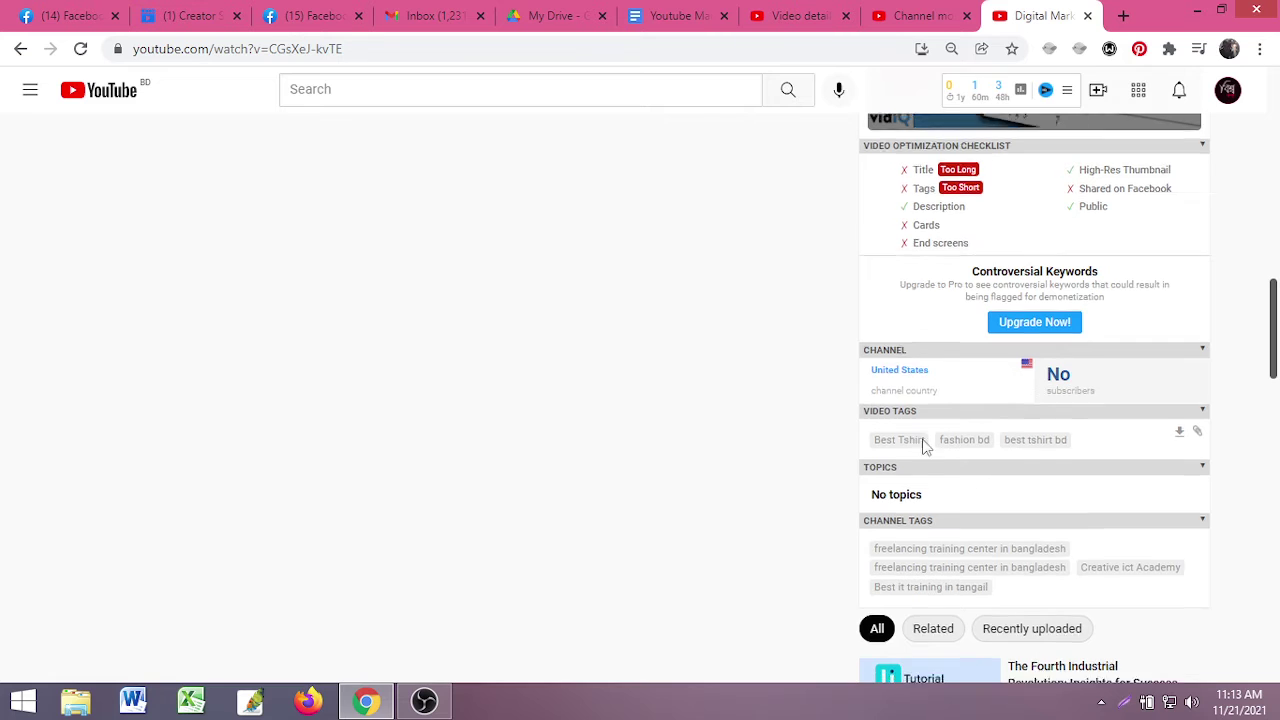
scroll(918, 440, "down", 2)
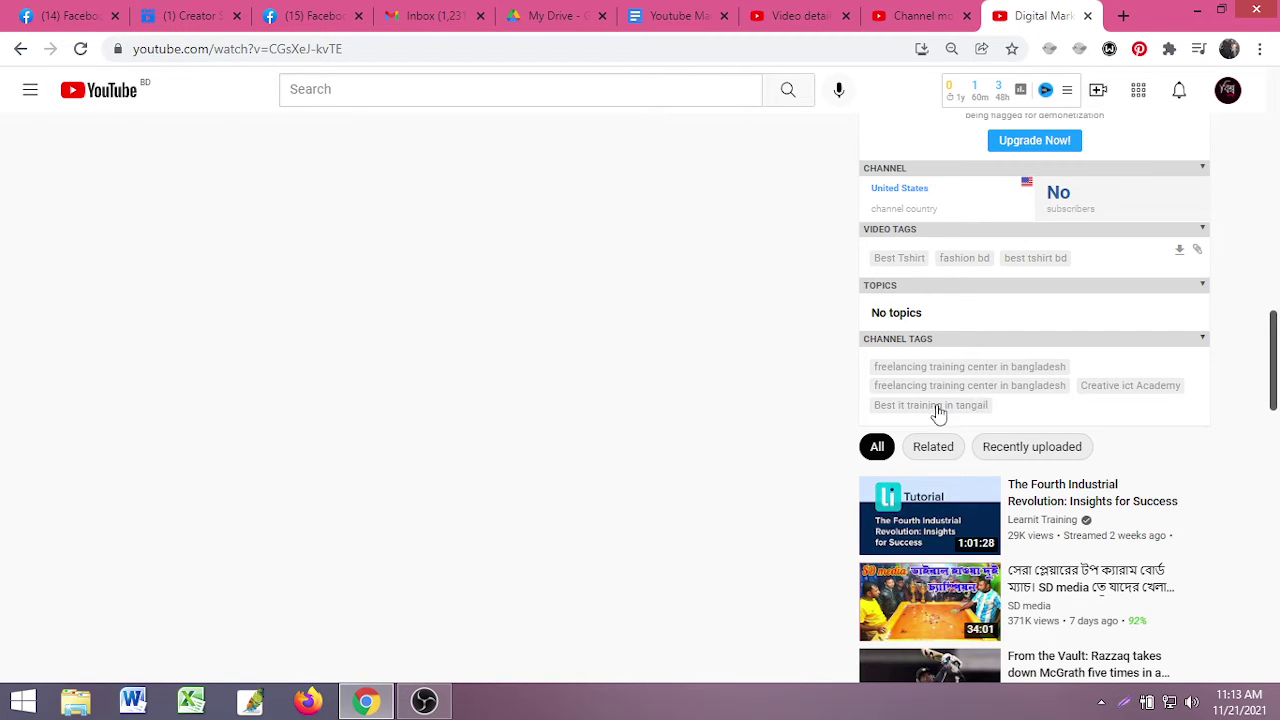
scroll(1020, 410, "up", 7)
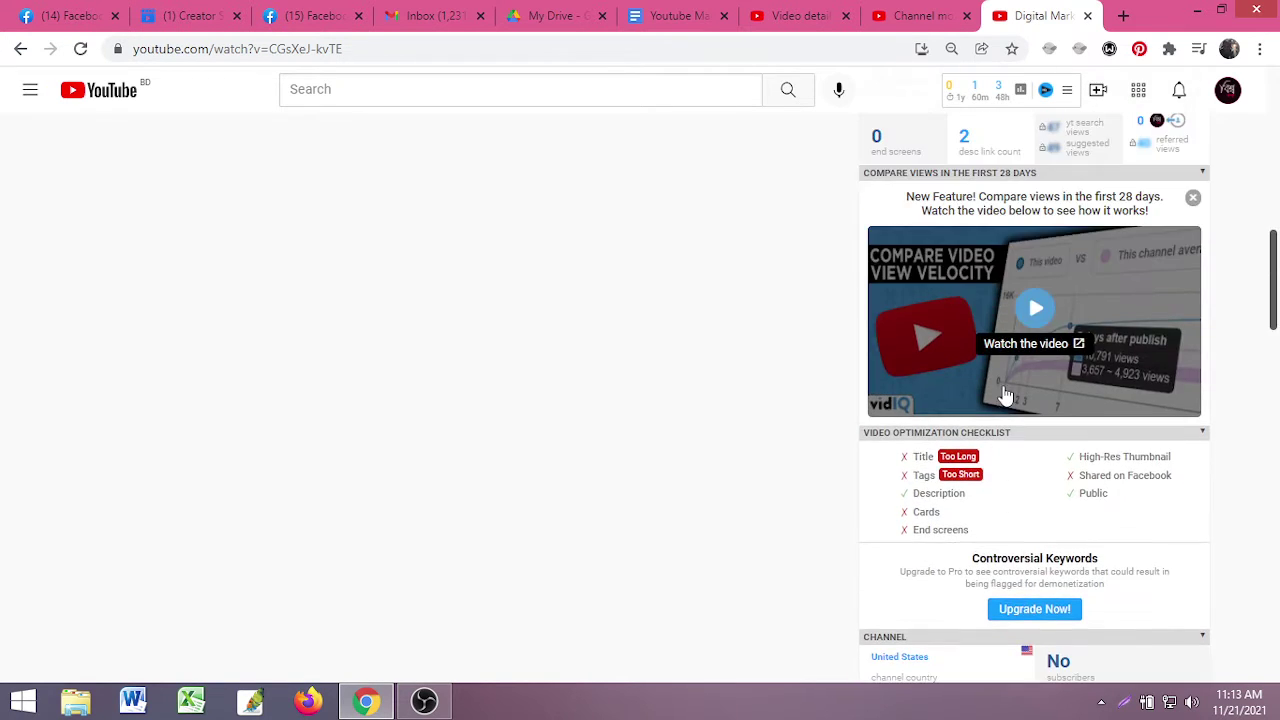
scroll(1005, 388, "up", 2)
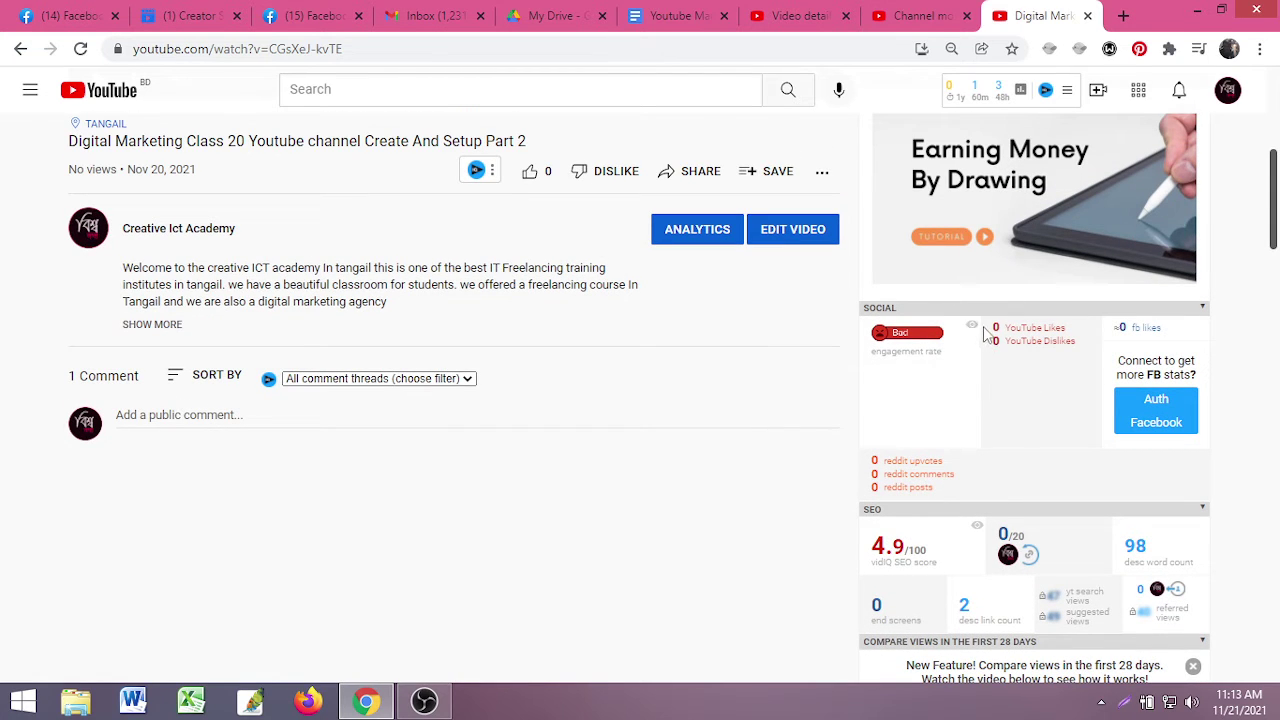
scroll(1005, 380, "down", 1)
scroll(1005, 392, "down", 2)
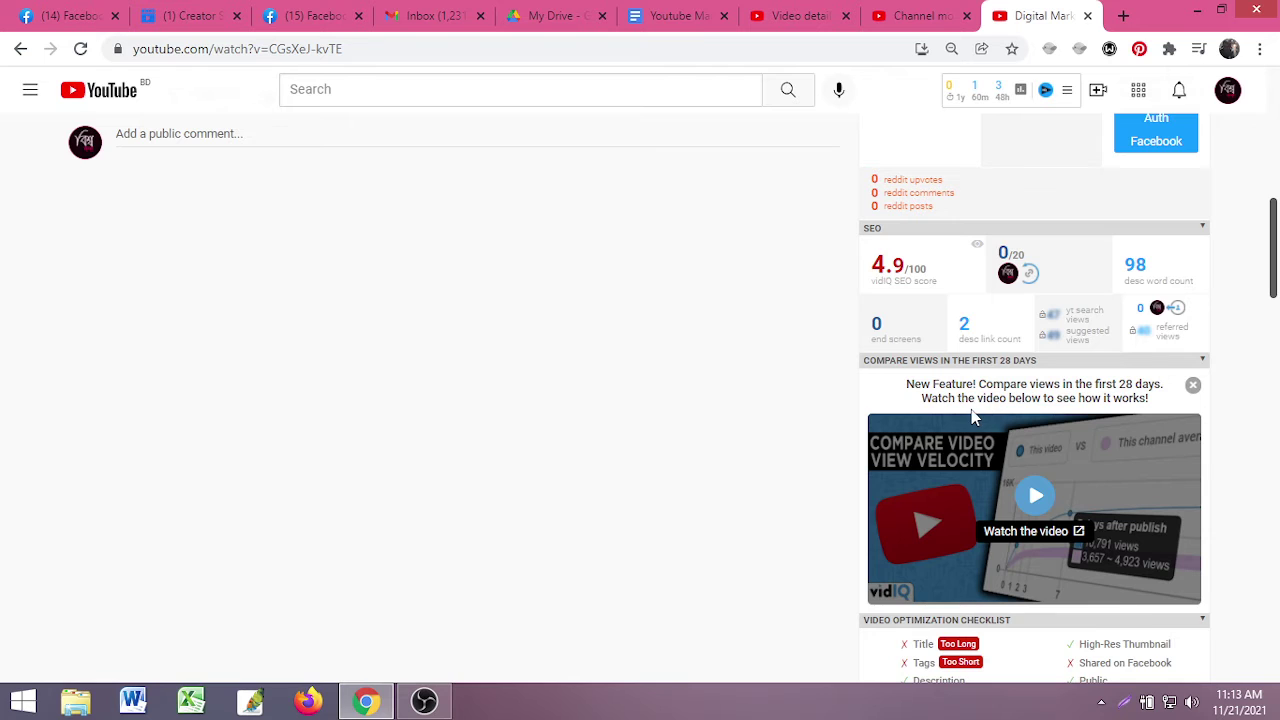
scroll(963, 418, "up", 6)
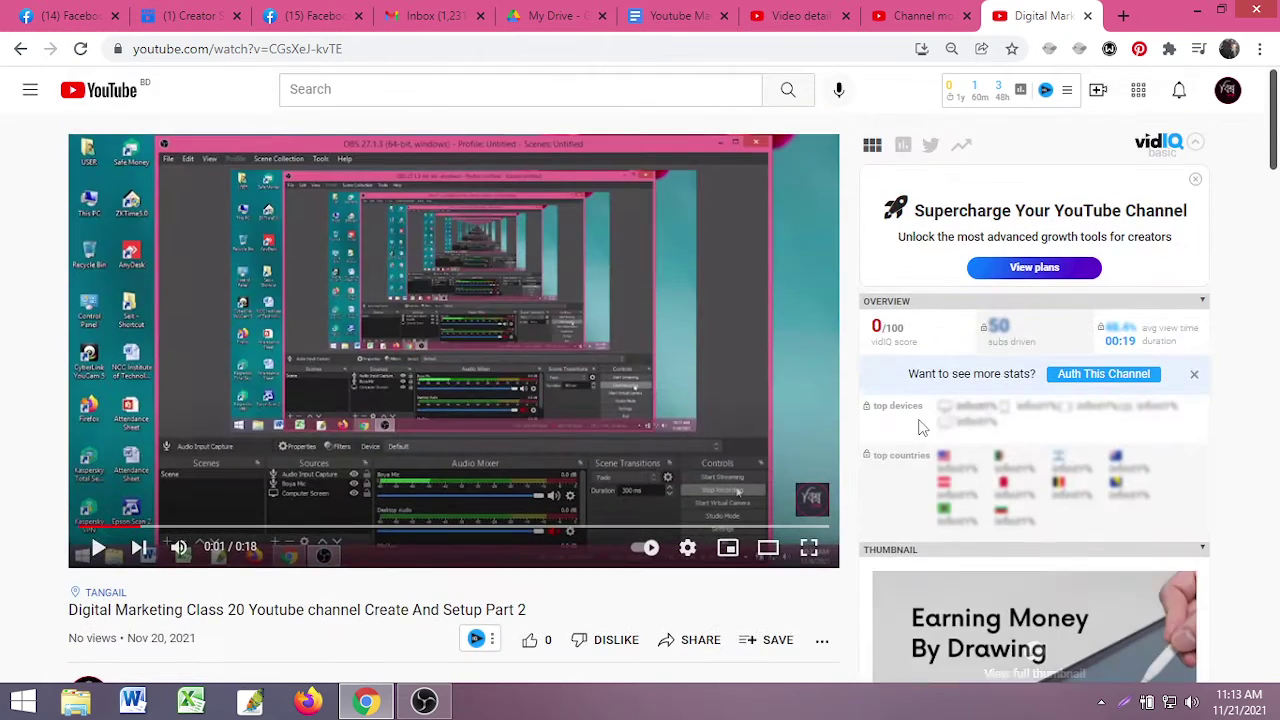
scroll(815, 590, "down", 4)
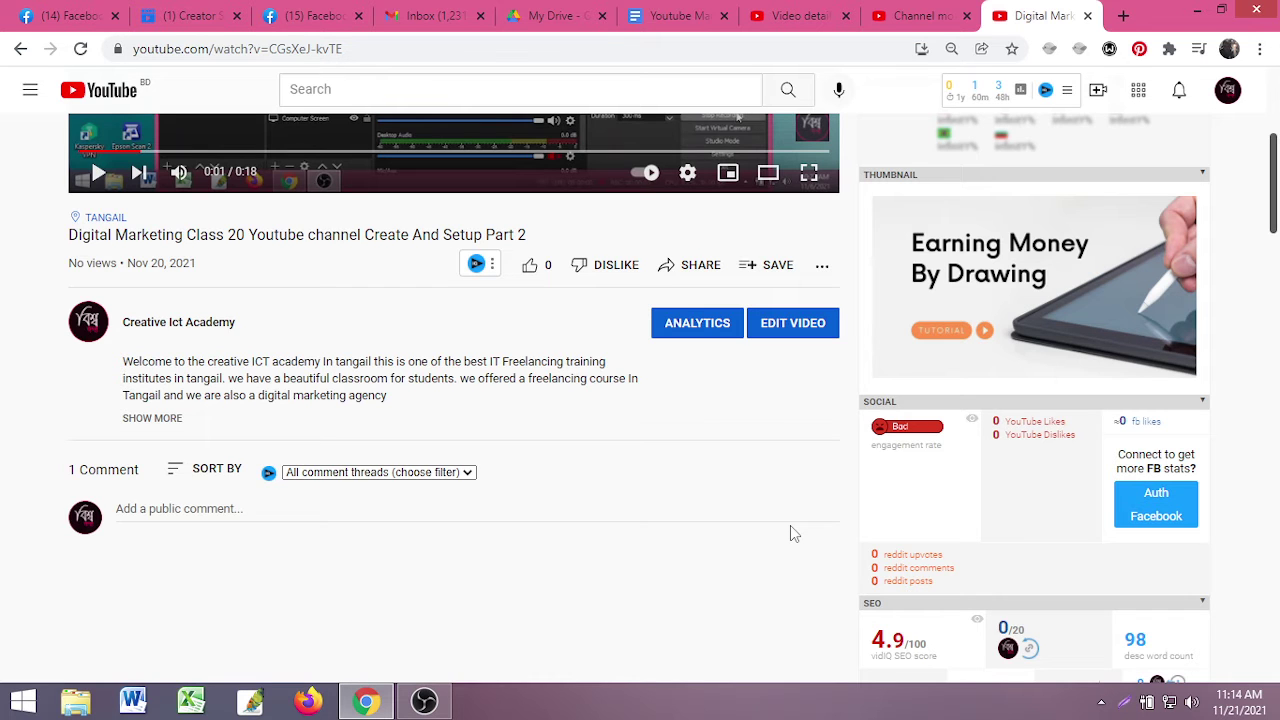
scroll(790, 526, "up", 4)
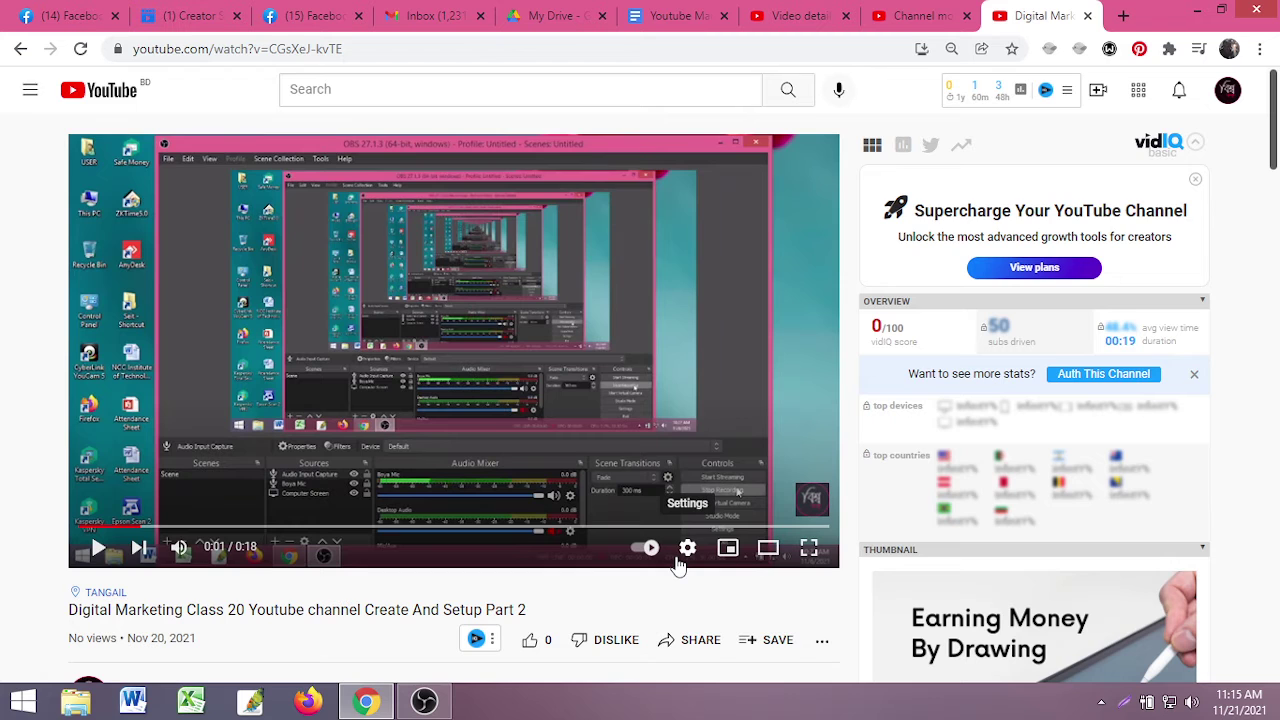
- In a new Chrome tab, go to fiverr.com by typing 'fi' in the address bar
left_click(1125, 16)
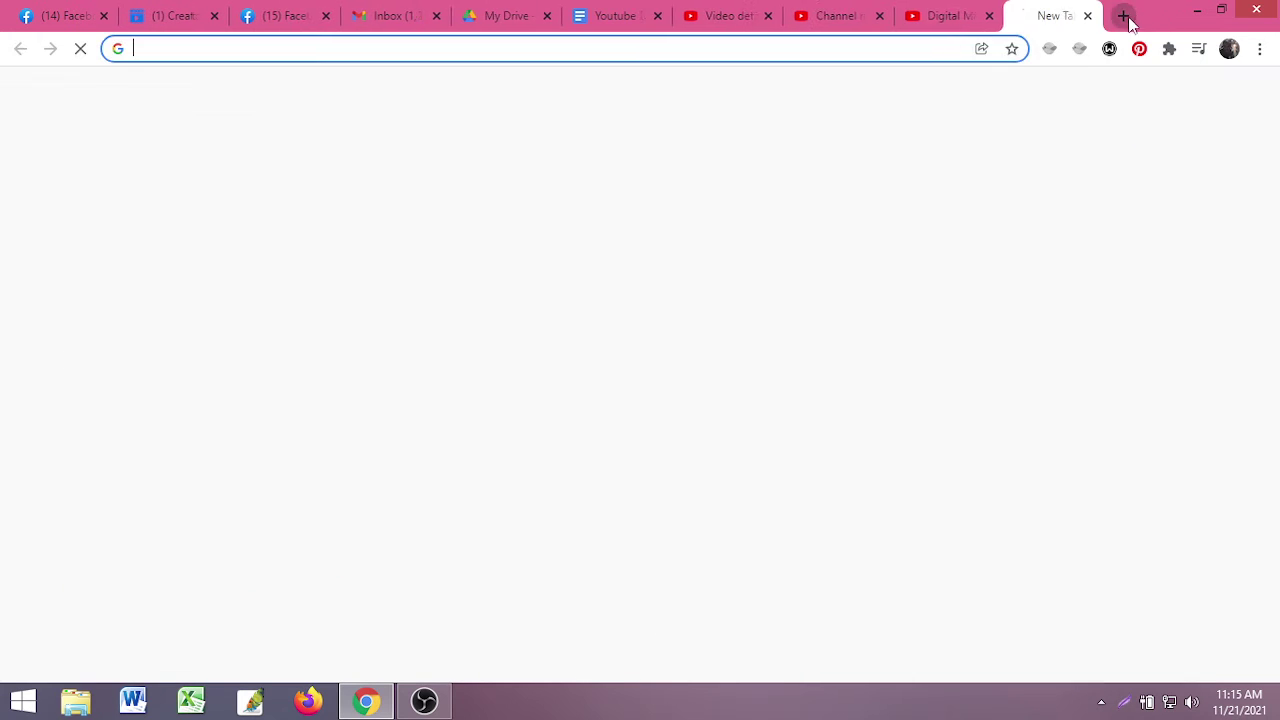
left_click(717, 49)
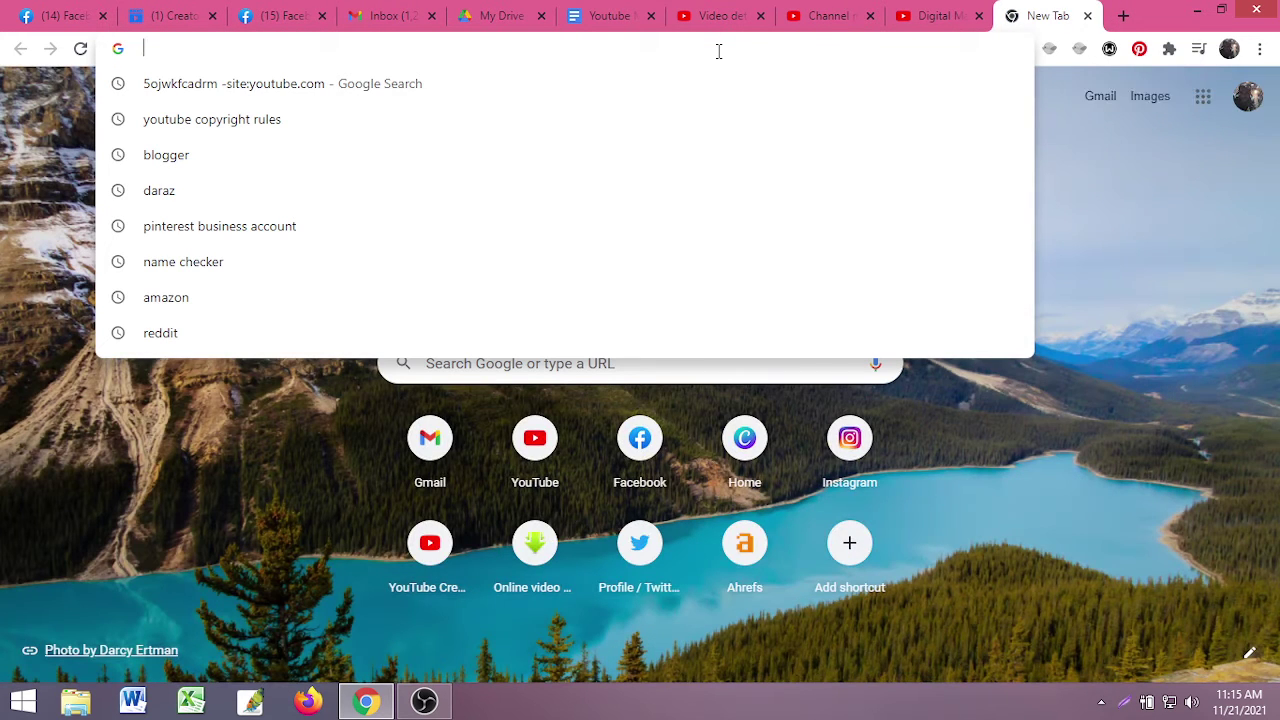
type("f")
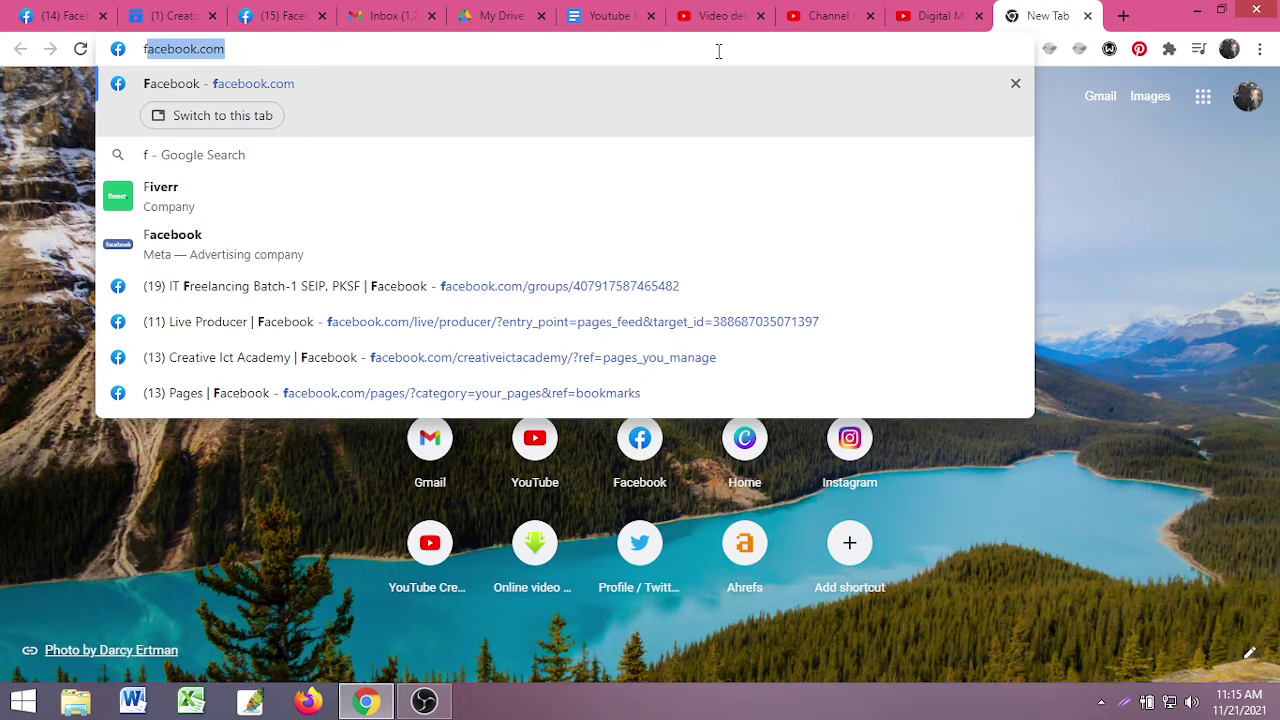
type("iverr")
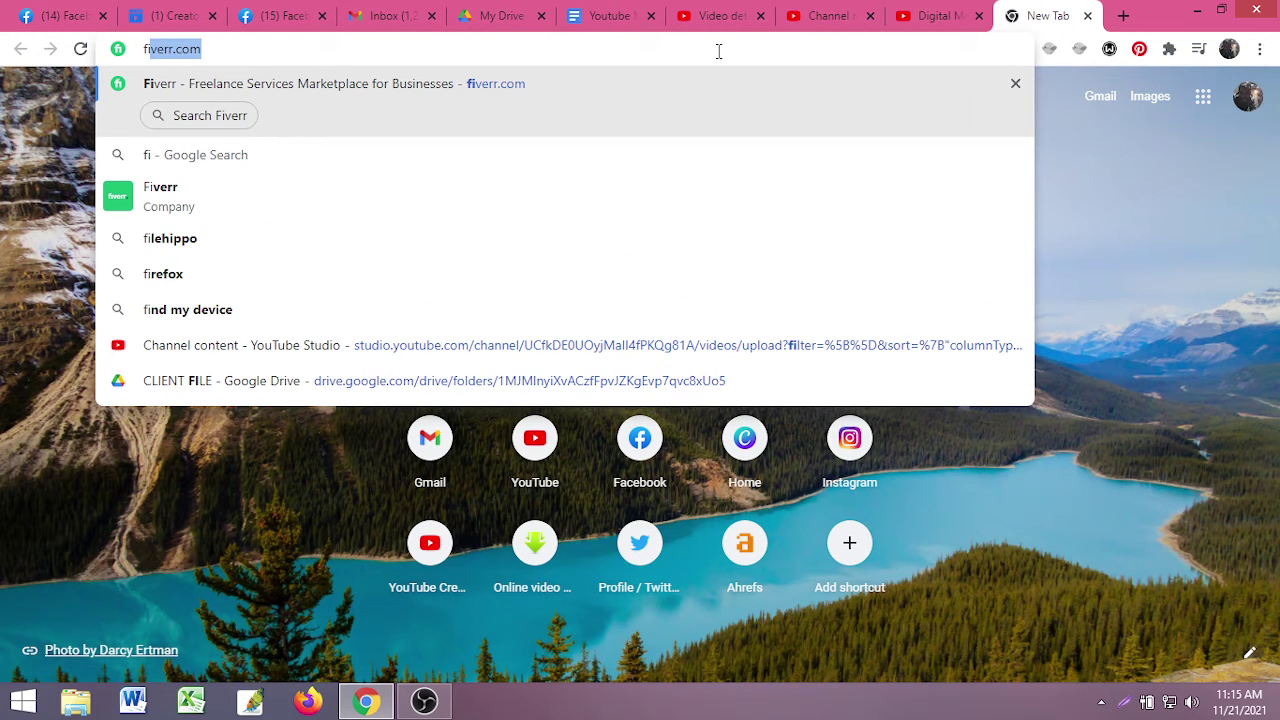
key("Return")
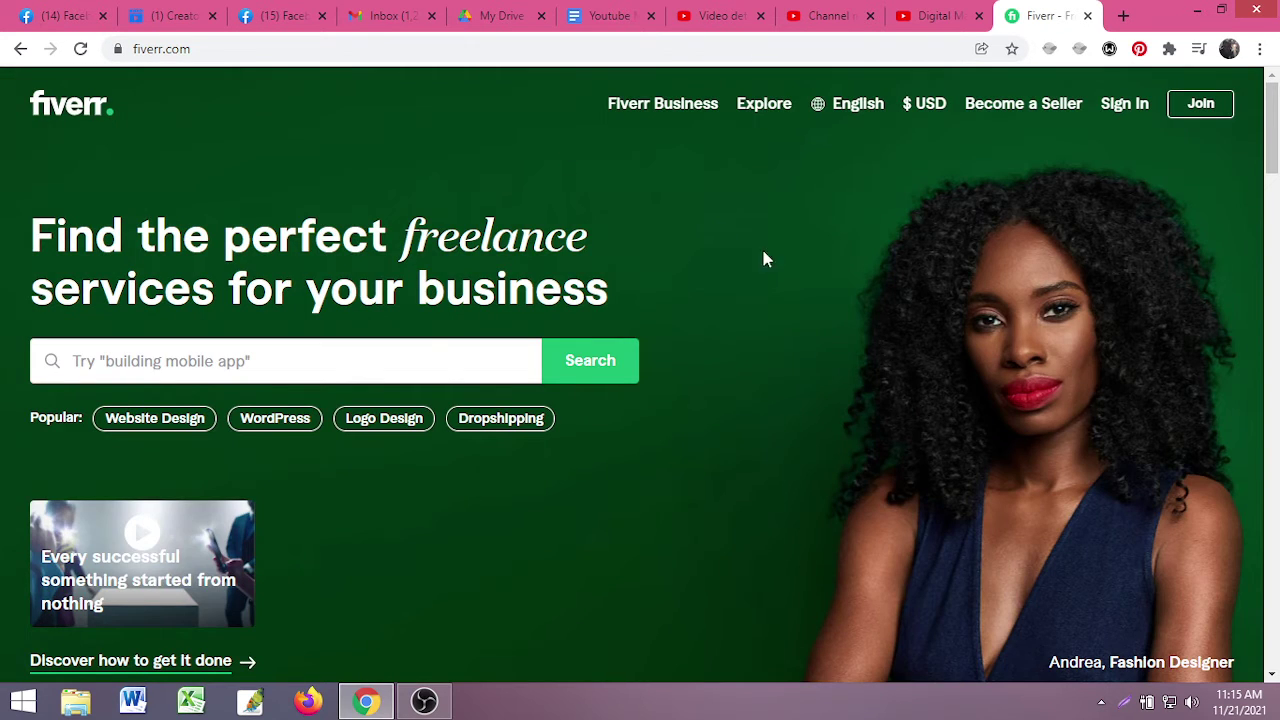
- Enter 'youtube video seo' in the Fiverr homepage search box and submit it
left_click(289, 356)
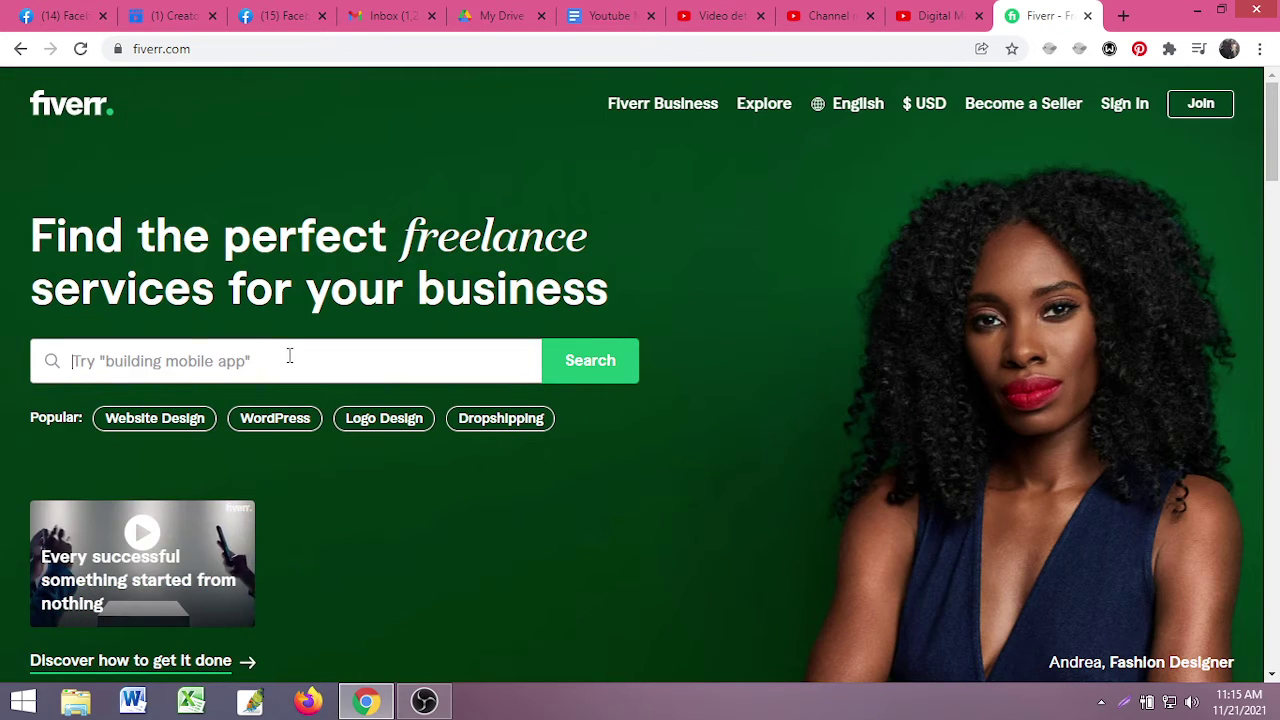
type("you")
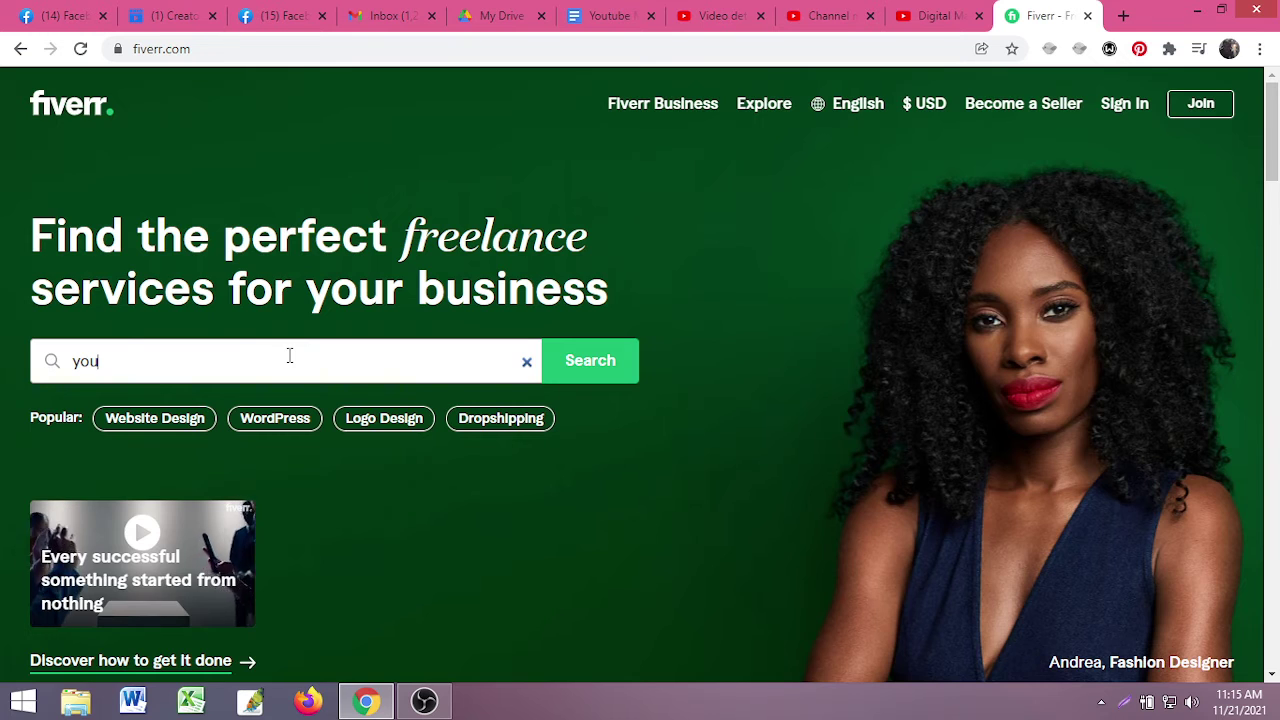
type("tube")
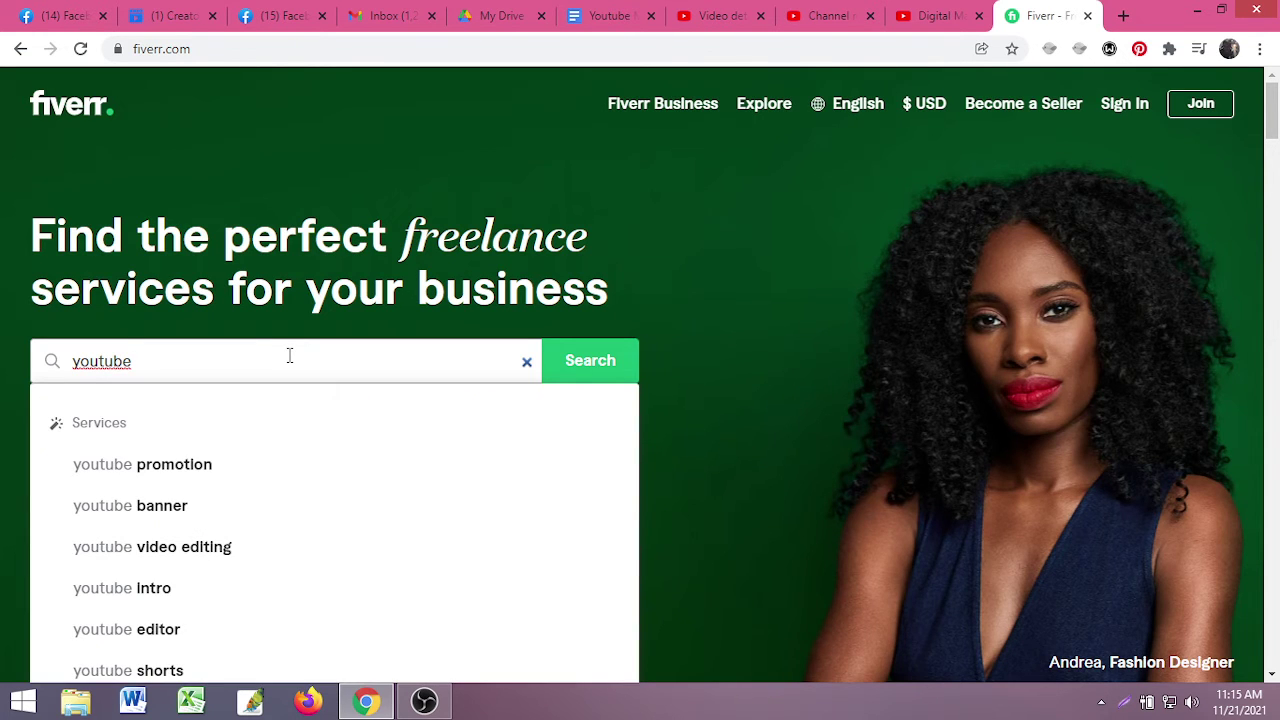
type(" c")
key("BackSpace")
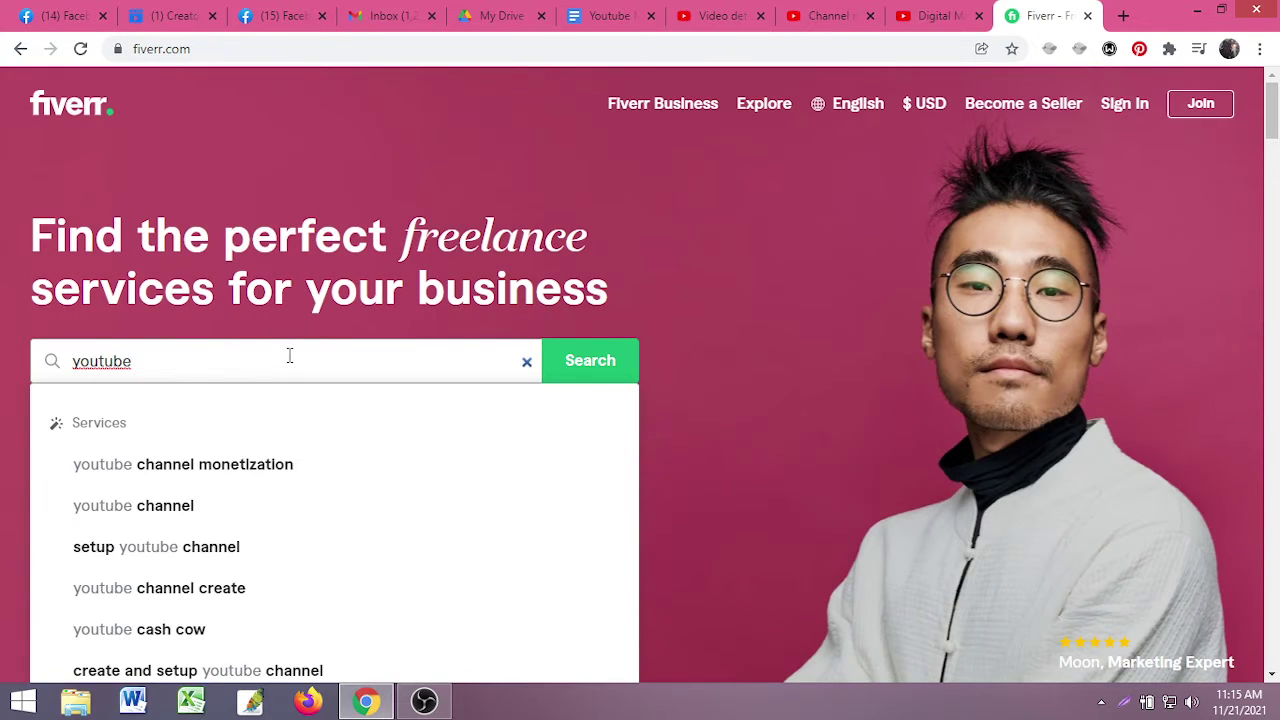
type("video")
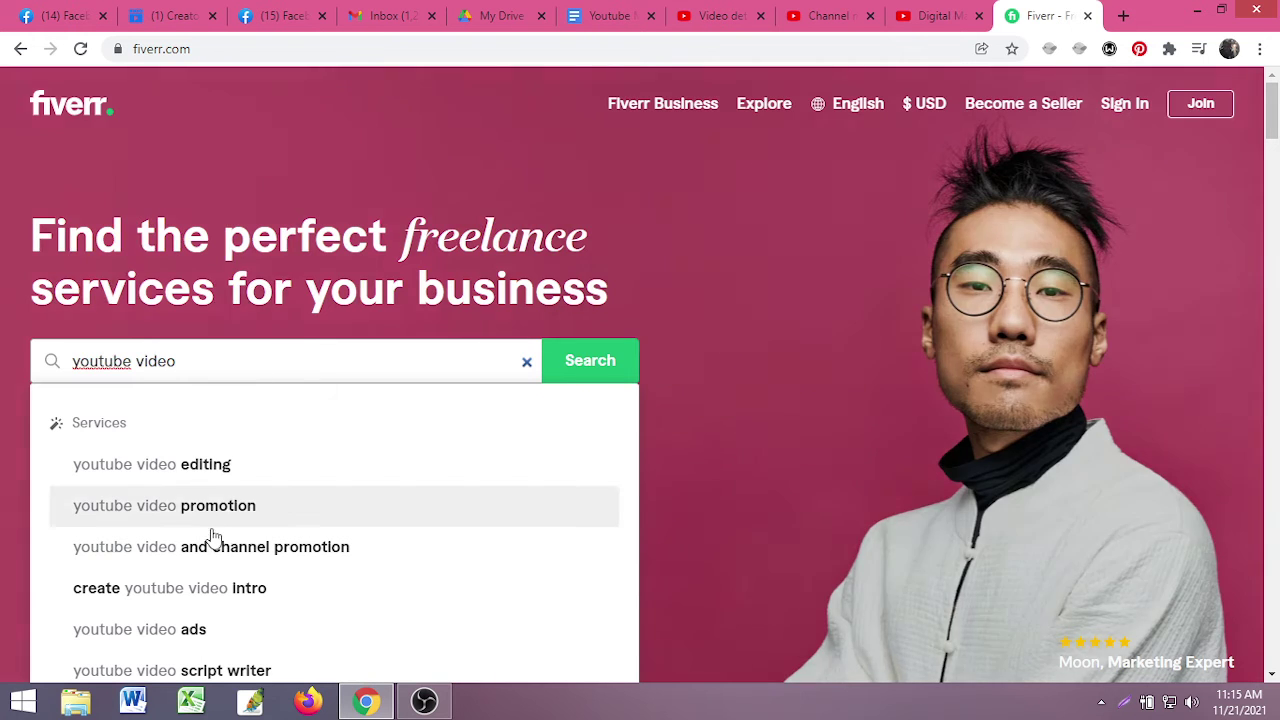
scroll(207, 660, "down", 3)
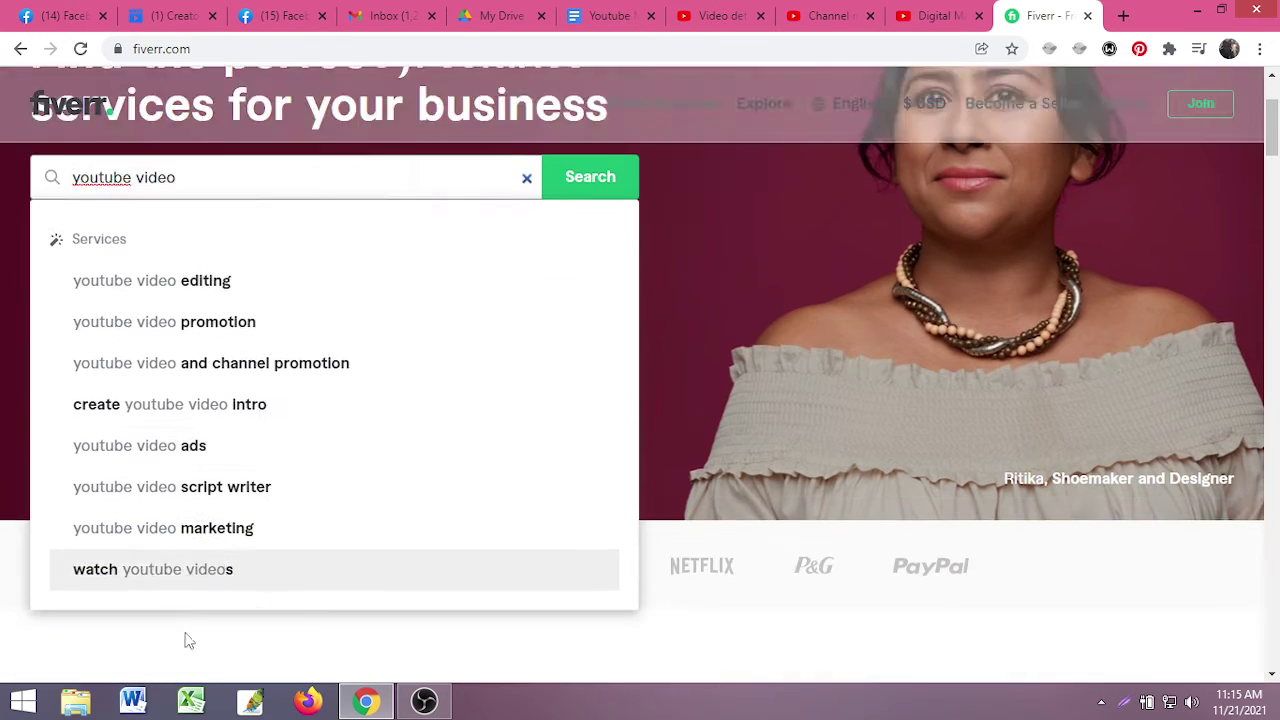
scroll(225, 575, "up", 2)
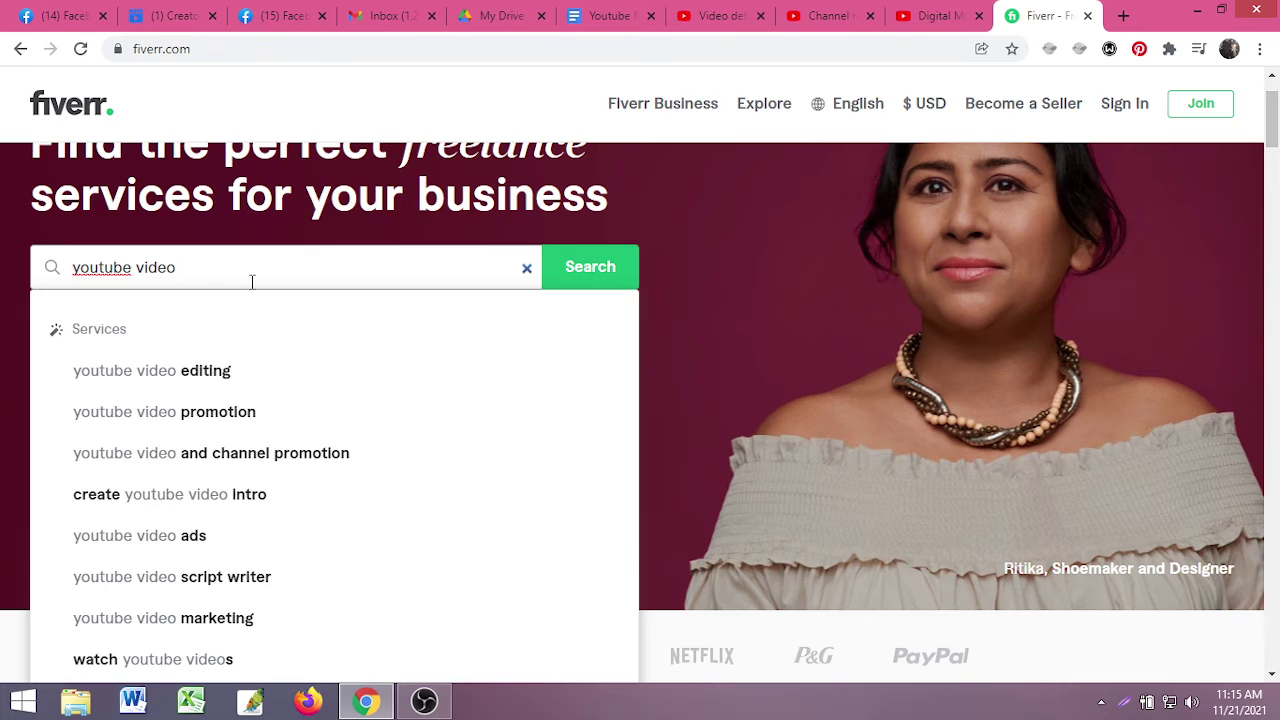
type("seo")
key("Return")
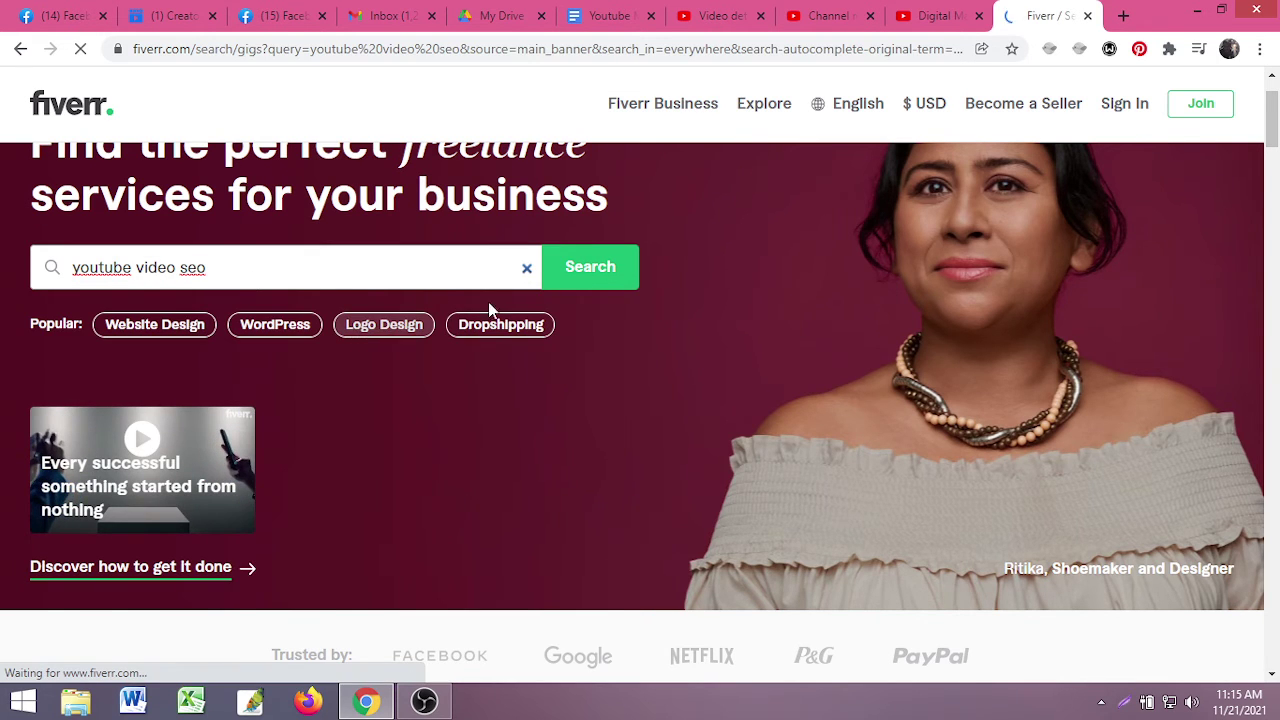
- Dismiss the Fiverr's Choice note and highlight the 75,989 services count and results heading
scroll(175, 432, "down", 1)
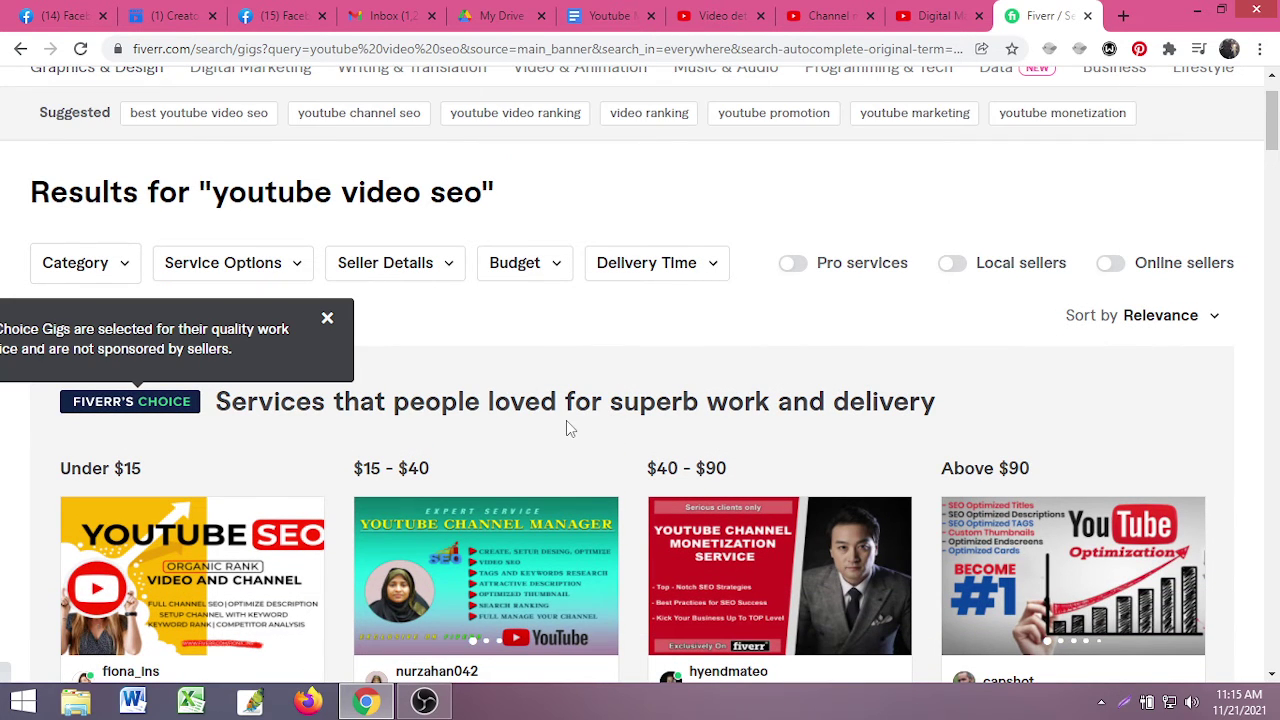
scroll(762, 436, "down", 1)
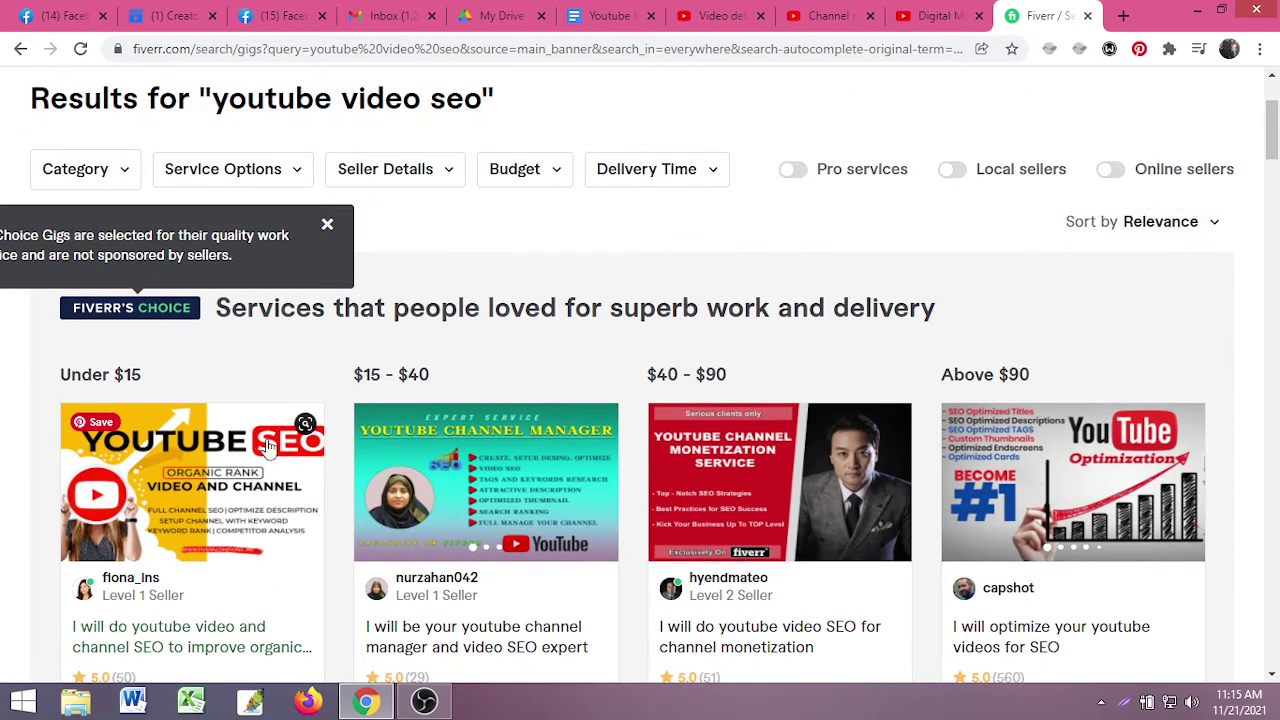
left_click(327, 225)
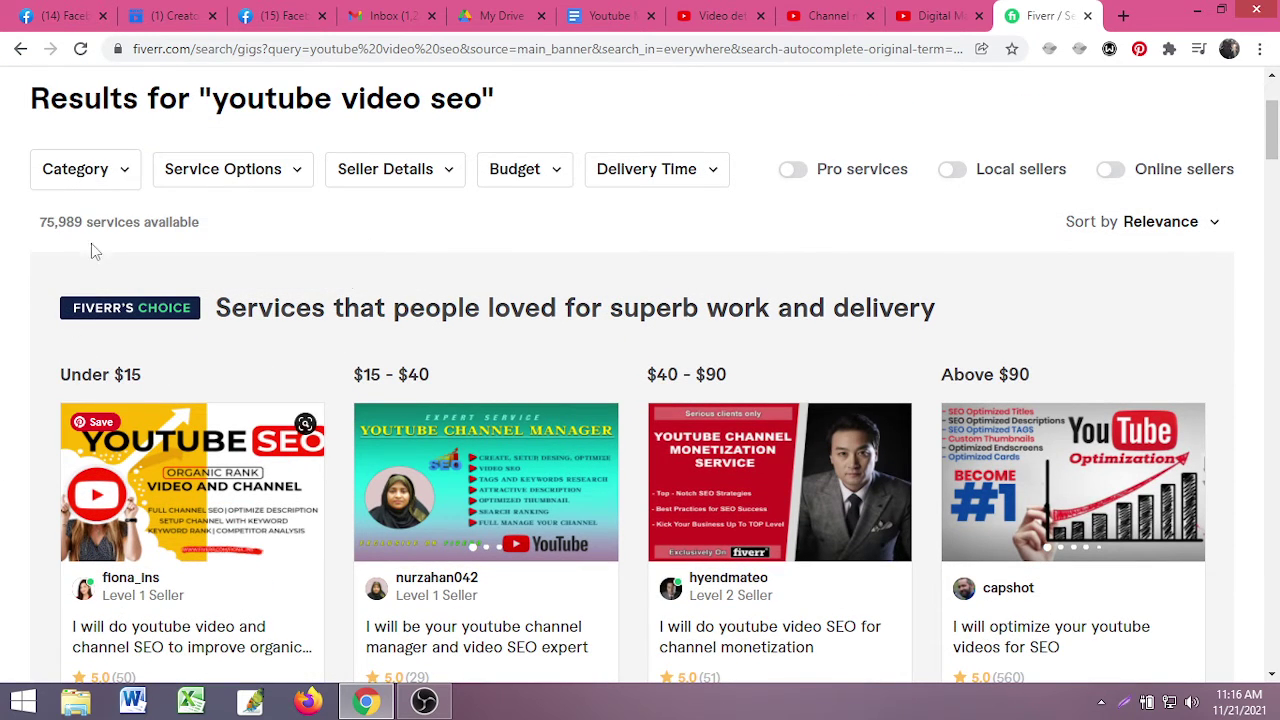
scroll(640, 400, "down", 2)
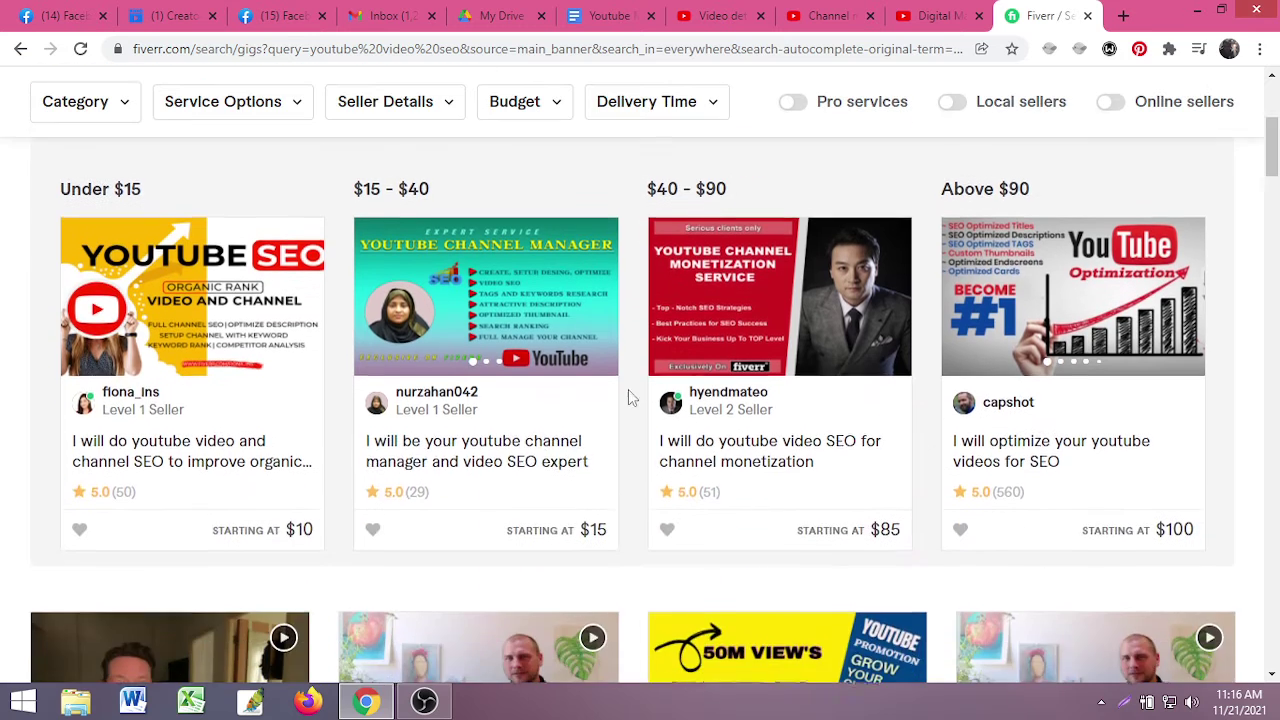
scroll(600, 410, "up", 1)
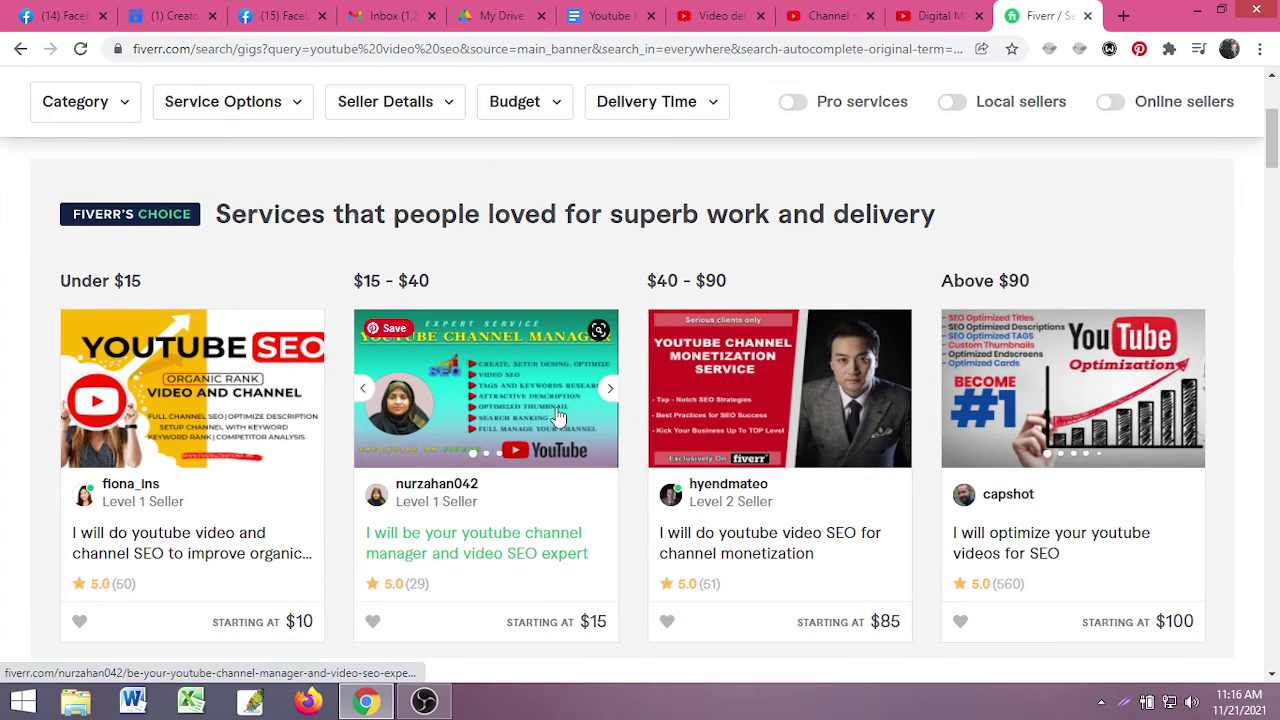
scroll(557, 418, "up", 3)
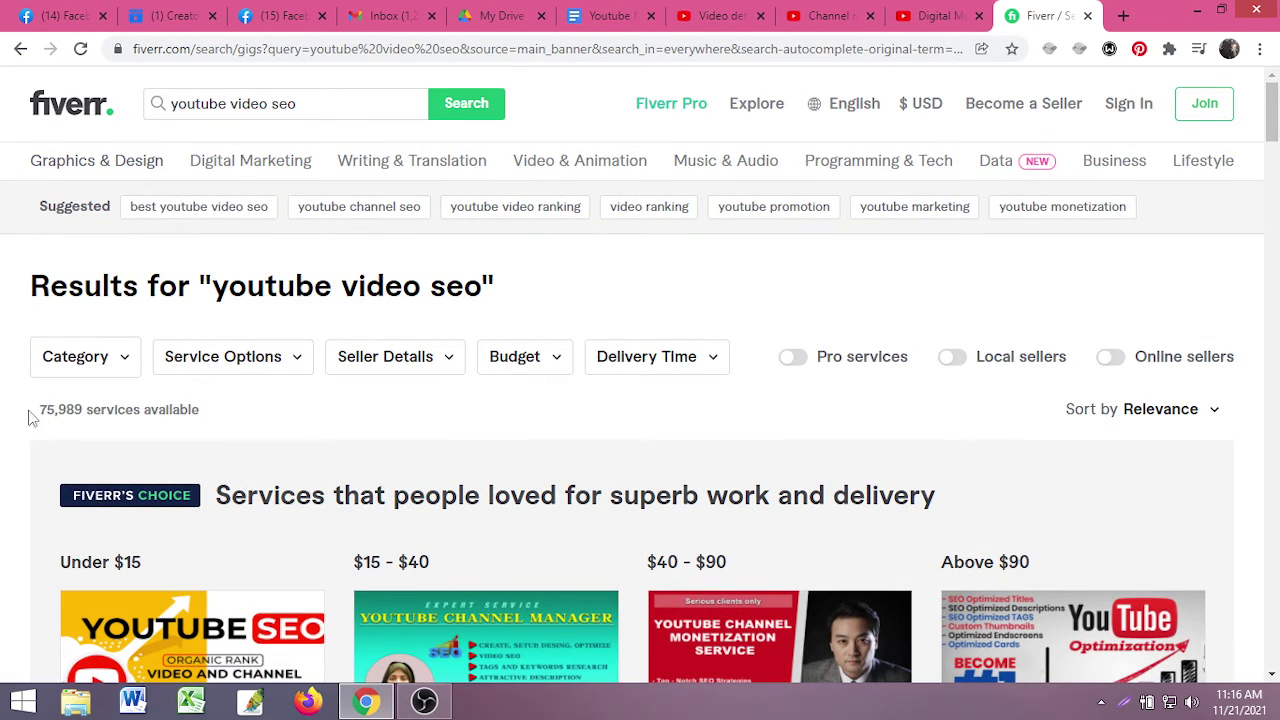
left_click_drag(30, 418, 206, 414)
left_click(281, 422)
left_click_drag(214, 286, 338, 312)
left_click(296, 337)
- Scroll to the Fiverr's Choice gigs and right-click the $15–$40 gig's seller name
scroll(296, 337, "down", 3)
scroll(118, 453, "down", 1)
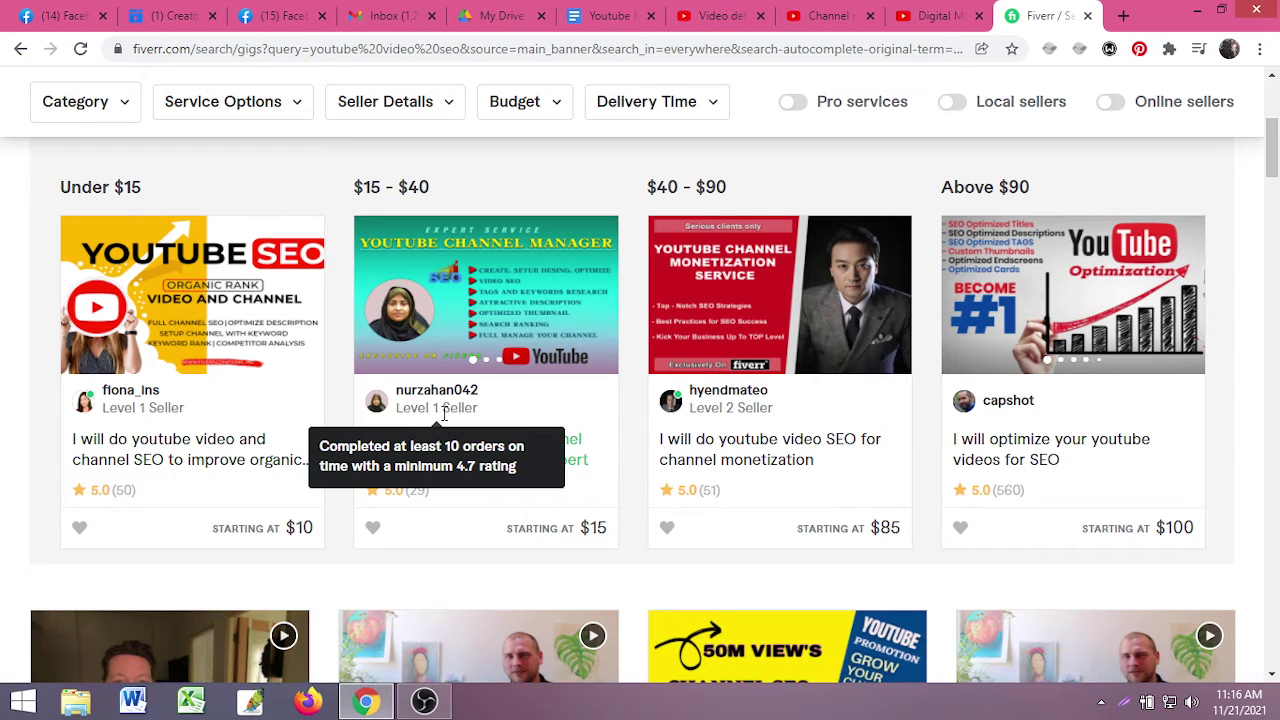
mouse_move(455, 328)
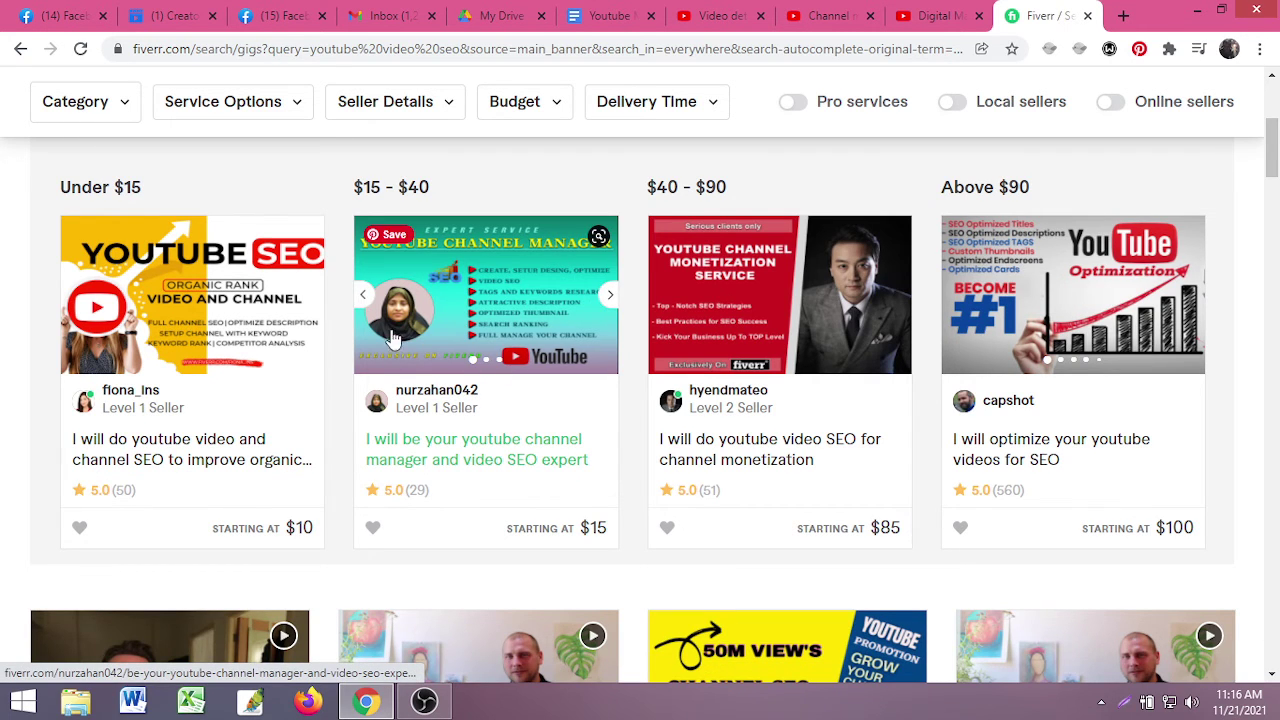
right_click(424, 392)
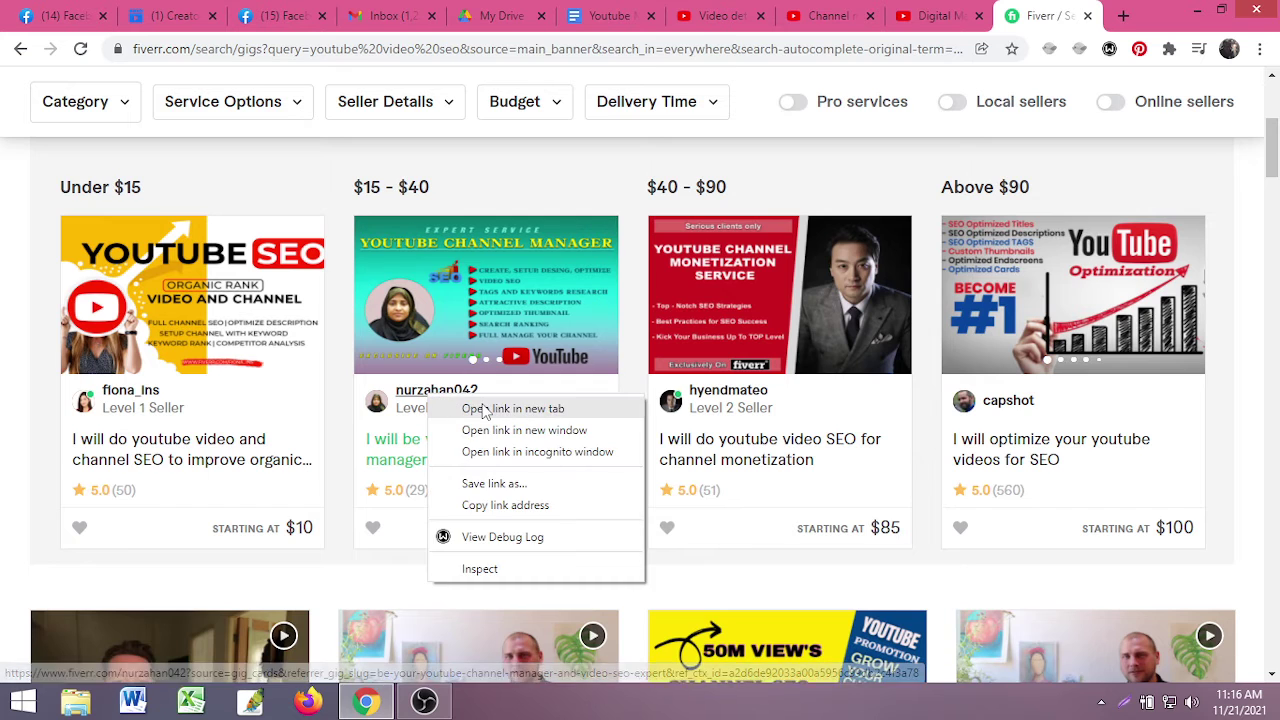
- Open the $15–$40 gig seller's profile in a new tab and scroll through it
left_click(470, 406)
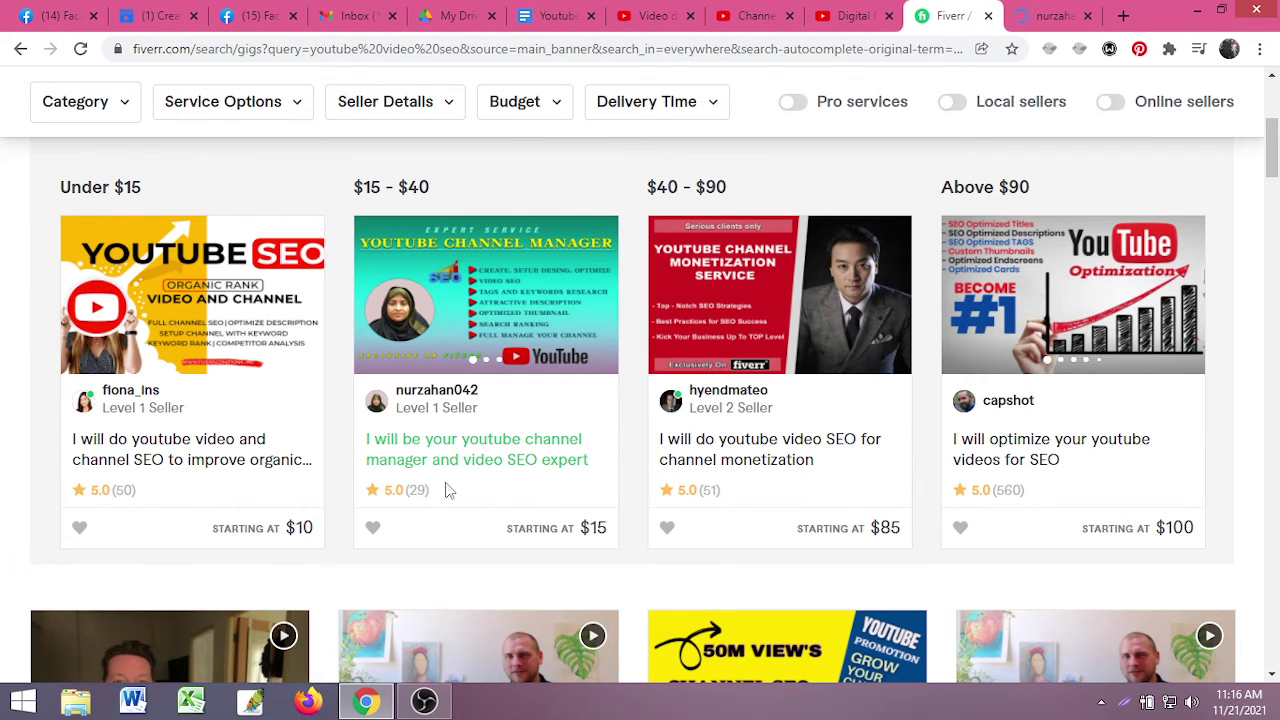
key("ctrl+Tab")
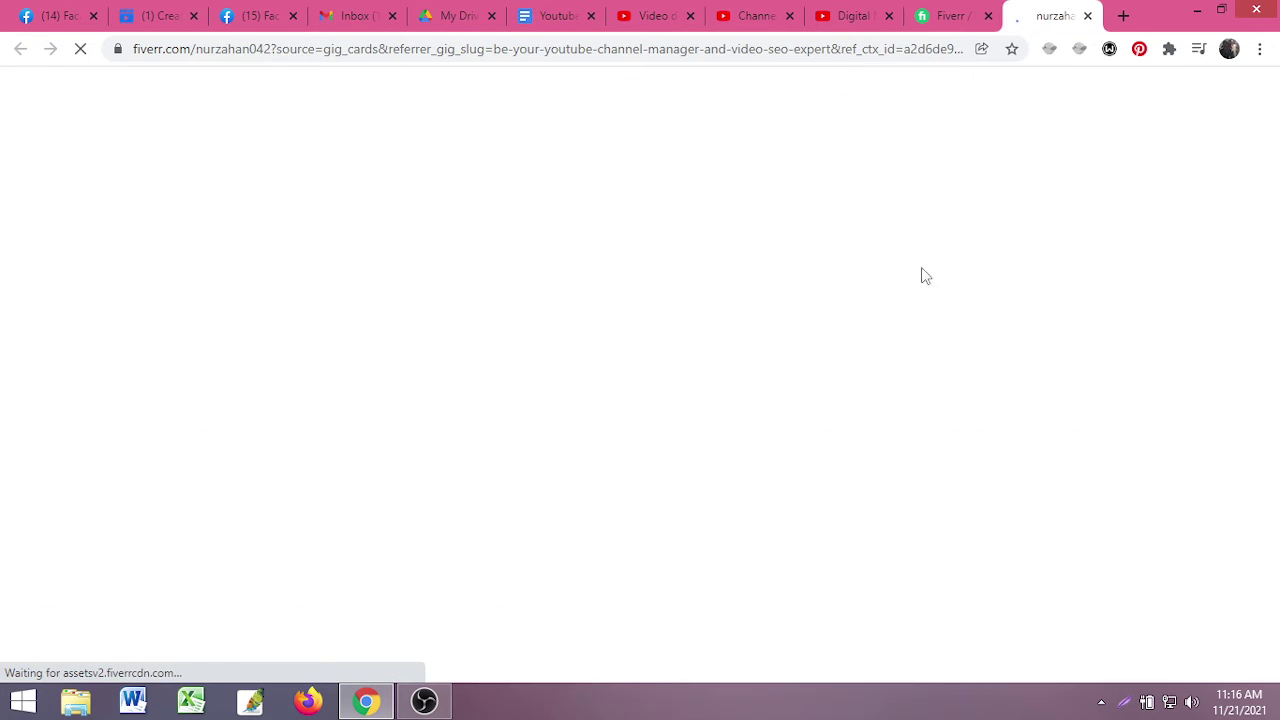
scroll(280, 457, "down", 2)
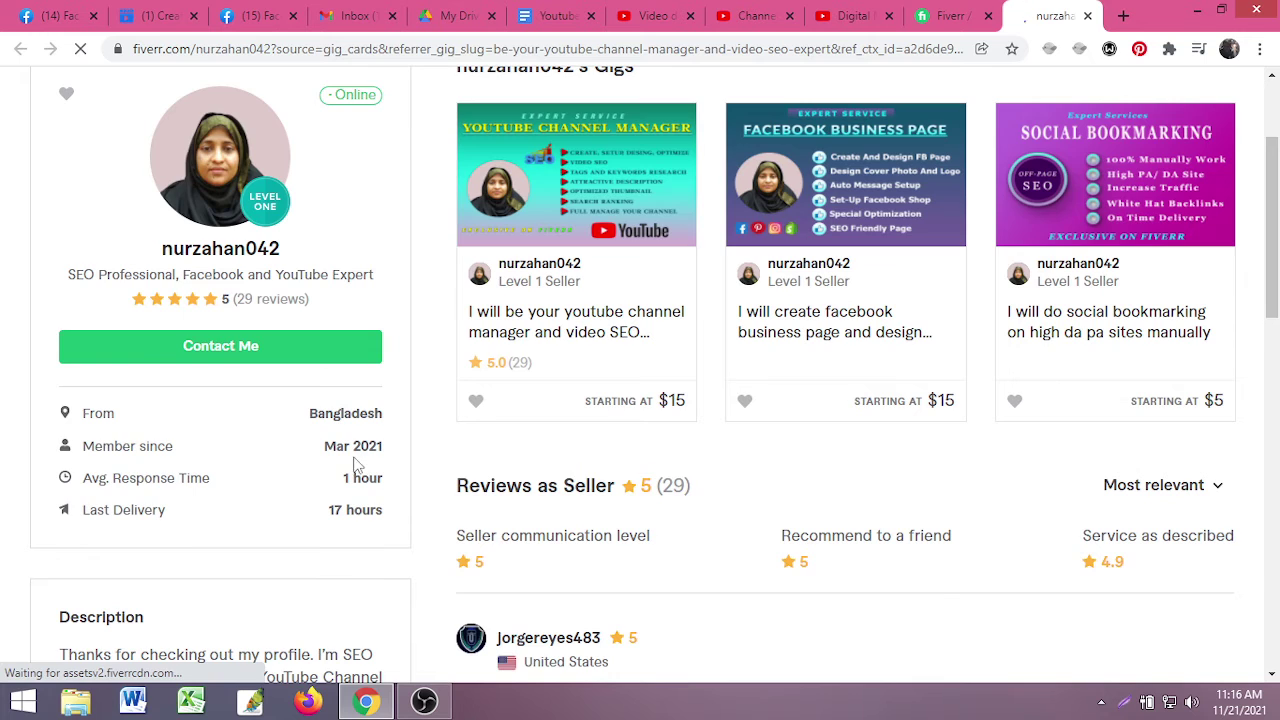
scroll(355, 465, "up", 2)
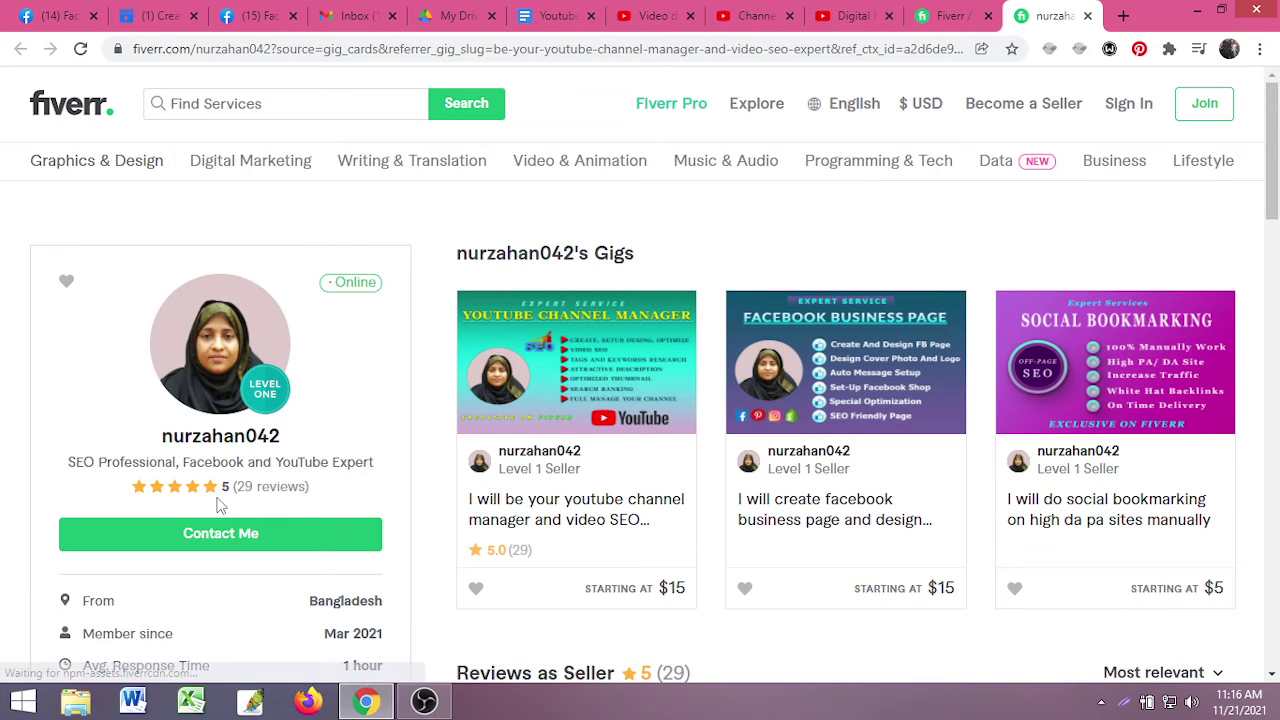
scroll(221, 500, "down", 1)
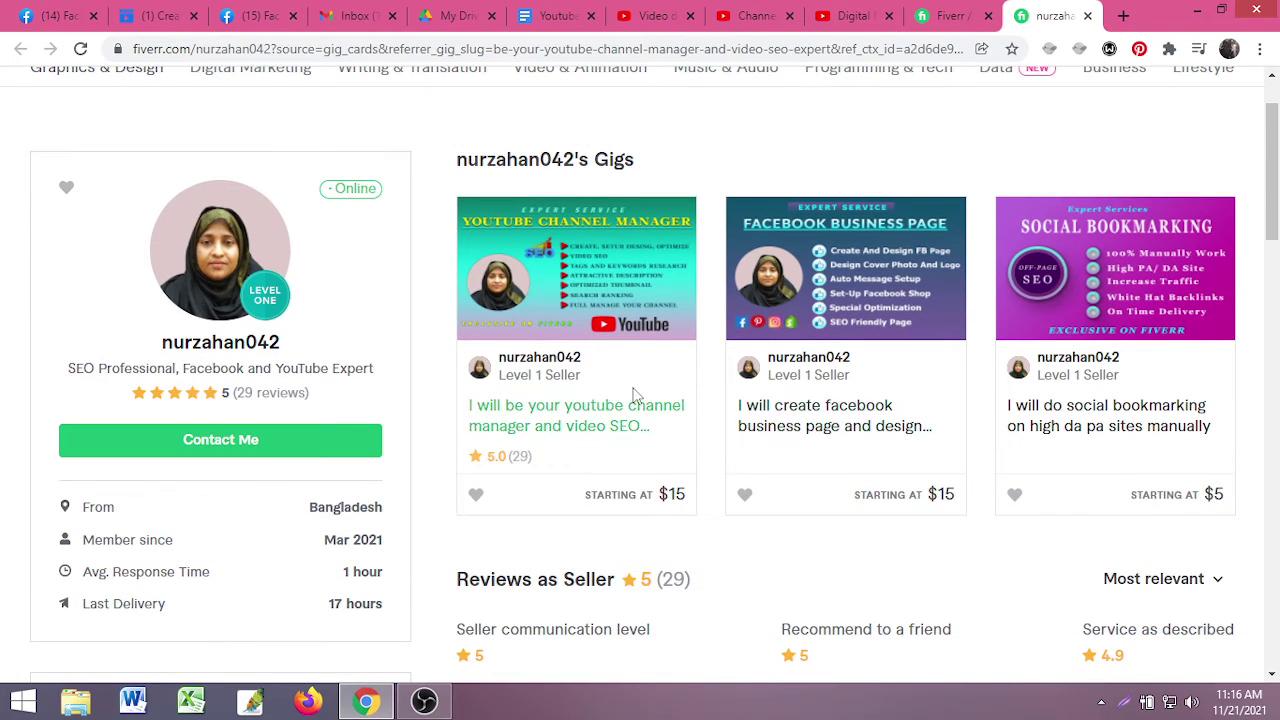
scroll(692, 450, "down", 1)
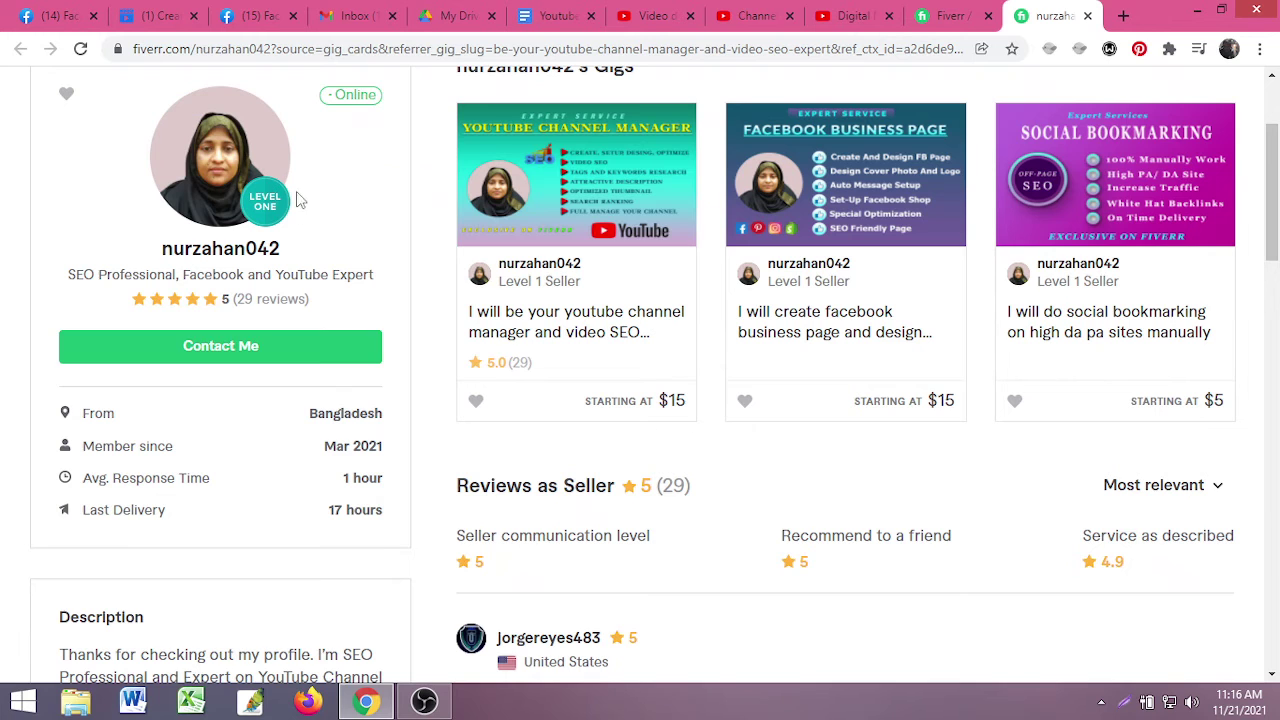
scroll(380, 405, "up", 2)
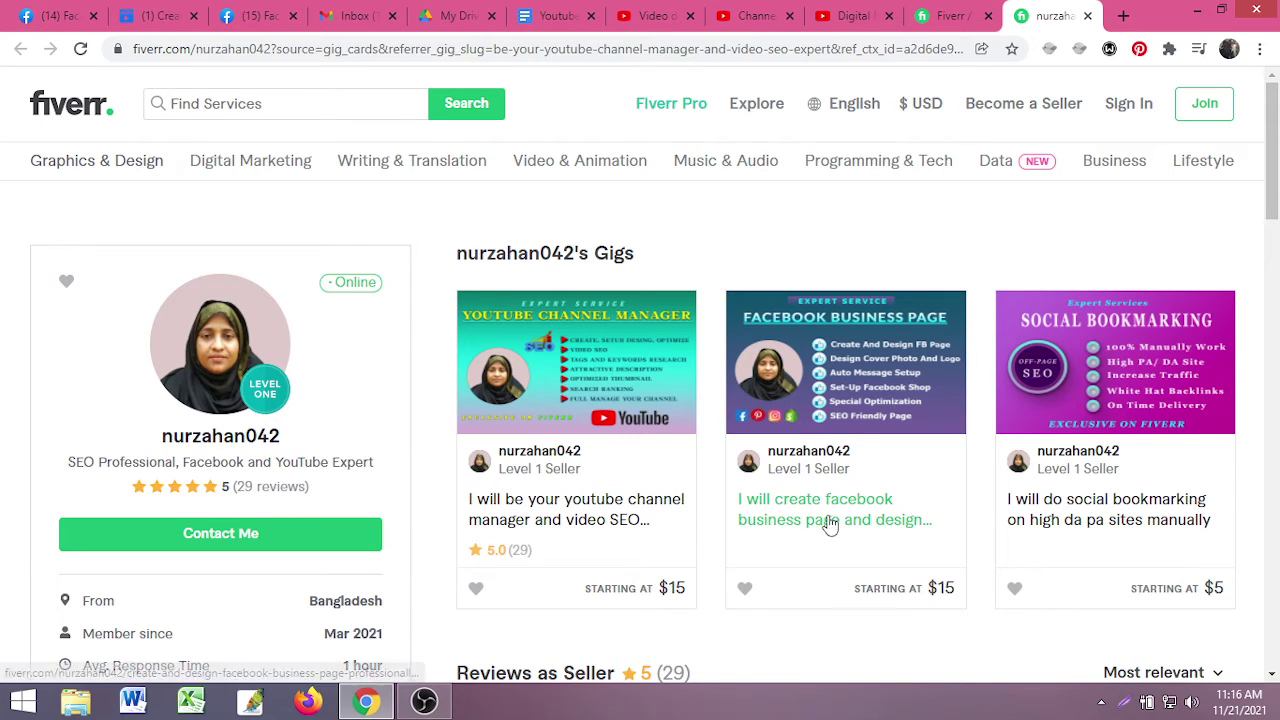
scroll(788, 517, "down", 1)
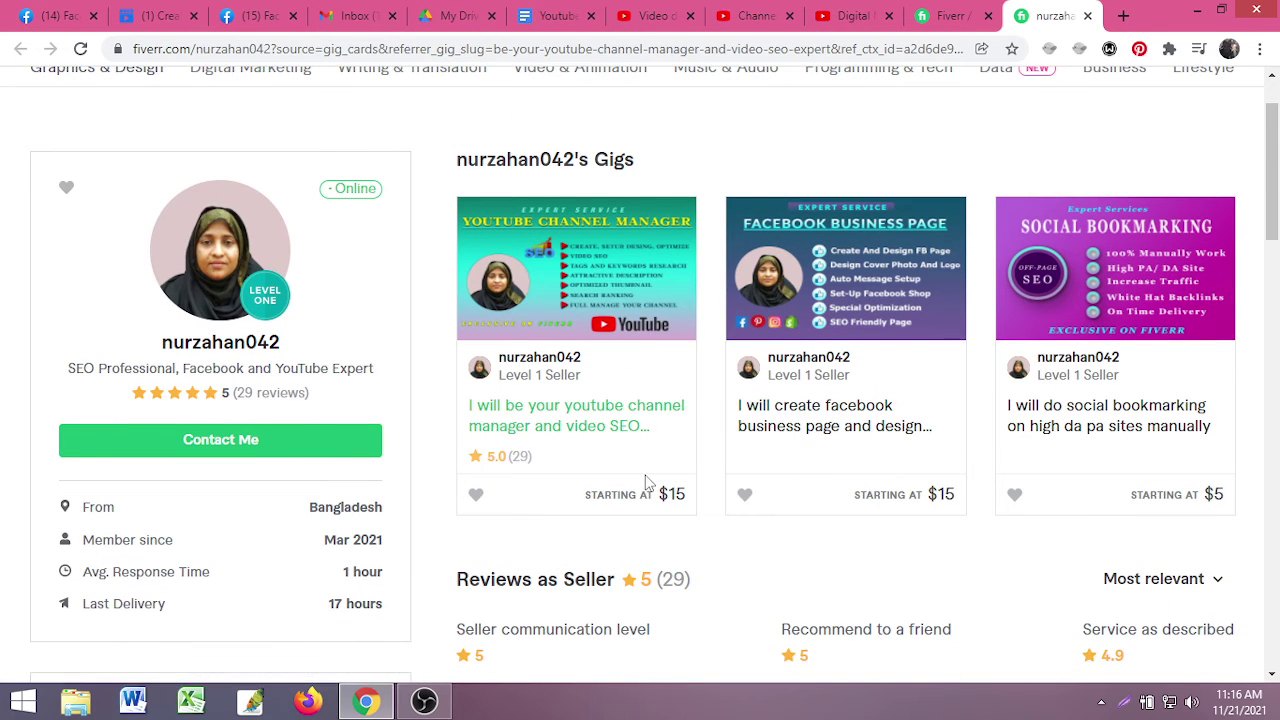
scroll(700, 505, "down", 2)
scroll(726, 500, "up", 3)
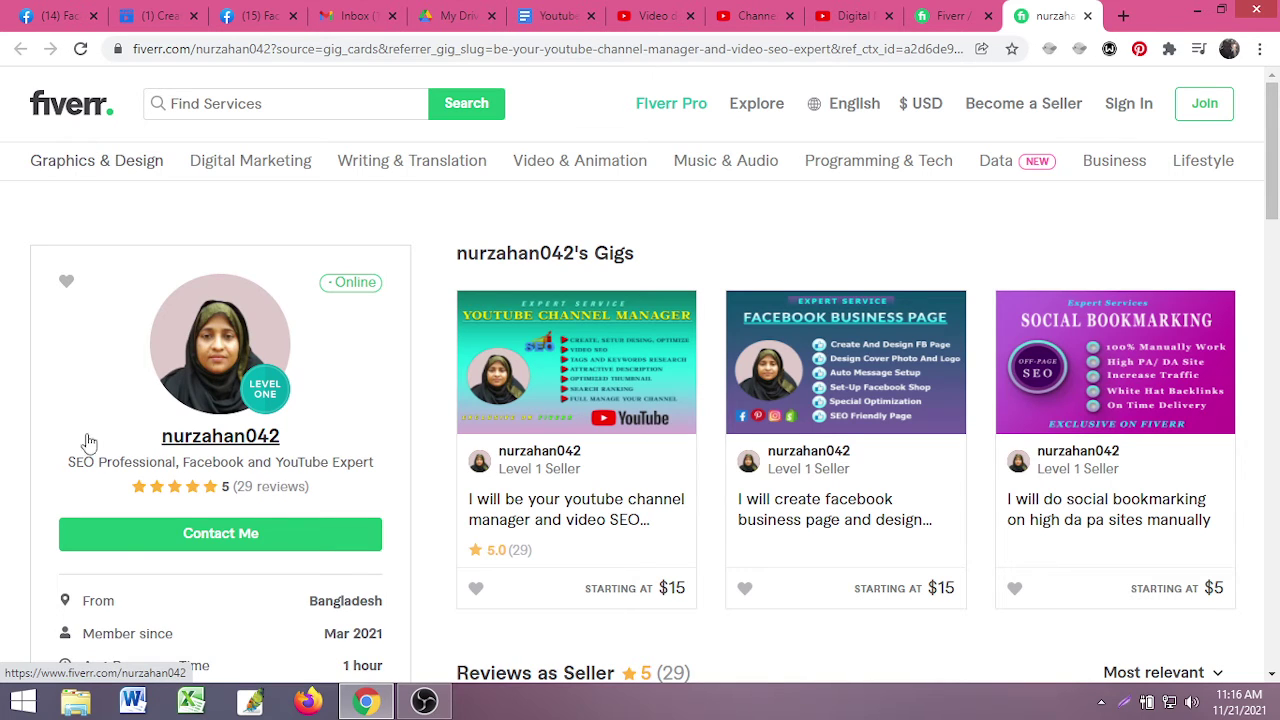
- Highlight the seller's photo, name and rating, then browse their three gigs and 29 five-star reviews
left_click_drag(26, 437, 352, 496)
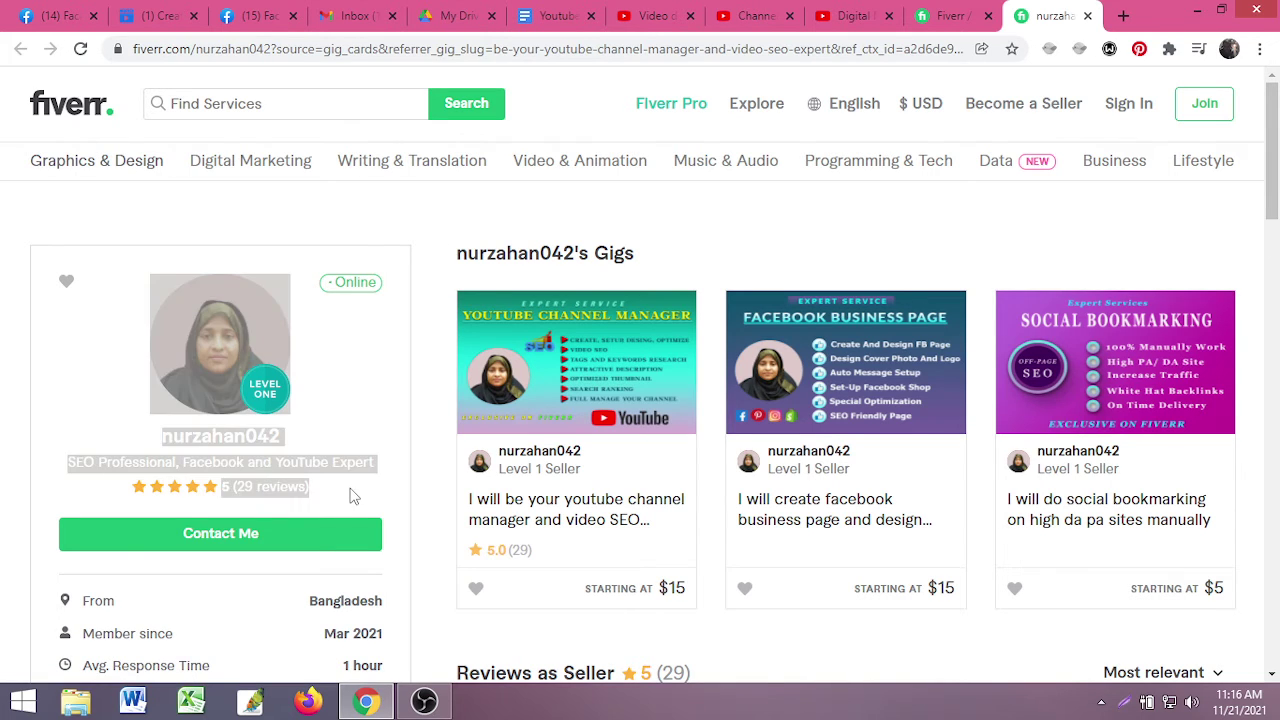
left_click(431, 521)
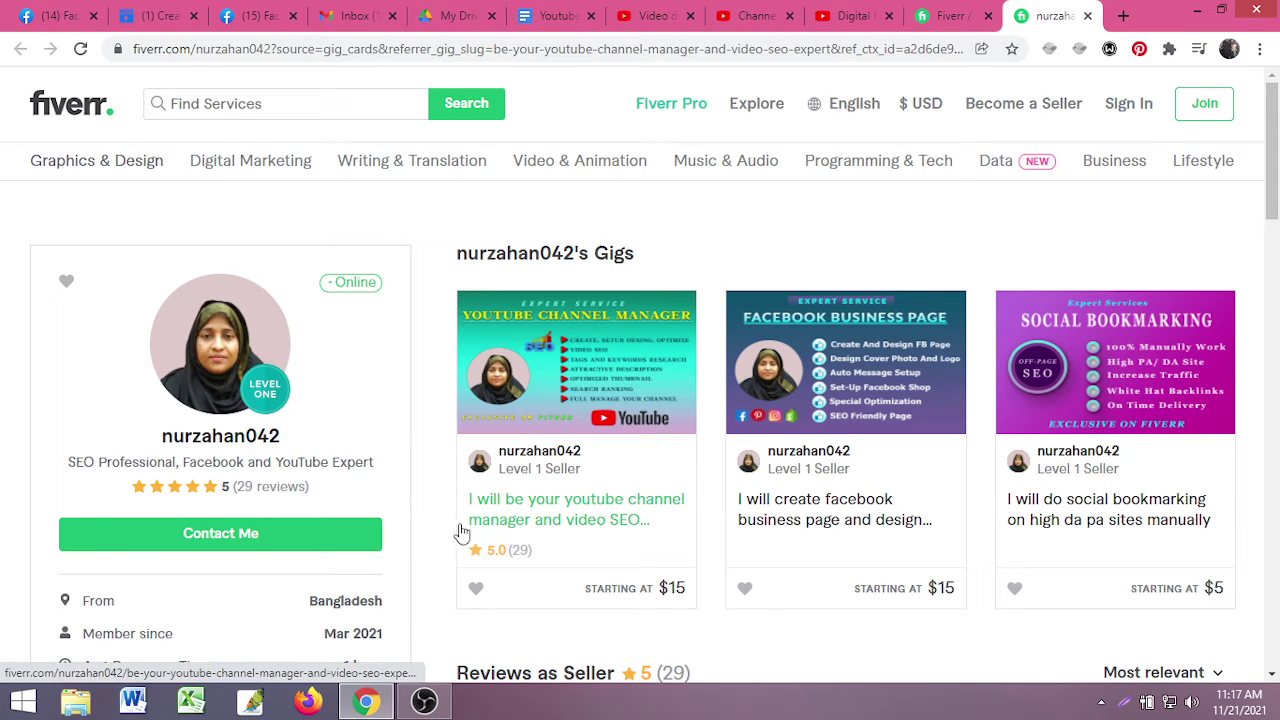
scroll(465, 531, "down", 3)
scroll(581, 447, "up", 2)
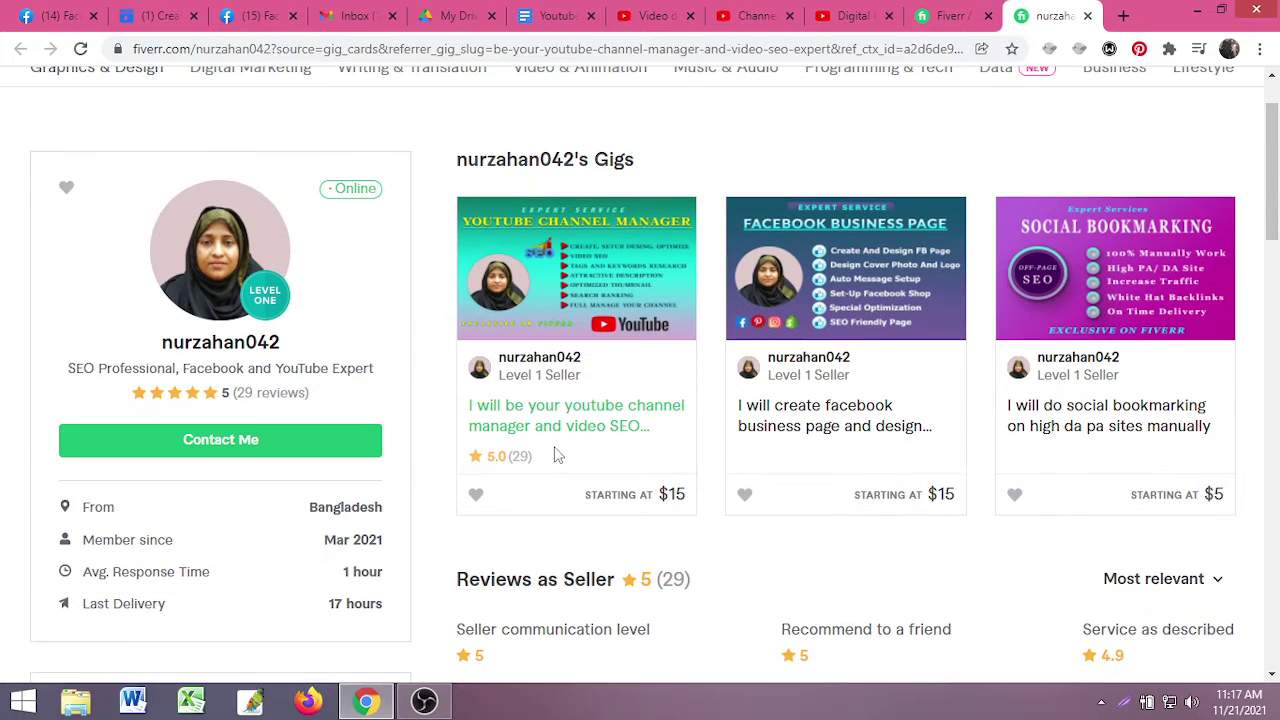
scroll(551, 451, "up", 1)
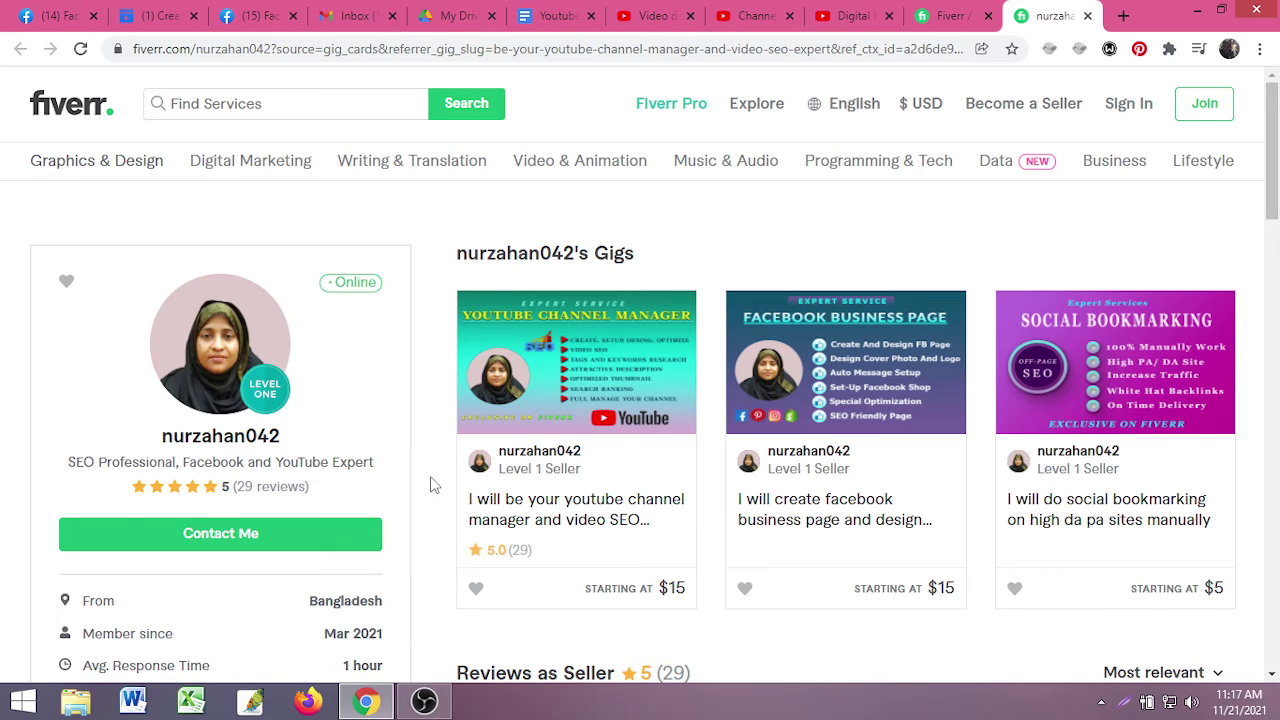
scroll(424, 495, "down", 2)
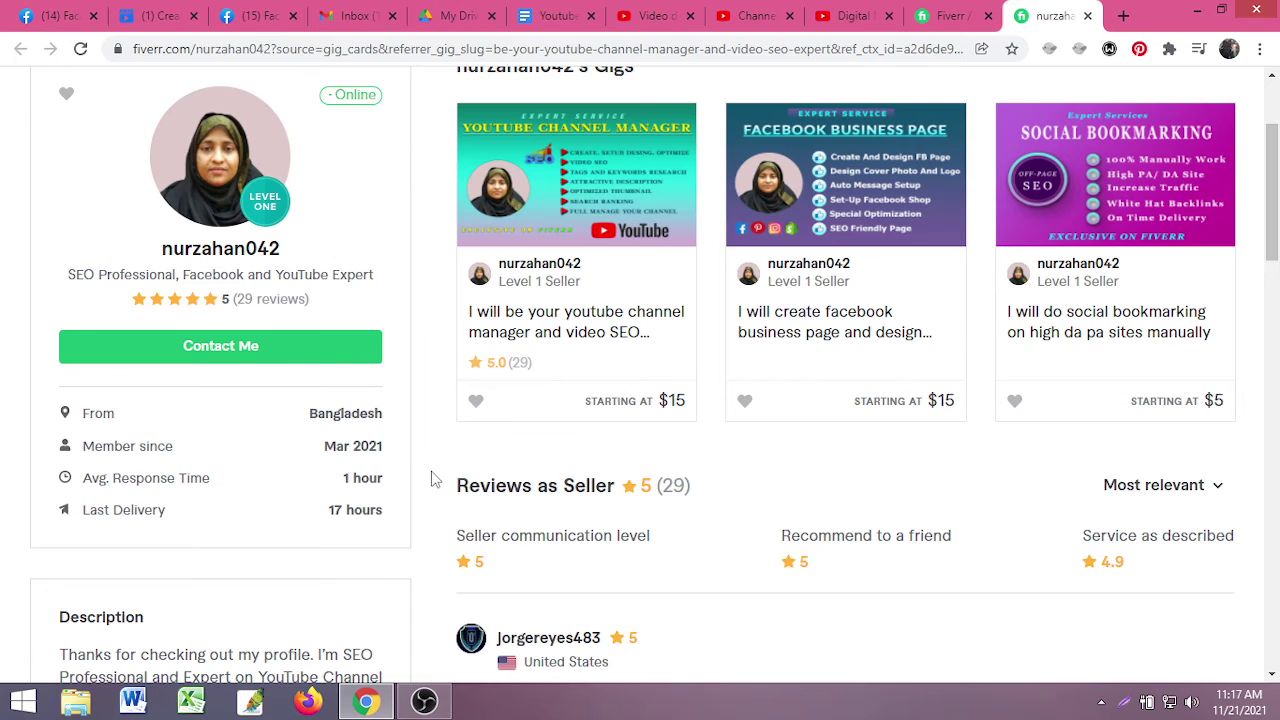
scroll(435, 480, "up", 2)
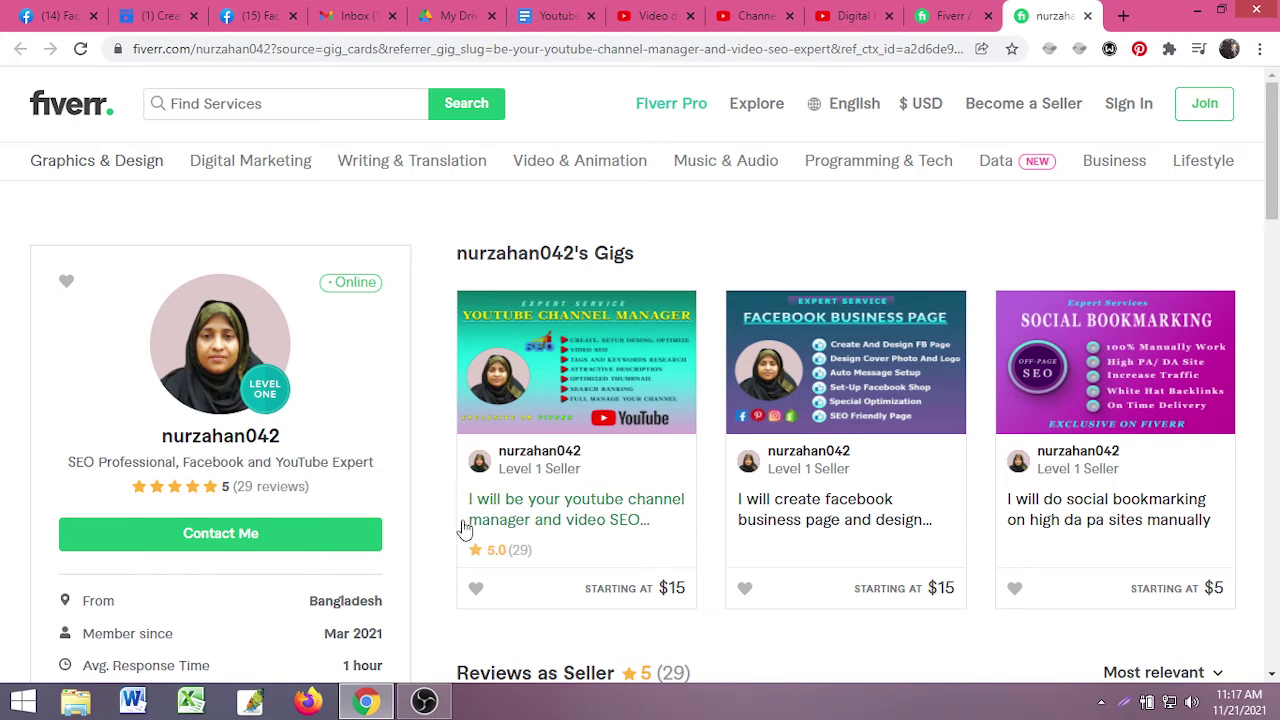
scroll(424, 540, "down", 2)
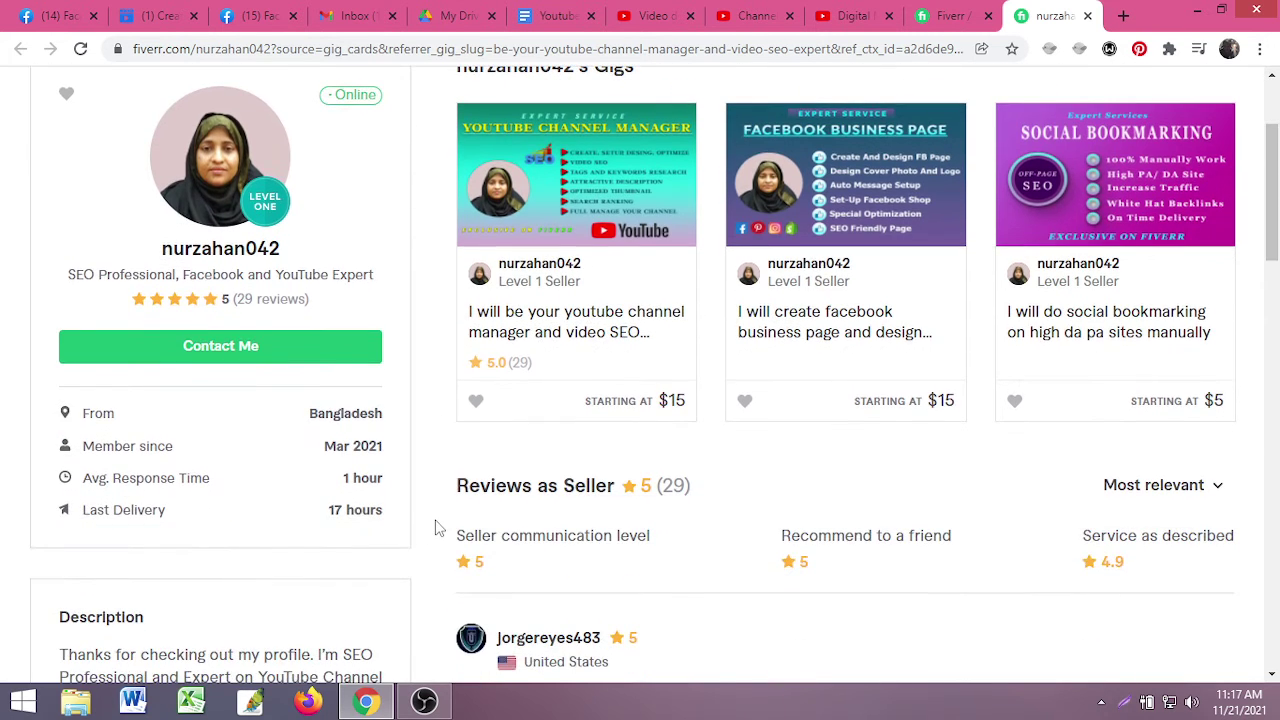
scroll(452, 505, "up", 1)
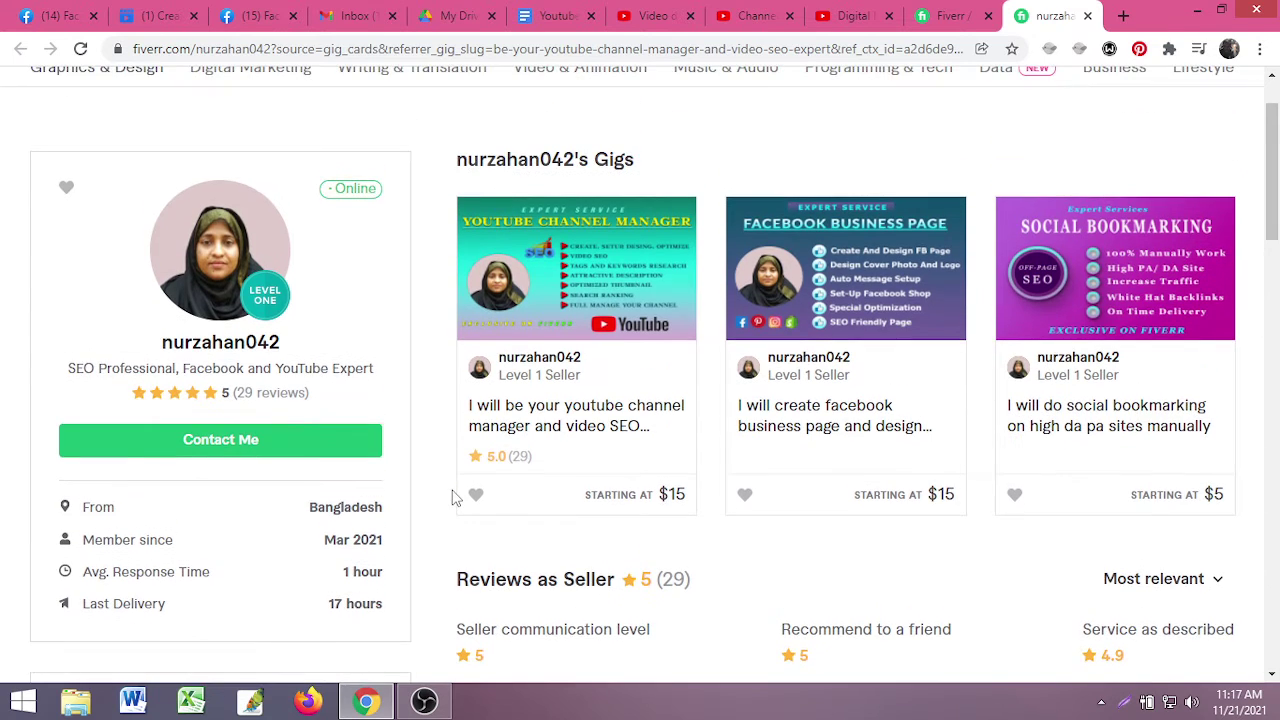
scroll(424, 508, "down", 2)
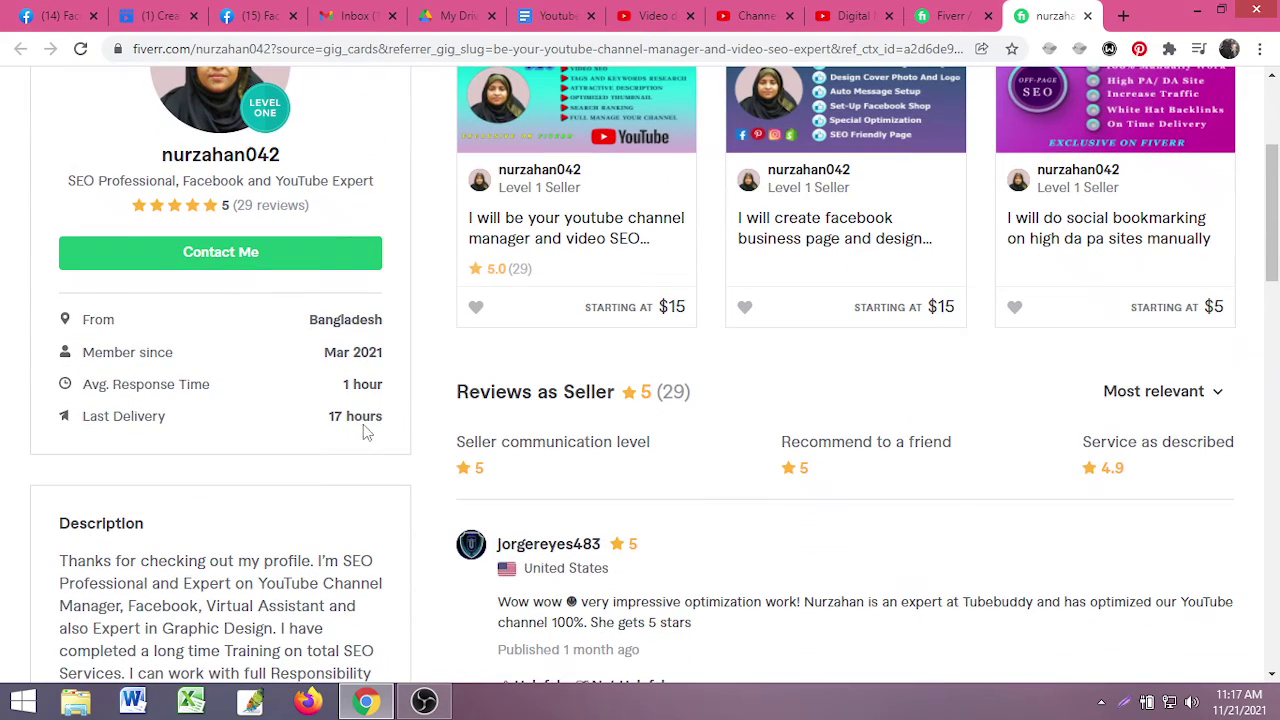
- Finish browsing the seller's profile, then switch back to the 'youtube video seo' results tab
scroll(366, 432, "down", 3)
scroll(392, 470, "up", 2)
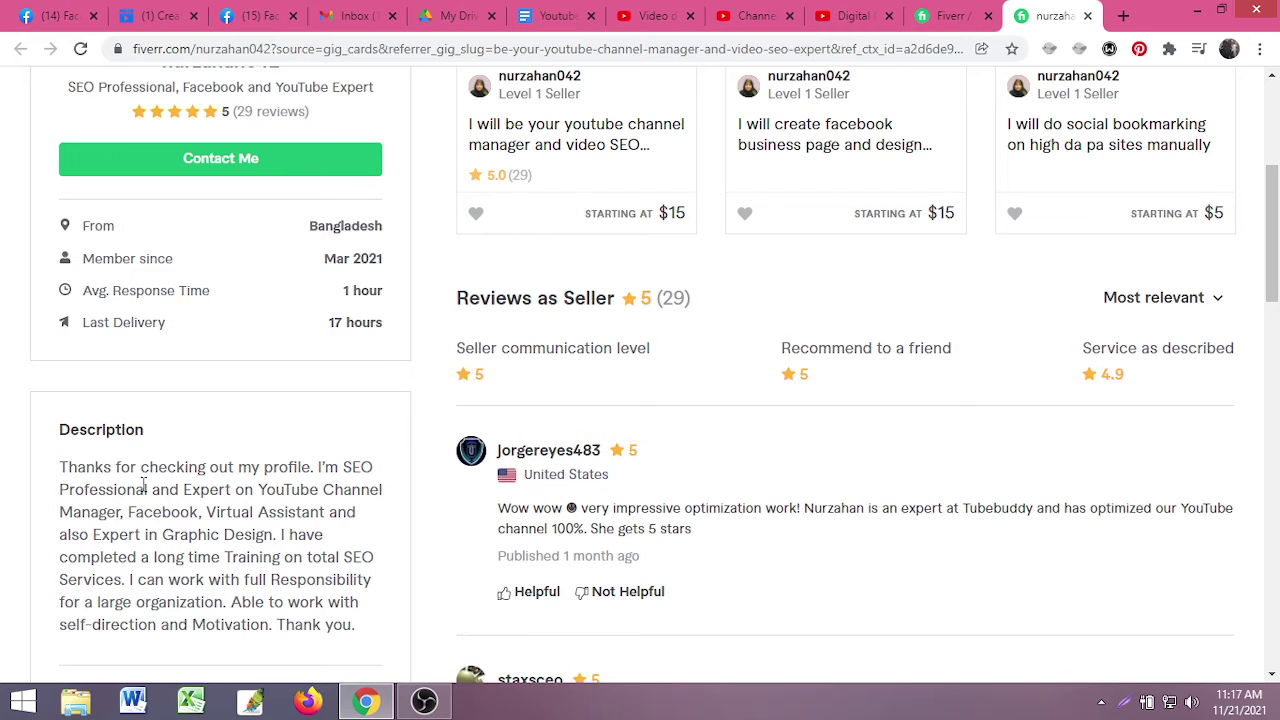
scroll(210, 420, "down", 2)
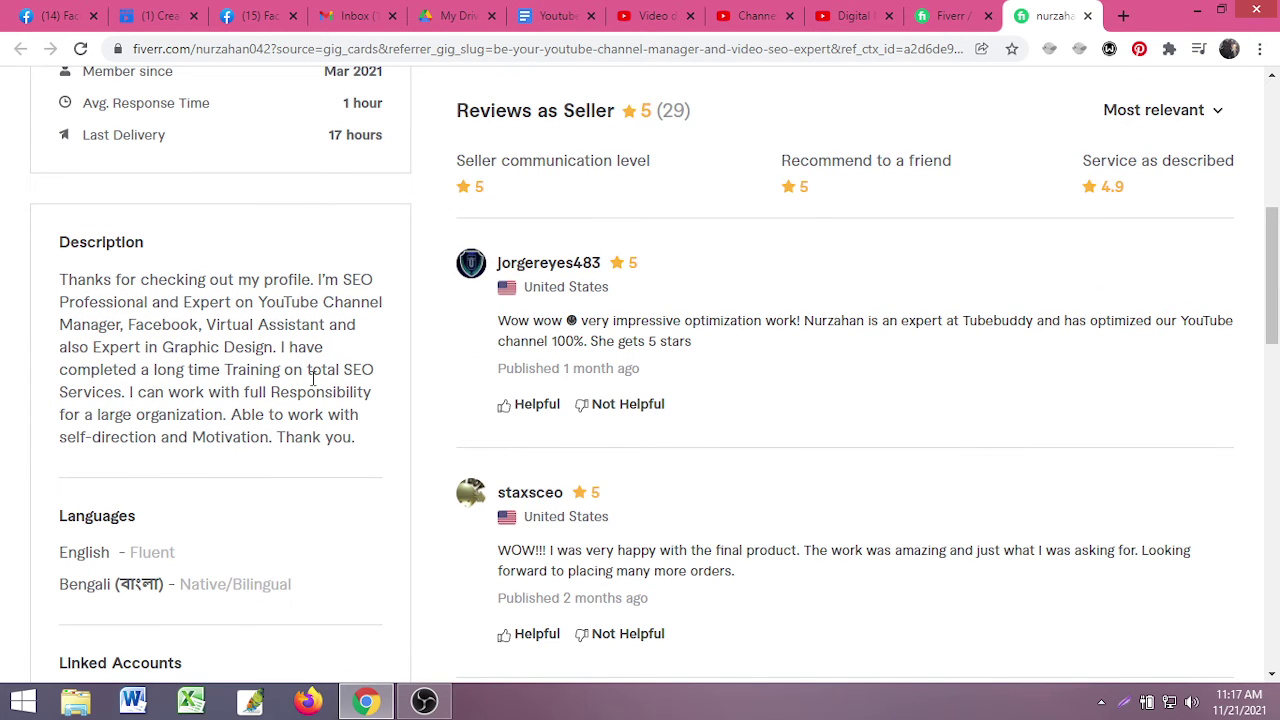
scroll(313, 378, "down", 3)
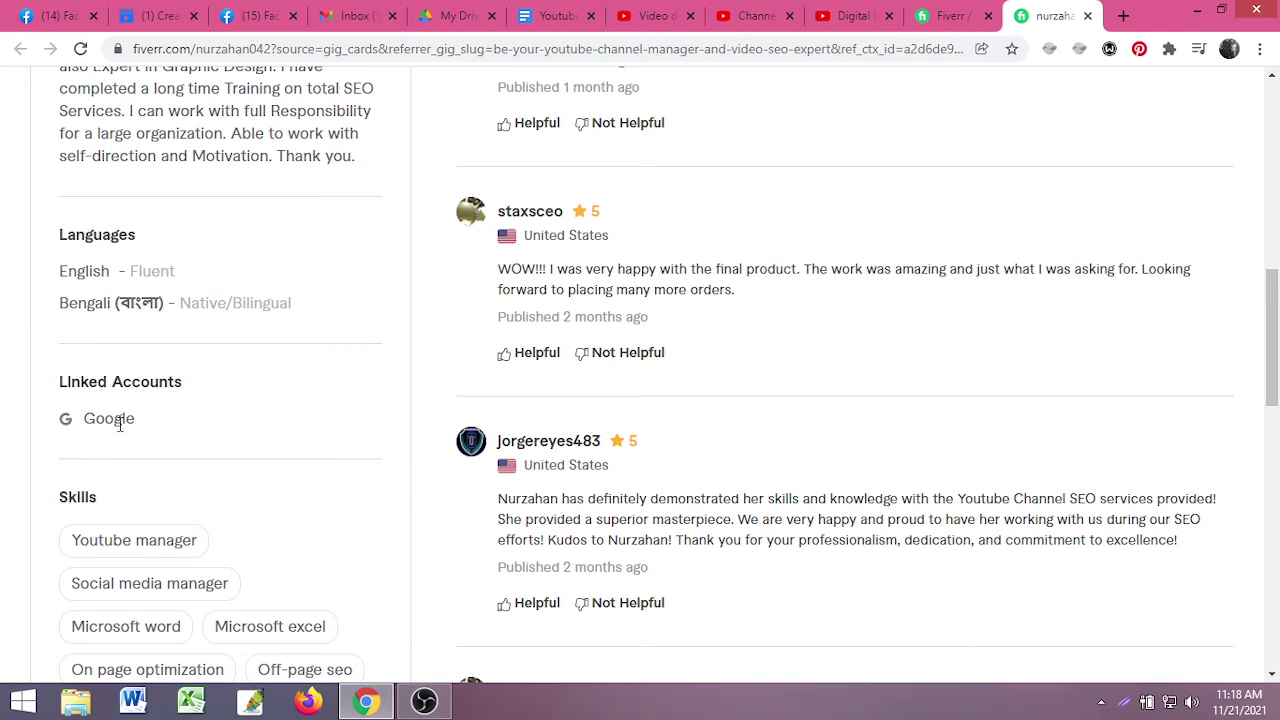
scroll(100, 400, "down", 1)
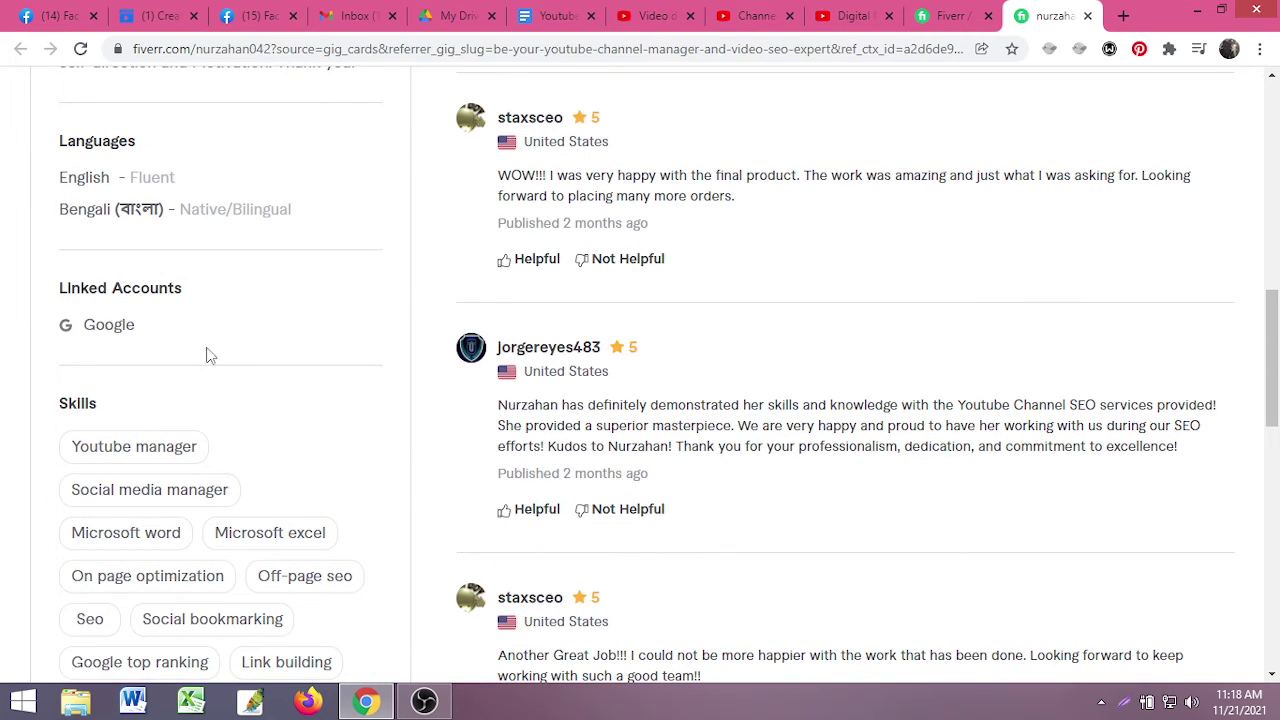
scroll(114, 371, "down", 2)
scroll(229, 469, "down", 3)
scroll(100, 410, "up", 2)
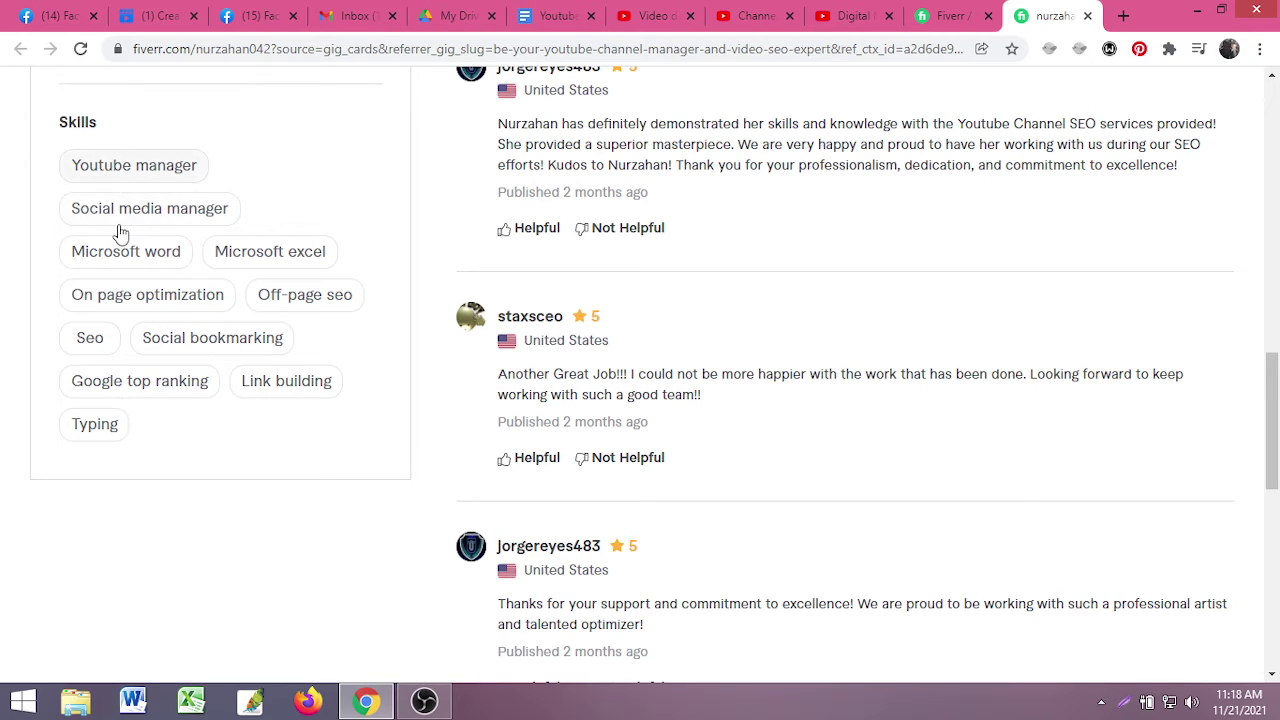
scroll(140, 232, "up", 1)
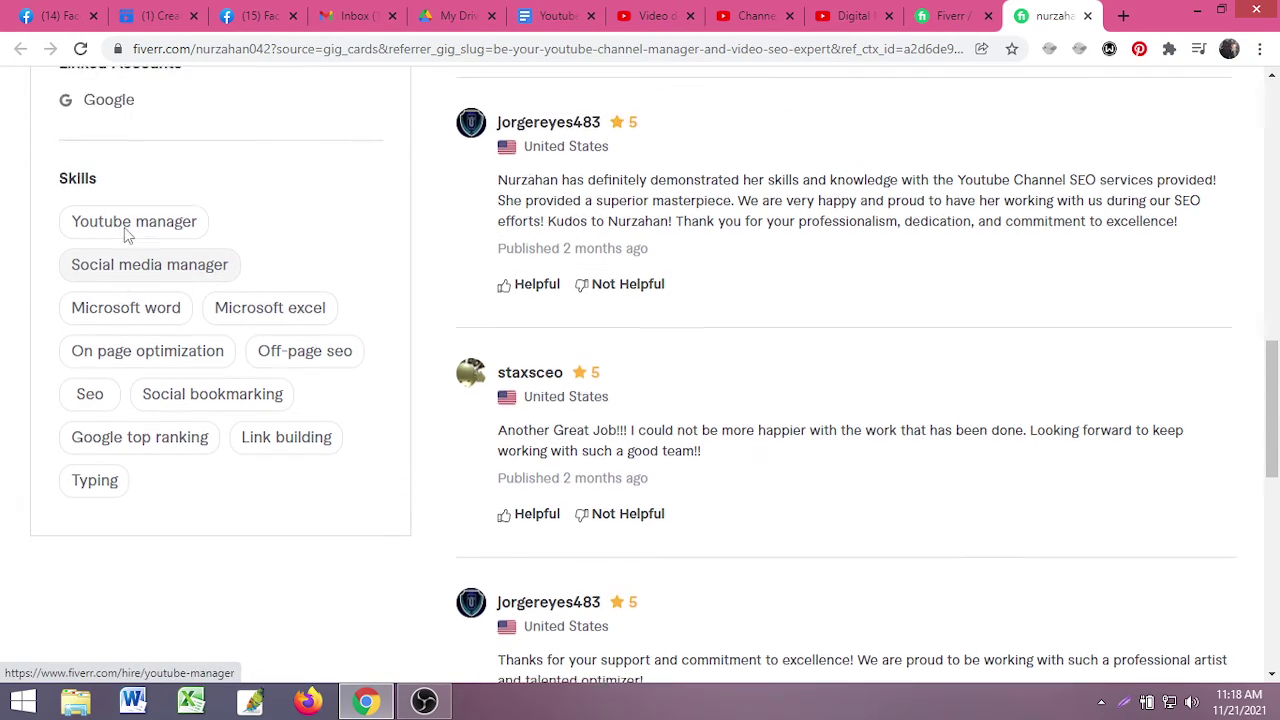
scroll(124, 227, "up", 10)
scroll(189, 371, "down", 9)
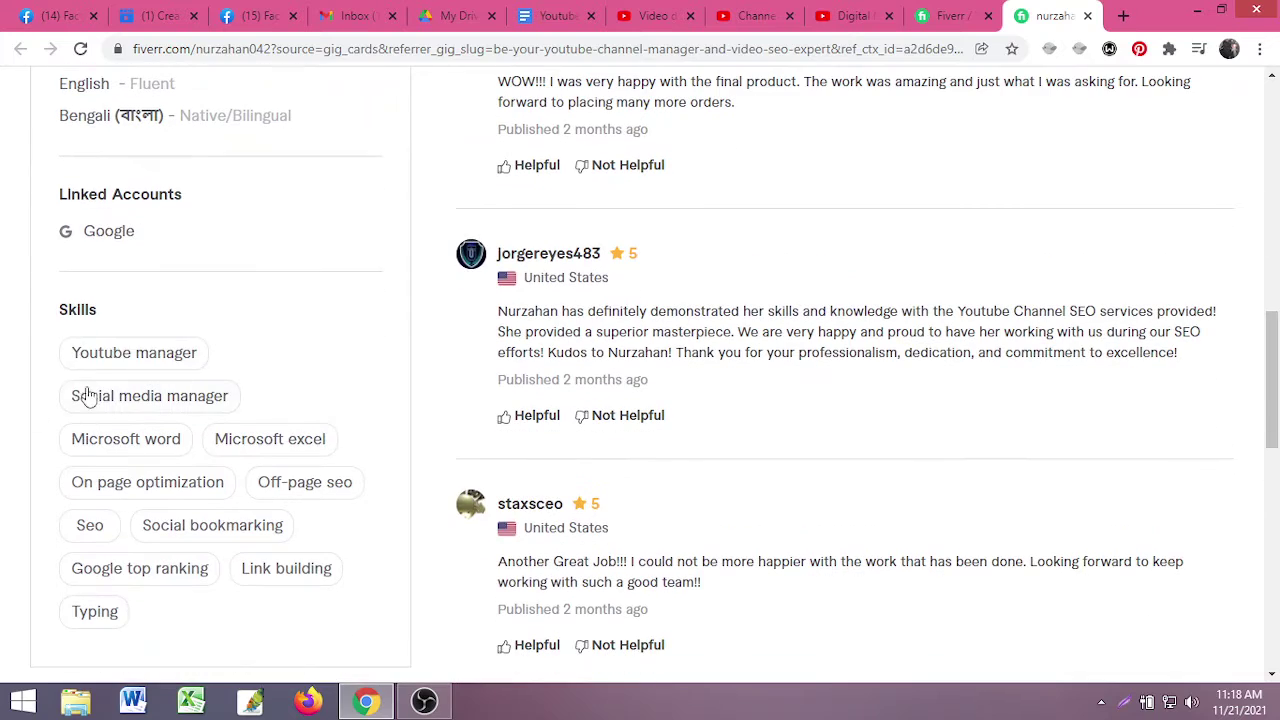
scroll(86, 366, "up", 10)
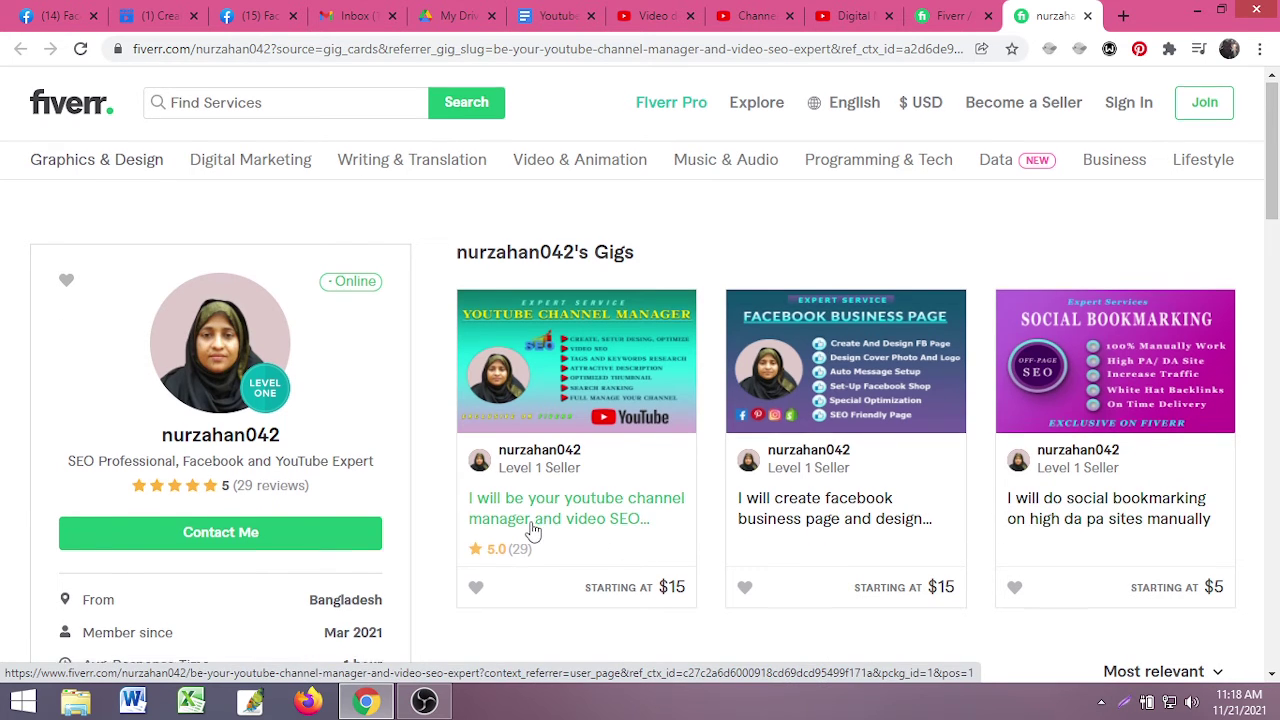
scroll(530, 527, "down", 1)
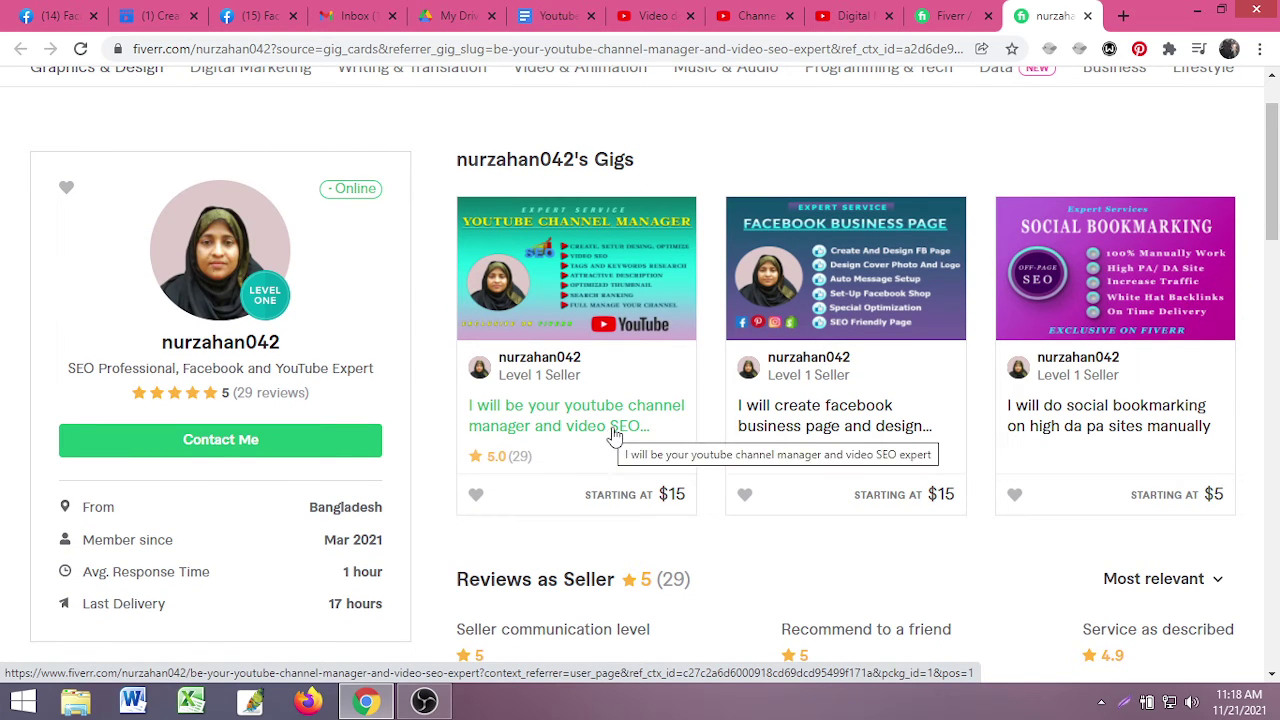
scroll(650, 435, "up", 1)
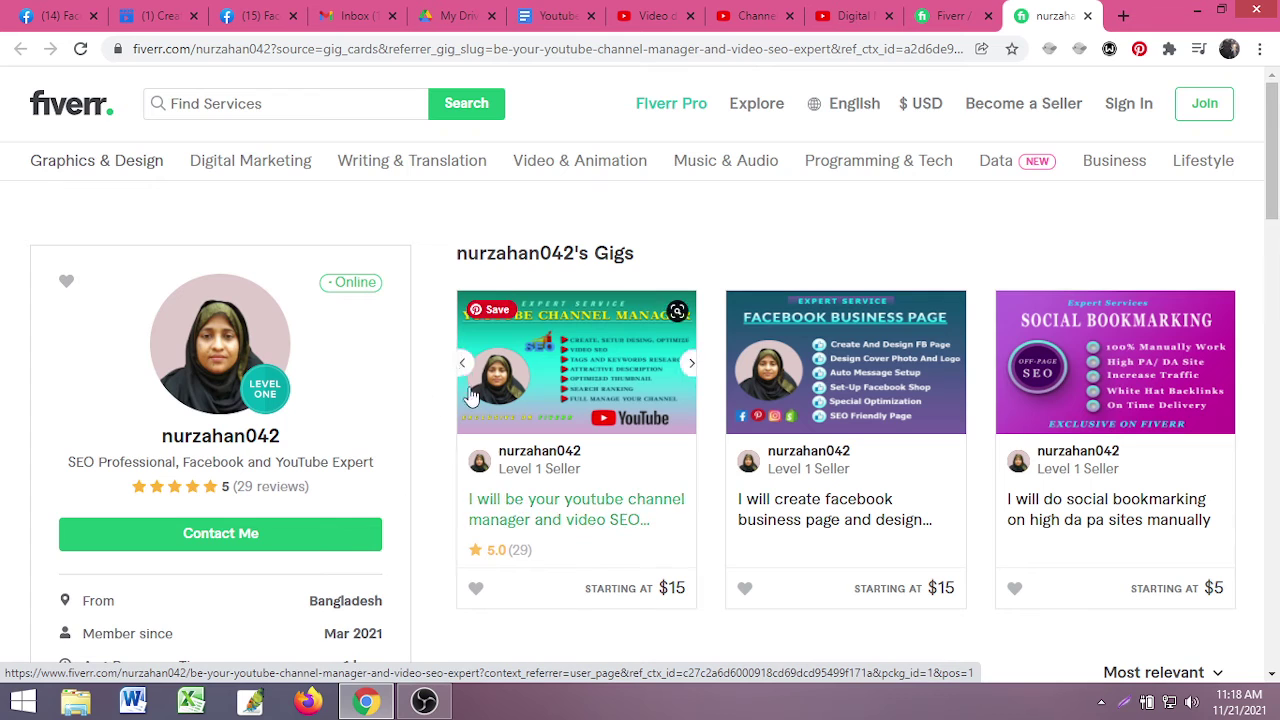
left_click(985, 12)
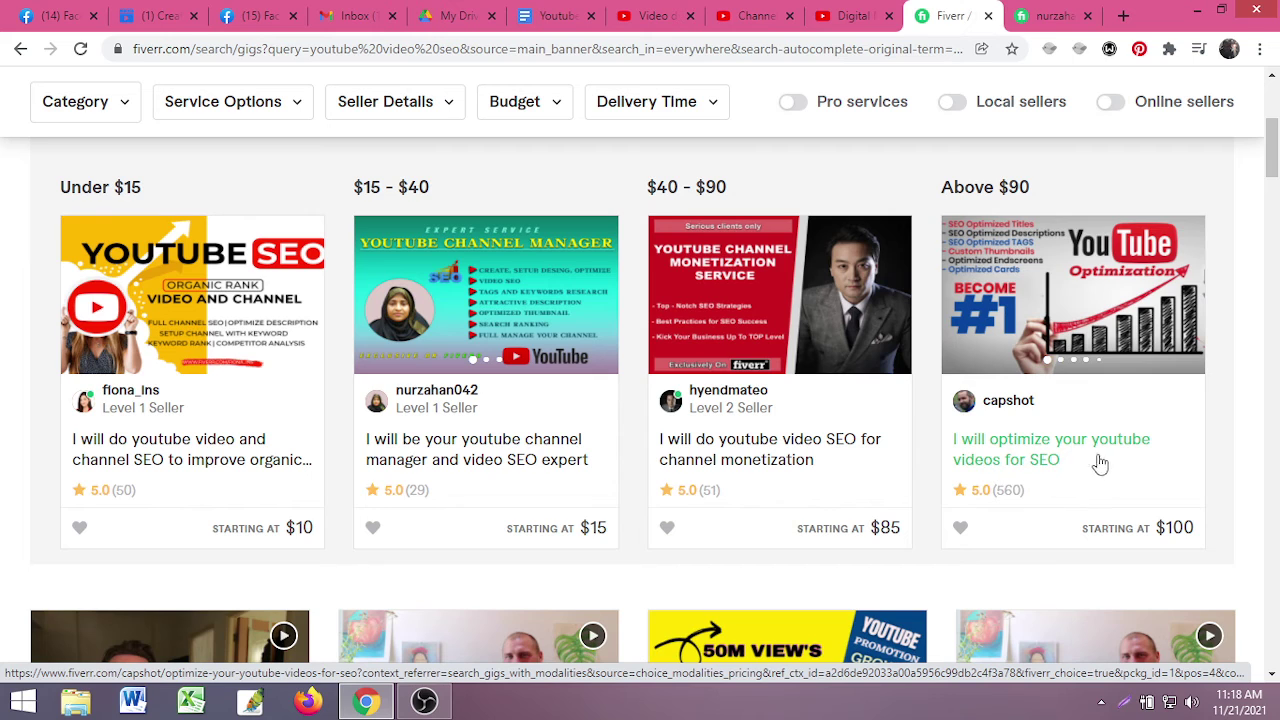
- Open the $100 'I will optimize your youtube videos for SEO' gig listed under Above $90
left_click(1030, 458)
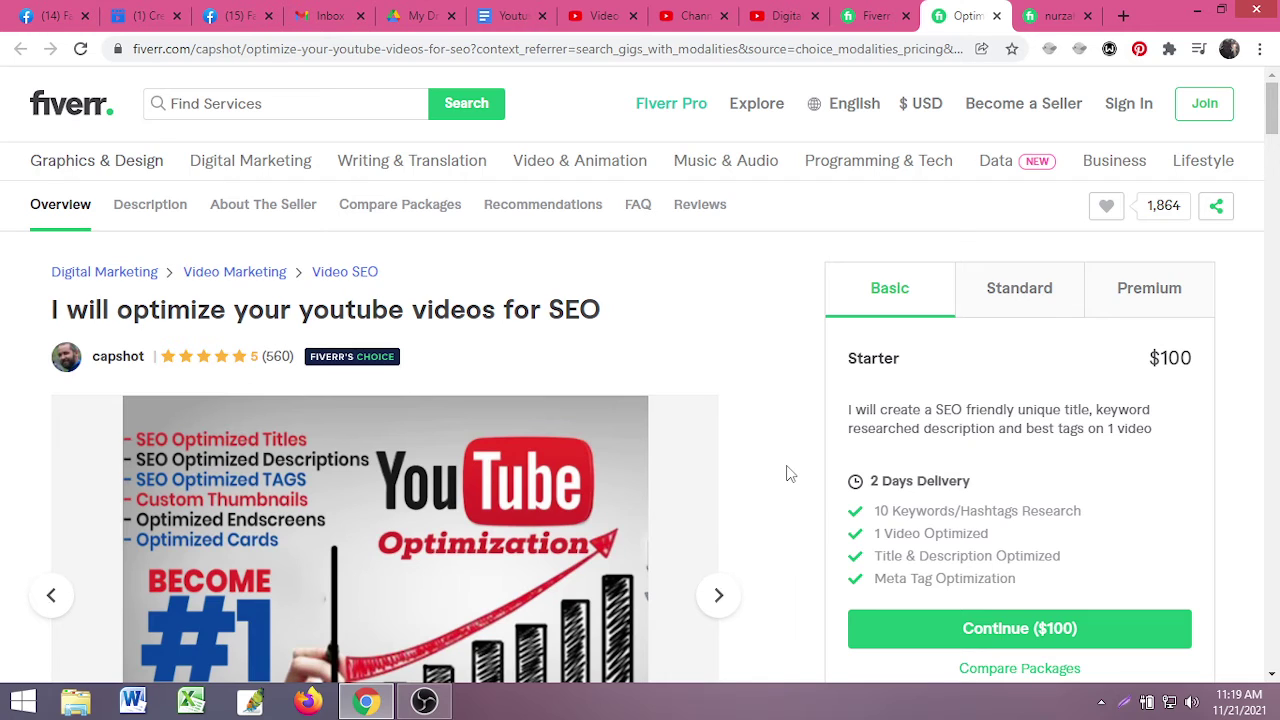
- Look over the $100 gig page, then open its seller's profile with two gigs and 625 five-star reviews
right_click(798, 412)
left_click(737, 349)
left_click_drag(612, 317, 3, 300)
left_click(278, 305)
scroll(754, 374, "down", 7)
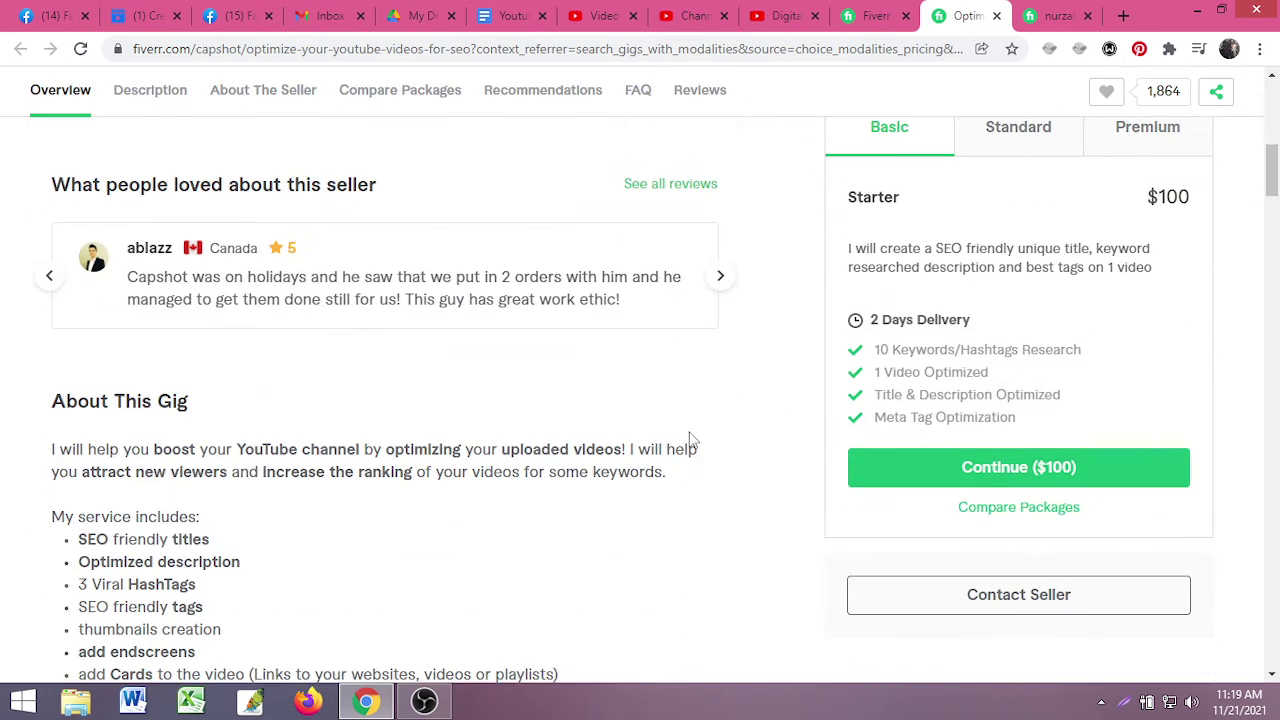
scroll(797, 409, "up", 7)
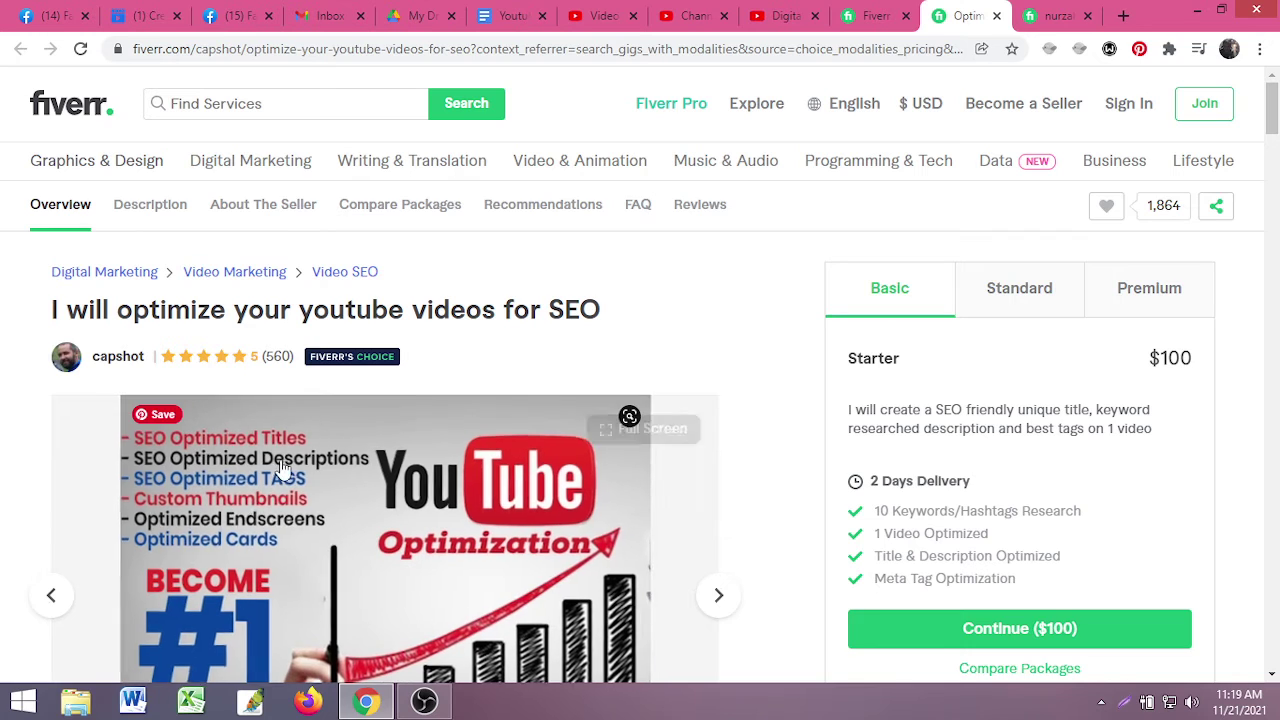
mouse_move(300, 370)
scroll(589, 460, "down", 10)
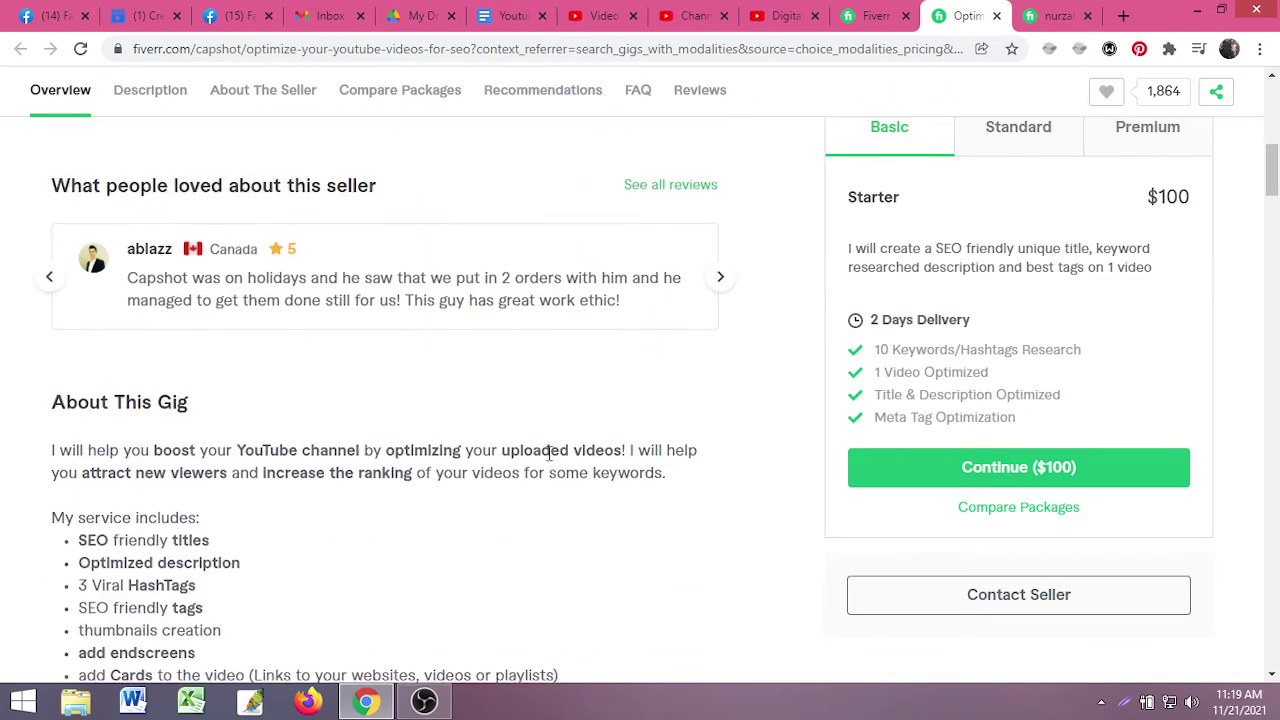
scroll(220, 425, "up", 4)
scroll(265, 313, "down", 6)
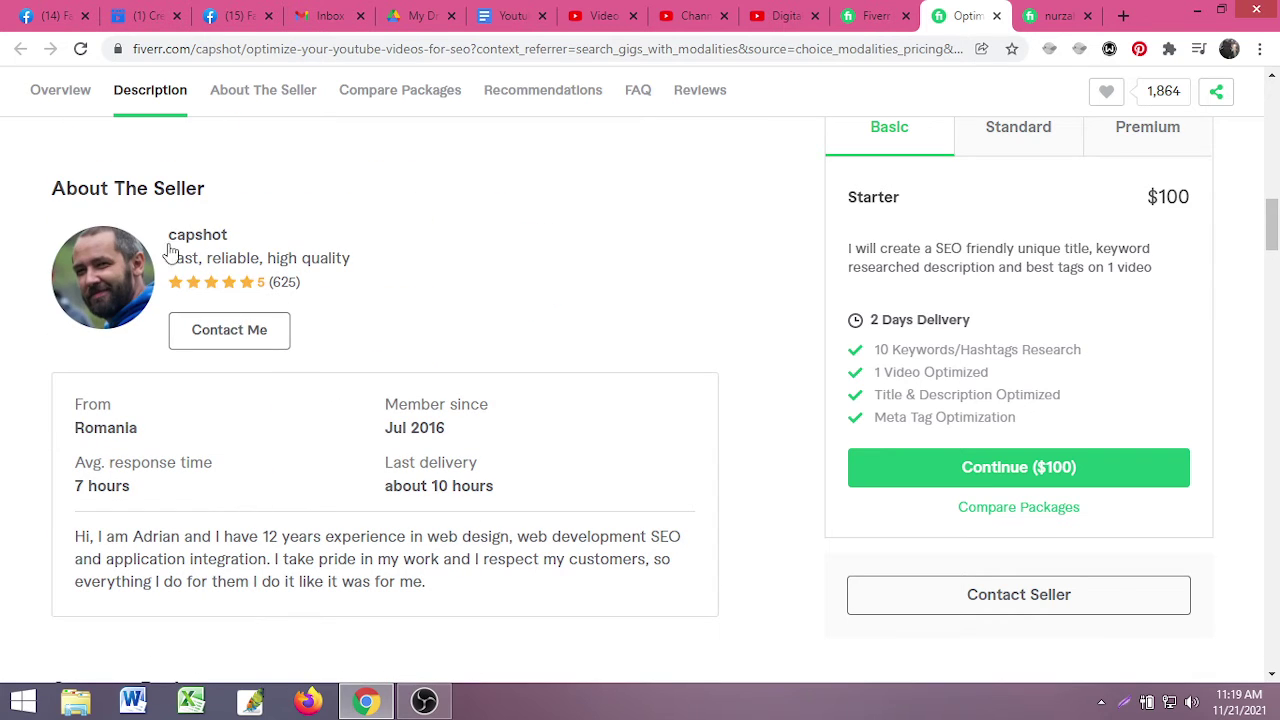
left_click(170, 246)
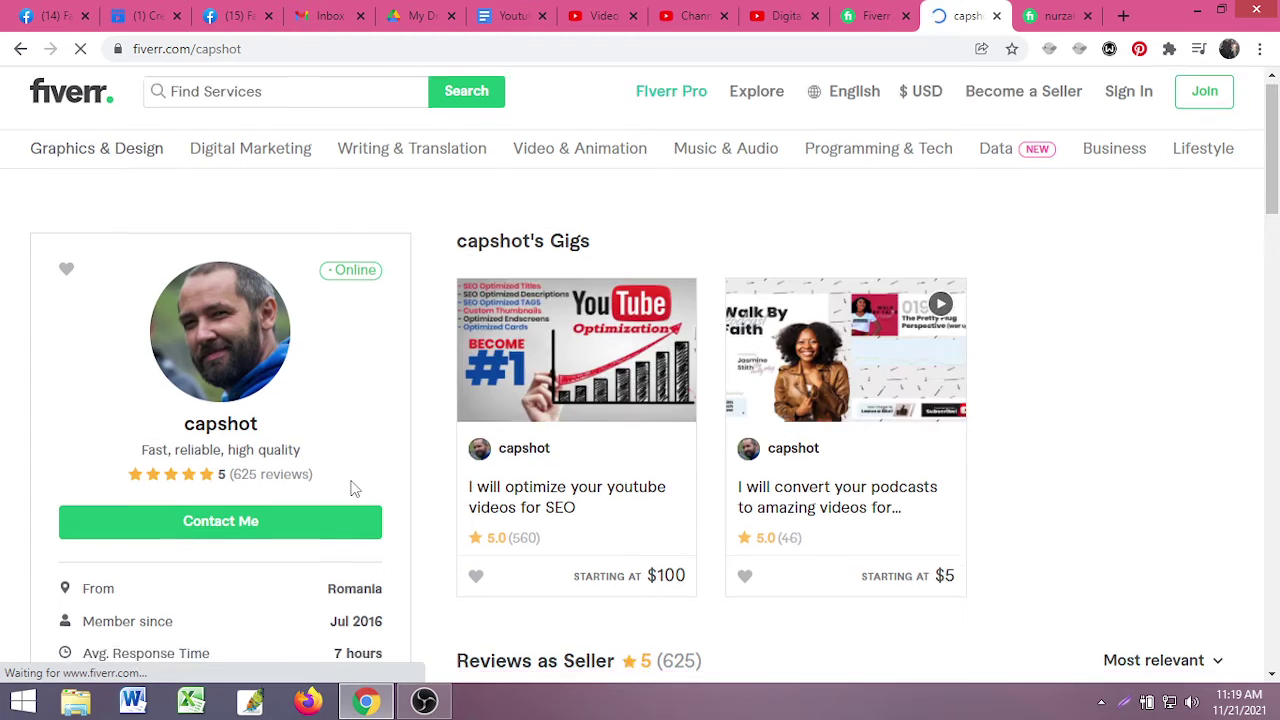
scroll(392, 497, "down", 1)
scroll(392, 497, "down", 2)
scroll(294, 374, "up", 1)
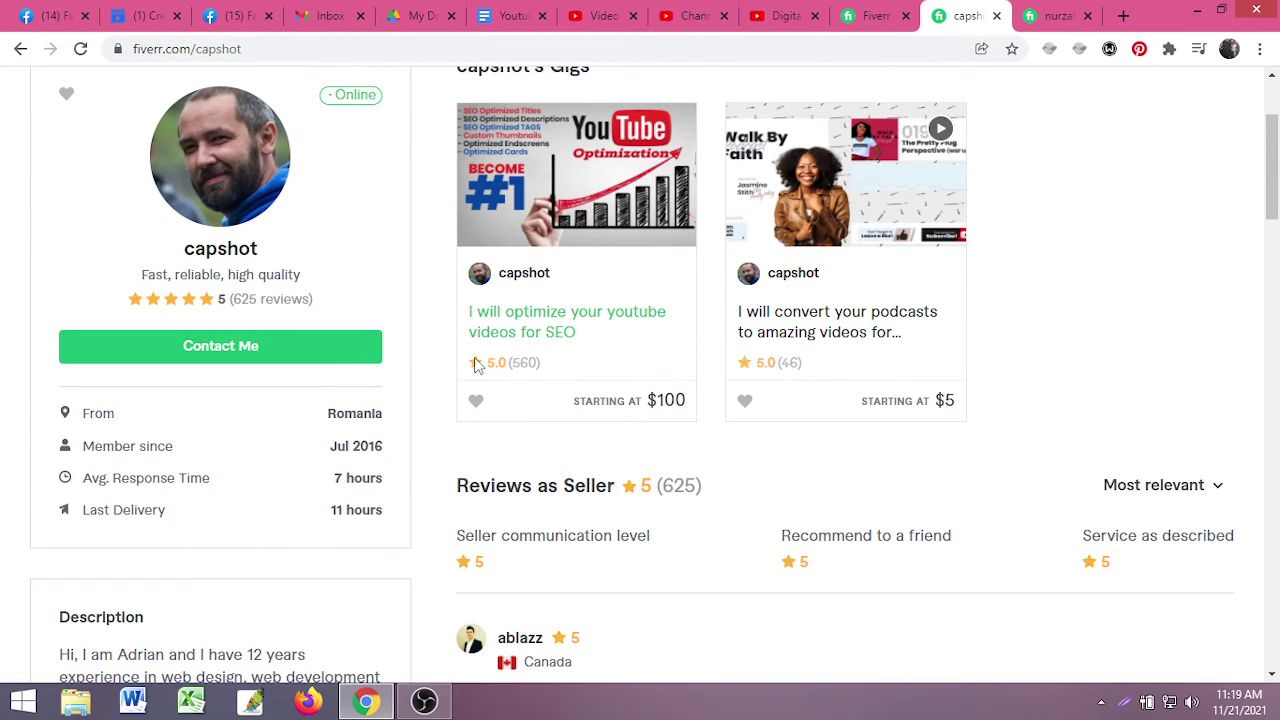
scroll(315, 393, "up", 2)
scroll(330, 410, "down", 2)
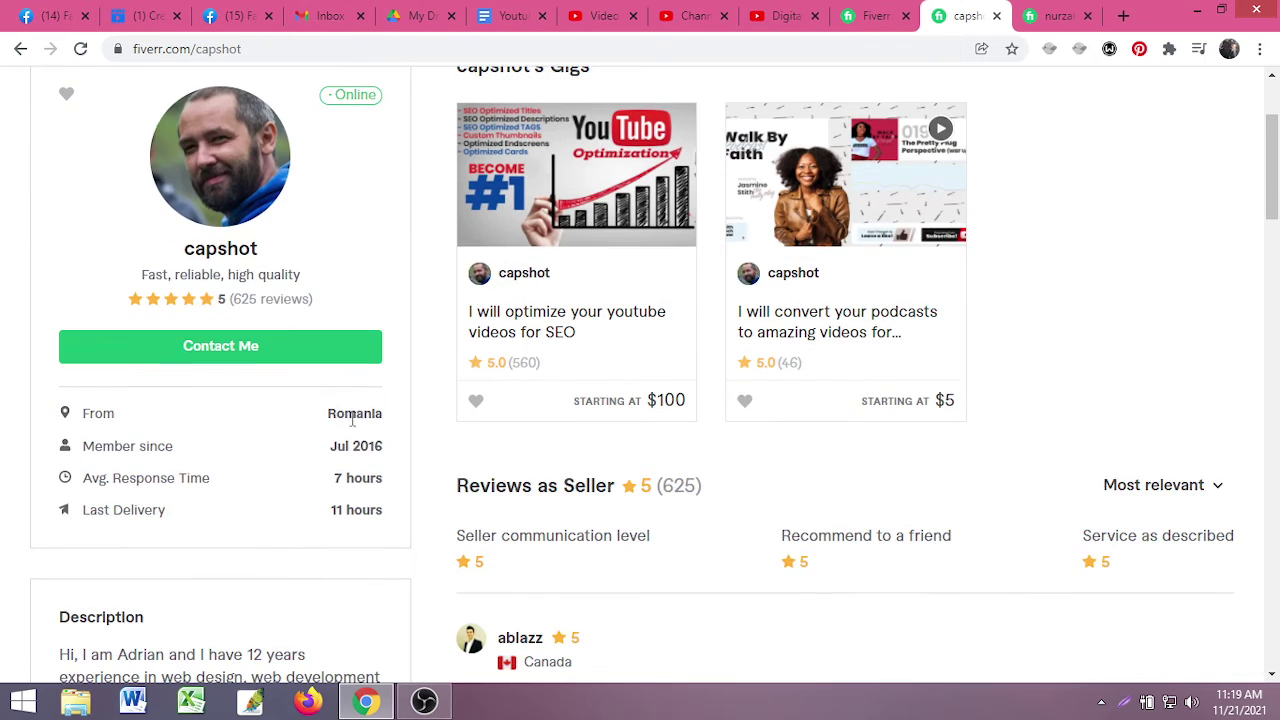
scroll(447, 473, "up", 2)
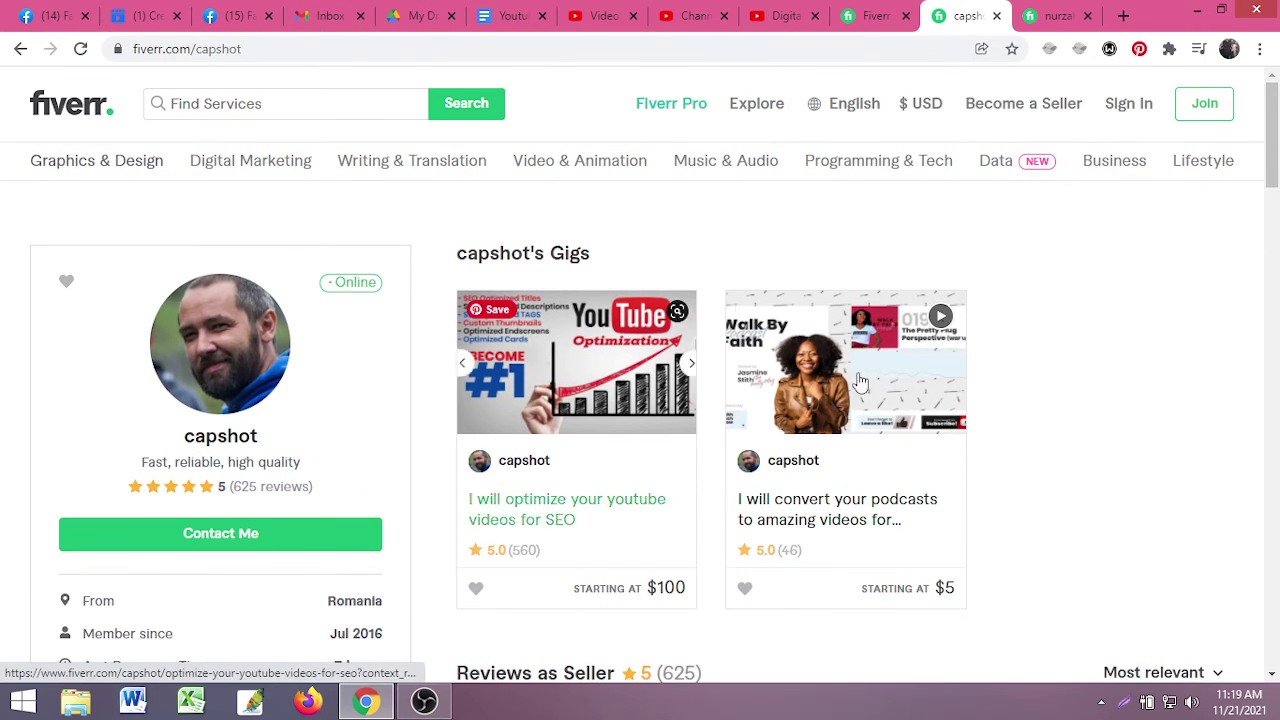
scroll(1015, 457, "down", 2)
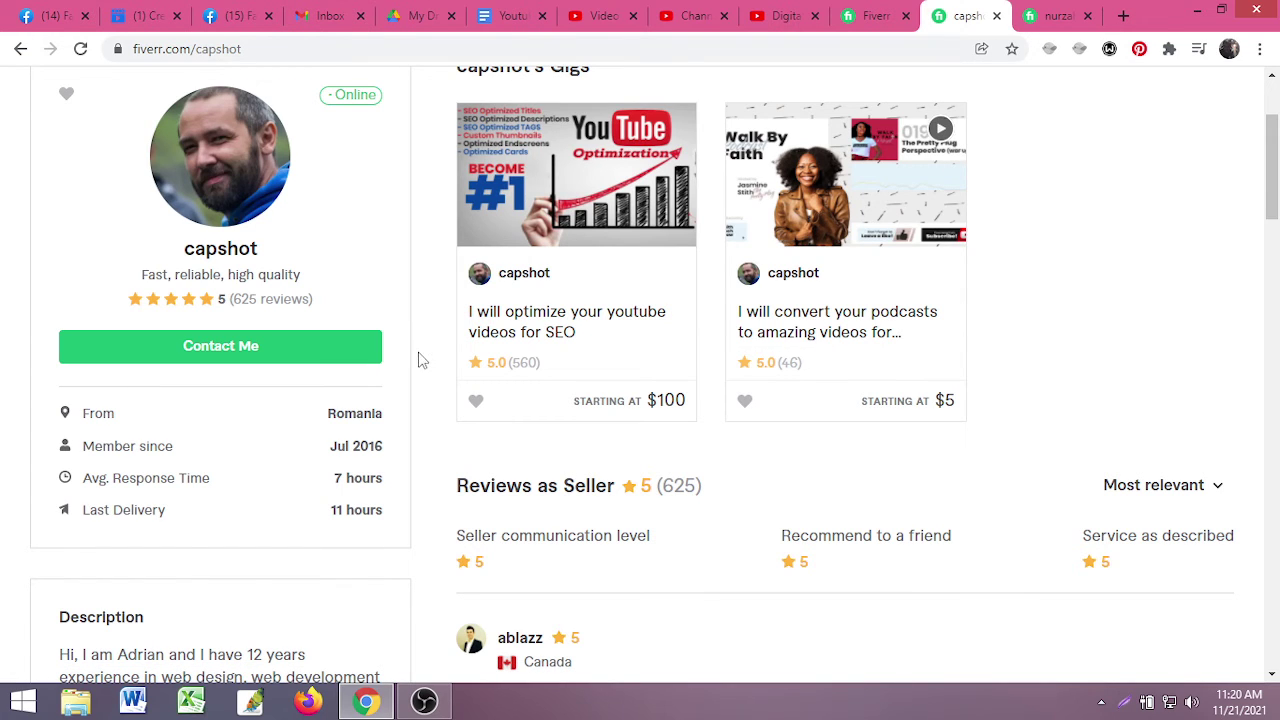
scroll(420, 360, "down", 2)
scroll(455, 472, "down", 2)
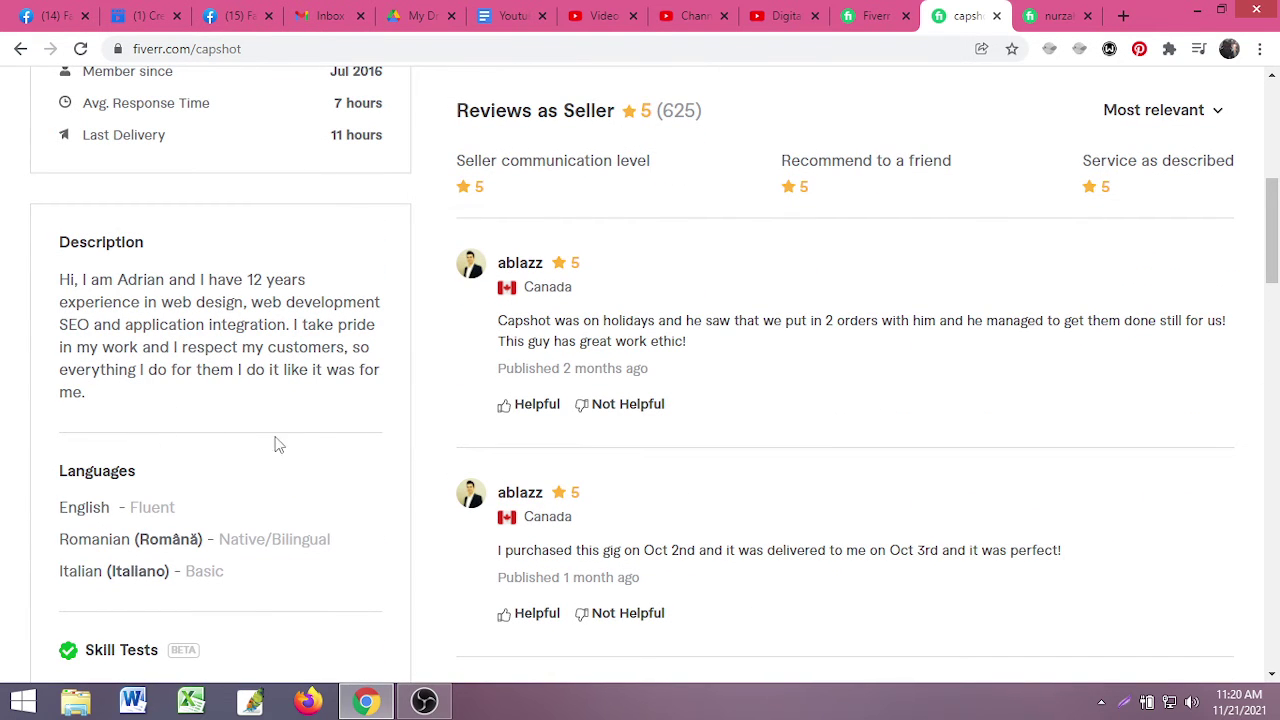
scroll(415, 447, "down", 2)
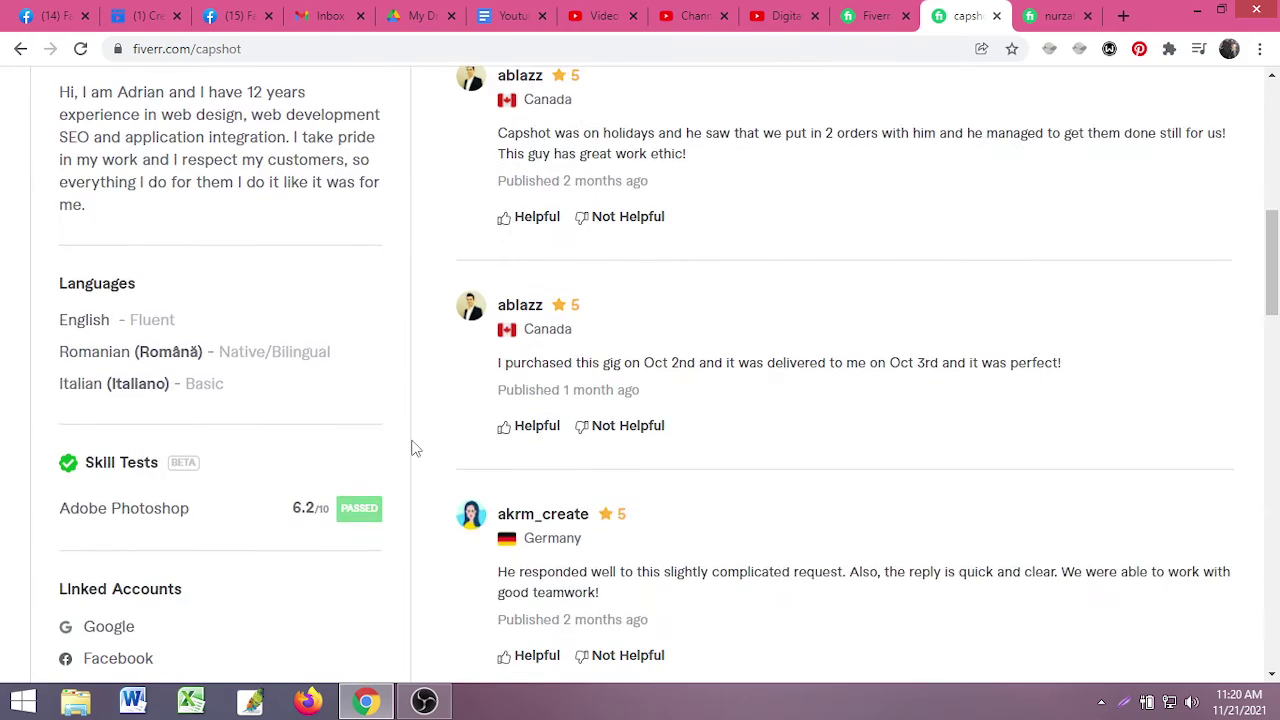
scroll(200, 500, "down", 1)
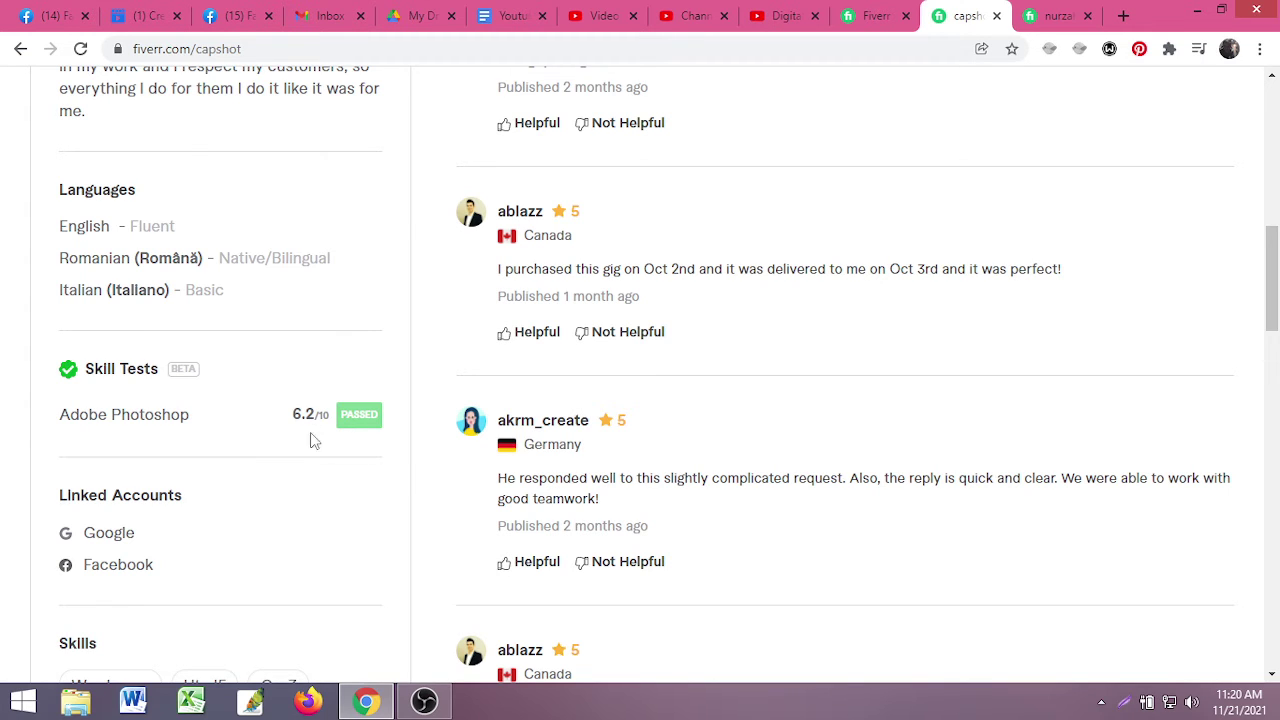
scroll(362, 440, "up", 4)
scroll(300, 450, "down", 3)
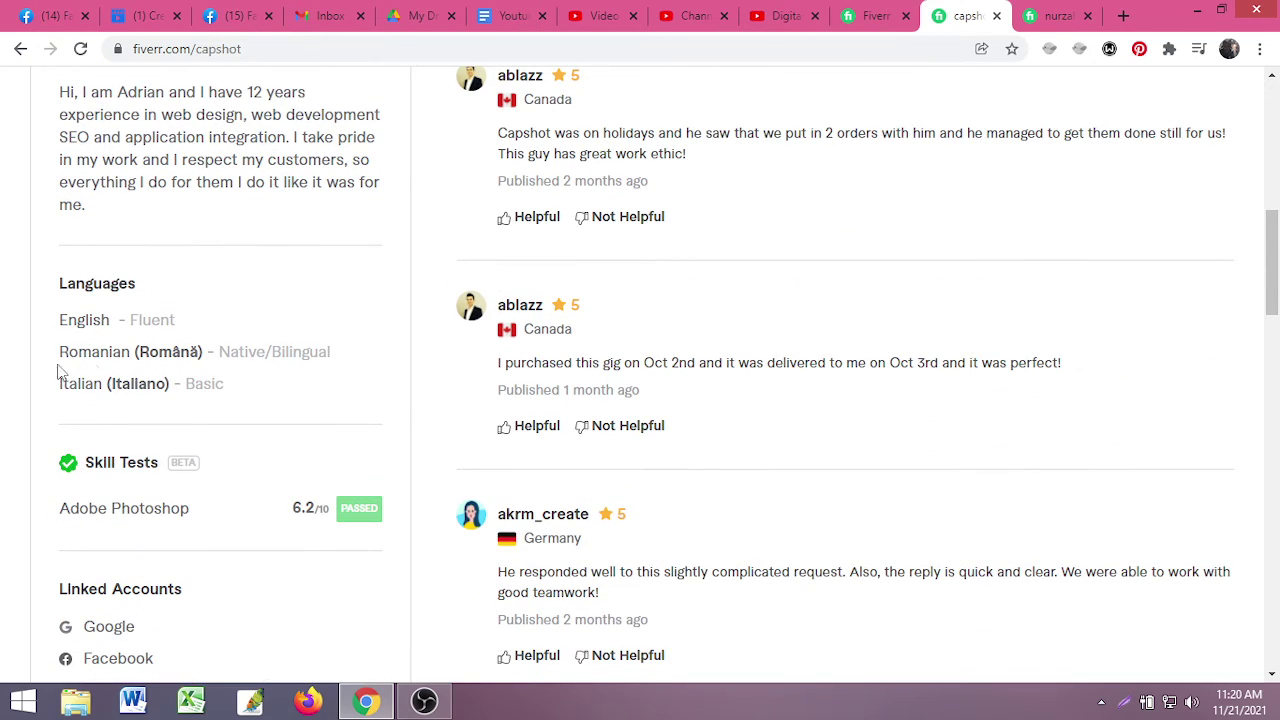
scroll(369, 489, "up", 10)
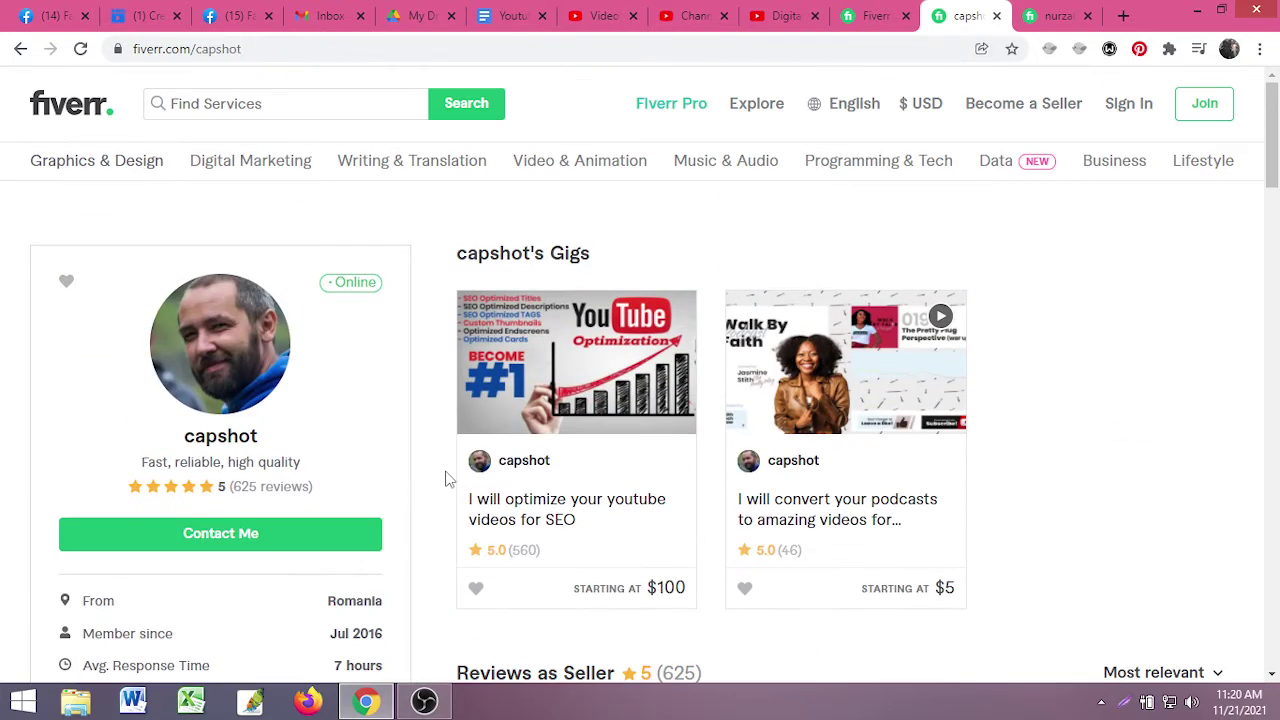
scroll(786, 477, "down", 6)
scroll(743, 406, "up", 4)
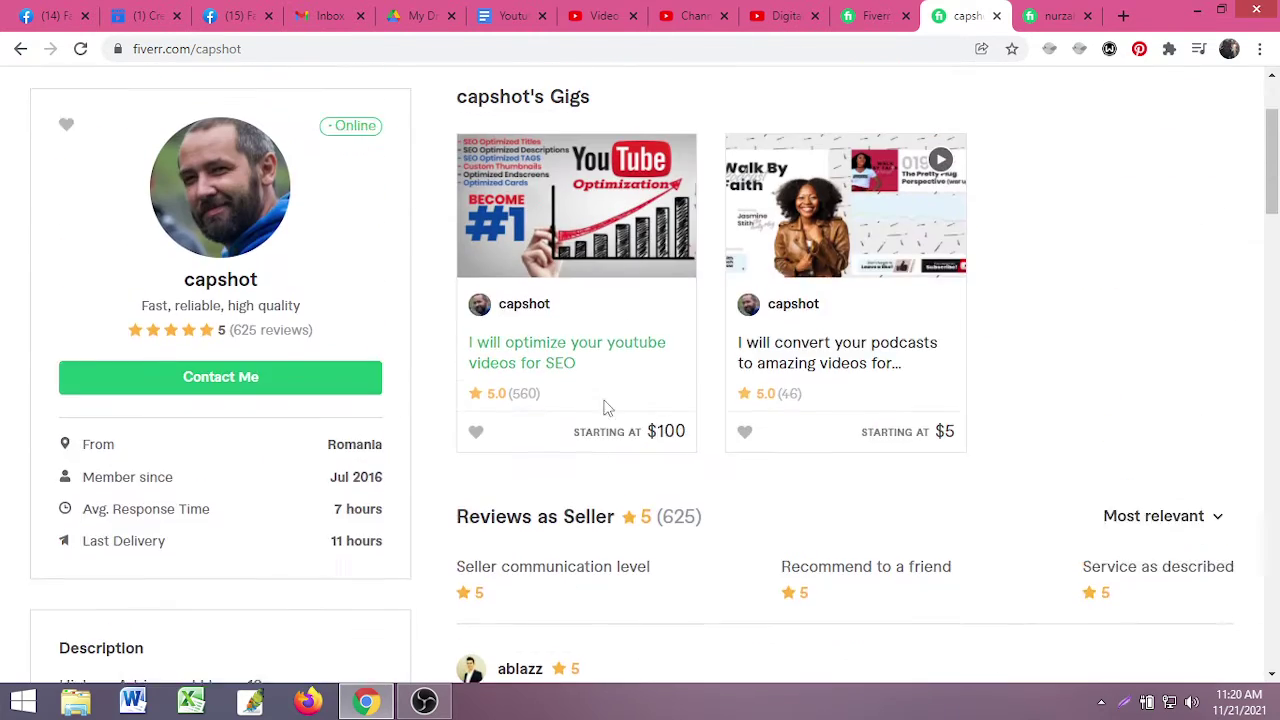
scroll(606, 407, "up", 2)
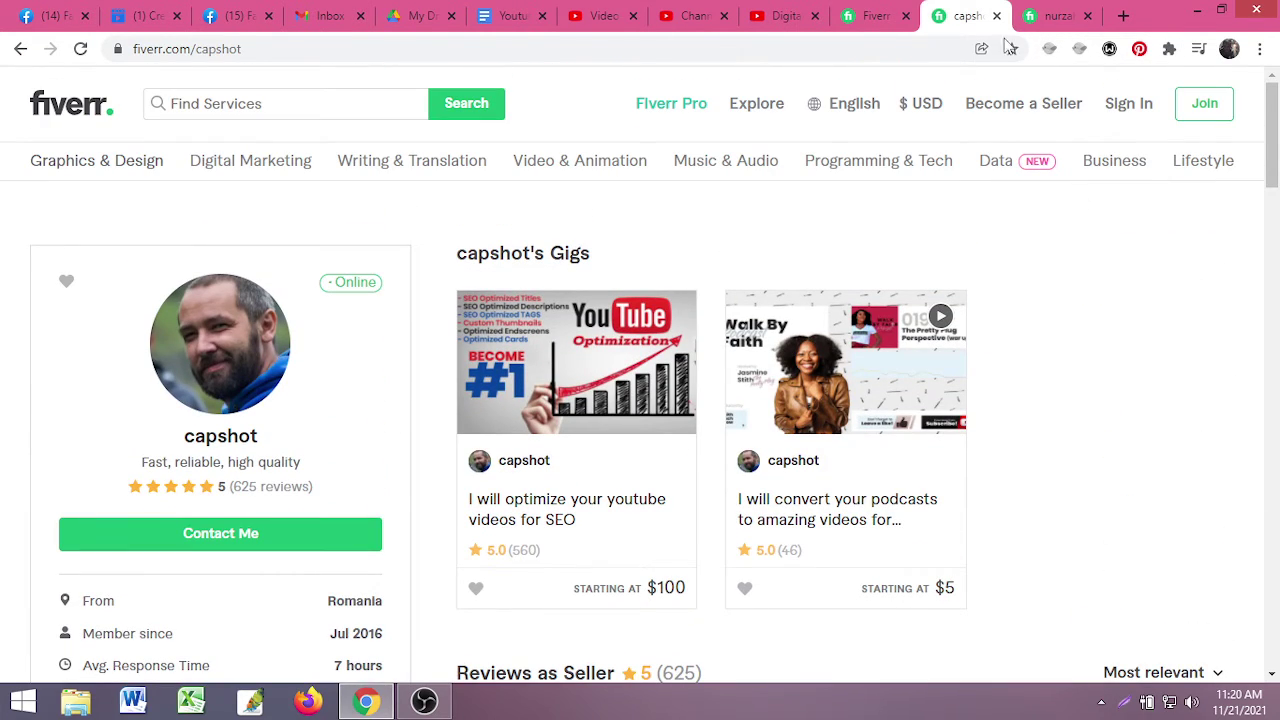
left_click(870, 16)
scroll(770, 458, "down", 3)
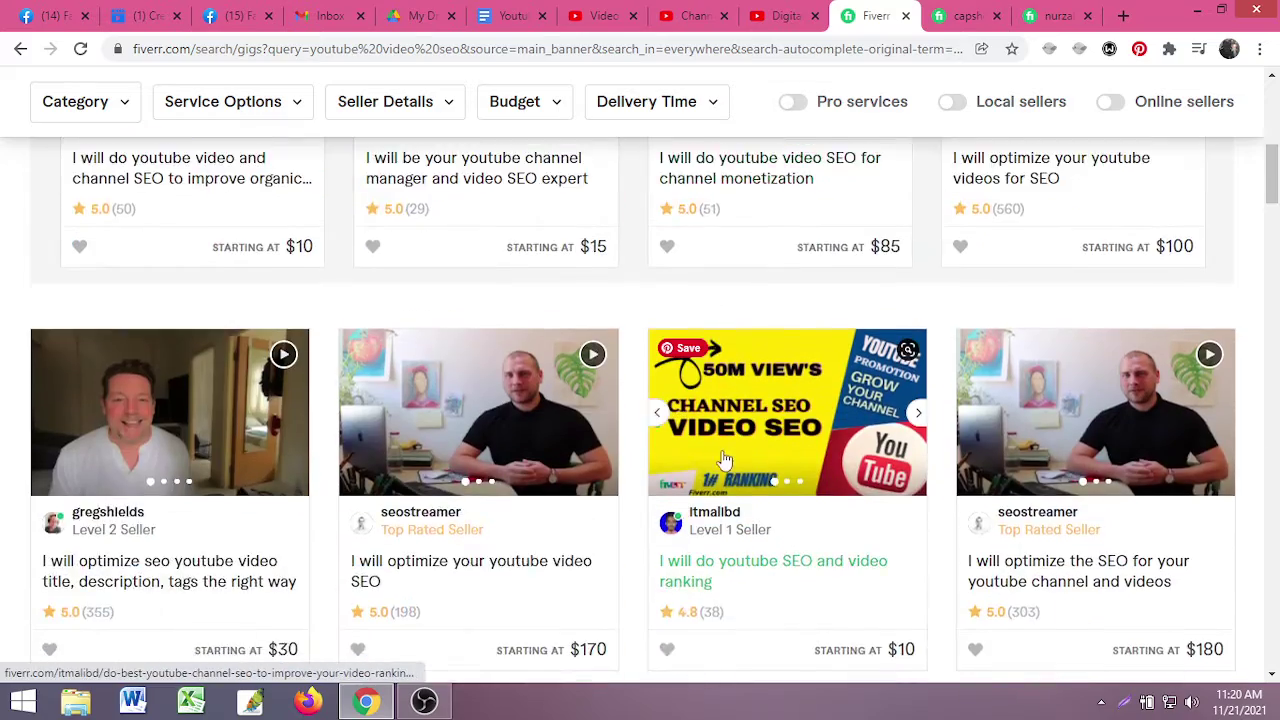
scroll(725, 459, "down", 4)
scroll(567, 445, "up", 1)
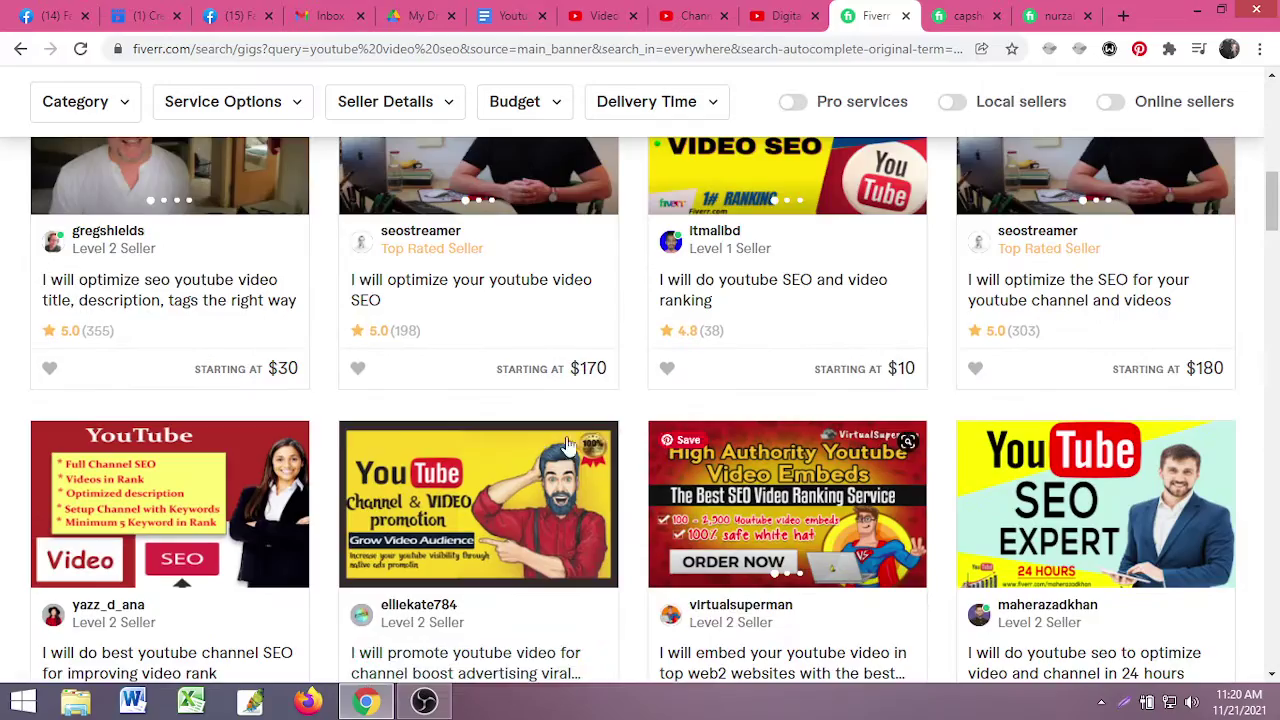
scroll(567, 443, "down", 4)
scroll(407, 450, "down", 1)
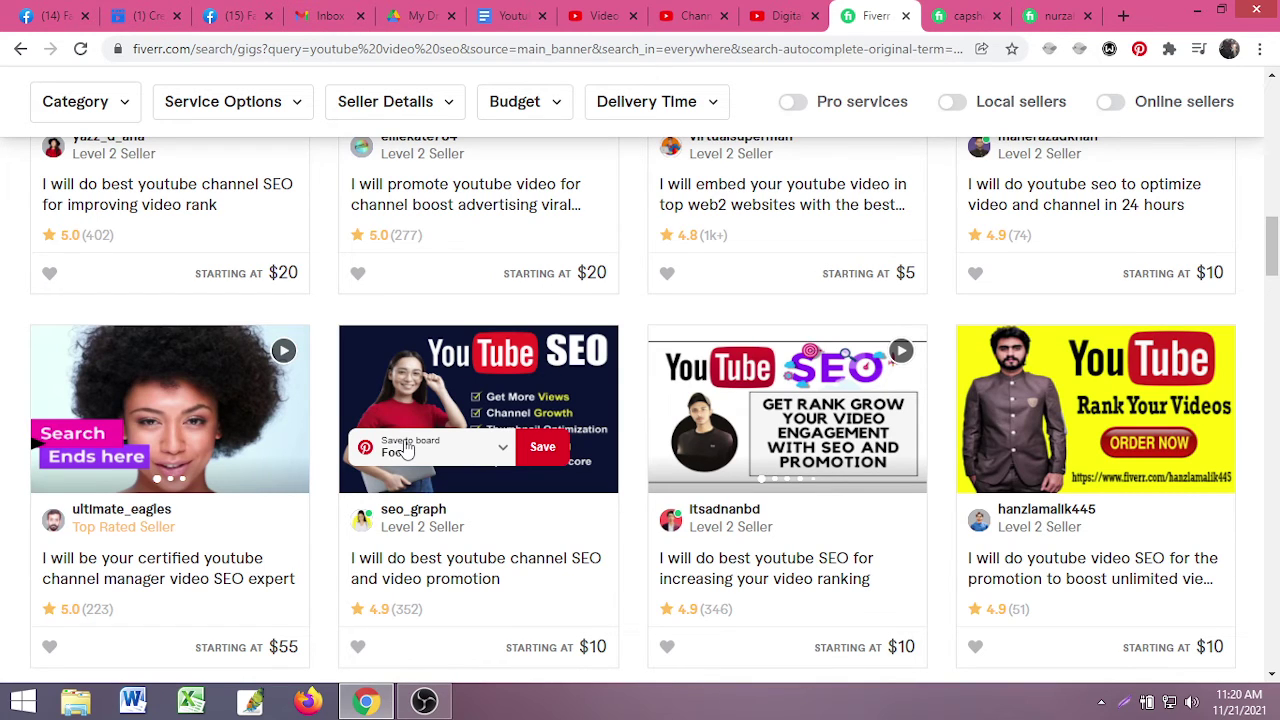
scroll(407, 450, "up", 1)
left_click(966, 15)
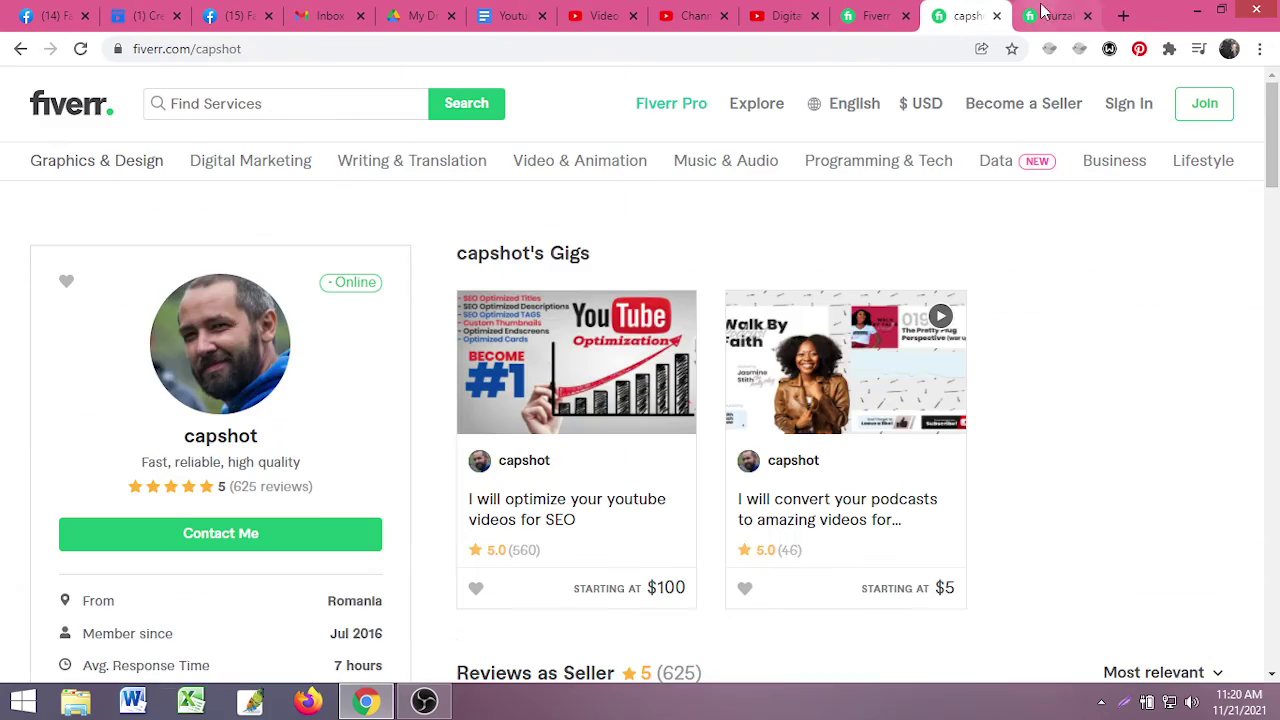
- Read through the reviews on the other Fiverr seller's profile tab
left_click(1058, 15)
scroll(580, 494, "down", 8)
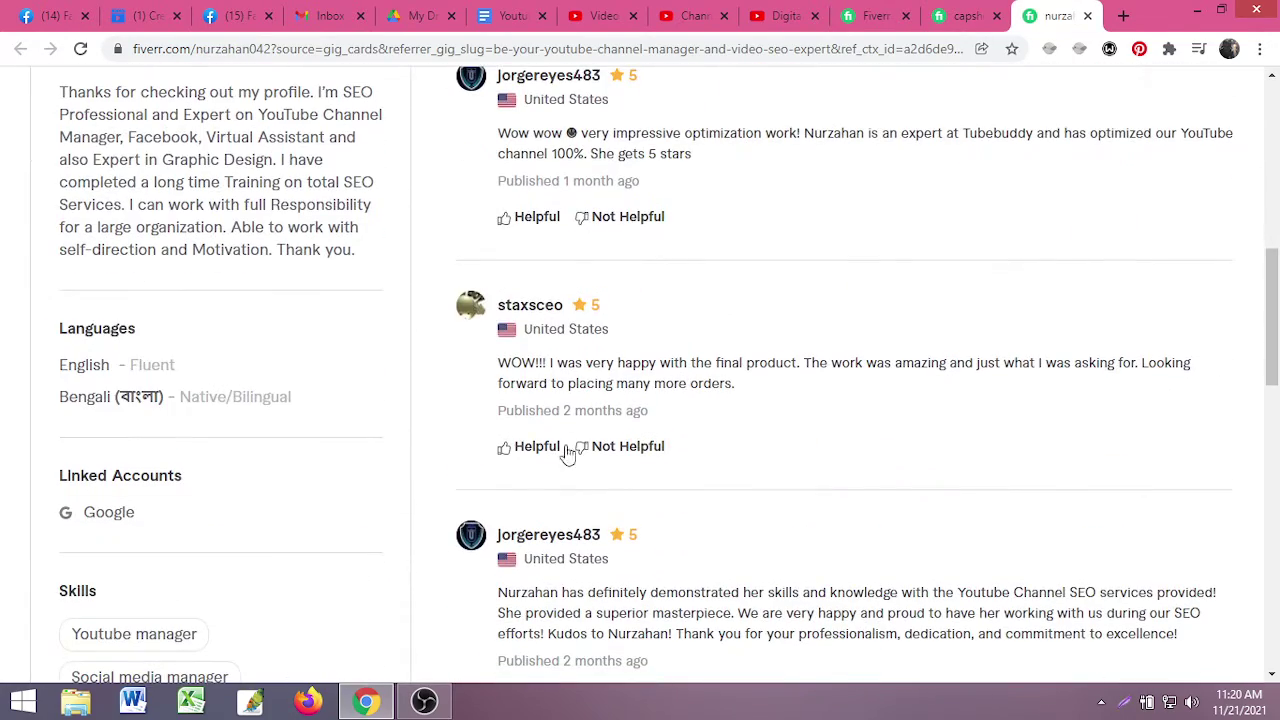
scroll(531, 489, "down", 9)
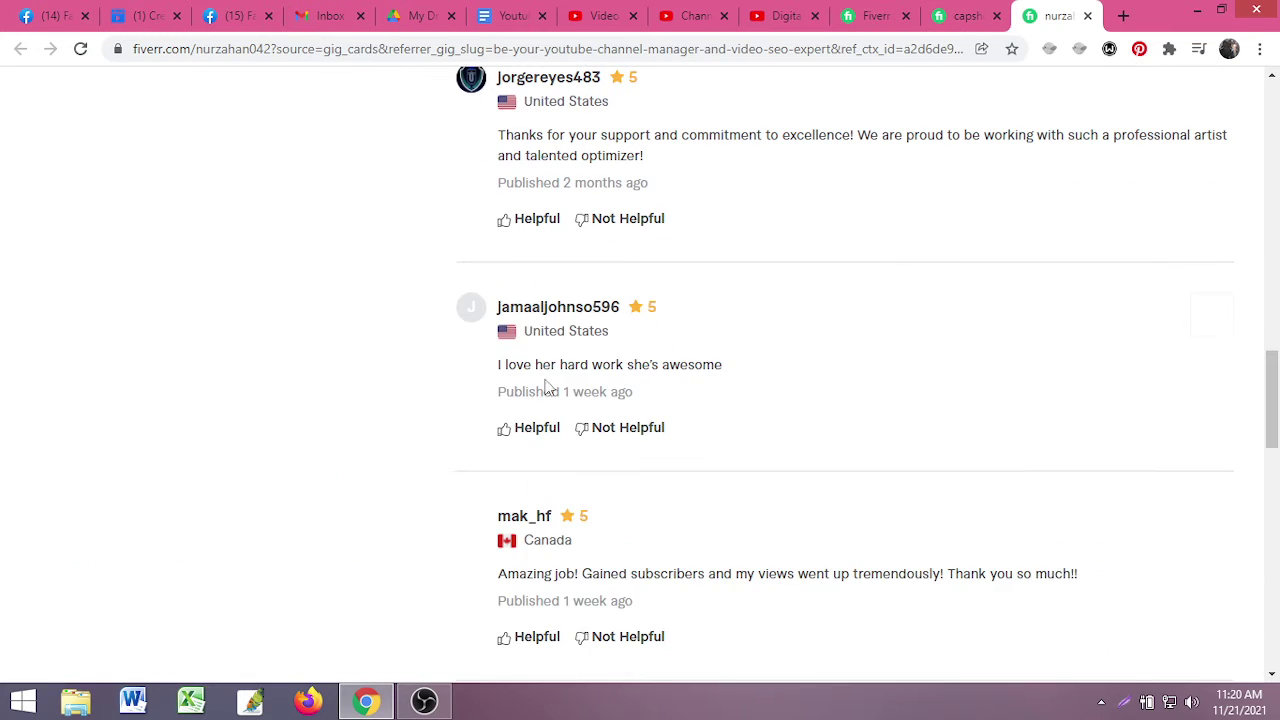
scroll(500, 400, "down", 4)
scroll(520, 315, "up", 2)
scroll(505, 420, "down", 2)
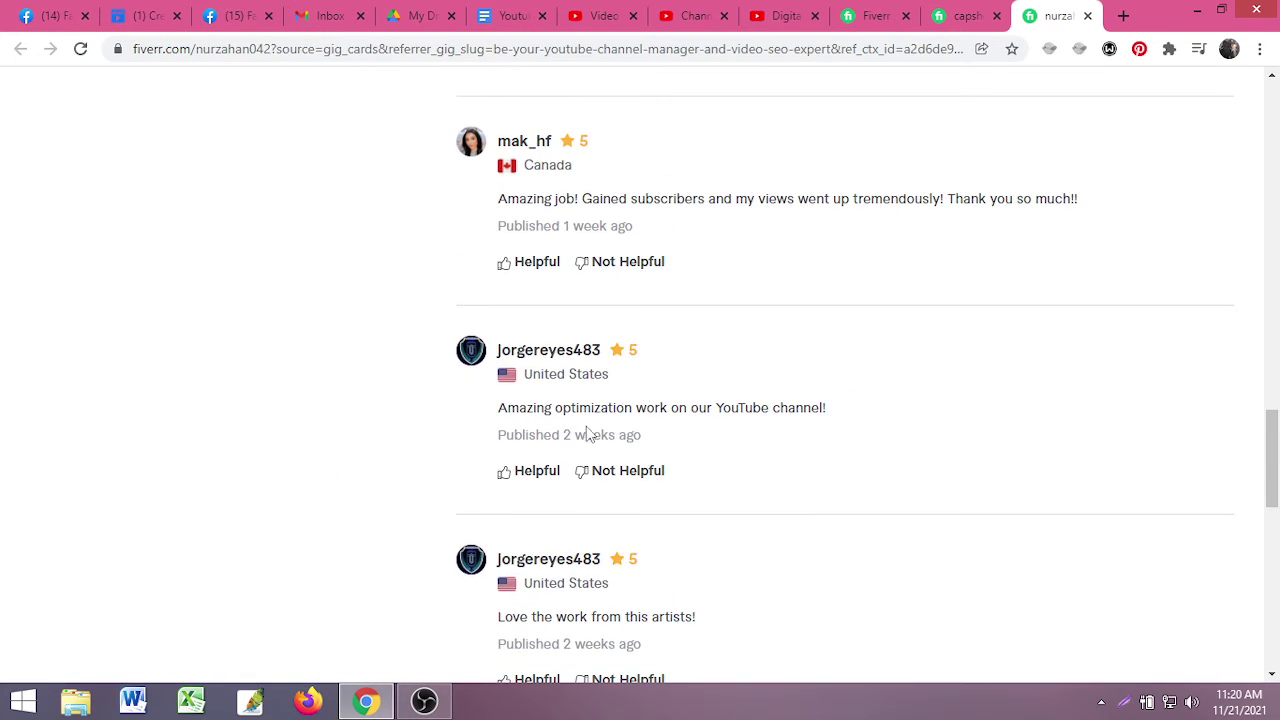
scroll(580, 471, "down", 7)
scroll(549, 479, "up", 4)
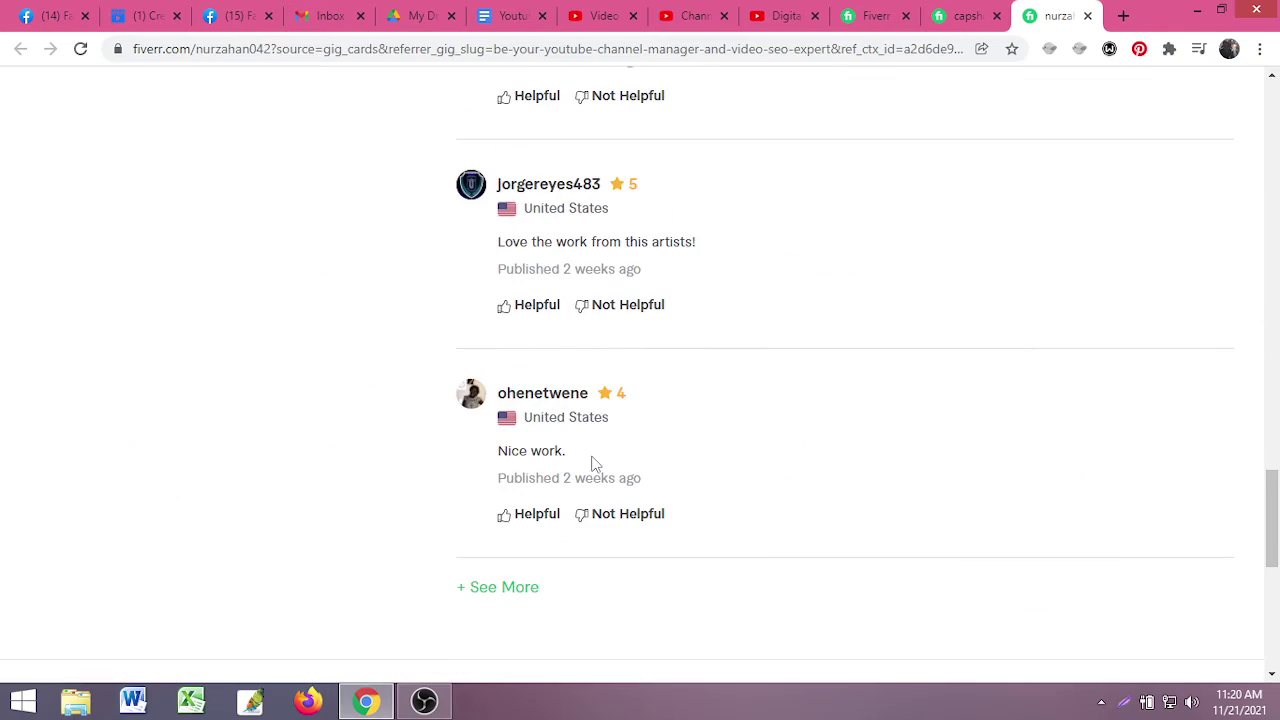
scroll(590, 465, "up", 15)
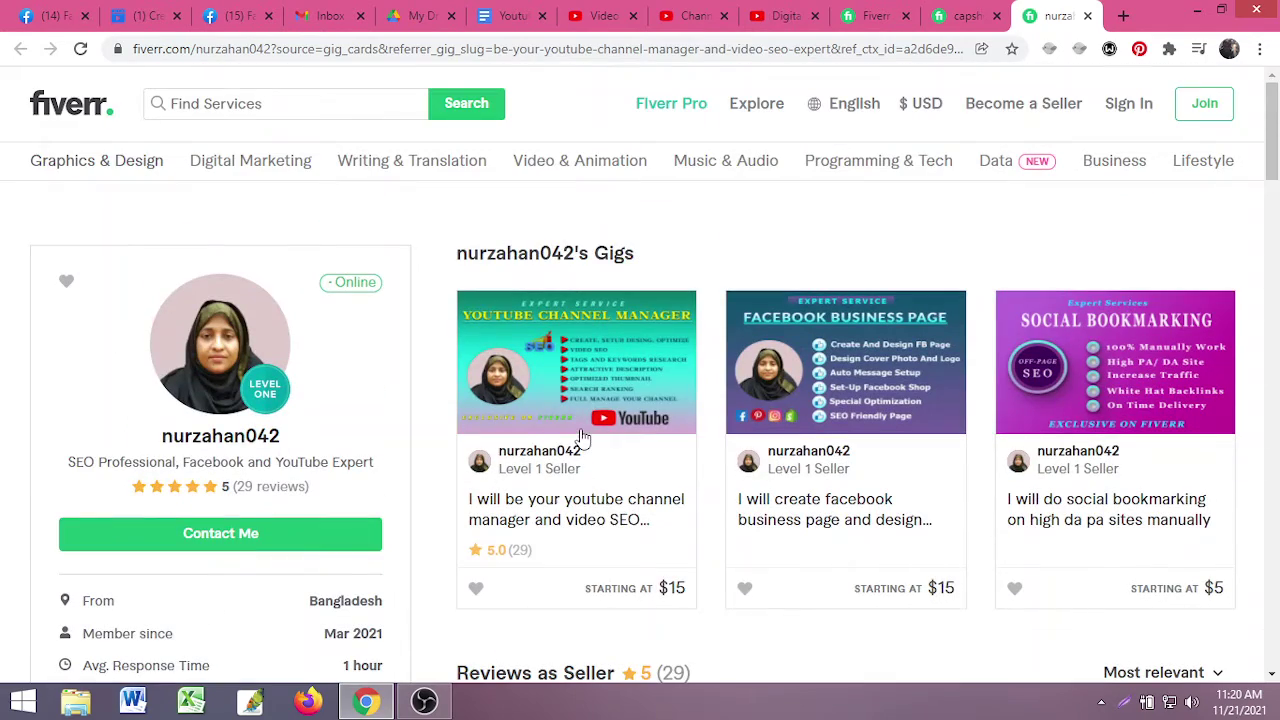
- Compare the Romanian seller's profile briefly, then close the Bangladeshi seller's profile tab
left_click(965, 16)
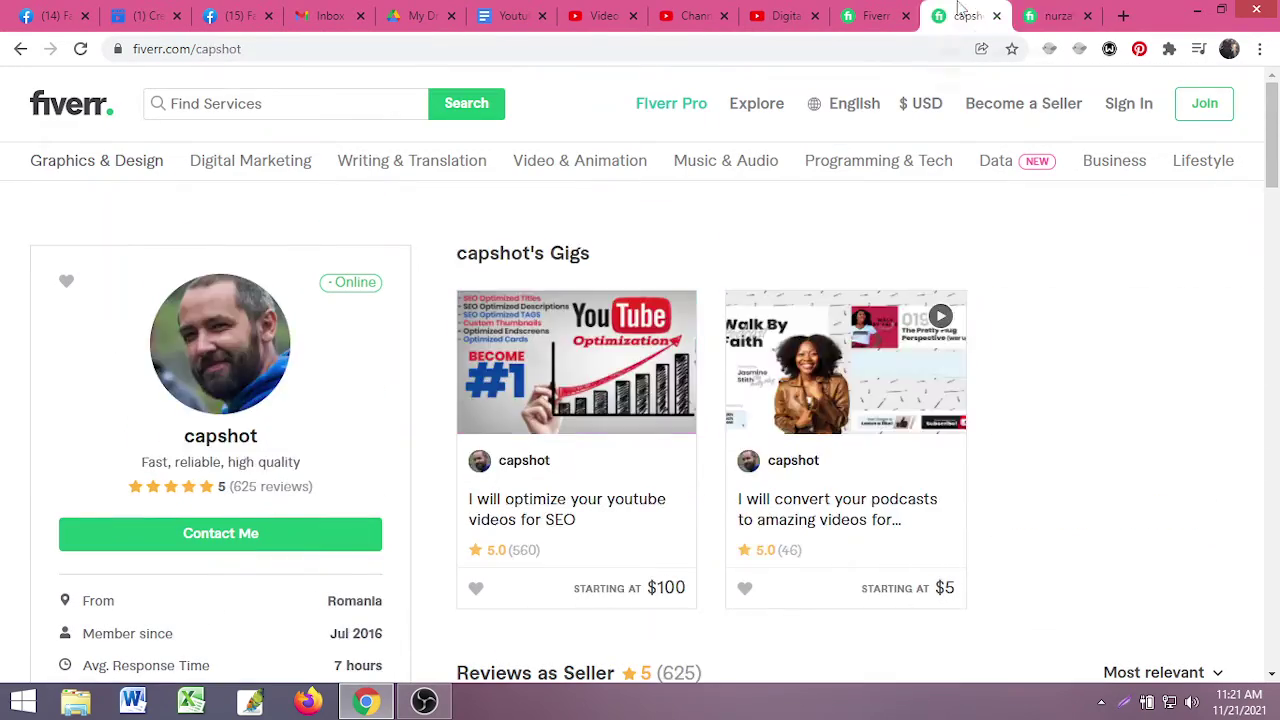
left_click(1048, 16)
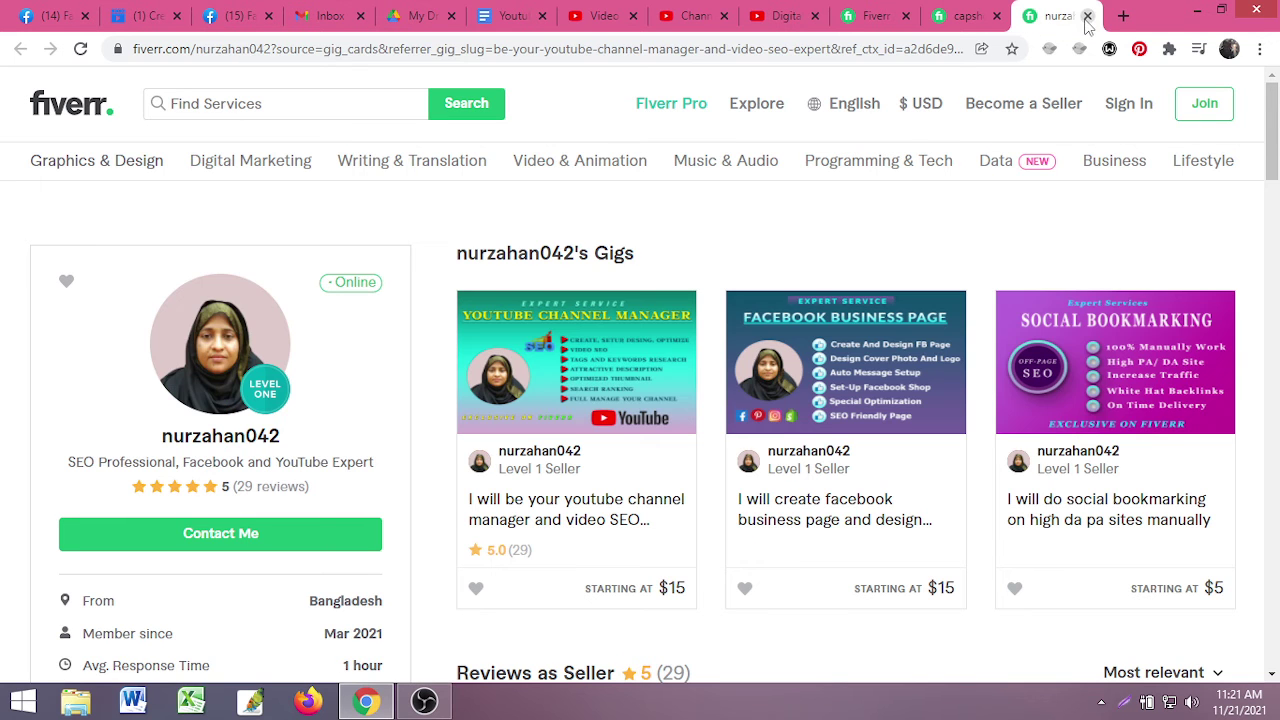
left_click(1087, 16)
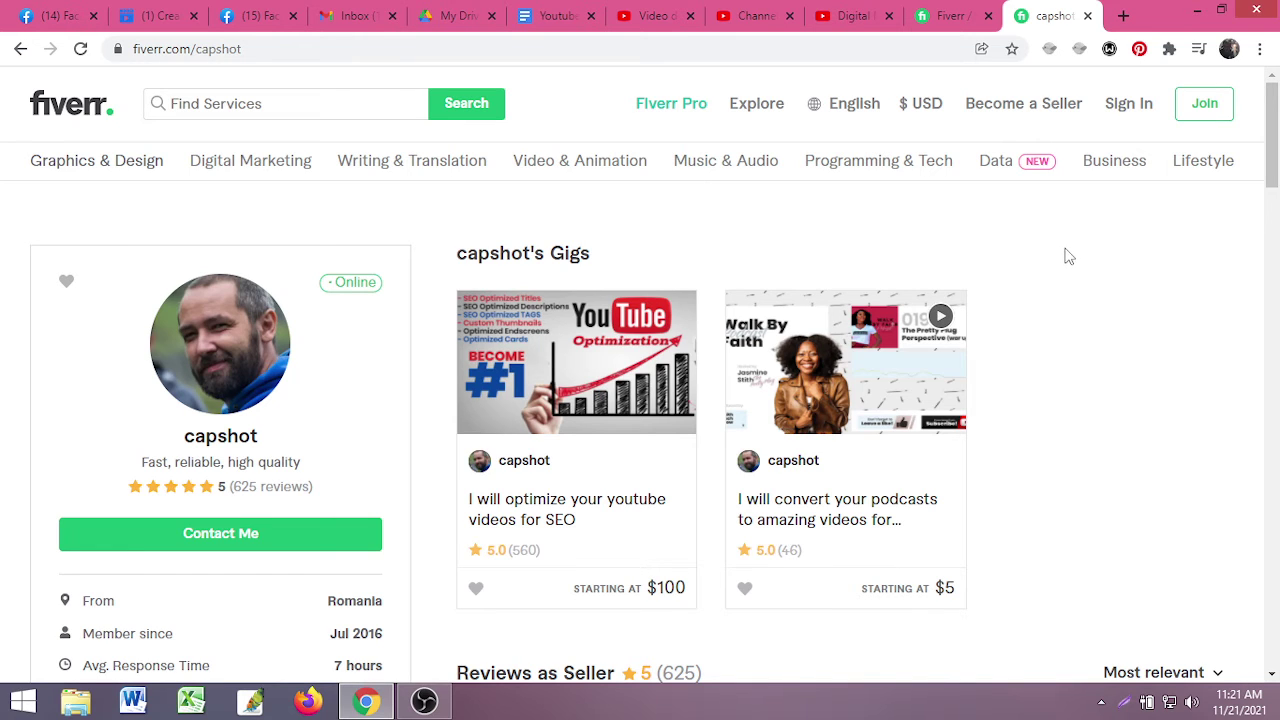
- Close the remaining Fiverr gig search and seller profile tabs
left_click(950, 16)
left_click(1058, 16)
left_click(1088, 16)
left_click(1095, 16)
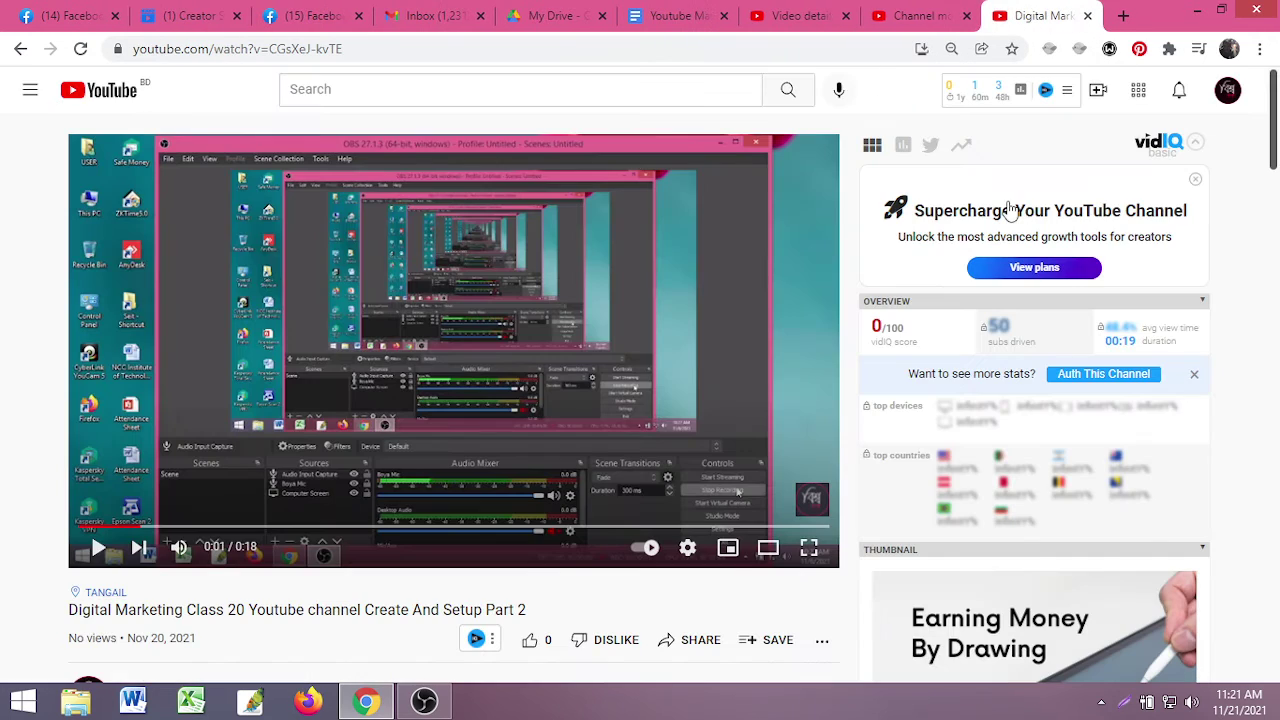
- Review the channel's monetization status and the class video's details page in YouTube Studio
left_click(912, 16)
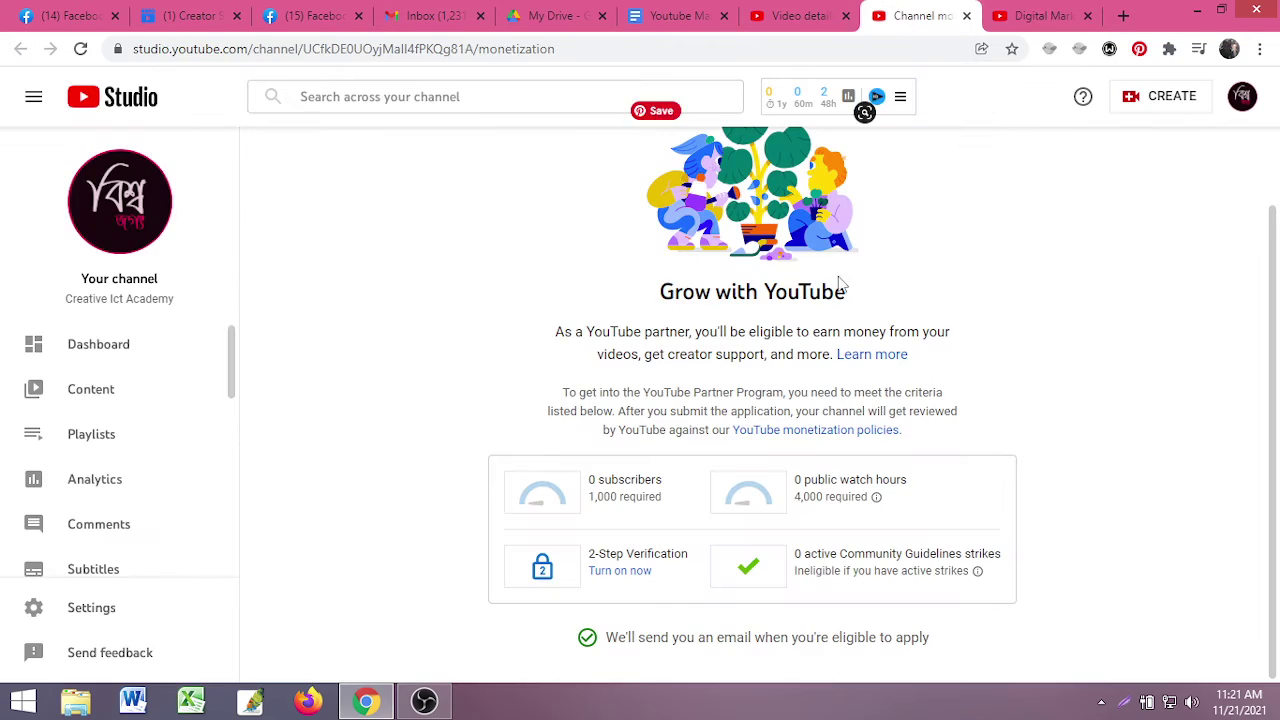
left_click(812, 15)
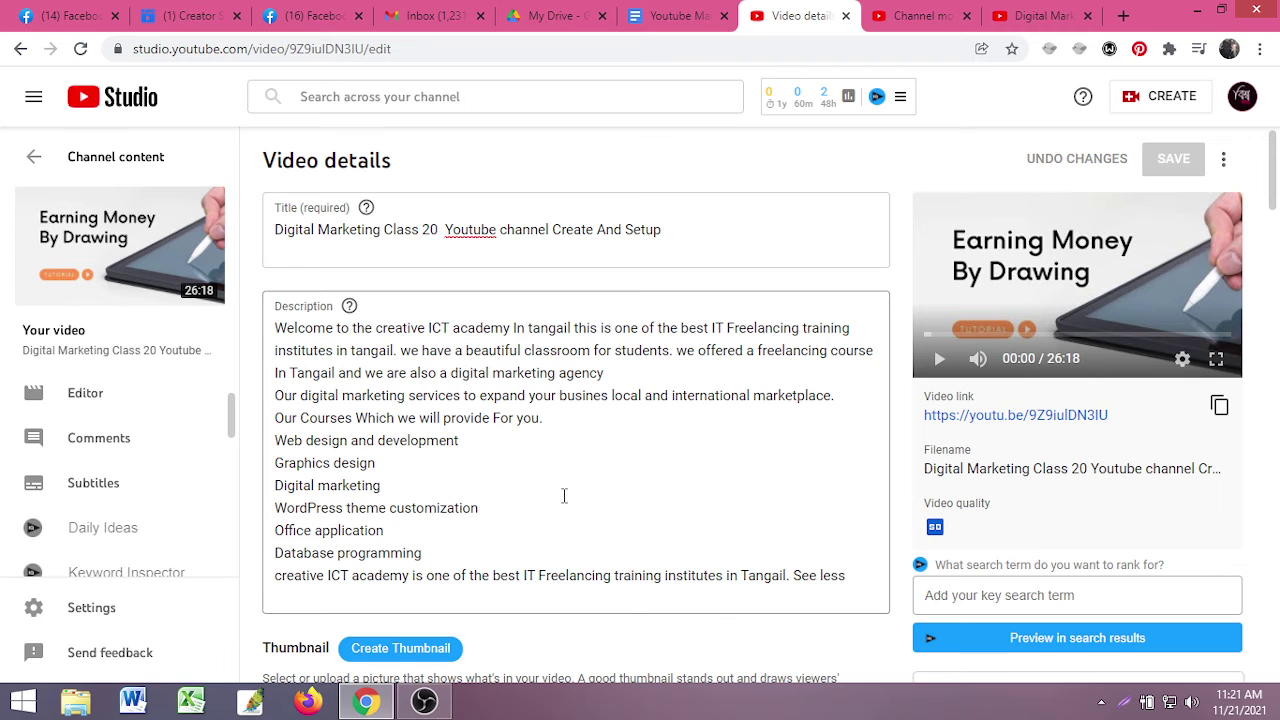
scroll(601, 475, "down", 6)
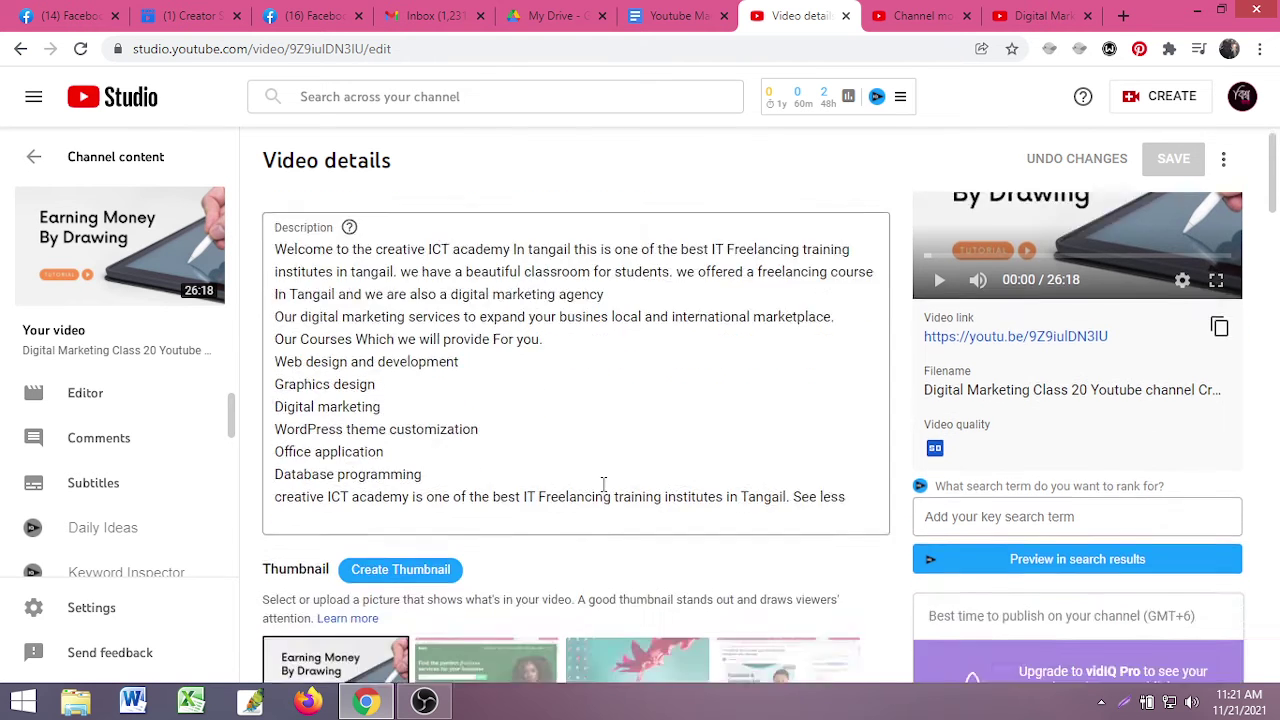
scroll(601, 475, "up", 3)
scroll(605, 470, "up", 3)
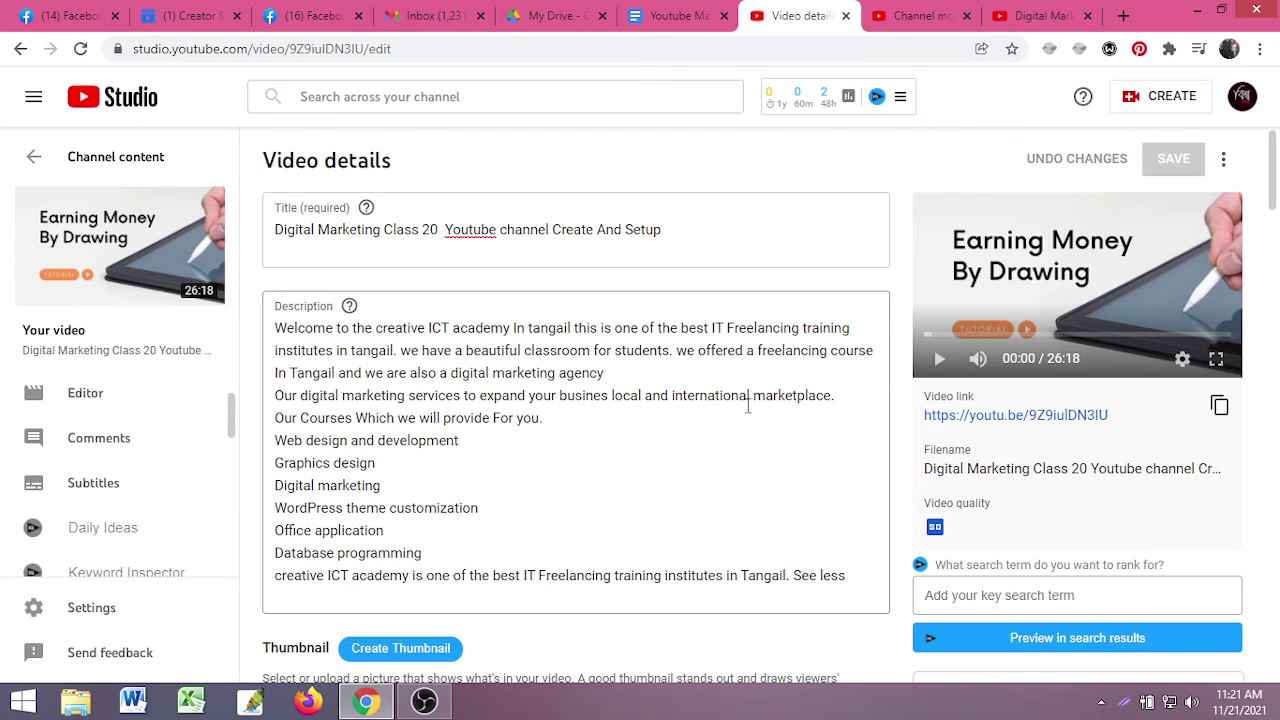
- From the Class 20 watch page, add a blank tab and type 'fardin entr' into YouTube search
left_click(1045, 15)
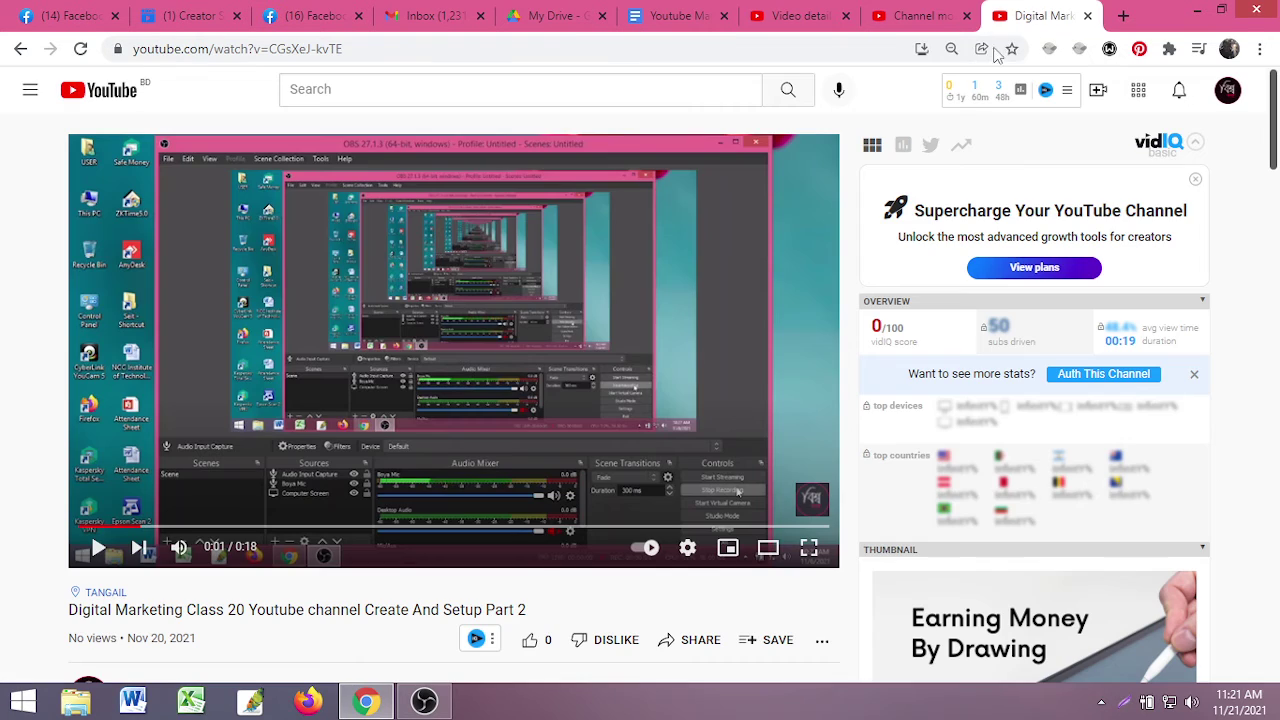
left_click(1123, 15)
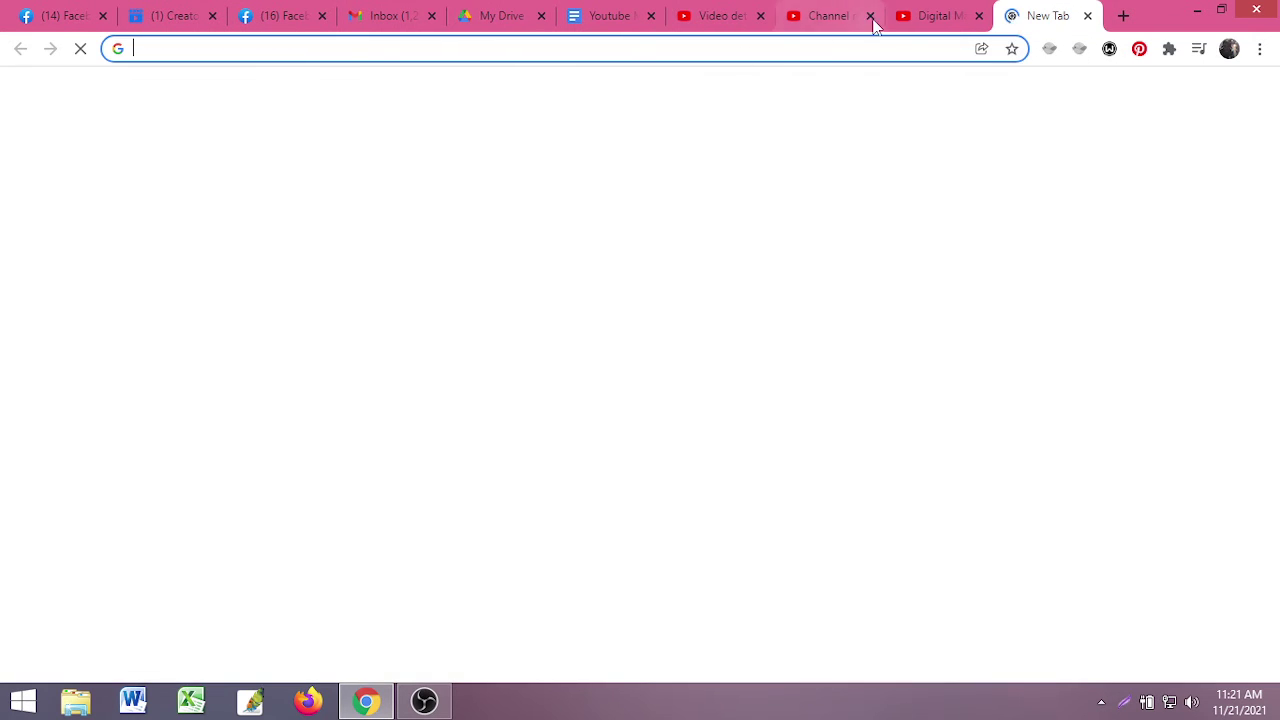
left_click(950, 16)
left_click(516, 88)
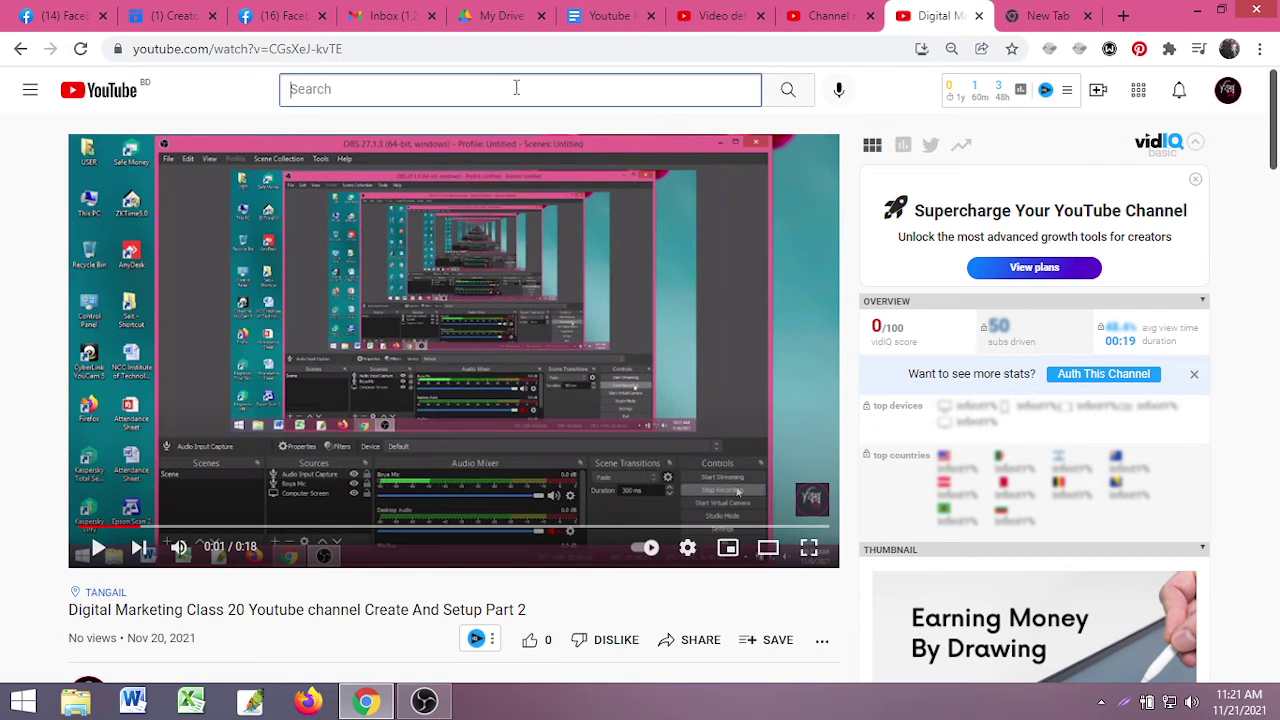
type("far")
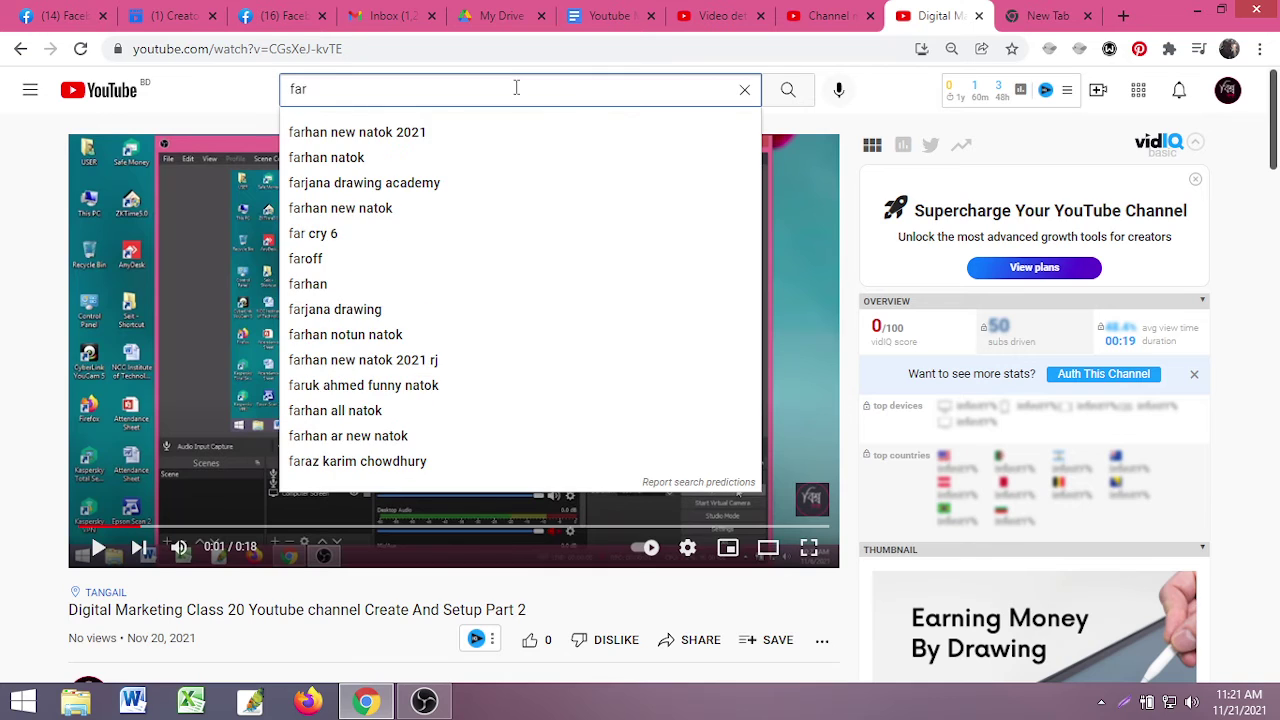
type("din")
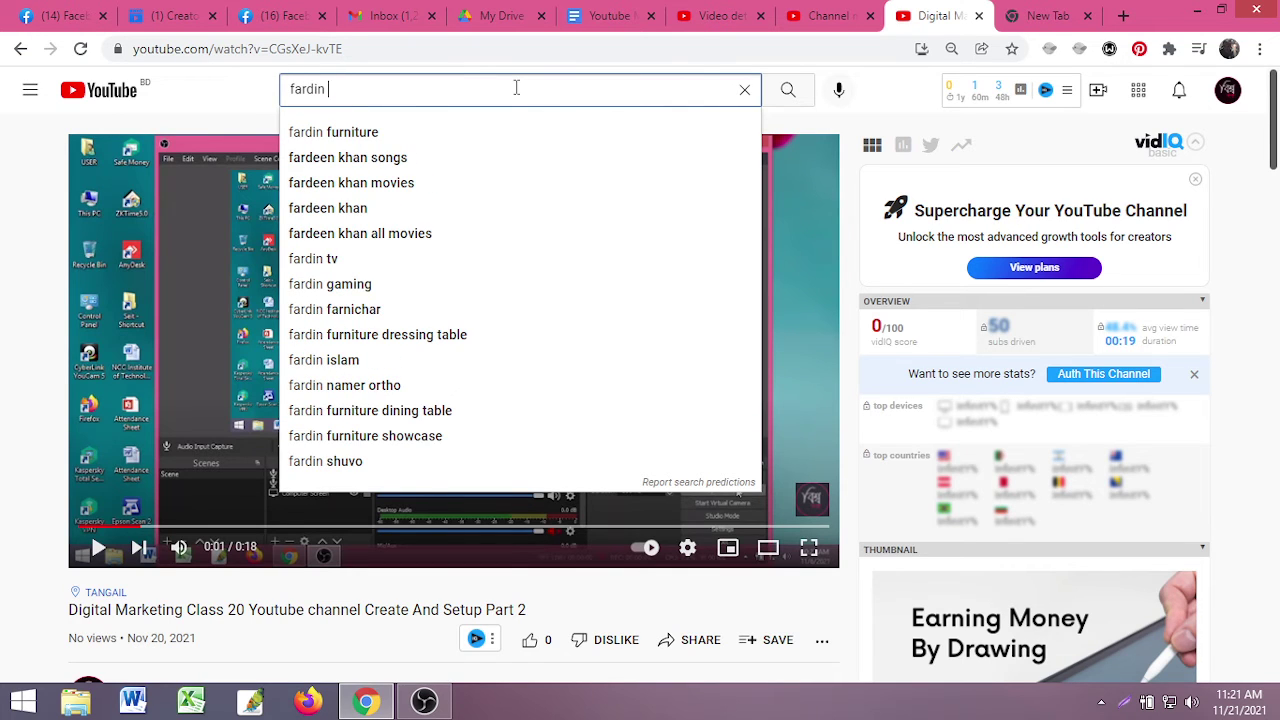
type(" entr")
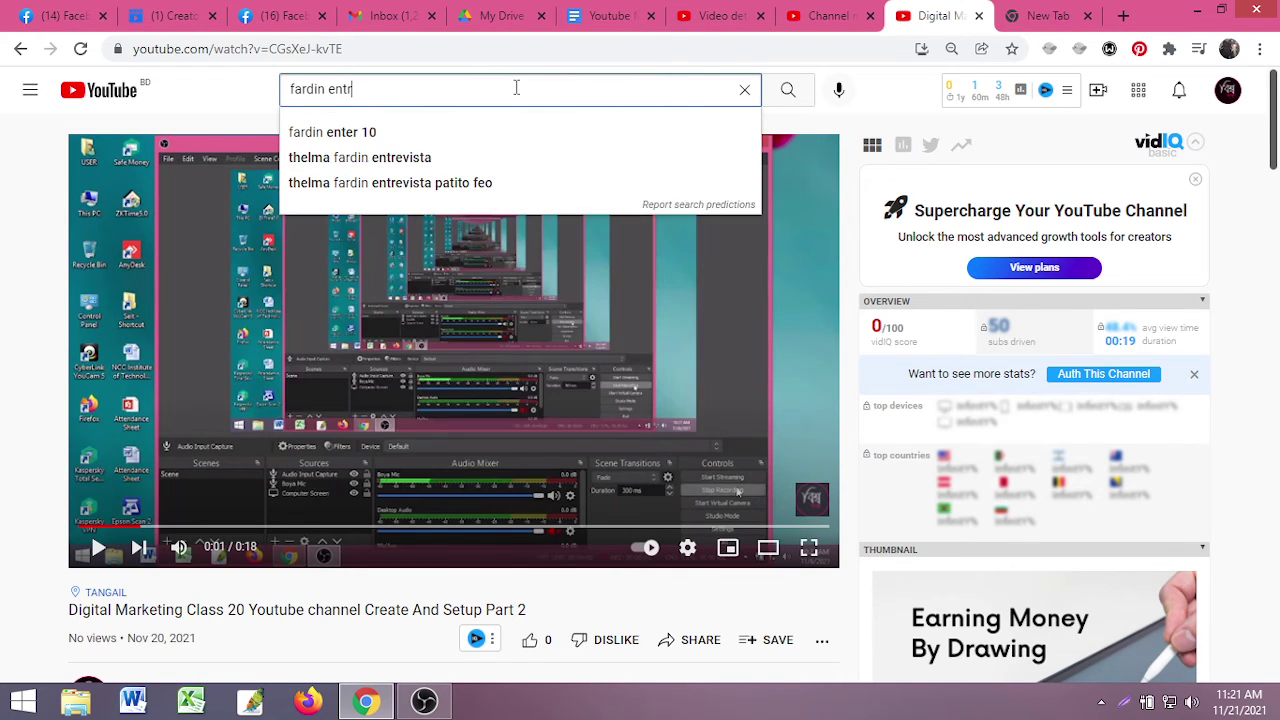
- Choose the 'fardin enter 10' autocomplete suggestion to run the search
left_click(358, 134)
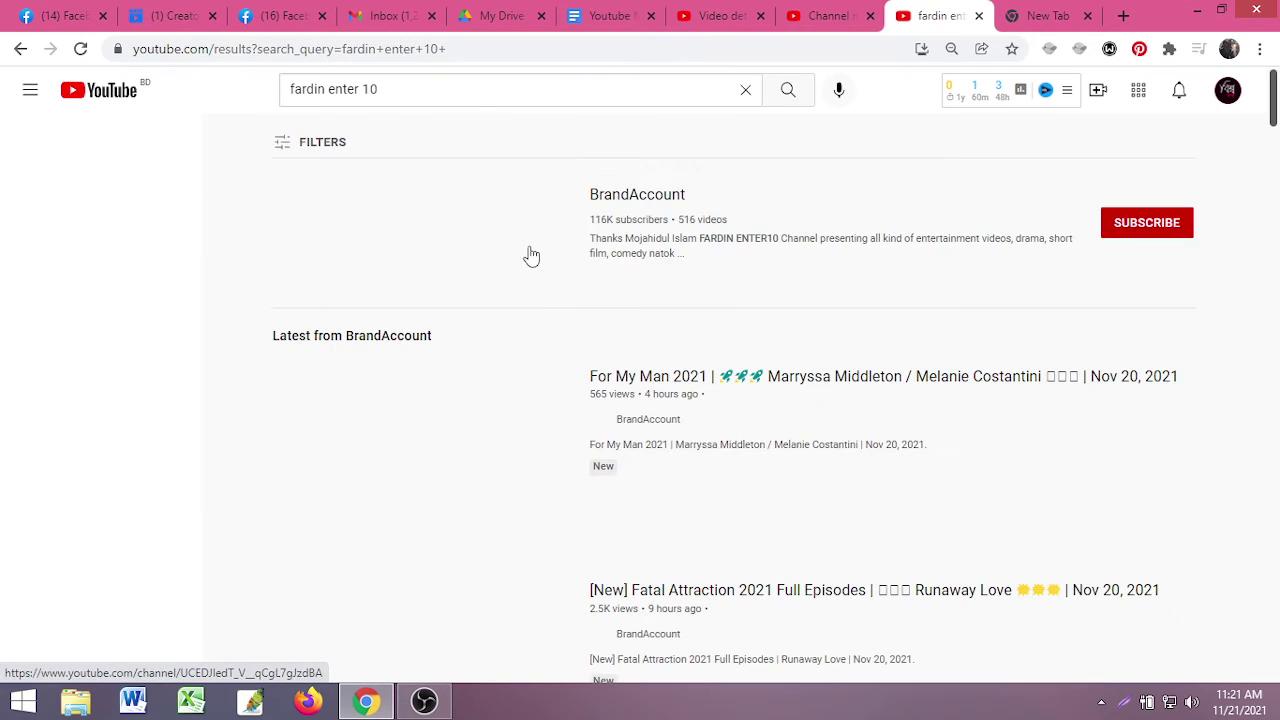
- Open FARDIN FILMS STUDIO from the 'fardin enter 10' results in a new tab and view it
scroll(546, 333, "down", 10)
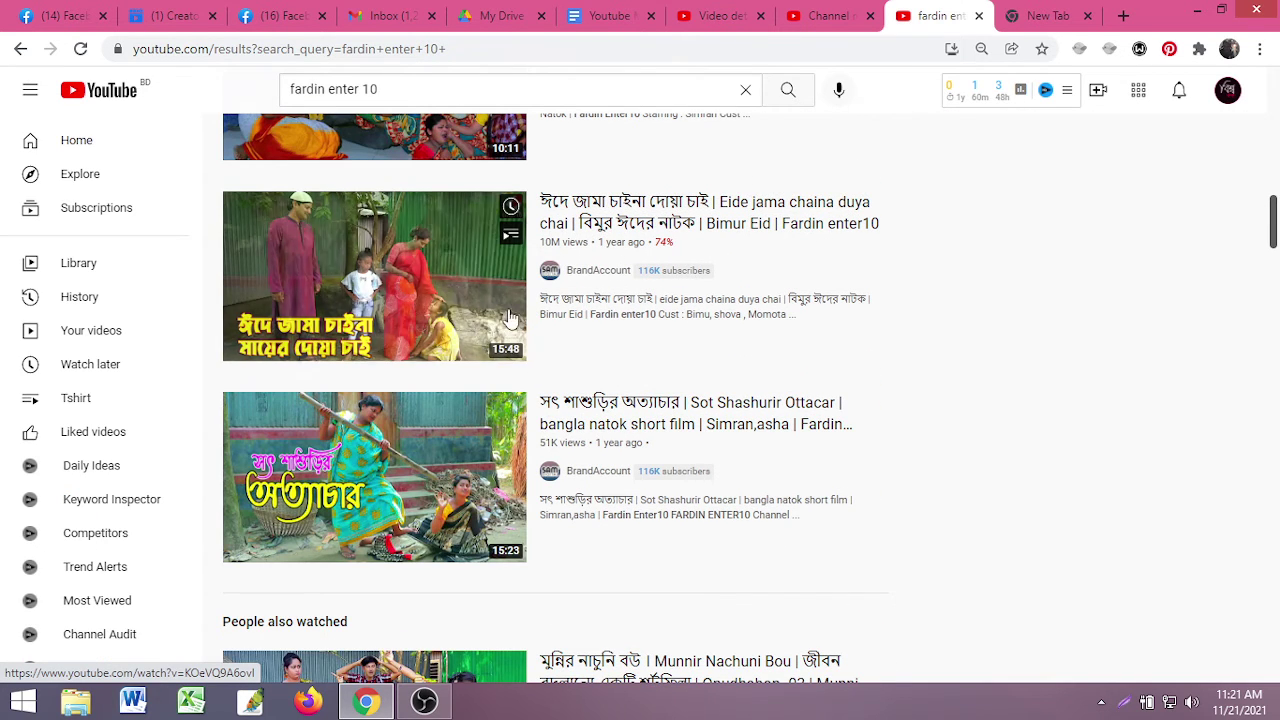
scroll(587, 446, "down", 3)
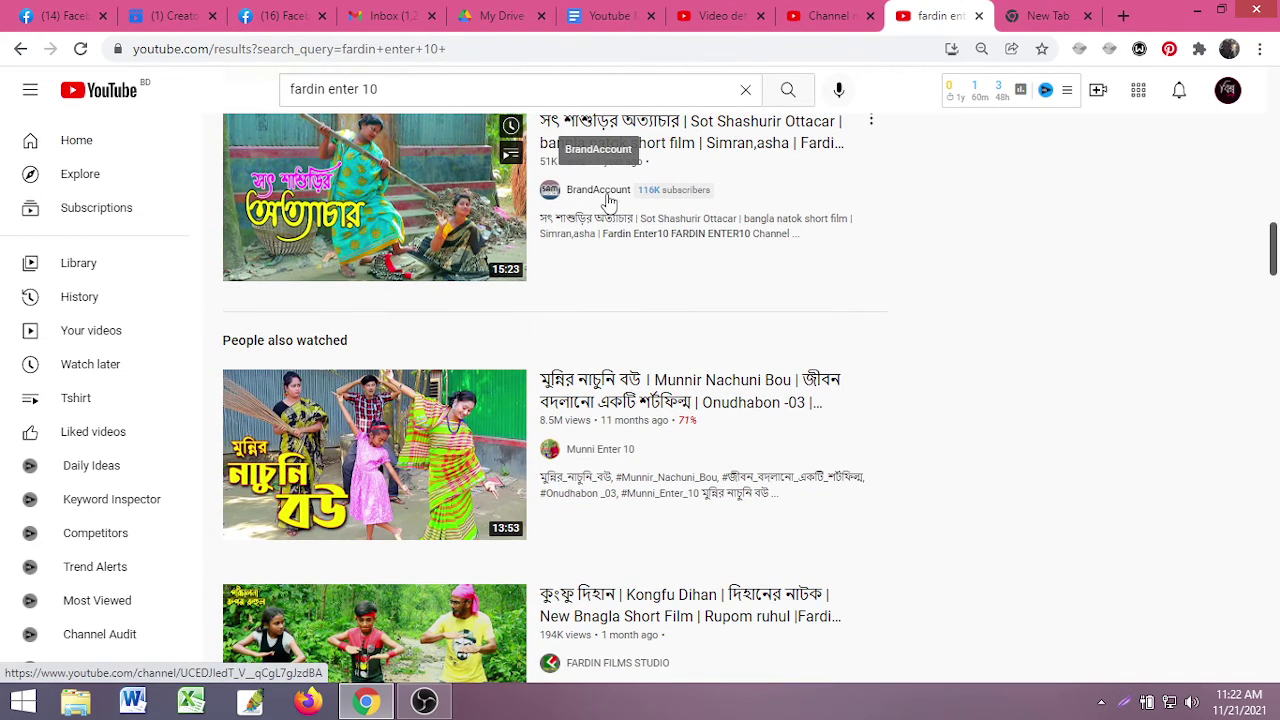
scroll(608, 448, "down", 3)
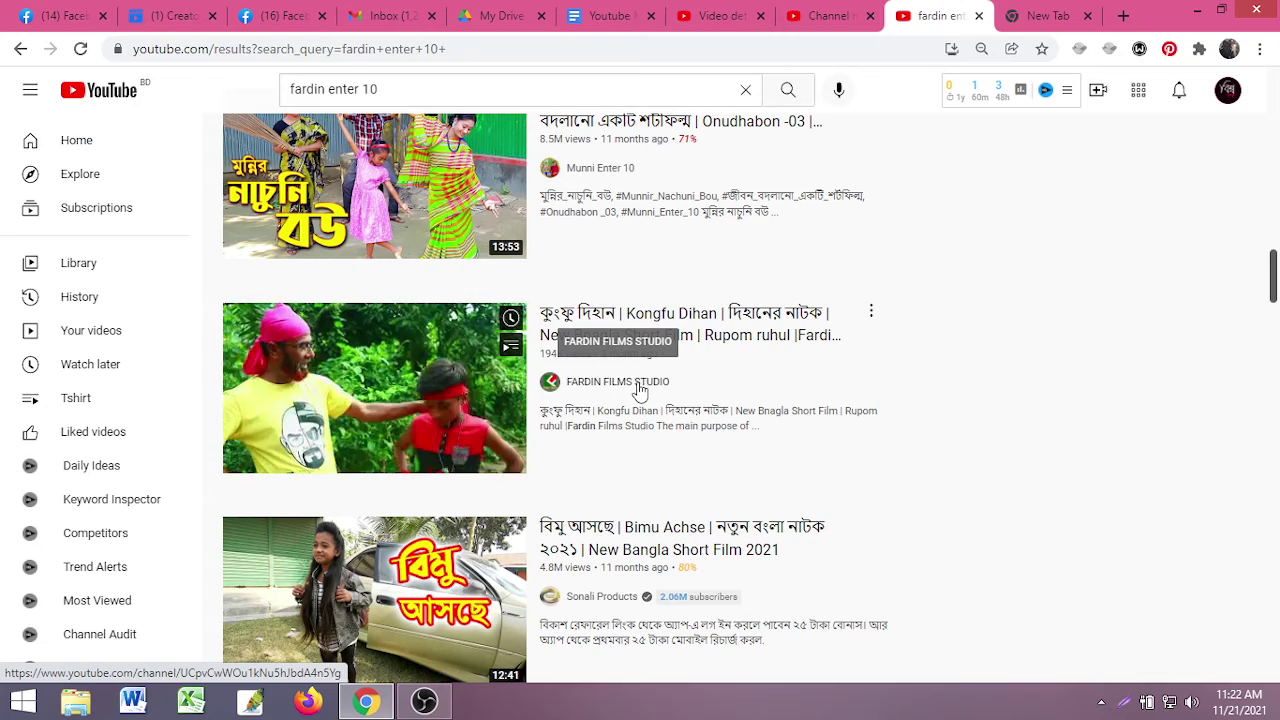
middle_click(640, 390)
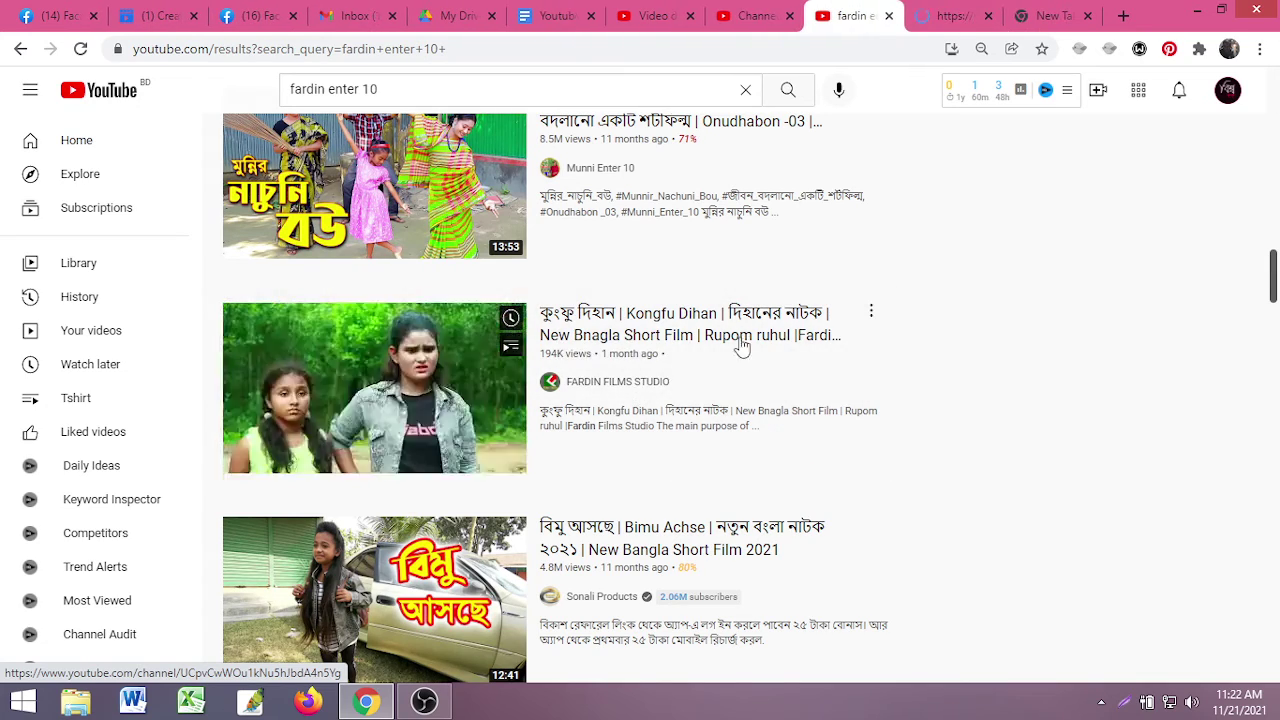
scroll(578, 445, "down", 3)
scroll(578, 445, "down", 6)
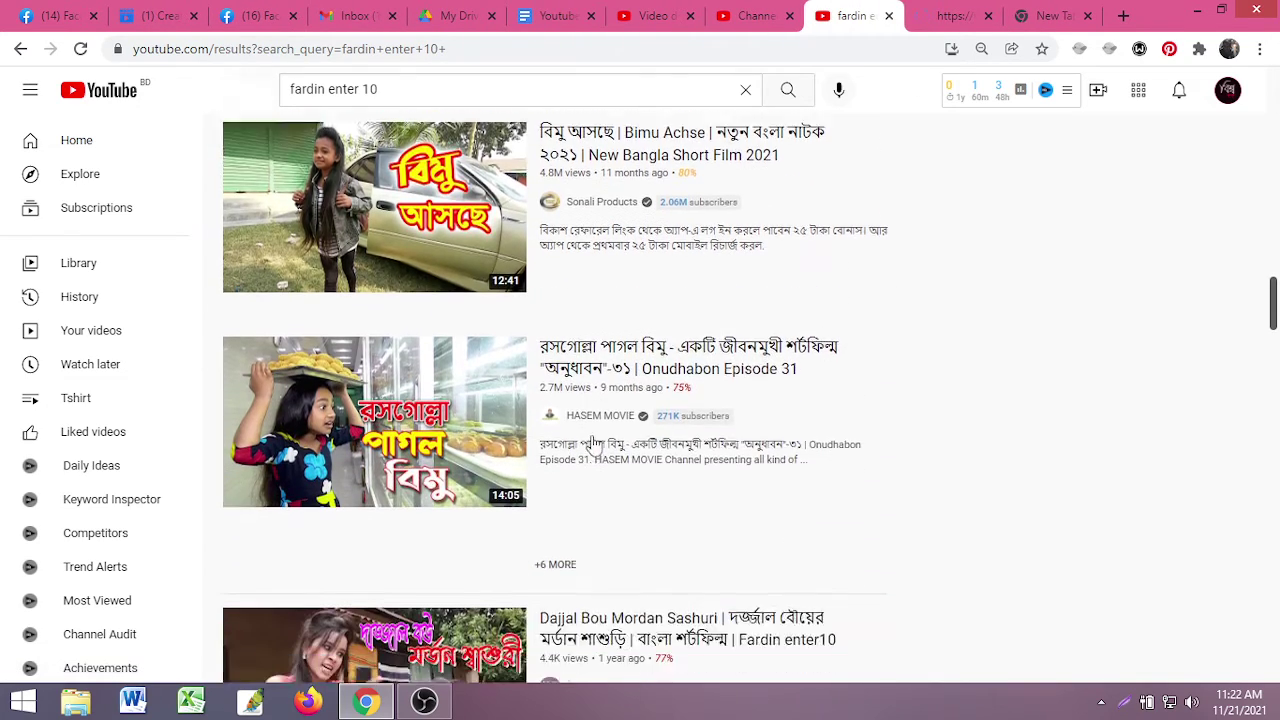
scroll(578, 465, "down", 10)
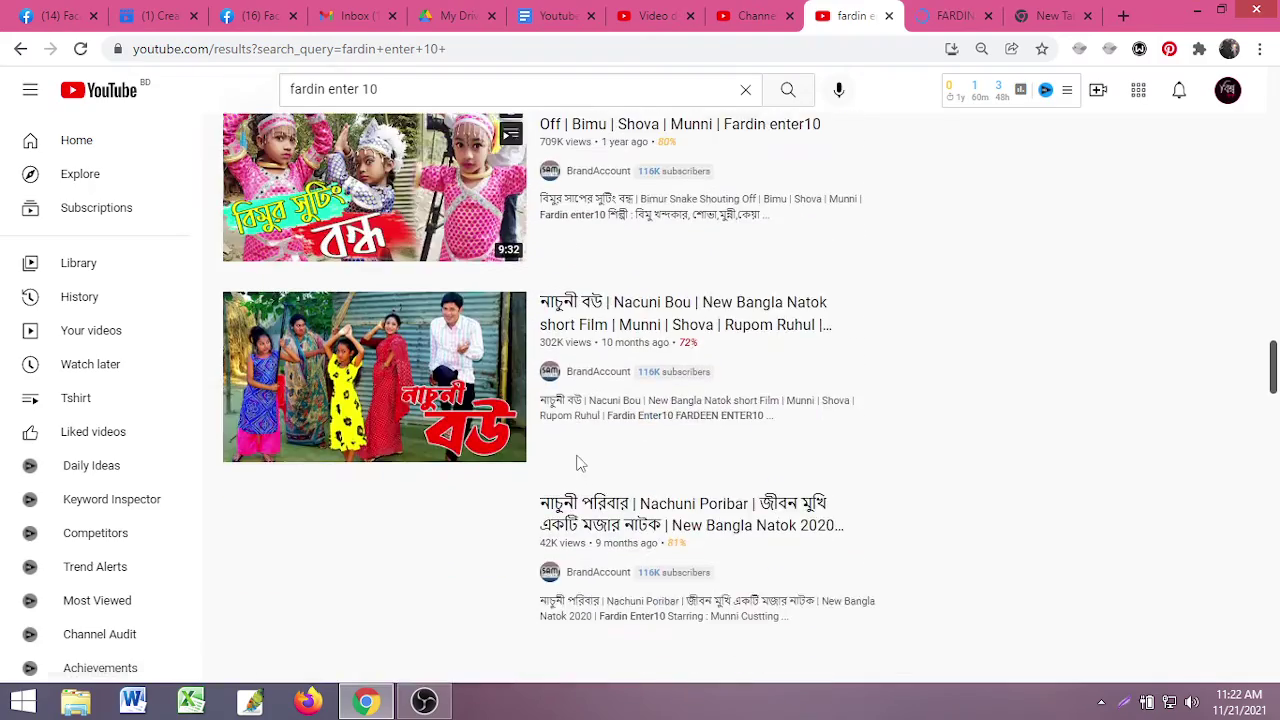
scroll(612, 430, "down", 13)
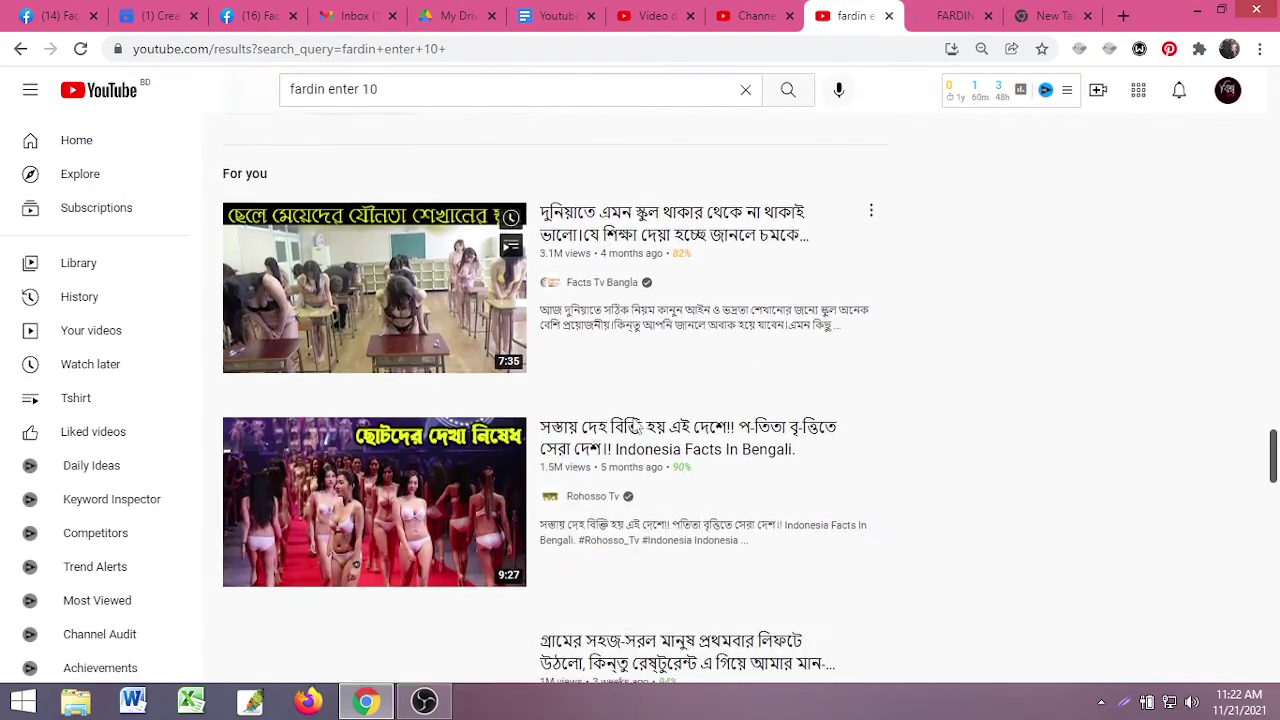
scroll(517, 400, "down", 7)
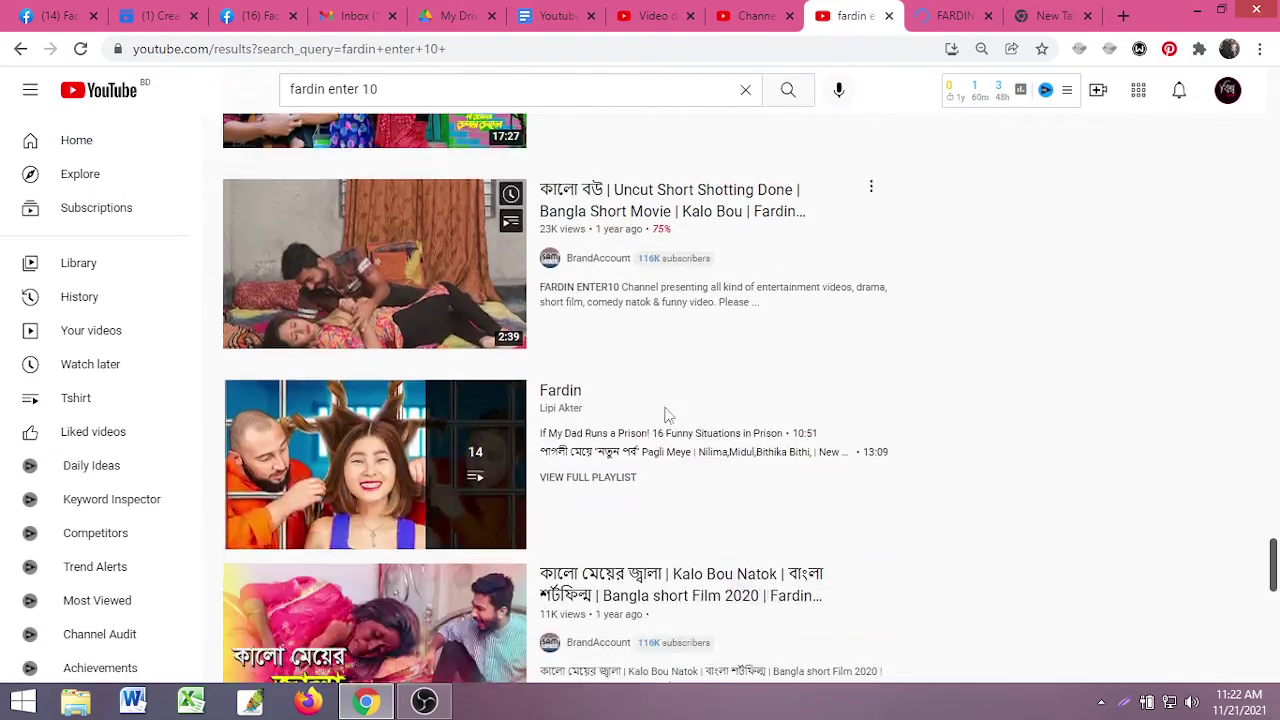
scroll(665, 410, "down", 2)
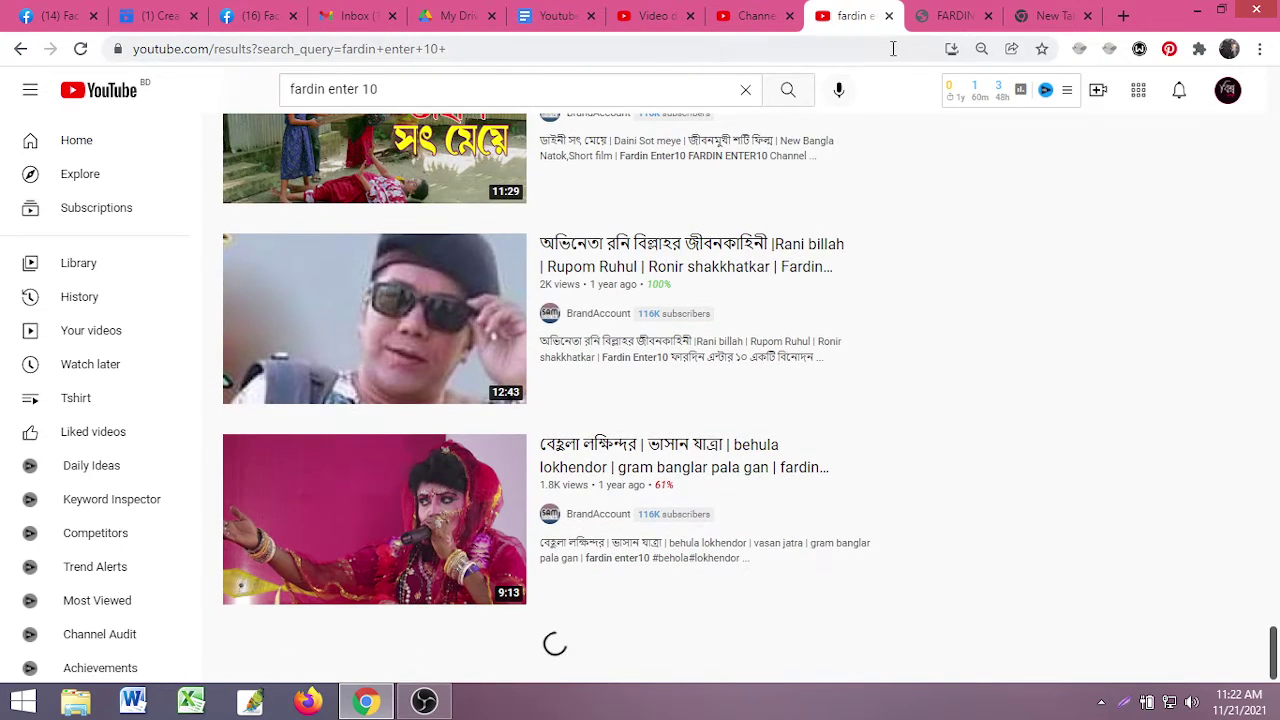
left_click(952, 15)
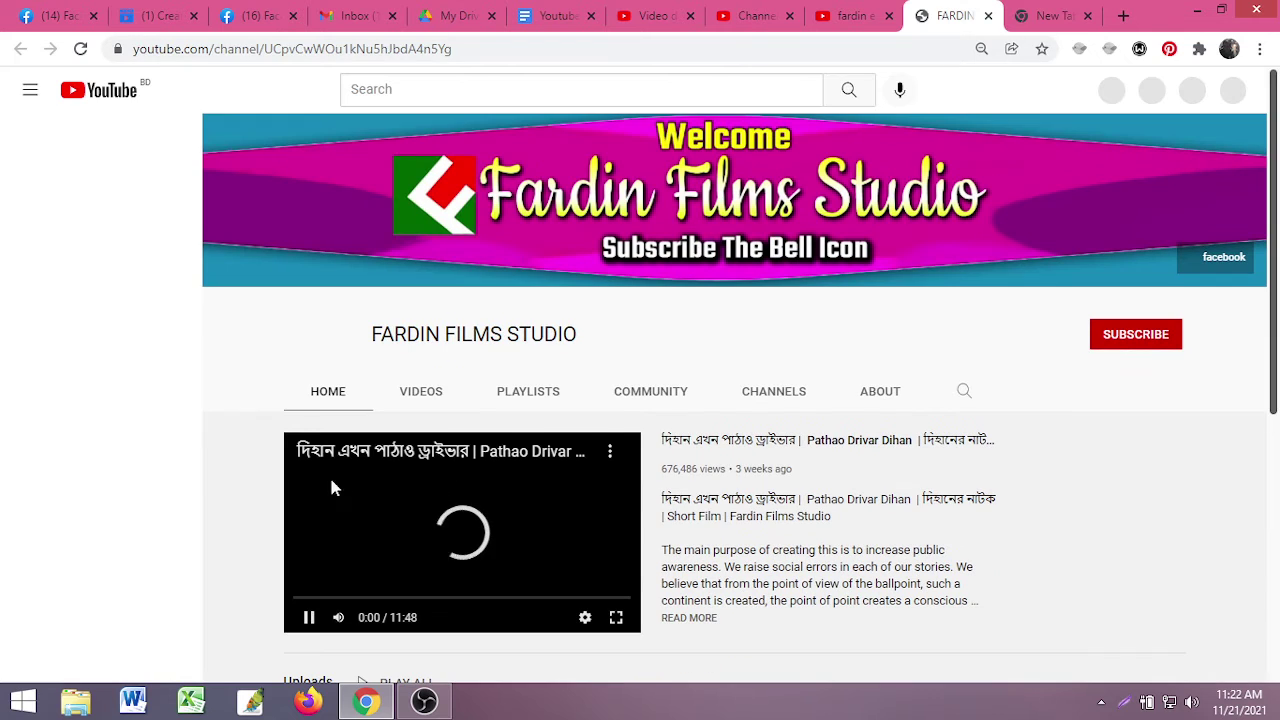
left_click(309, 617)
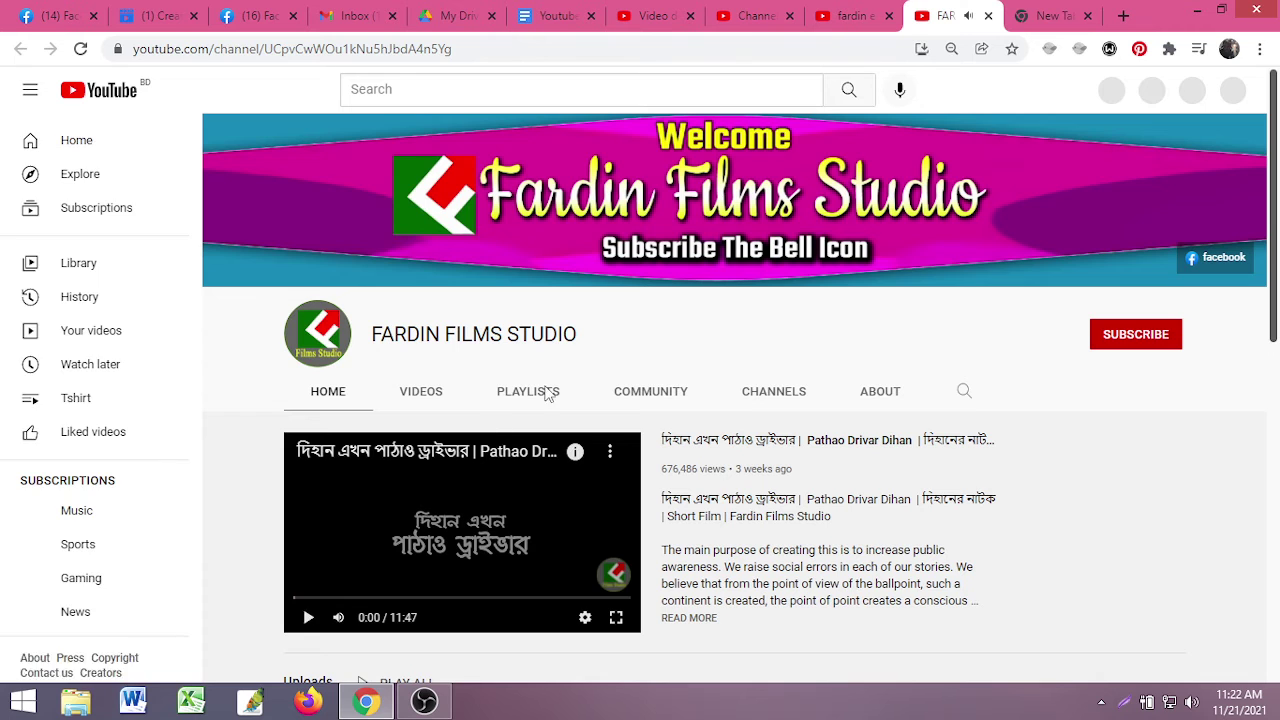
left_click(908, 396)
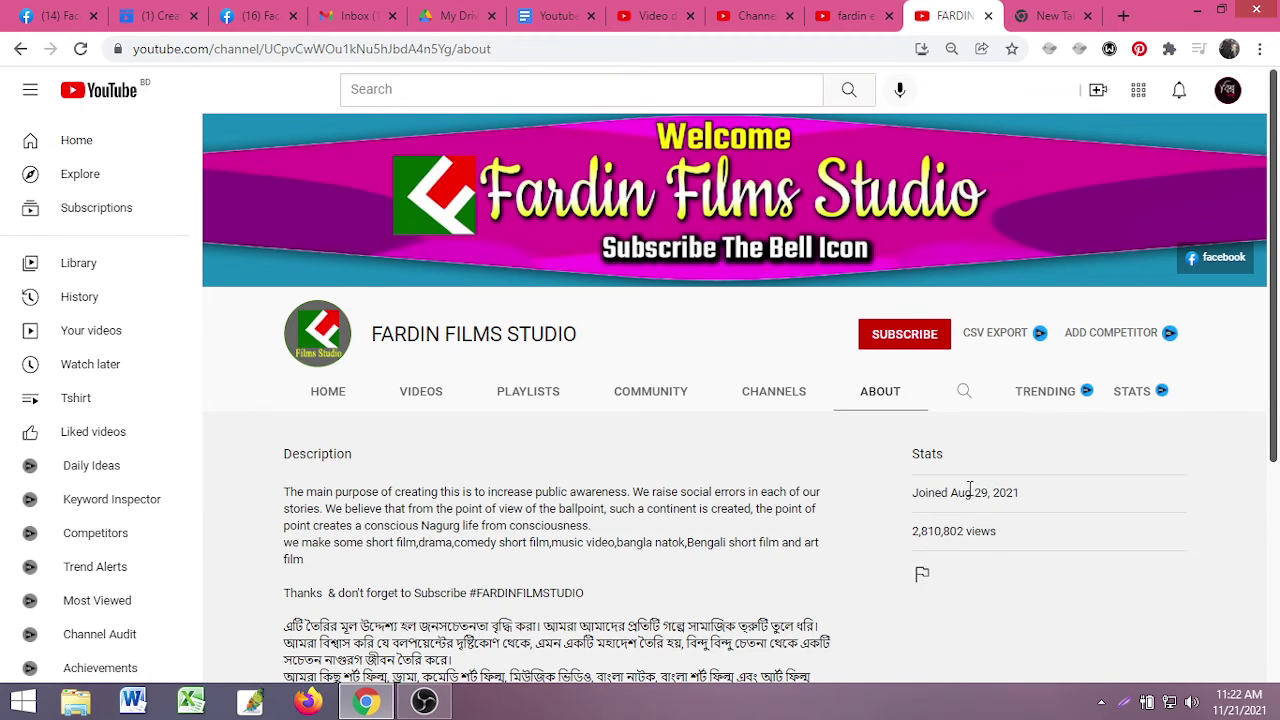
scroll(969, 489, "down", 1)
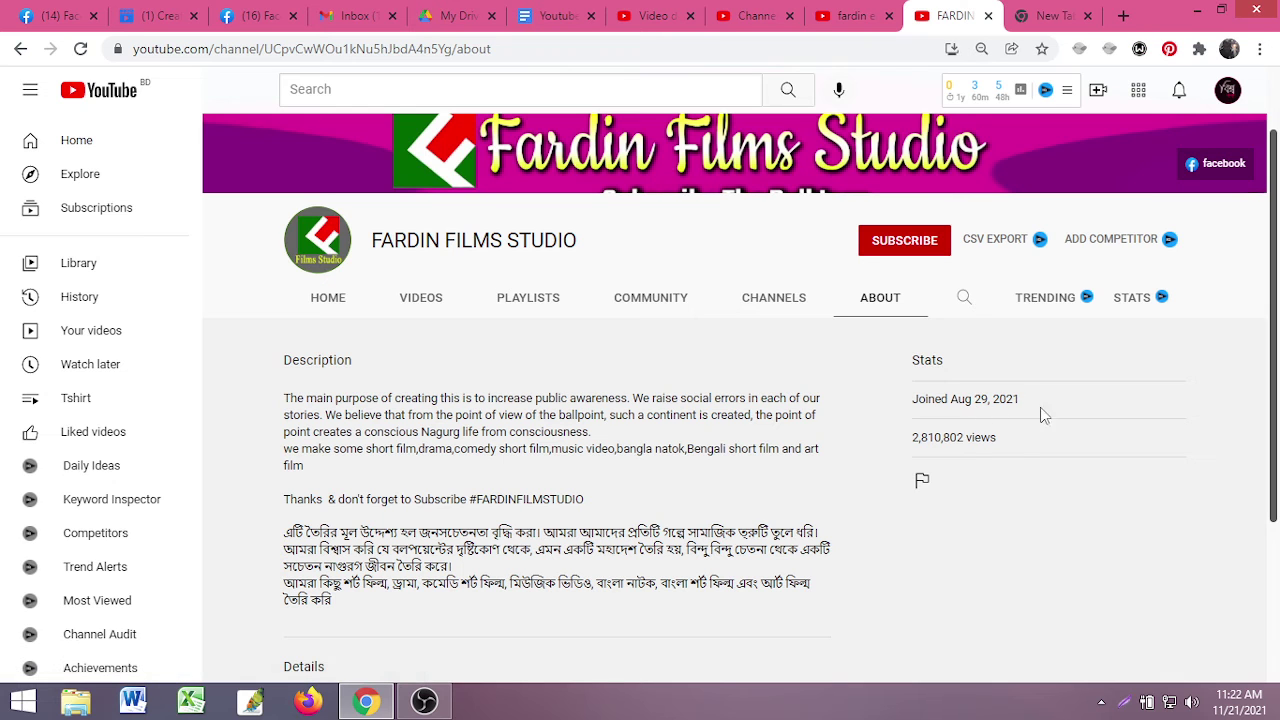
scroll(955, 463, "up", 1)
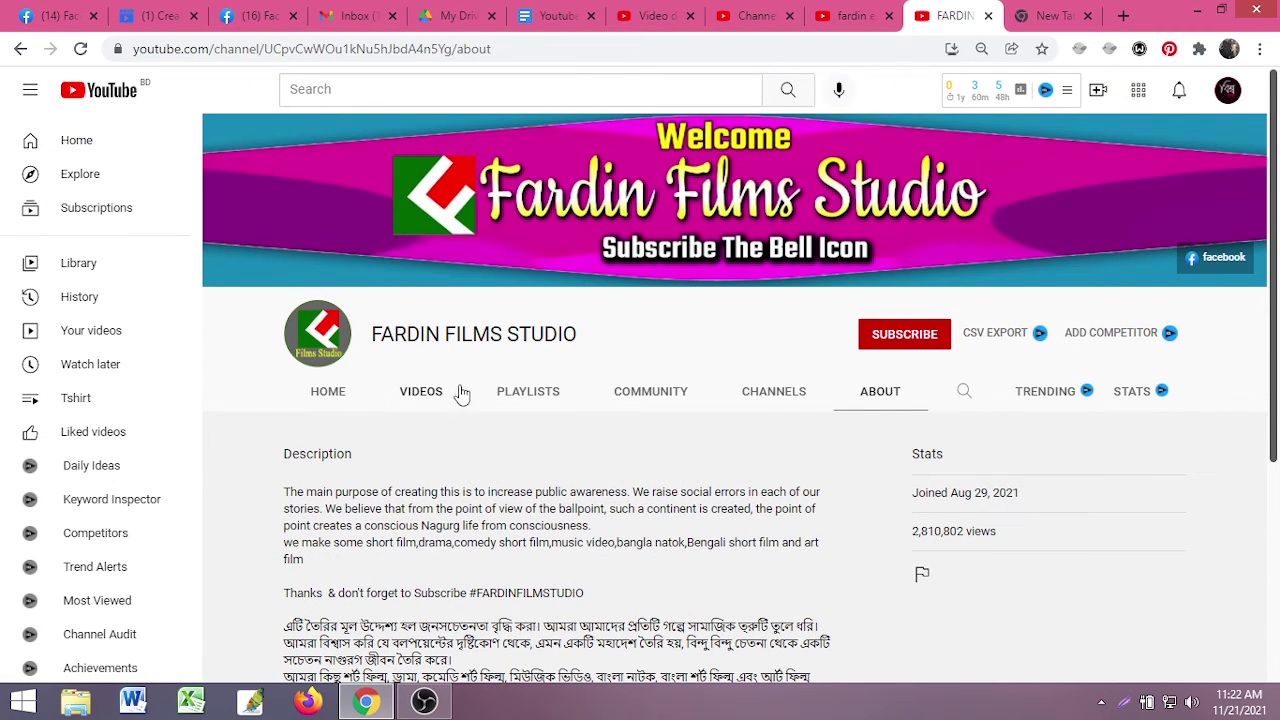
left_click(418, 395)
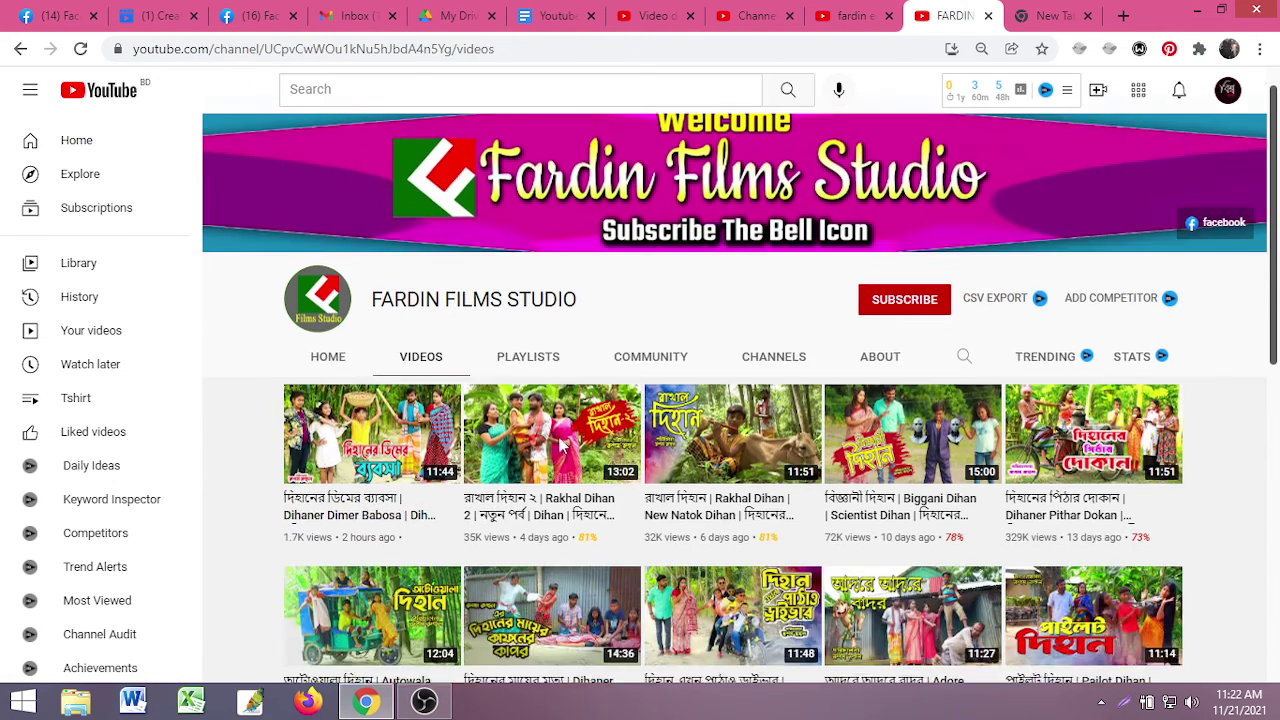
scroll(827, 437, "down", 3)
scroll(827, 437, "down", 3)
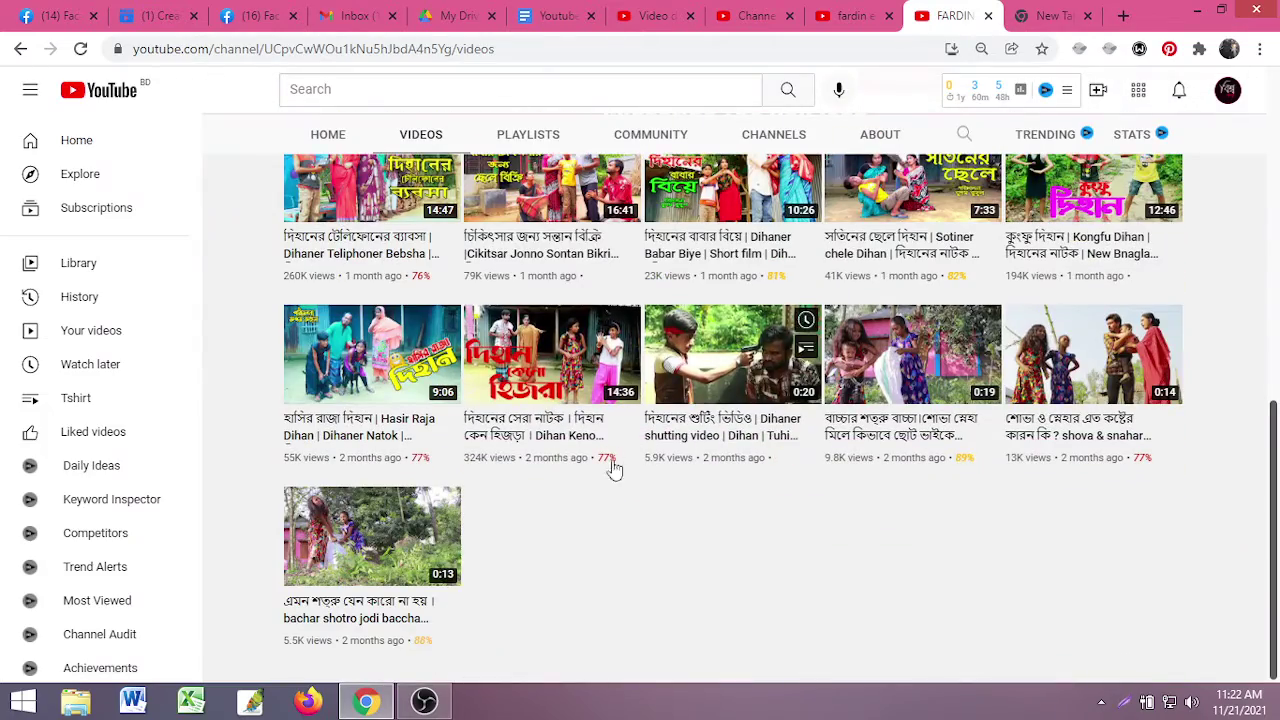
scroll(537, 524, "up", 8)
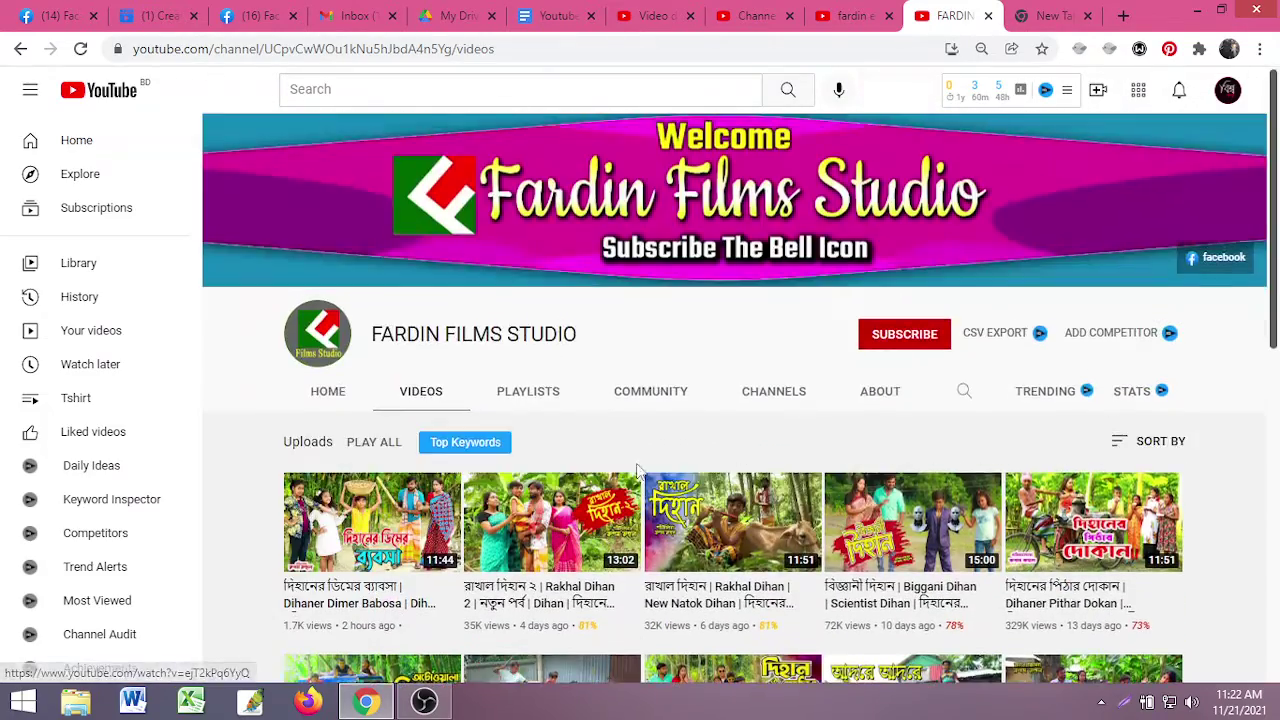
scroll(780, 445, "up", 1)
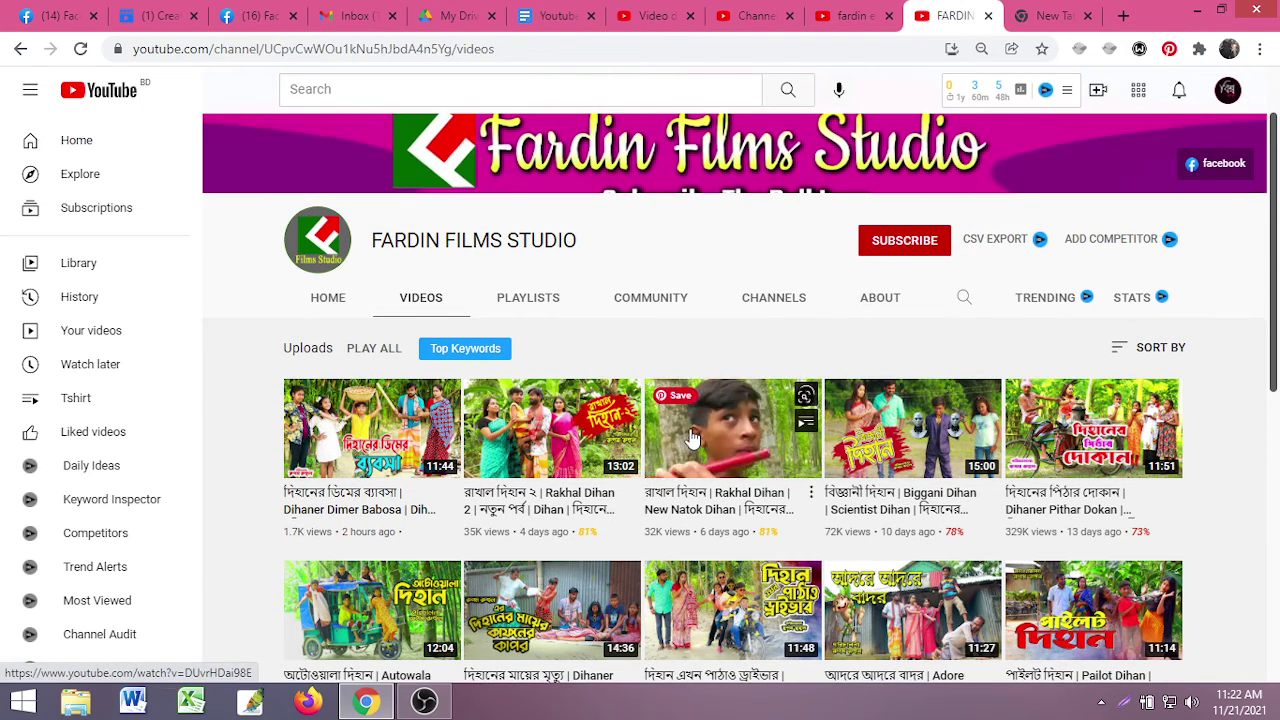
scroll(690, 437, "up", 1)
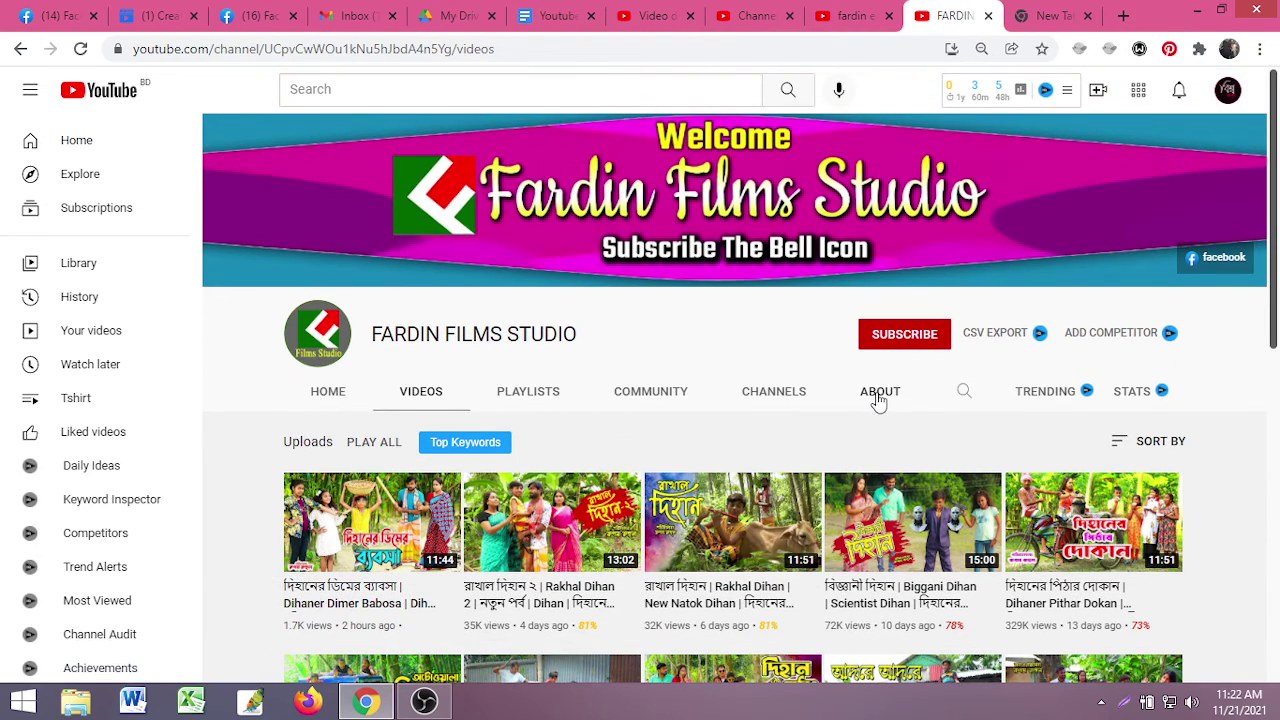
left_click(878, 398)
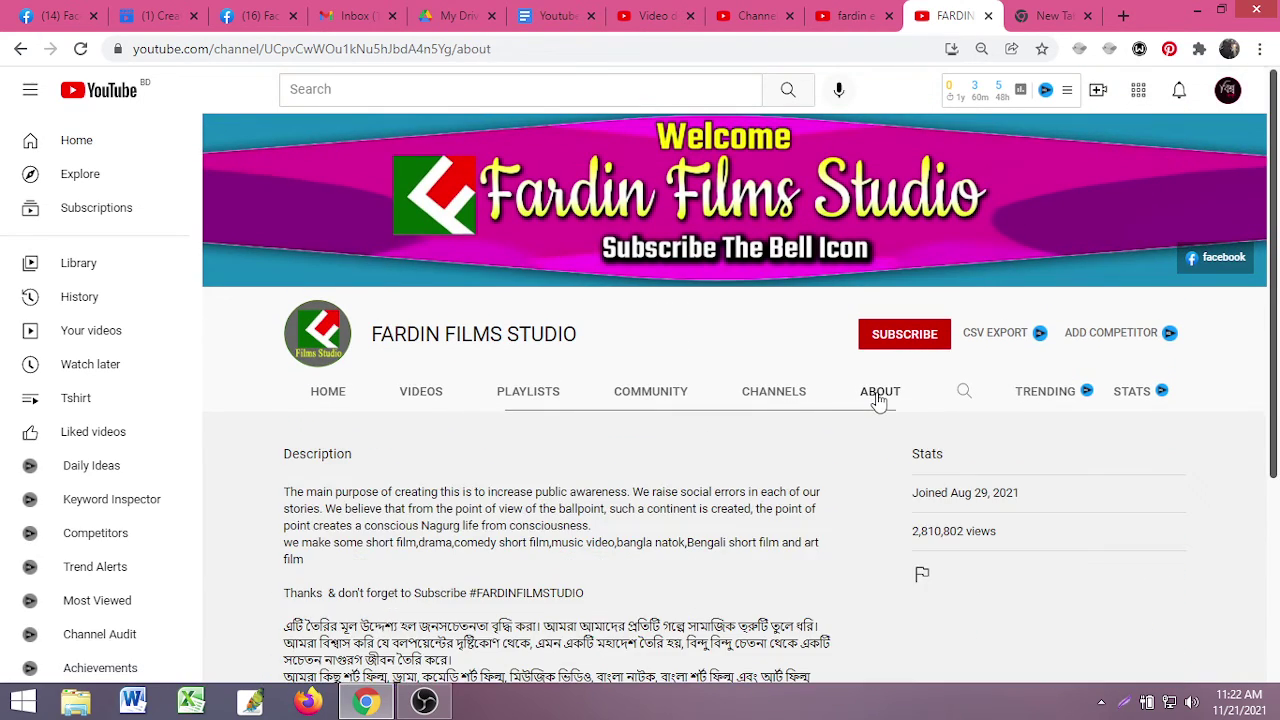
triple_click(926, 490)
left_click(993, 563)
left_click_drag(993, 563, 727, 493)
left_click(727, 493)
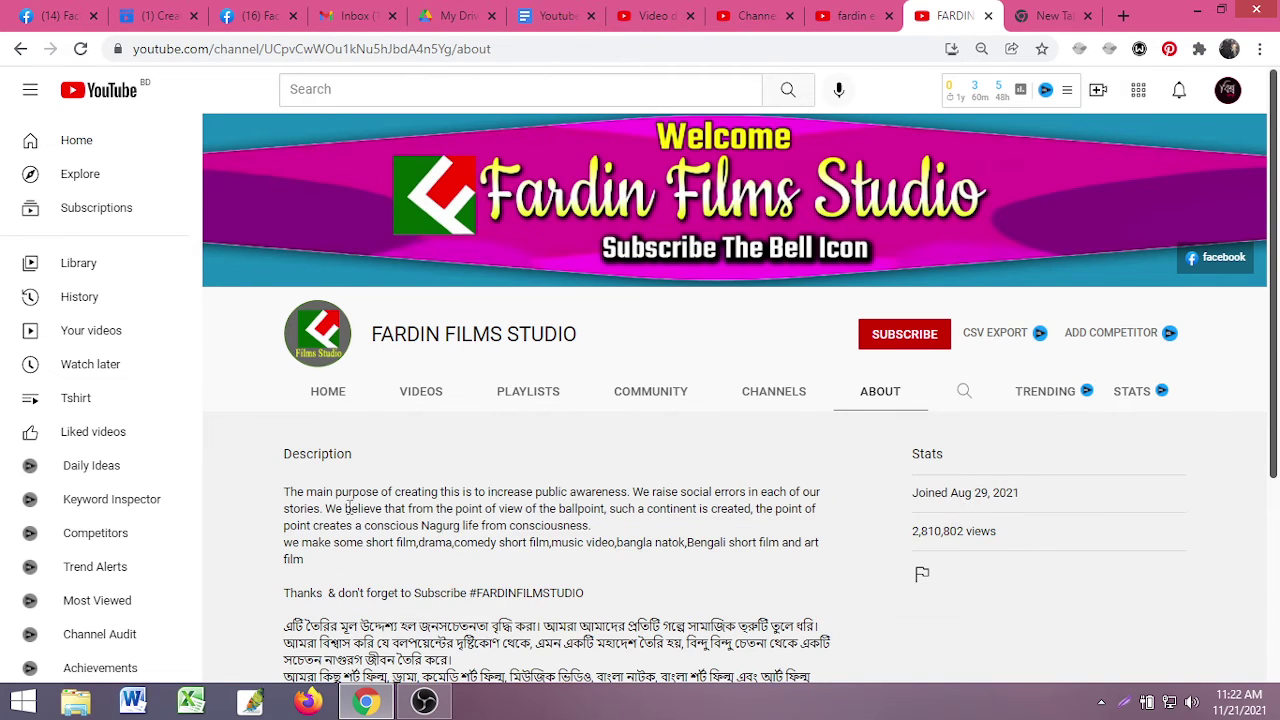
left_click_drag(335, 483, 401, 413)
scroll(634, 611, "down", 3)
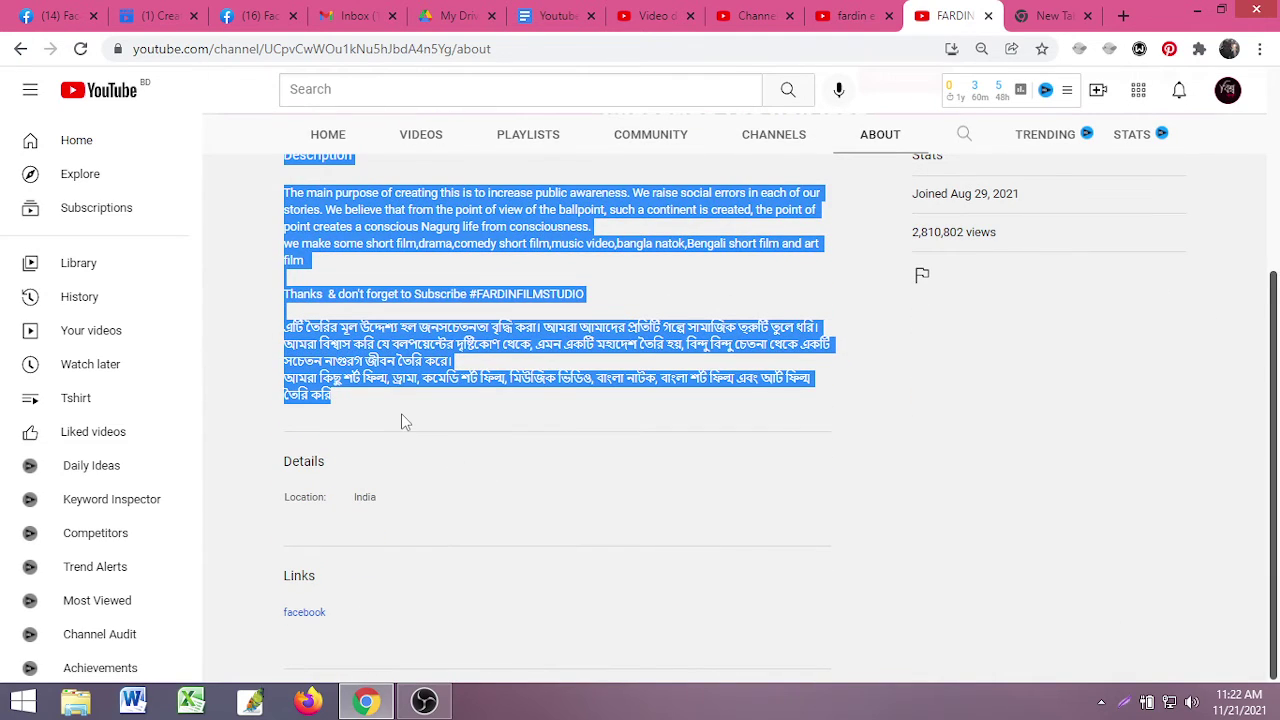
left_click(401, 413)
scroll(401, 413, "up", 3)
scroll(313, 340, "down", 1)
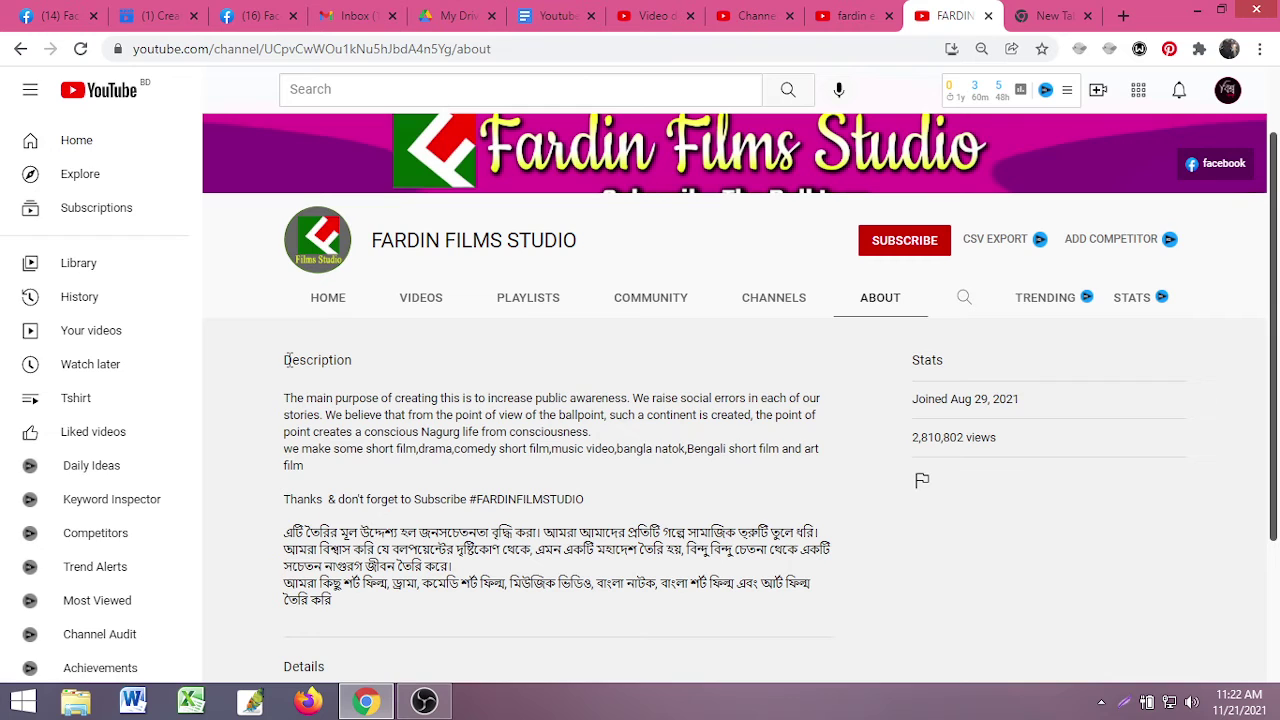
left_click_drag(287, 360, 435, 490)
left_click(412, 530)
scroll(330, 290, "up", 1)
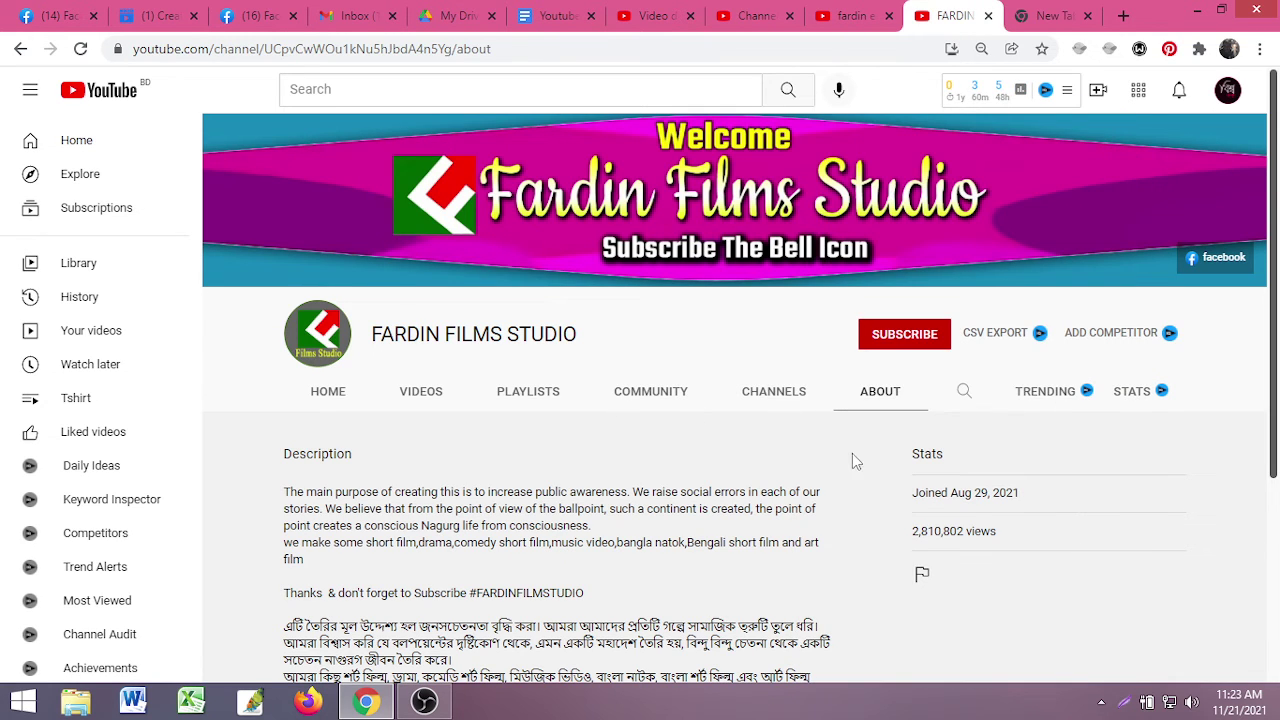
- Open the Fardin Films Studio HOME tab and pause the autoplaying featured video
left_click(328, 392)
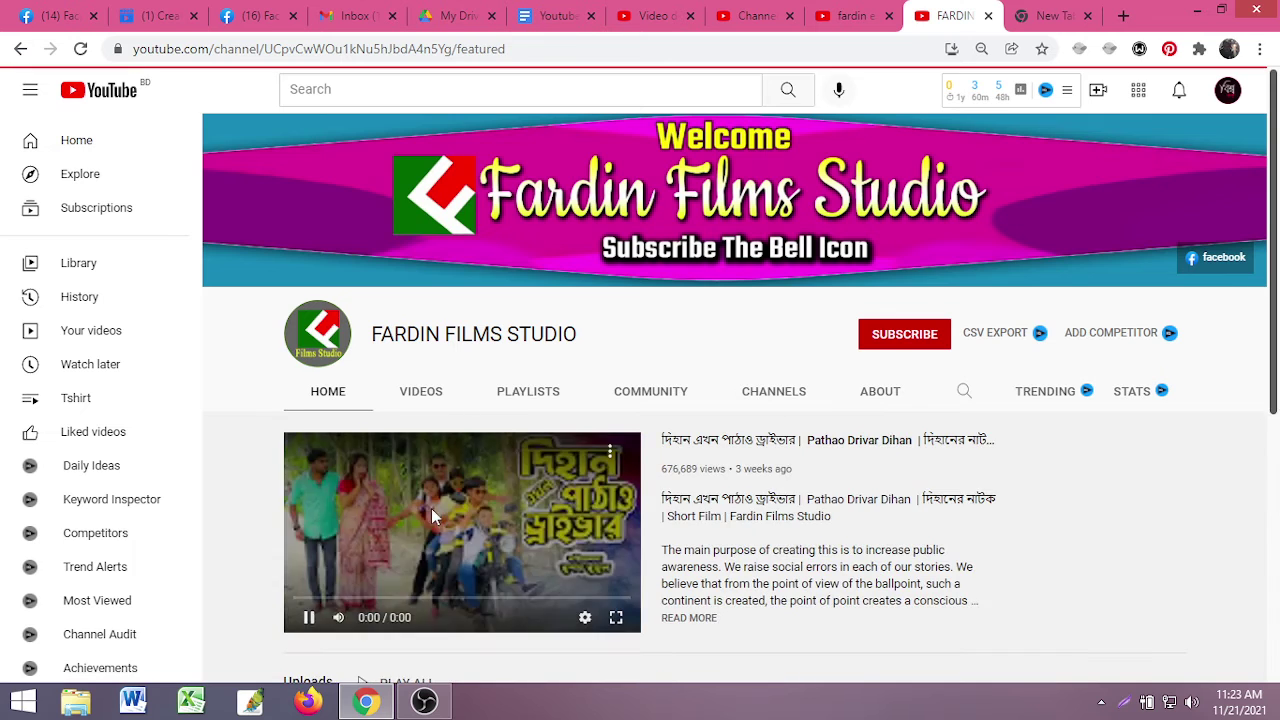
scroll(335, 505, "down", 3)
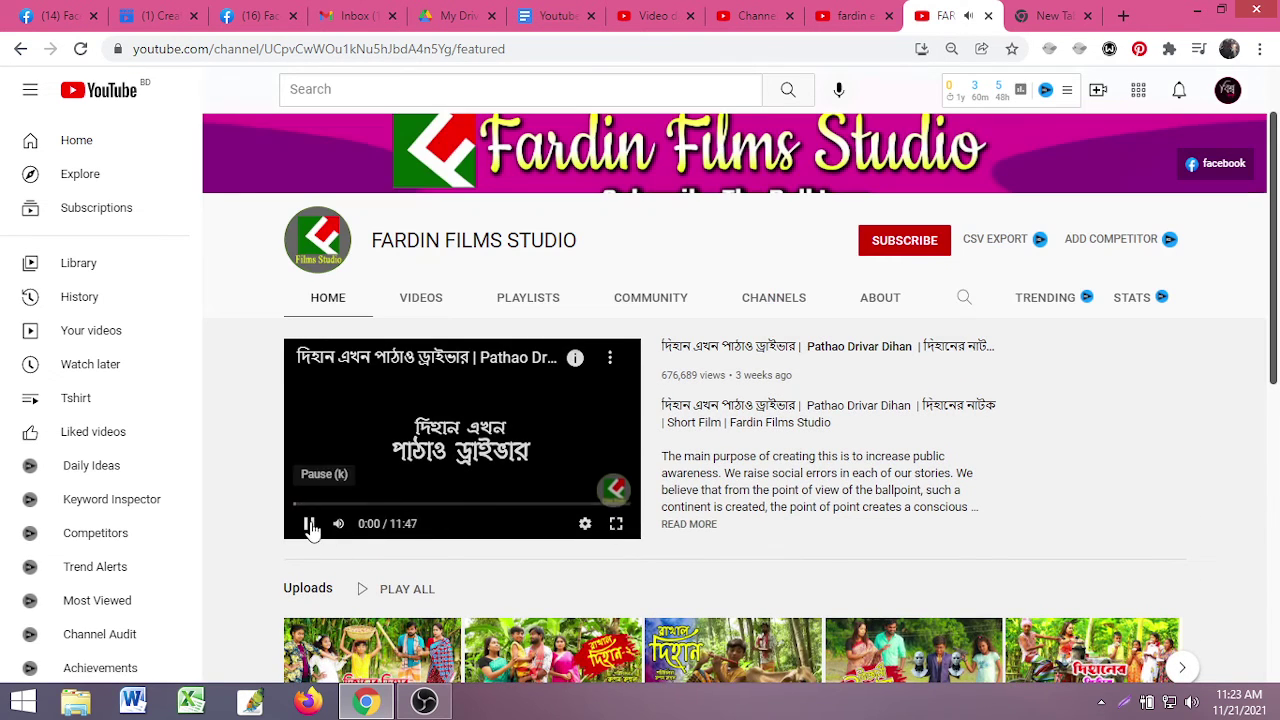
left_click(308, 524)
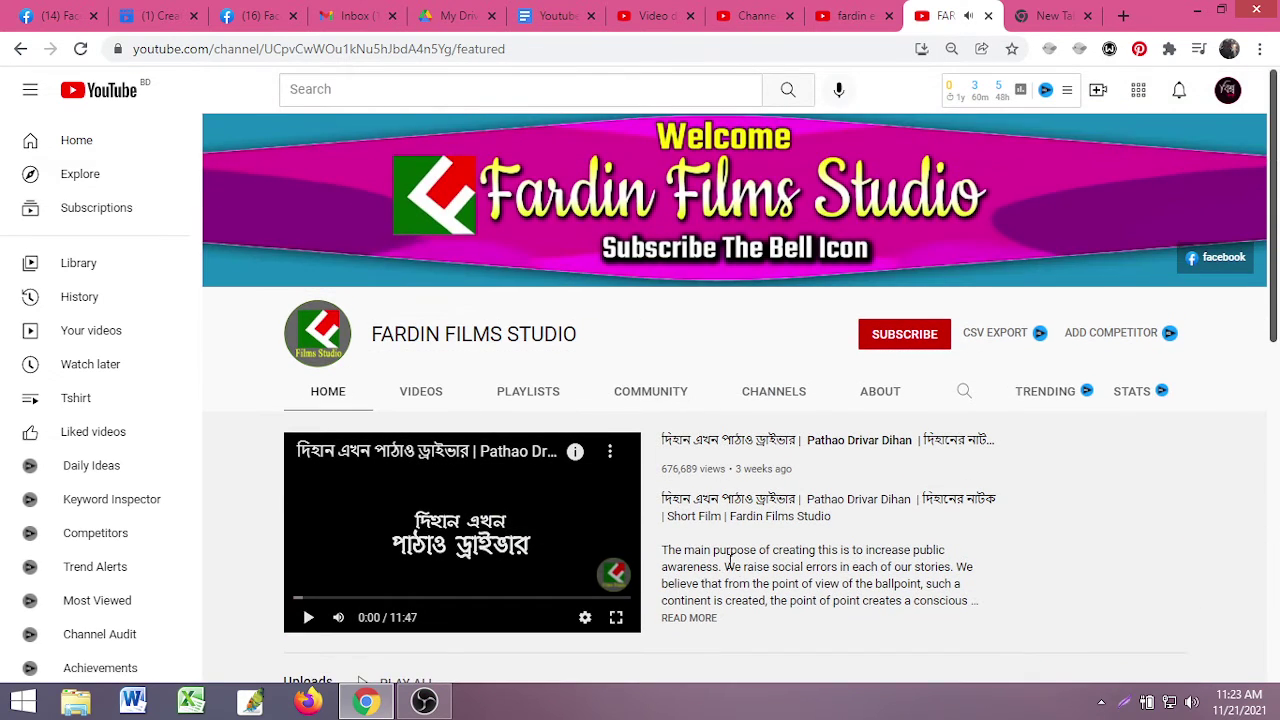
scroll(728, 562, "down", 4)
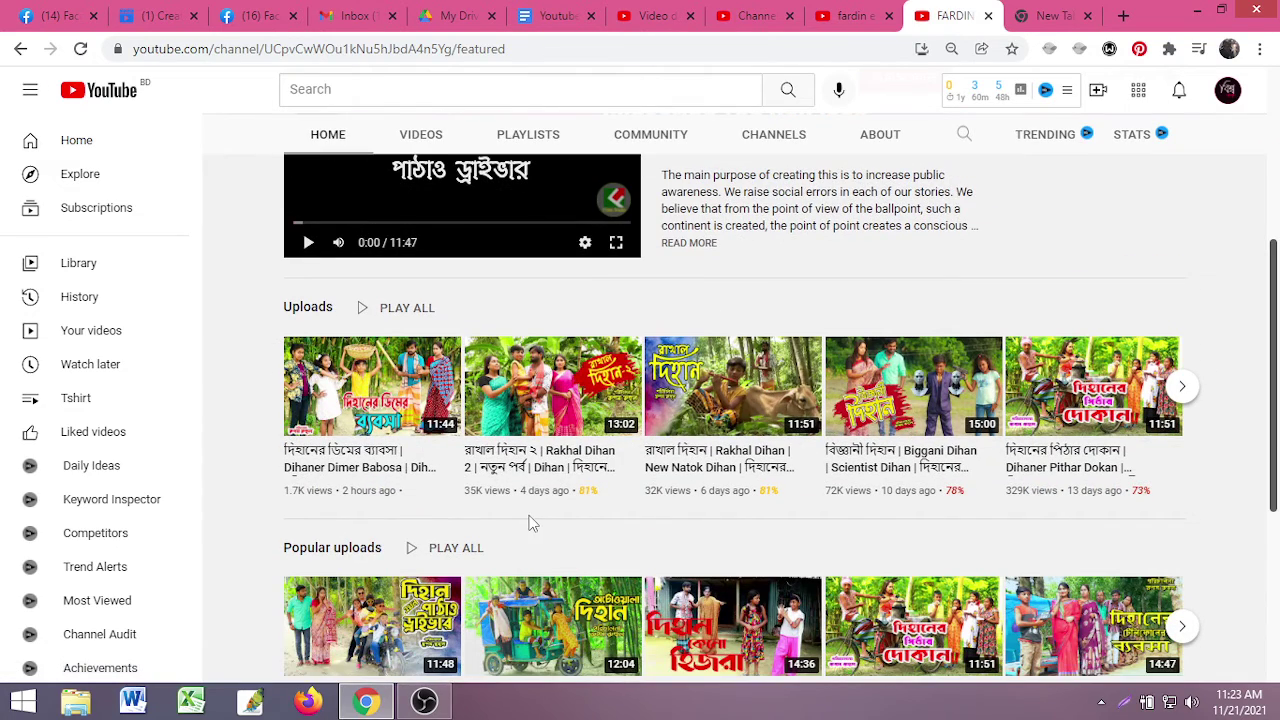
scroll(533, 521, "up", 1)
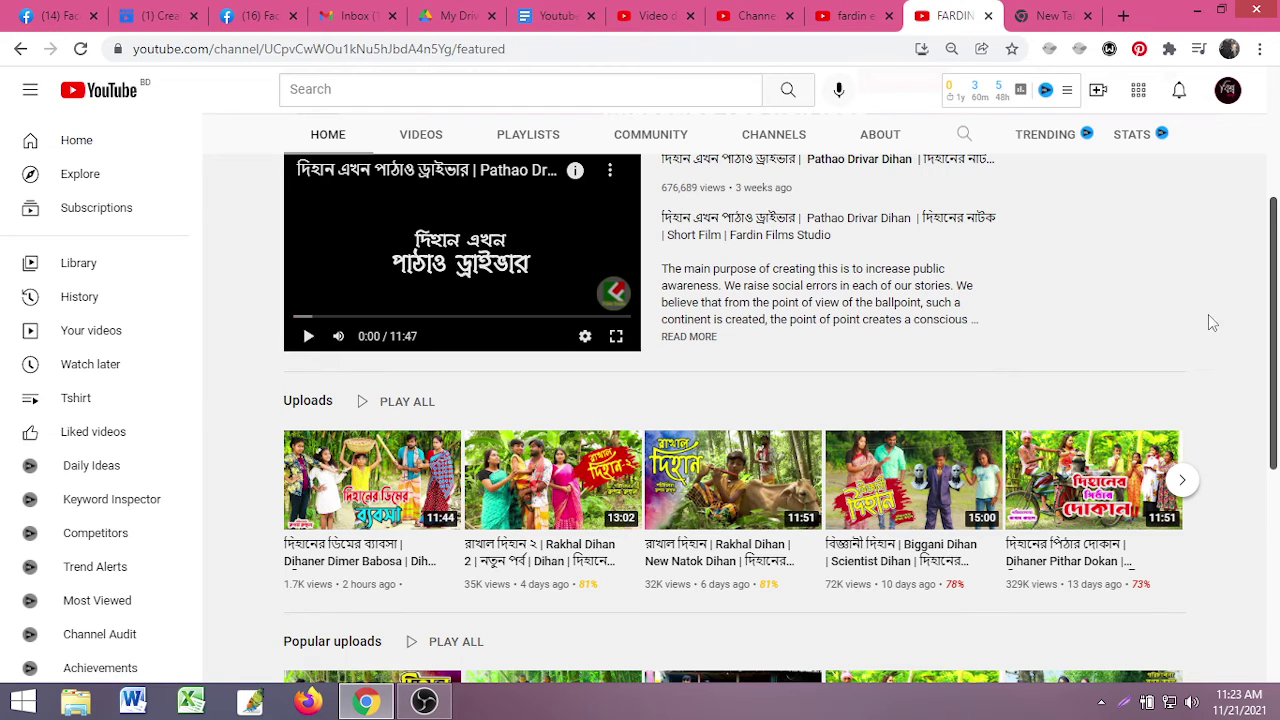
- Browse the channel's Uploads and Popular uploads rows
mouse_move(921, 484)
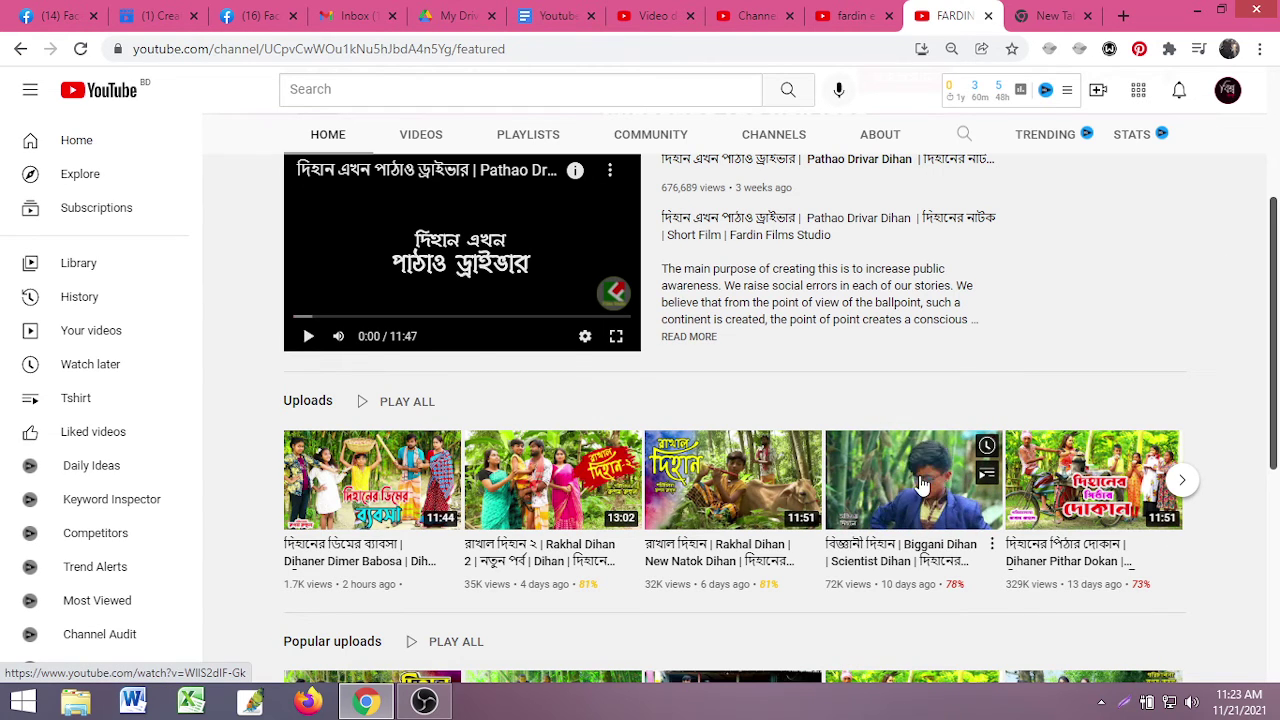
mouse_move(786, 494)
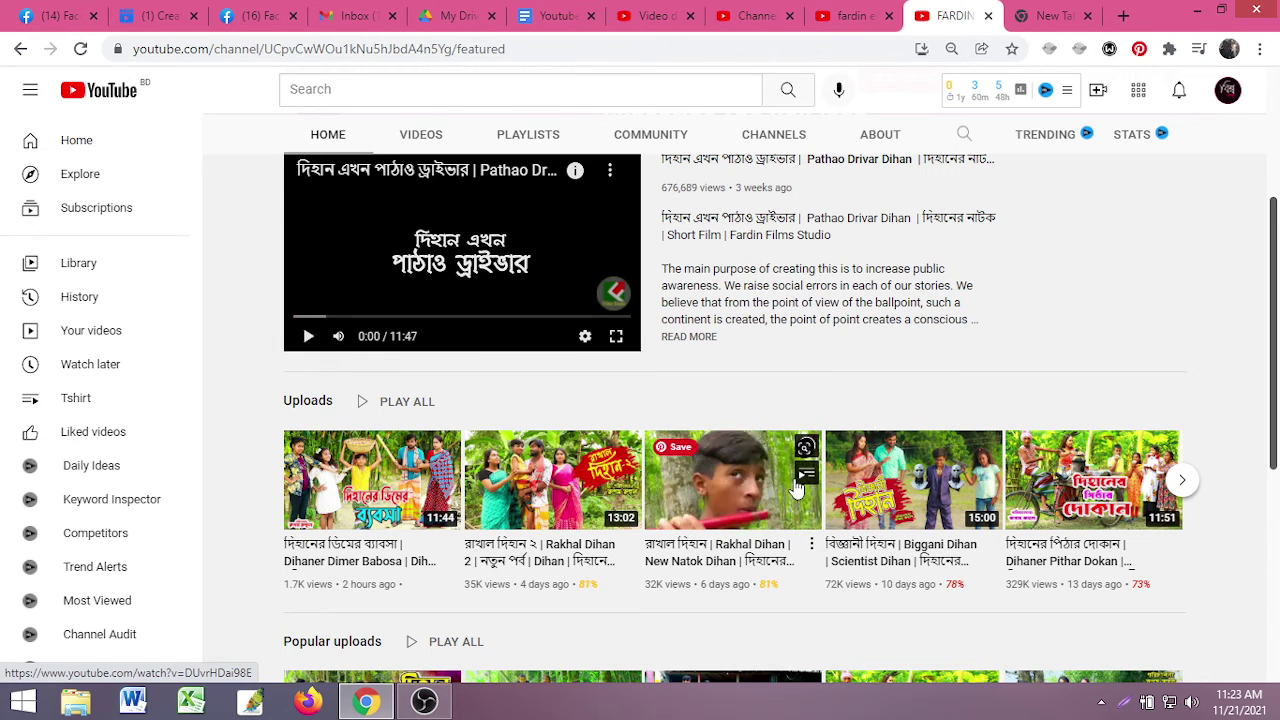
mouse_move(428, 494)
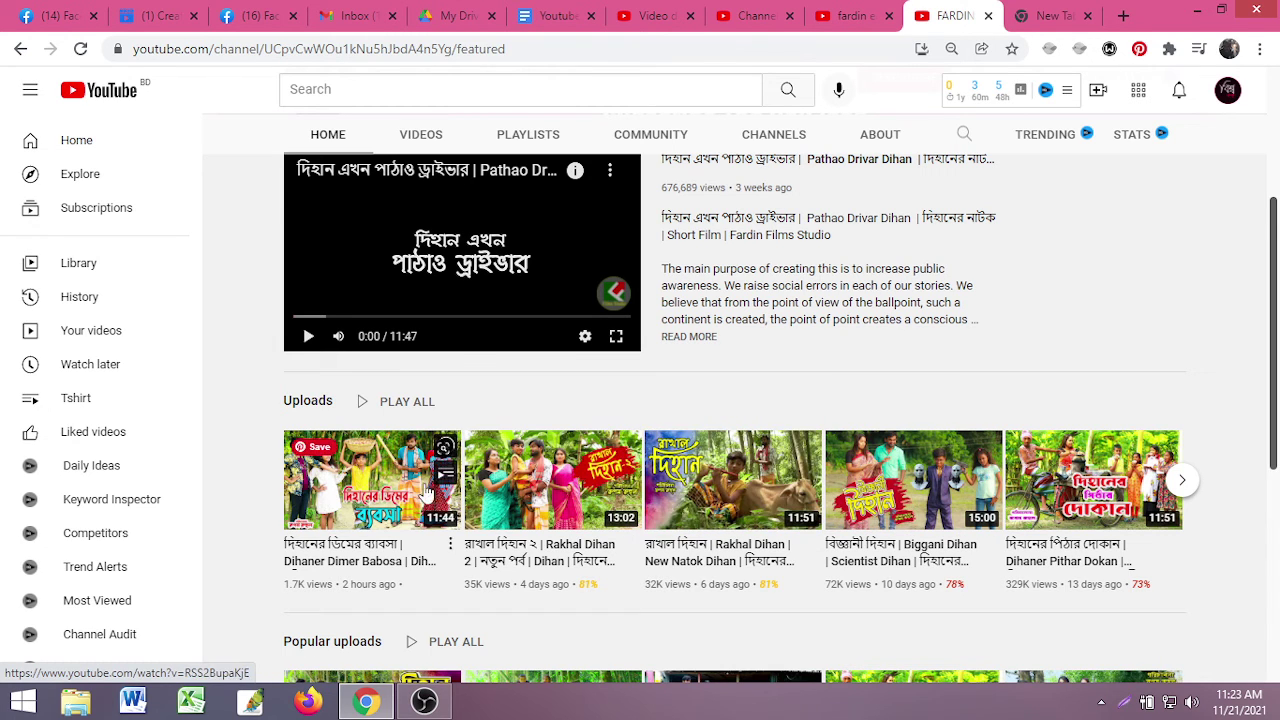
scroll(985, 460, "up", 3)
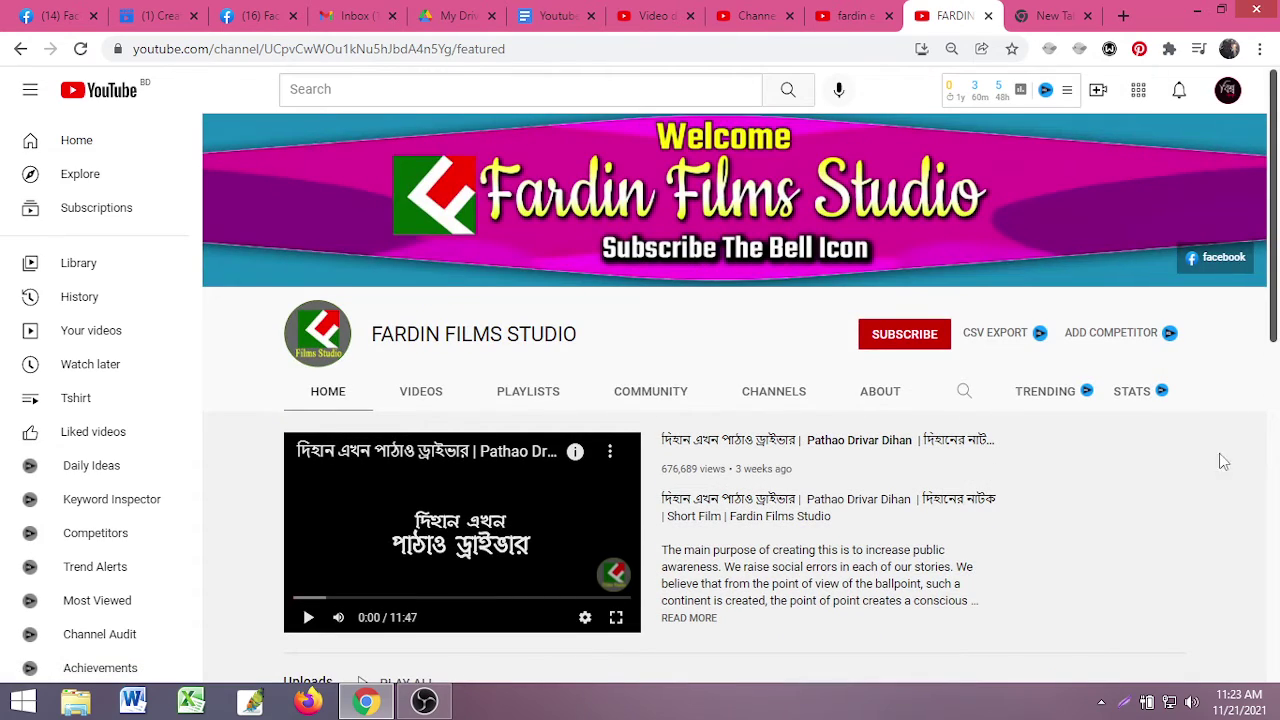
scroll(1187, 441, "down", 8)
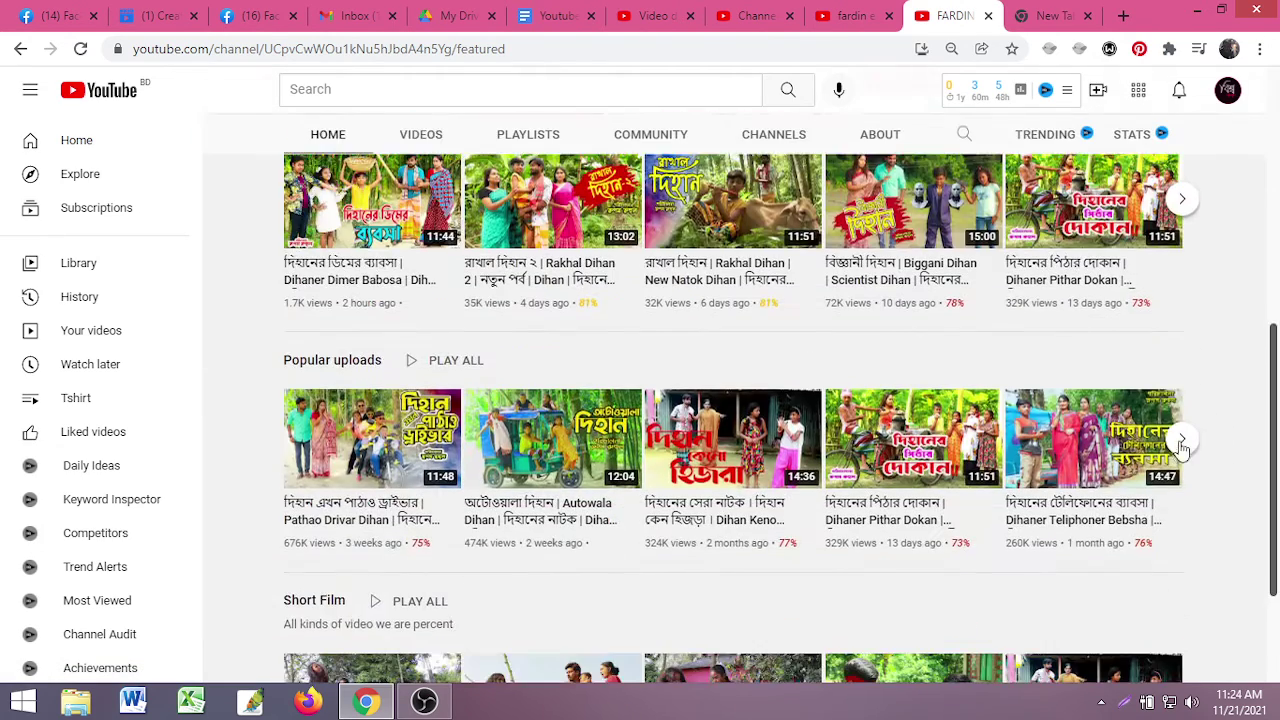
scroll(1200, 485, "up", 8)
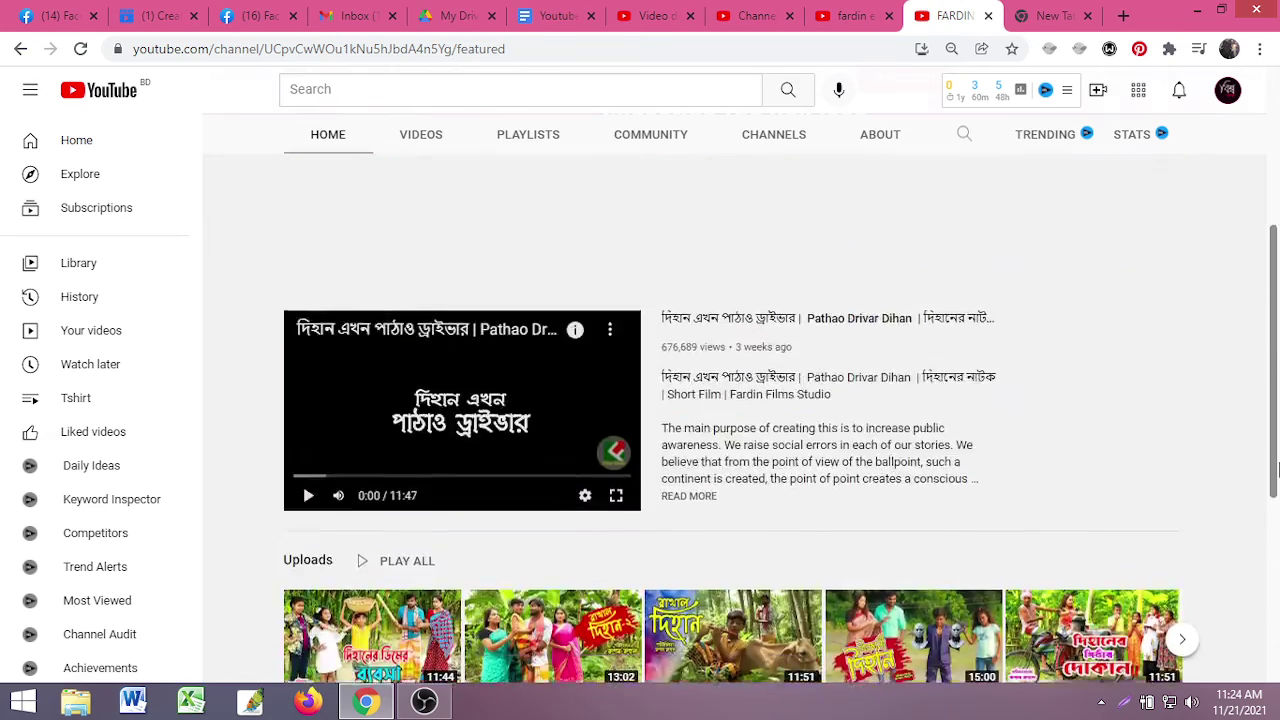
- Check the search results tab, revisit the channel page, then move to the Facebook tab
left_click(852, 15)
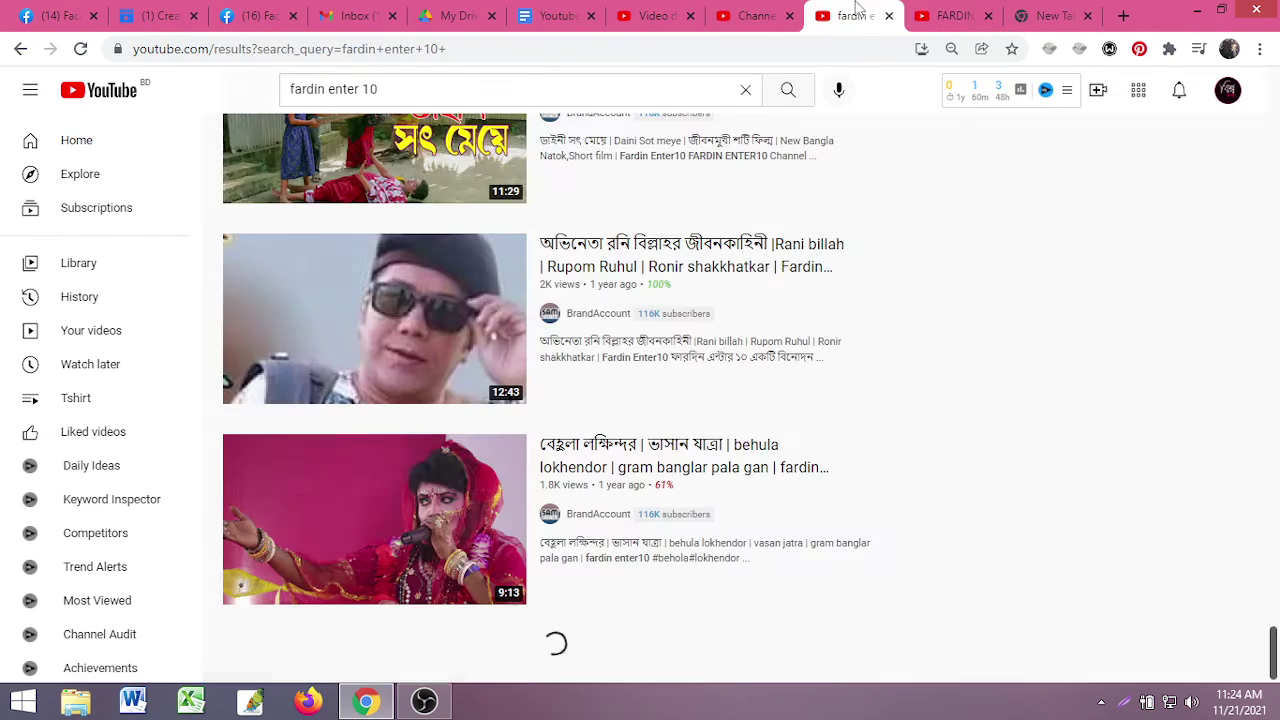
left_click(925, 15)
scroll(680, 420, "down", 2)
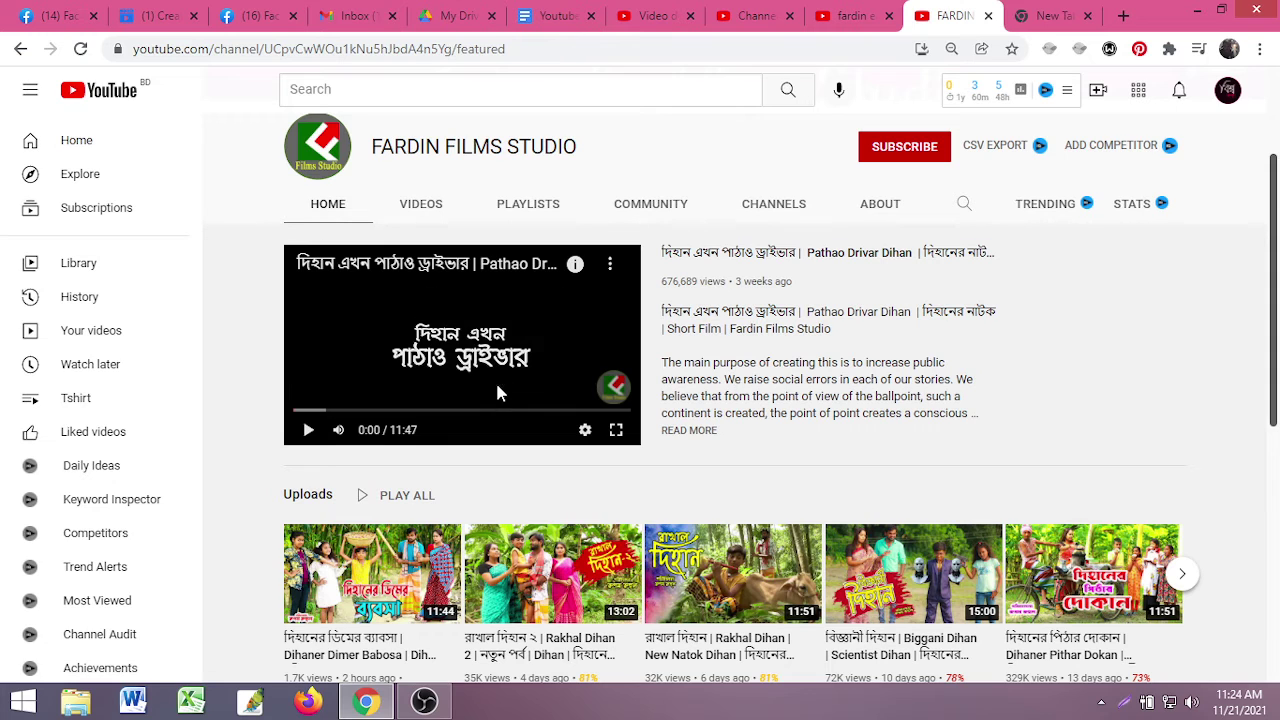
scroll(1000, 432, "up", 2)
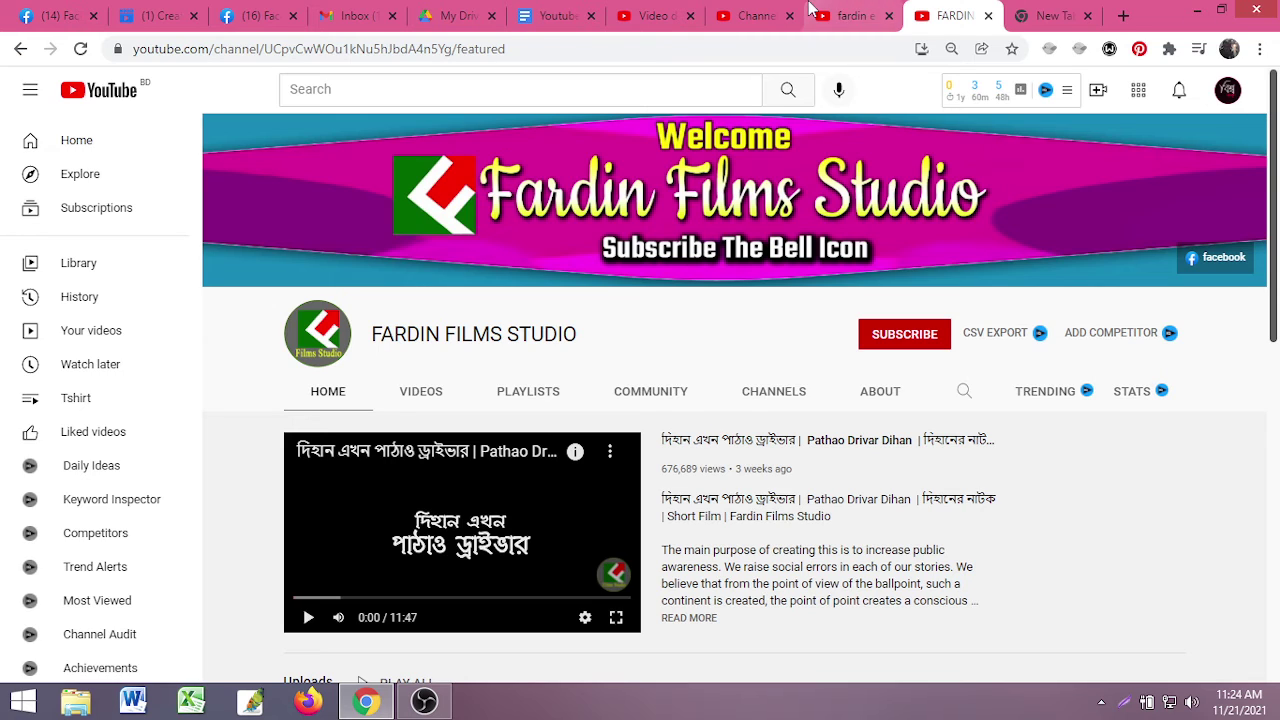
left_click(255, 15)
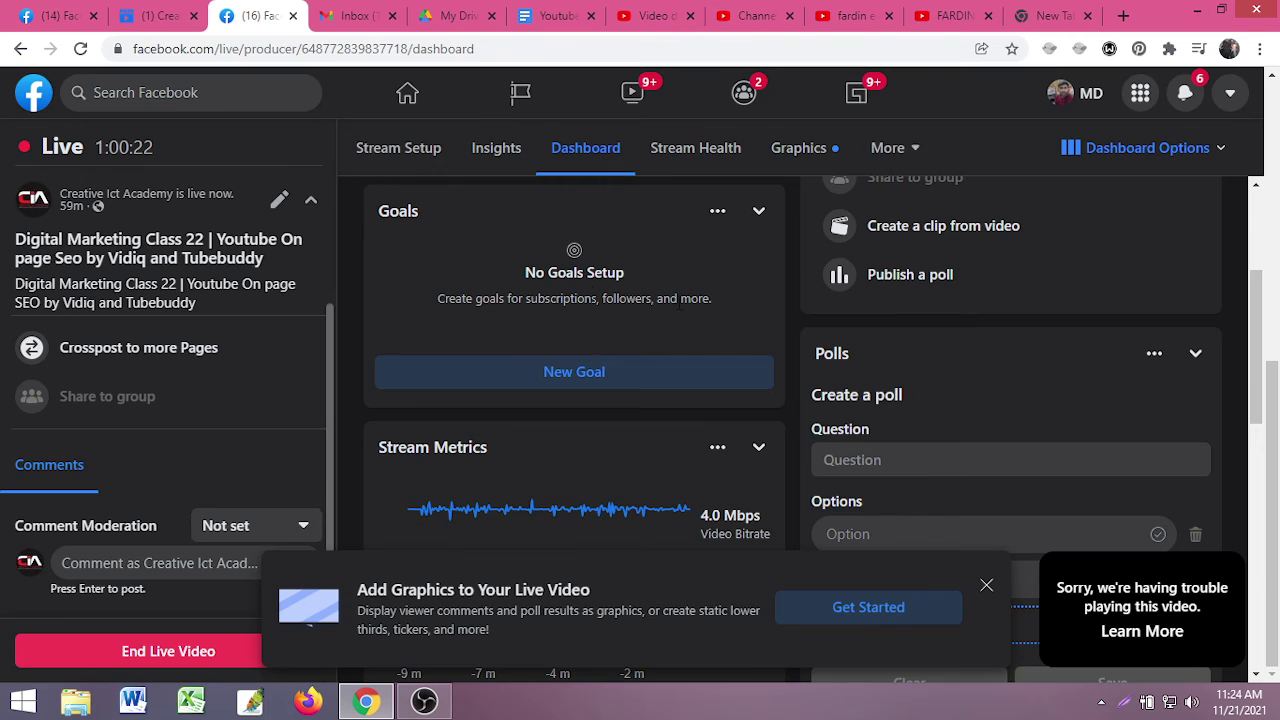
- Leave Live Producer for the Facebook home feed and close the open chat window
scroll(646, 306, "up", 3)
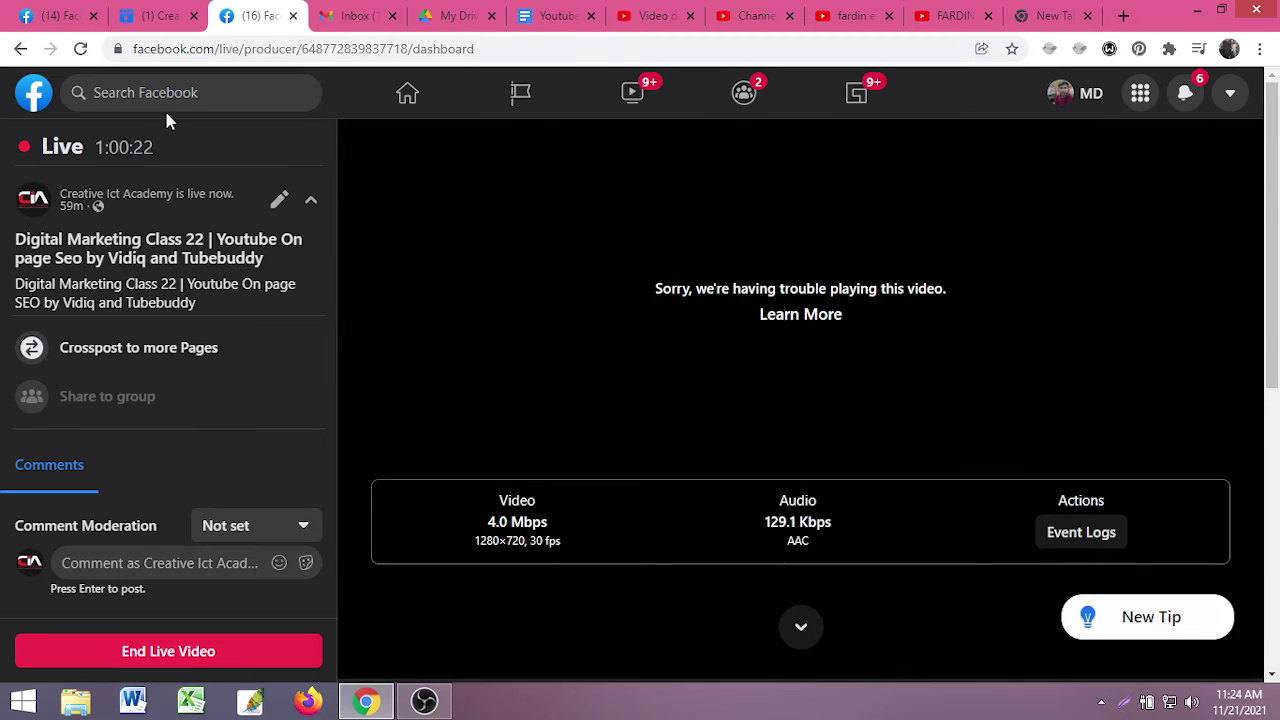
left_click(40, 100)
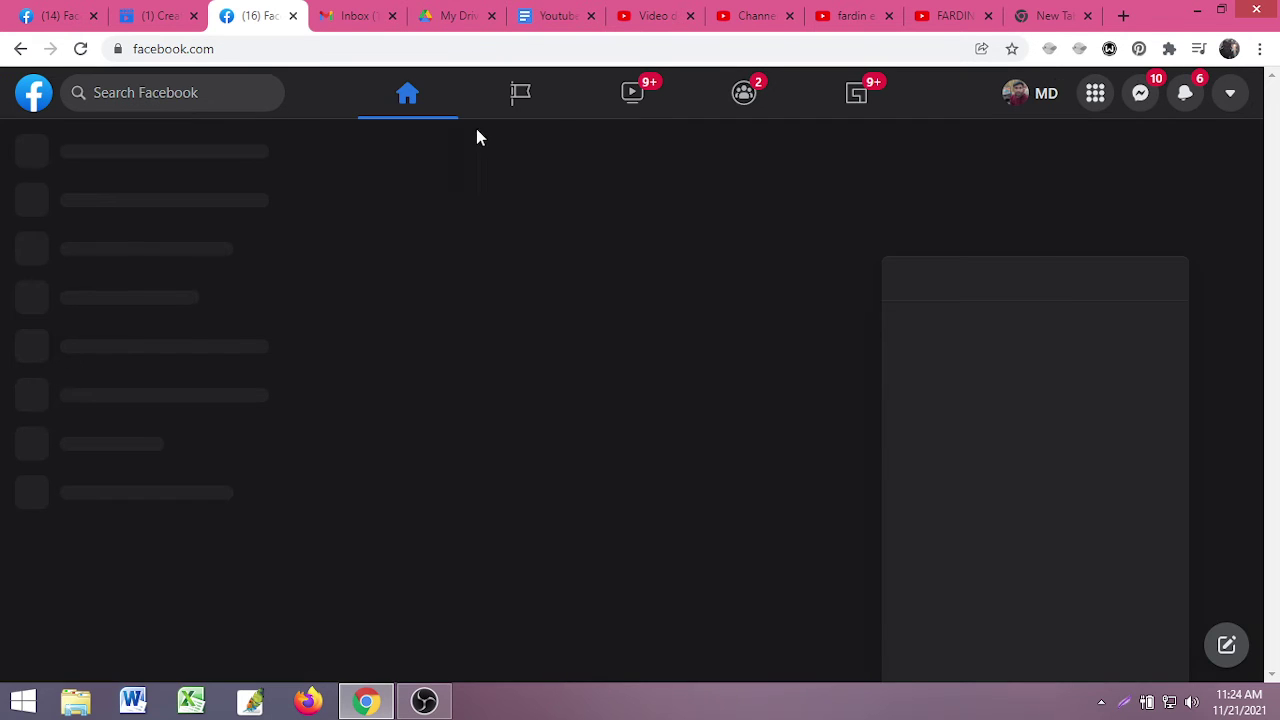
left_click(1166, 279)
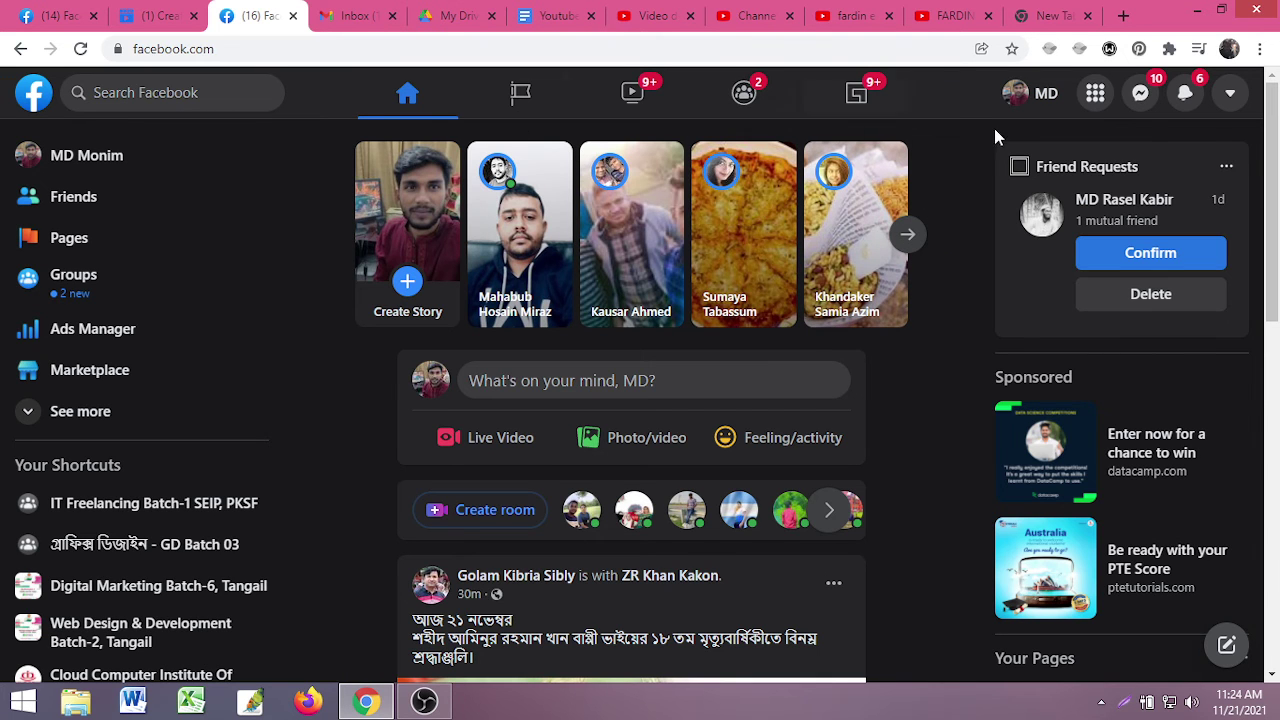
- Search Facebook for the channel owner's name, correcting one misspelled letter before searching
left_click(207, 88)
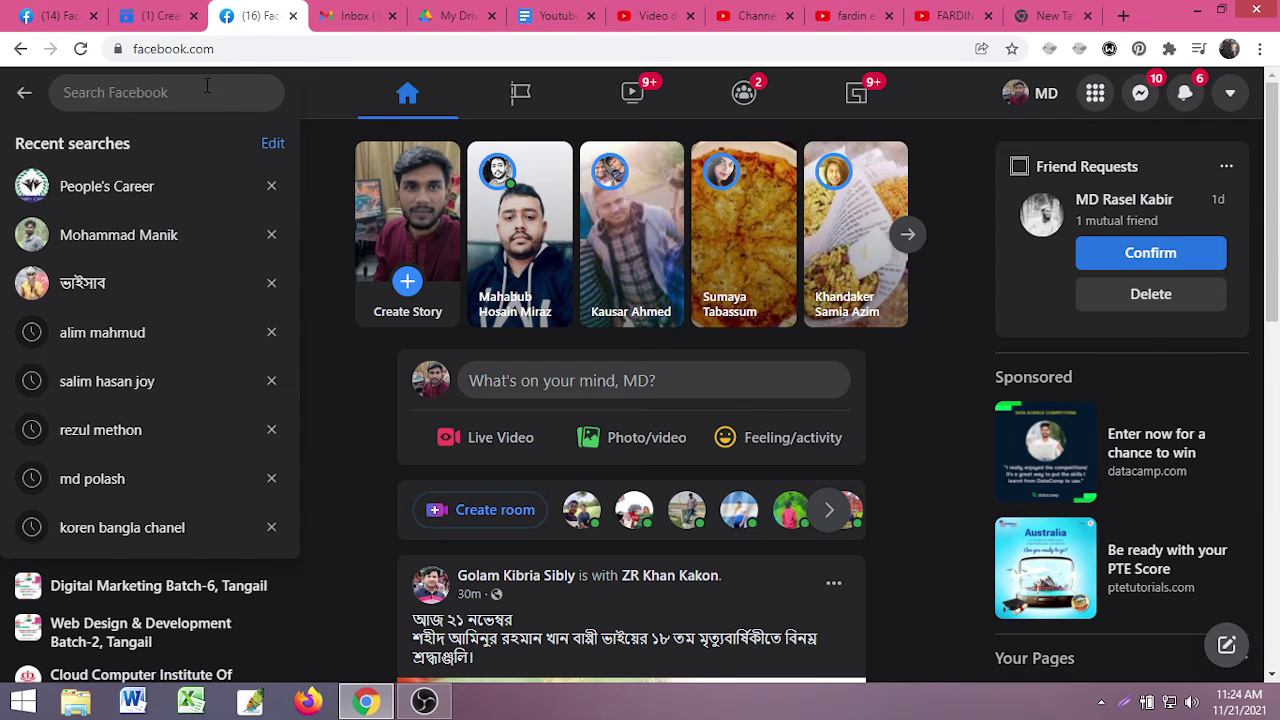
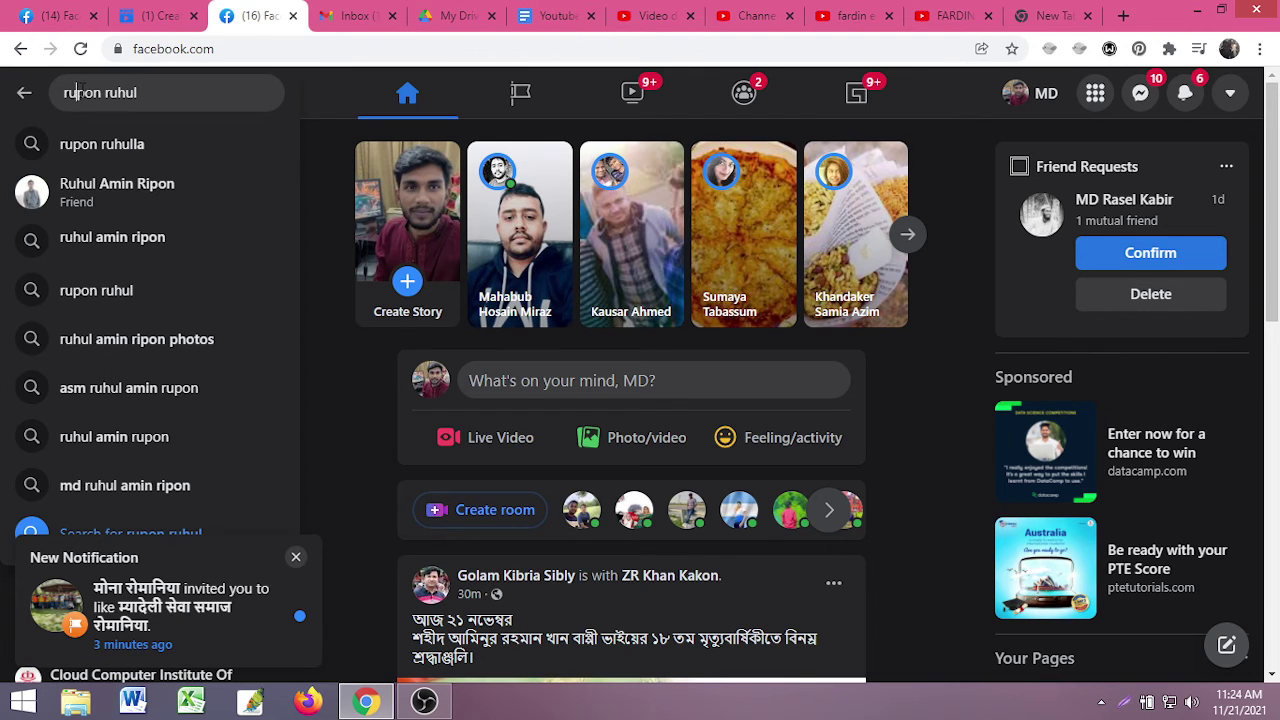
left_click(77, 92)
key("BackSpace")
type("o")
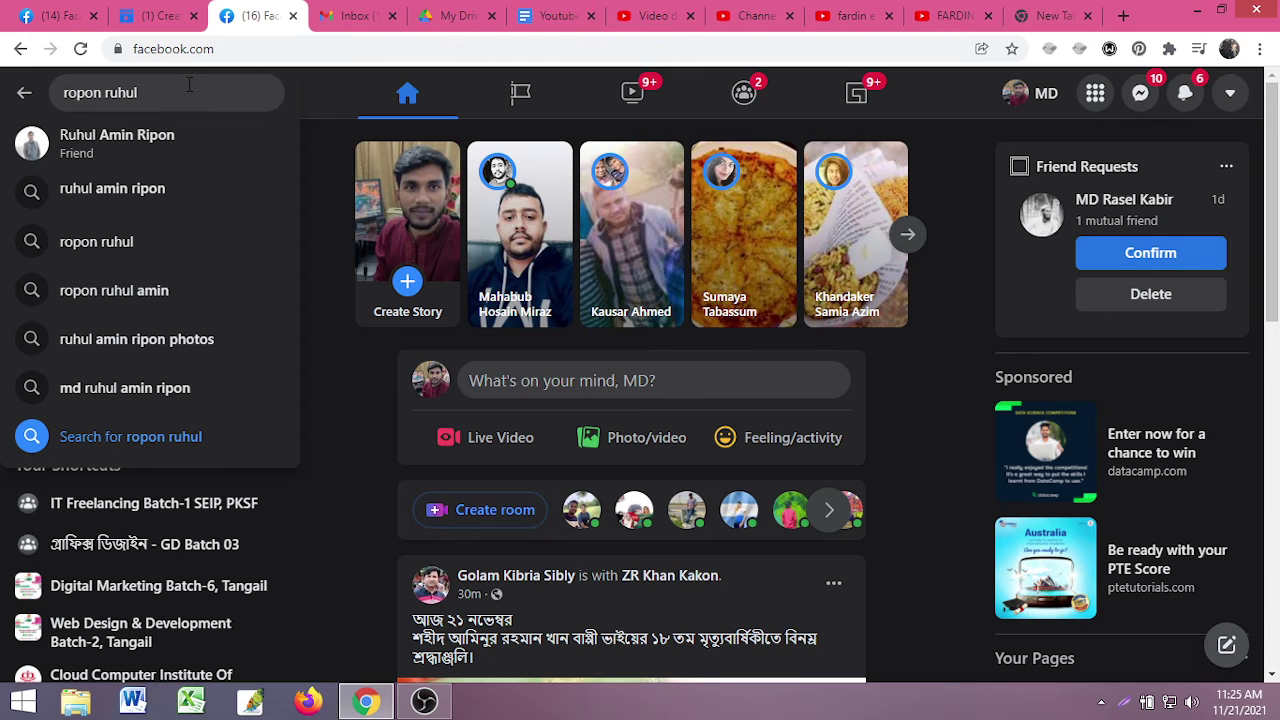
key("Return")
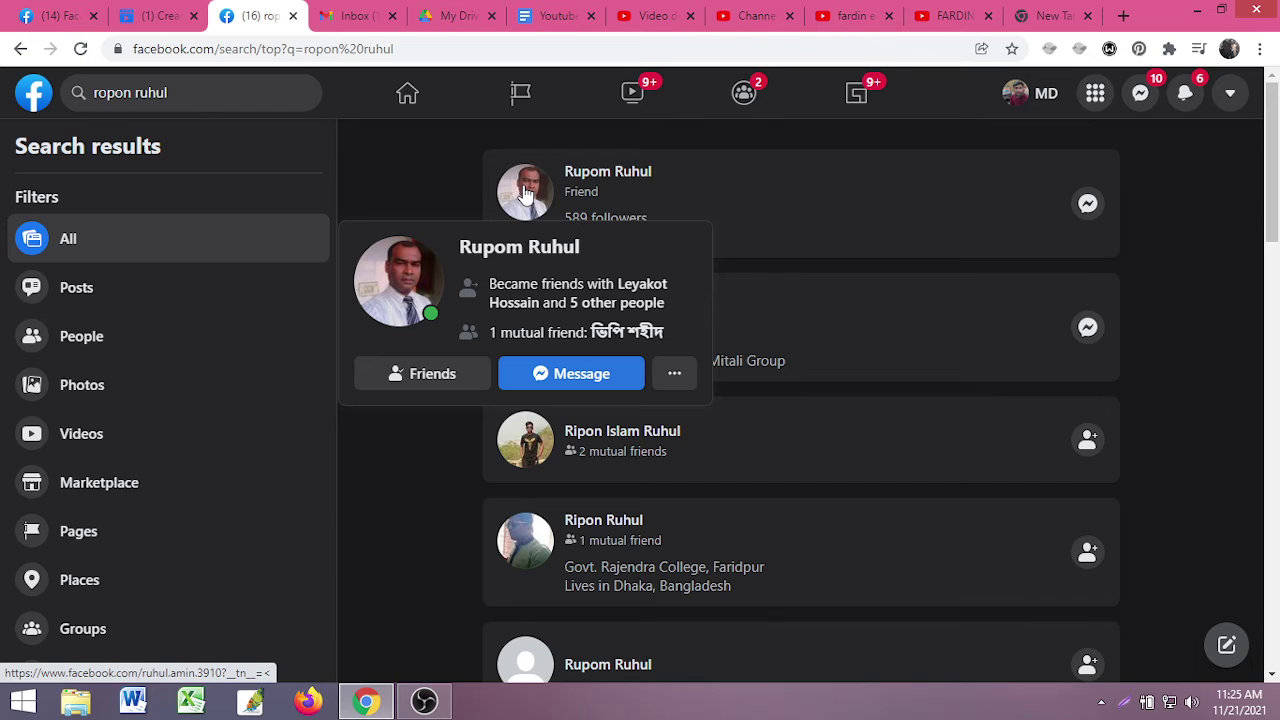
- Open the owner's profile, dismiss the new-video notification, and scroll back to his Intro
left_click(525, 191)
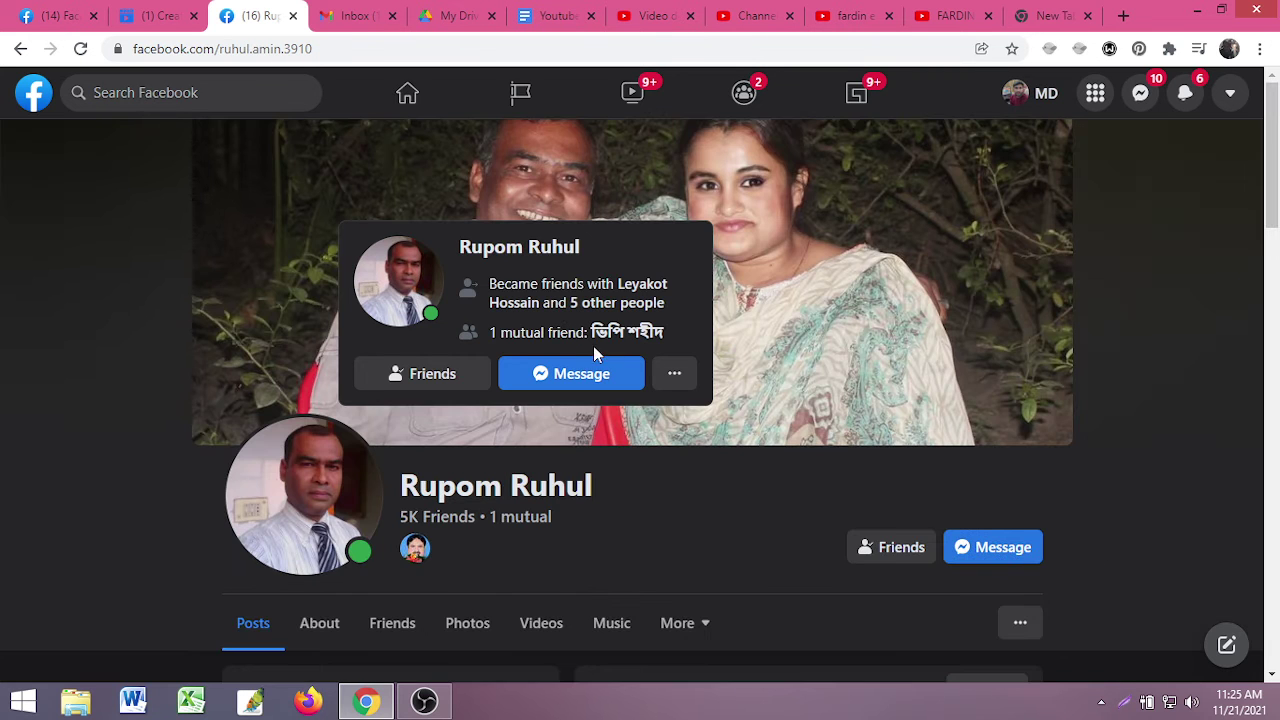
scroll(857, 456, "down", 6)
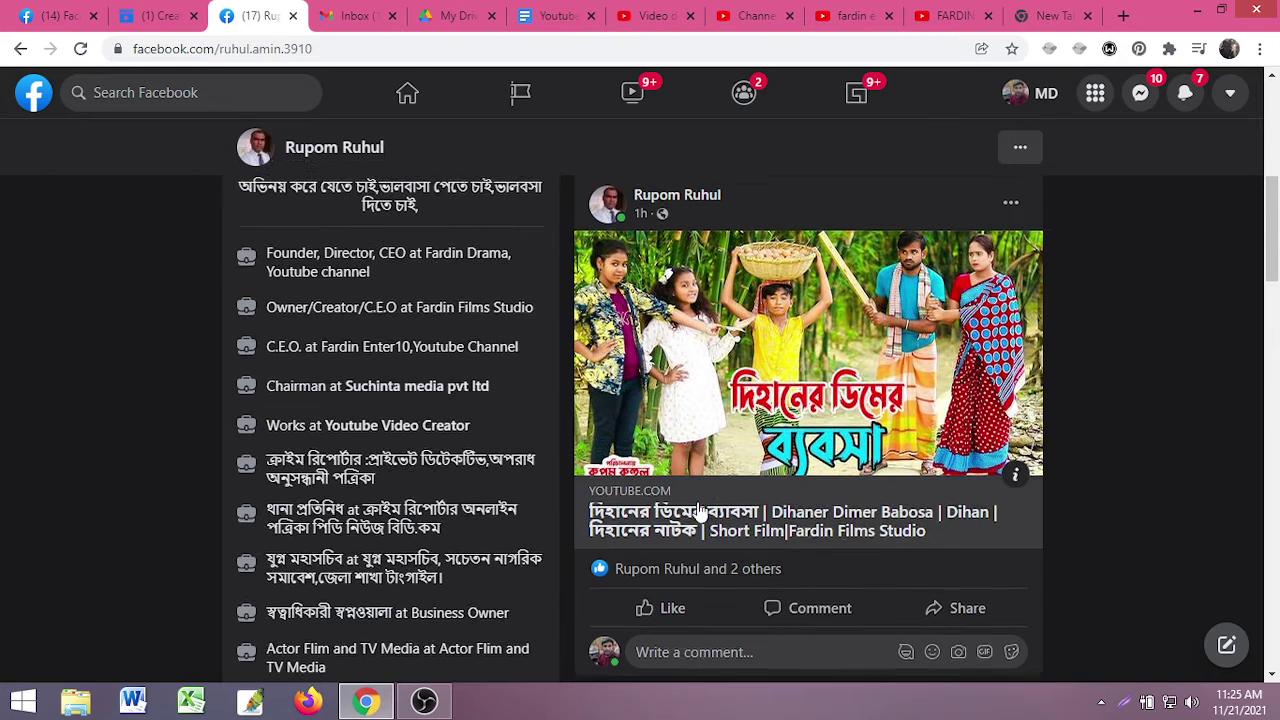
scroll(760, 470, "up", 2)
scroll(563, 465, "down", 2)
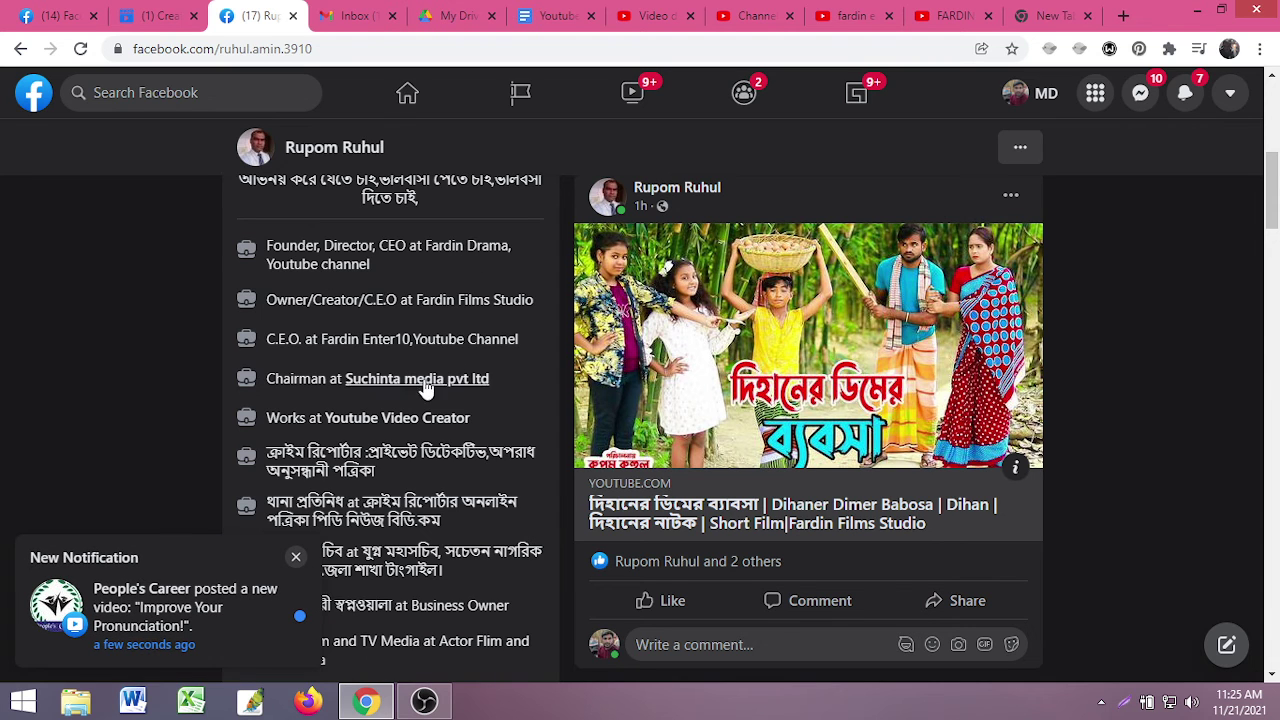
scroll(390, 298, "down", 1)
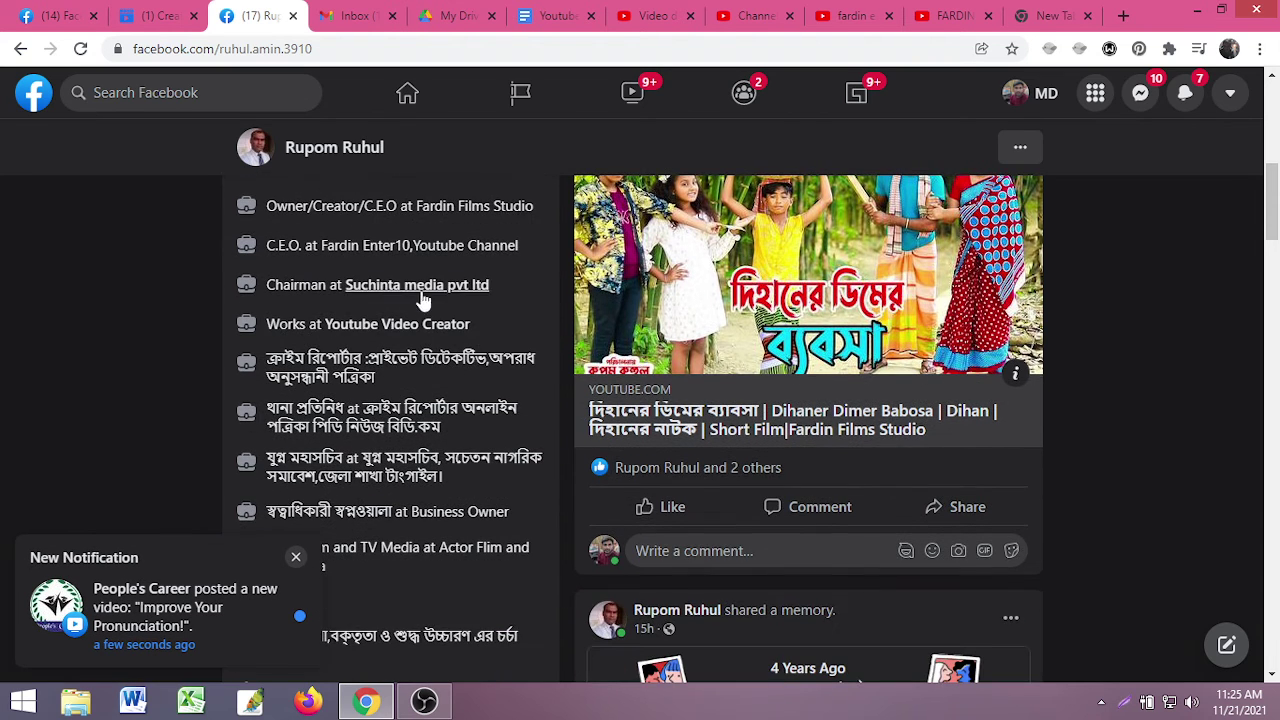
scroll(428, 318, "down", 2)
left_click(296, 556)
scroll(907, 451, "up", 3)
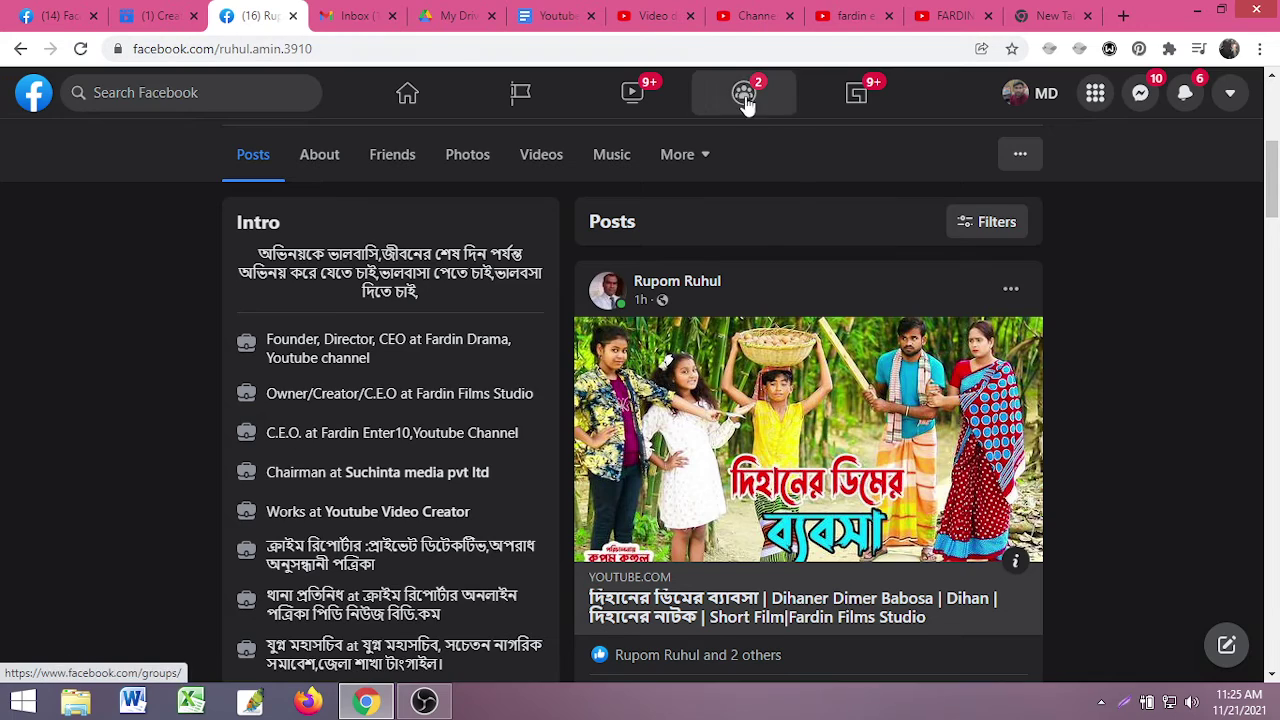
scroll(770, 425, "down", 4)
scroll(770, 425, "down", 4)
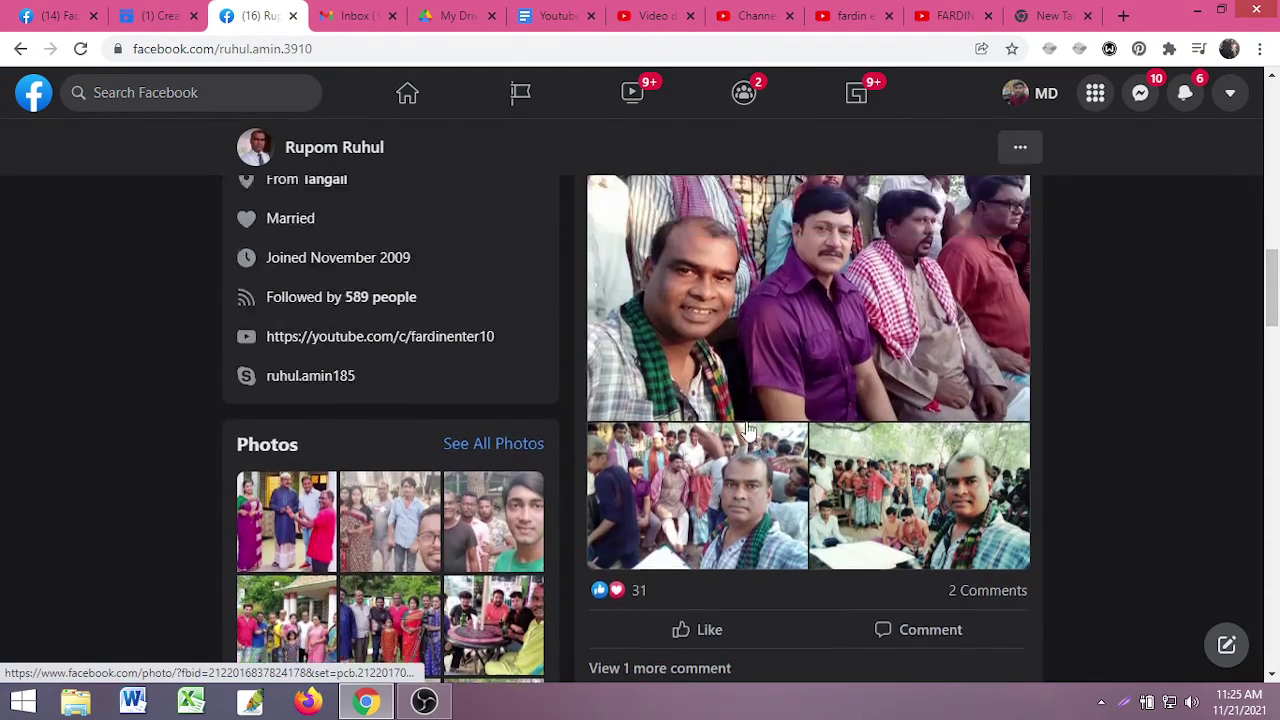
scroll(770, 425, "up", 1)
scroll(858, 354, "down", 6)
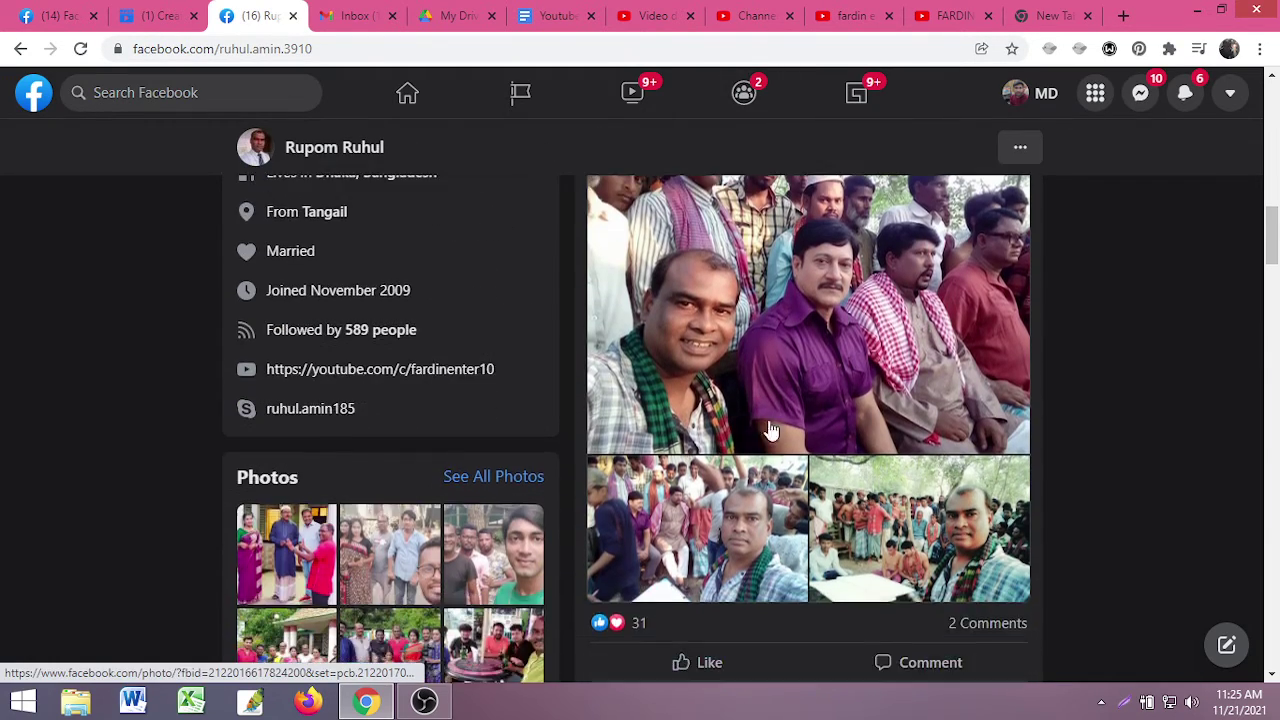
scroll(851, 423, "down", 10)
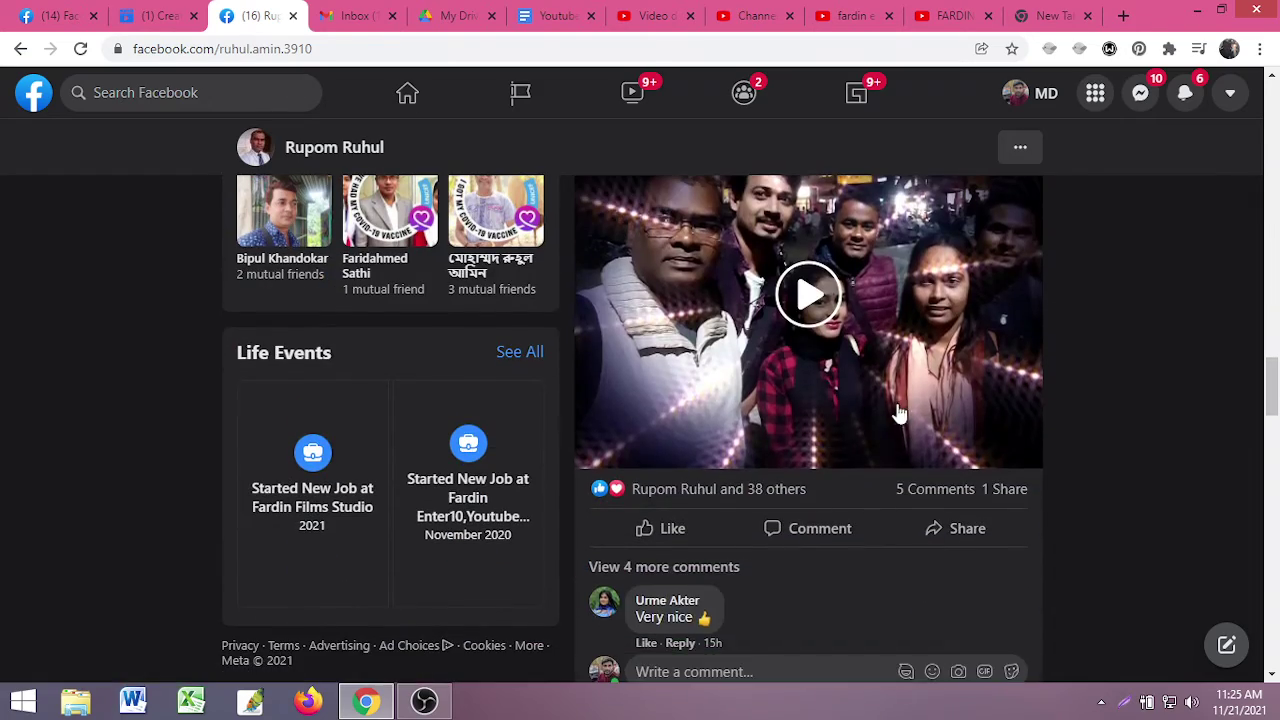
scroll(806, 430, "down", 10)
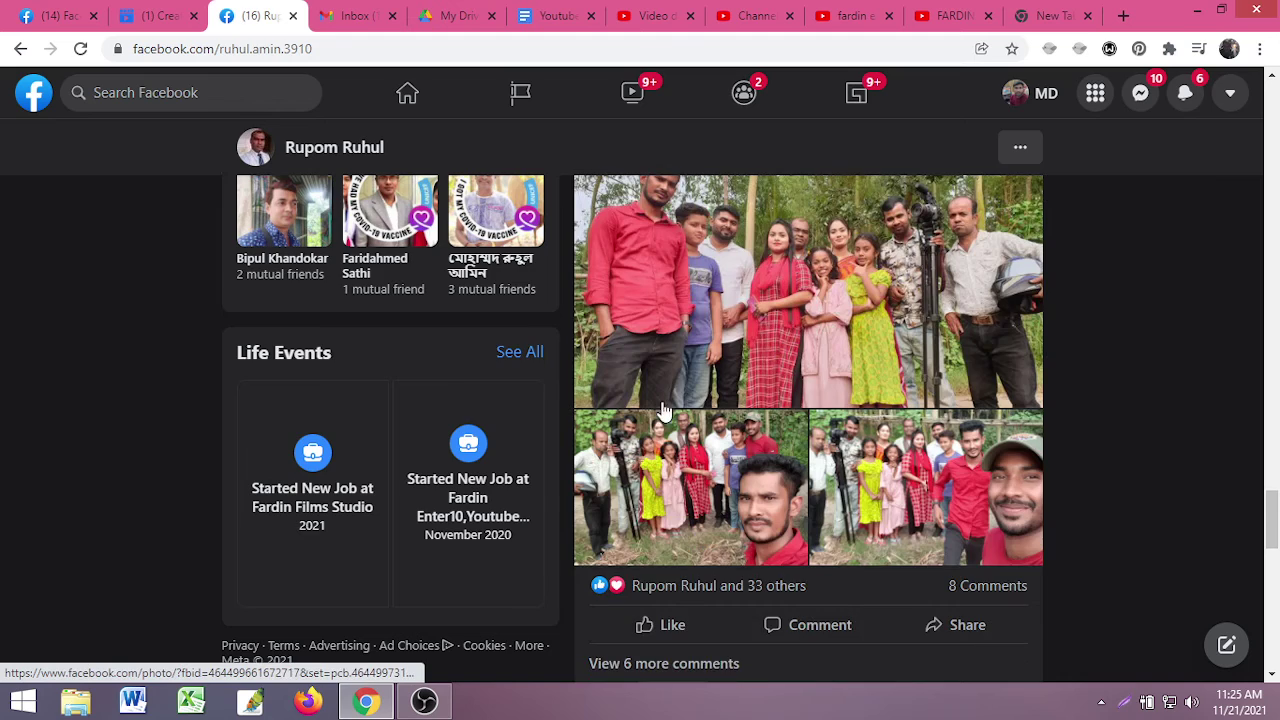
scroll(680, 410, "up", 2)
scroll(860, 418, "down", 1)
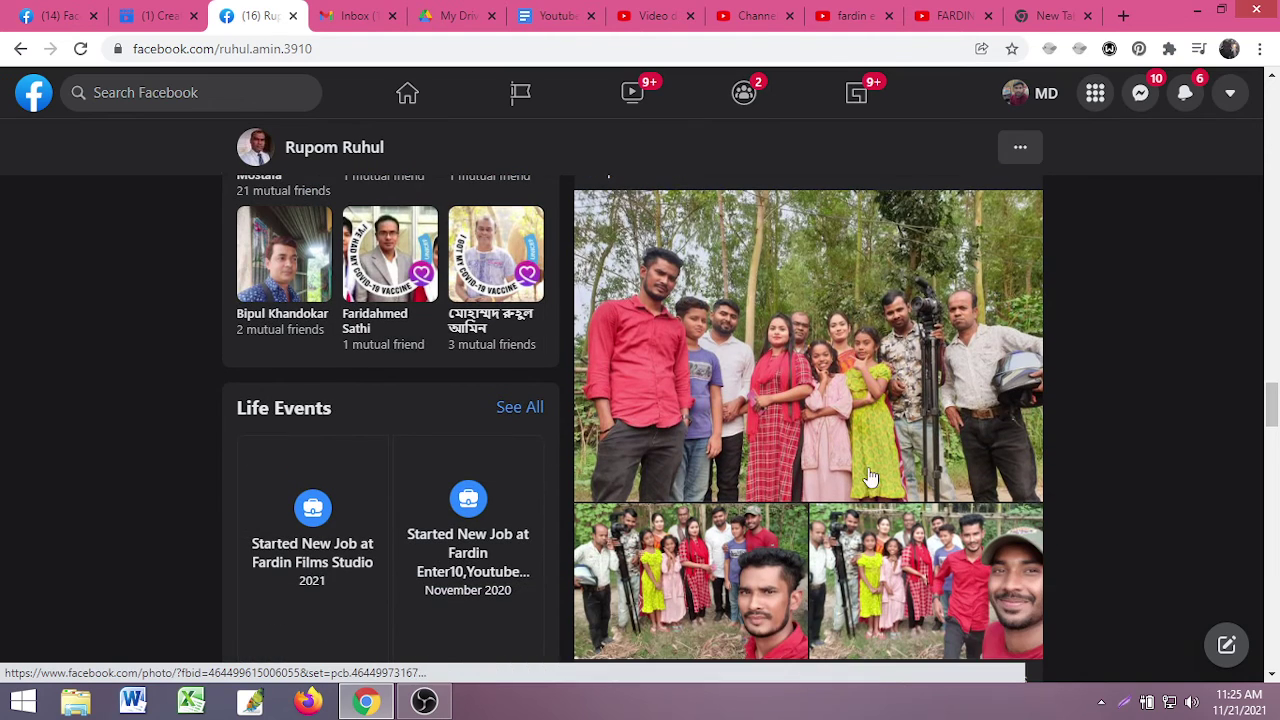
scroll(885, 370, "down", 5)
scroll(845, 395, "down", 9)
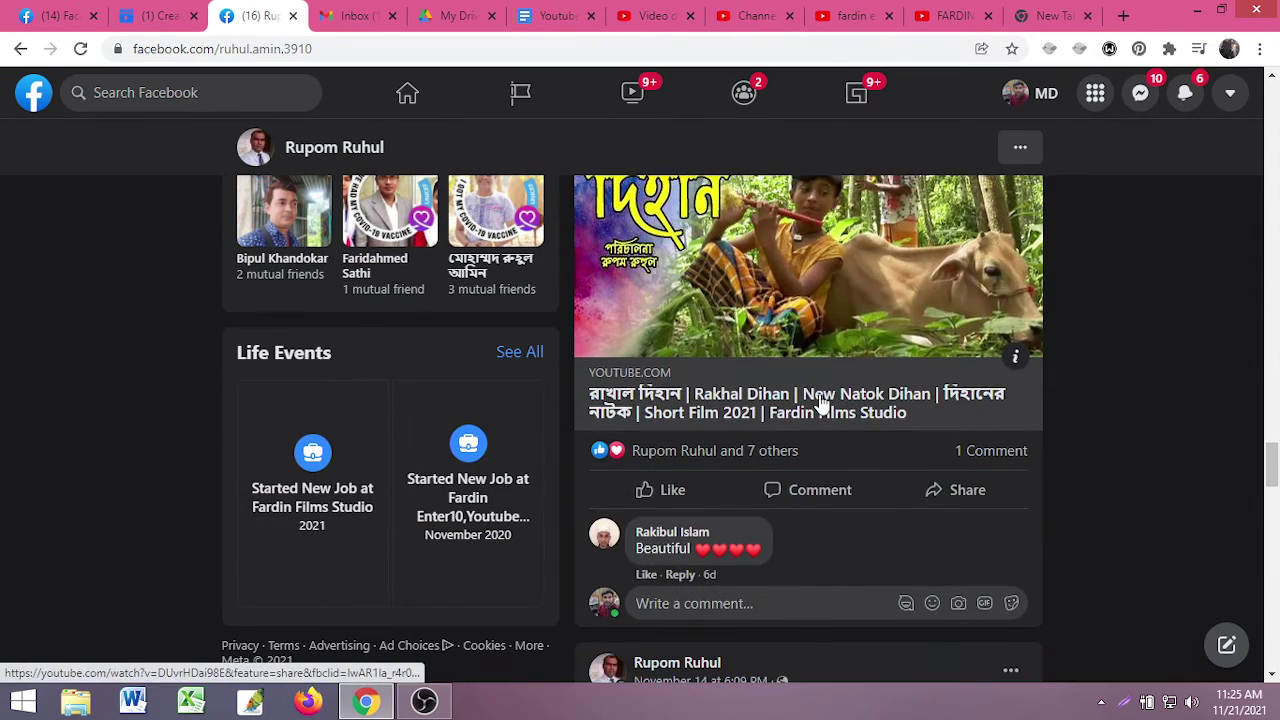
scroll(870, 385, "down", 8)
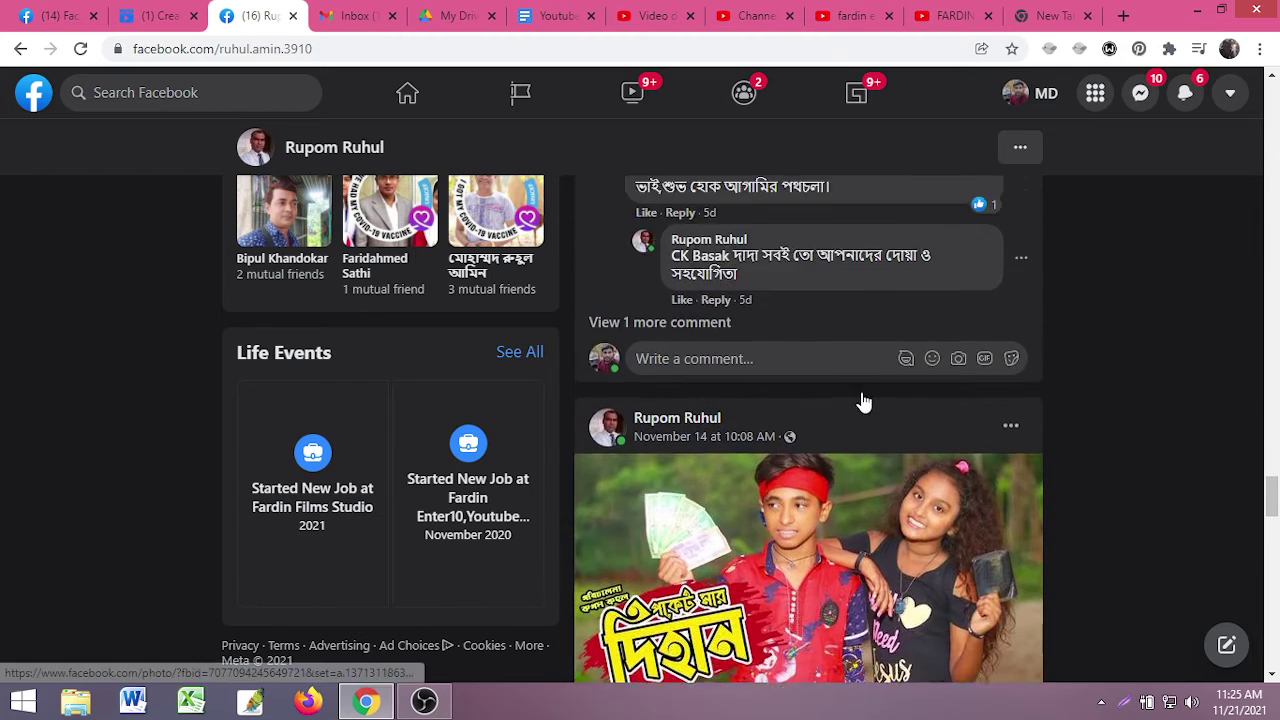
scroll(830, 405, "down", 3)
scroll(828, 408, "down", 3)
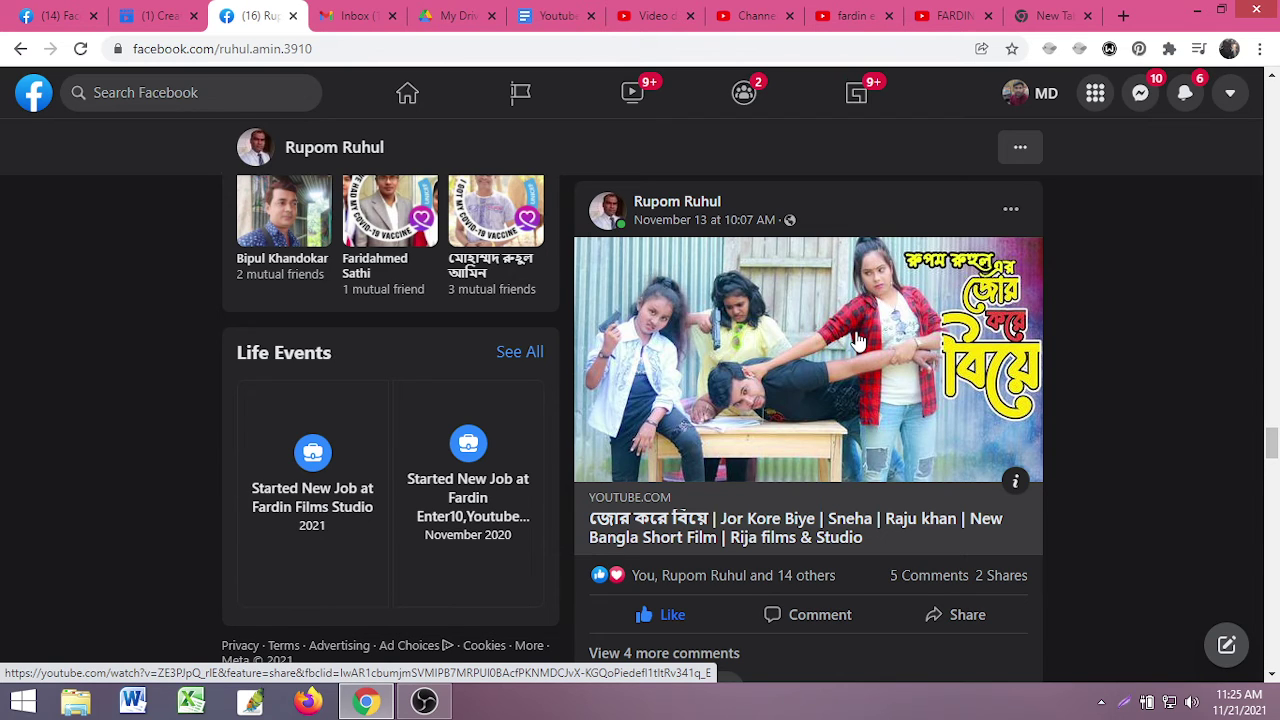
scroll(857, 338, "down", 10)
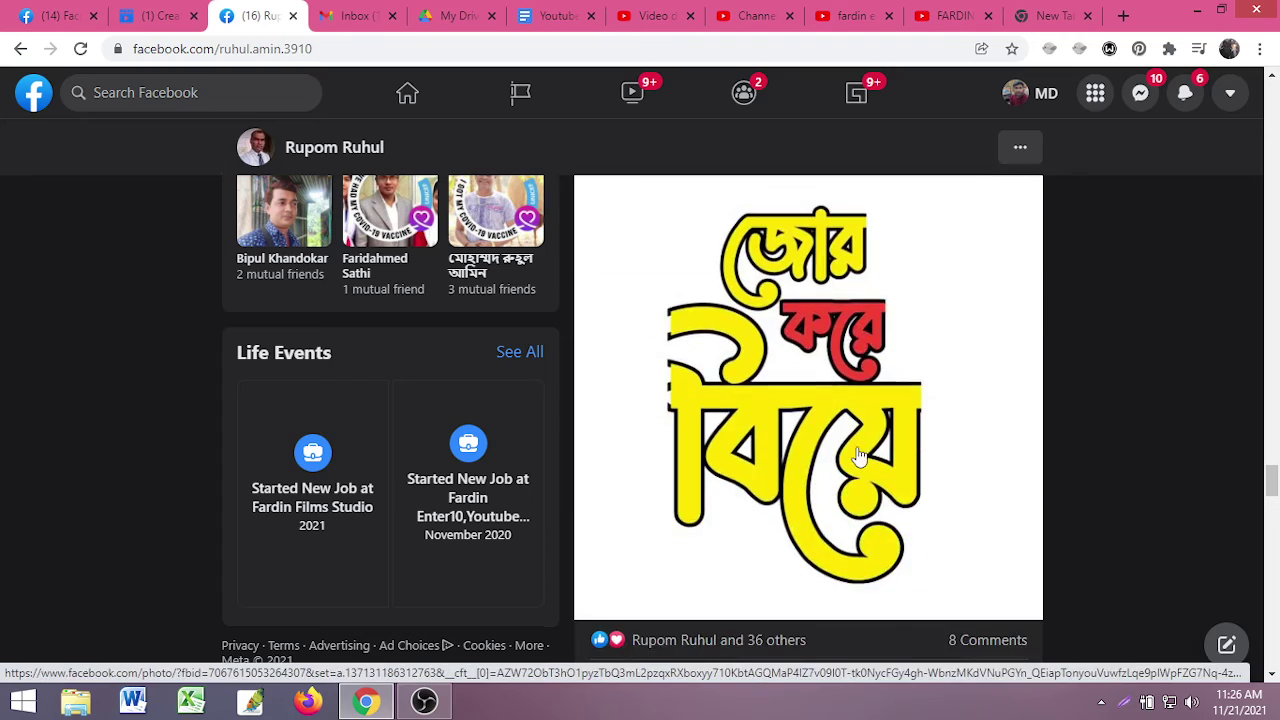
scroll(751, 451, "up", 3)
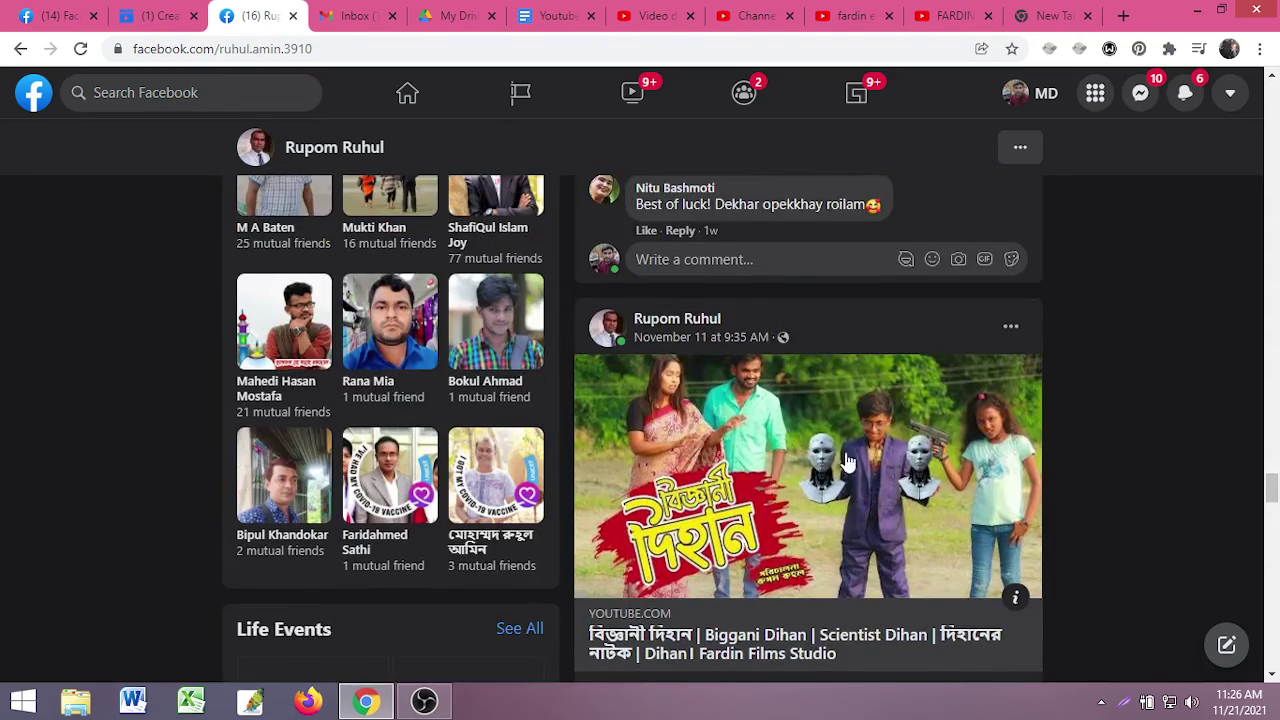
scroll(791, 477, "down", 6)
scroll(788, 480, "down", 3)
scroll(829, 457, "up", 3)
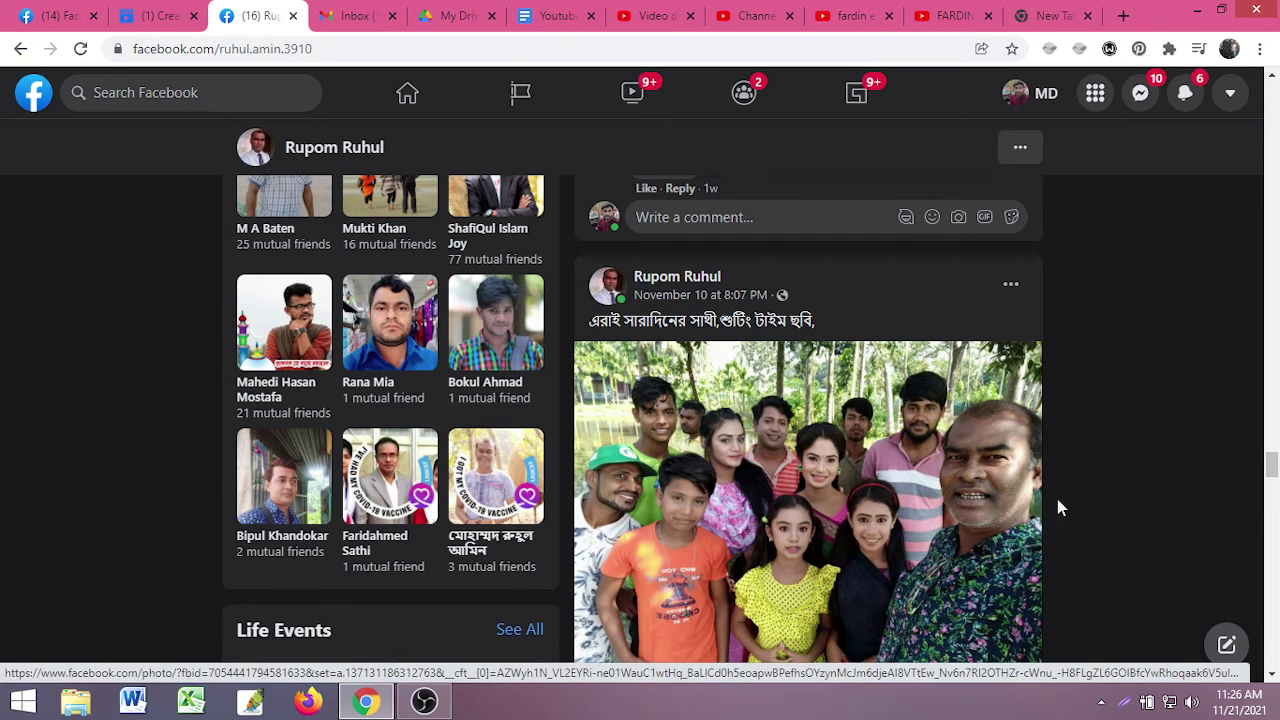
scroll(840, 495, "down", 3)
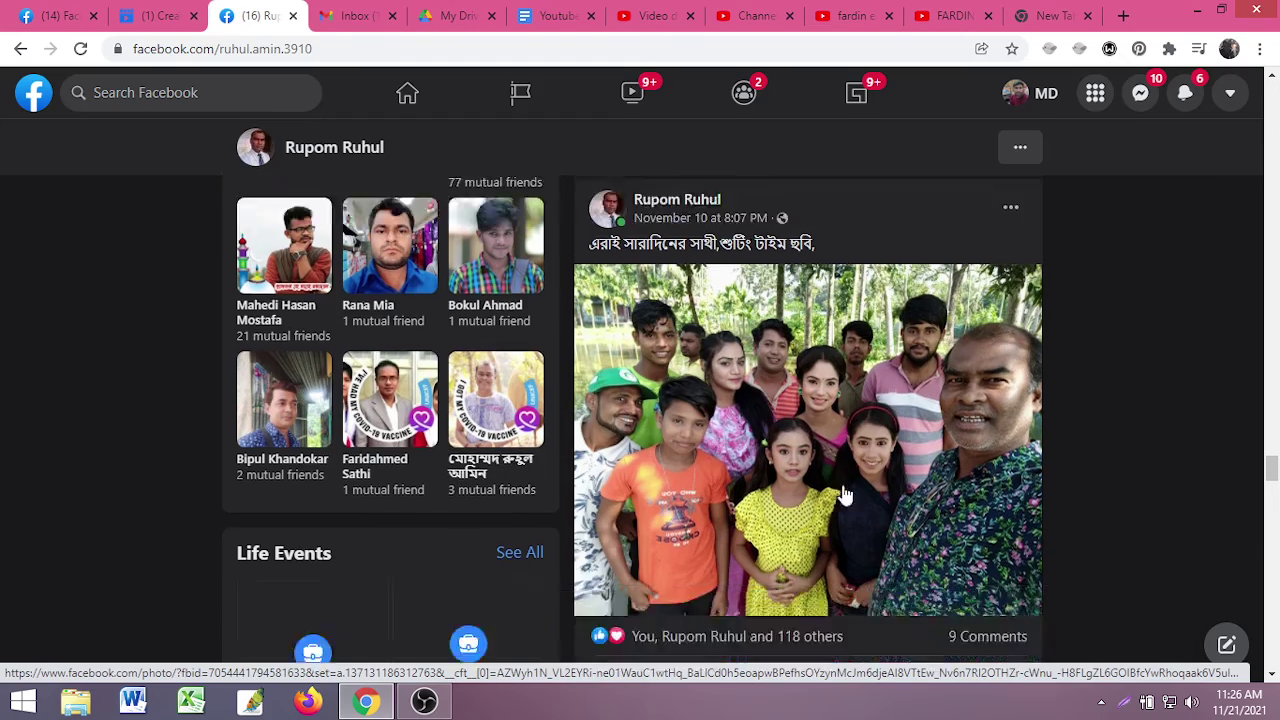
scroll(837, 509, "up", 3)
scroll(929, 563, "down", 10)
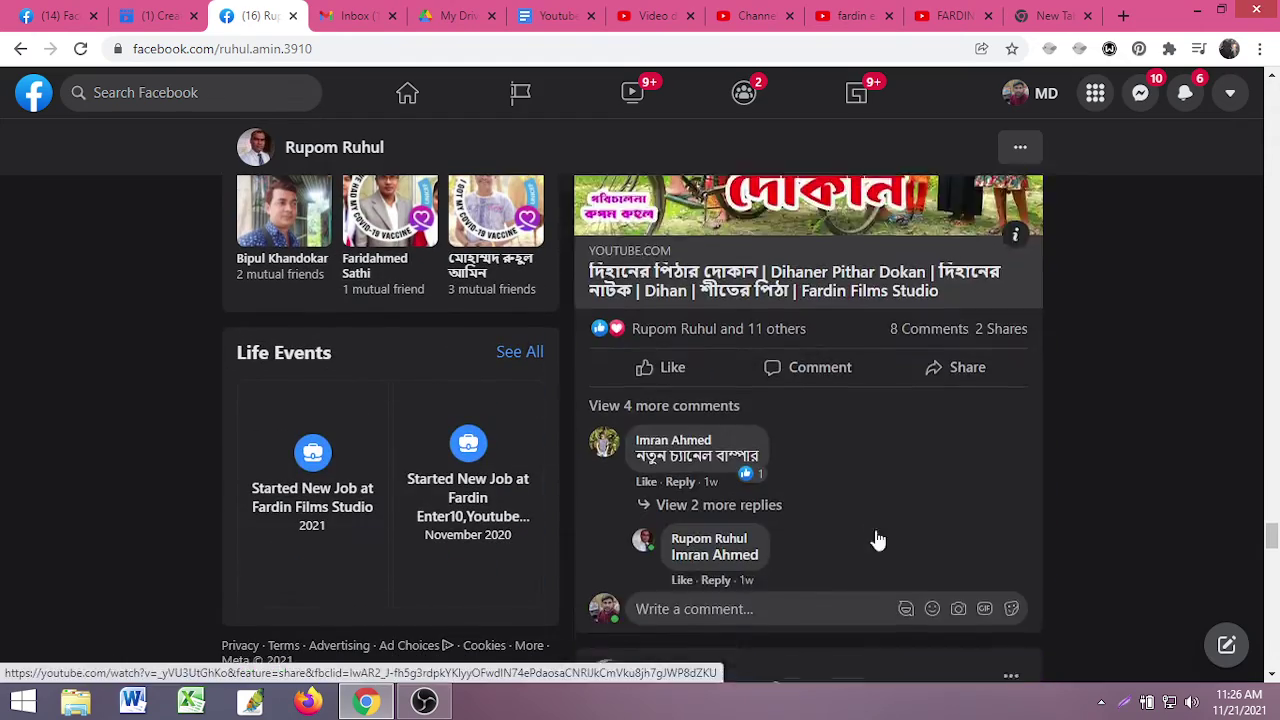
scroll(822, 478, "down", 10)
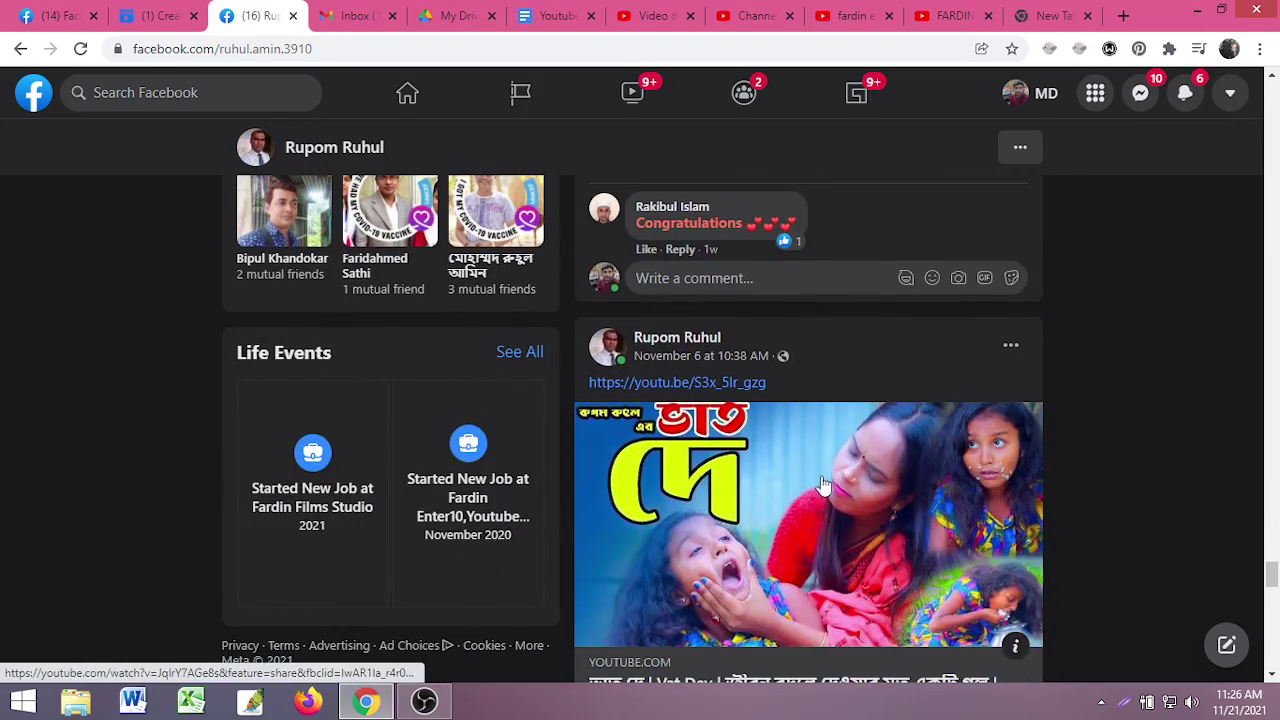
scroll(826, 472, "down", 10)
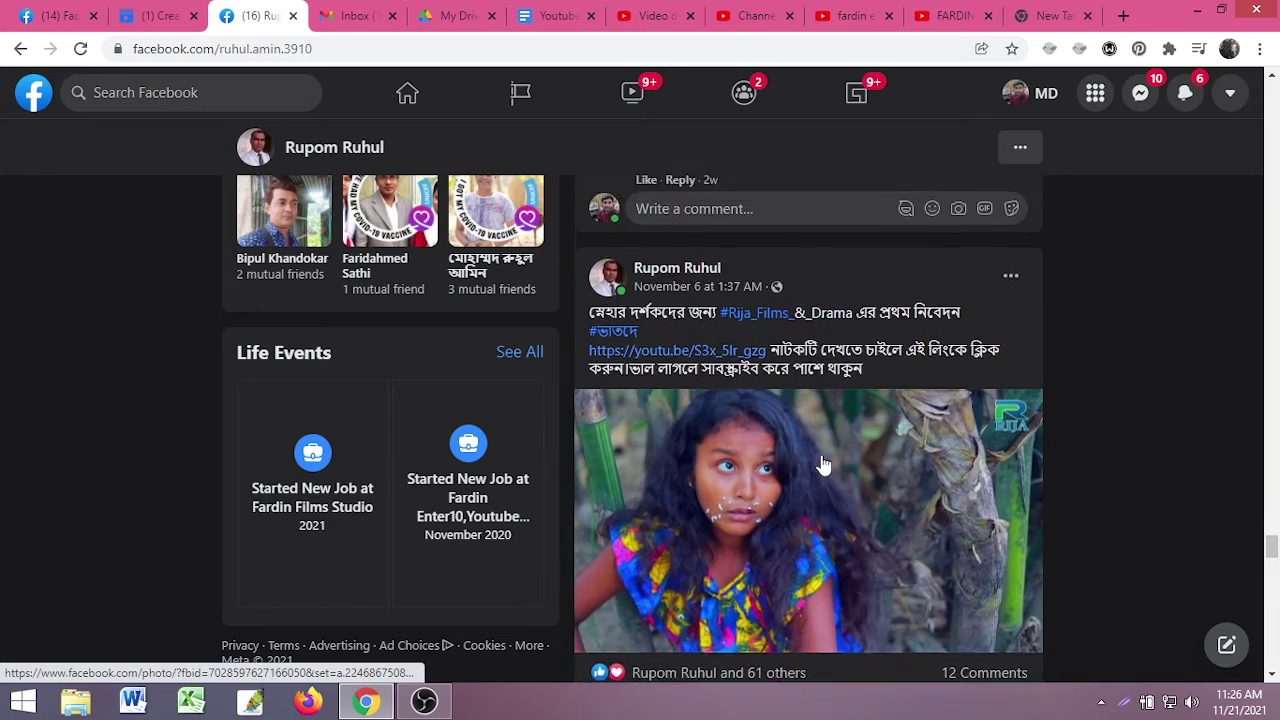
scroll(822, 460, "down", 10)
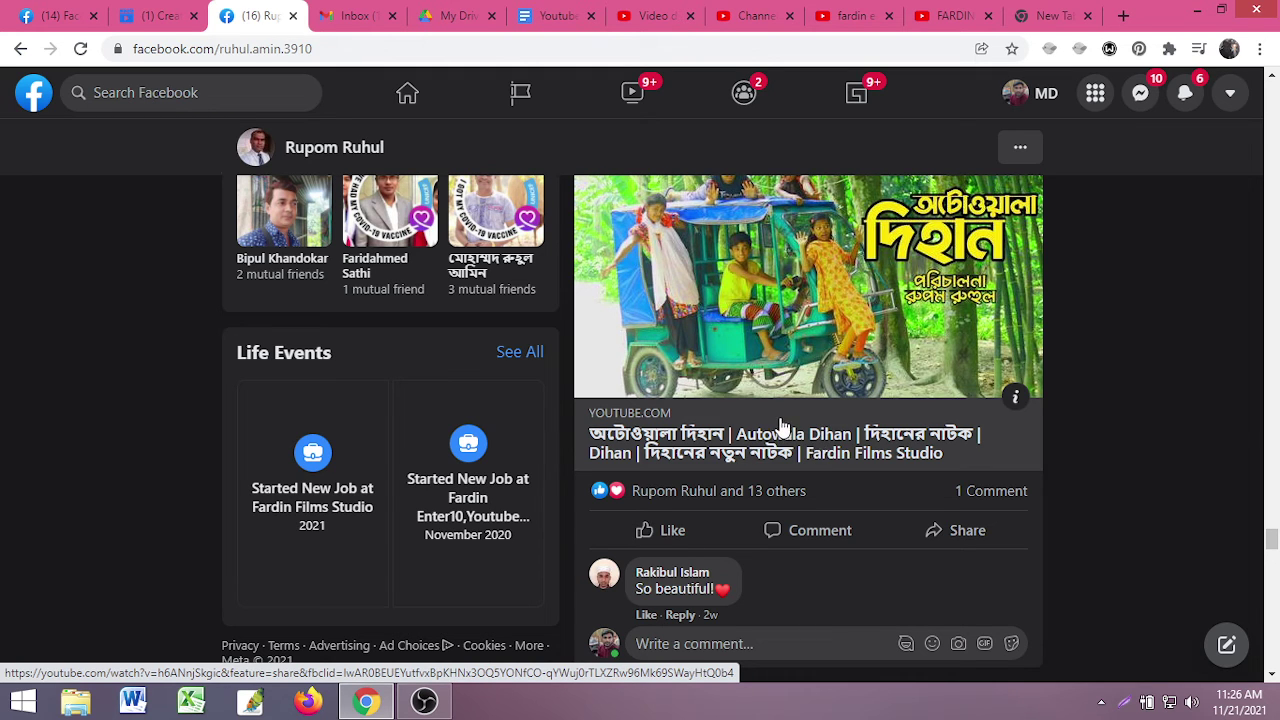
scroll(783, 427, "down", 15)
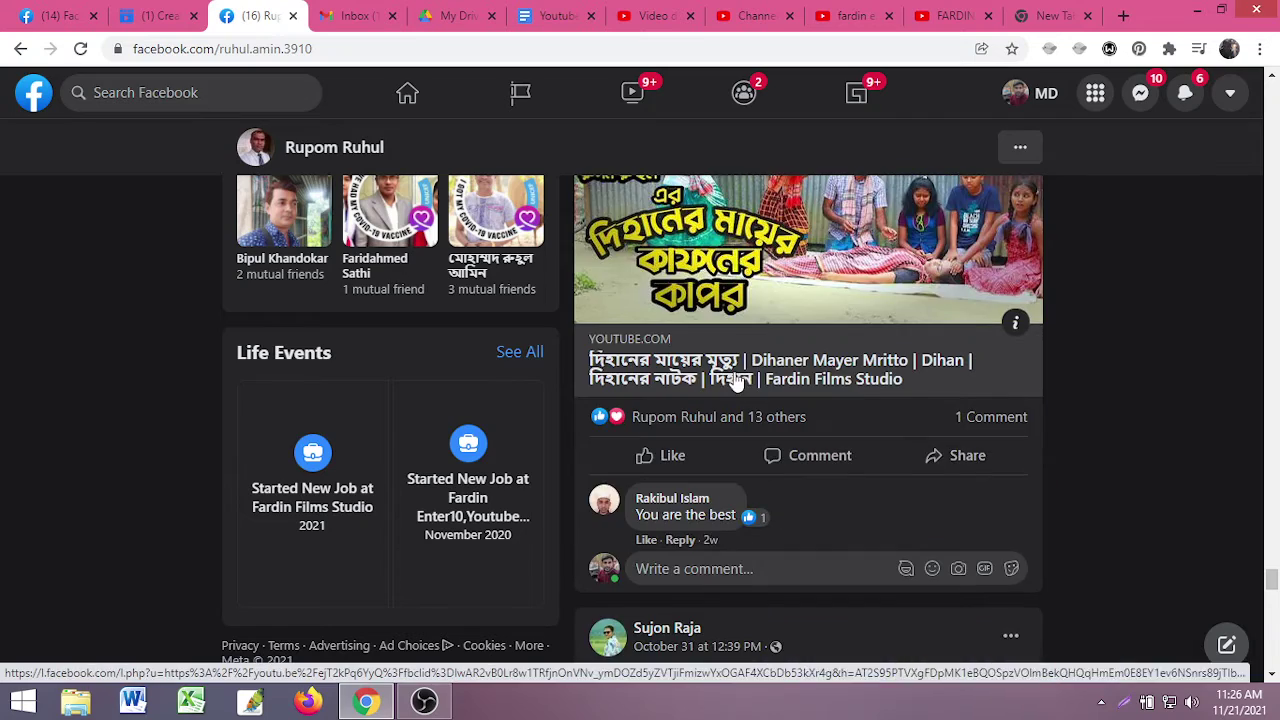
scroll(735, 380, "down", 6)
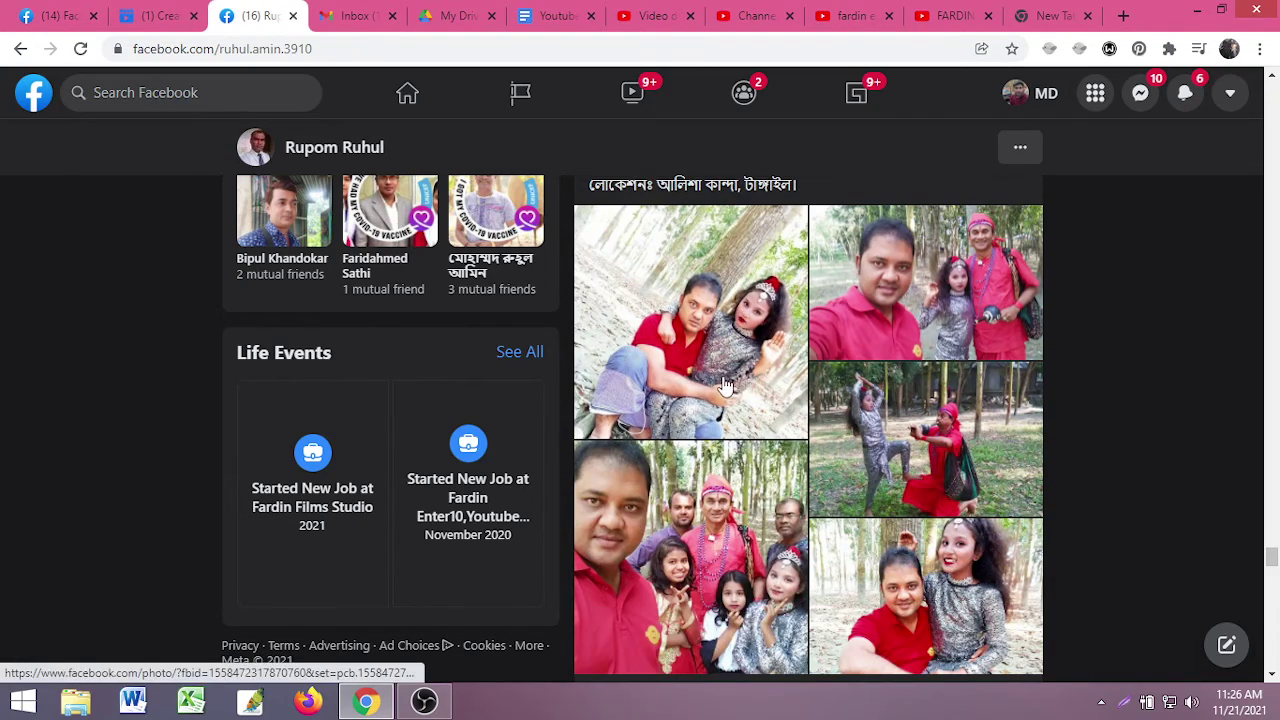
scroll(725, 385, "up", 10)
scroll(829, 425, "down", 6)
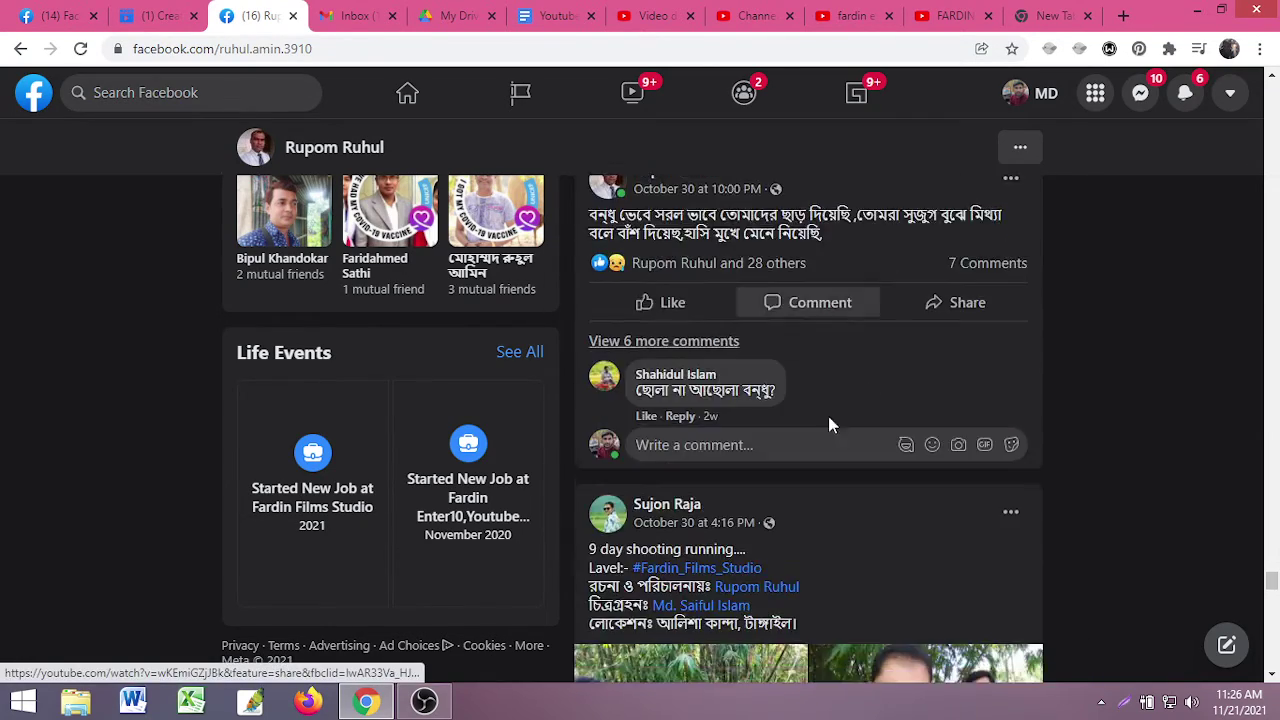
scroll(827, 425, "down", 6)
scroll(822, 443, "up", 1)
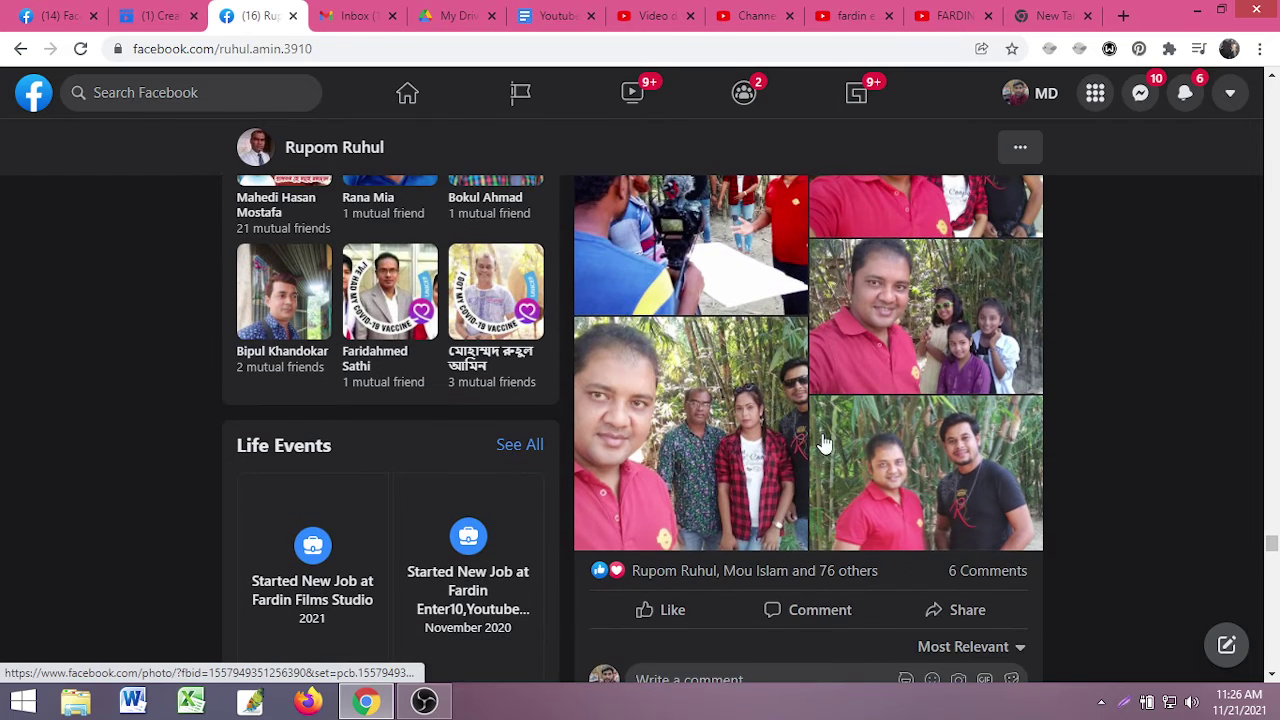
scroll(822, 443, "down", 8)
scroll(830, 440, "up", 1)
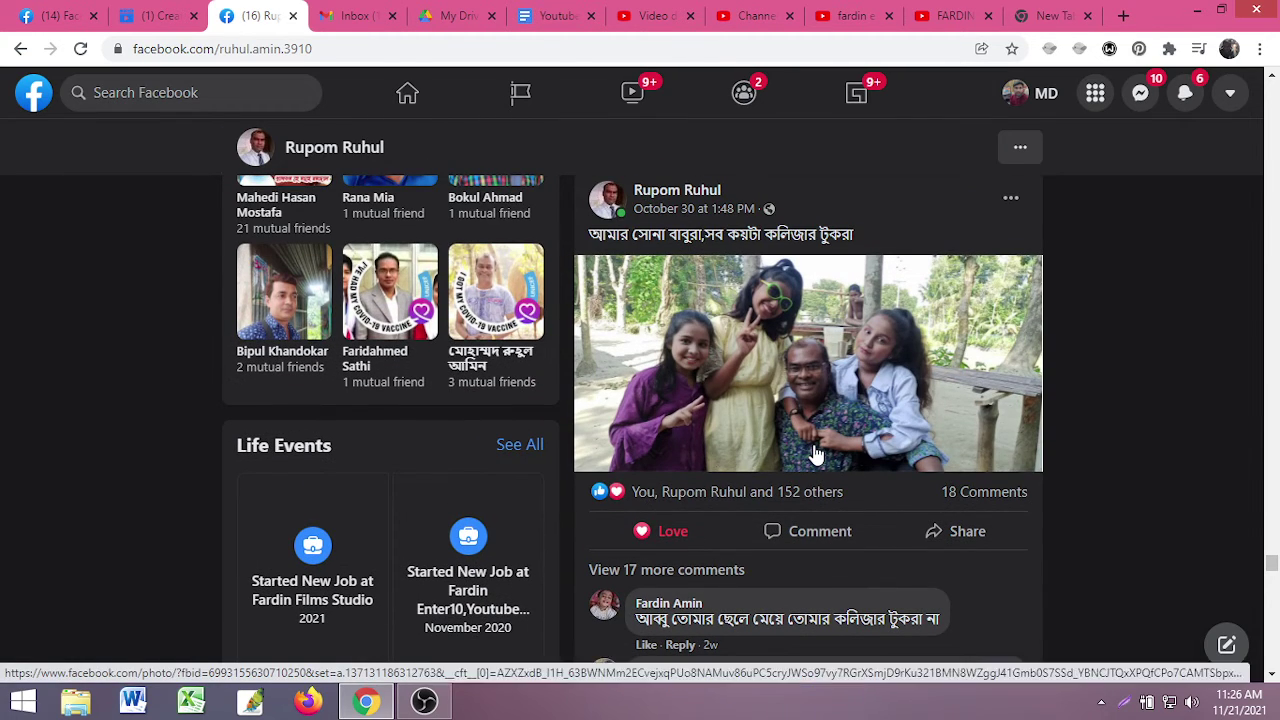
scroll(698, 418, "down", 20)
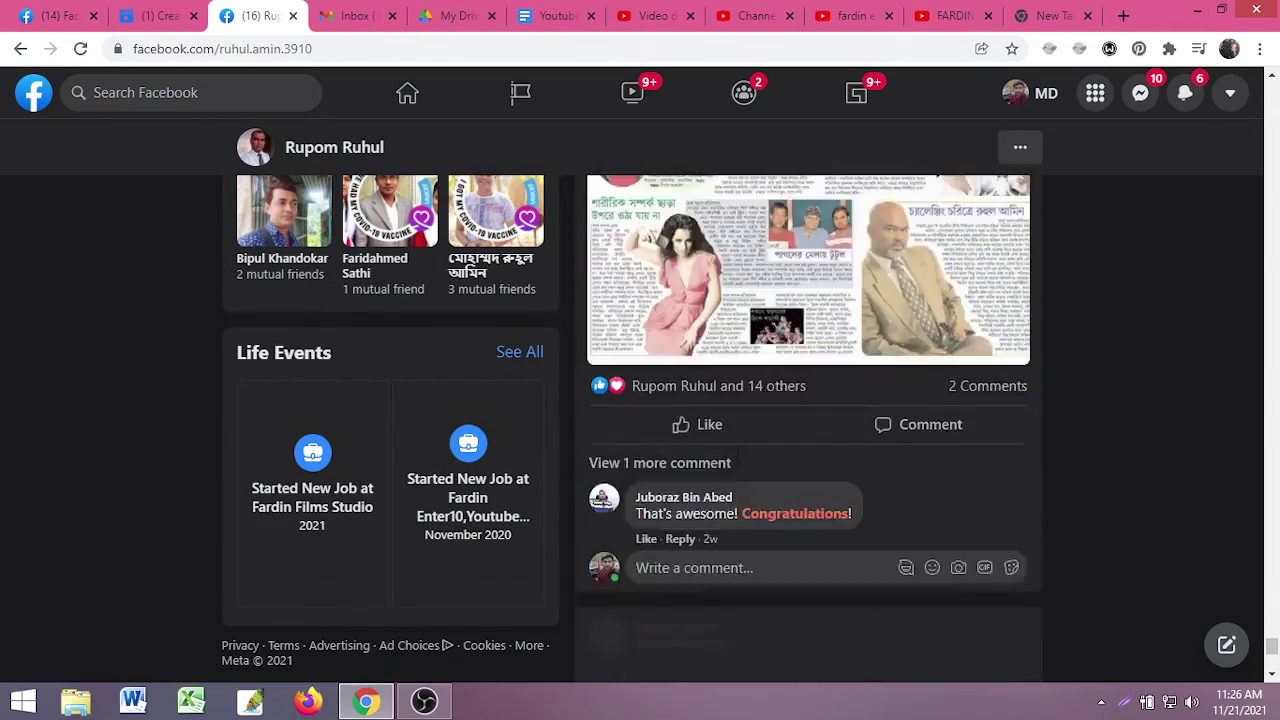
- Glance at the Gmail inbox, then minimize and restore the browser window
left_click(352, 15)
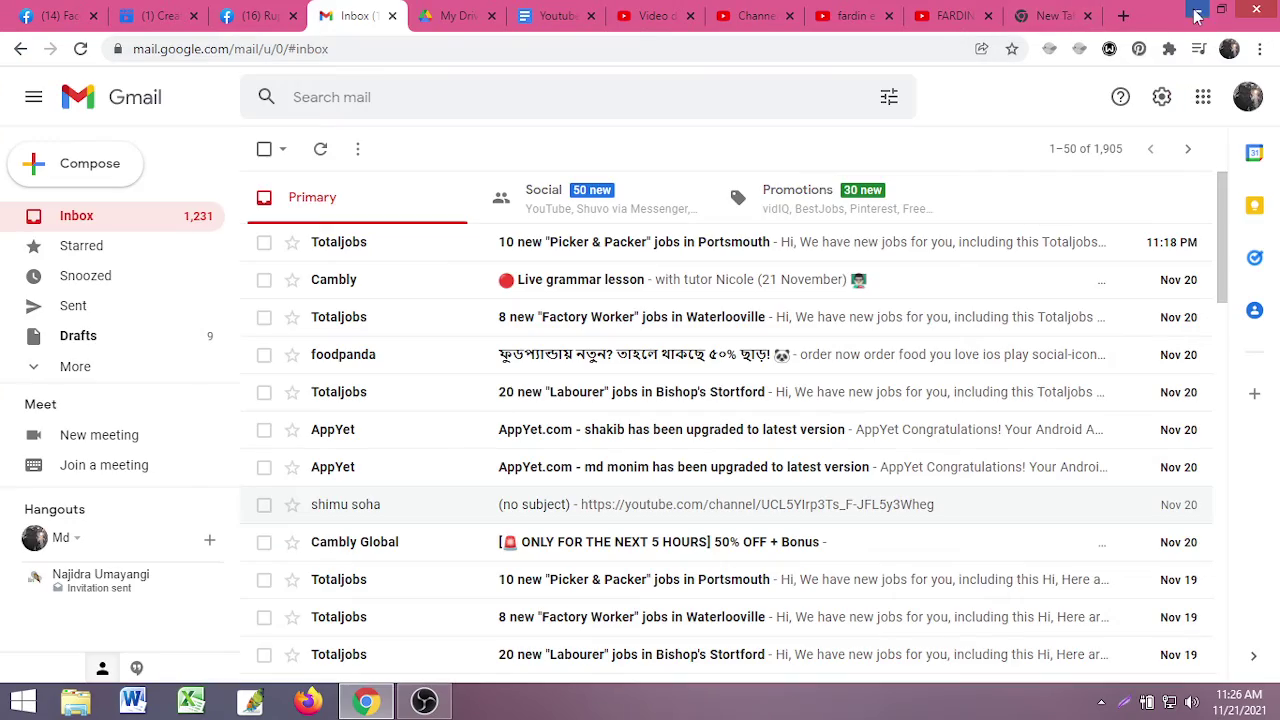
left_click(1197, 10)
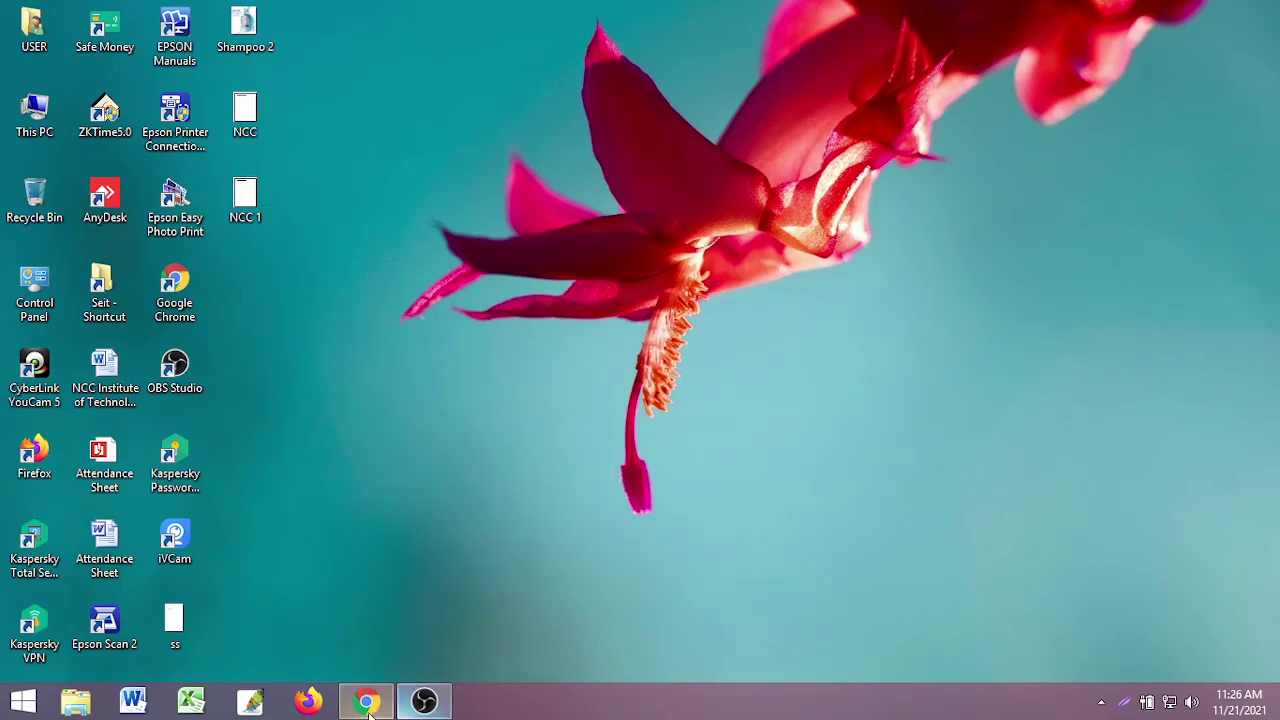
left_click(367, 702)
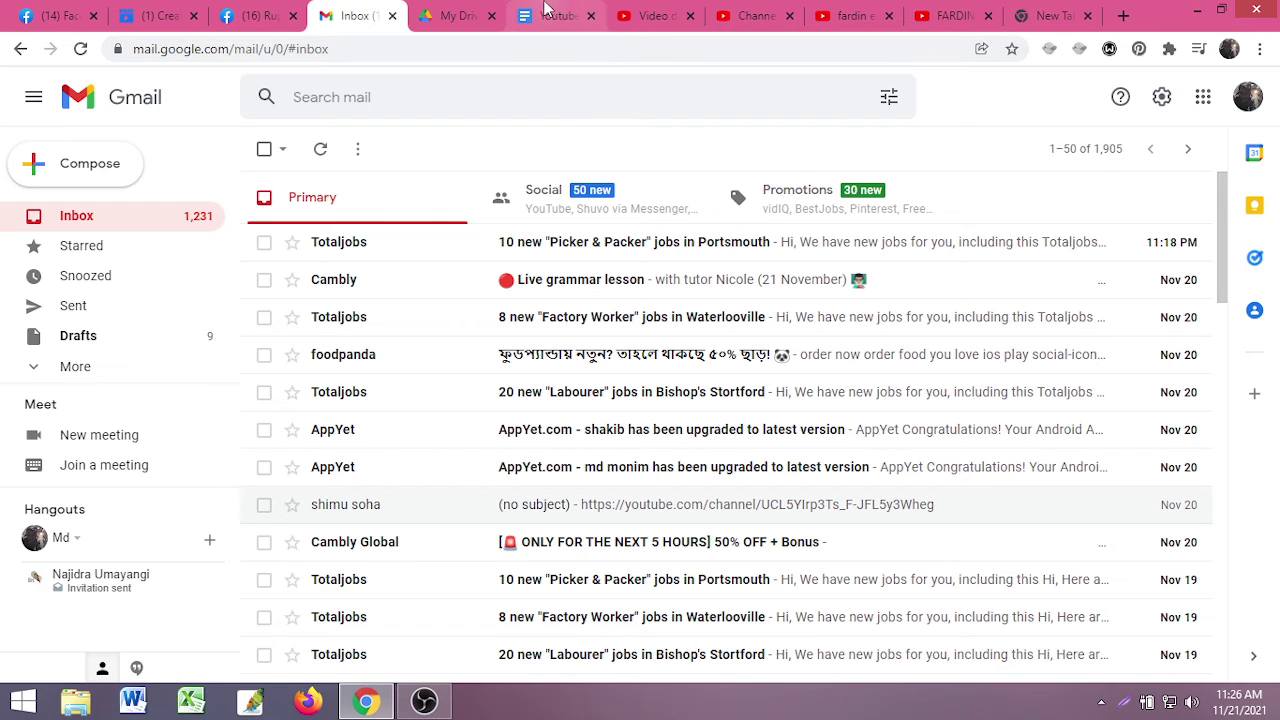
- Close the 'fardin enter 10' results tab and show vidIQ's quick analytics charts for the channel
left_click(752, 15)
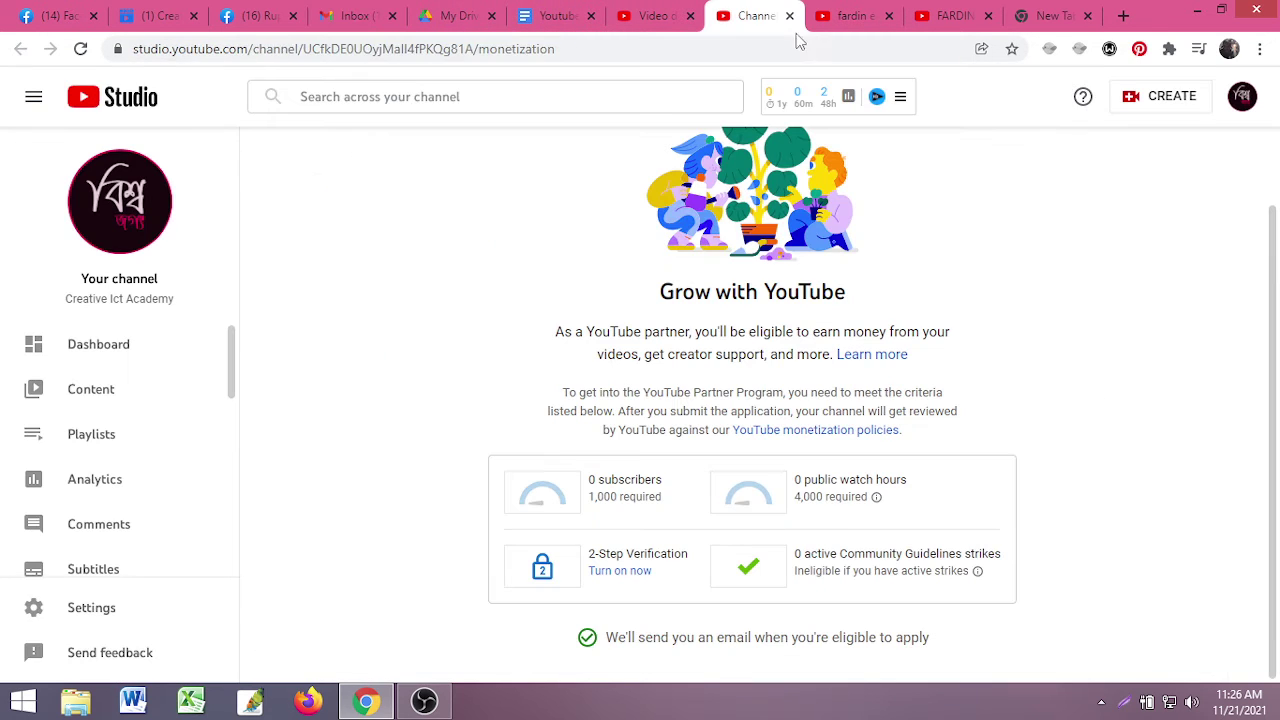
left_click(870, 15)
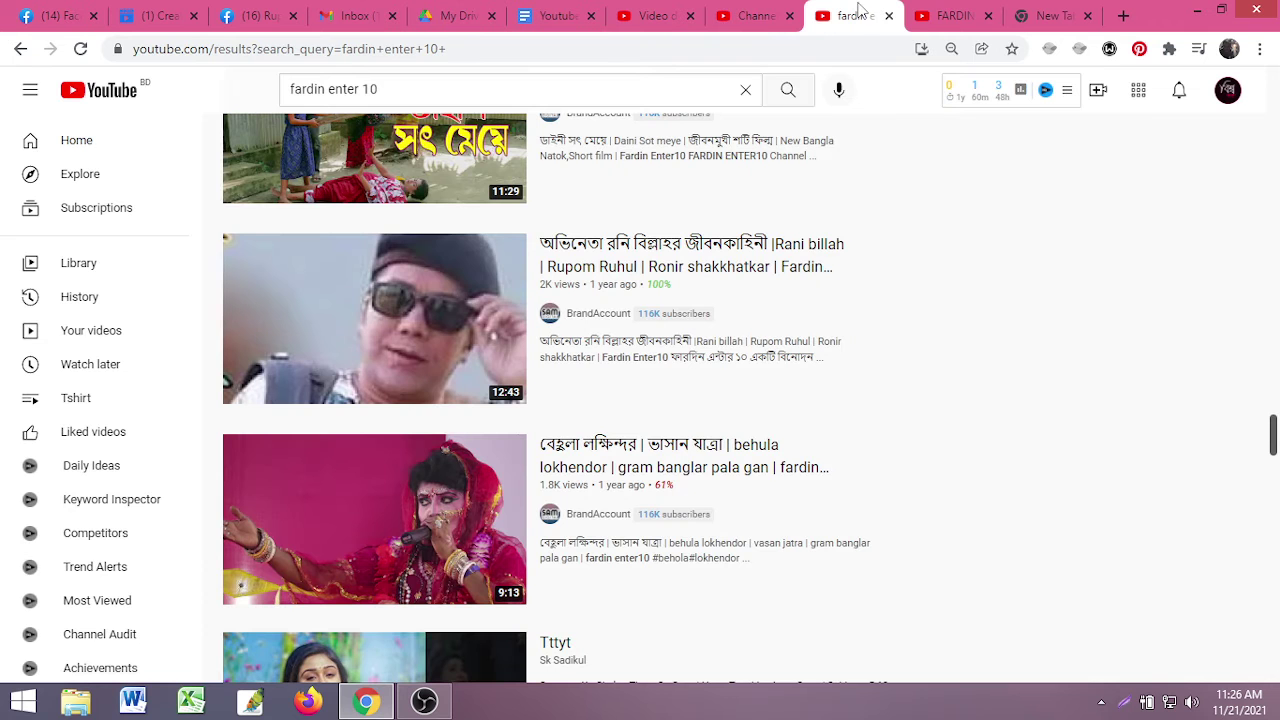
left_click(889, 16)
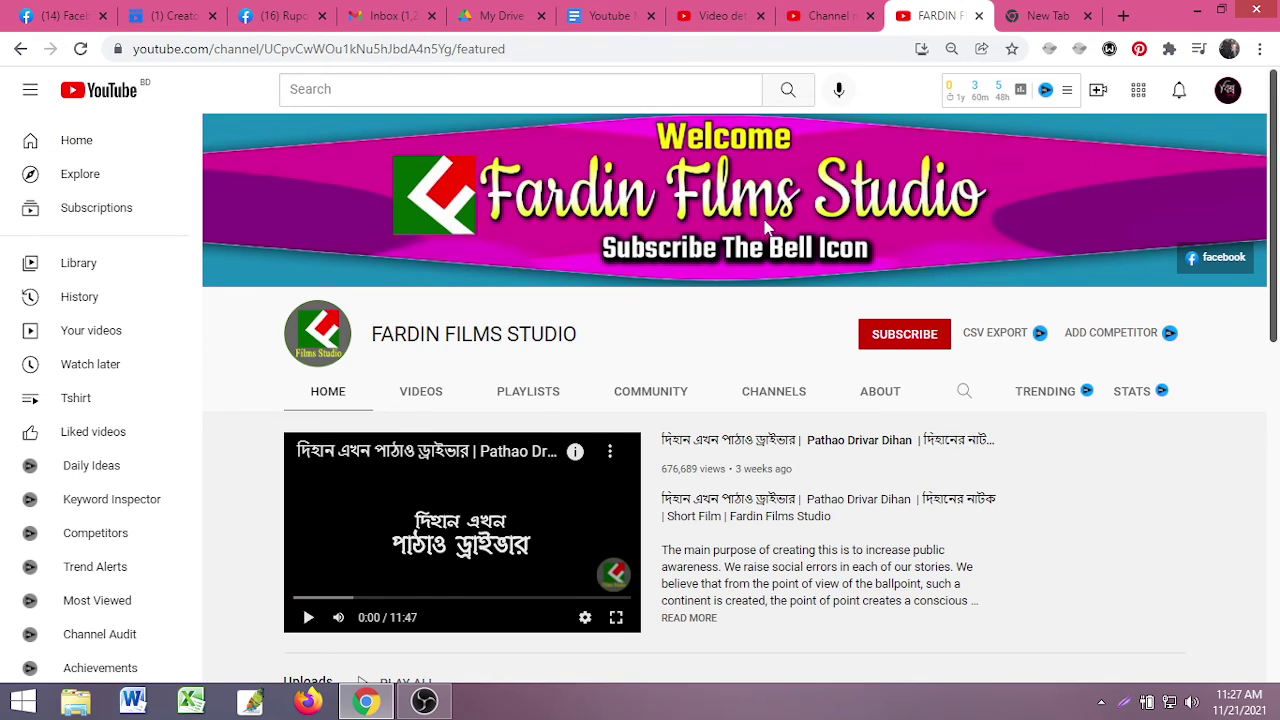
left_click(1000, 95)
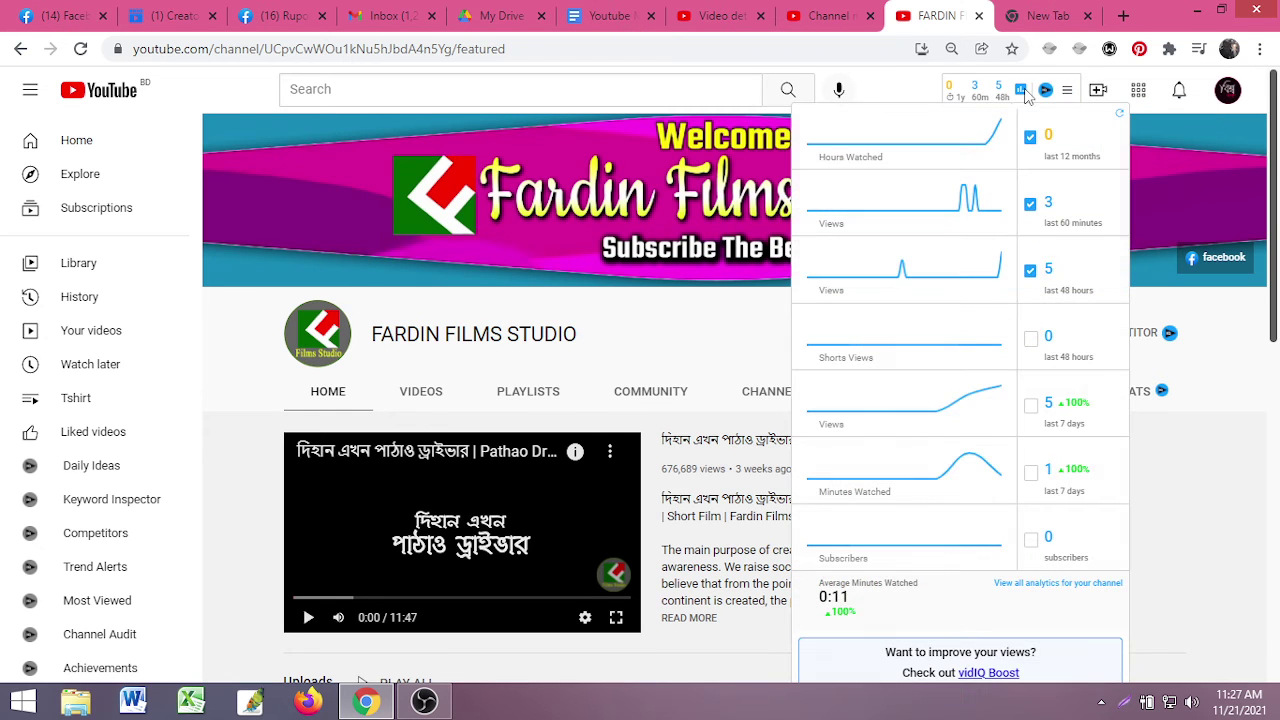
- Close vidIQ's stats panel, open its Competitors tool, read the channel-authorisation notice, and close it
scroll(890, 580, "down", 3)
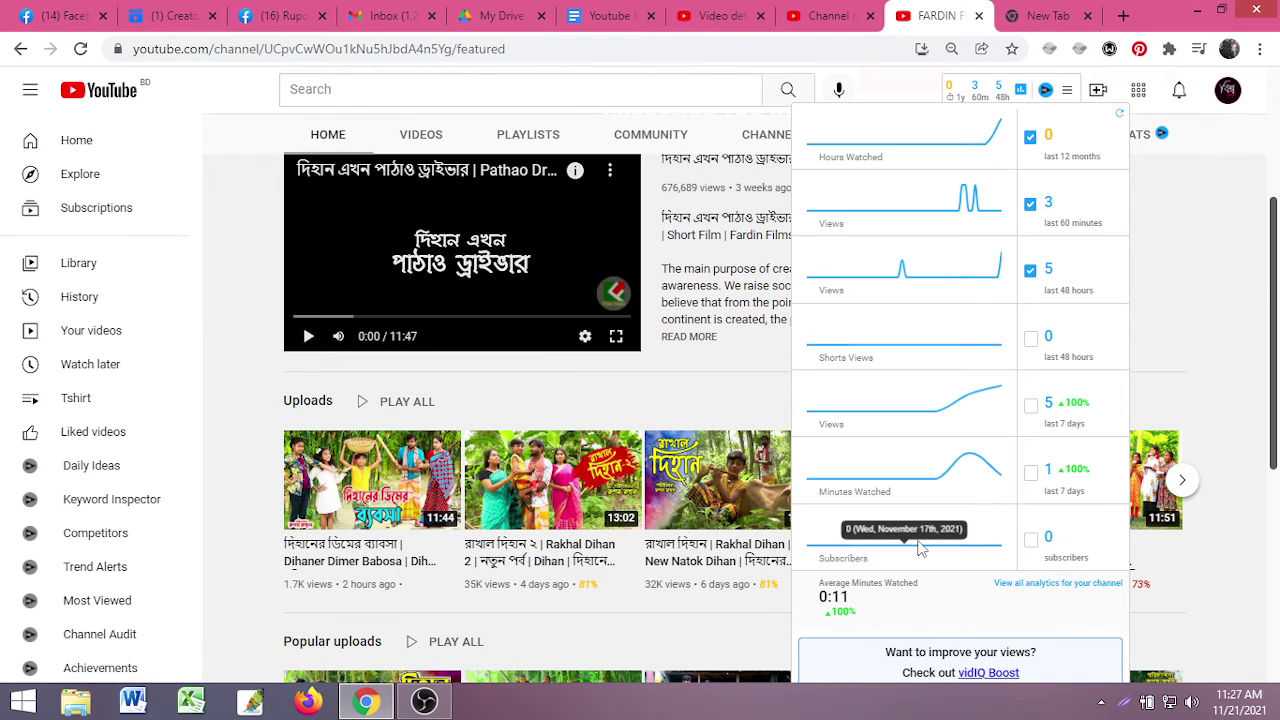
left_click(1046, 92)
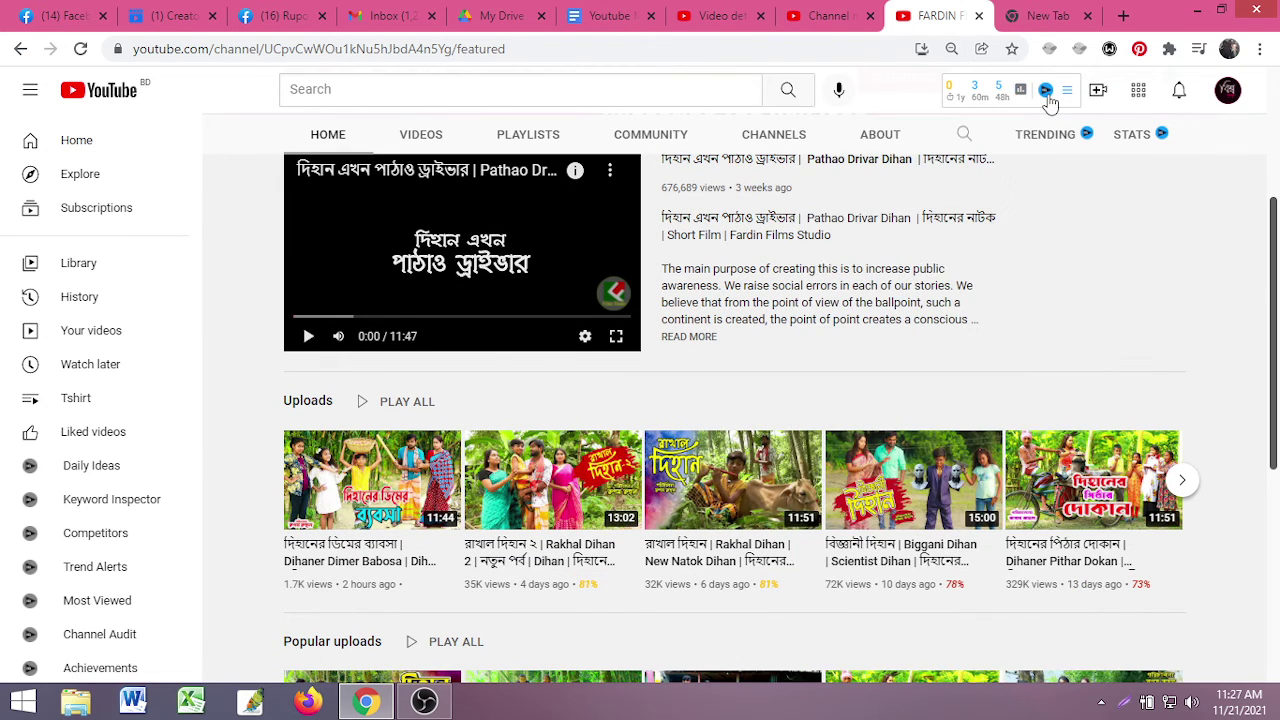
mouse_move(1048, 100)
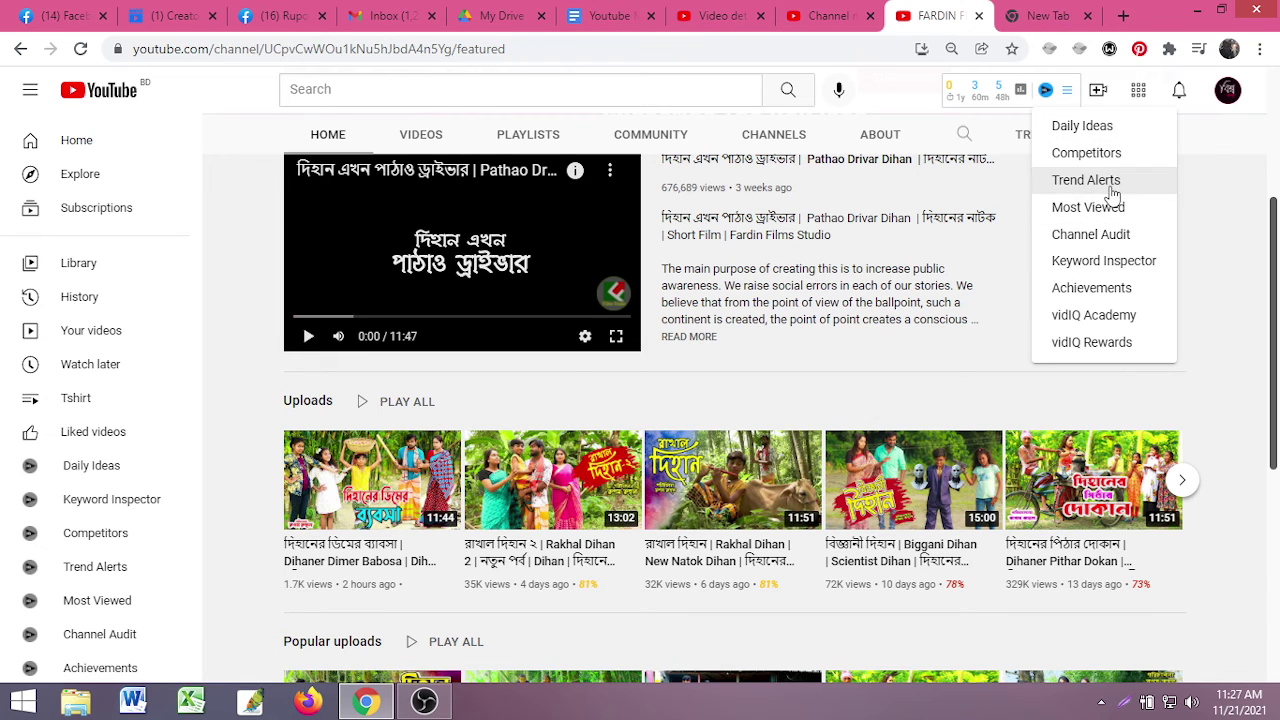
left_click(1085, 155)
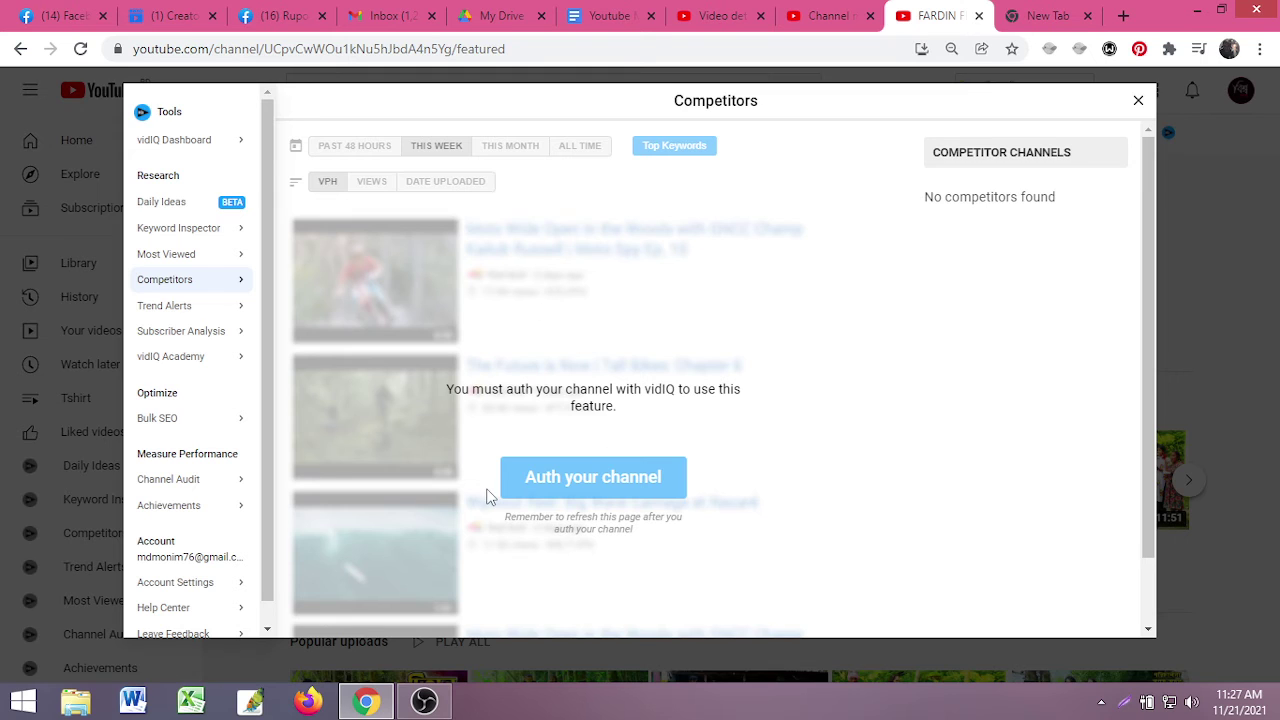
scroll(386, 397, "down", 1)
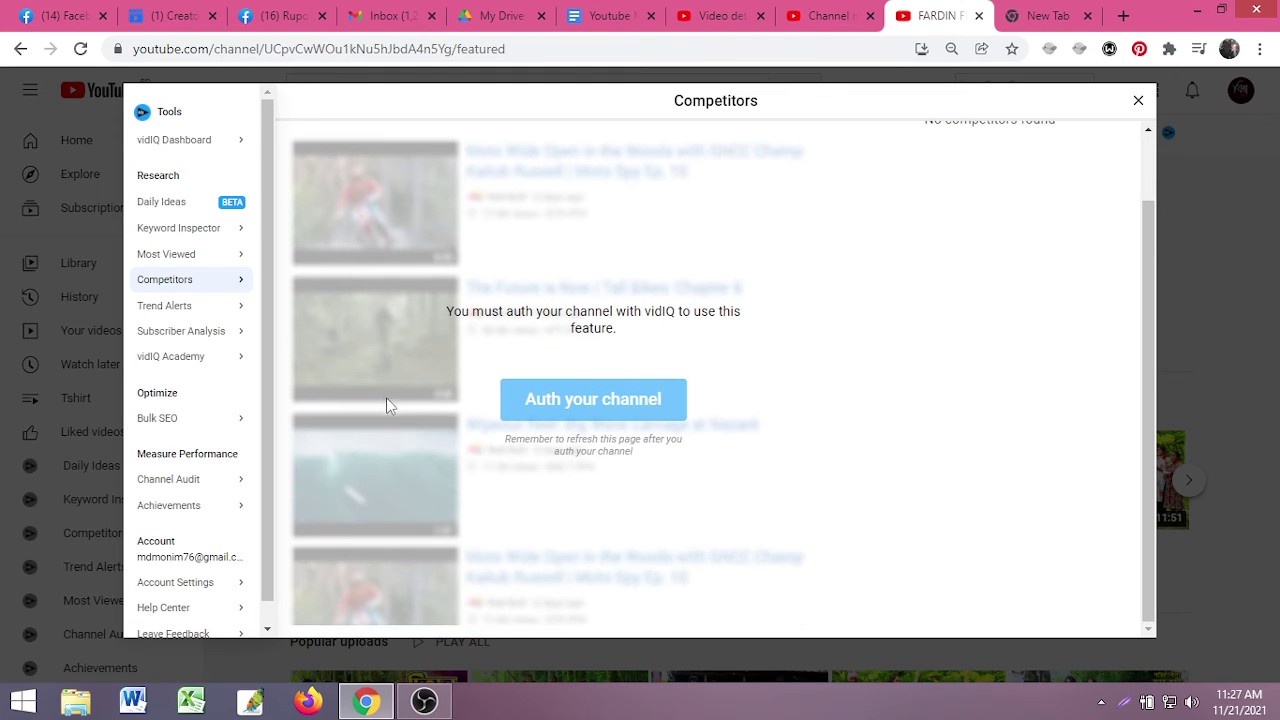
scroll(427, 362, "up", 1)
scroll(427, 364, "down", 1)
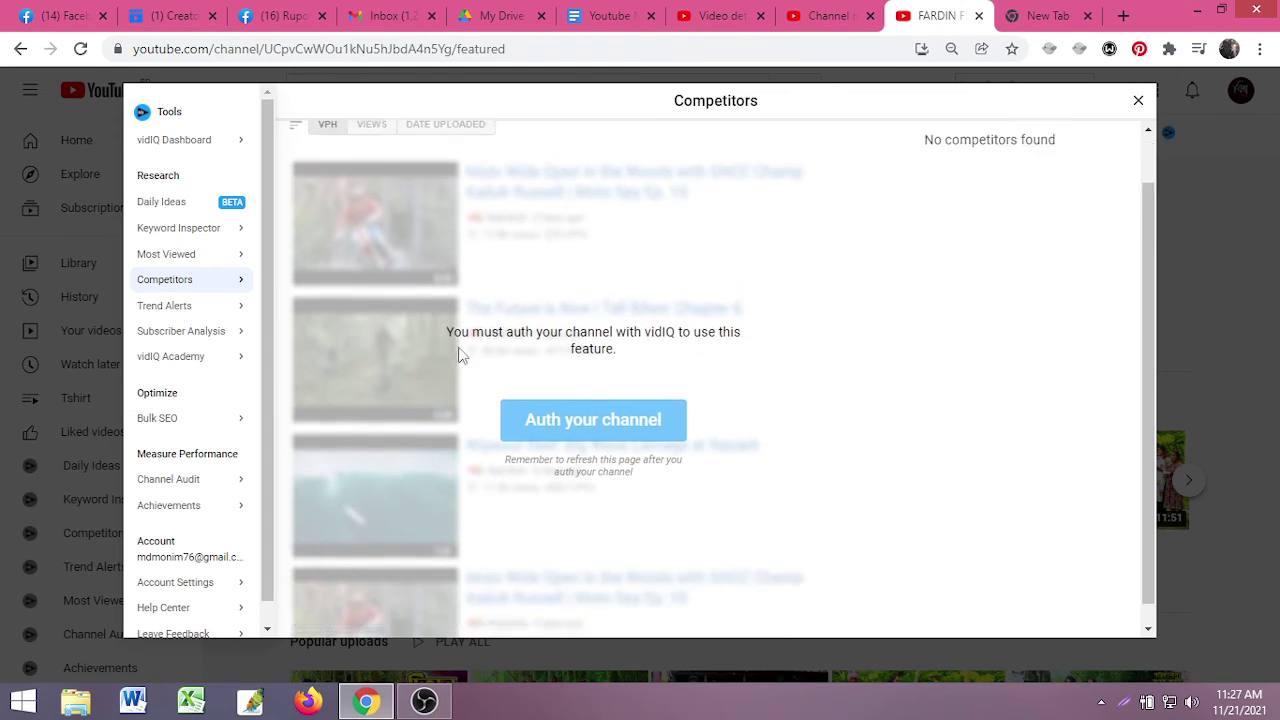
scroll(480, 352, "up", 2)
scroll(420, 410, "down", 1)
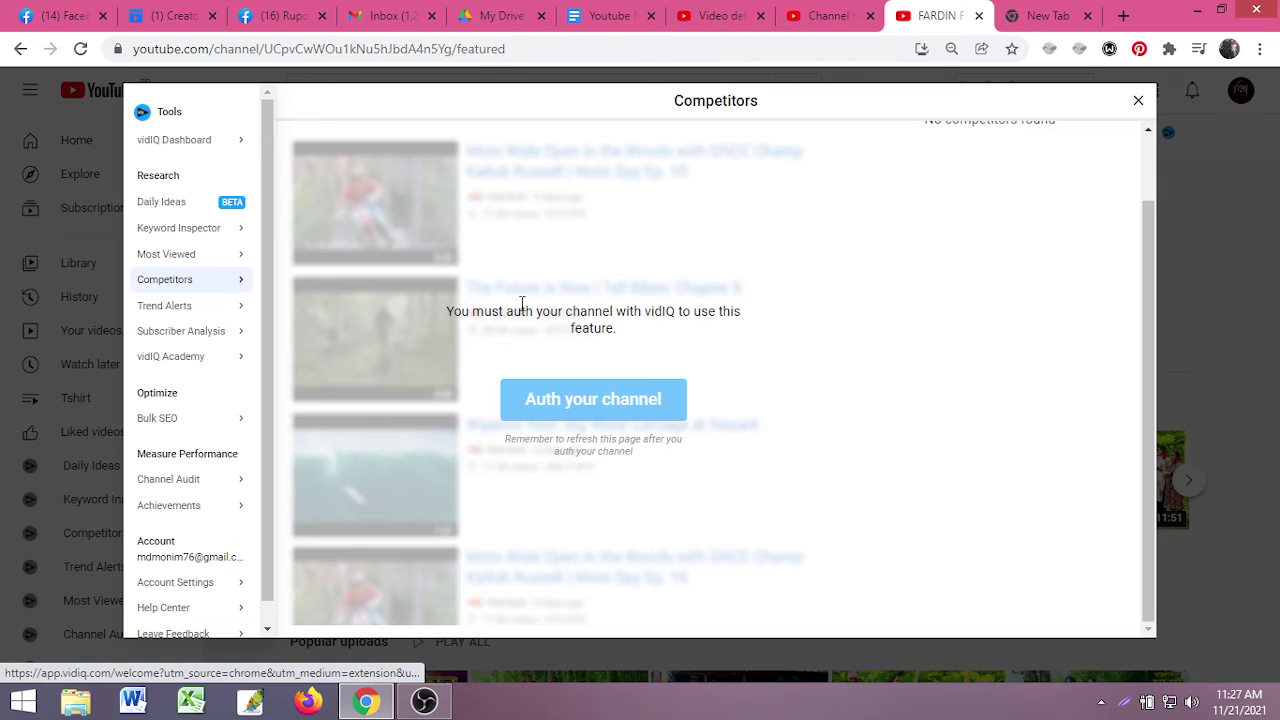
scroll(462, 392, "up", 1)
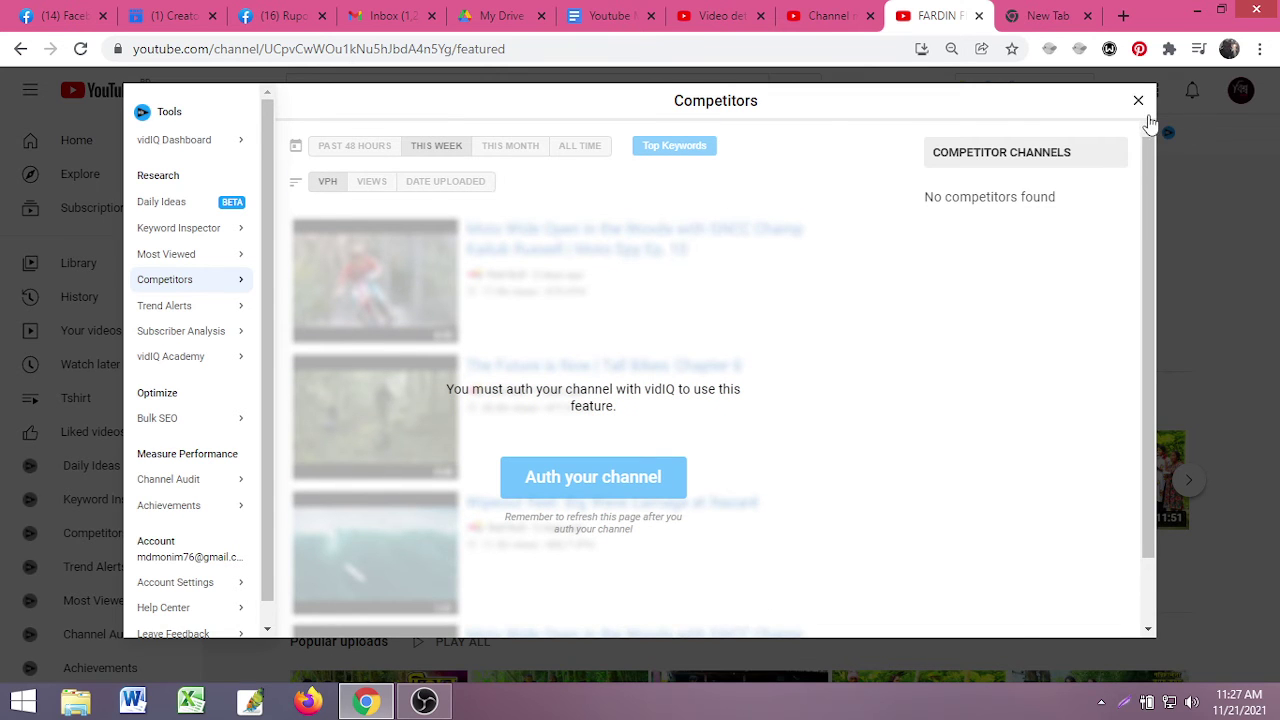
left_click(1138, 101)
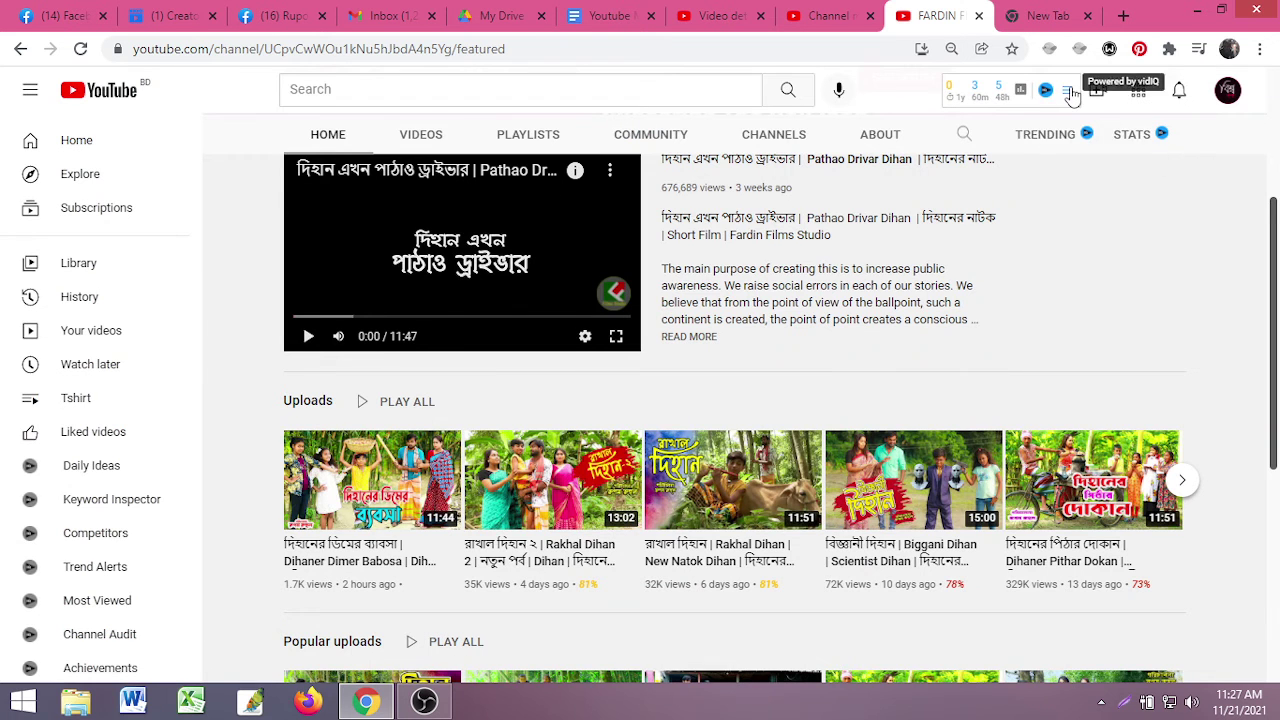
left_click(1066, 90)
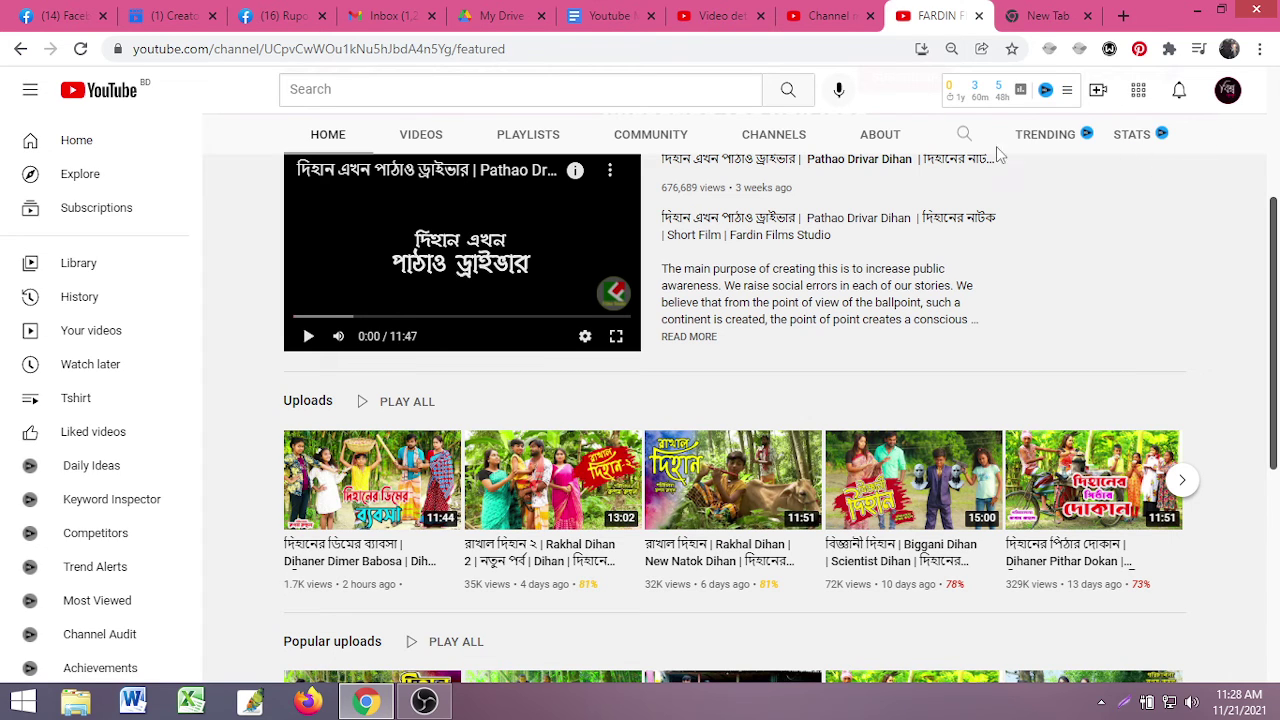
left_click(998, 100)
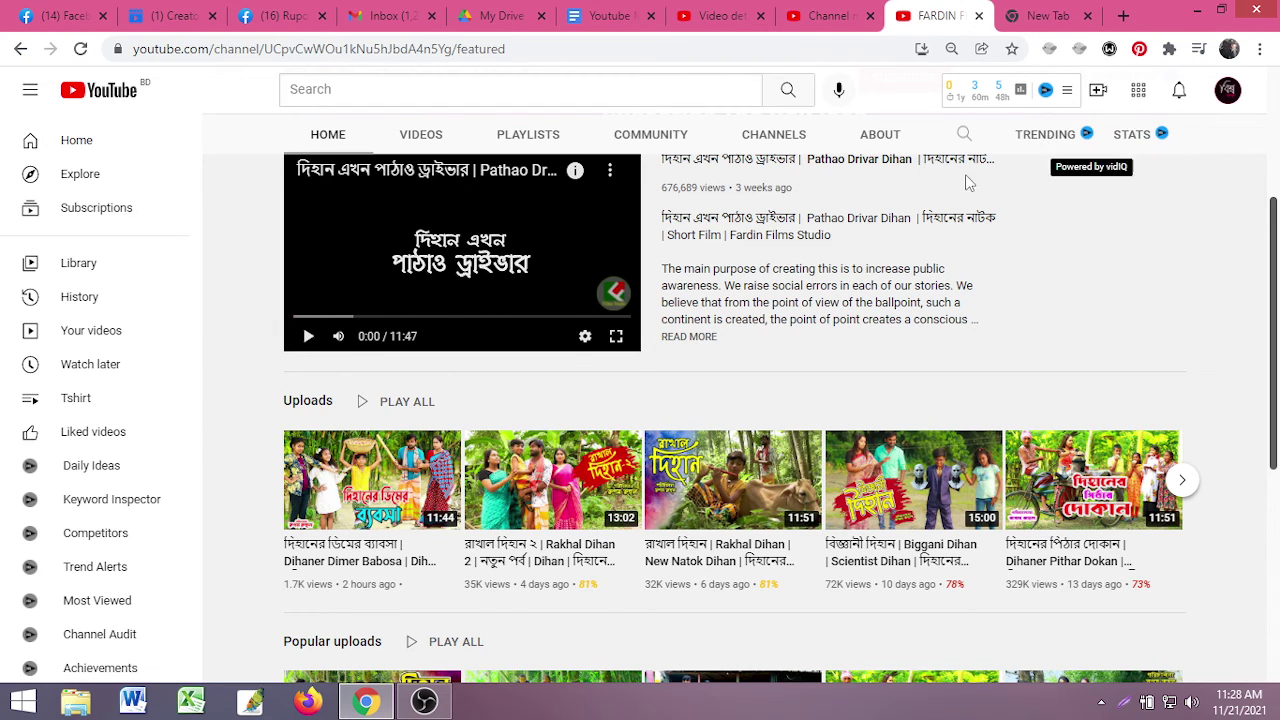
scroll(232, 426, "down", 5)
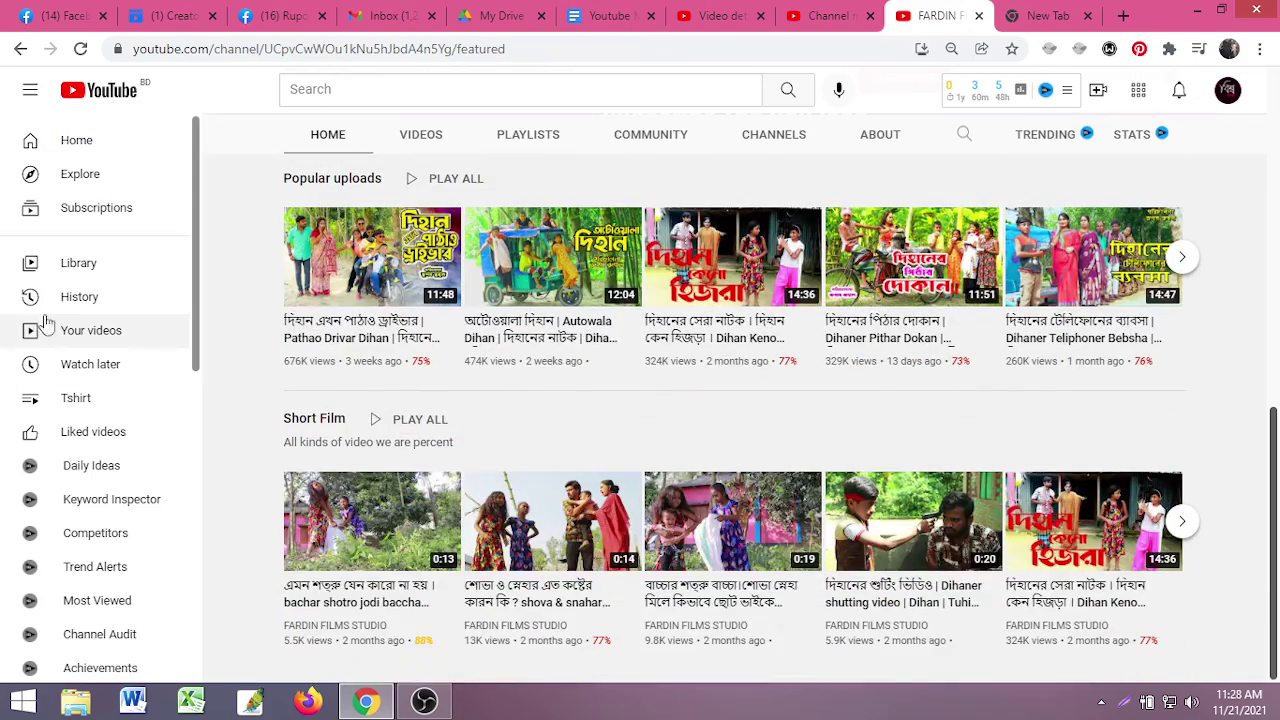
scroll(514, 243, "up", 5)
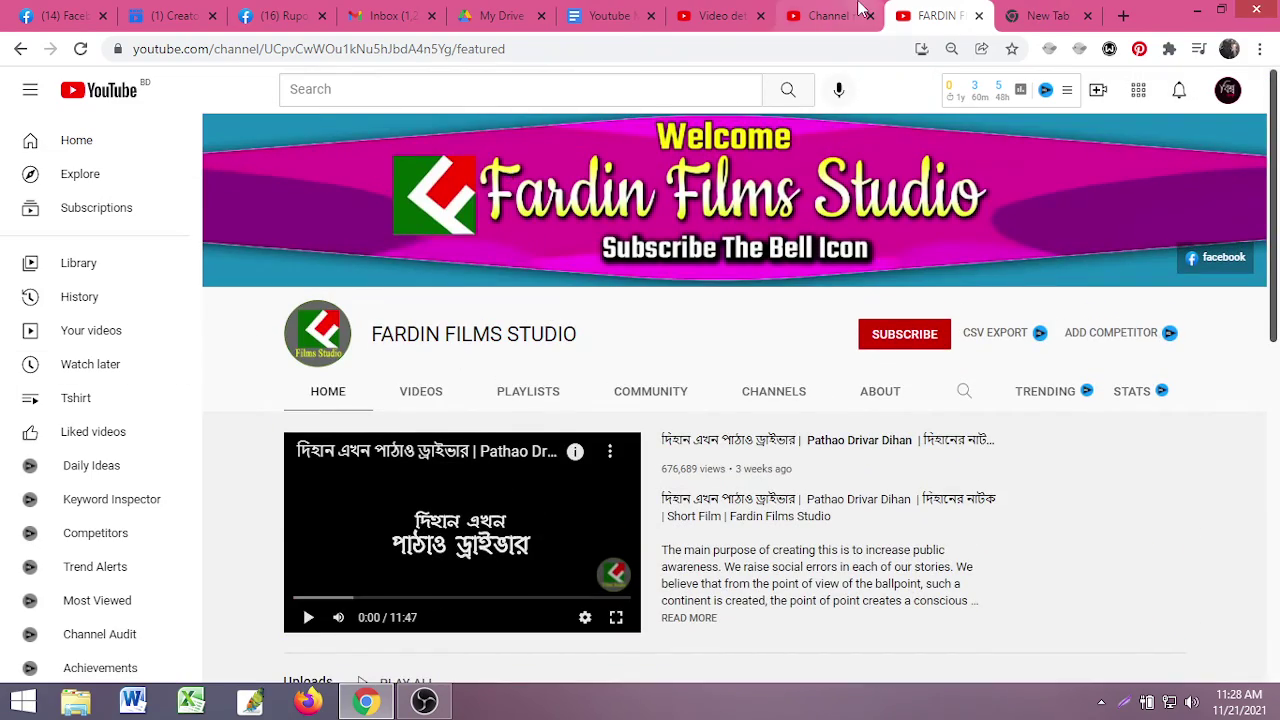
left_click(830, 16)
left_click(935, 16)
- Look over the Youtube Marketing notes document, then return to the Studio monetization tab
left_click(830, 16)
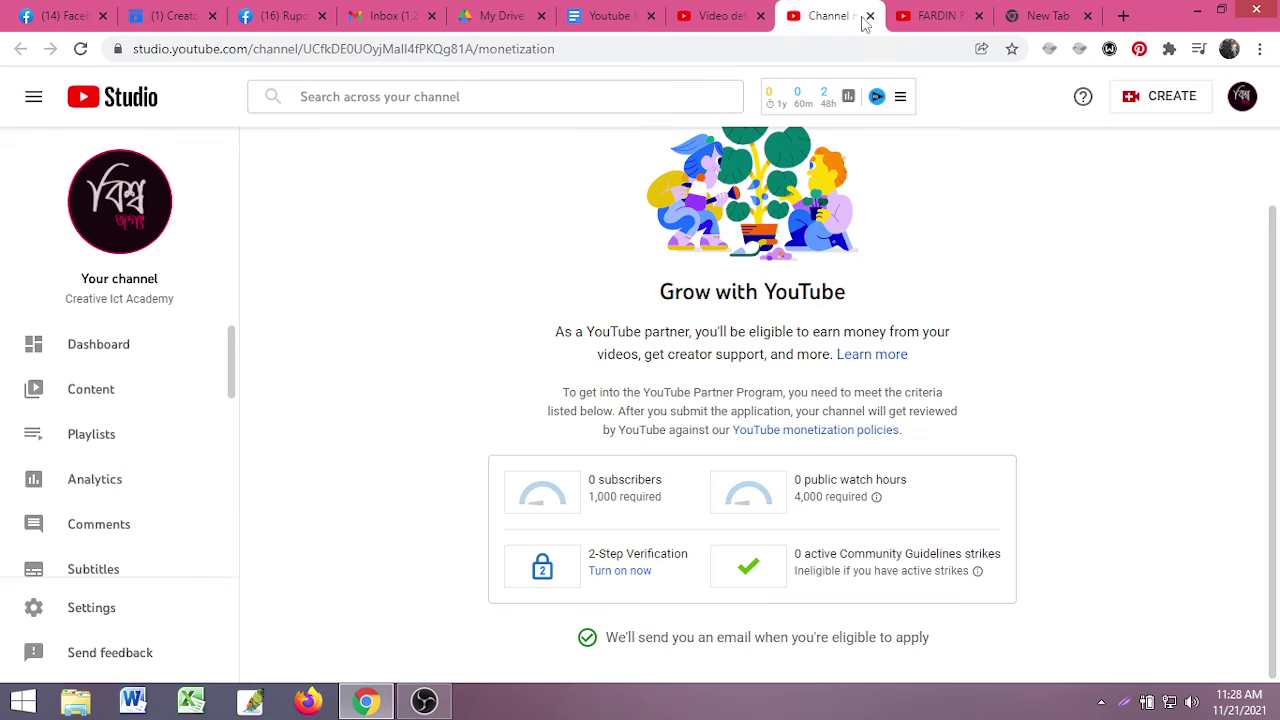
left_click(600, 14)
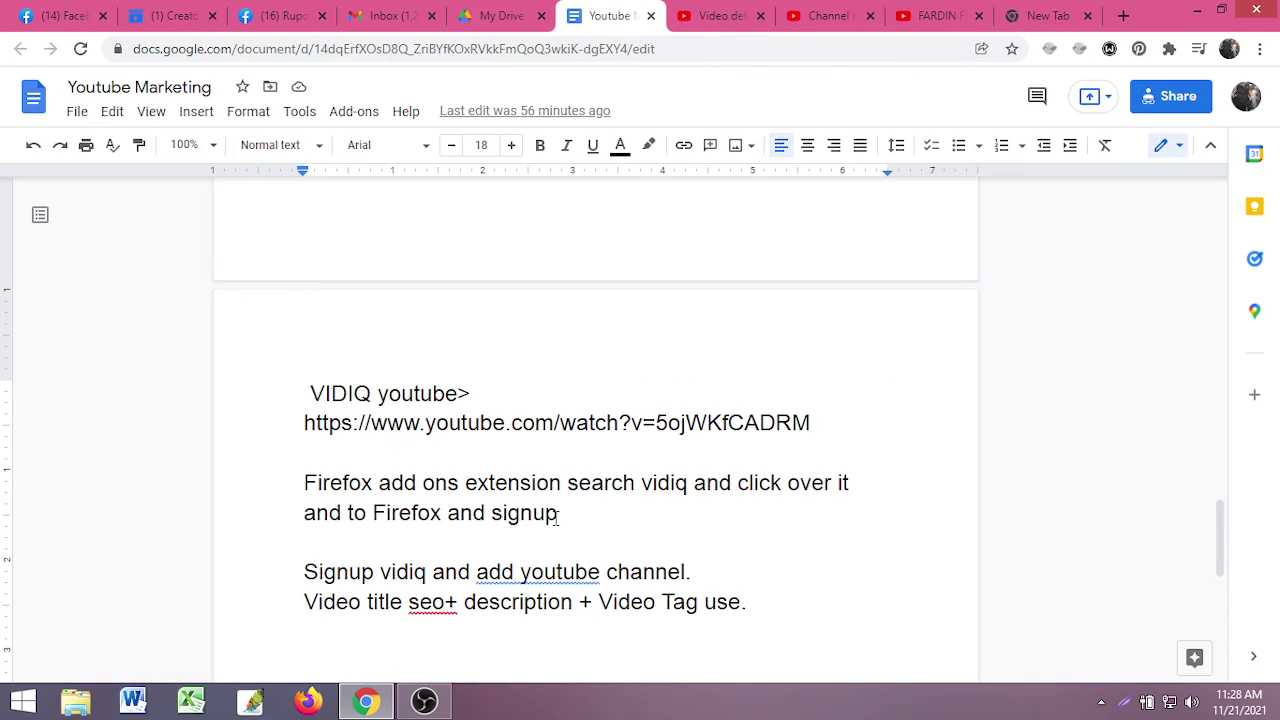
scroll(535, 519, "down", 3)
scroll(423, 529, "up", 2)
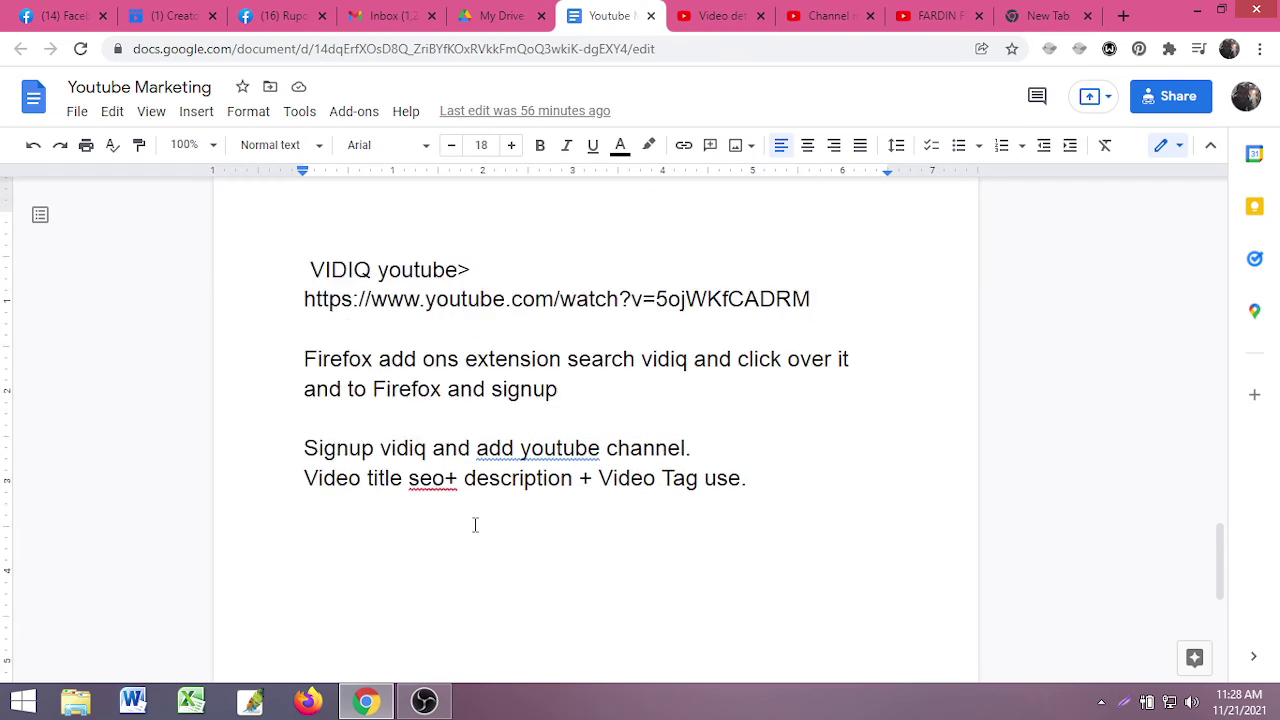
left_click(828, 18)
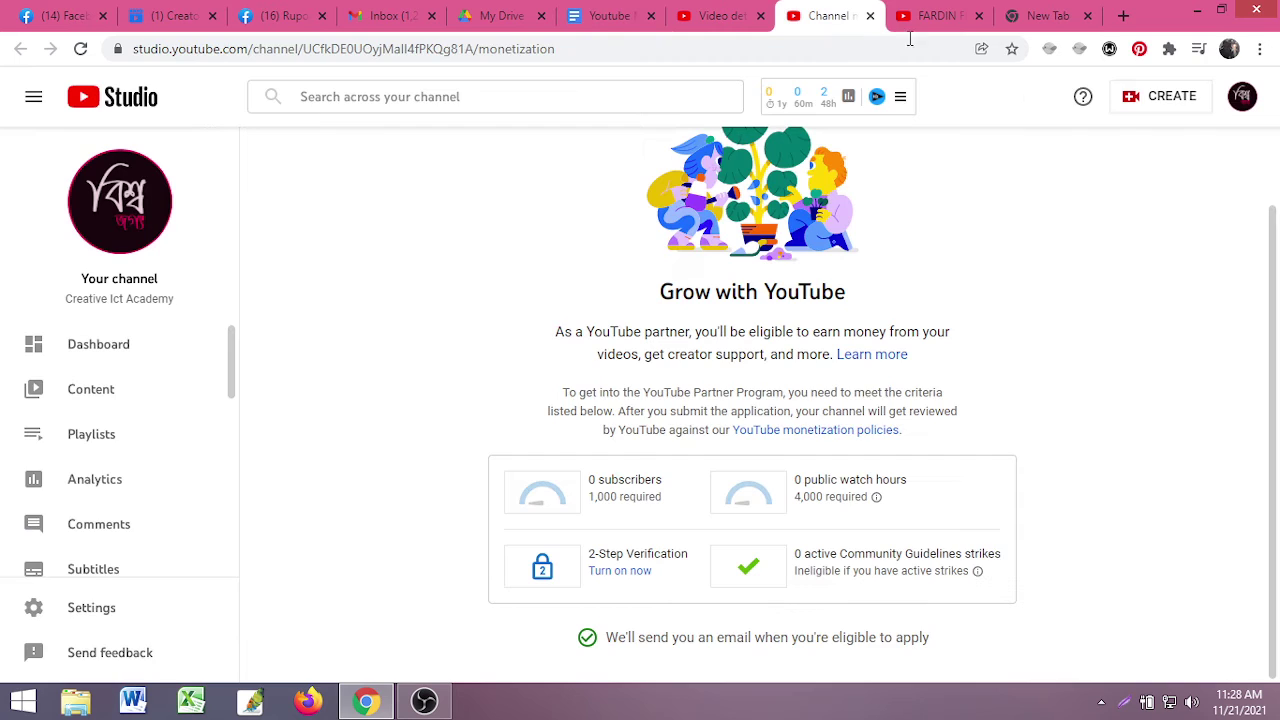
- Close the channel and Studio monetization tabs and bring up Chrome's main menu from the new tab page
left_click(966, 18)
left_click(977, 17)
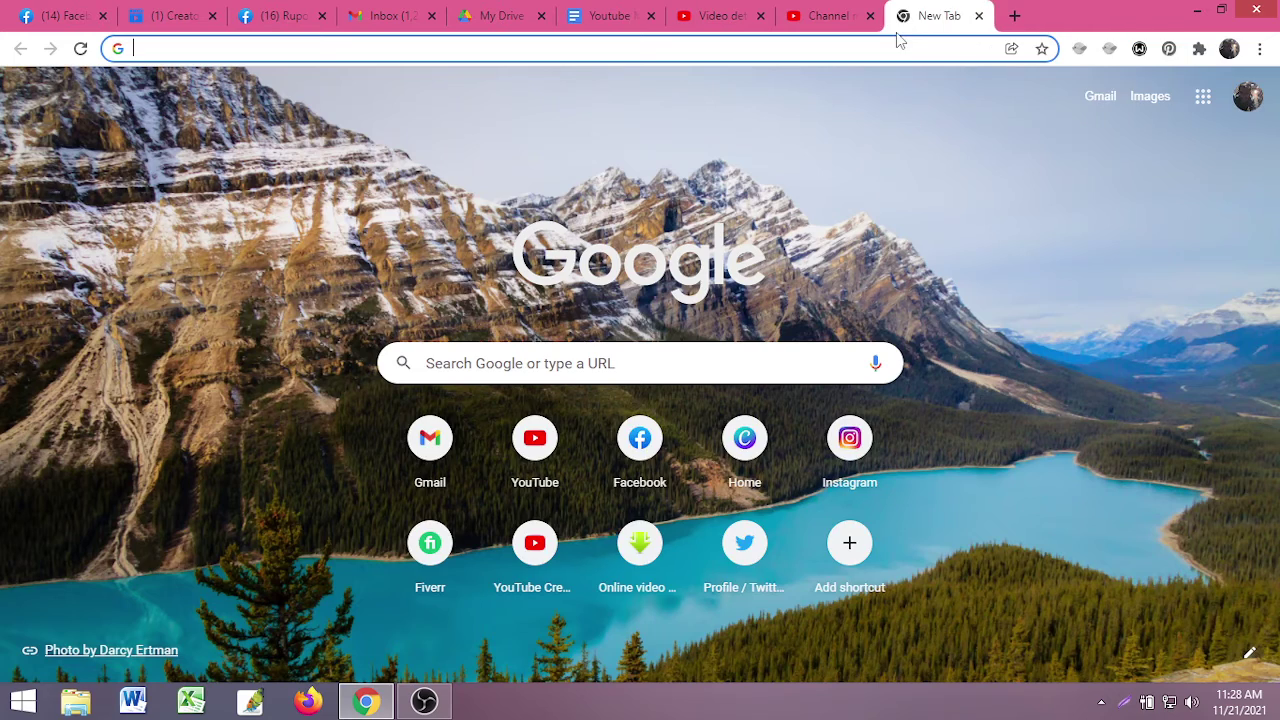
left_click(870, 17)
left_click(710, 17)
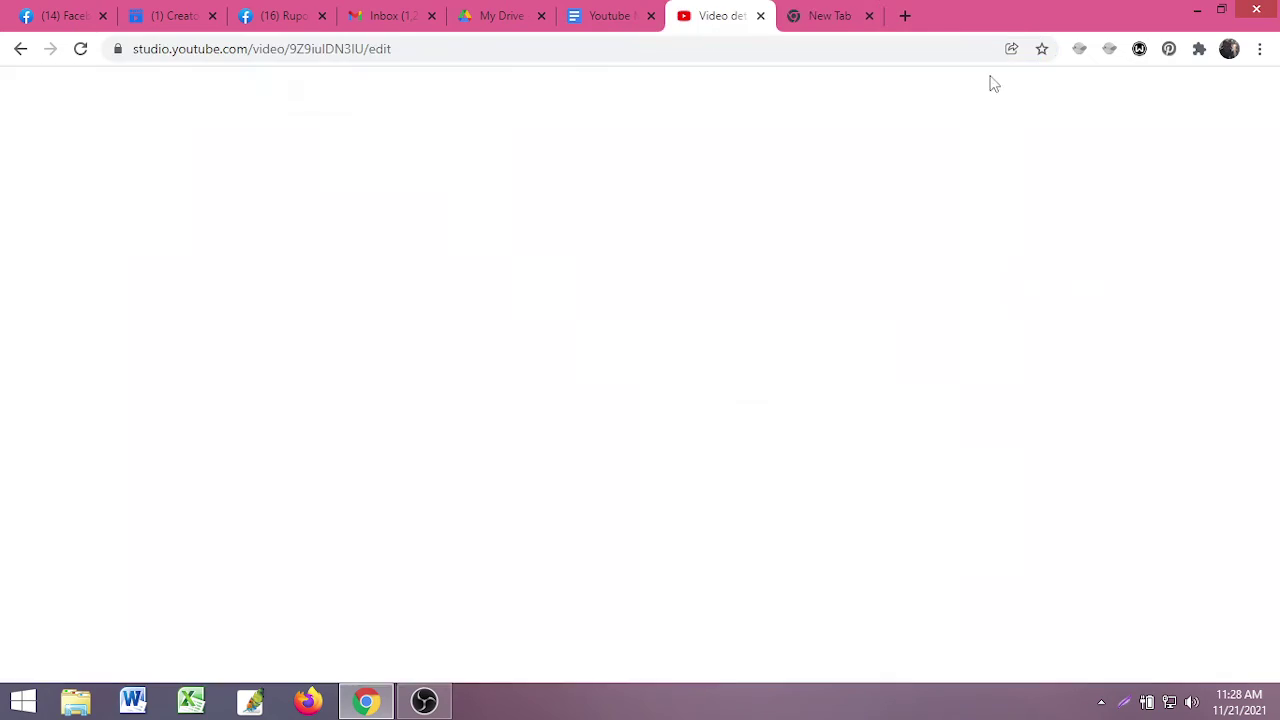
left_click(830, 16)
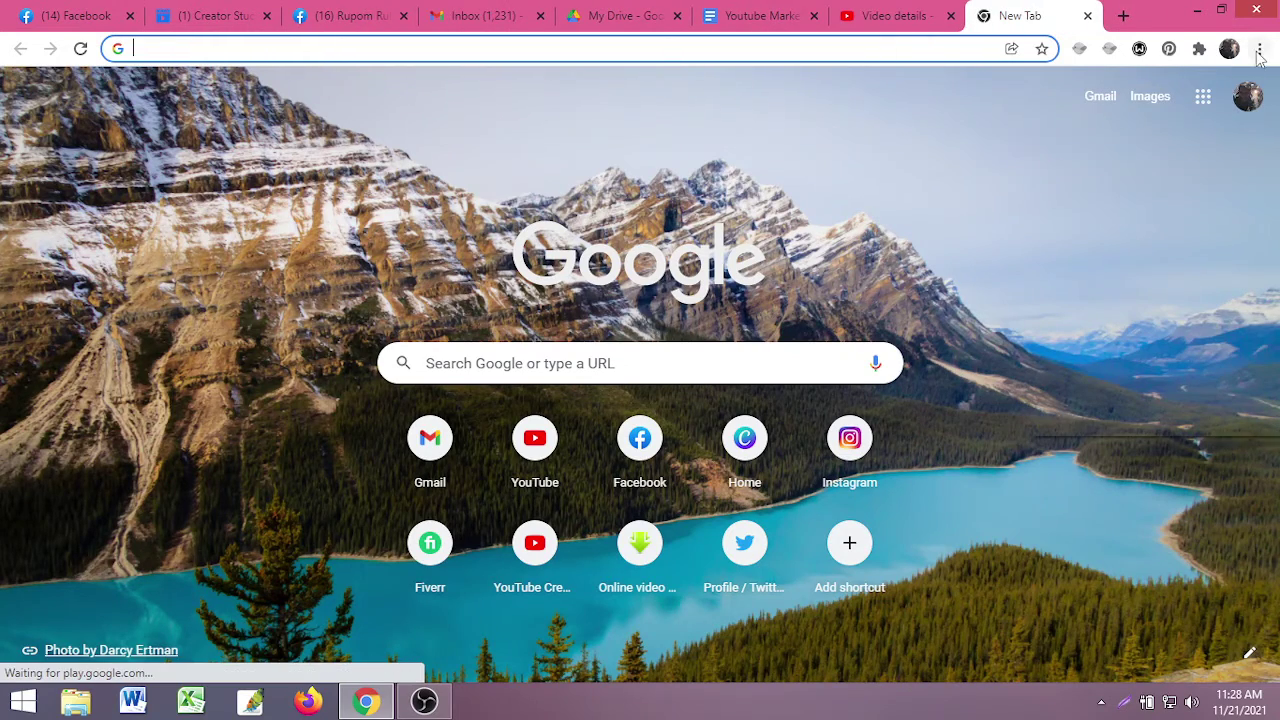
left_click(1260, 48)
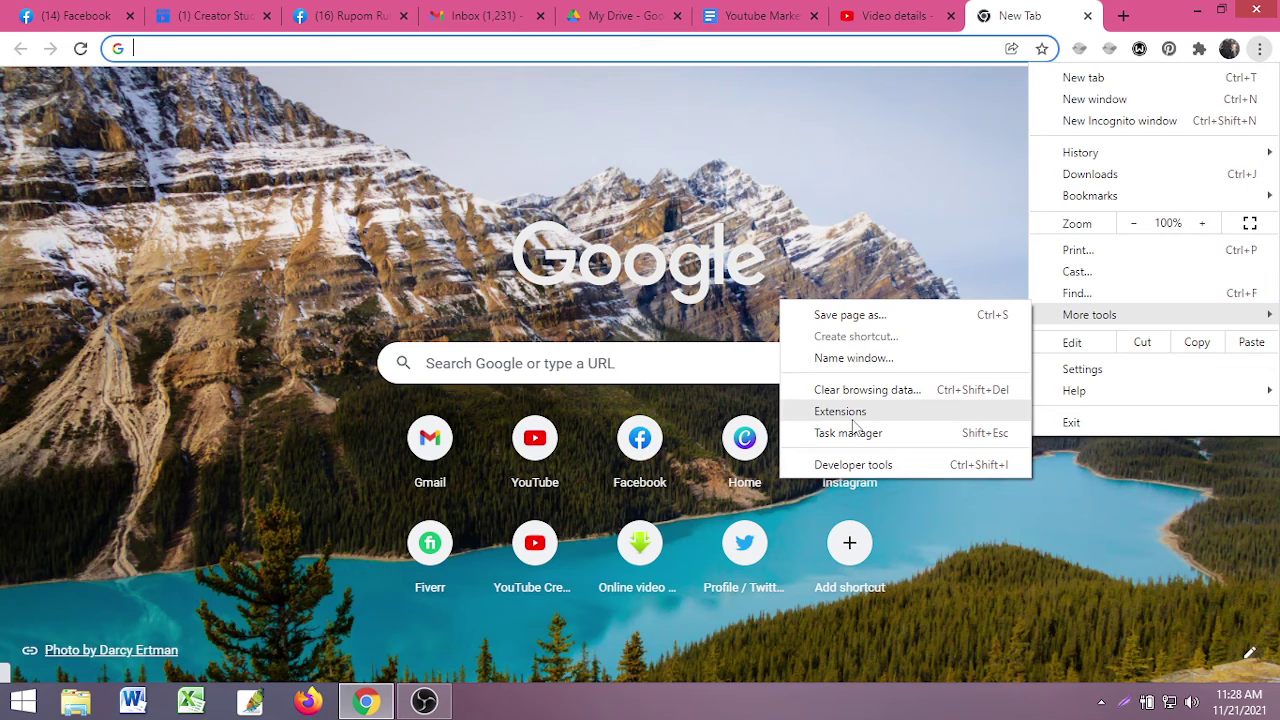
- Go from Chrome's extensions manager to the Chrome Web Store
left_click(832, 411)
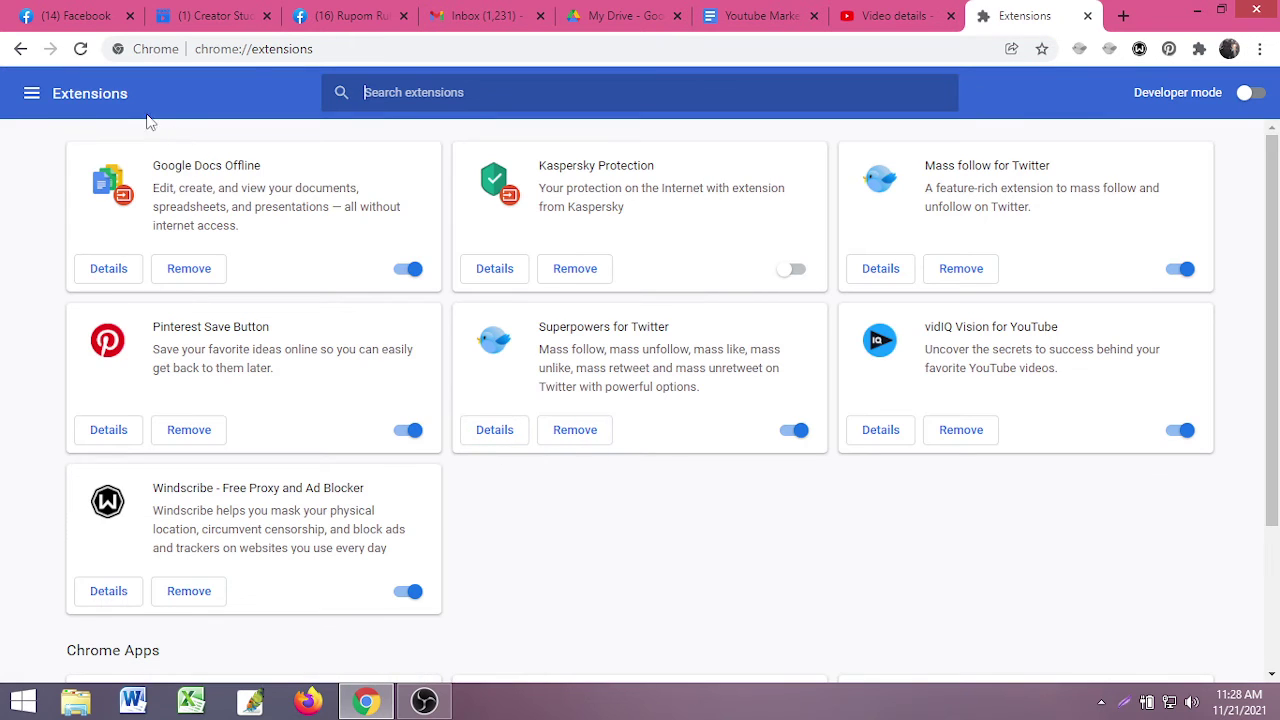
left_click(32, 96)
left_click(64, 660)
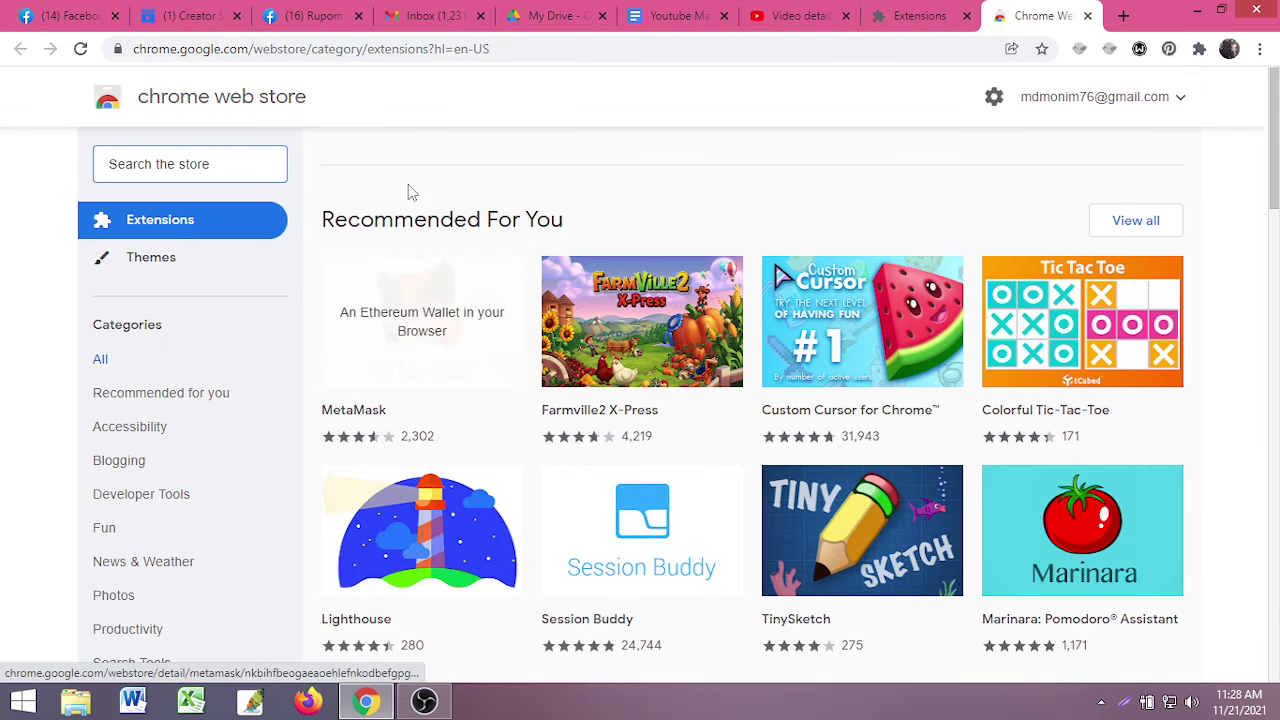
- Search the Web Store for tubebuddy and add the TubeBuddy extension to Chrome
left_click(187, 167)
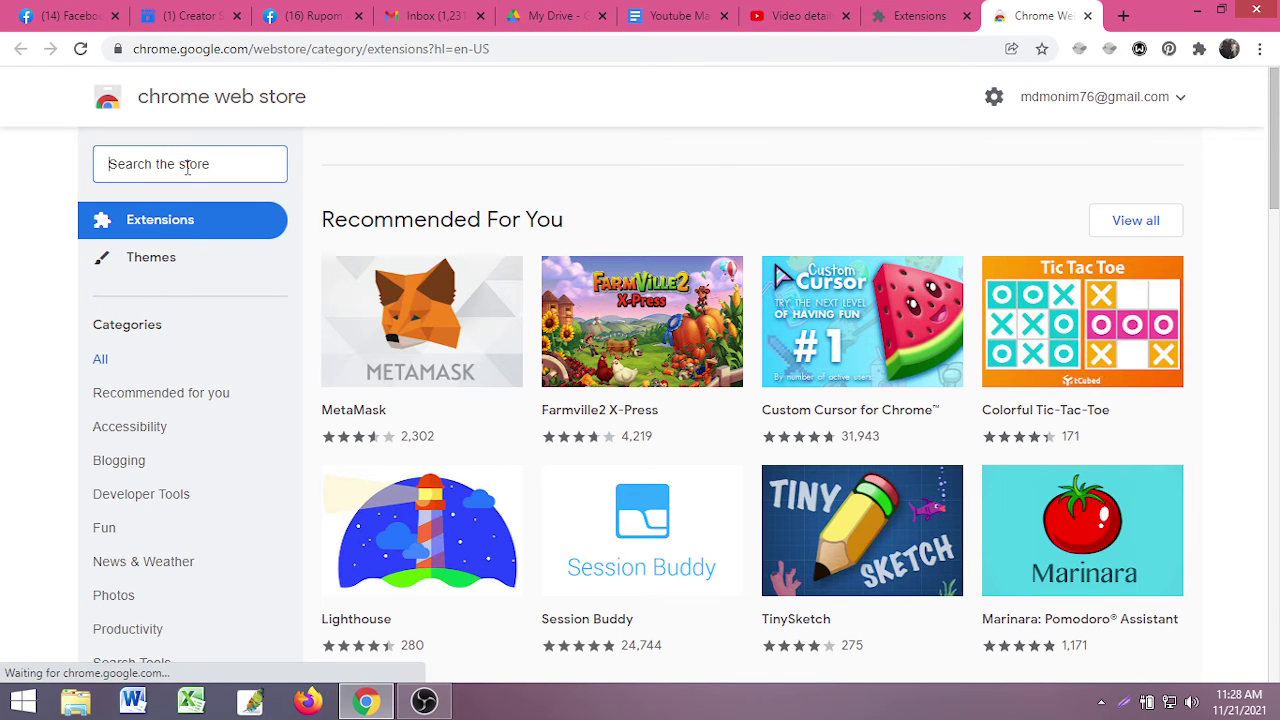
type("tu")
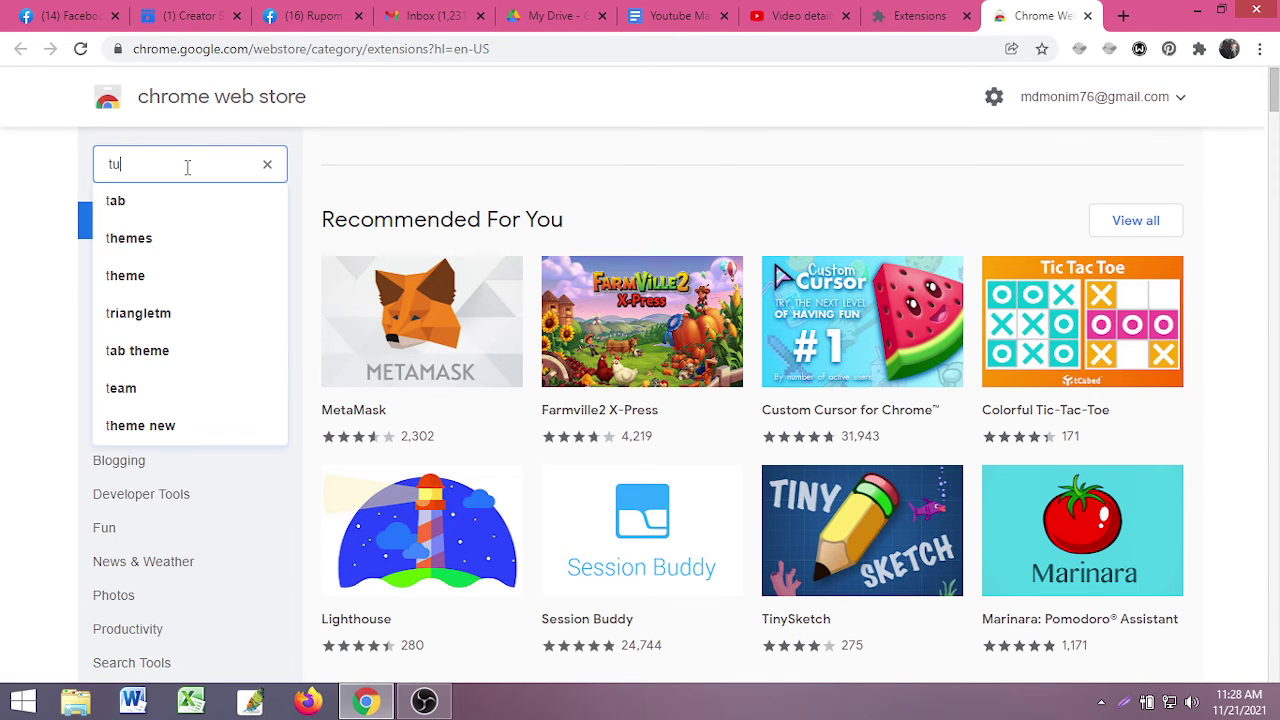
type("be")
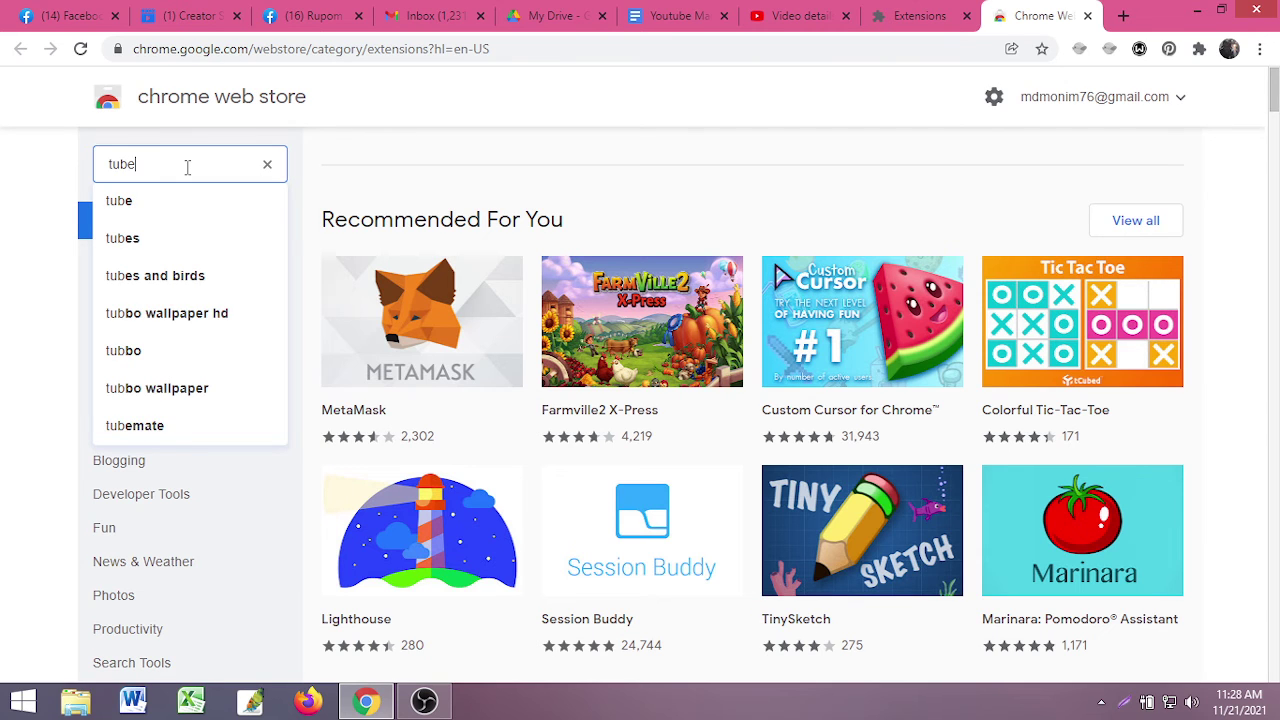
type("buddy")
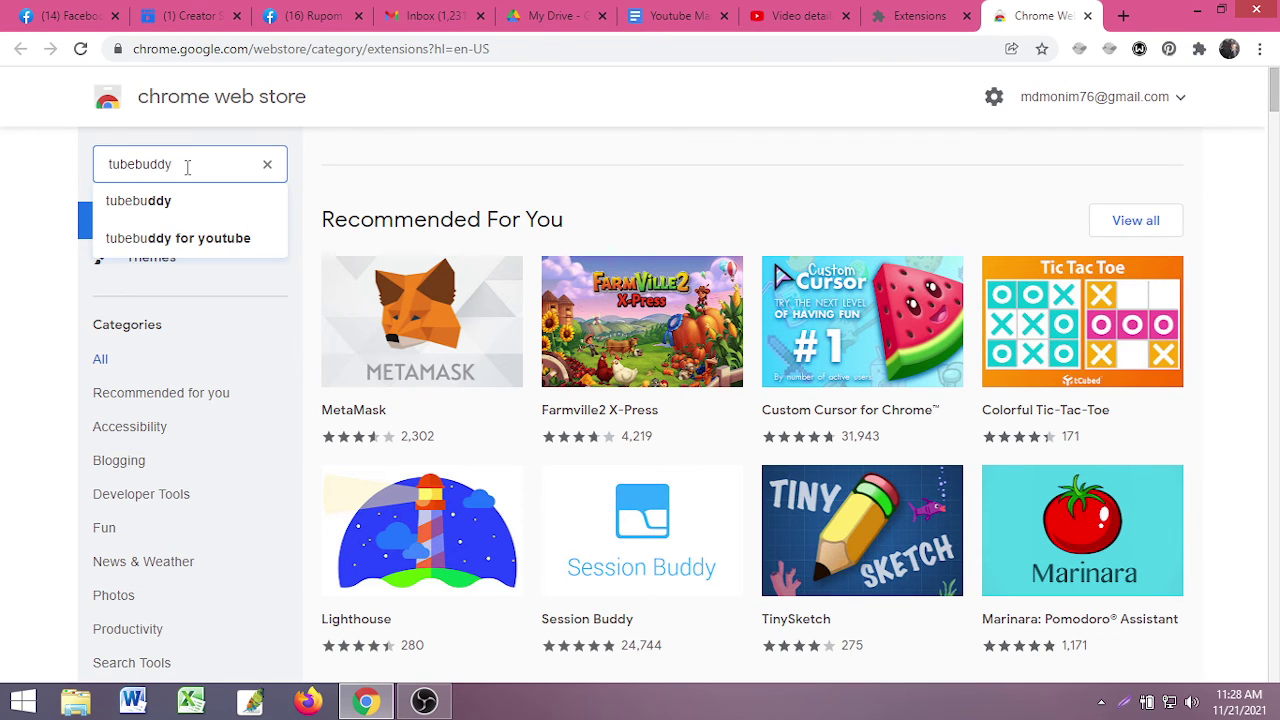
key("Return")
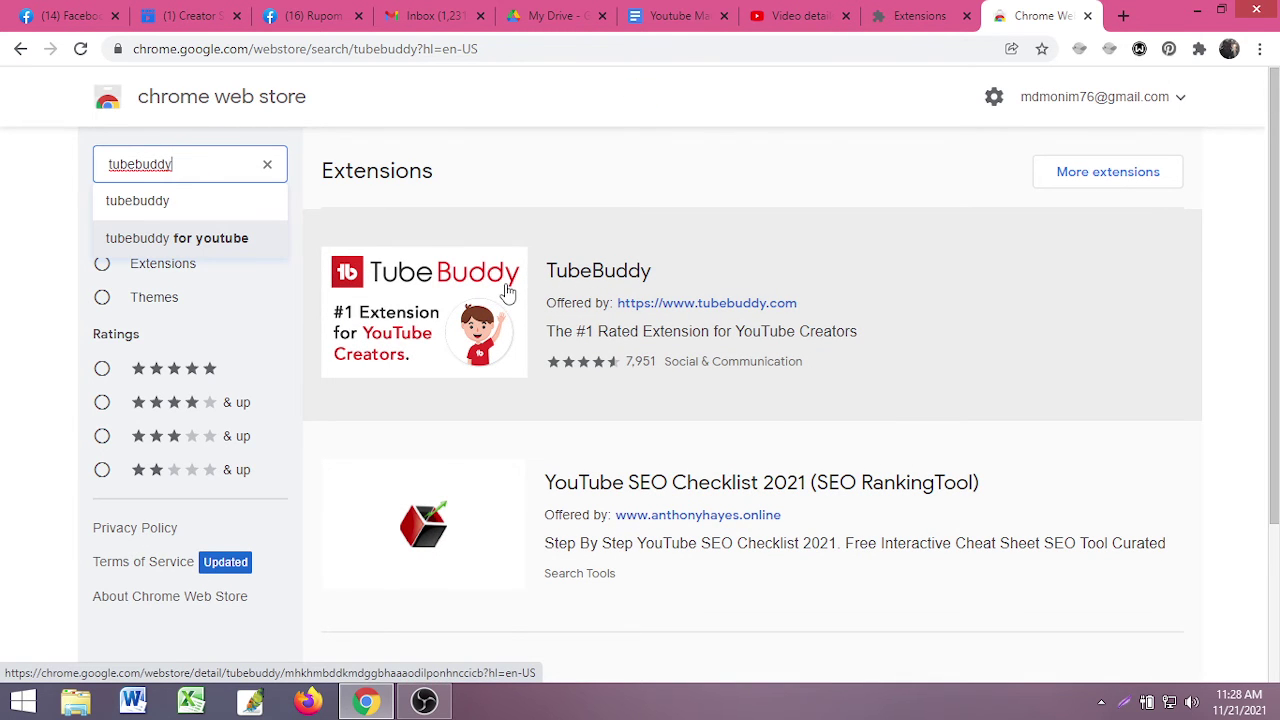
left_click(508, 291)
left_click(1078, 226)
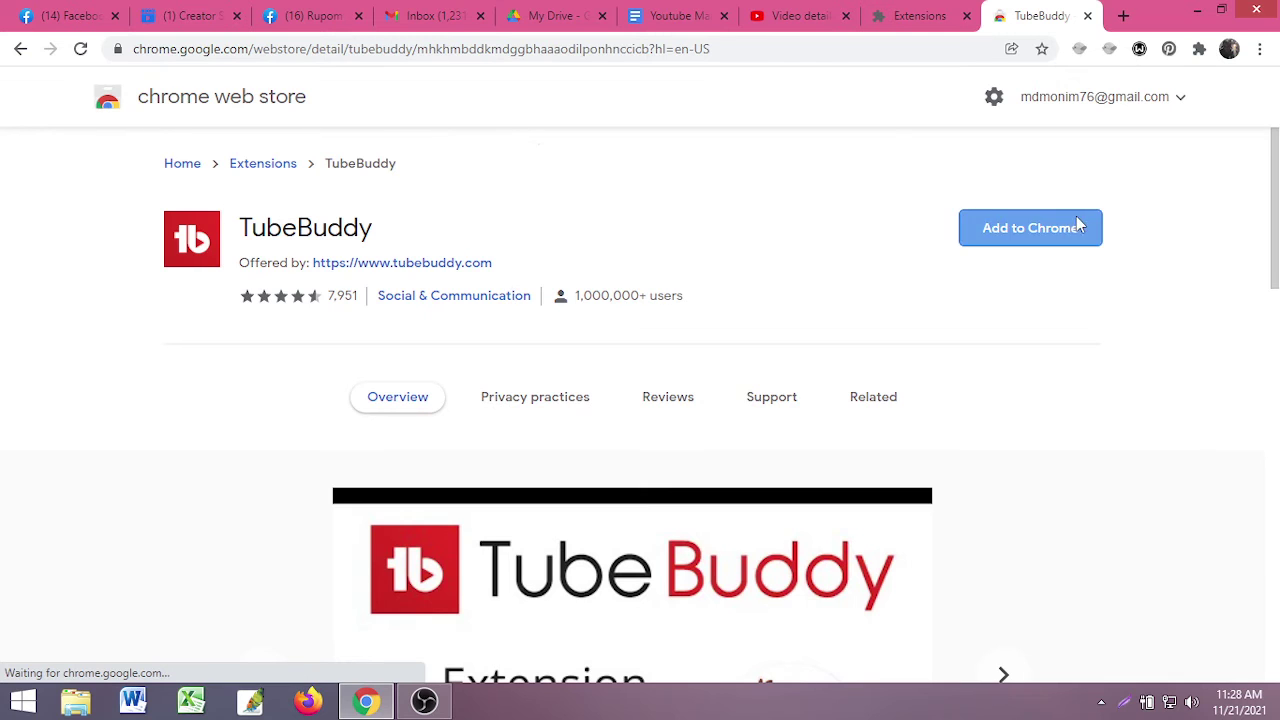
left_click(686, 241)
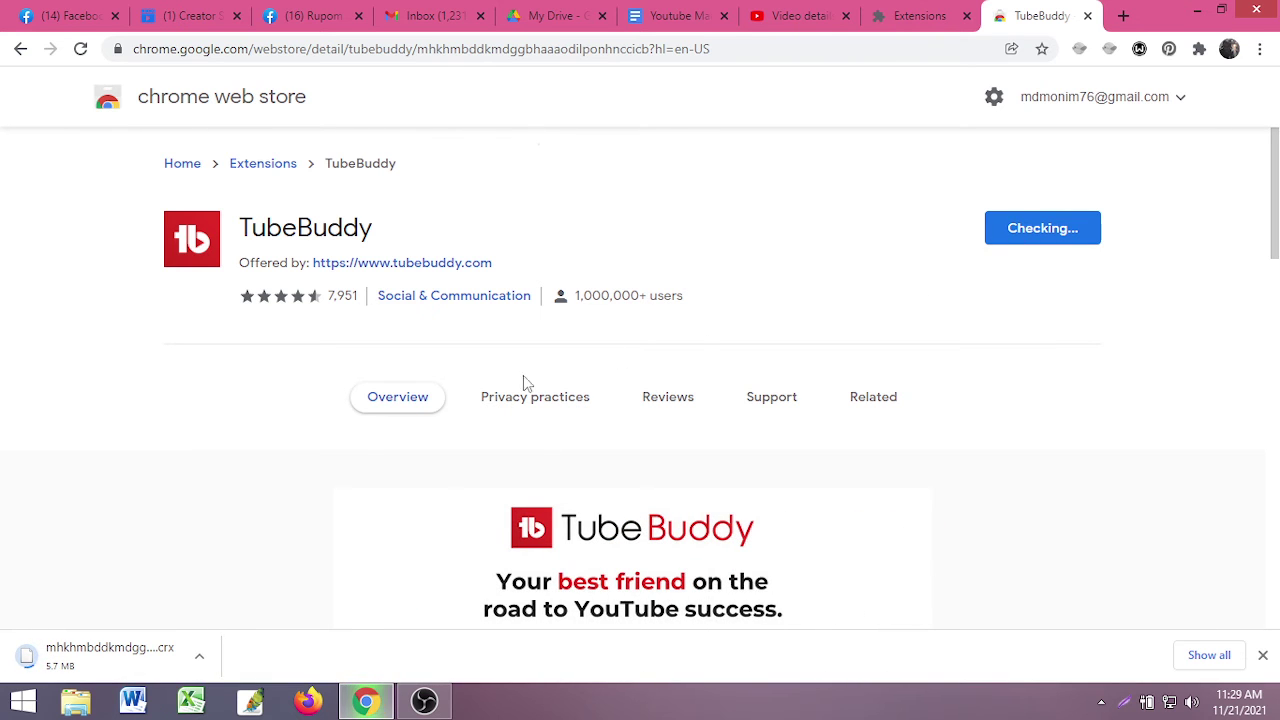
- Pin vidIQ to the toolbar, close TubeBuddy's welcome tab, and switch to Firefox
left_click(1199, 49)
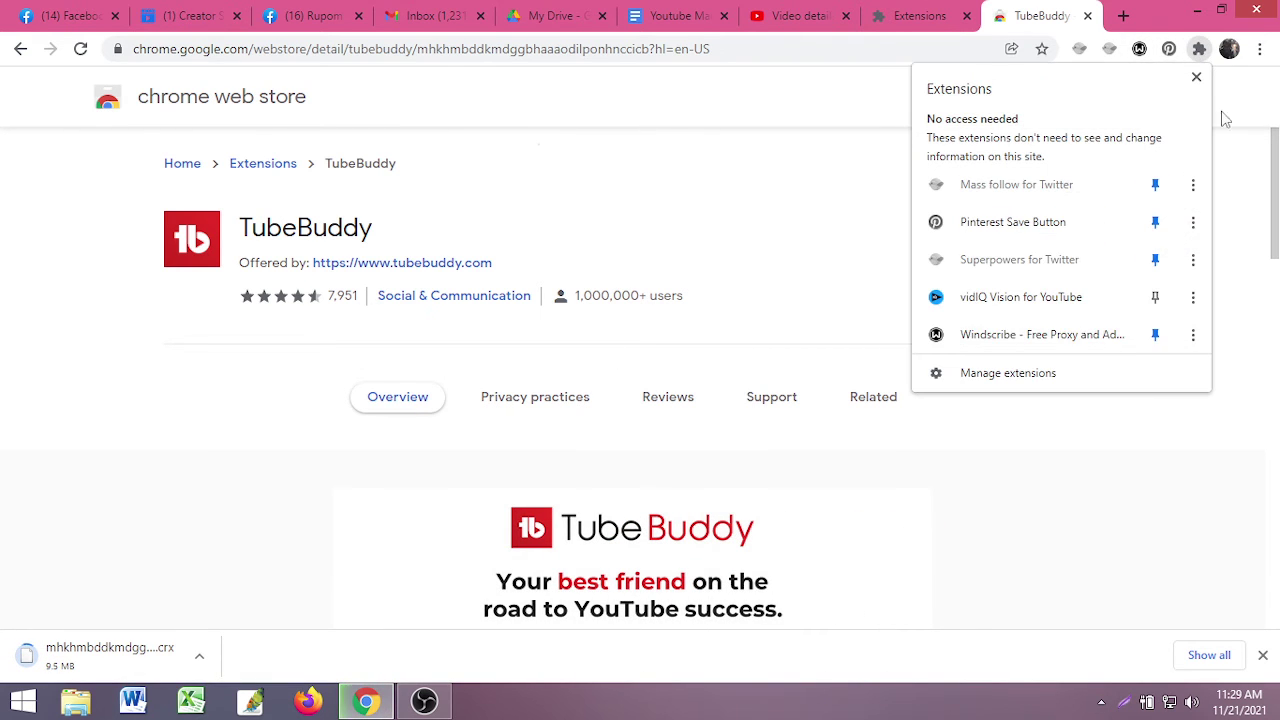
left_click(1155, 297)
left_click(1241, 182)
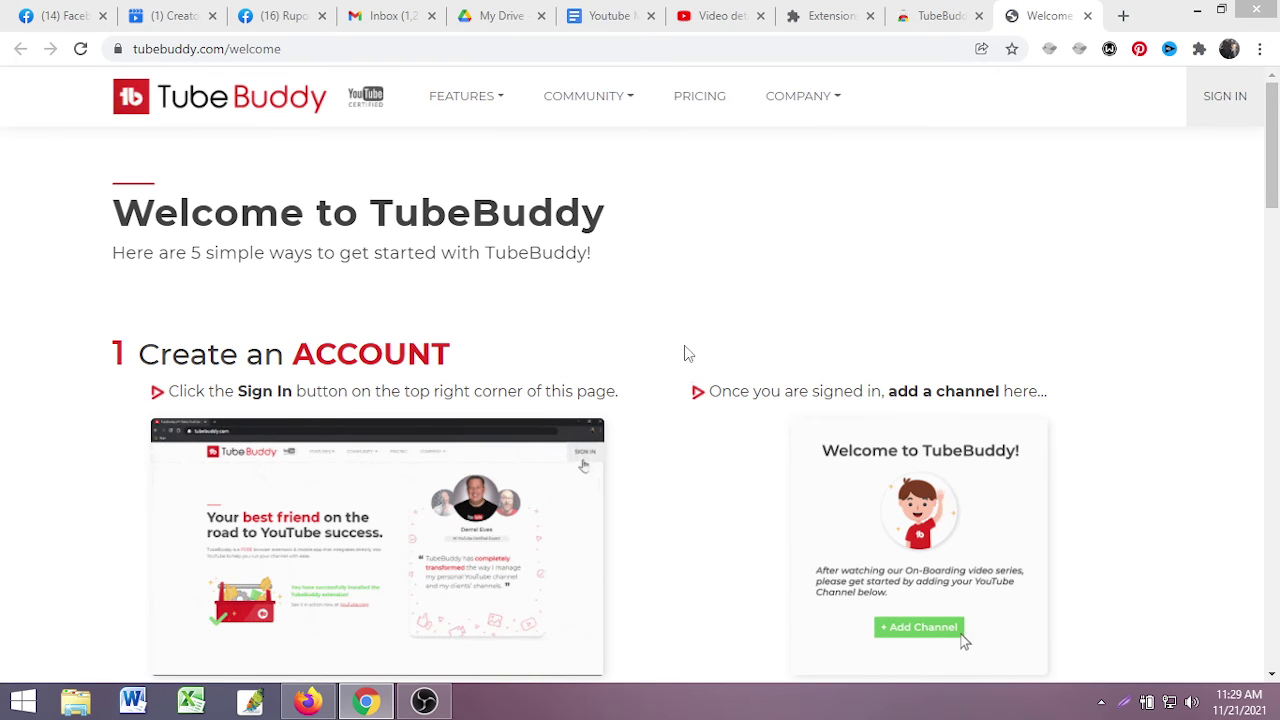
left_click(1088, 17)
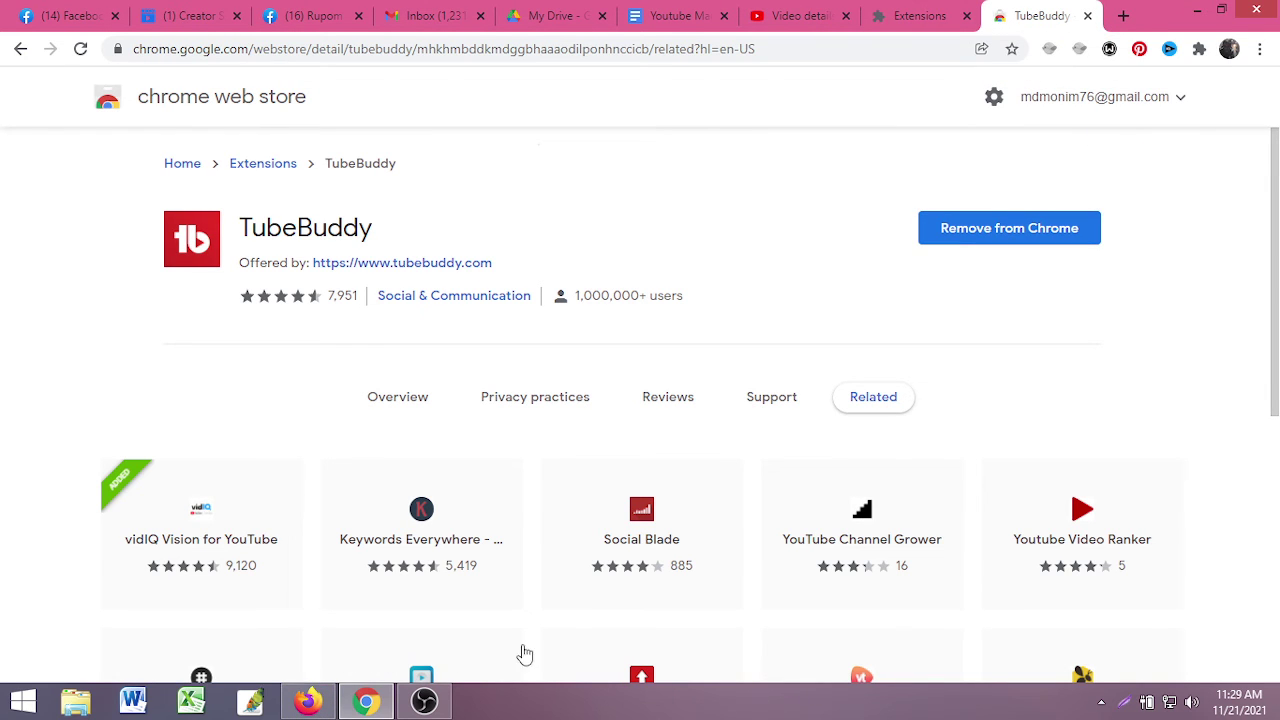
left_click(308, 701)
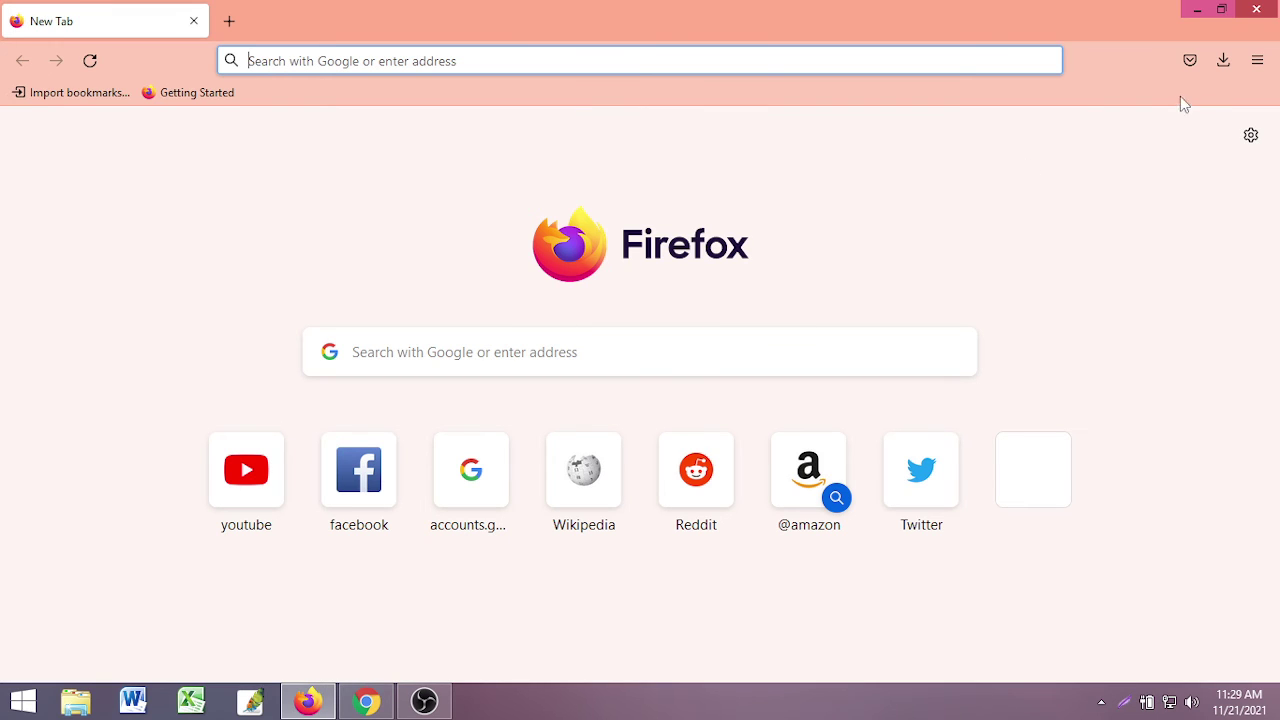
- In Firefox's Add-ons Manager, search for vidiq and open the vidIQ Vision for YouTube page
left_click(1257, 62)
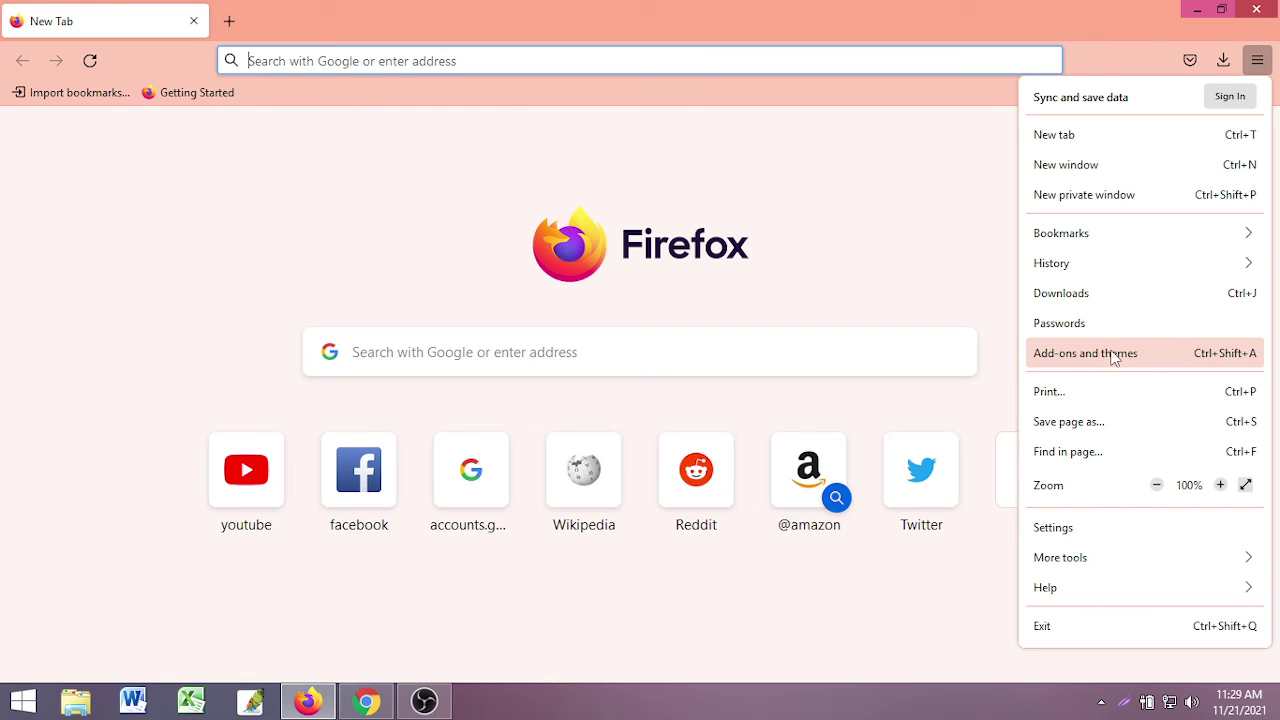
left_click(1064, 363)
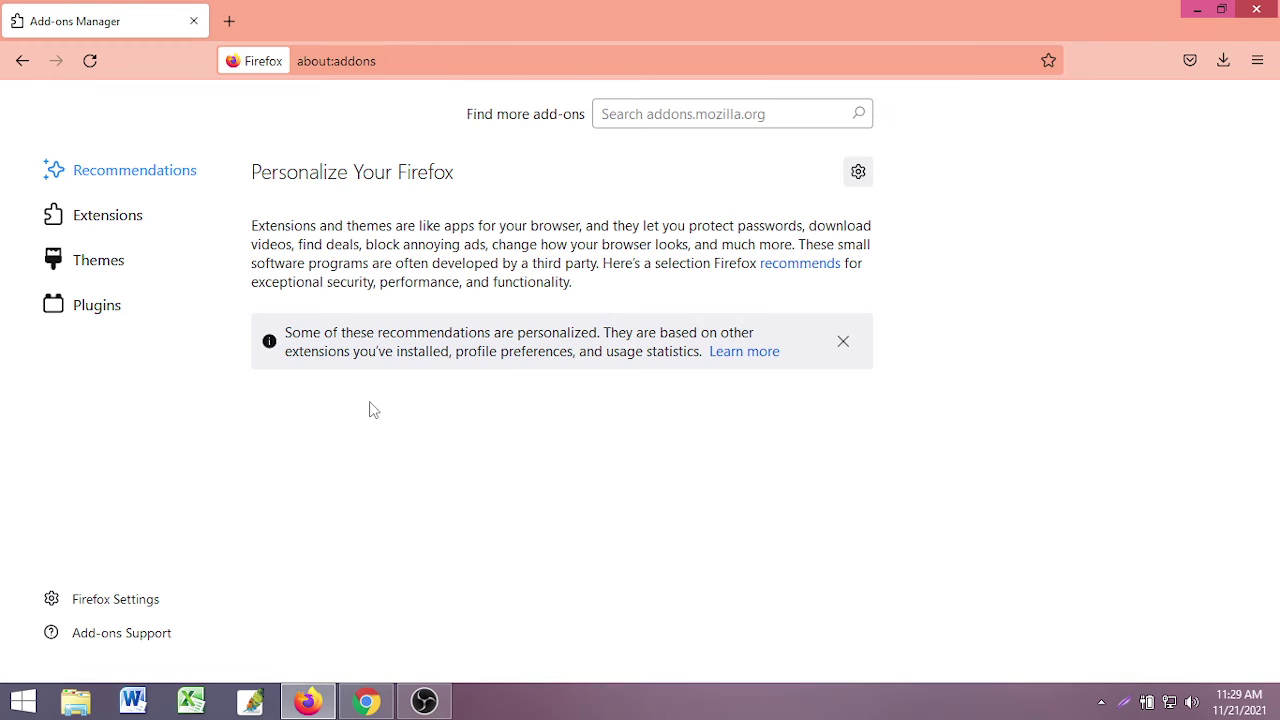
left_click(122, 218)
left_click(712, 113)
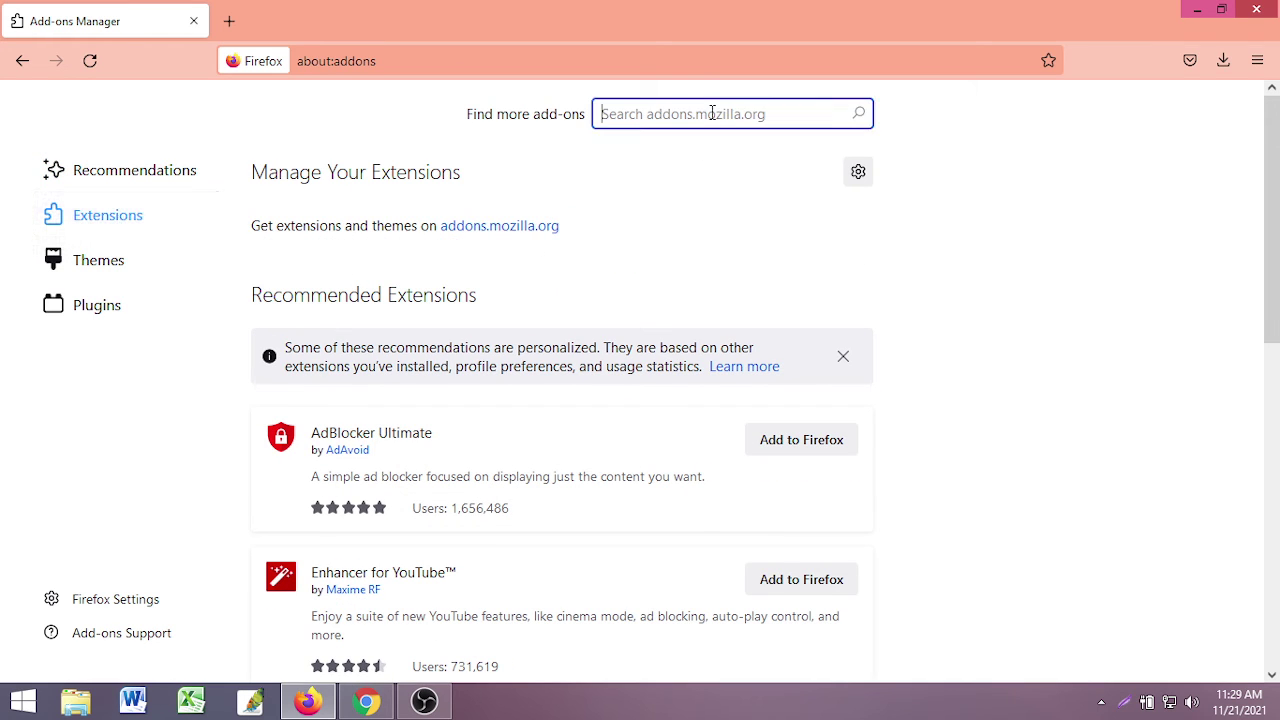
type("vi")
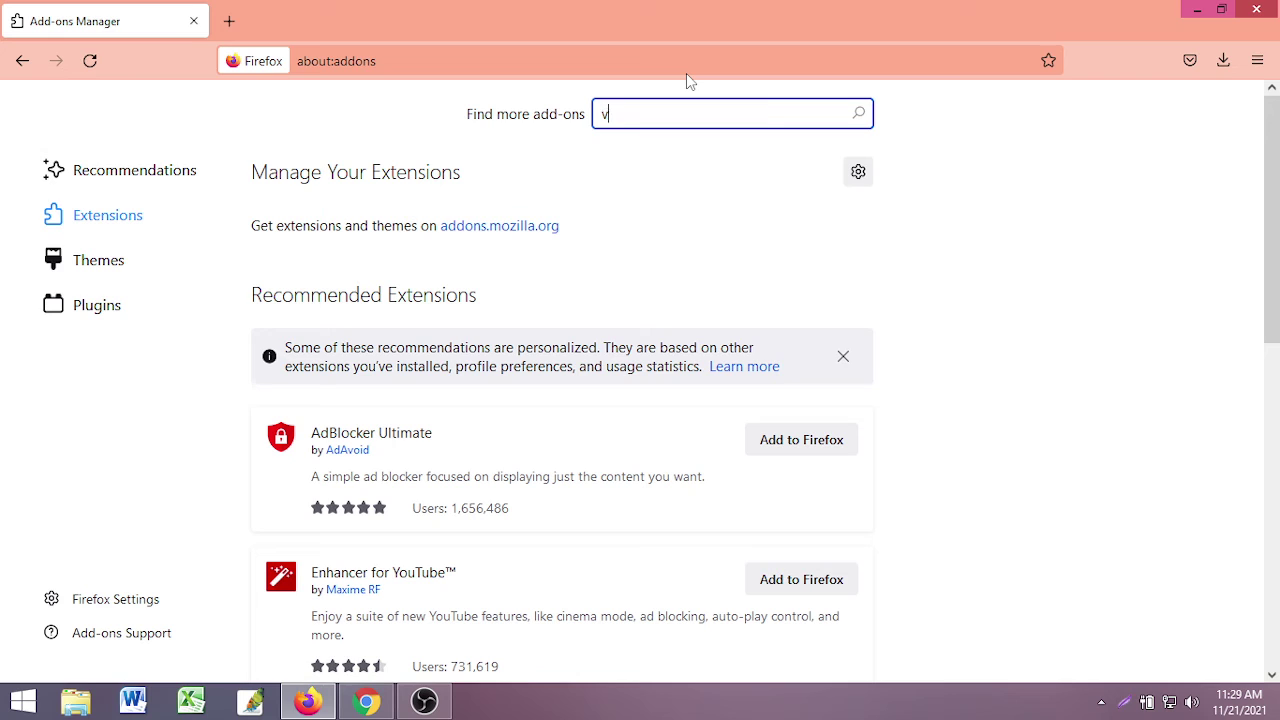
type("diq")
key("Return")
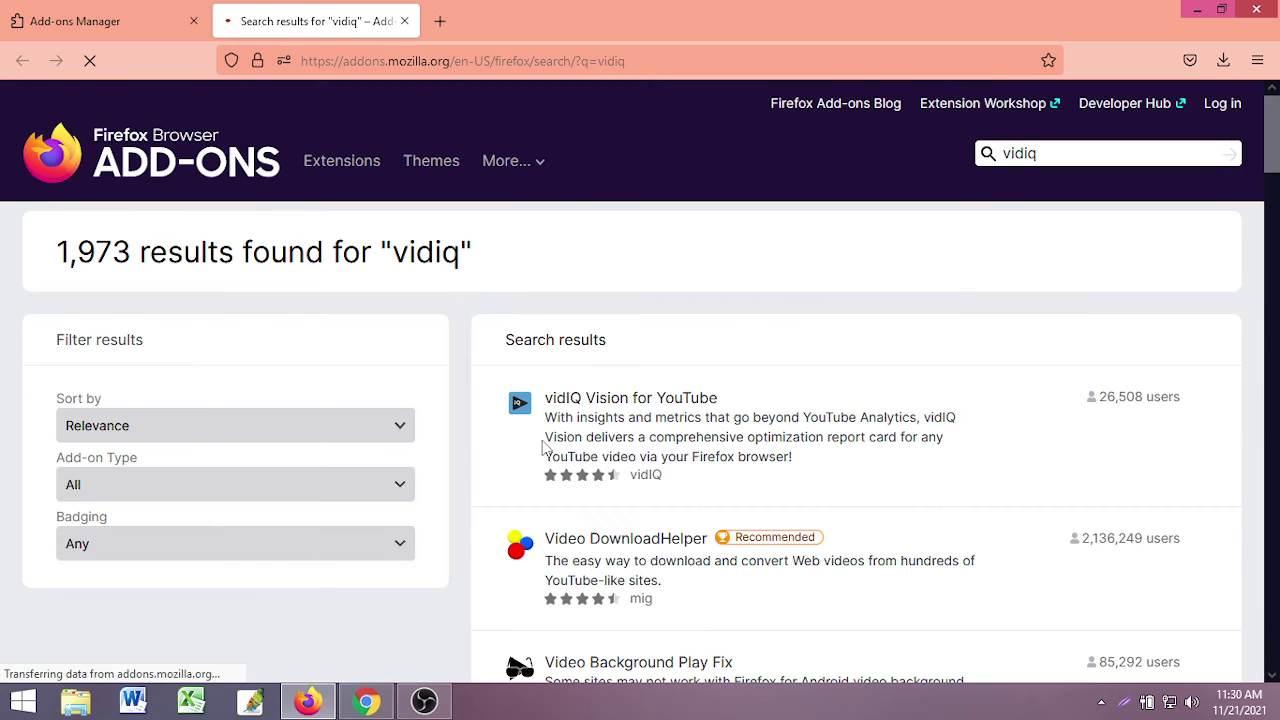
left_click(590, 402)
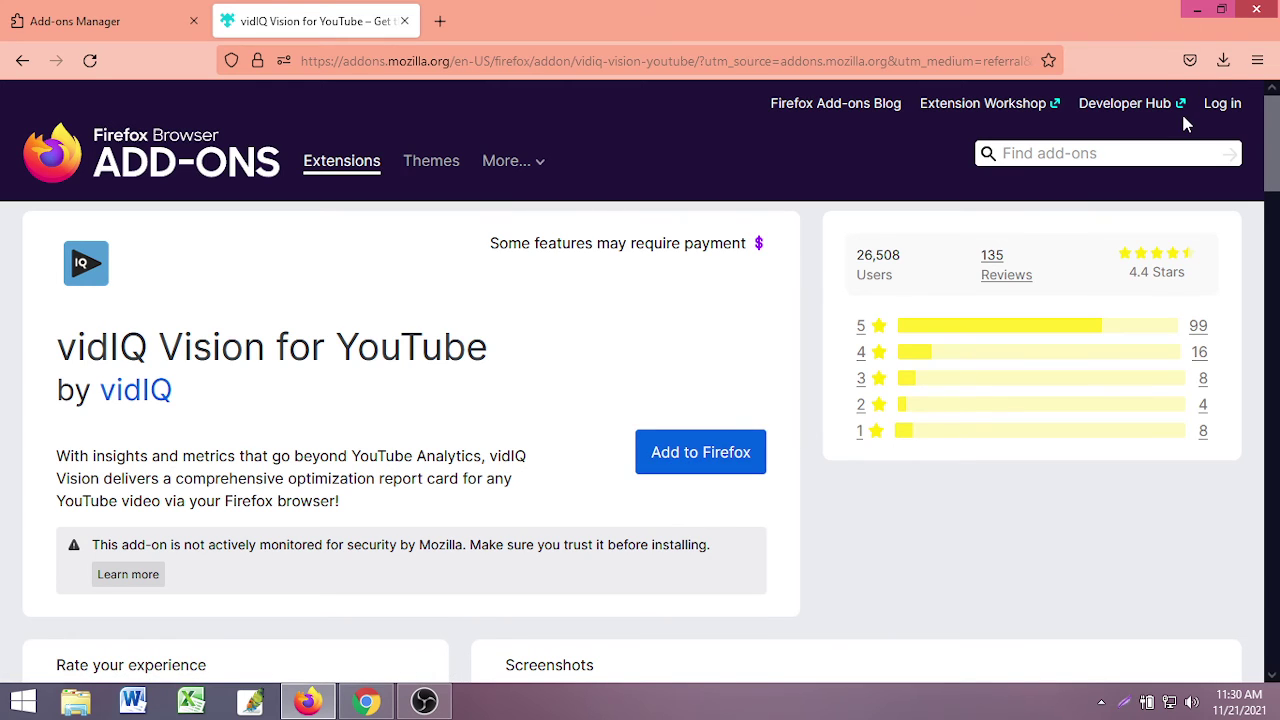
- Search Firefox add-ons for tubebuddy and open the TubeBuddy add-on page
left_click(1105, 153)
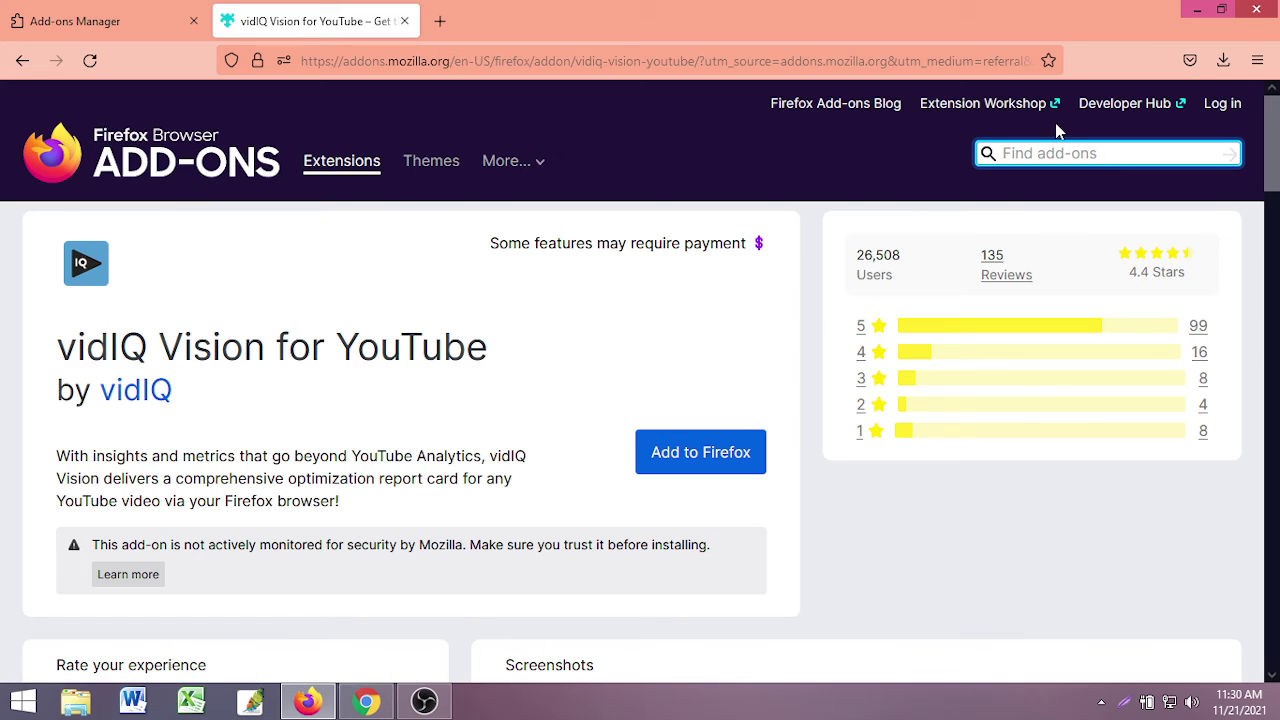
type("tubebu")
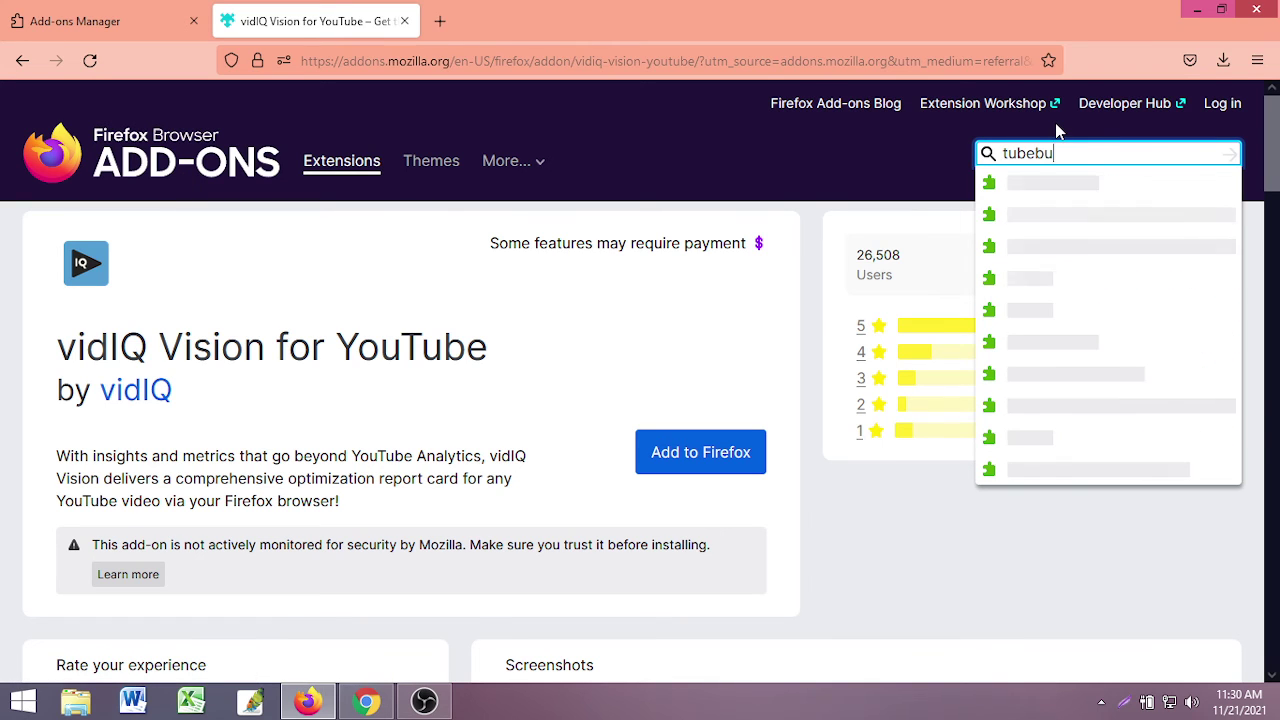
type("ddy")
key("Return")
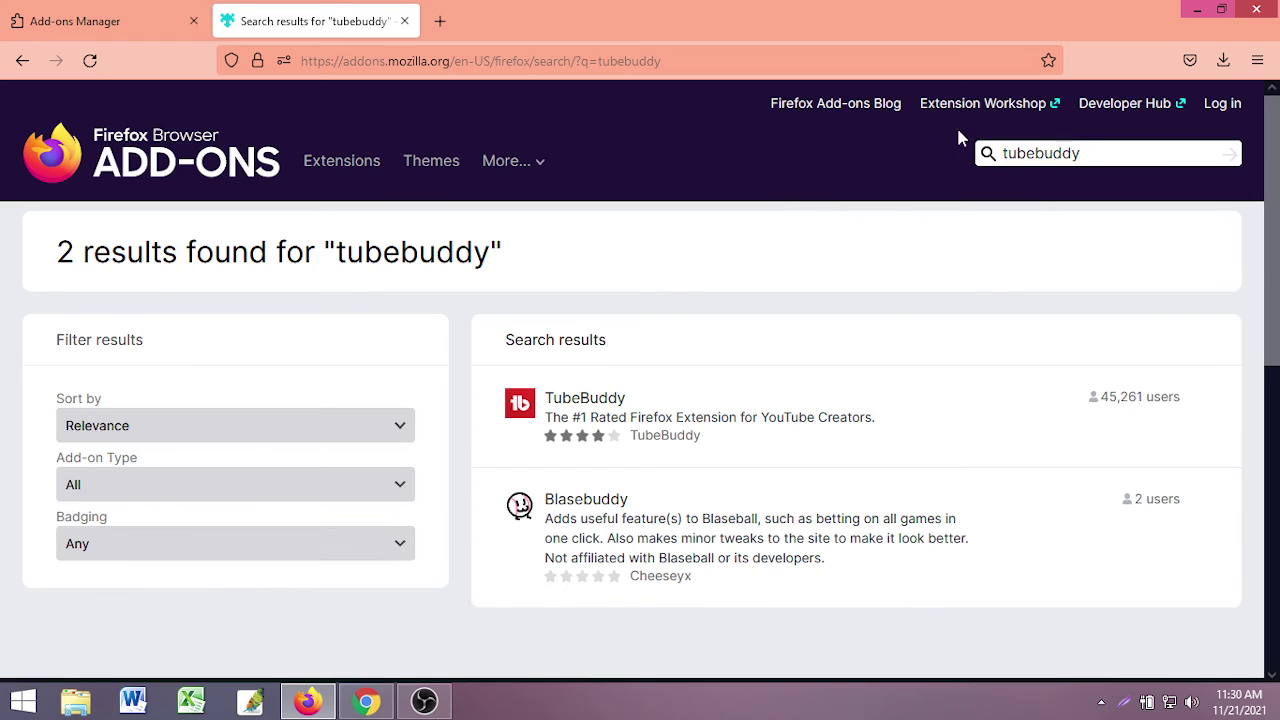
left_click(592, 414)
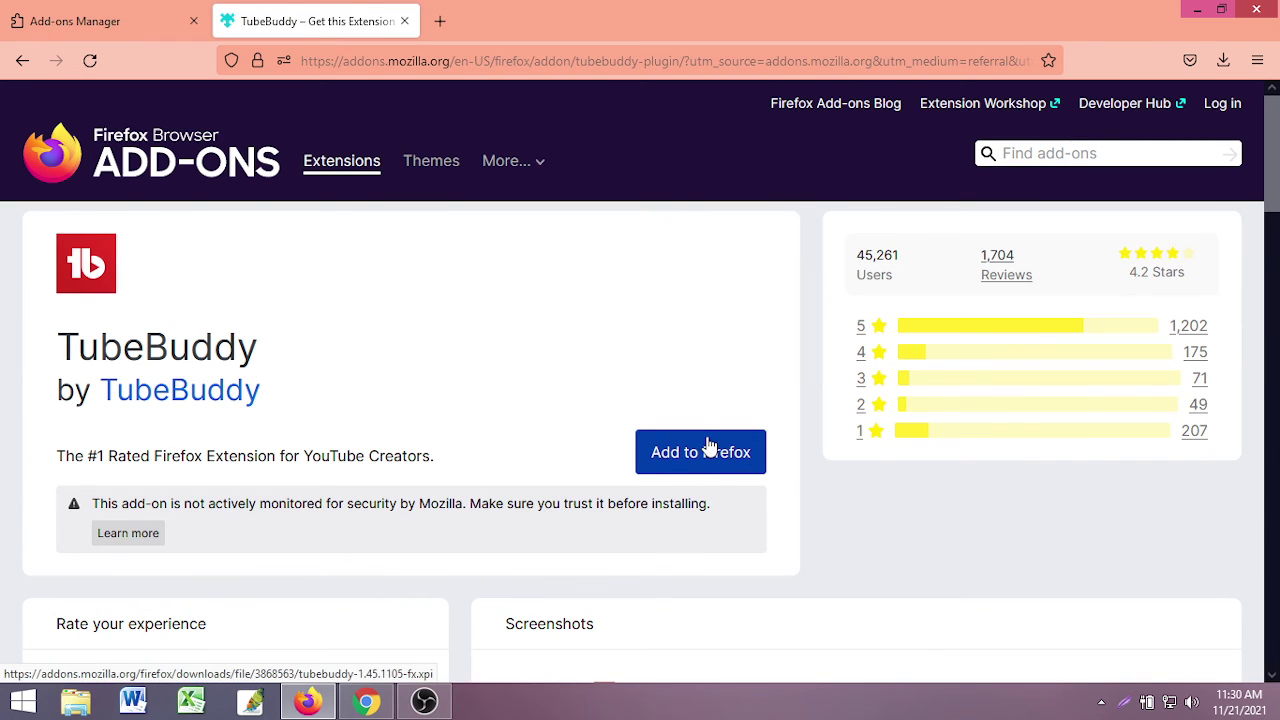
- Close the add-on tabs, open a fresh tab, and reopen the Add-ons and themes manager
left_click(404, 21)
left_click(234, 21)
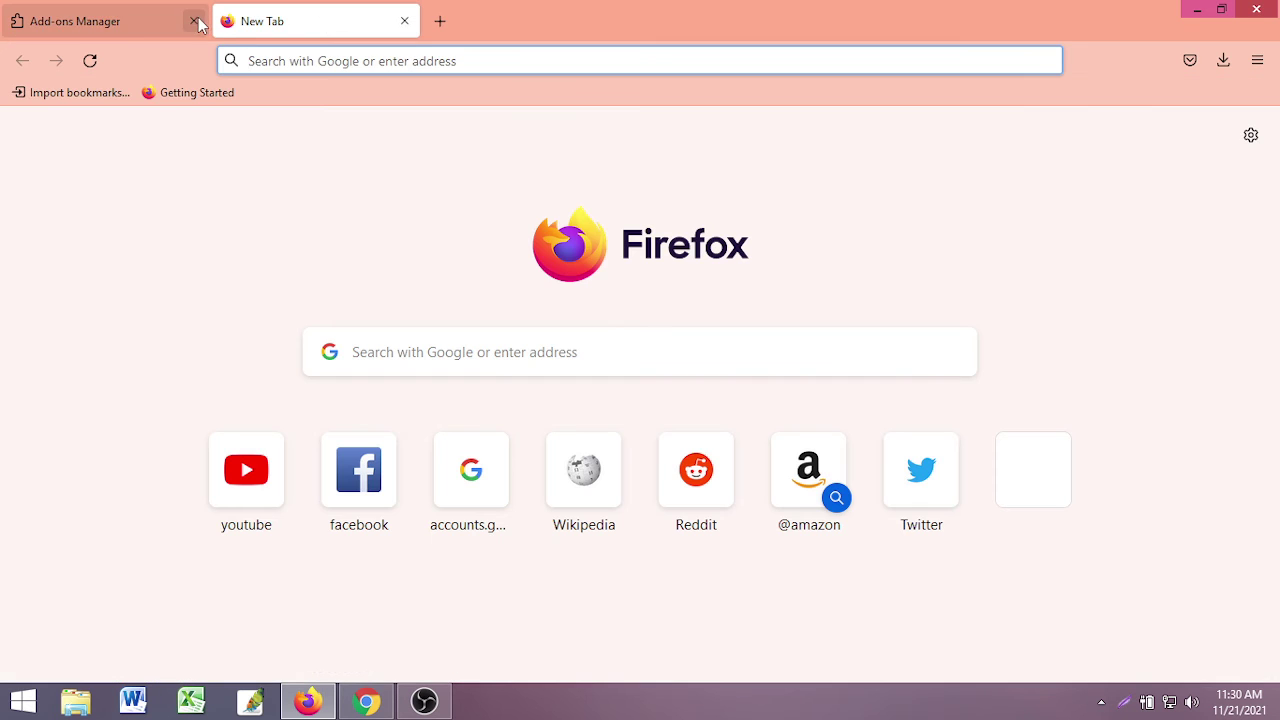
left_click(195, 21)
left_click(1257, 60)
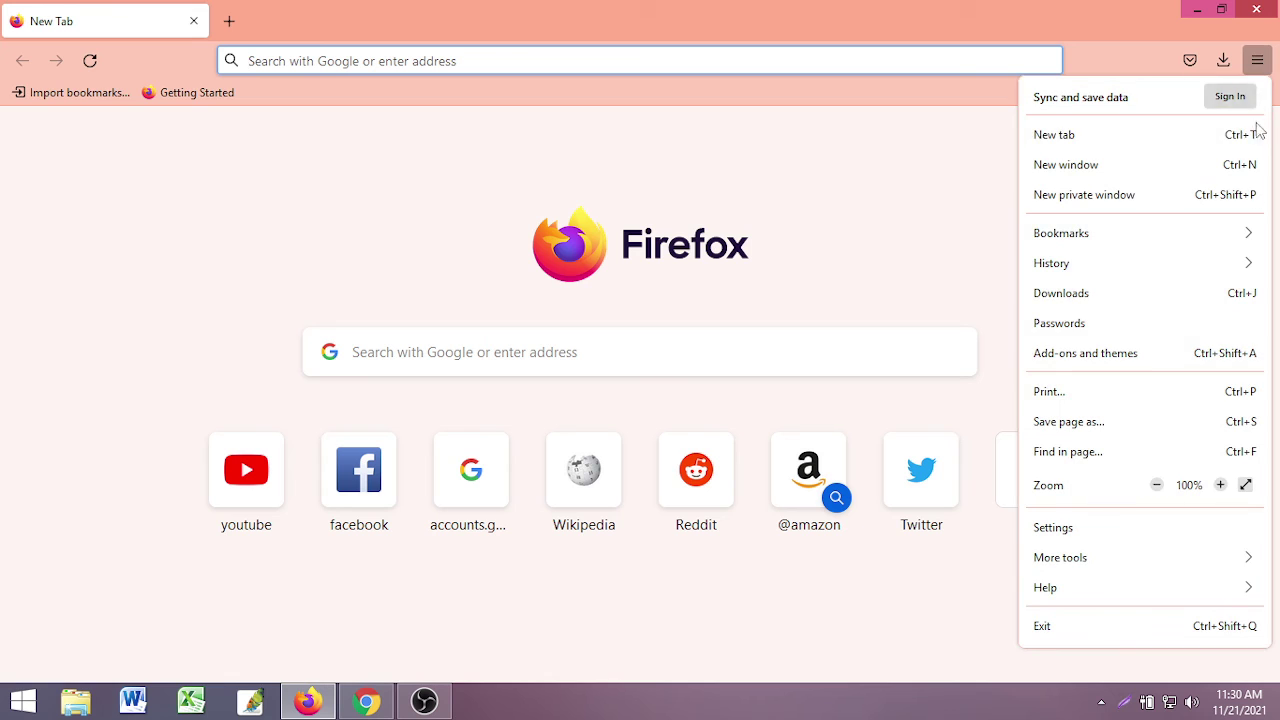
left_click(1078, 355)
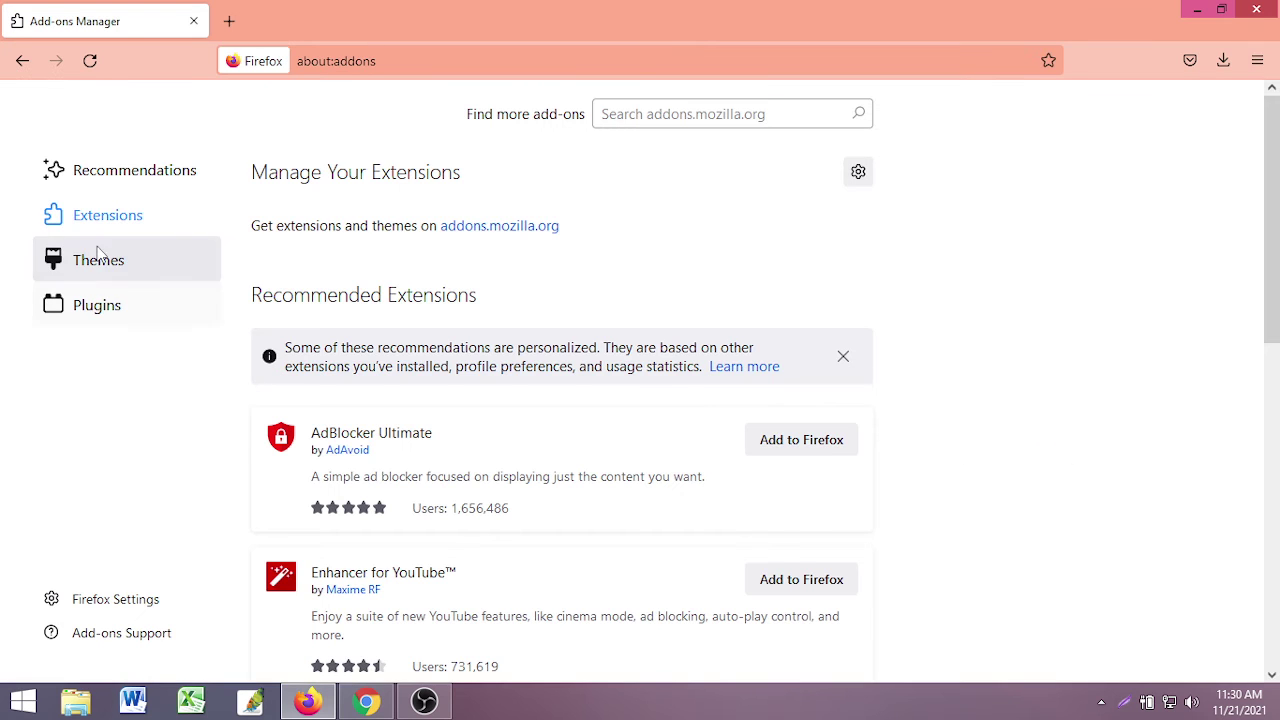
left_click(655, 113)
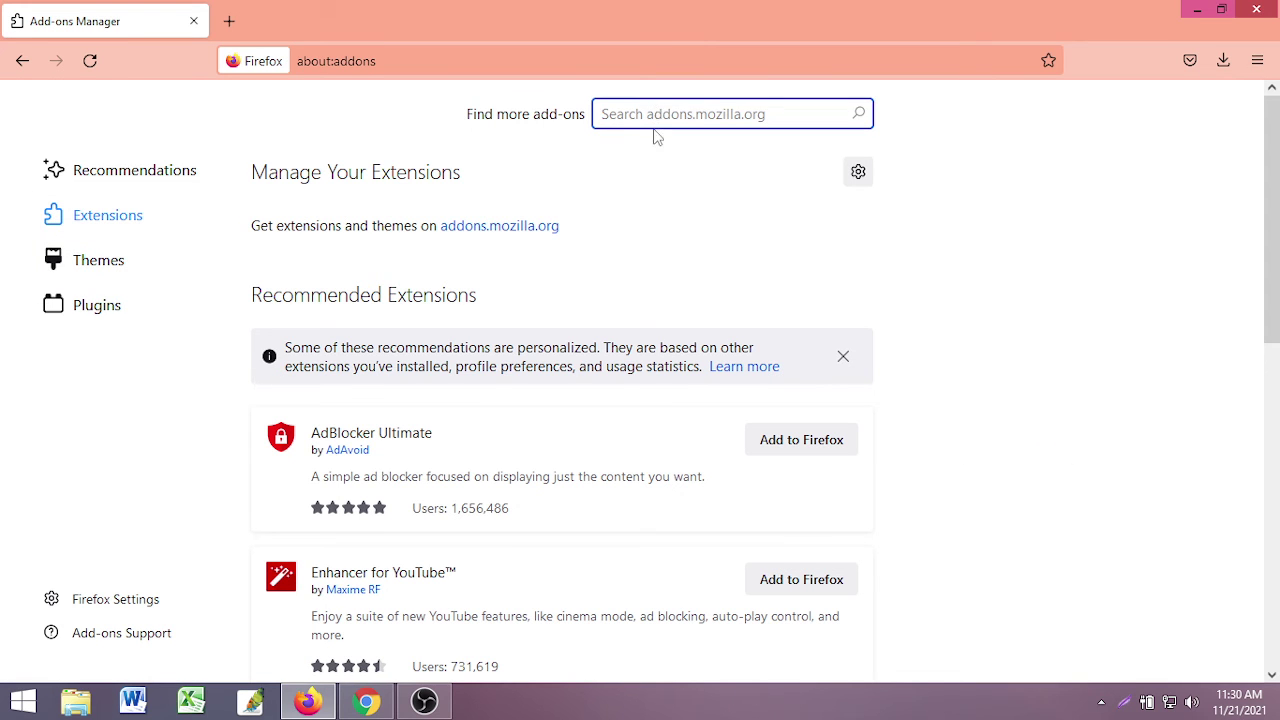
scroll(374, 537, "down", 8)
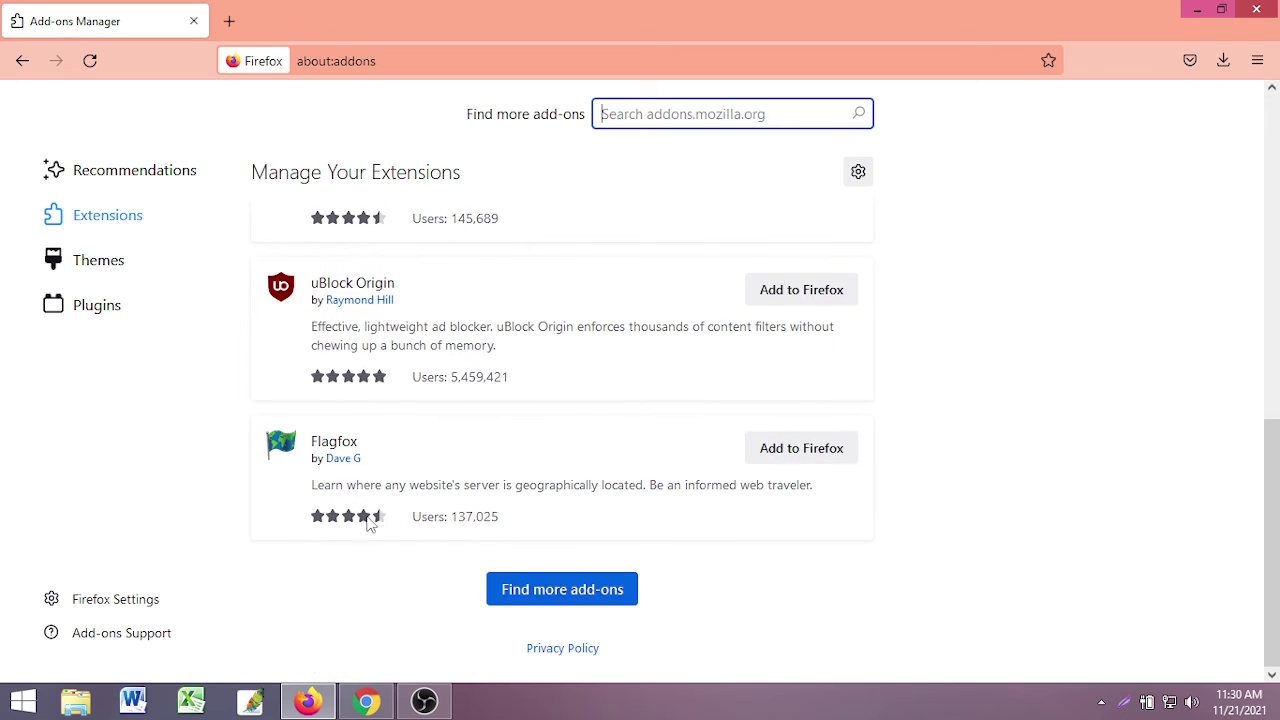
scroll(603, 565, "up", 10)
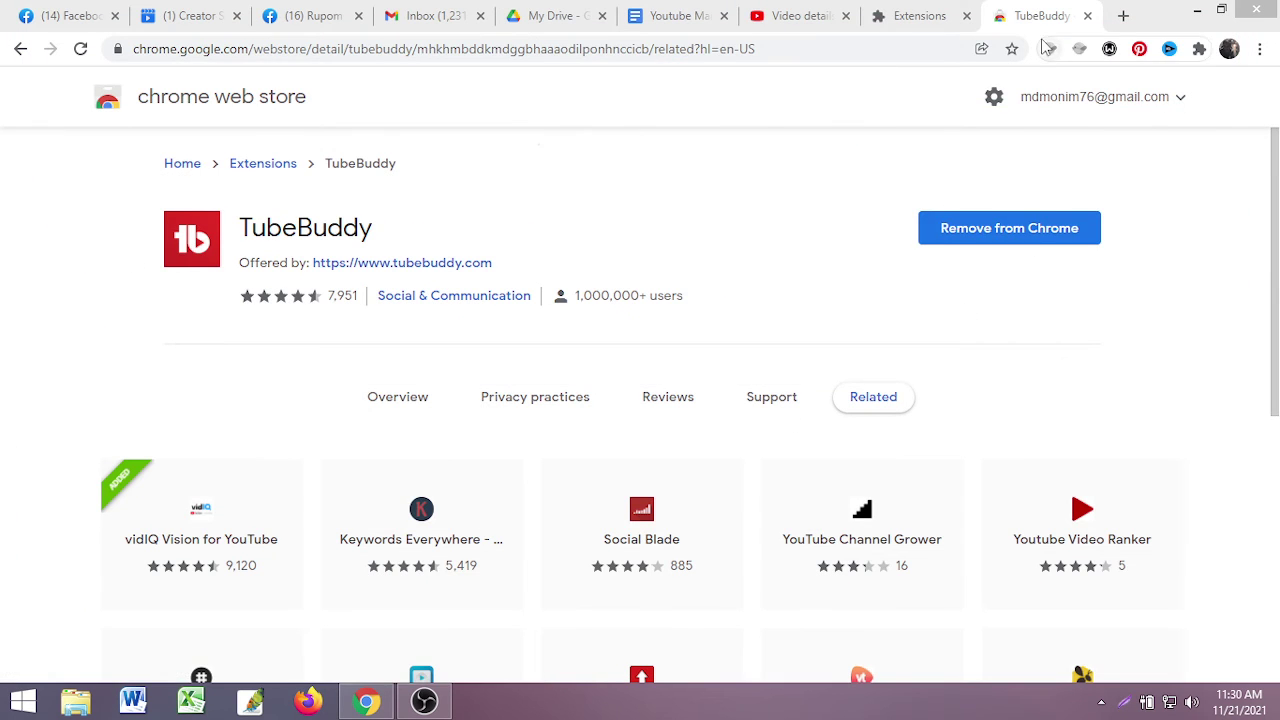
- Close the Web Store and extensions tabs, then pin TubeBuddy to the toolbar from a new tab
left_click(1087, 16)
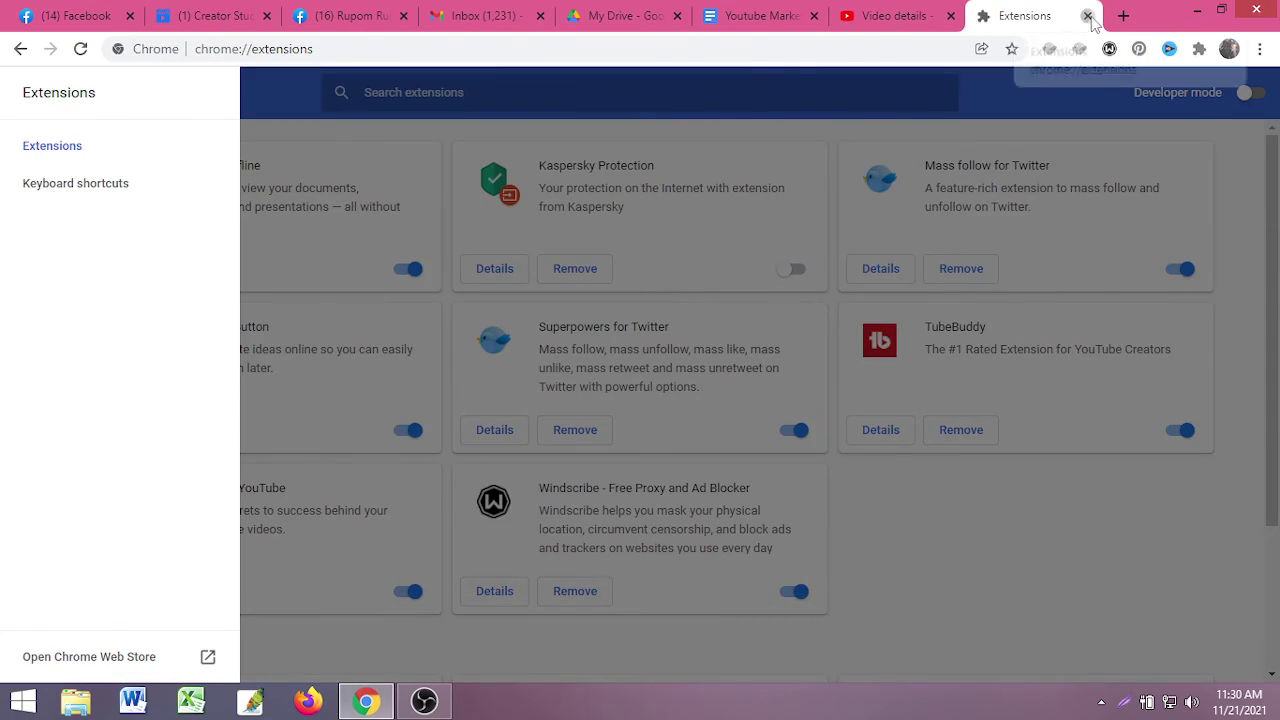
left_click(1087, 16)
left_click(1123, 16)
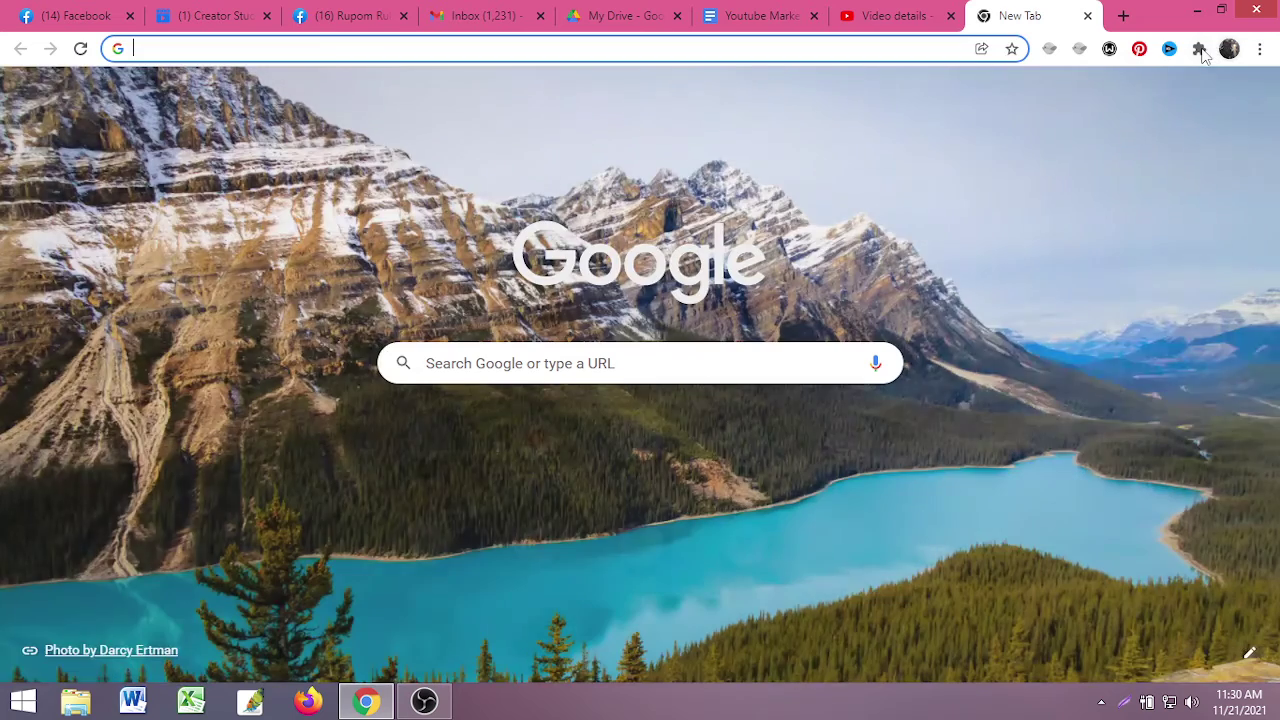
left_click(1199, 48)
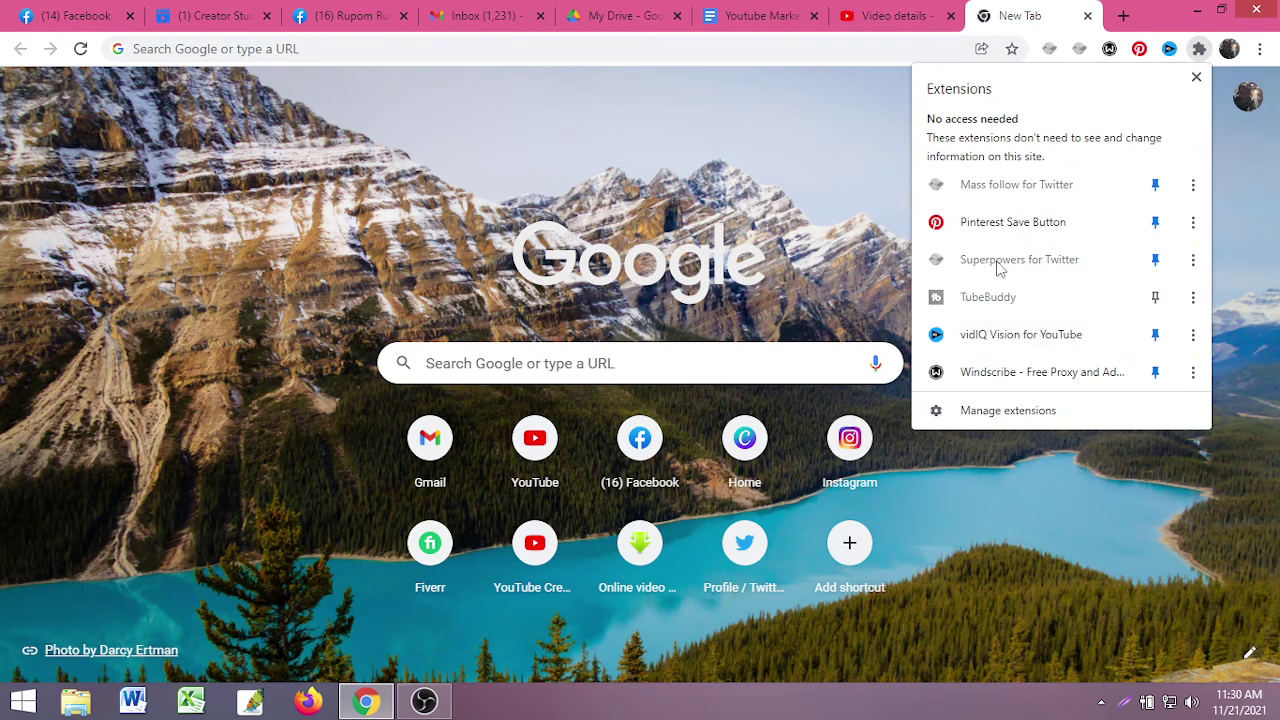
left_click(1155, 297)
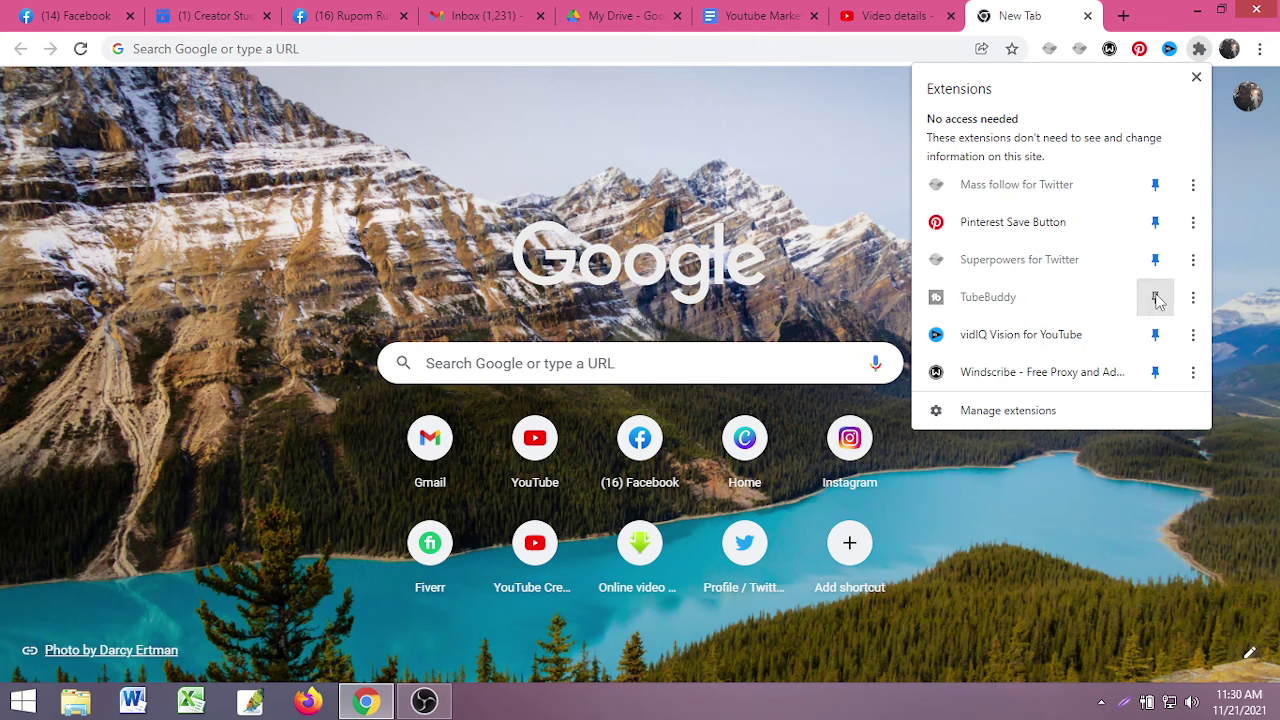
left_click(864, 147)
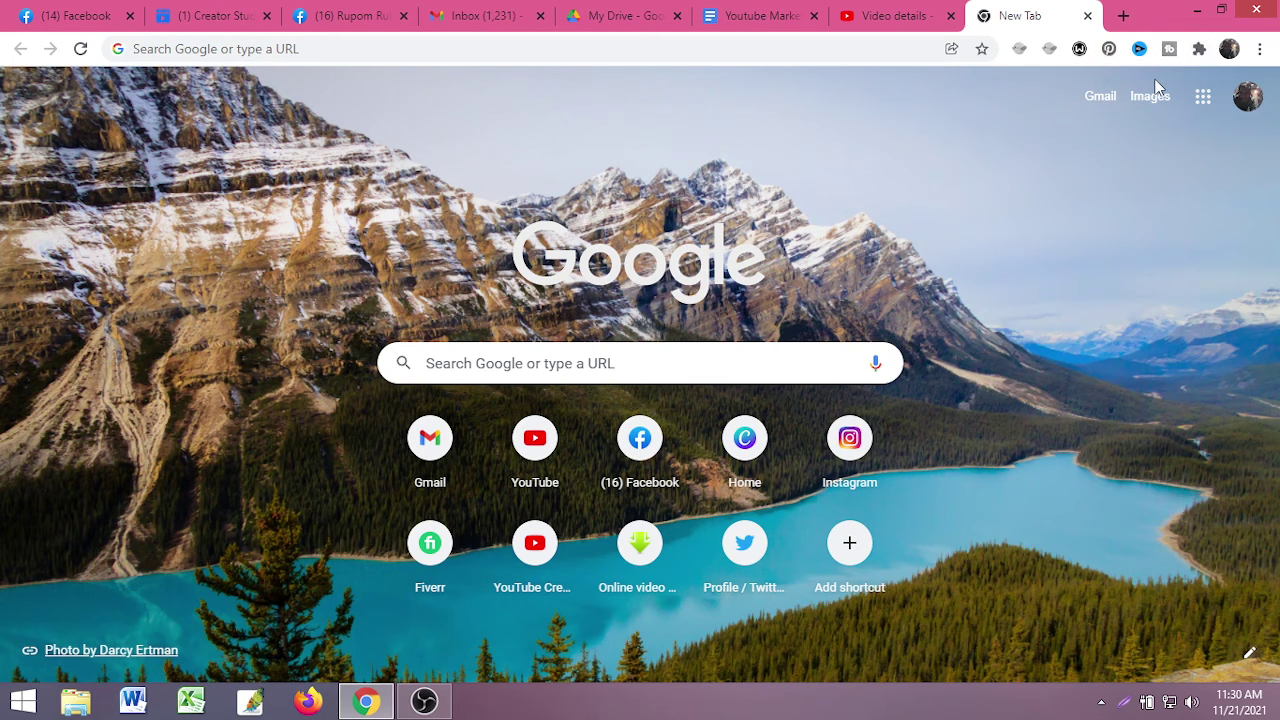
- Review TubeBuddy's extension details page via its right-click menu, then close that tab
right_click(1170, 50)
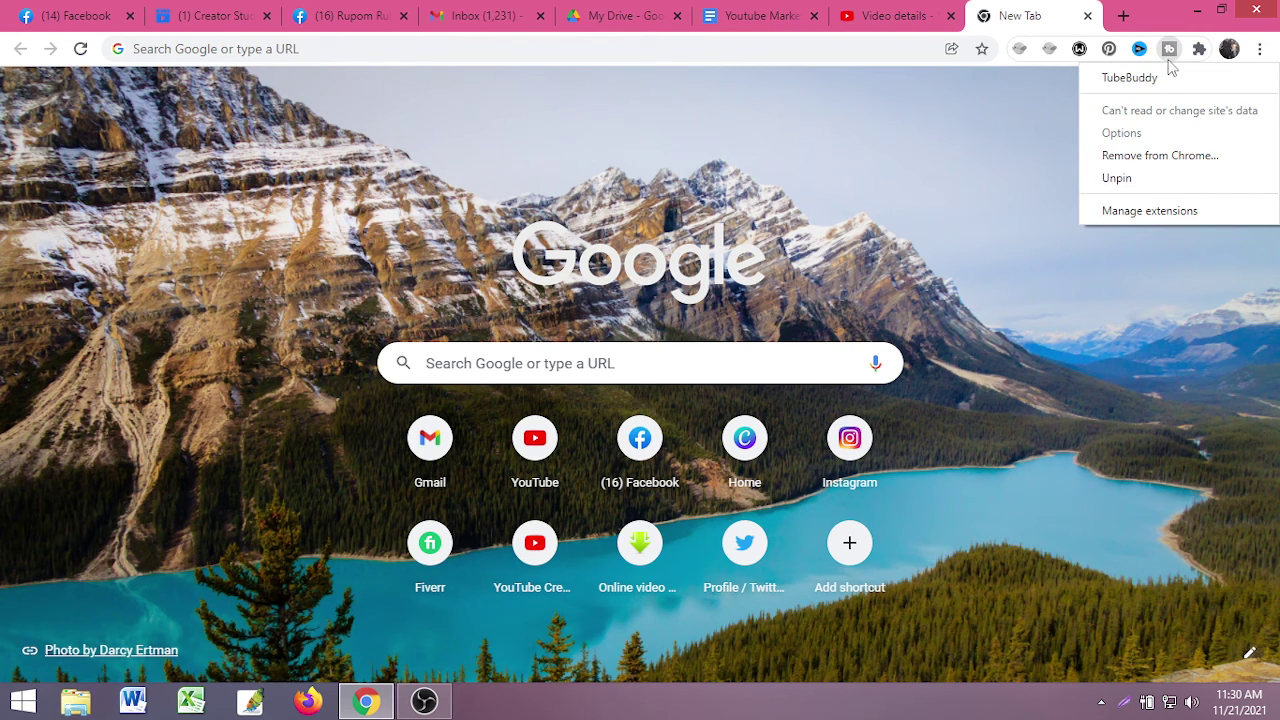
left_click(995, 170)
right_click(1170, 50)
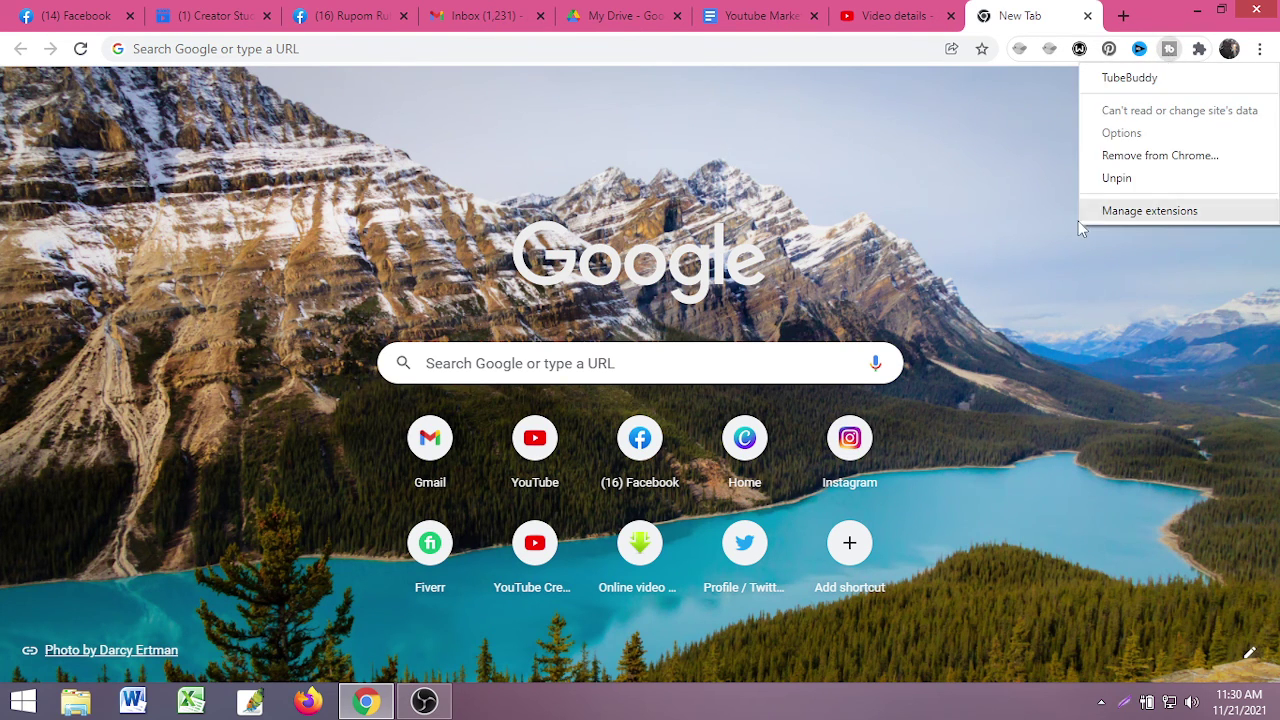
left_click(1031, 190)
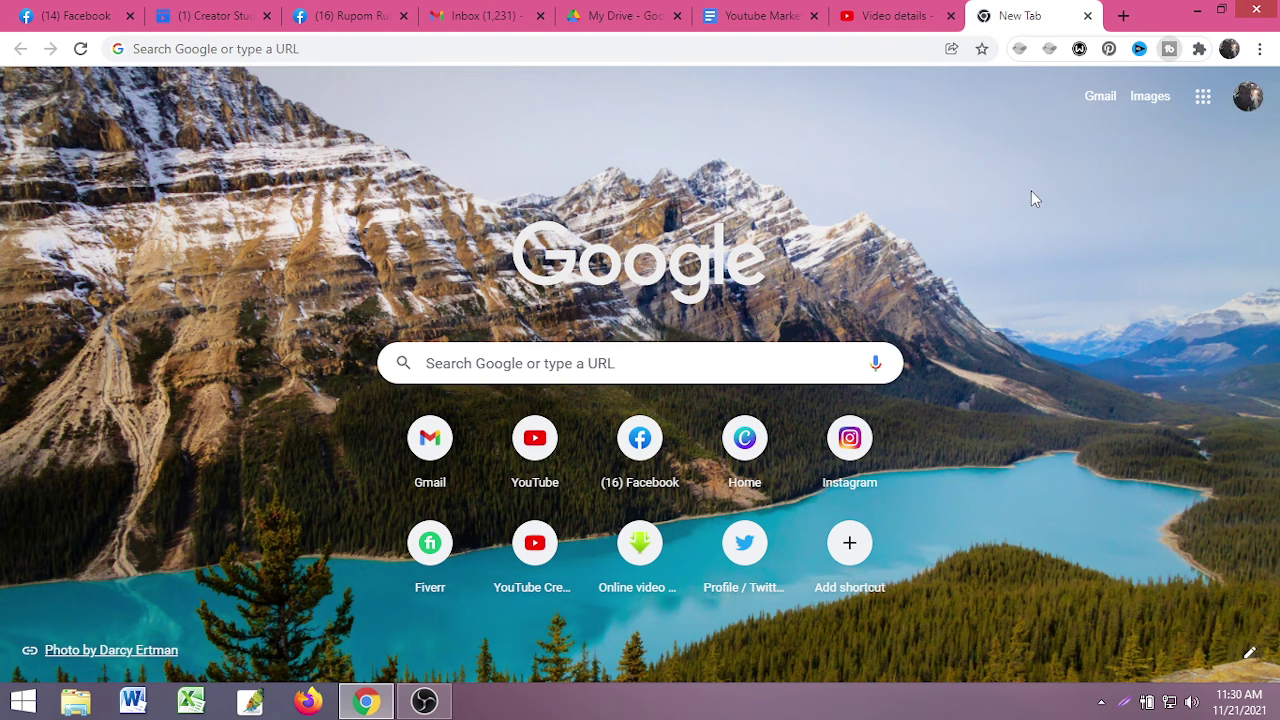
right_click(1168, 55)
left_click(1160, 210)
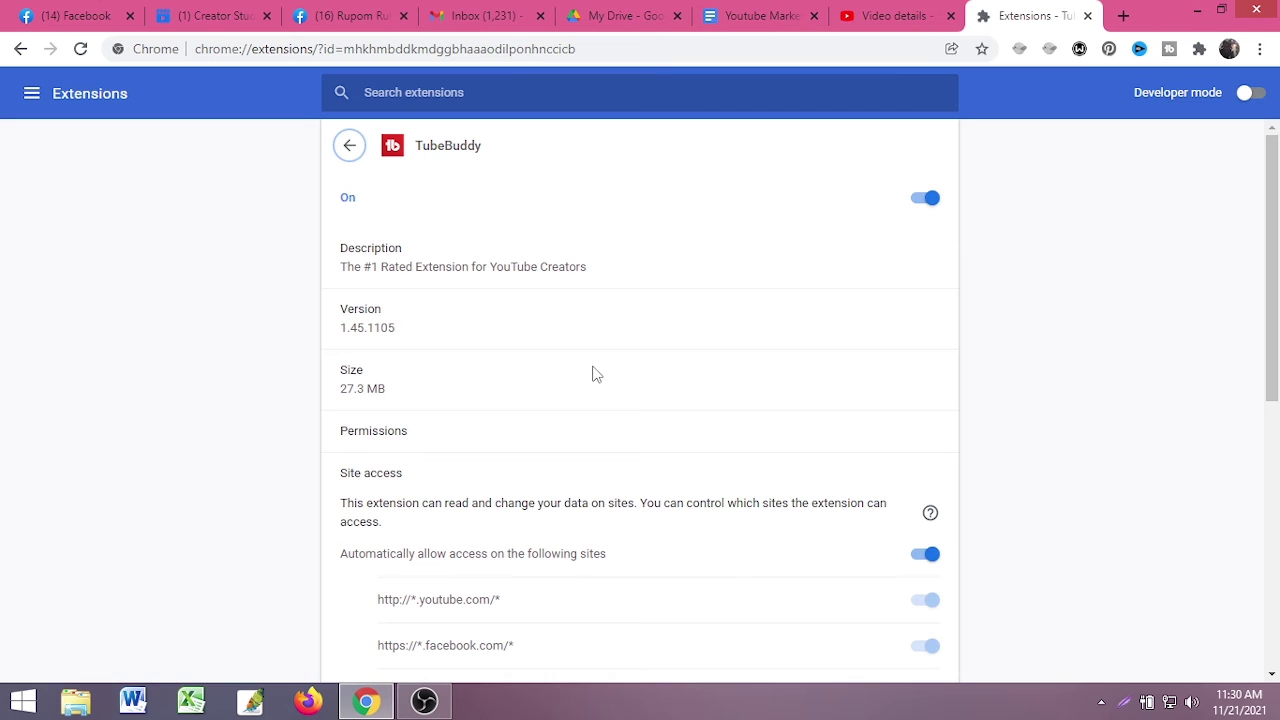
scroll(533, 397, "down", 4)
scroll(500, 460, "up", 1)
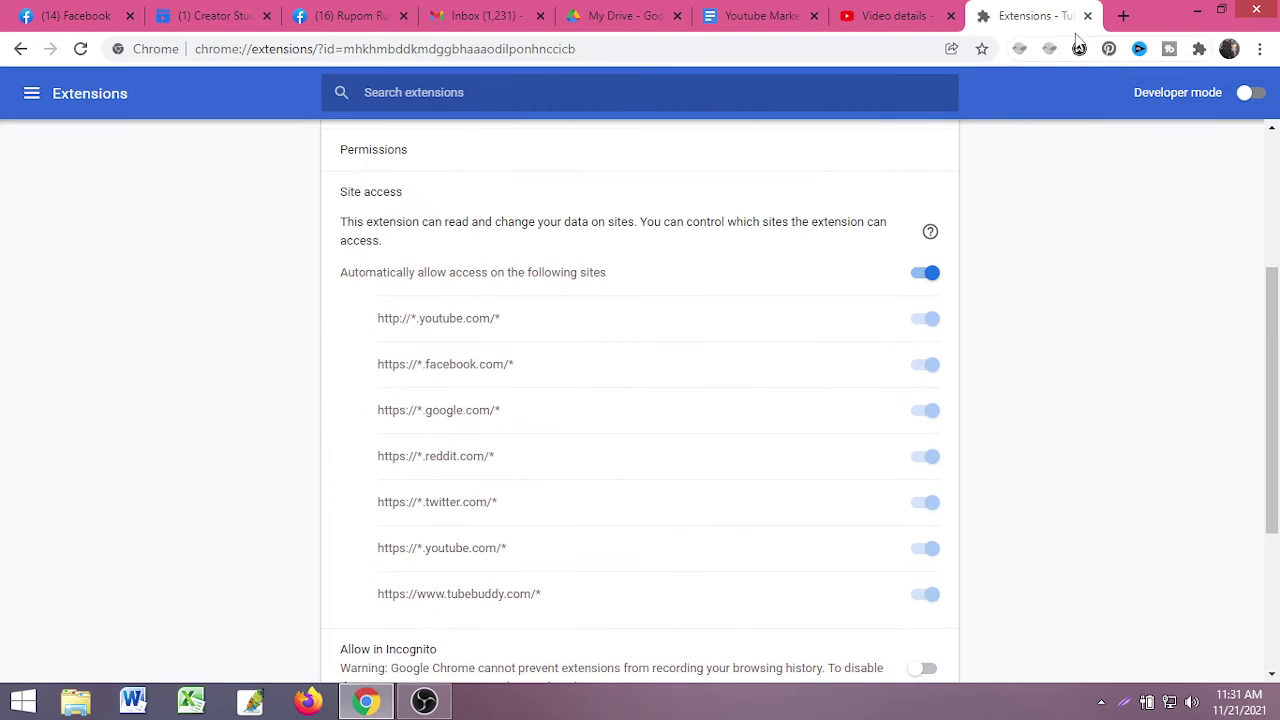
left_click(1088, 16)
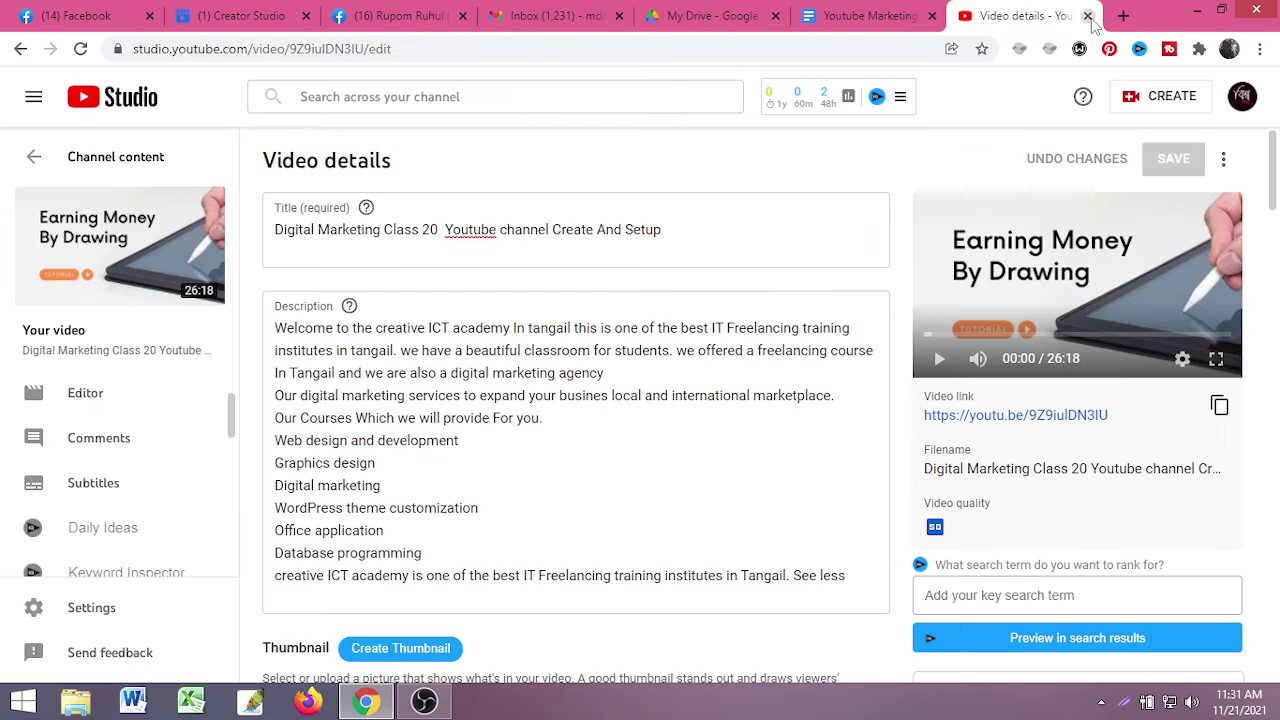
- Open the TubeBuddy website from the extension's menu and go to its sign-in page
right_click(1169, 50)
left_click(1160, 77)
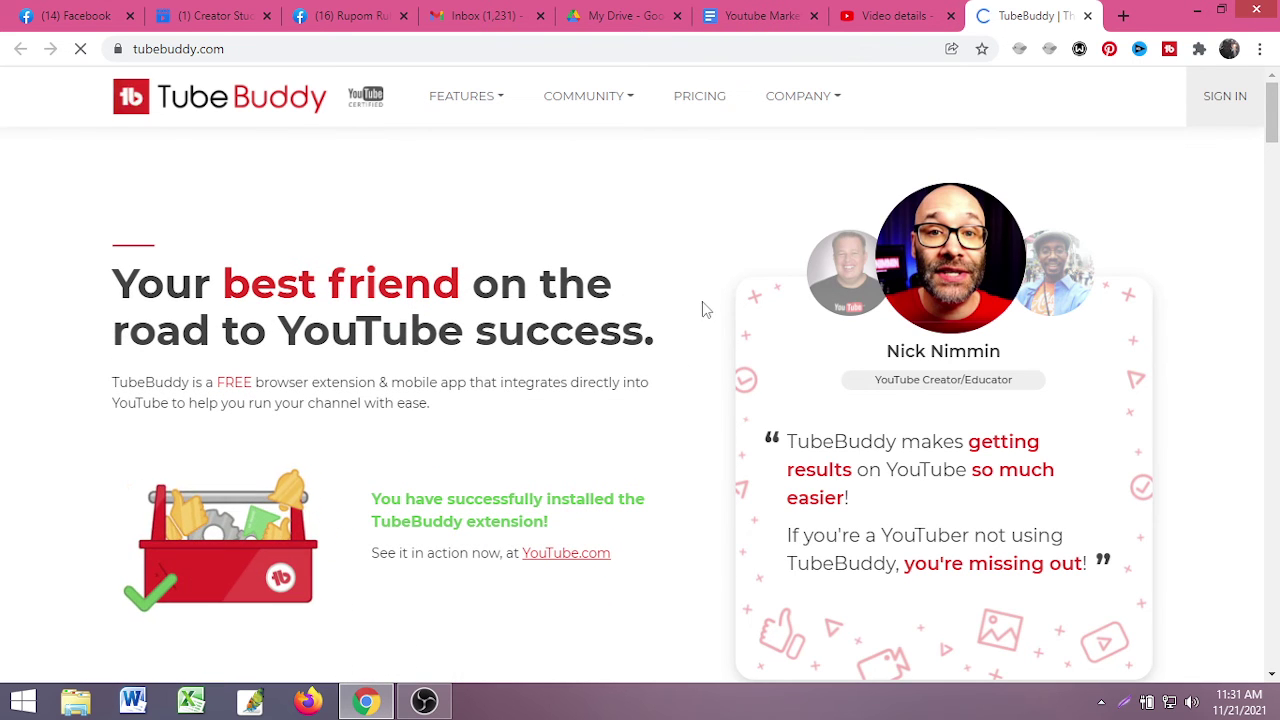
scroll(666, 371, "down", 8)
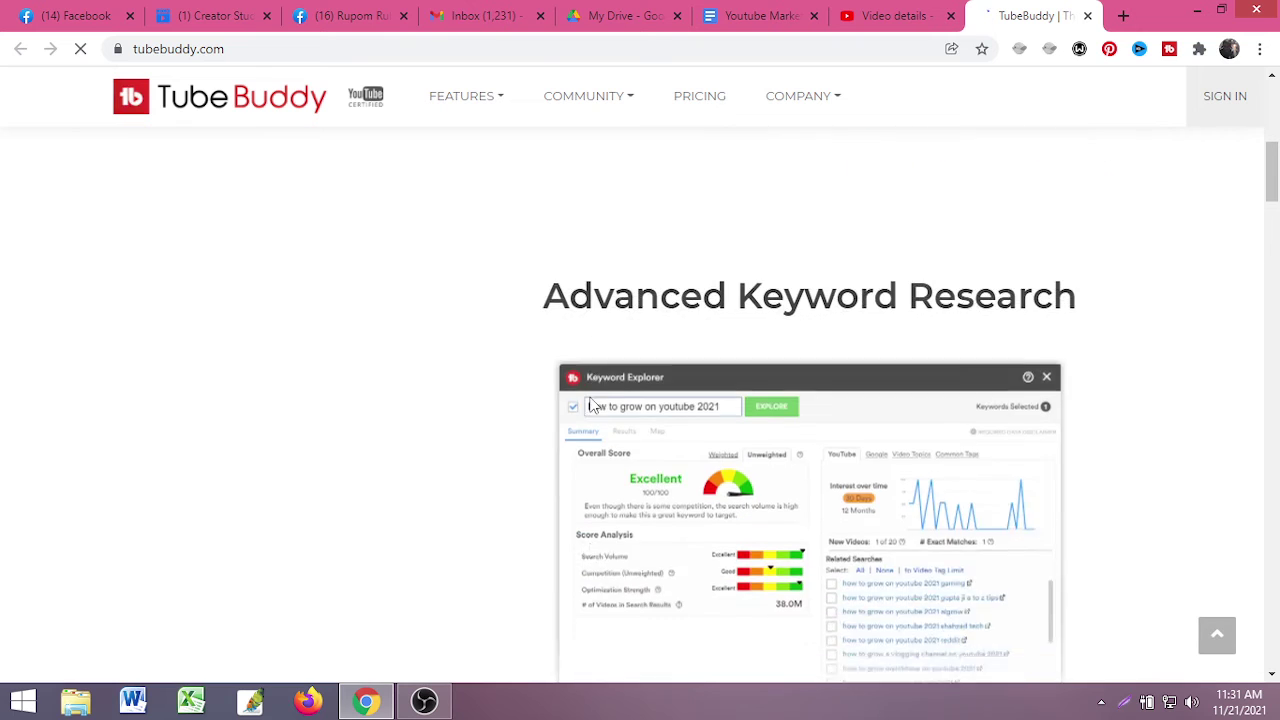
scroll(335, 418, "up", 8)
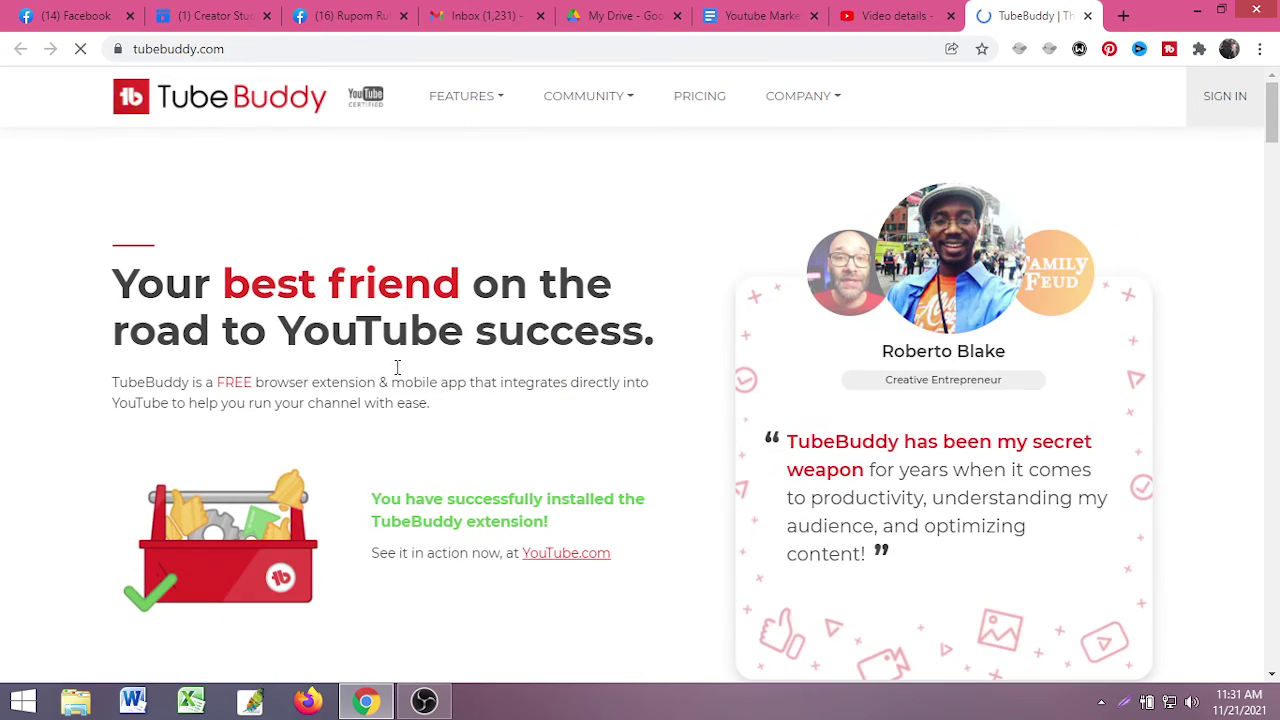
left_click(1211, 104)
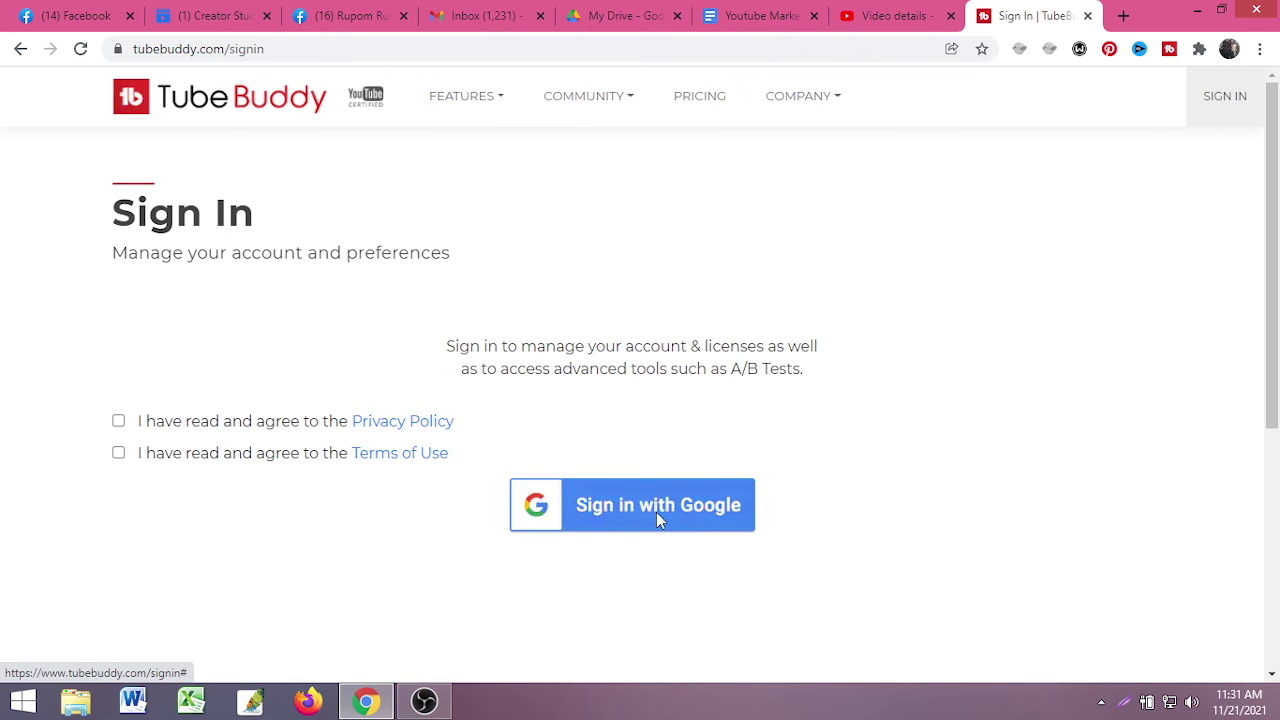
- Accept the Privacy Policy and Terms of Use, sign in with Google, then switch to the Video details tab
left_click(656, 512)
left_click(808, 172)
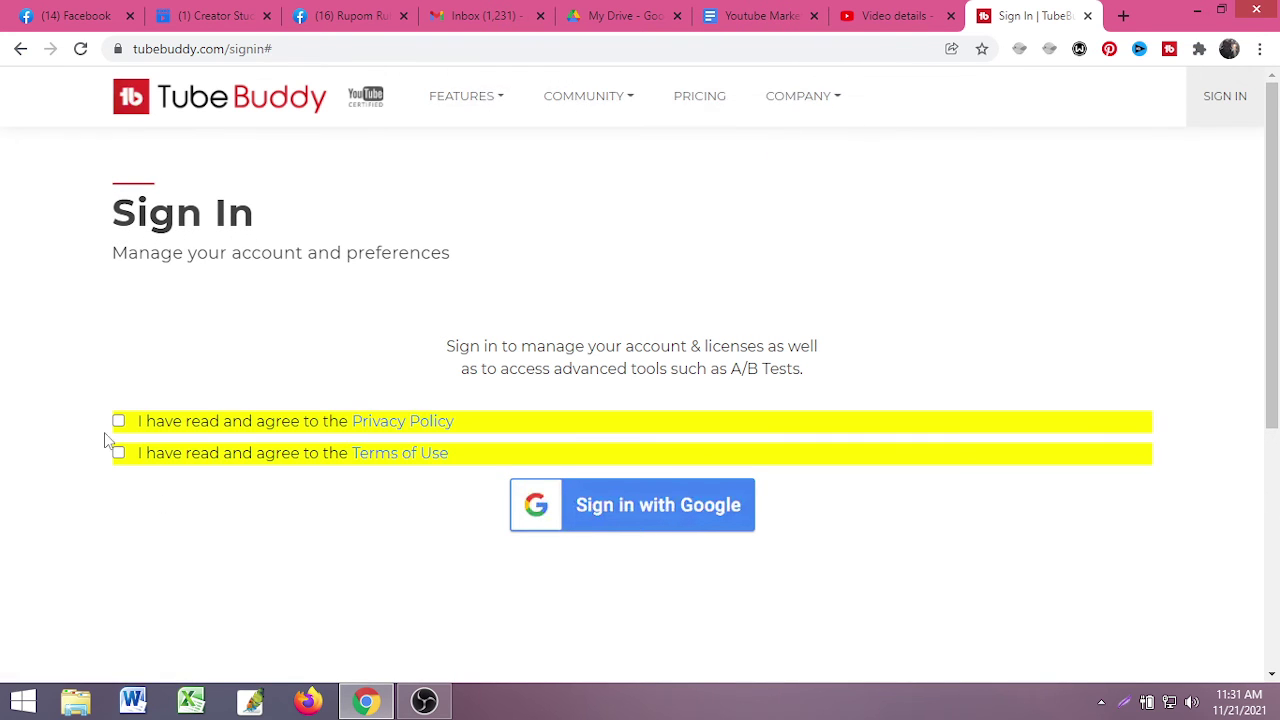
left_click(119, 422)
left_click(119, 452)
left_click(601, 519)
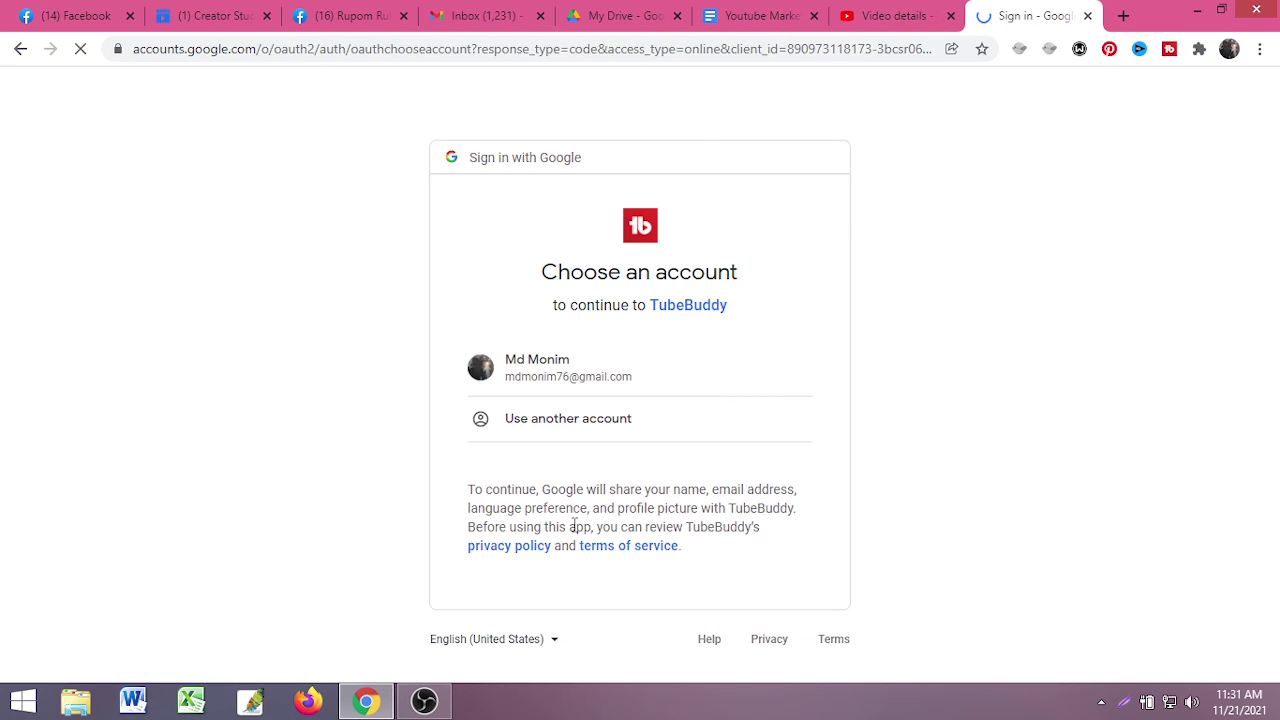
left_click(570, 386)
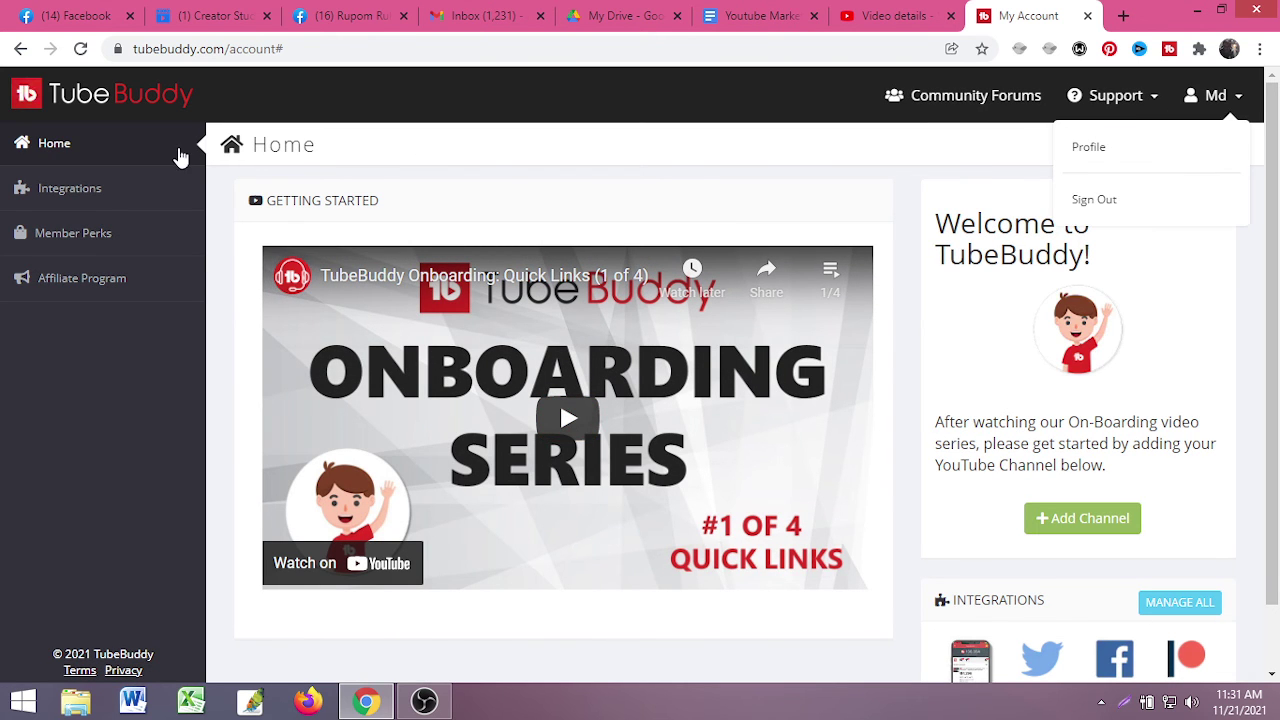
scroll(829, 466, "down", 1)
scroll(829, 466, "up", 1)
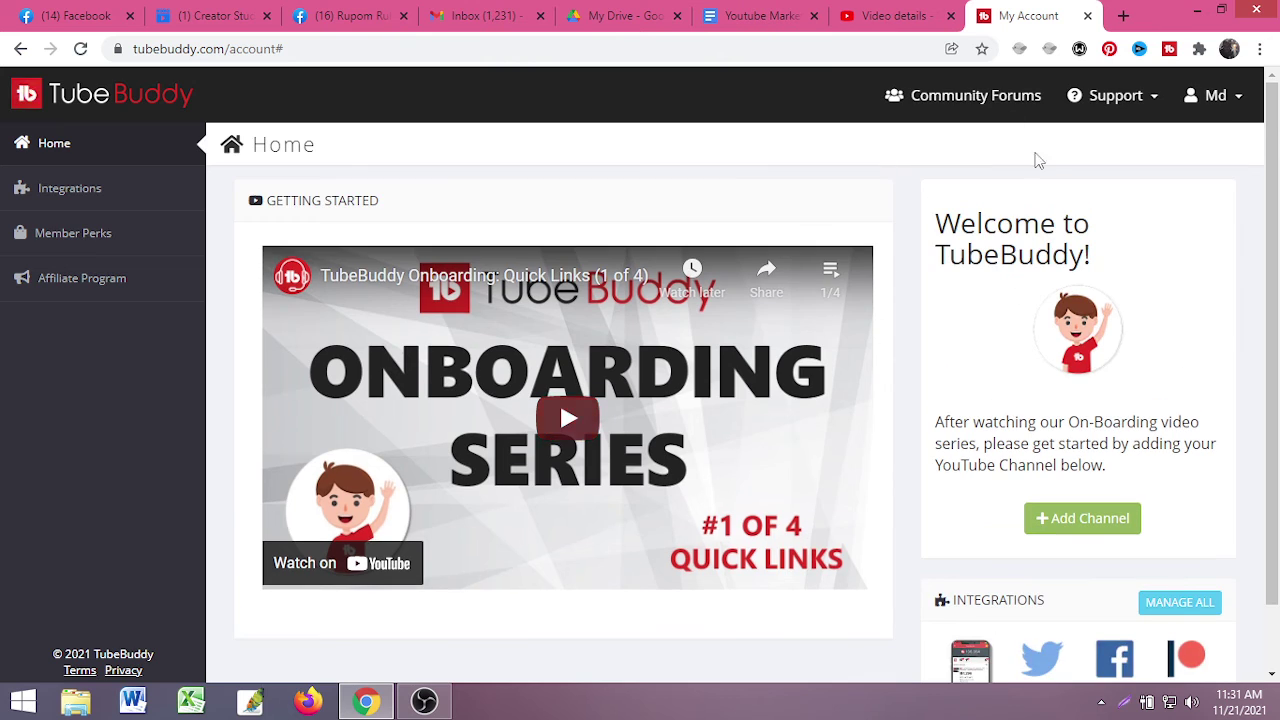
left_click(900, 15)
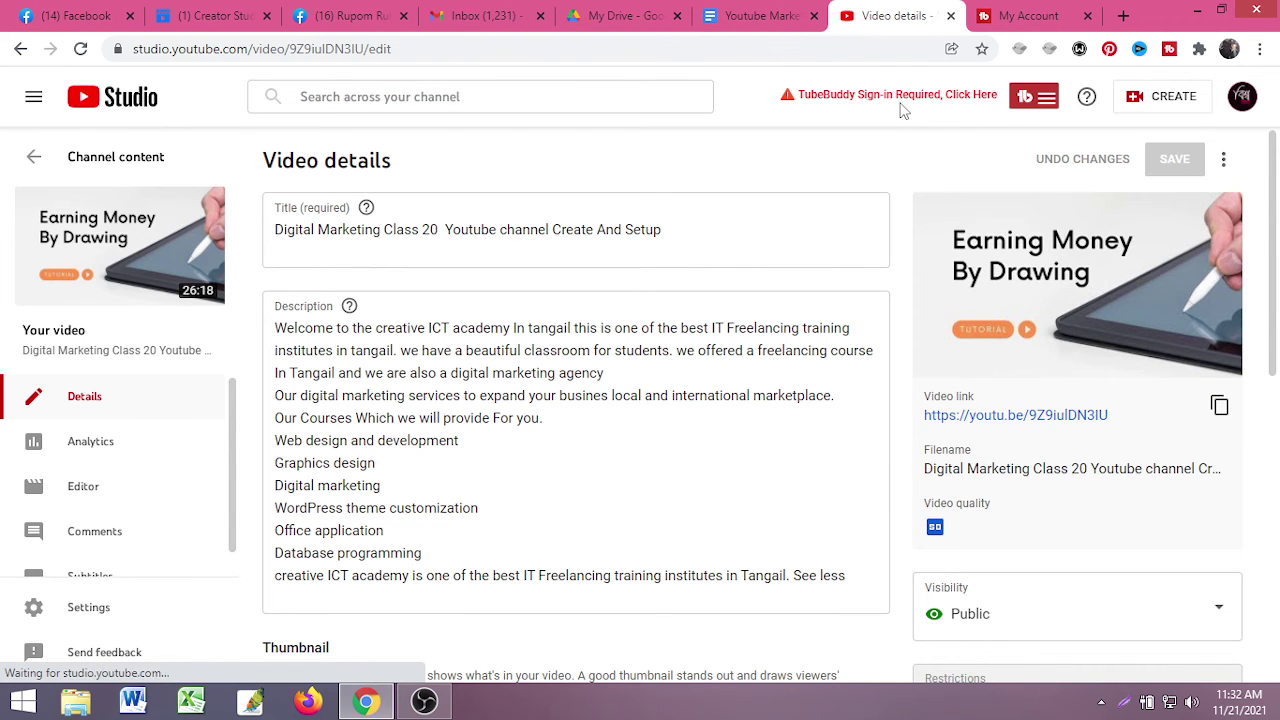
- From the Studio page, sign TubeBuddy in with the Google account and allow it access
left_click(977, 120)
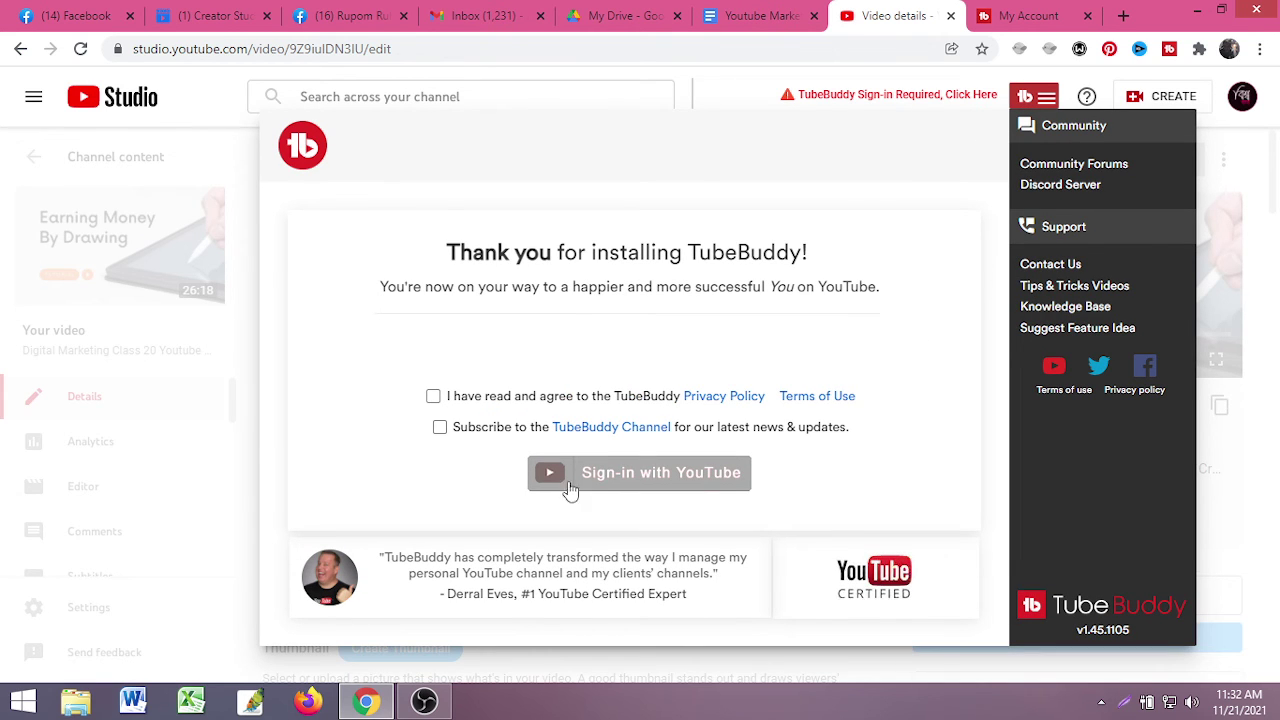
left_click(433, 397)
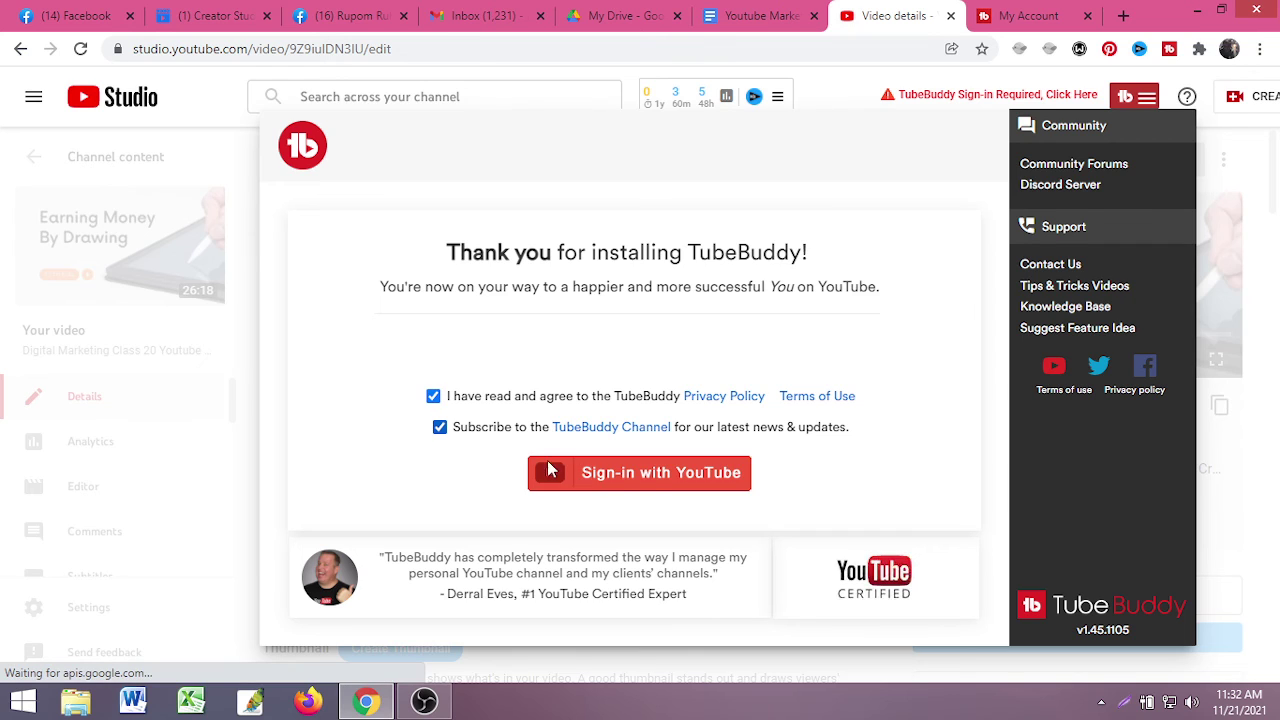
left_click(646, 480)
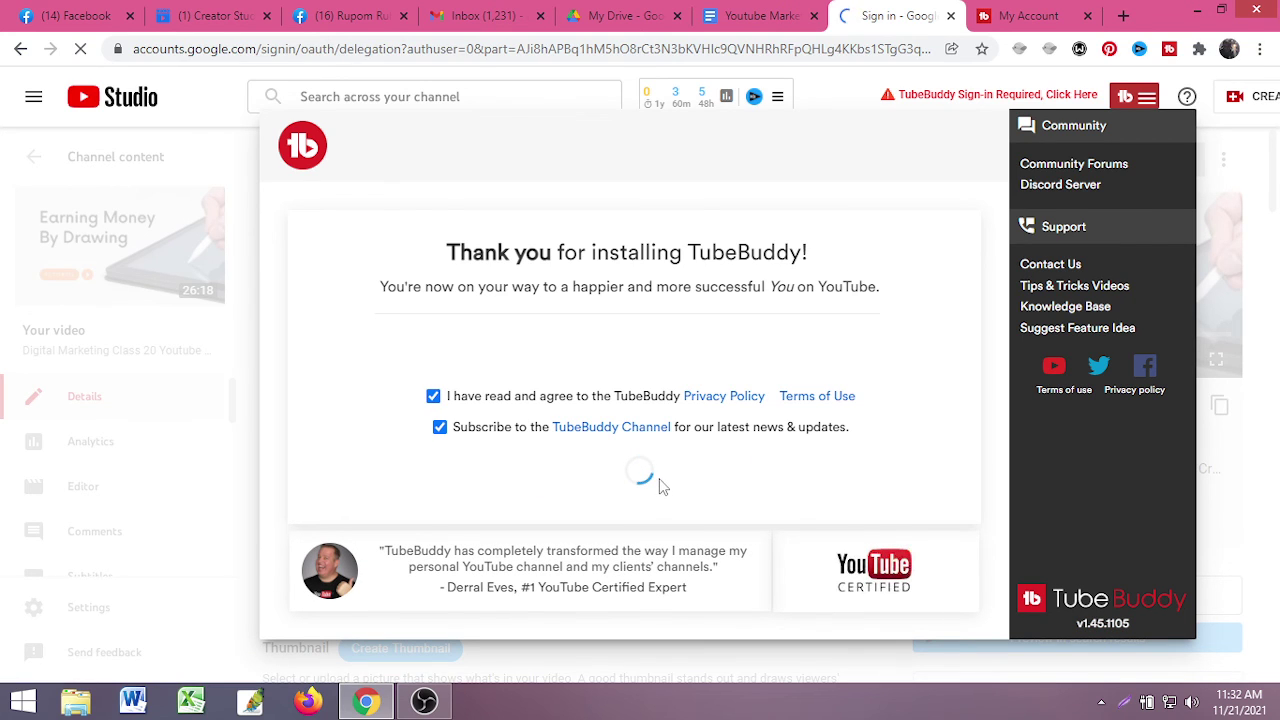
left_click(605, 410)
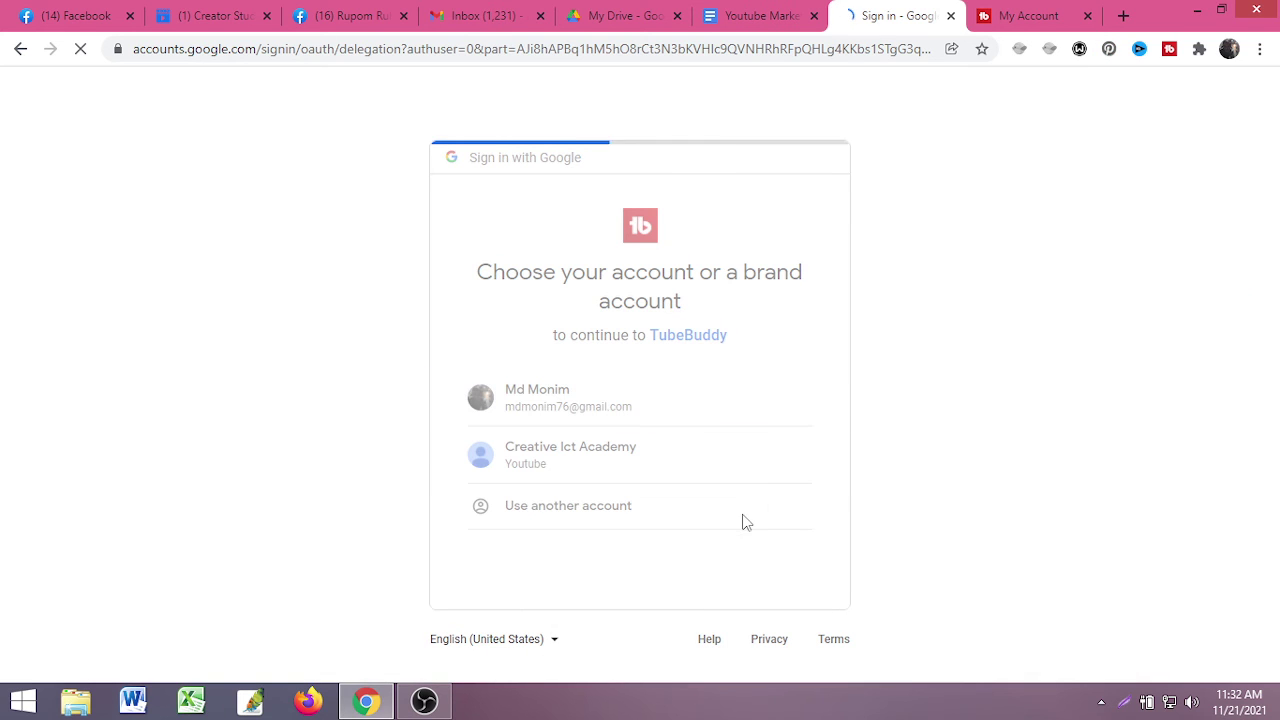
scroll(704, 529, "down", 2)
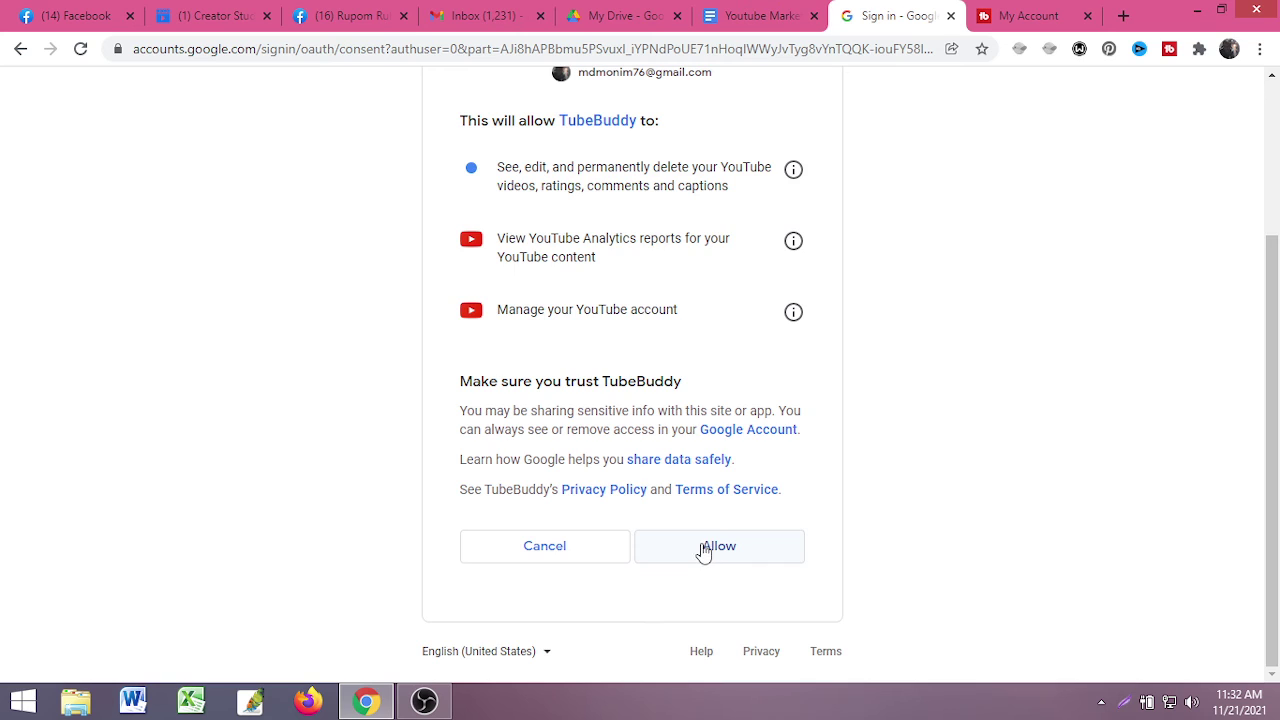
left_click(704, 548)
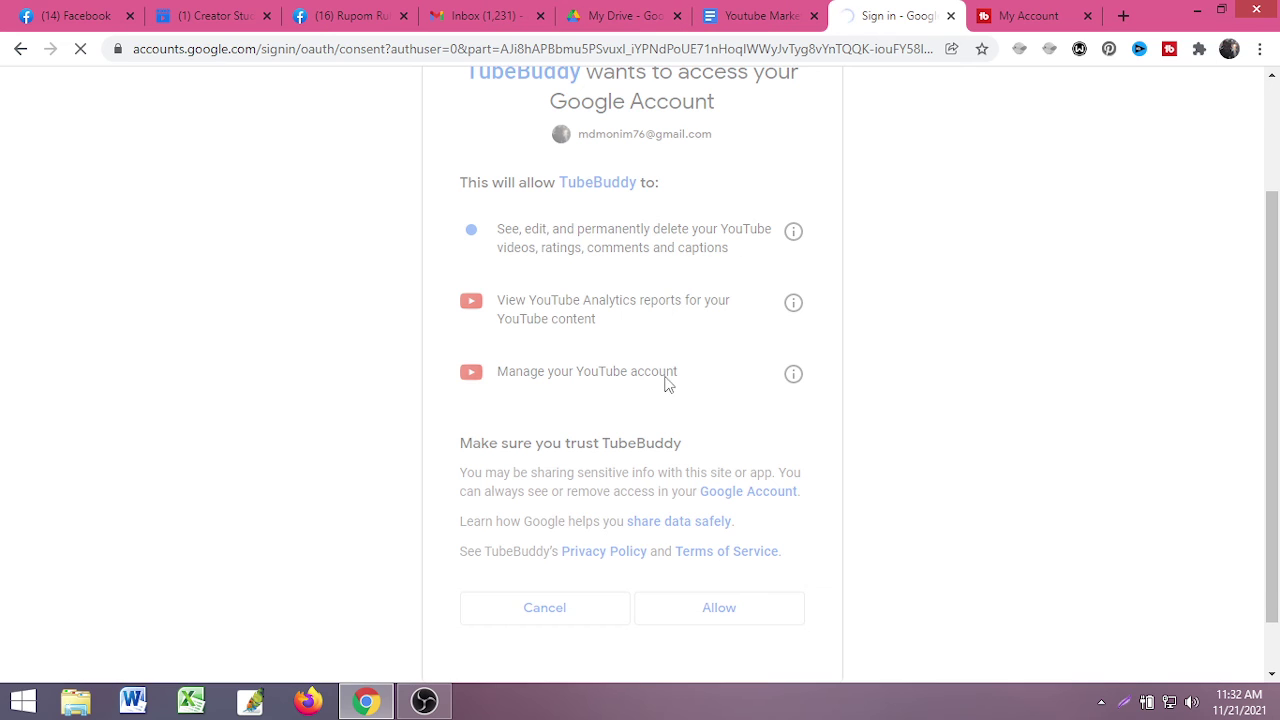
- Close the extra TubeBuddy account tab and return to the TubeBuddy account page
scroll(664, 383, "up", 2)
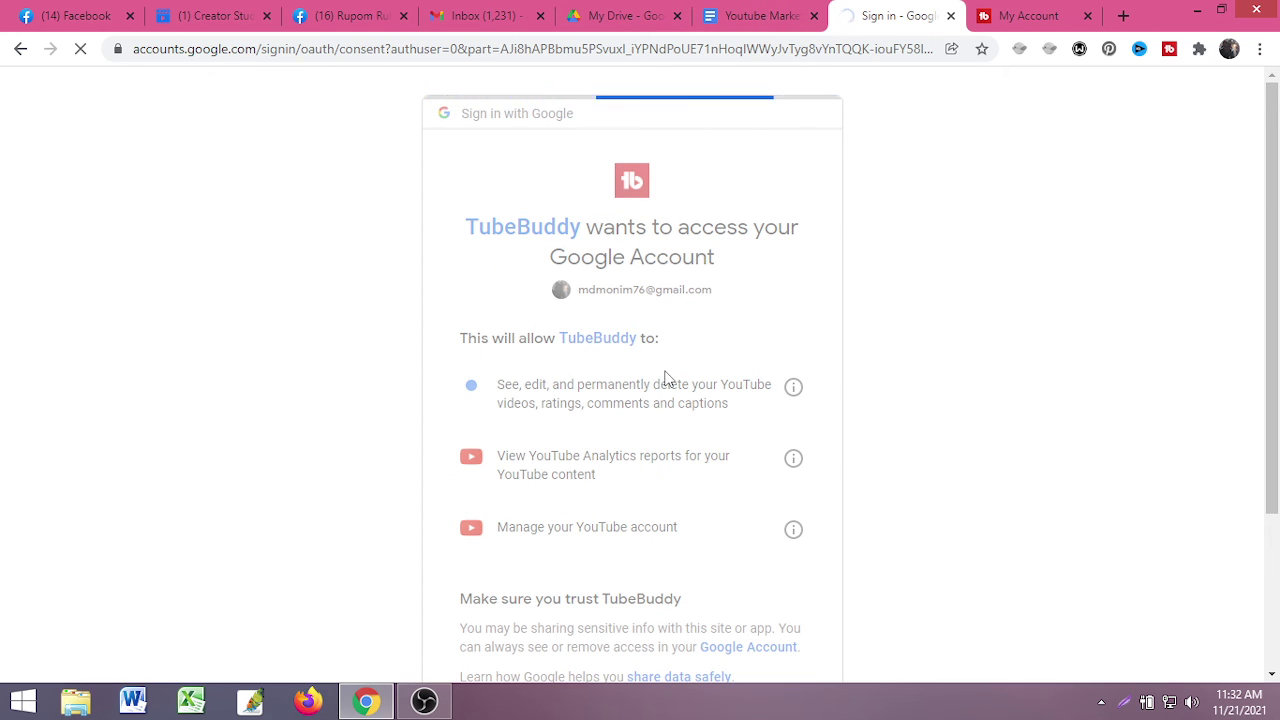
scroll(666, 380, "down", 1)
scroll(665, 383, "down", 2)
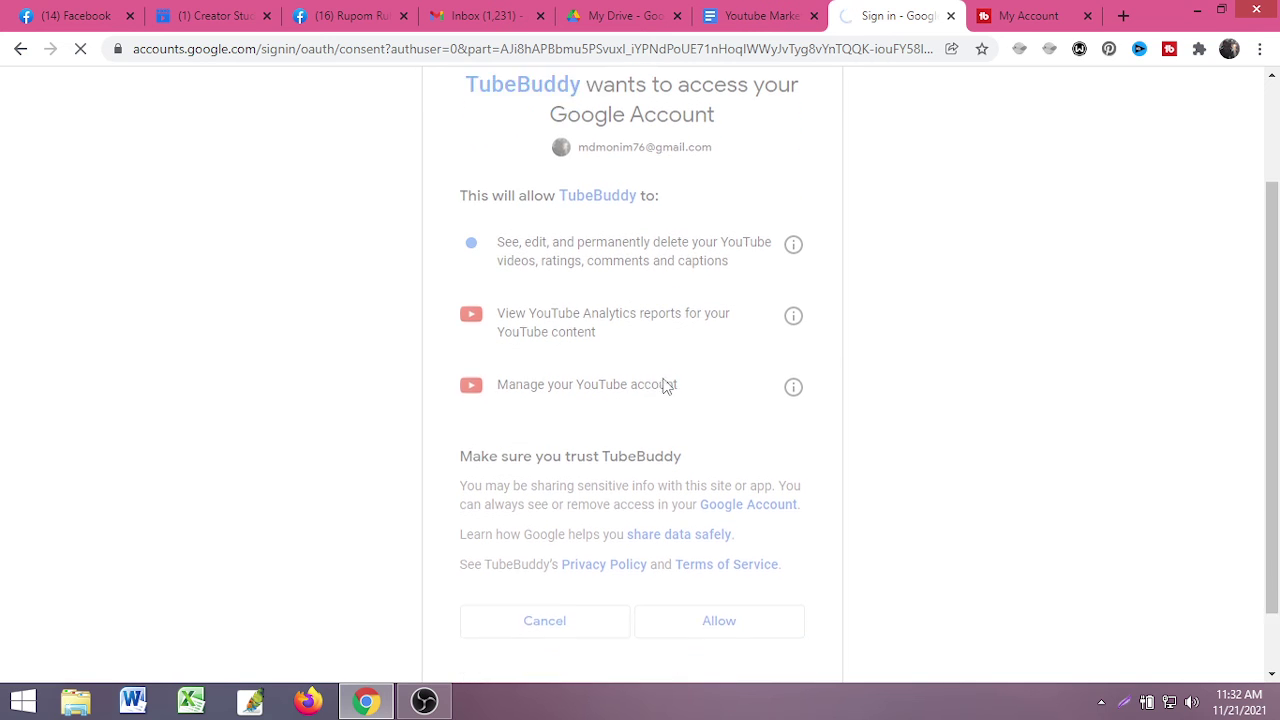
scroll(665, 383, "up", 2)
scroll(670, 380, "down", 1)
scroll(673, 377, "up", 1)
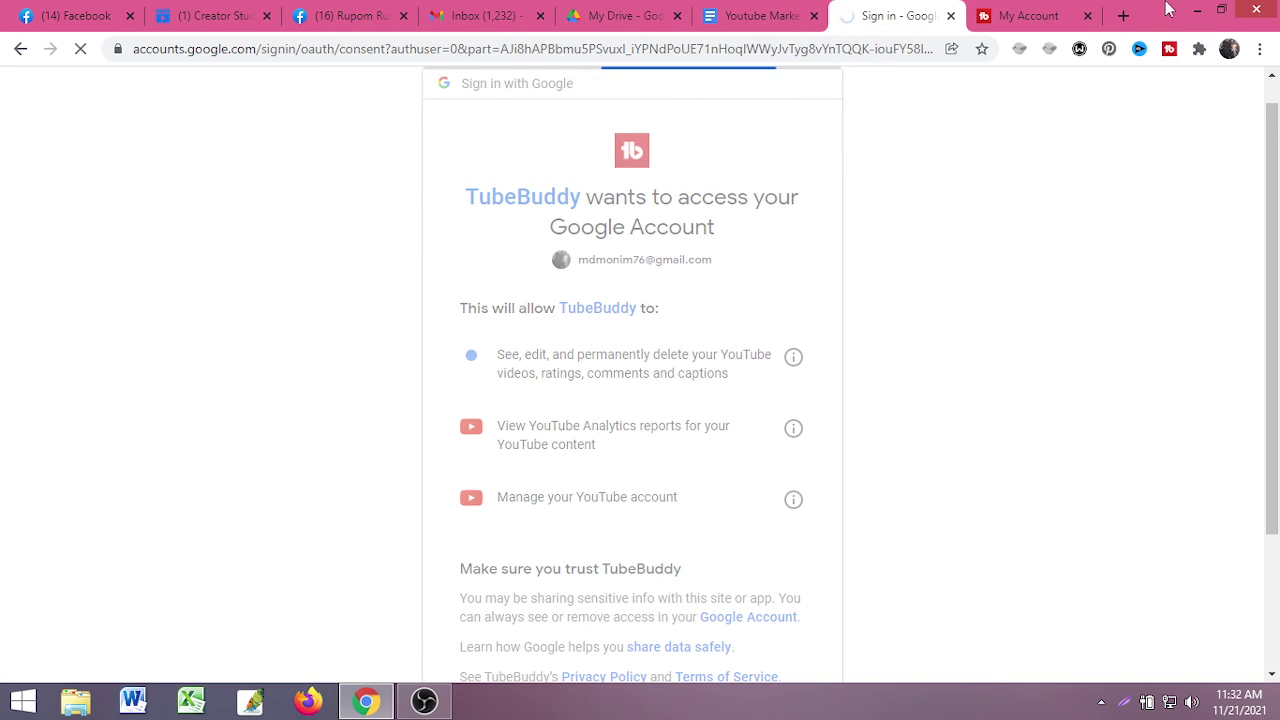
left_click(1048, 15)
left_click(1087, 15)
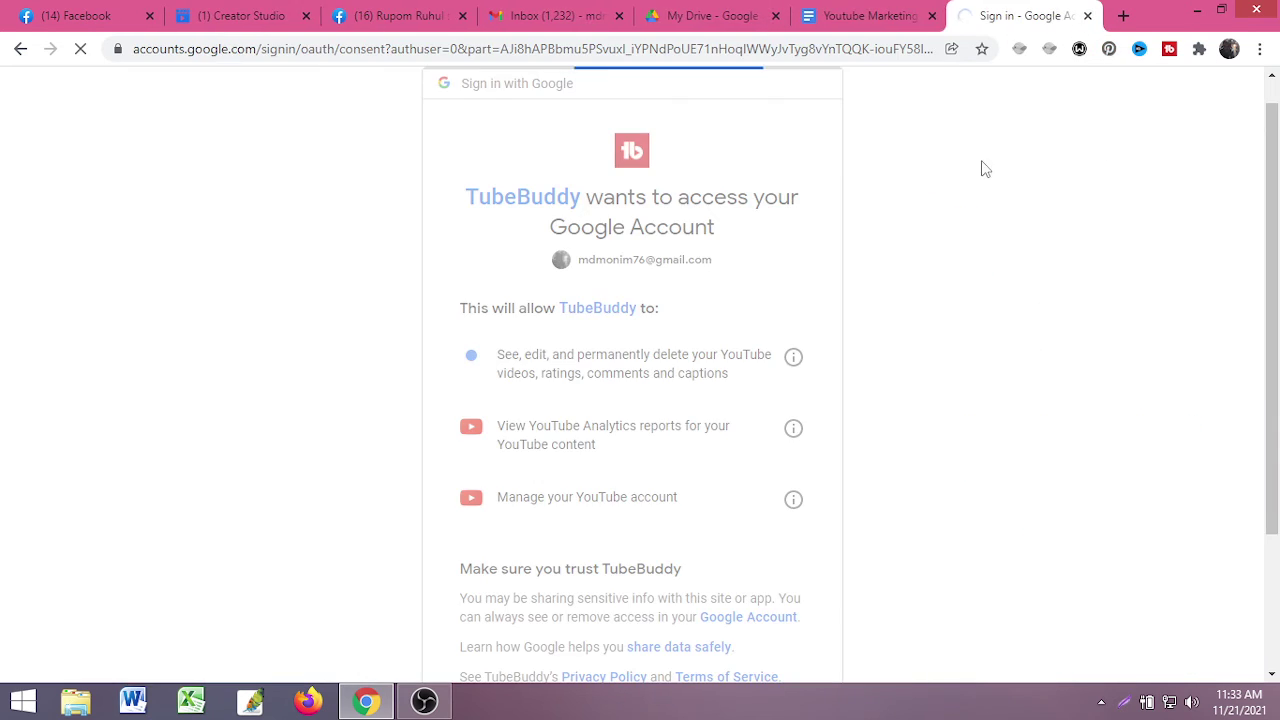
left_click(872, 12)
left_click(1001, 12)
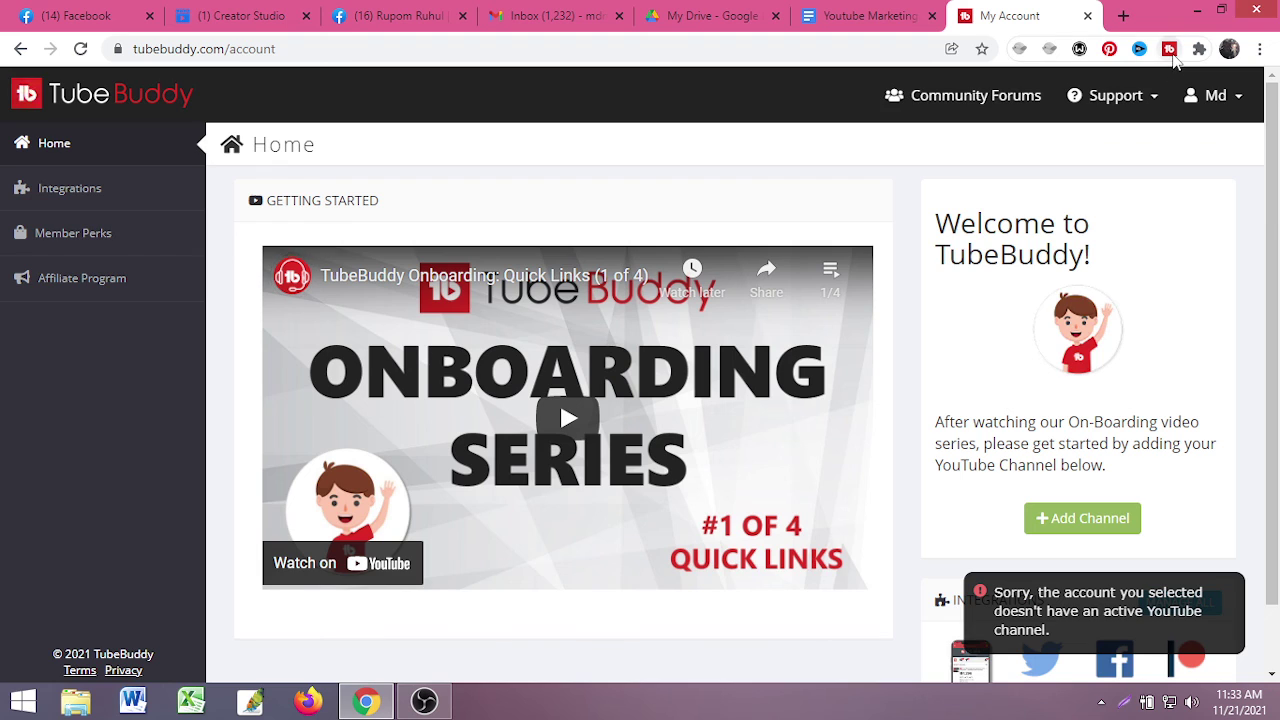
- Check TubeBuddy's extension options and the installed extensions list, then return to the account page
right_click(1171, 51)
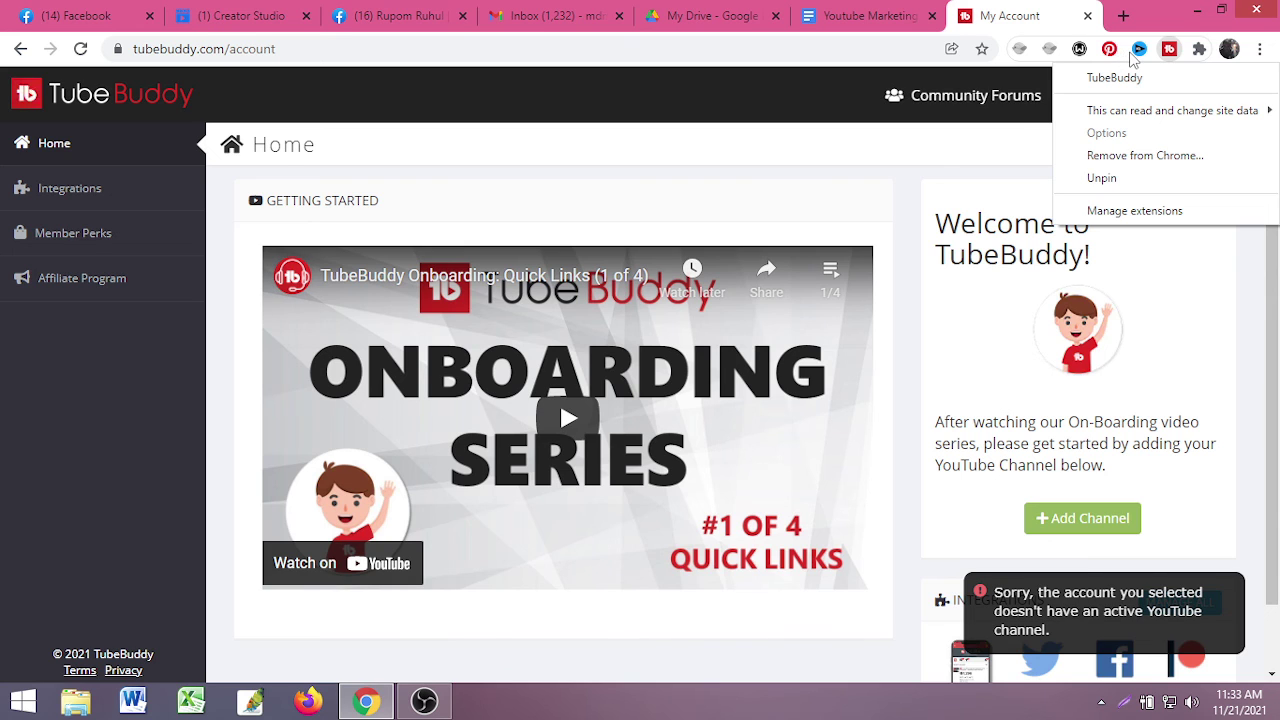
left_click(1199, 48)
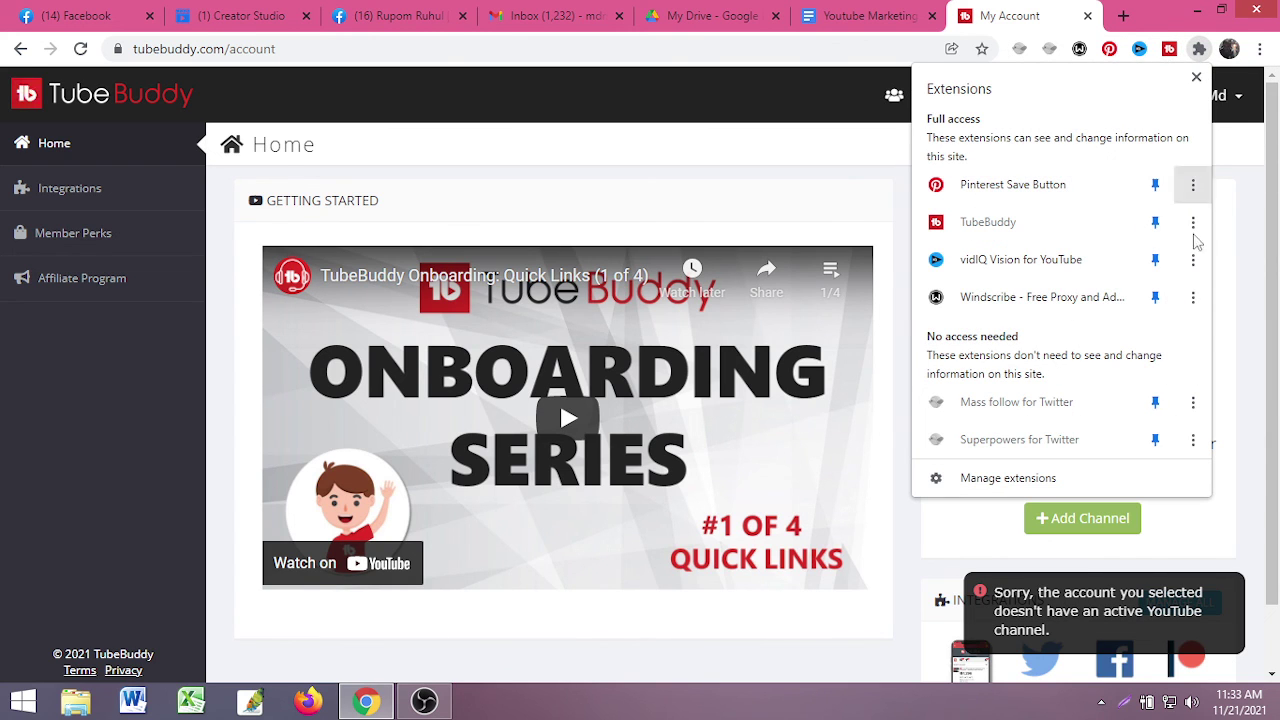
left_click(1252, 155)
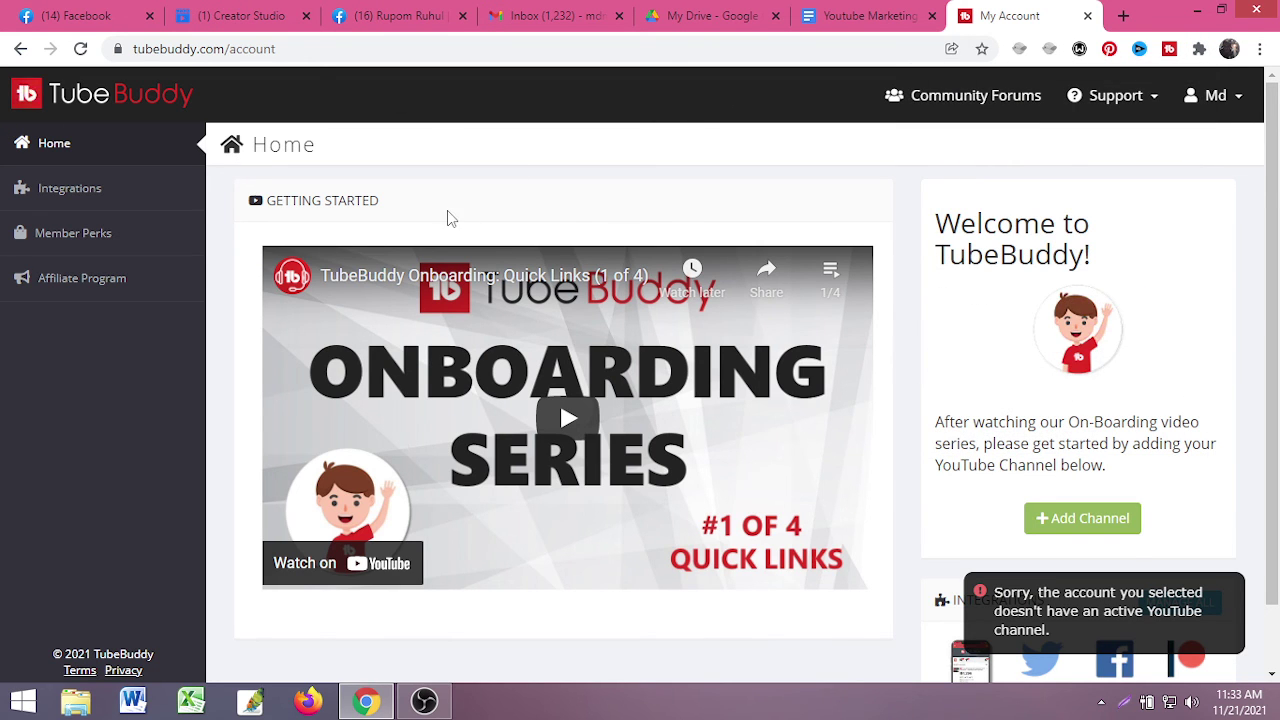
left_click(889, 16)
left_click(990, 16)
scroll(392, 428, "down", 1)
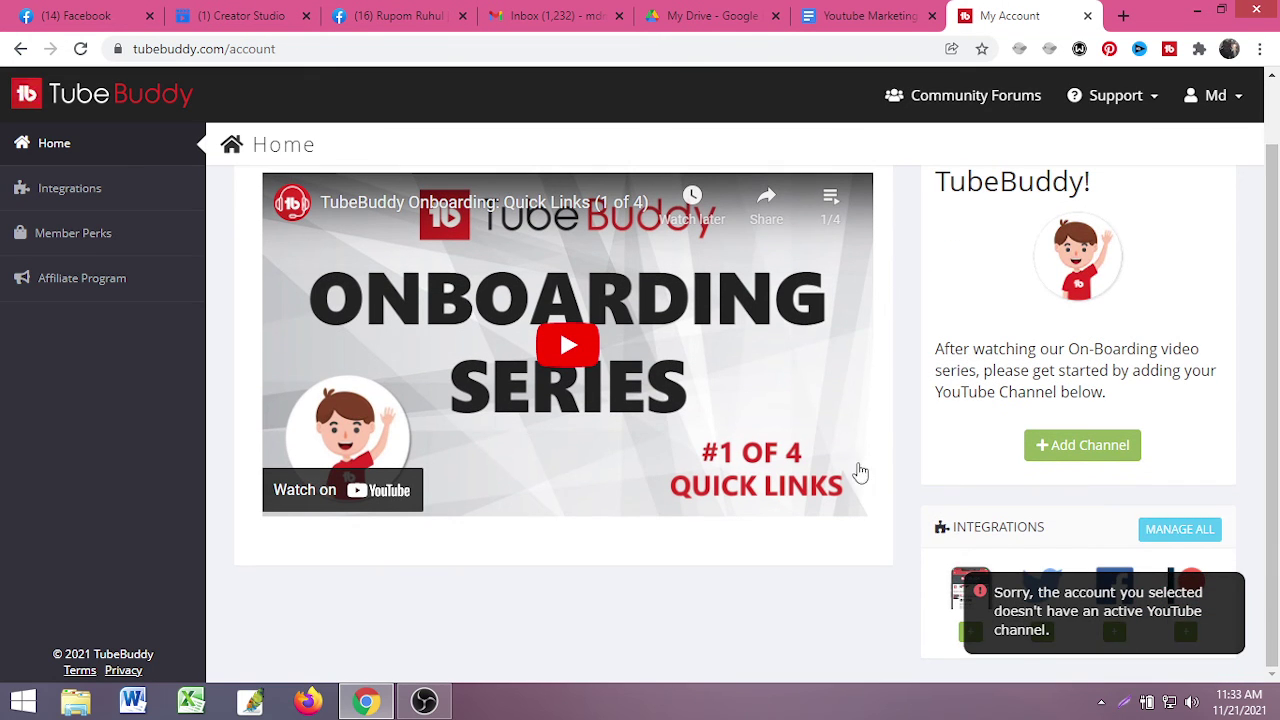
scroll(1066, 462, "up", 1)
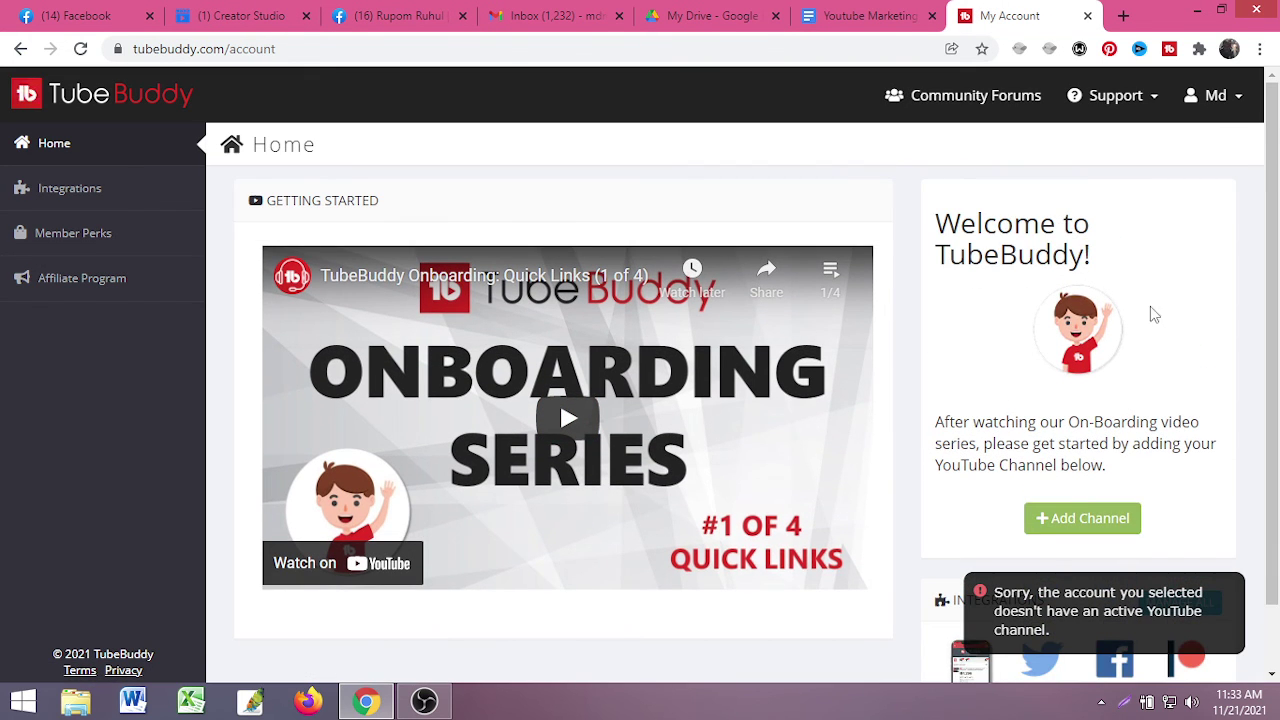
scroll(1155, 315, "down", 1)
- Start adding a YouTube channel to TubeBuddy, choosing the Google account and allowing access
left_click(1070, 447)
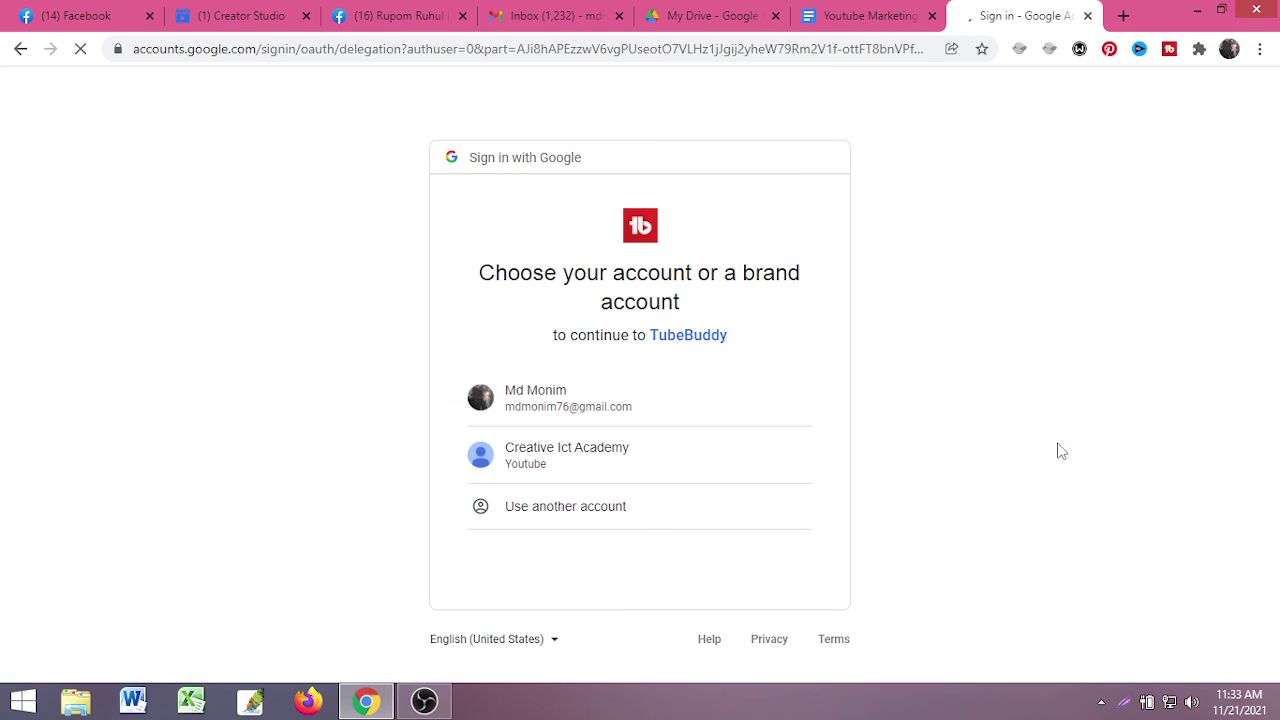
left_click(591, 406)
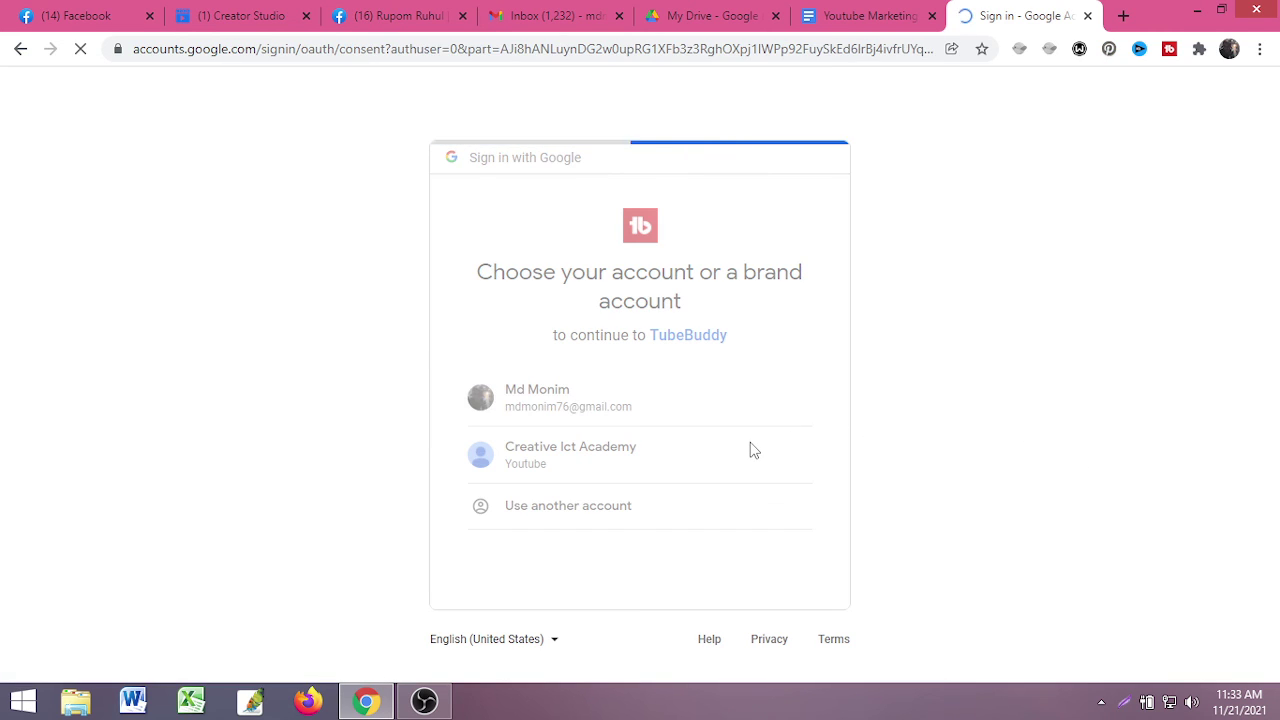
scroll(743, 452, "down", 3)
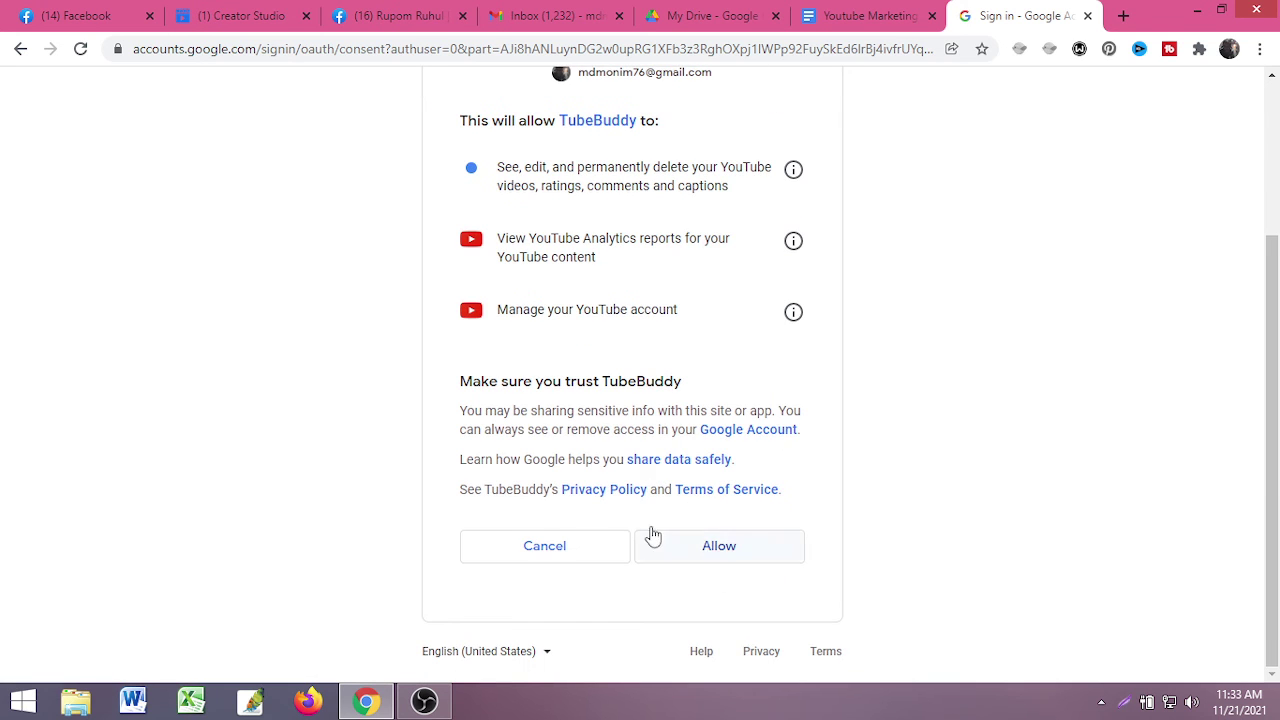
scroll(537, 300, "up", 2)
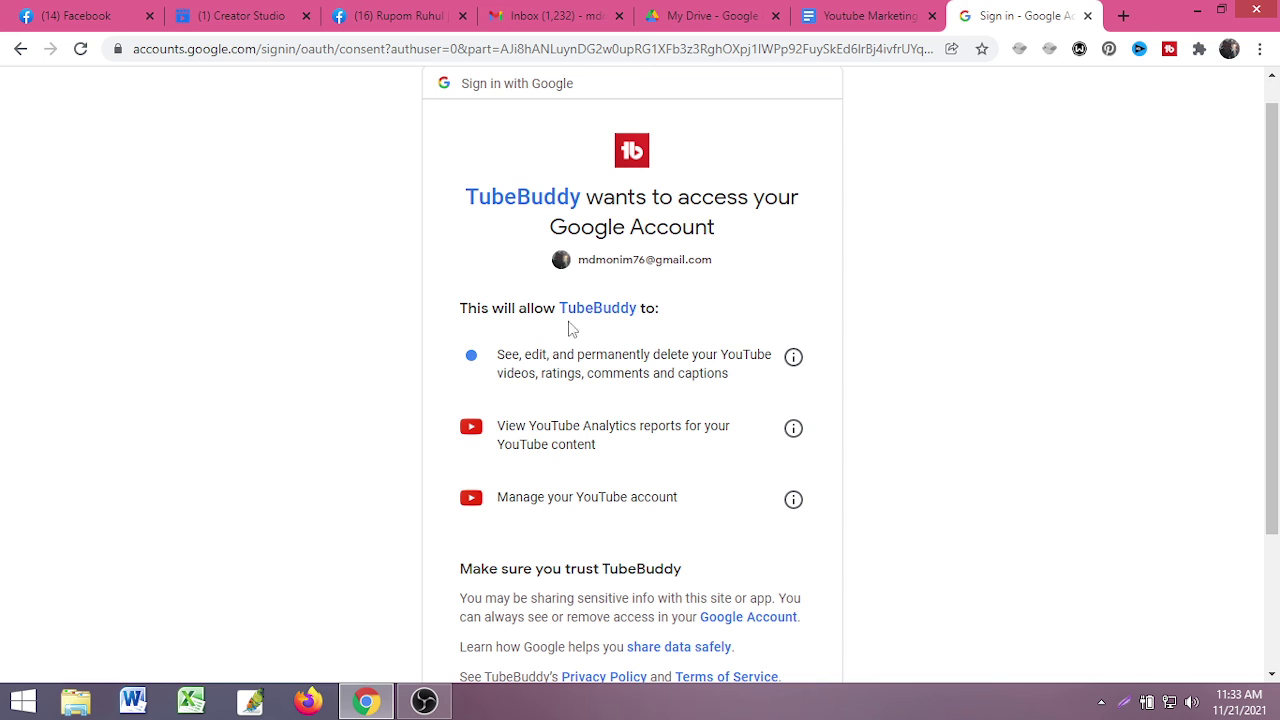
scroll(749, 377, "down", 2)
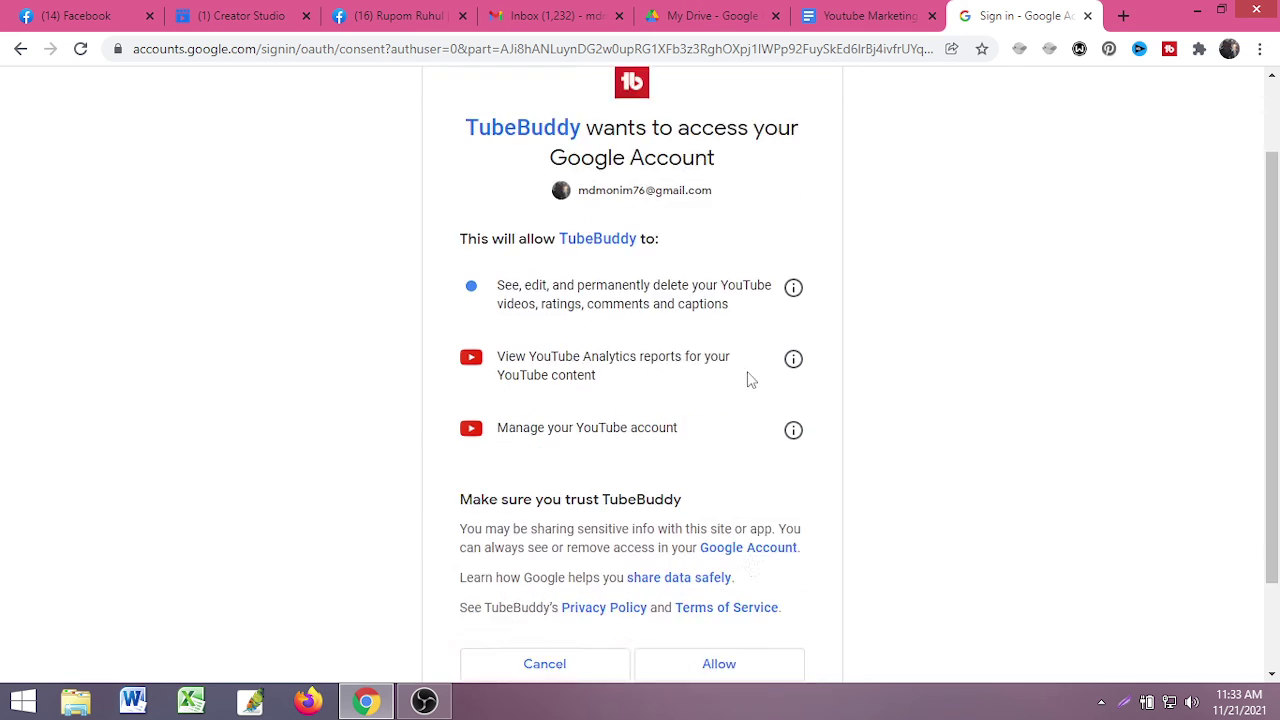
left_click(716, 541)
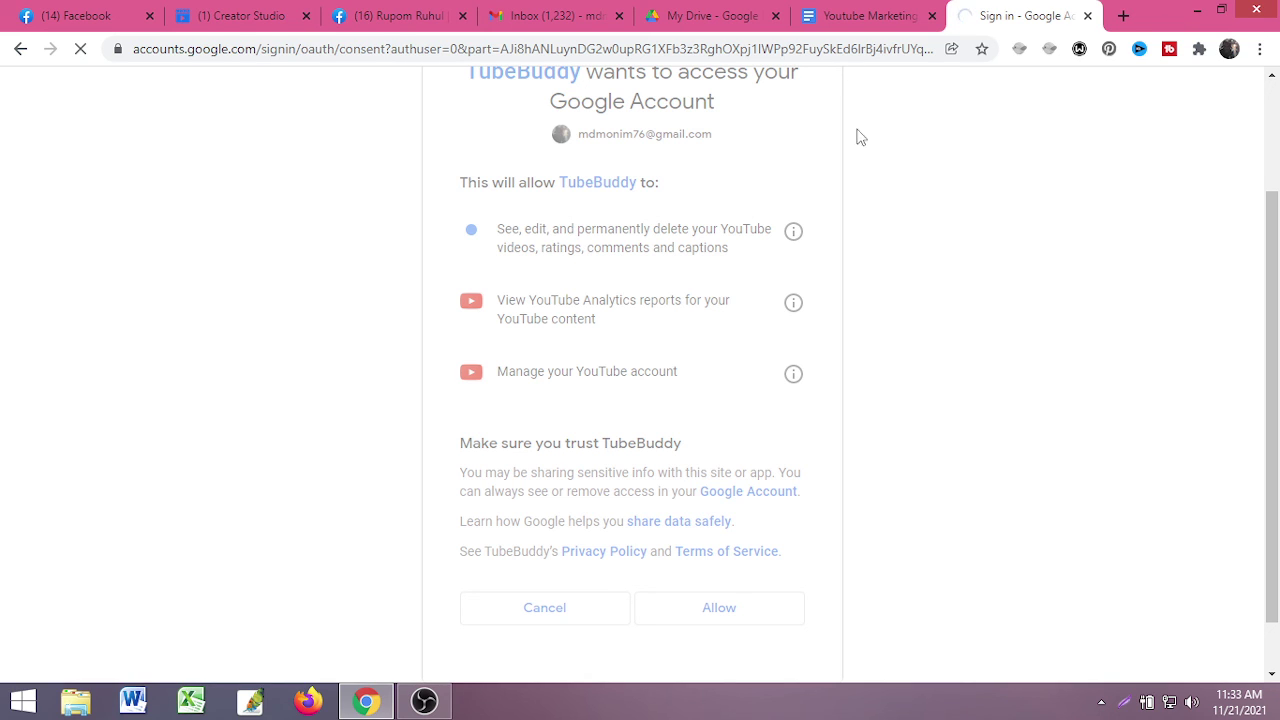
scroll(713, 352, "up", 3)
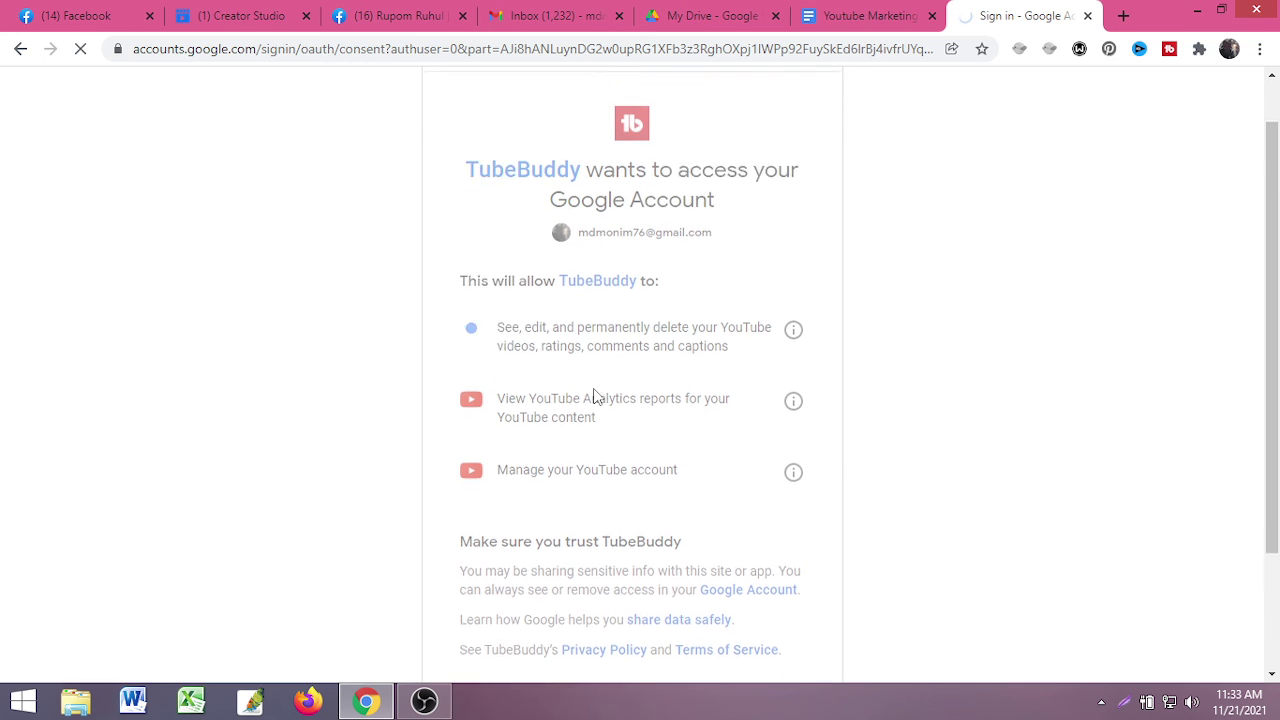
right_click(598, 378)
left_click(917, 292)
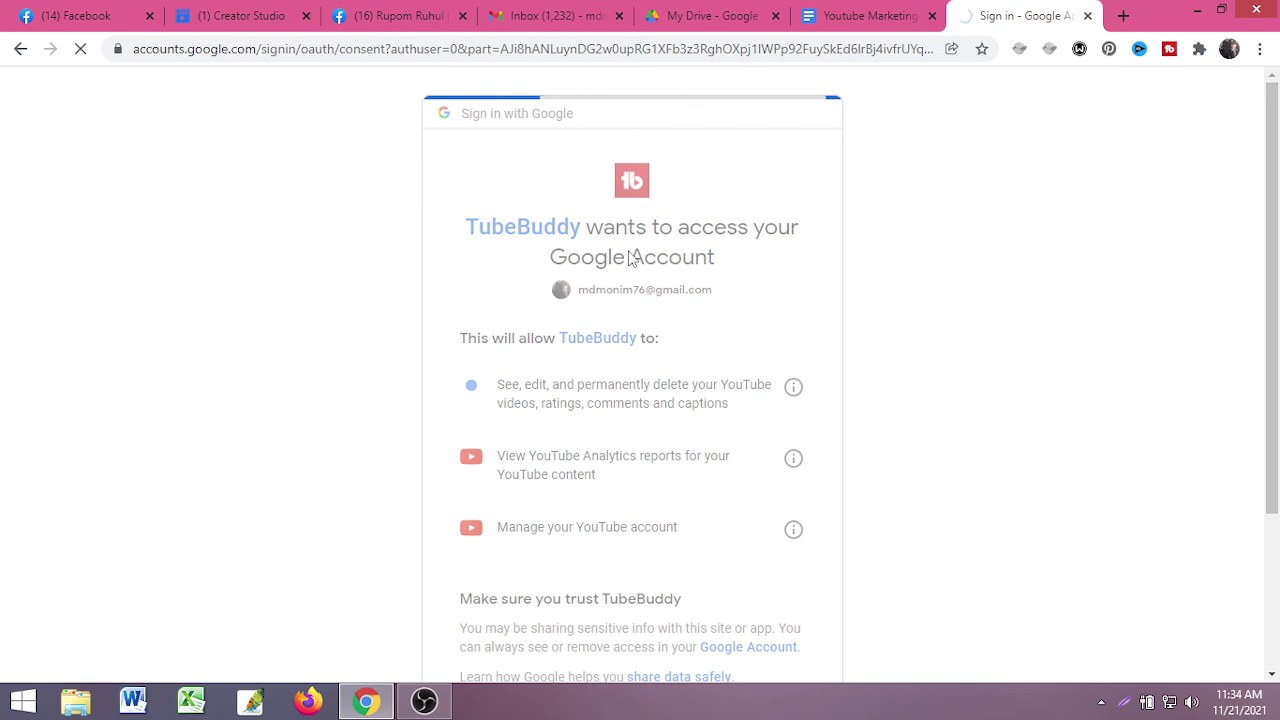
- Return to the Google consent page, then open TubeBuddy's account options menu
left_click(856, 22)
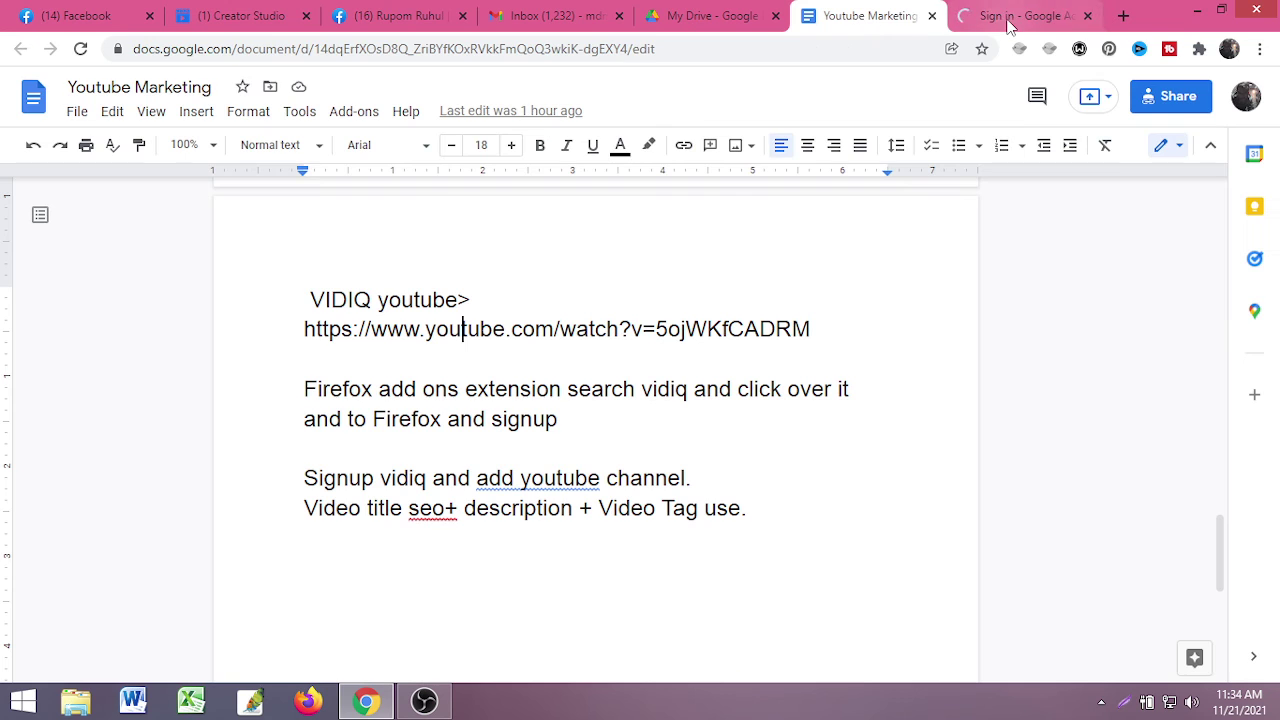
left_click(1006, 18)
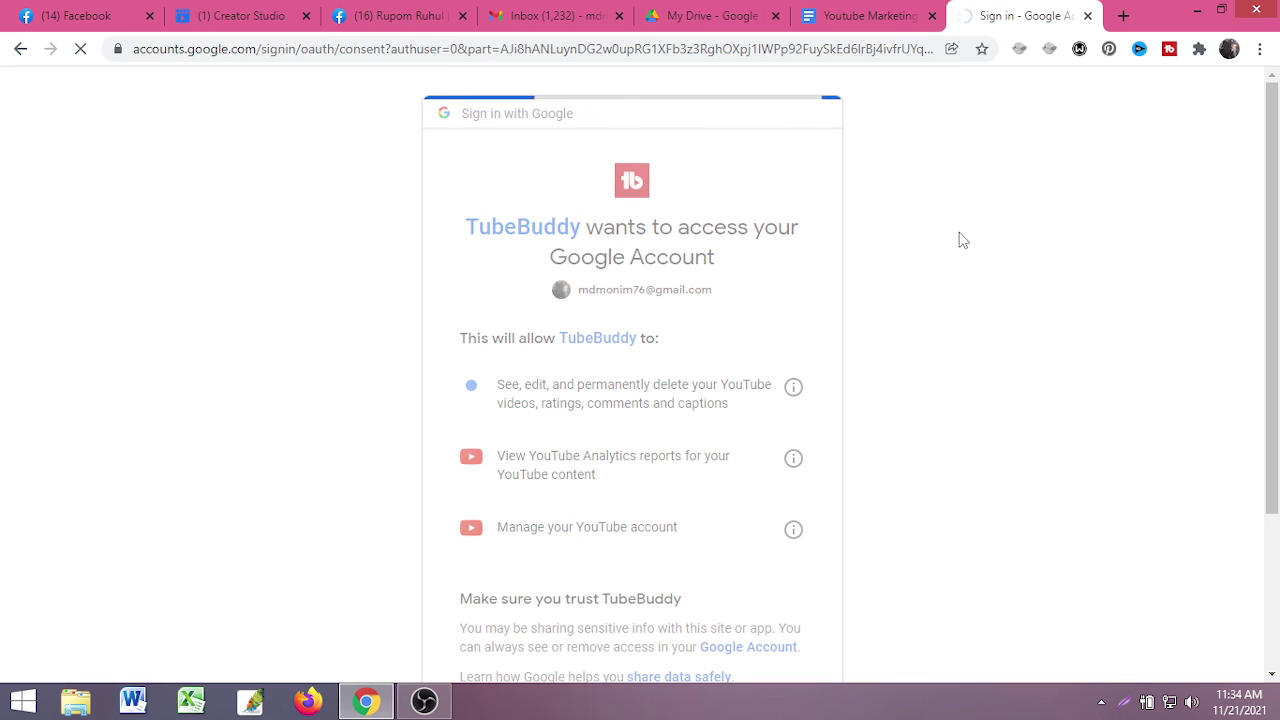
scroll(877, 269, "down", 2)
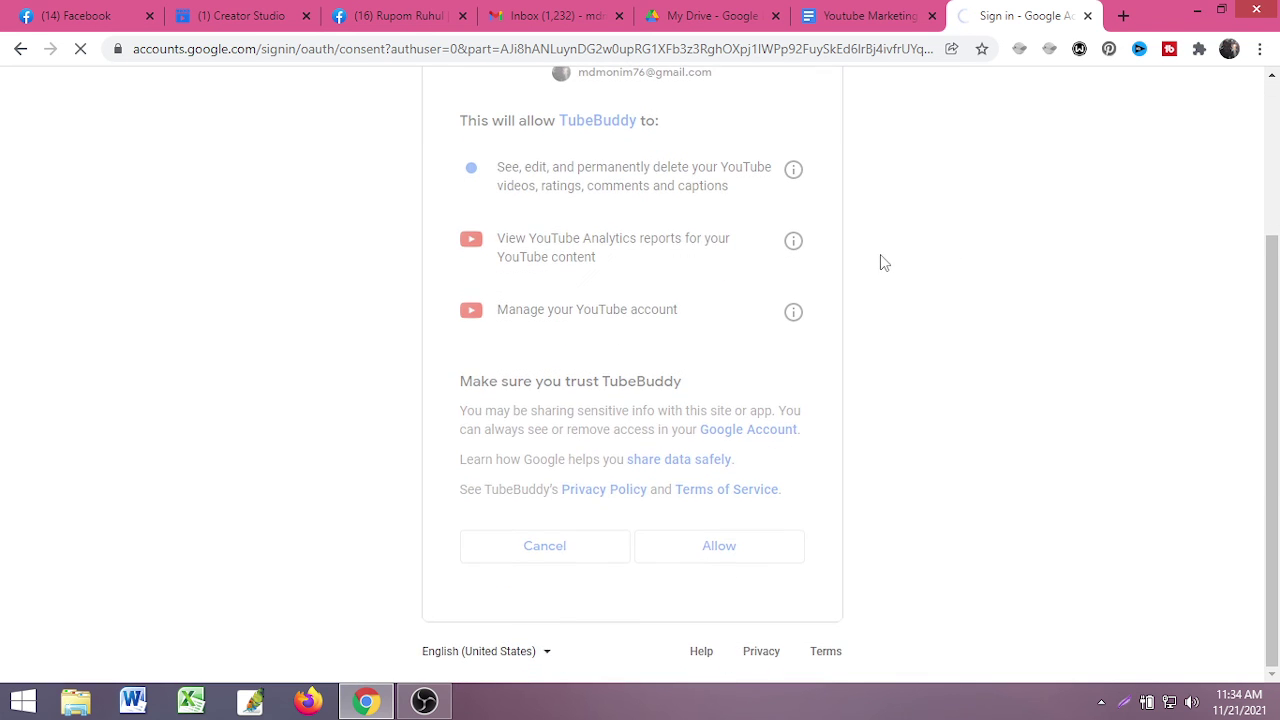
scroll(889, 263, "up", 2)
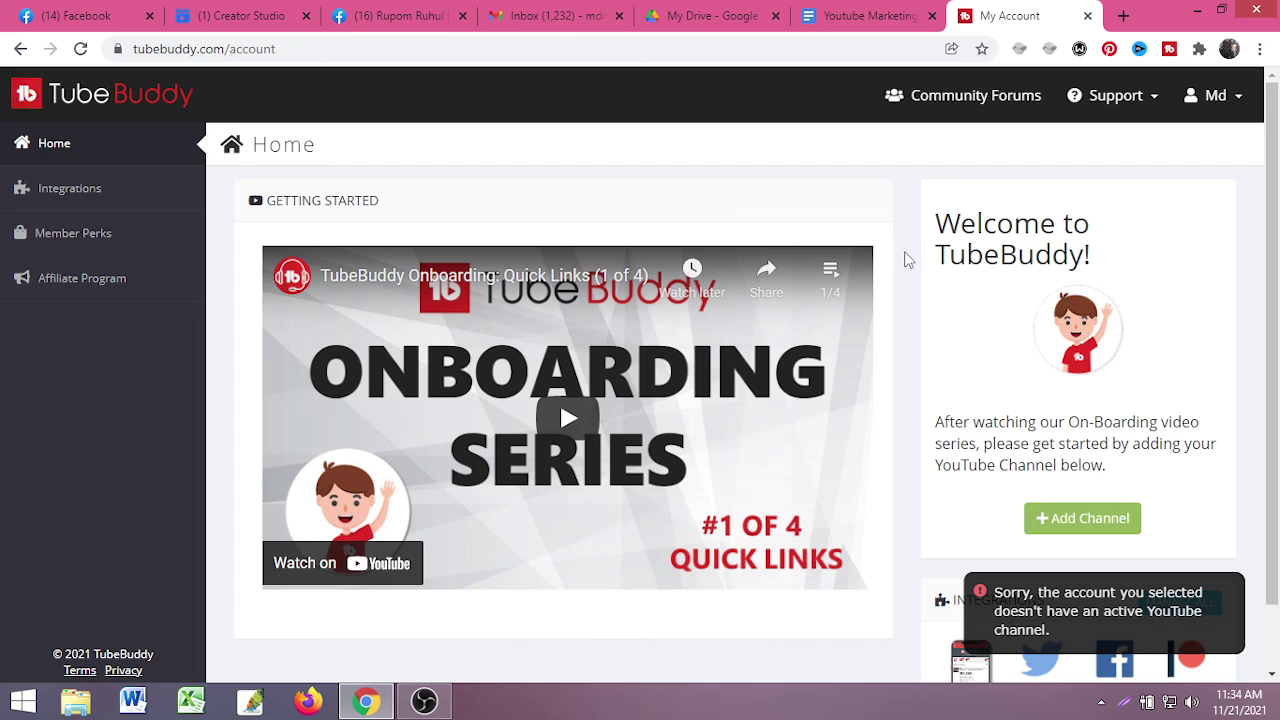
mouse_move(1228, 589)
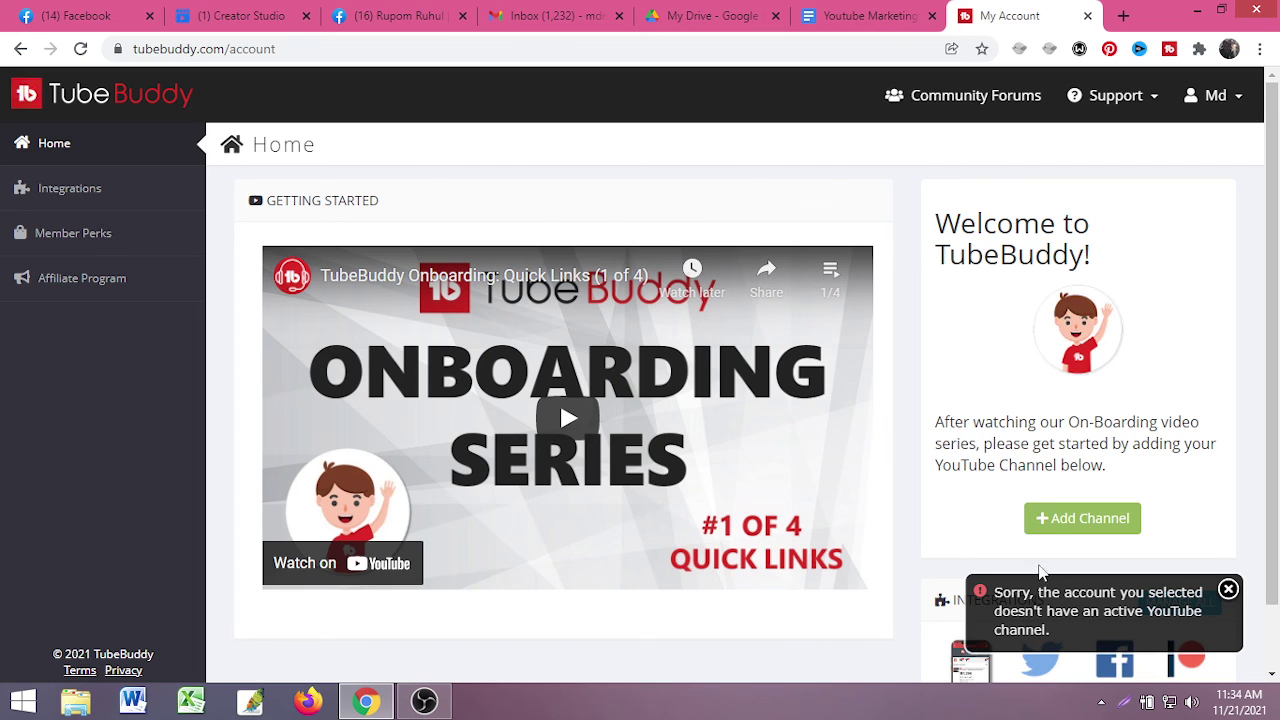
left_click(1238, 105)
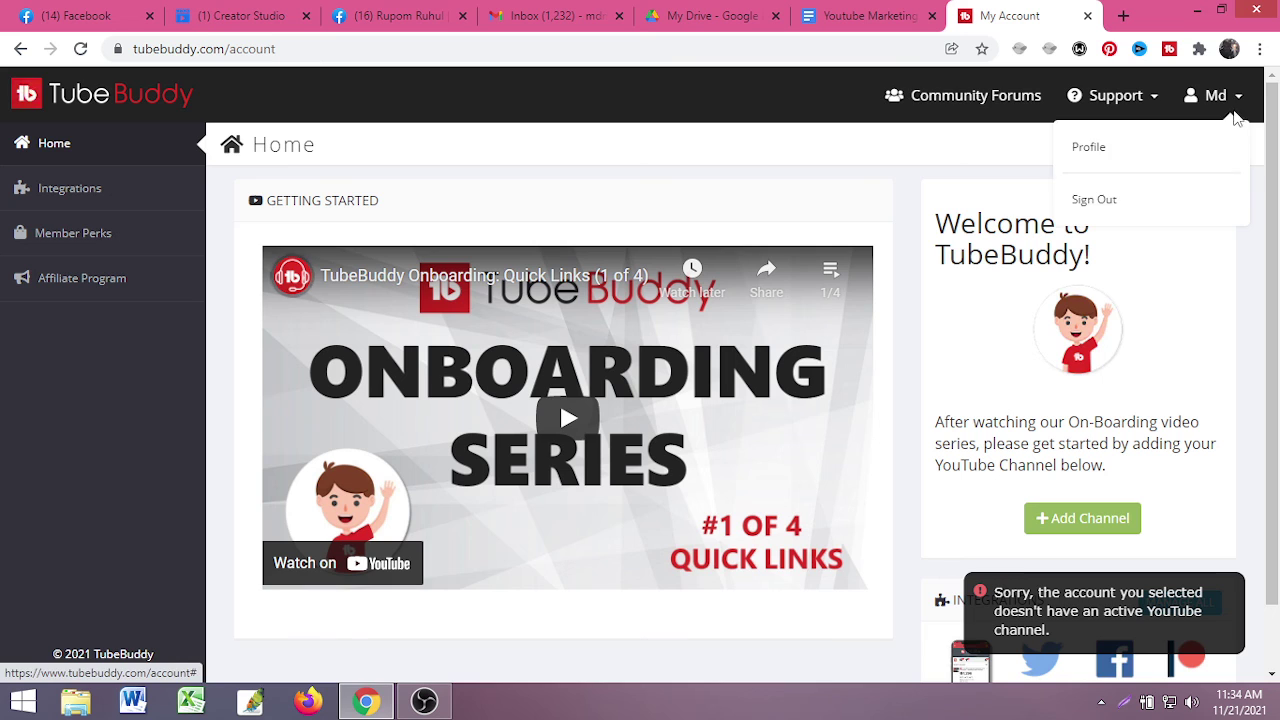
- Add the Creative Ict Academy channel to TubeBuddy by choosing that account and allowing access
left_click(1117, 530)
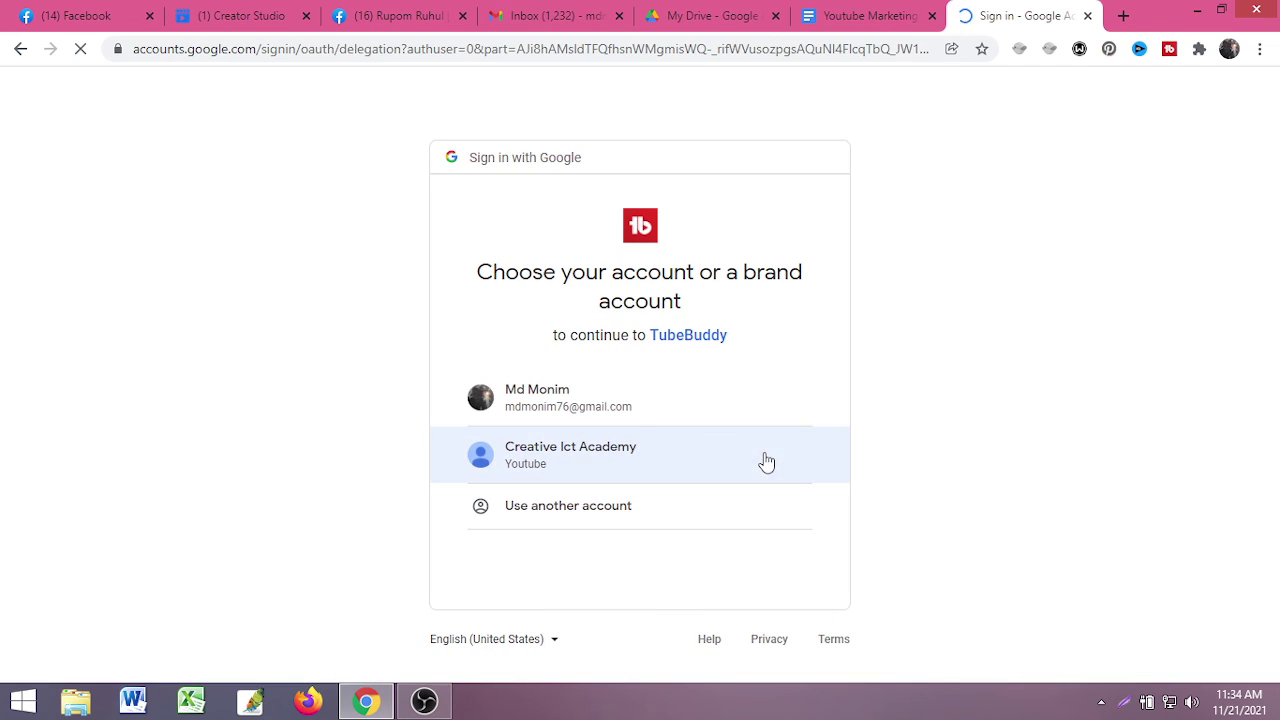
left_click(680, 458)
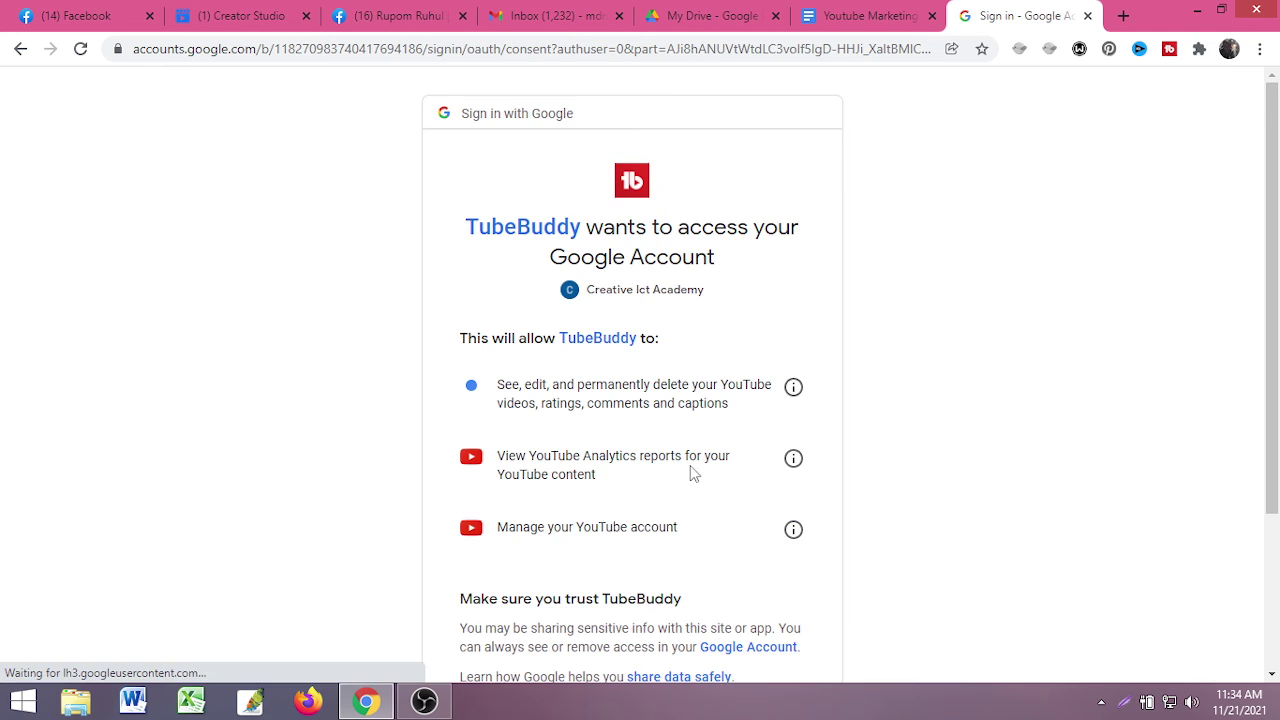
scroll(745, 530, "down", 2)
left_click(738, 560)
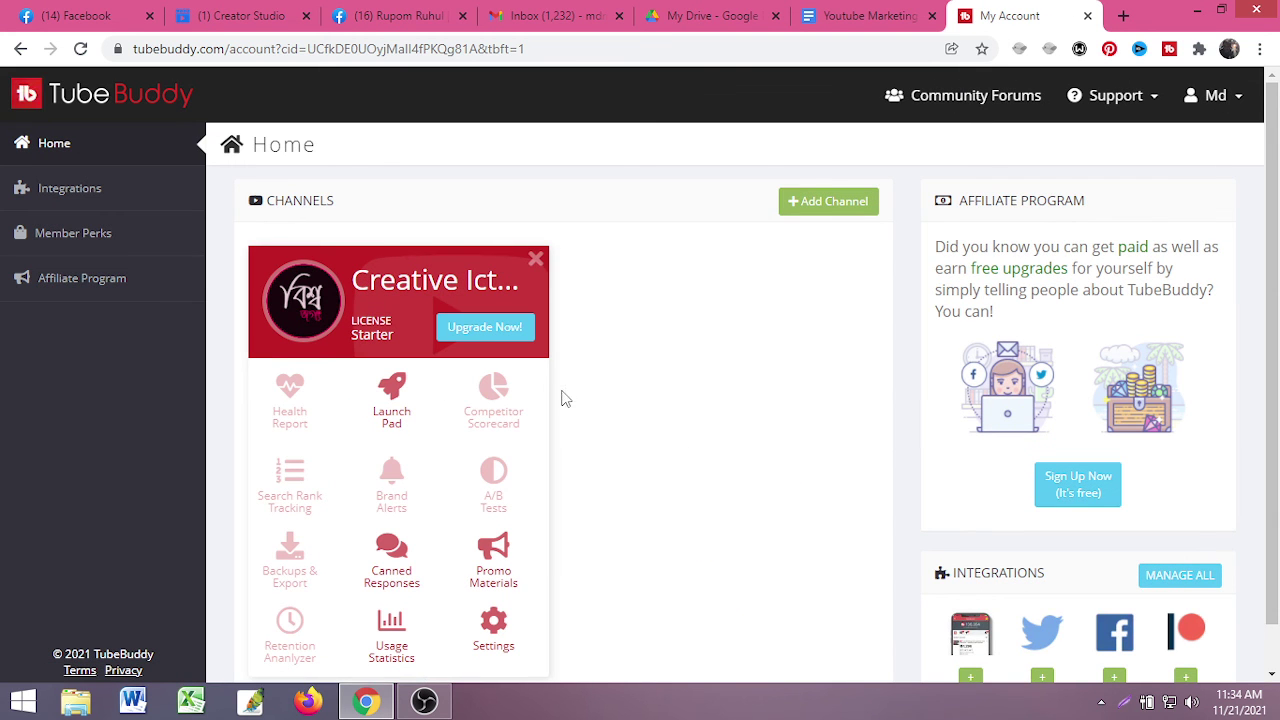
scroll(318, 418, "down", 1)
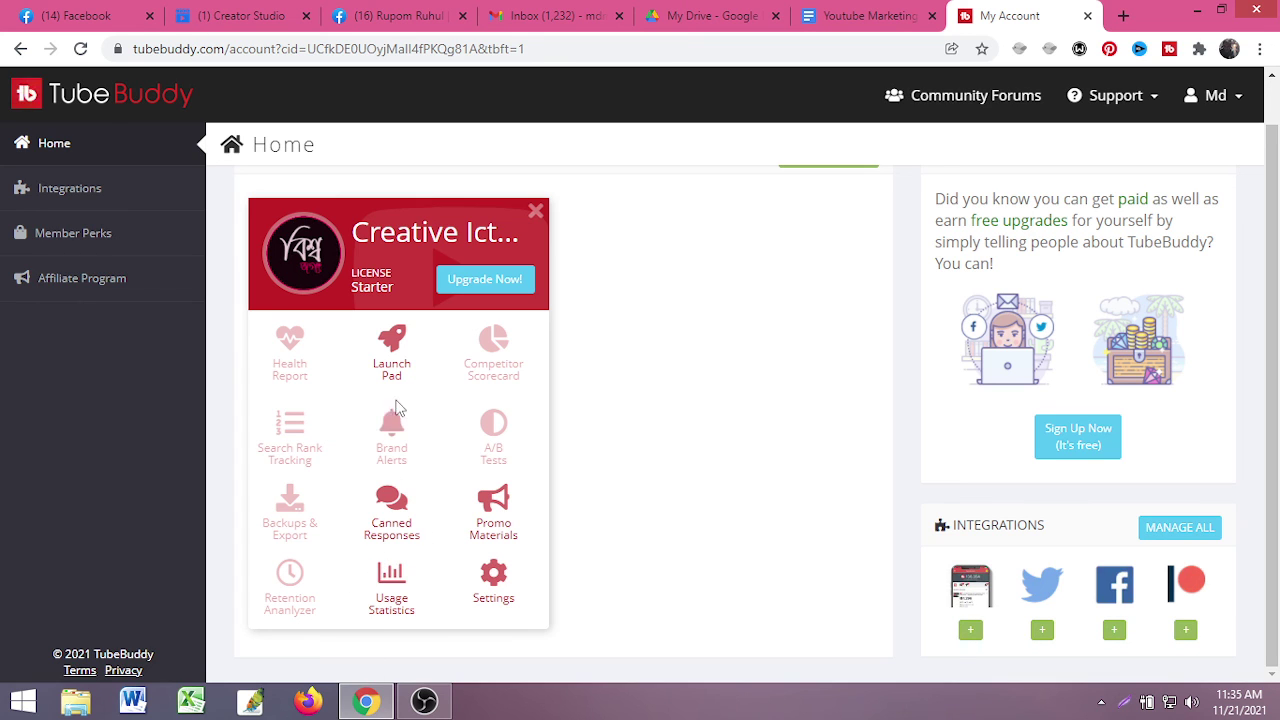
- Open youtube.com in a new tab
left_click(1123, 15)
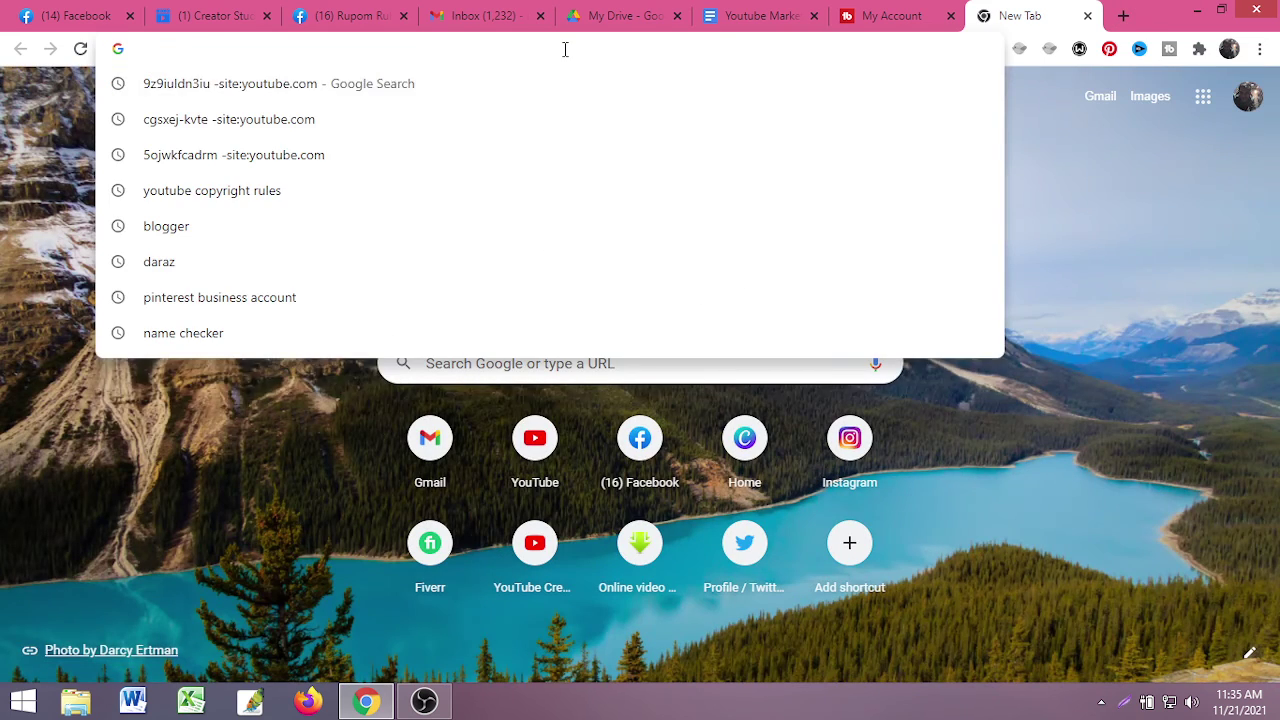
type("yo")
key("Return")
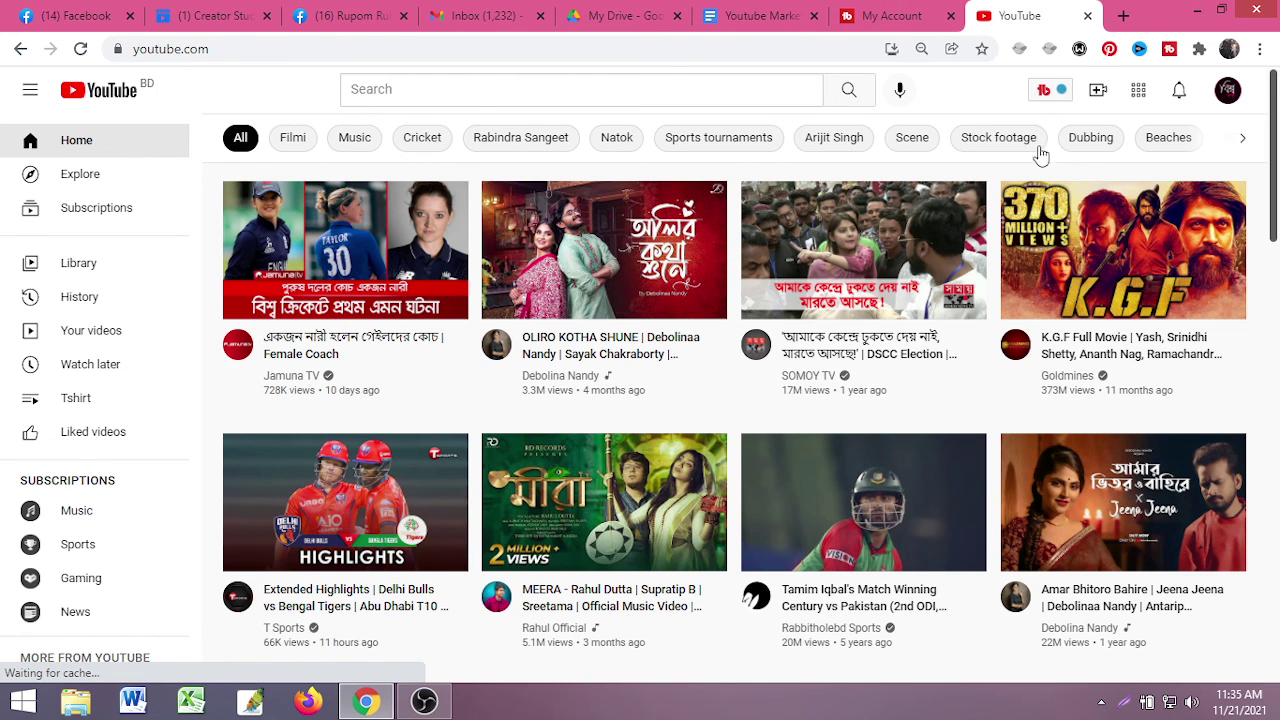
- Browse the TubeBuddy and vidIQ tool menus, then open the channel dashboard through TubeBuddy
left_click(1043, 89)
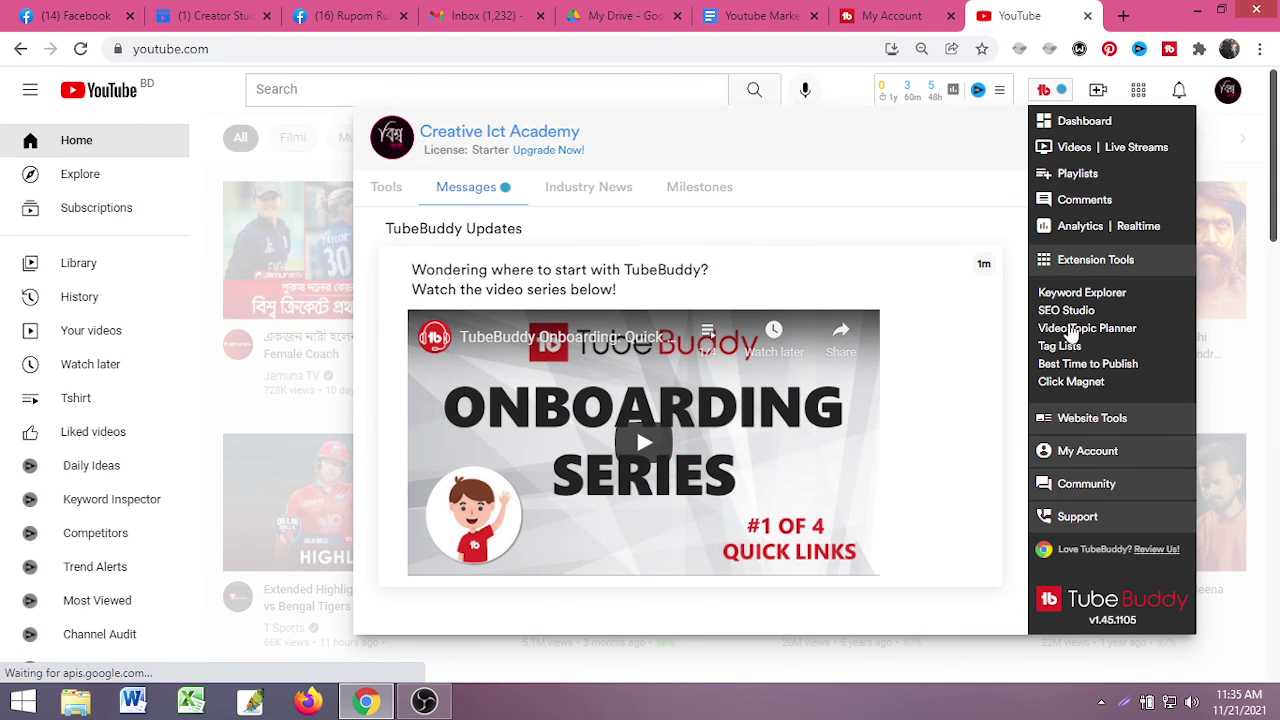
left_click(1047, 89)
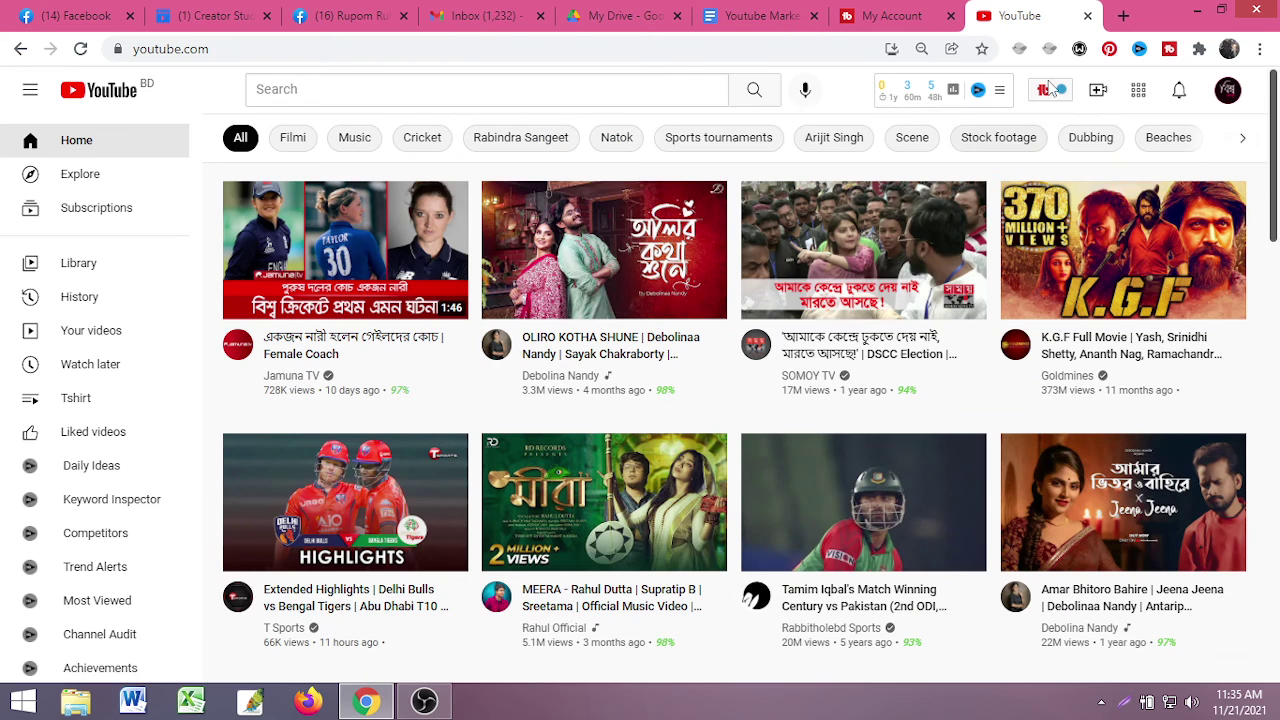
left_click(998, 94)
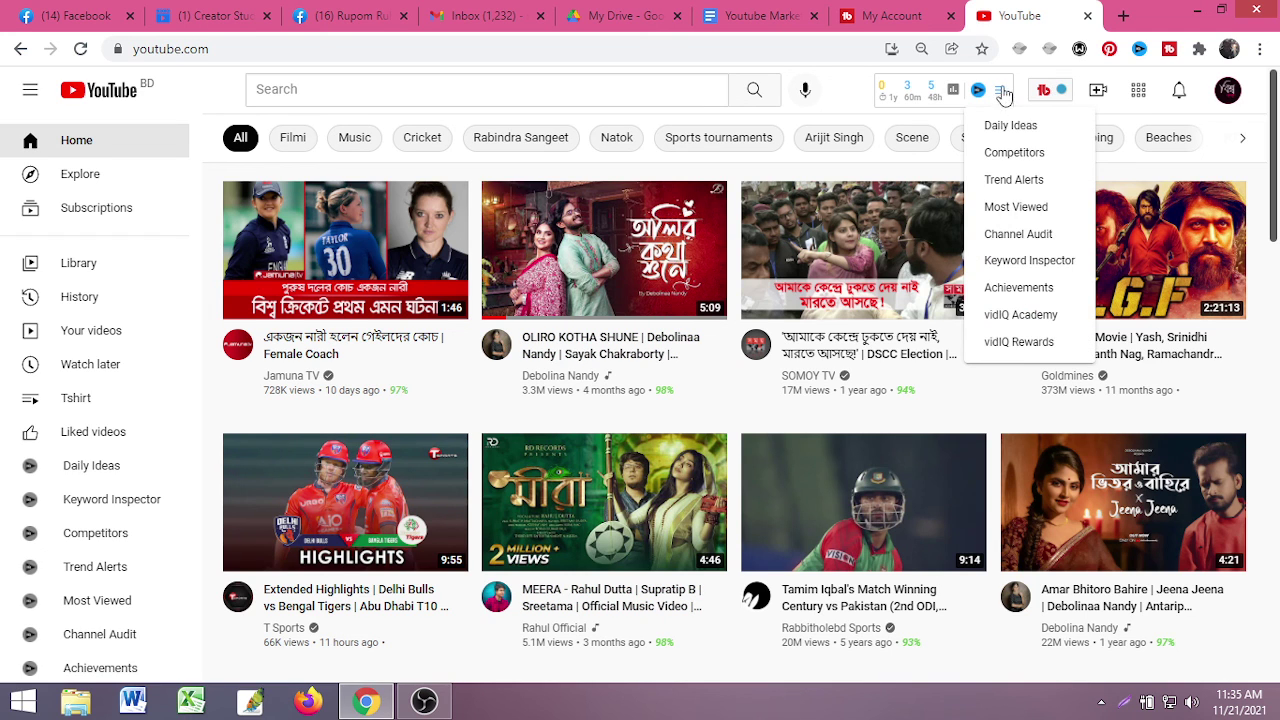
left_click(1055, 92)
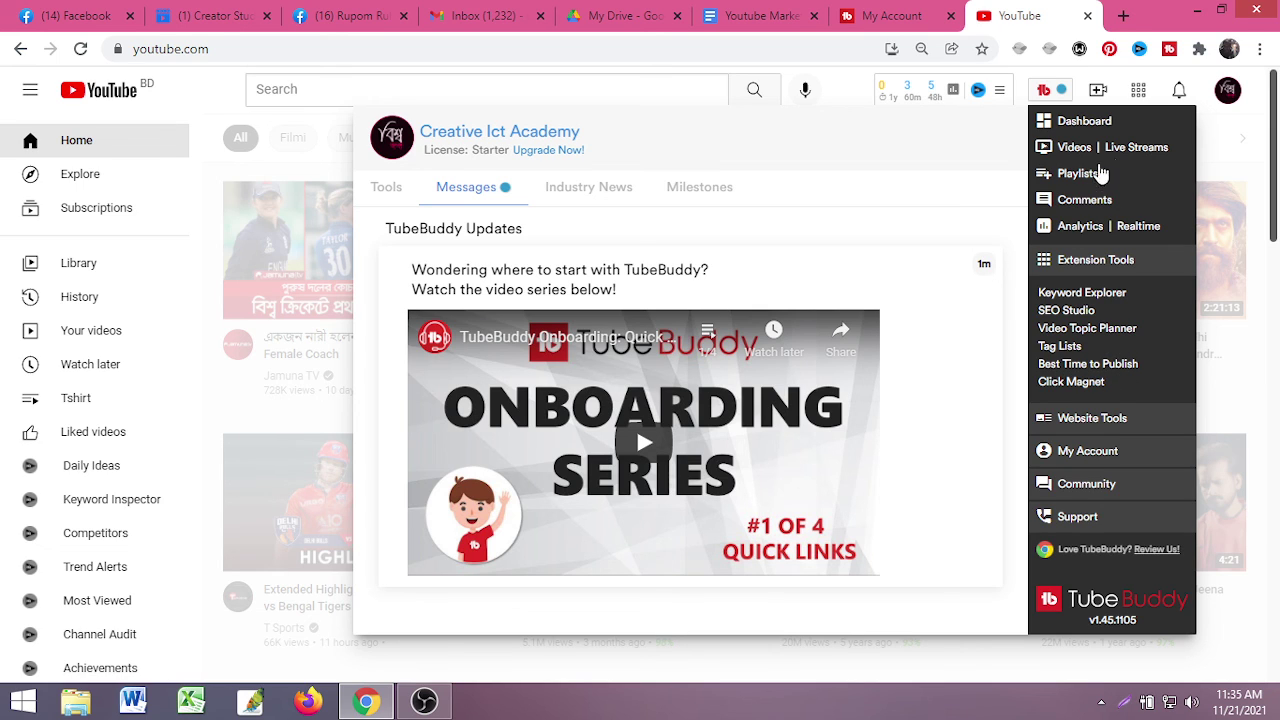
left_click(1084, 122)
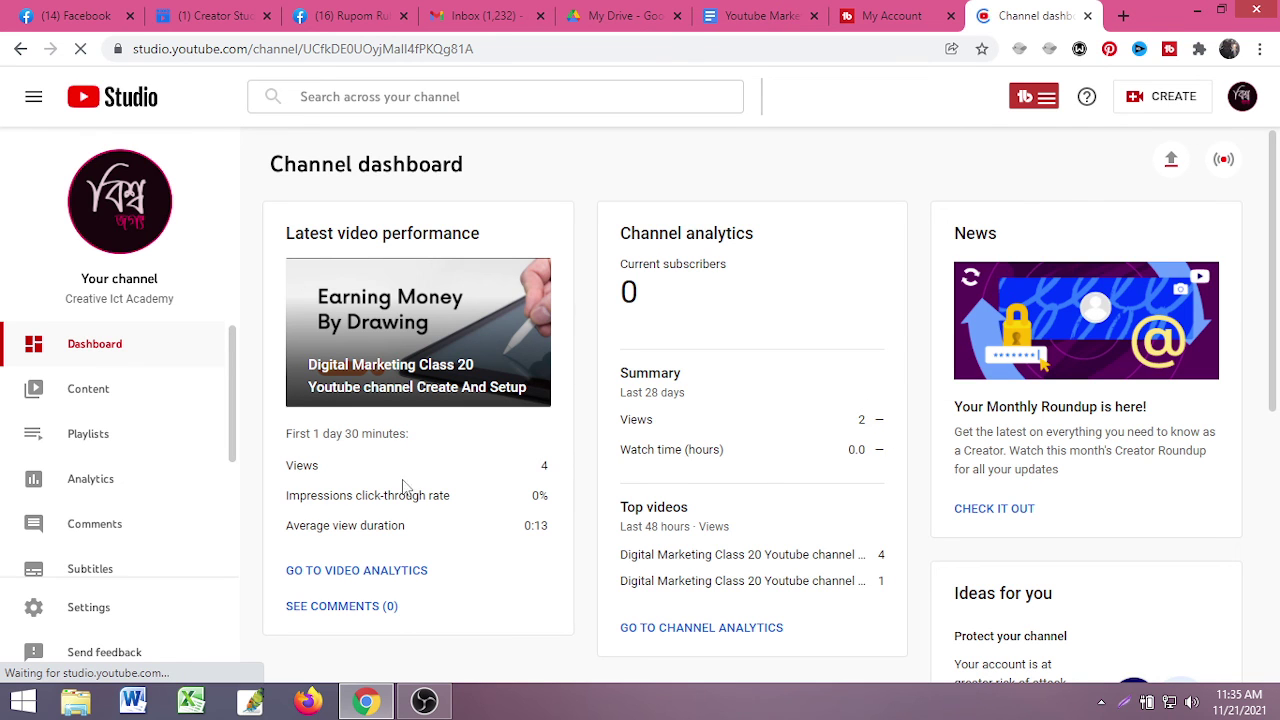
- Open the 'Digital Marketing Class 20' video's details from Content and scroll down to its tags (342/500)
scroll(403, 485, "down", 2)
left_click(78, 390)
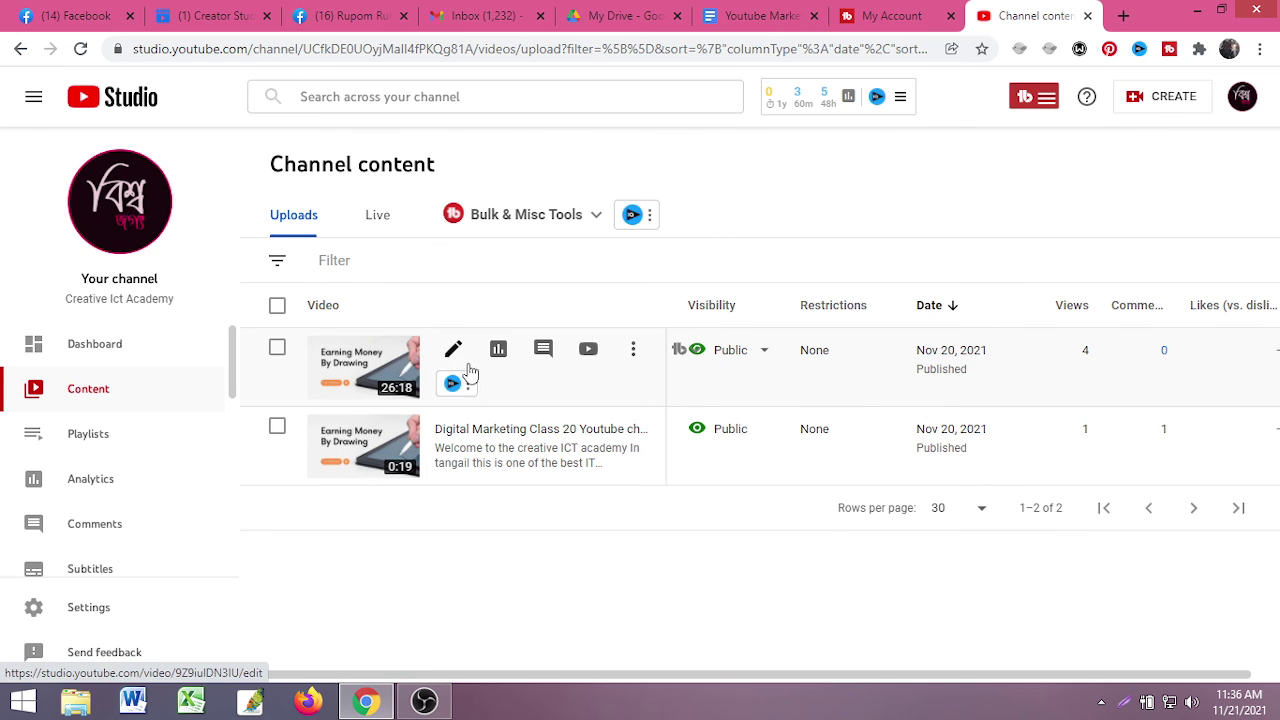
left_click(455, 350)
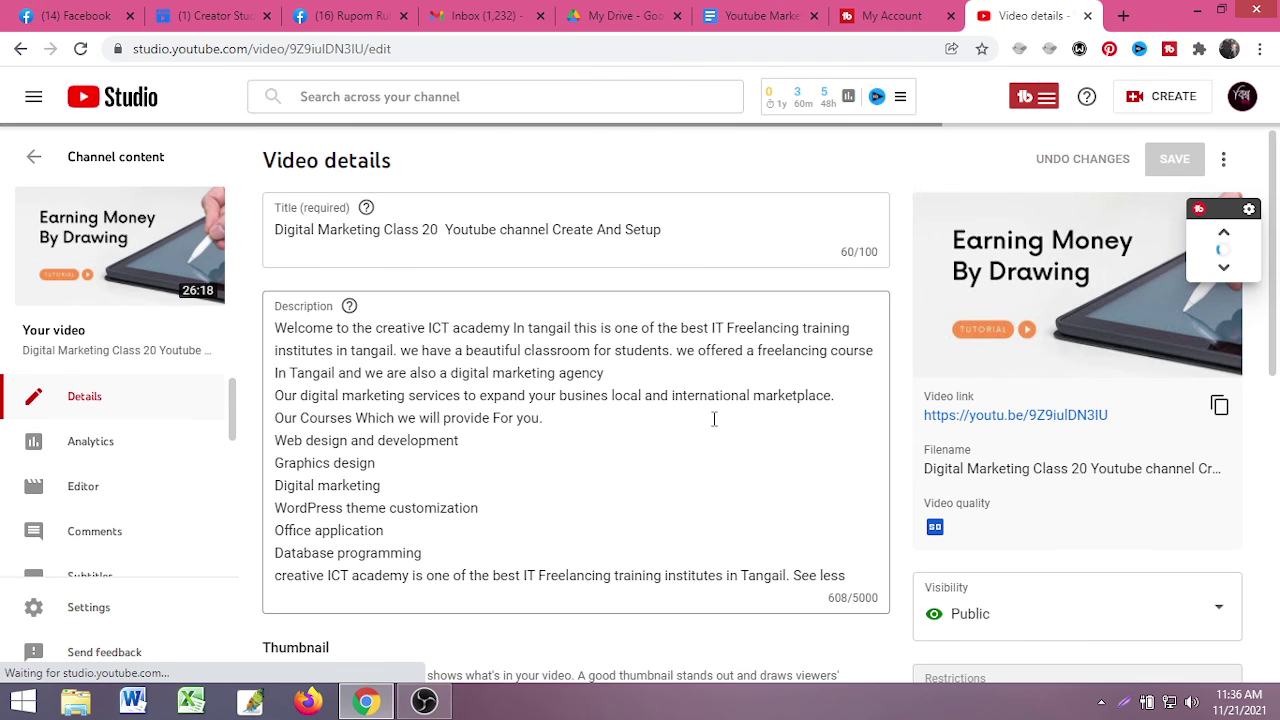
scroll(716, 428, "down", 2)
scroll(716, 428, "down", 10)
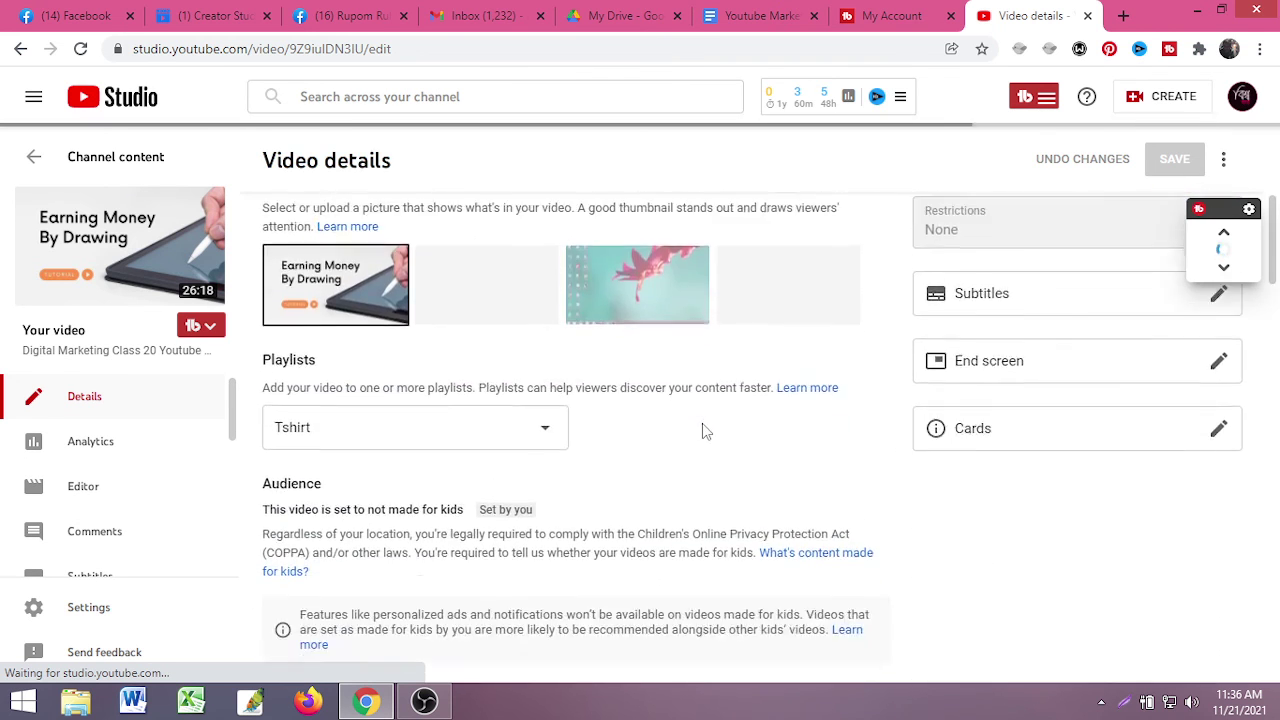
scroll(700, 432, "down", 1)
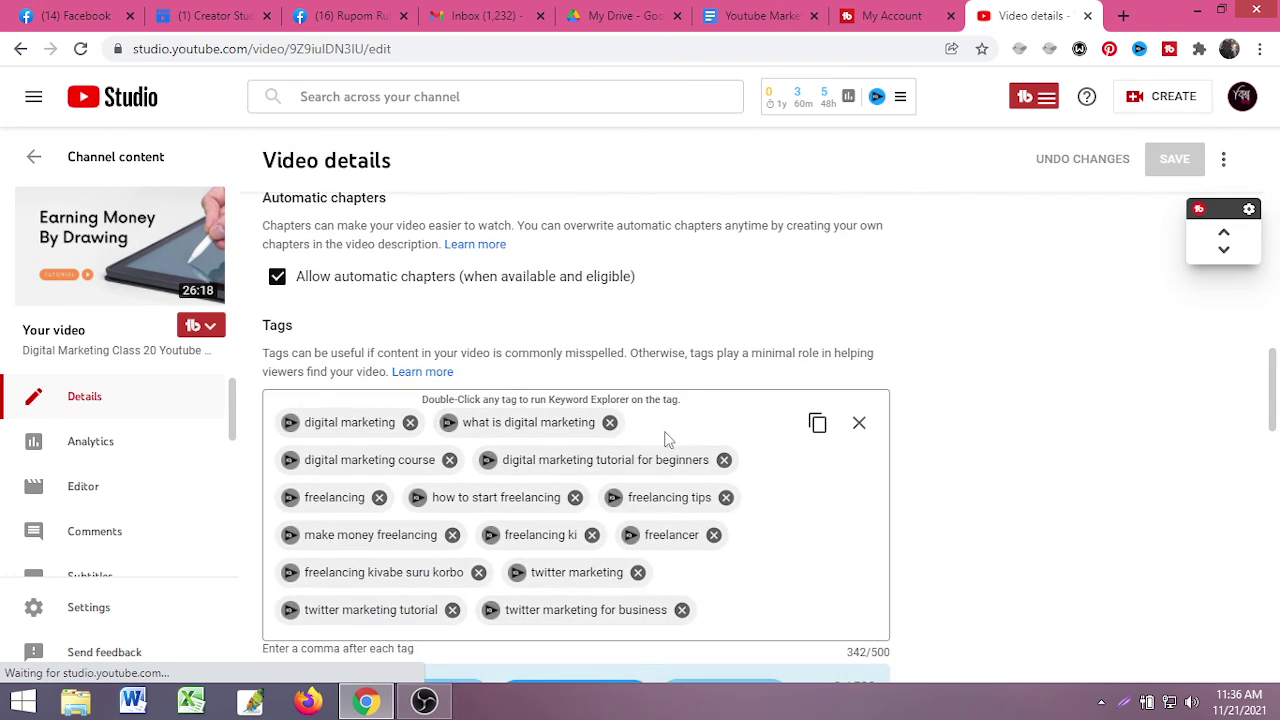
scroll(667, 440, "down", 5)
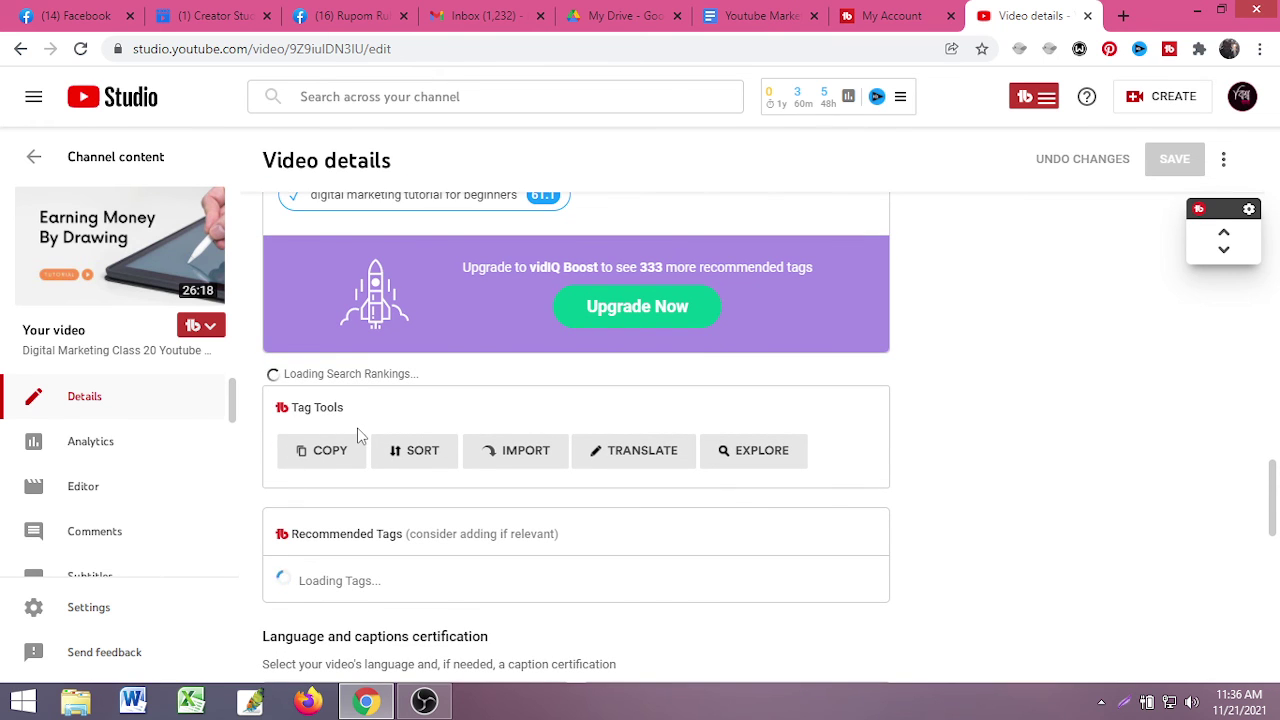
- Add TubeBuddy's recommended tag 'youtube marketing bangla tutorial', bringing the tags to 378/500
scroll(368, 440, "down", 2)
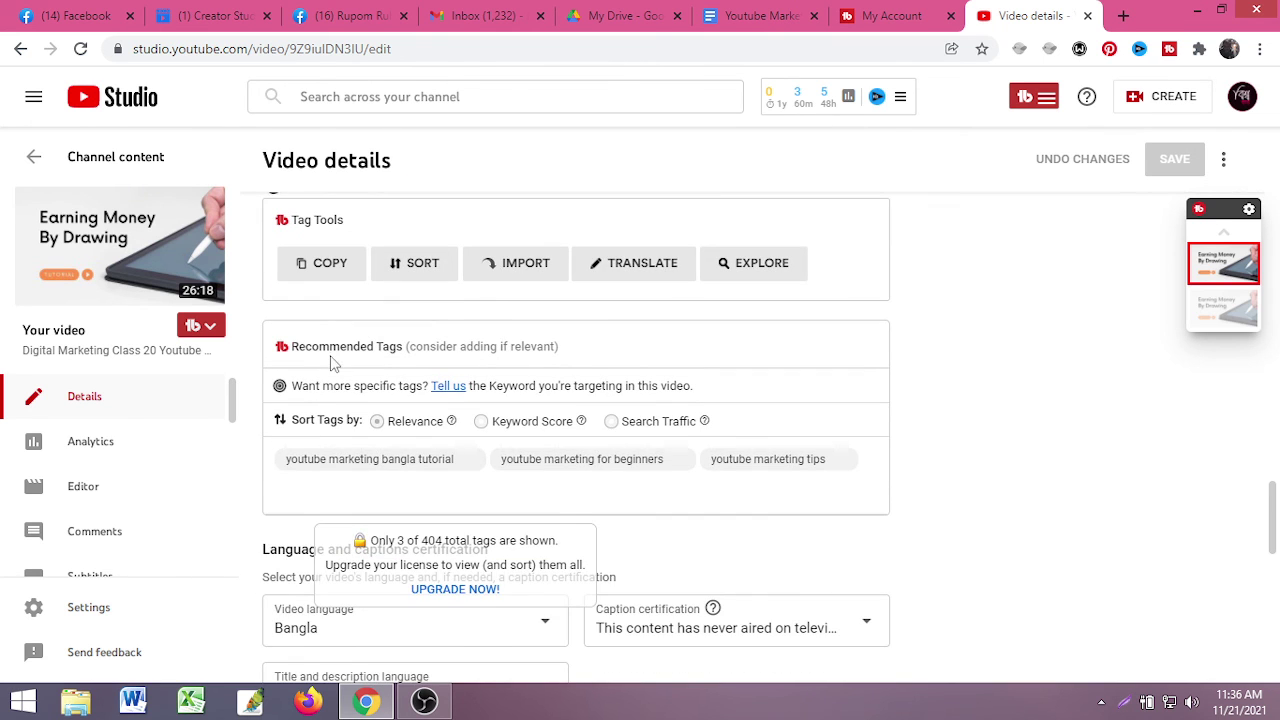
scroll(415, 495, "down", 2)
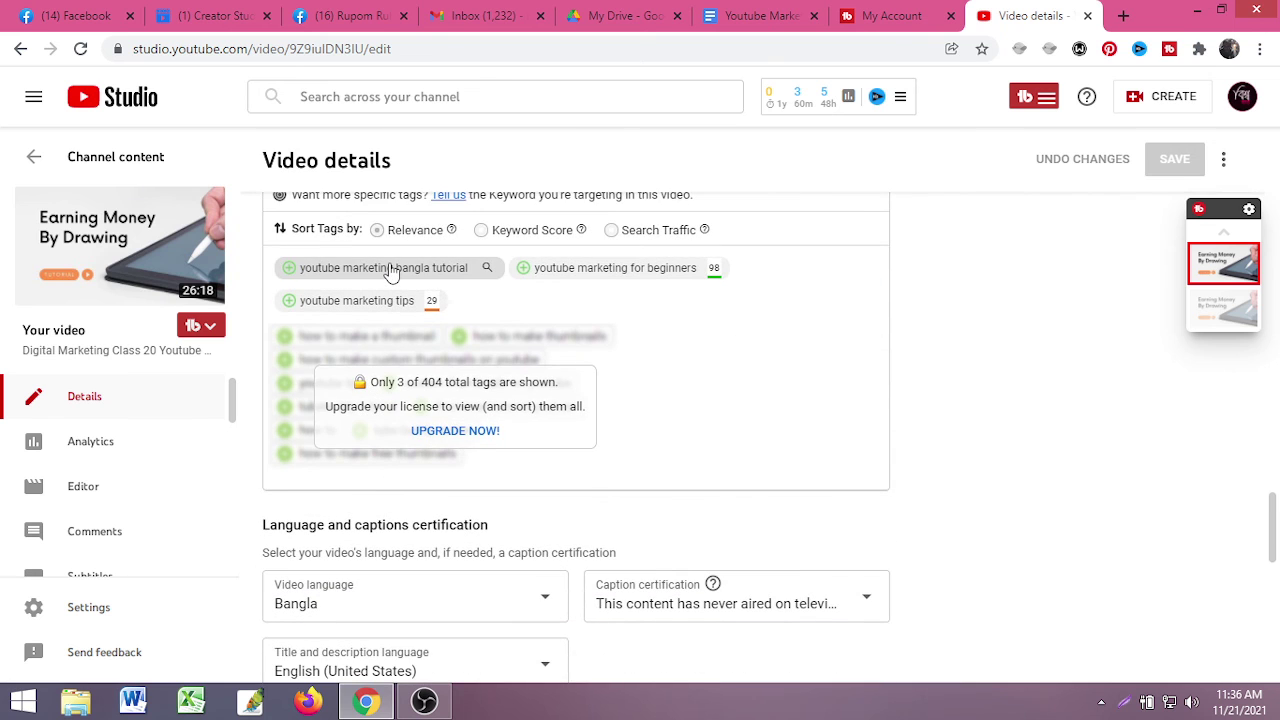
left_click(391, 273)
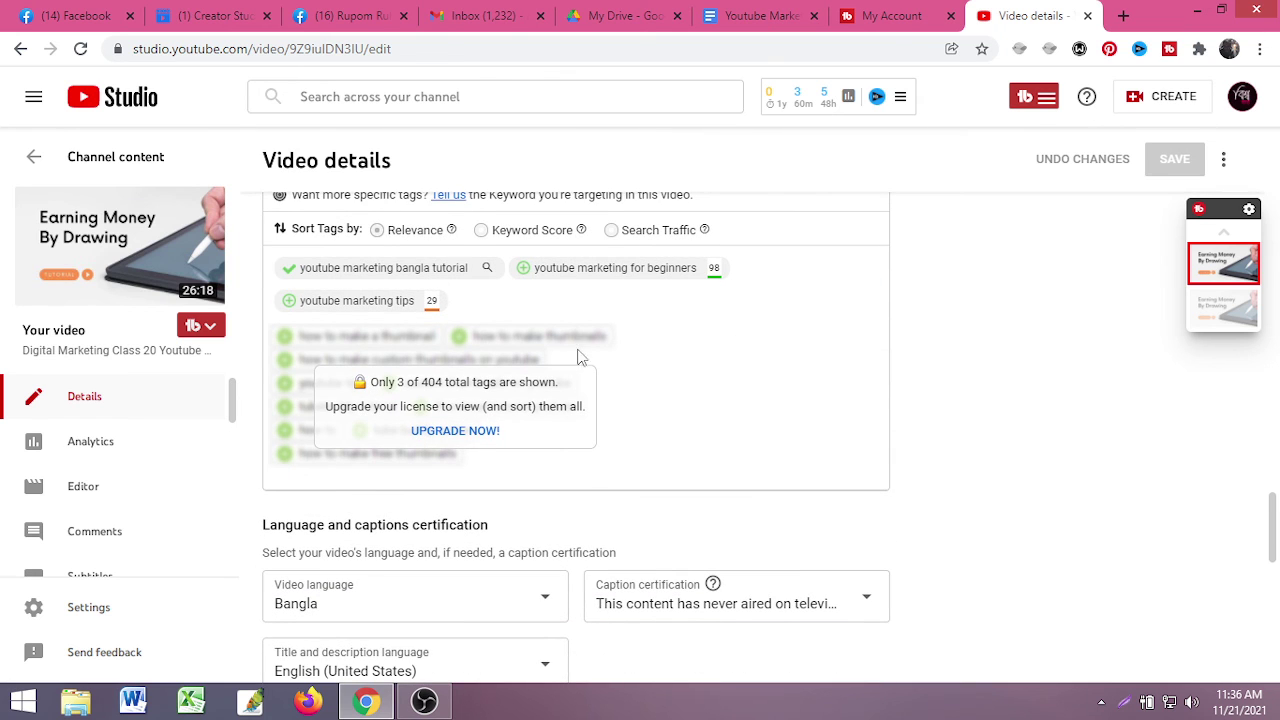
scroll(610, 500, "down", 5)
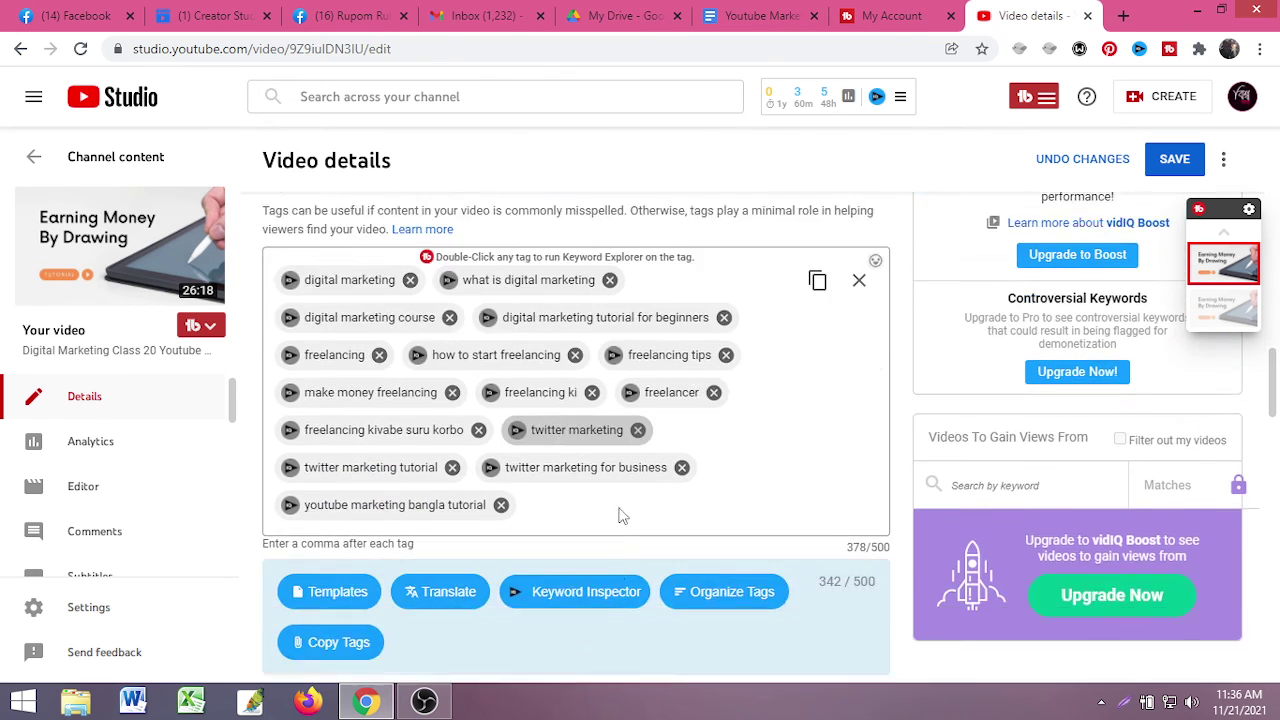
scroll(600, 505, "down", 1)
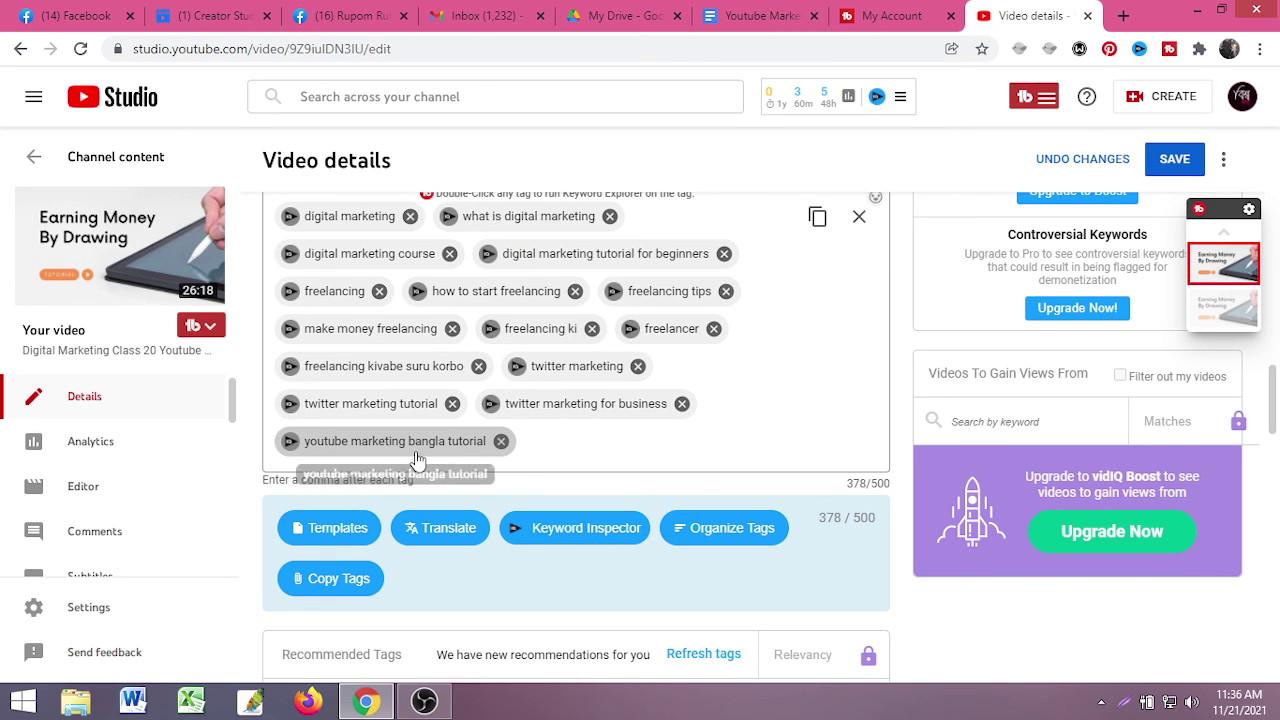
scroll(492, 460, "down", 10)
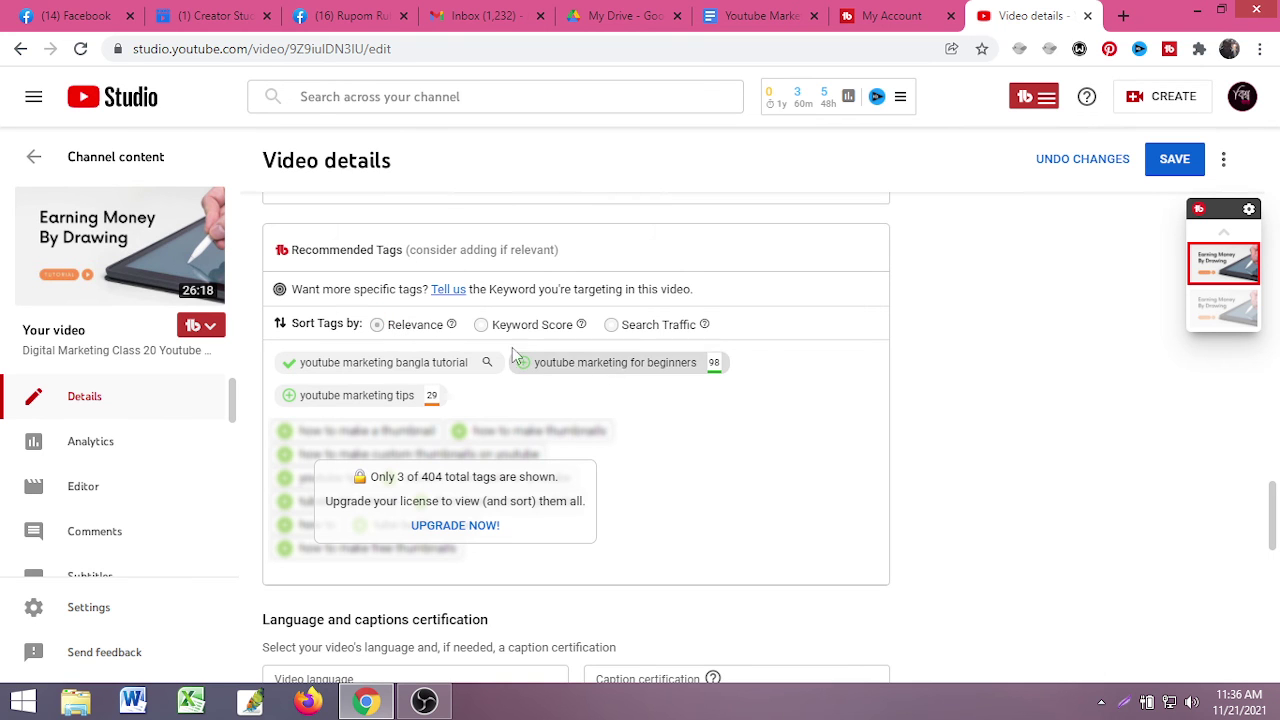
scroll(586, 374, "down", 2)
scroll(590, 385, "down", 8)
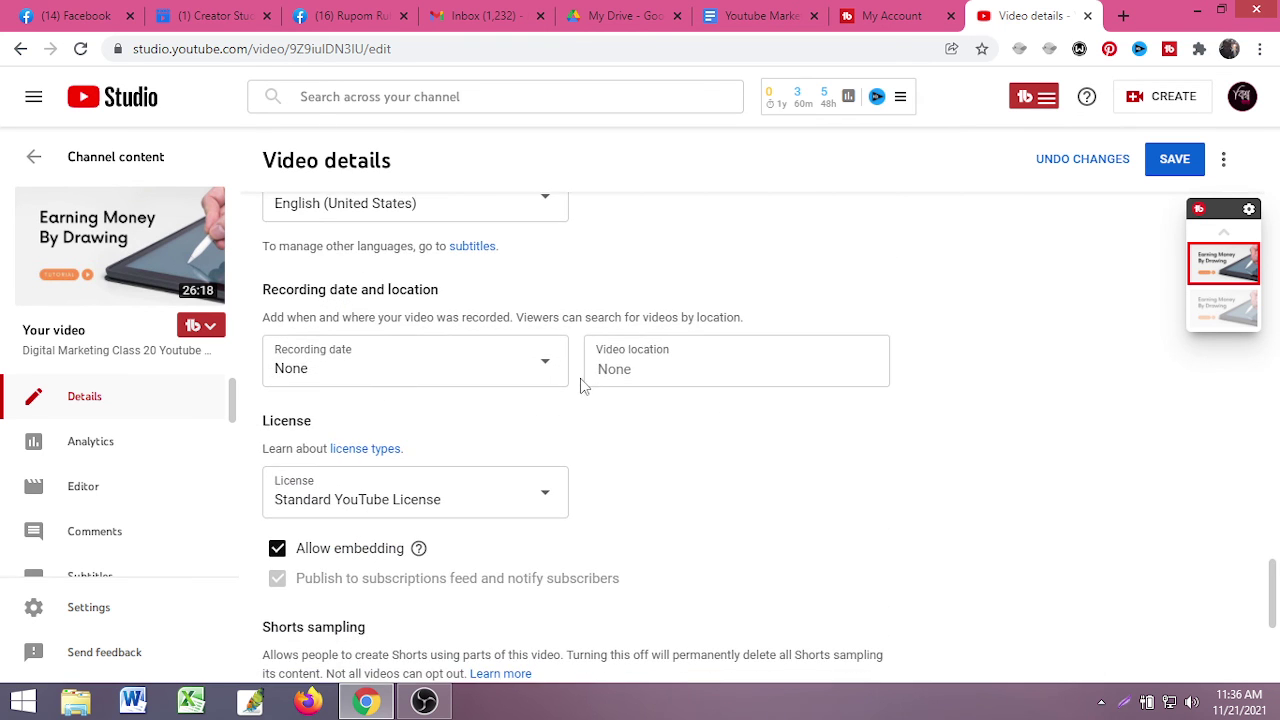
- Return to the video's title and description, then bring the OBS recorder window forward
scroll(1183, 529, "up", 10)
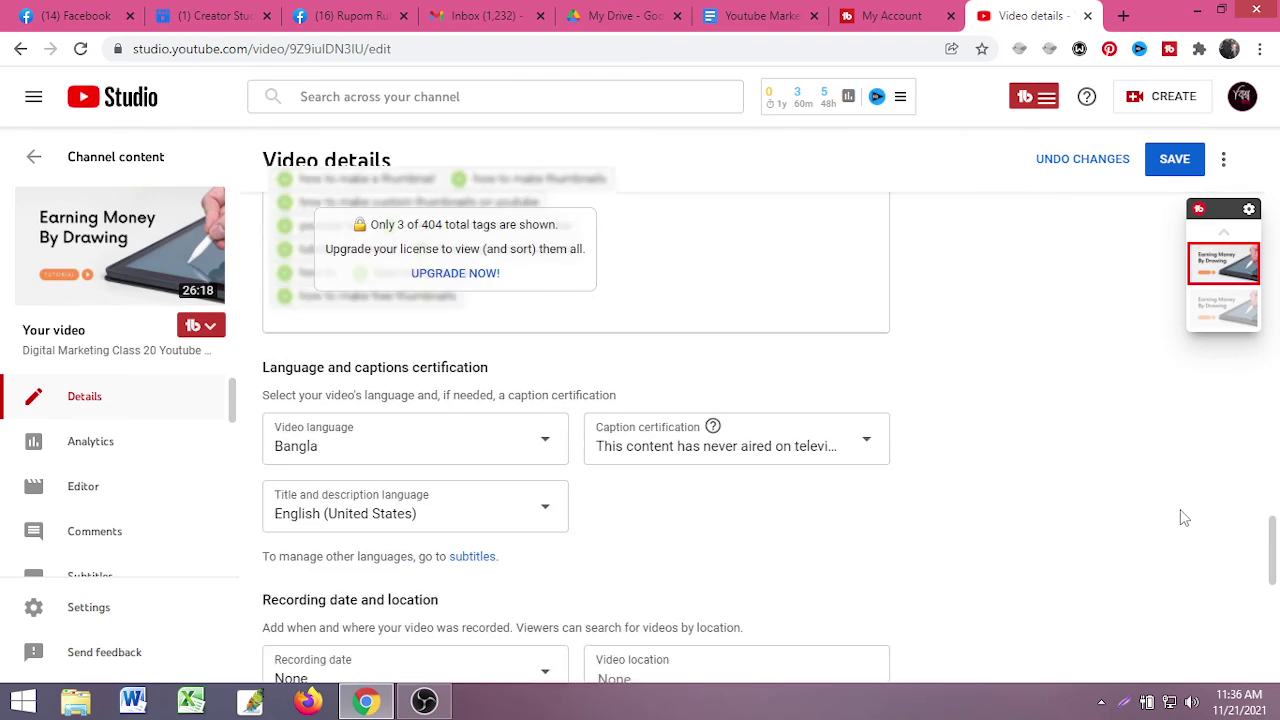
scroll(1025, 503, "up", 10)
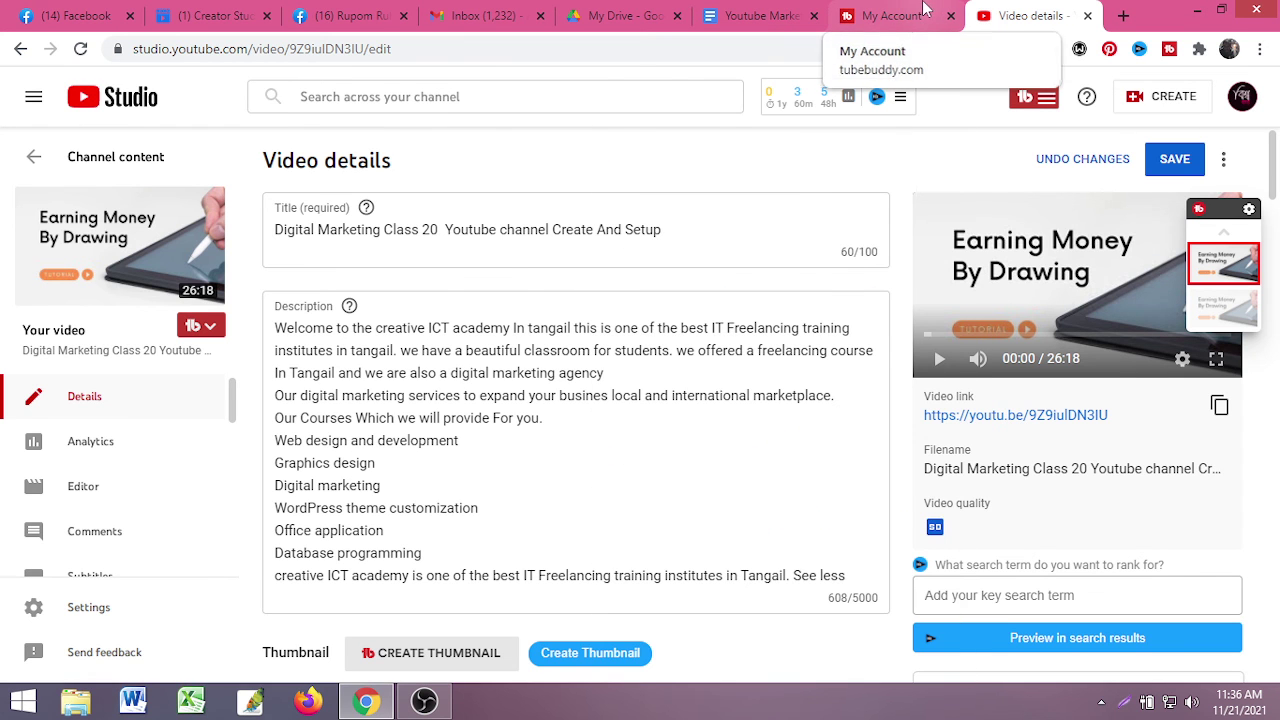
left_click(424, 700)
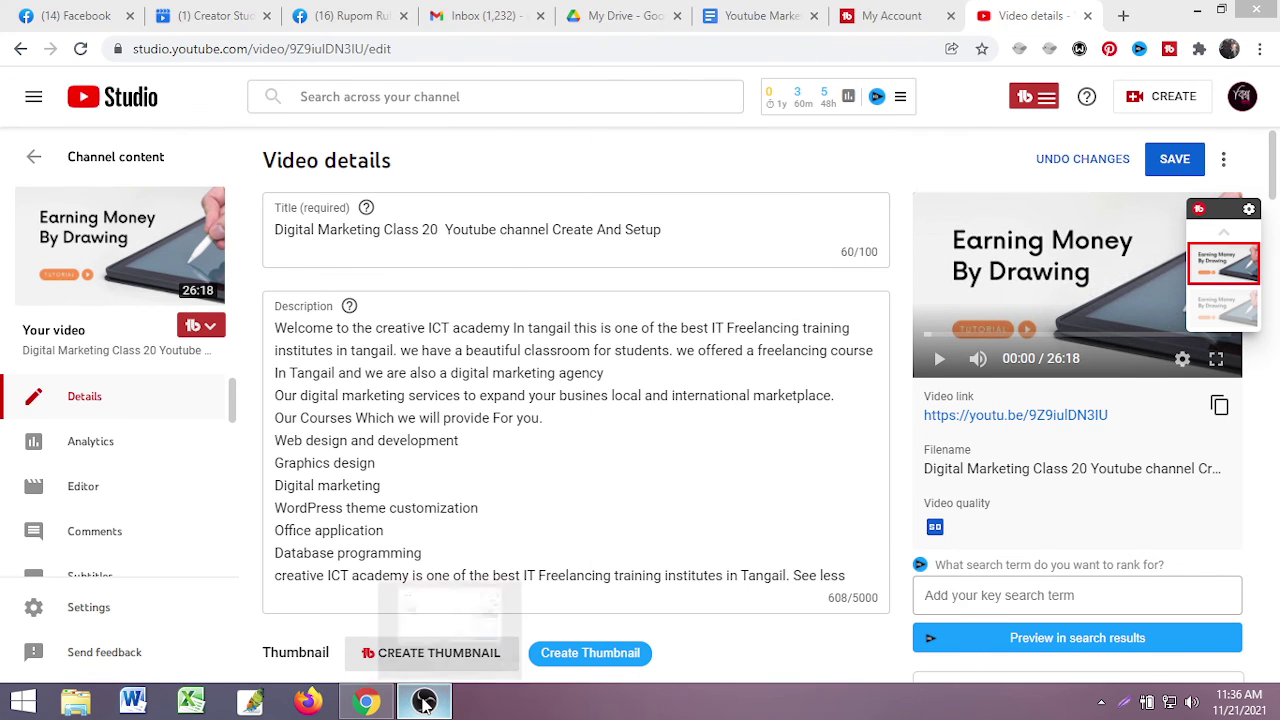